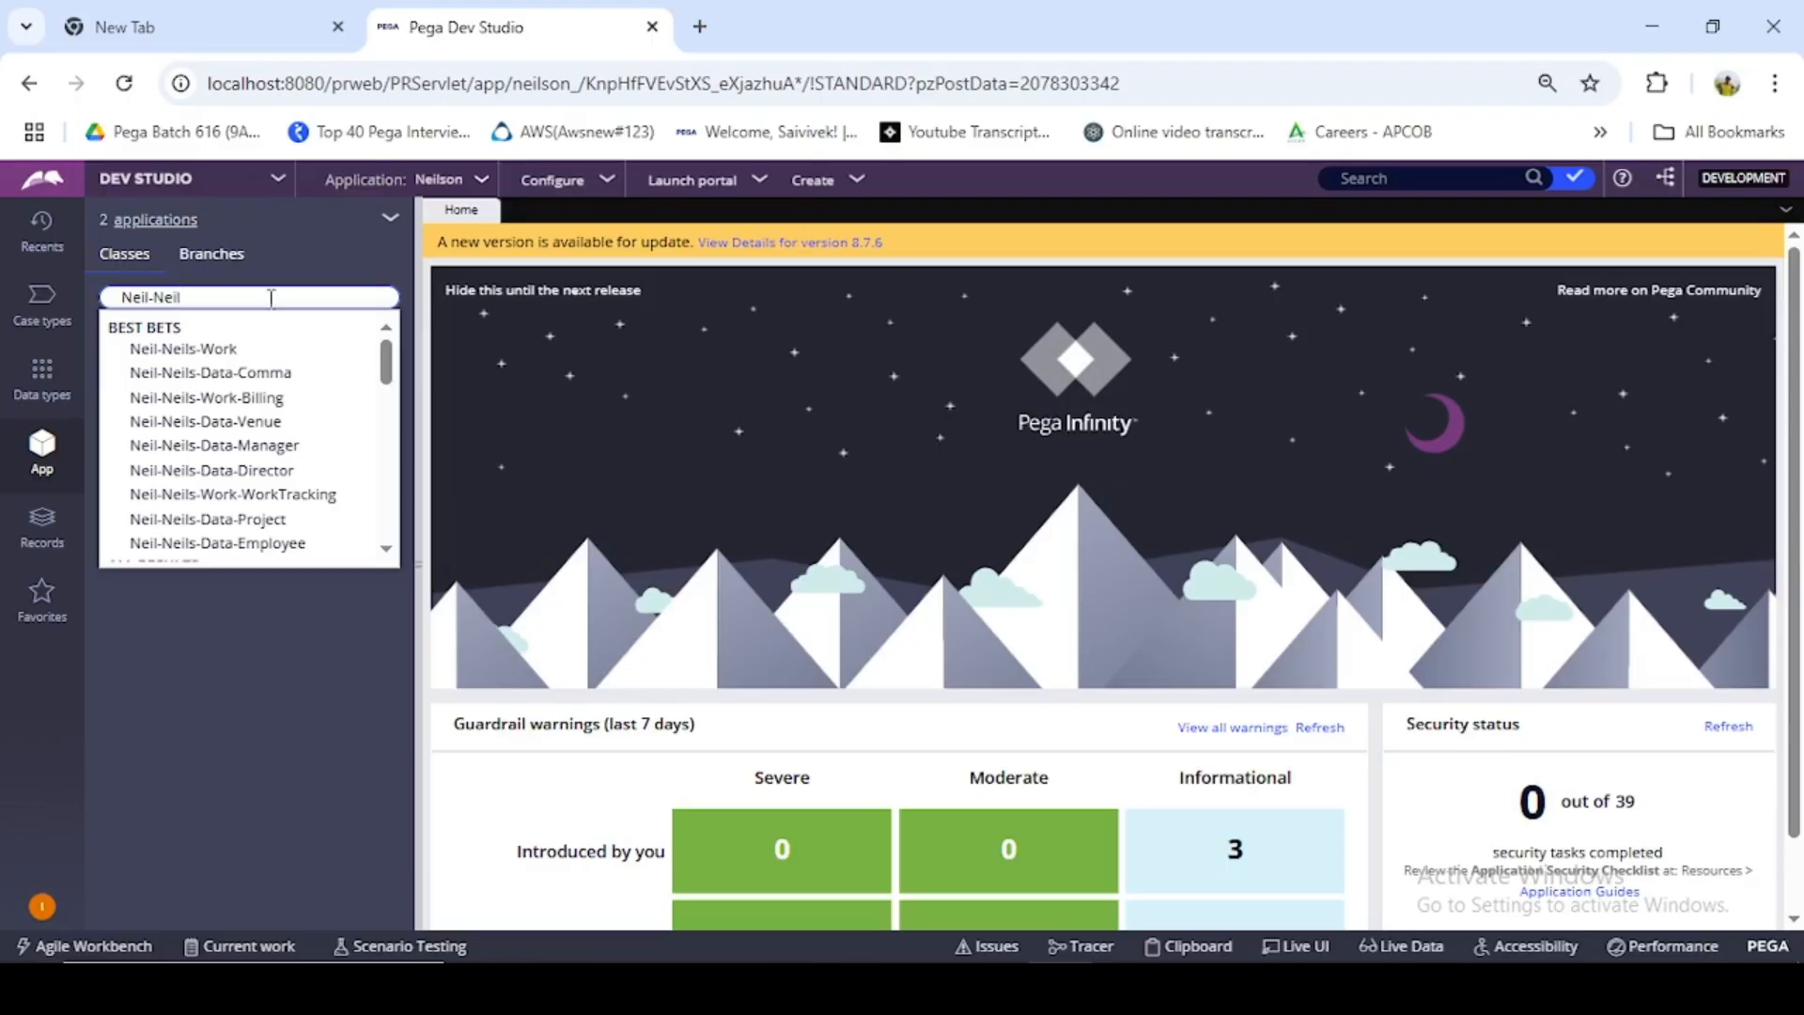
- Find the Neil-Neils-Int class and load it in the class explorer
text(s-Int)
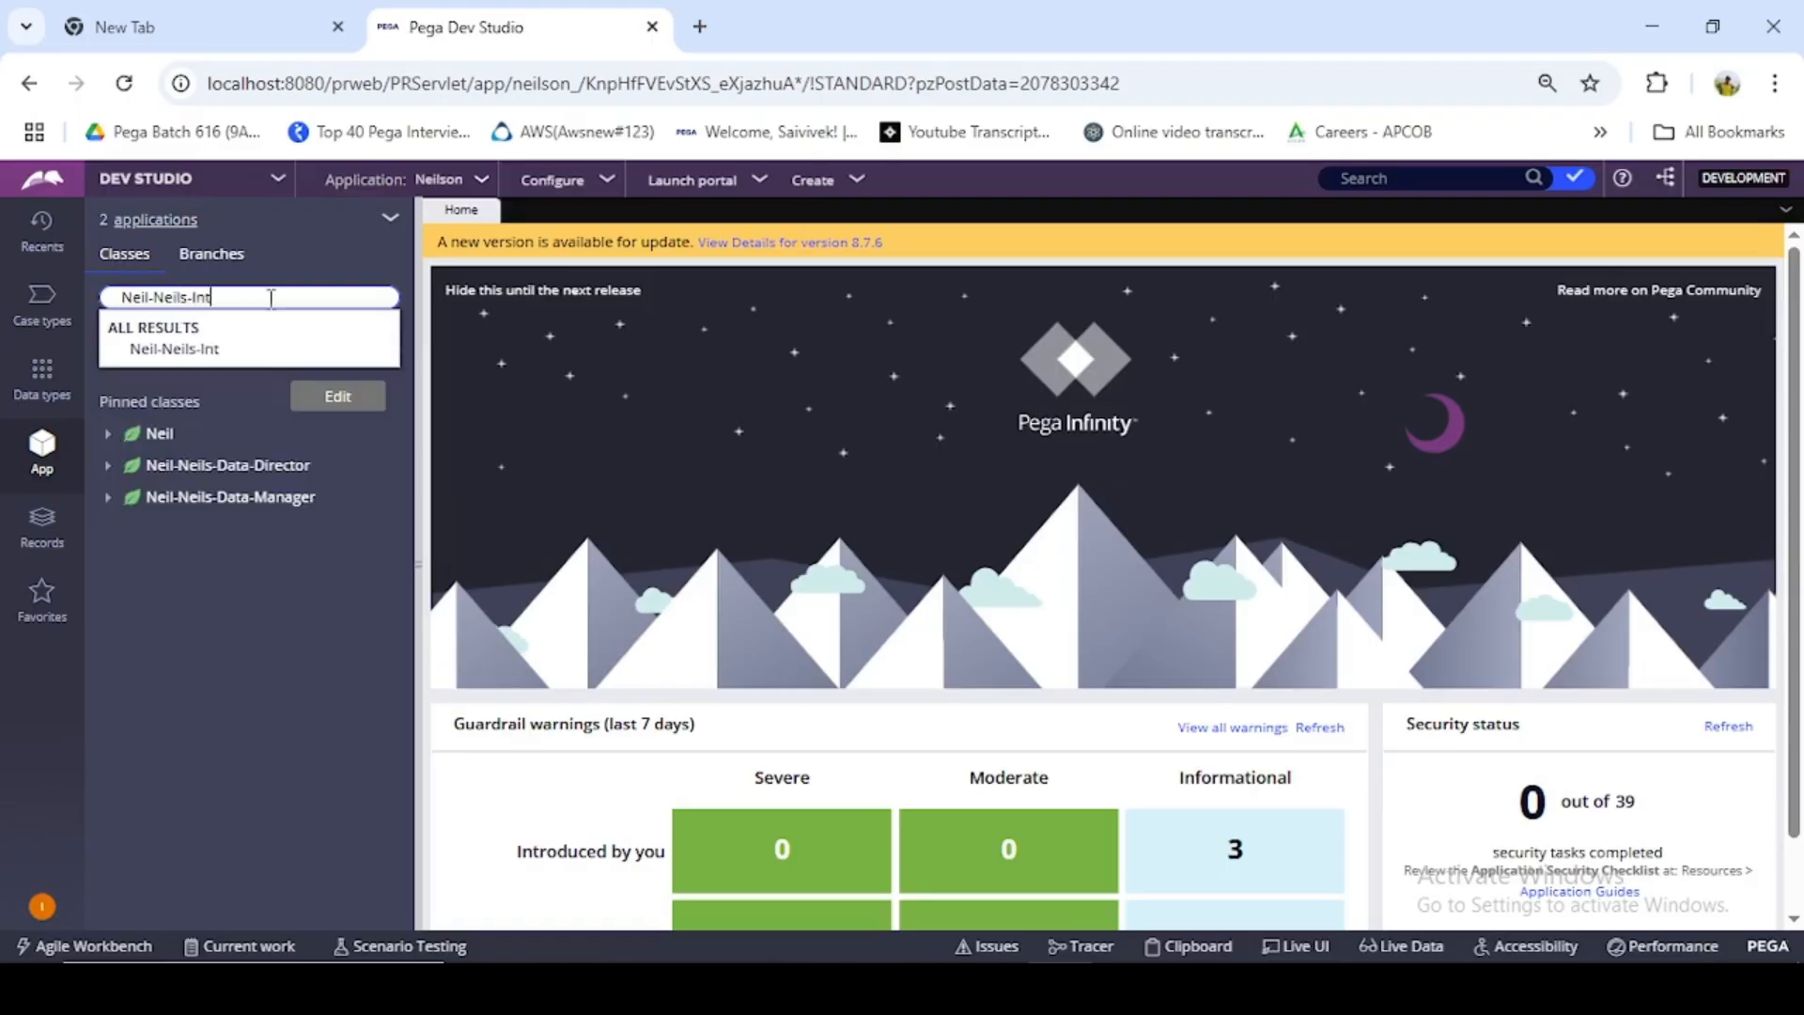
click(217, 350)
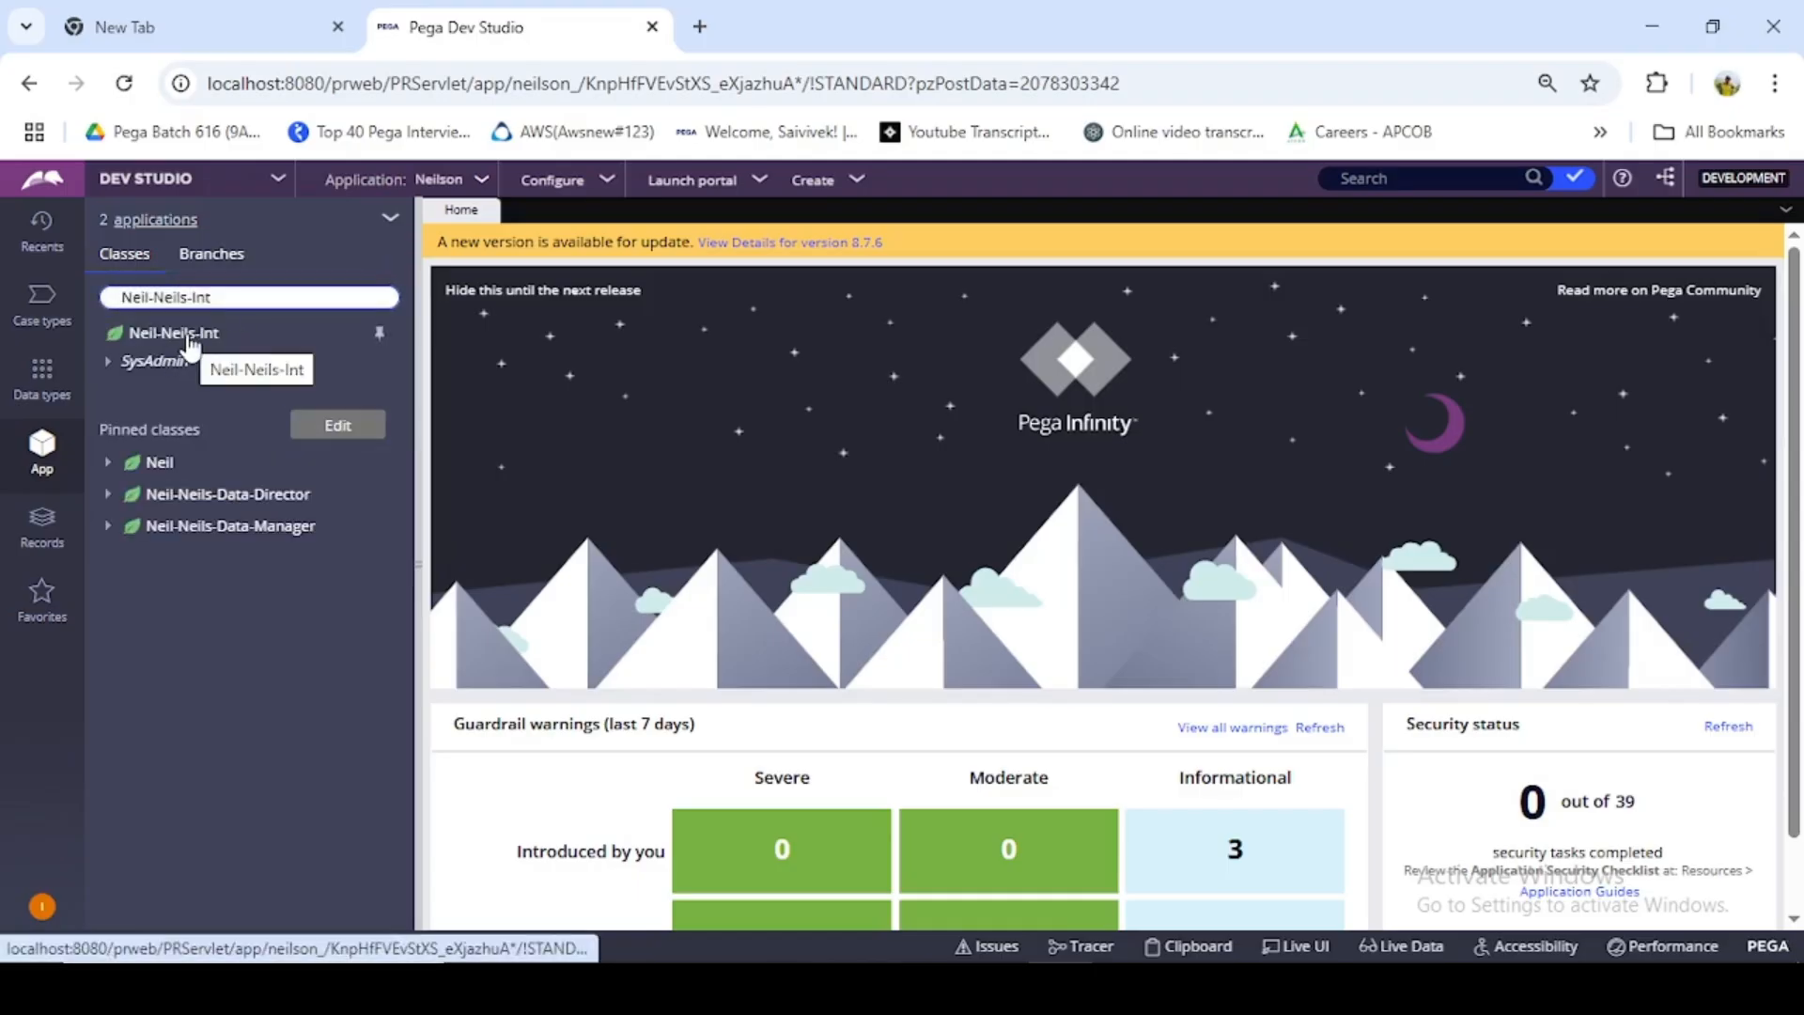
- Open the Customer data type and examine the records in its local data storage
click(58, 393)
click(174, 353)
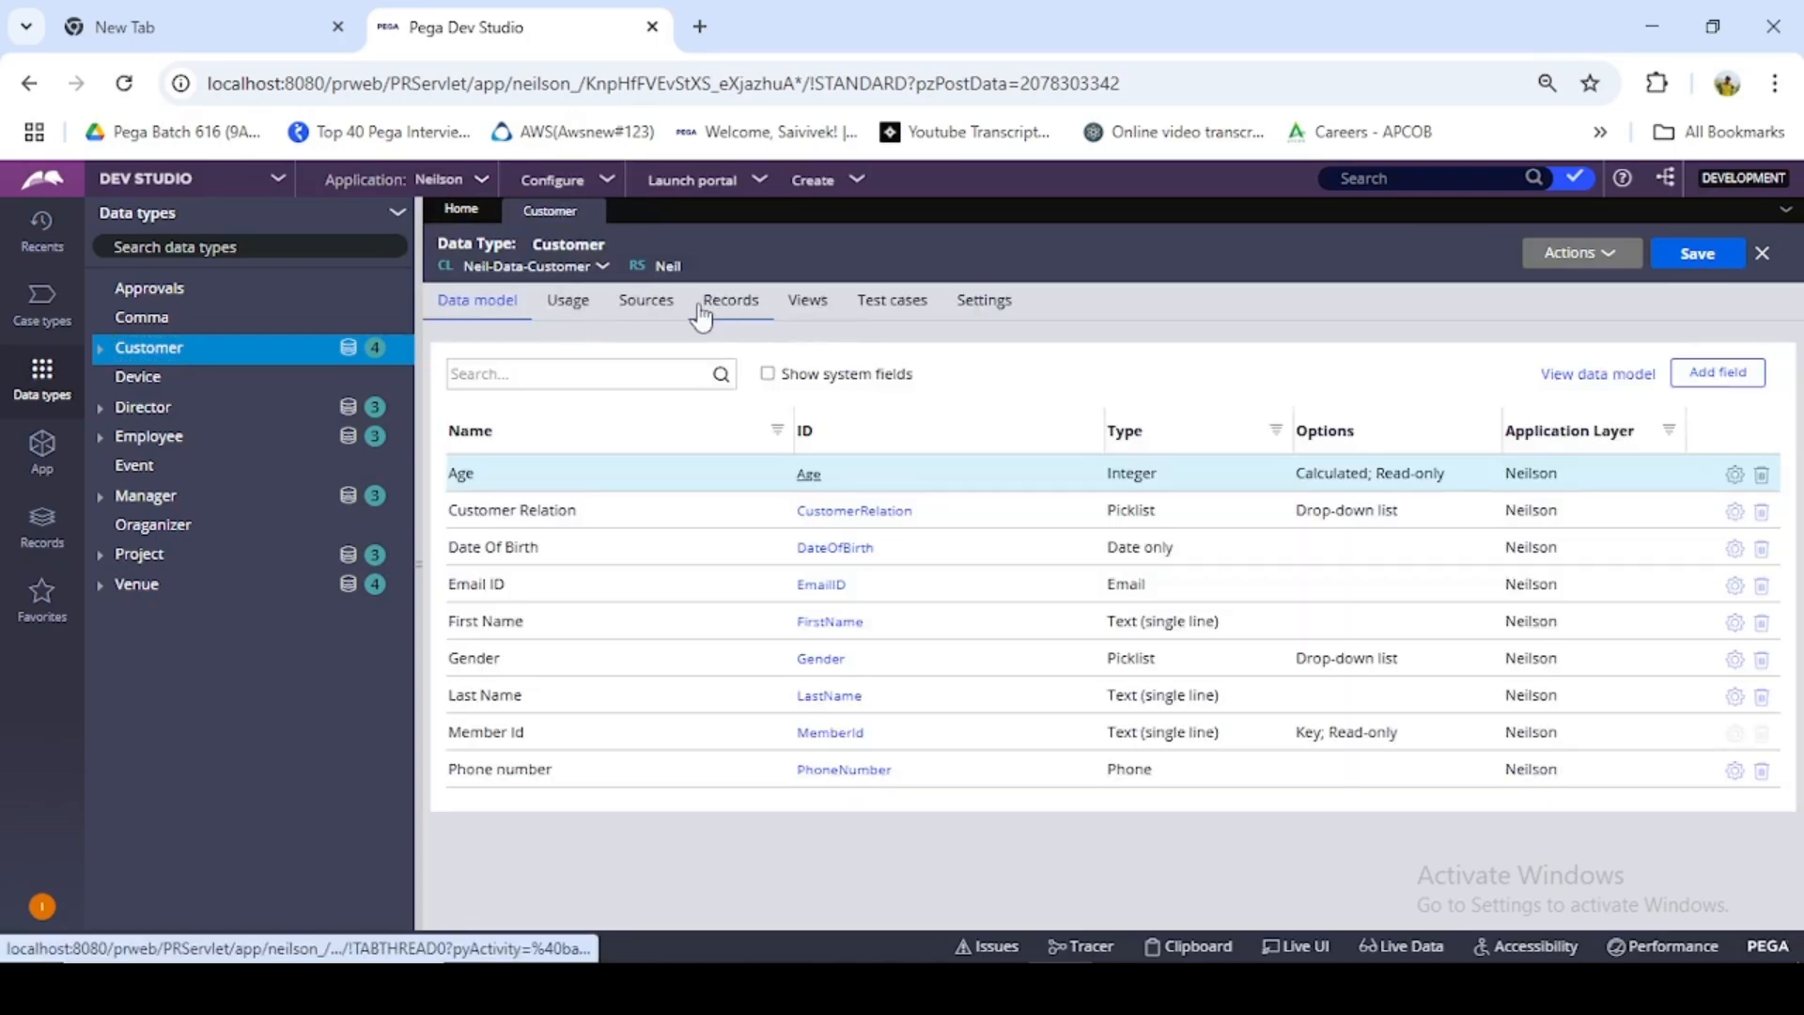
click(701, 313)
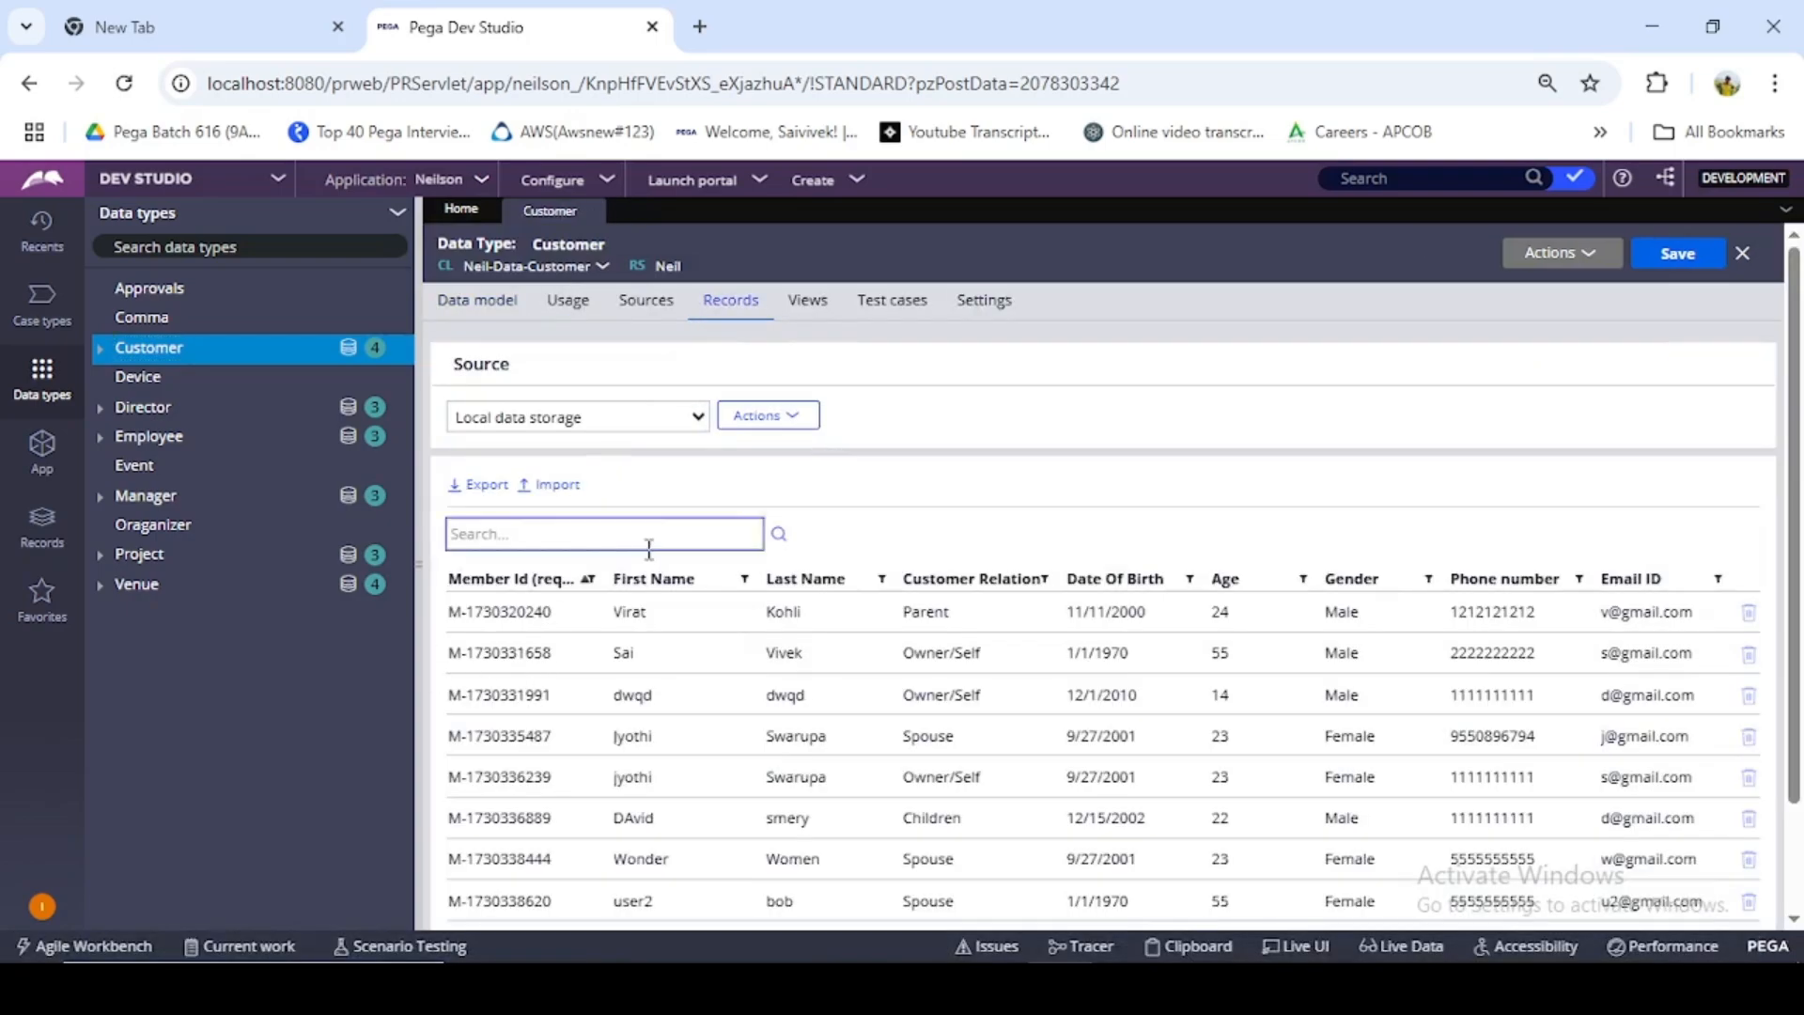
scroll(693, 611, down, 1)
scroll(693, 616, down, 2)
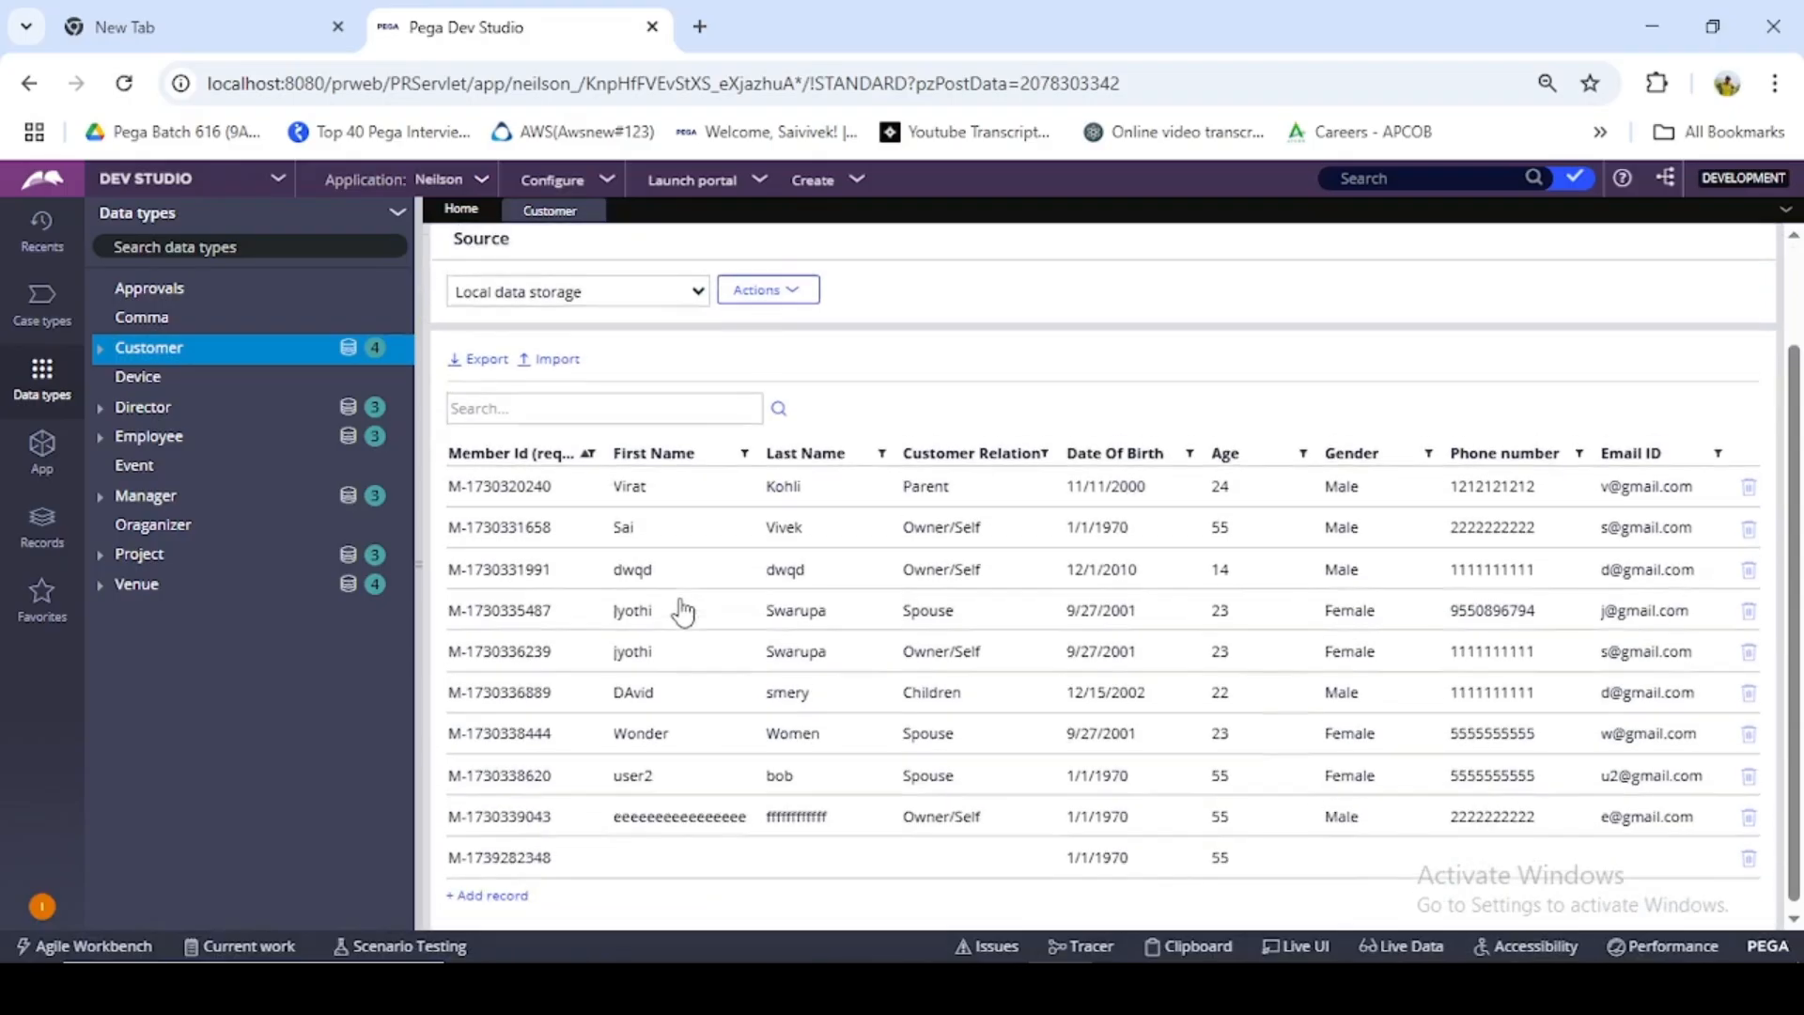
scroll(676, 612, up, 3)
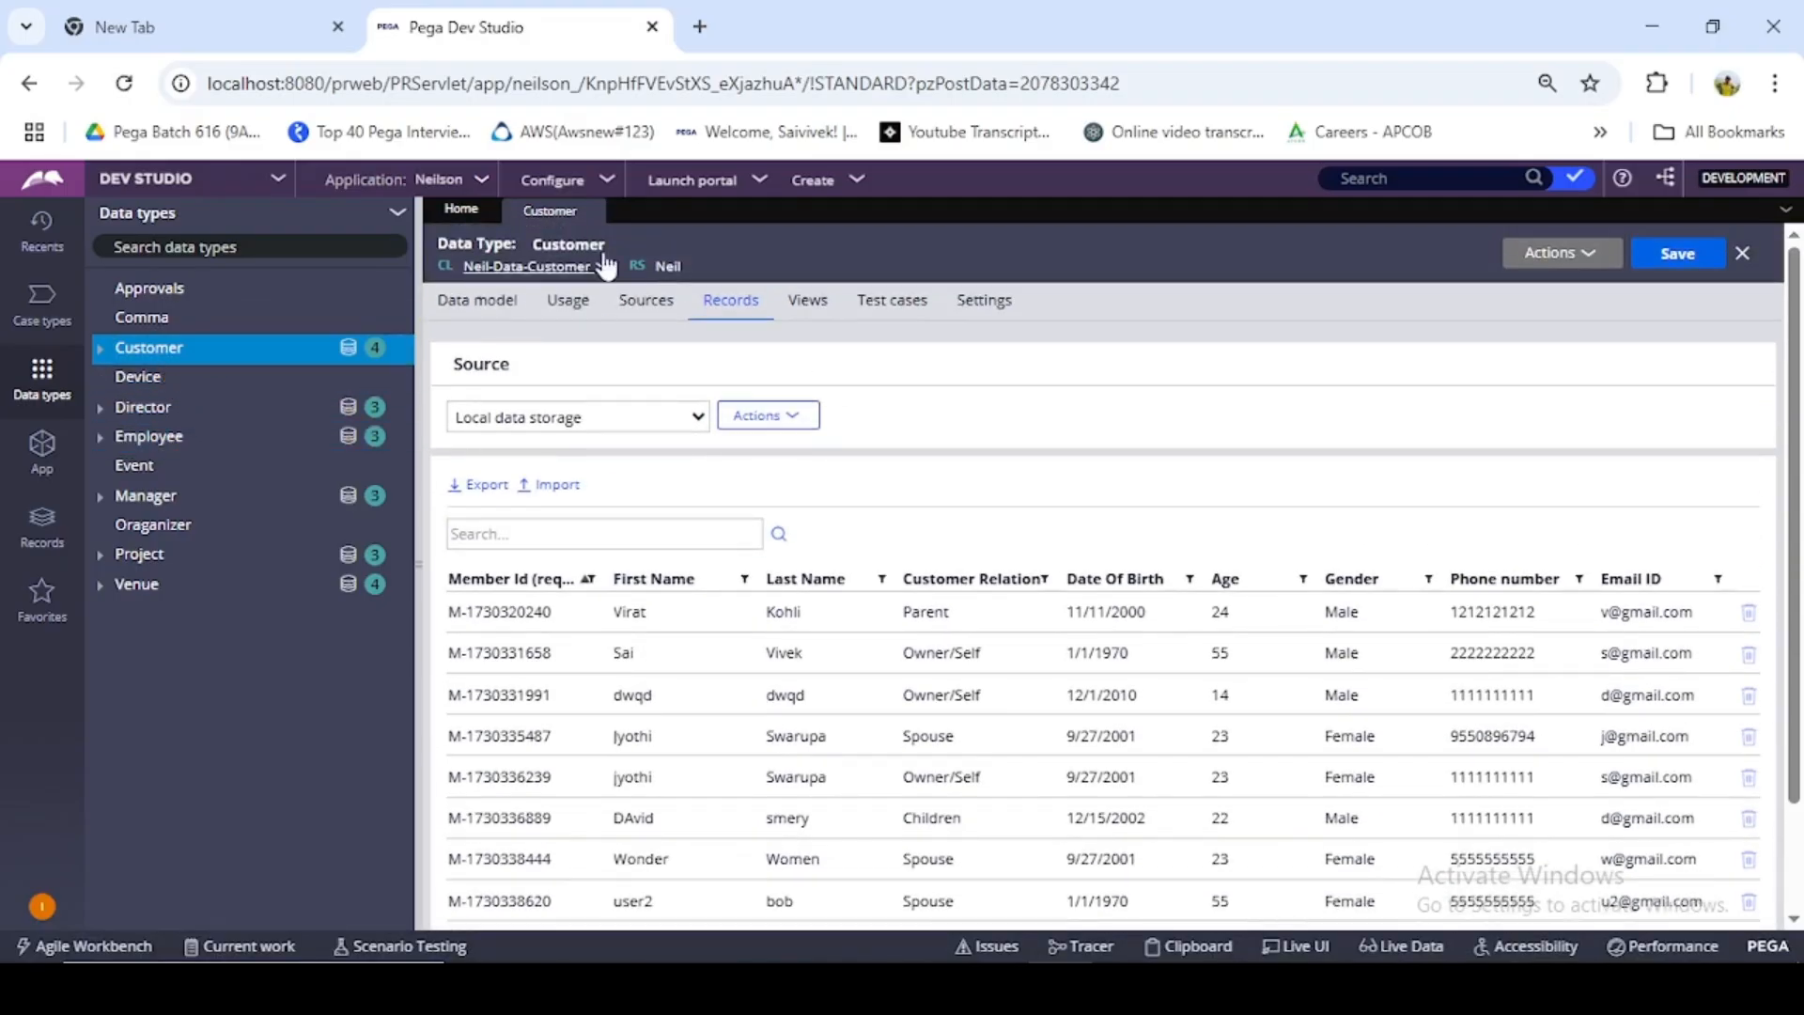
- Start a new SysAdmin Class record from the Neil-Neils-Int class
click(43, 449)
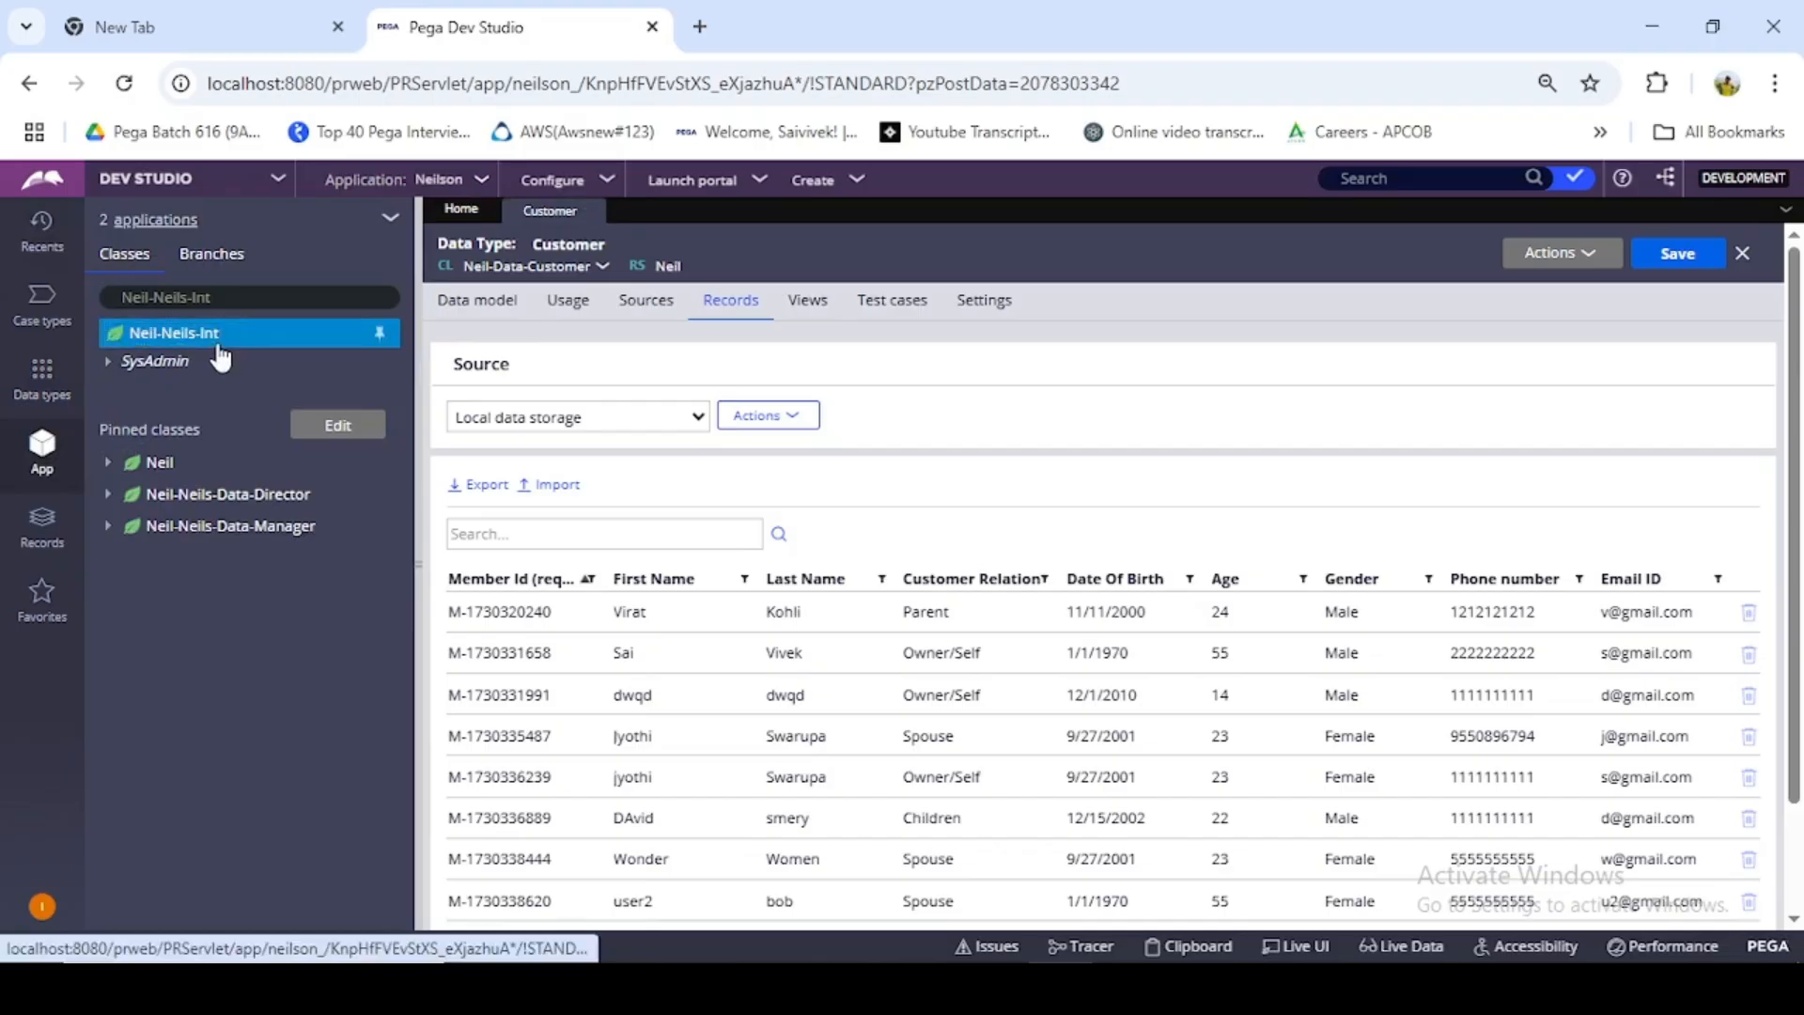
right_click(221, 357)
mouse_move(222, 363)
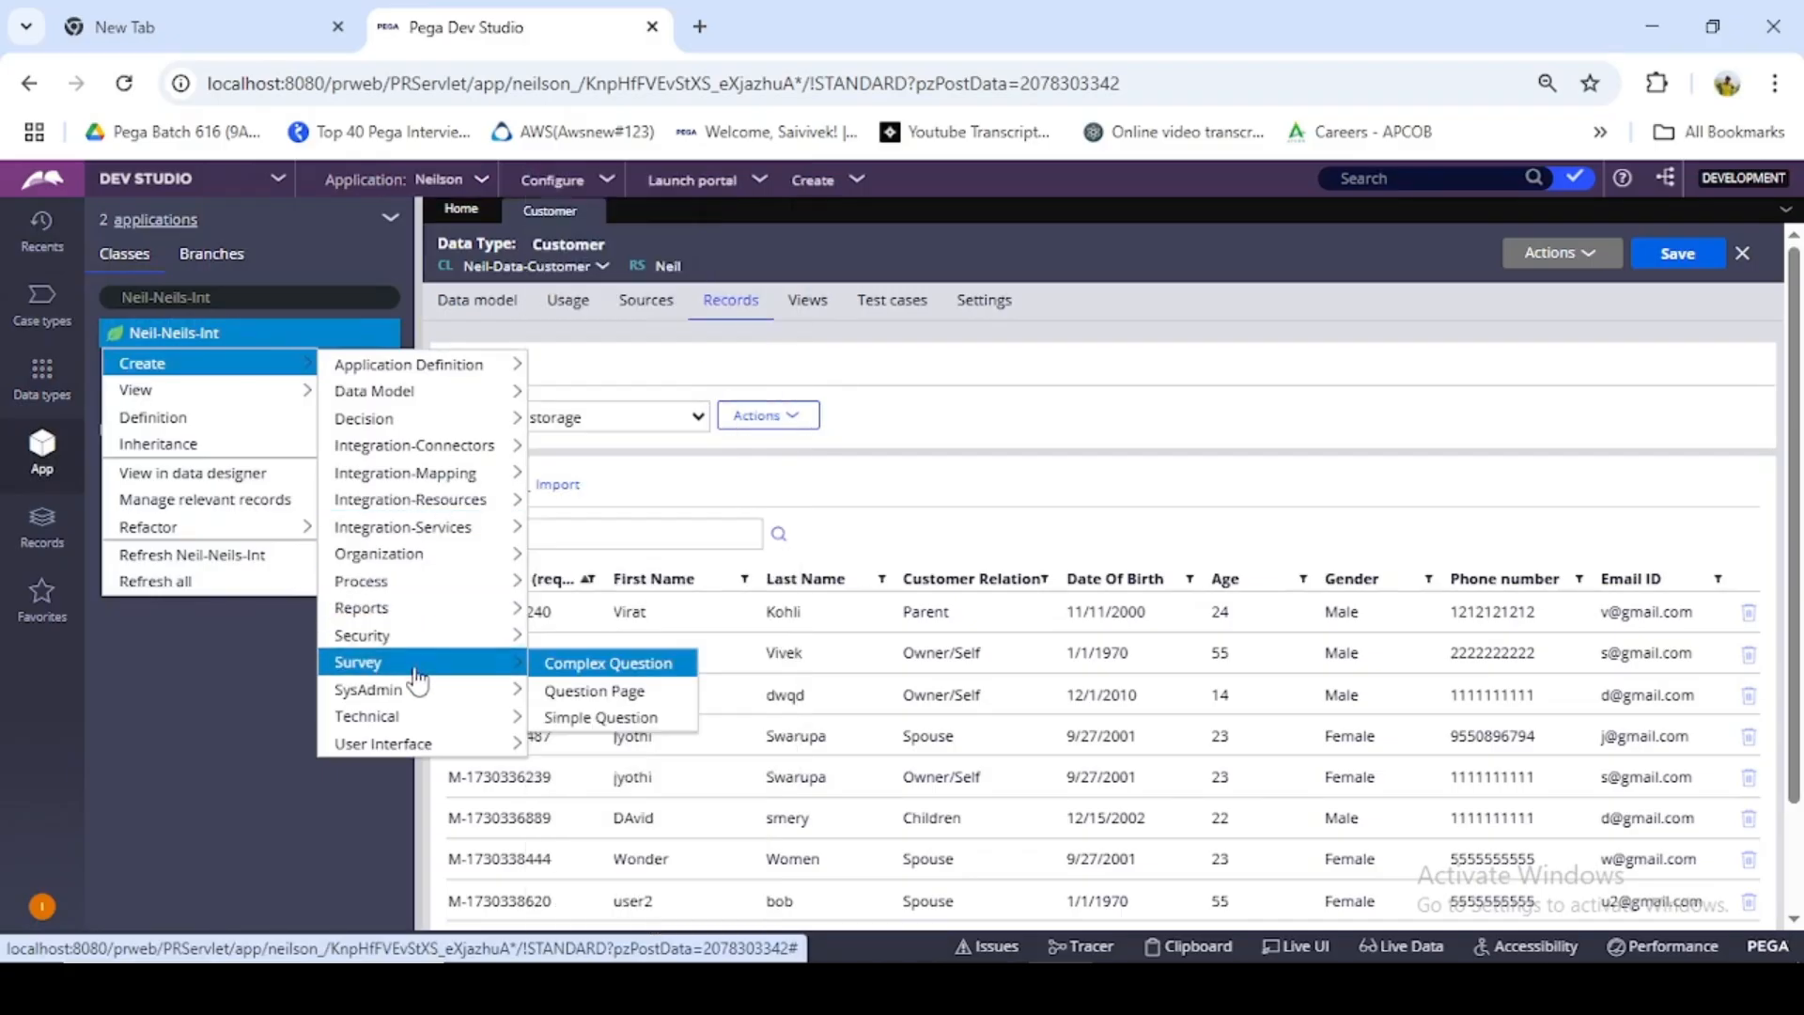
mouse_move(461, 692)
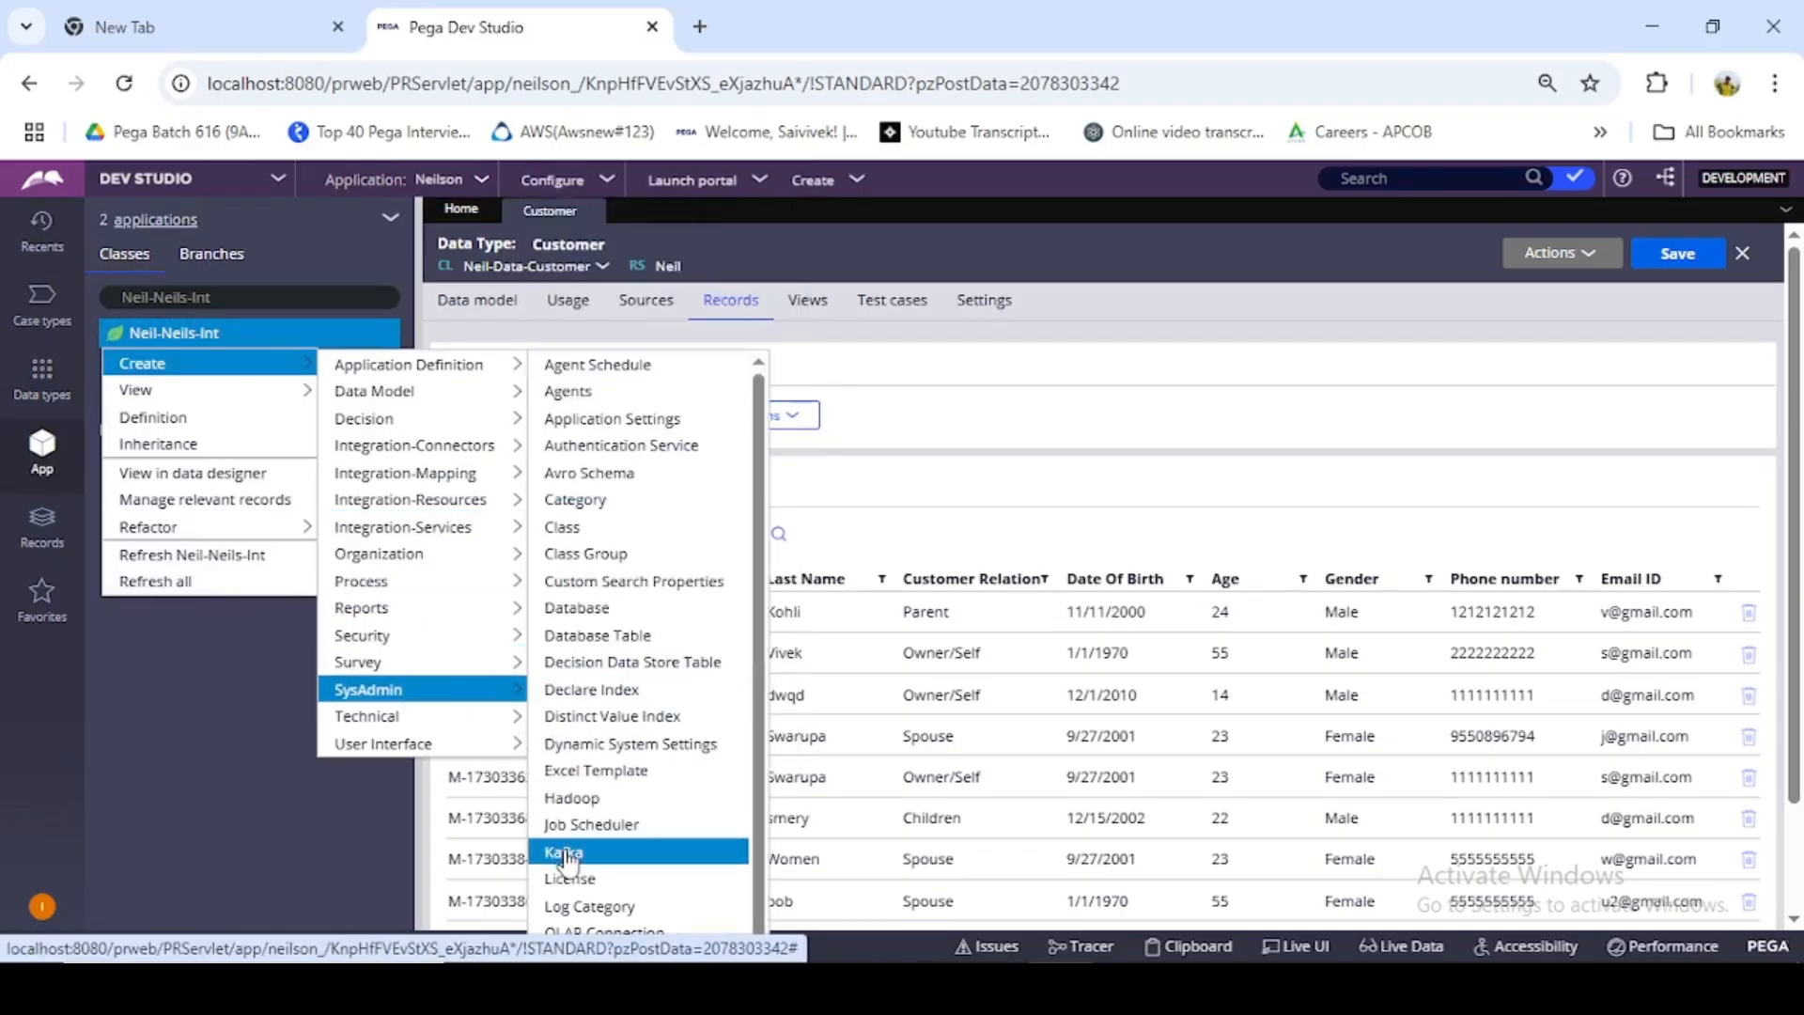
scroll(595, 728, down, 2)
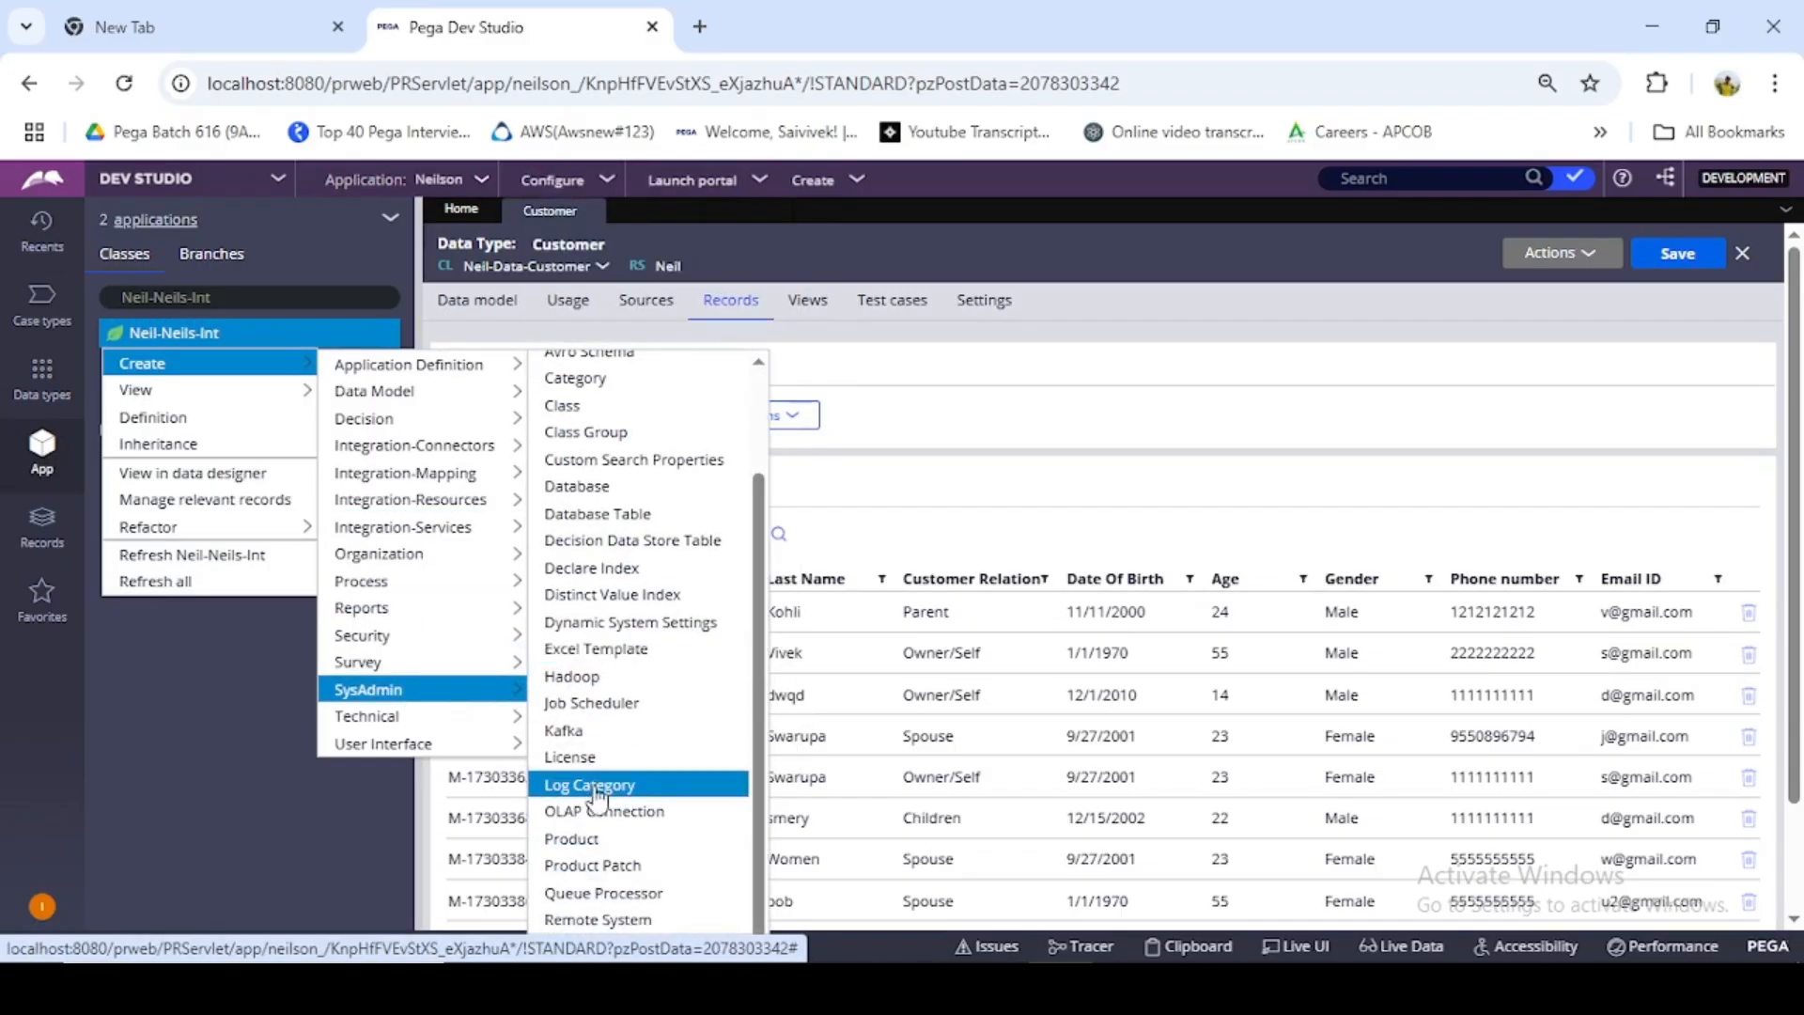
scroll(658, 677, up, 3)
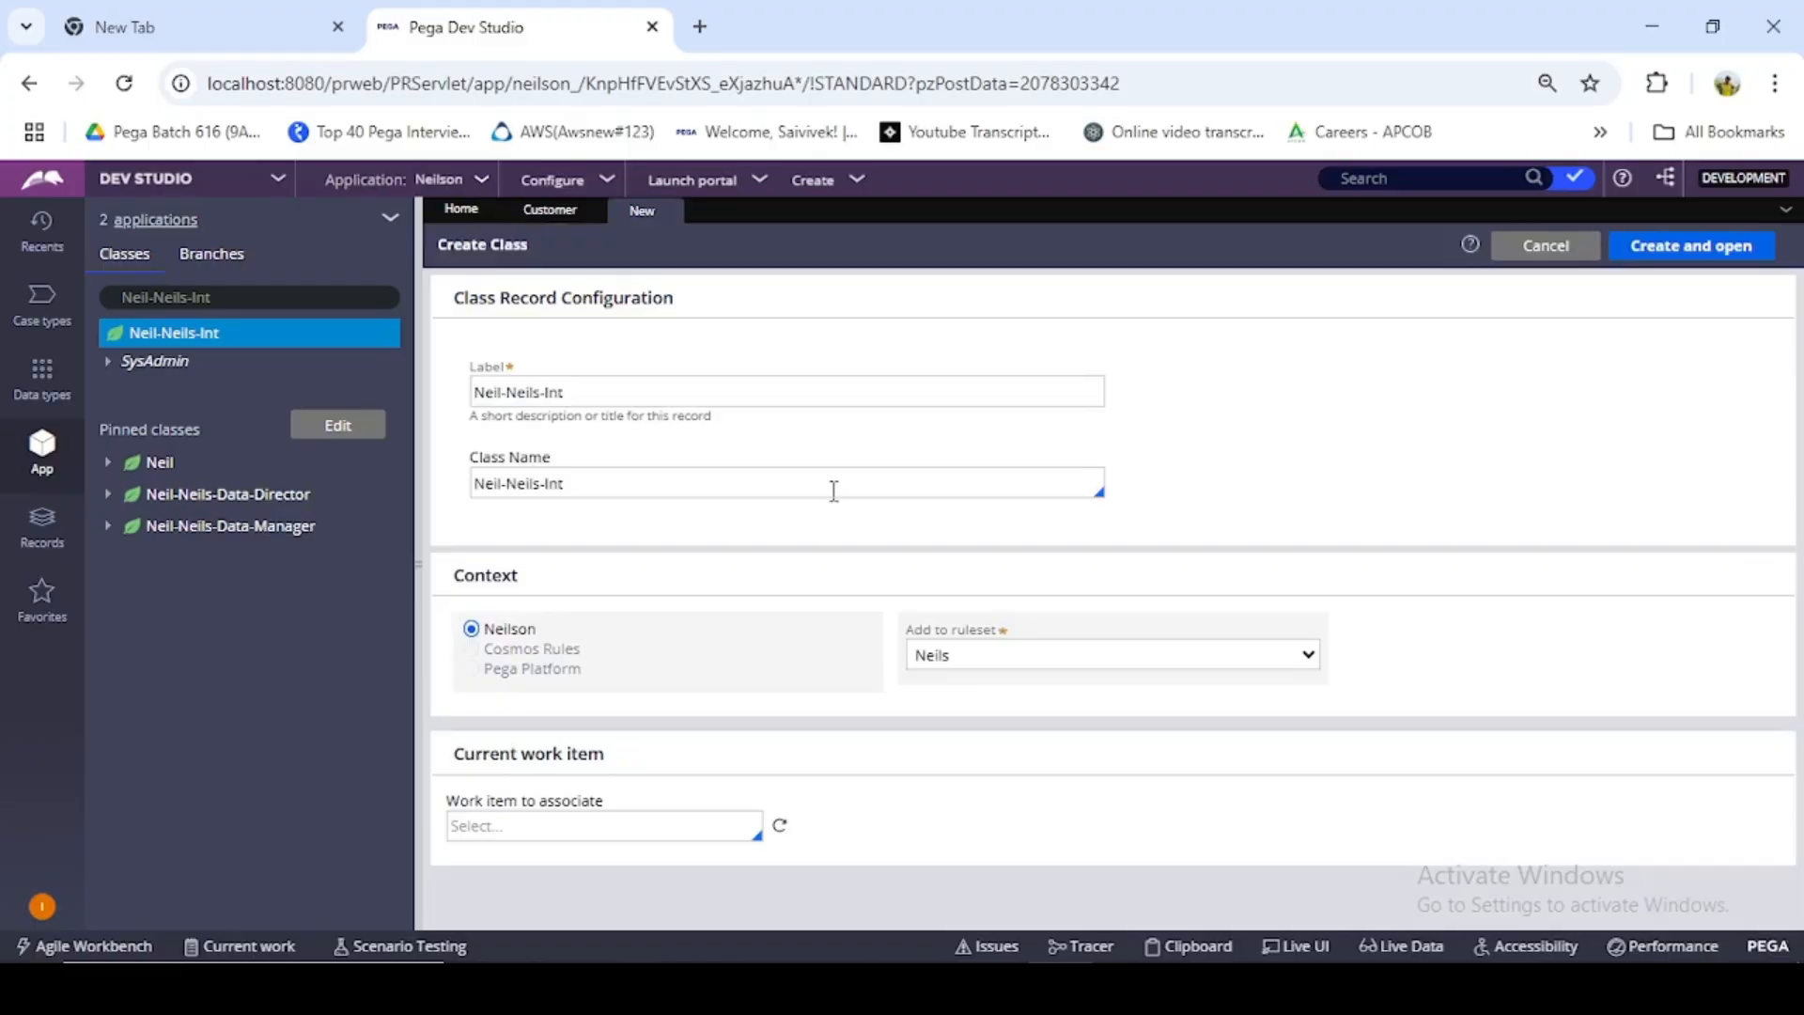
- Set both the label and the class name of the new class to Neil-Neils-Int-Customer
click(662, 399)
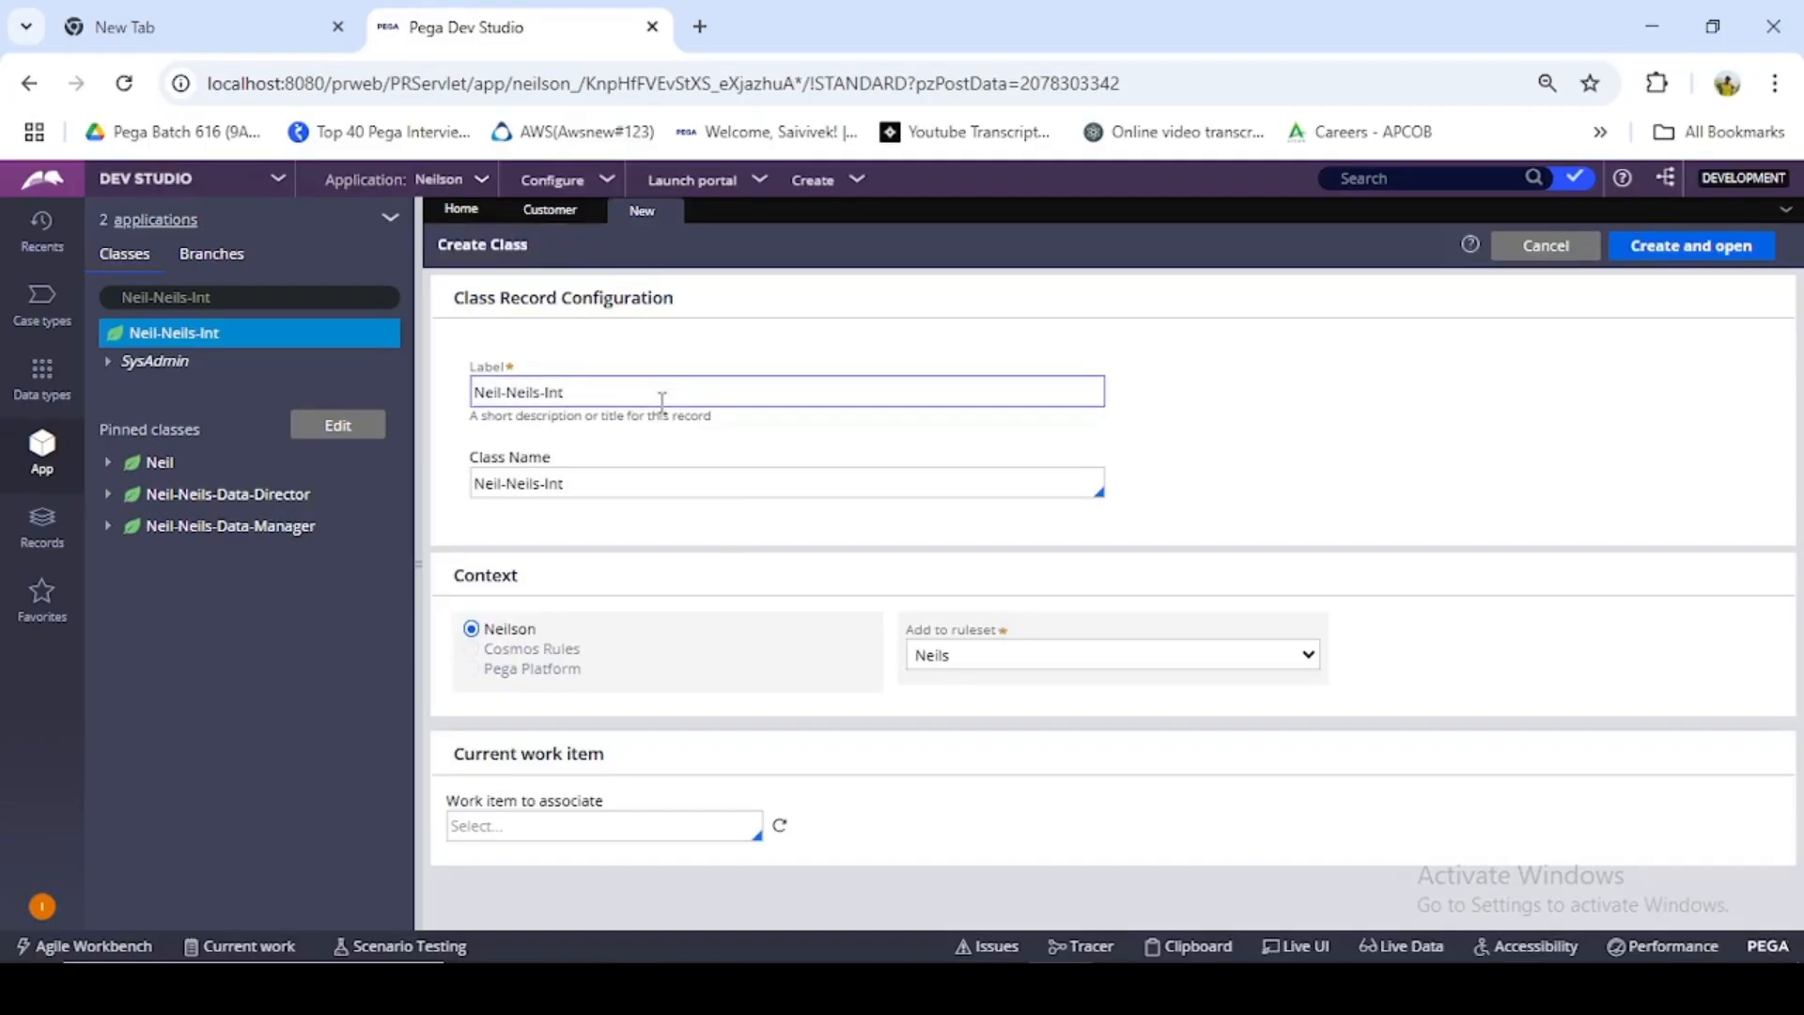
text(-Customer)
drag(641, 392, 574, 390)
key(ctrl+c)
click(619, 494)
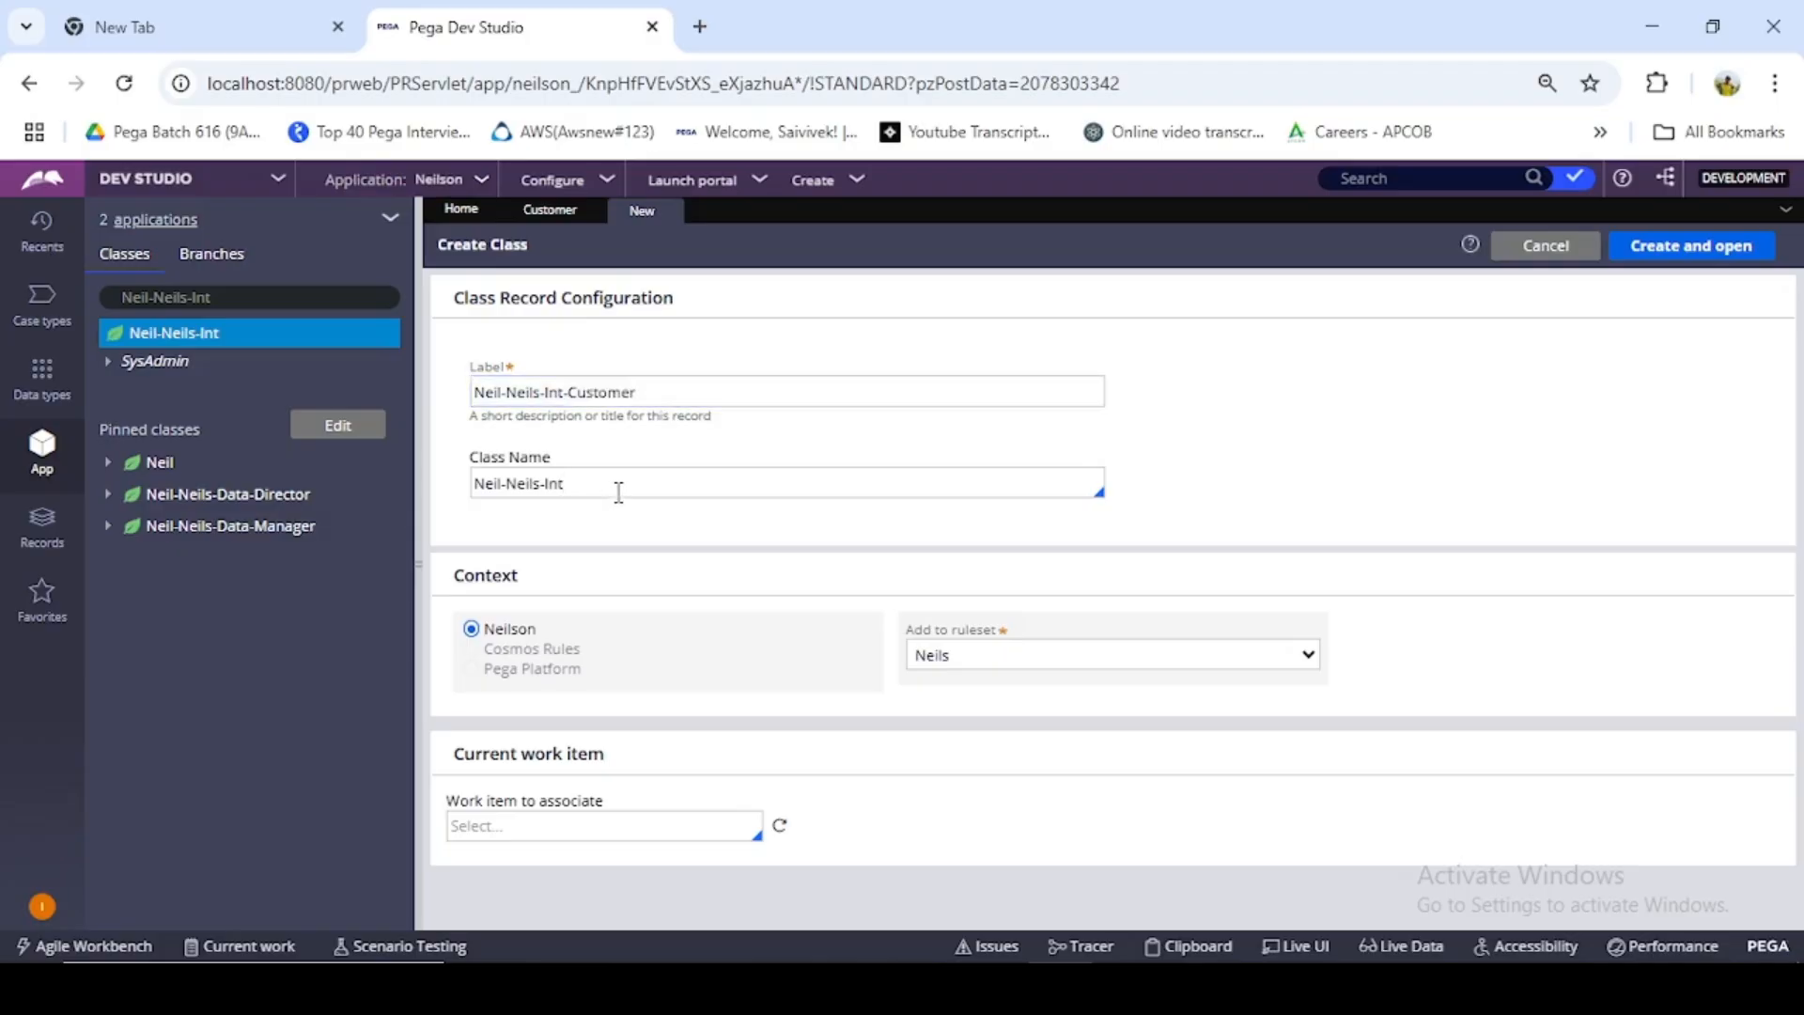
text(-)
key(ctrl+v)
- Add the new class to the NeilsInt ruleset, then create and open it
click(1154, 658)
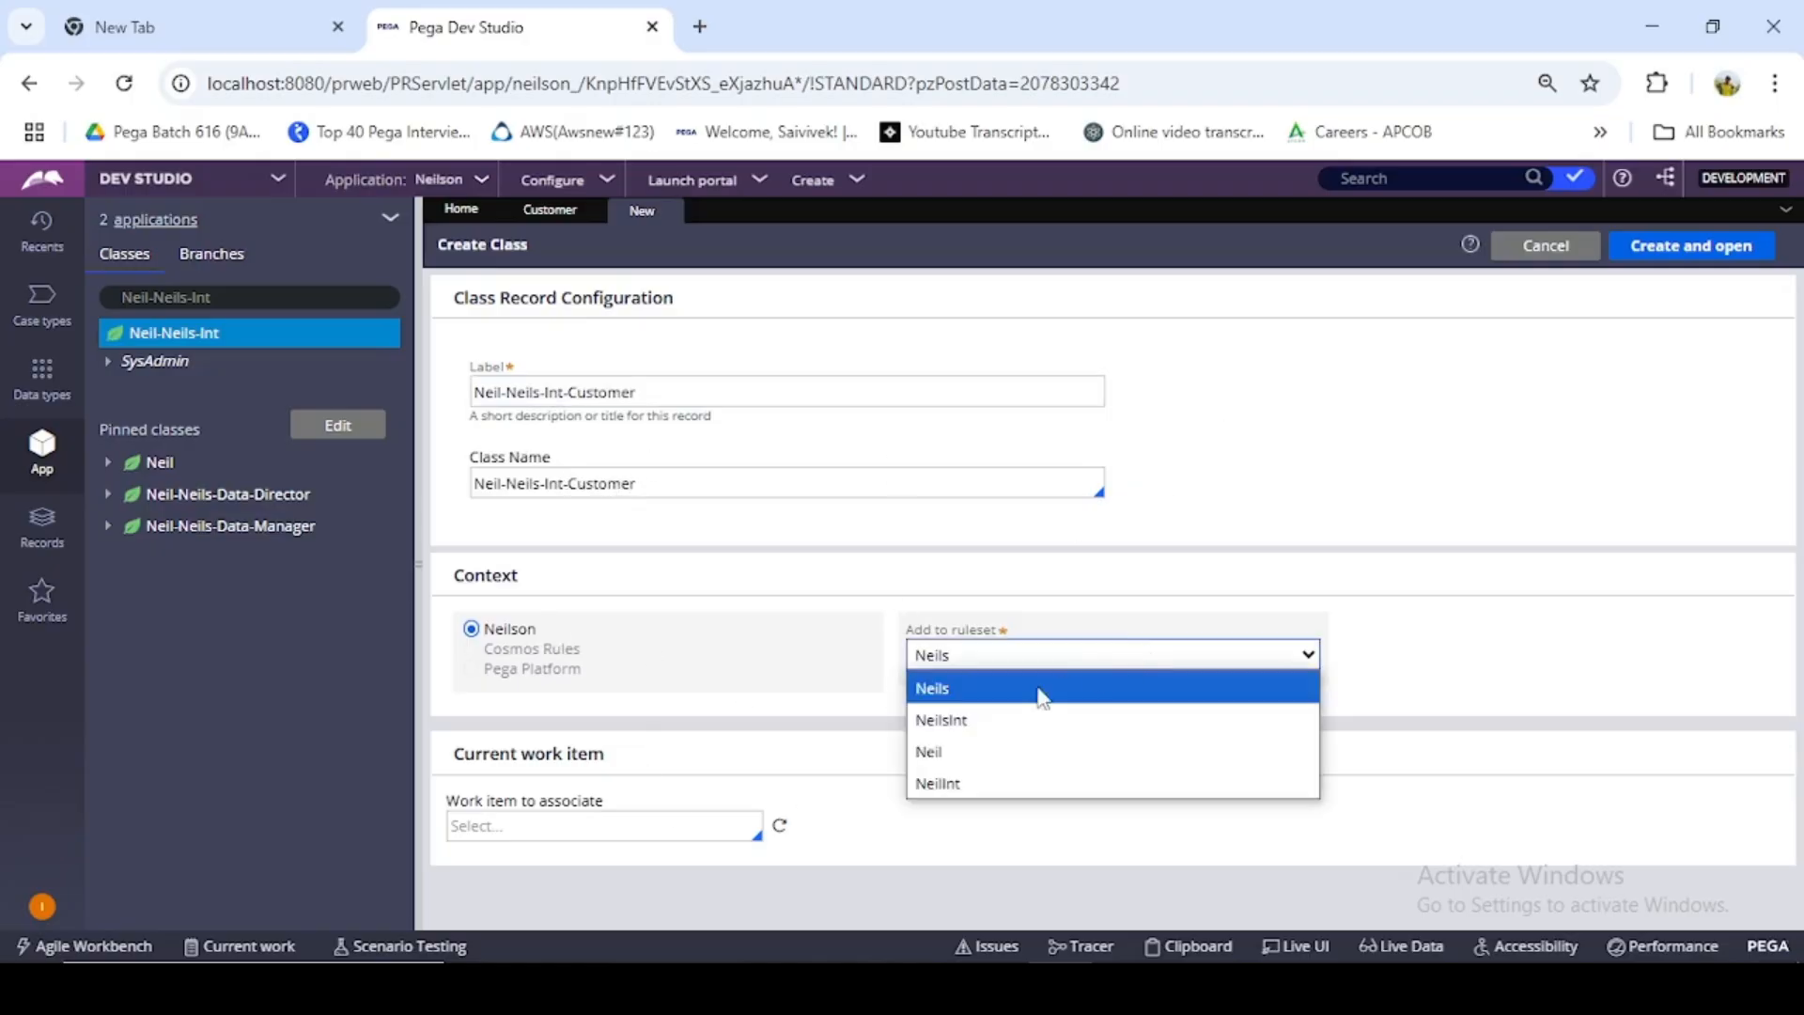
click(996, 738)
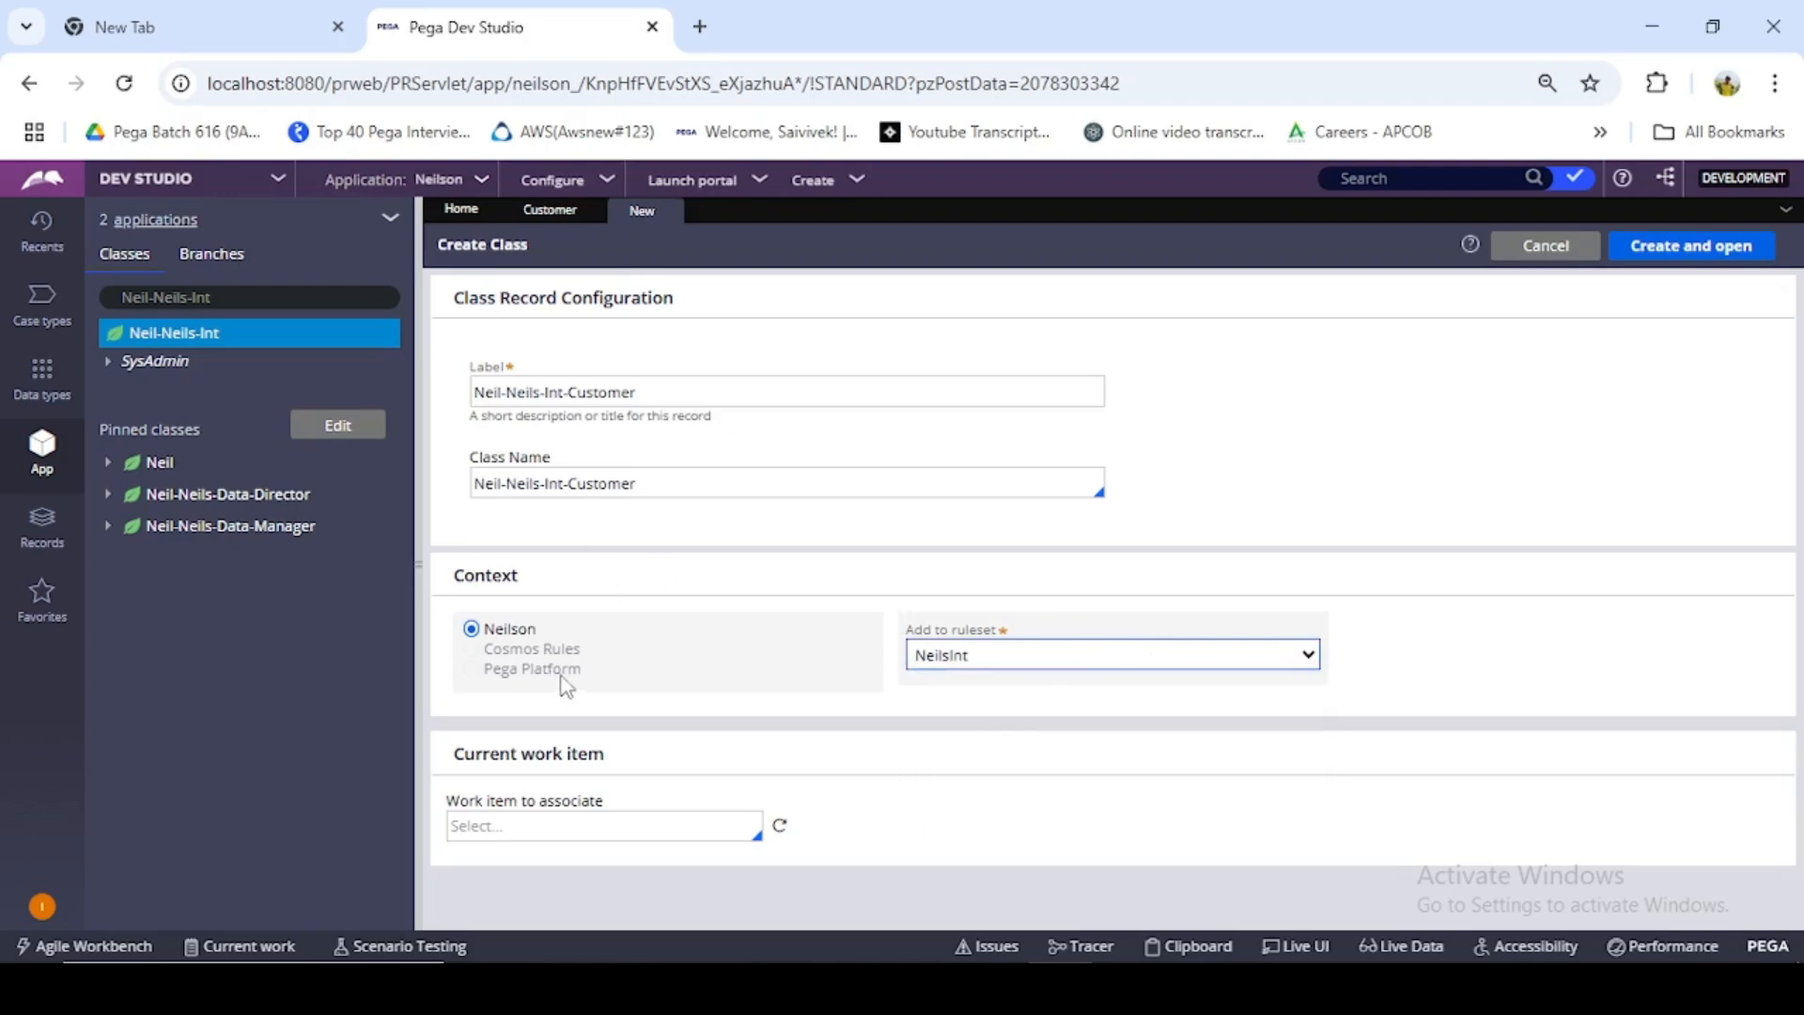
click(1663, 250)
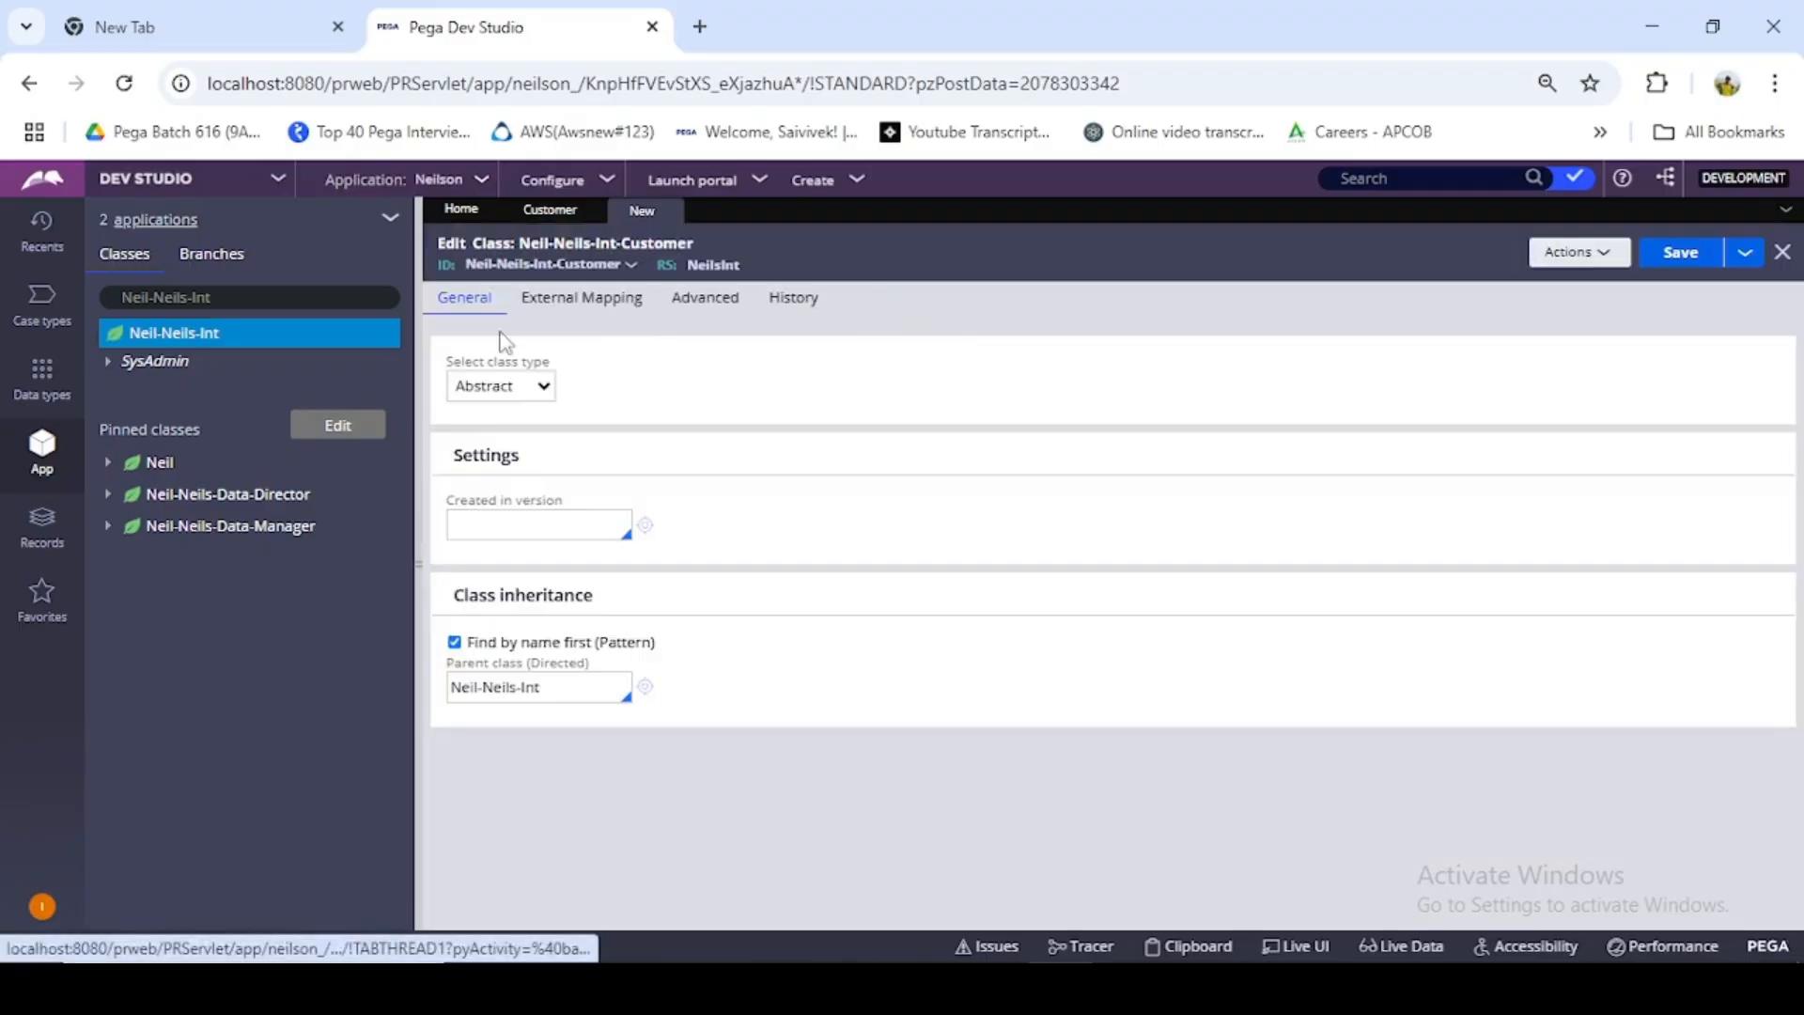
- Make the class Concrete, created in version 01-01-01, and specify that it does not belong to a class group
click(500, 386)
click(485, 447)
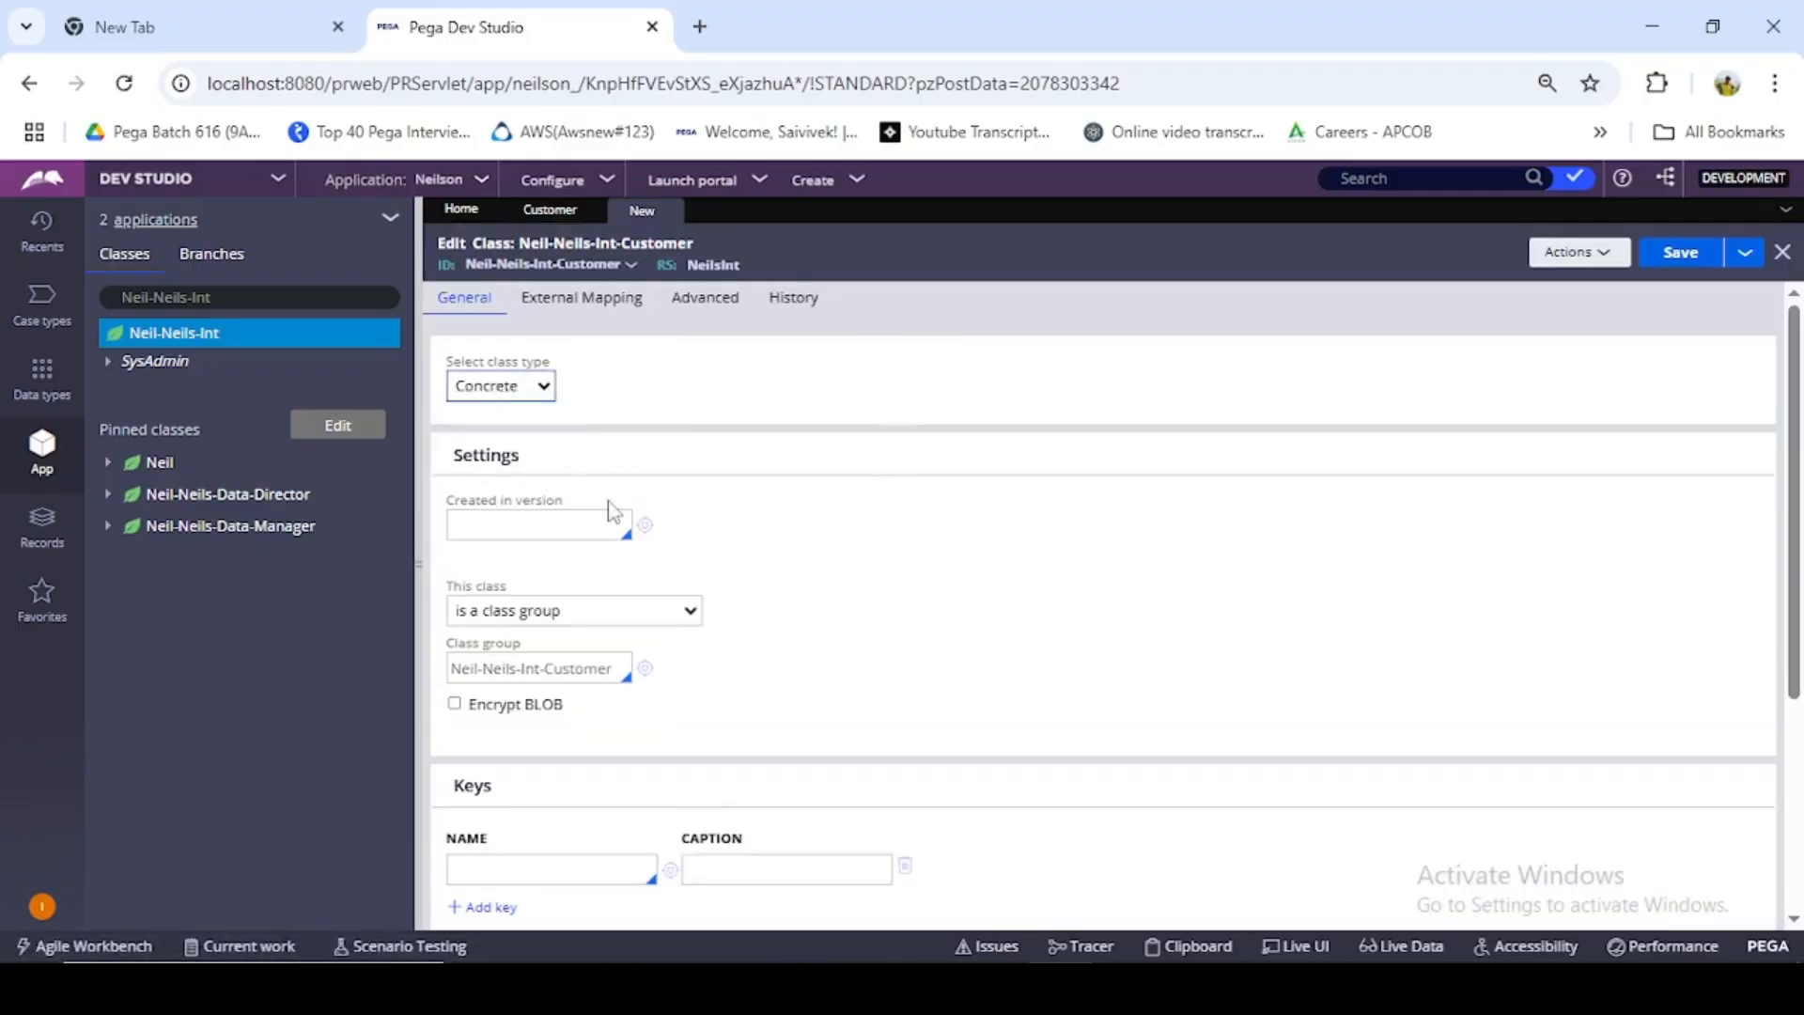
click(565, 526)
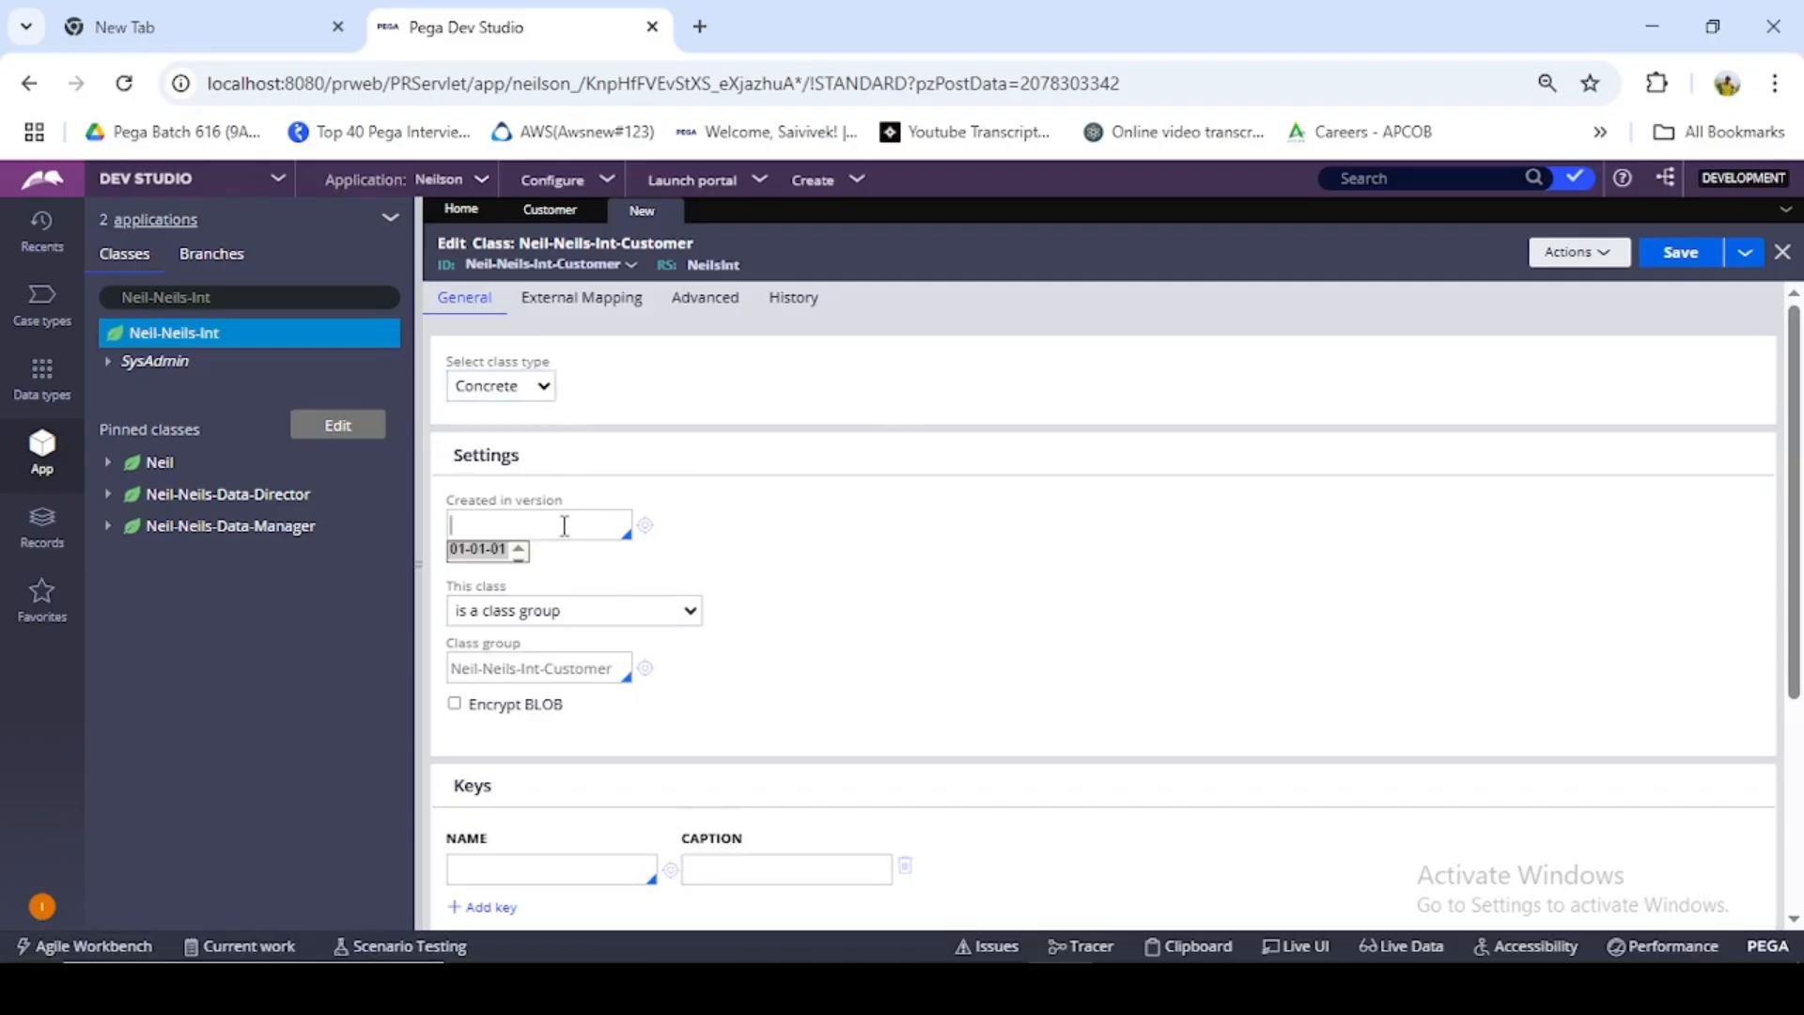
click(472, 551)
click(628, 612)
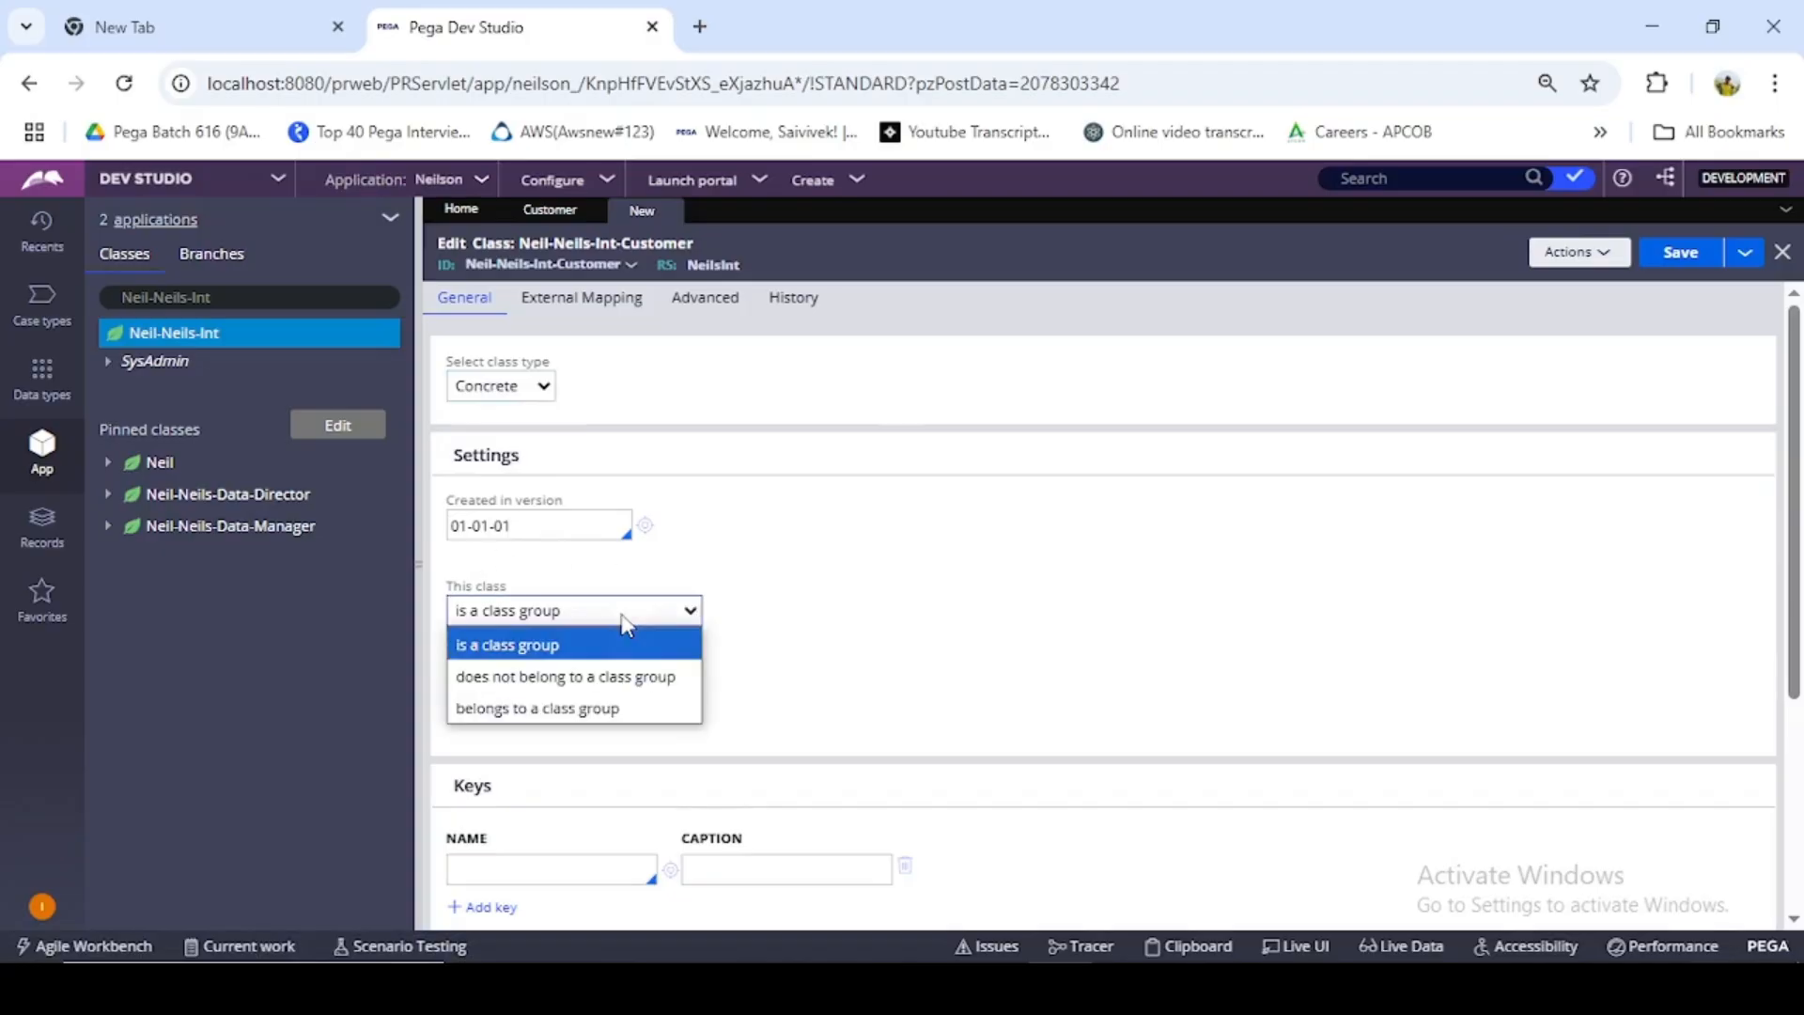
click(637, 683)
scroll(780, 650, down, 5)
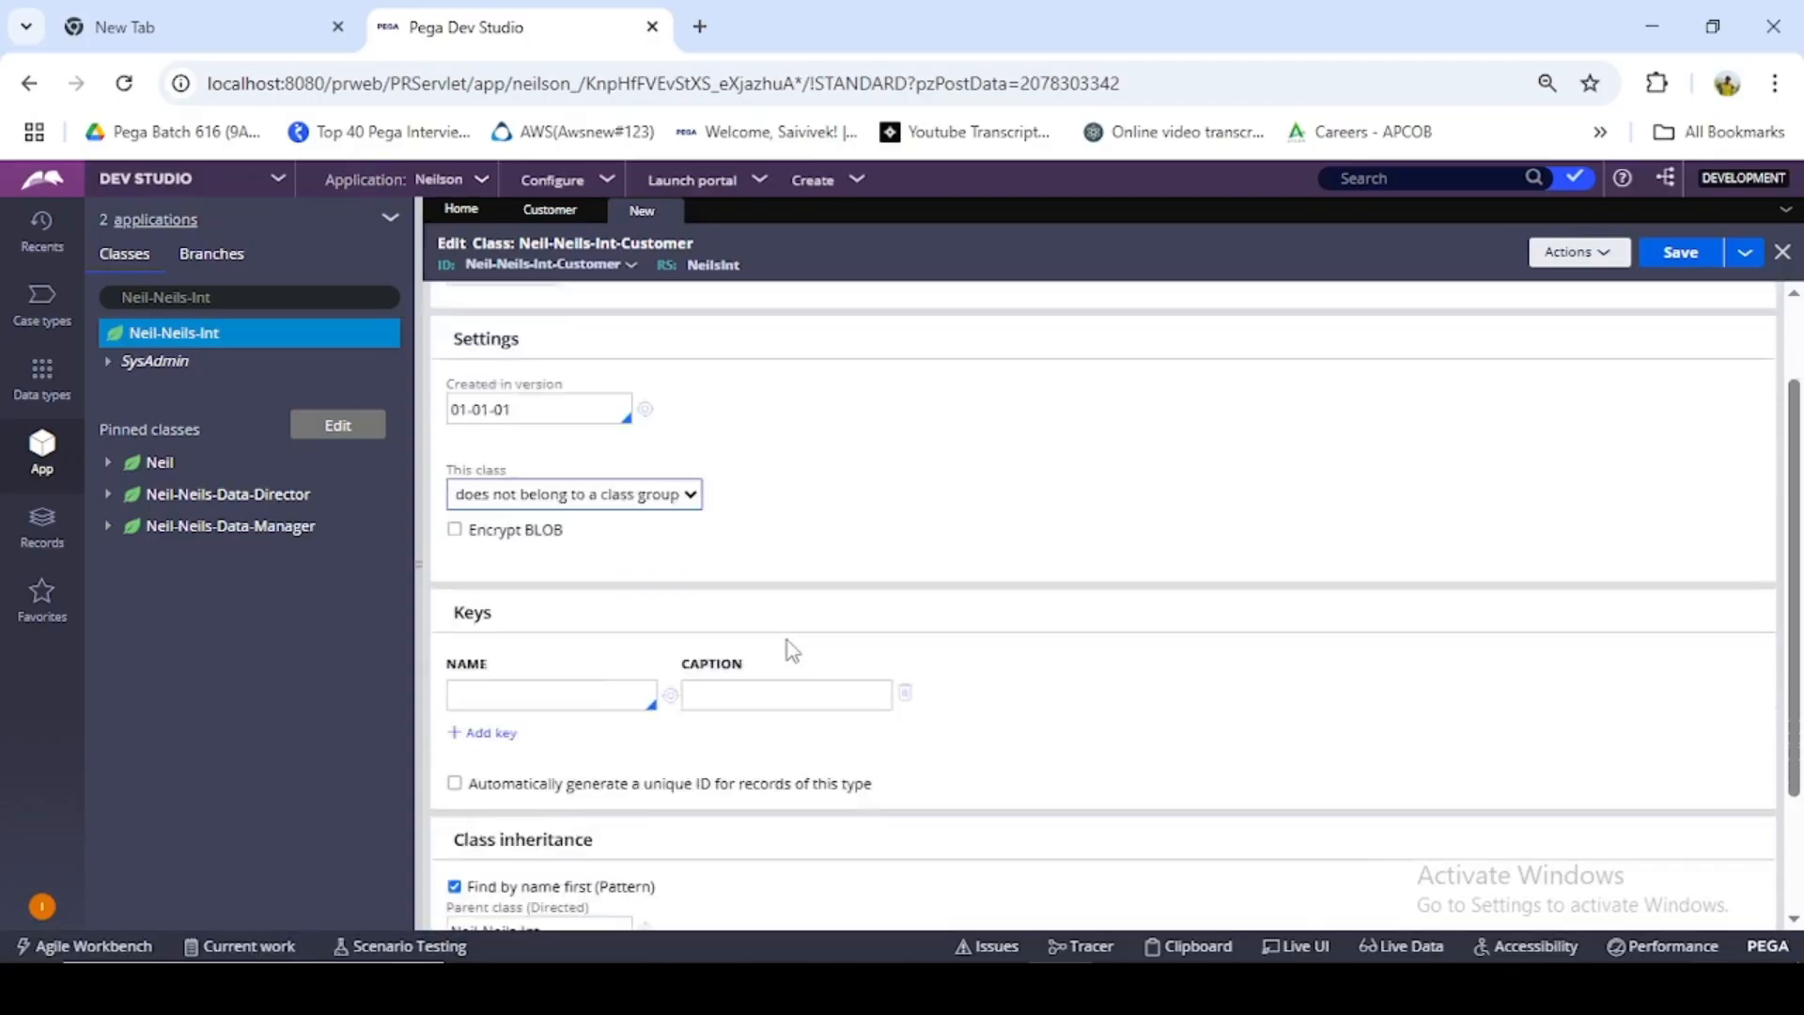
scroll(598, 658, up, 6)
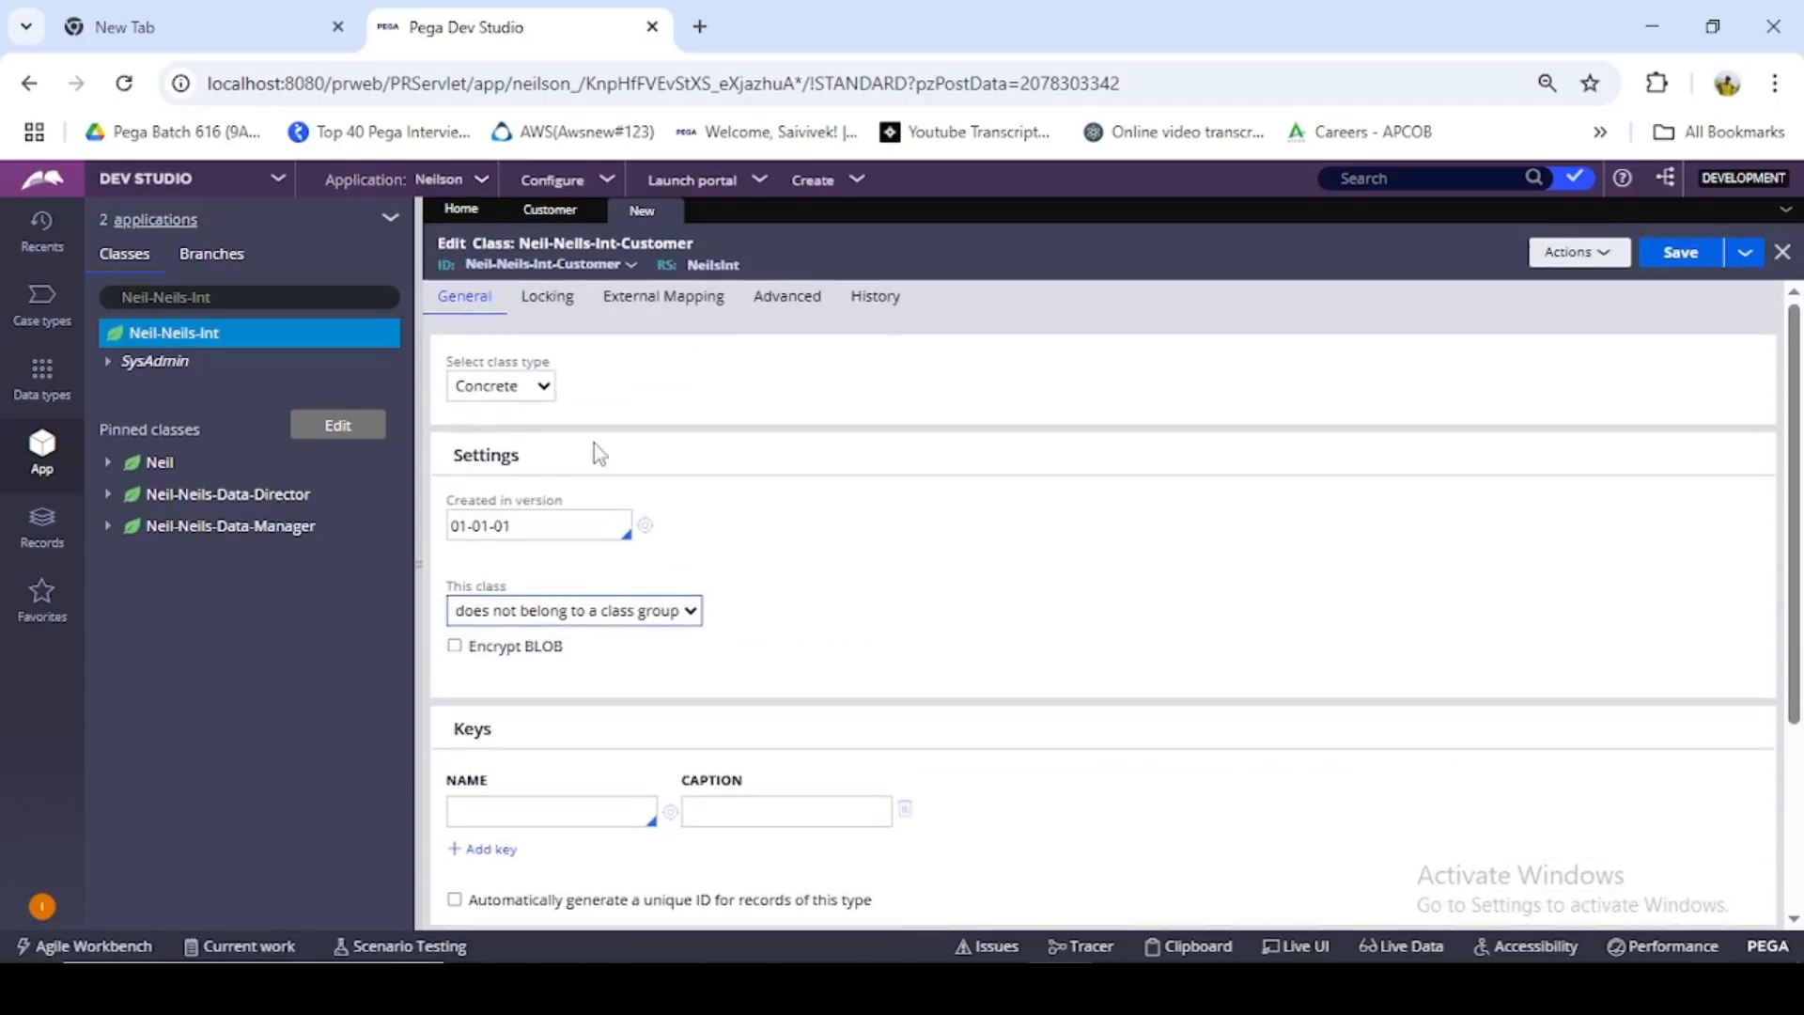
- Document the class with "Used For Soap Service" as both description and usage, and save it
click(898, 311)
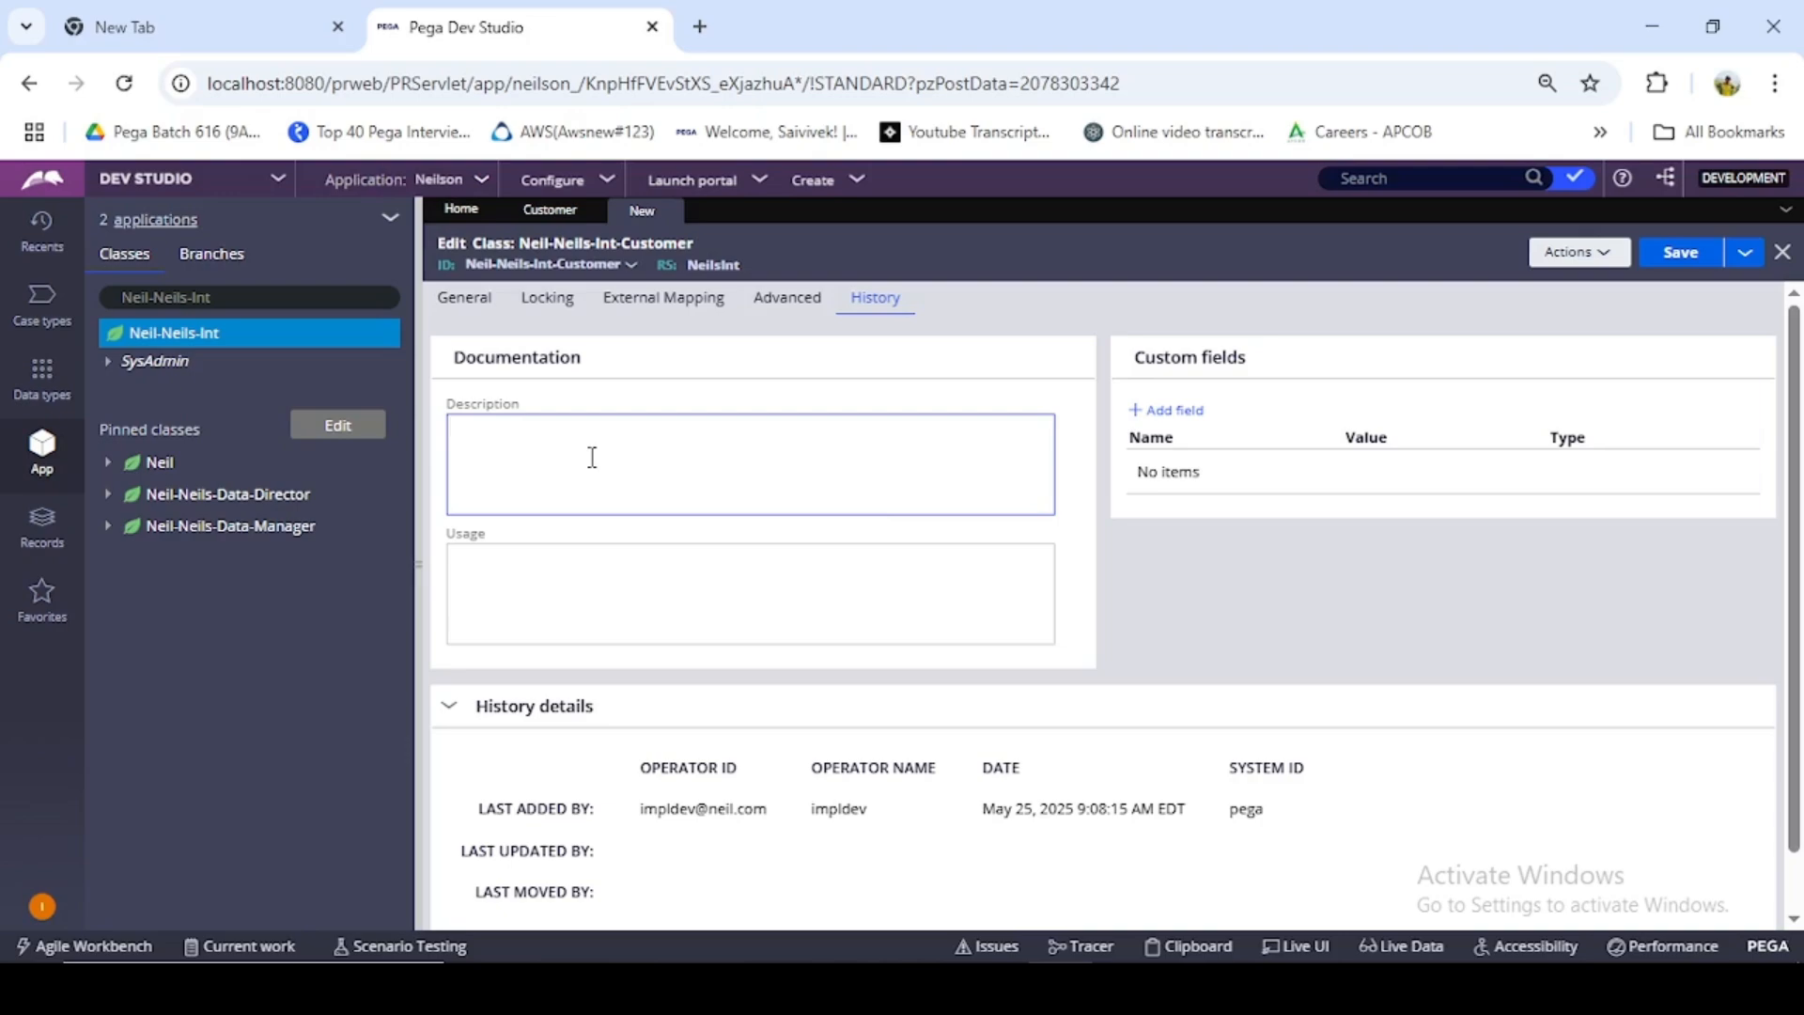
text(Used For Soap Service)
drag(620, 431, 452, 439)
key(ctrl+c)
click(483, 548)
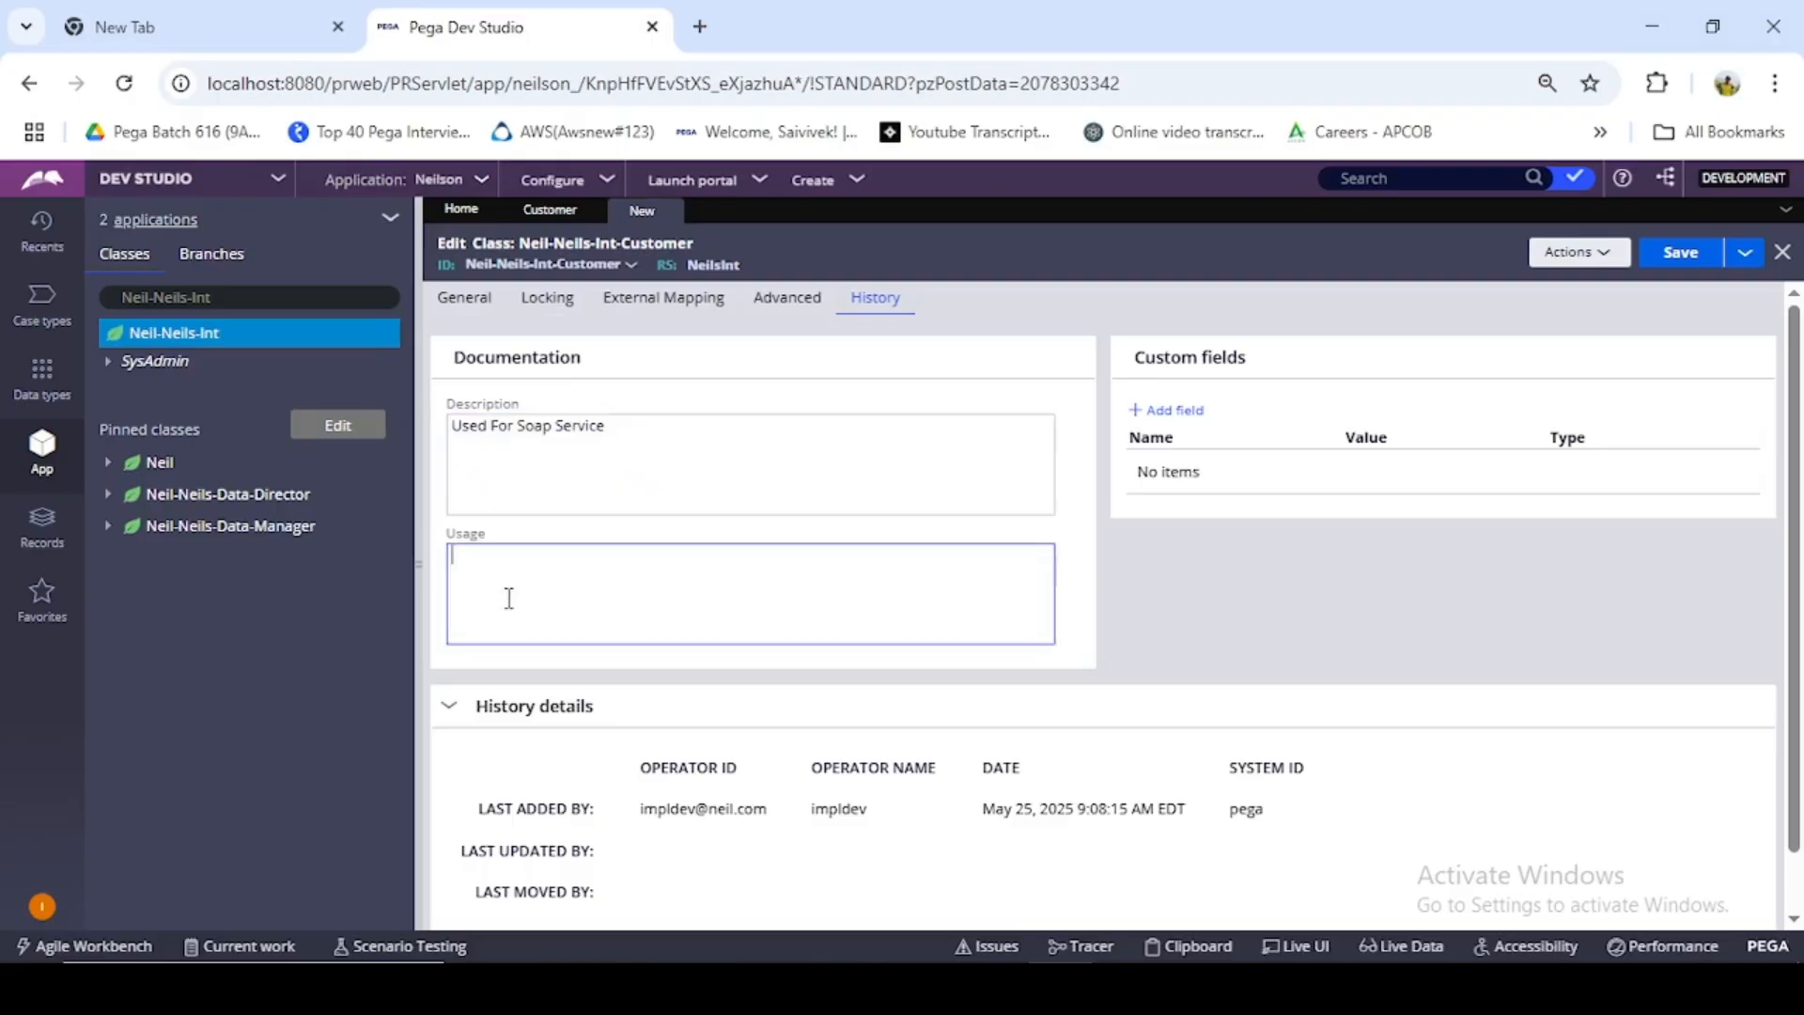
key(ctrl+v)
click(1690, 253)
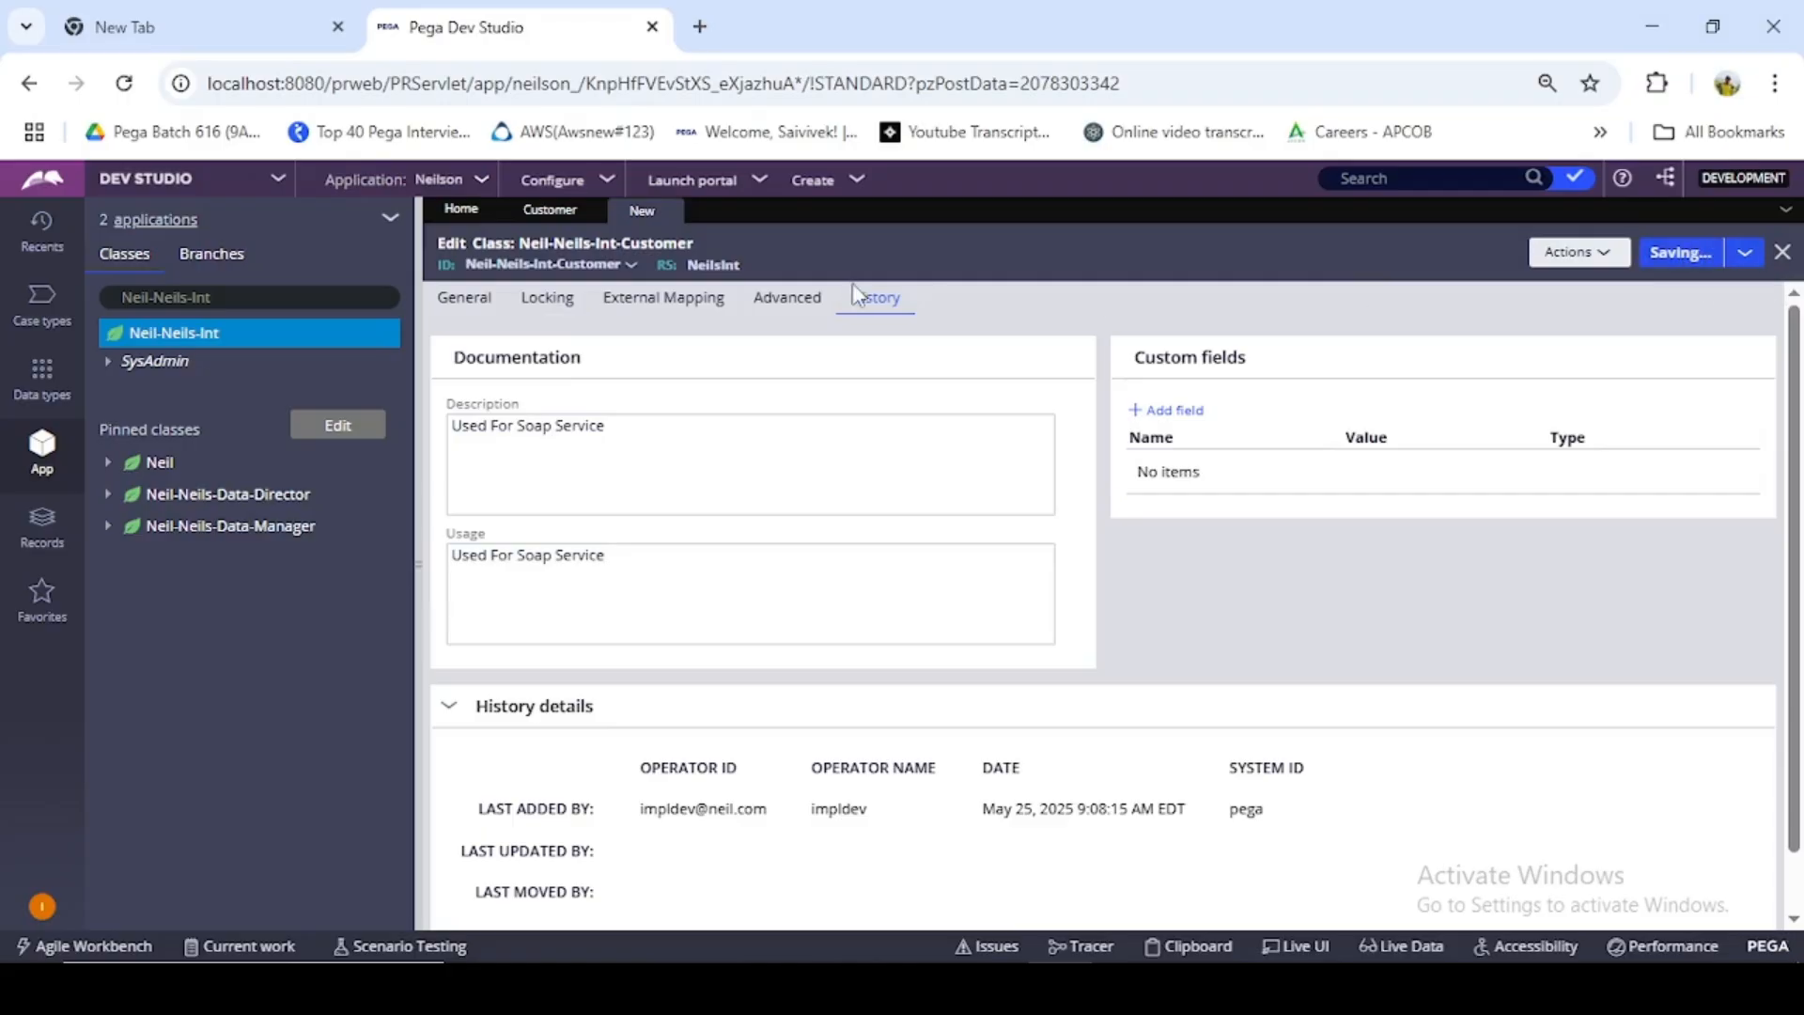
click(482, 301)
- Find the Neil-Neils-Int-Customer class and select it in the class explorer
click(298, 298)
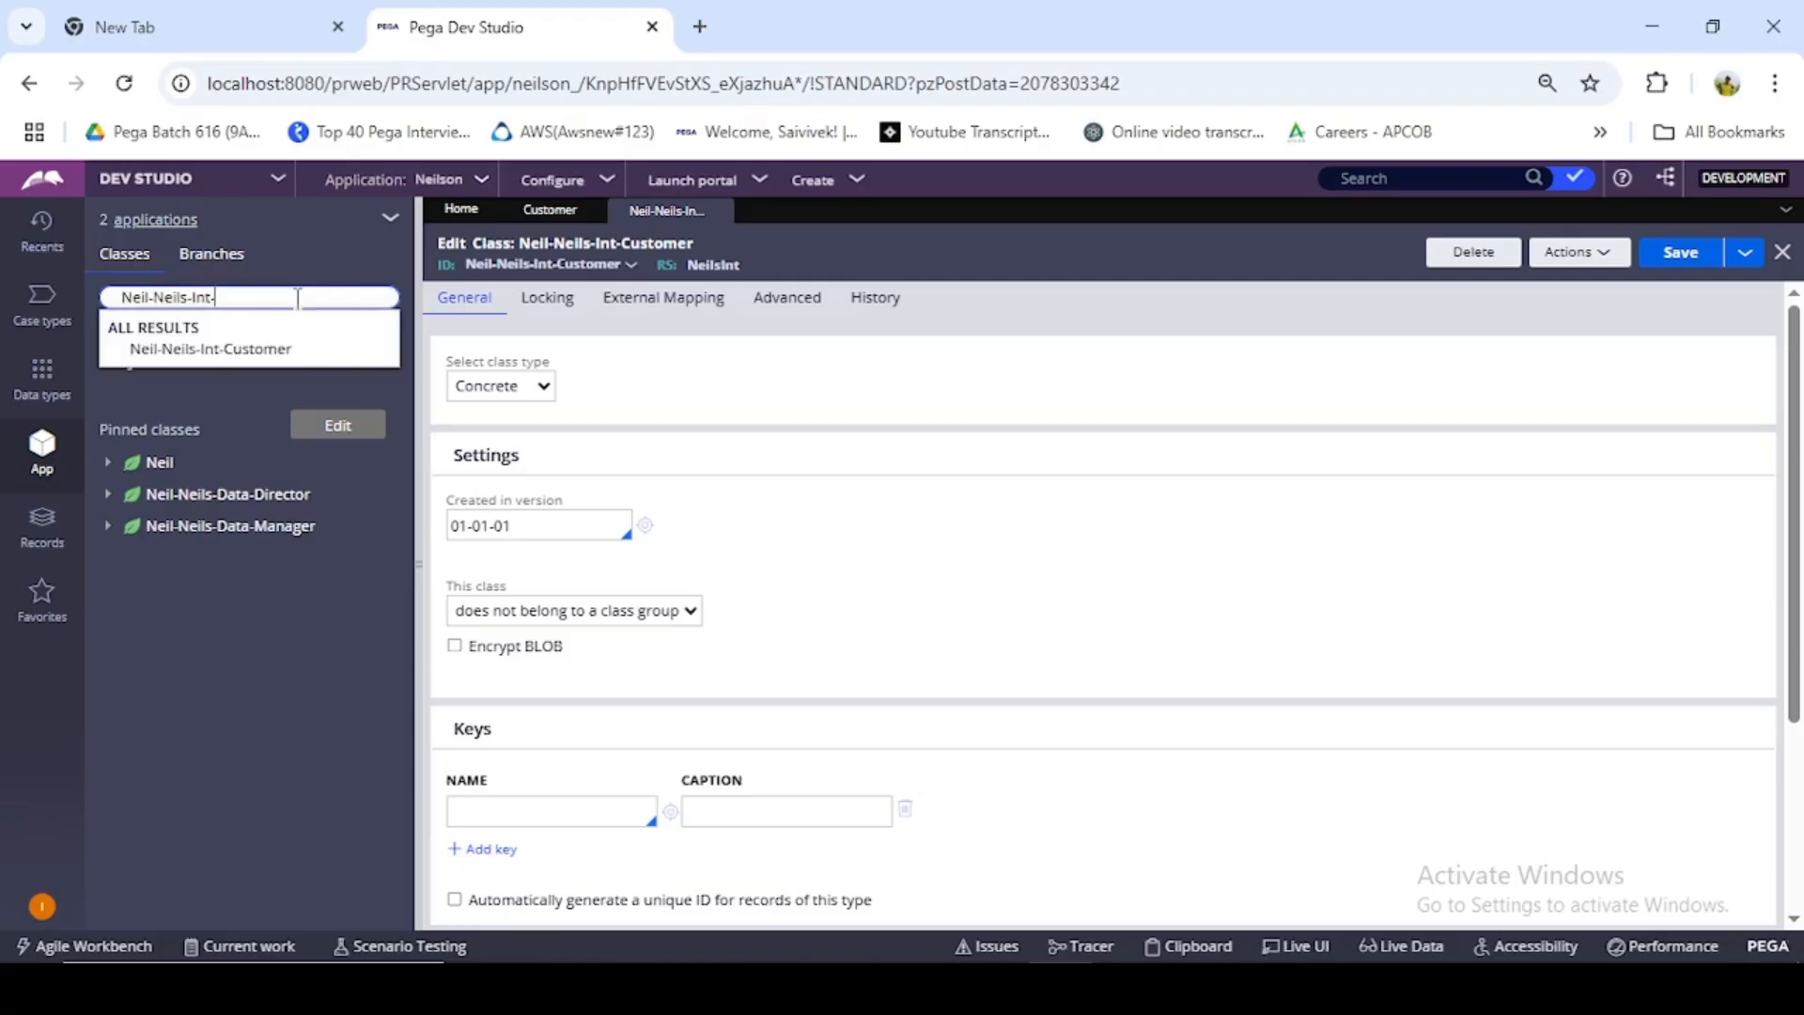
click(301, 349)
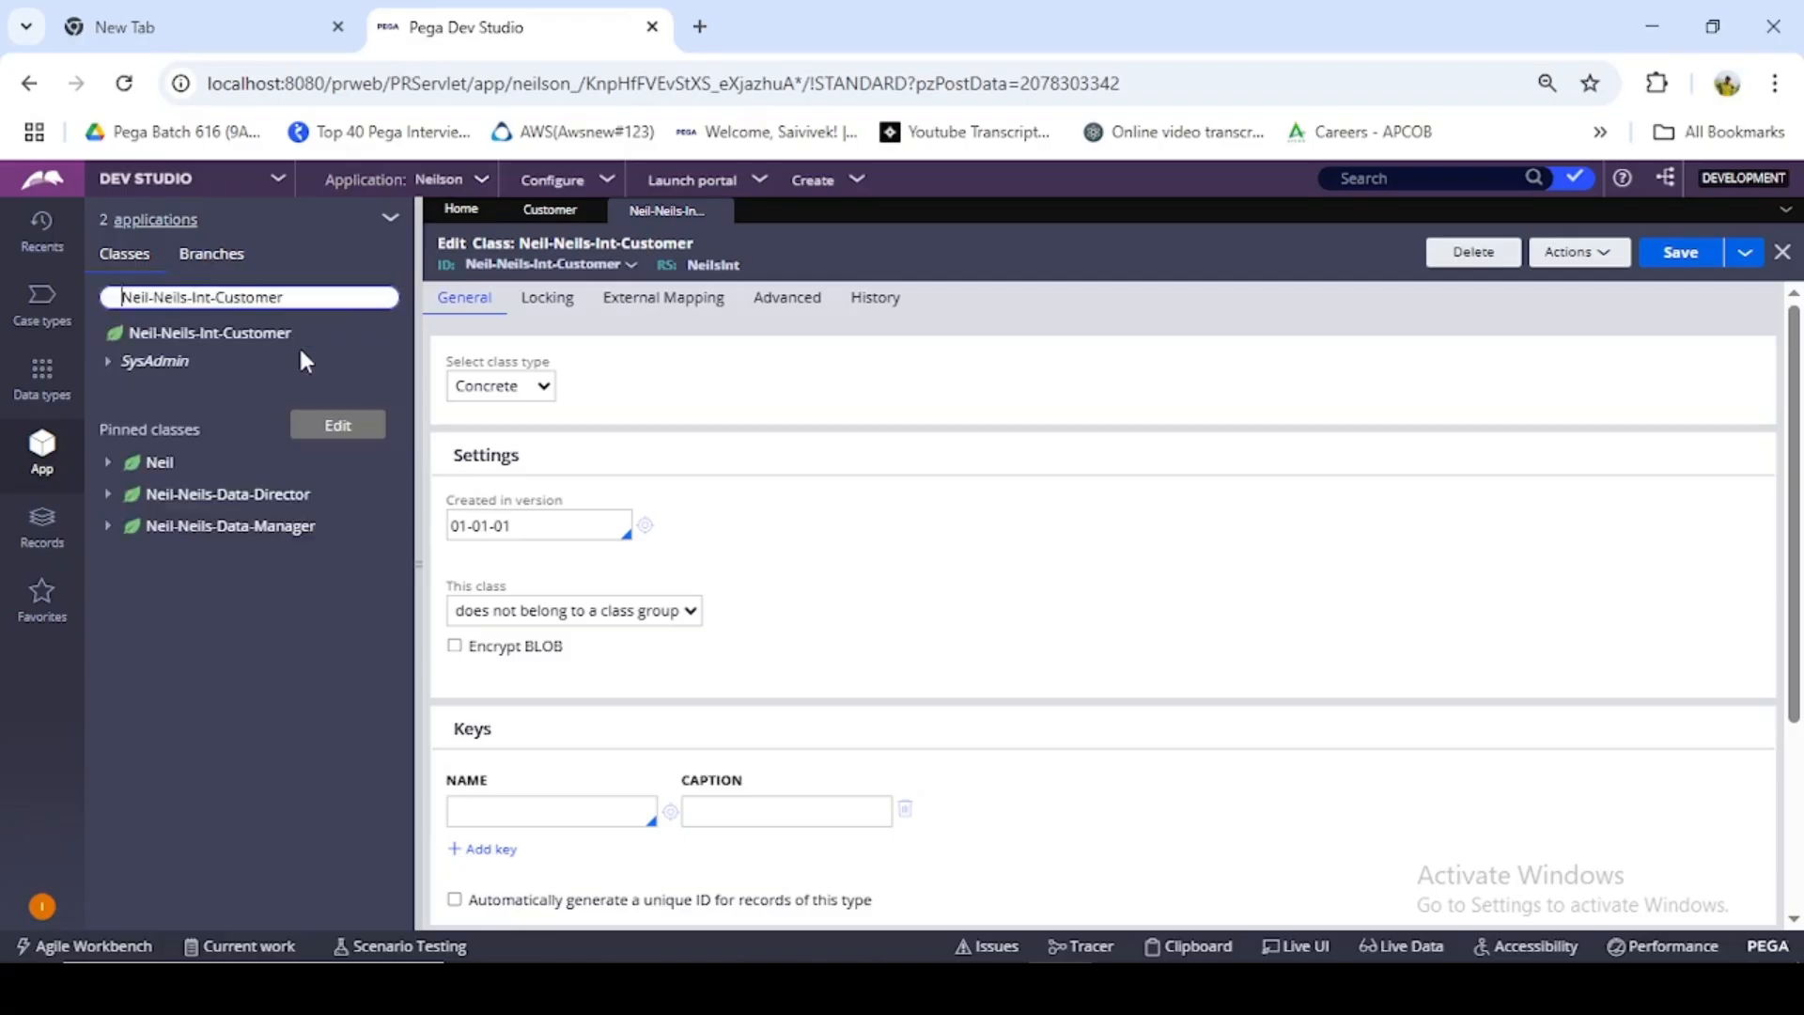
click(232, 339)
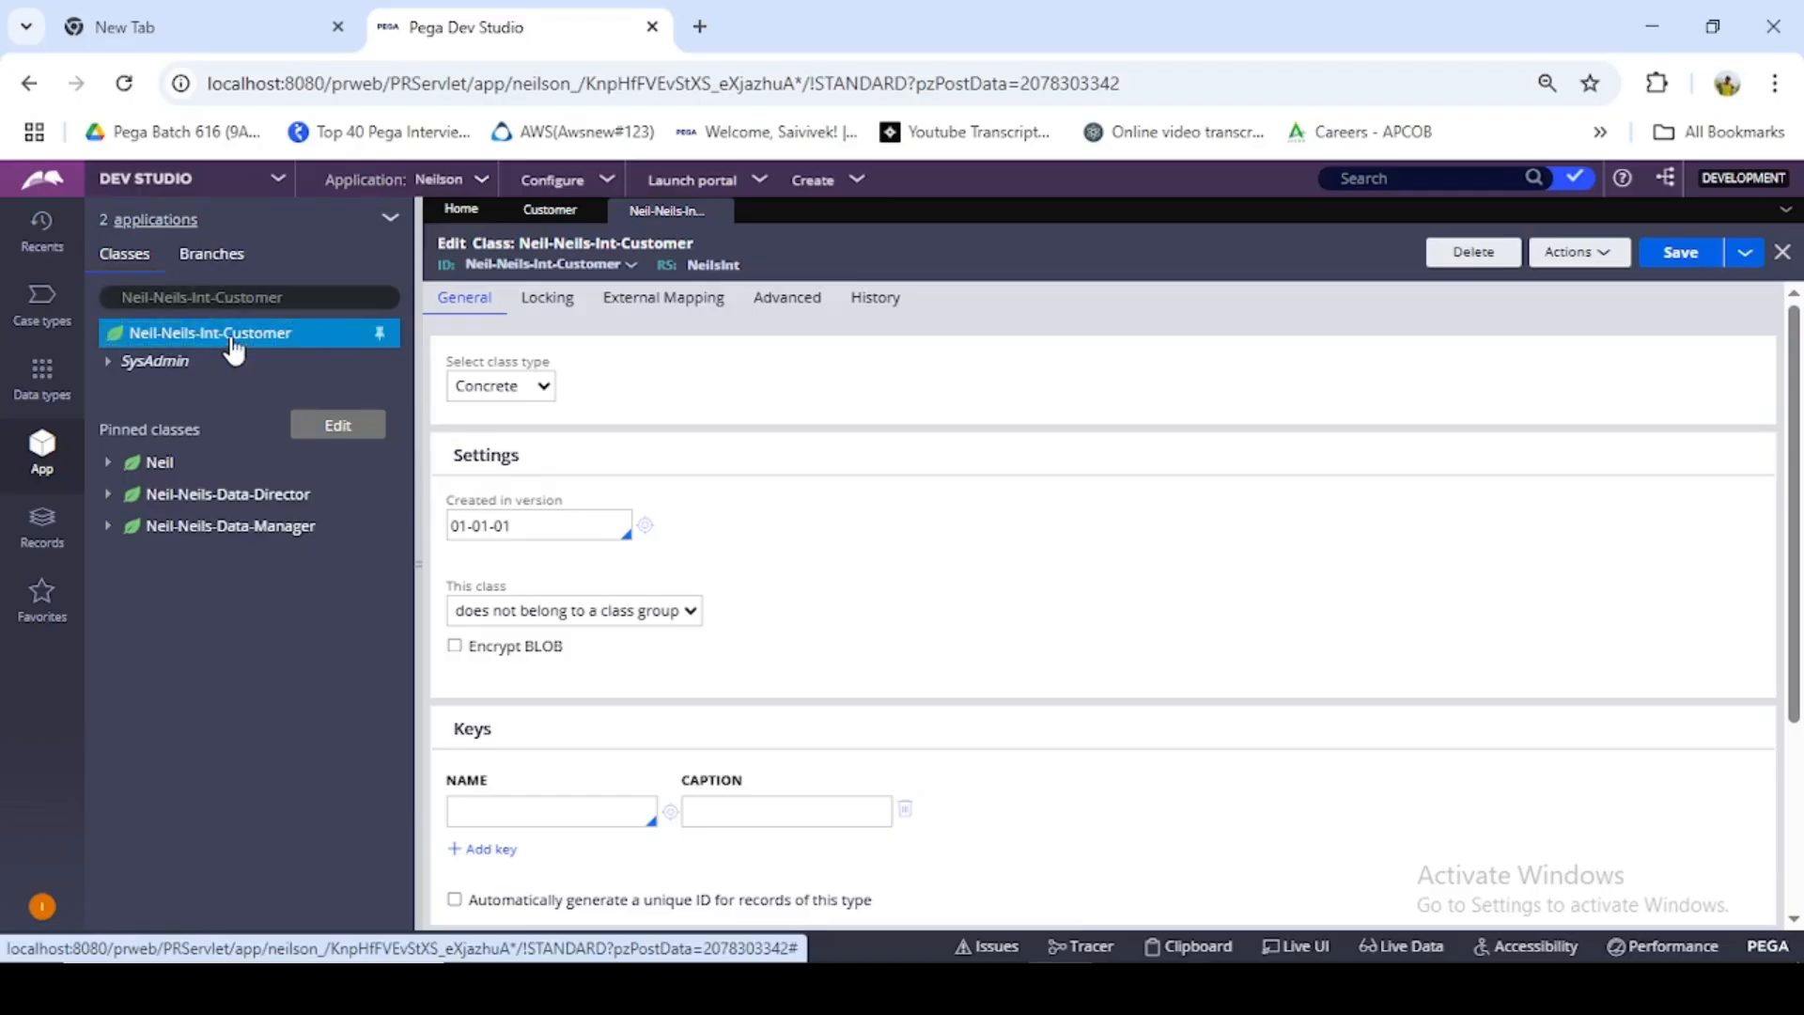
- Start a new Data Model Property record from the Neil-Neils-Int-Customer class
right_click(234, 351)
mouse_move(234, 363)
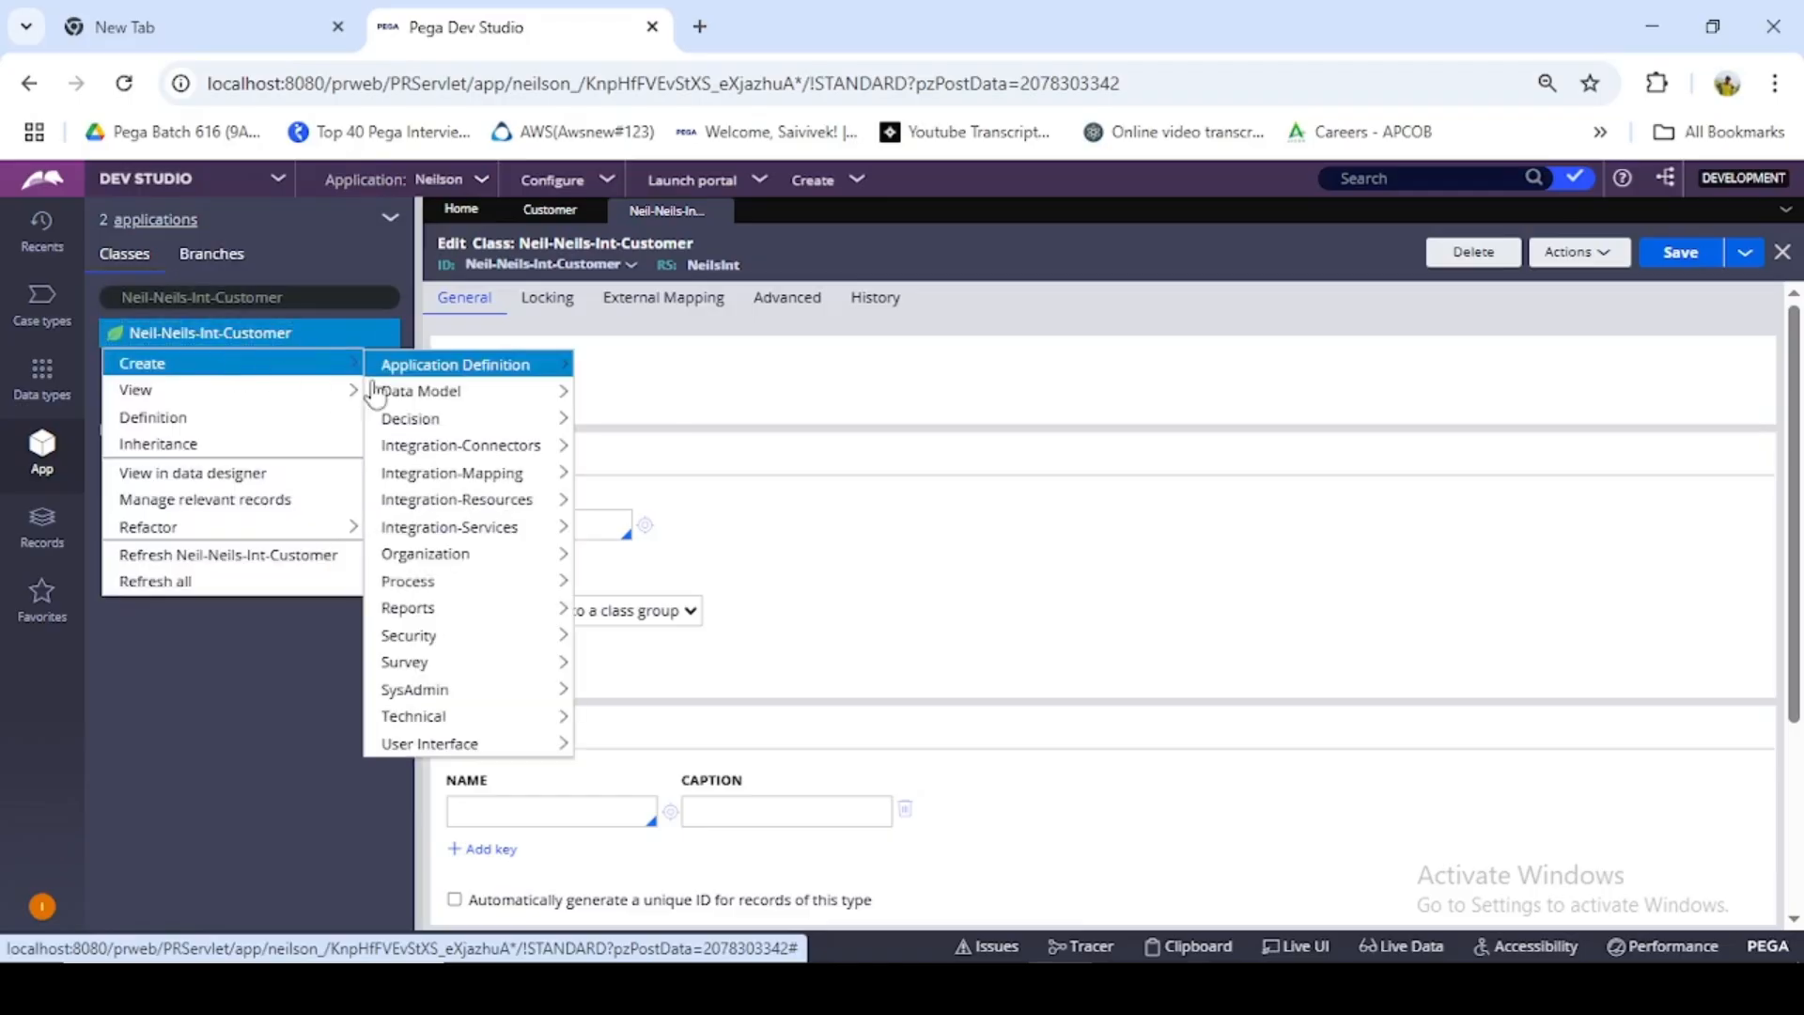
mouse_move(385, 379)
mouse_move(414, 689)
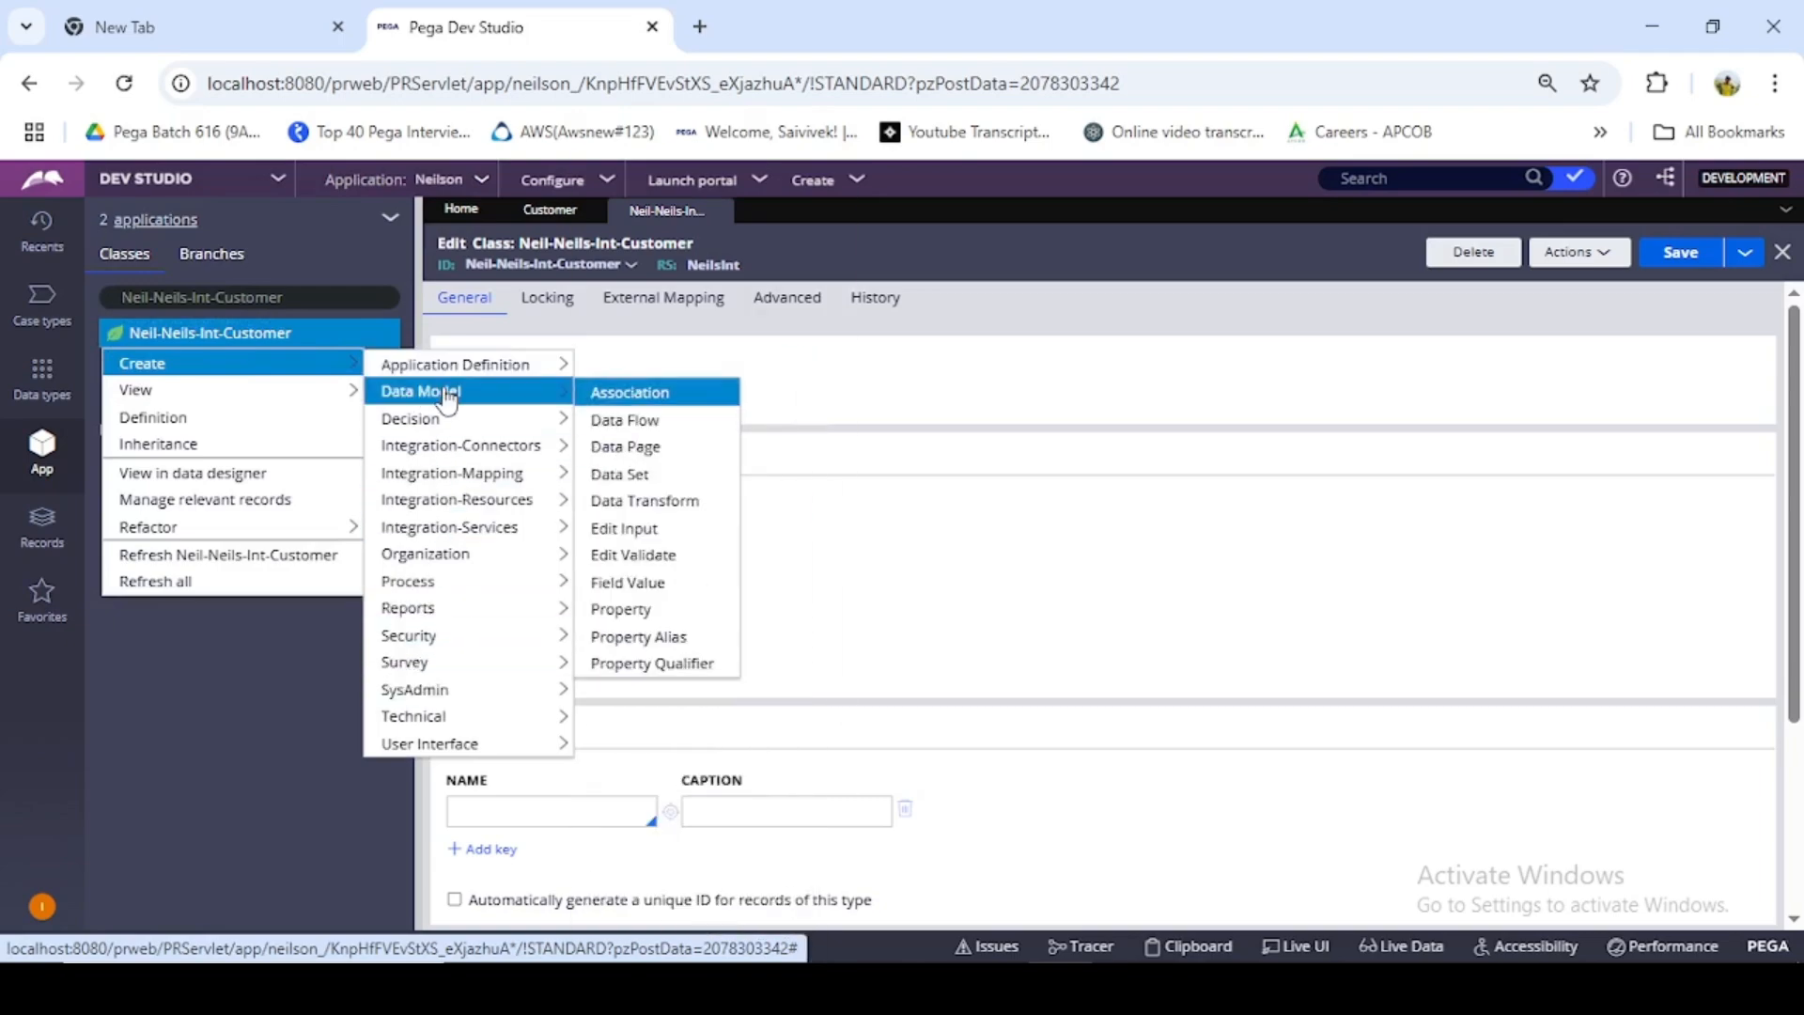
mouse_move(302, 365)
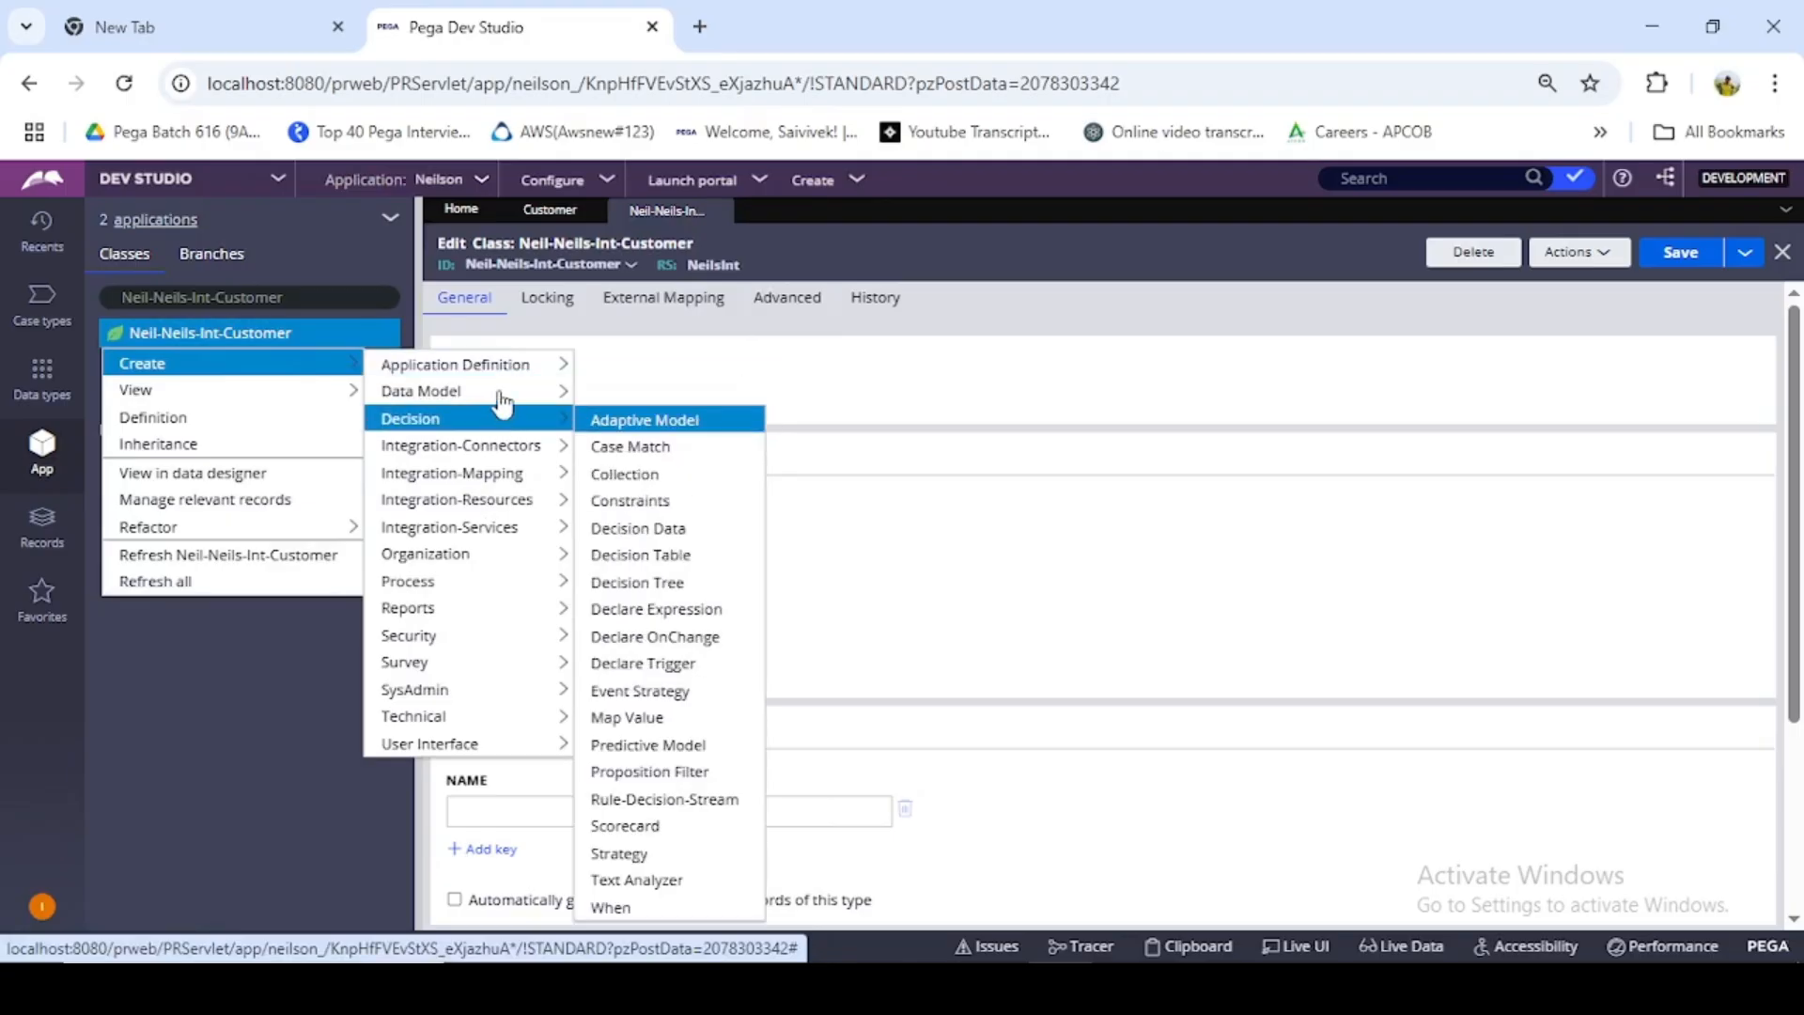
mouse_move(498, 391)
click(635, 611)
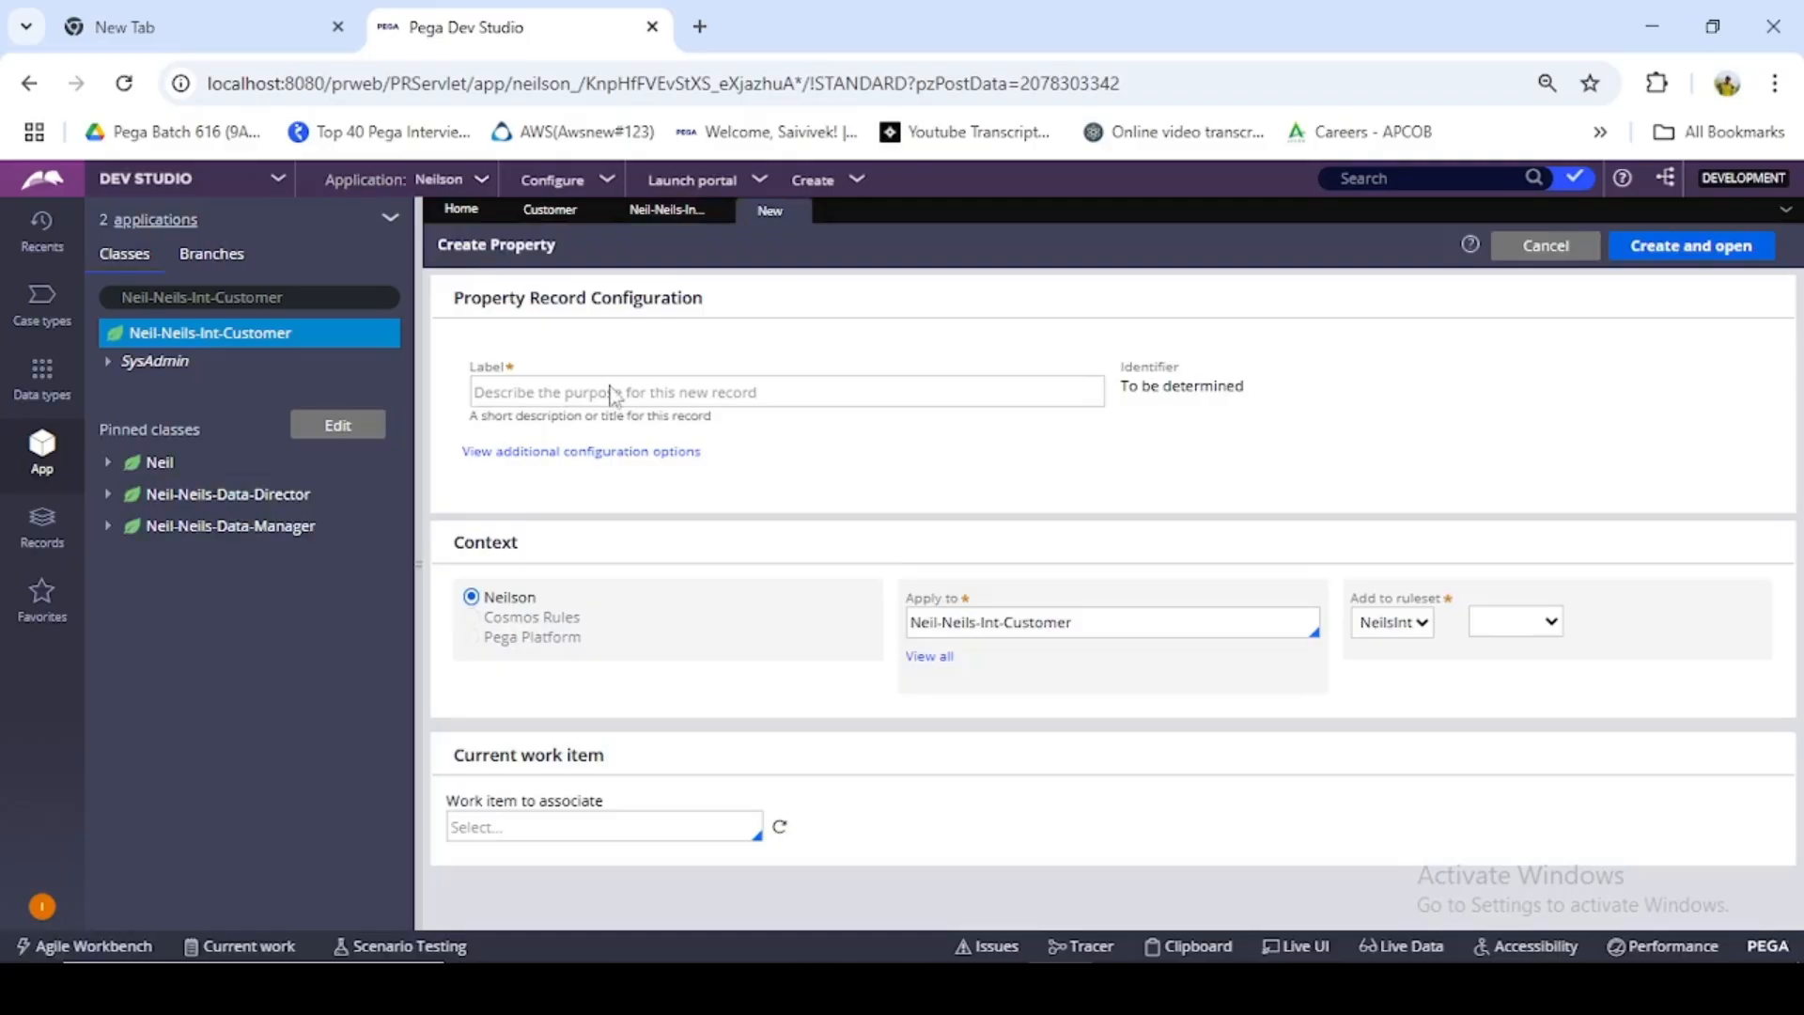
- Label the new property RequestPage, then create and open it
click(633, 392)
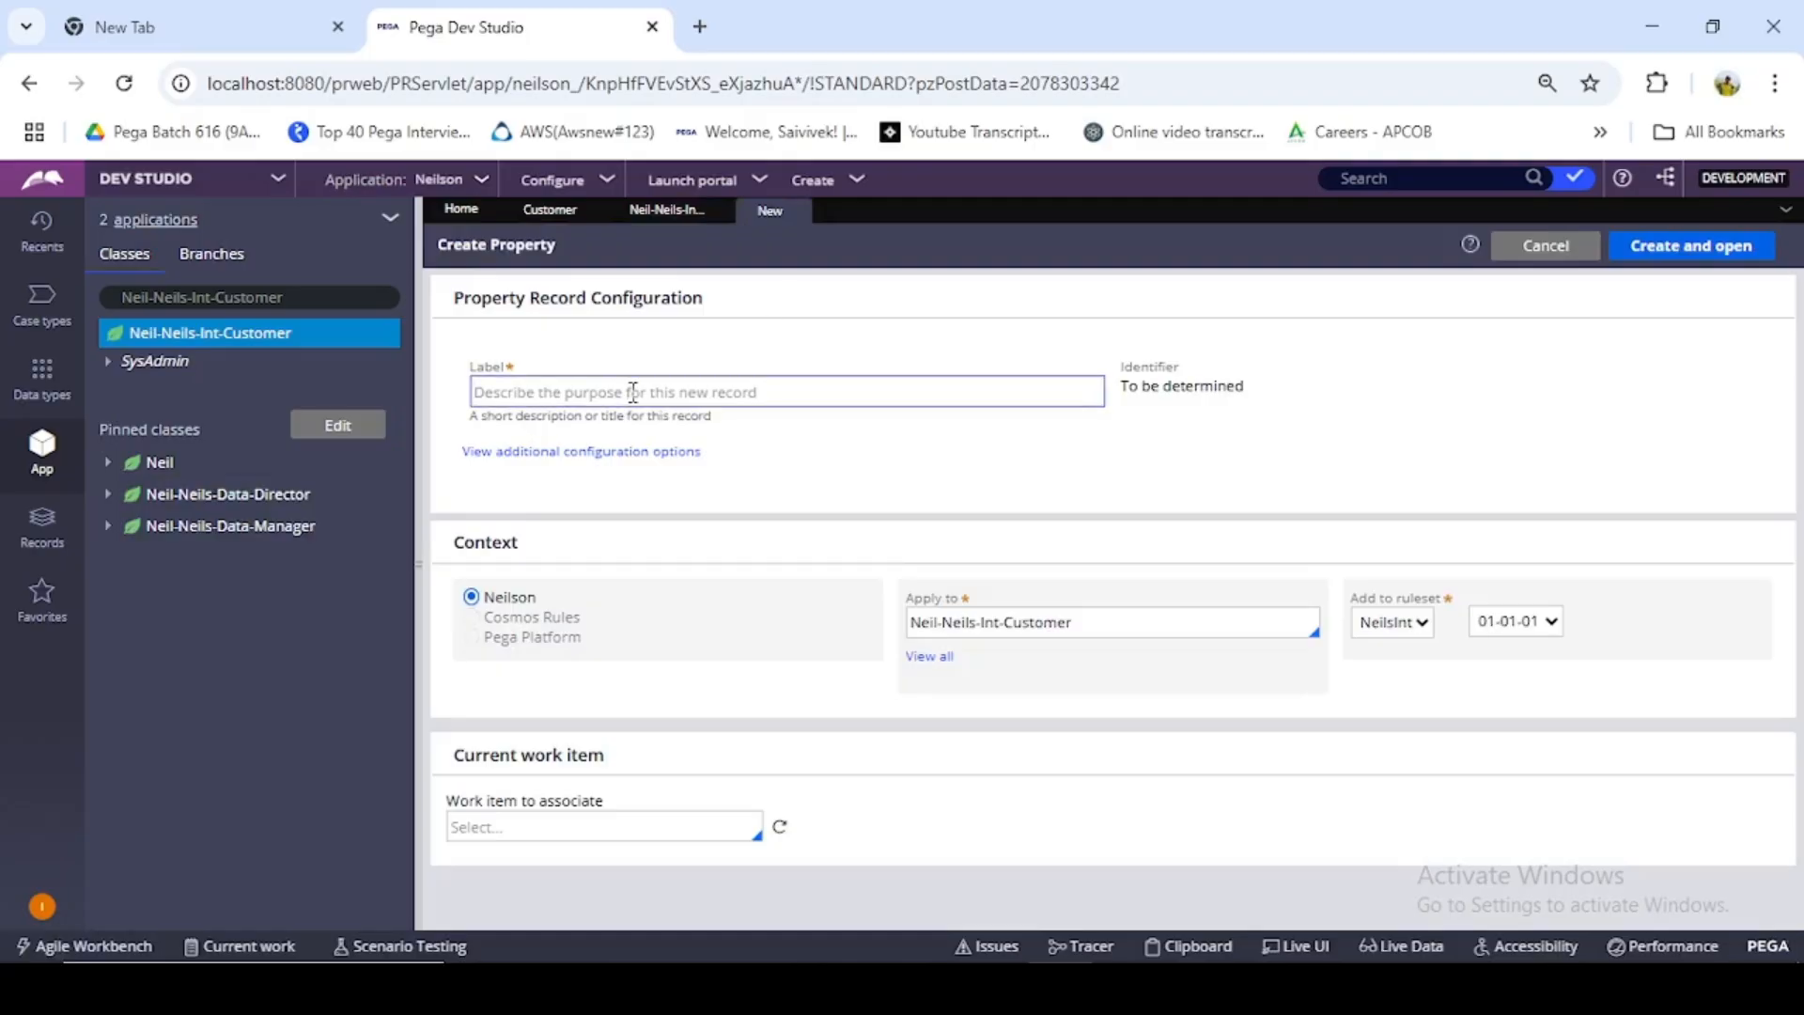
text(RE)
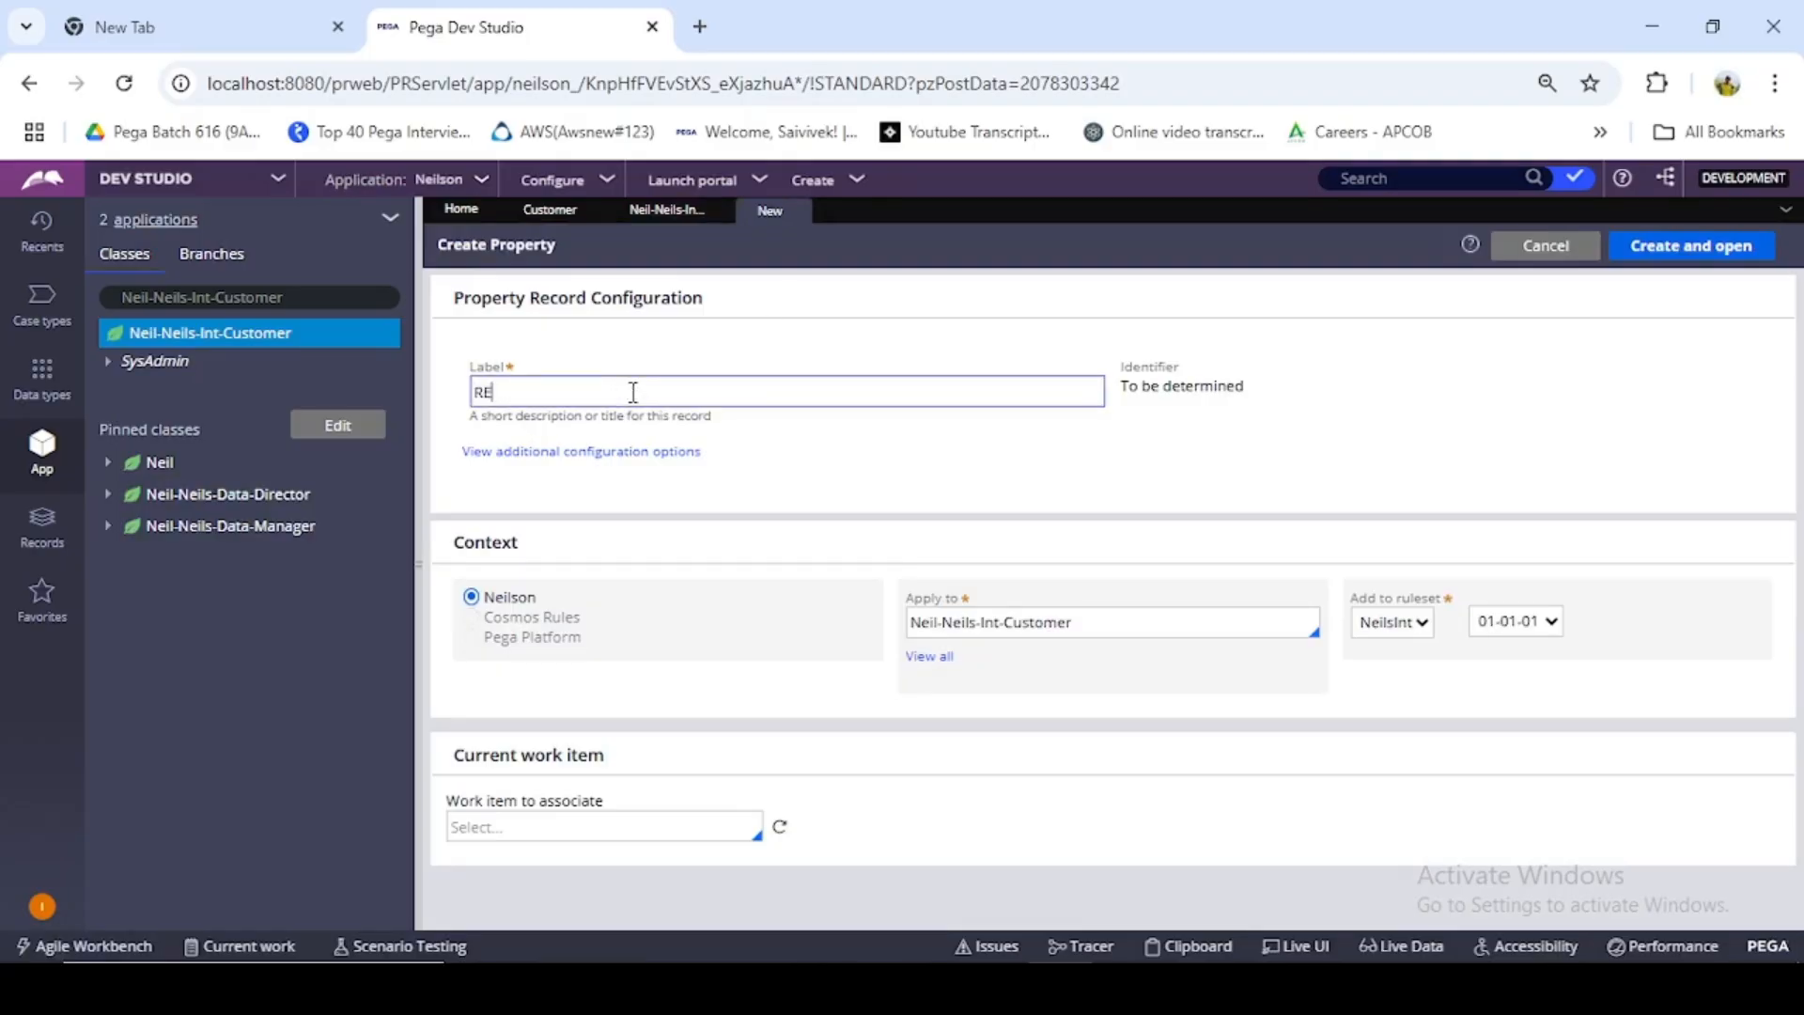
key(BackSpace)
text(equestPage)
click(1278, 453)
click(1026, 622)
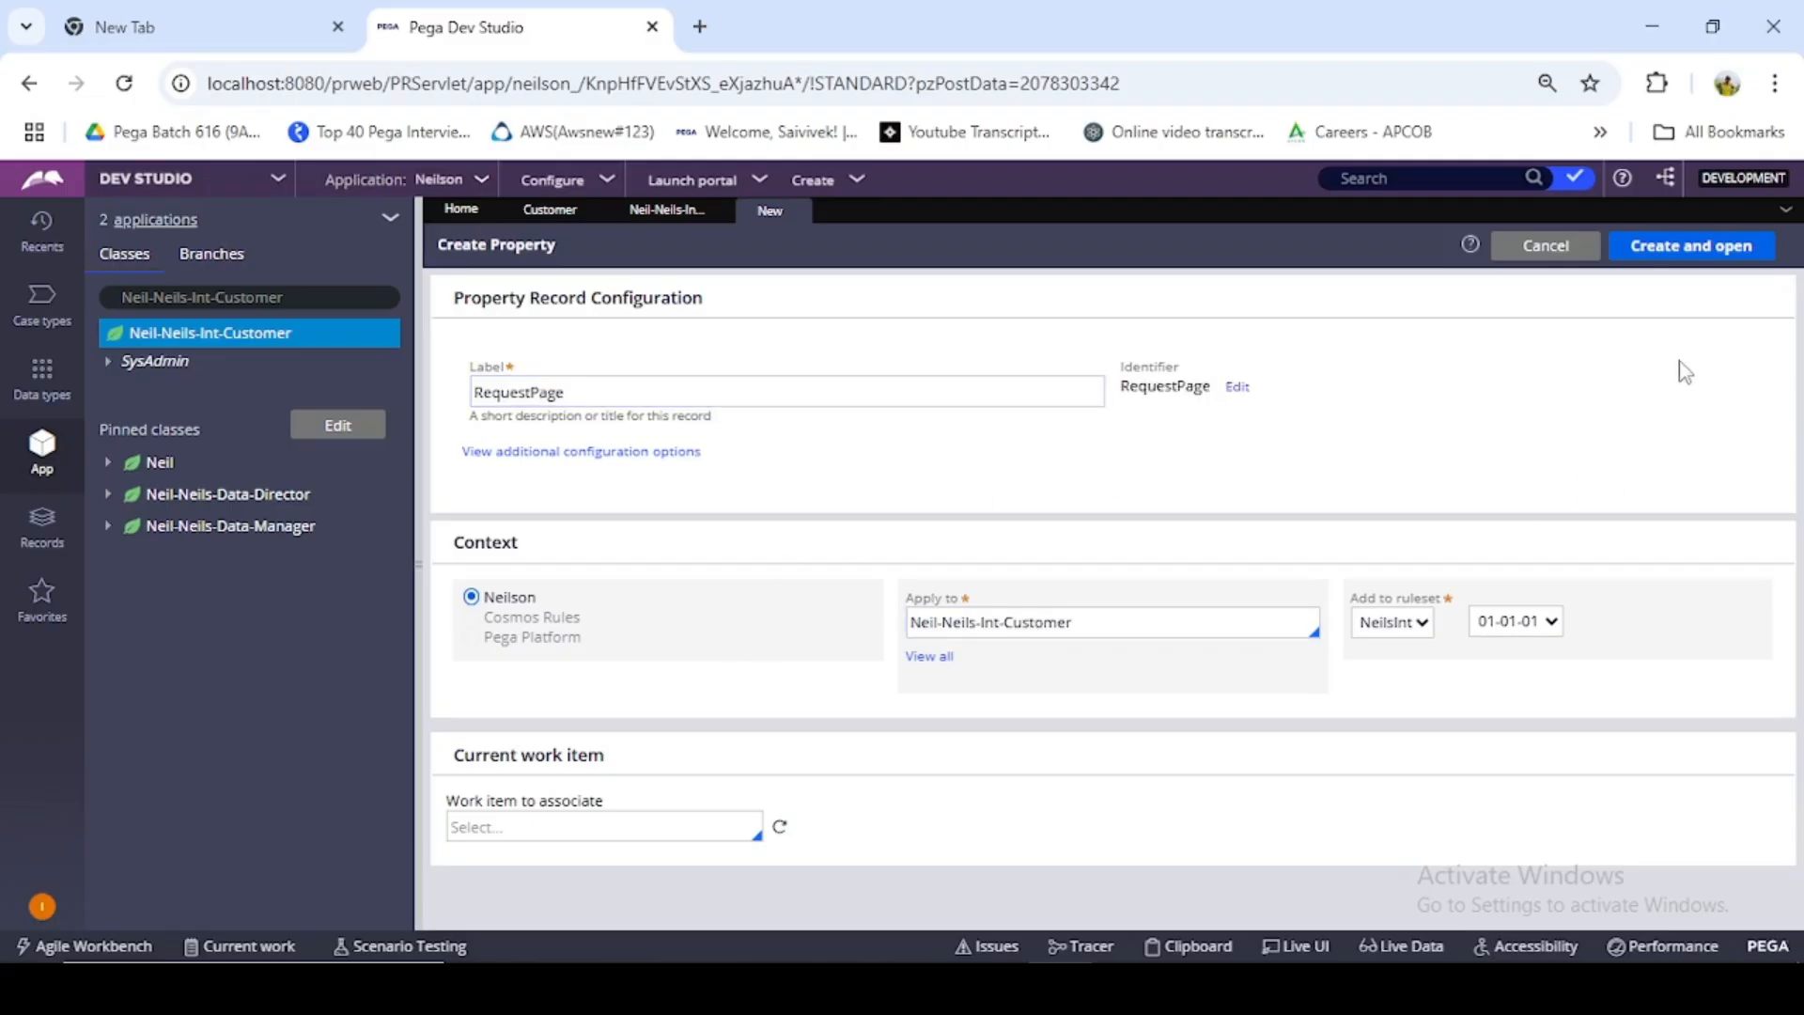
click(1695, 248)
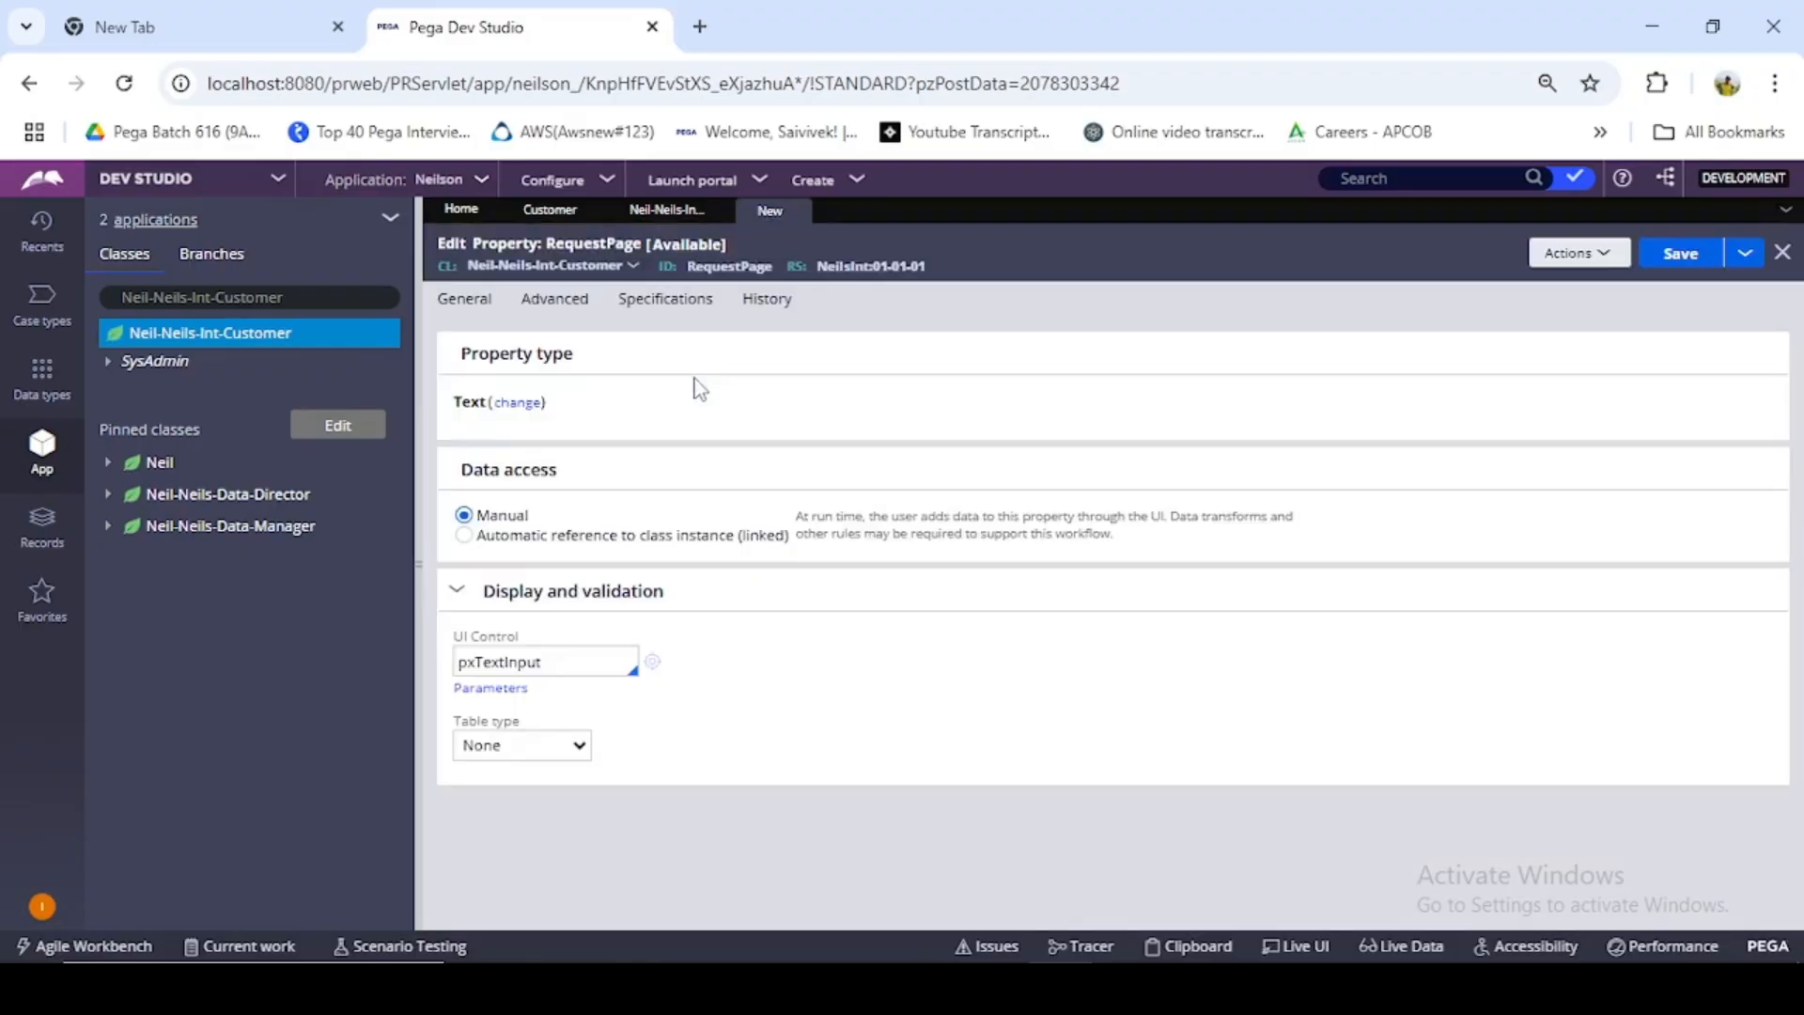
- Change the RequestPage property type to Single Page and browse the Neil-Neils- classes for its page definition
click(518, 403)
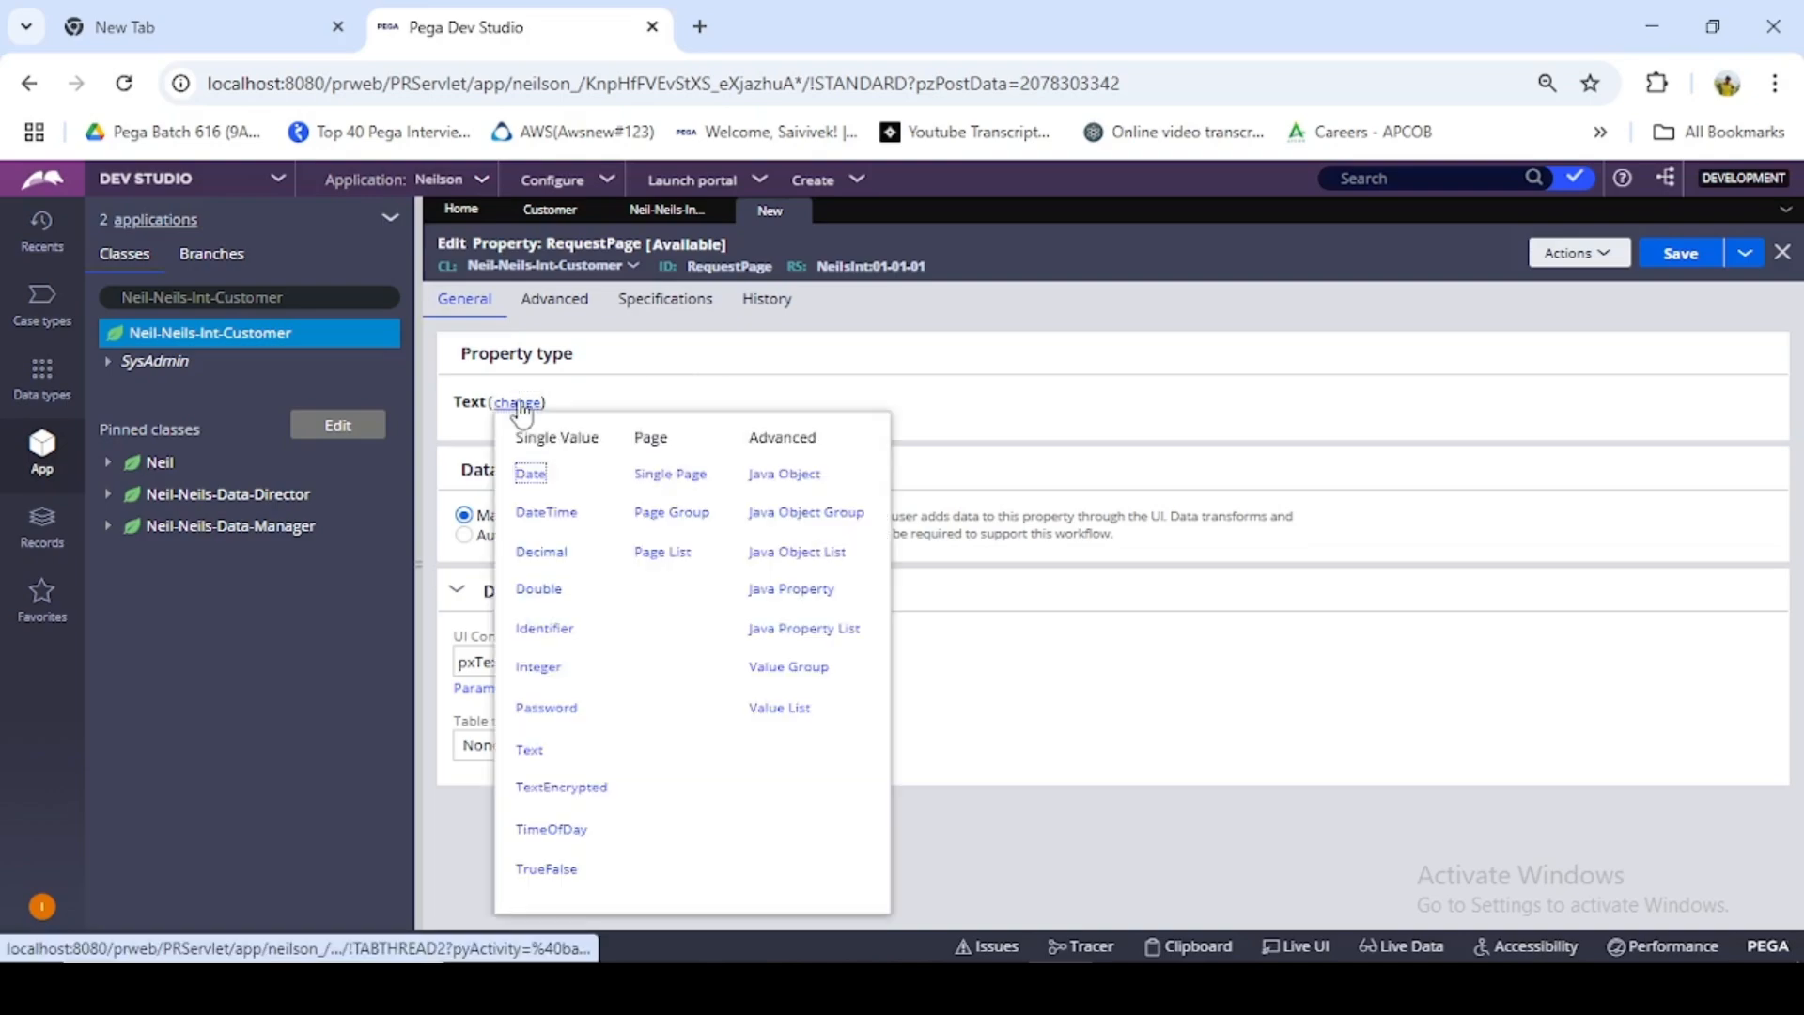
click(680, 474)
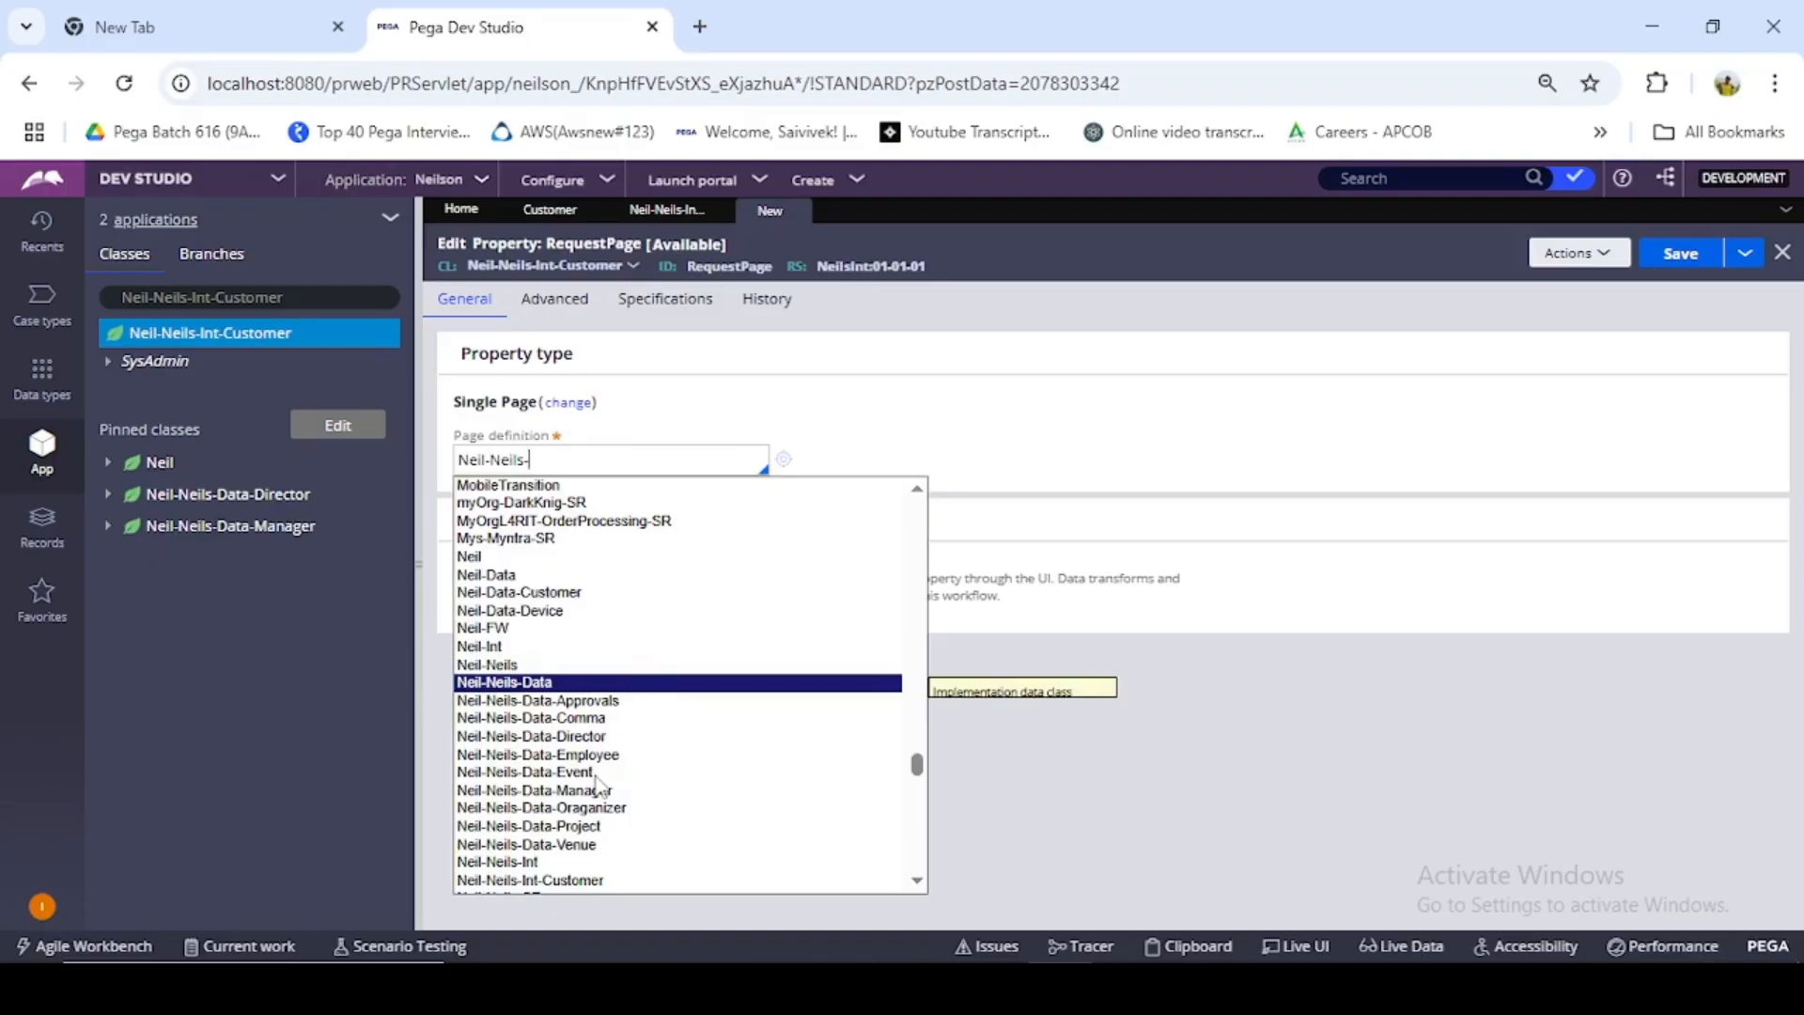
scroll(602, 827, down, 2)
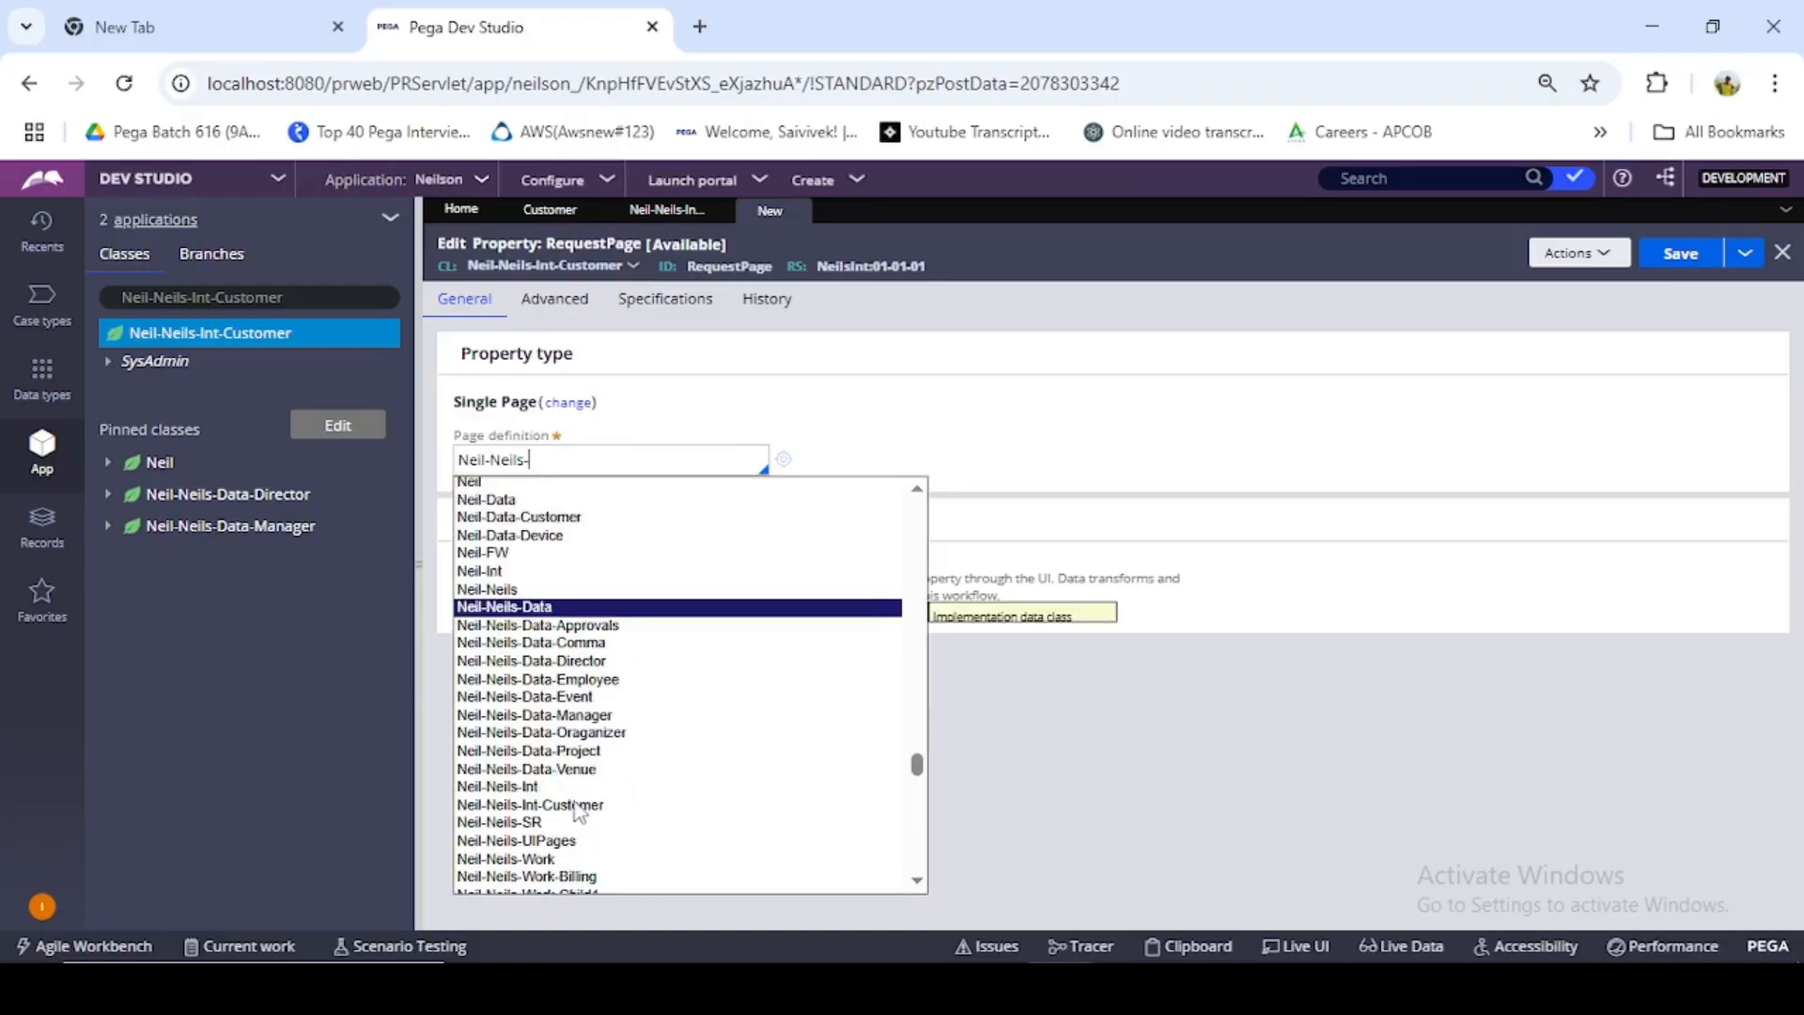
scroll(592, 808, down, 4)
scroll(657, 765, up, 2)
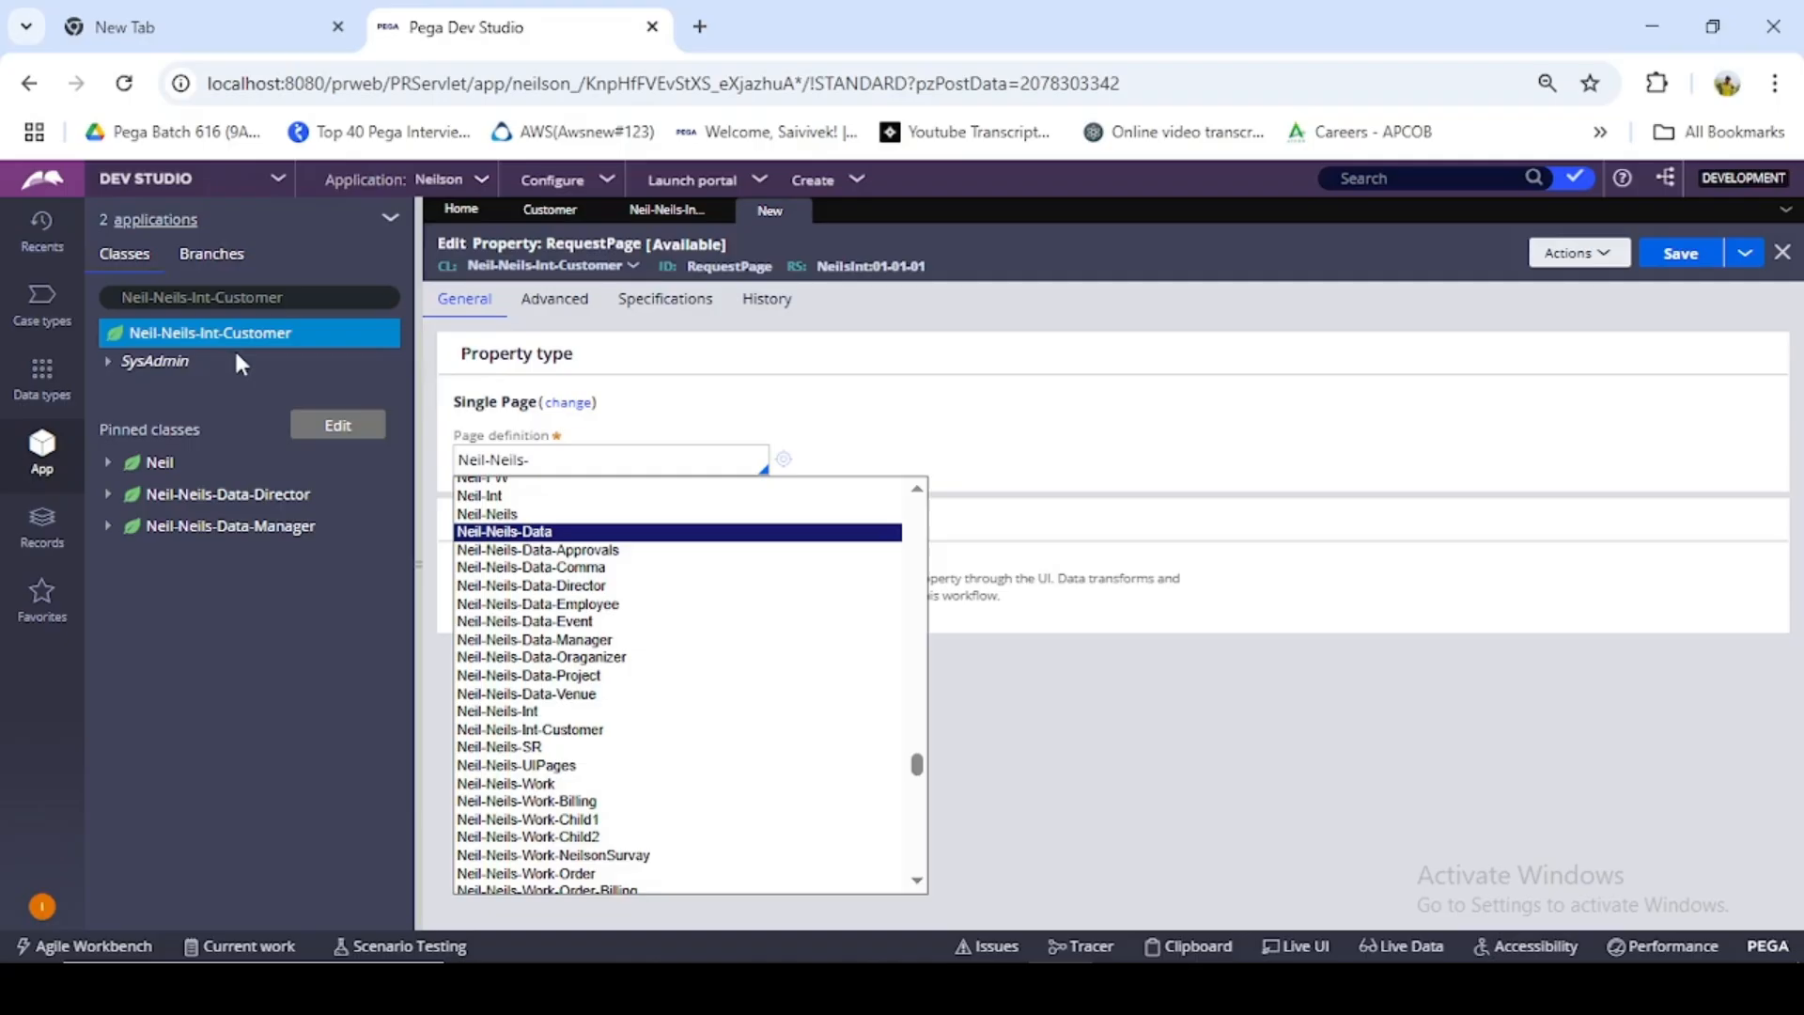
- Check the Customer data type's class, set RequestPage's page definition to Neil-Data-Customer, and save the property
click(554, 211)
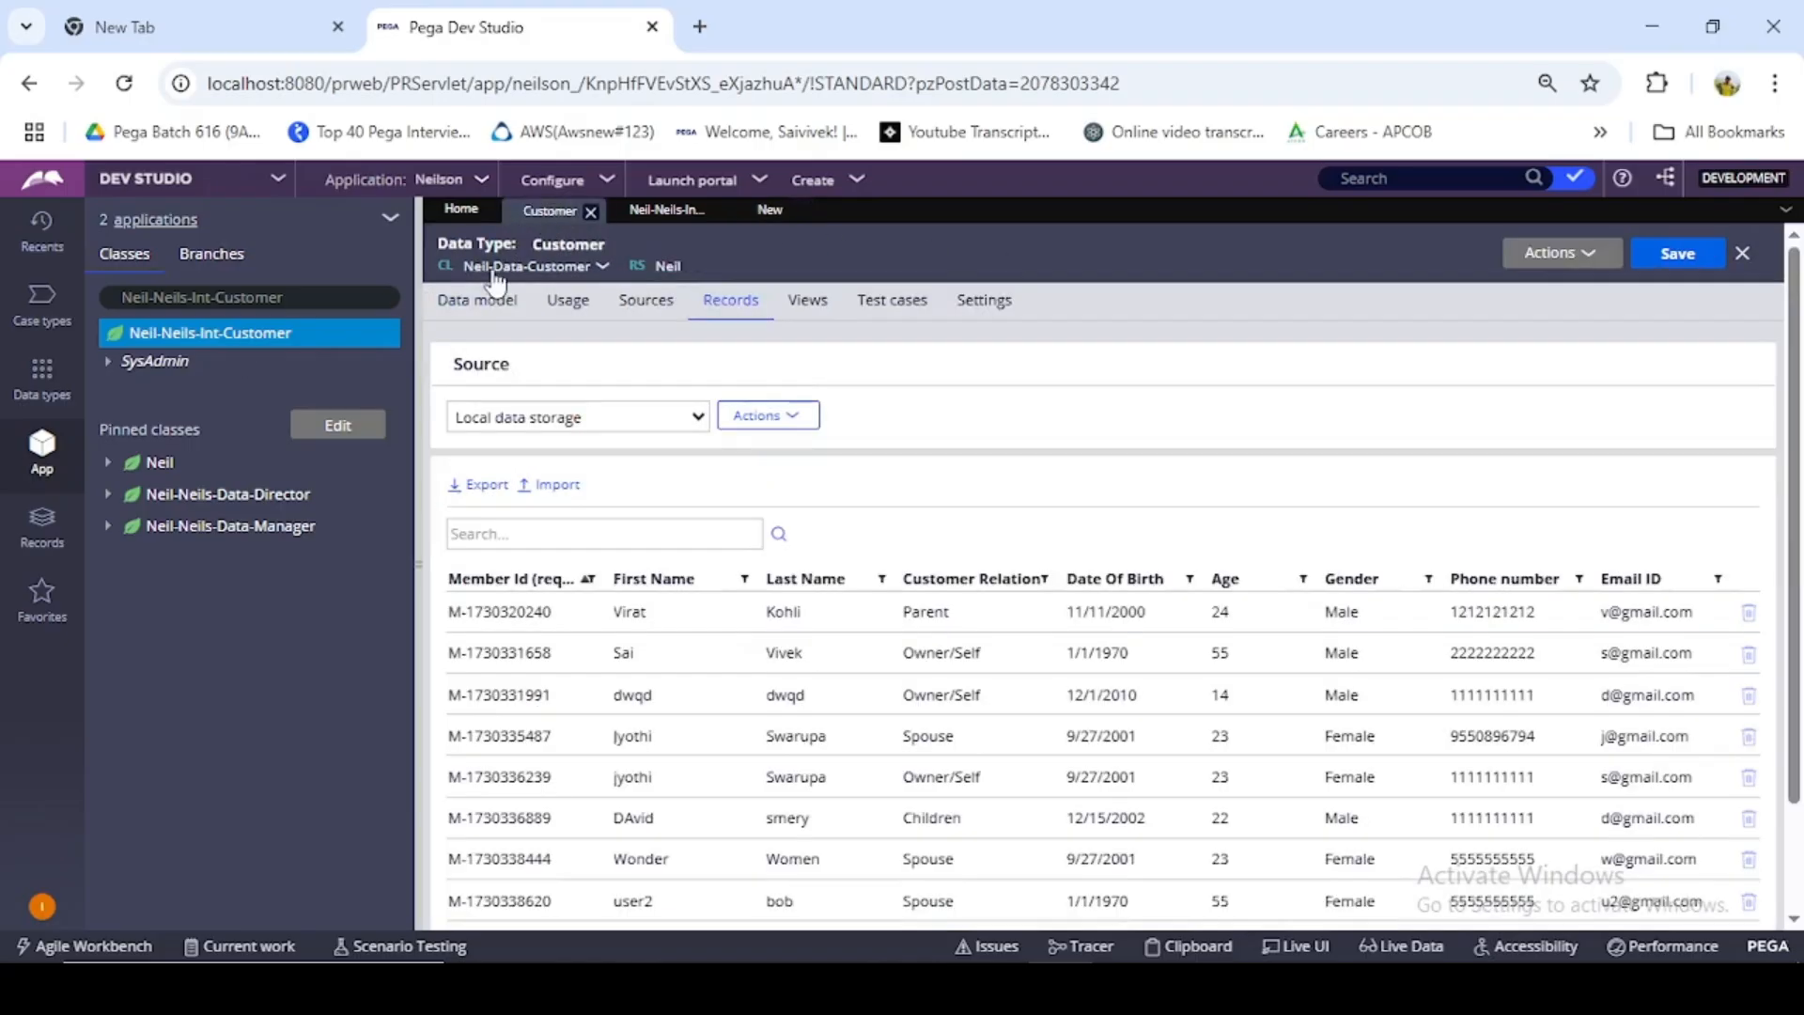
click(768, 211)
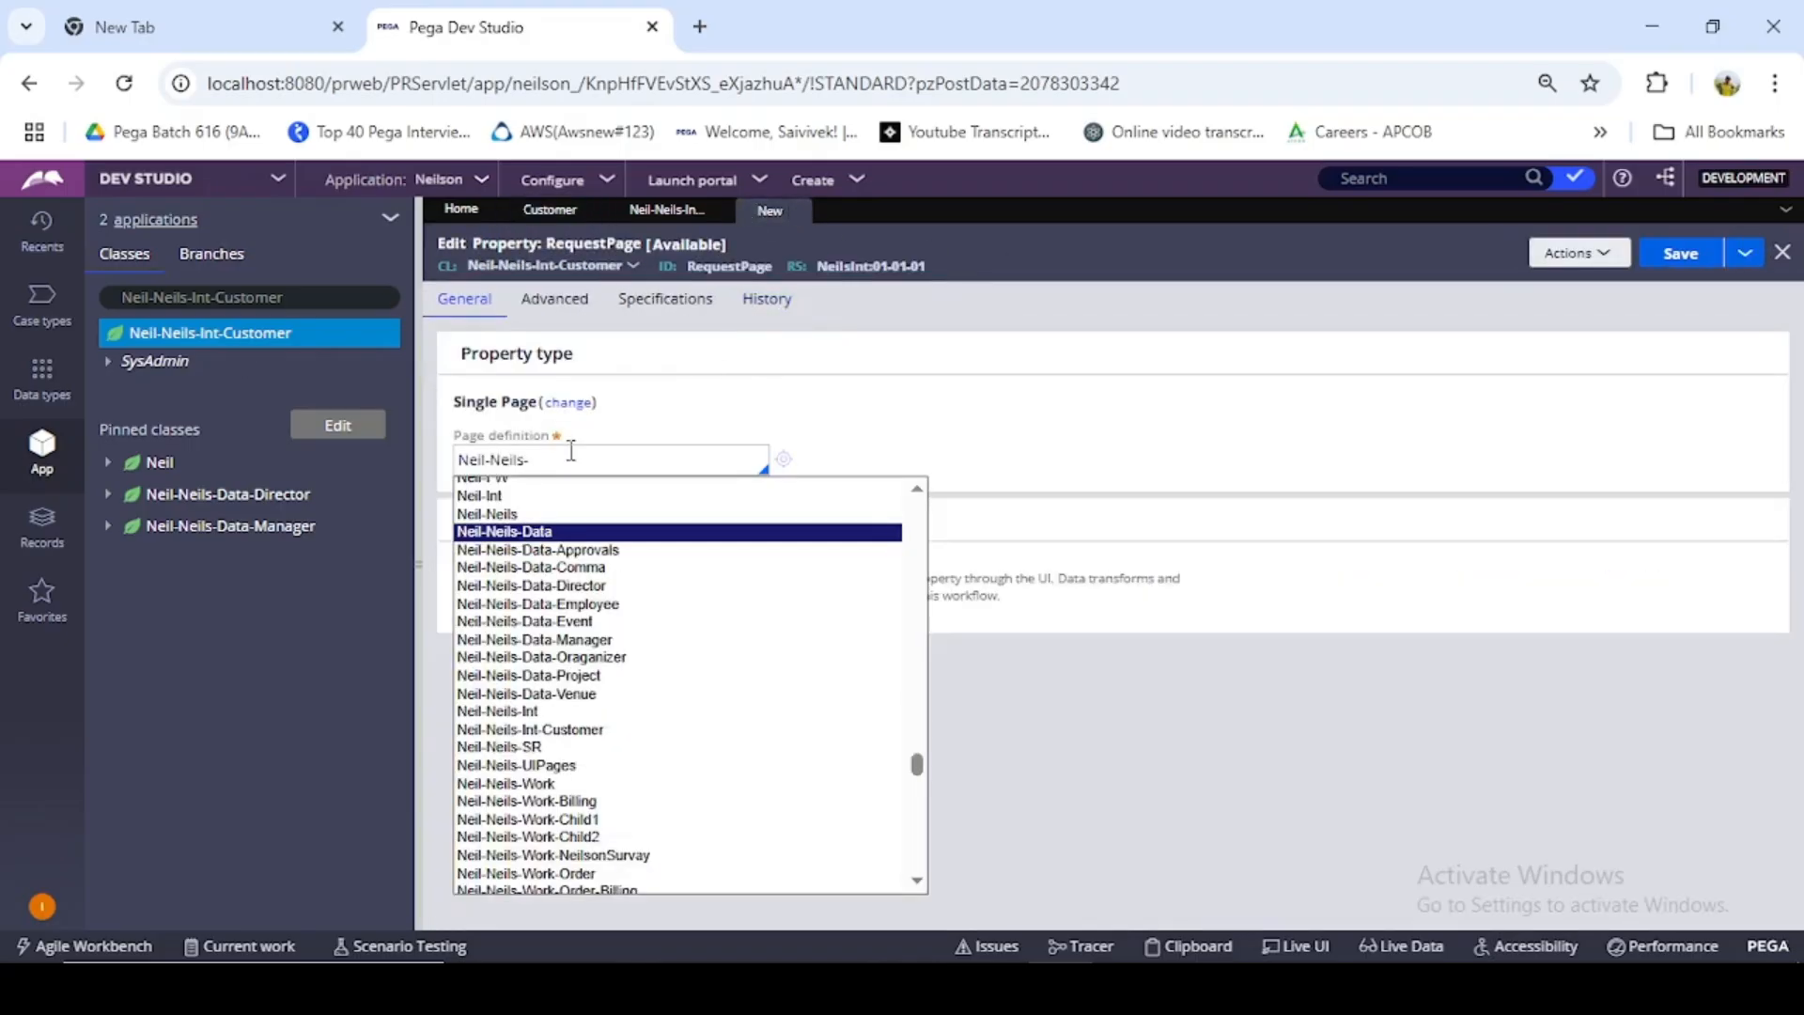
key(BackSpace)
key(BackSpace)
key(BackSpace)
key(BackSpace)
key(BackSpace)
key(BackSpace)
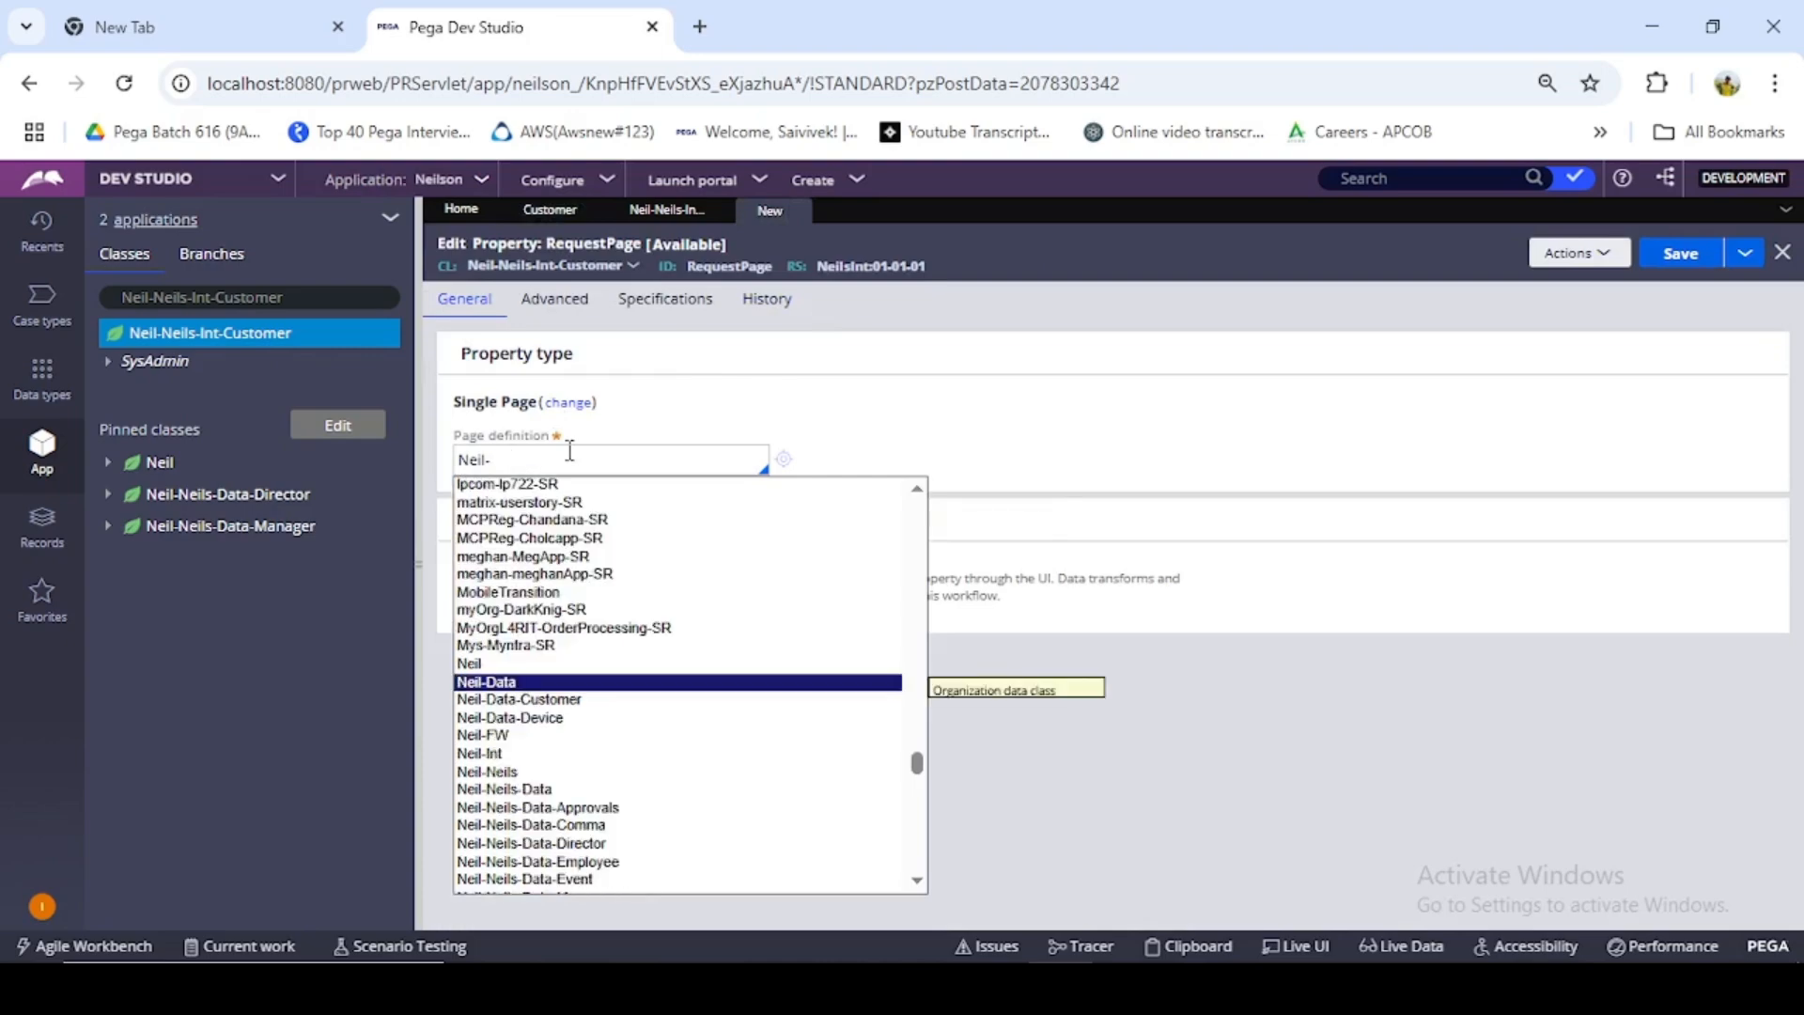
text(Data)
click(515, 700)
click(1678, 253)
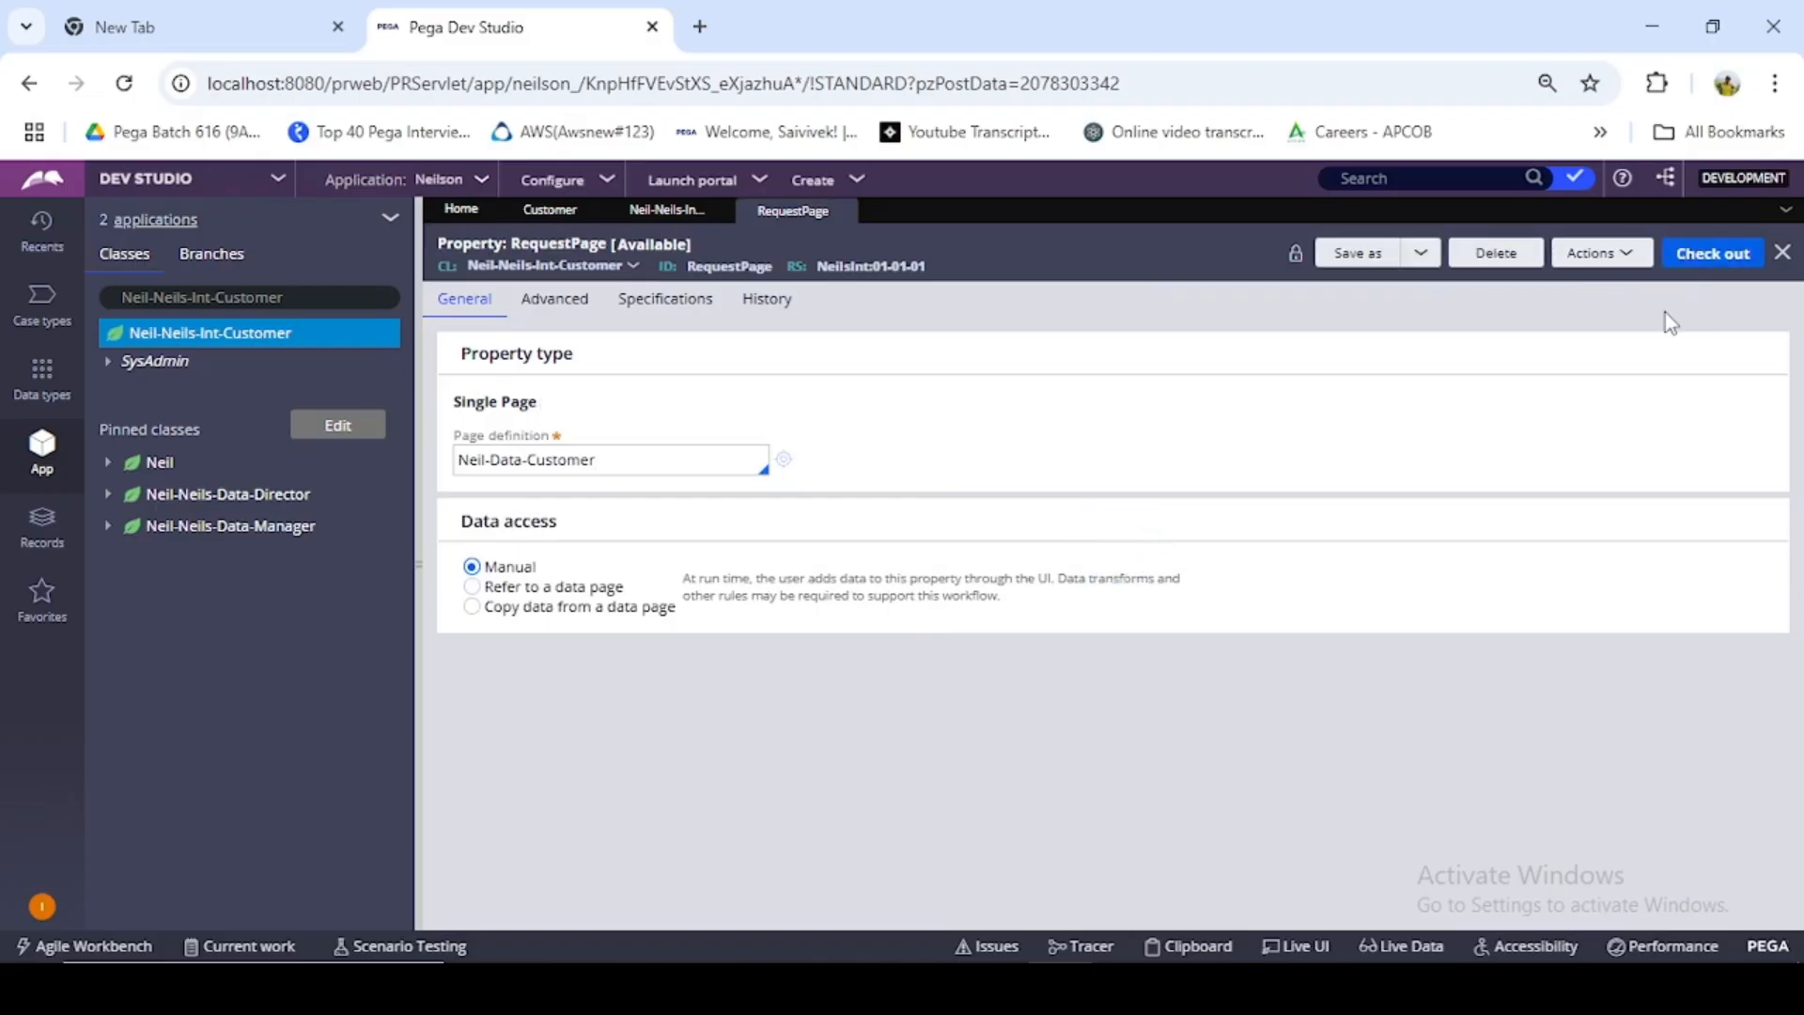
- Save a copy of the RequestPage property under the label ResponsePage, creating and opening the new record
click(1349, 265)
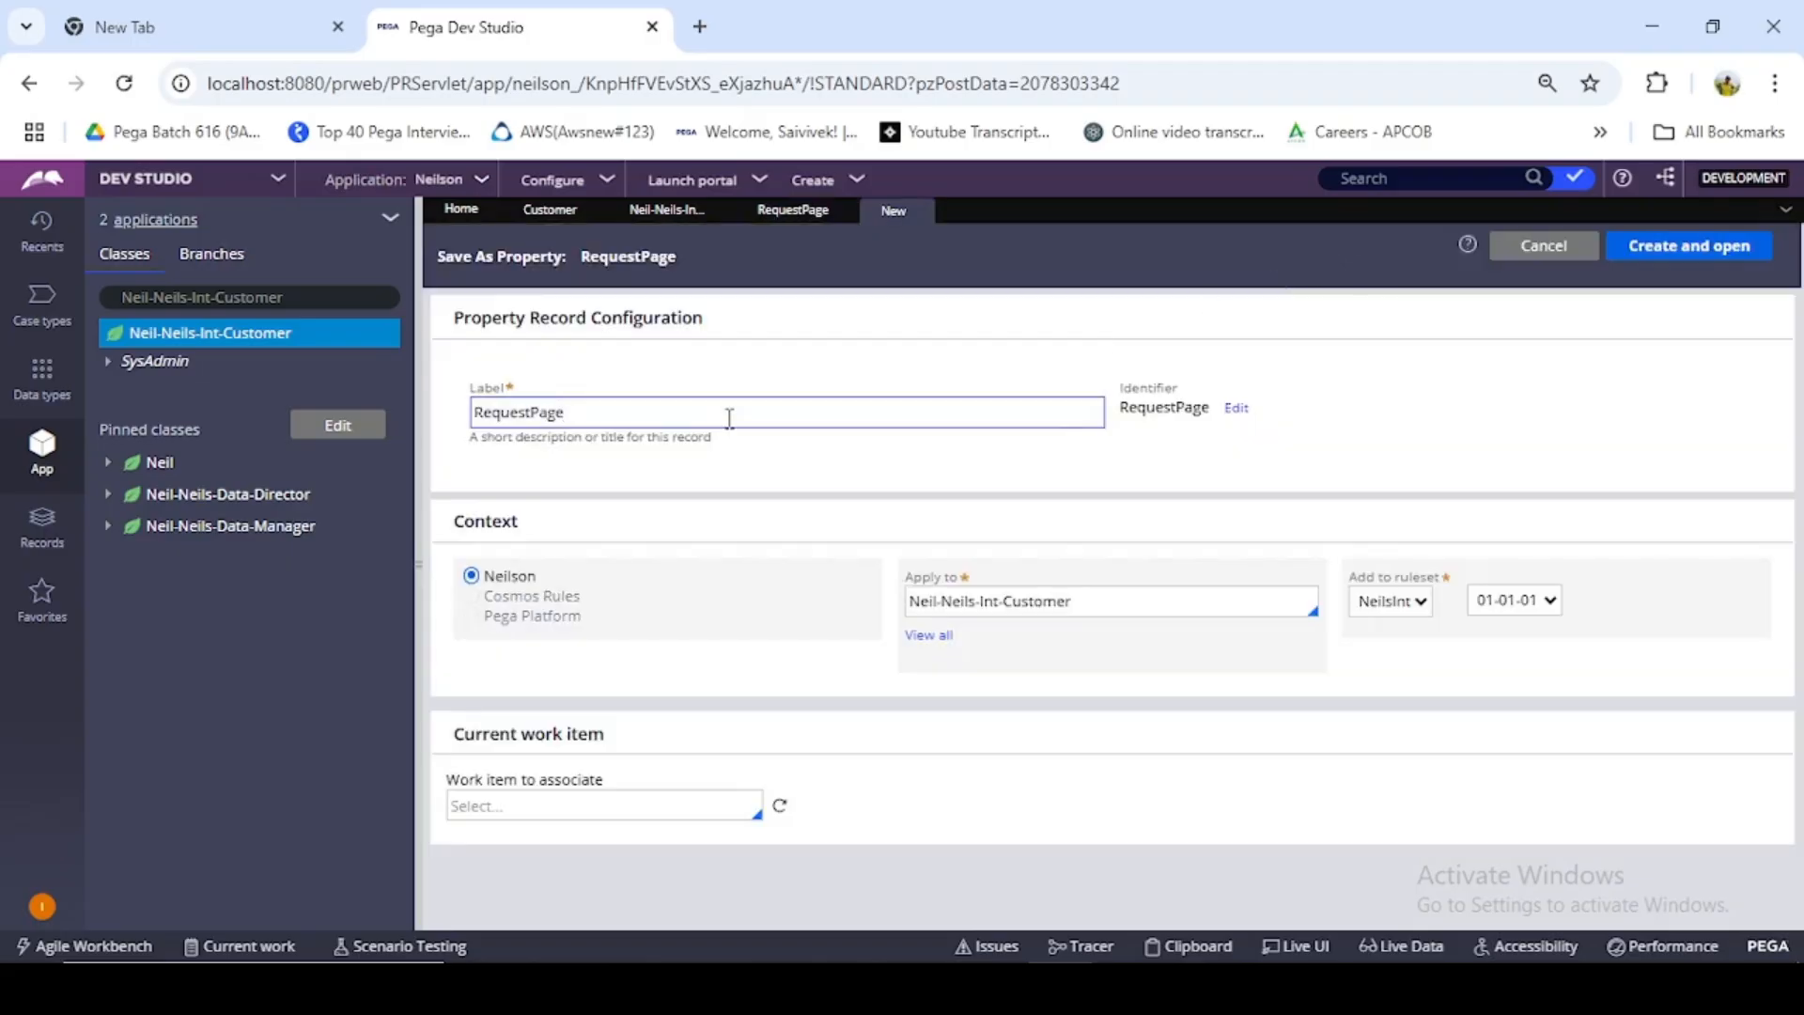
key(BackSpace)
key(BackSpace)
key(BackSpace)
key(BackSpace)
key(BackSpace)
text(sponse)
click(1356, 375)
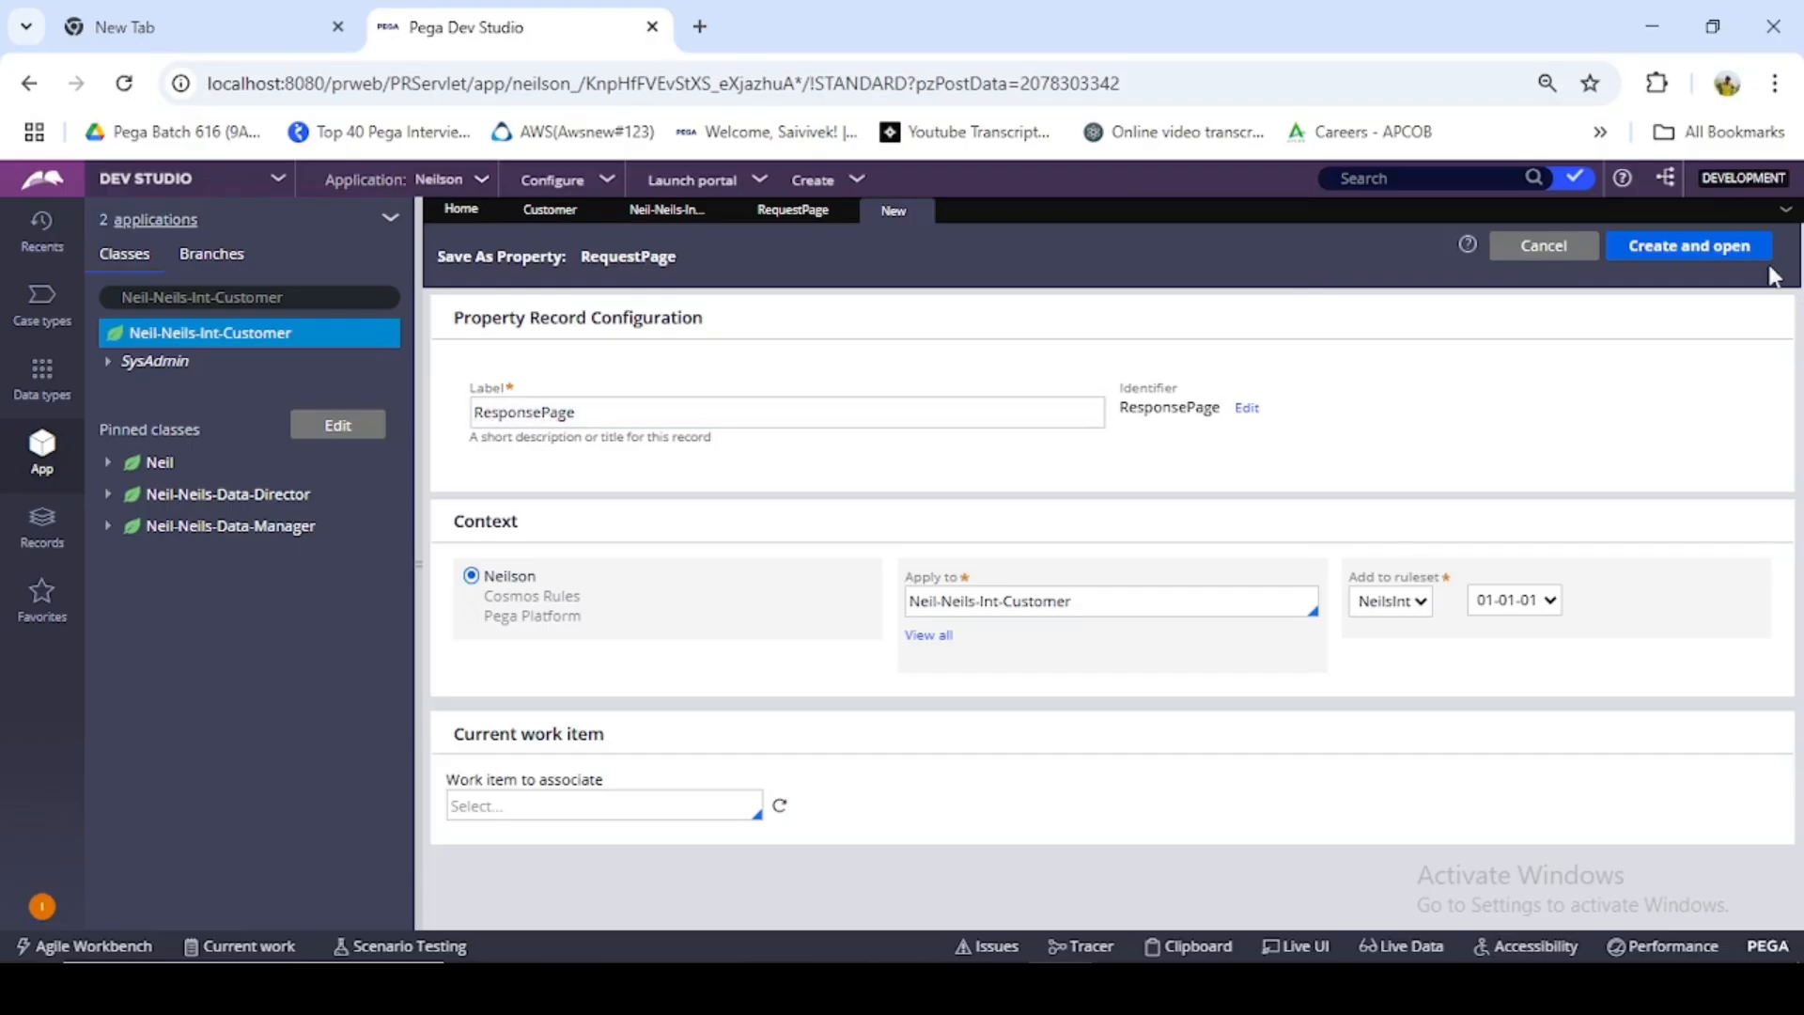
click(1643, 265)
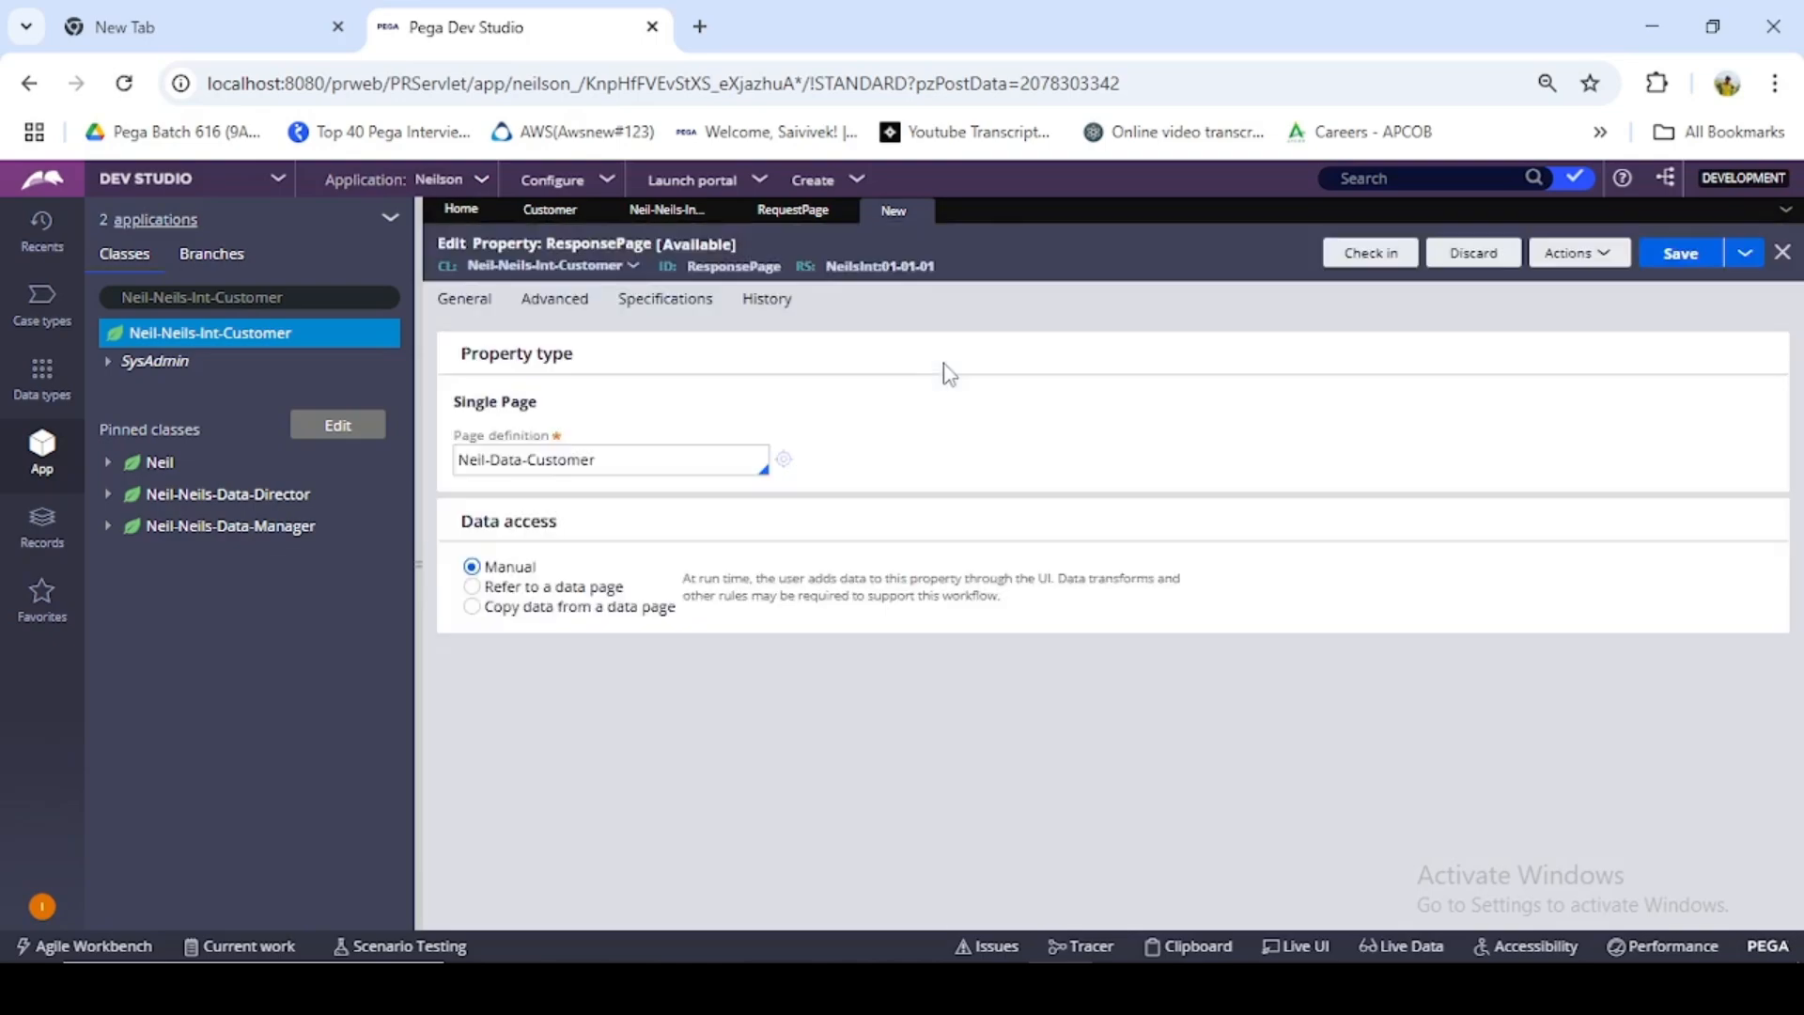
- Save the ResponsePage property with Neil-Data-Customer as its page definition
drag(599, 463, 457, 462)
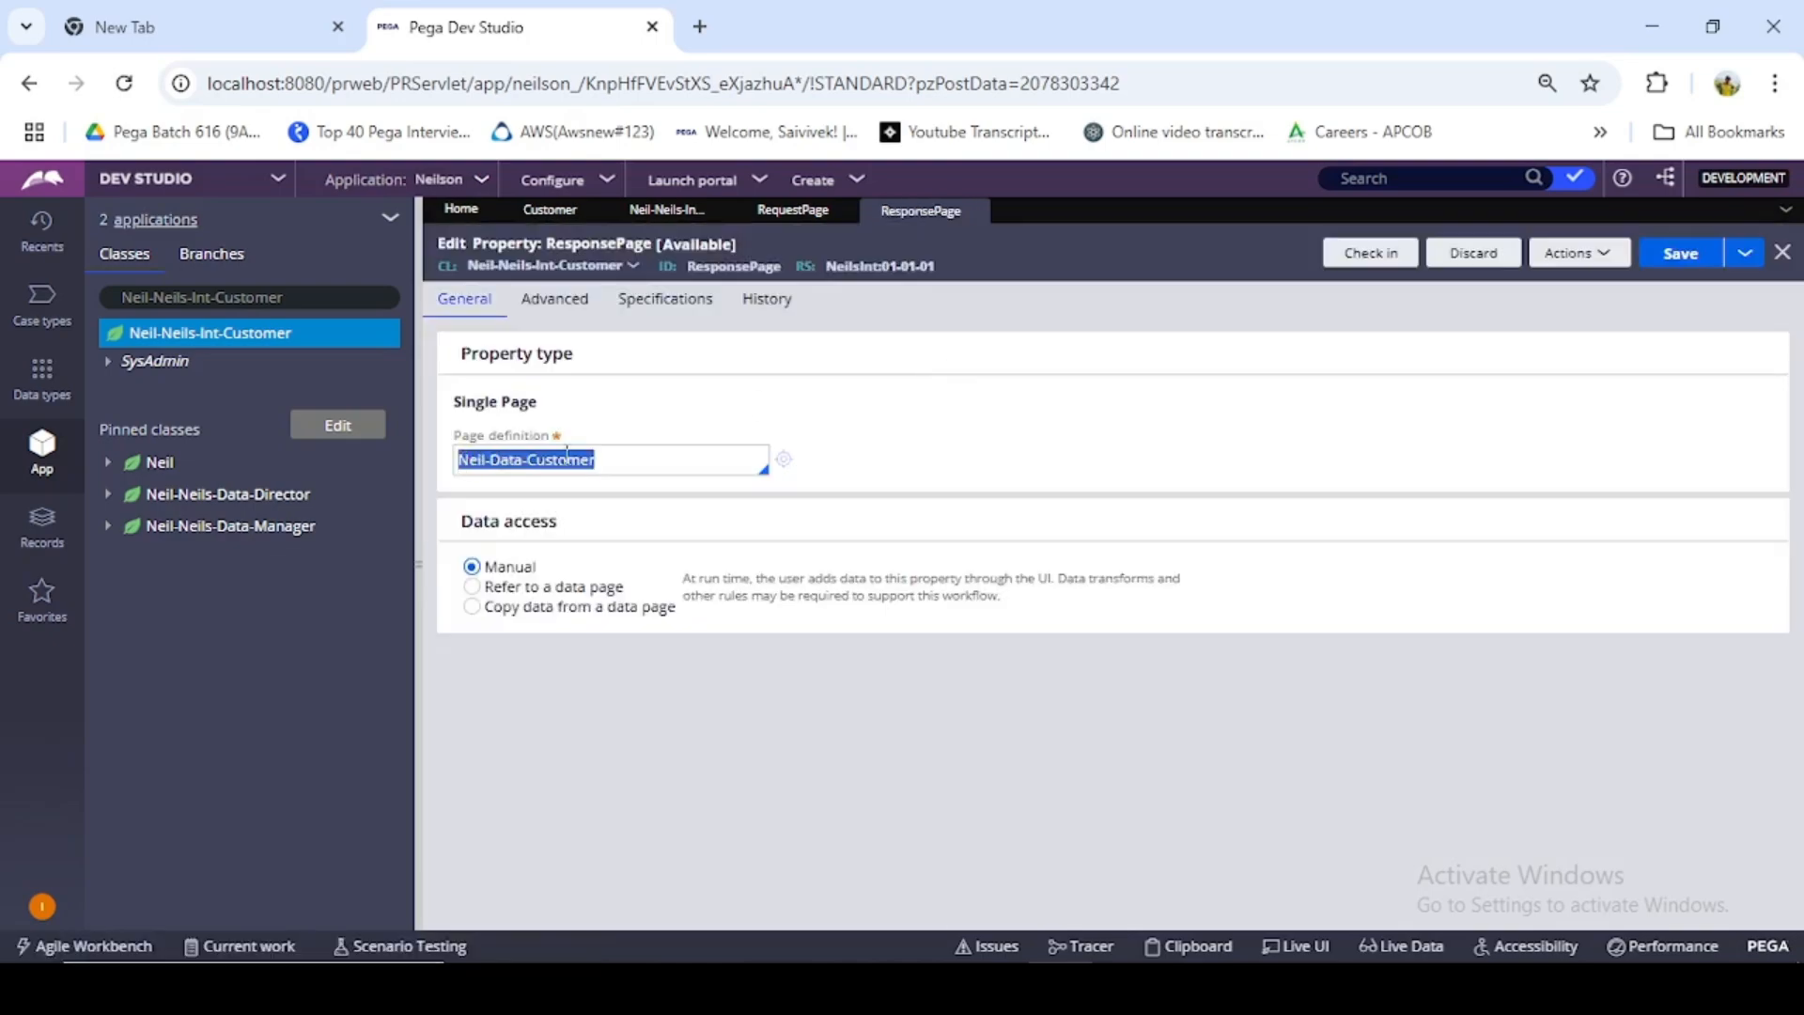
click(935, 429)
click(1681, 266)
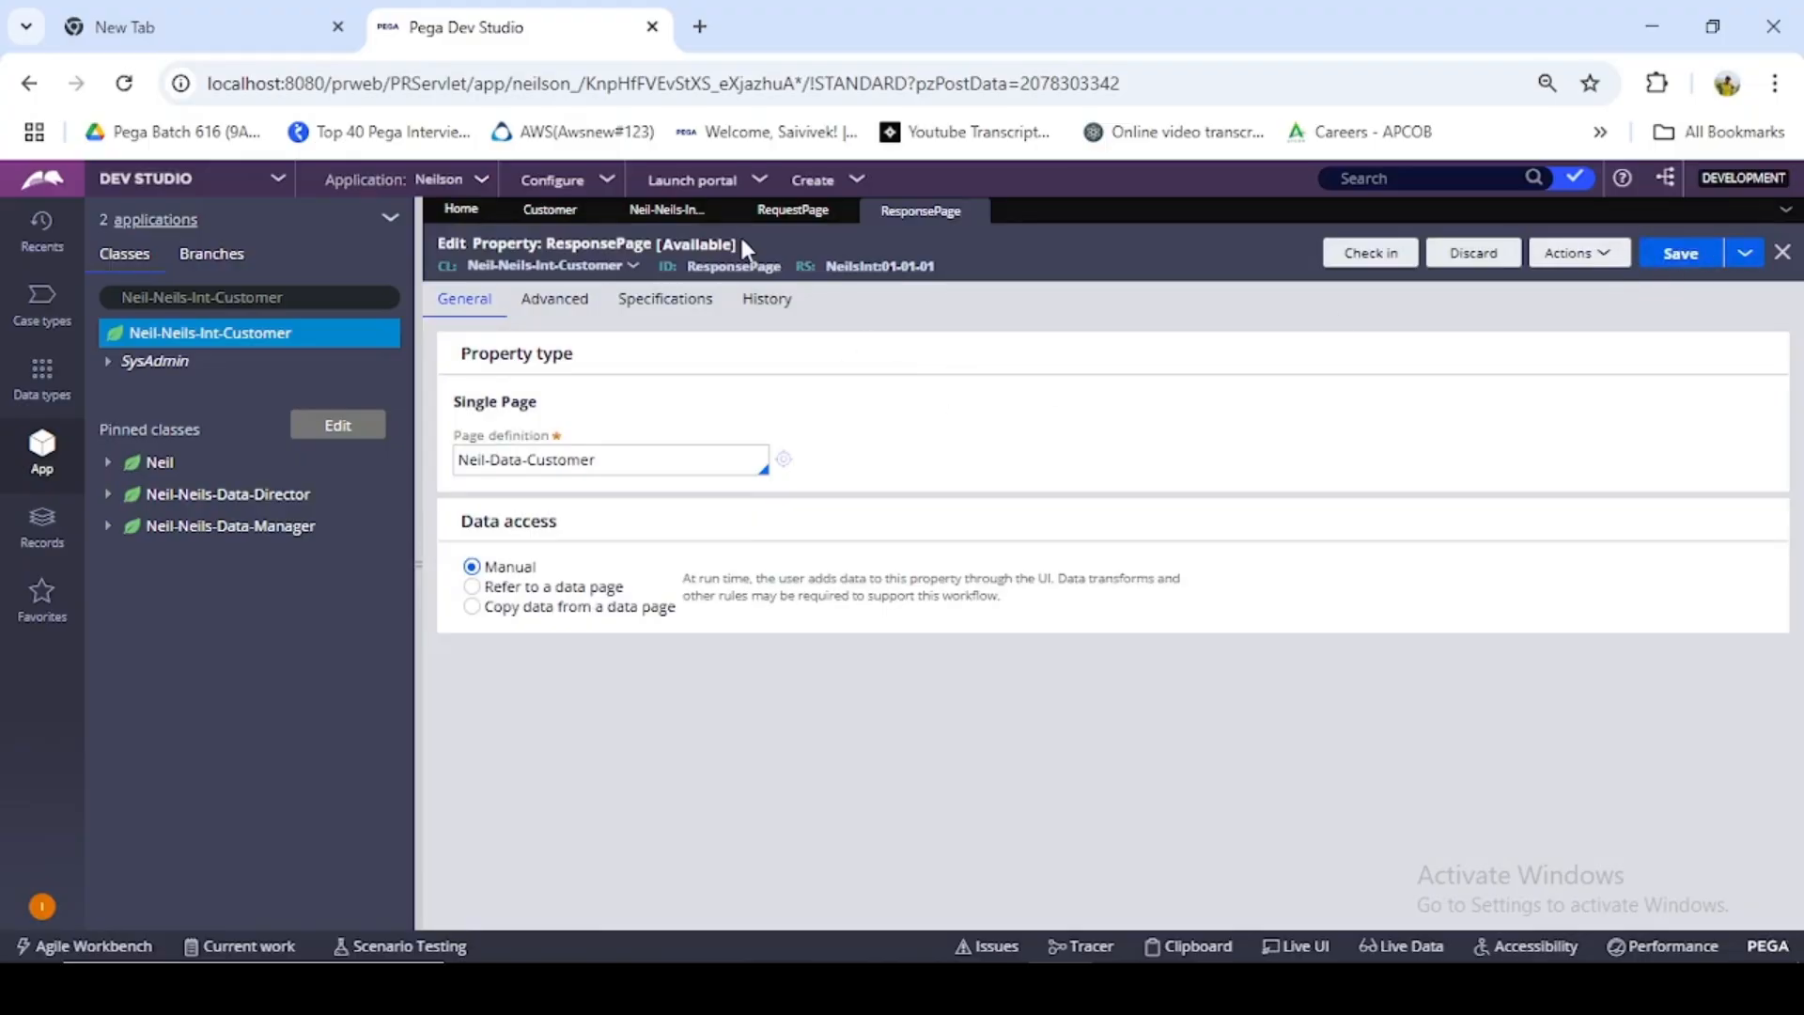
- Refresh the Neil-Neils-Int-Customer class and inspect its Data Model properties, including the fields under RequestPage
right_click(147, 350)
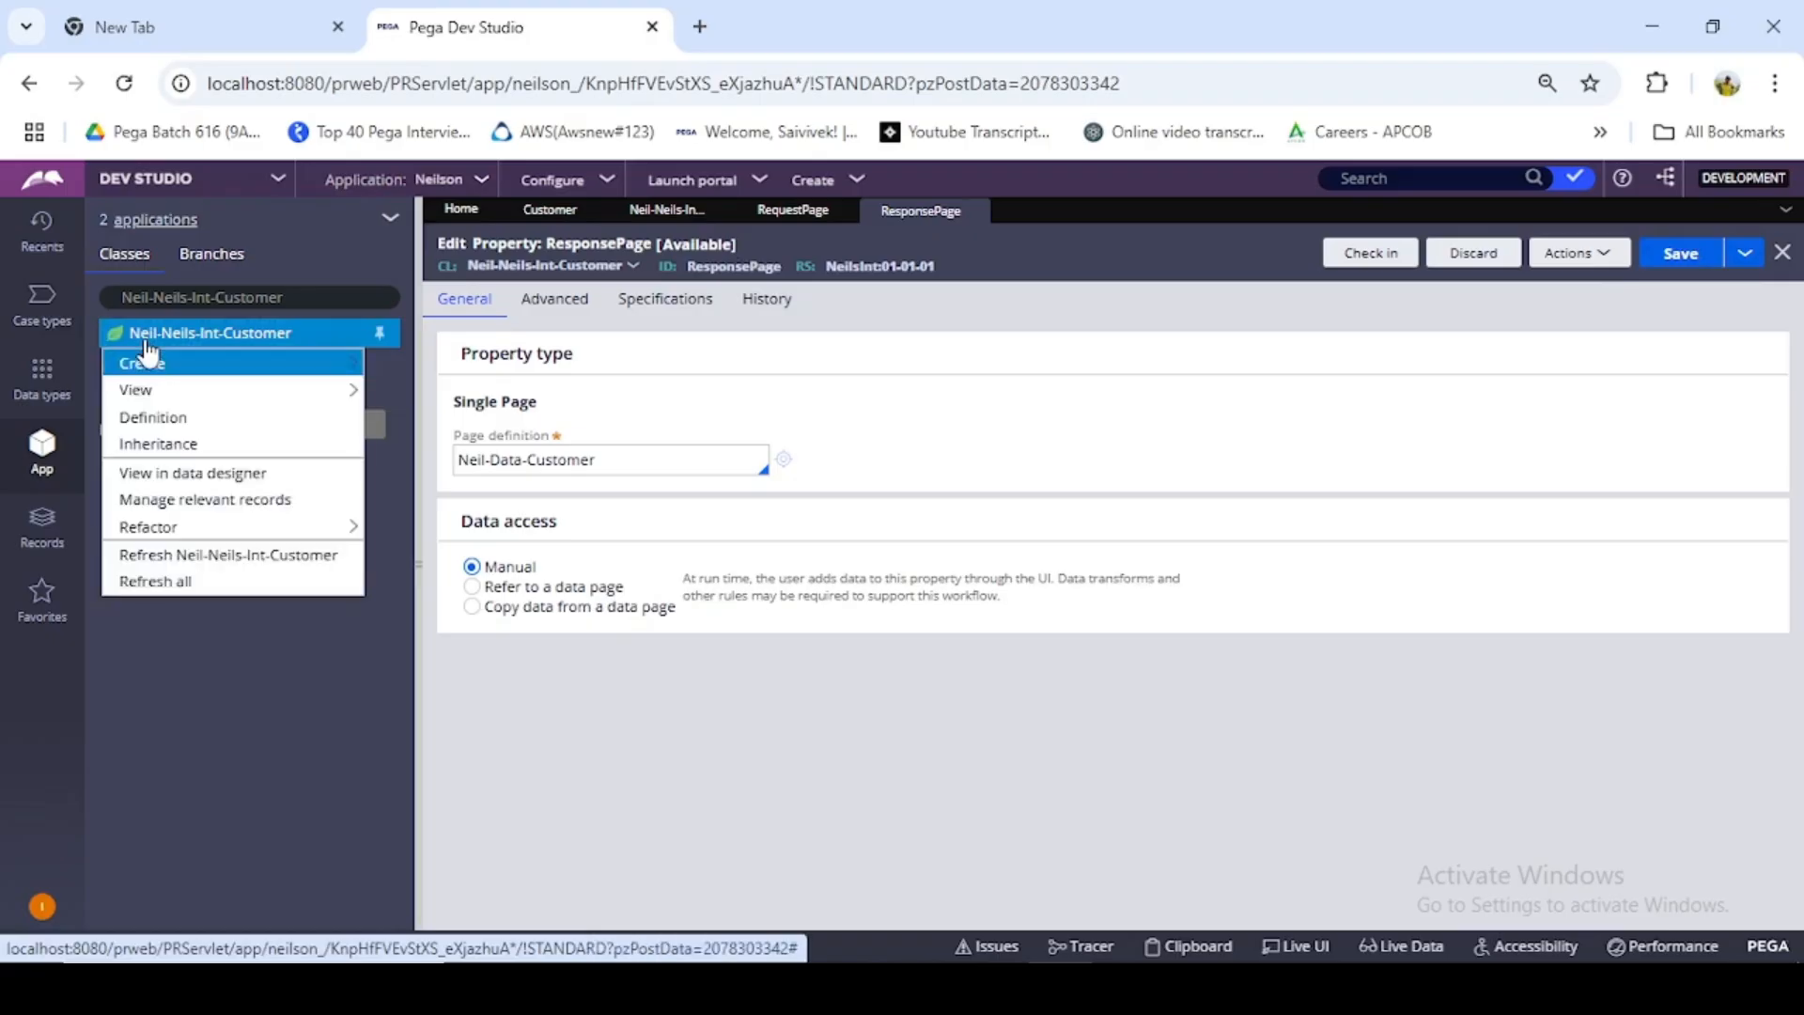
click(181, 555)
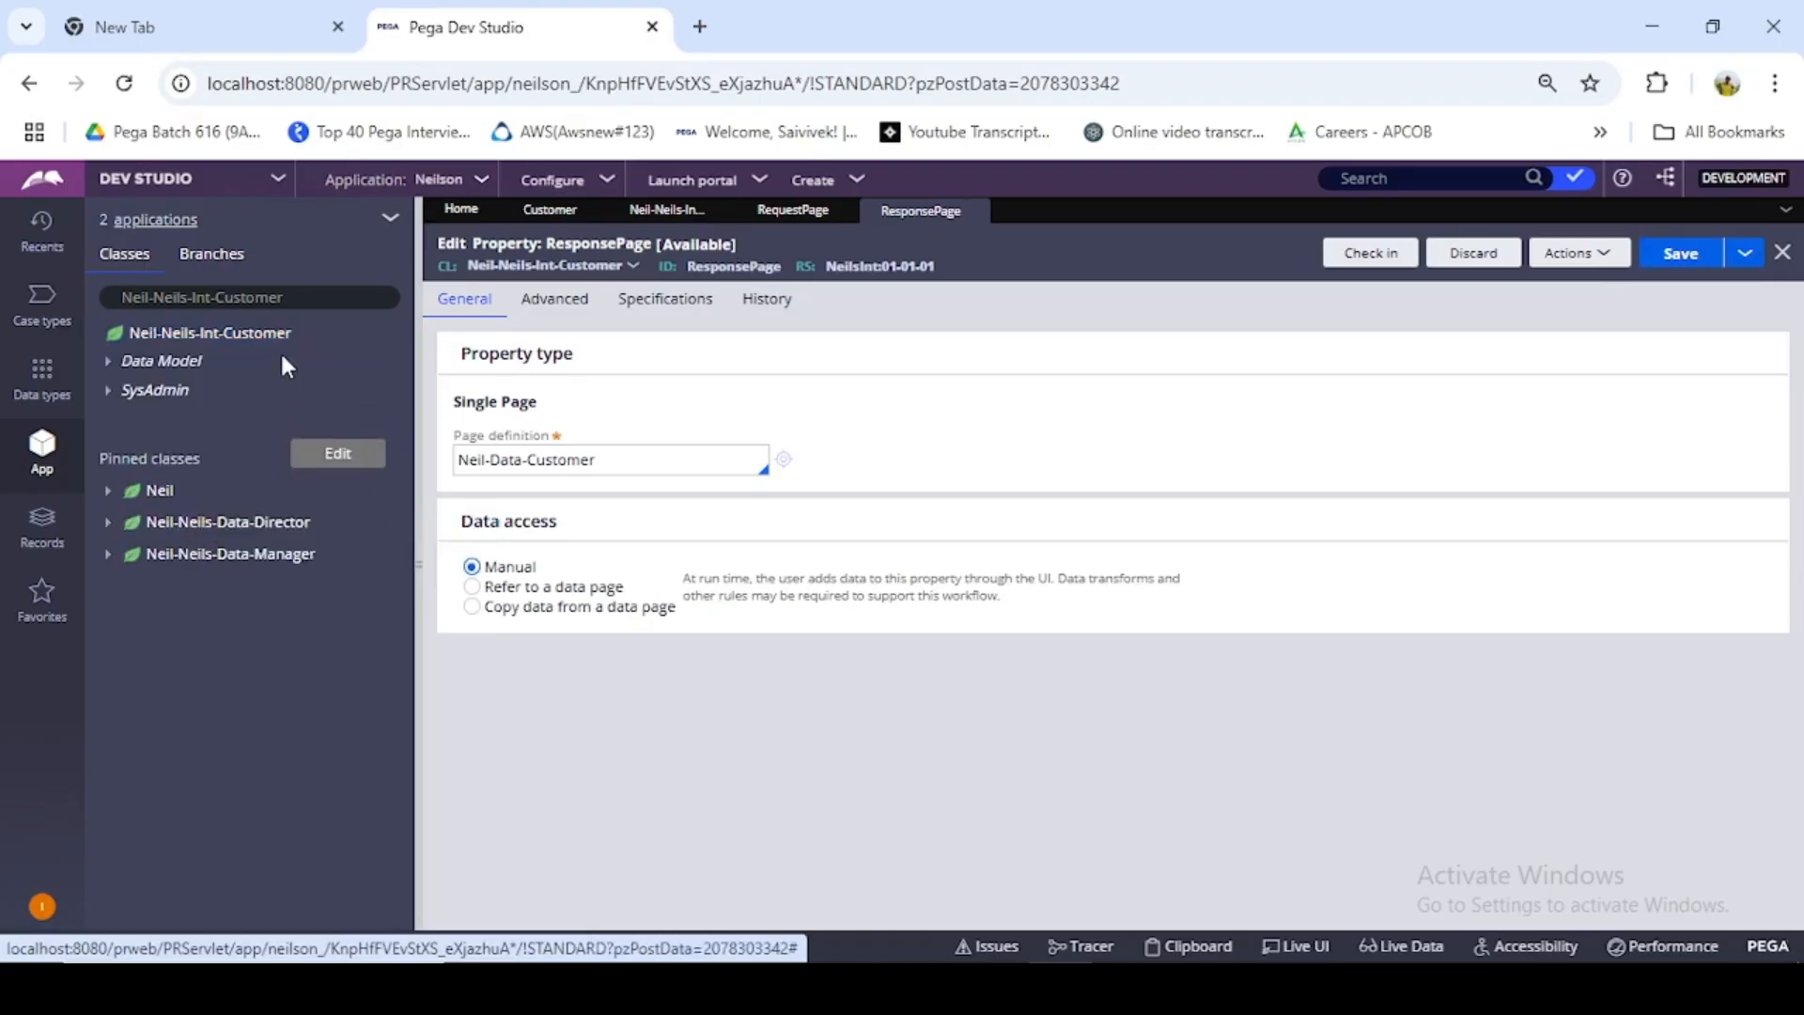
click(110, 366)
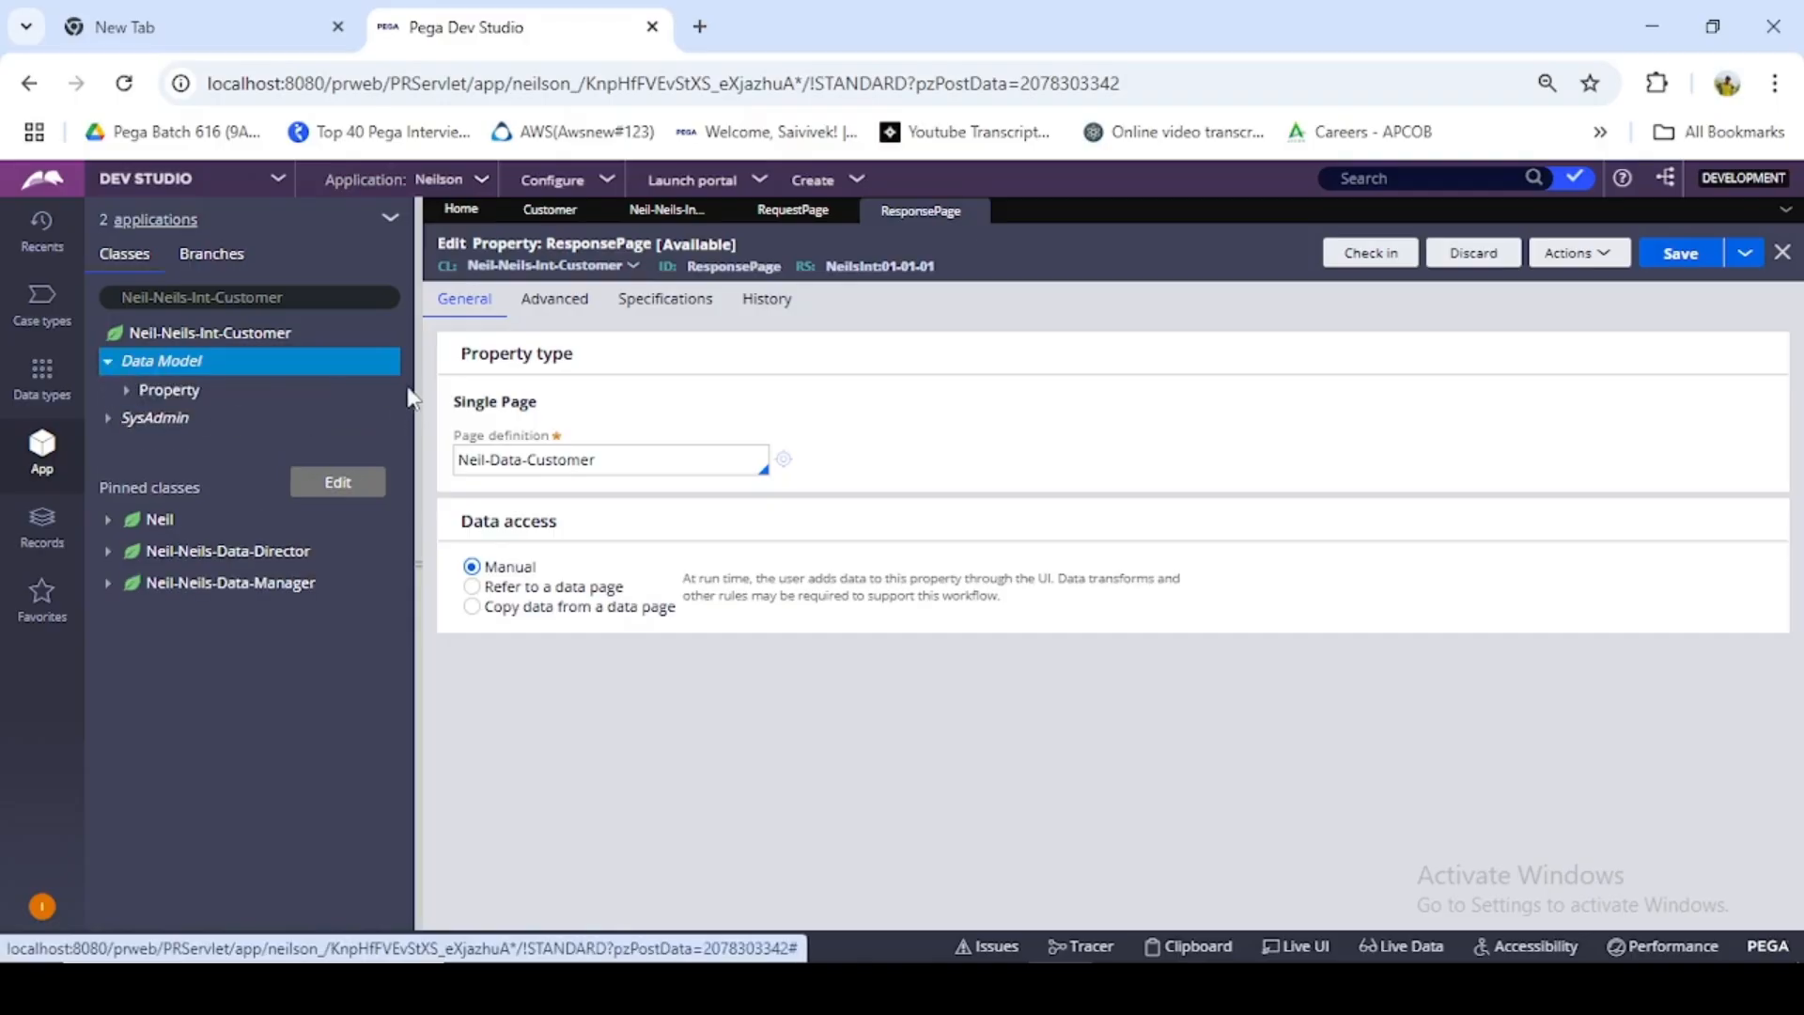
click(125, 389)
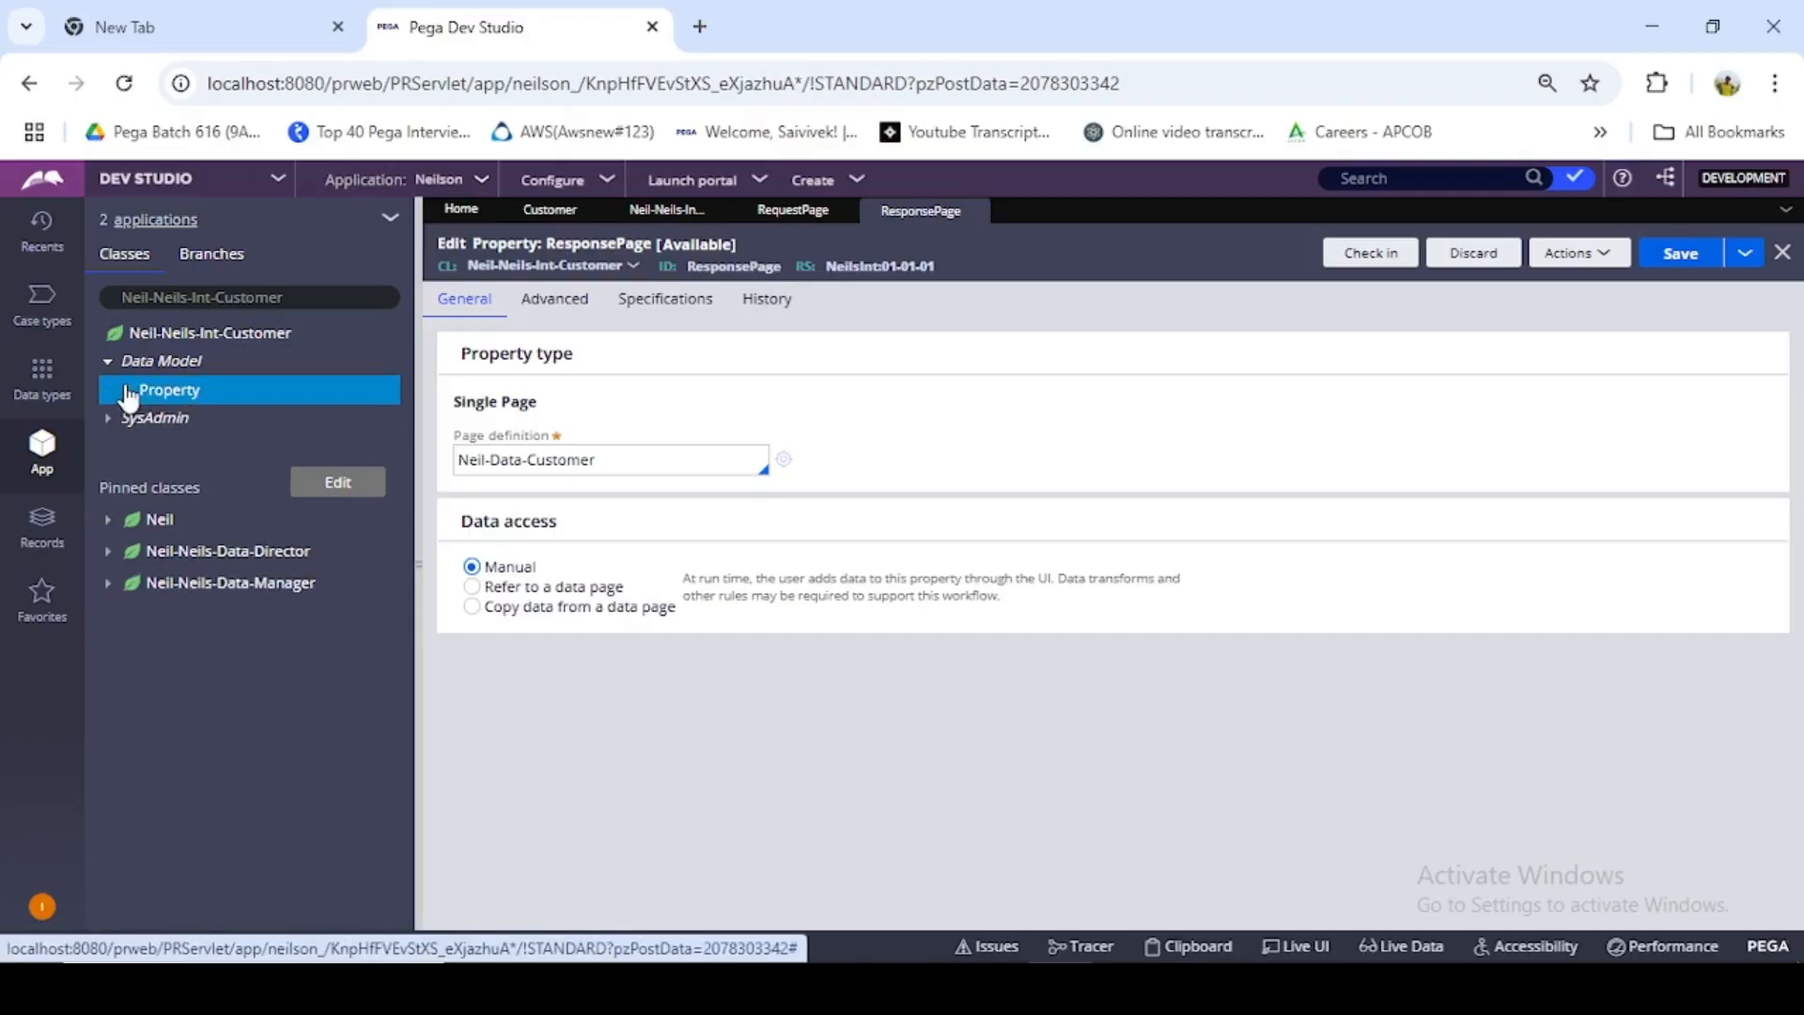
click(127, 389)
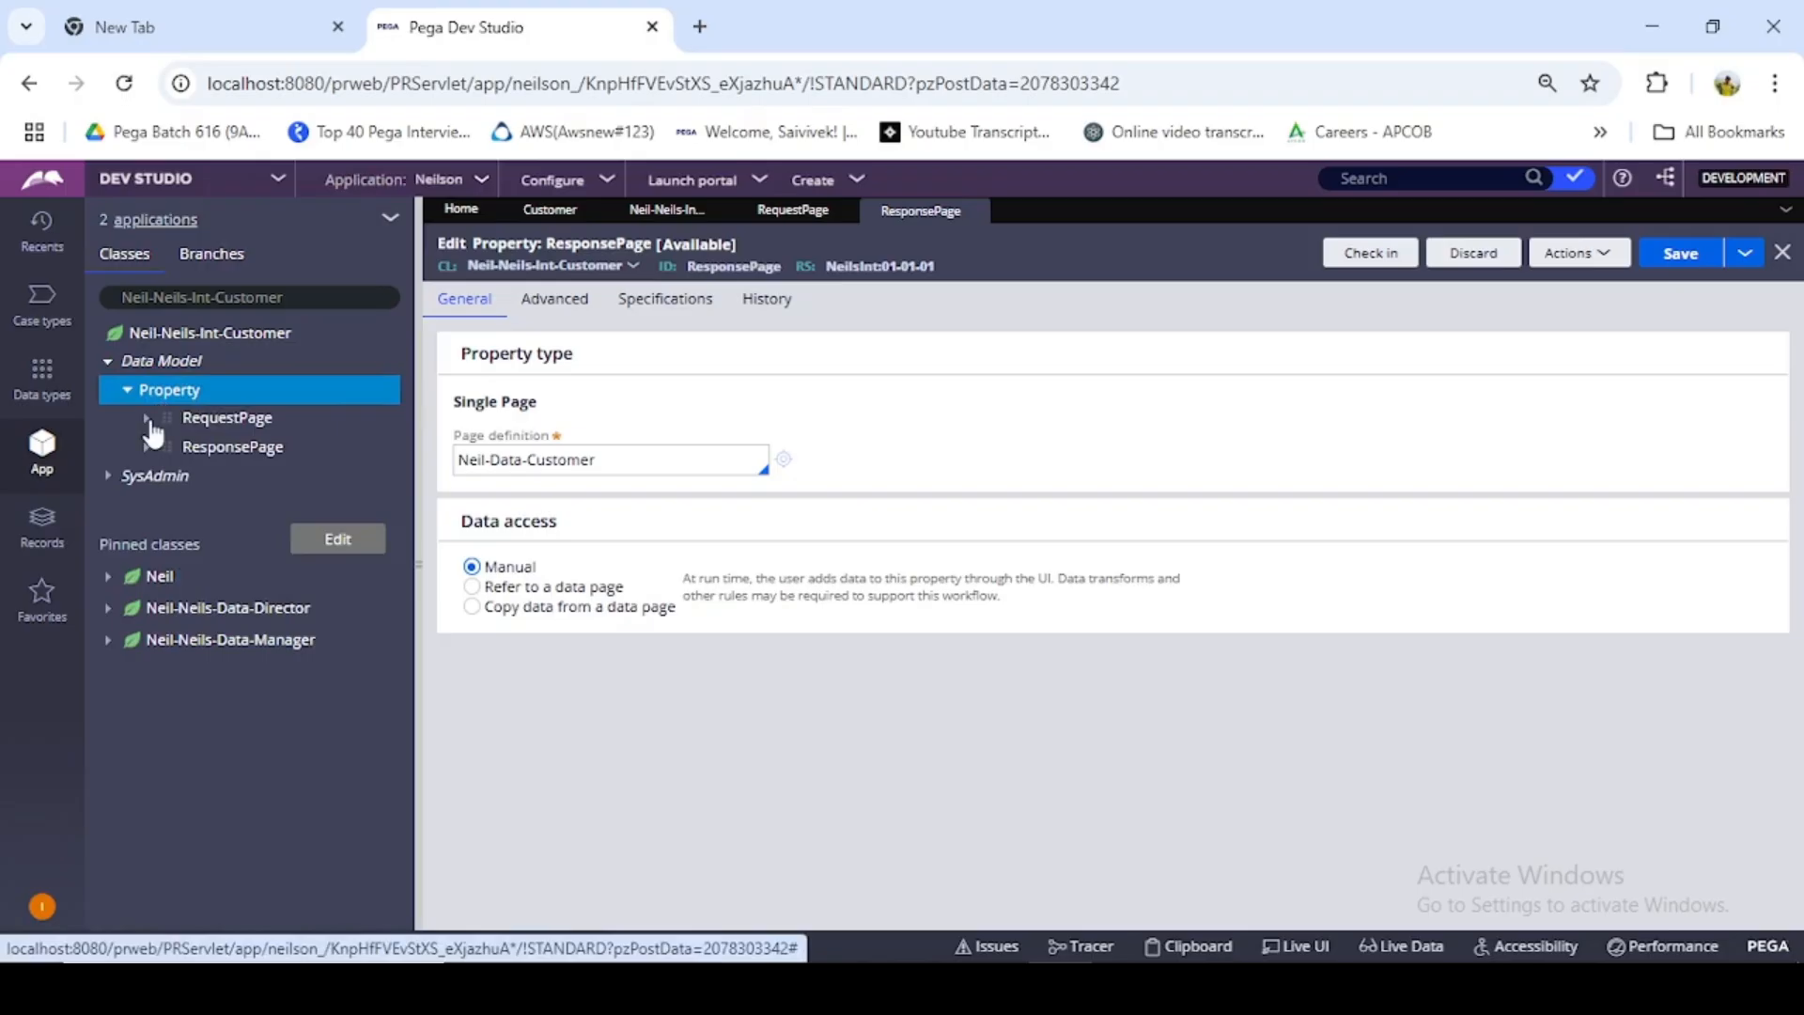
click(148, 419)
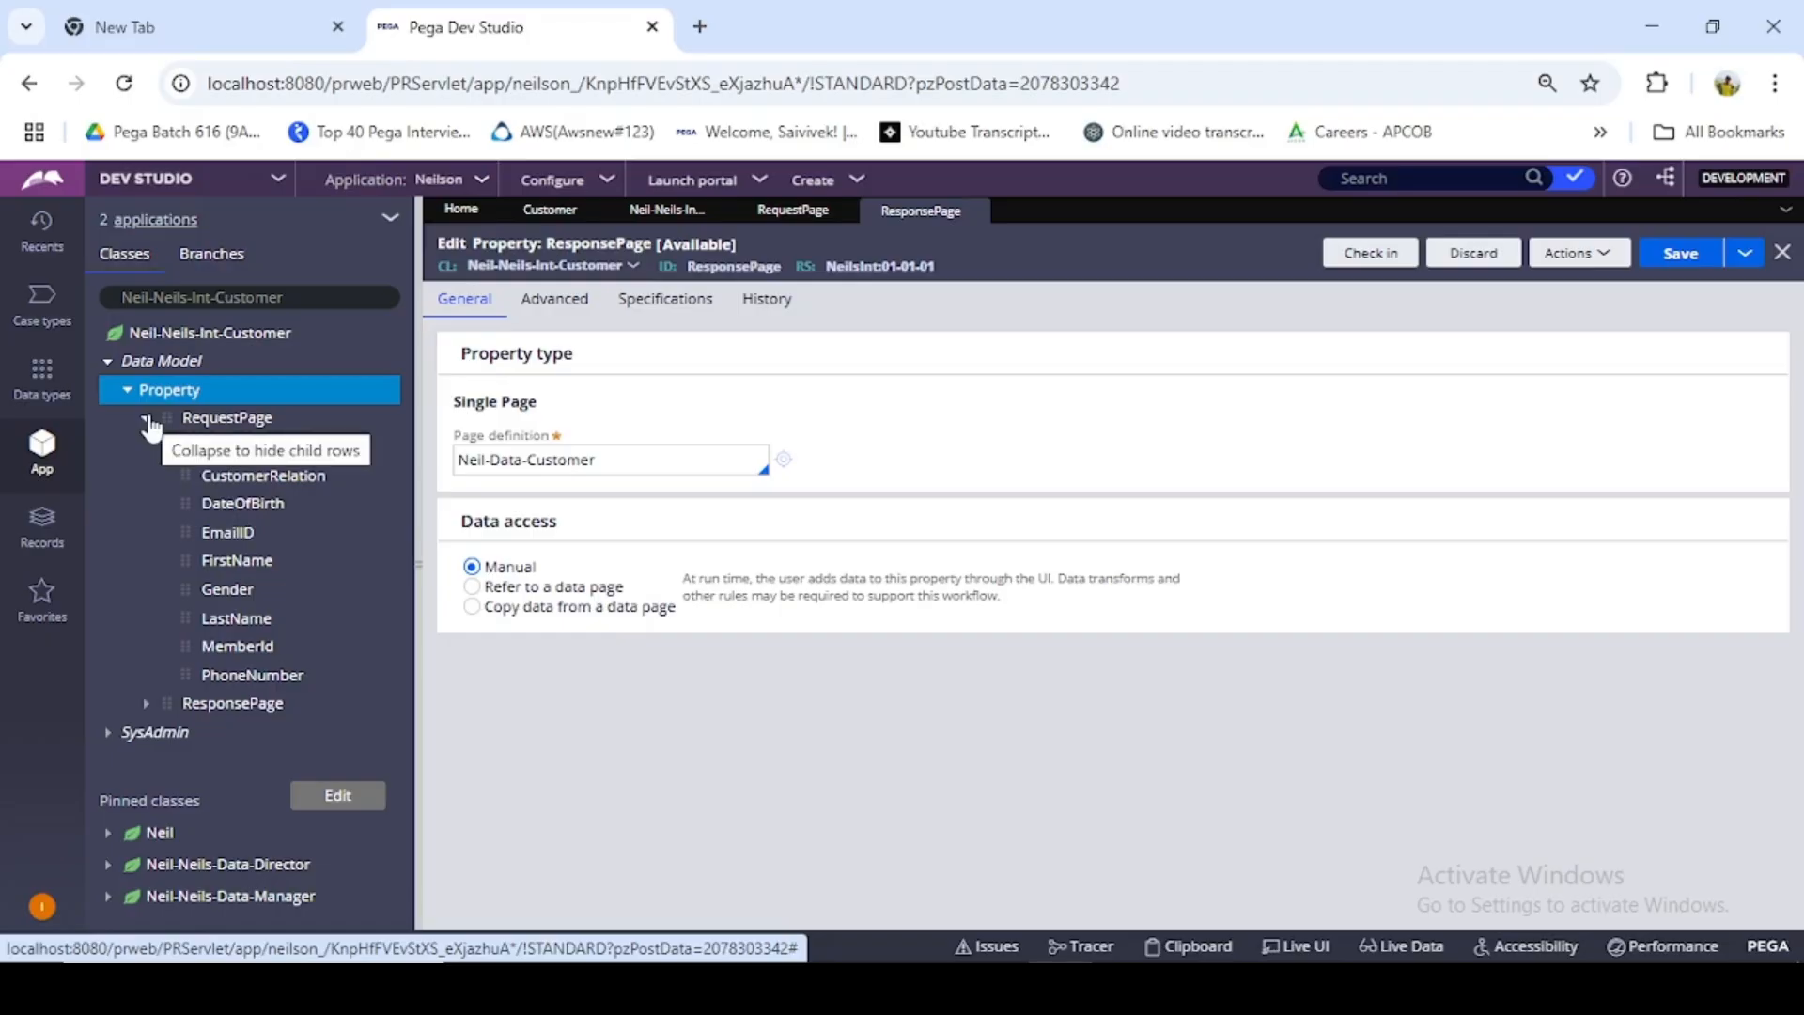
click(148, 420)
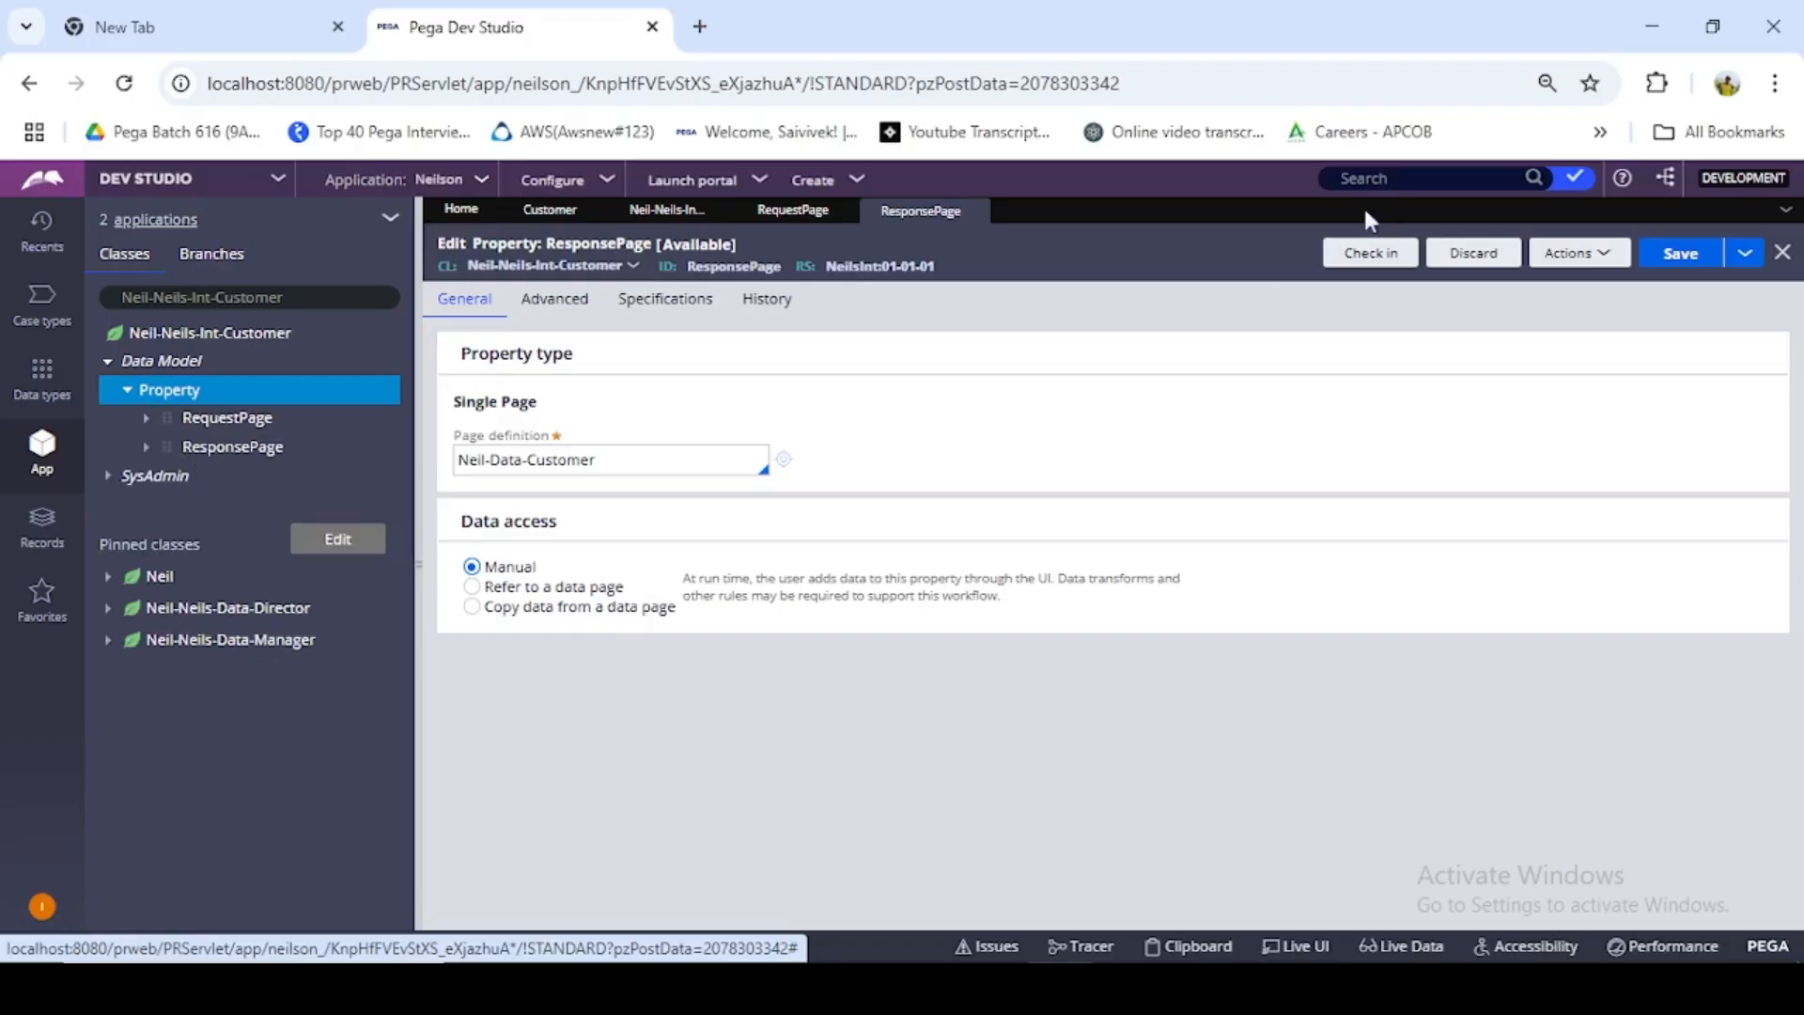
- Start a new Service Package record from the Neil-Neils-Int-Customer class
click(204, 340)
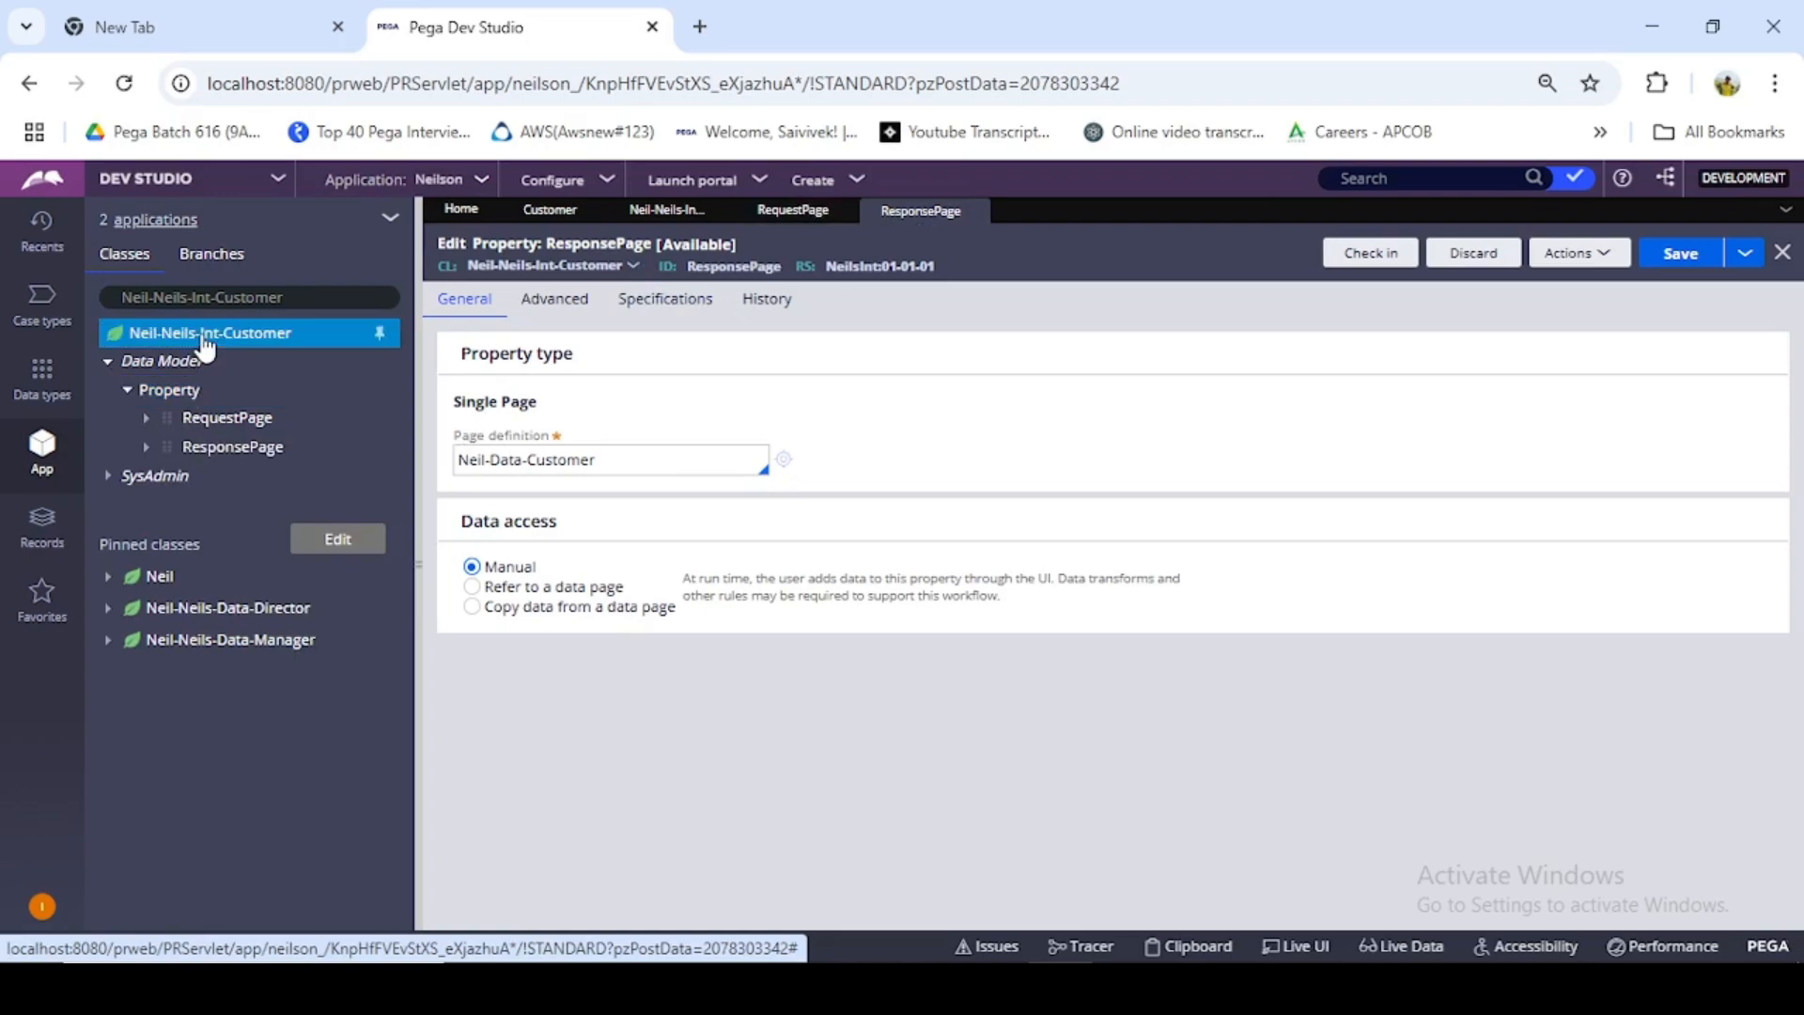
right_click(204, 346)
mouse_move(202, 365)
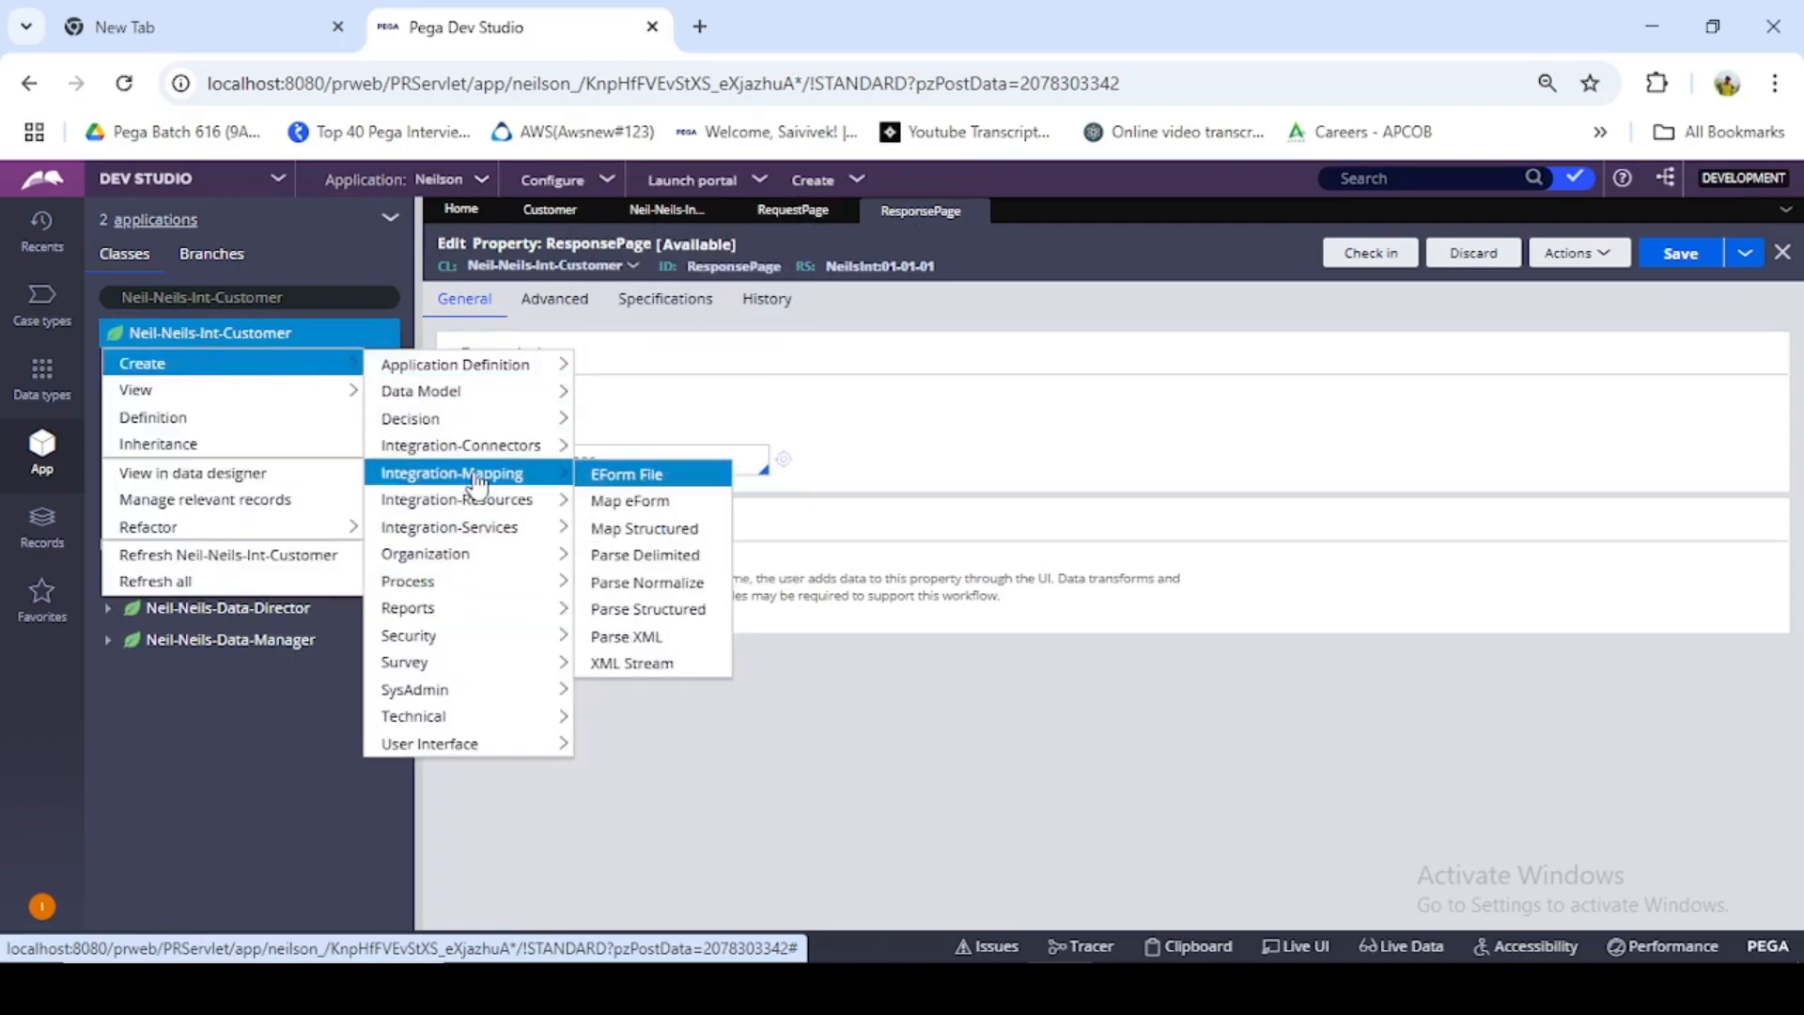
mouse_move(475, 499)
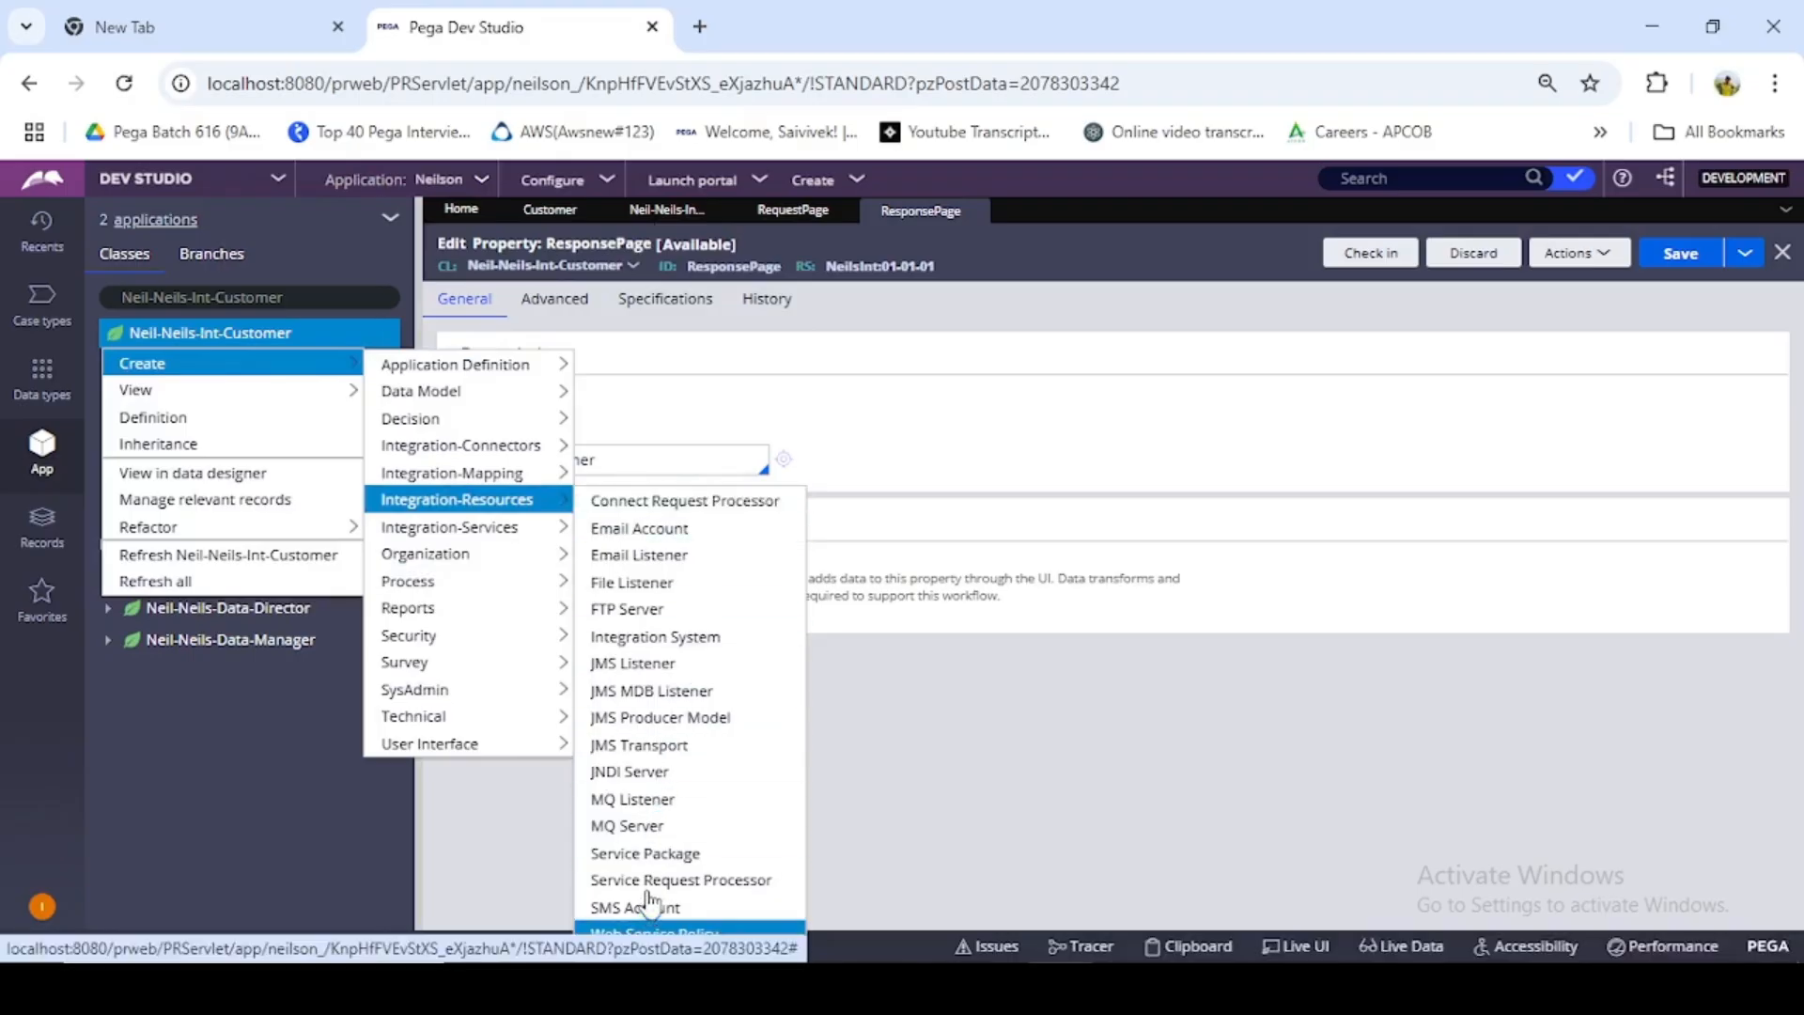
click(606, 855)
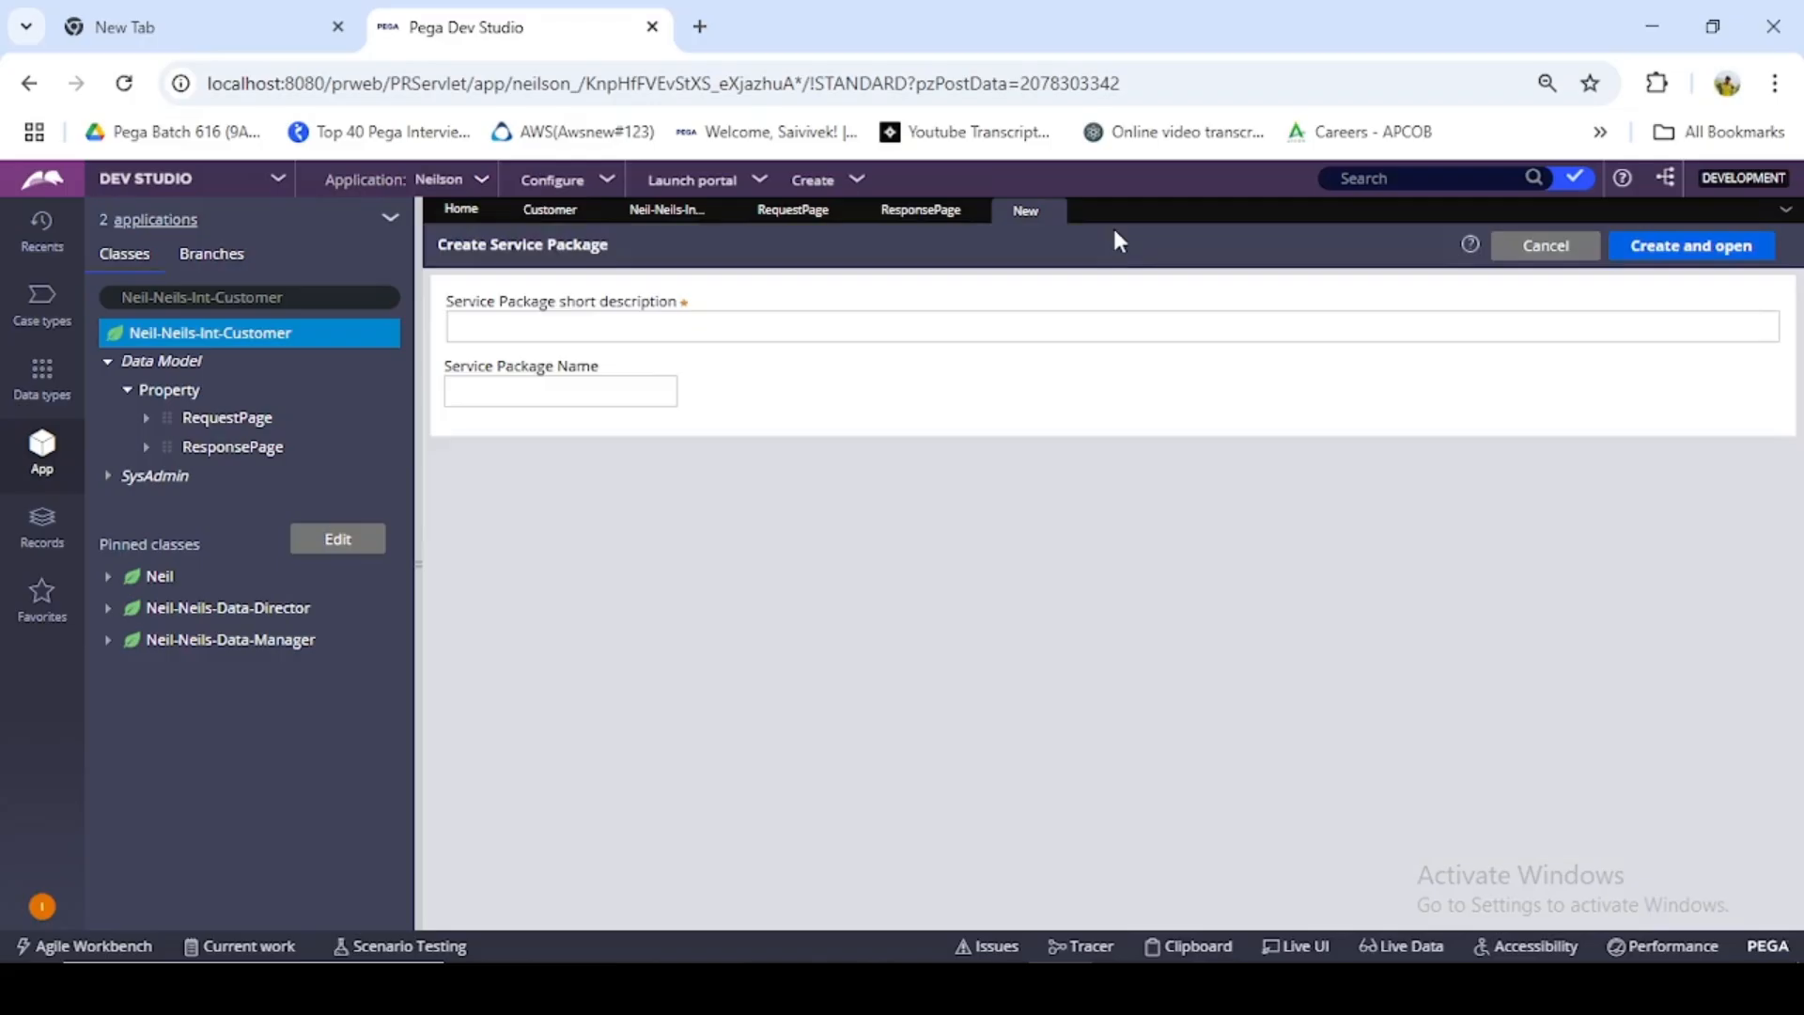
- Enter NeilAuthor as both the short description and name of the service package, and create and open it
click(627, 325)
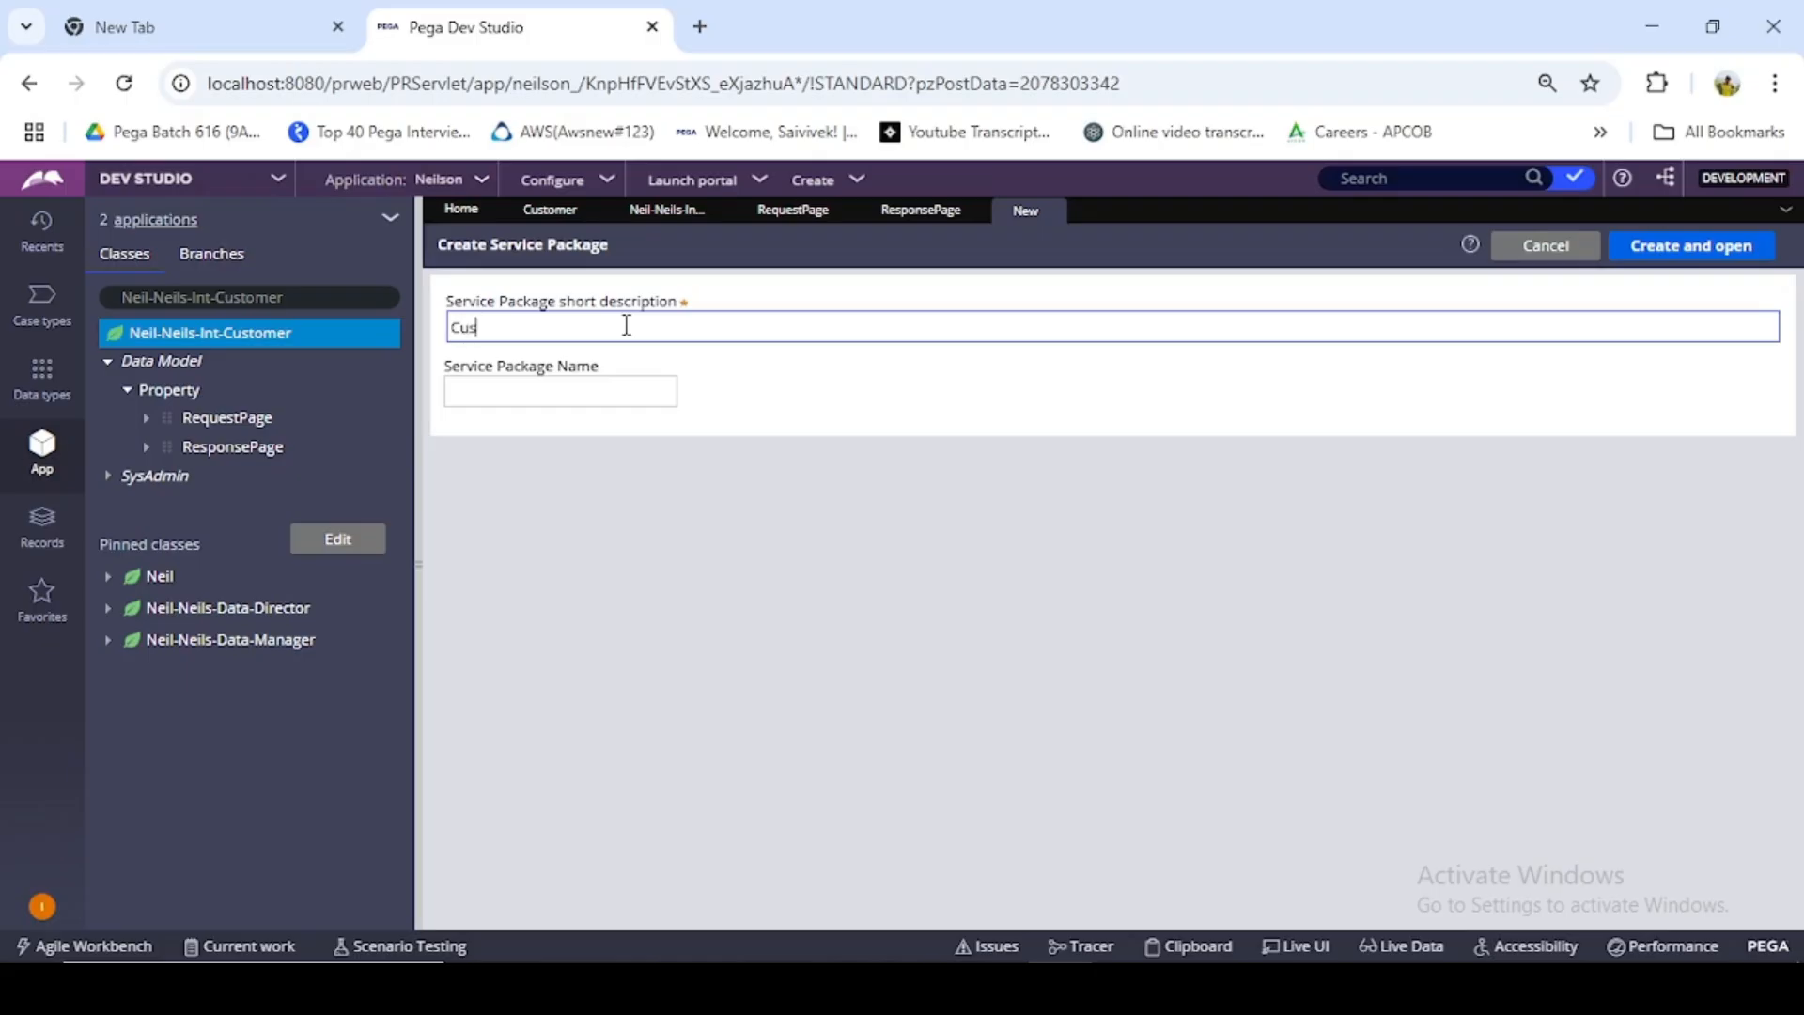
click(561, 397)
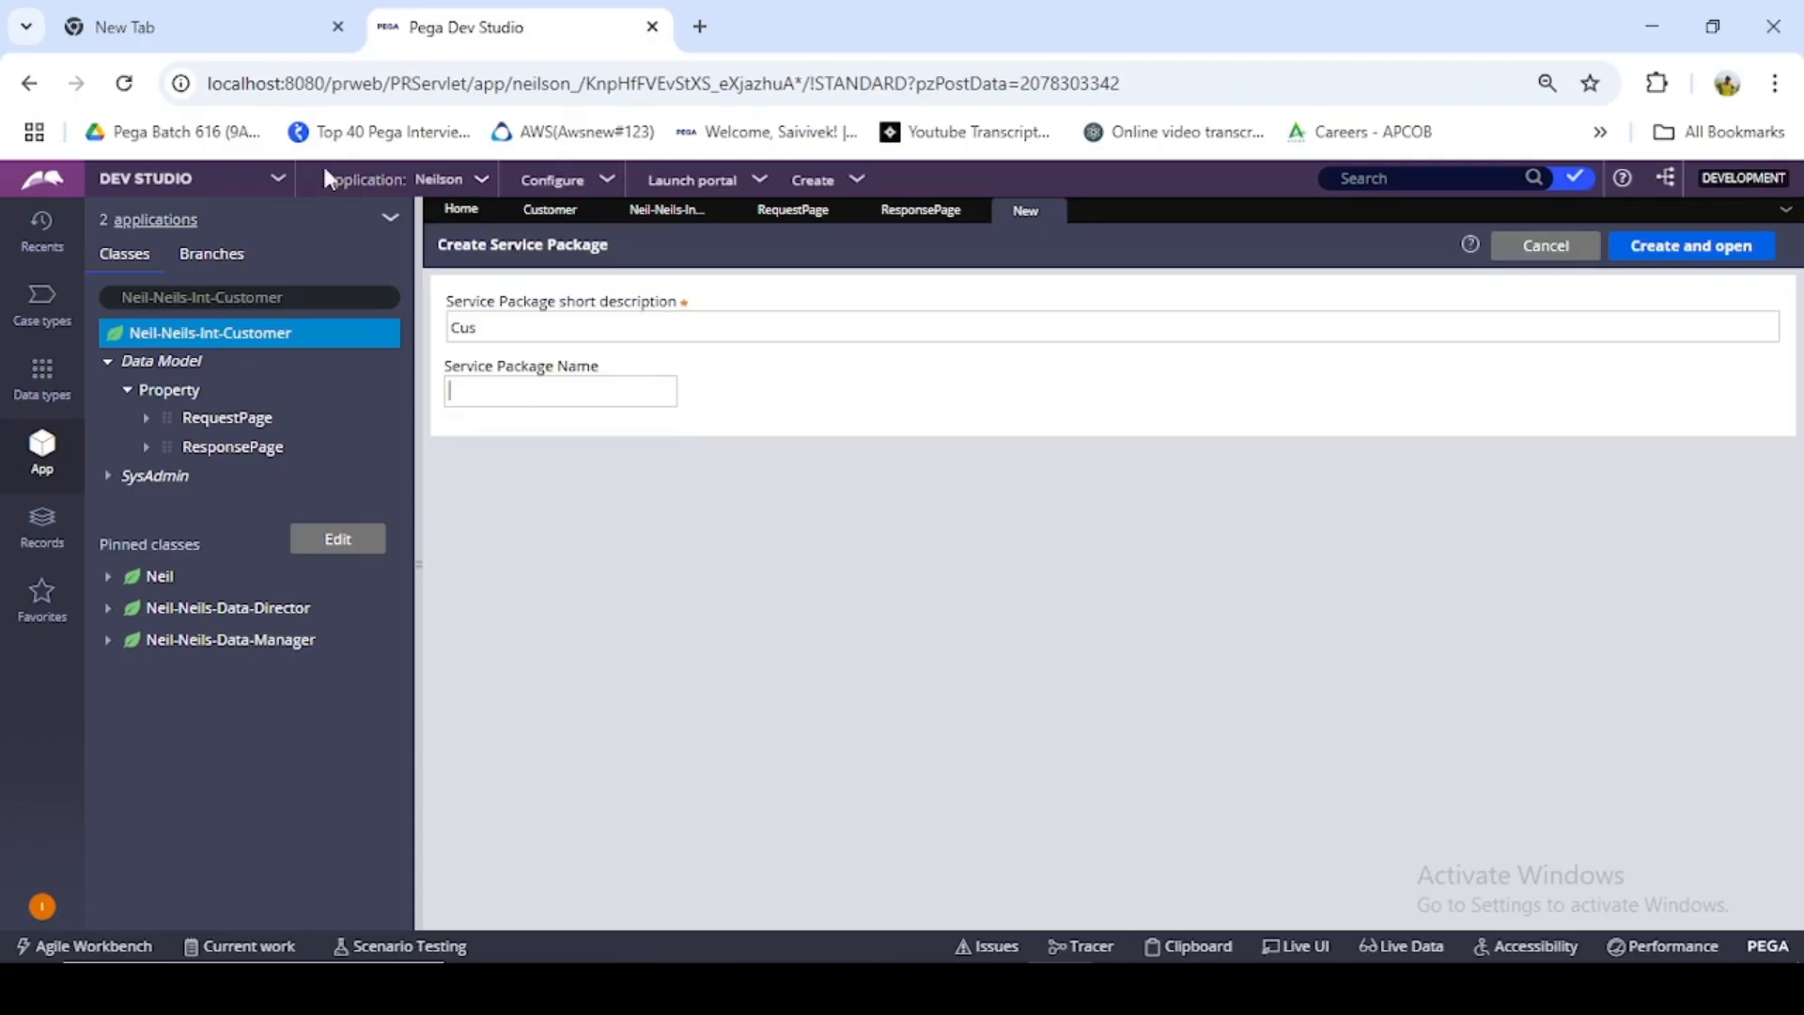
click(564, 329)
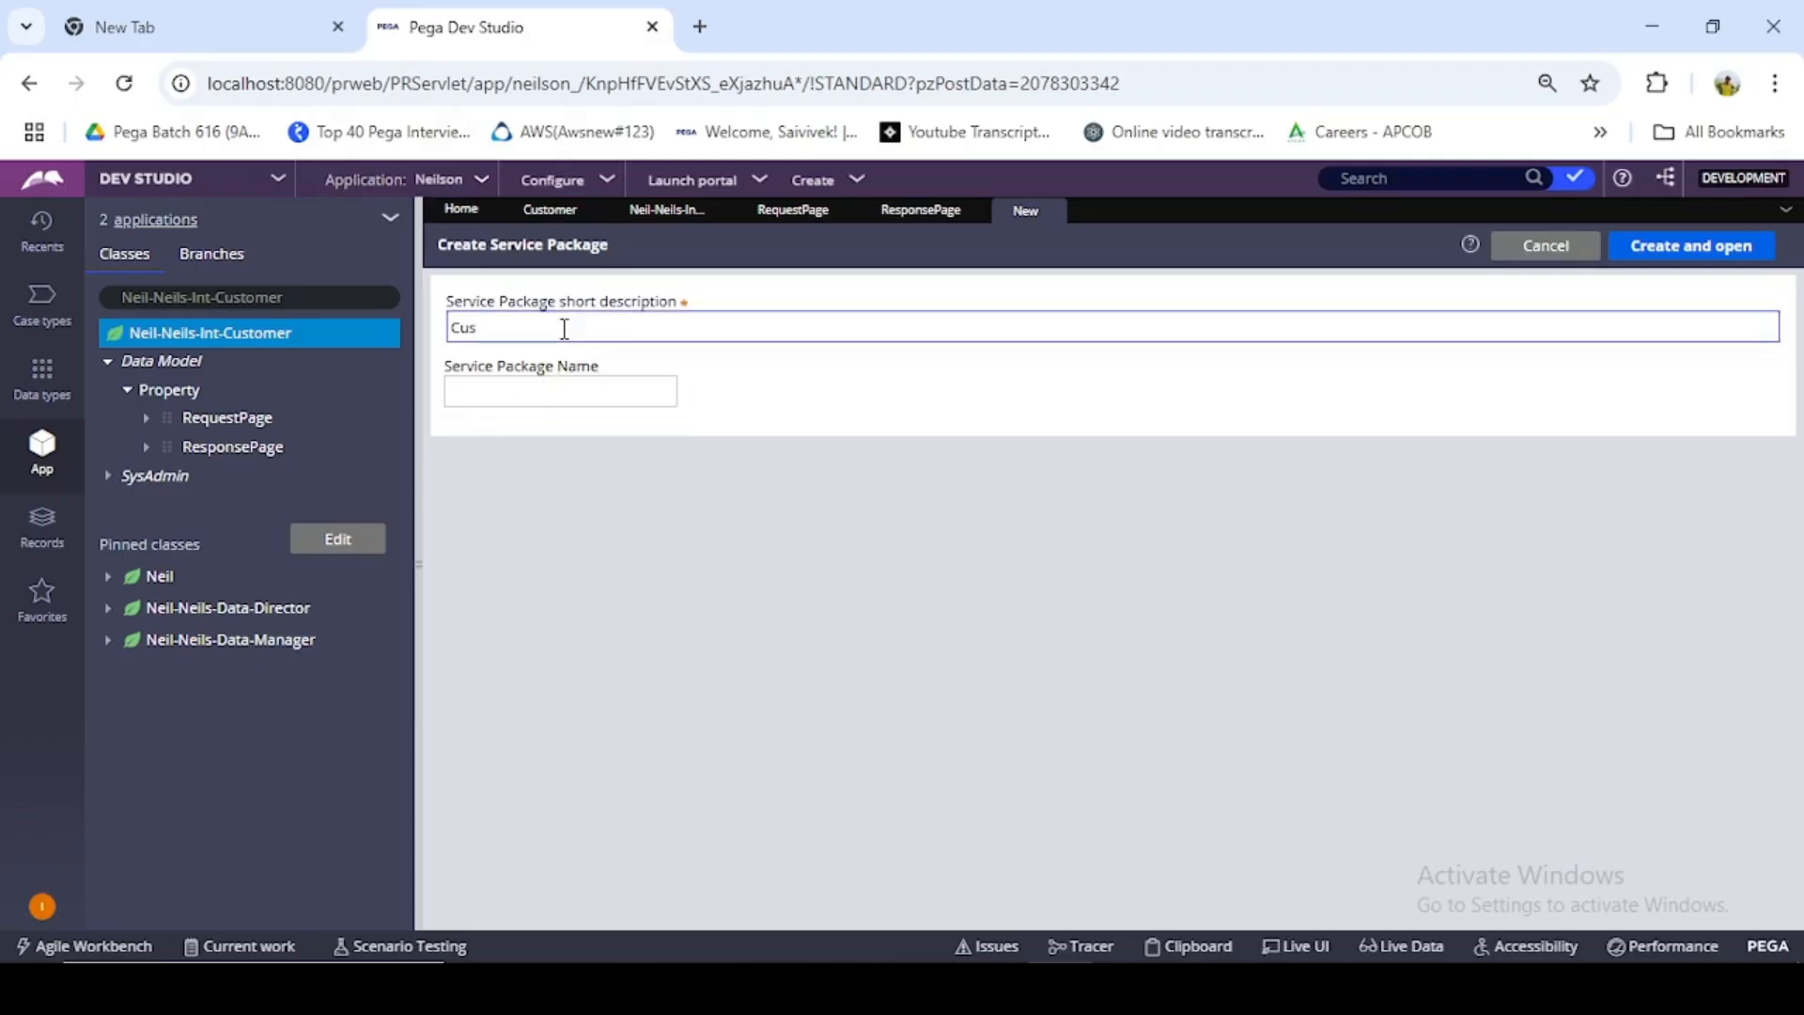
key(BackSpace)
key(BackSpace)
text(NeilAuthor)
drag(527, 327, 455, 337)
key(ctrl+c)
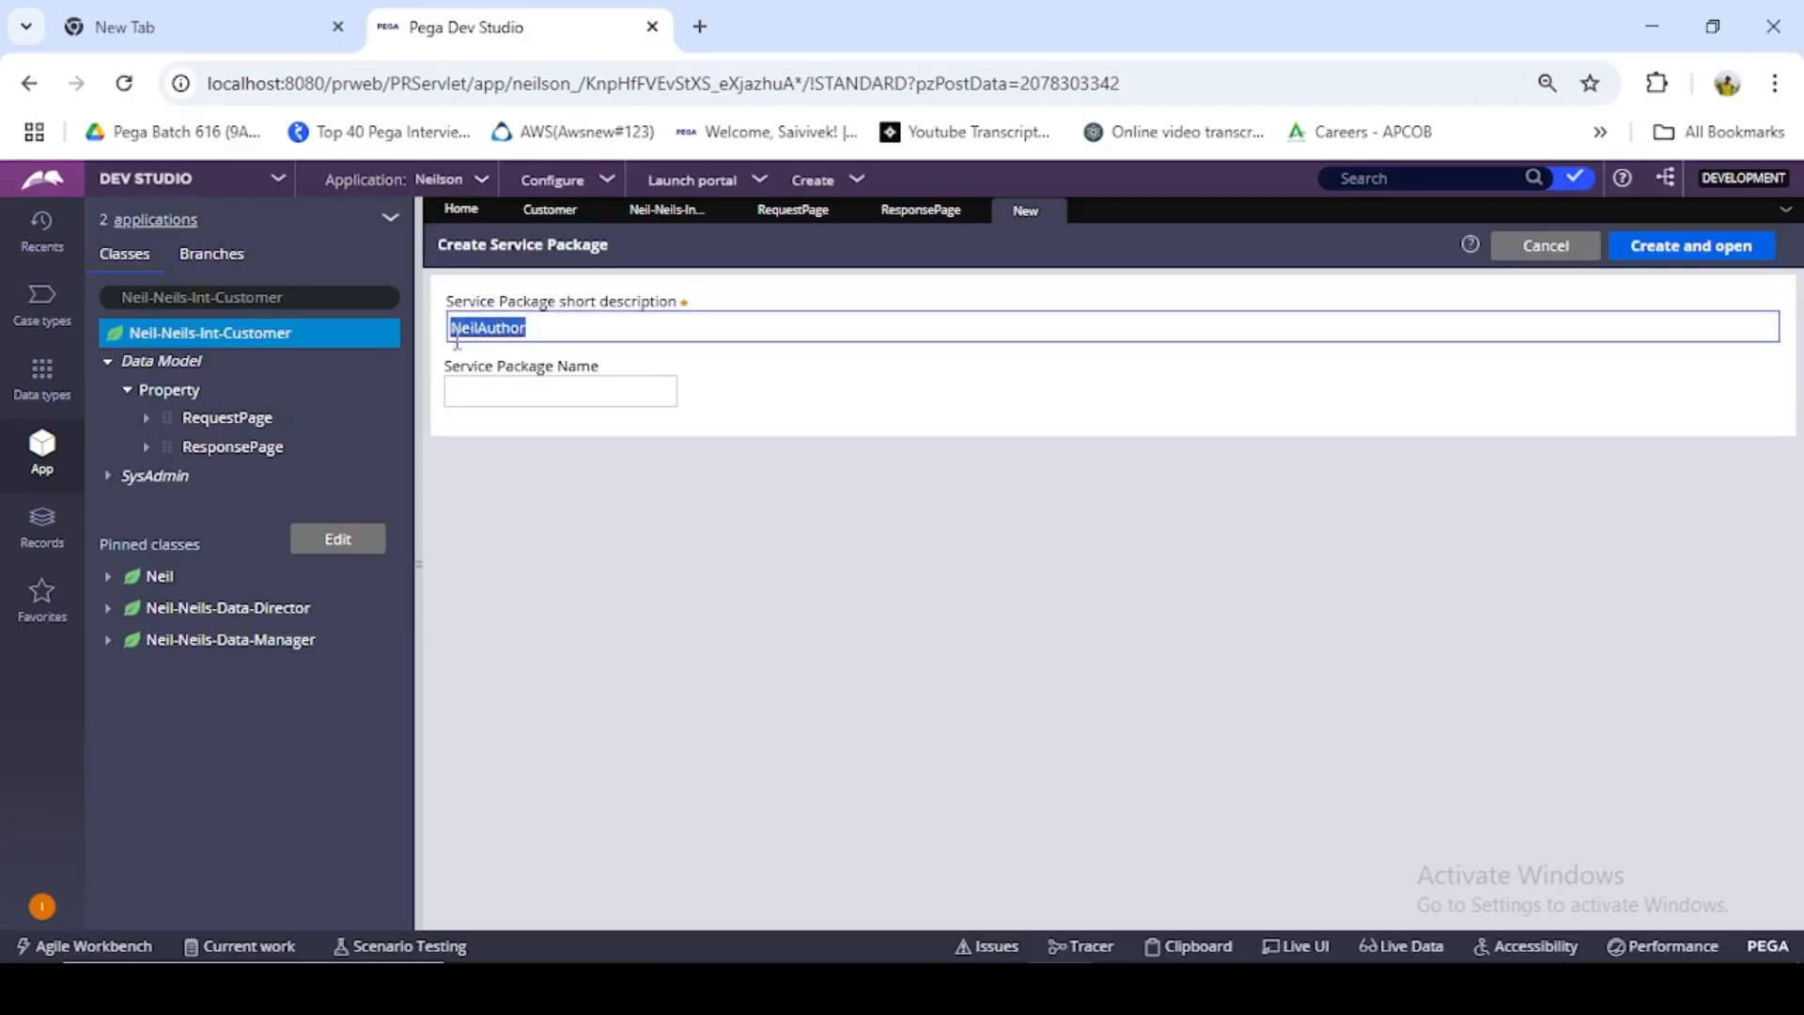
click(490, 388)
key(ctrl+v)
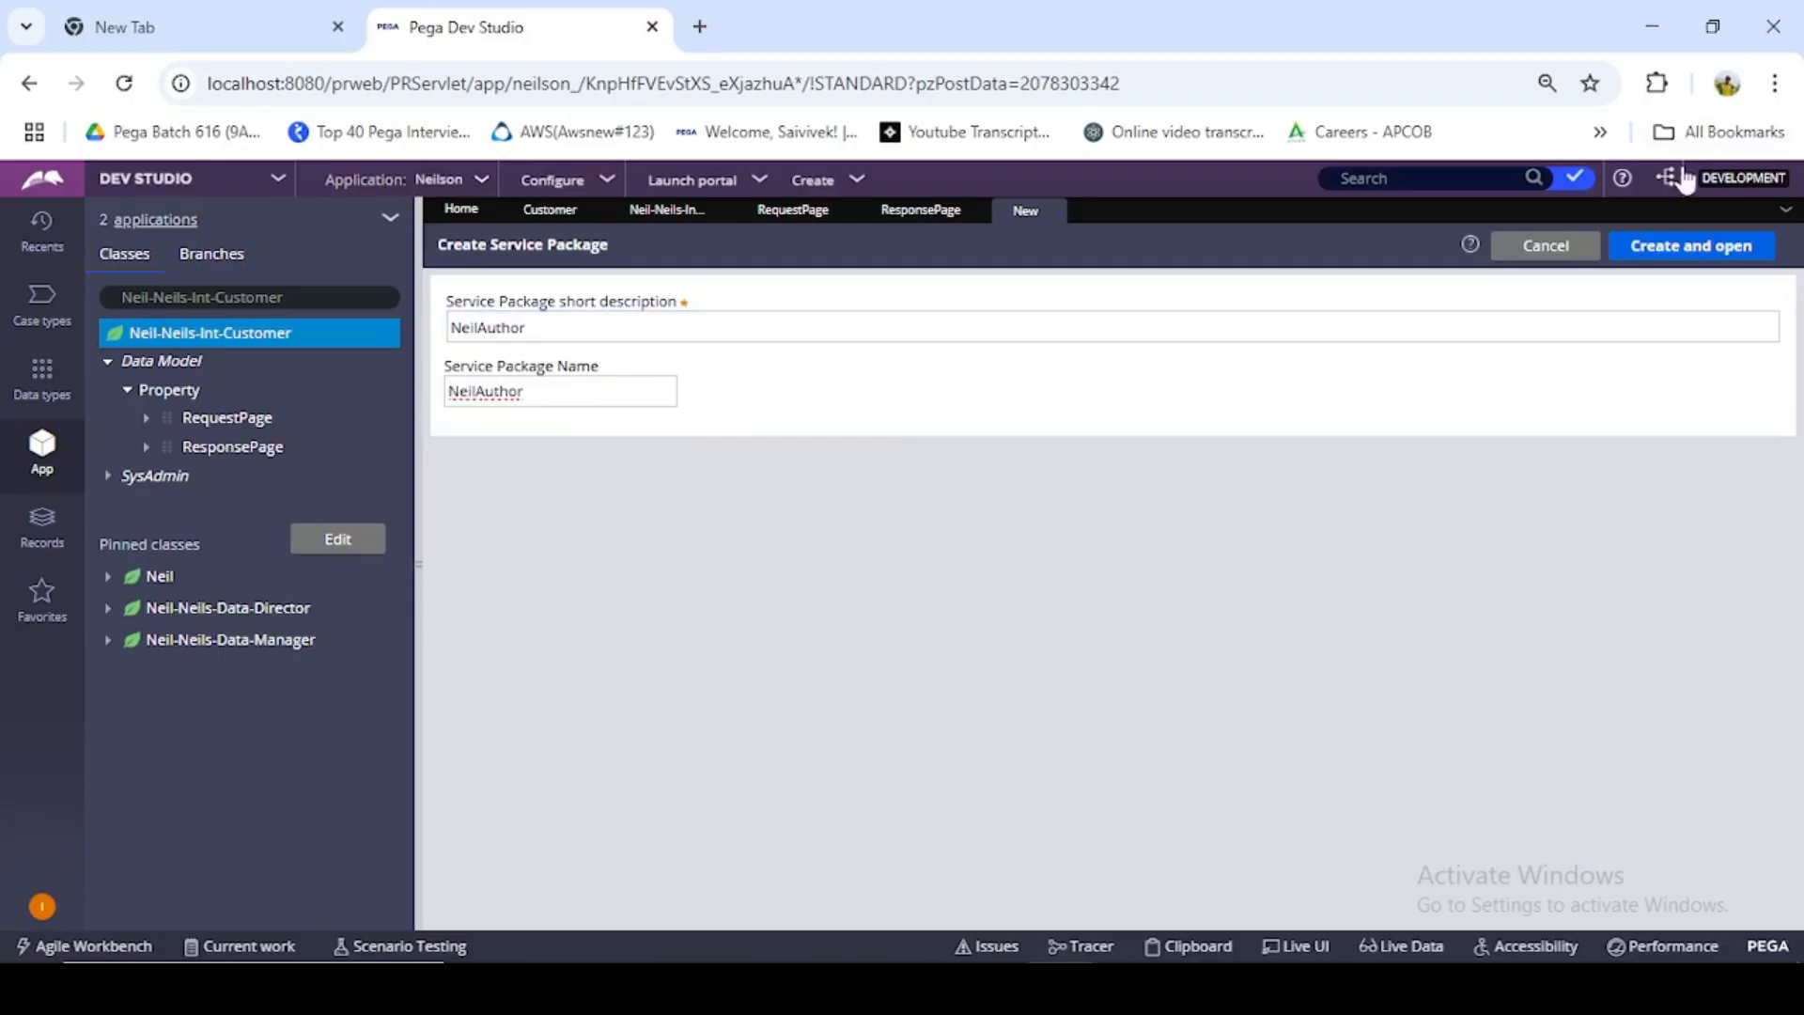
click(1692, 245)
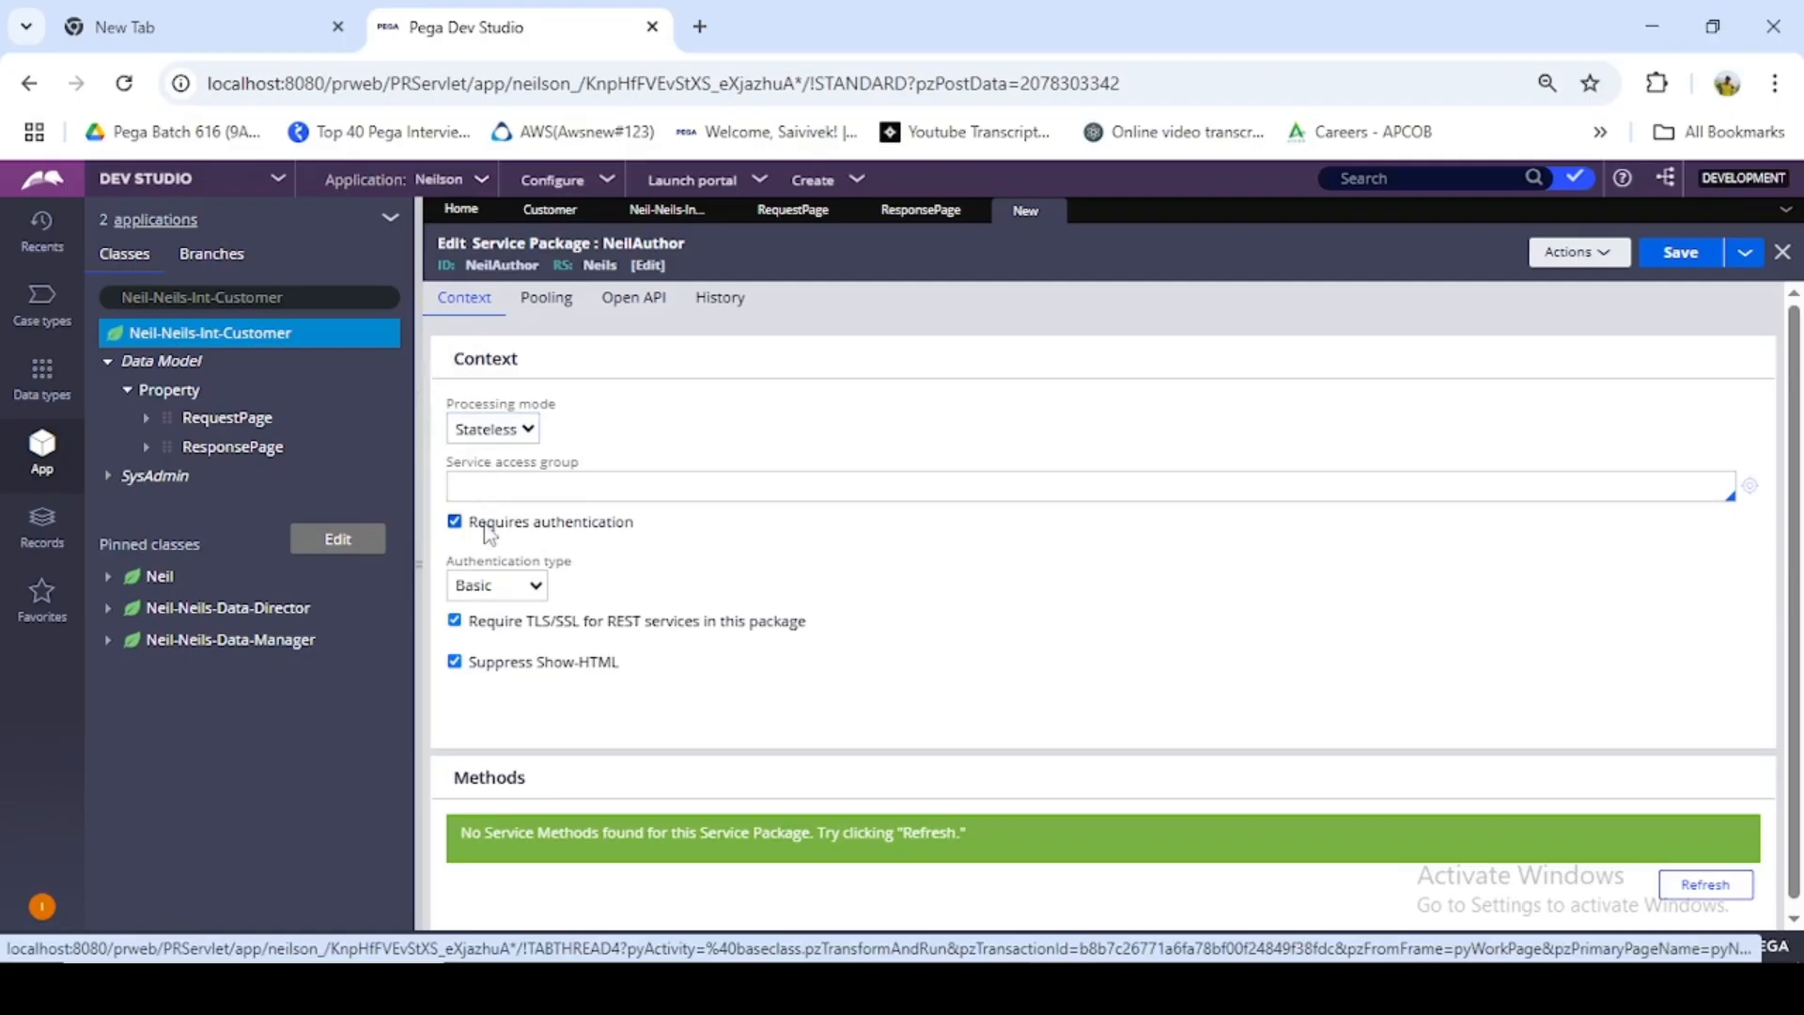
- Review the service package's processing modes, switching from Stateless to Stateful and back to Stateless
click(524, 440)
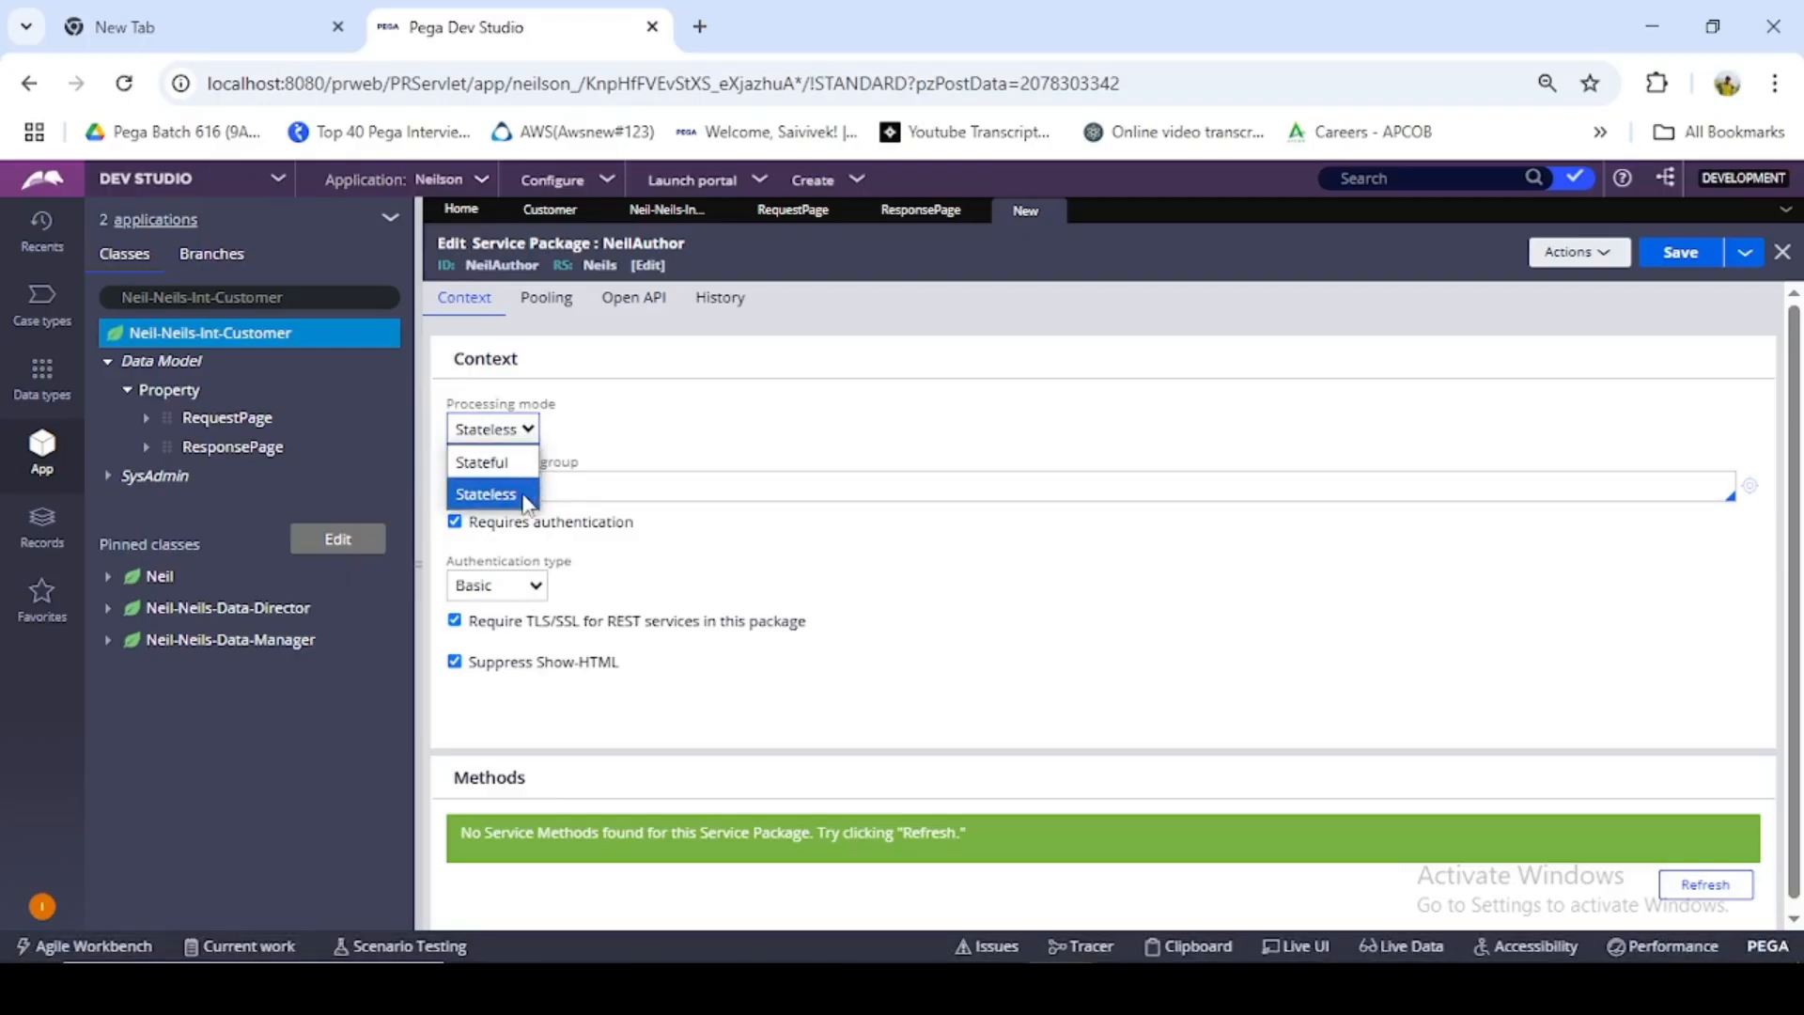
click(572, 439)
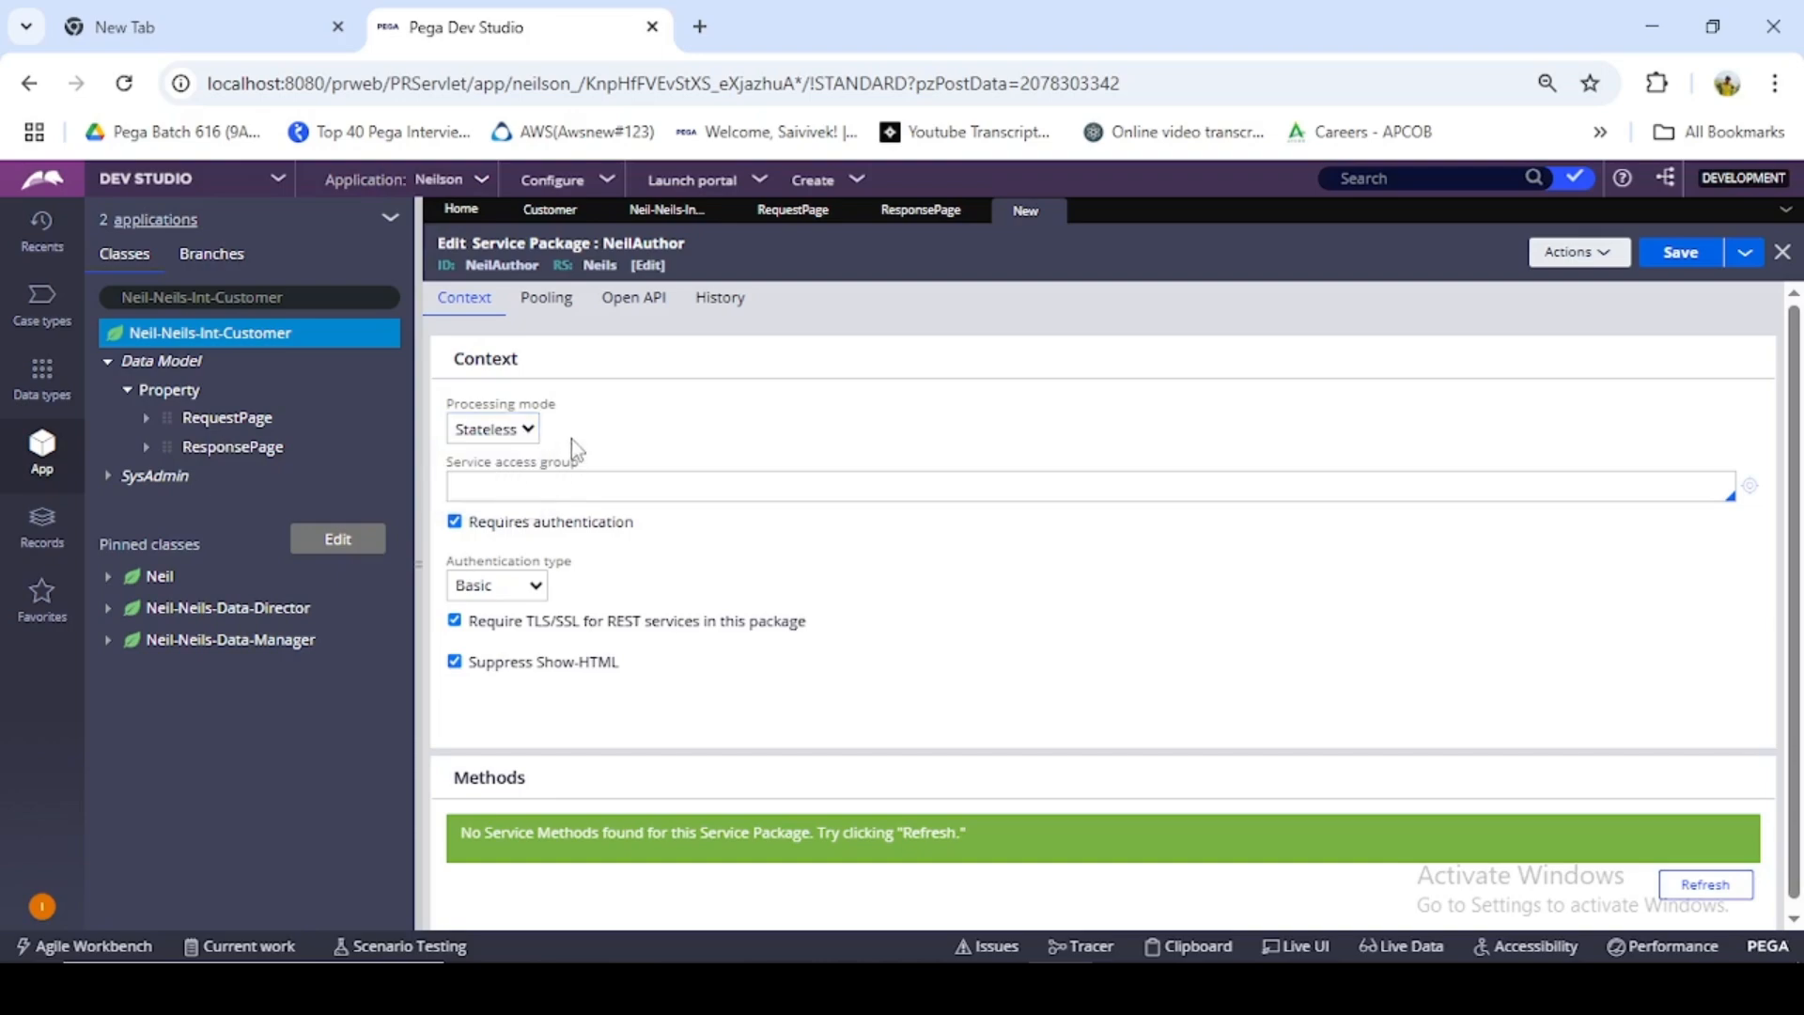
click(527, 433)
click(528, 470)
click(507, 433)
click(515, 494)
- Review the authentication types available for the NeilAuthor service package, leaving Basic selected
scroll(526, 519, down, 1)
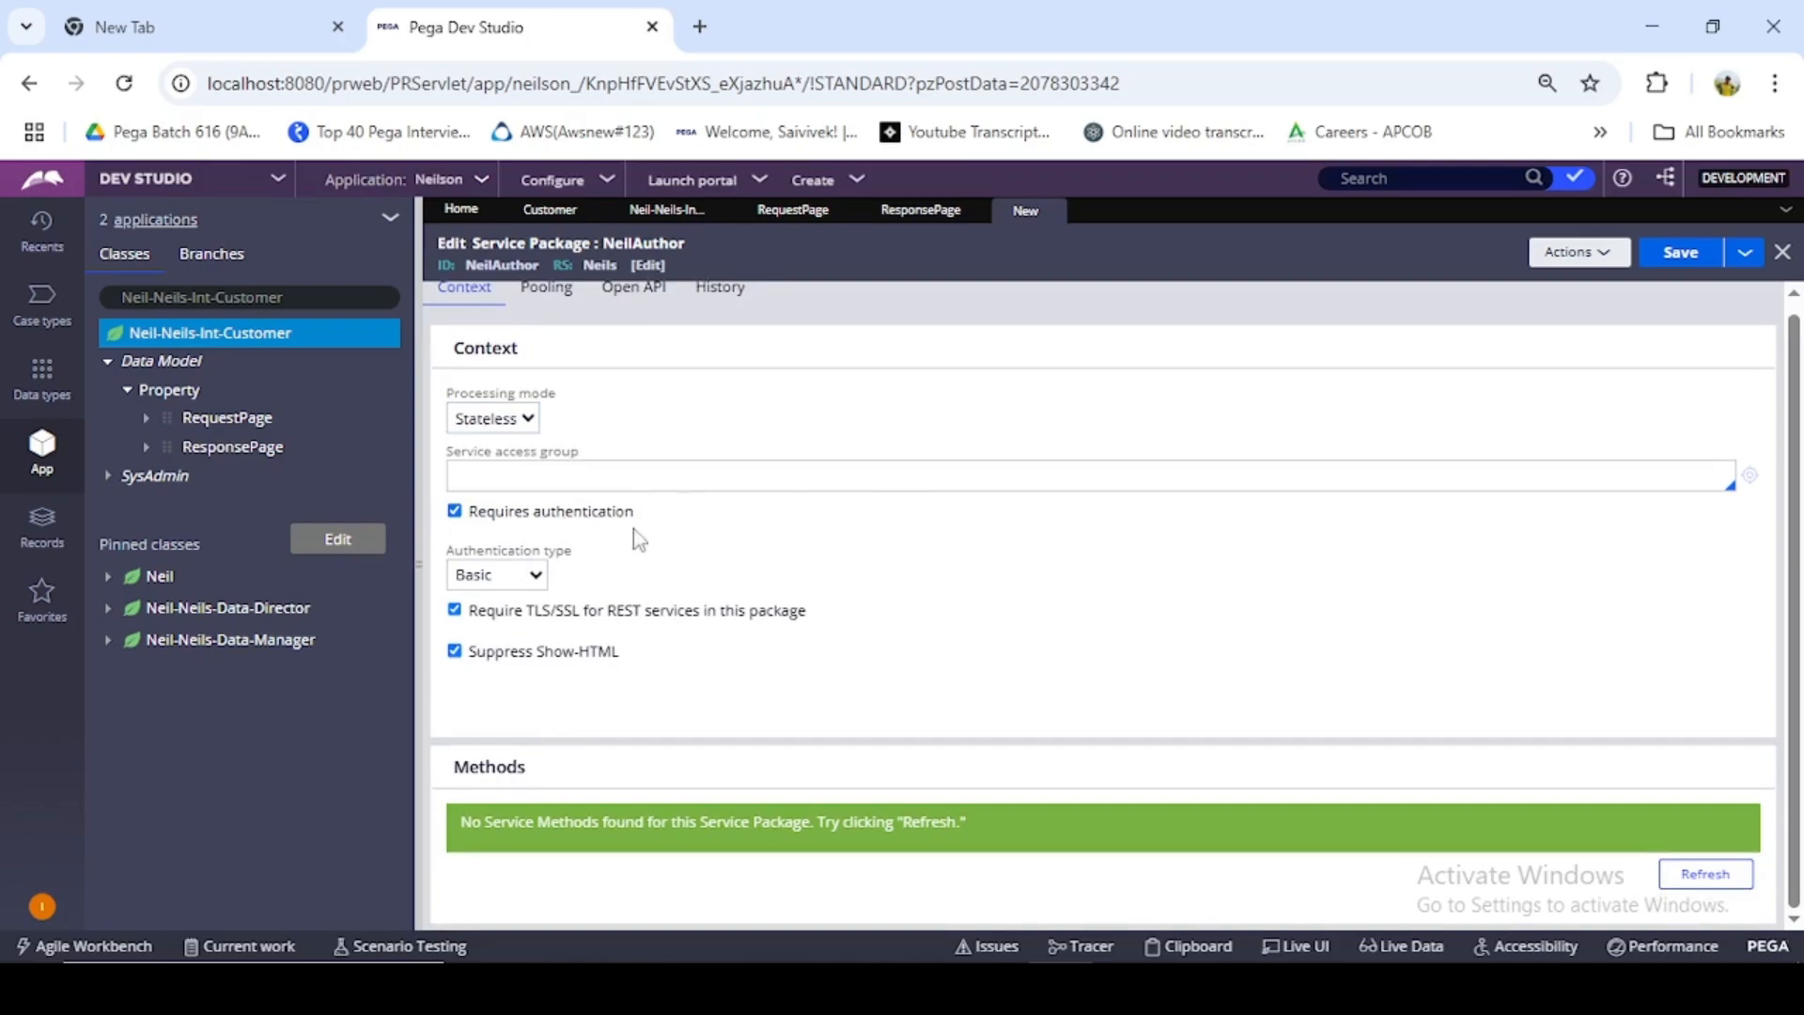
click(527, 575)
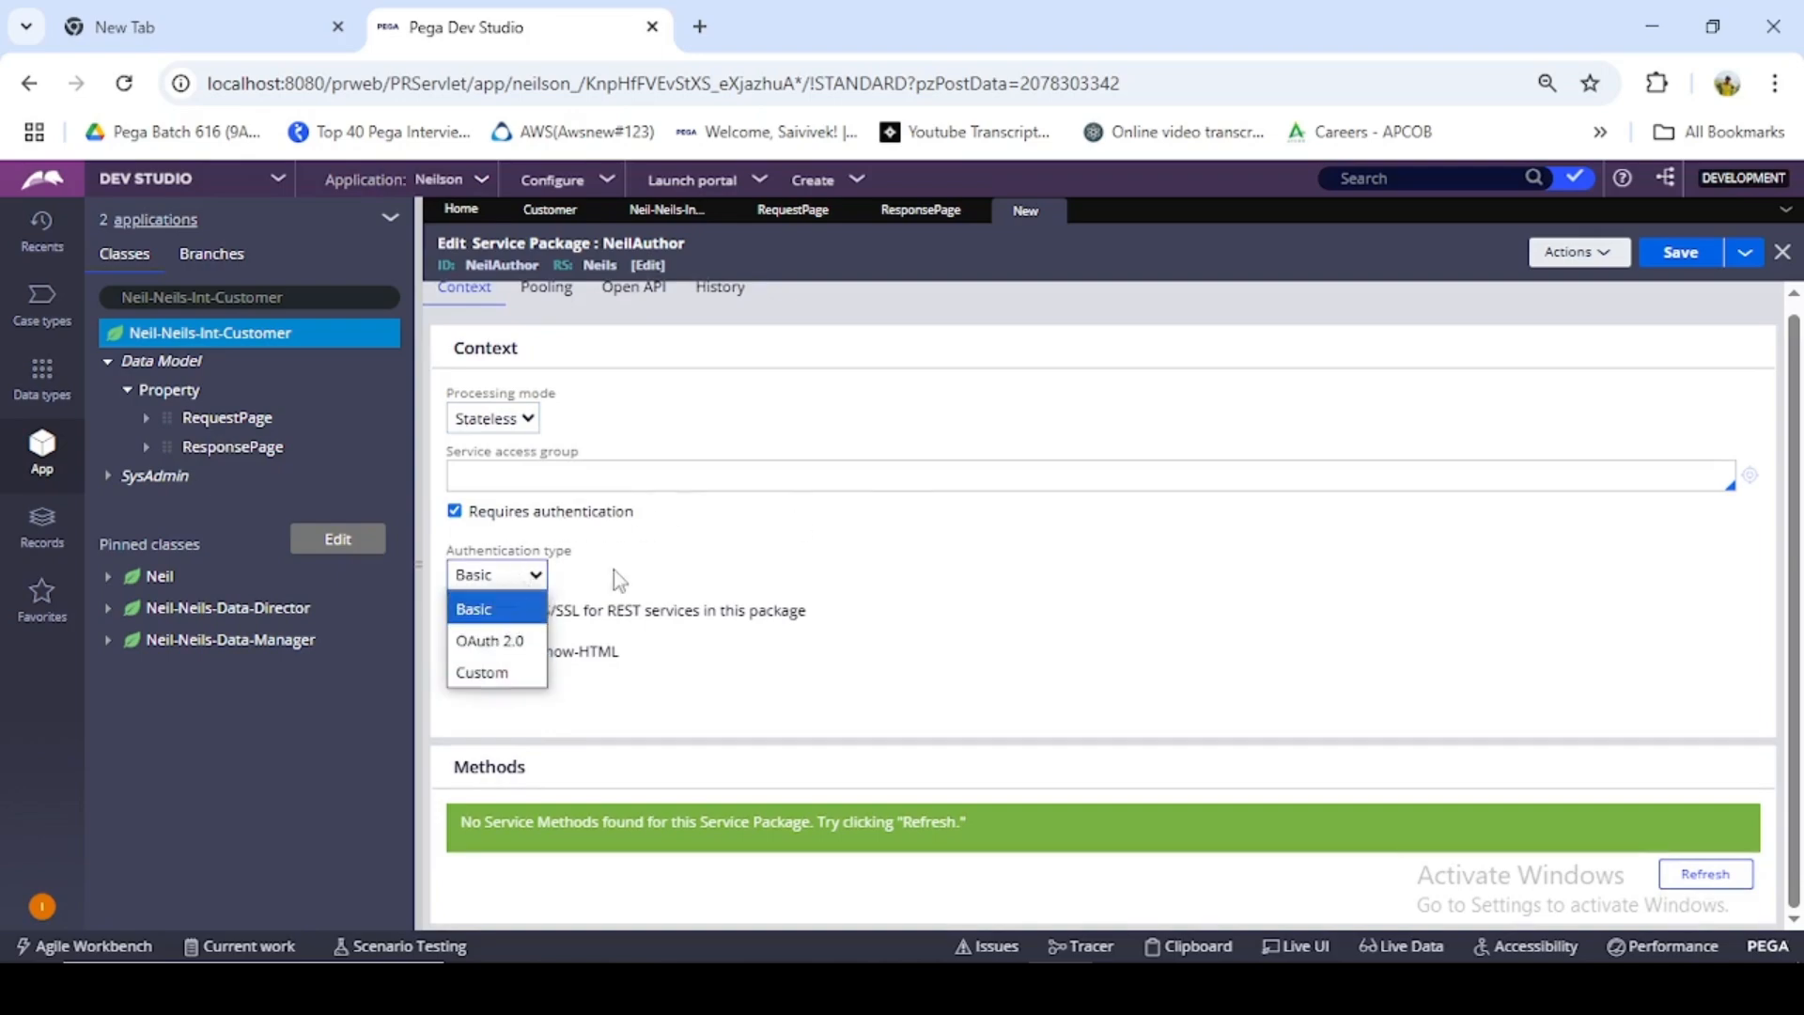
click(742, 539)
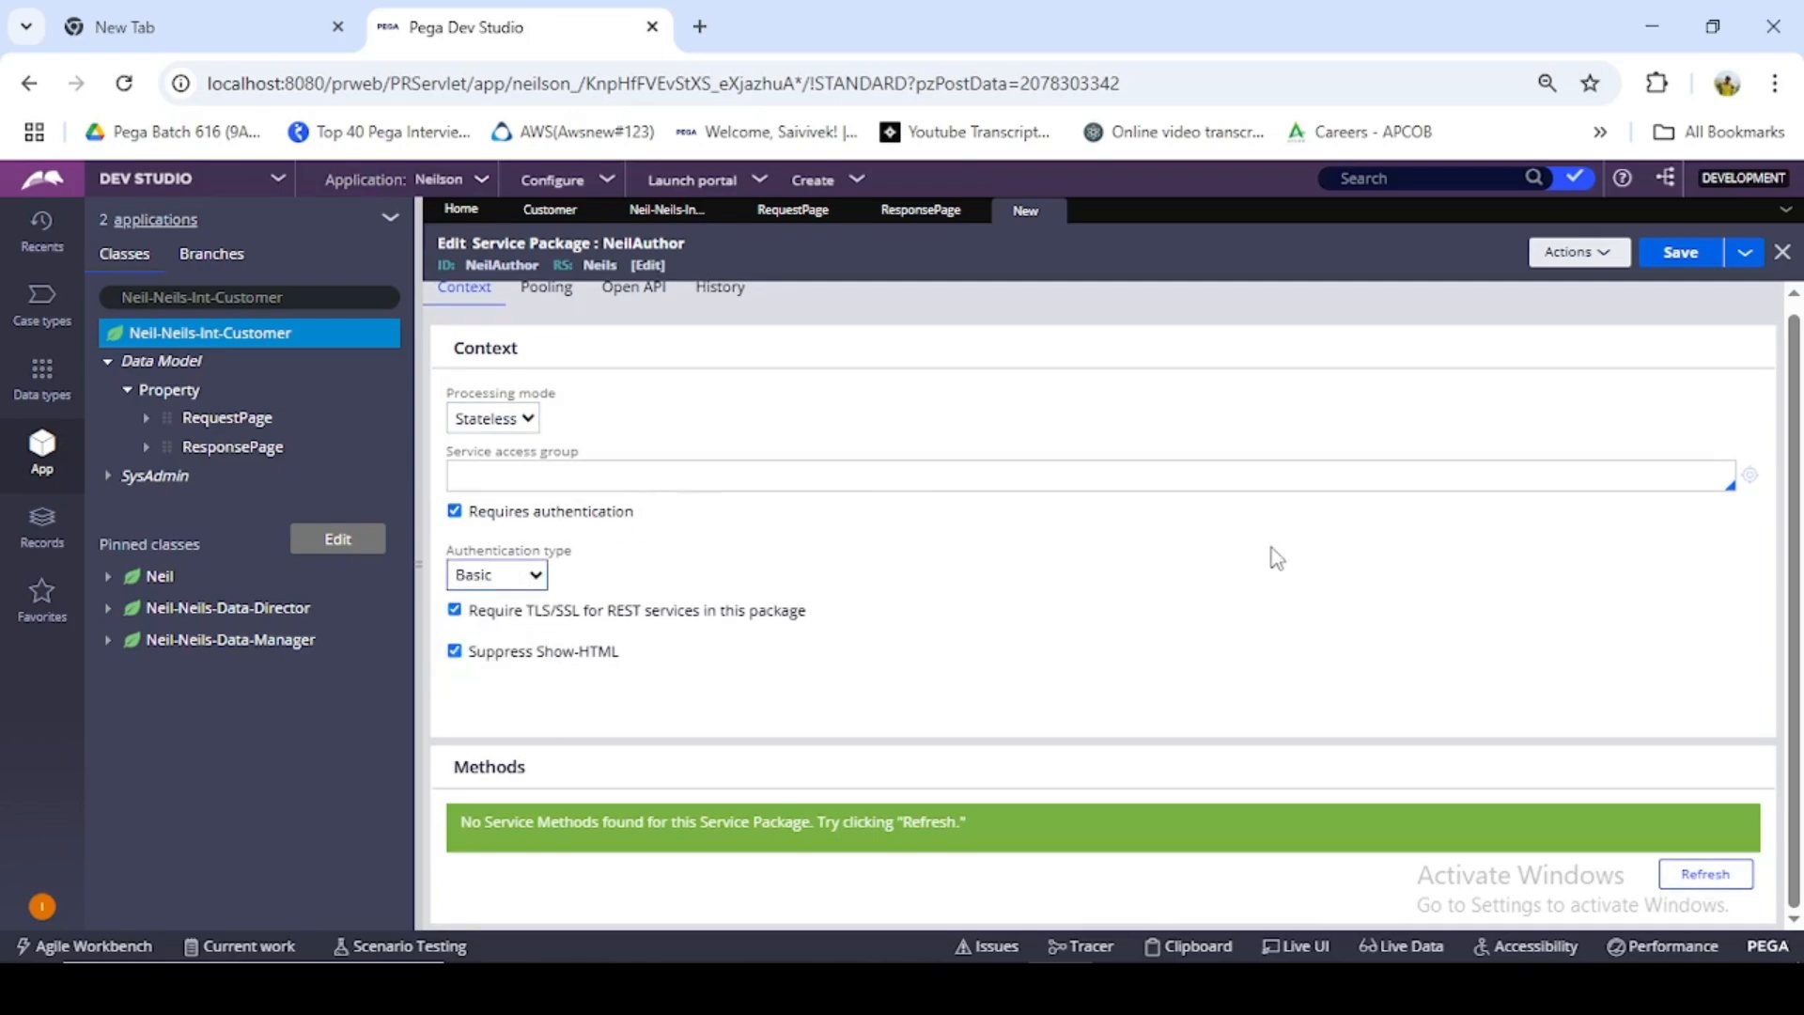
- Set the service access group to Neils:Authors, and save and refresh the NeilAuthor service package
click(1681, 269)
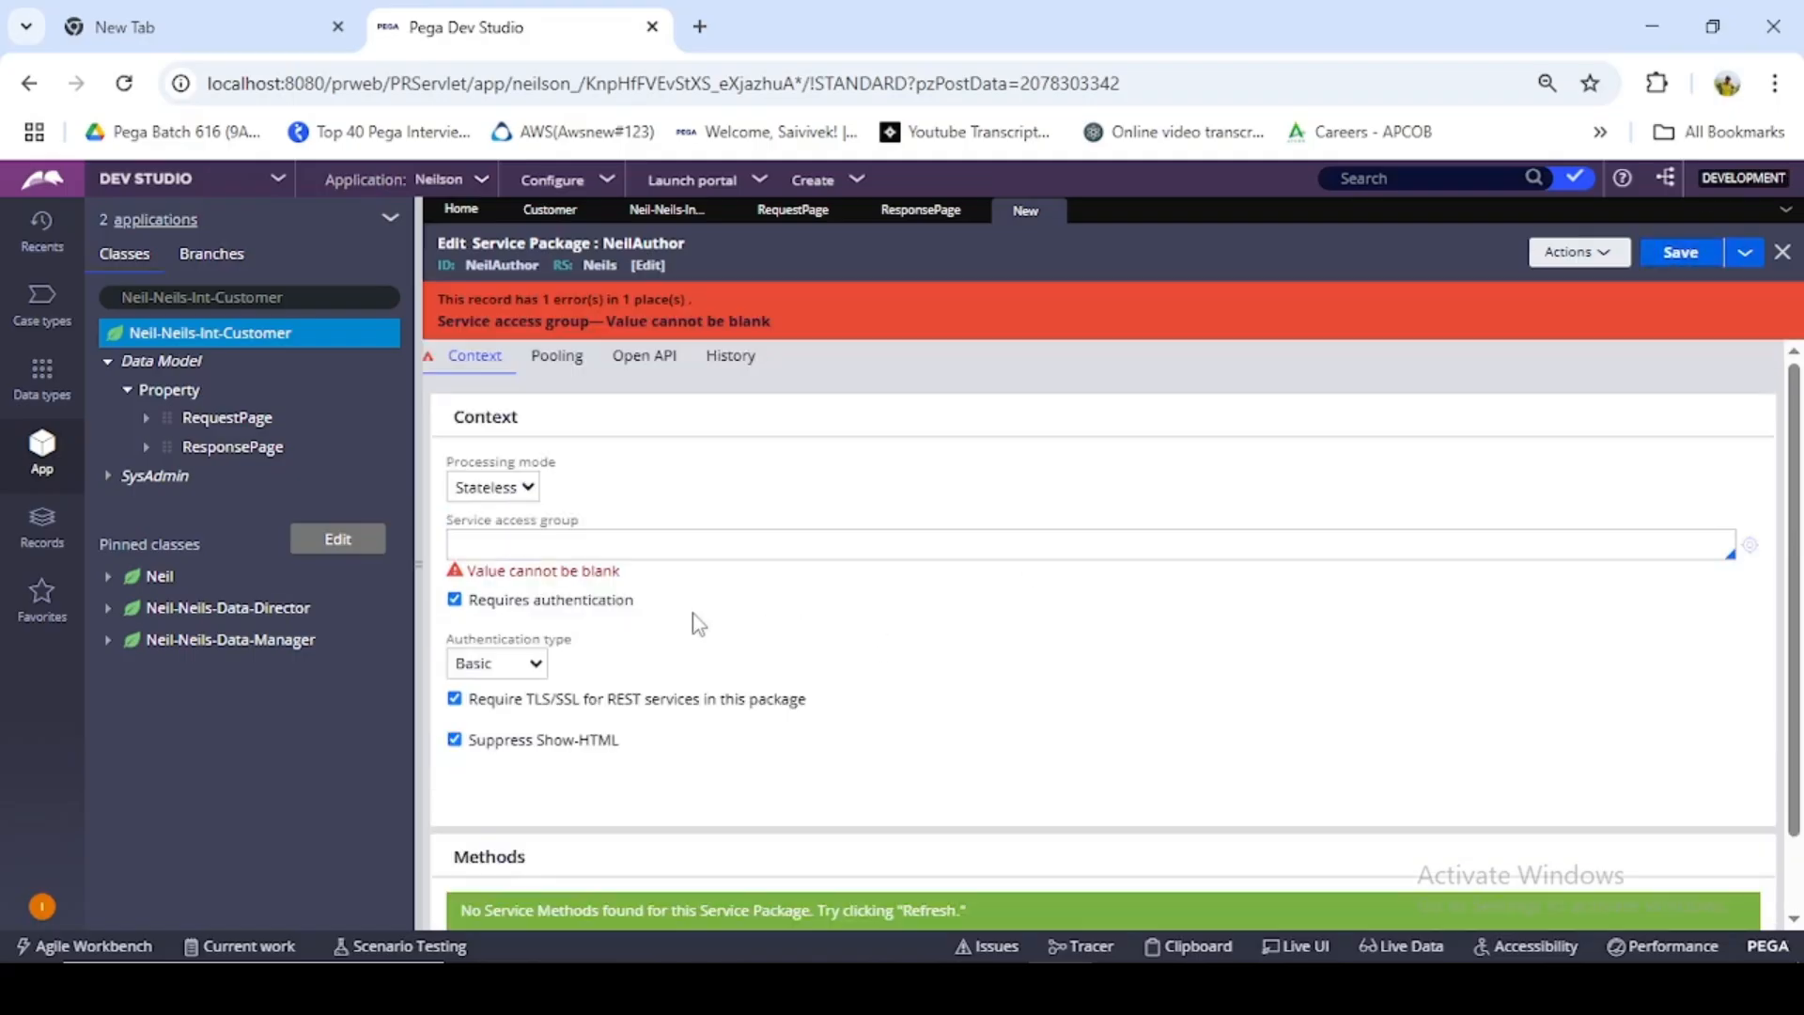
click(604, 542)
drag(284, 297, 122, 299)
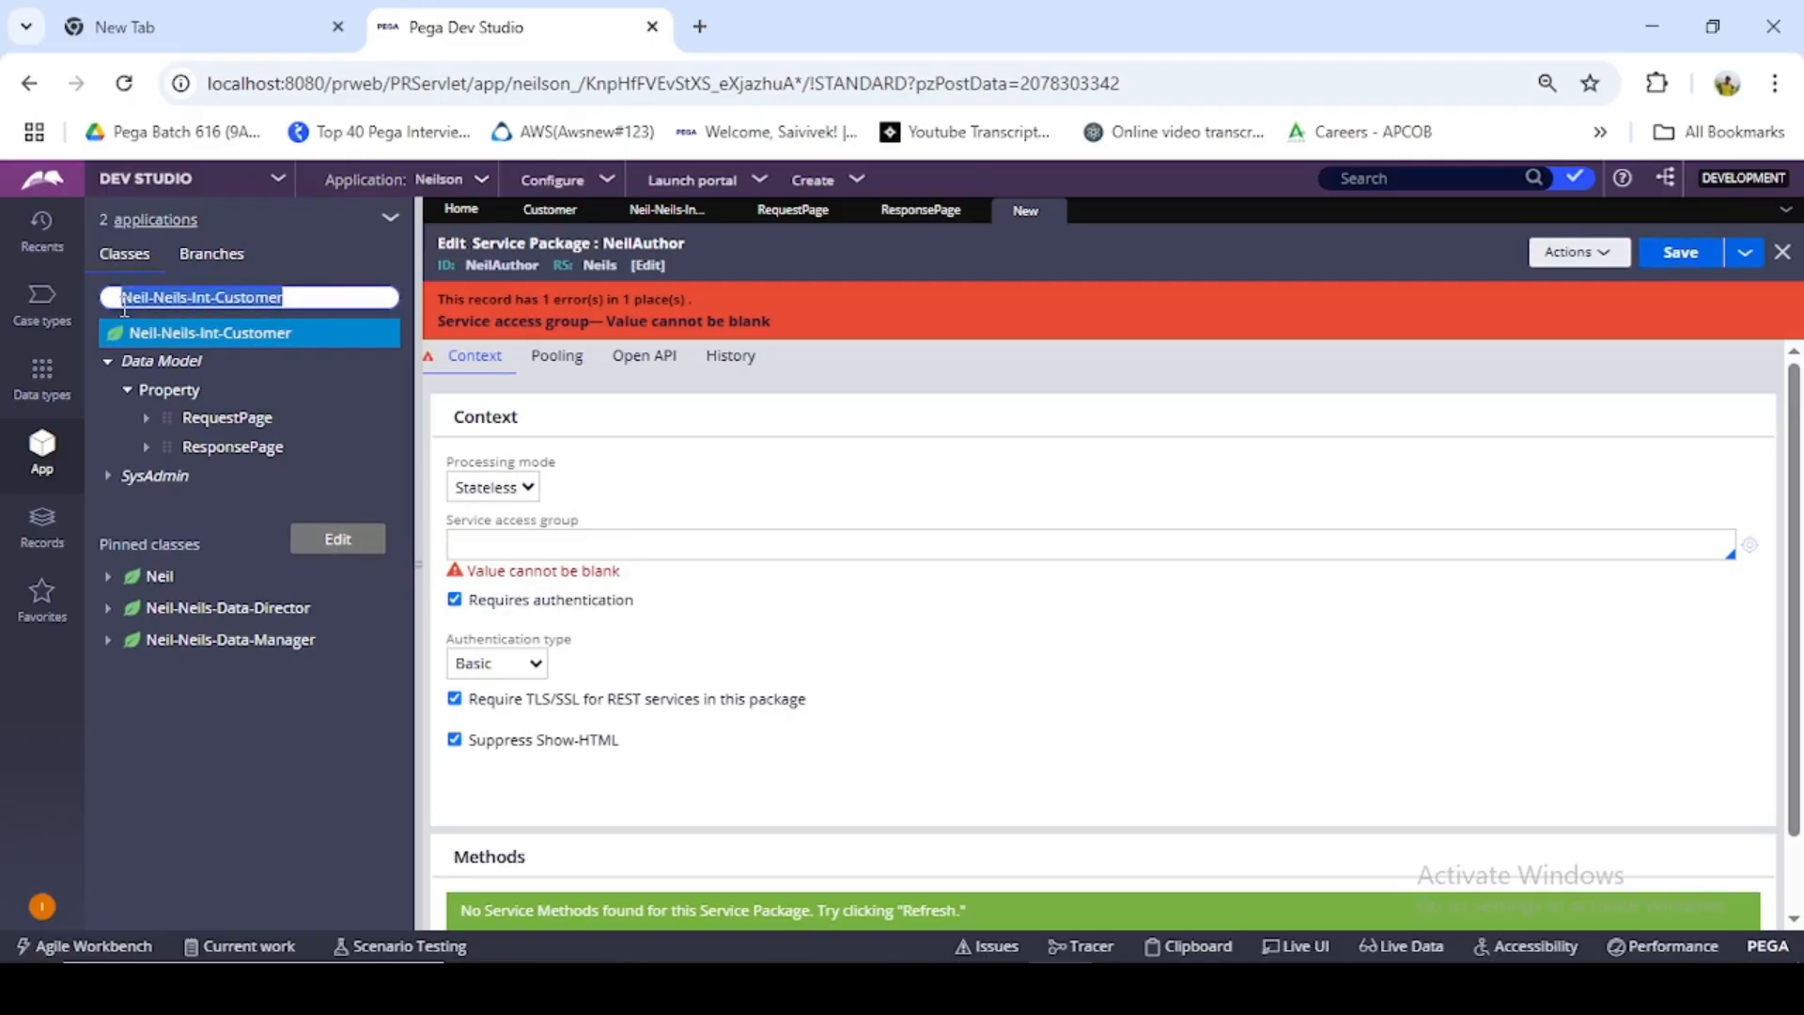
click(904, 539)
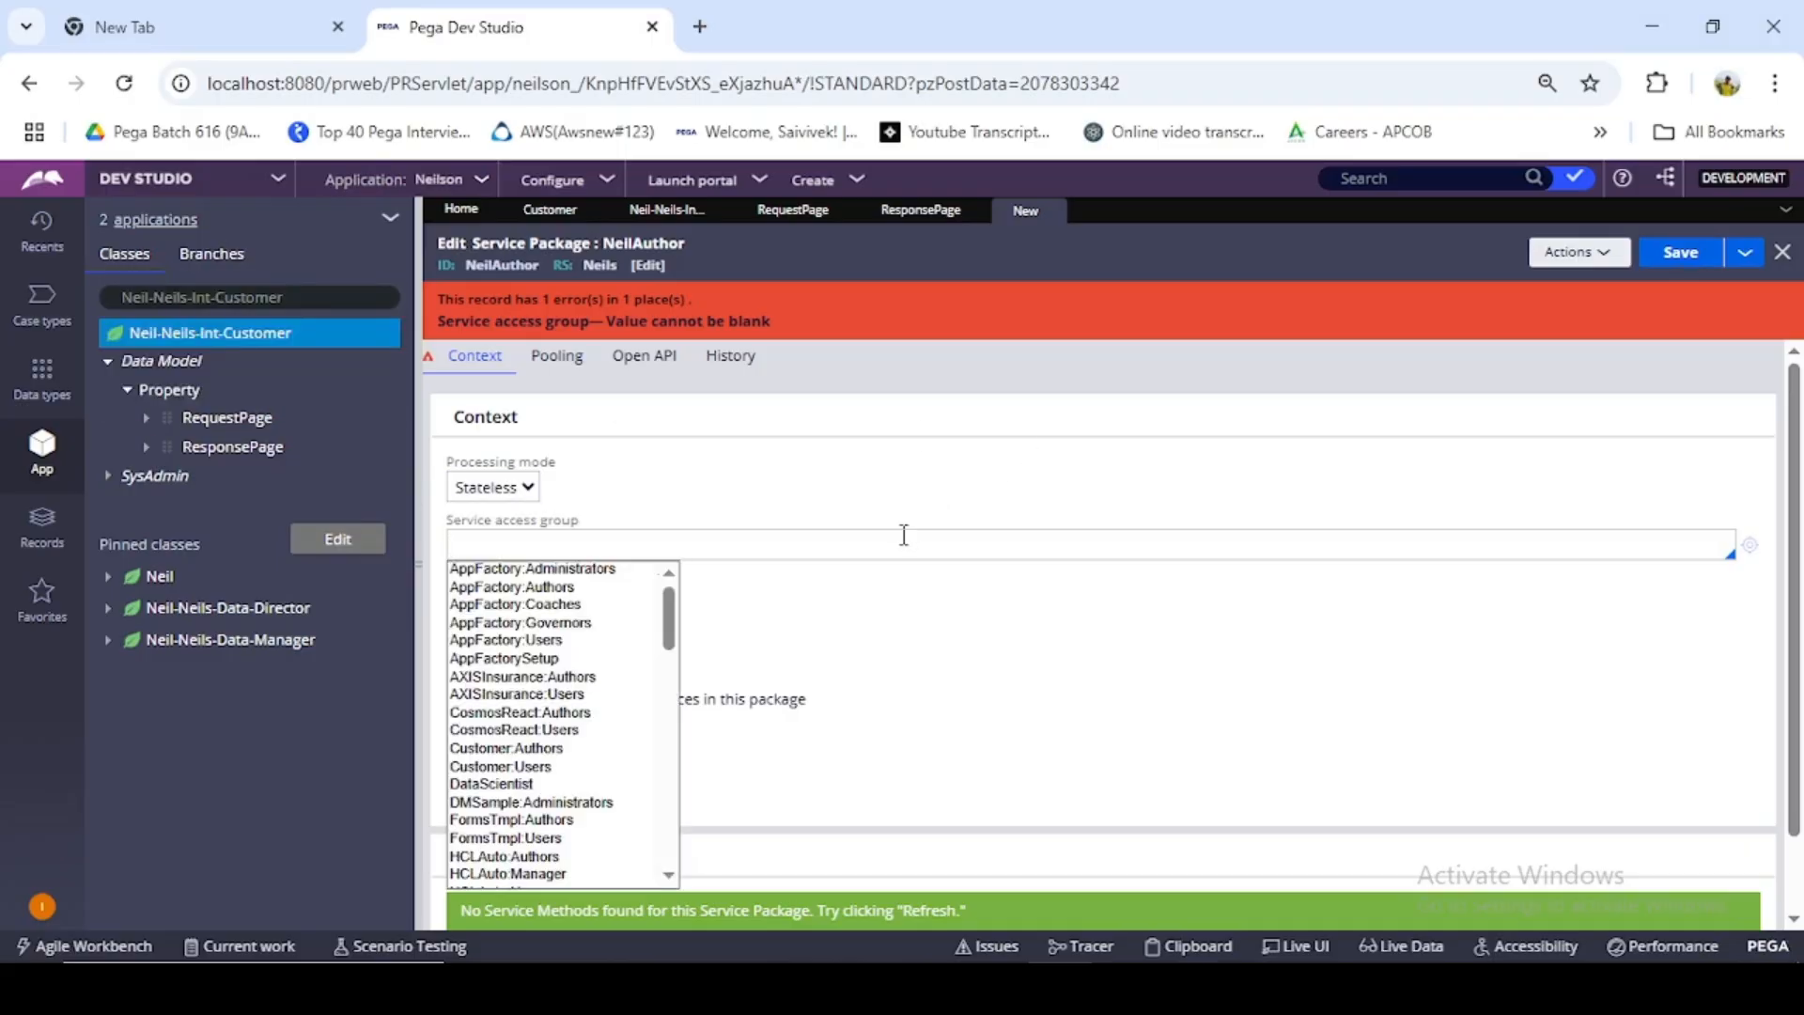
text(N)
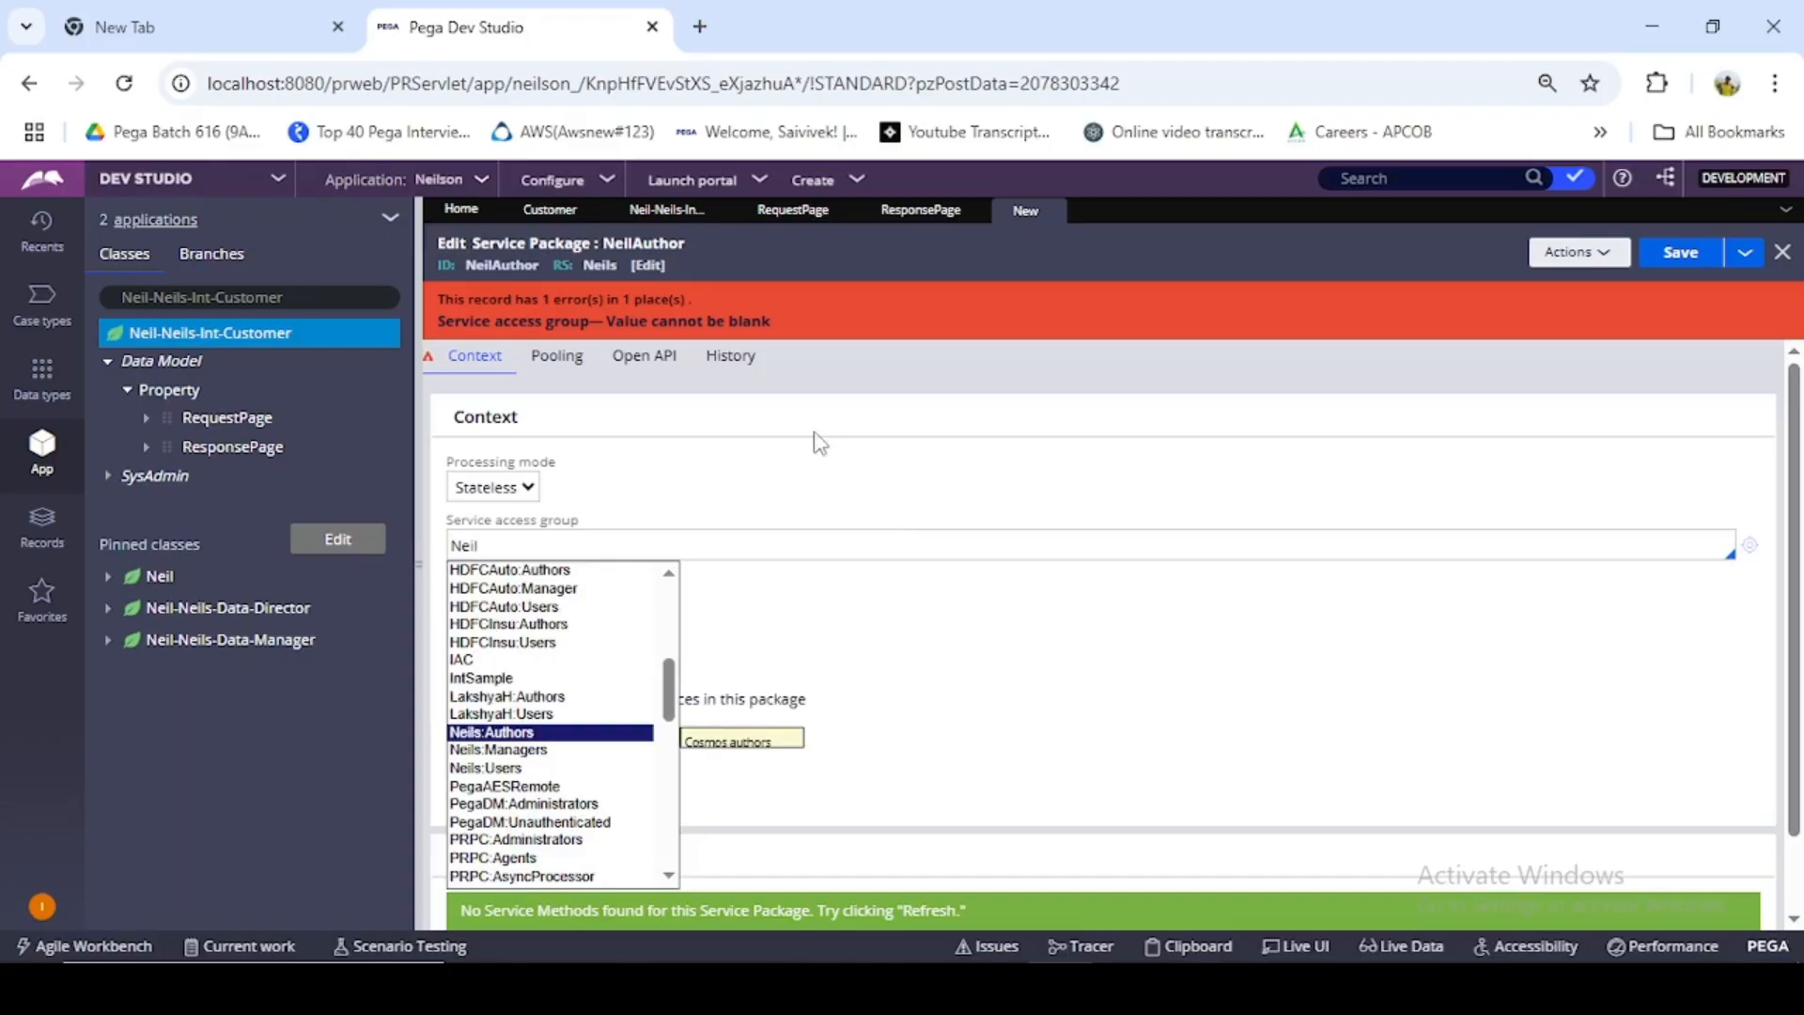
text(eil)
click(515, 732)
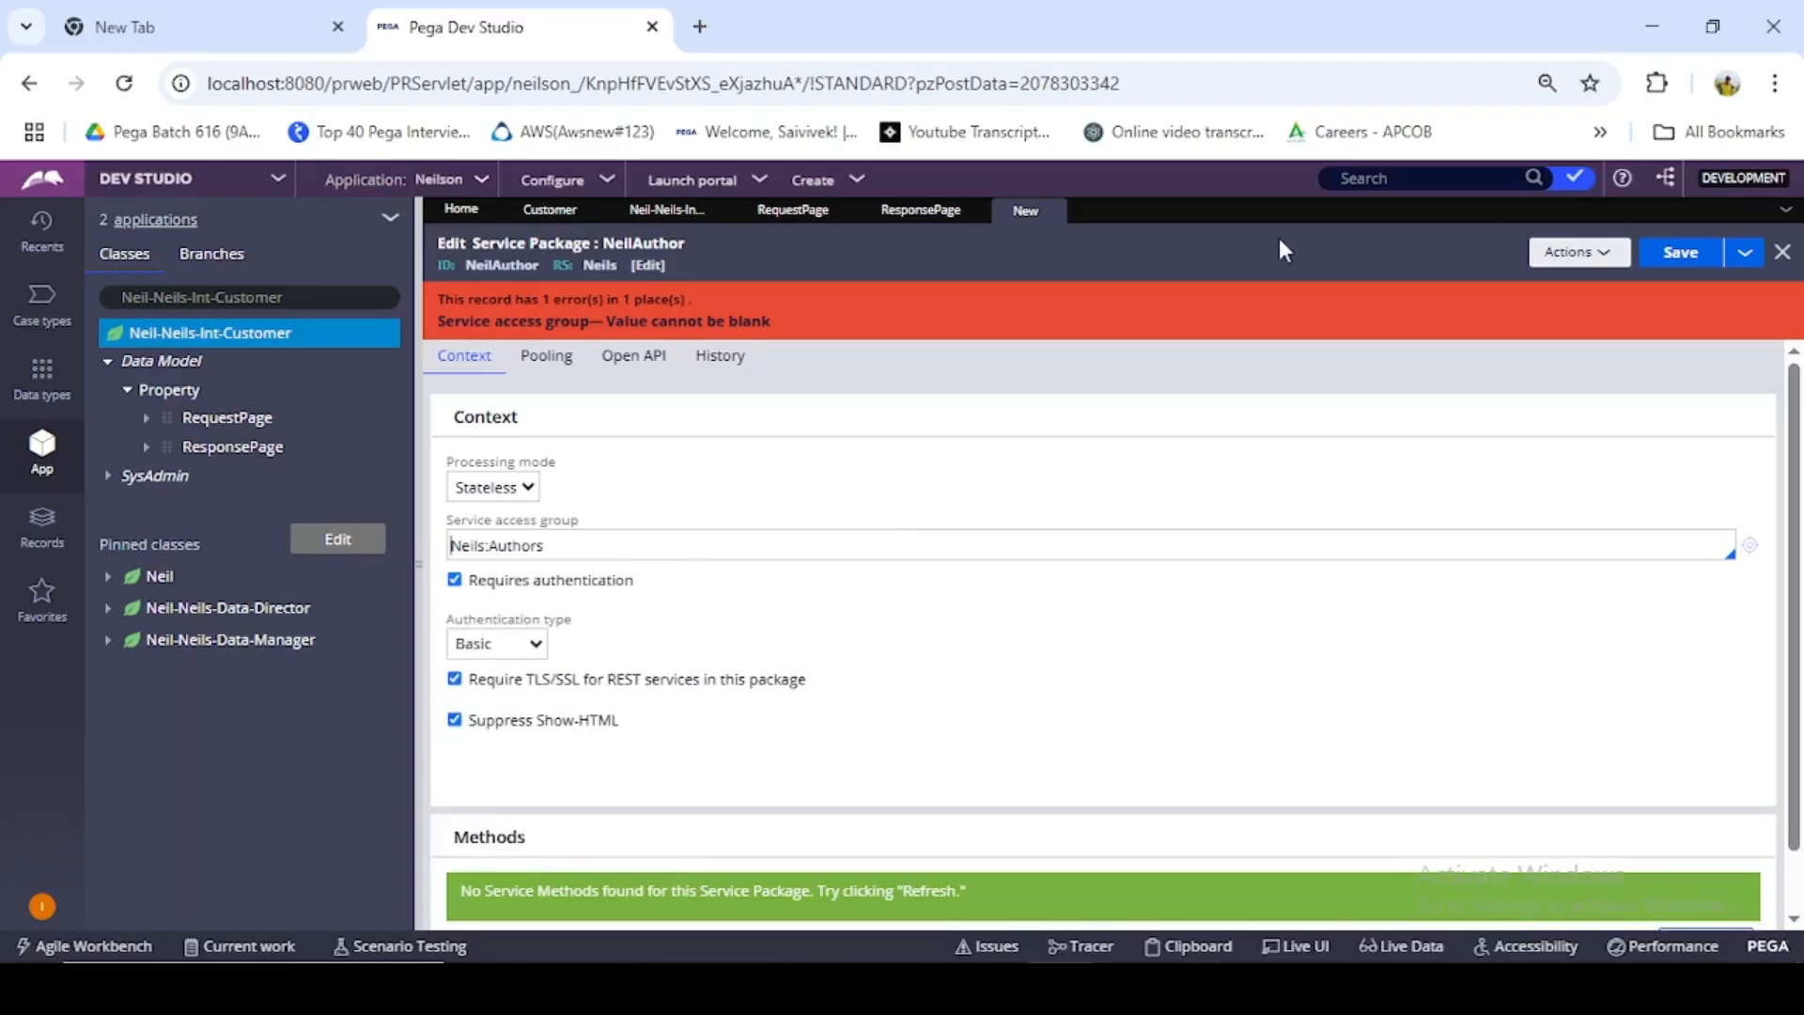
click(1680, 252)
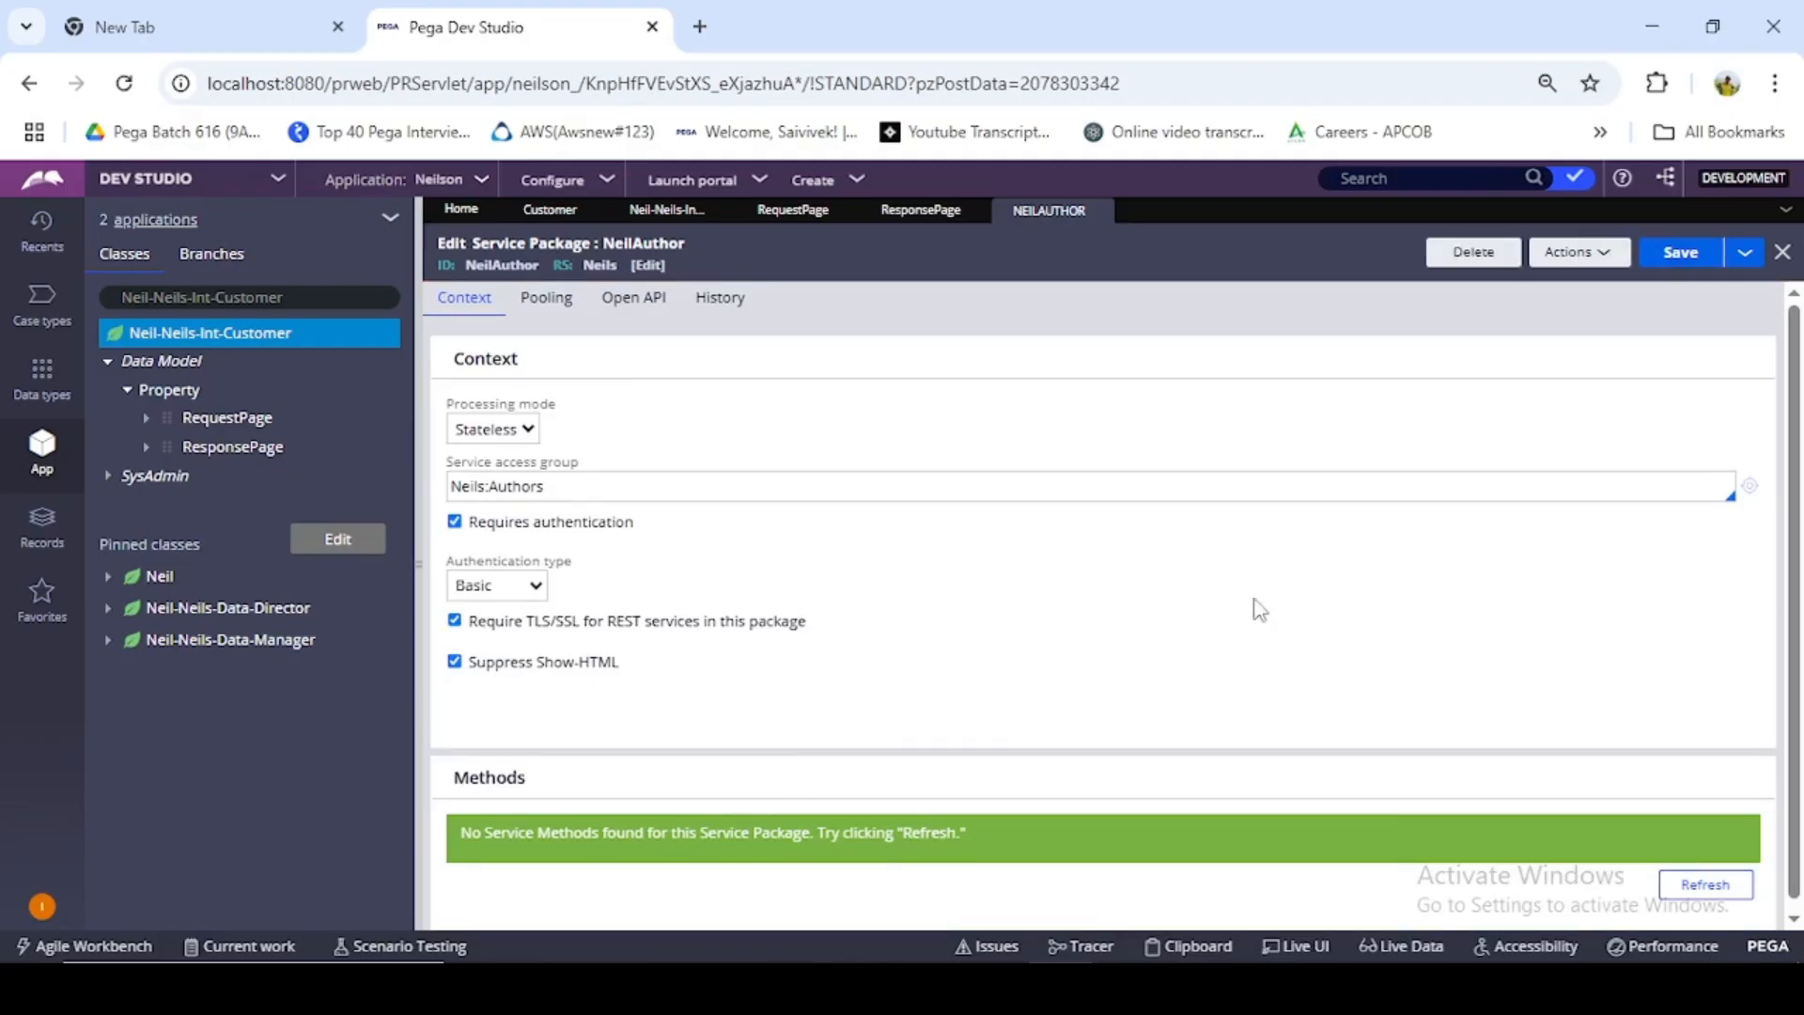
click(1570, 256)
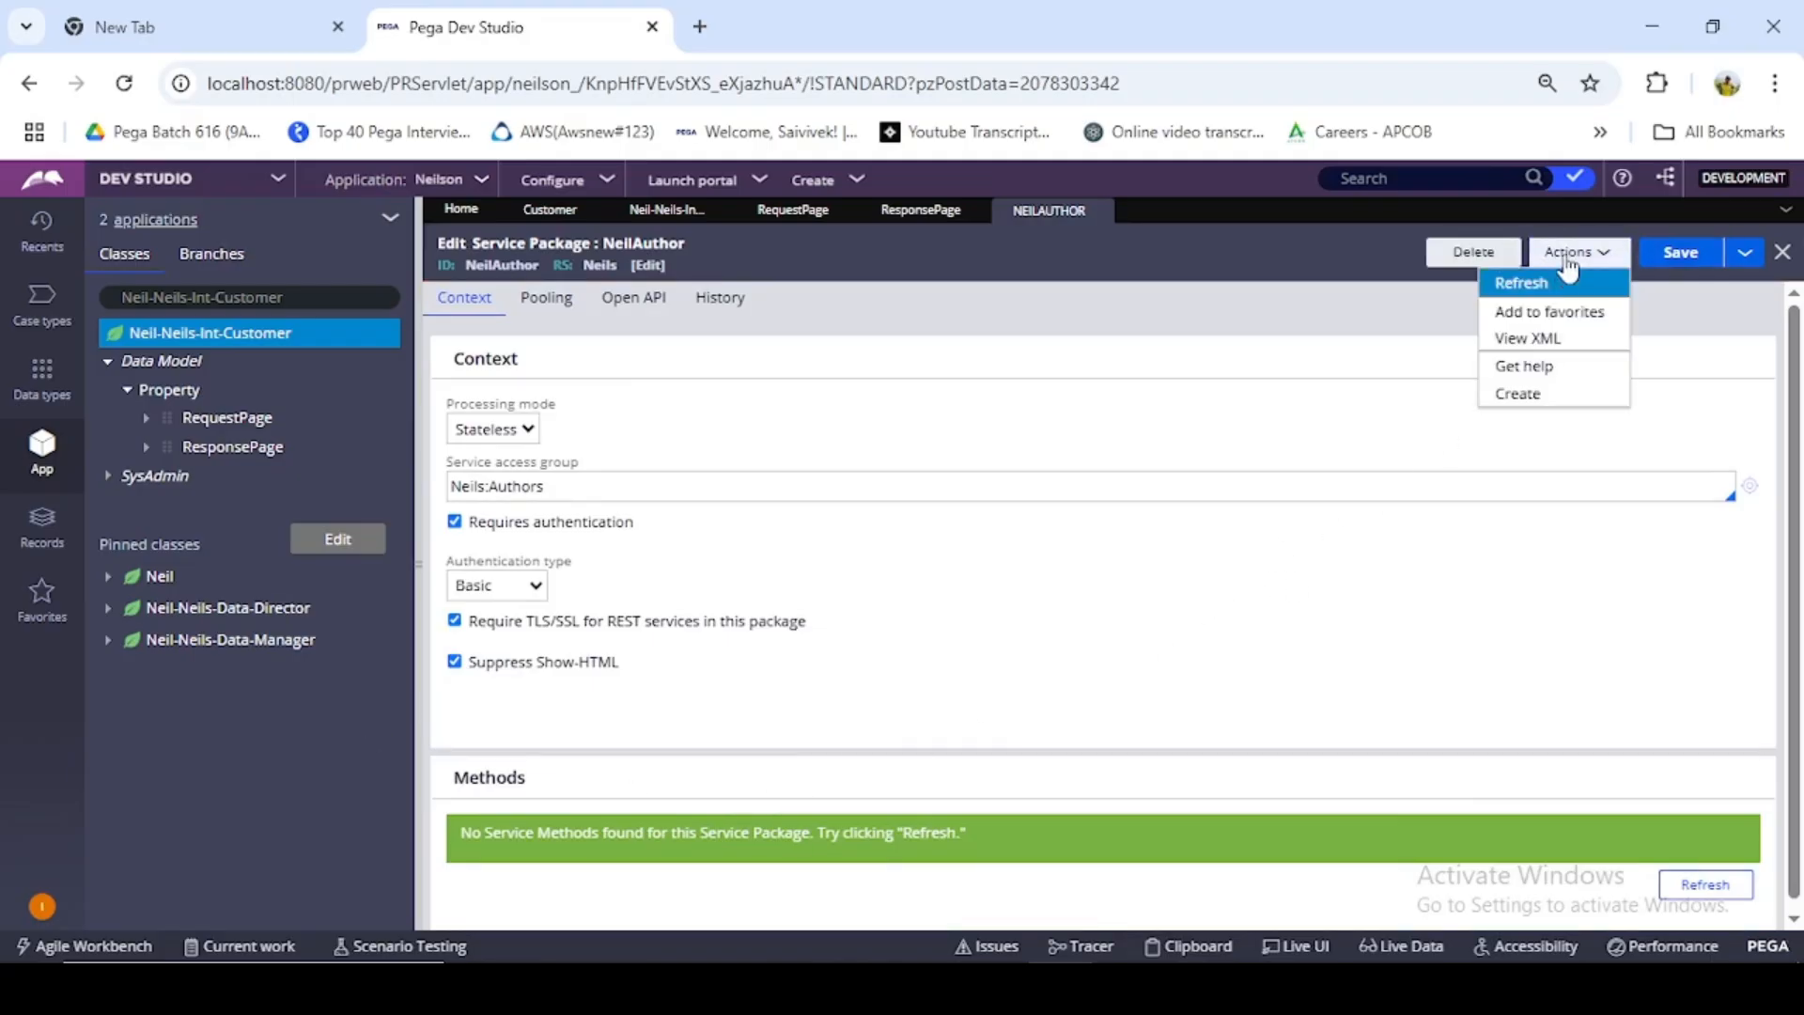
click(1555, 285)
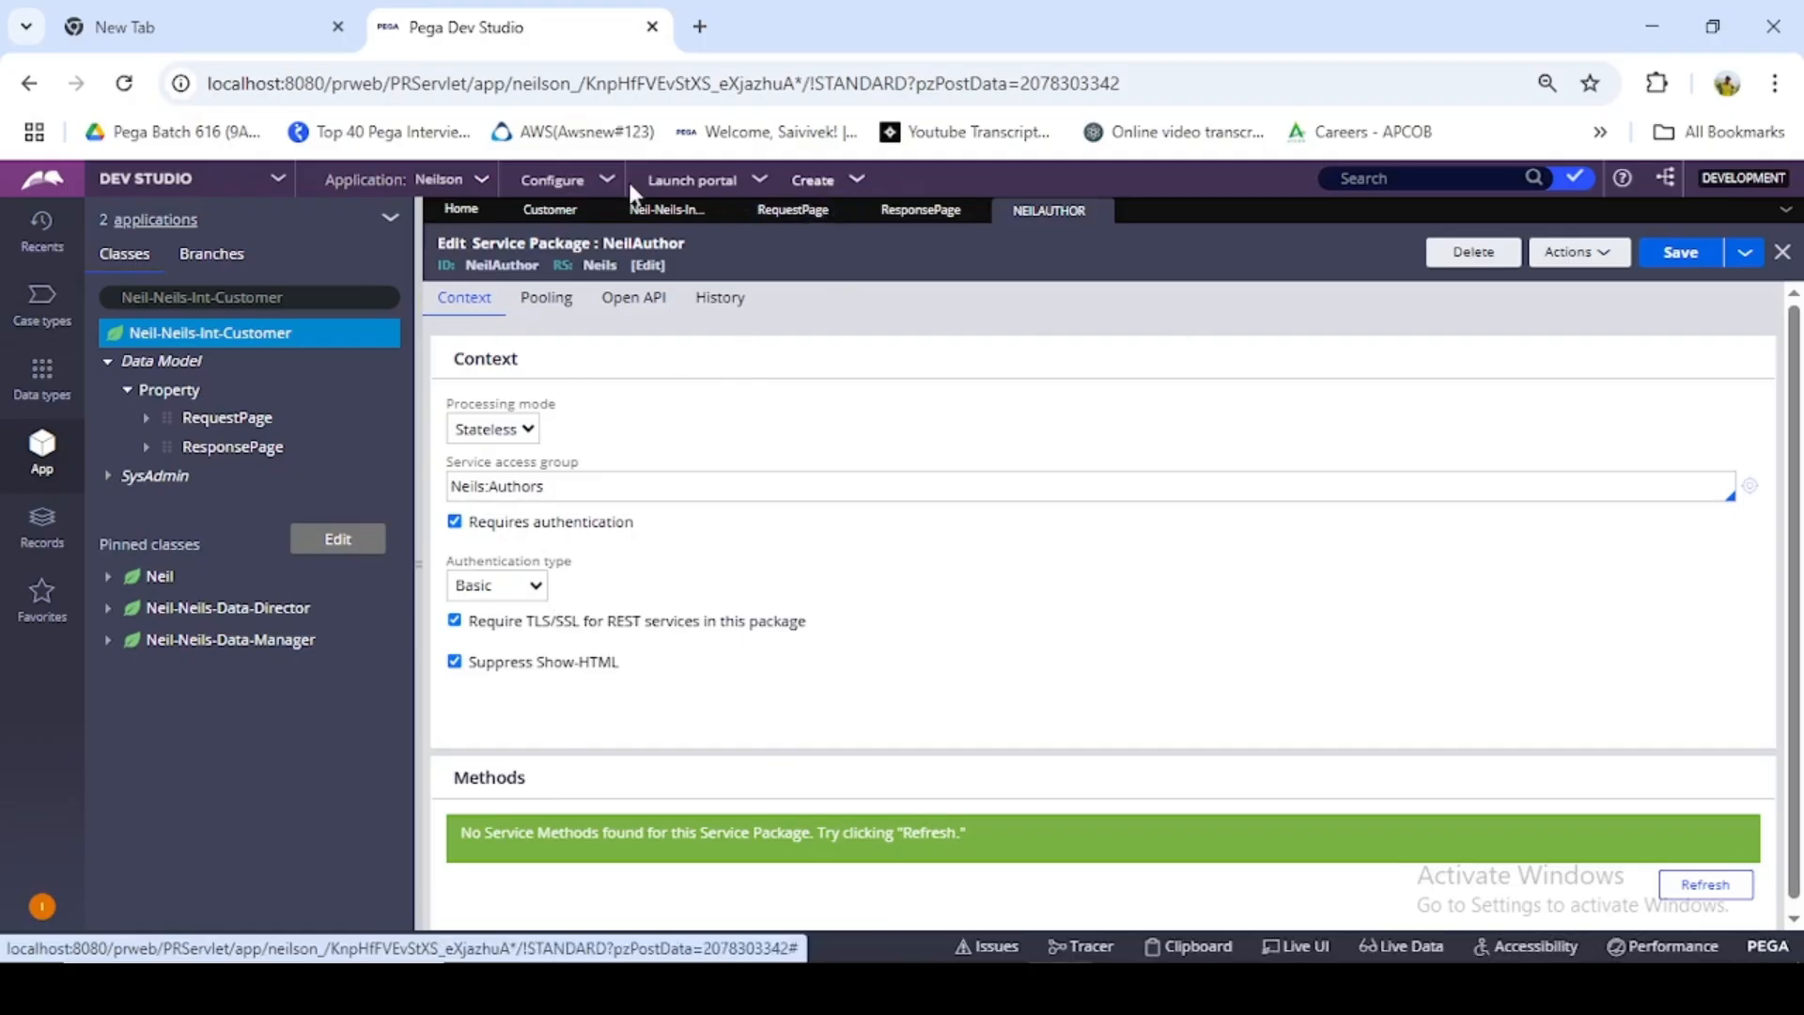
- Open the Service Wizard from the integration services configuration
click(571, 187)
click(571, 187)
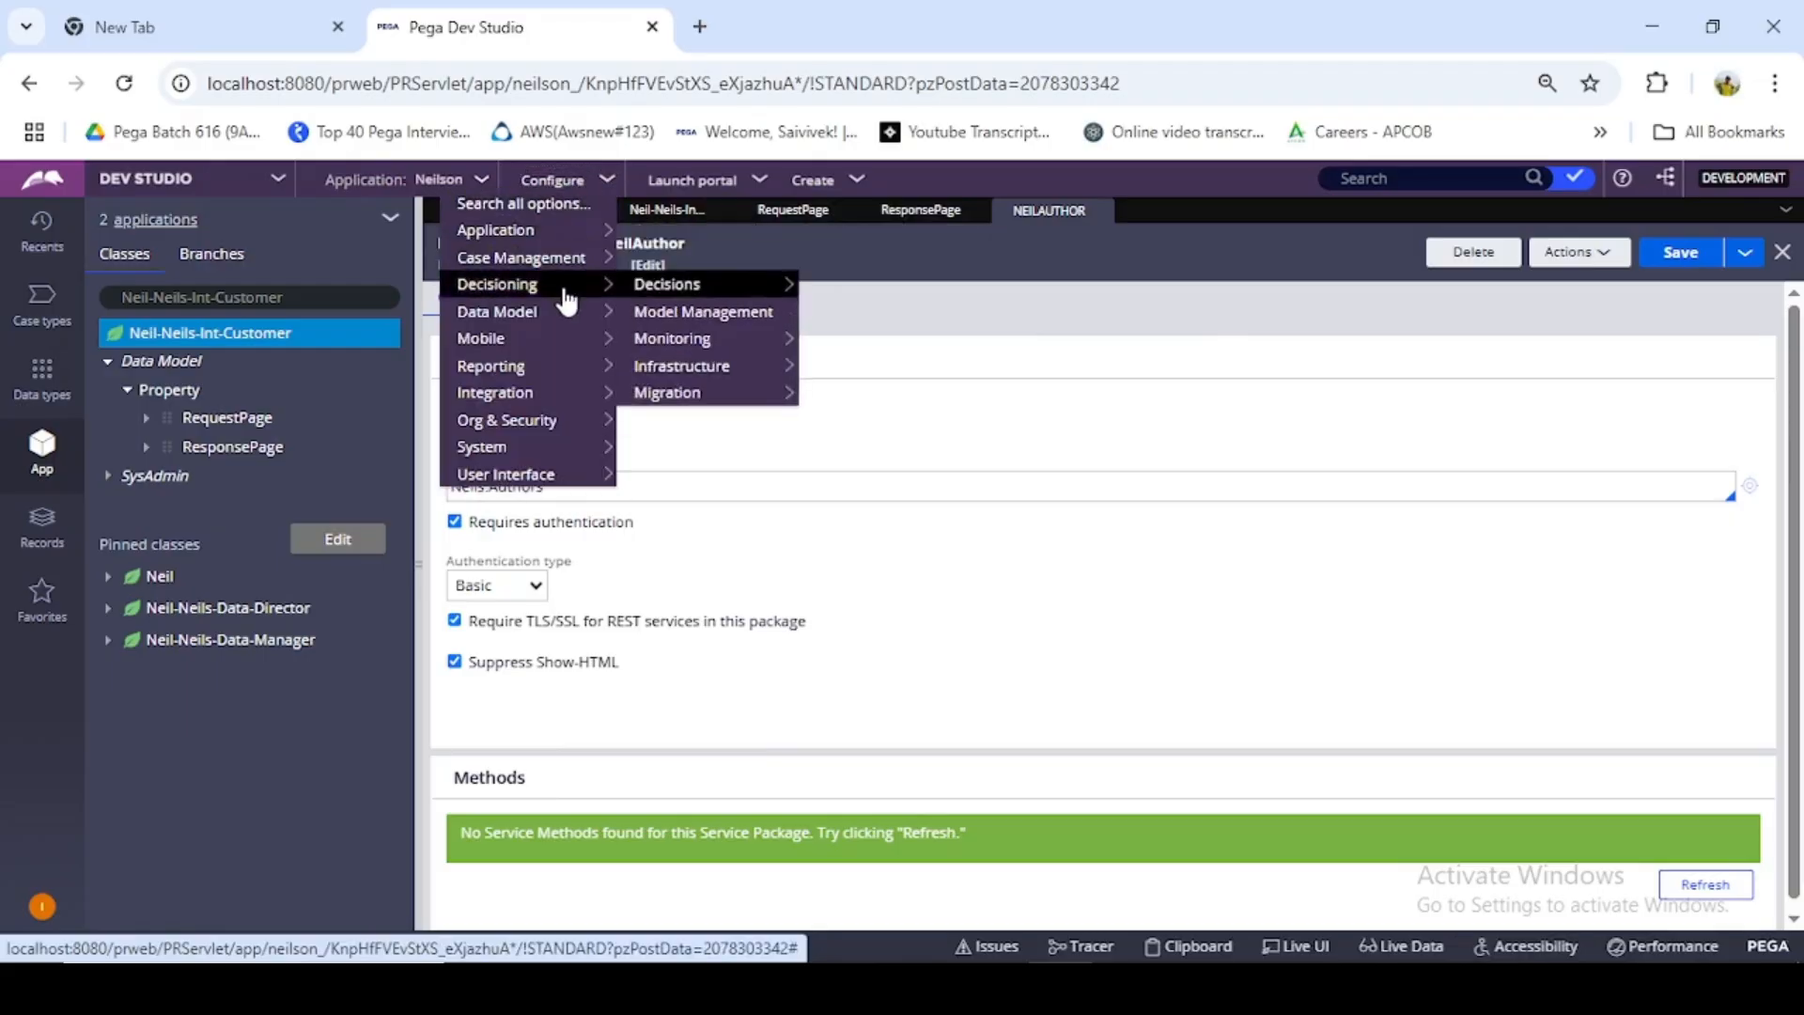
mouse_move(551, 365)
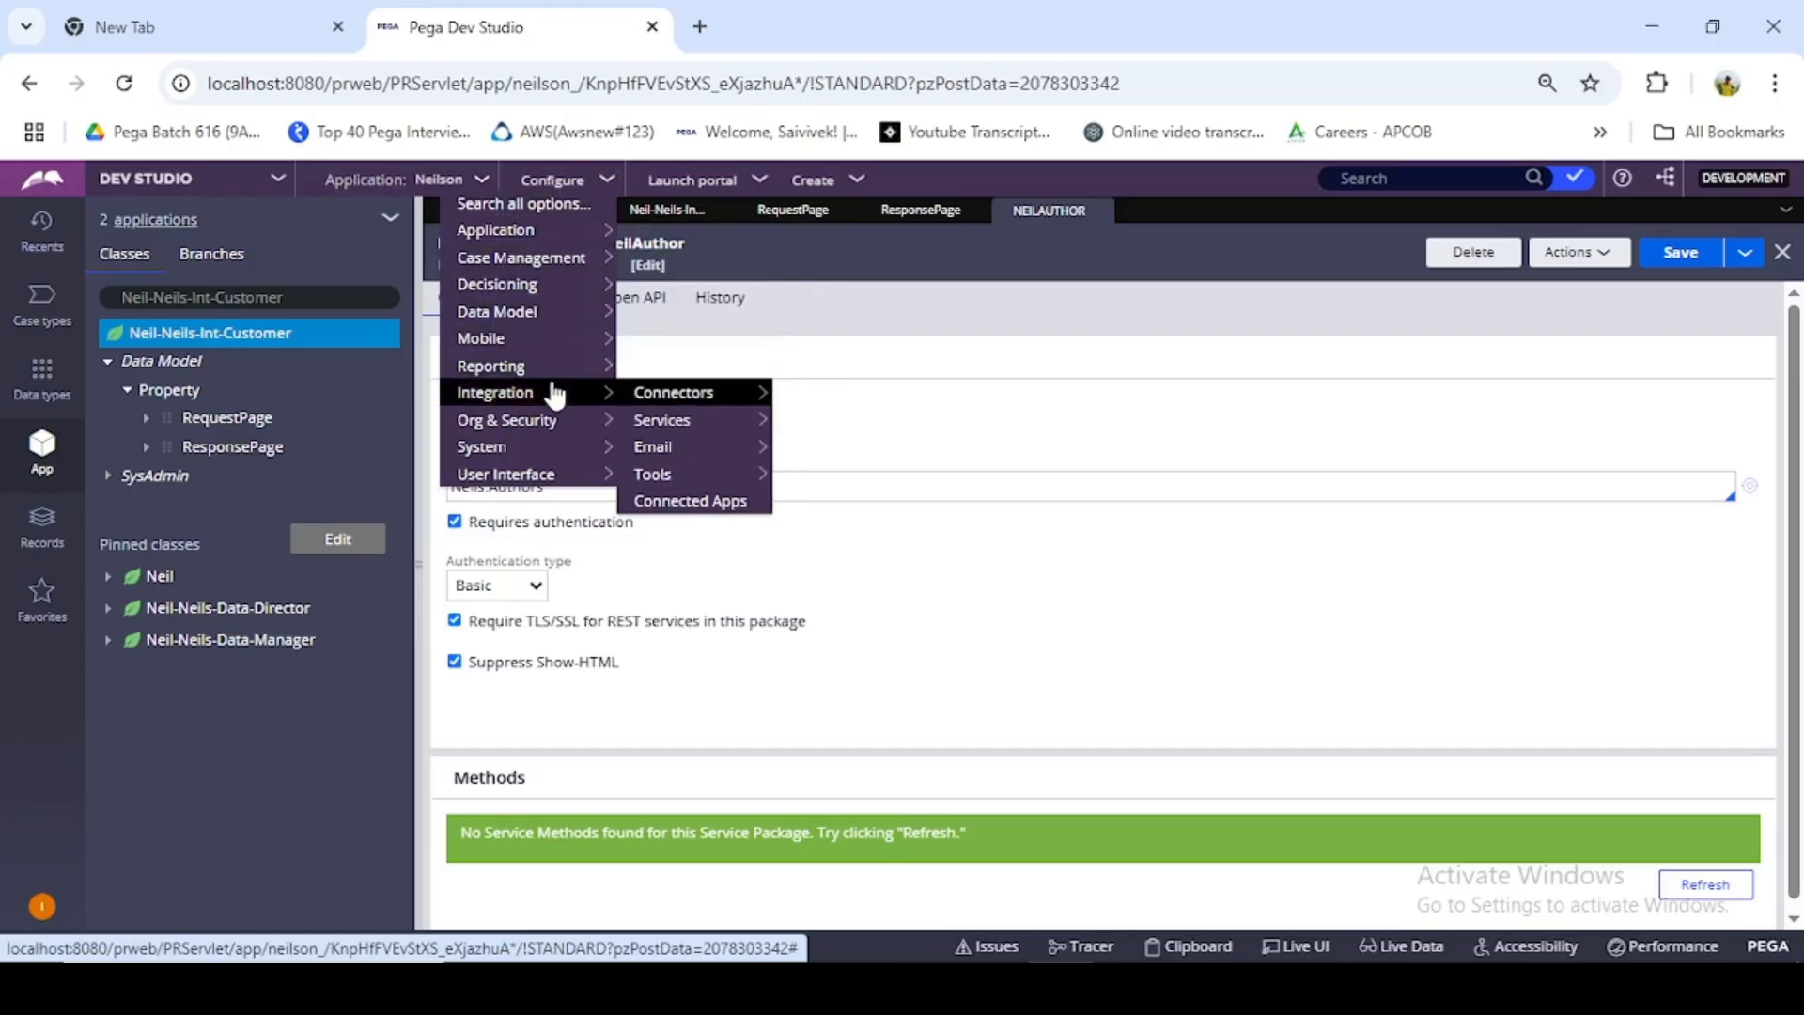
mouse_move(688, 417)
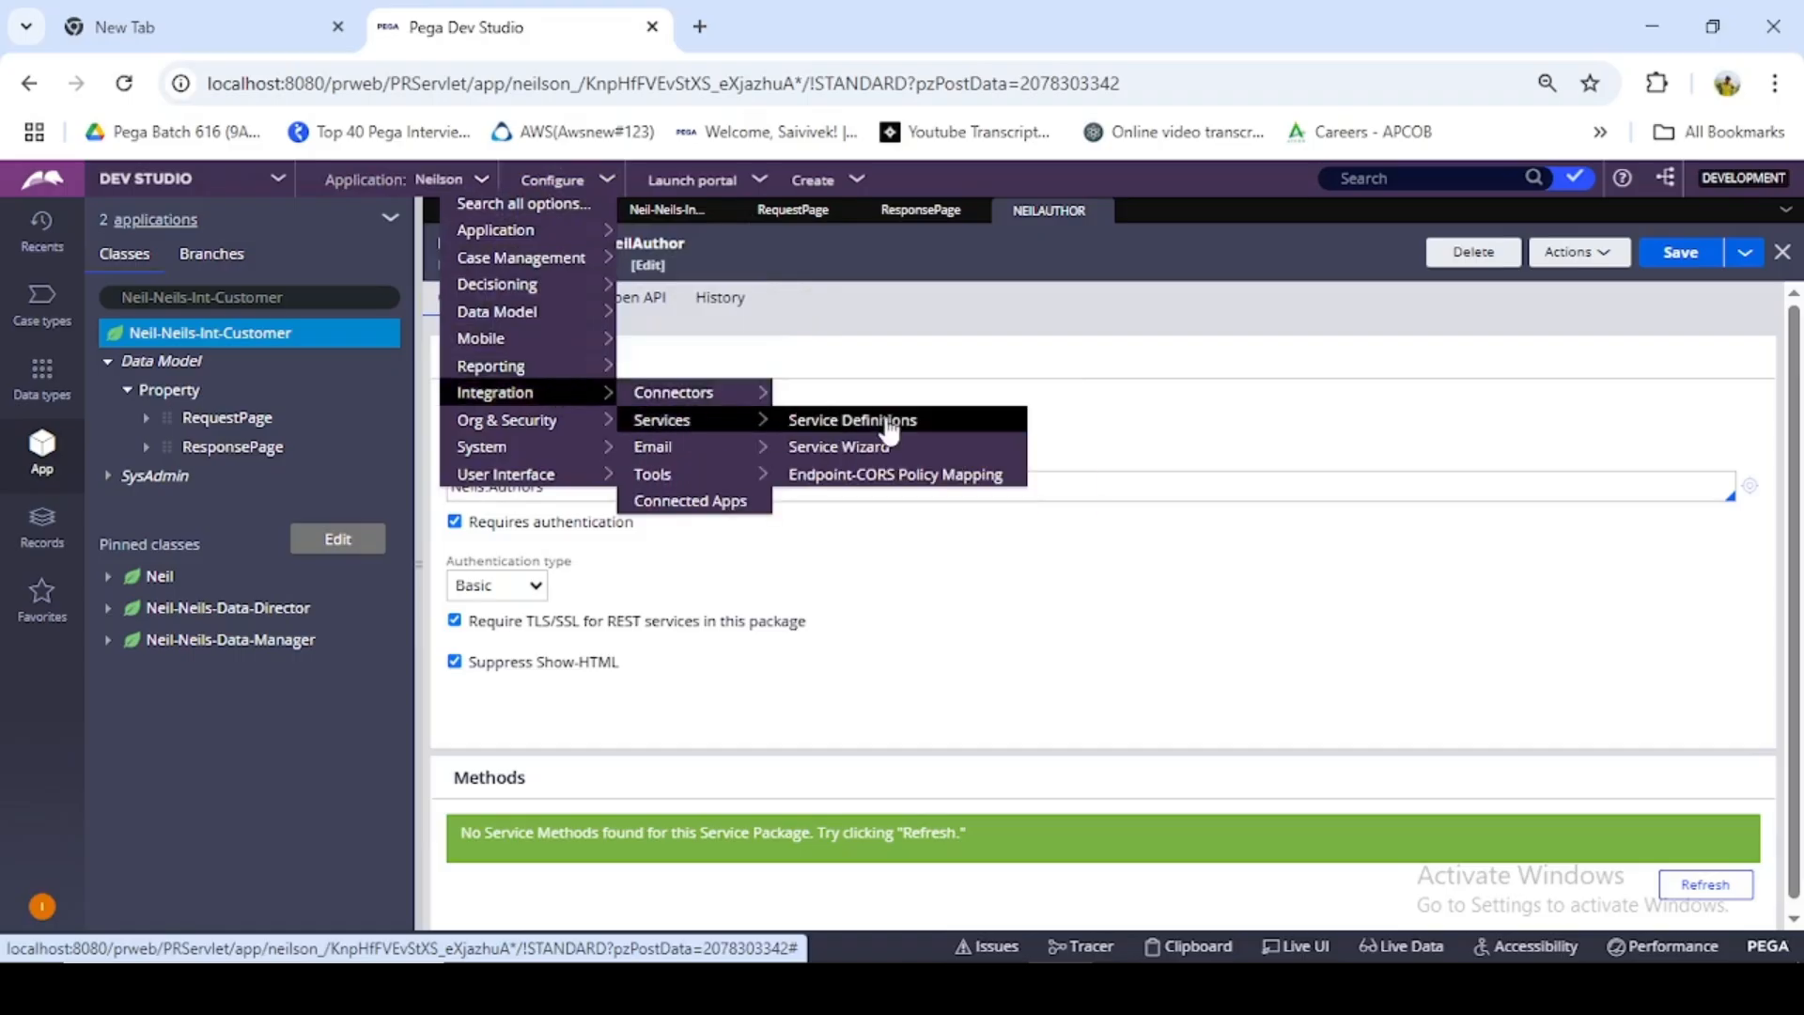
click(876, 449)
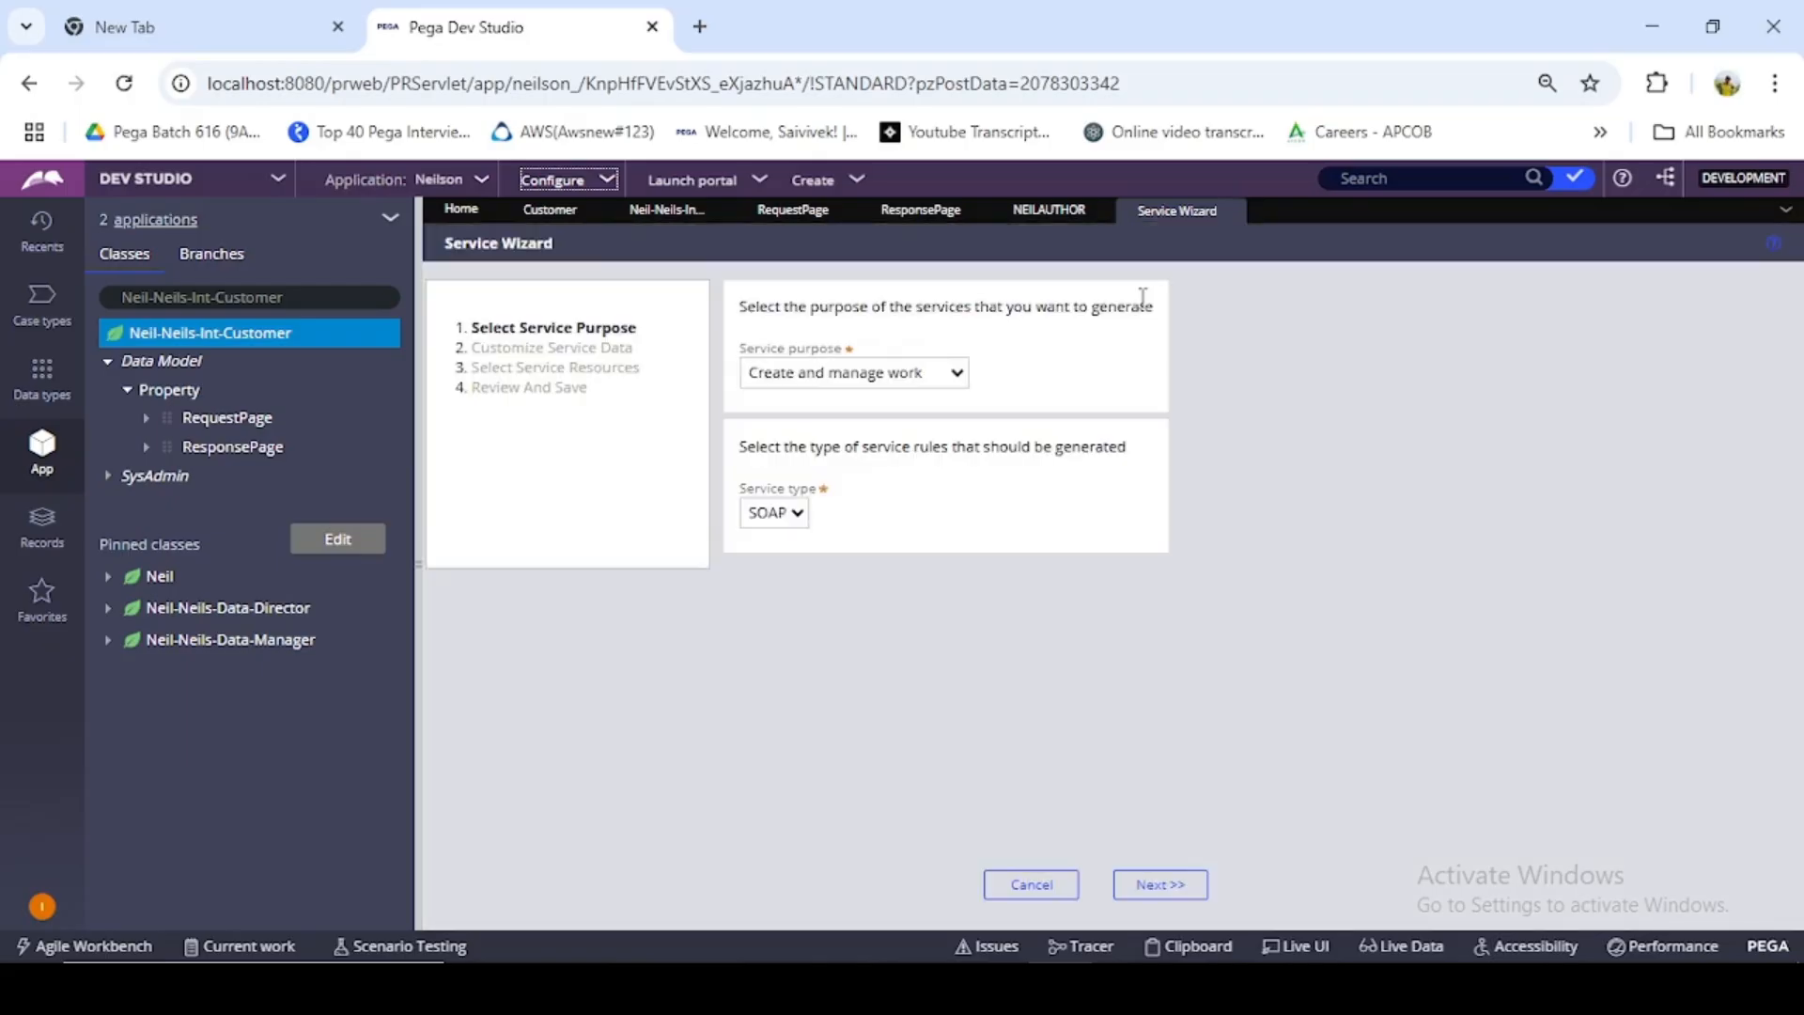
- Set the service purpose to Process input or output data with SOAP as the service type, and continue to the service details
click(853, 376)
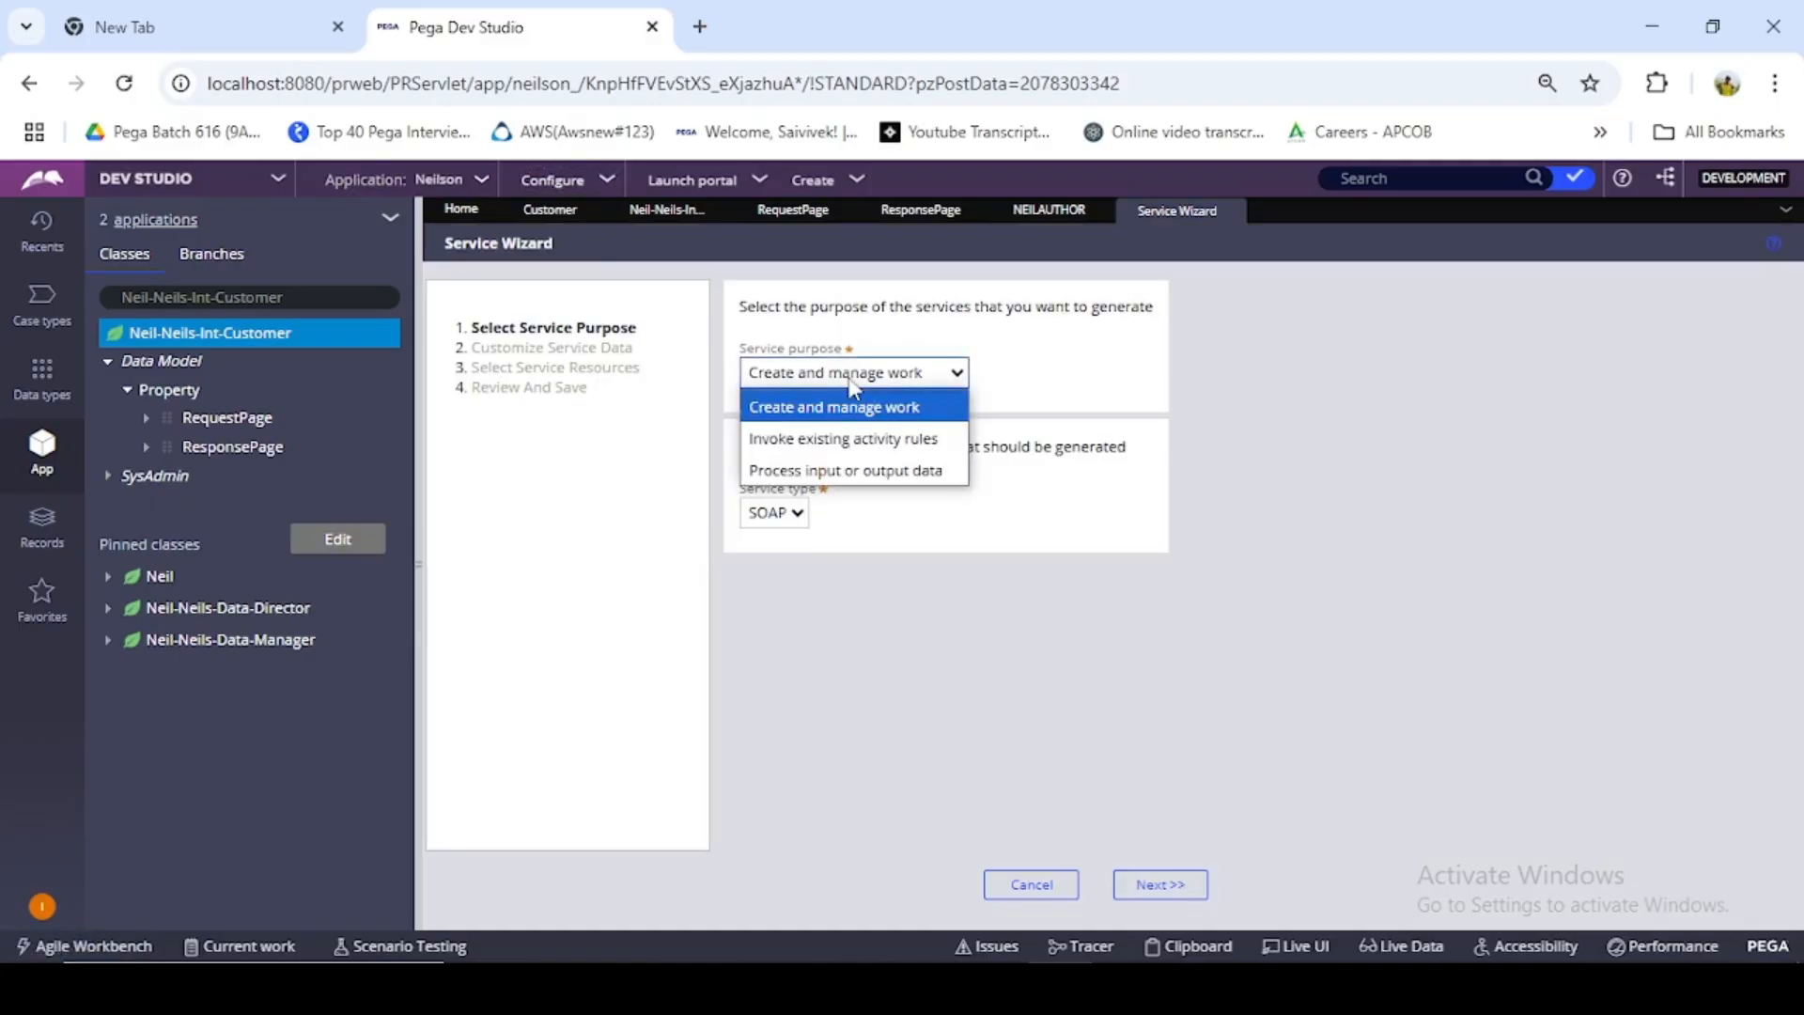
click(865, 471)
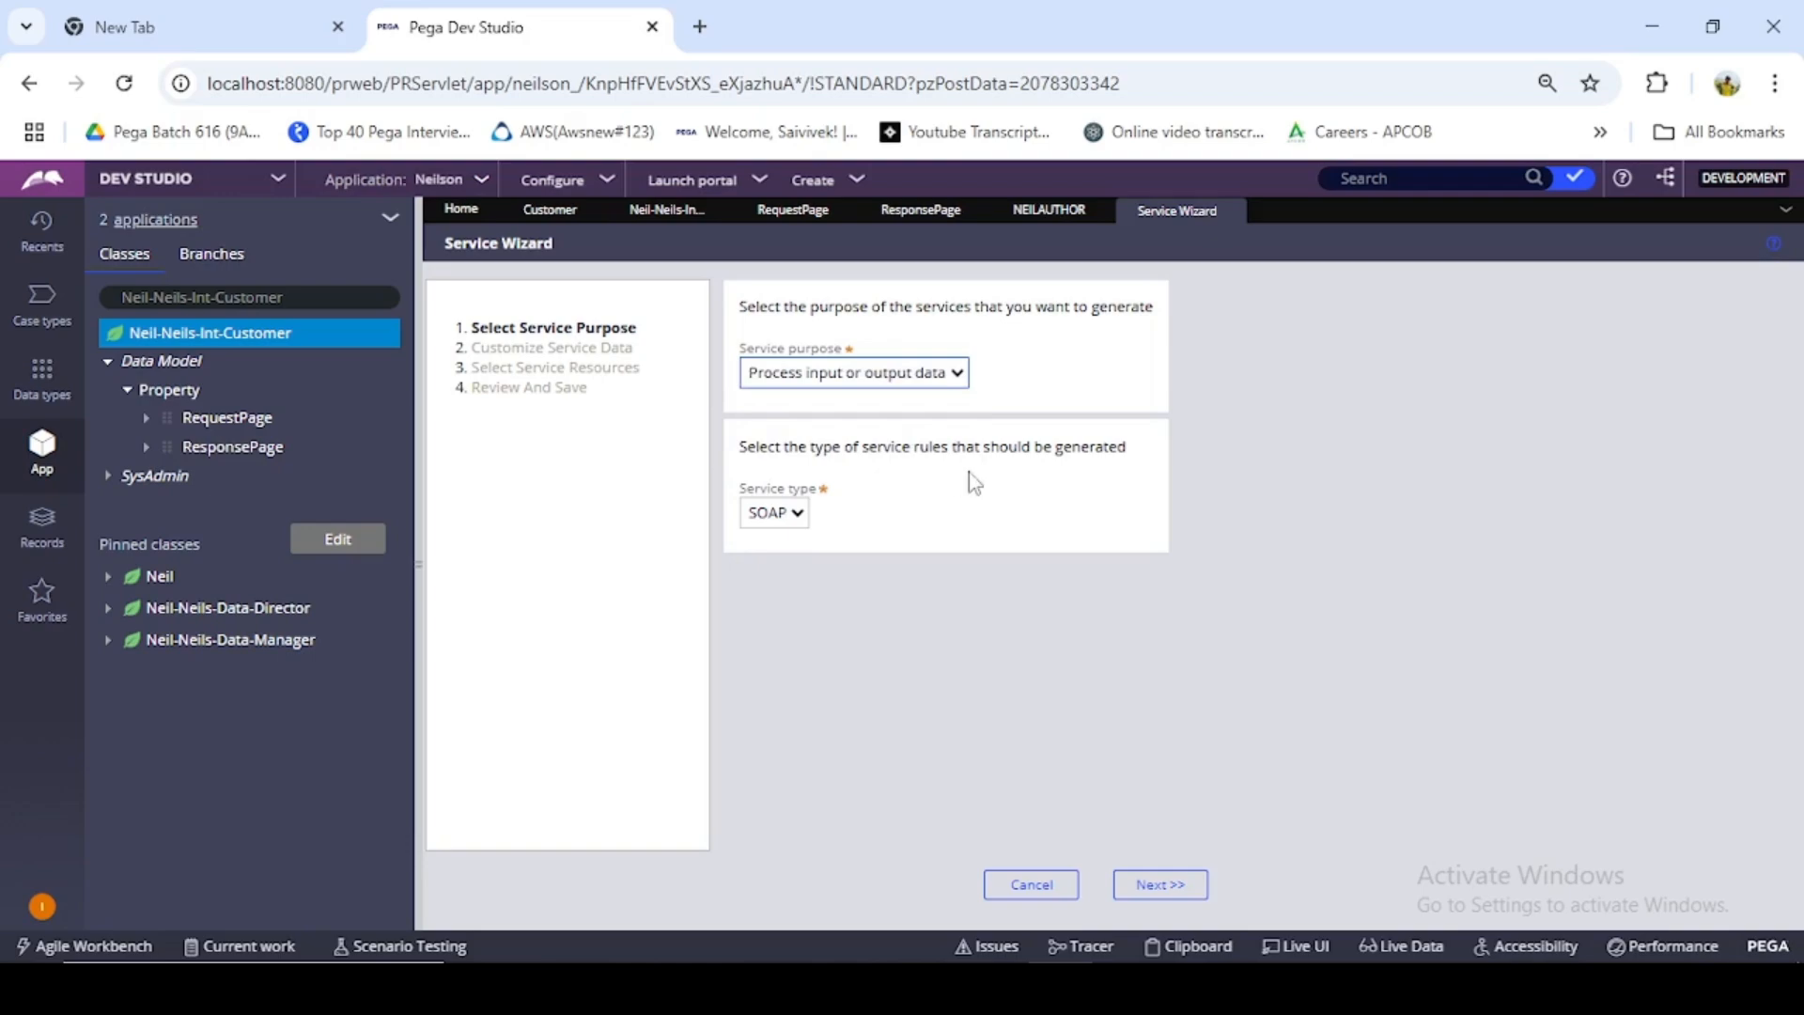
click(773, 514)
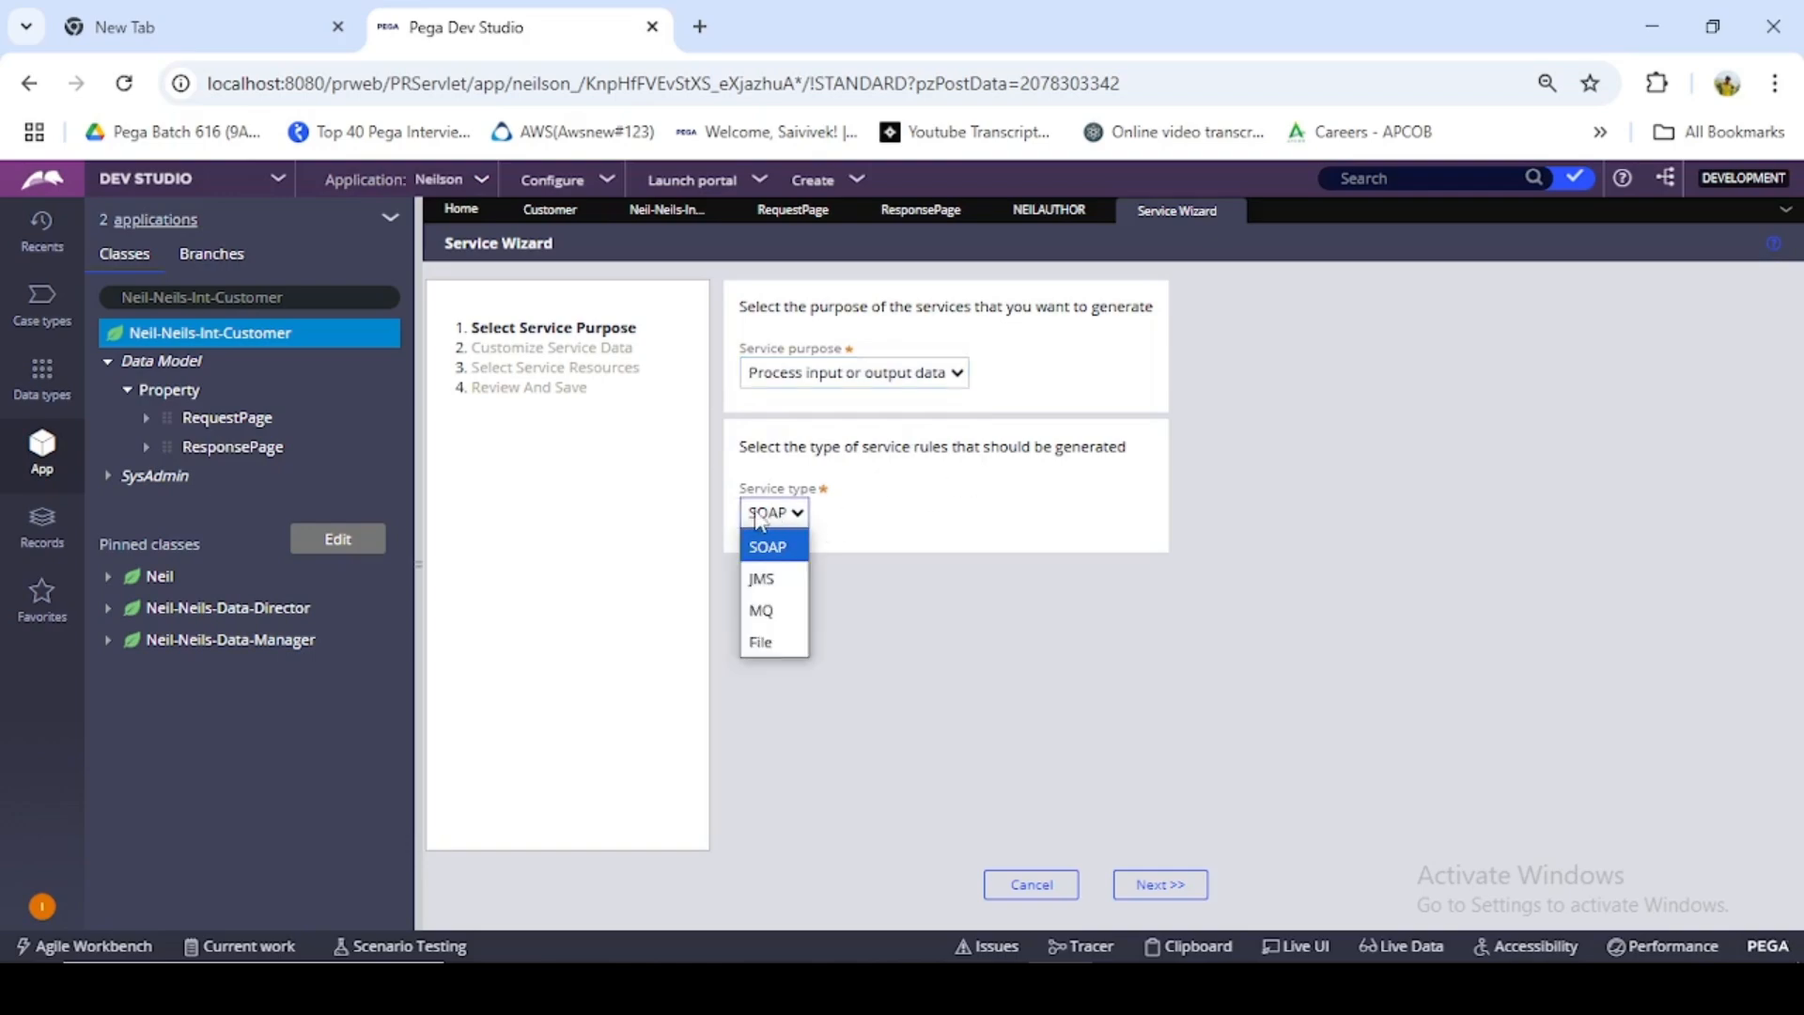
click(794, 522)
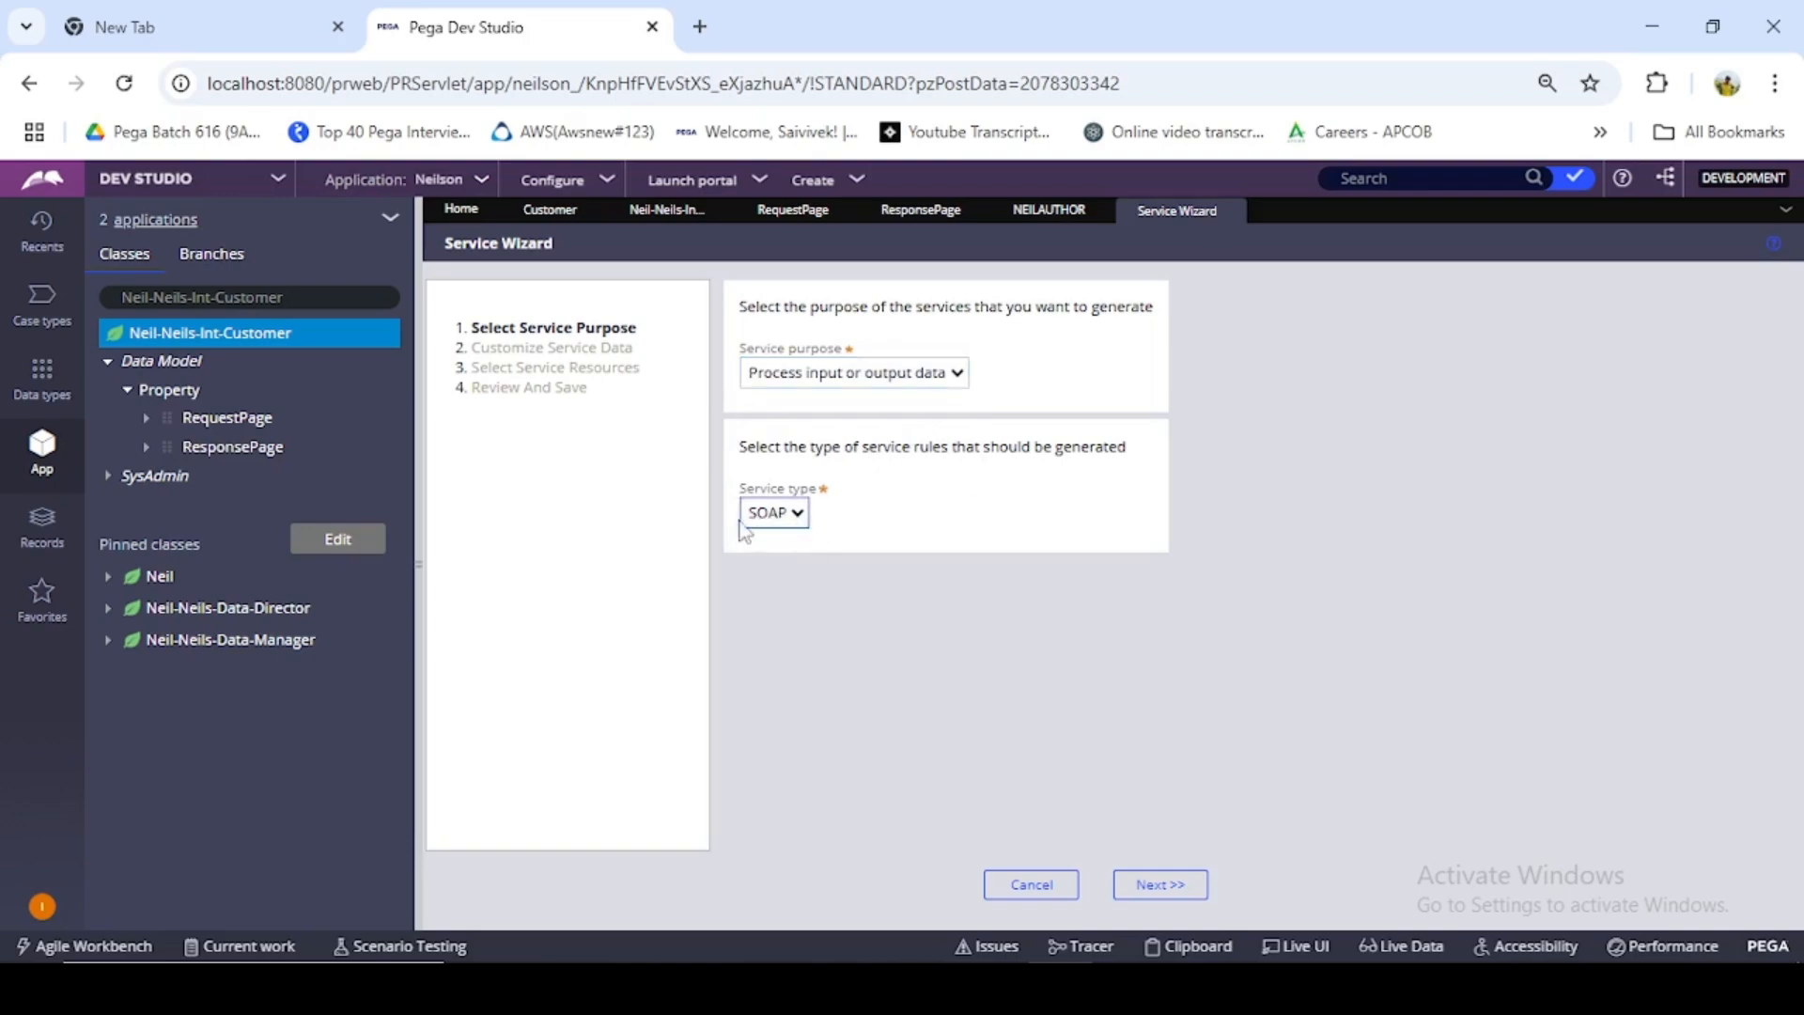
click(1201, 887)
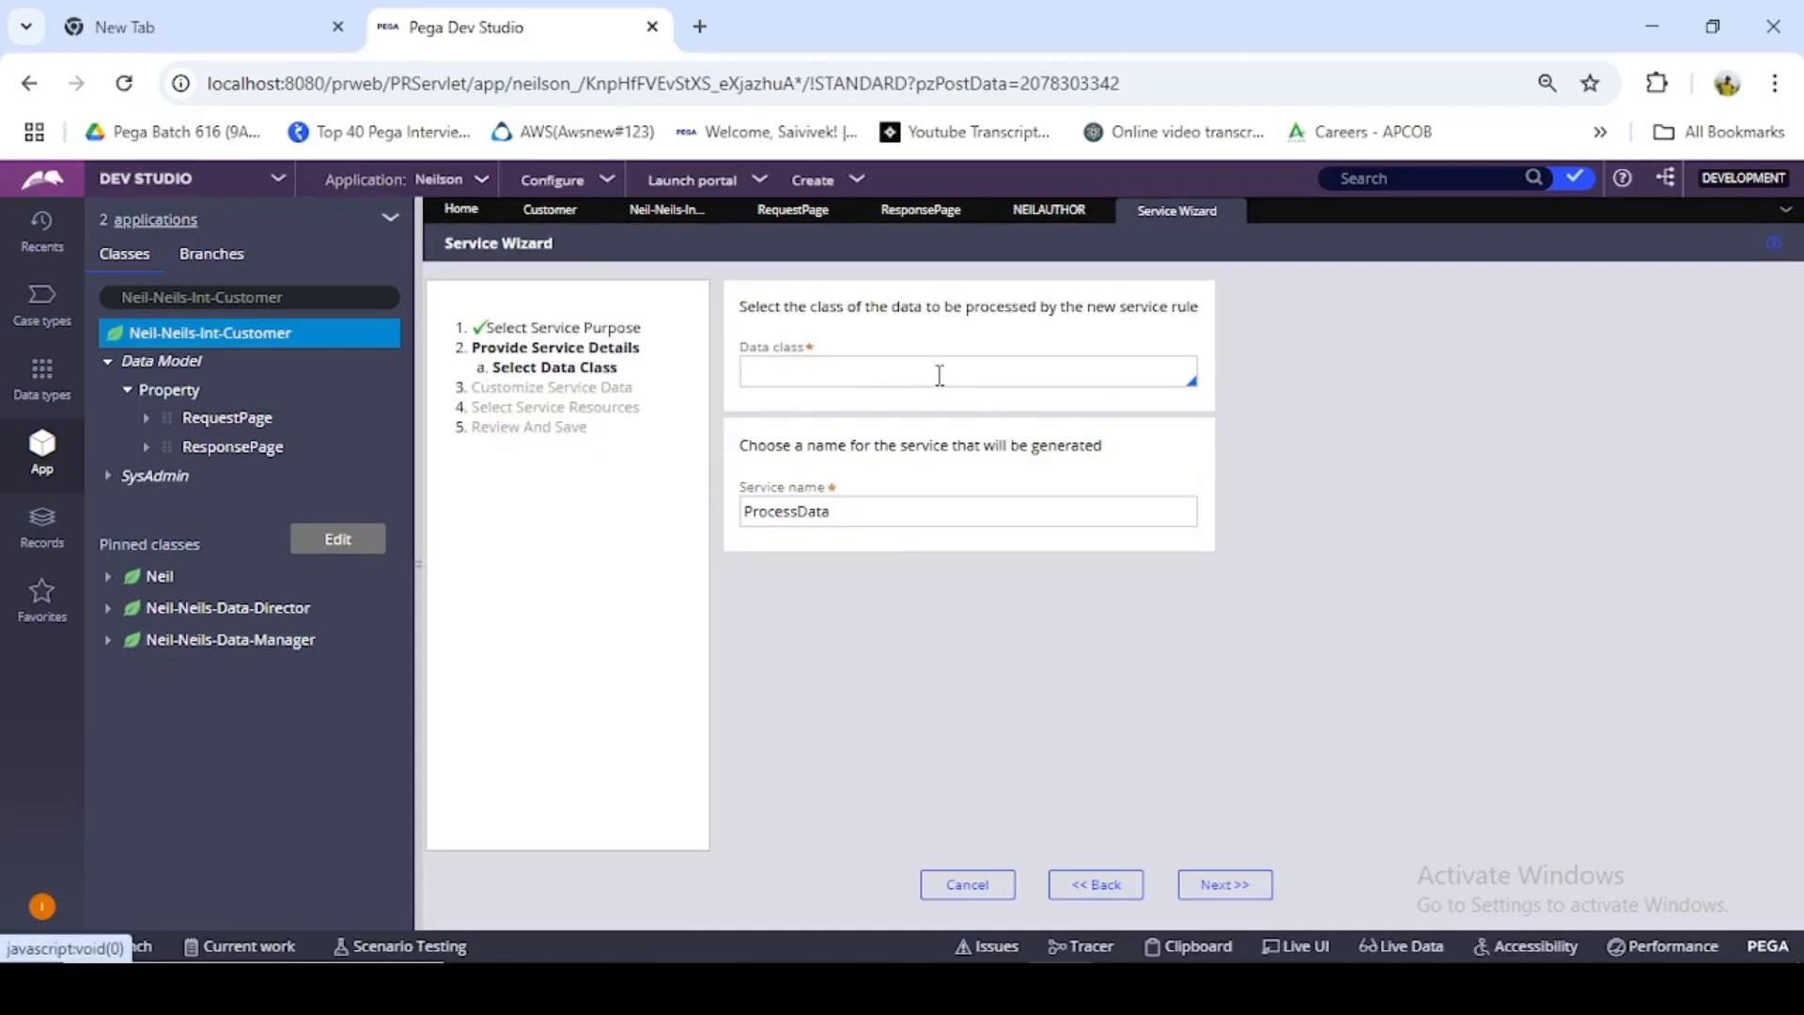
- Enter Neil-Neils-Int-Customer as the data class and CustomerProcess as the service name, and continue to the service data customization
triple_click(241, 299)
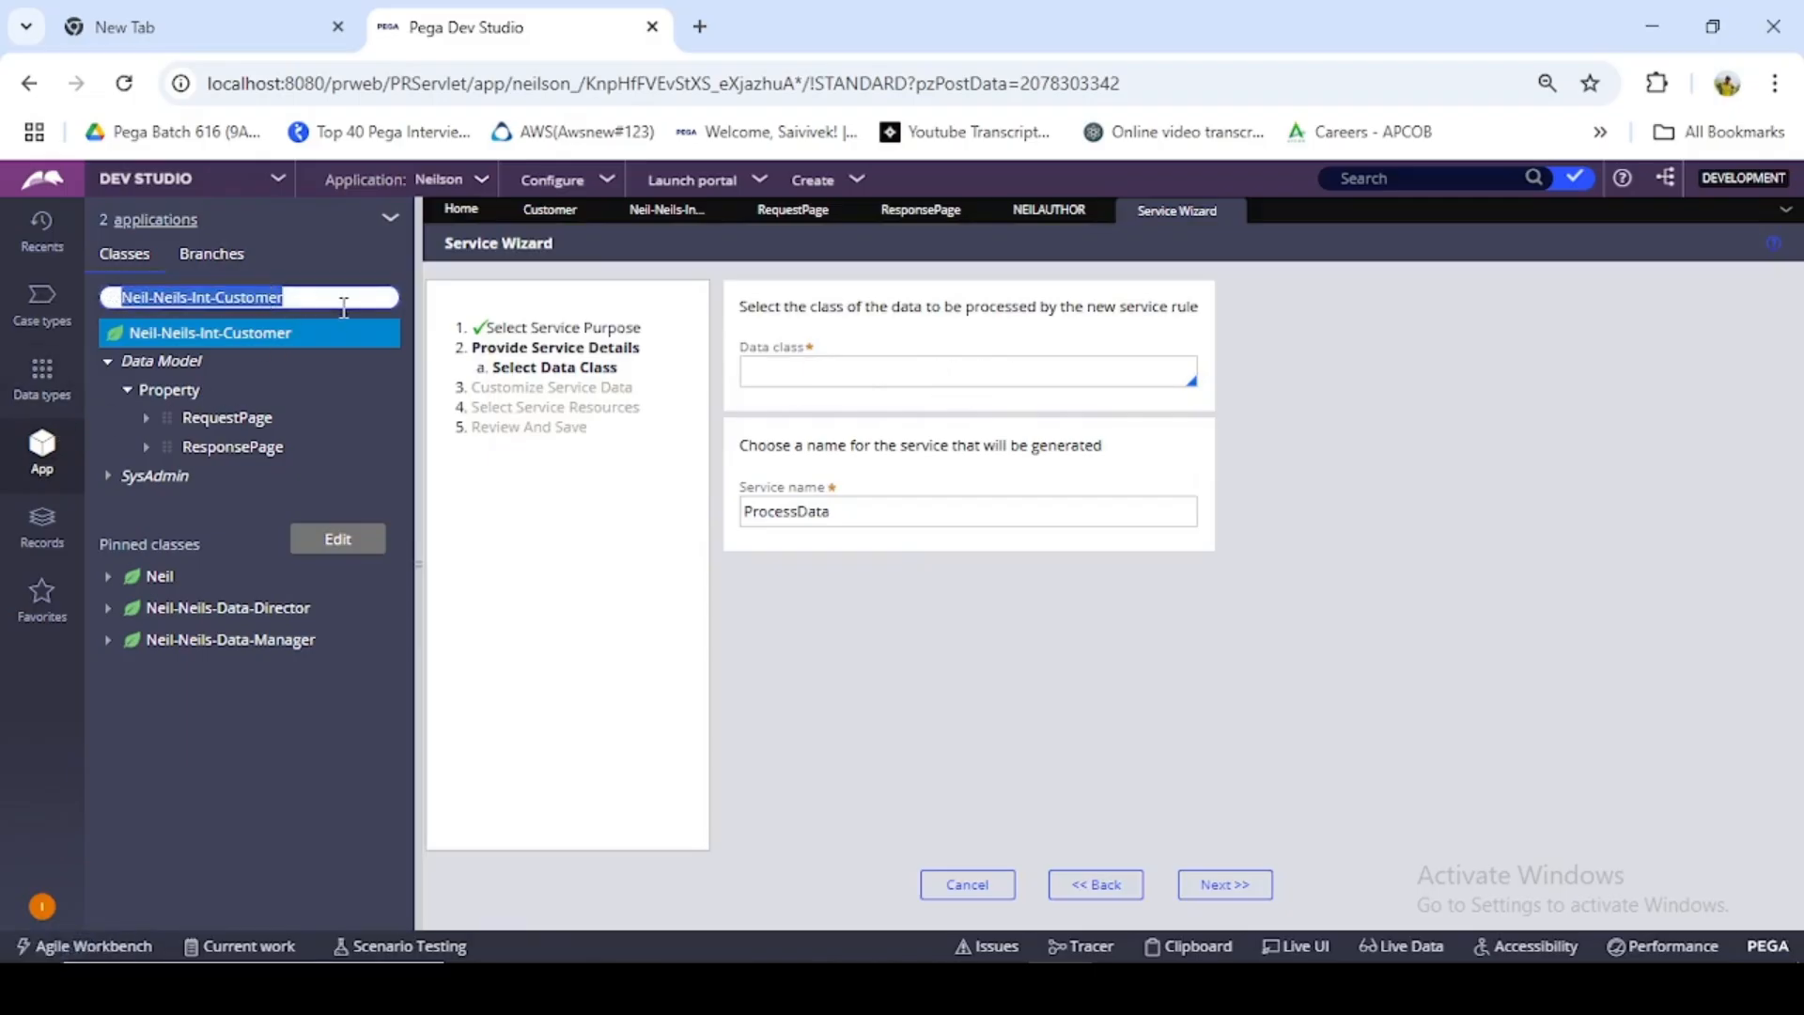
key(ctrl+c)
click(789, 376)
key(ctrl+v)
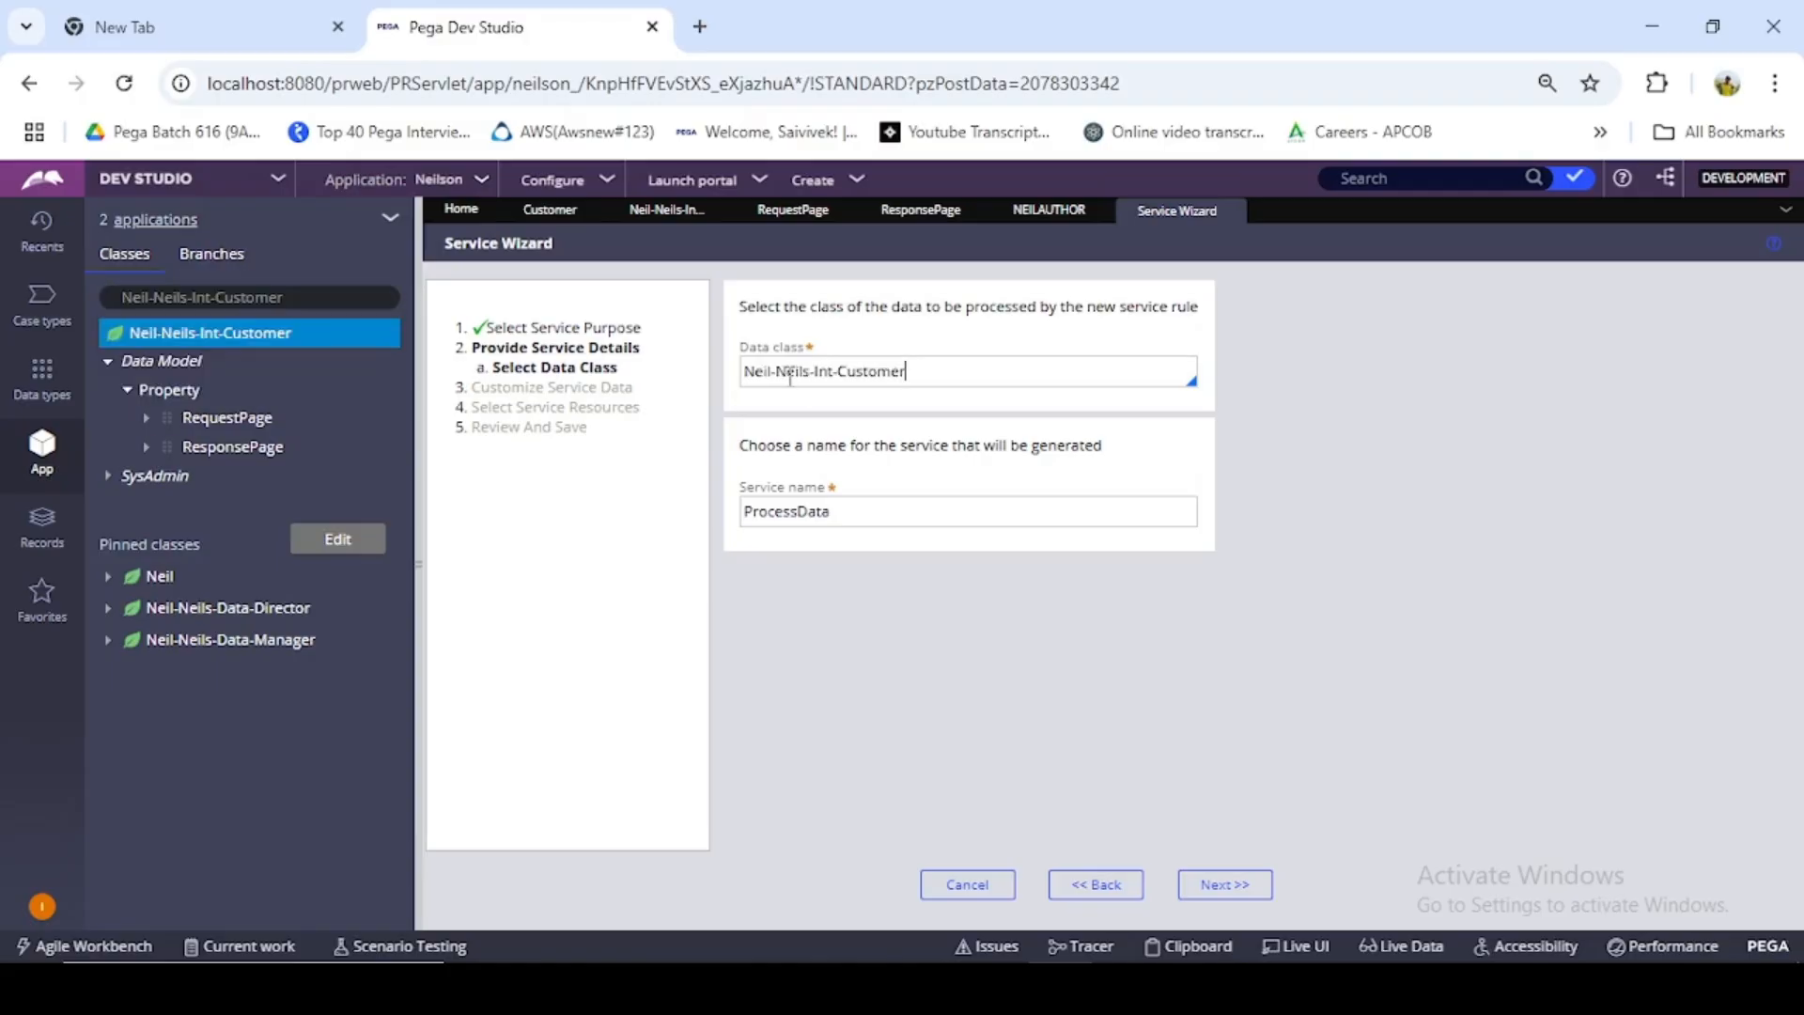
click(951, 507)
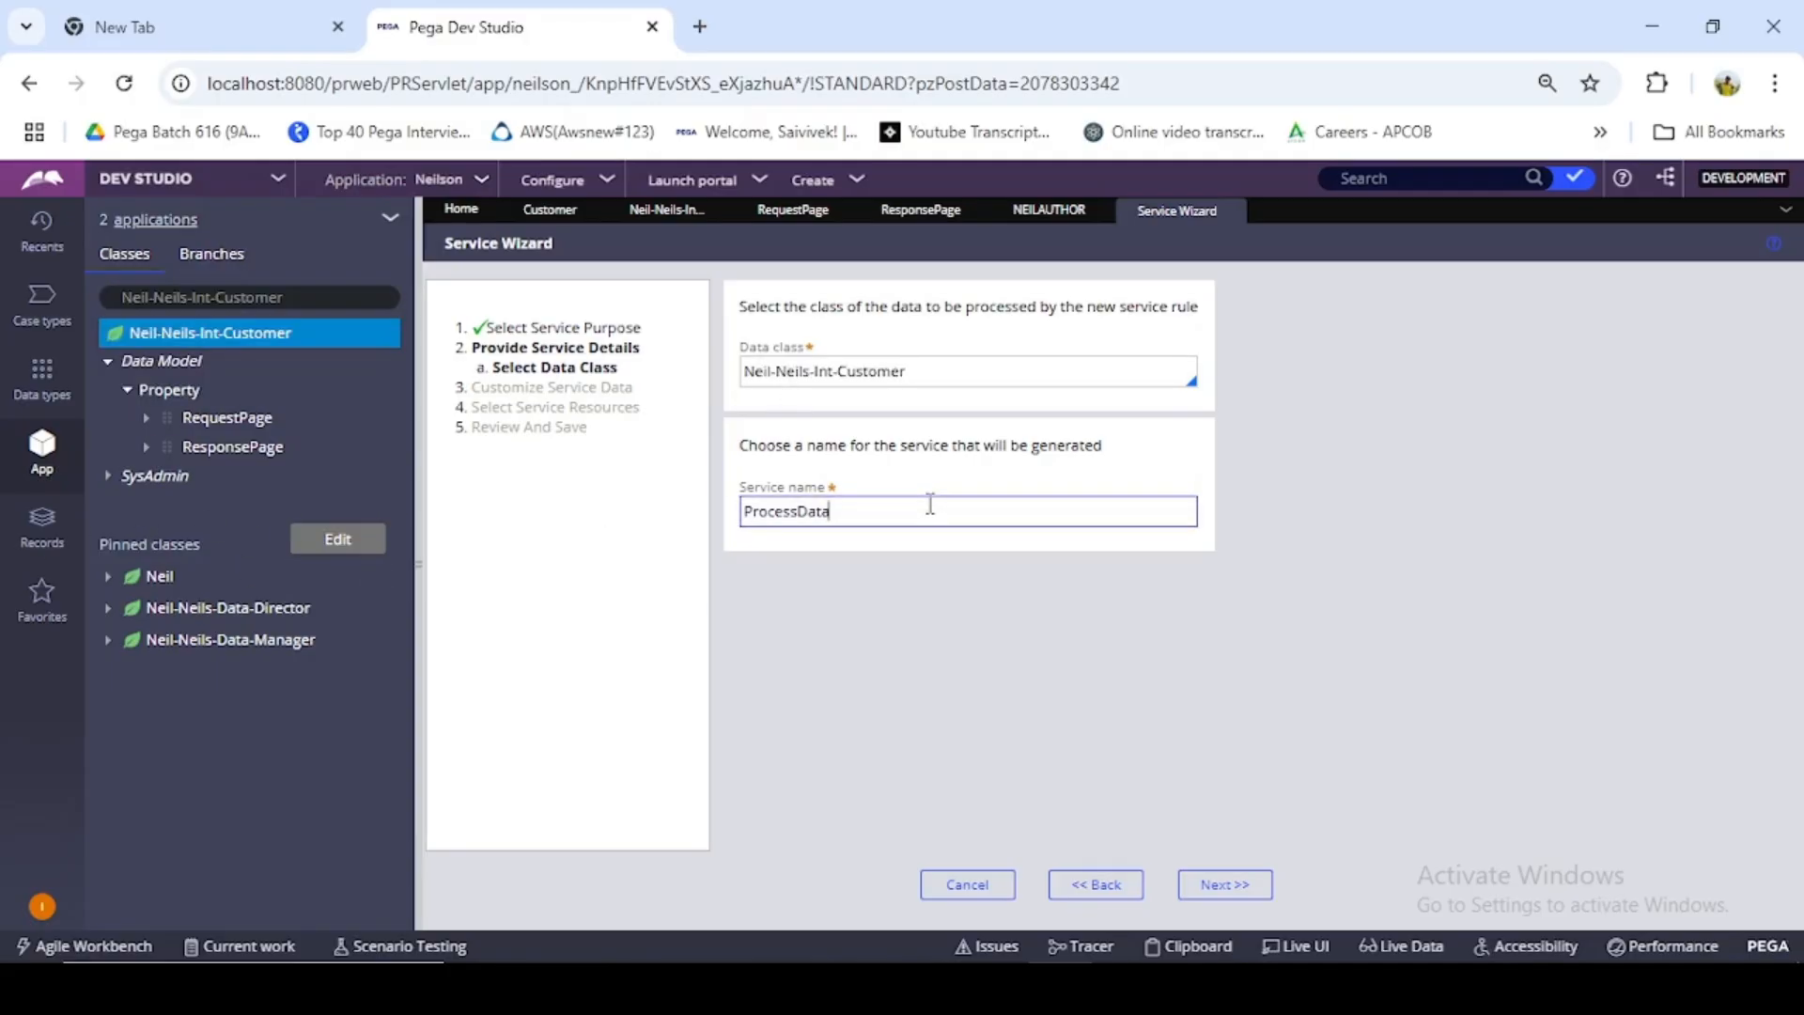
key(BackSpace)
key(BackSpace)
key(BackSpace)
key(BackSpace)
key(BackSpace)
key(BackSpace)
key(BackSpace)
click(1225, 884)
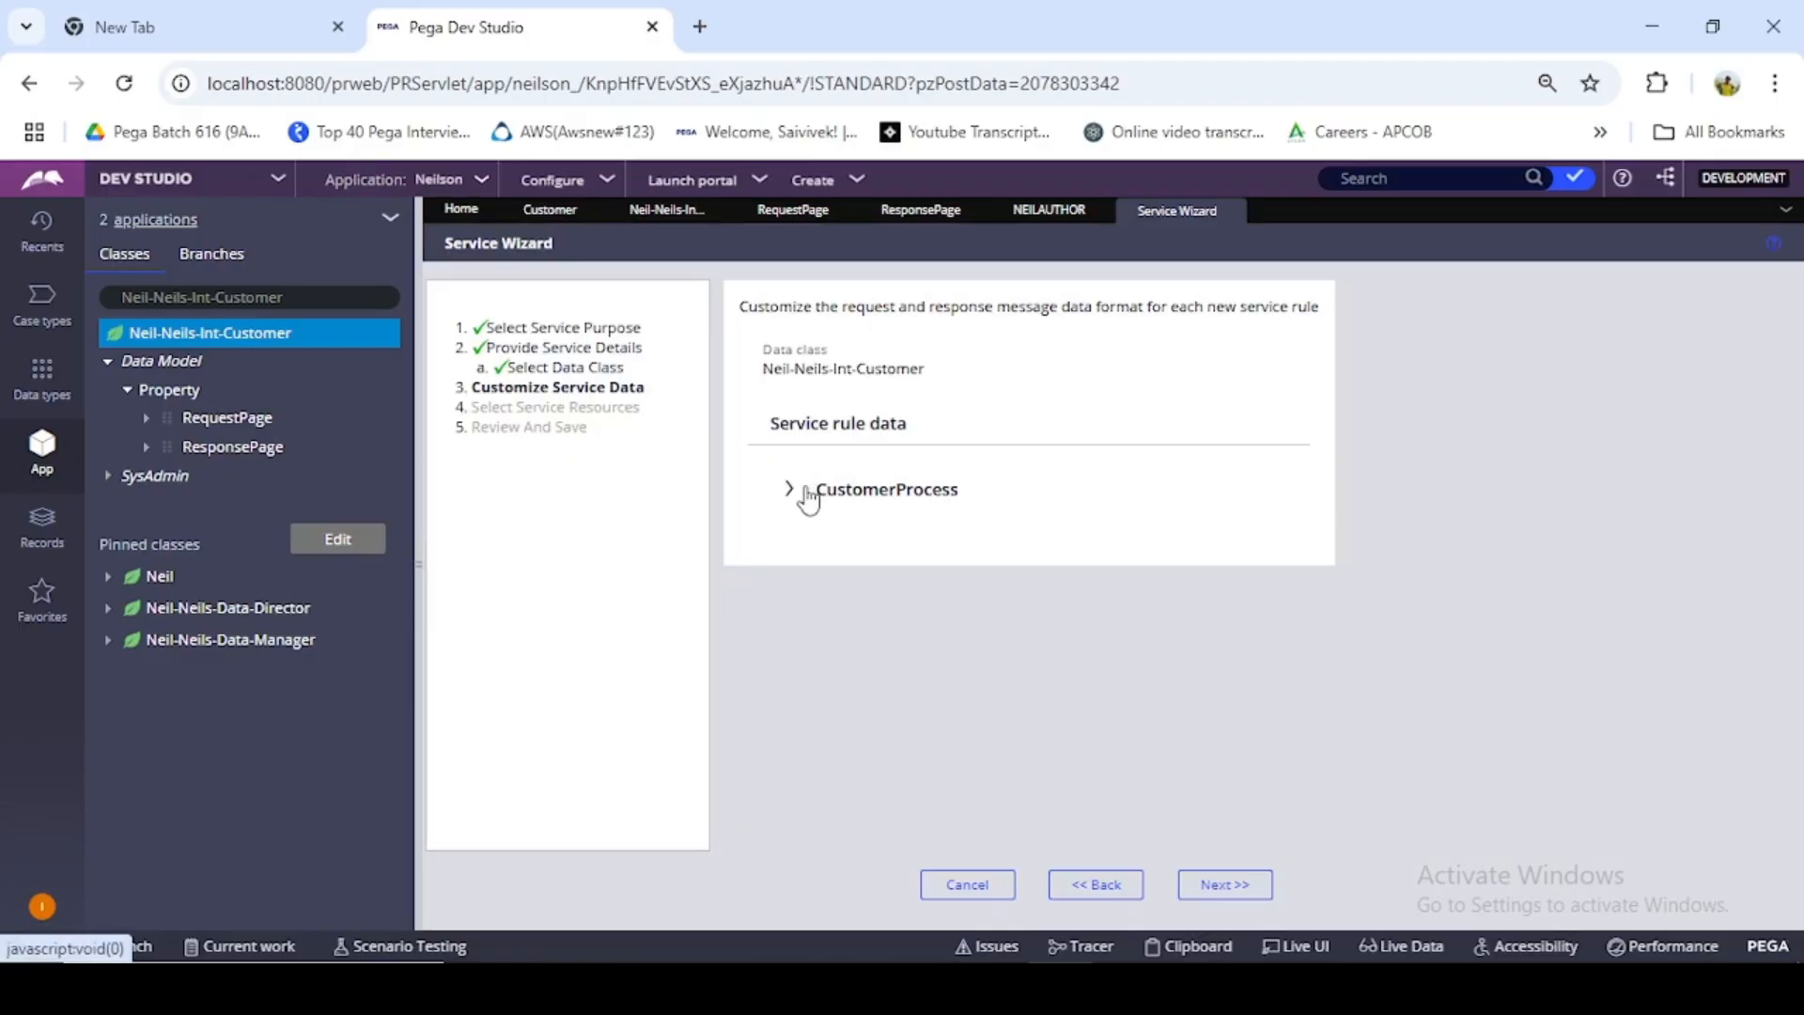
- Expand the CustomerProcess service rule data and enable Use XML for data mapping for the primary page input properties
click(791, 491)
scroll(838, 563, down, 5)
scroll(843, 609, up, 4)
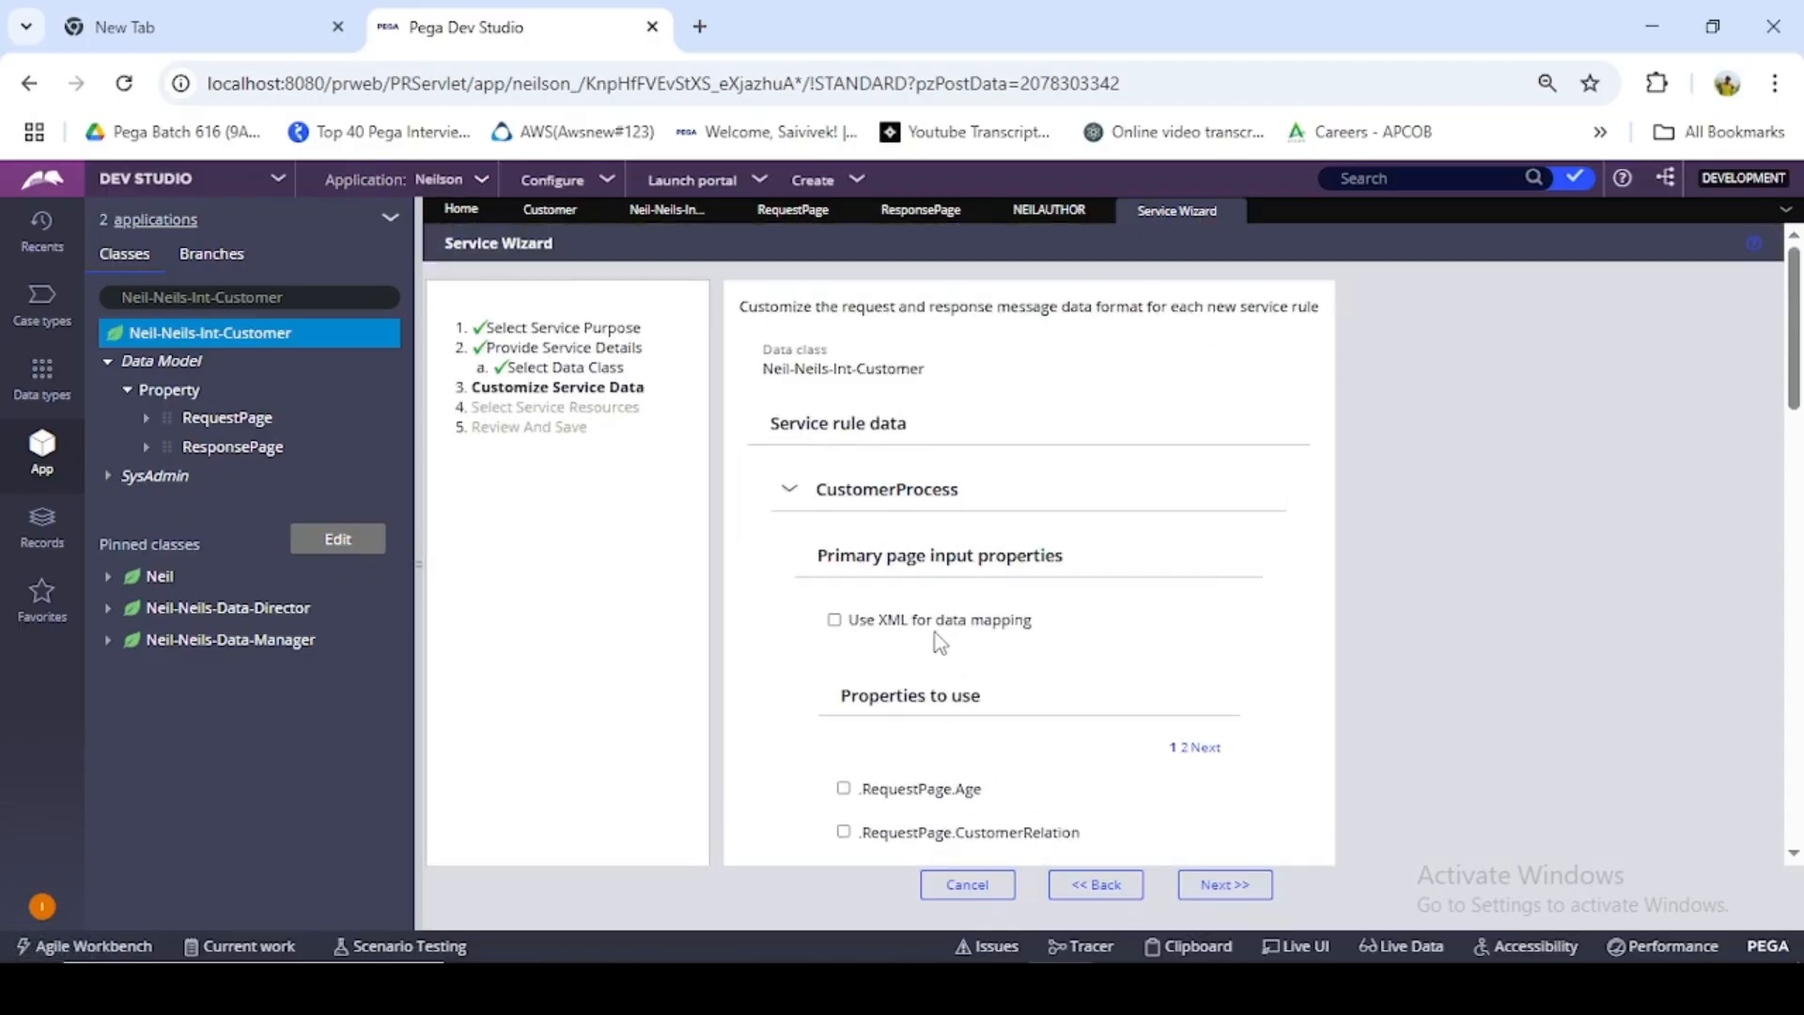
scroll(934, 633, down, 2)
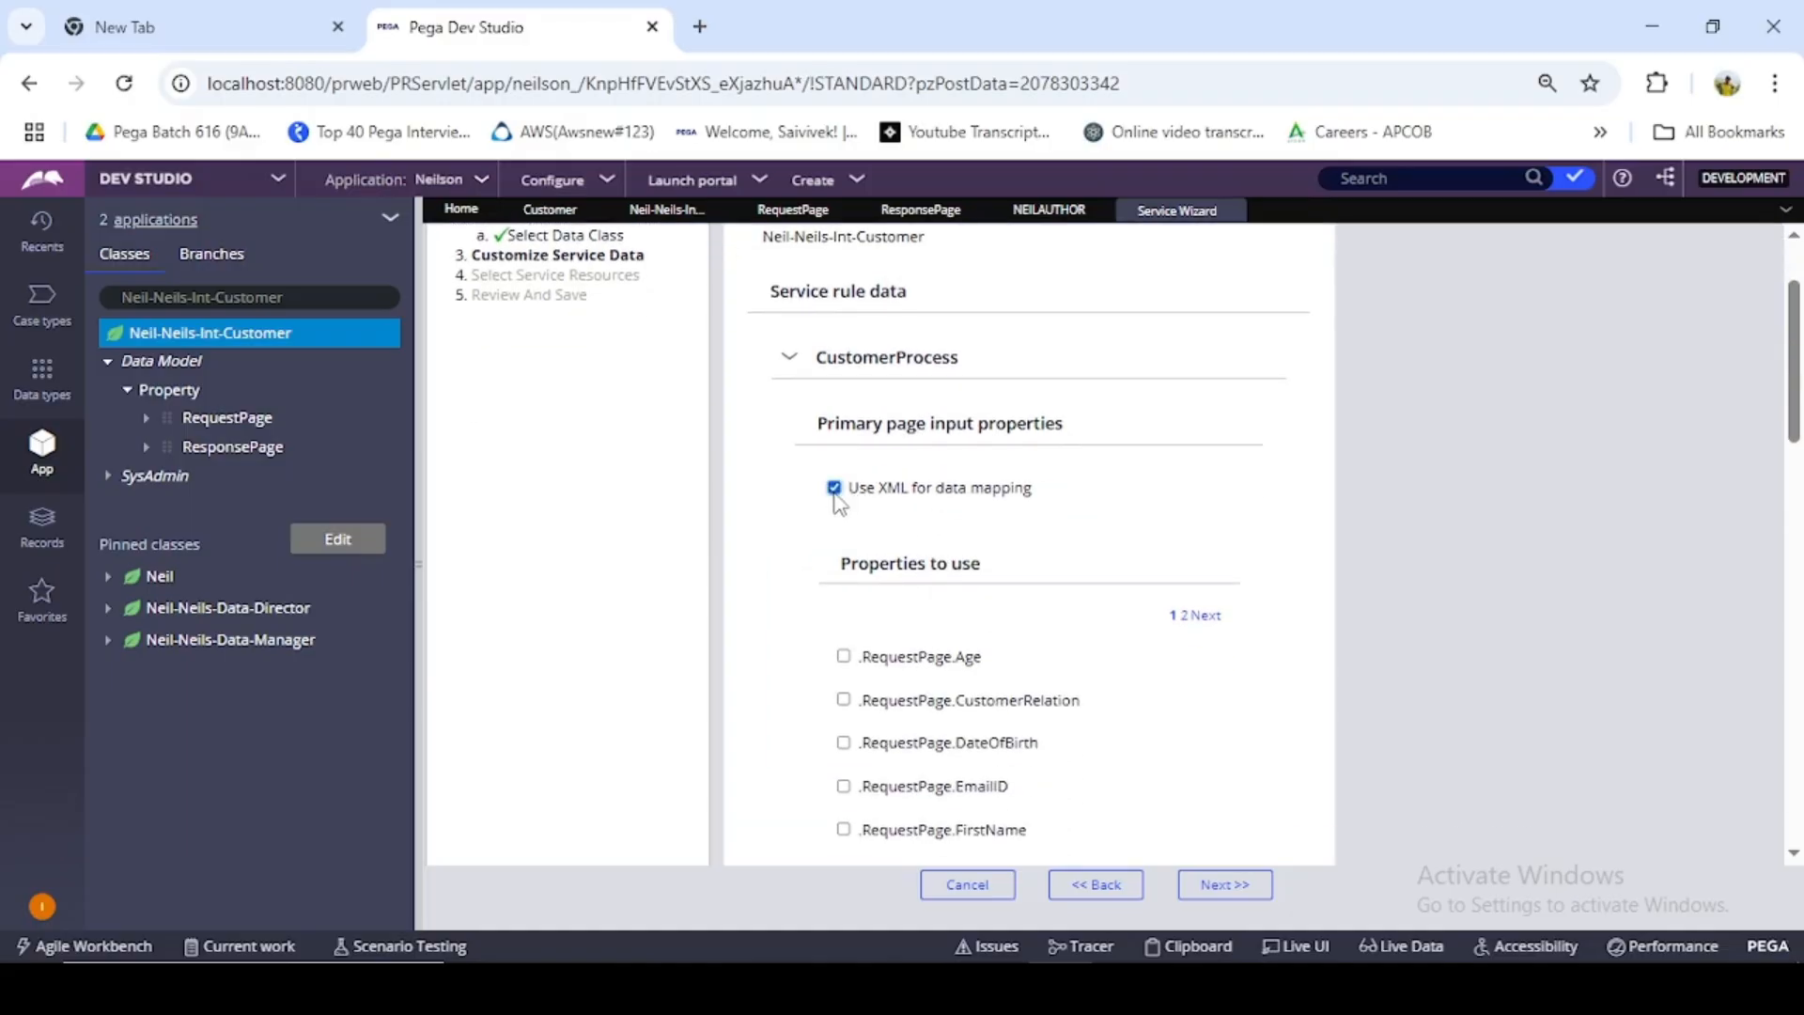
- Examine the RequestPage and ResponsePage fields offered as primary page input properties
scroll(839, 505, down, 12)
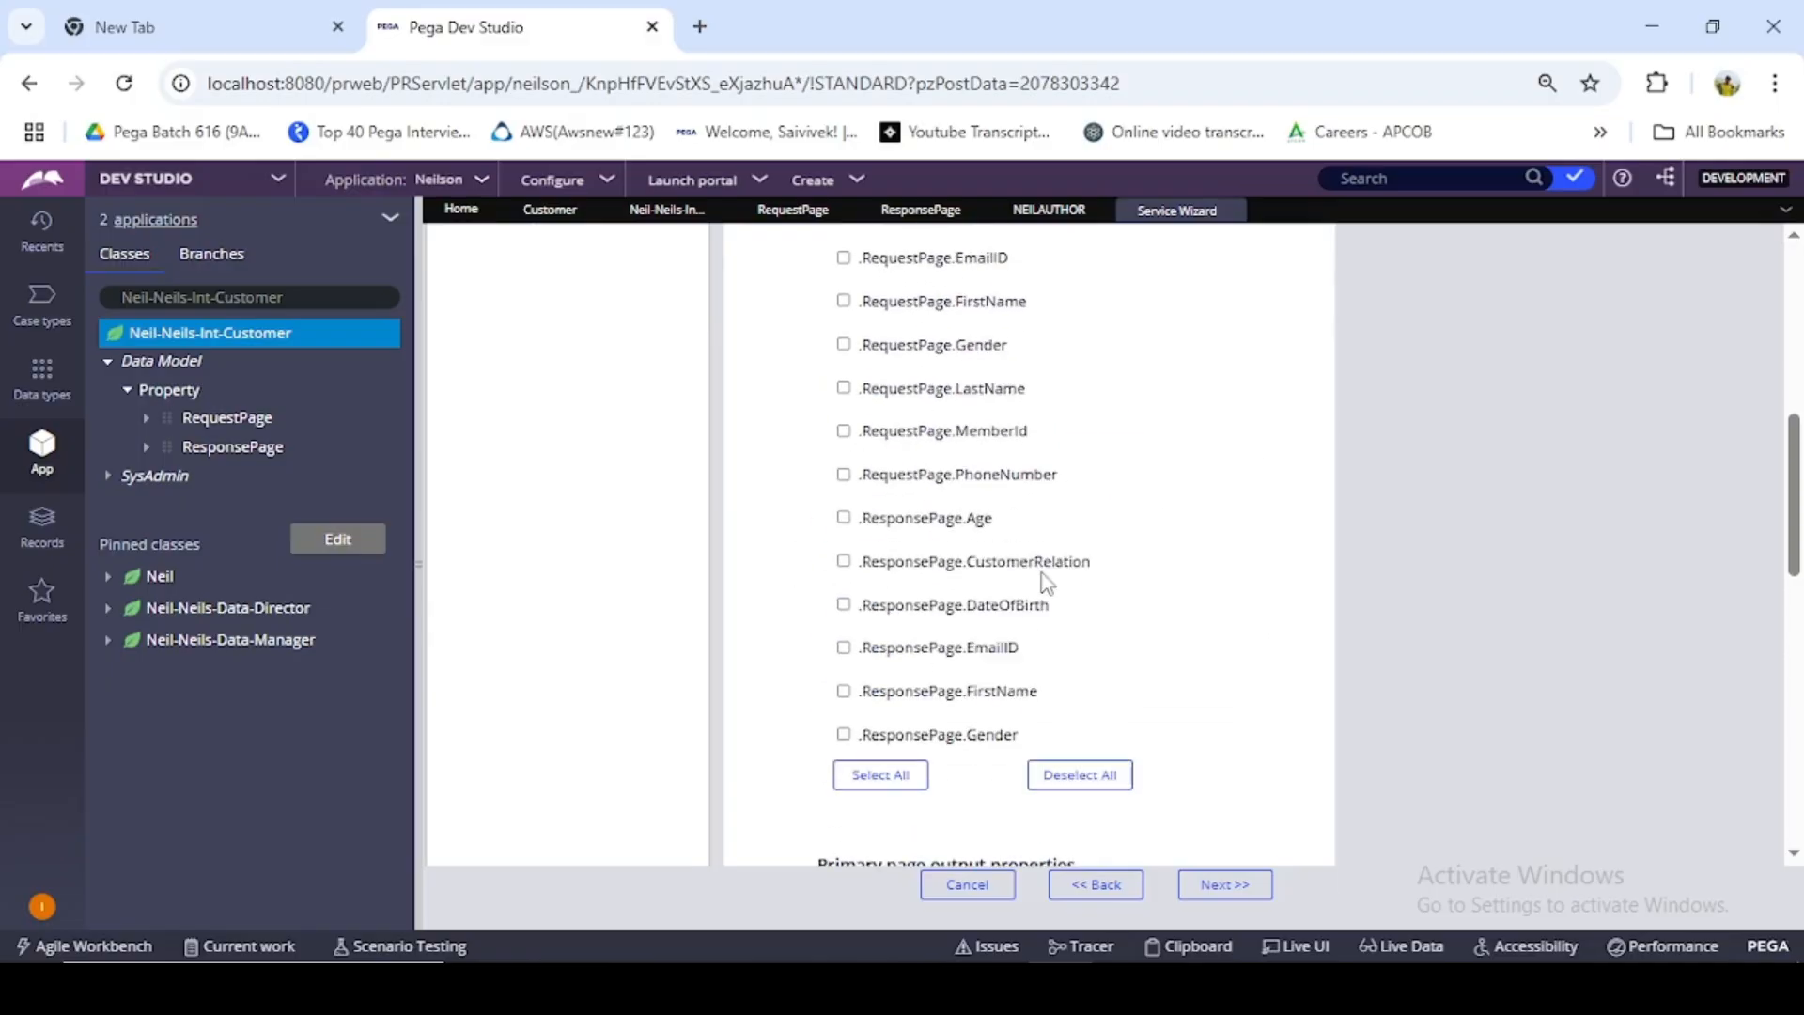
scroll(1010, 569, up, 3)
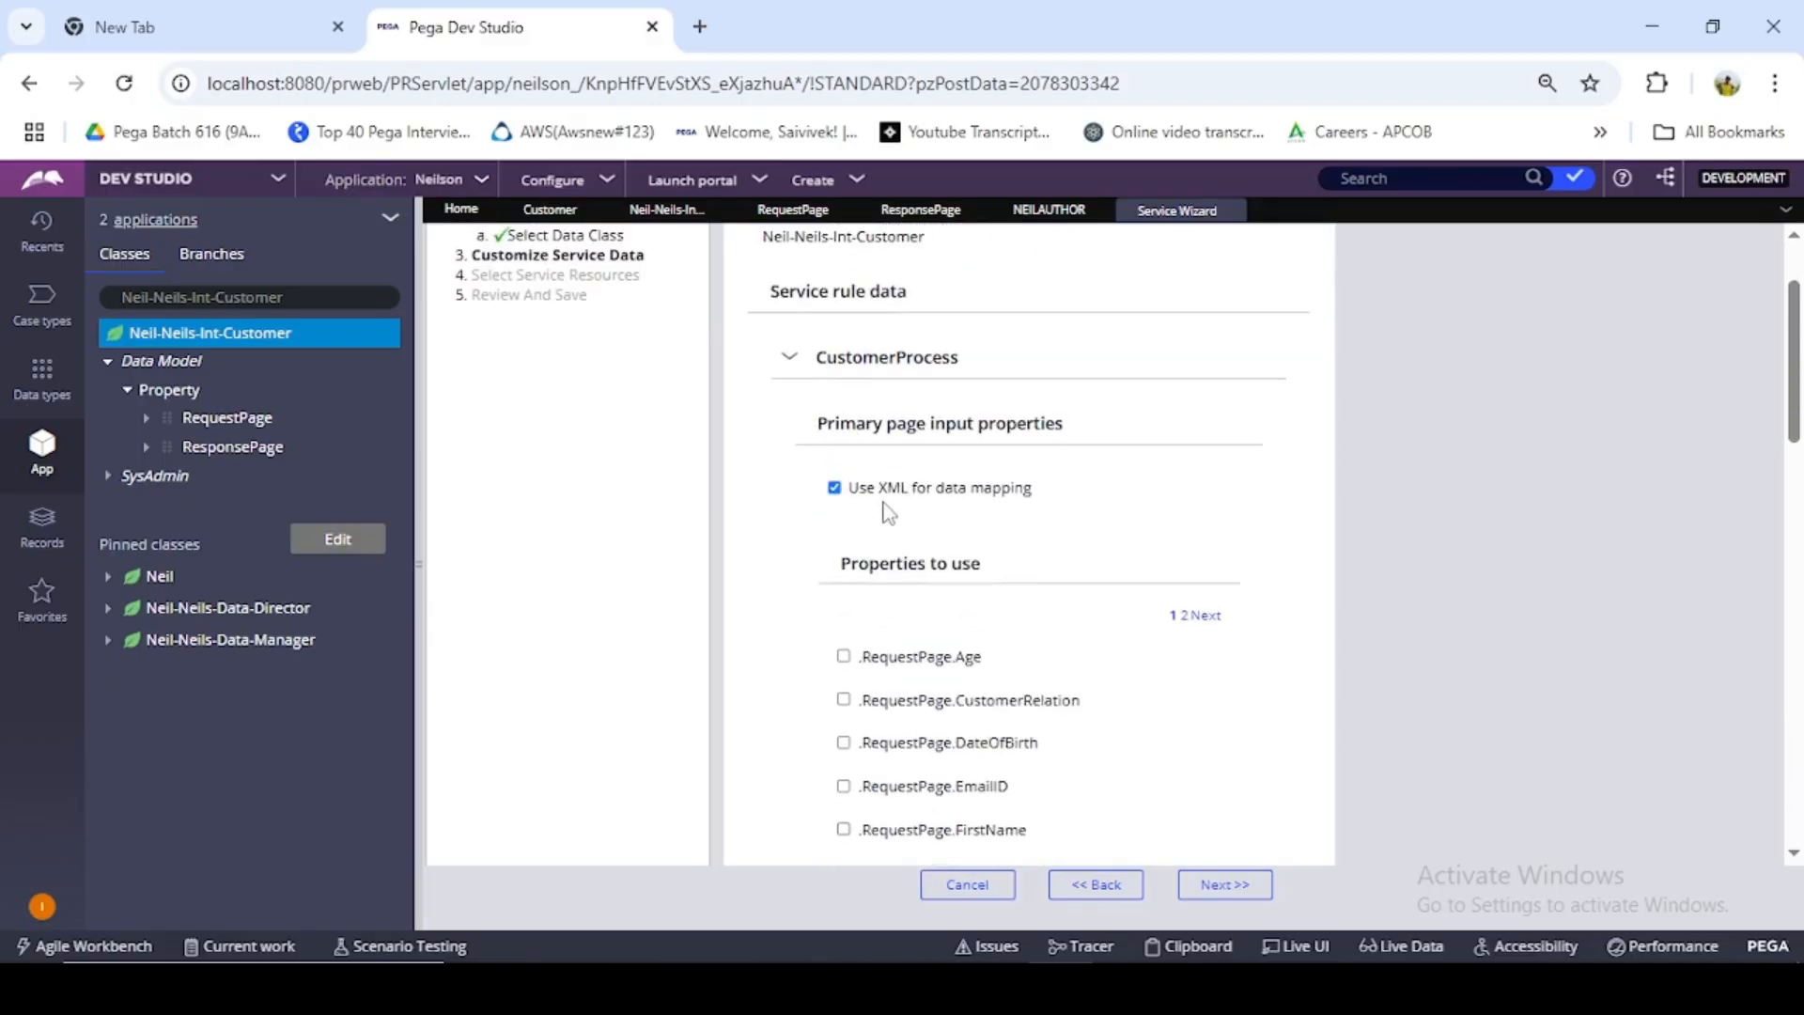
scroll(1033, 526, down, 2)
scroll(878, 522, down, 1)
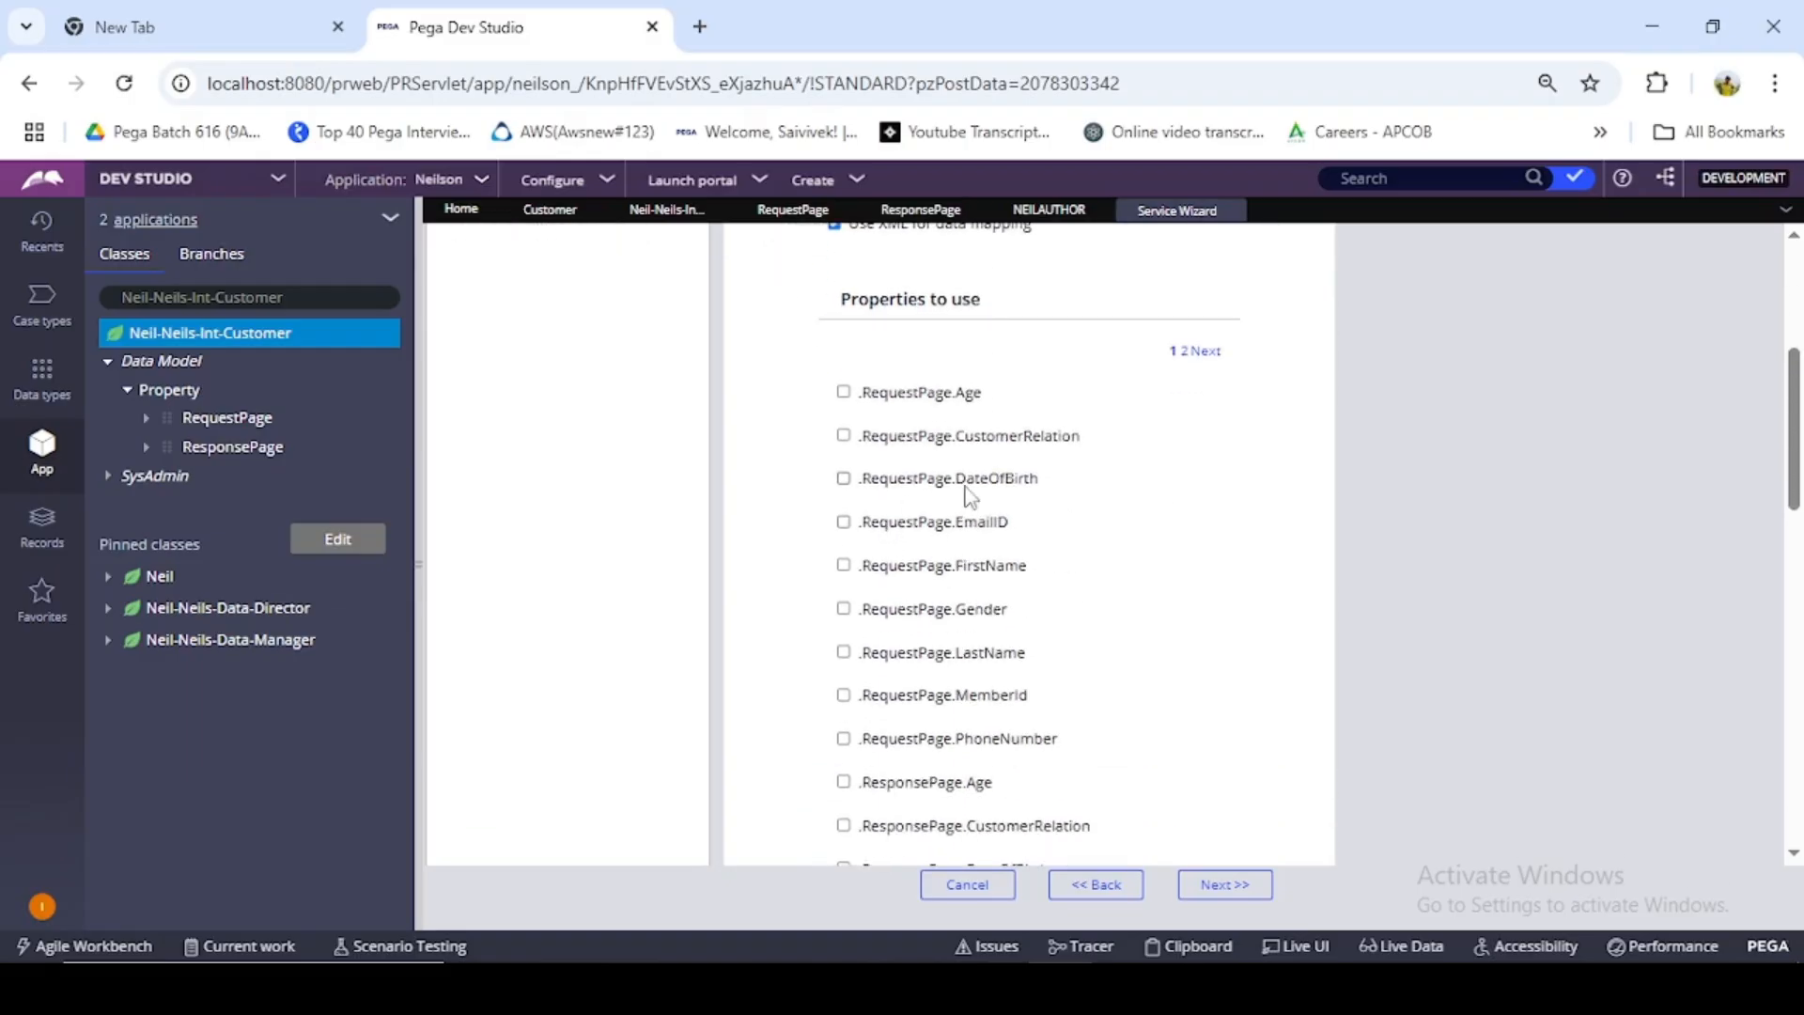
scroll(965, 484, down, 3)
scroll(970, 503, down, 3)
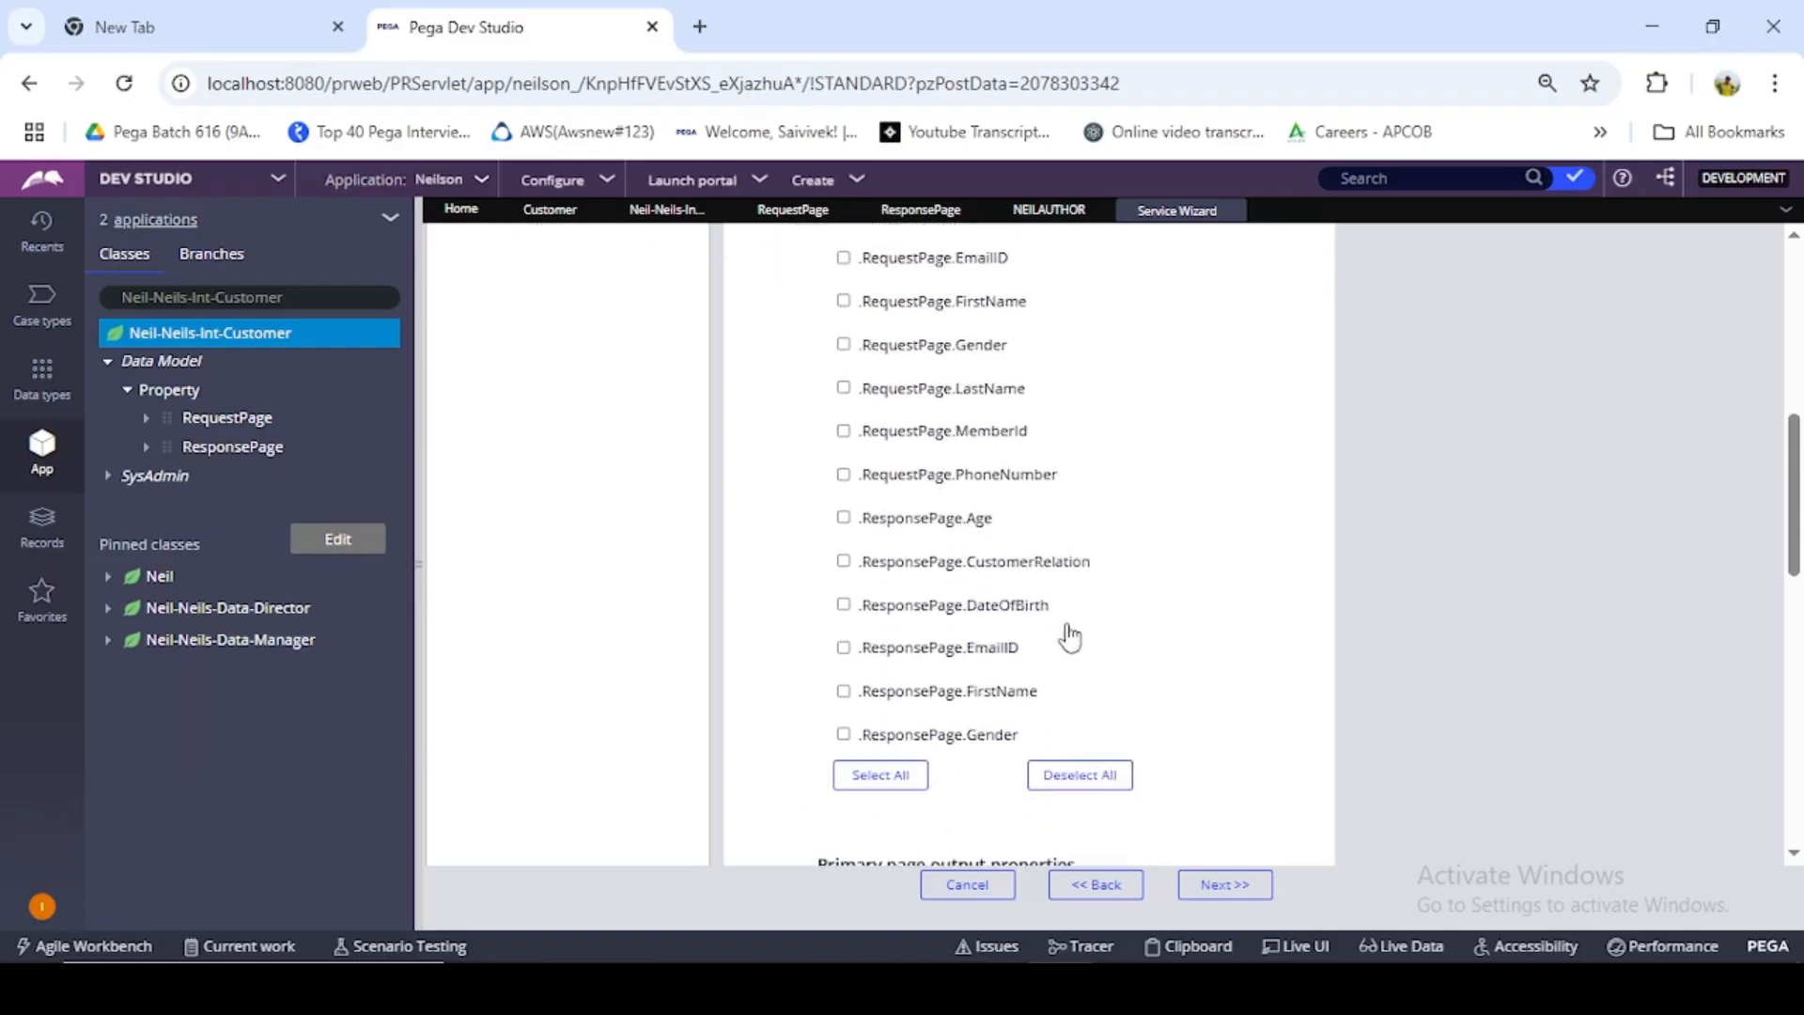
scroll(952, 611, up, 3)
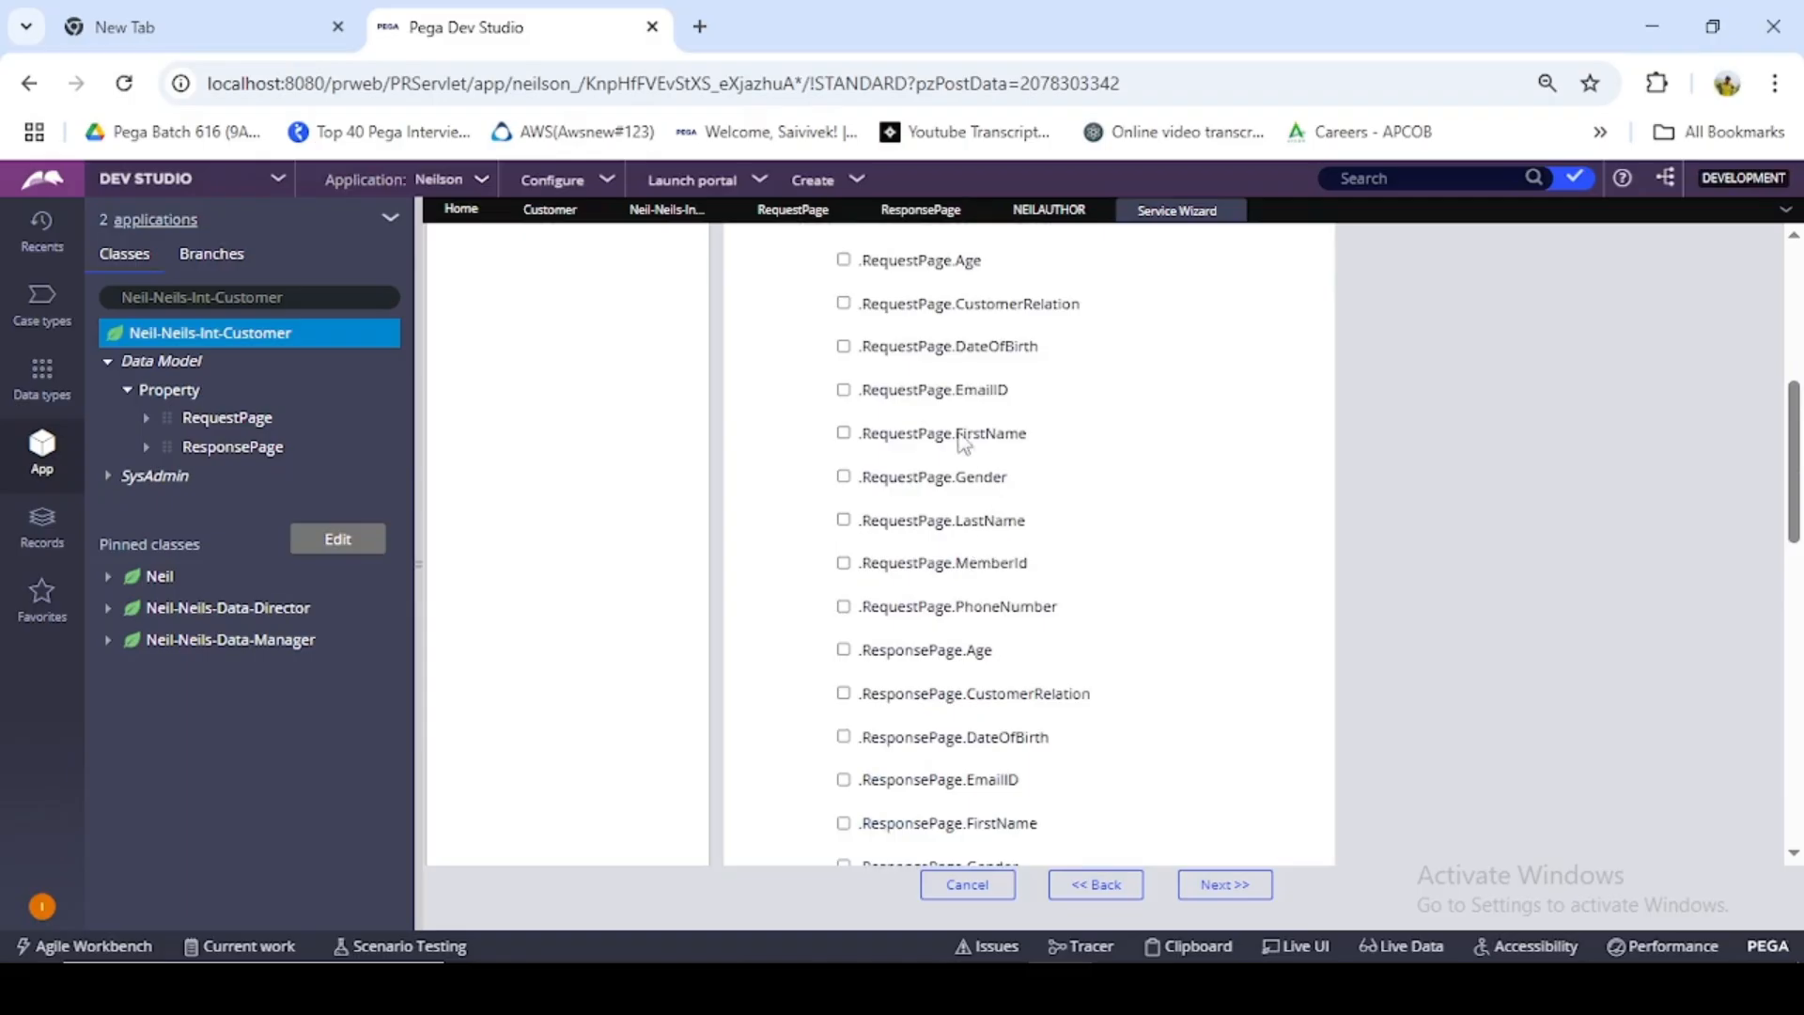
scroll(963, 437, up, 3)
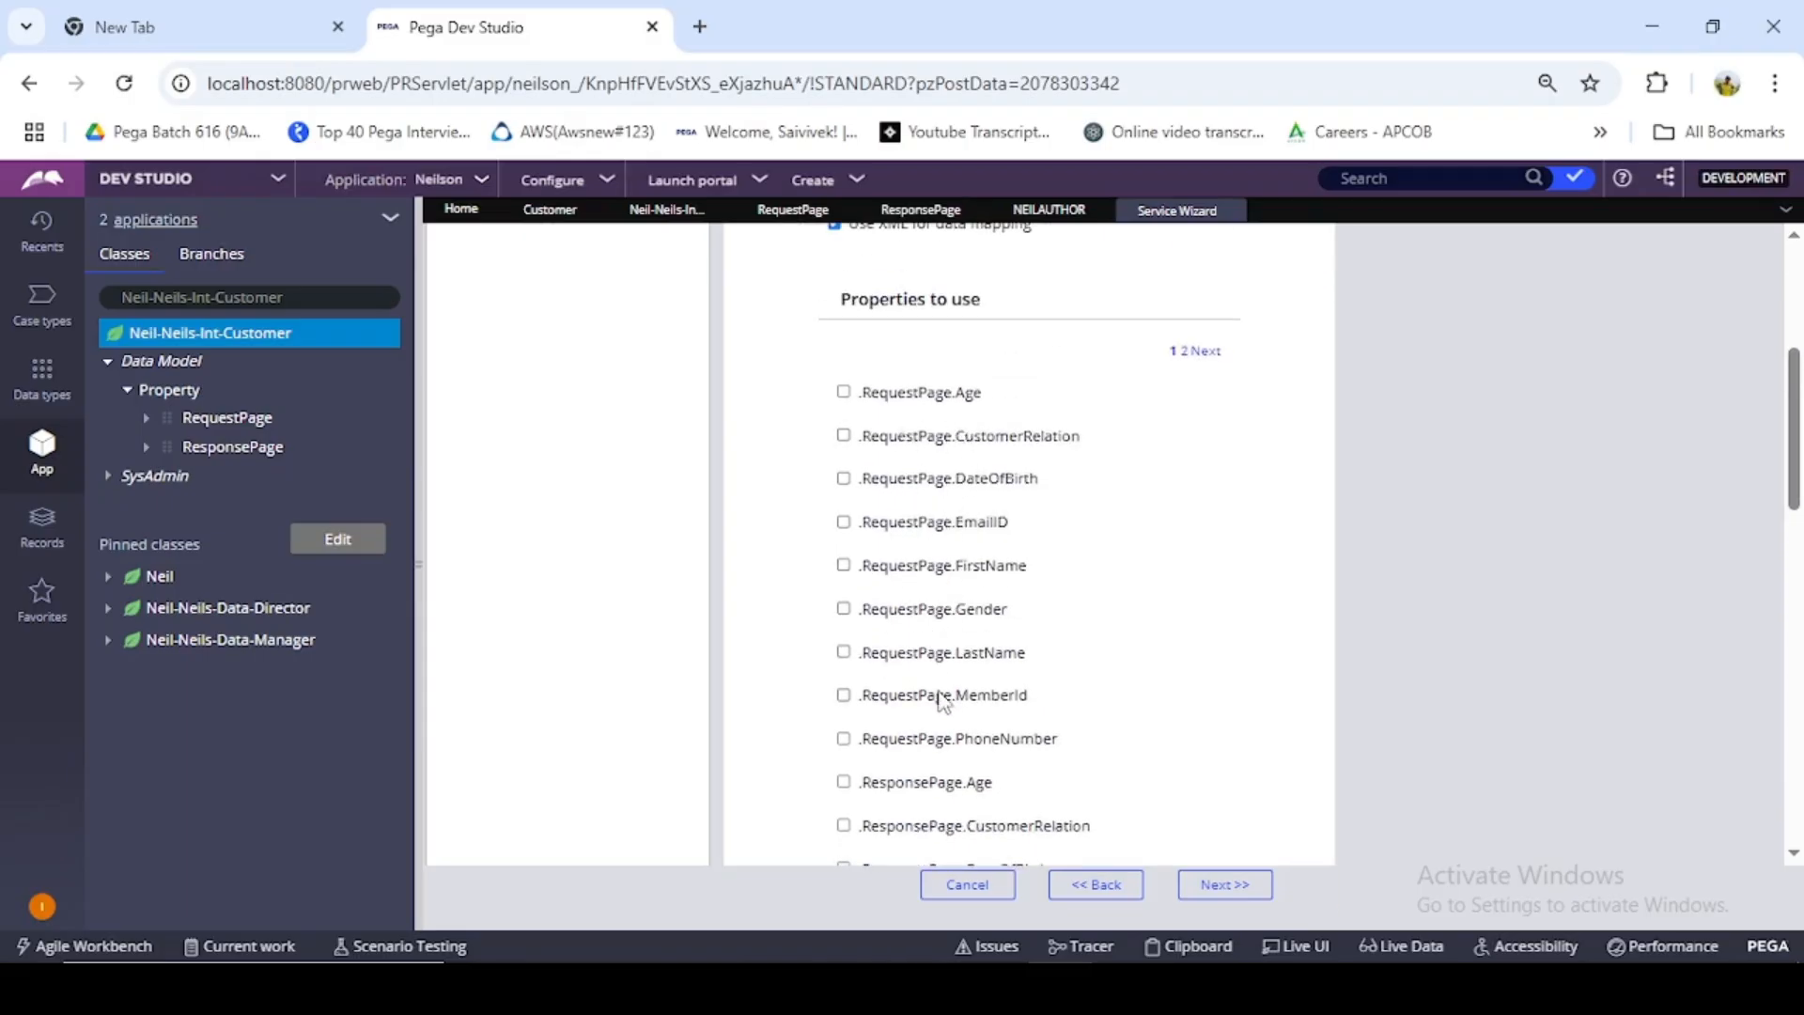
scroll(943, 700, down, 3)
scroll(1006, 693, down, 3)
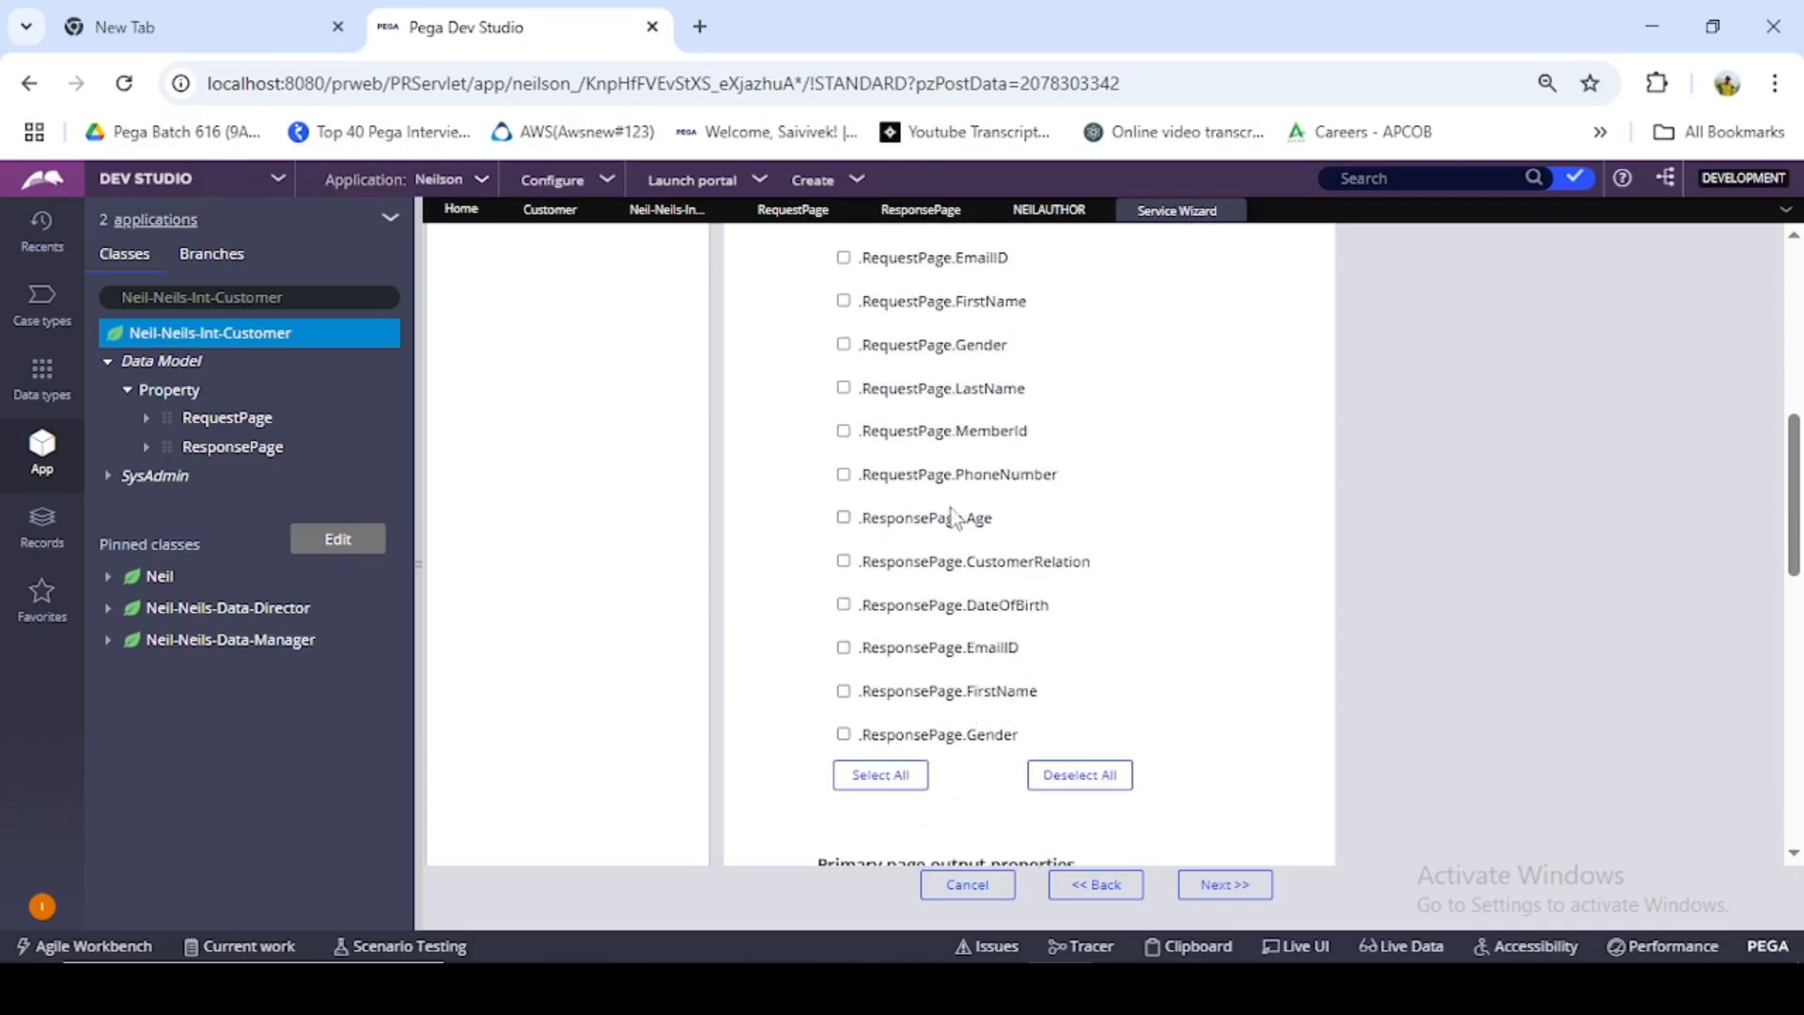
scroll(946, 441, up, 3)
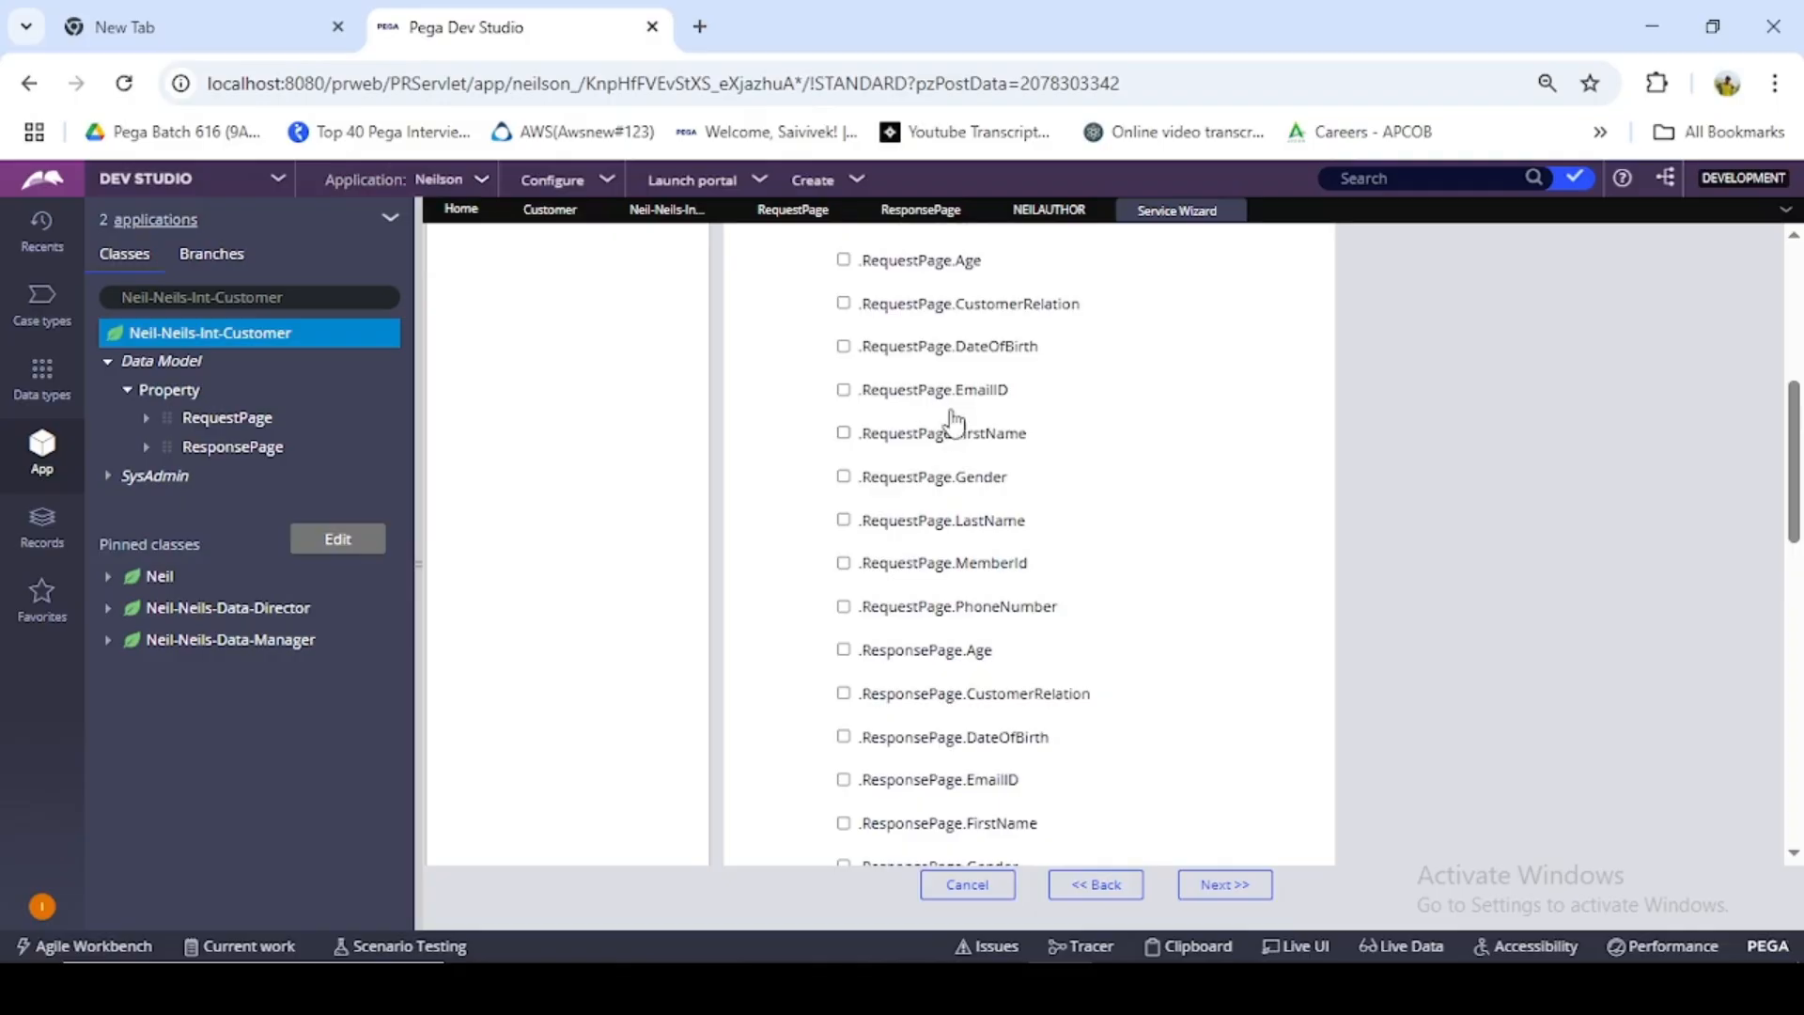
scroll(943, 385, up, 6)
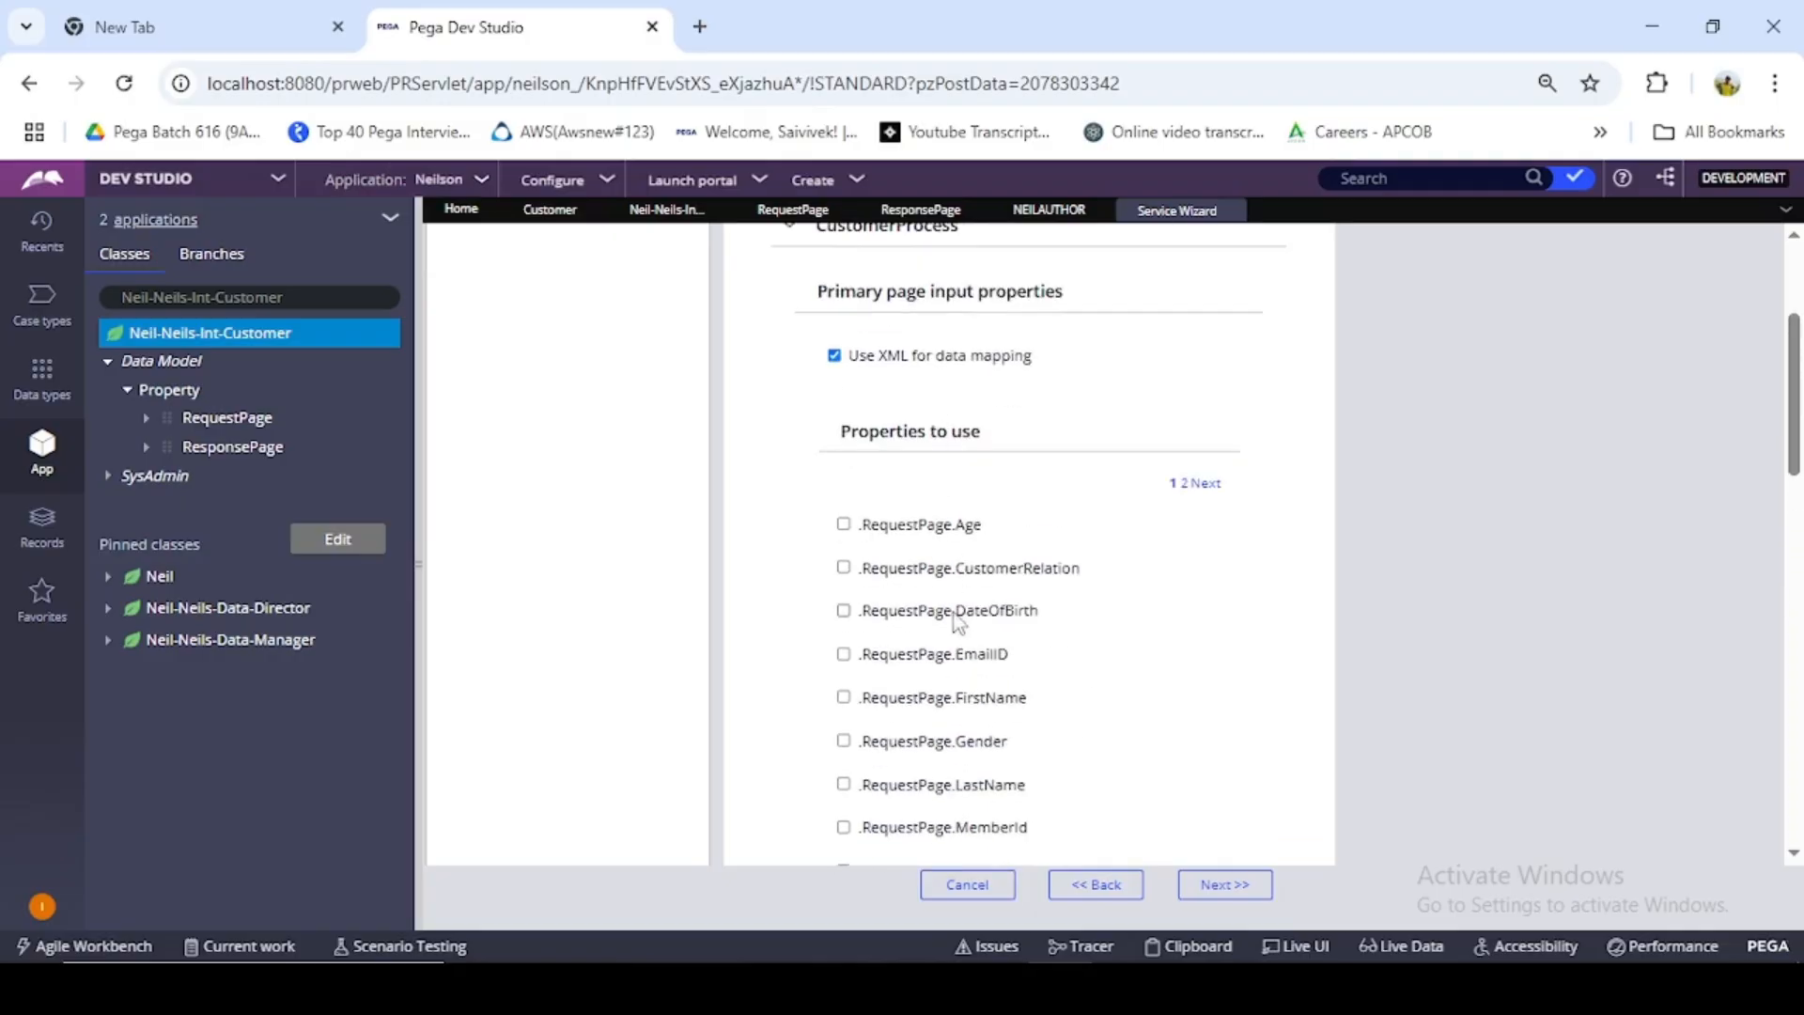
- Check the Customer data type's records and select .RequestPage.MemberId as the primary page input property
scroll(937, 697, down, 5)
scroll(940, 700, down, 5)
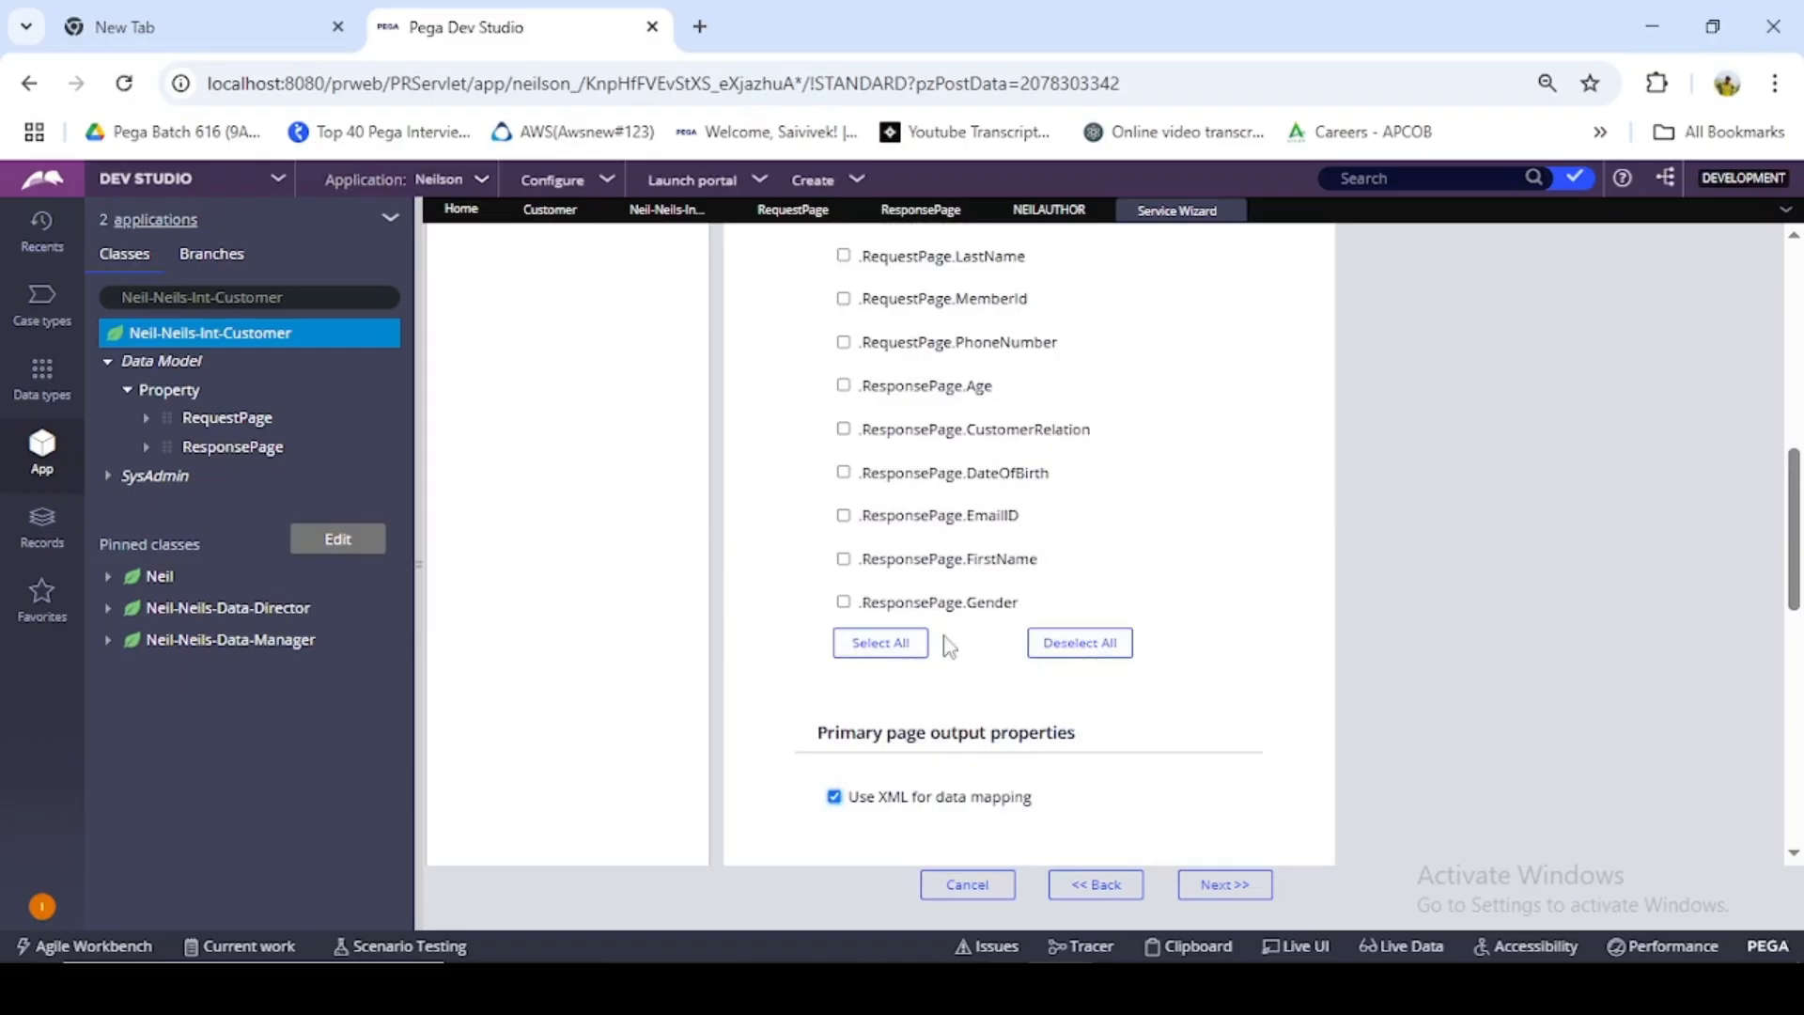
scroll(970, 513, up, 3)
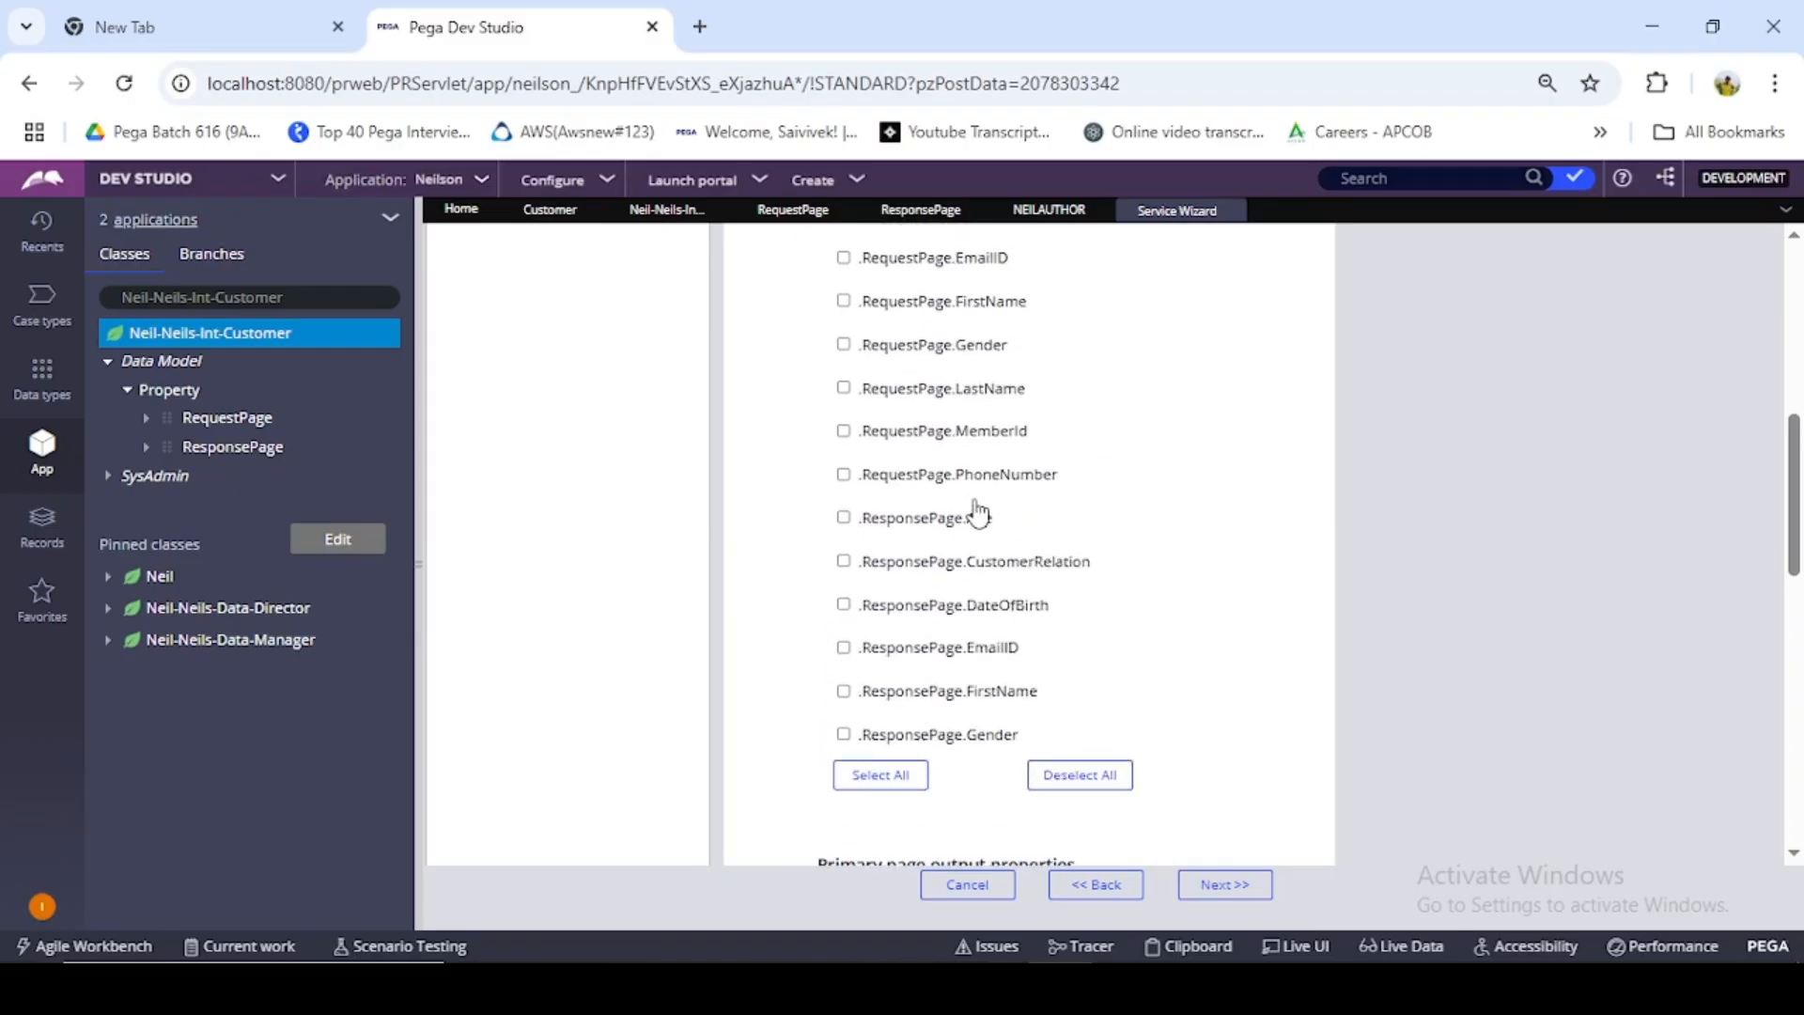
scroll(968, 512, up, 5)
click(549, 215)
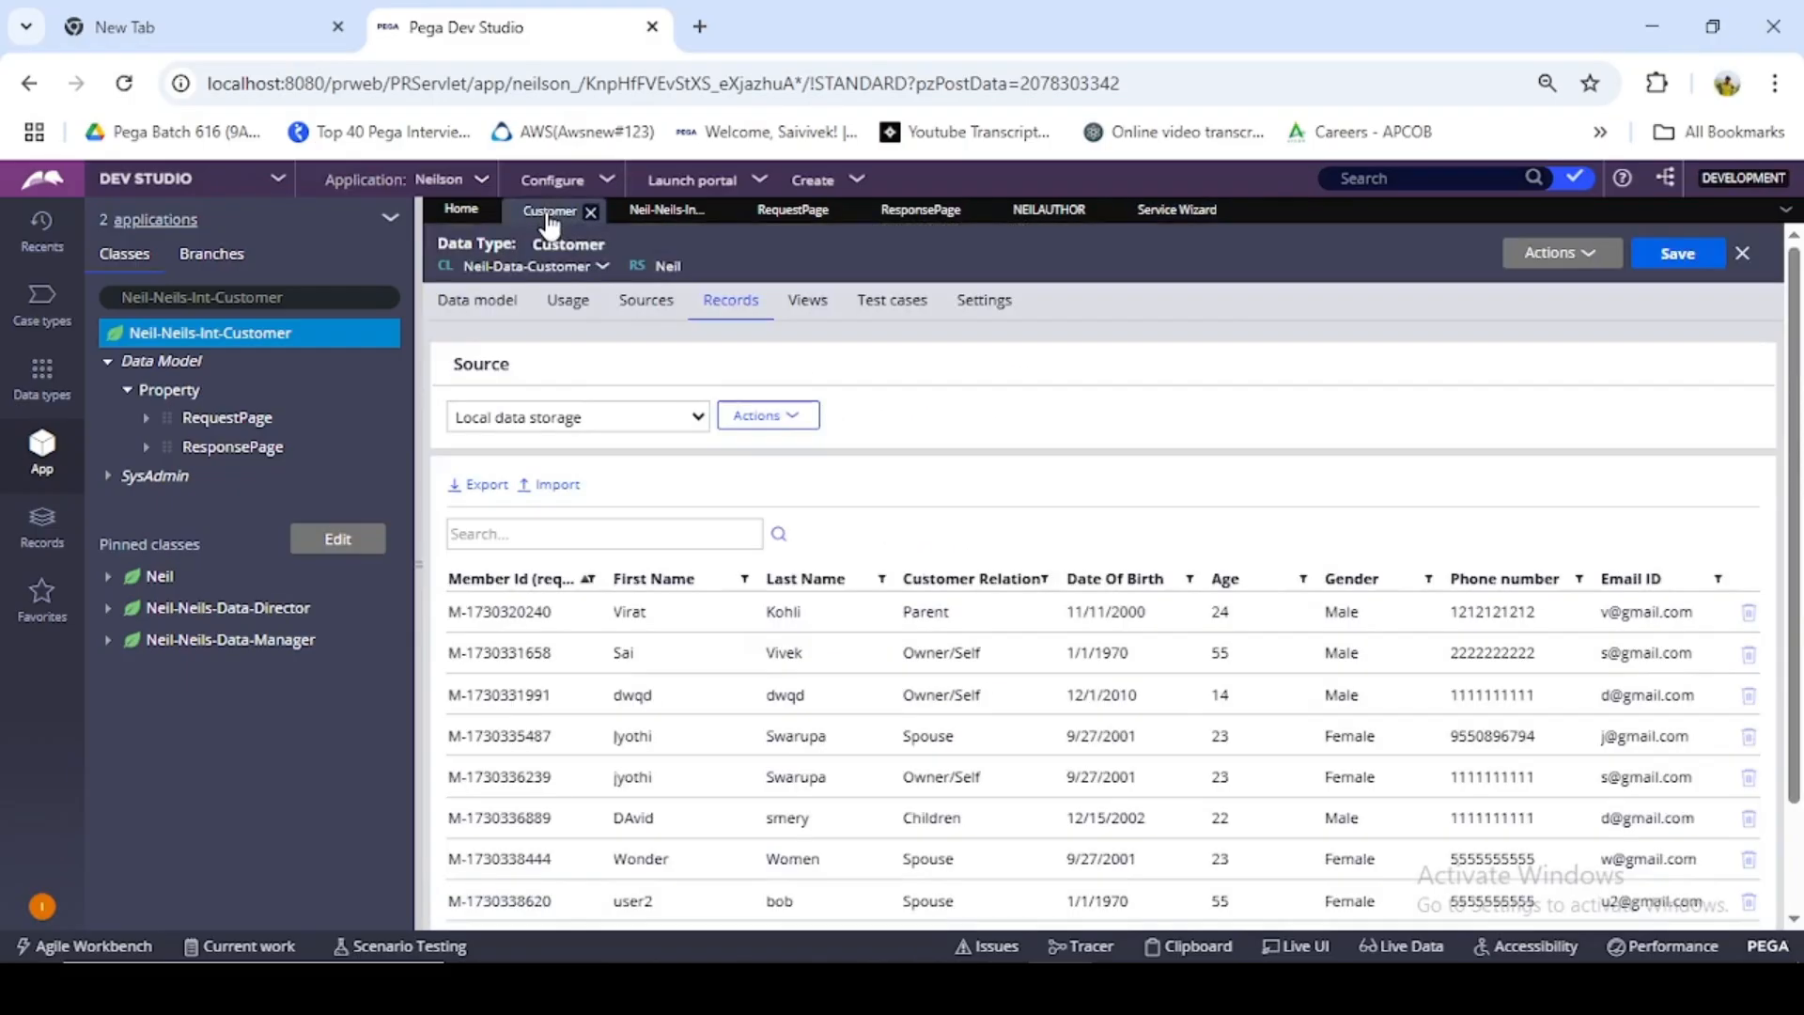
click(1057, 212)
click(1166, 212)
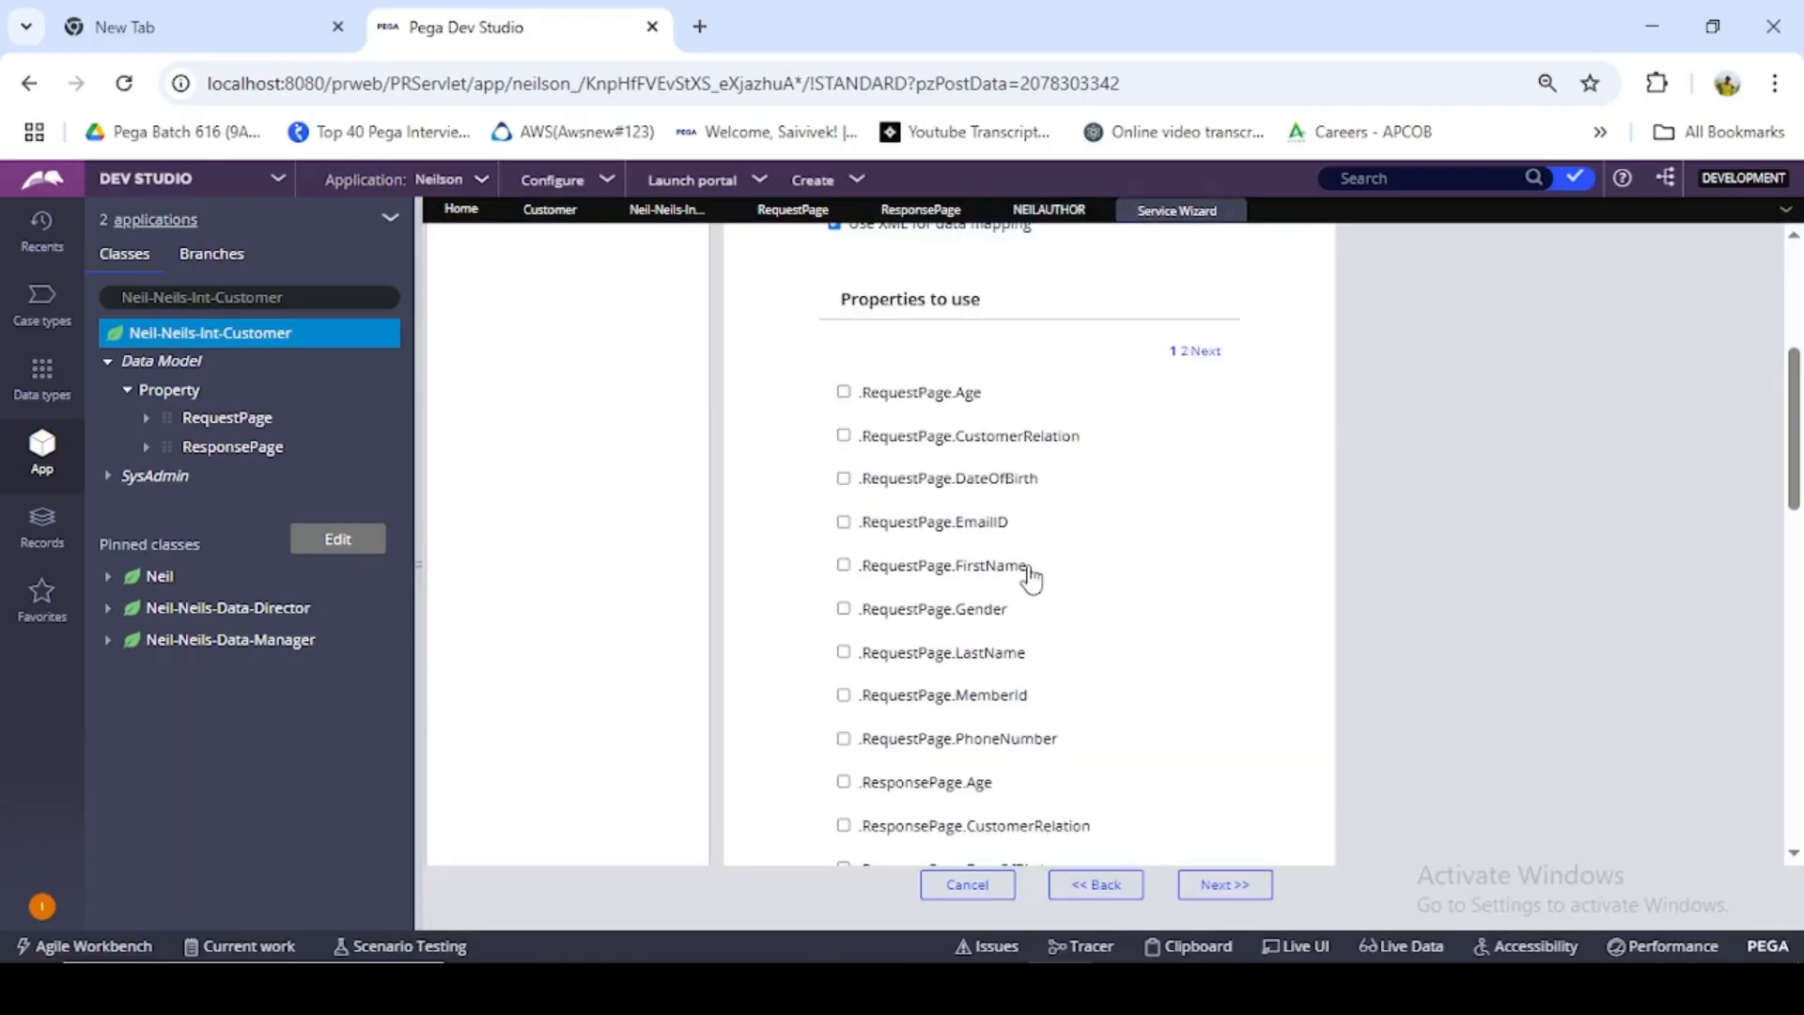
scroll(1027, 590, down, 1)
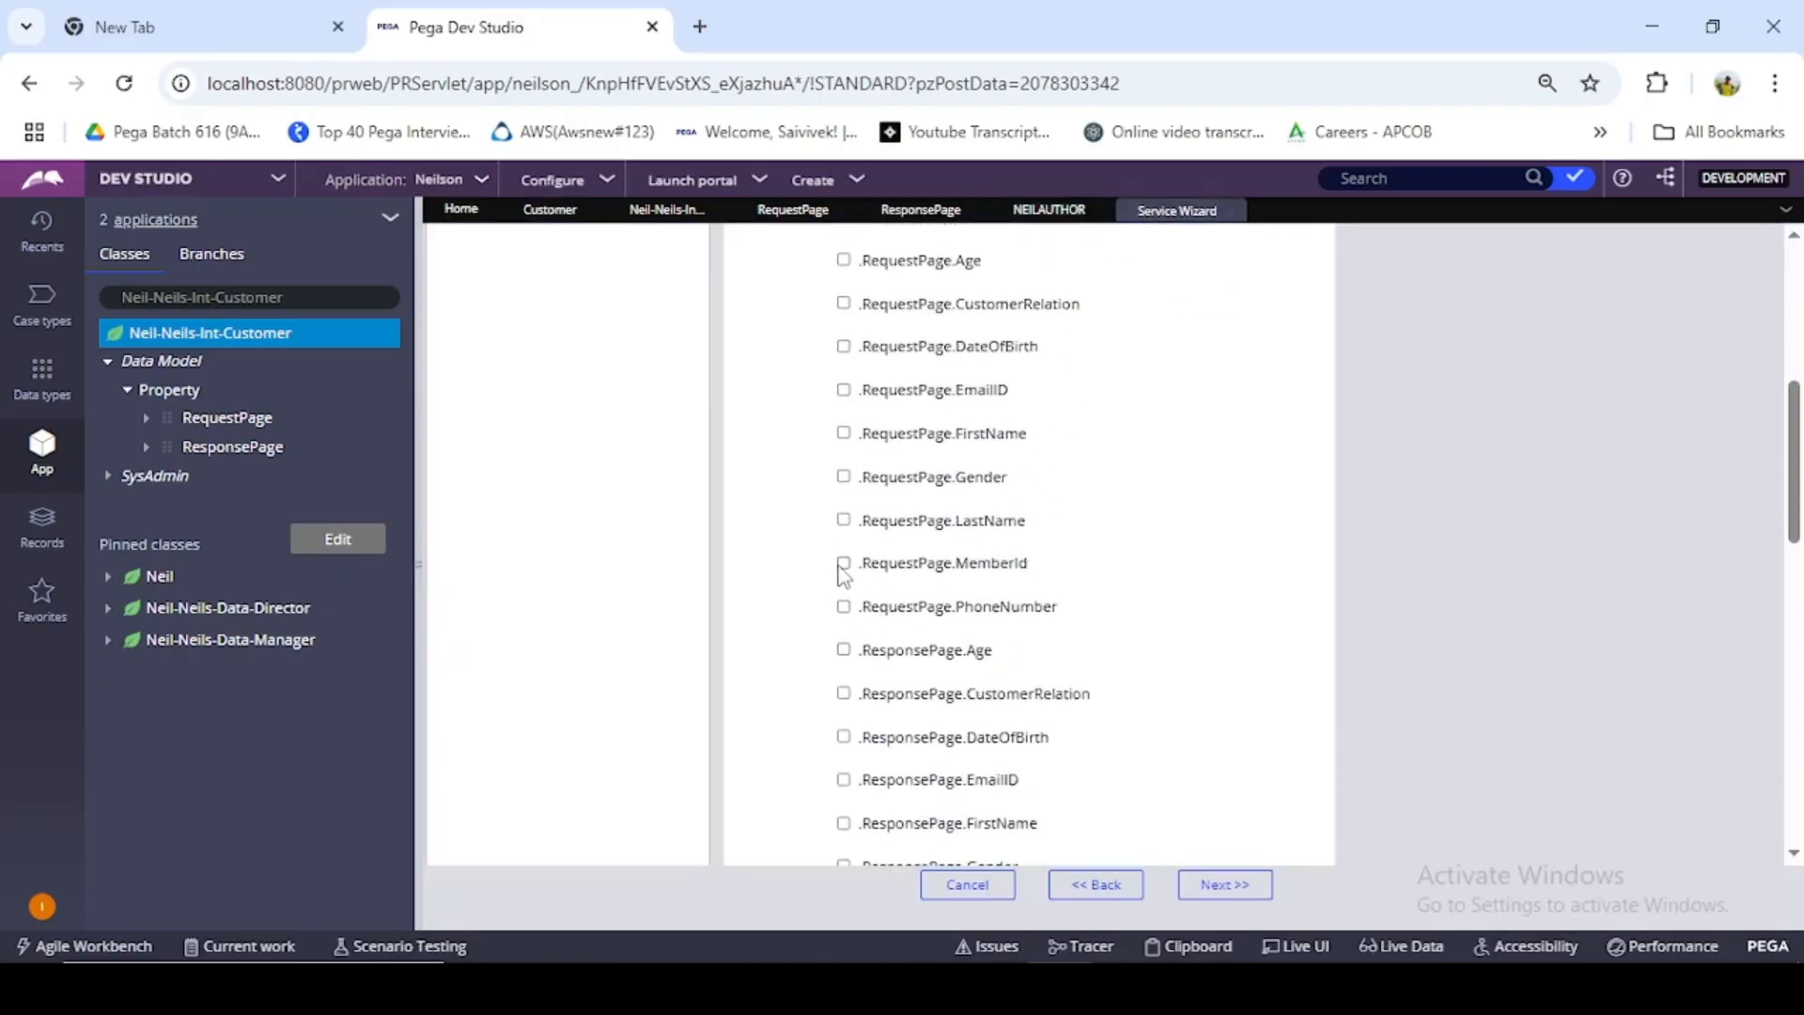
scroll(1134, 587, down, 7)
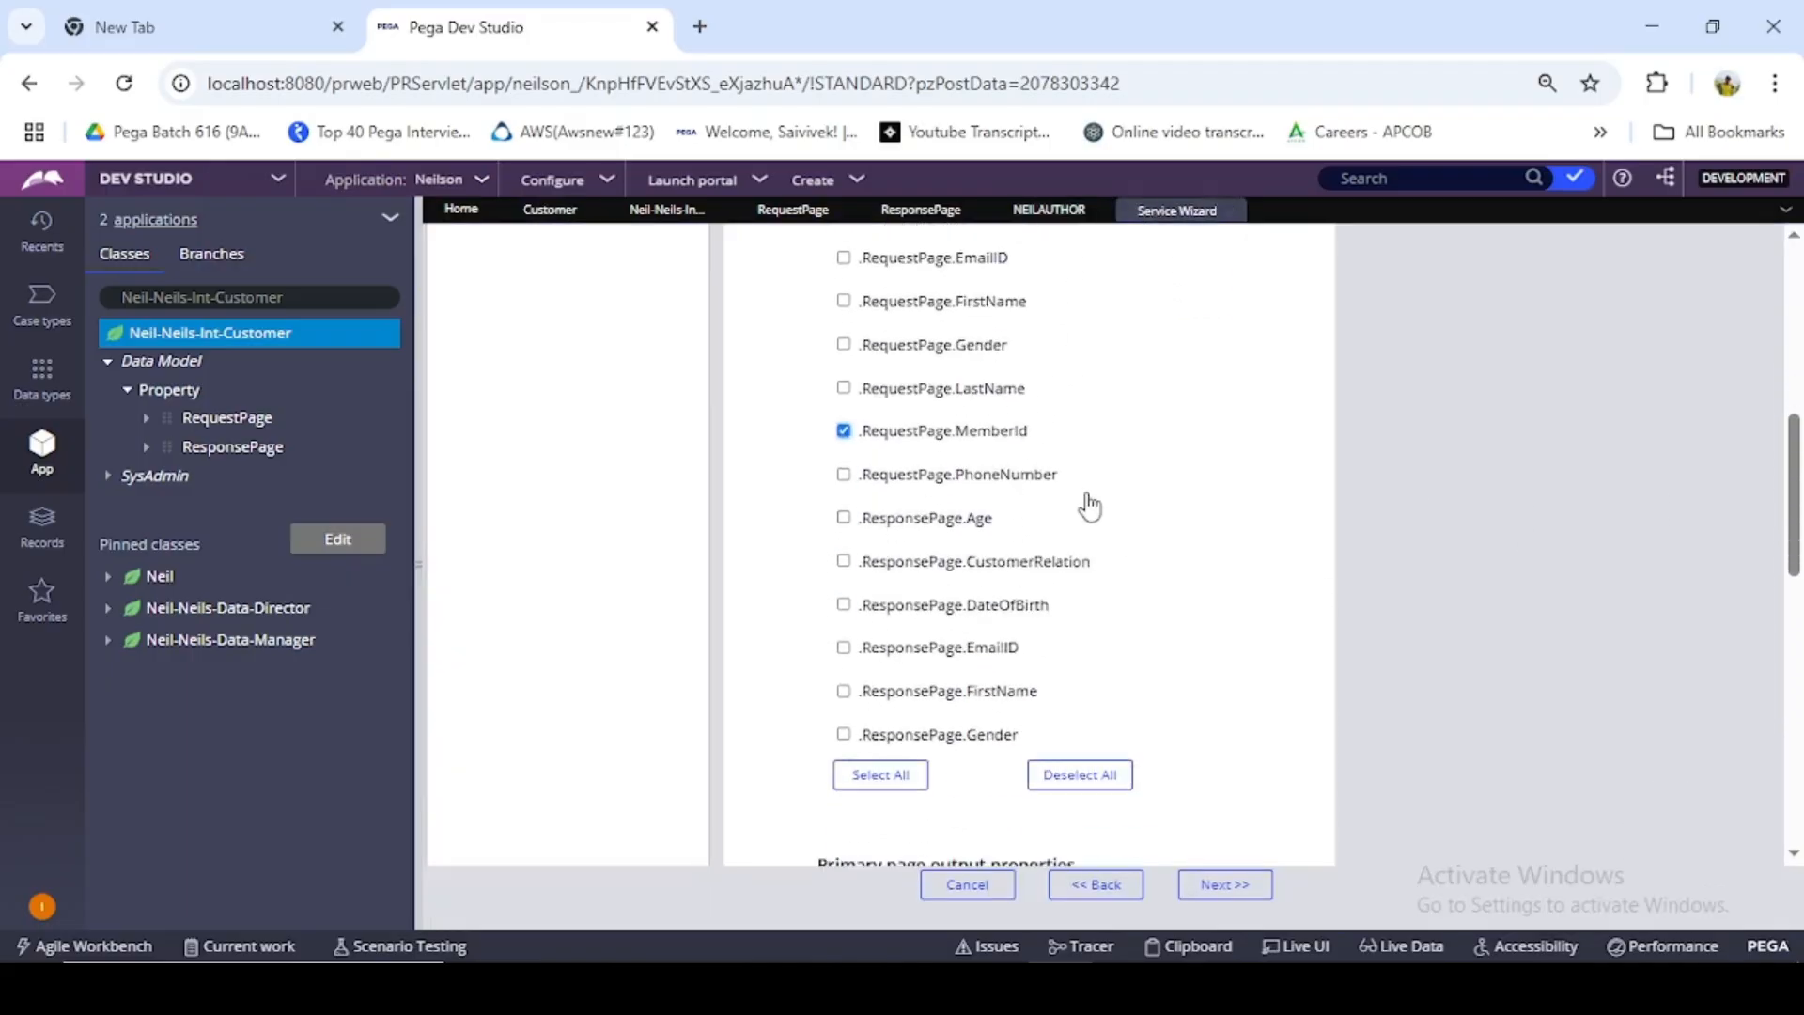
scroll(977, 592, down, 2)
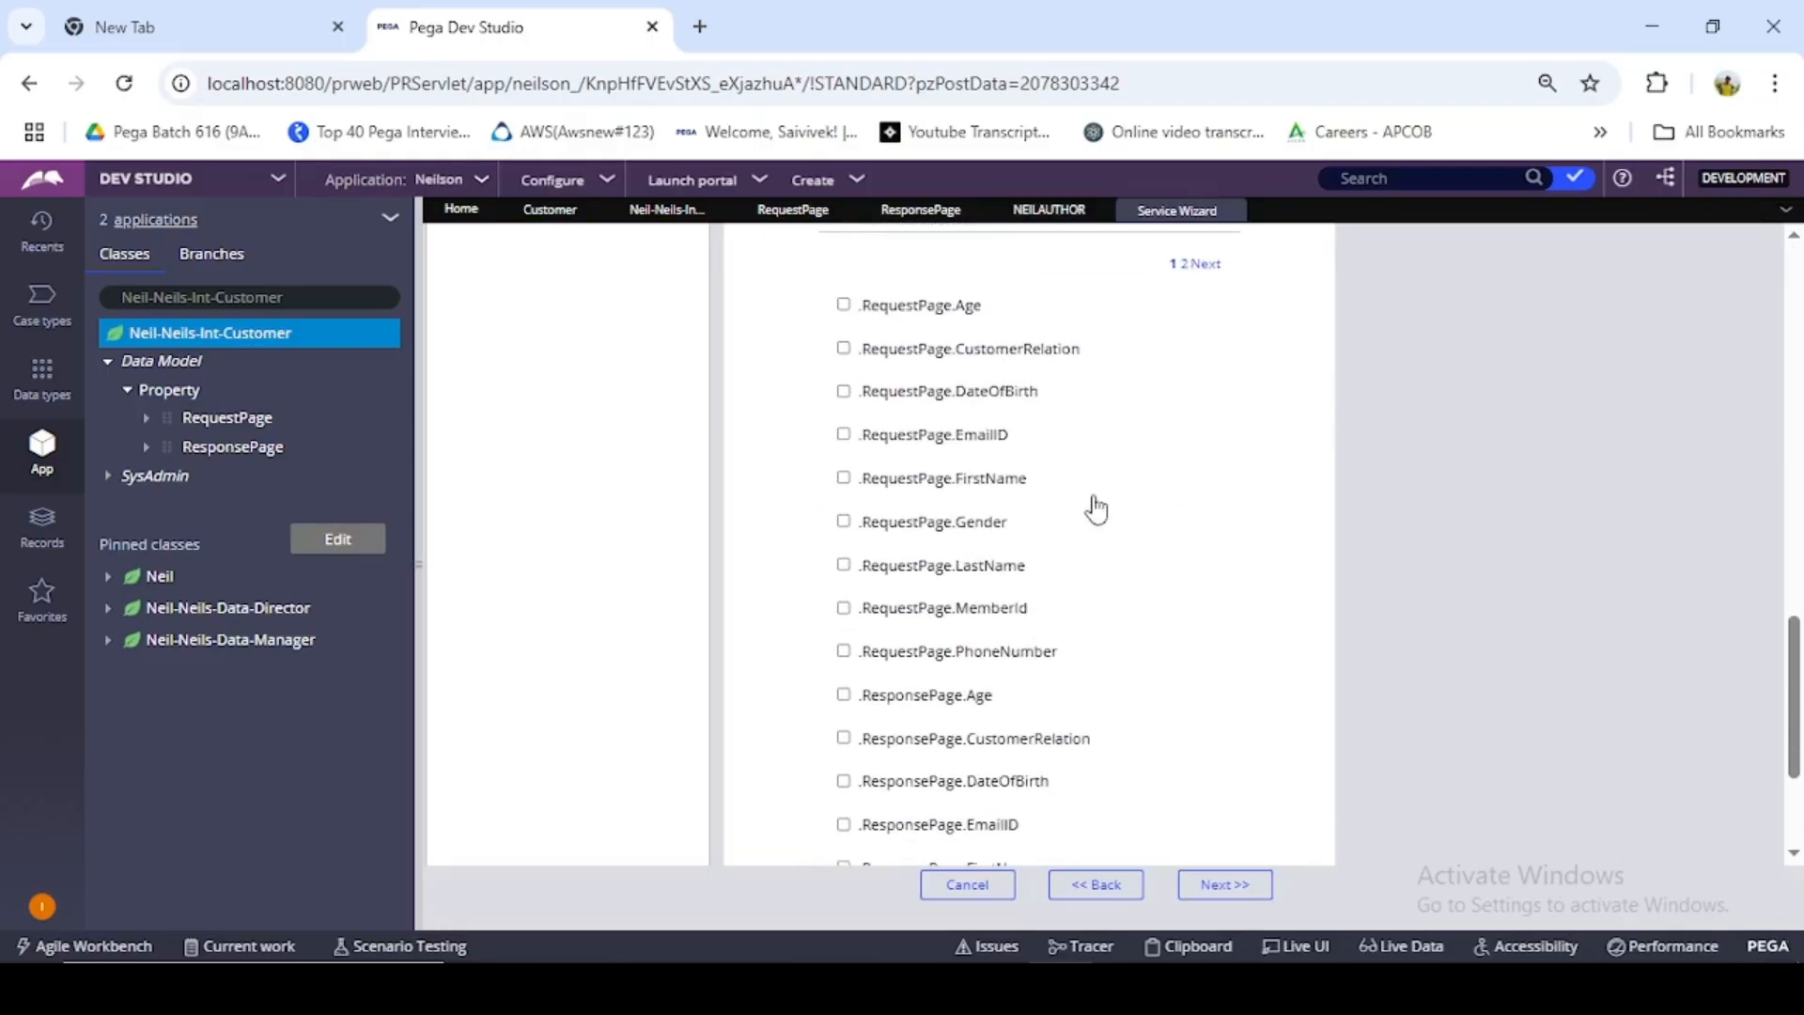
scroll(1105, 521, down, 1)
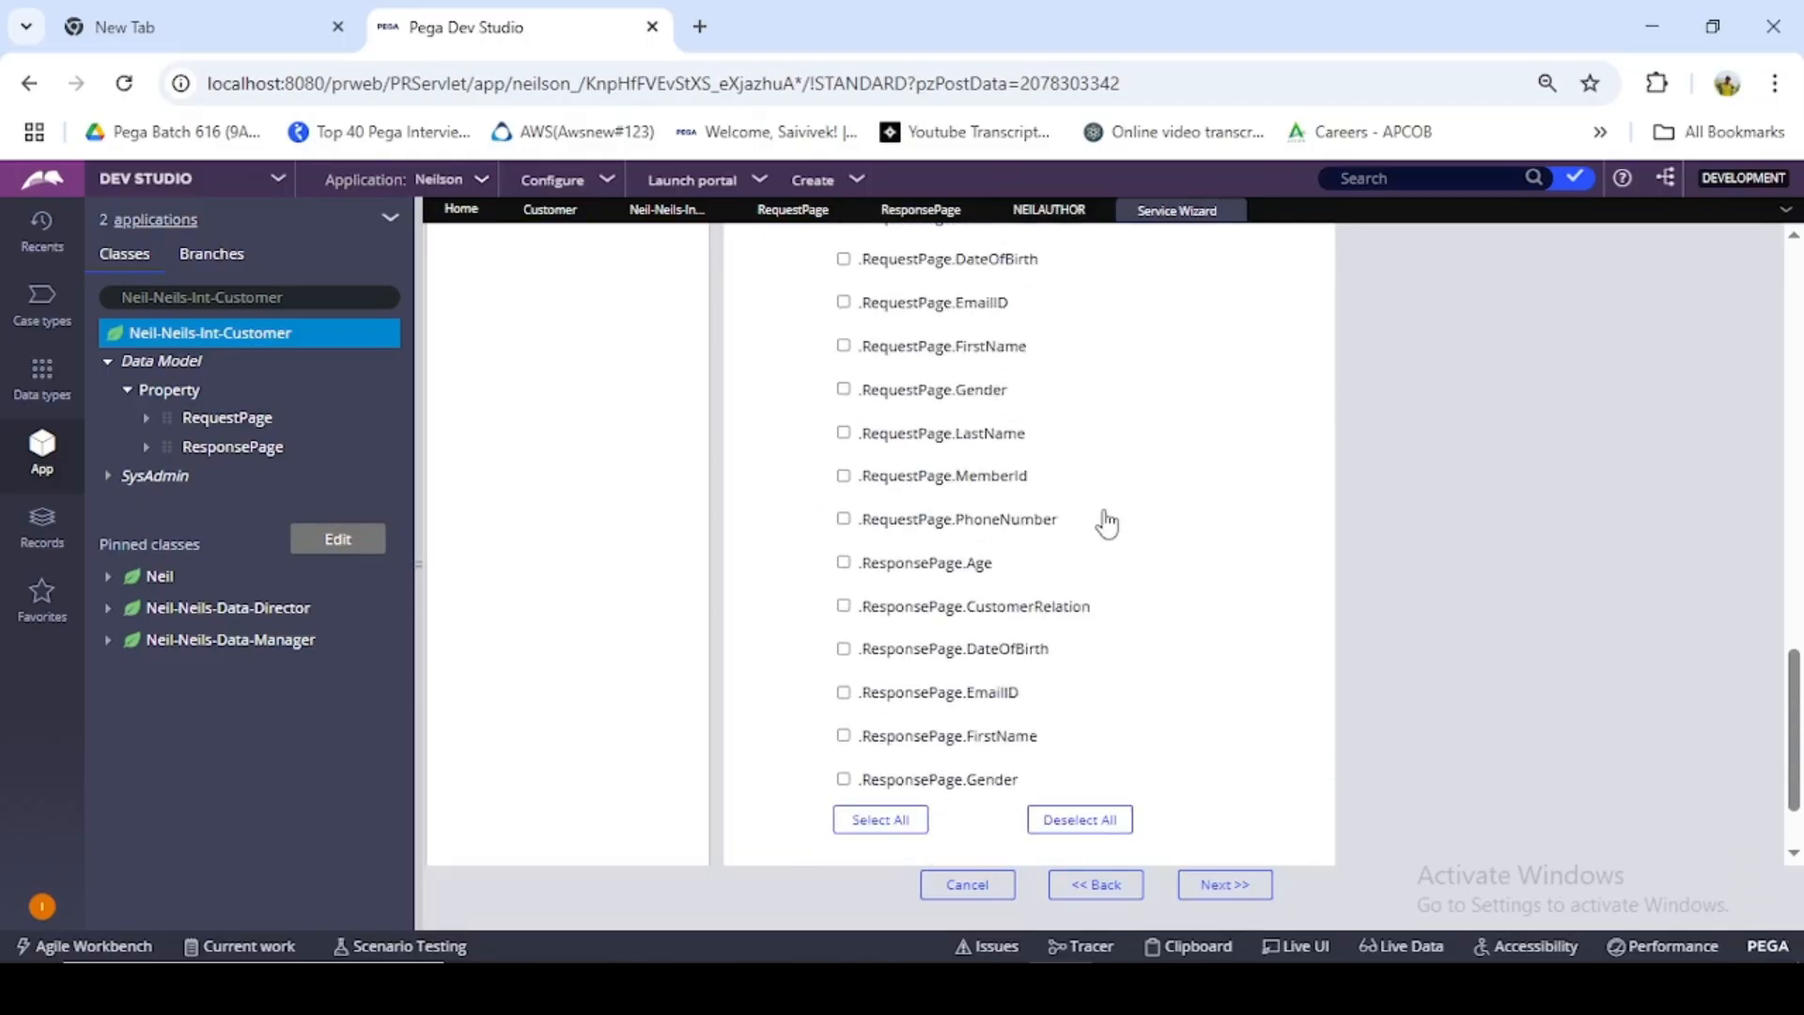
scroll(1077, 527, up, 3)
scroll(1082, 529, down, 1)
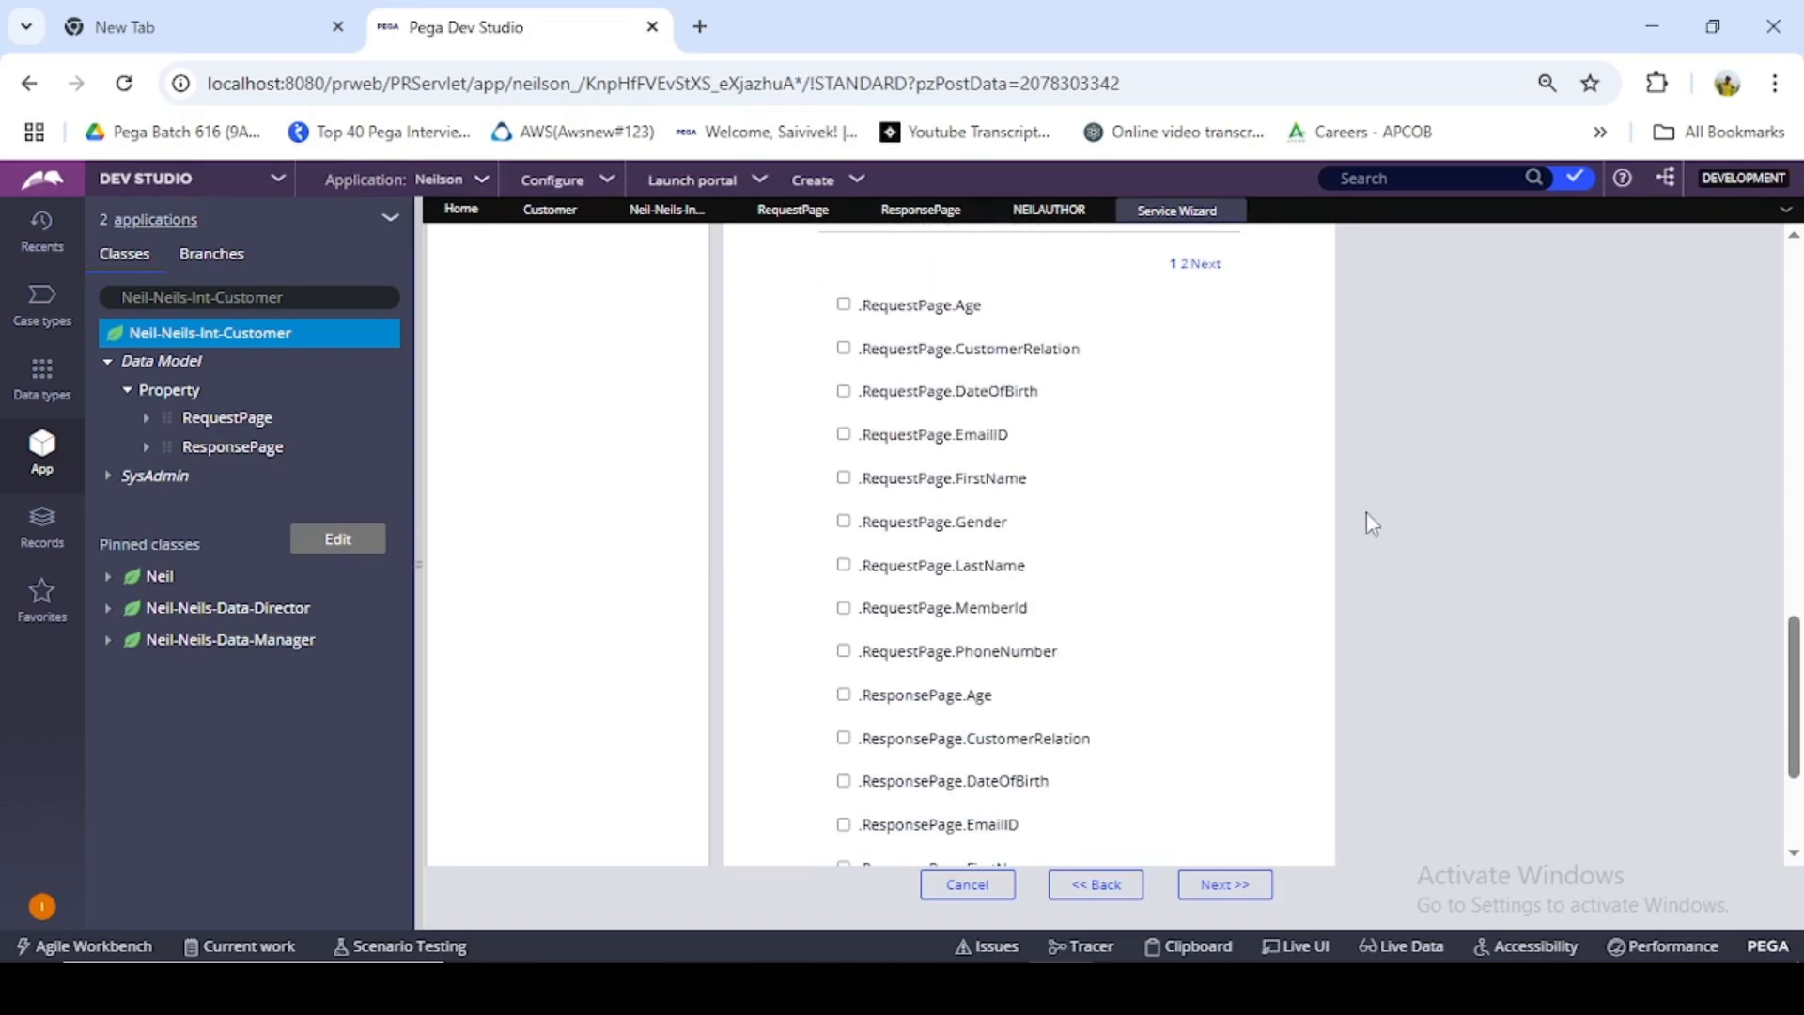
click(944, 568)
click(951, 524)
drag(970, 483, 963, 472)
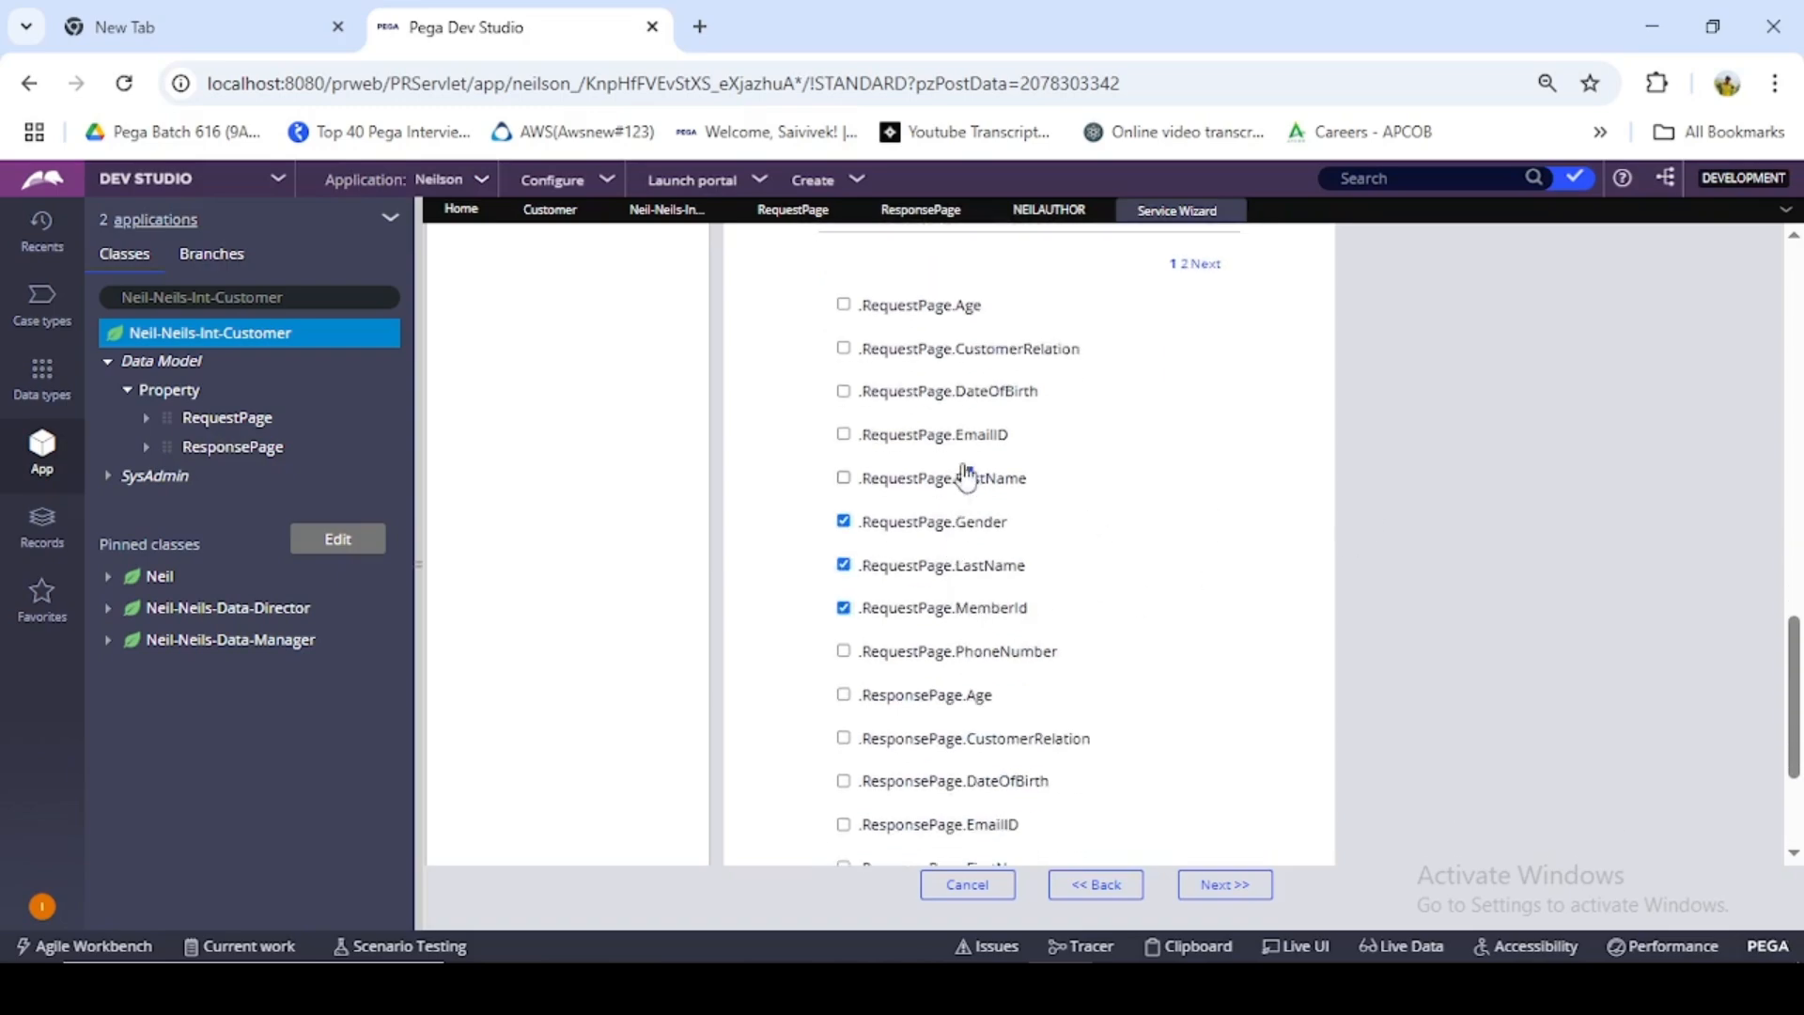
click(844, 521)
click(844, 565)
click(853, 611)
- Select .ResponsePage Age, CustomerRelation, DateOfBirth, EmailID, FirstName and Gender as primary page output properties
scroll(860, 616, down, 3)
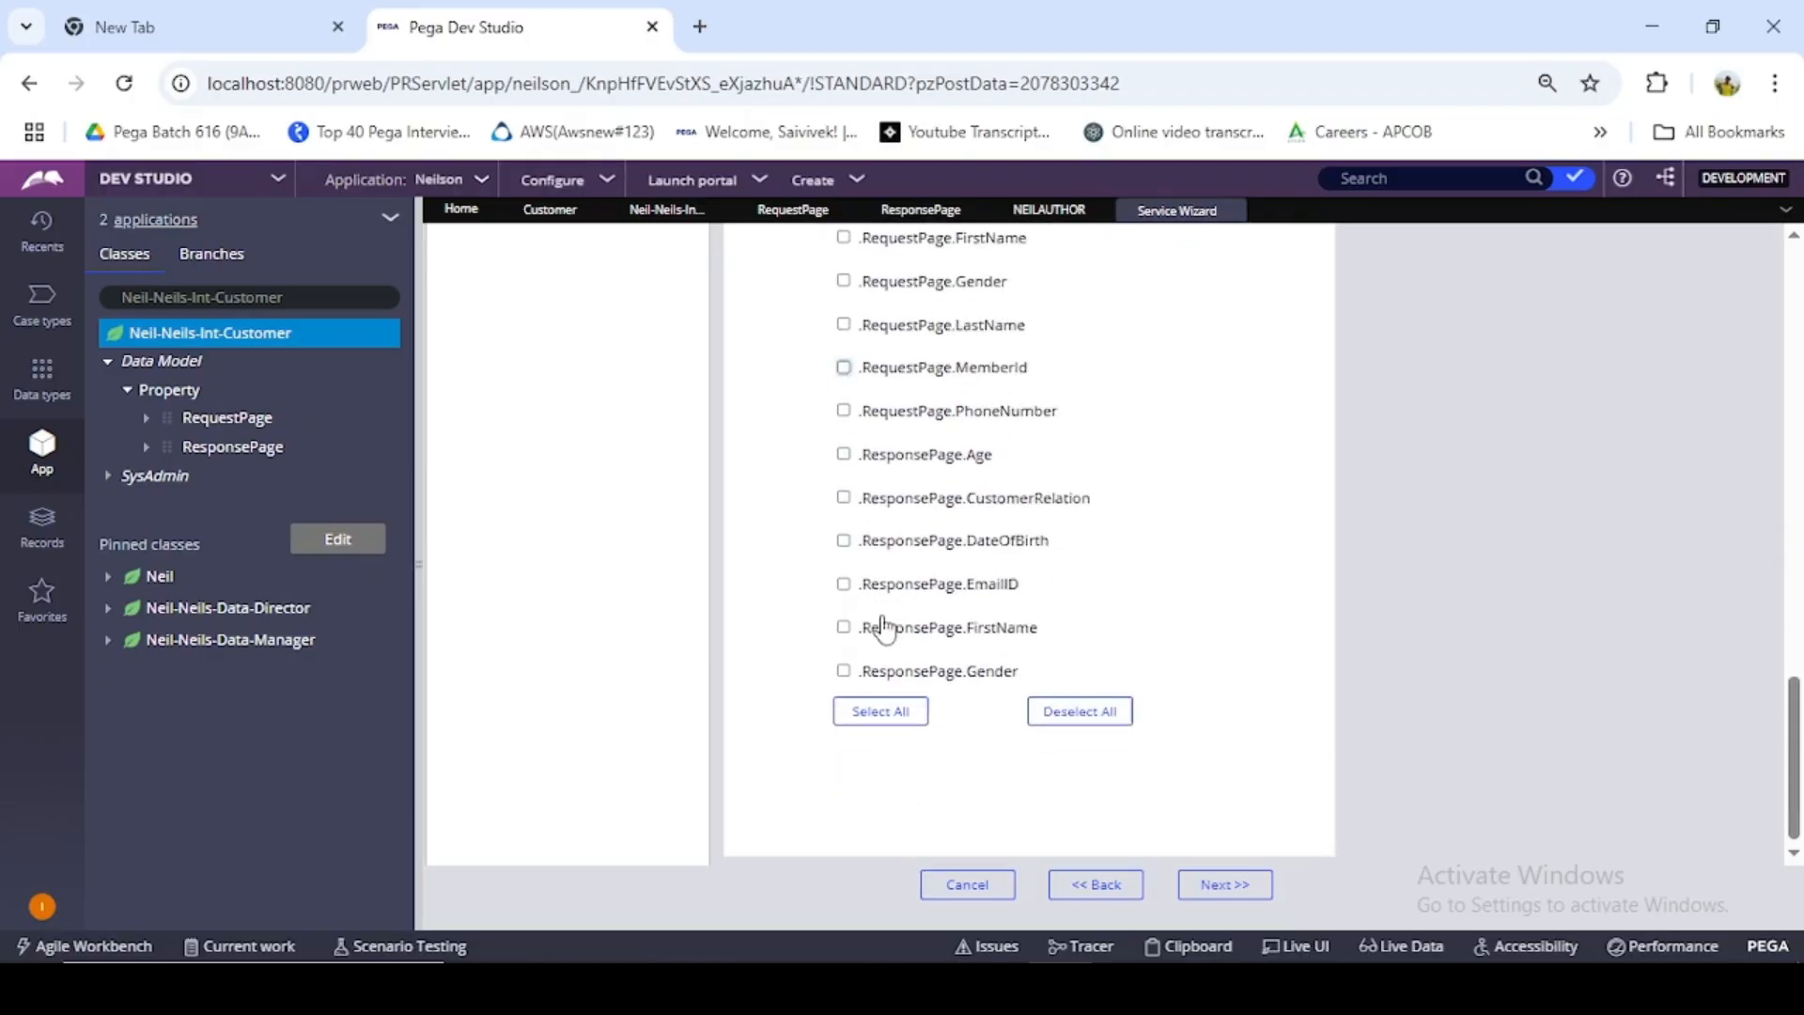
click(843, 445)
click(844, 488)
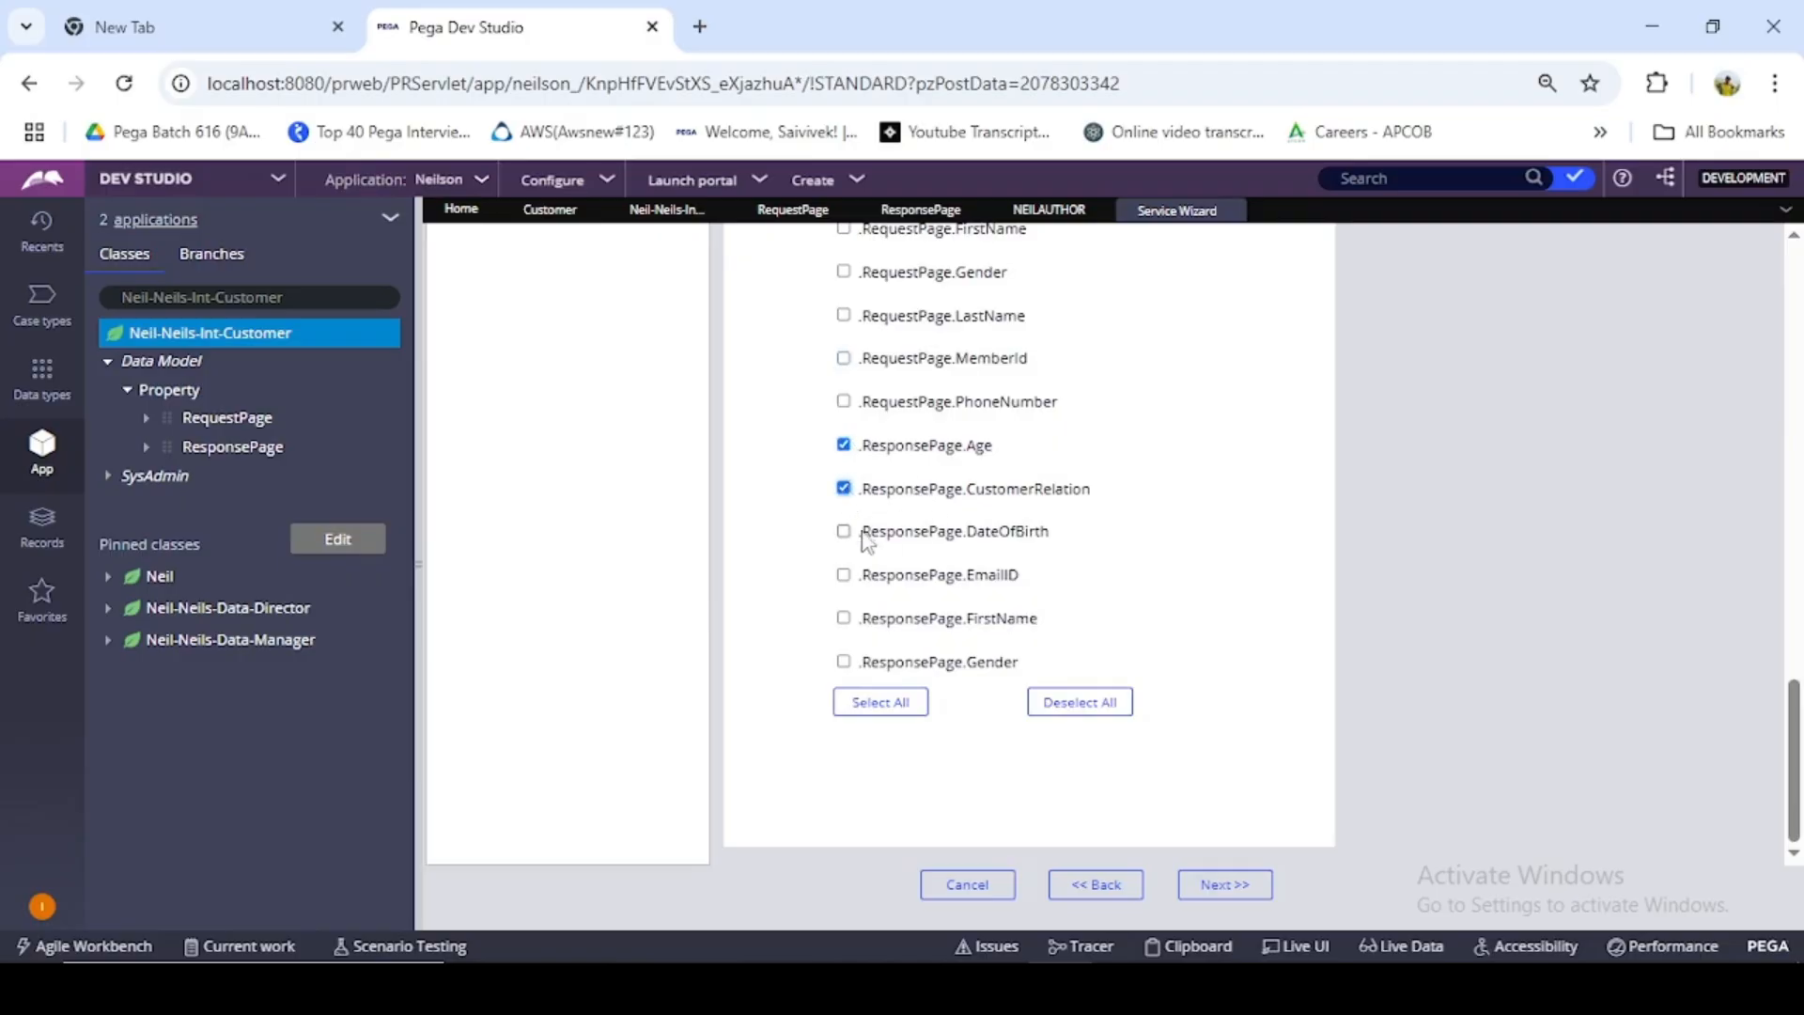
click(843, 531)
click(844, 531)
click(844, 577)
click(845, 619)
- Add .ResponsePage LastName, MemberId and PhoneNumber from the second page of output properties, and continue to the service resources
scroll(904, 655, up, 3)
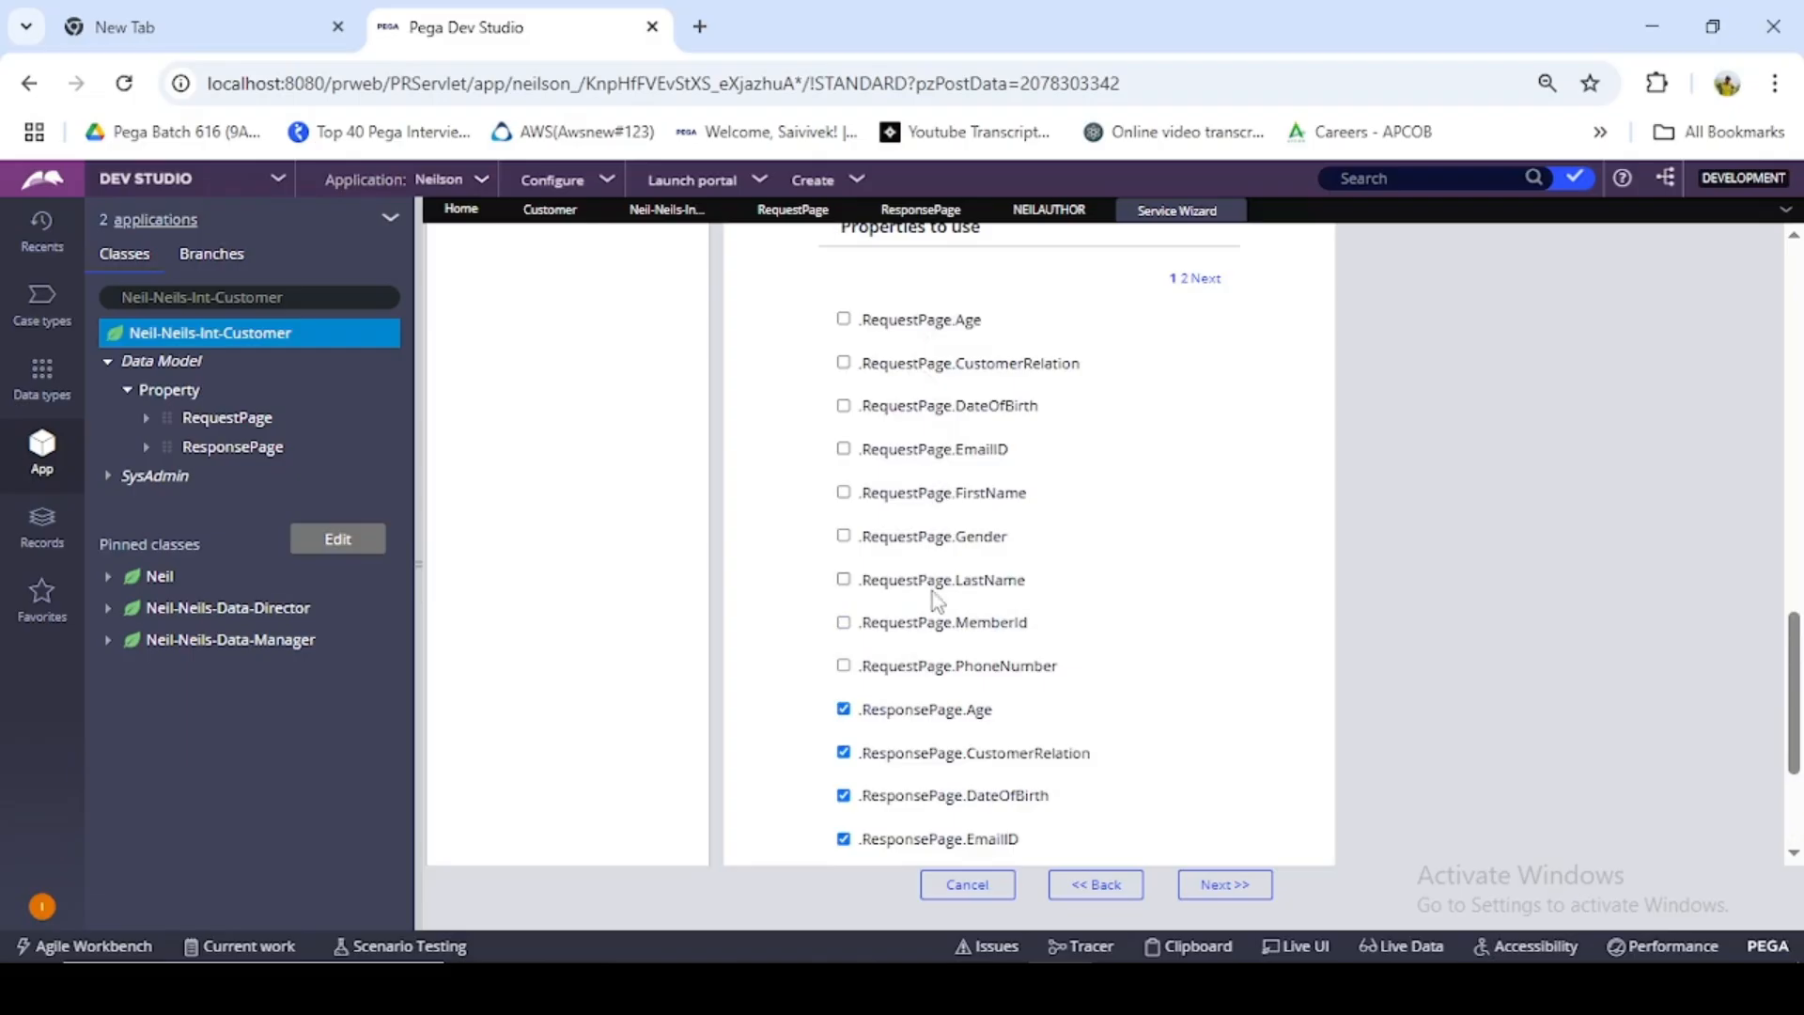
scroll(1049, 714, down, 2)
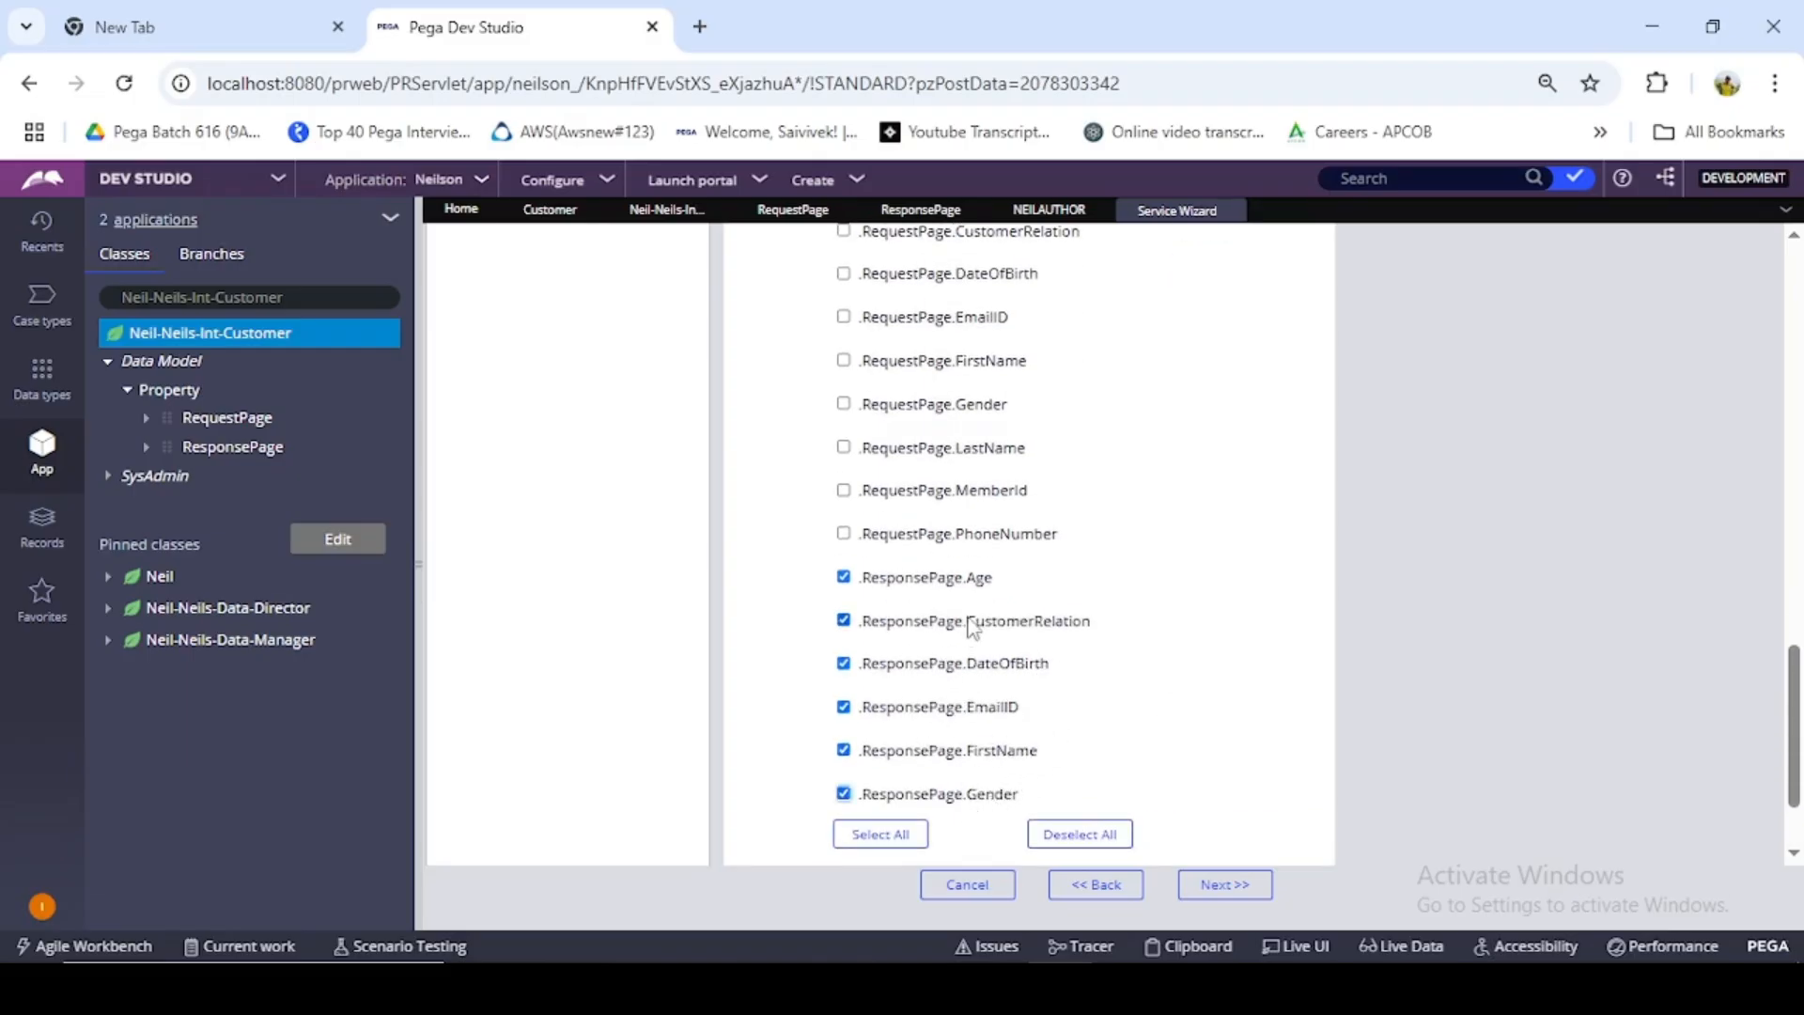
scroll(912, 454, up, 2)
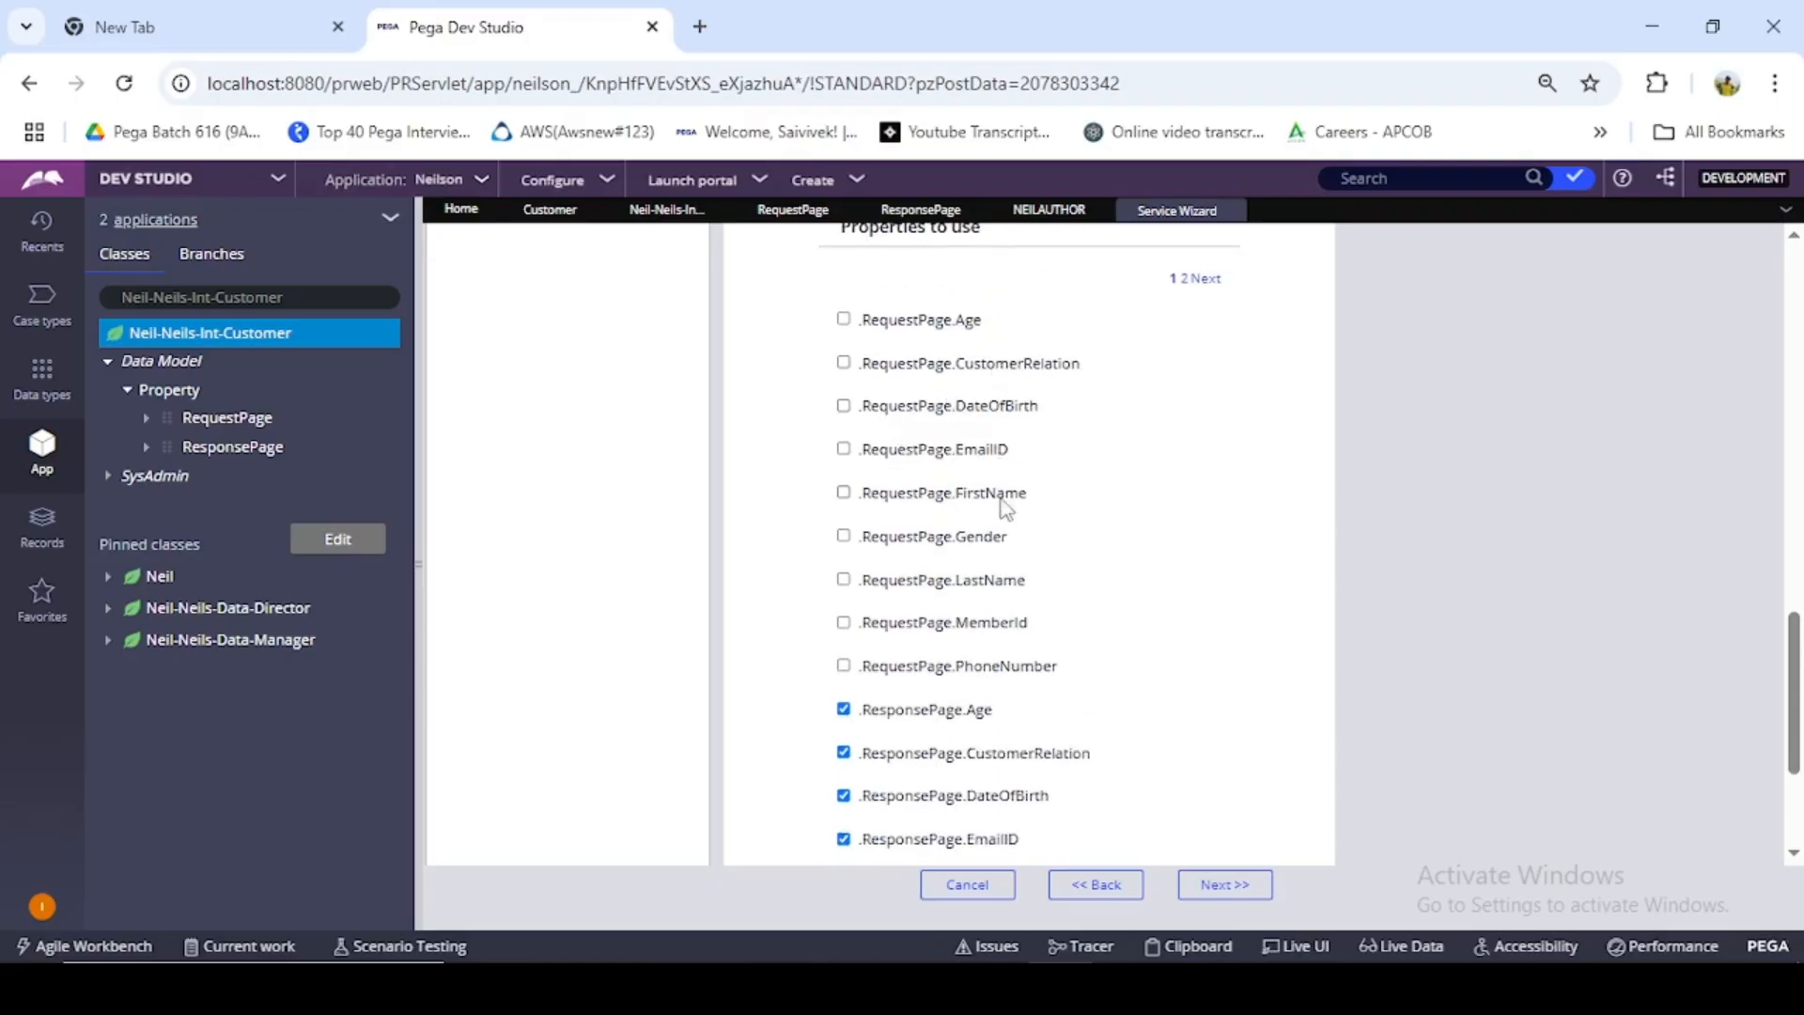
scroll(999, 637, down, 4)
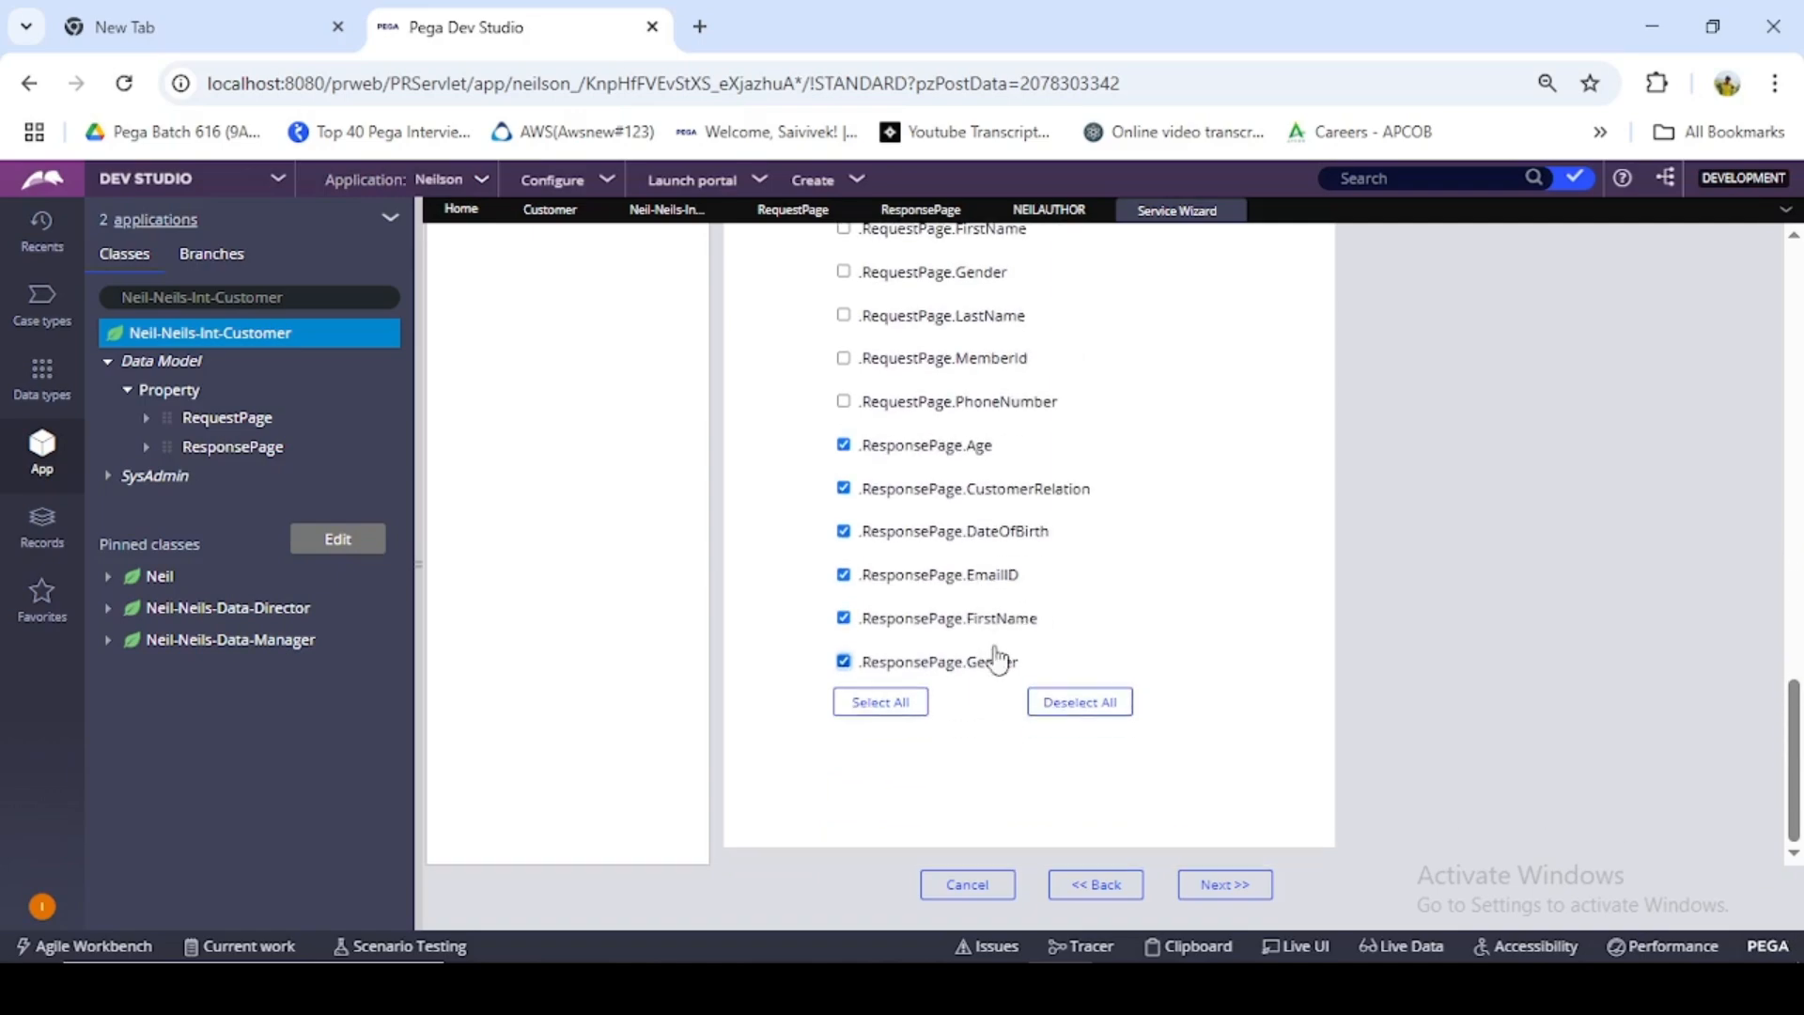
scroll(911, 467, up, 2)
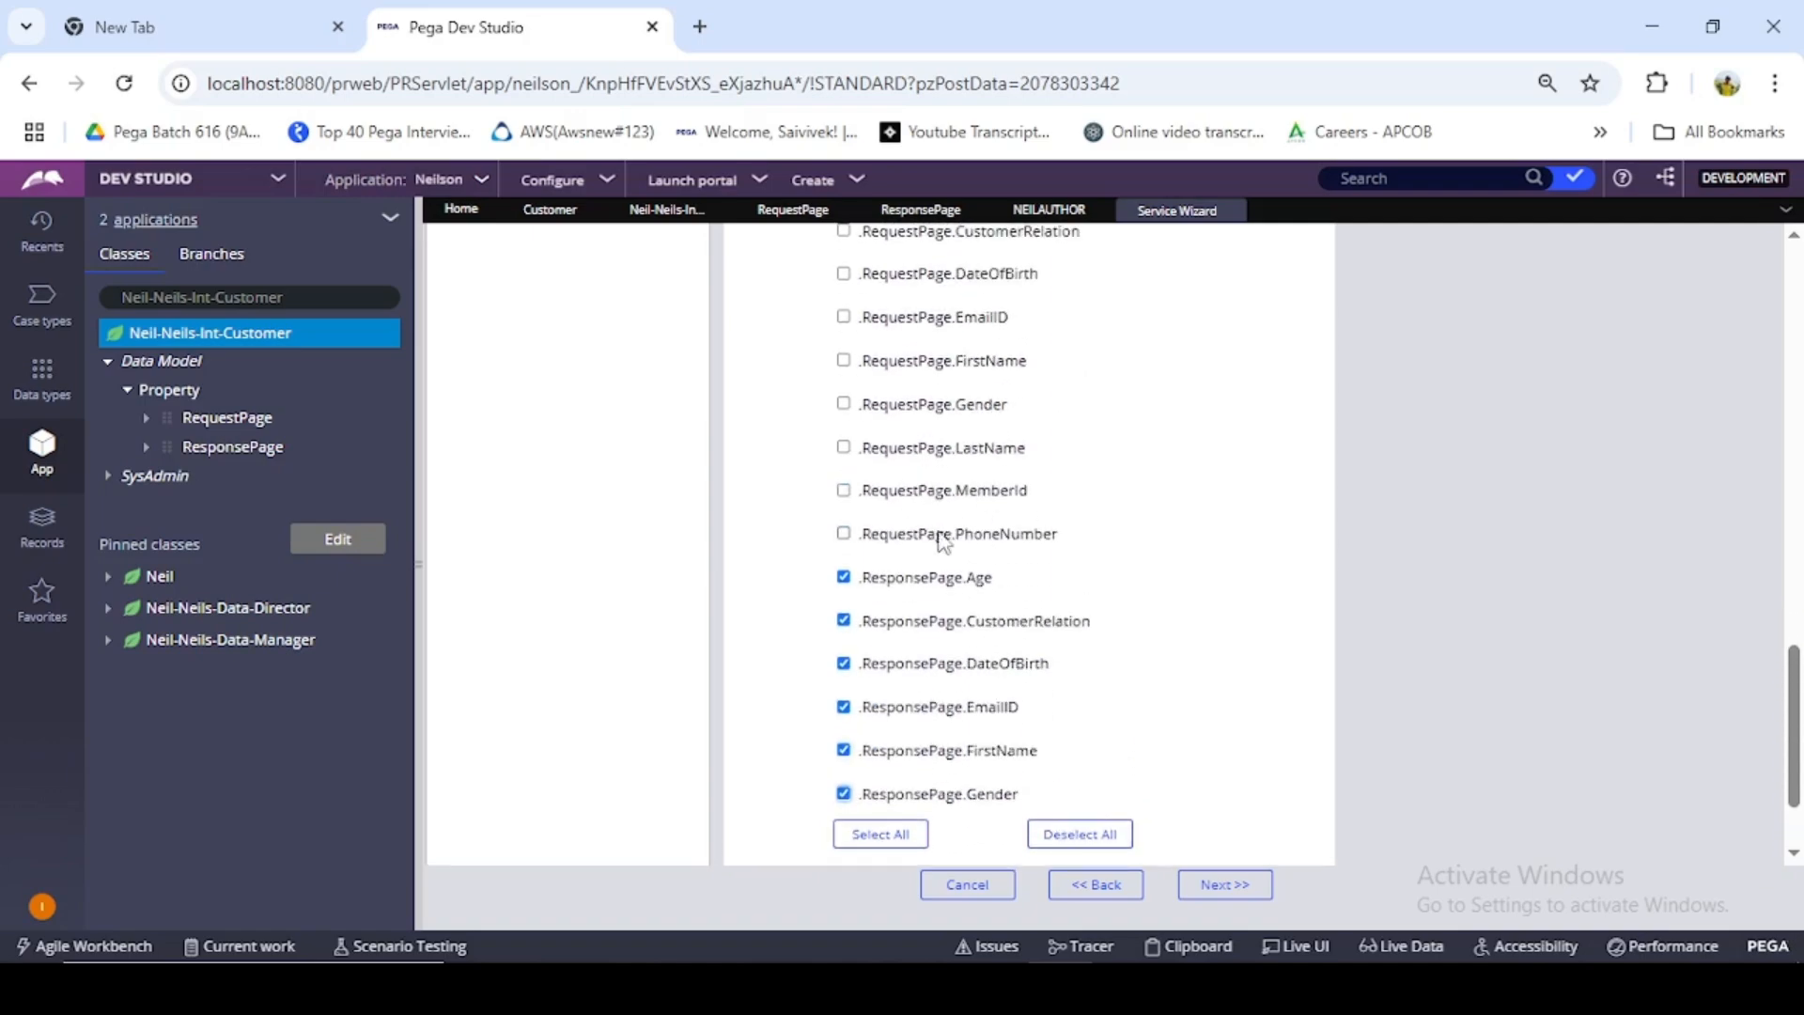
scroll(977, 529, up, 2)
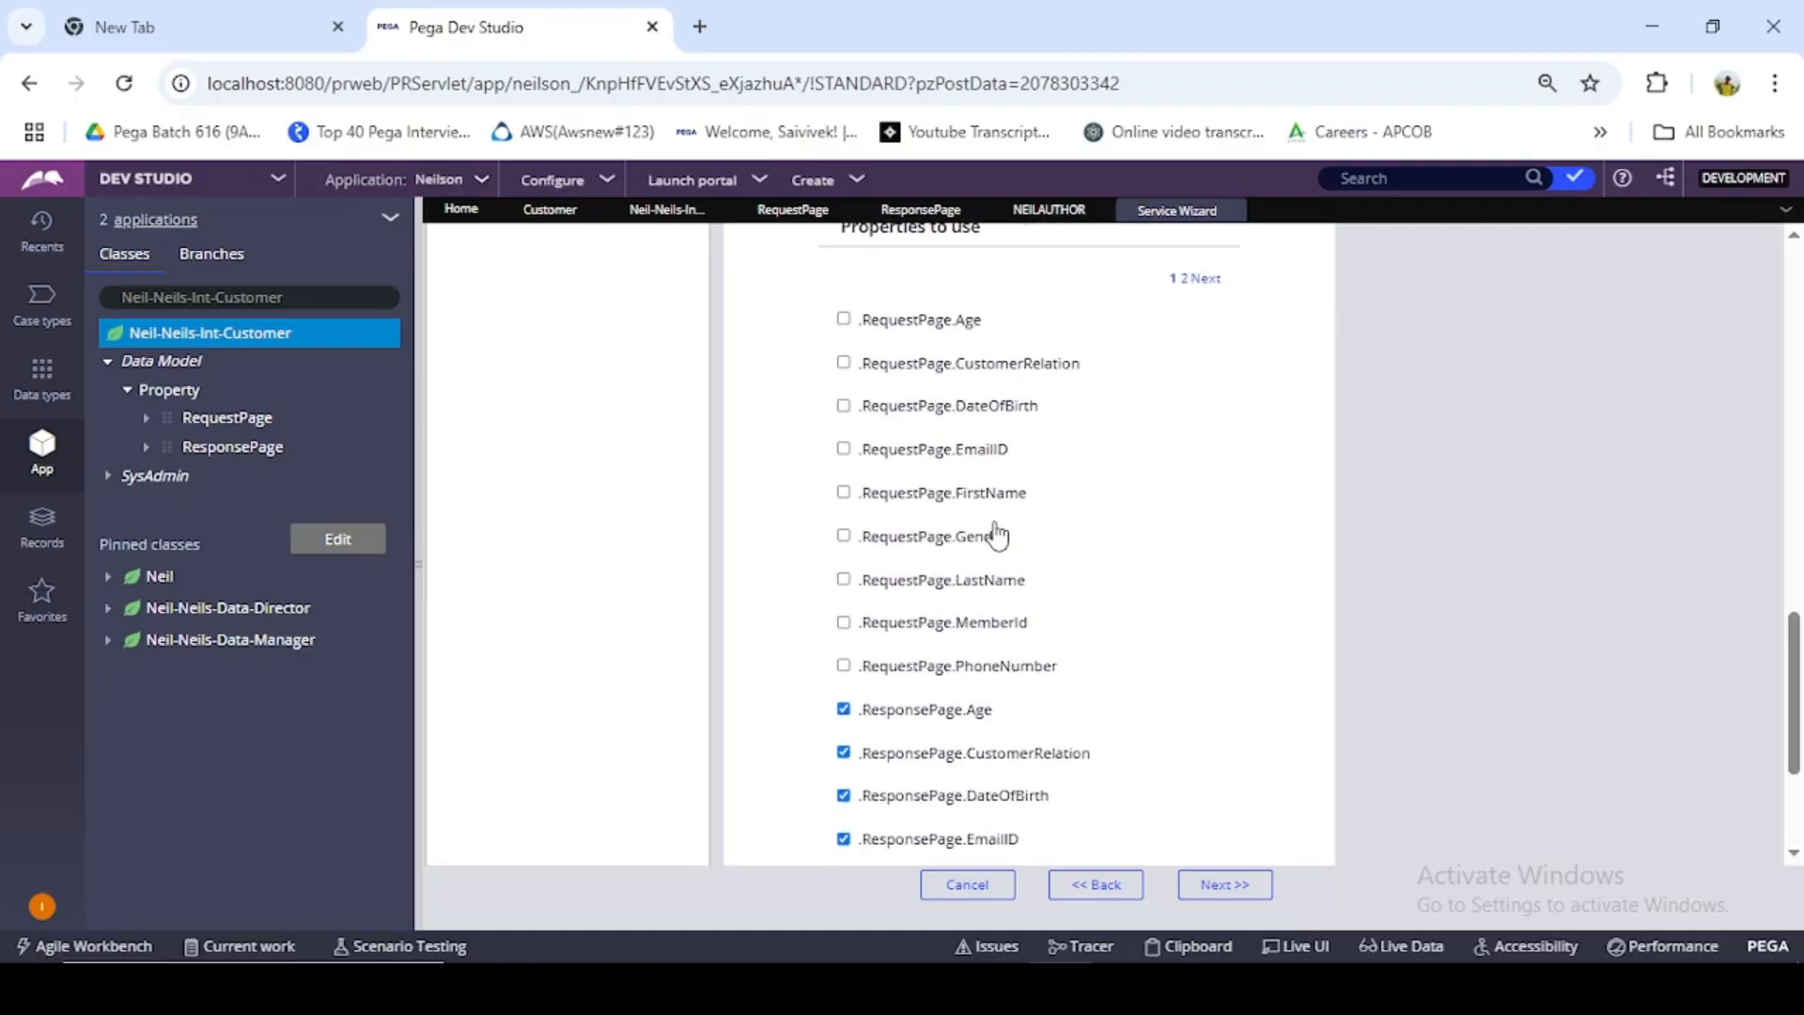
scroll(1212, 493, up, 2)
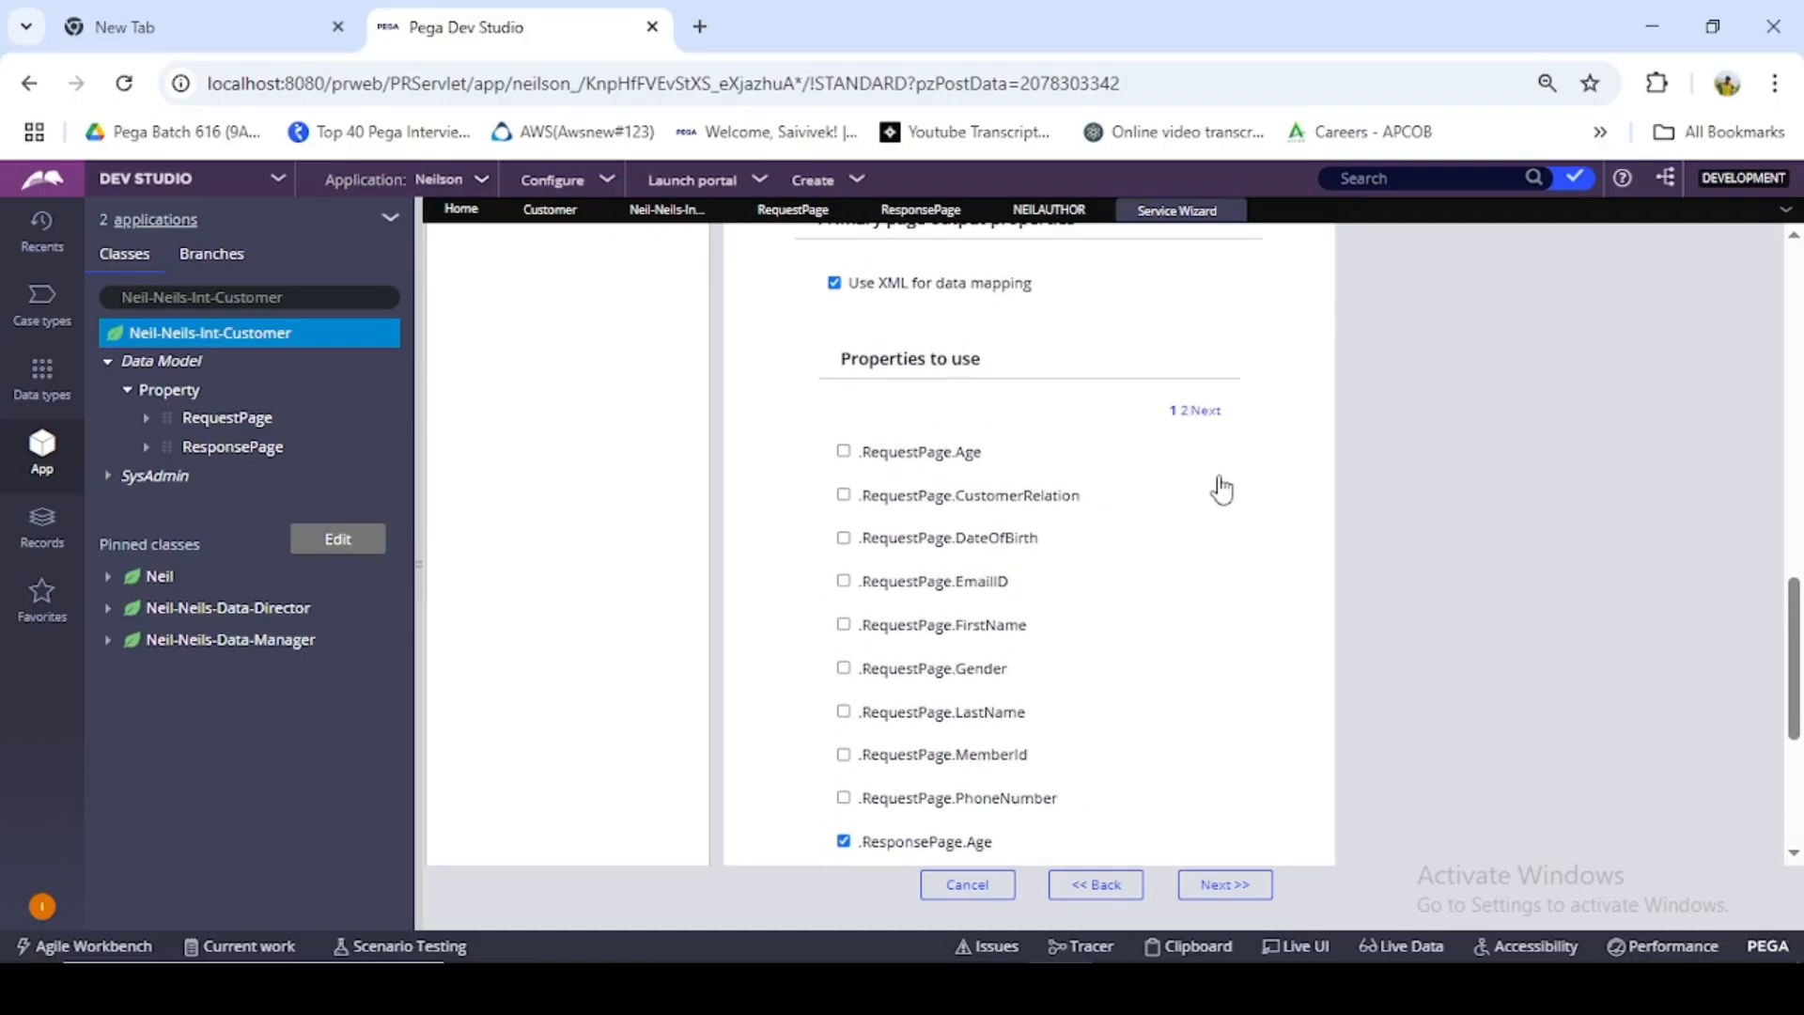
click(1198, 412)
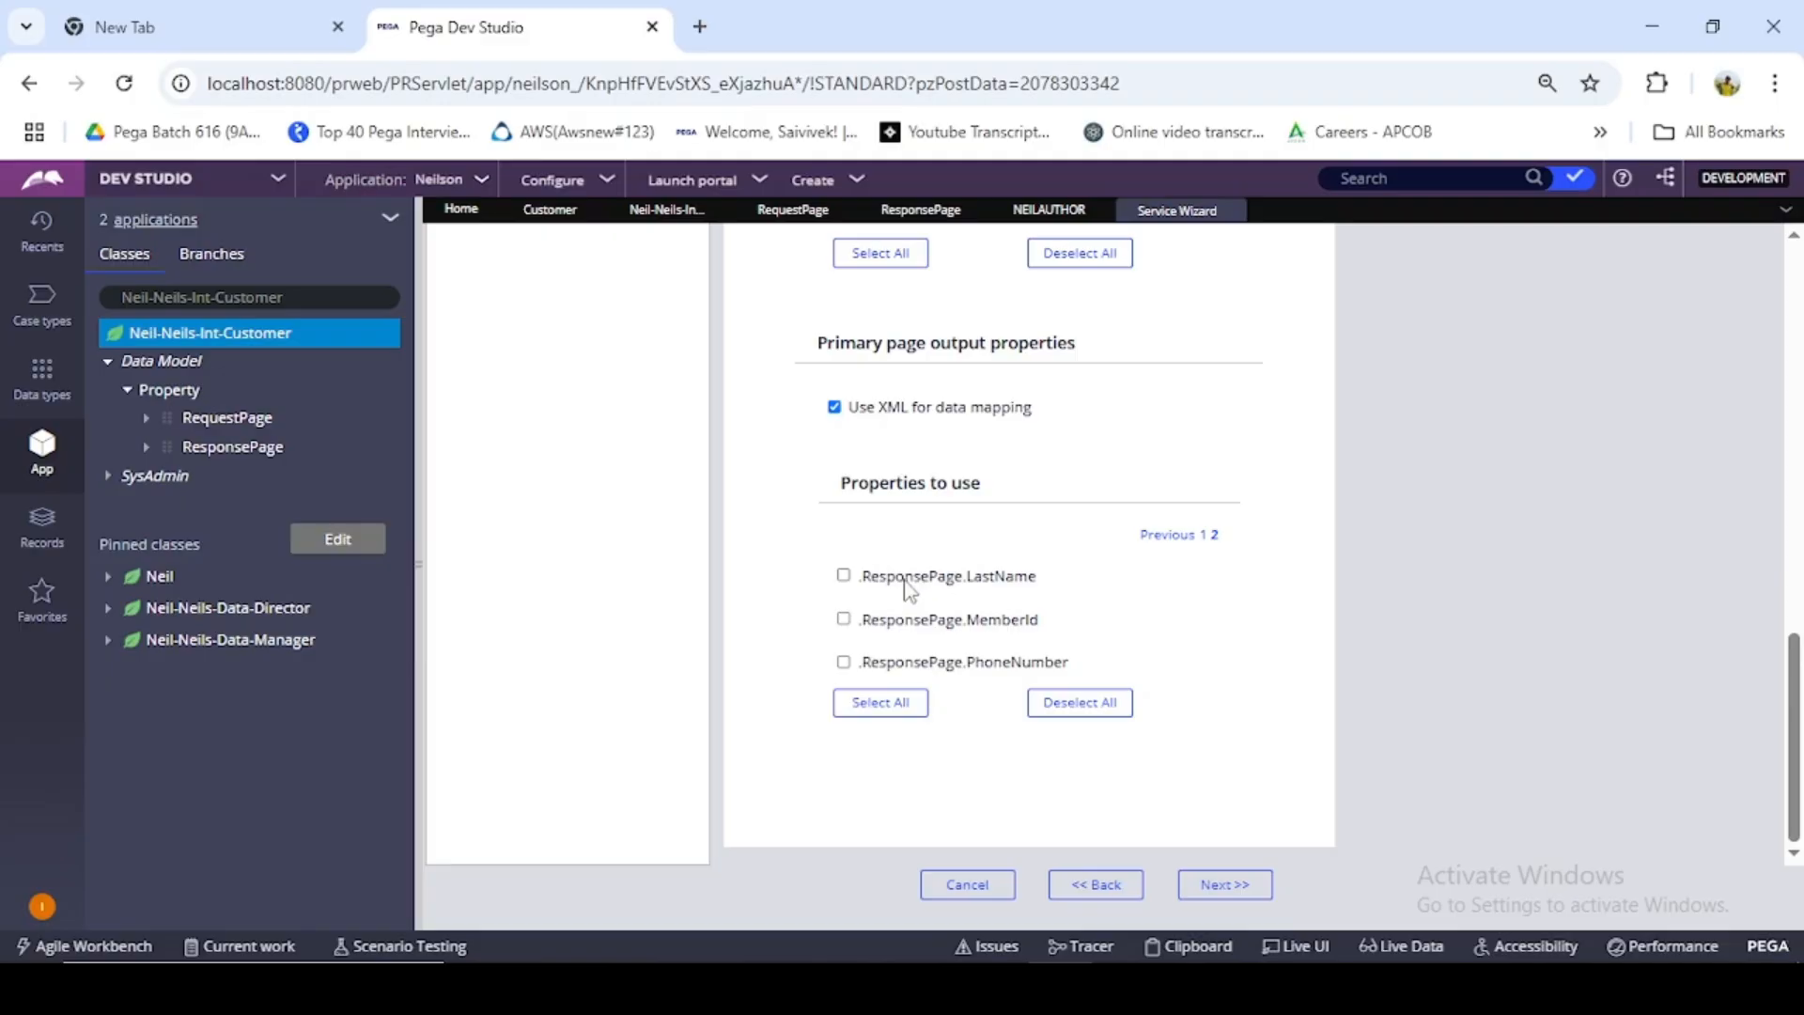
click(955, 577)
click(951, 622)
click(955, 663)
click(1210, 888)
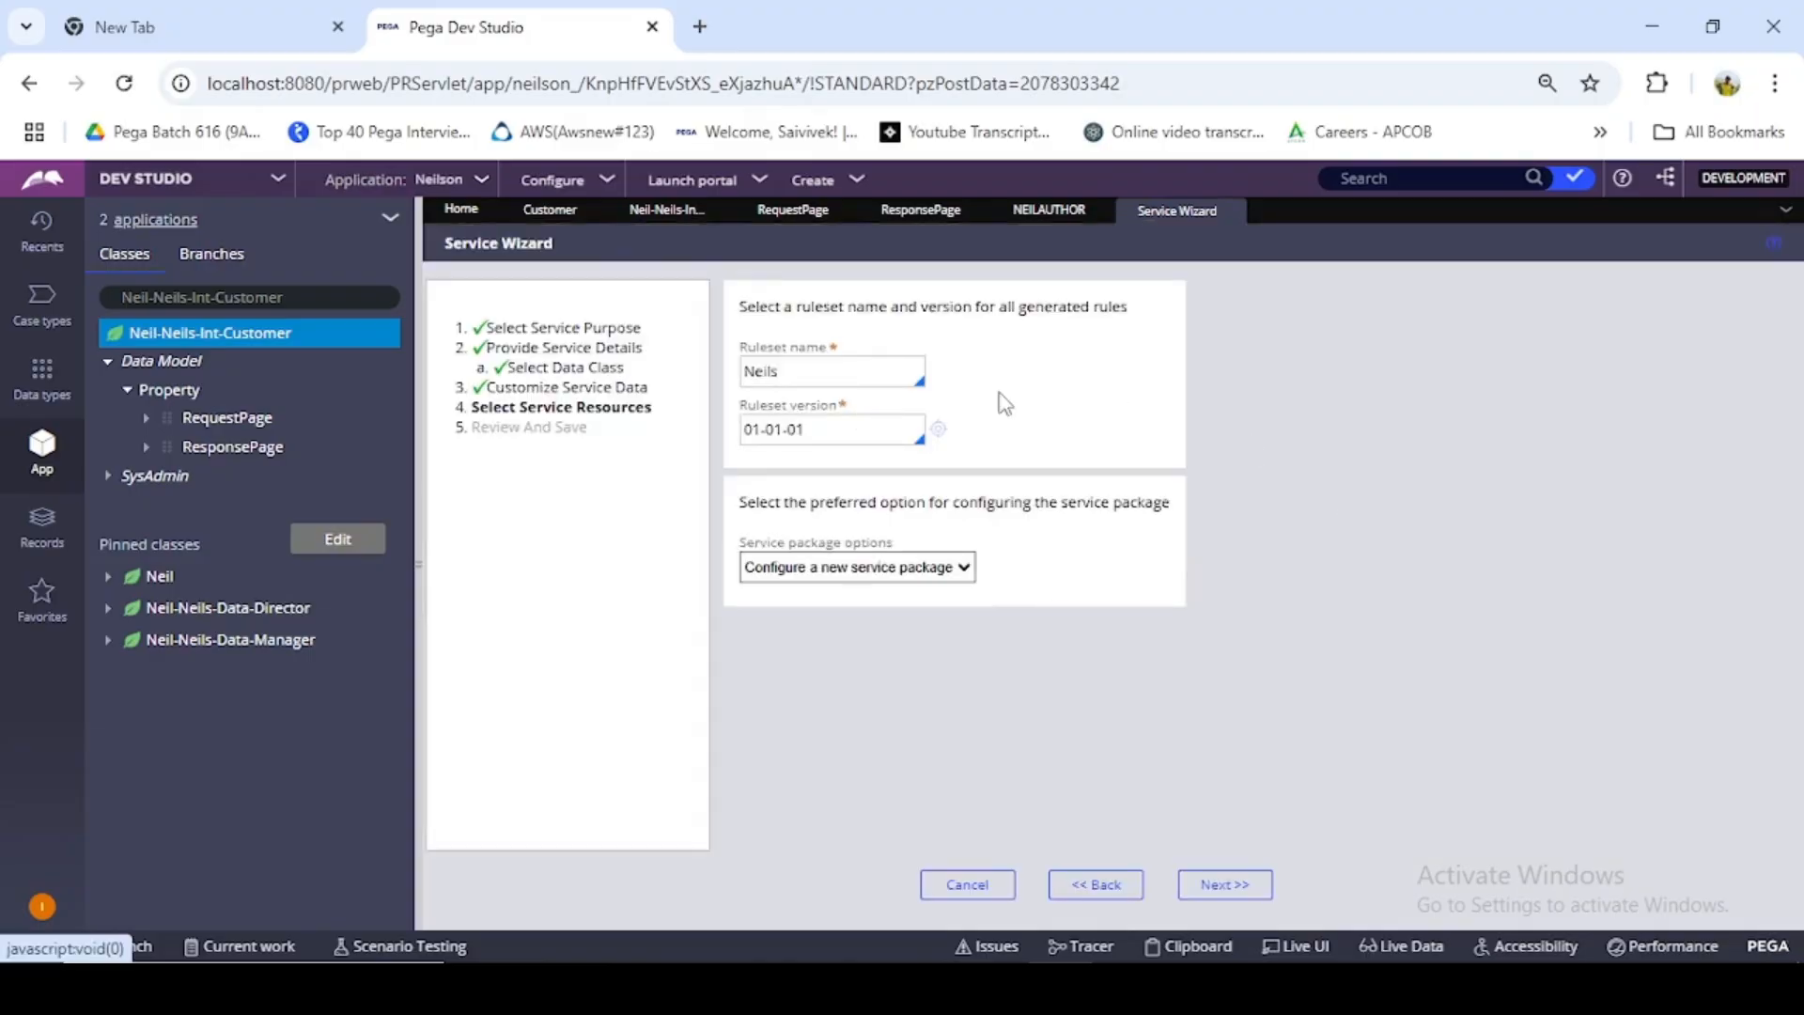
- Set the ruleset to NeilsInt 01-01-01, choose the existing NeilAuthor service package, and continue to the review
click(889, 372)
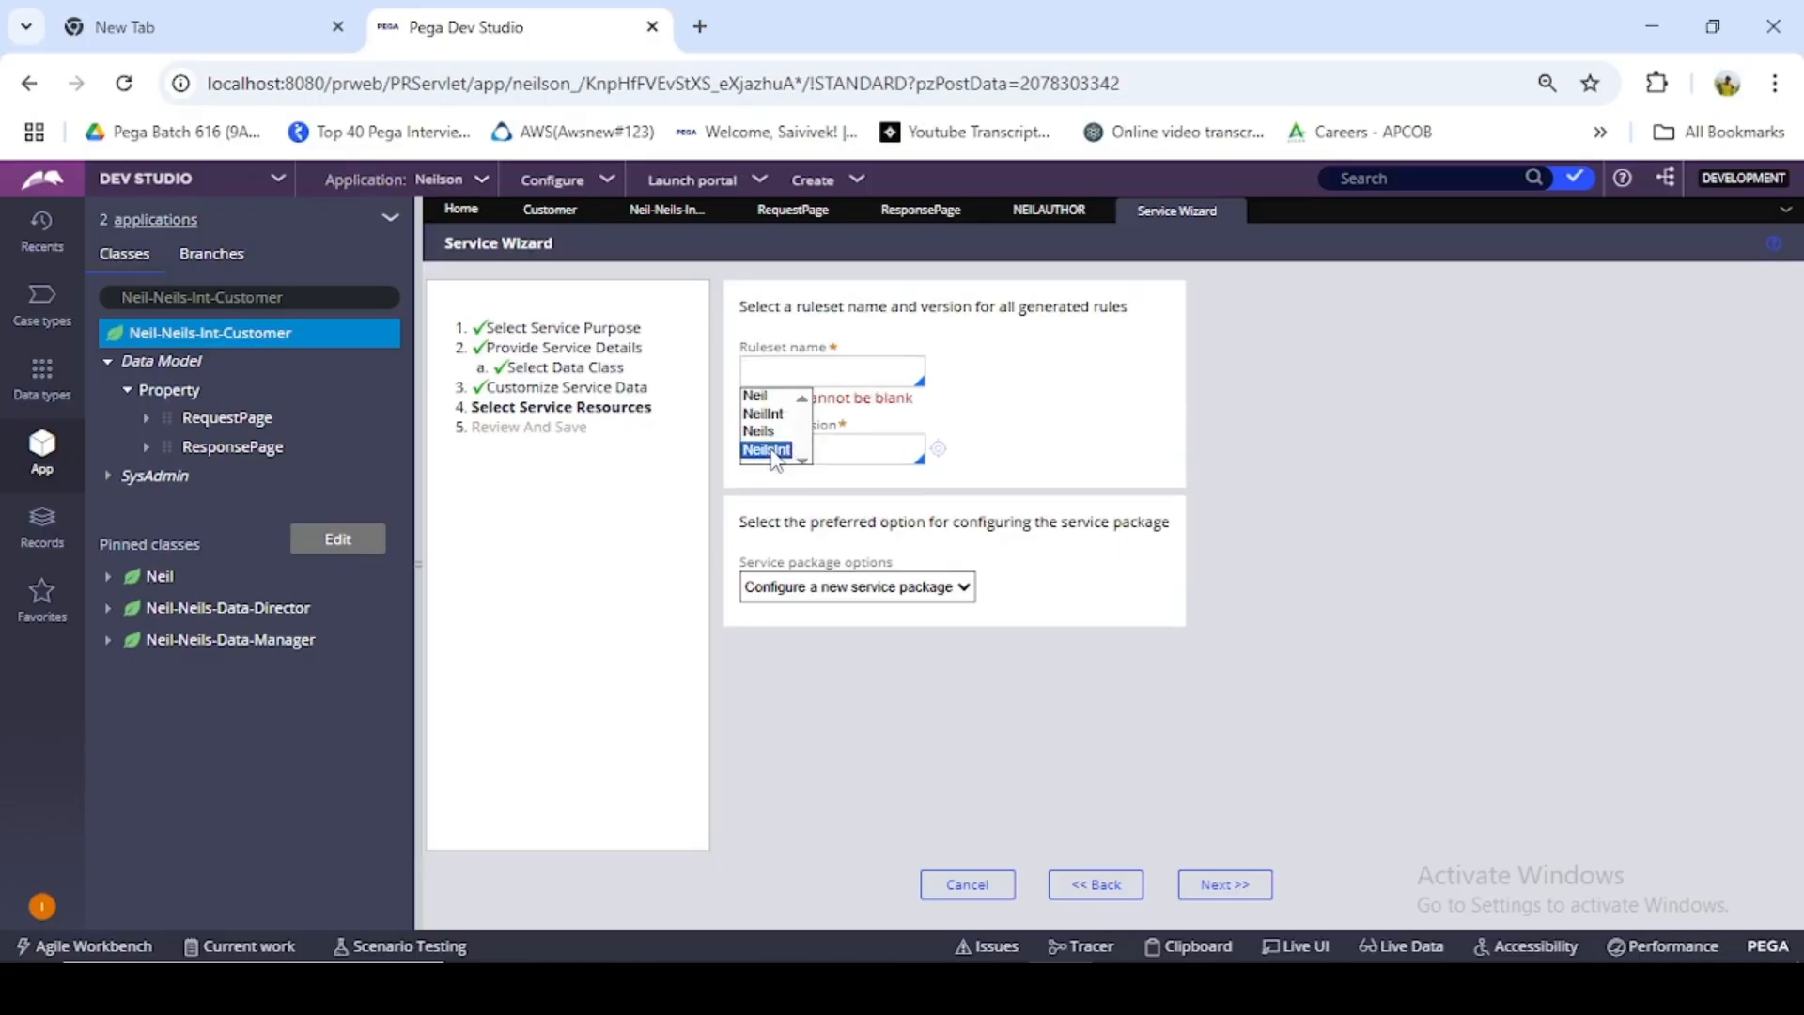
click(772, 451)
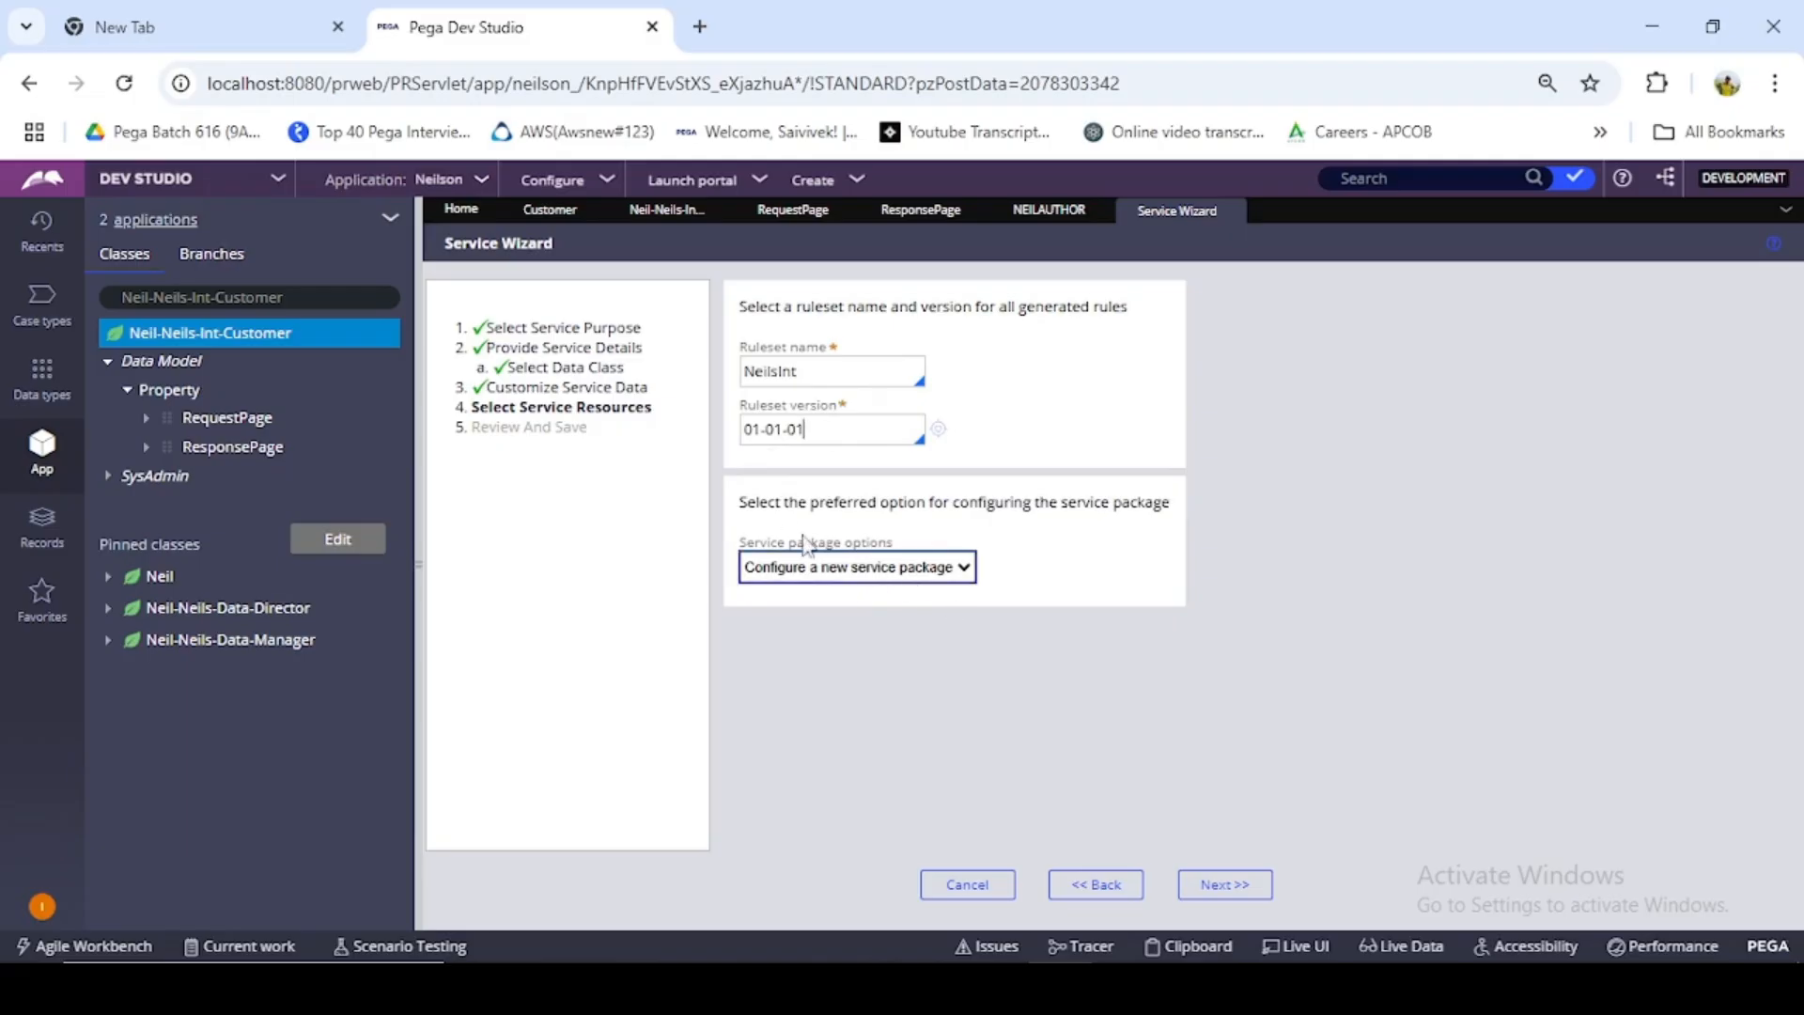
click(916, 569)
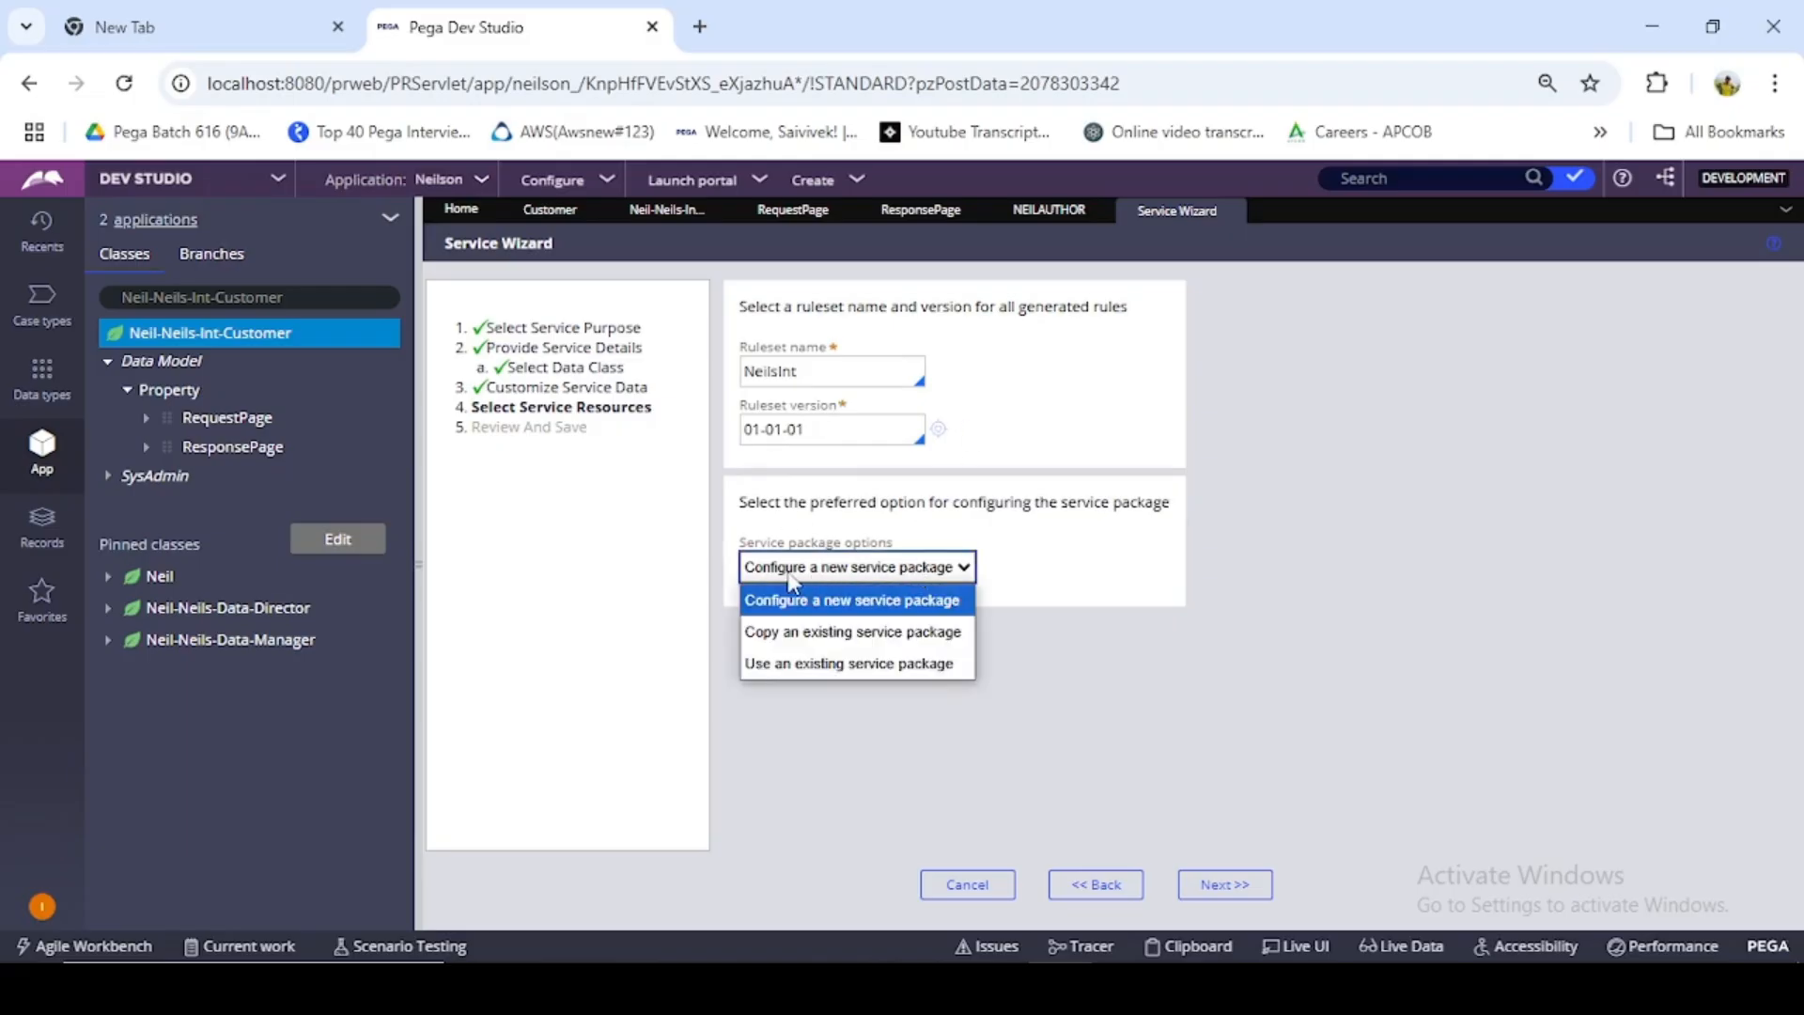
click(889, 663)
click(888, 629)
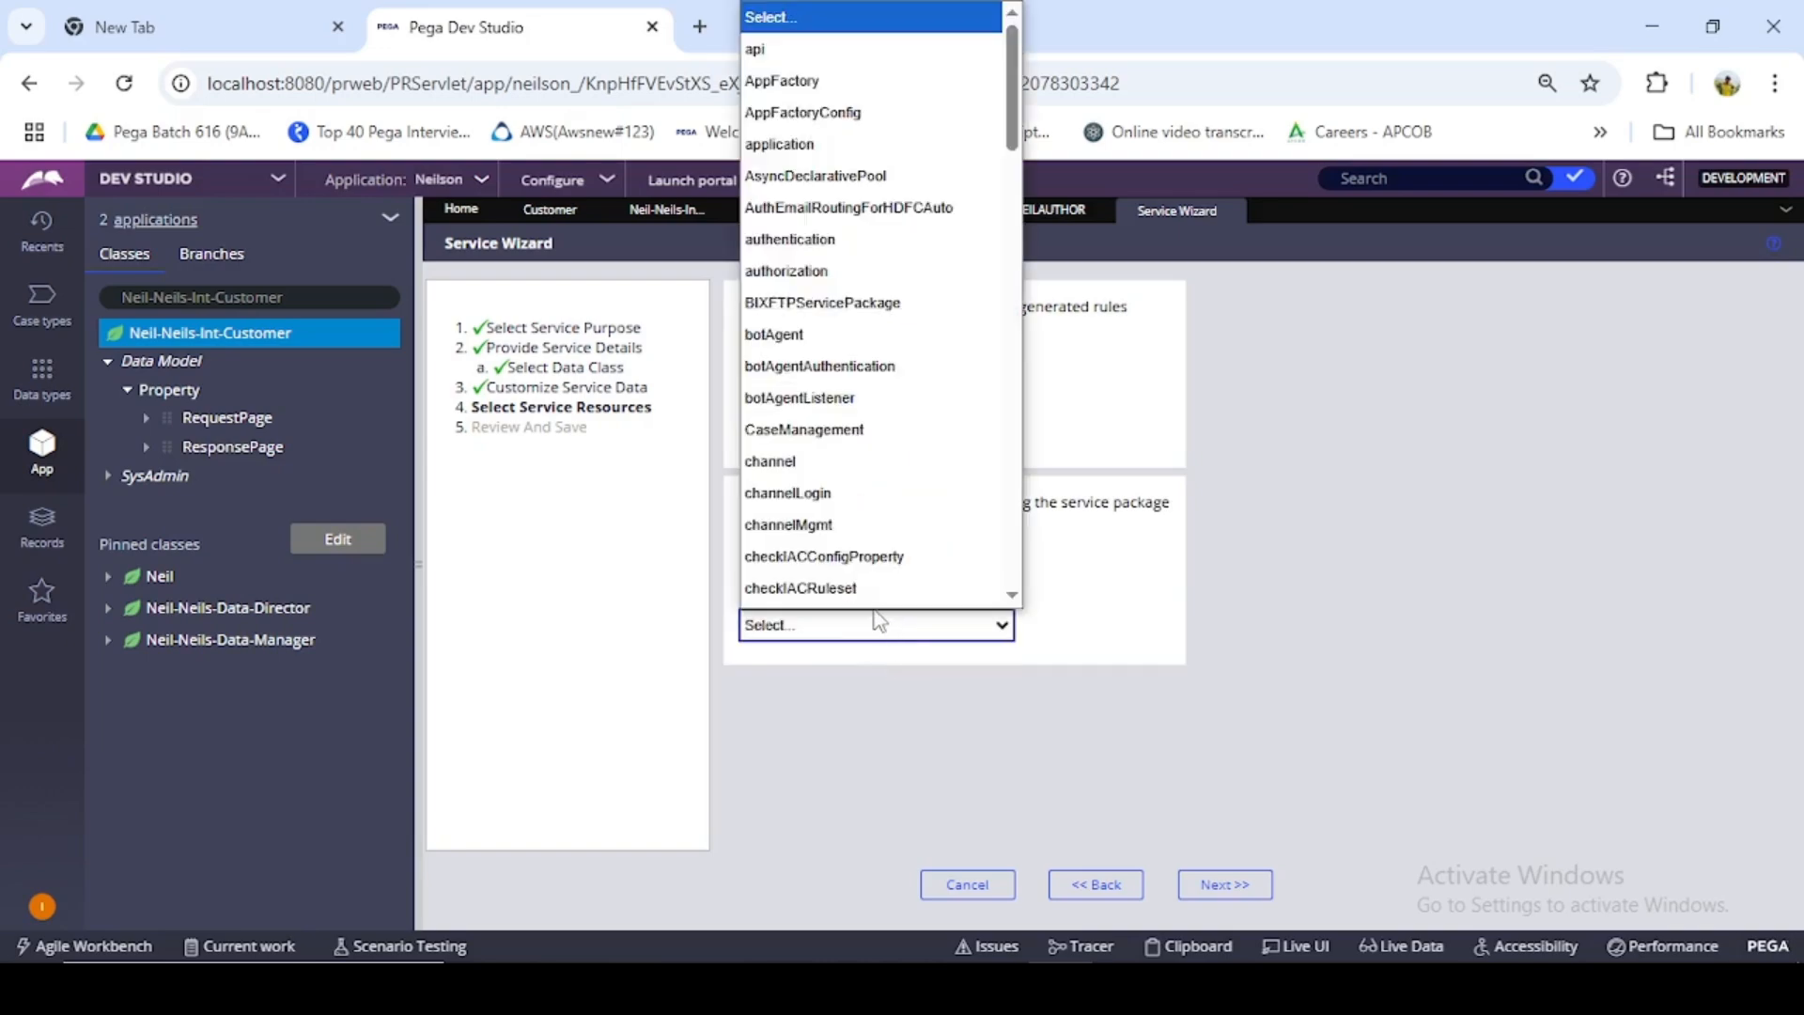
key(n)
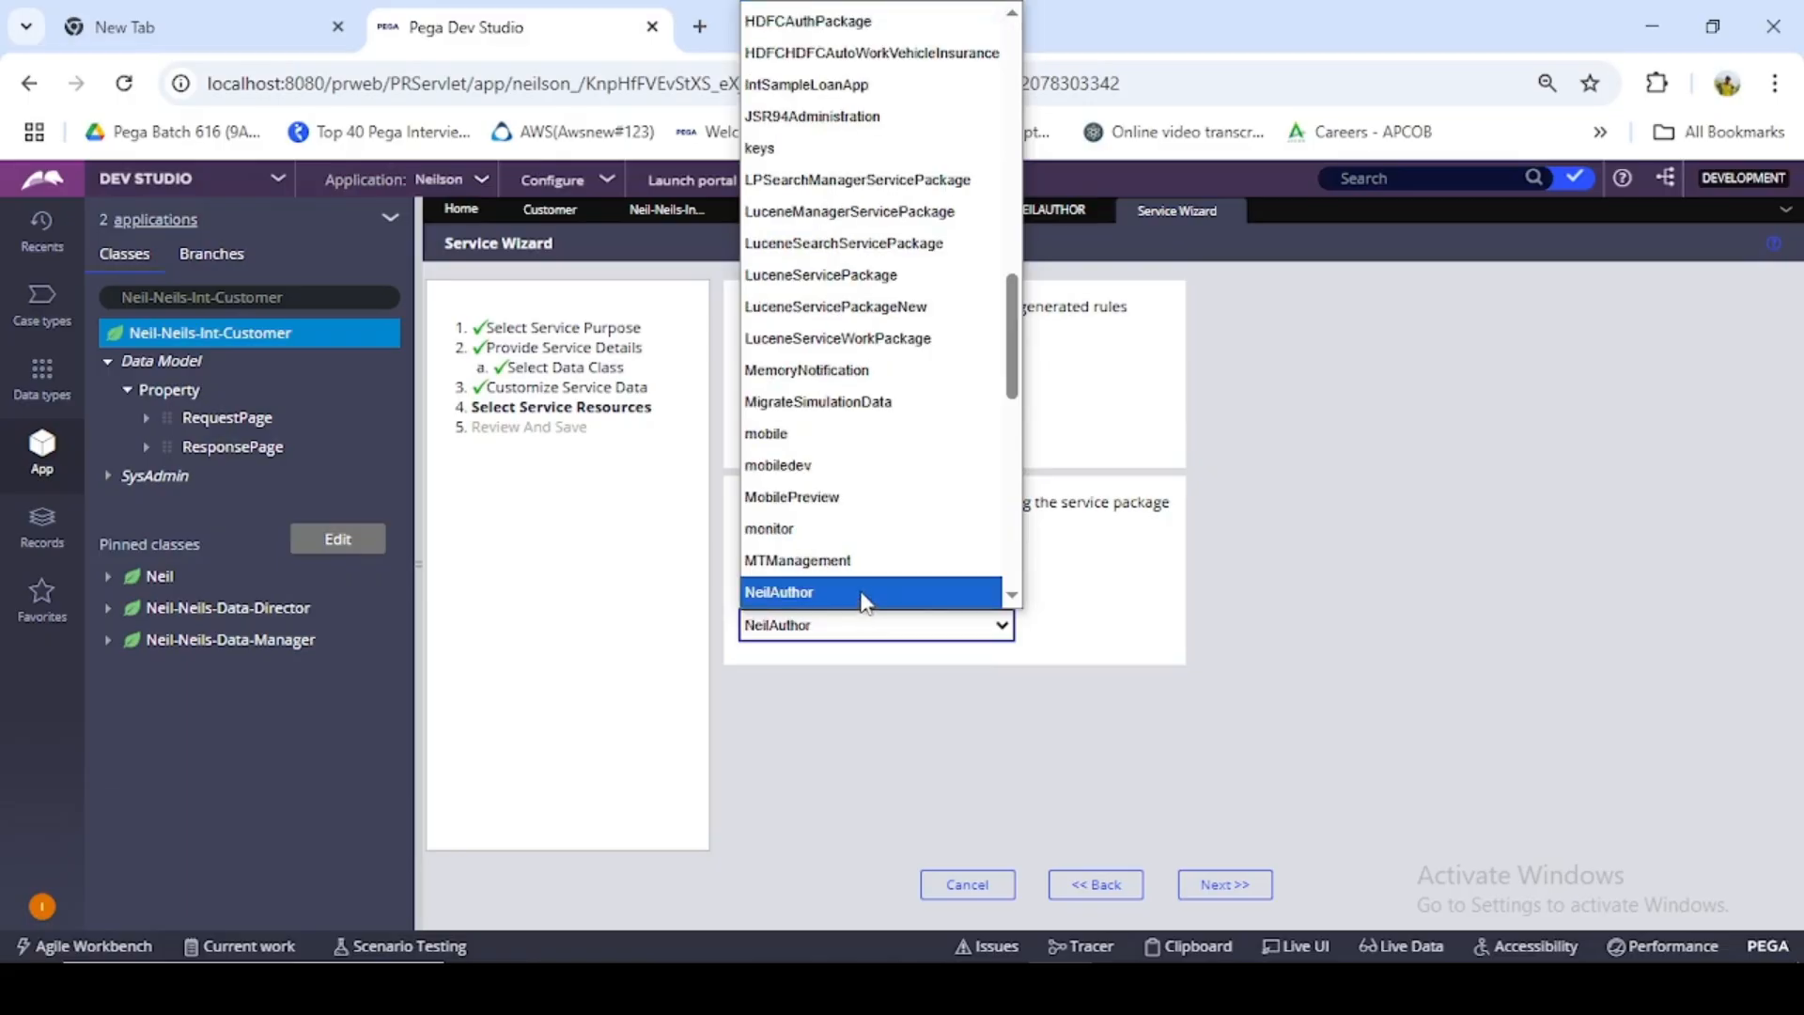
click(872, 598)
click(1237, 885)
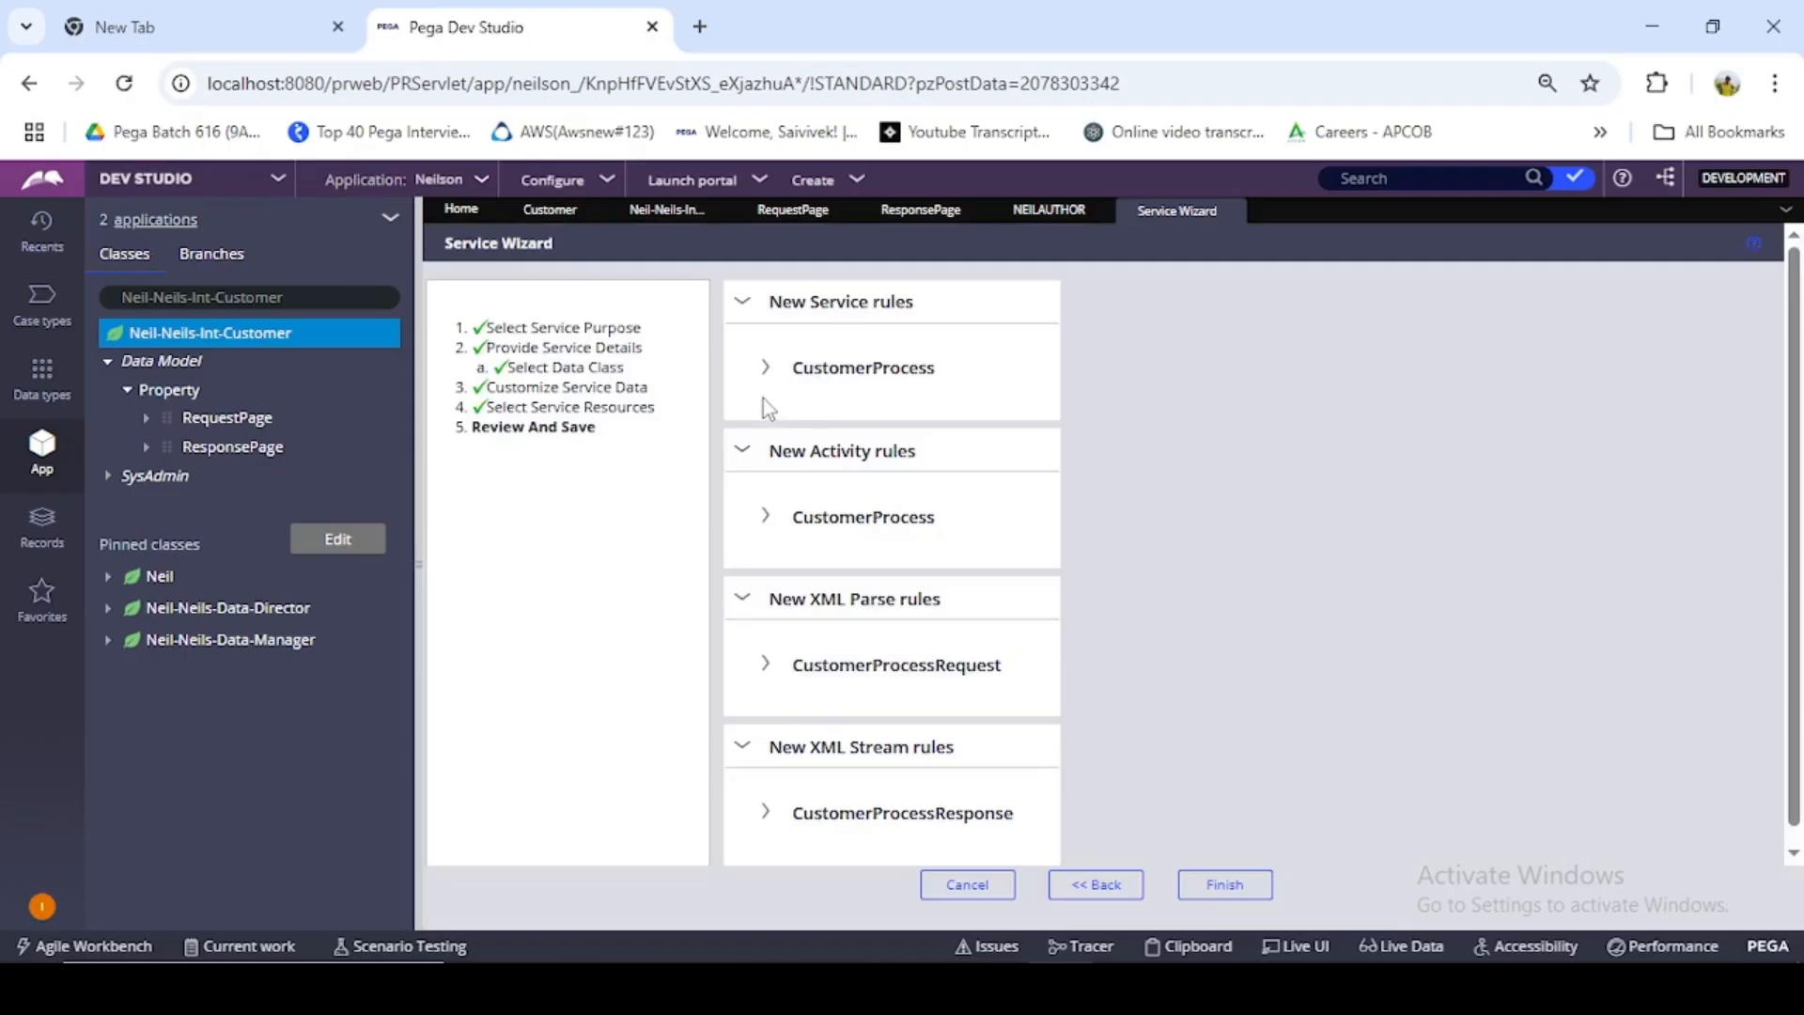
- Review the new CustomerProcess service rule and CustomerProcessResponse stream rule, and finish the wizard to generate the rules
click(766, 374)
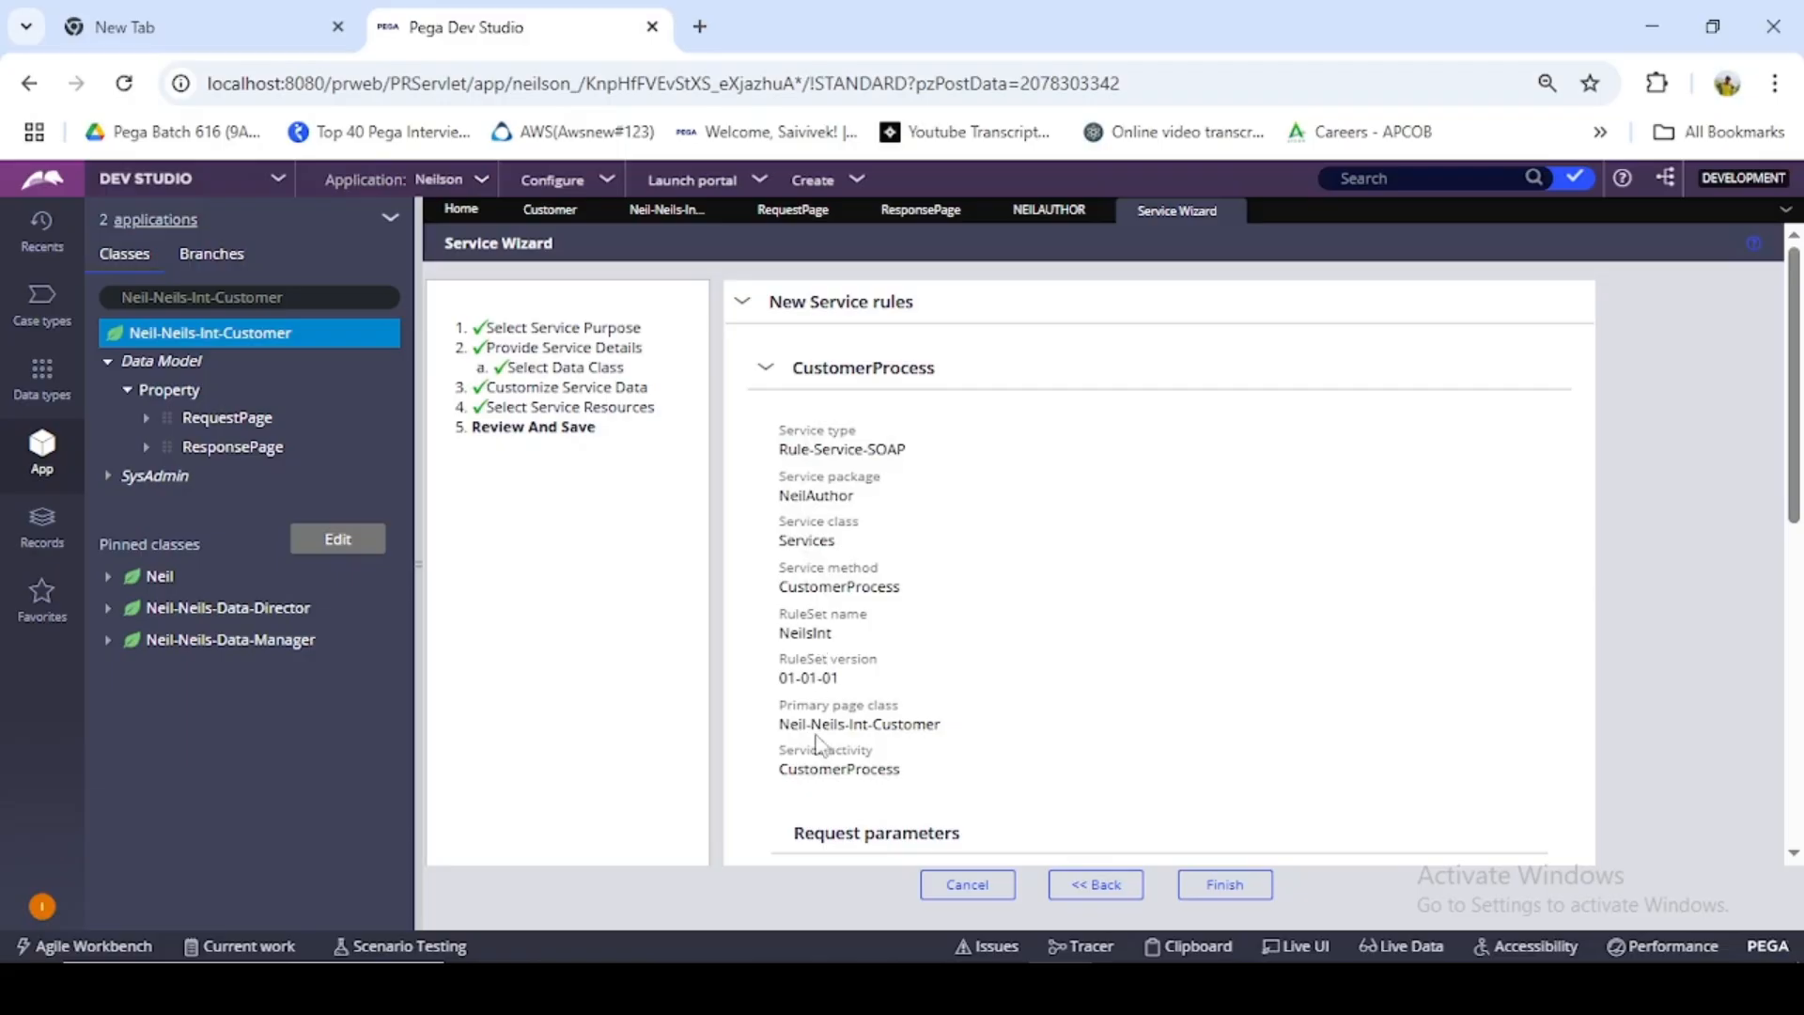
click(778, 371)
scroll(822, 484, down, 1)
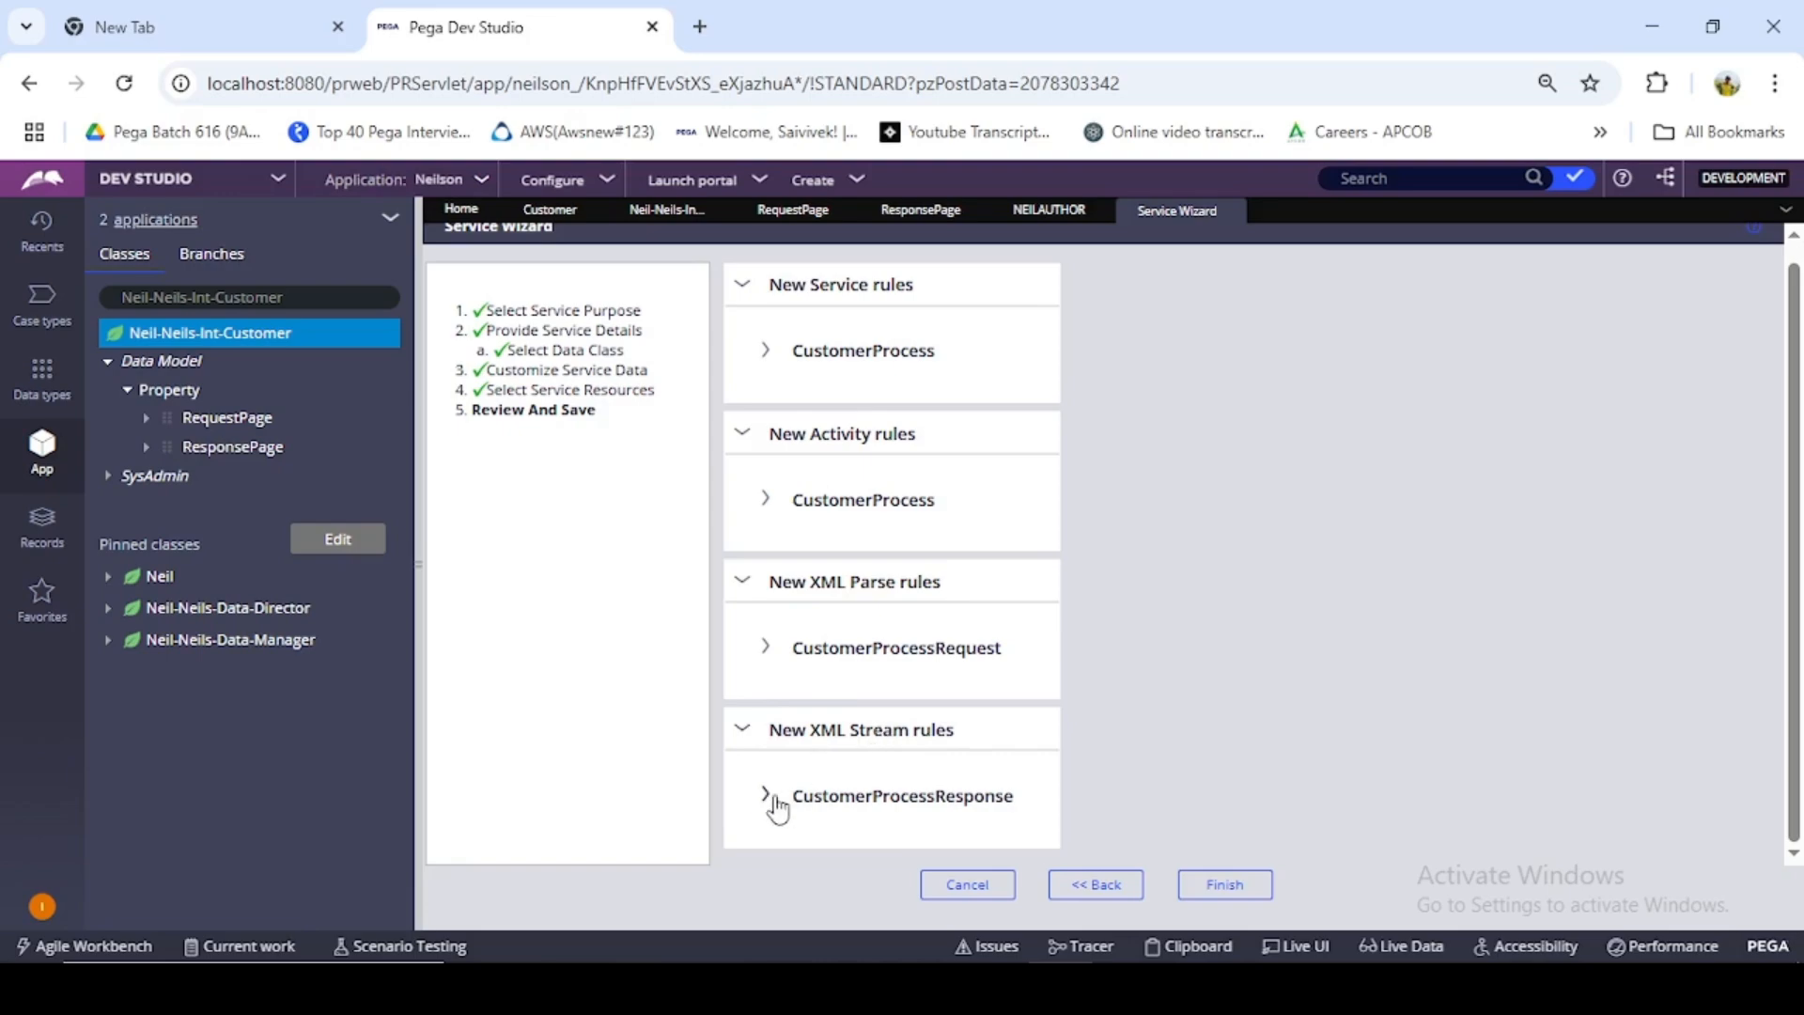
click(773, 798)
scroll(846, 742, down, 3)
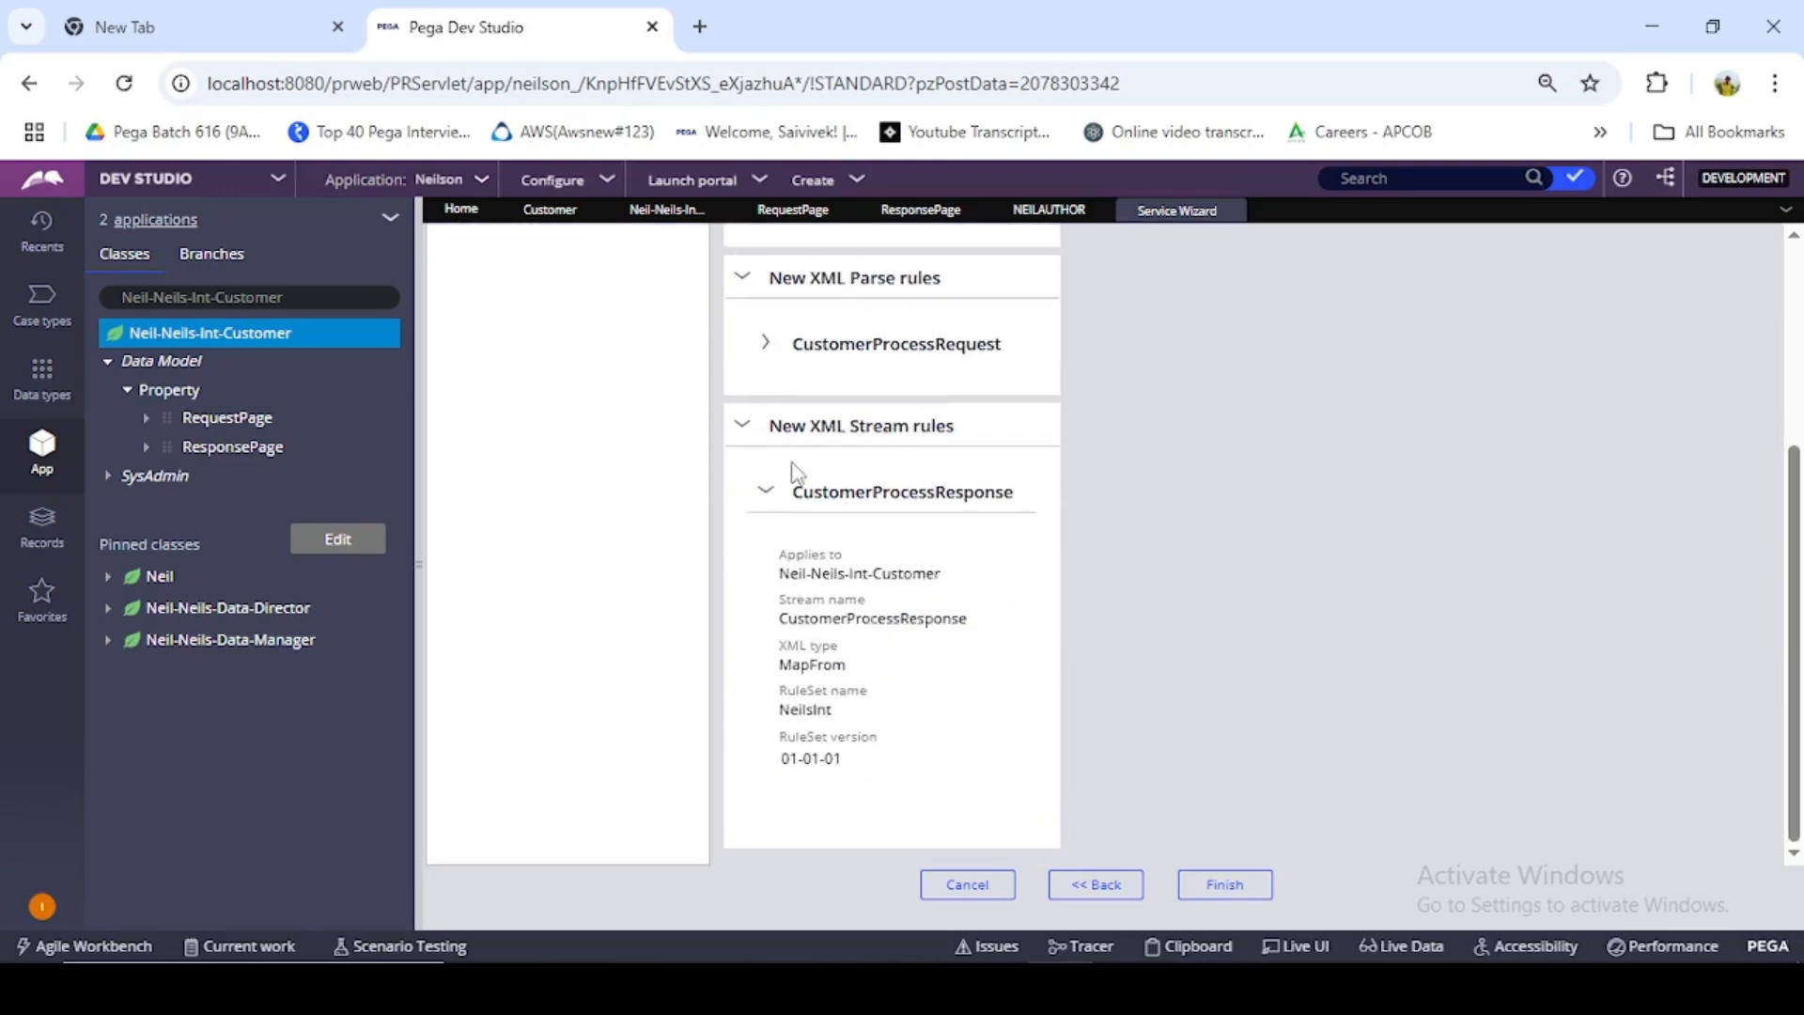
click(773, 505)
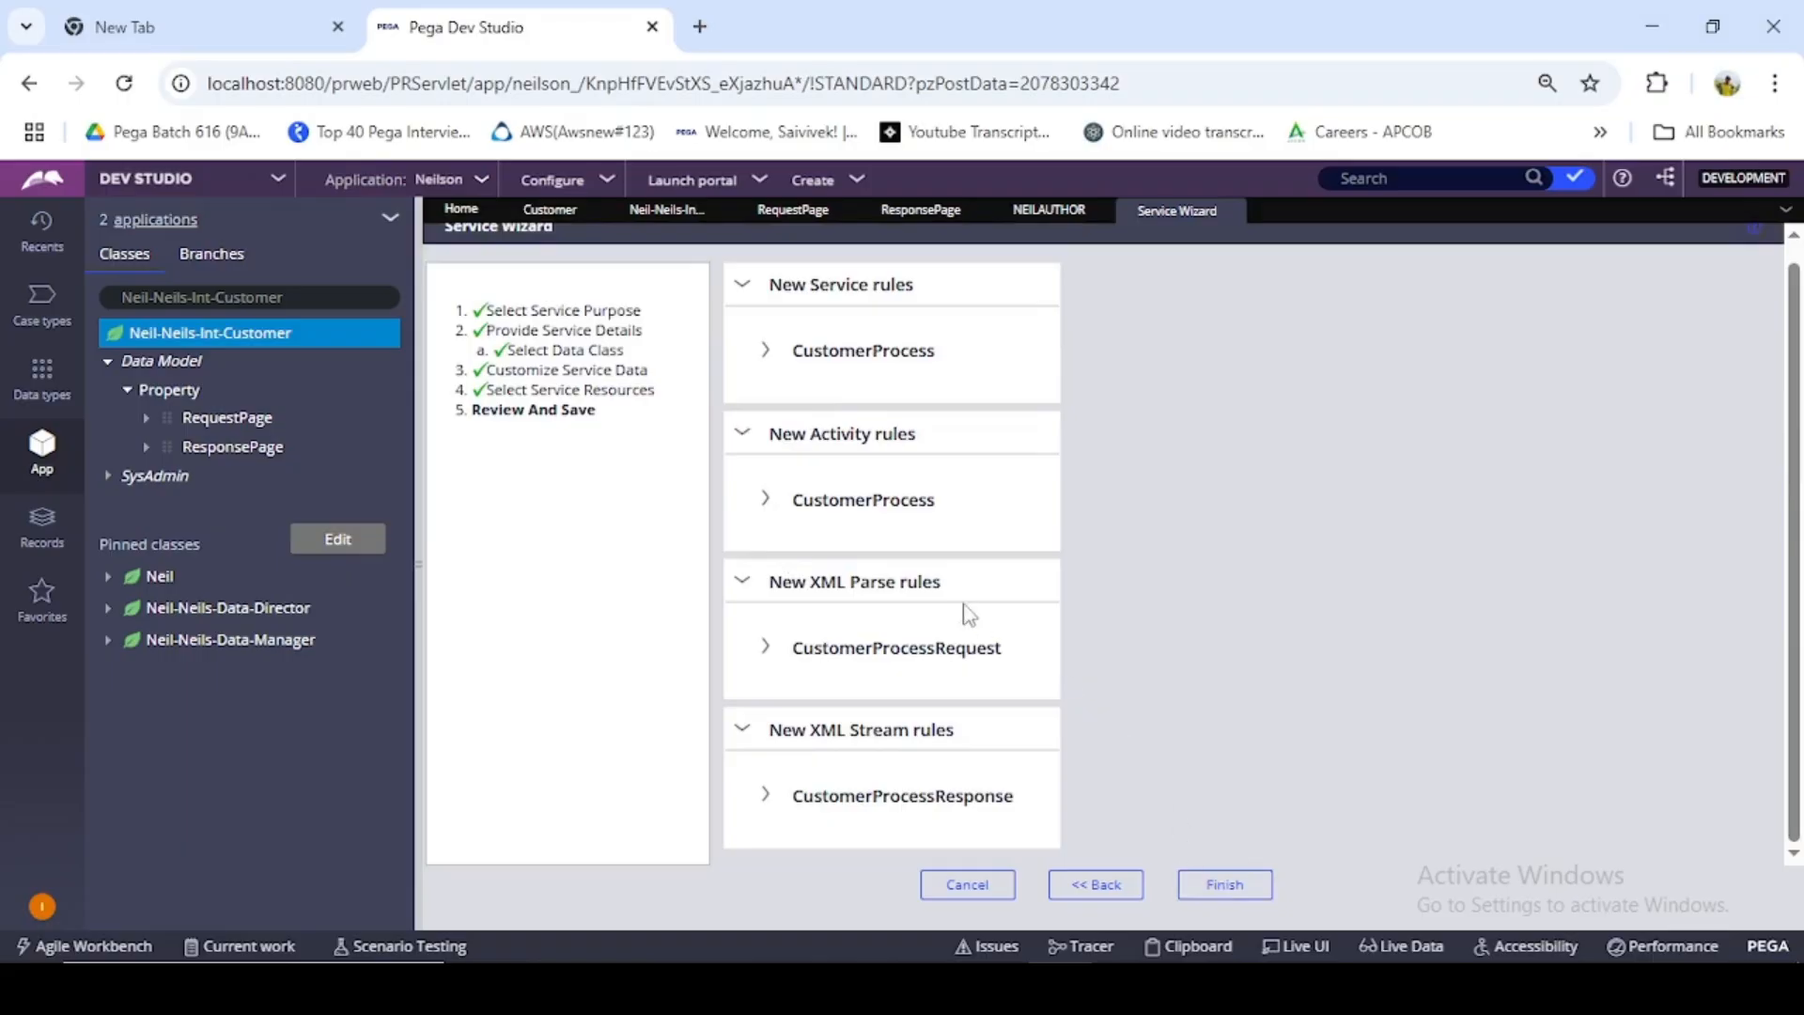
scroll(949, 609, up, 1)
scroll(1293, 517, down, 1)
click(1255, 885)
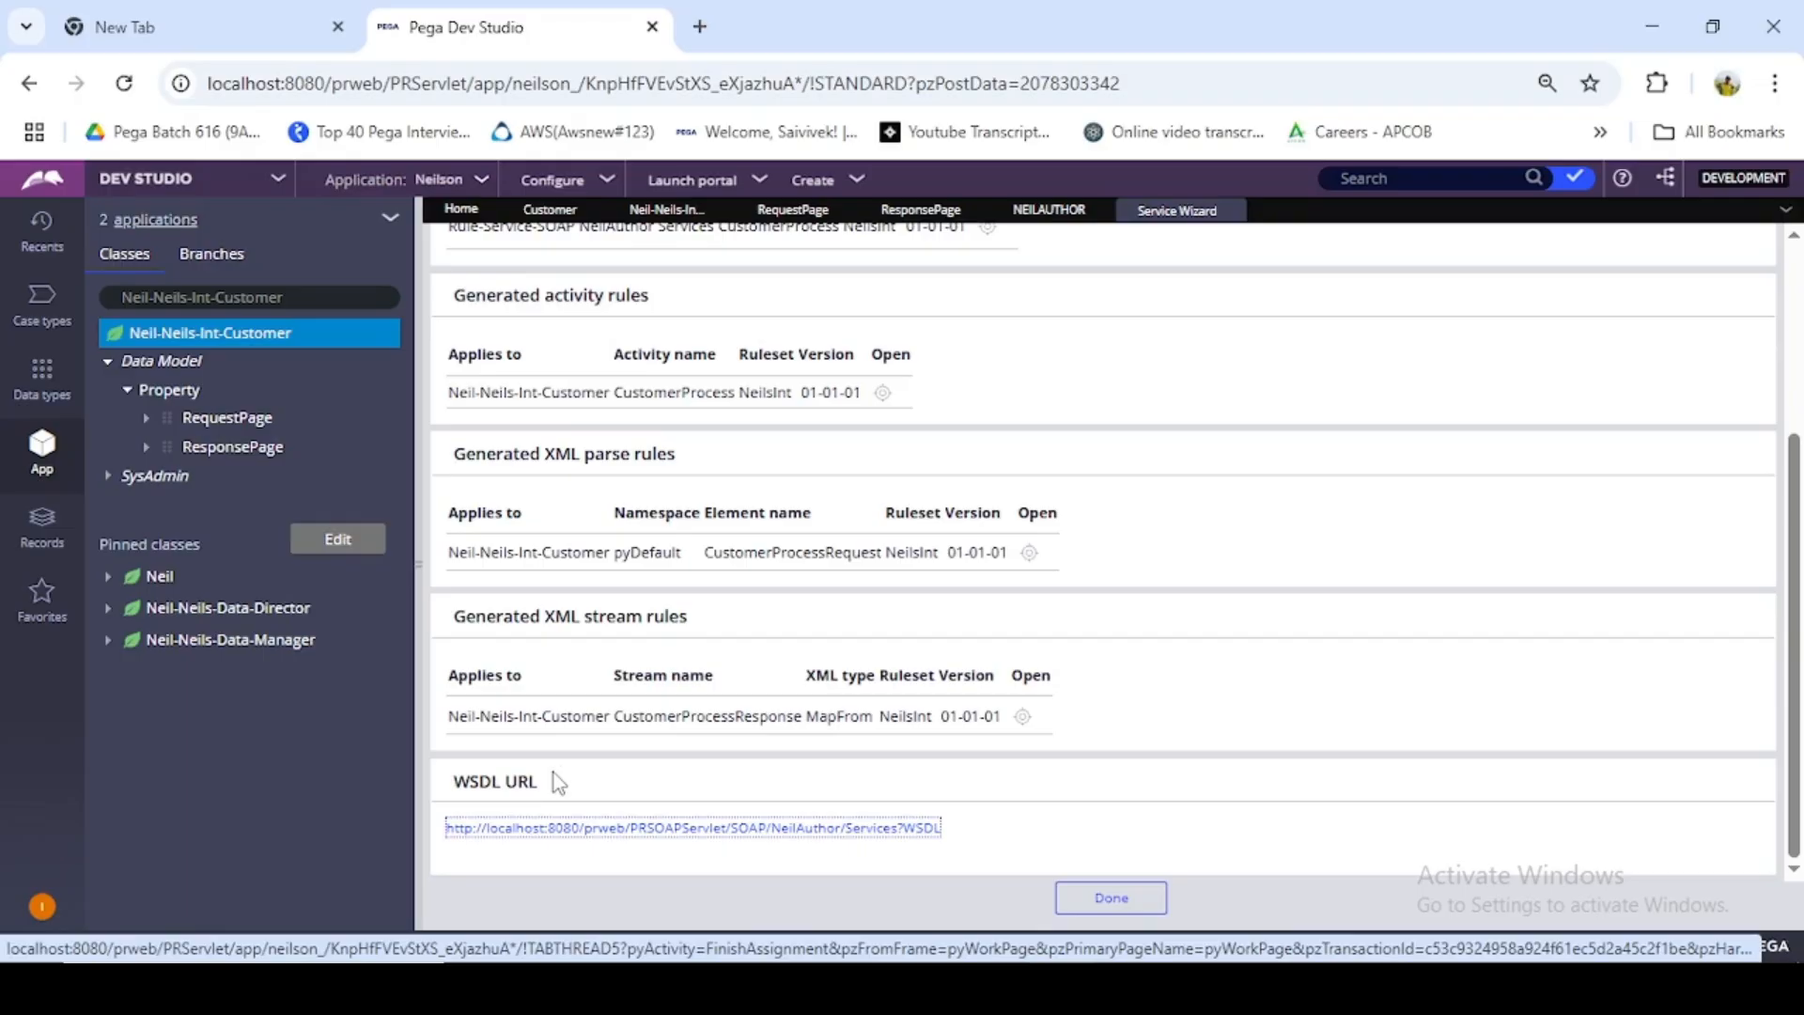
- Open the generated WSDL of the NeilAuthor Services and examine its RequestPage and ResponsePage elements
click(618, 831)
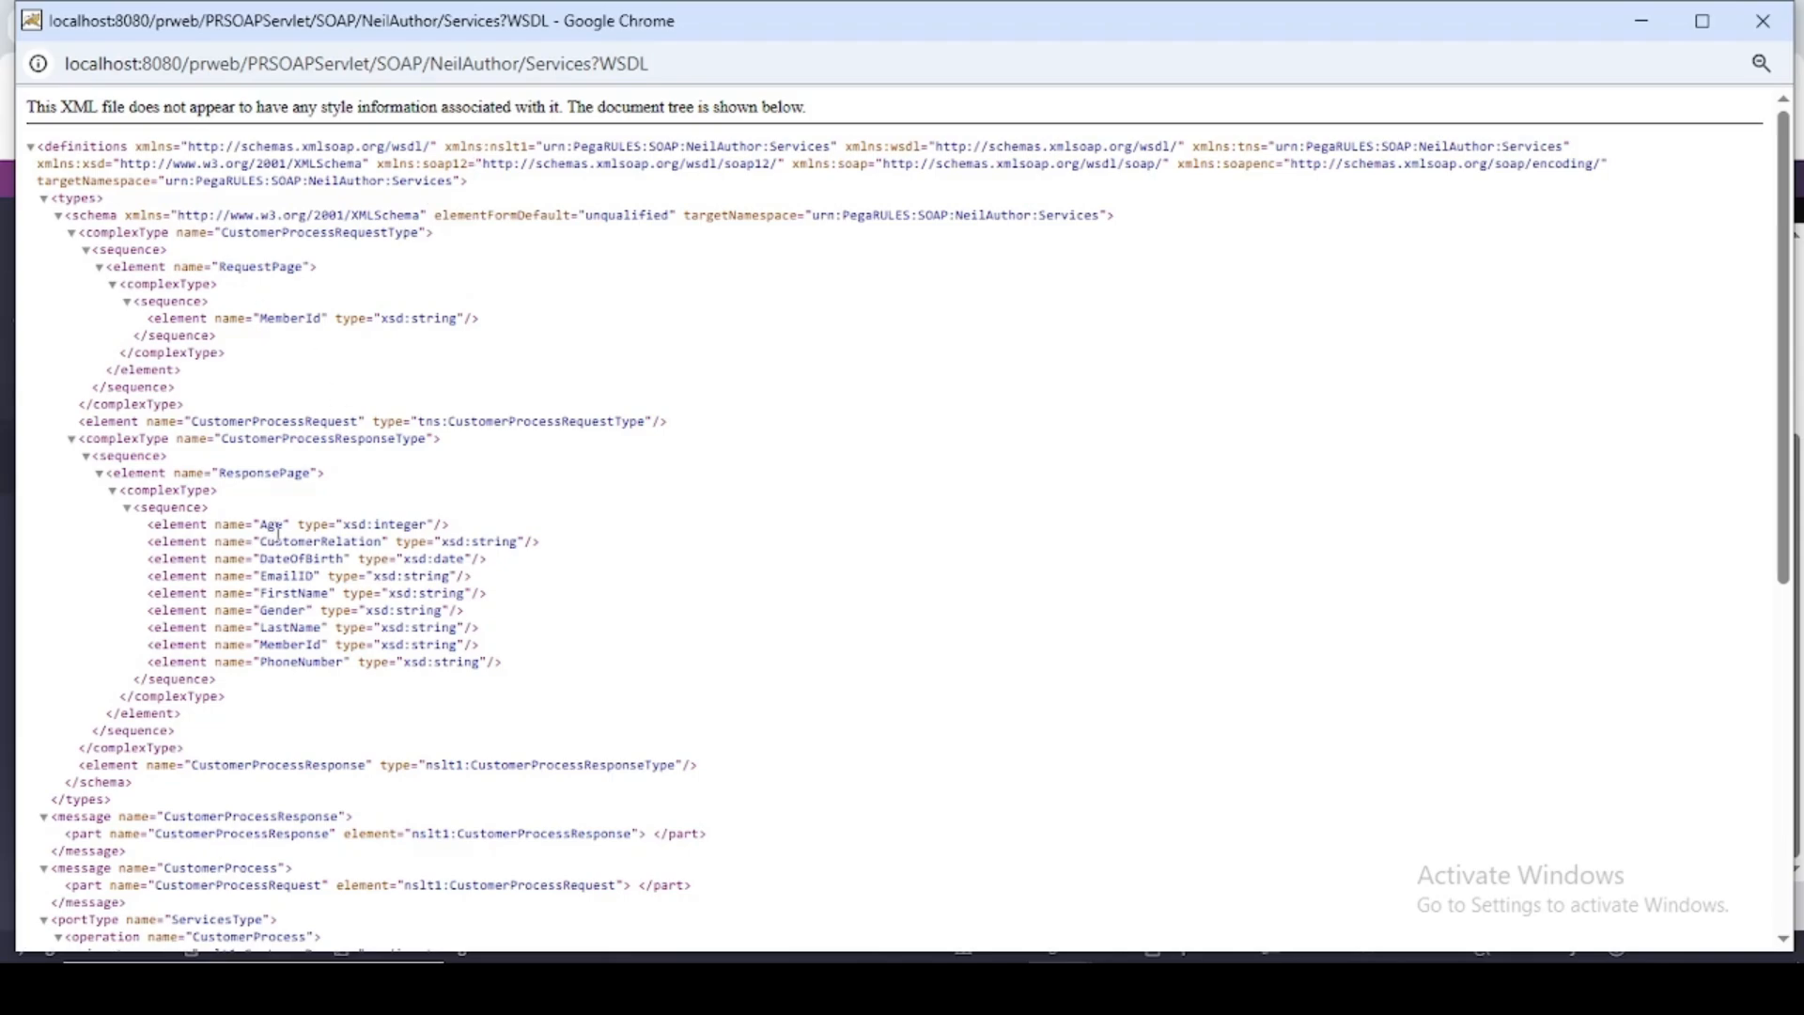
scroll(274, 500, down, 2)
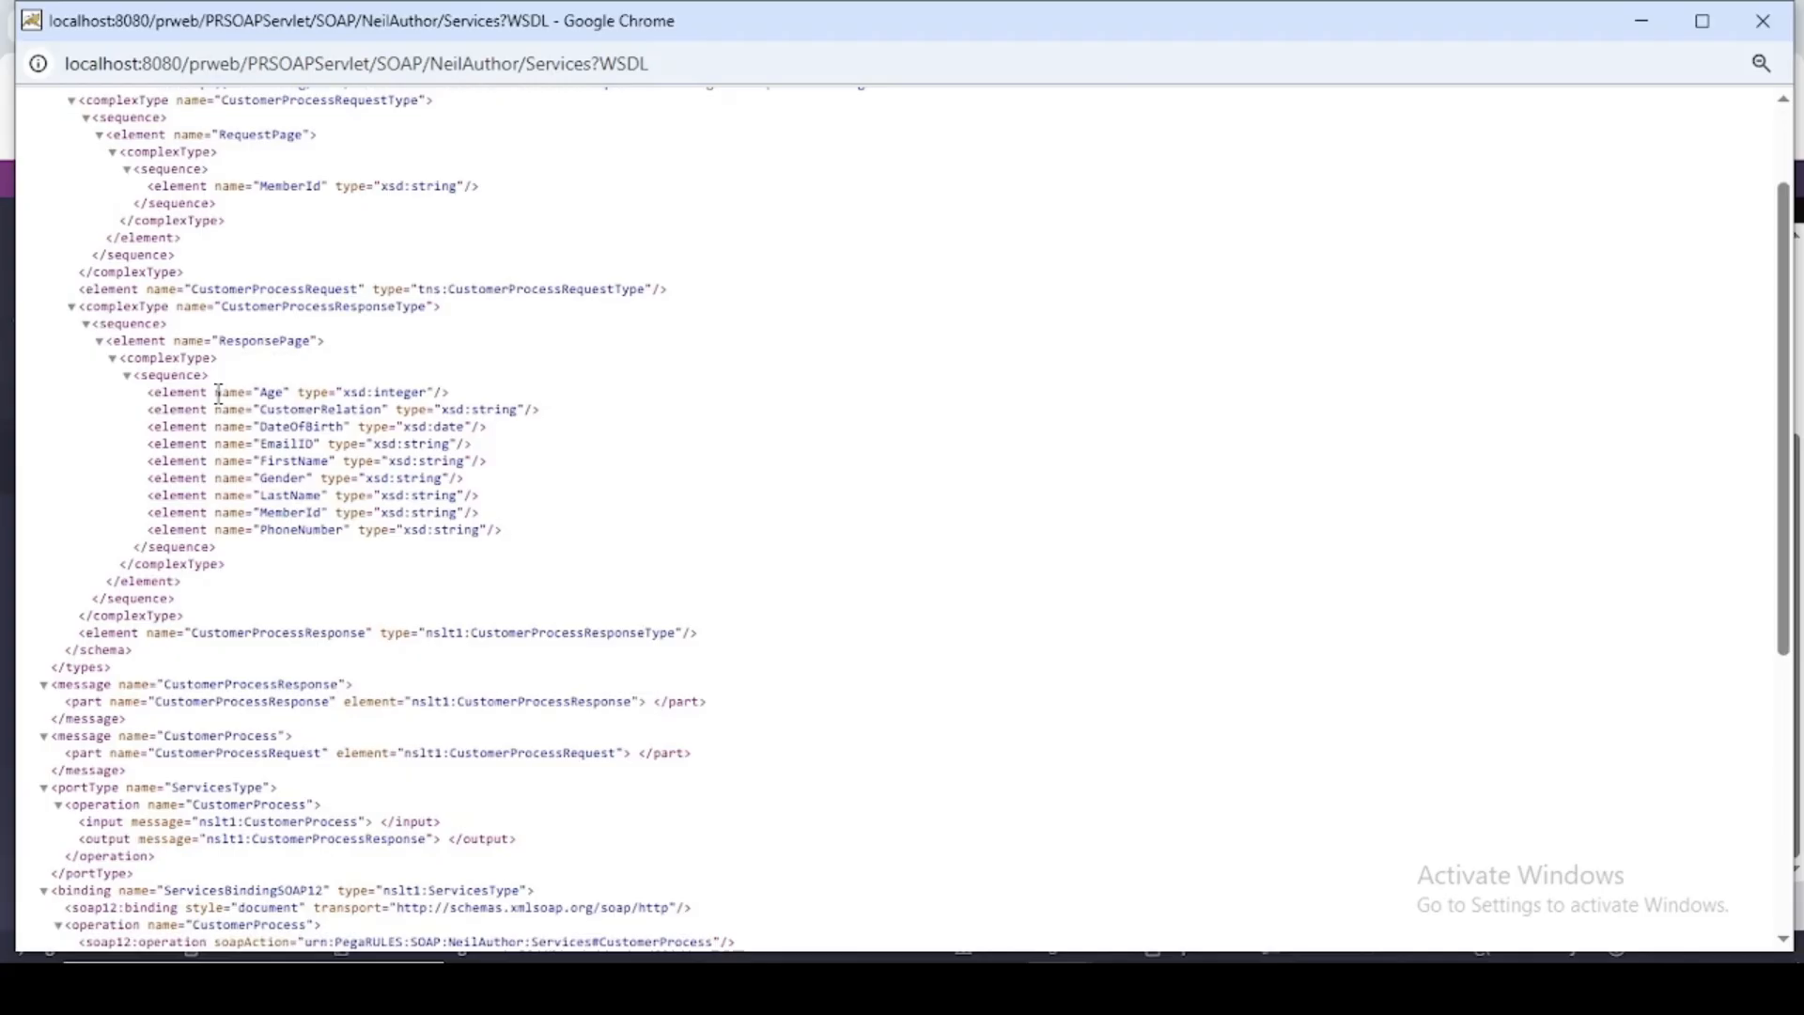
scroll(269, 383, down, 2)
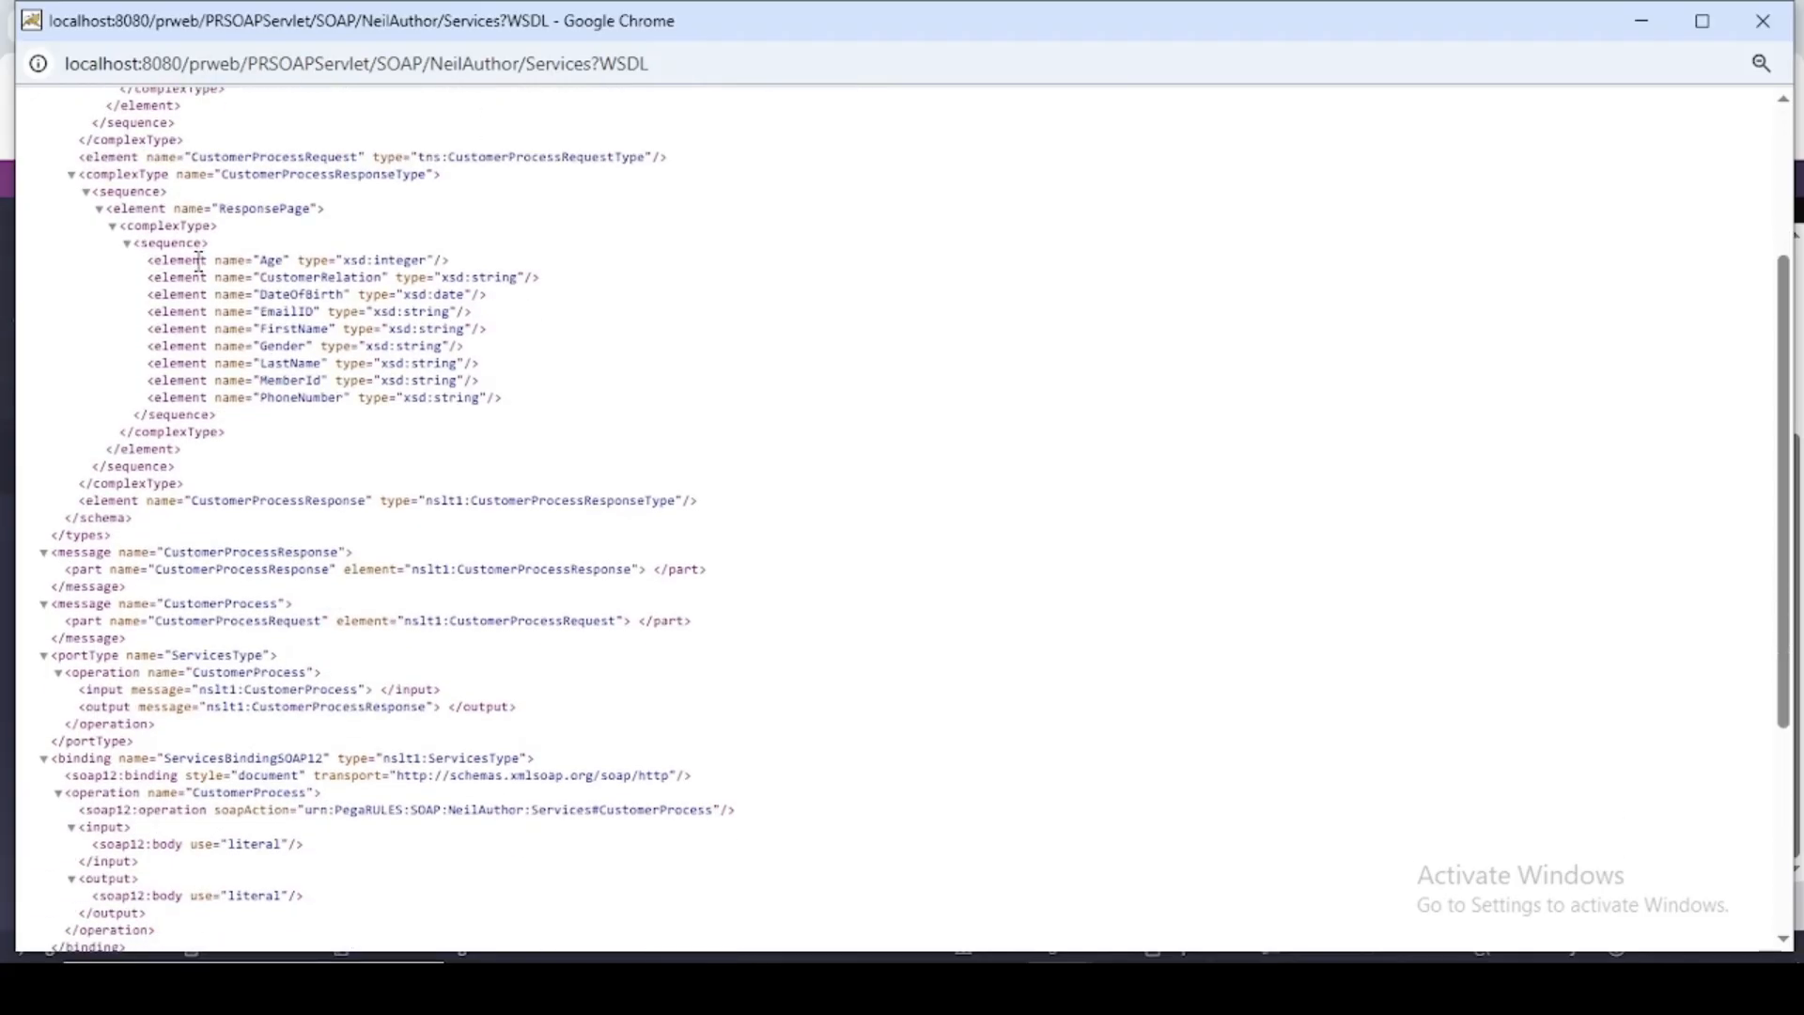
scroll(299, 467, up, 4)
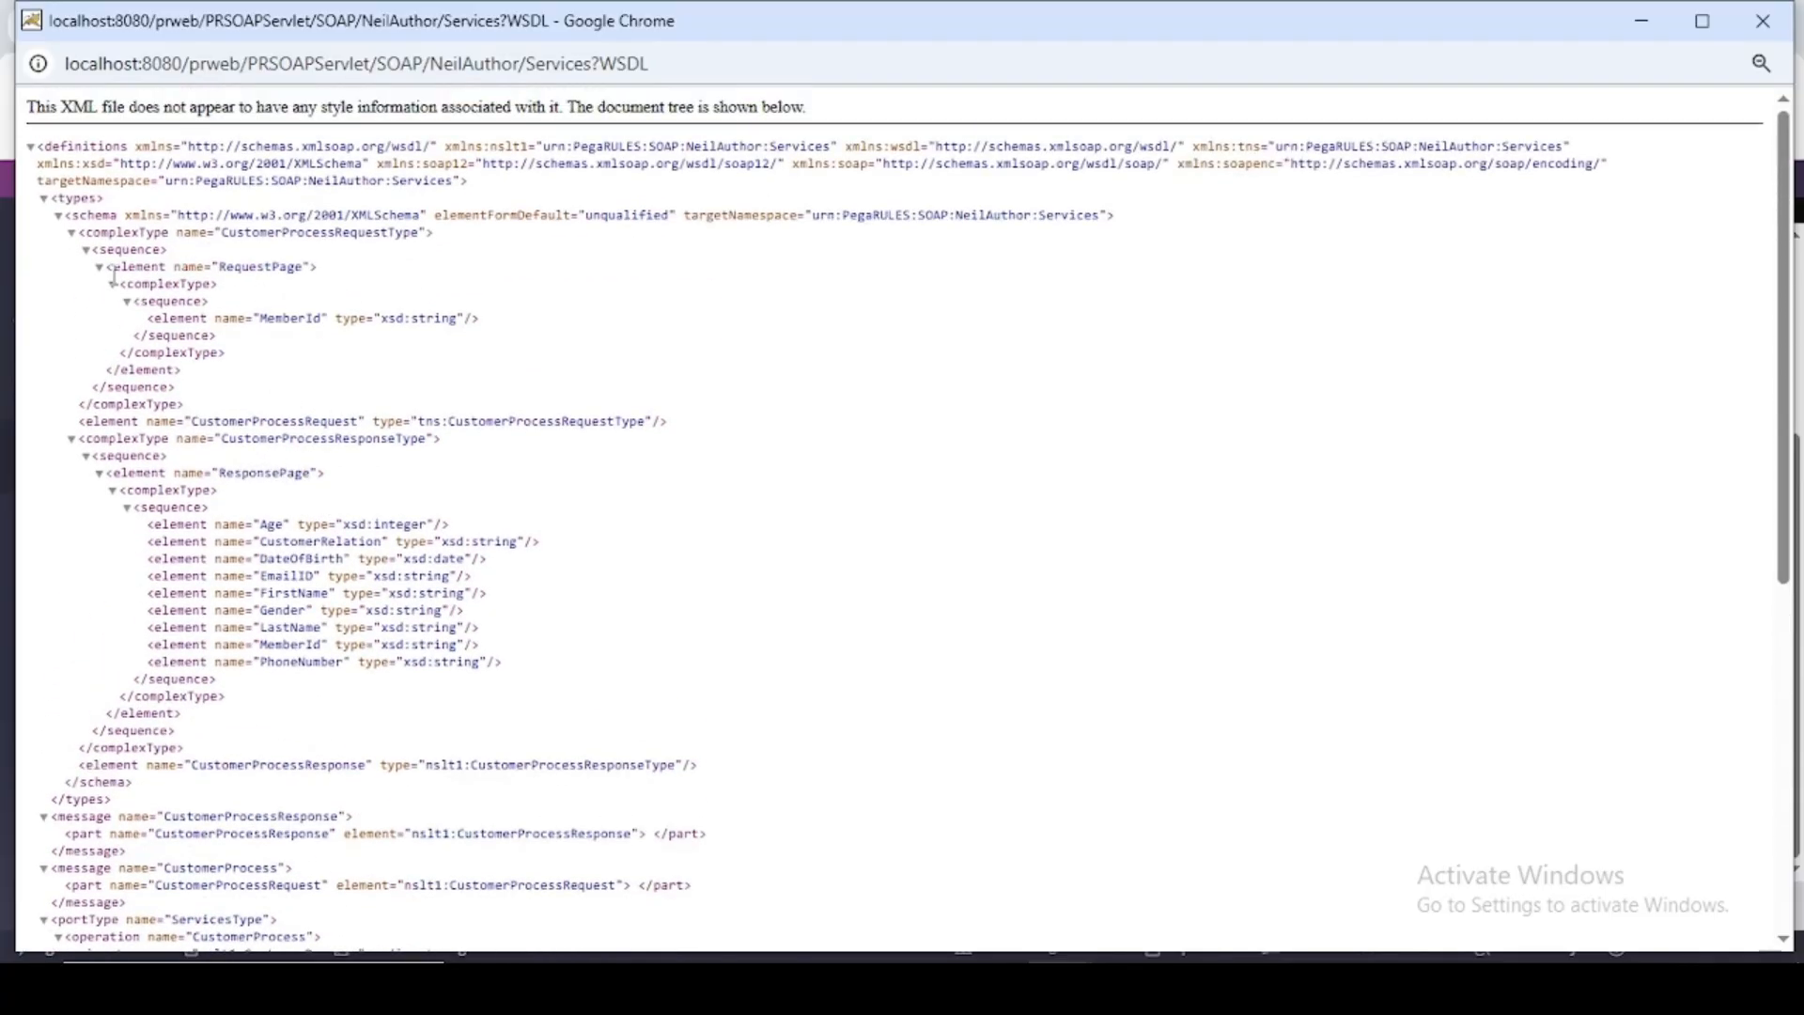
drag(93, 267, 463, 323)
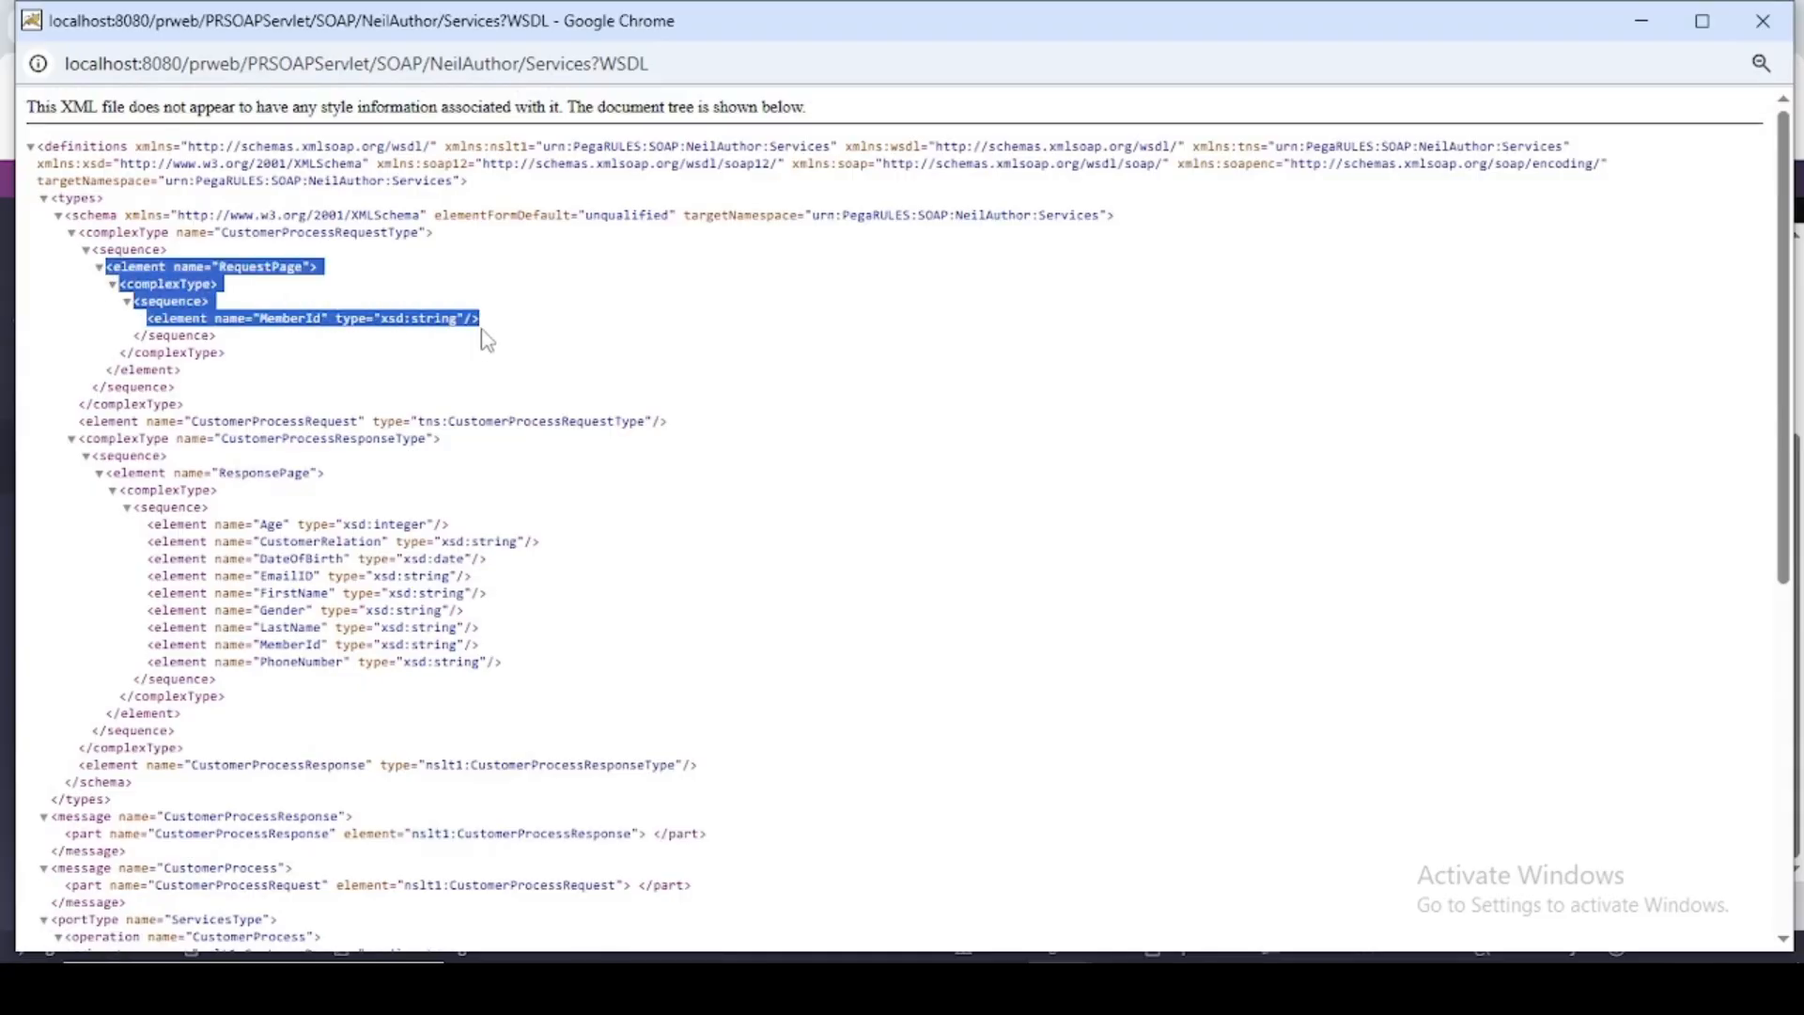
- Examine the ResponsePage elements and the message and operation definitions in the WSDL, and close its window
click(484, 341)
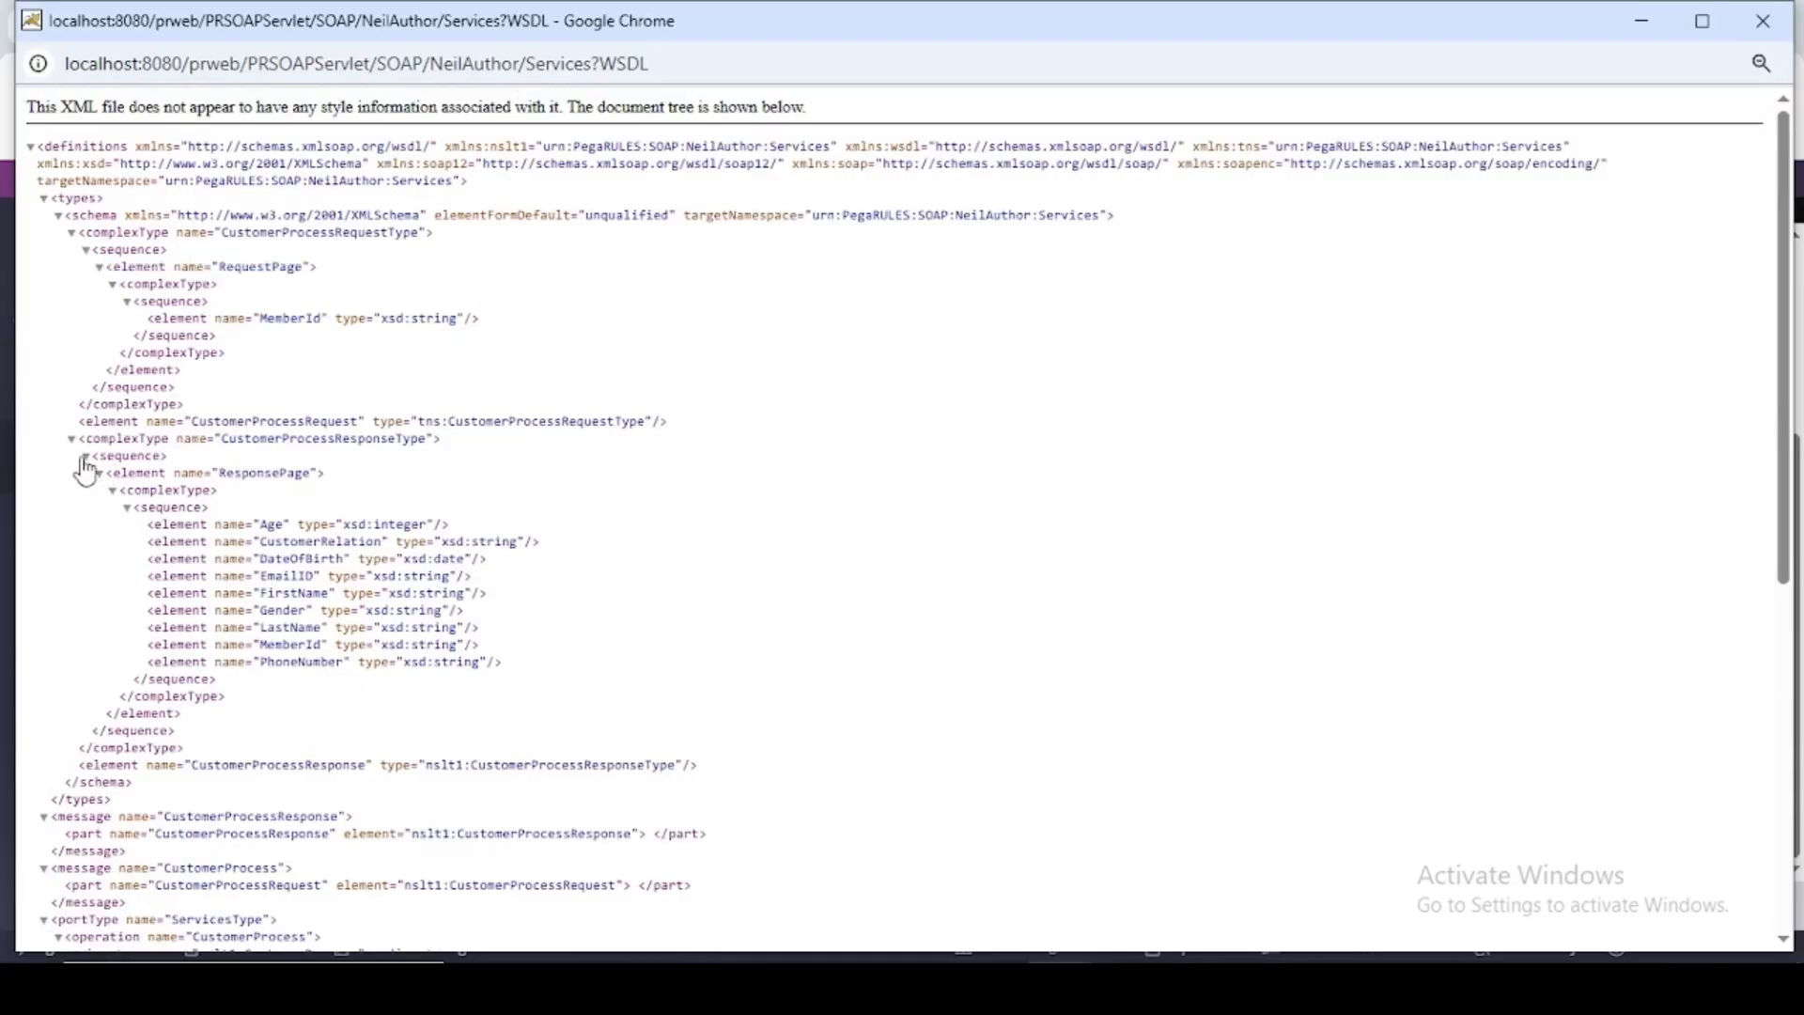
drag(87, 458, 494, 675)
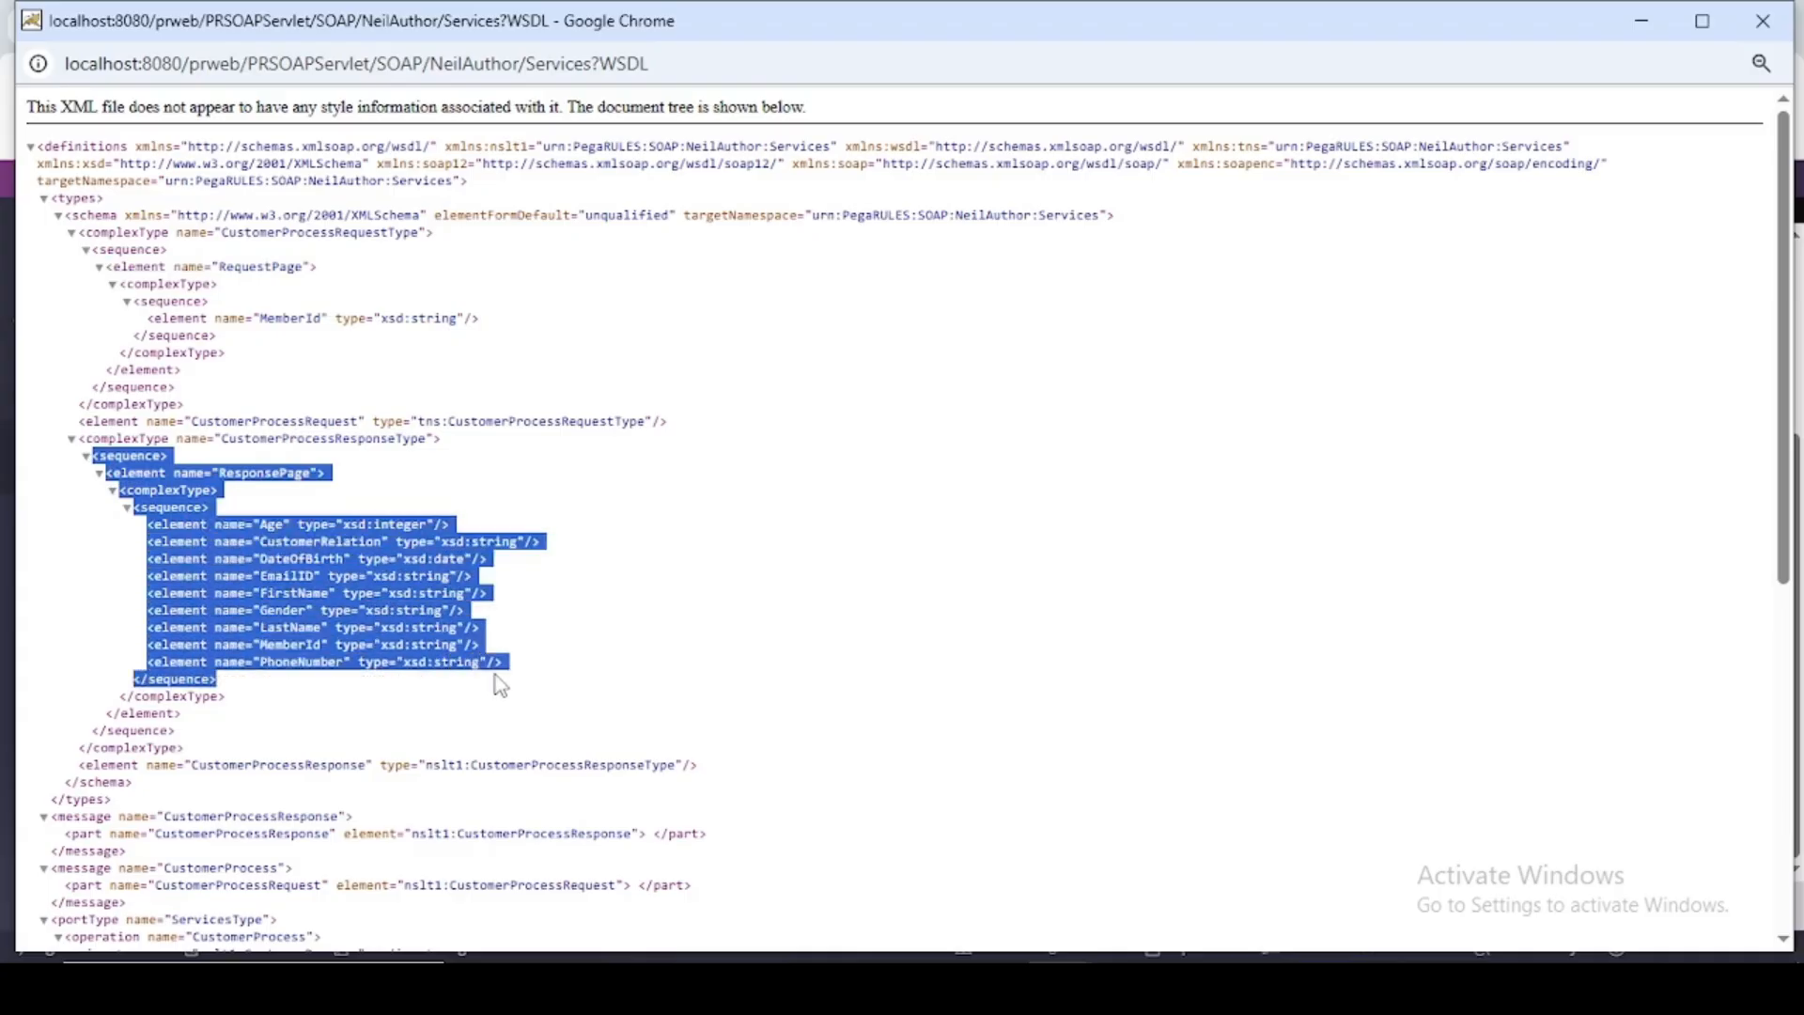
scroll(745, 481, down, 2)
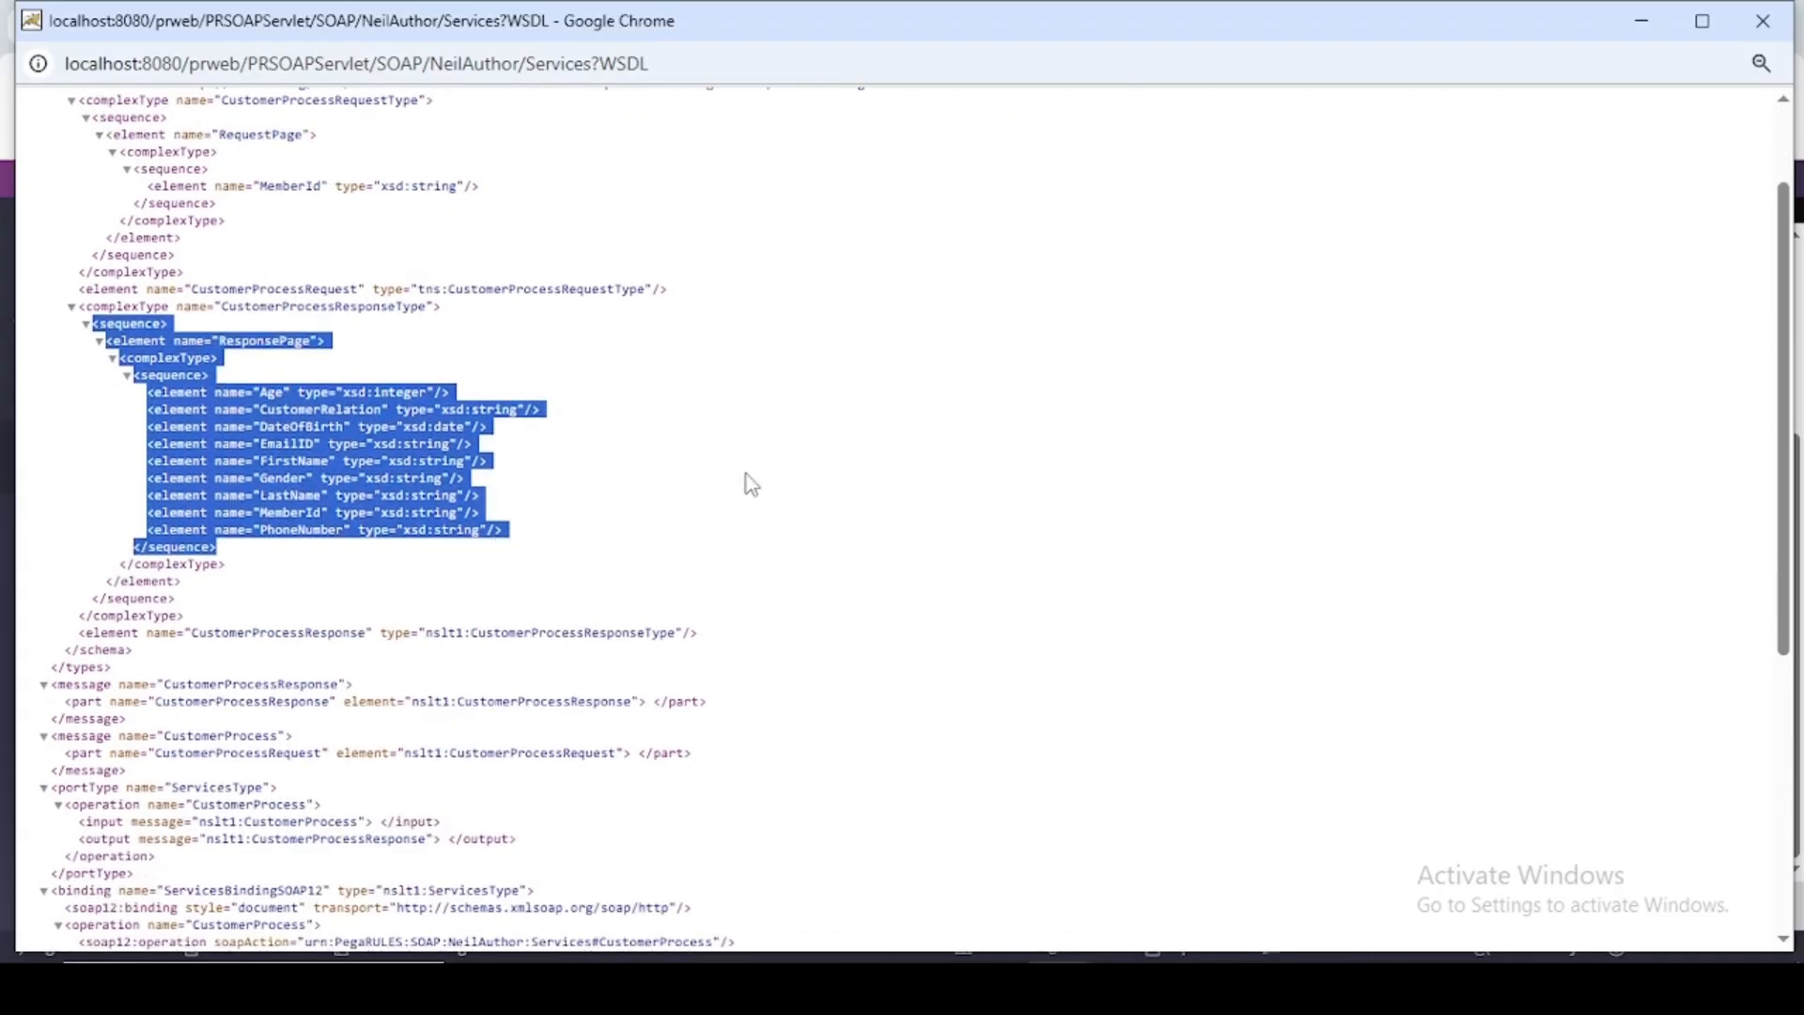
click(747, 478)
click(1762, 21)
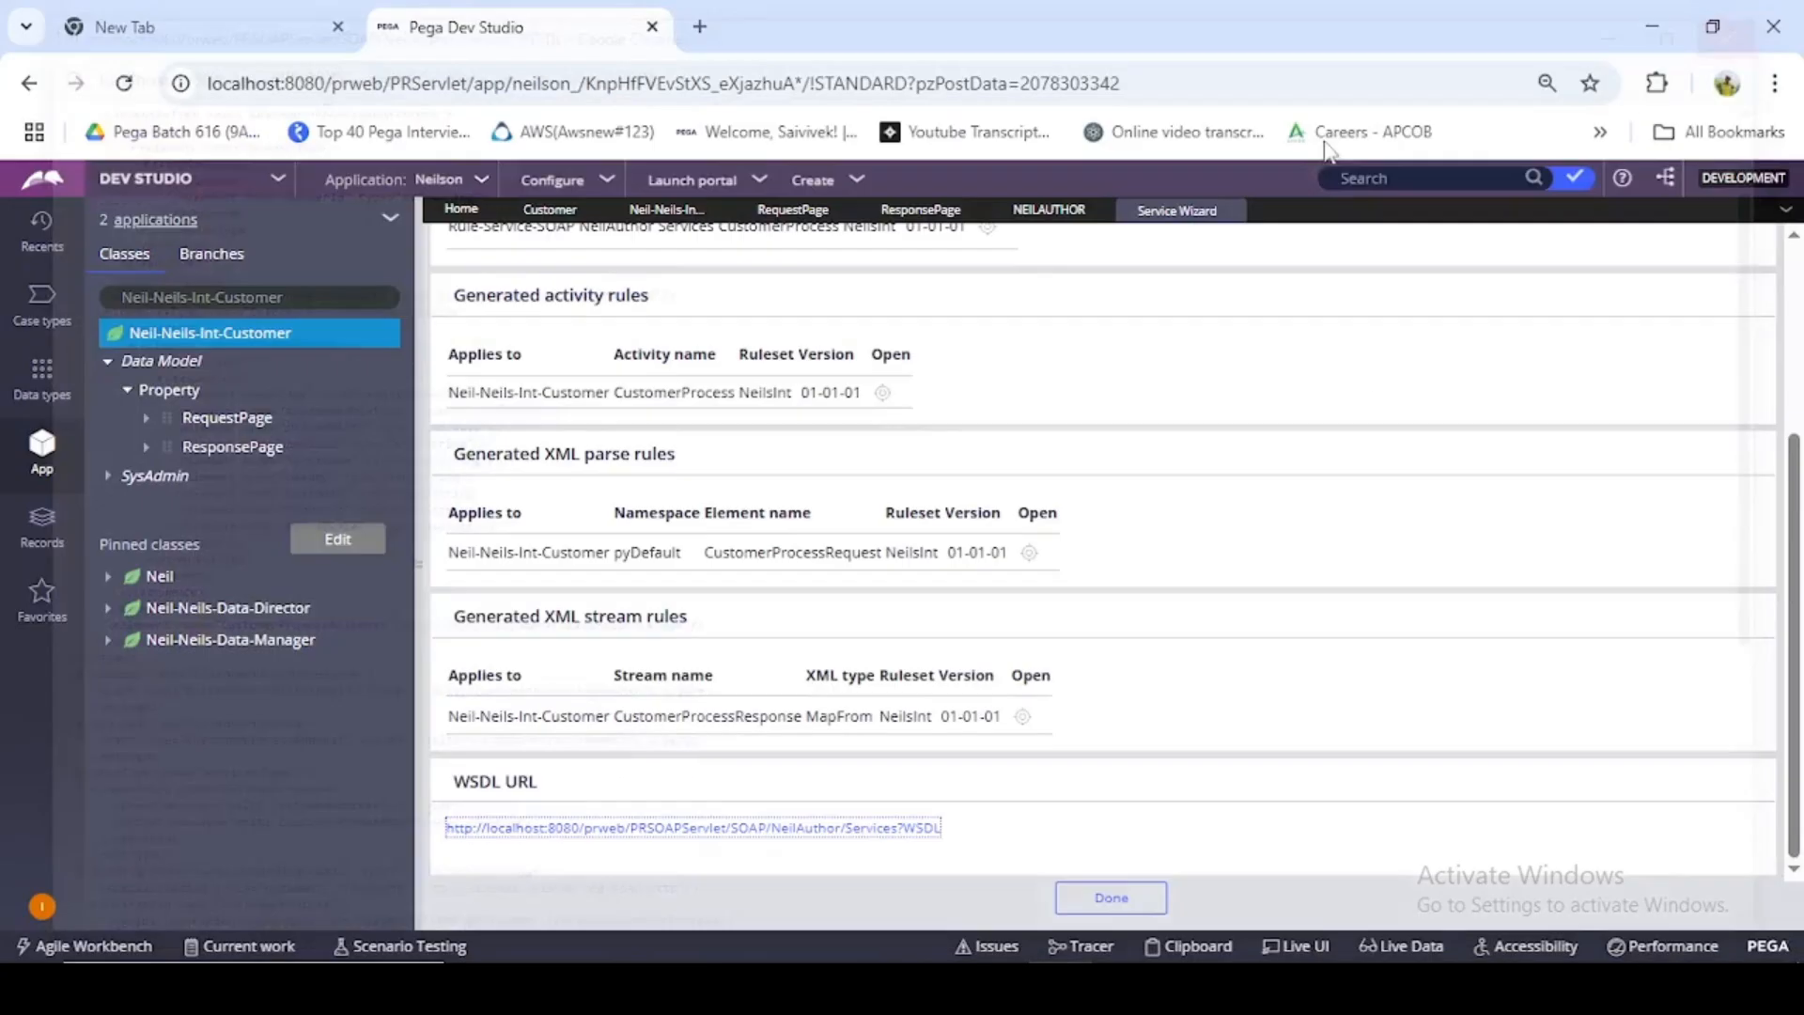
- Look over the generated rules summary and close the completed Service Wizard
scroll(1316, 376, up, 3)
scroll(1075, 414, down, 3)
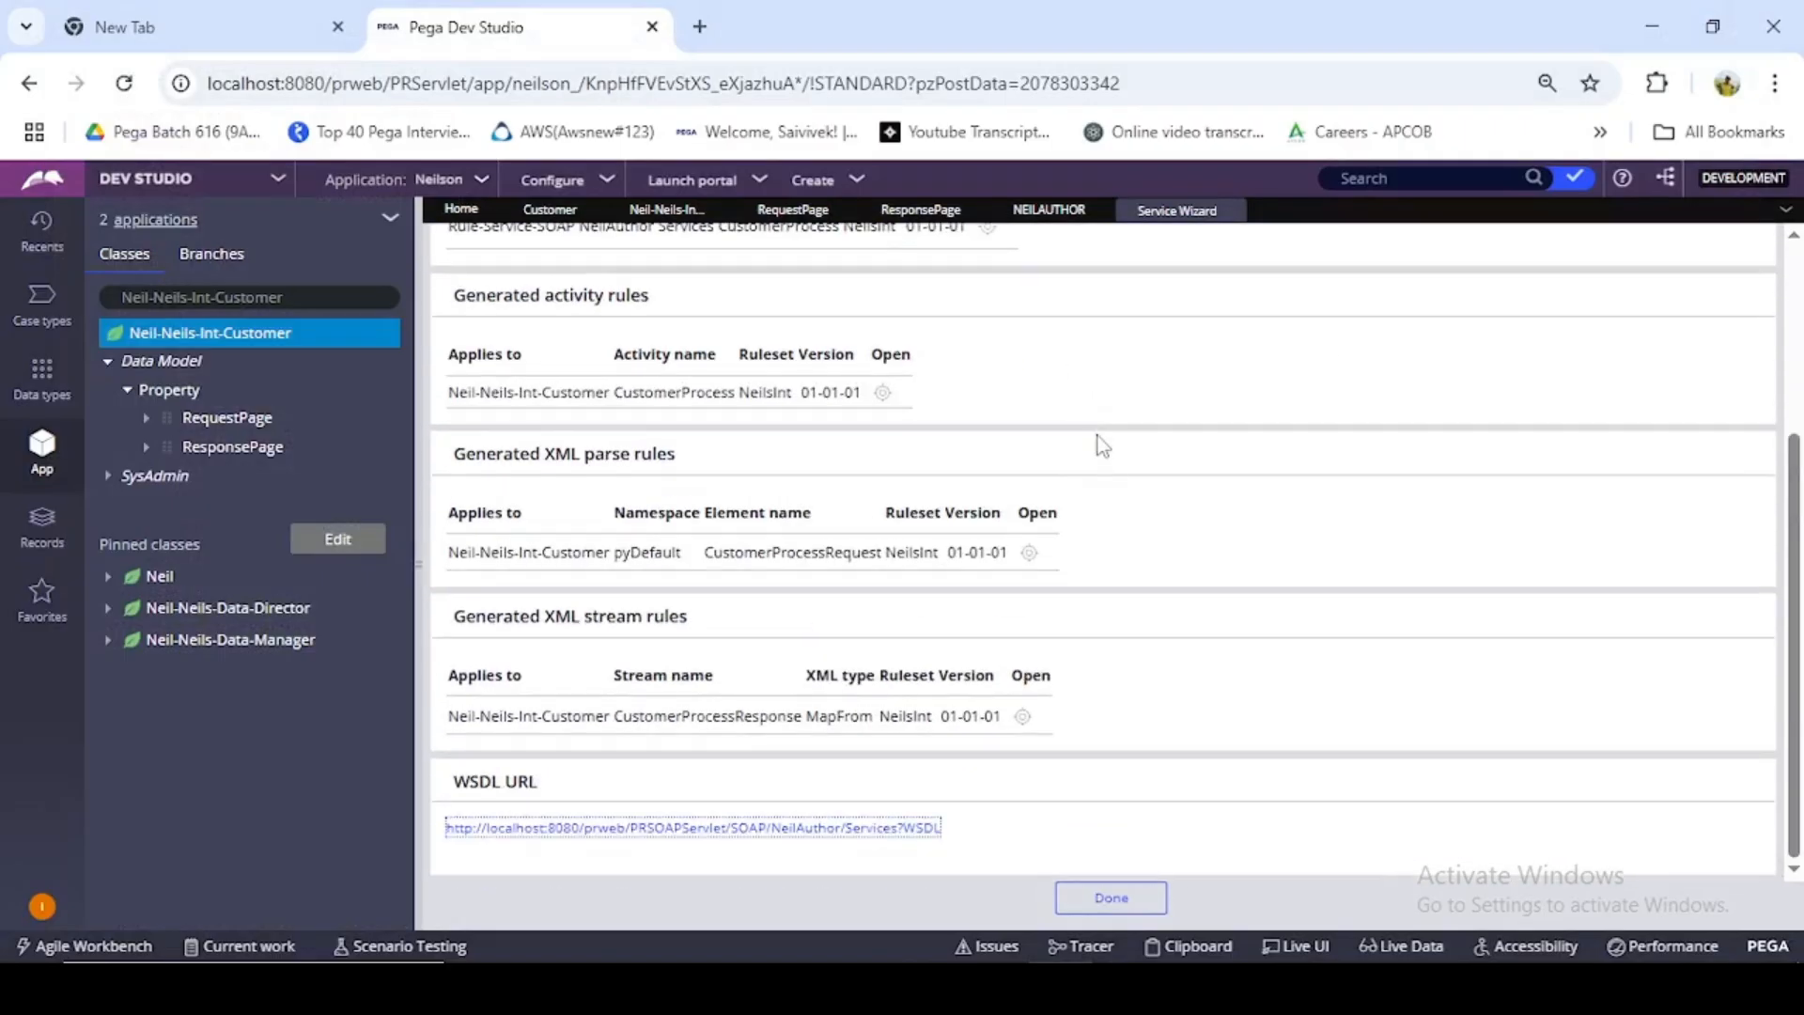
click(1111, 897)
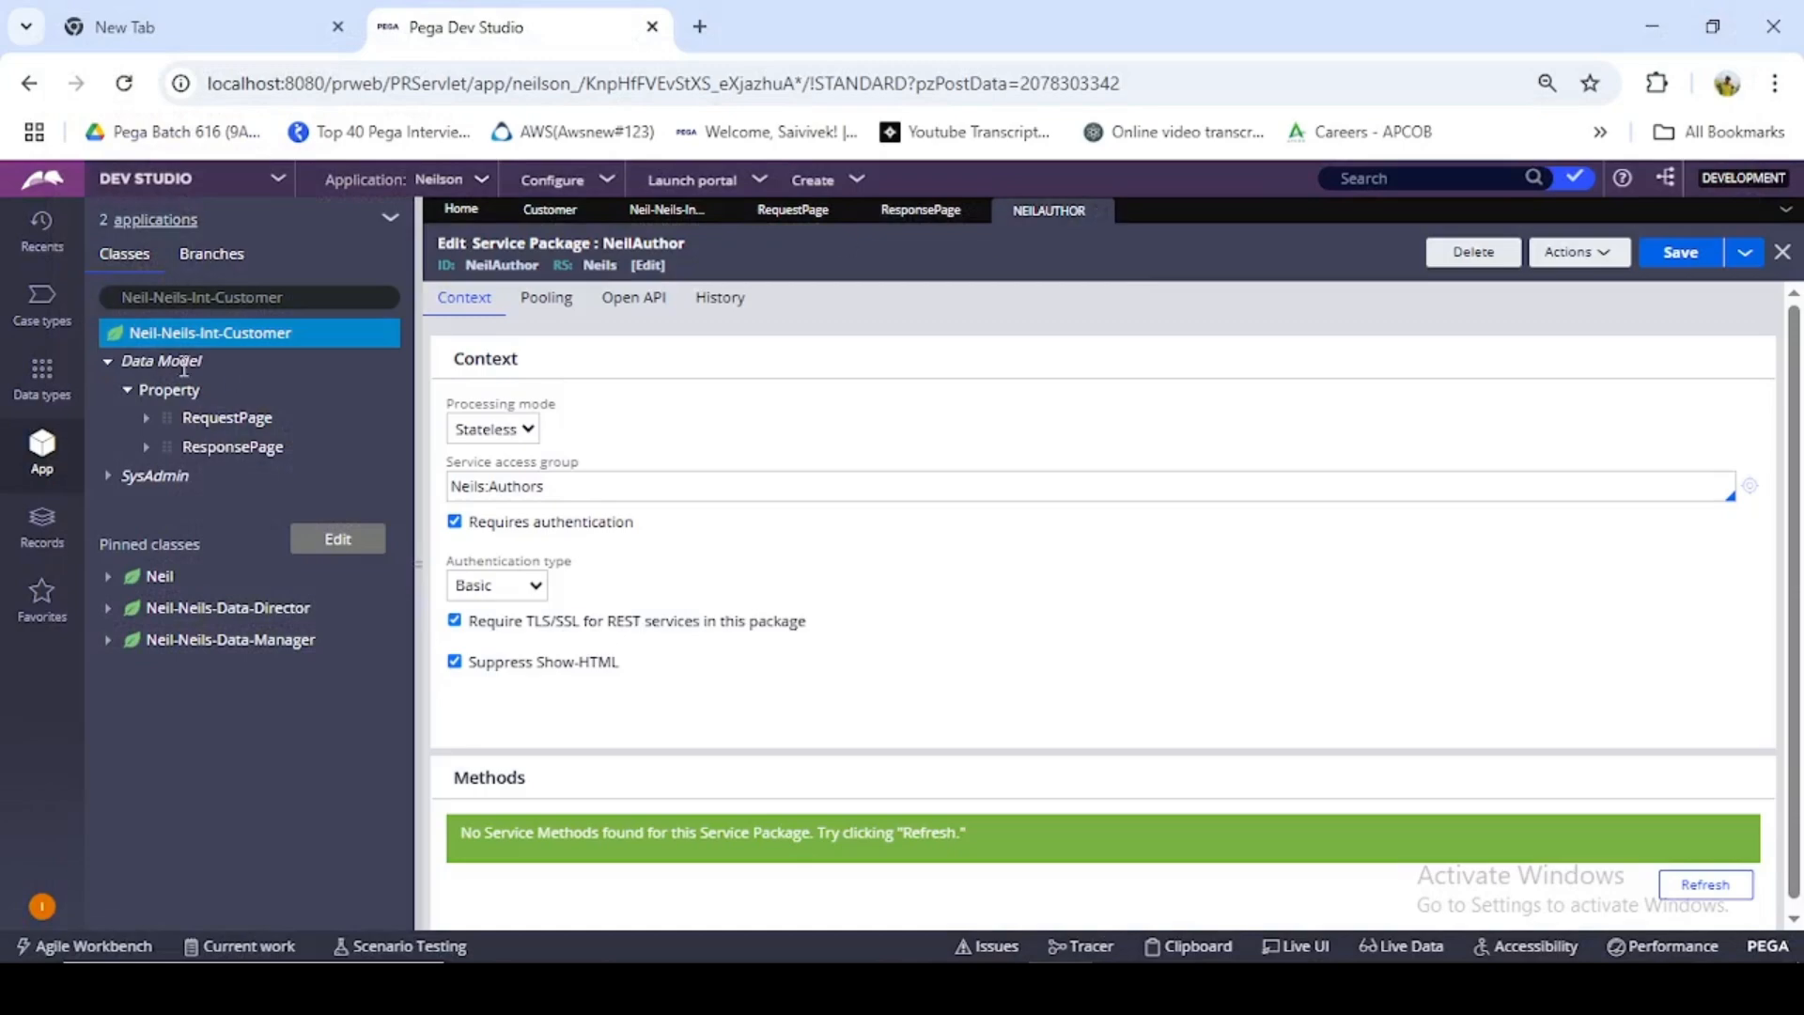
- Refresh the Neil-Neils-Int-Customer class and list its generated Parse XML and XML Stream rules under Integration-Mapping
right_click(216, 344)
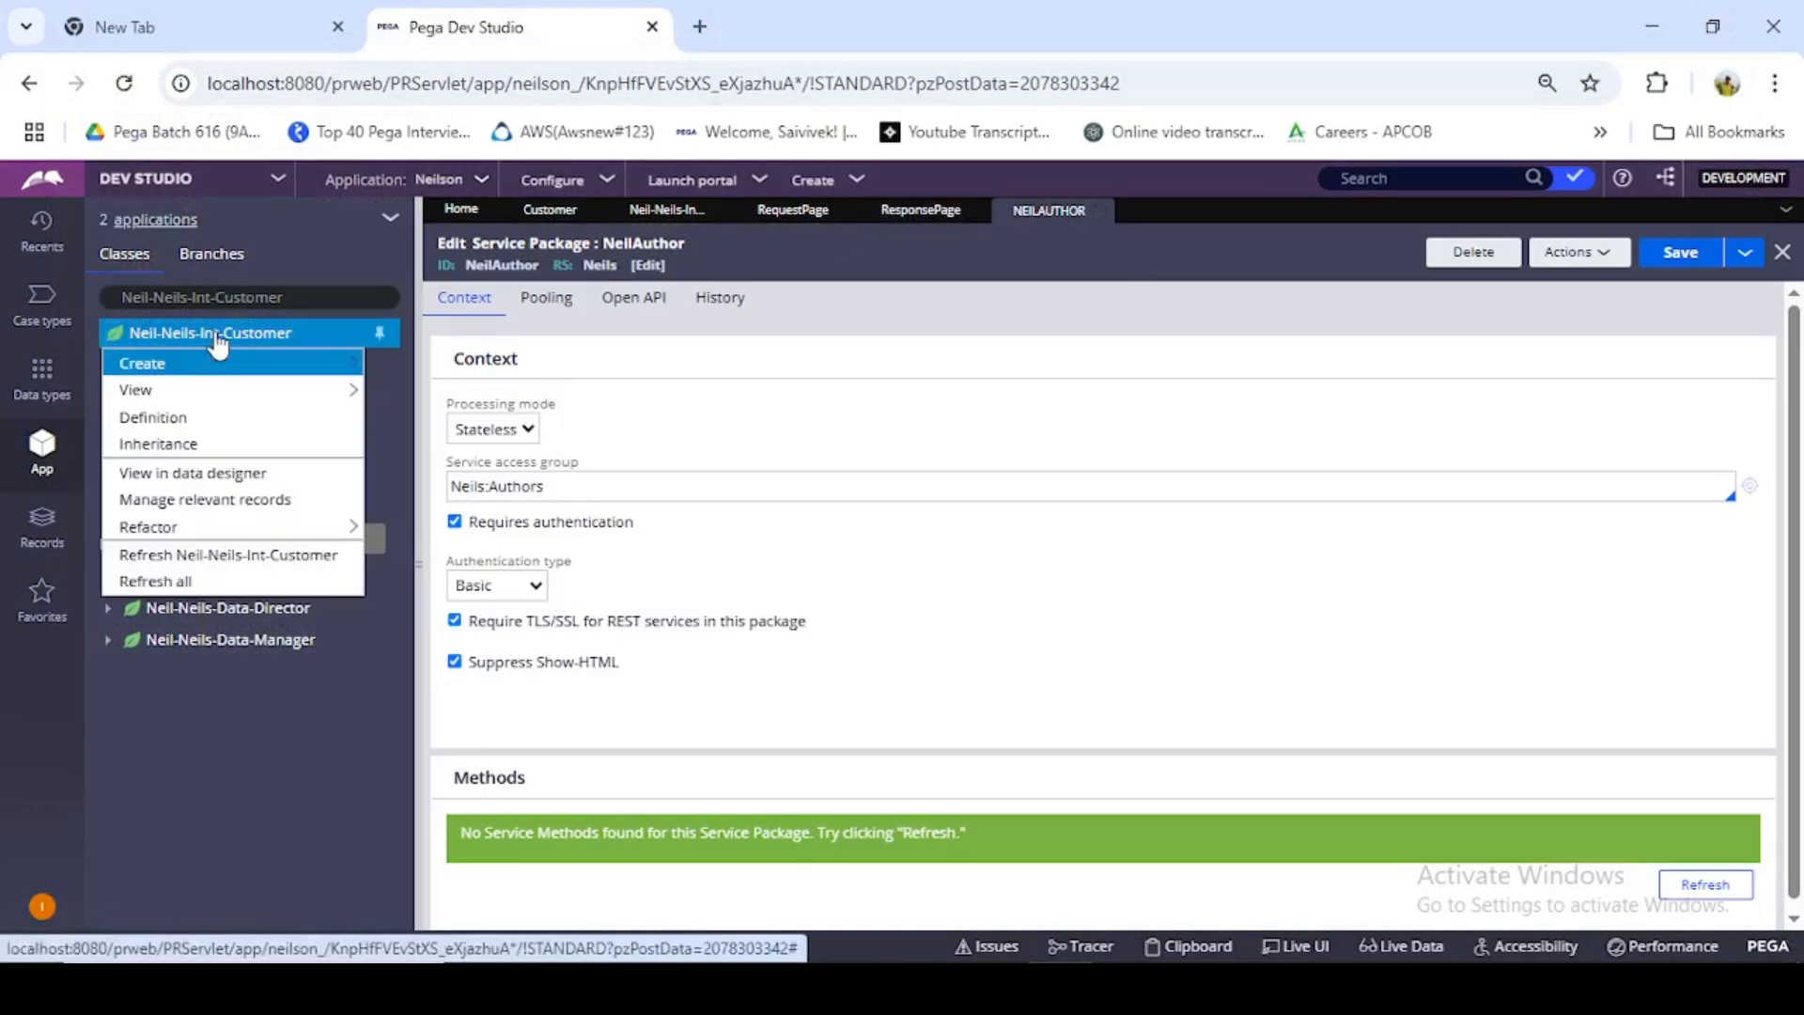
click(222, 555)
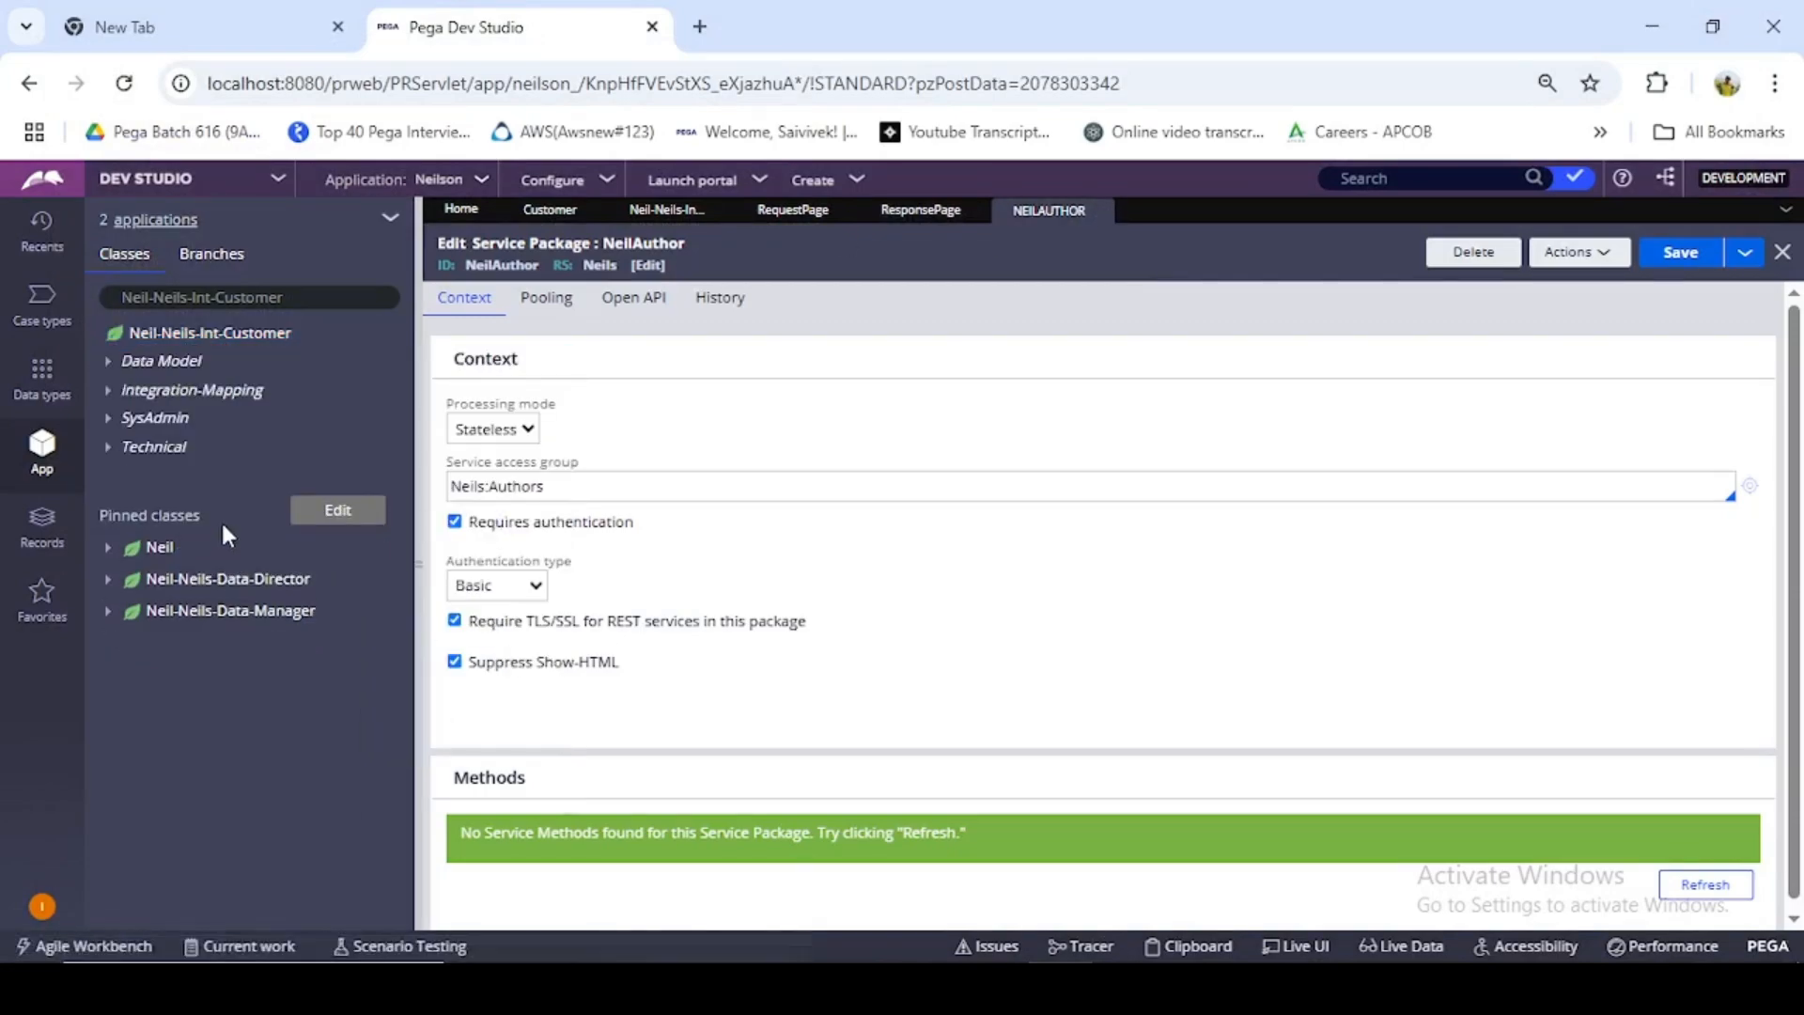
click(106, 393)
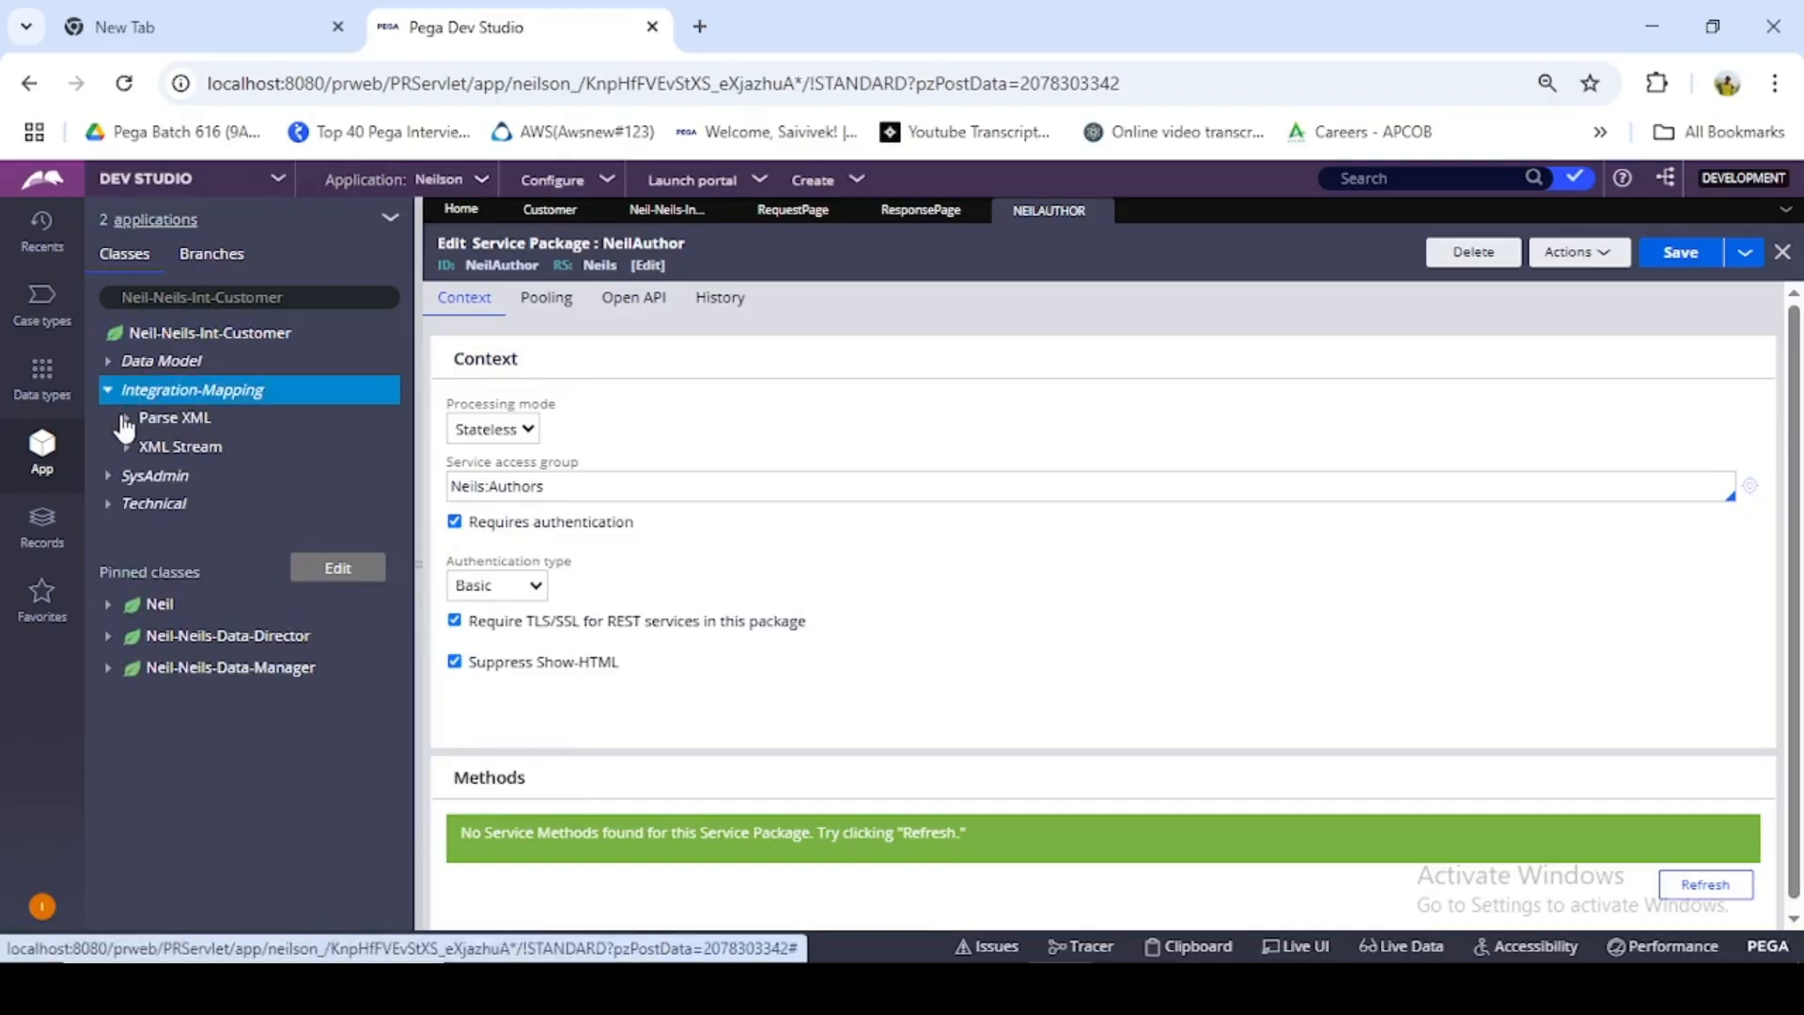
click(125, 418)
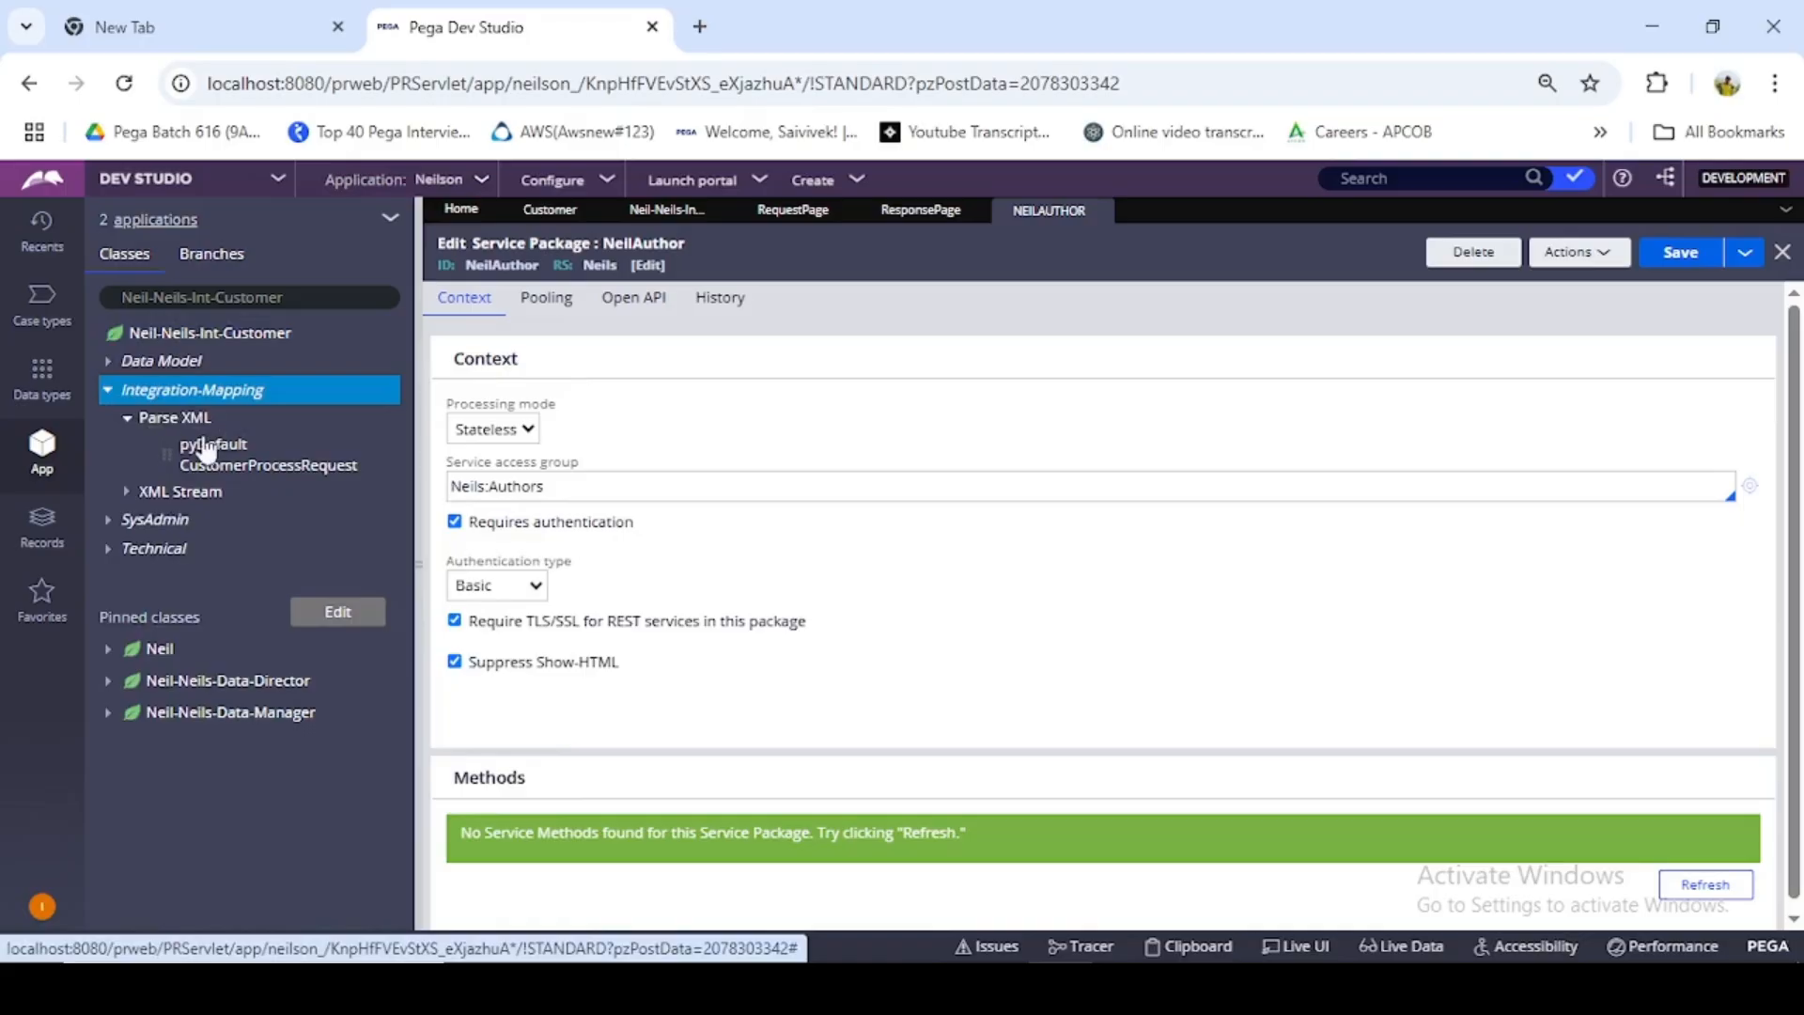
click(128, 494)
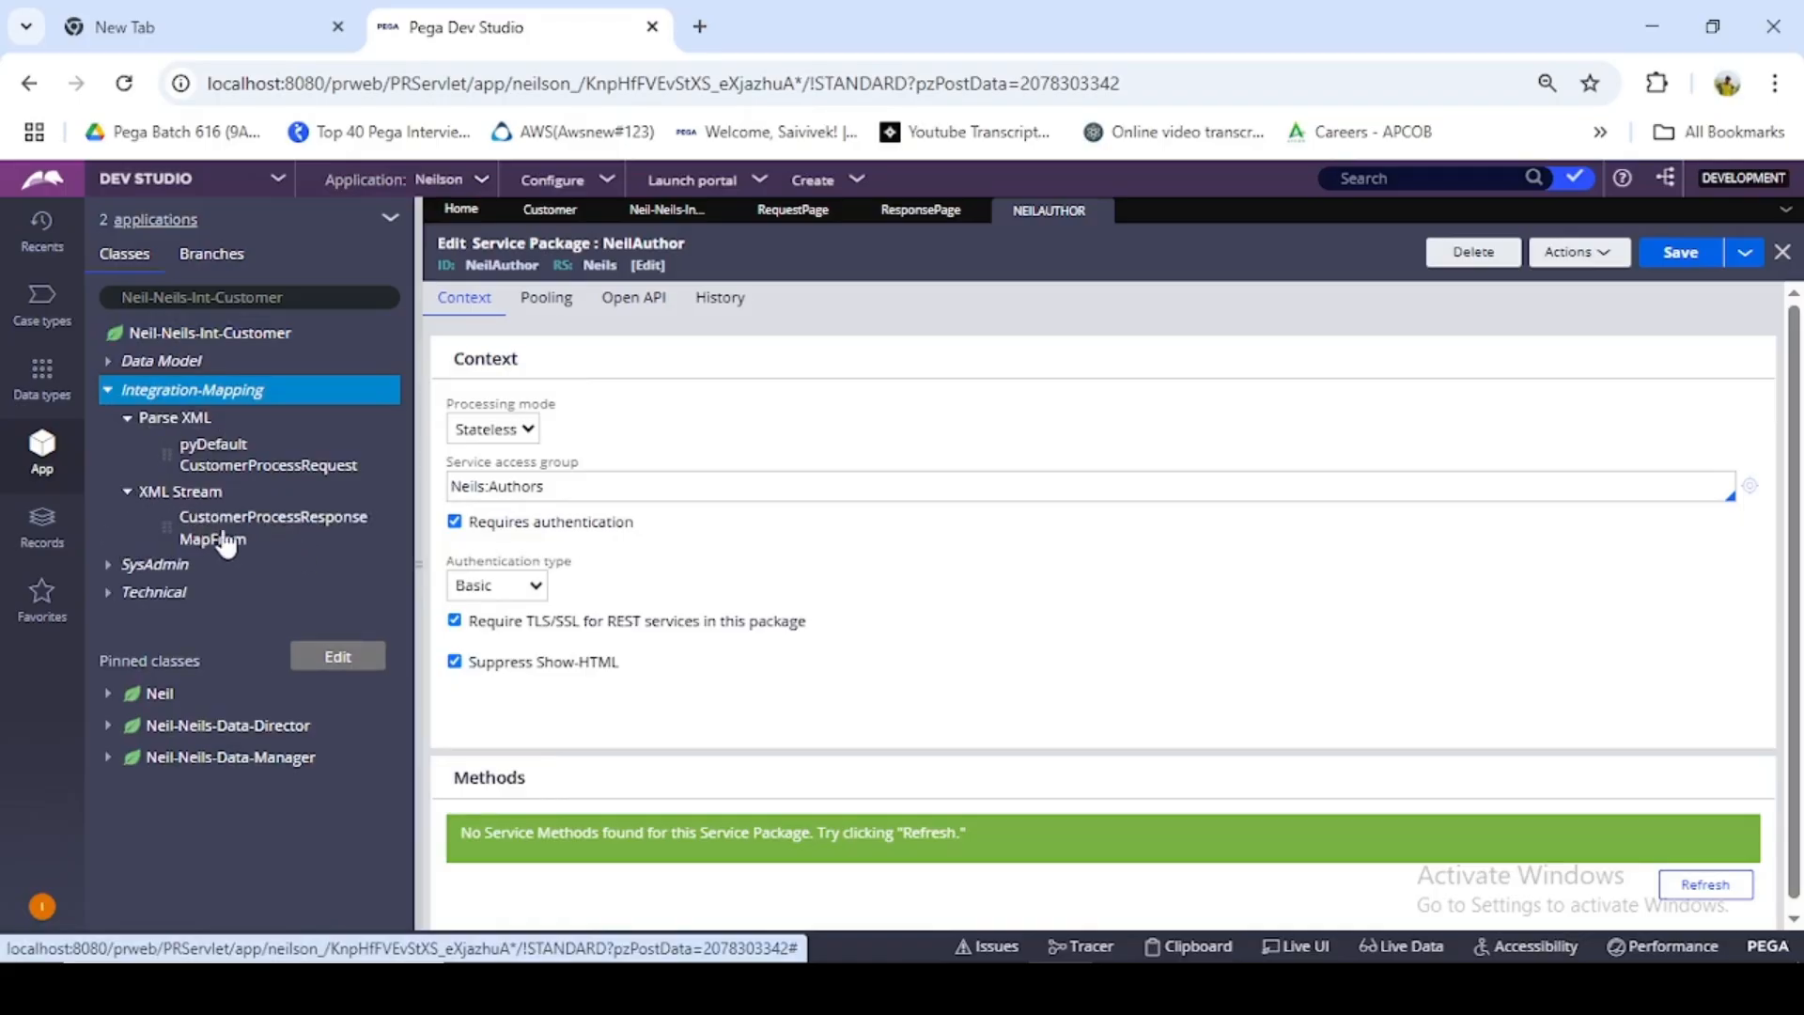
double_click(1081, 210)
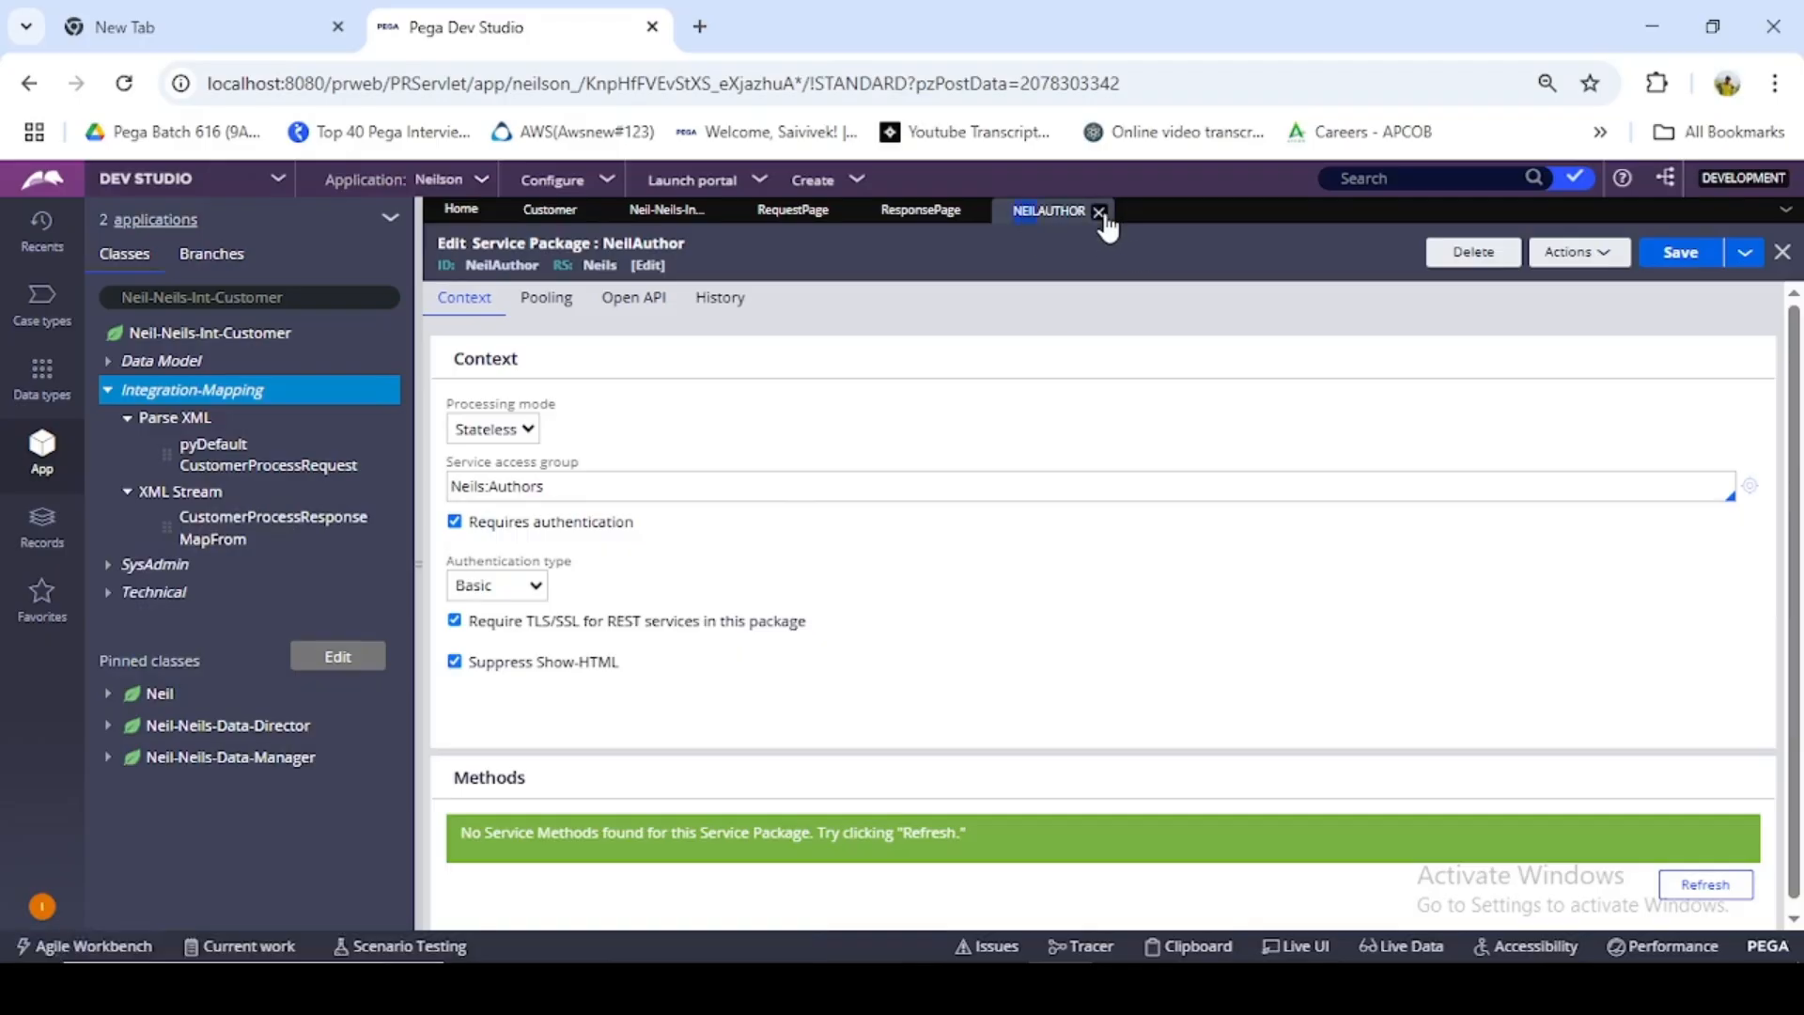
scroll(1020, 365, down, 1)
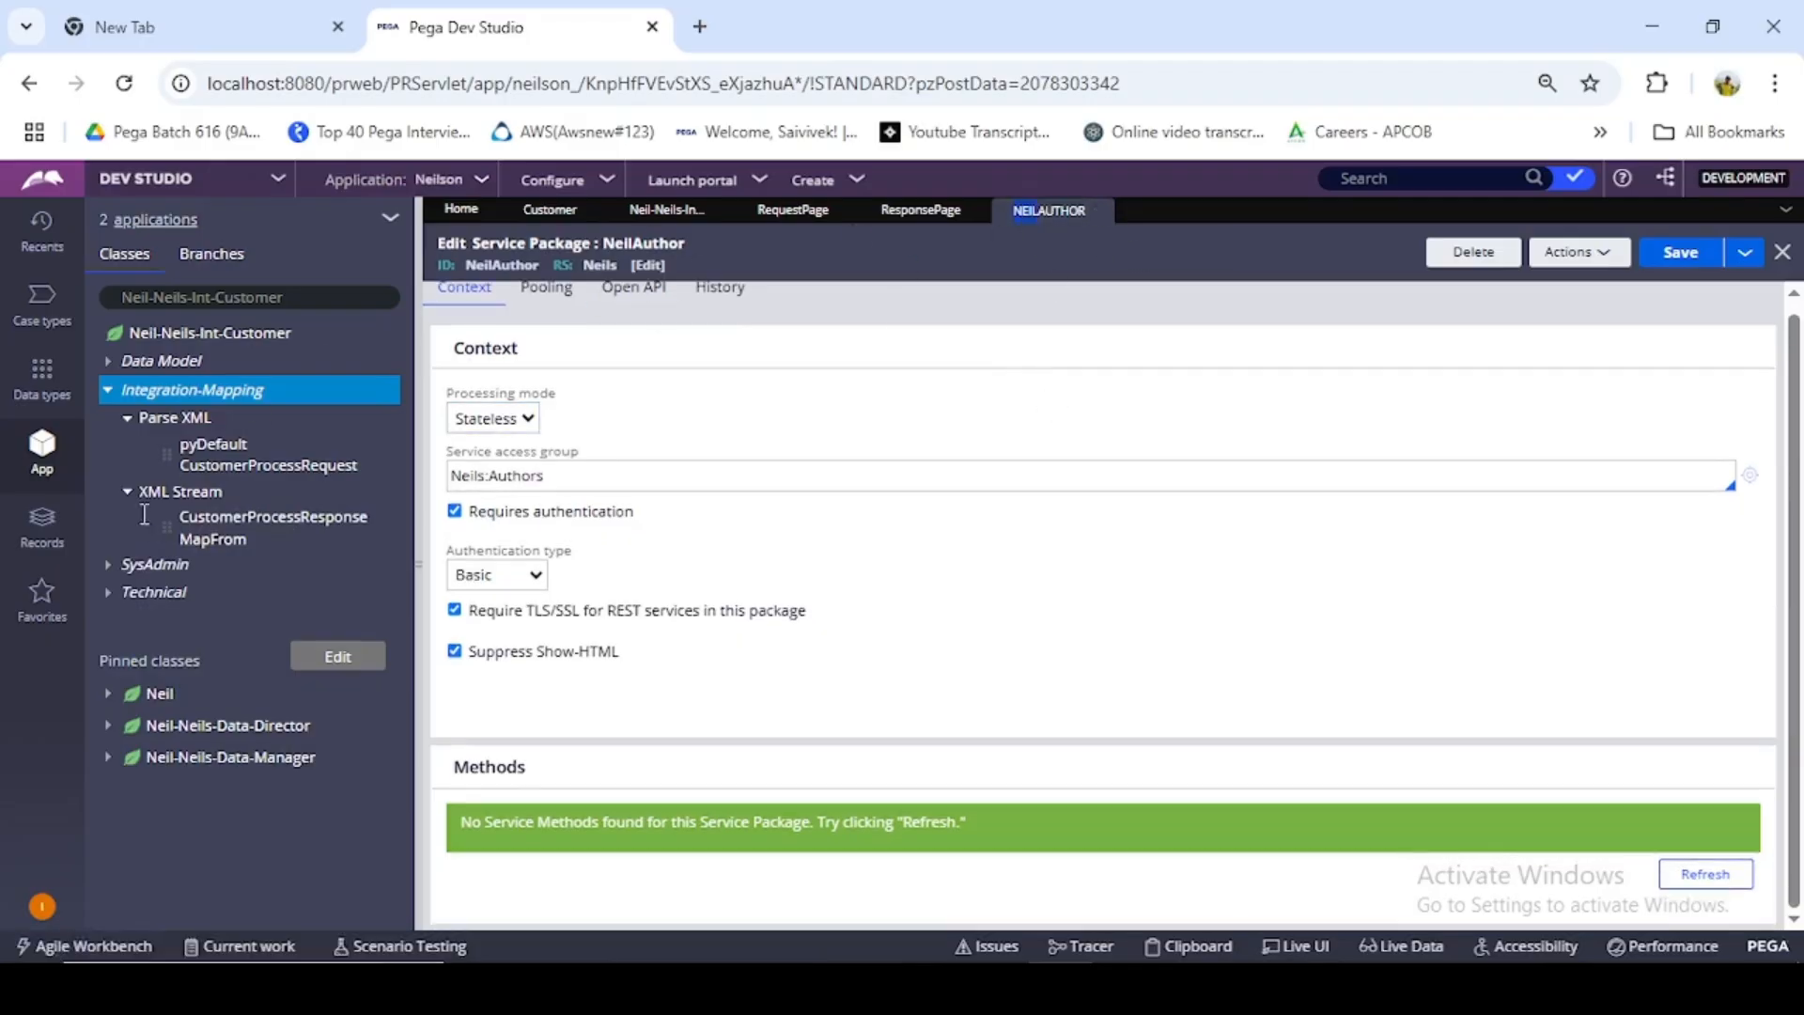
- Open the NeilAuthor CustomerProcess rule from the Service SOAP records, and from it open its CustomerProcess service activity
click(43, 526)
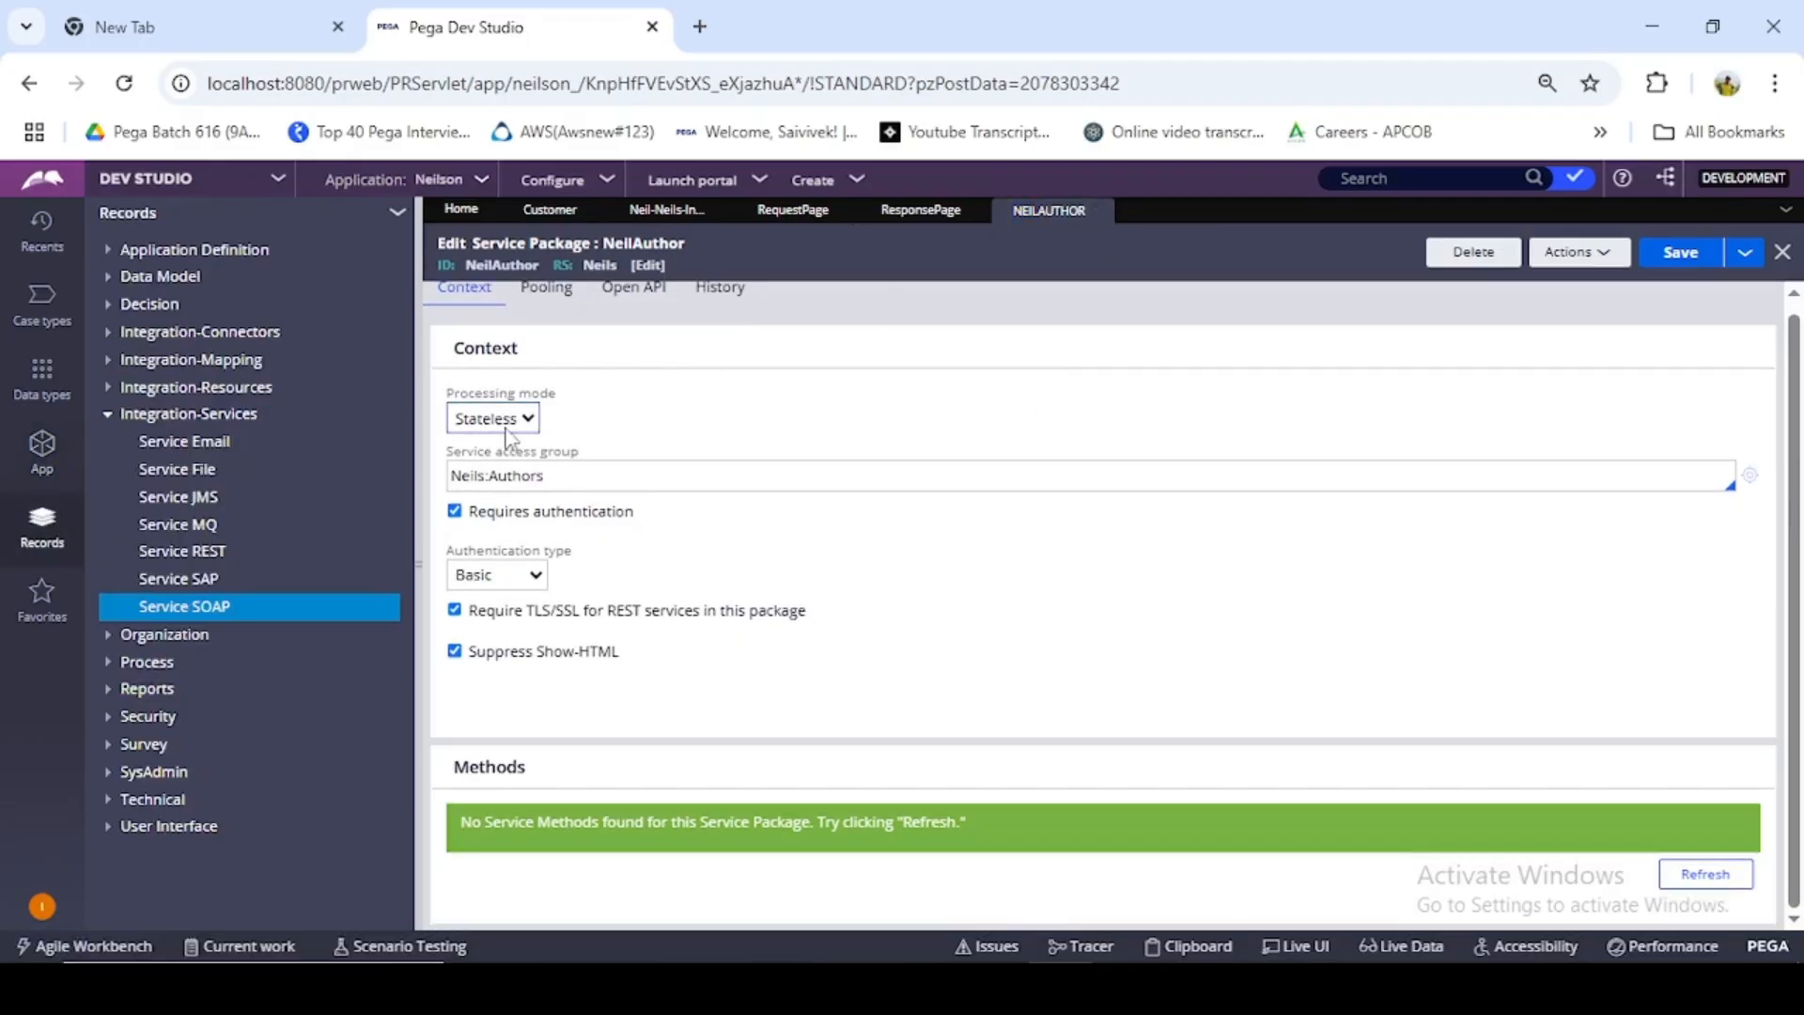
click(211, 609)
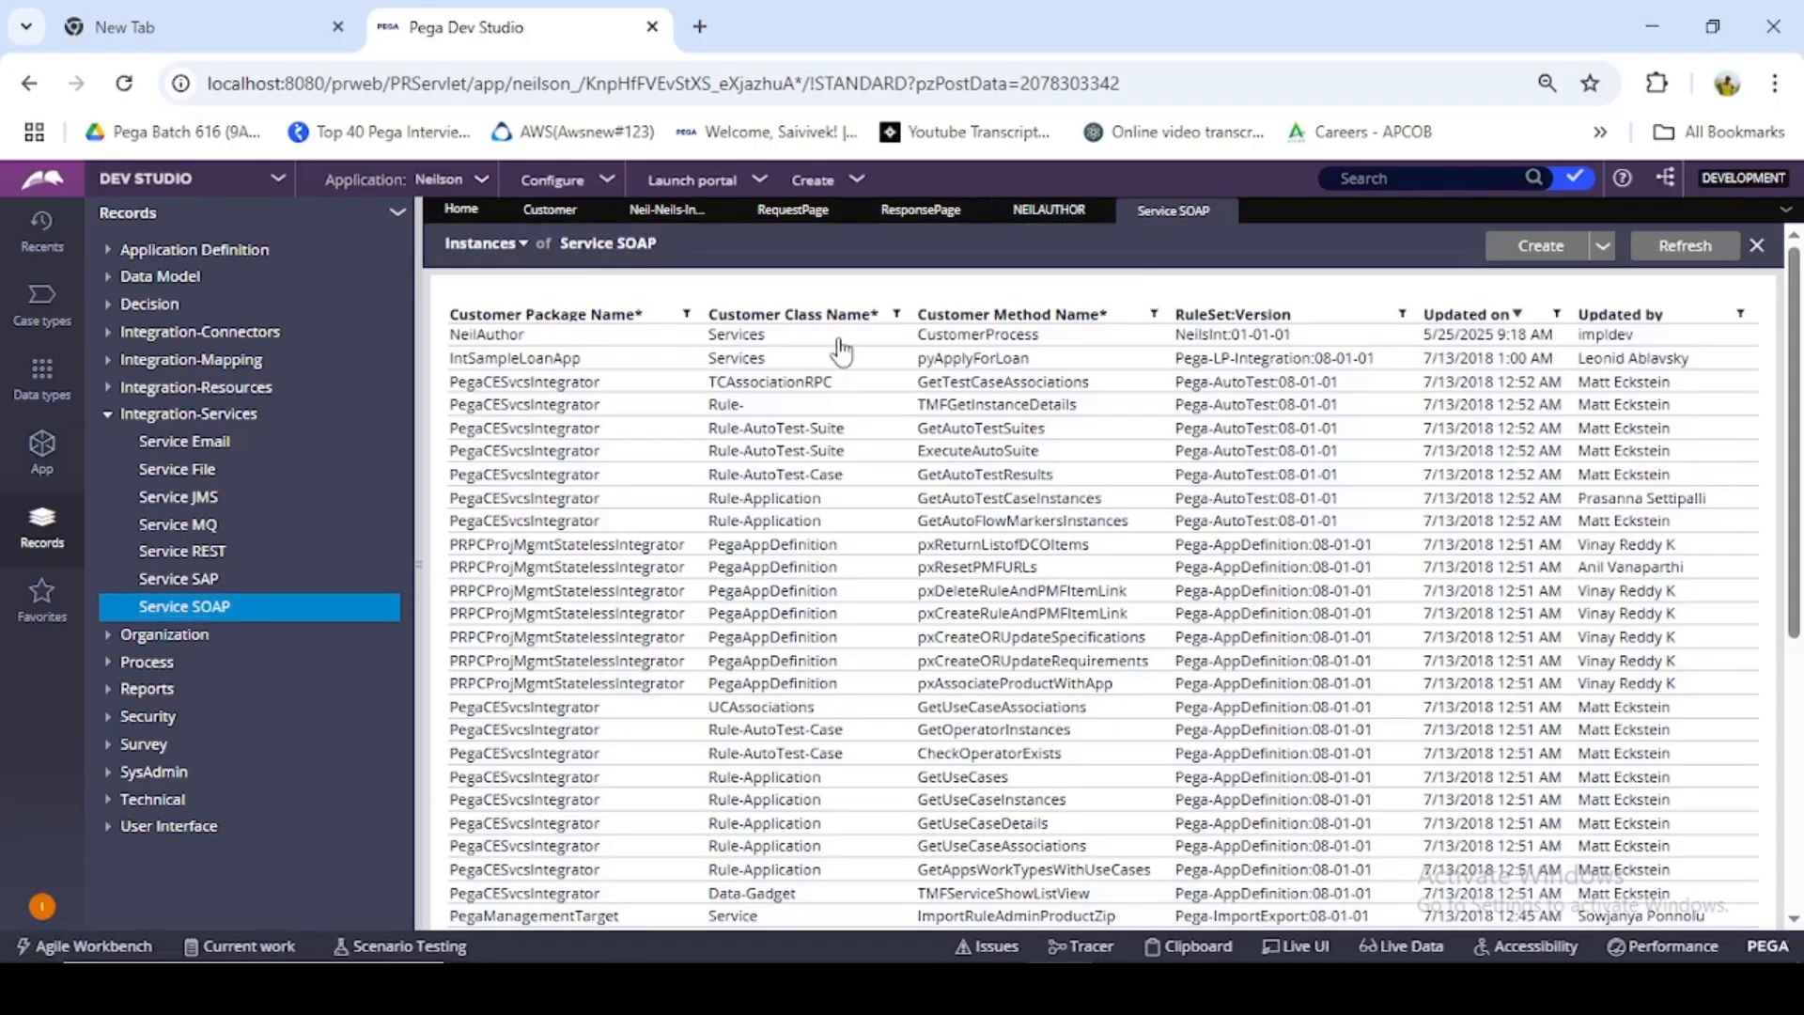
click(977, 336)
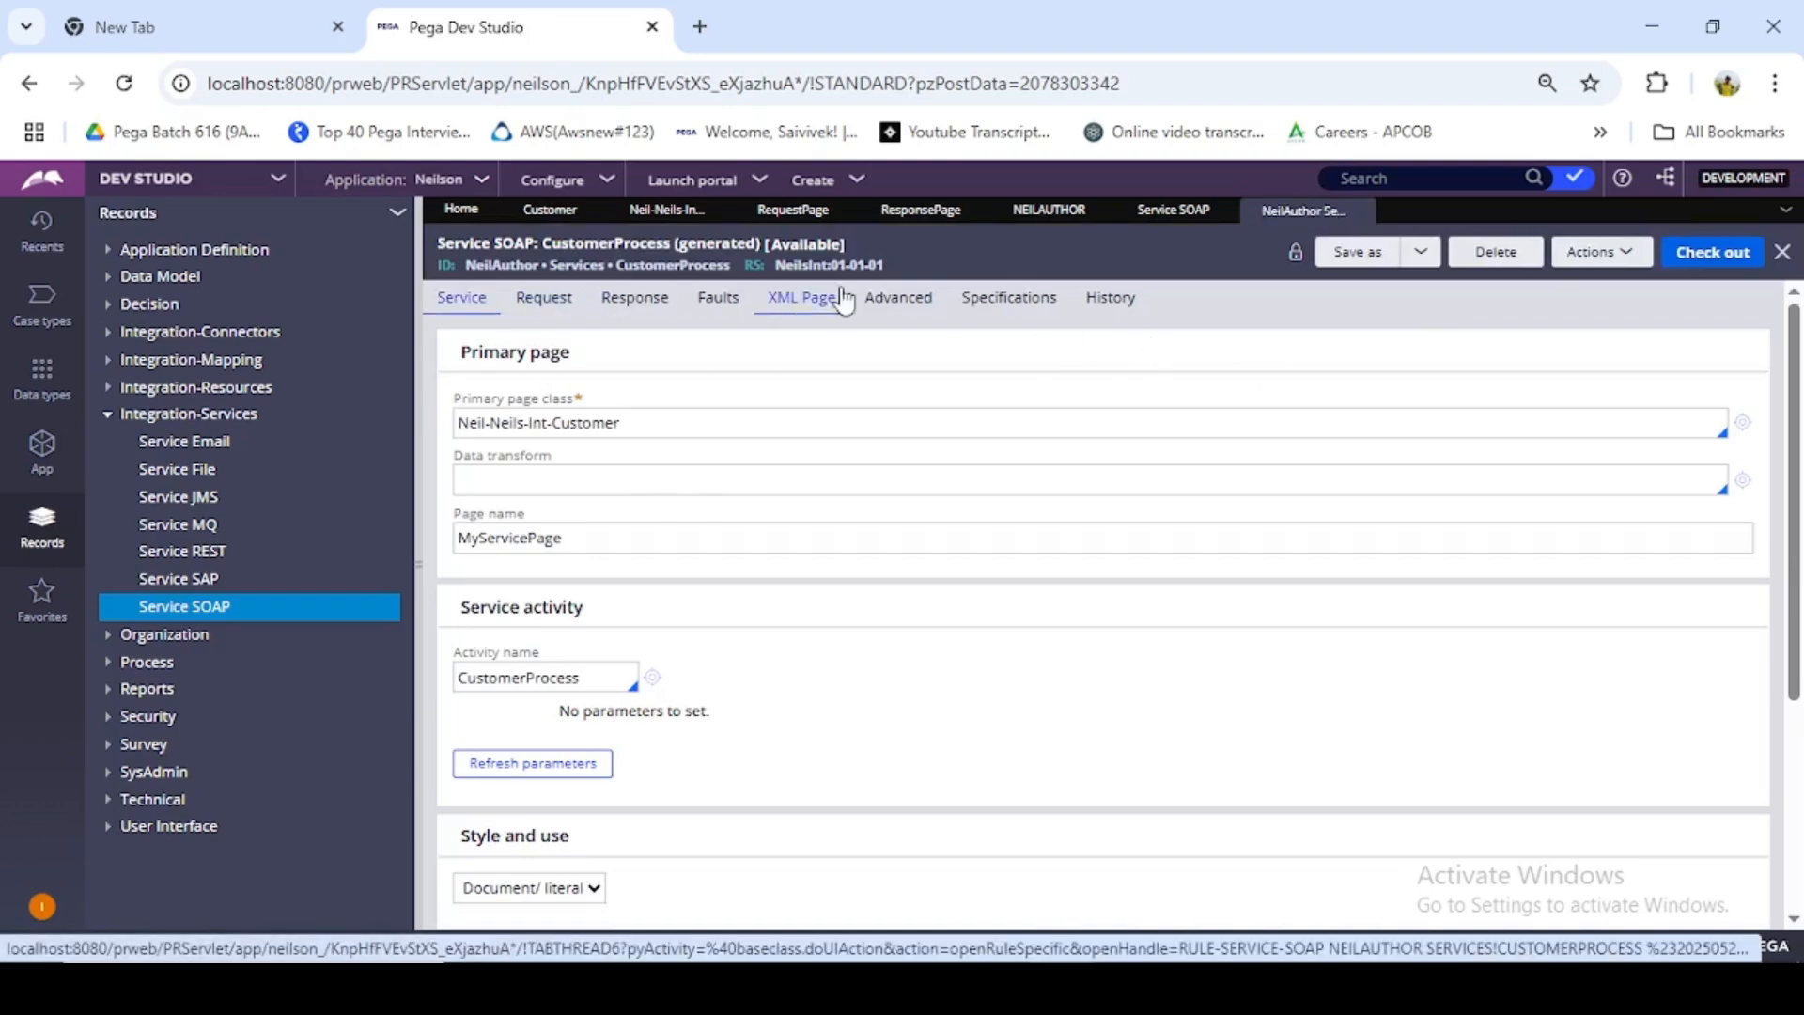
scroll(680, 431, down, 3)
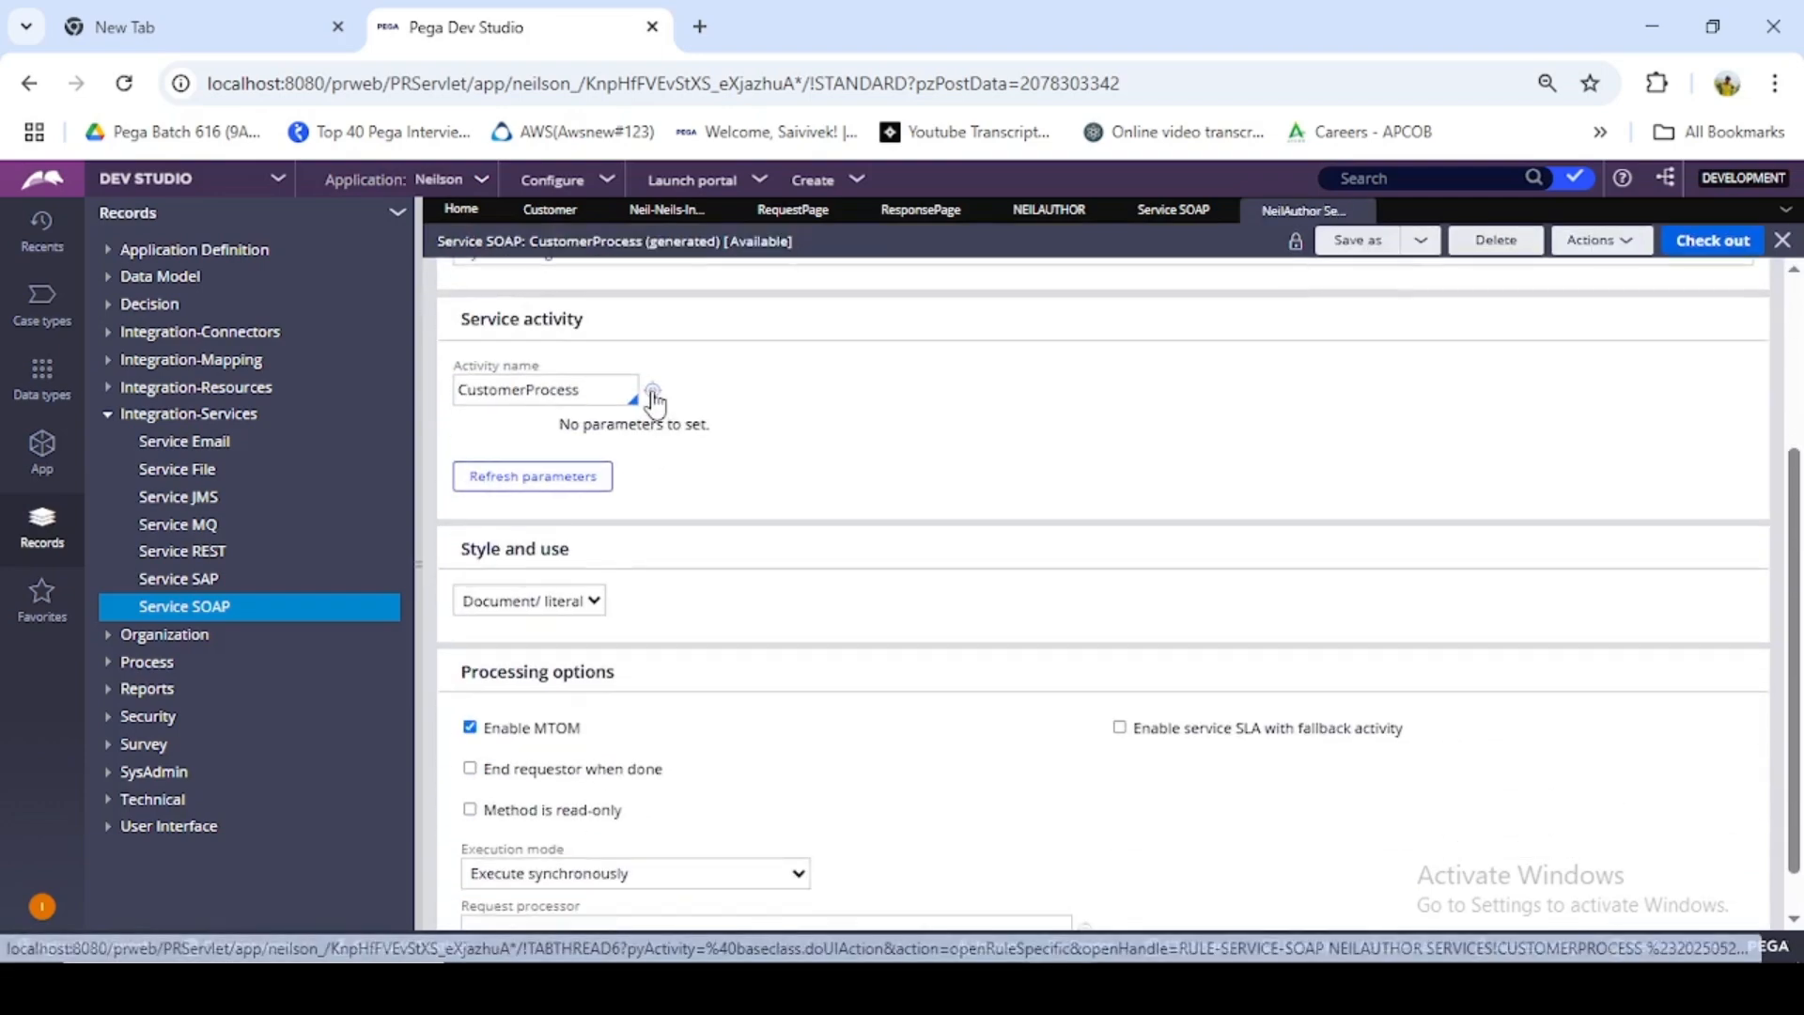
click(653, 393)
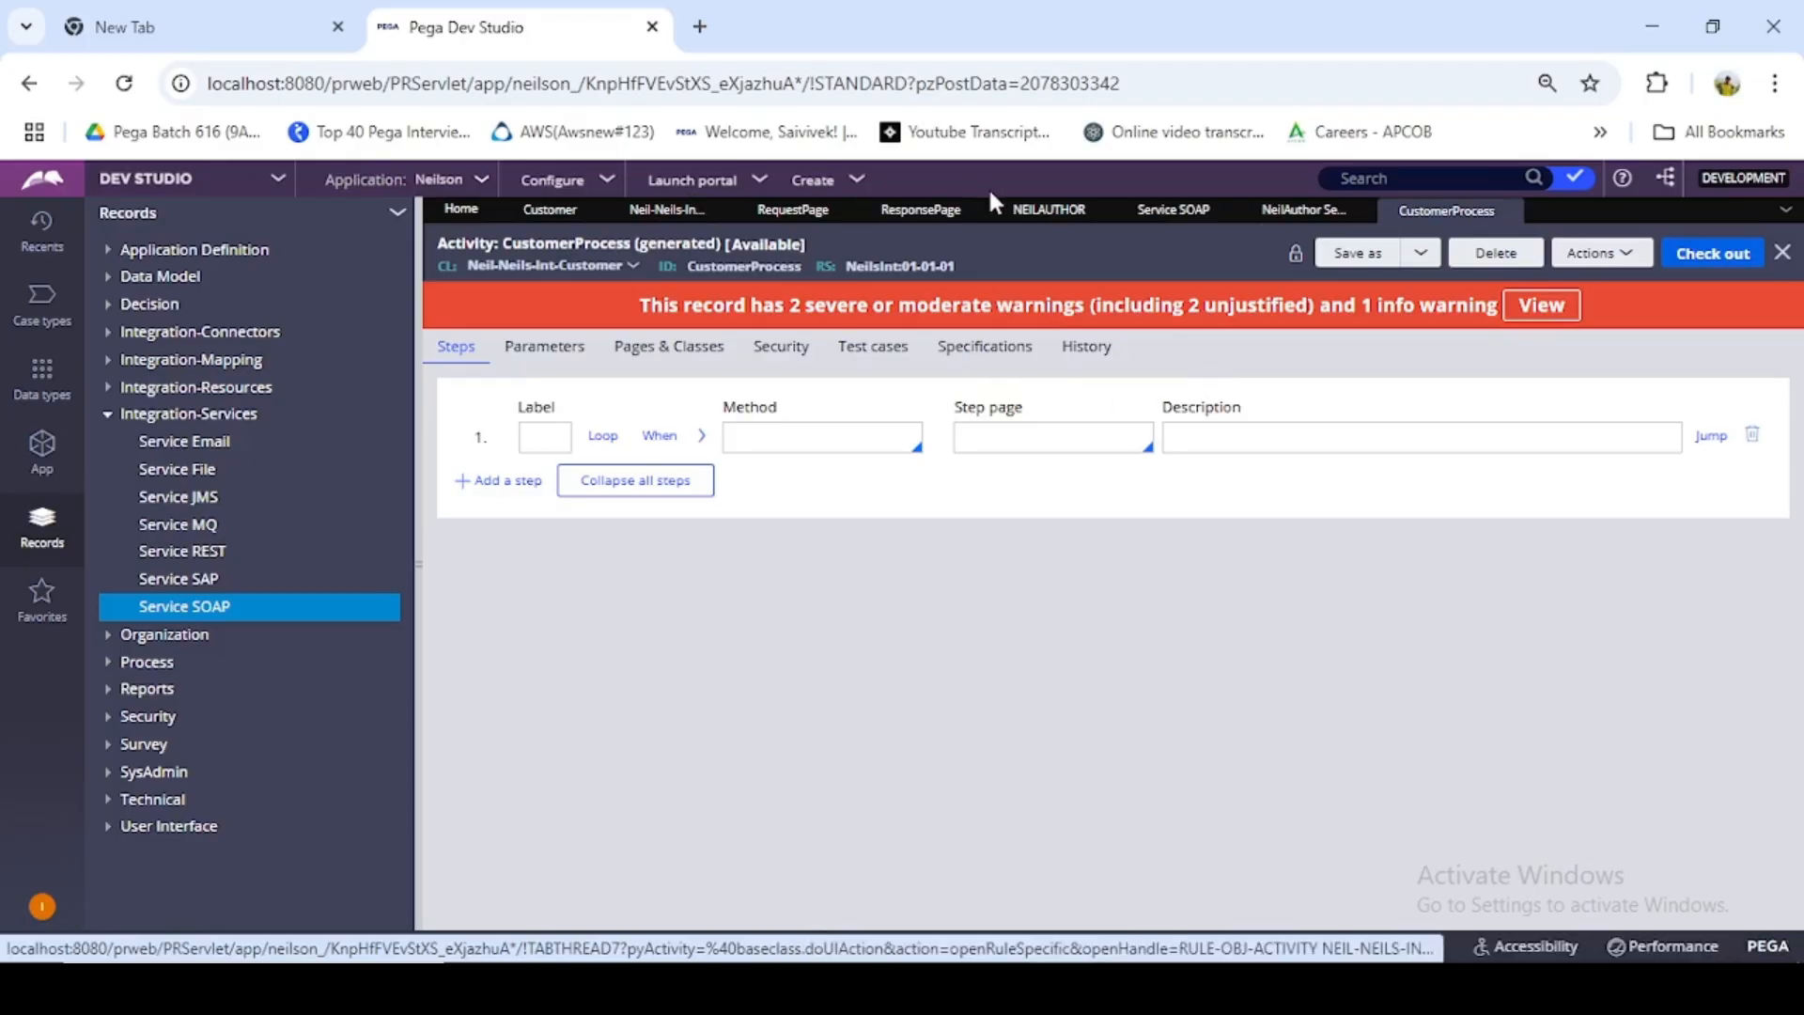
- Examine the columns and records of the Customer data type, and return to the CustomerProcess activity
click(551, 210)
scroll(526, 658, down, 2)
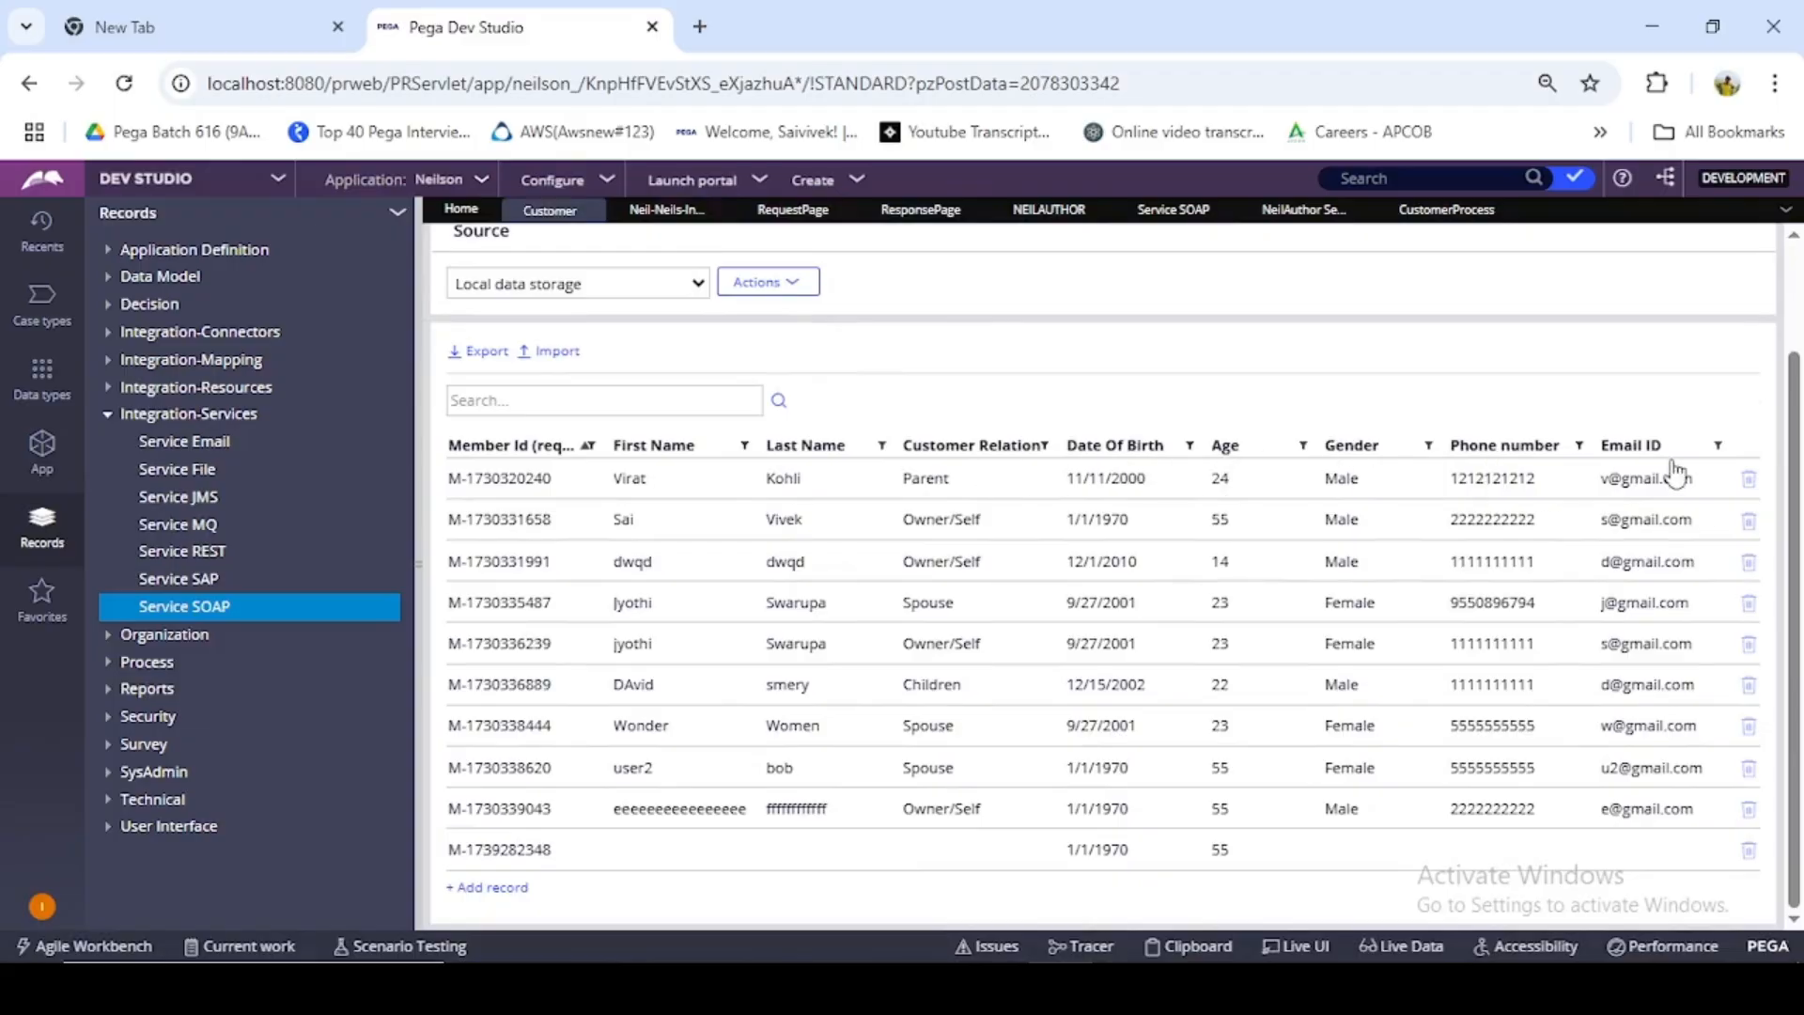
scroll(1353, 531, up, 2)
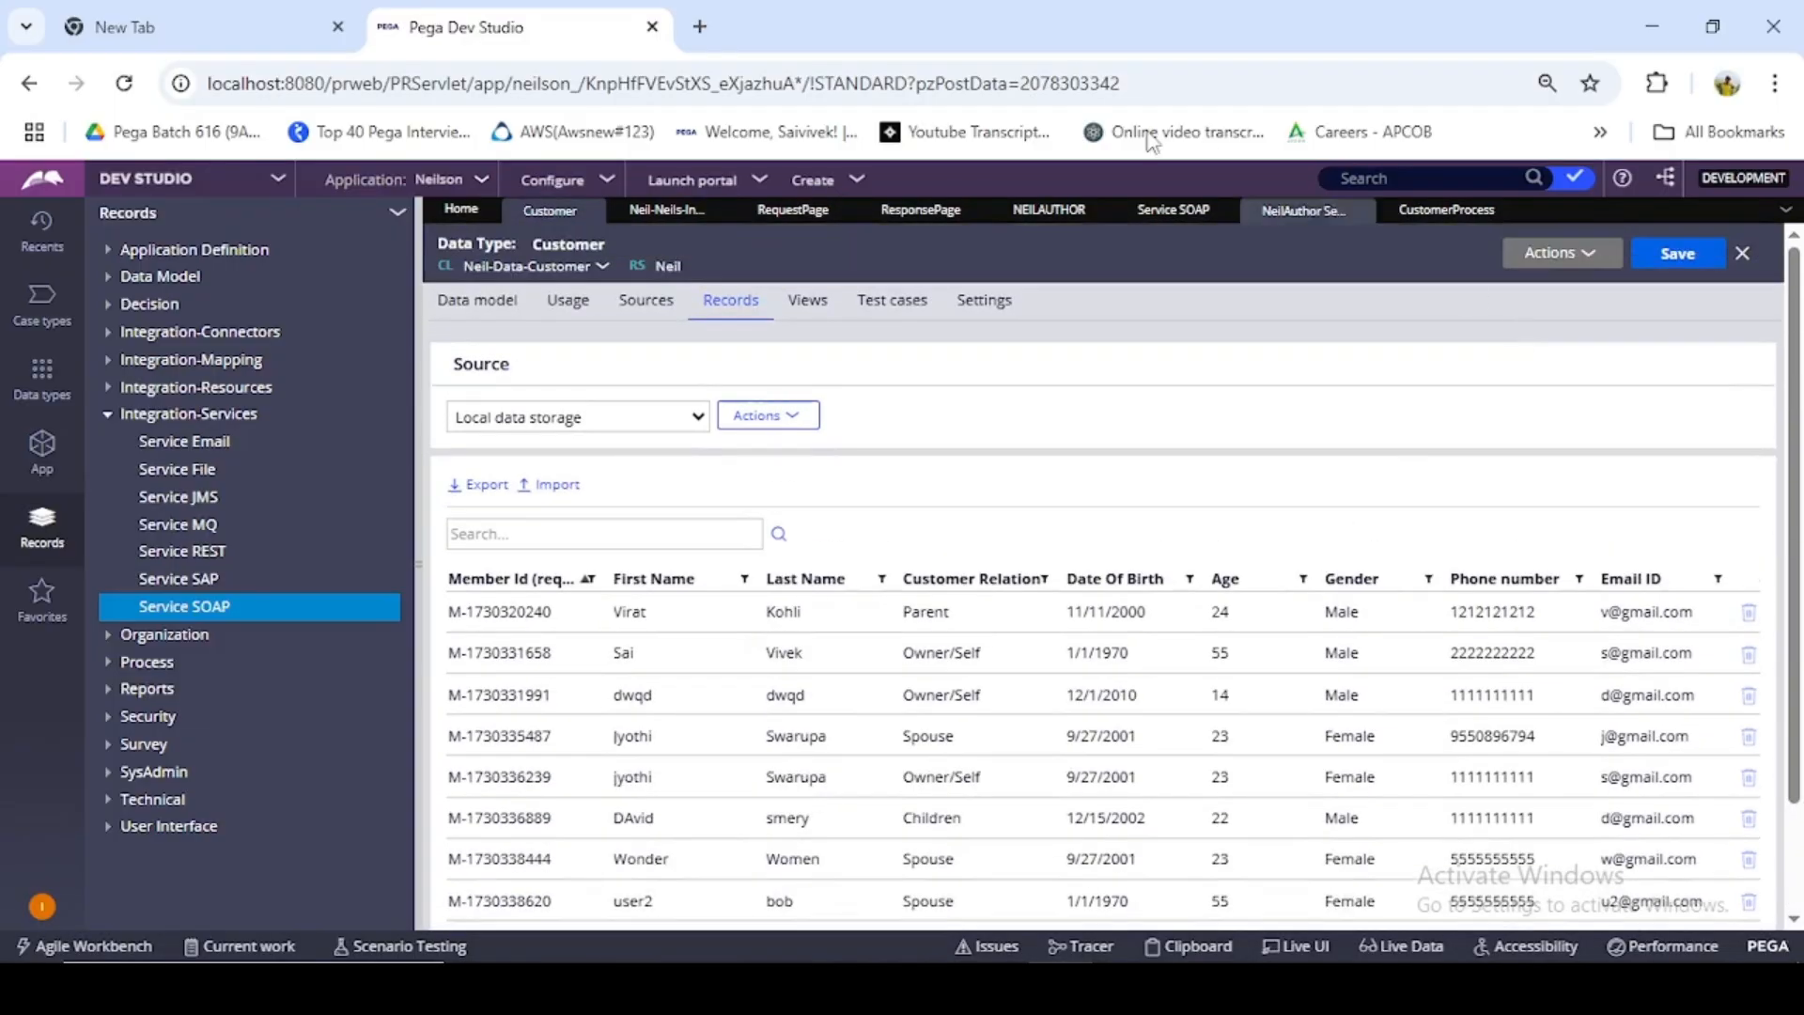
click(1403, 214)
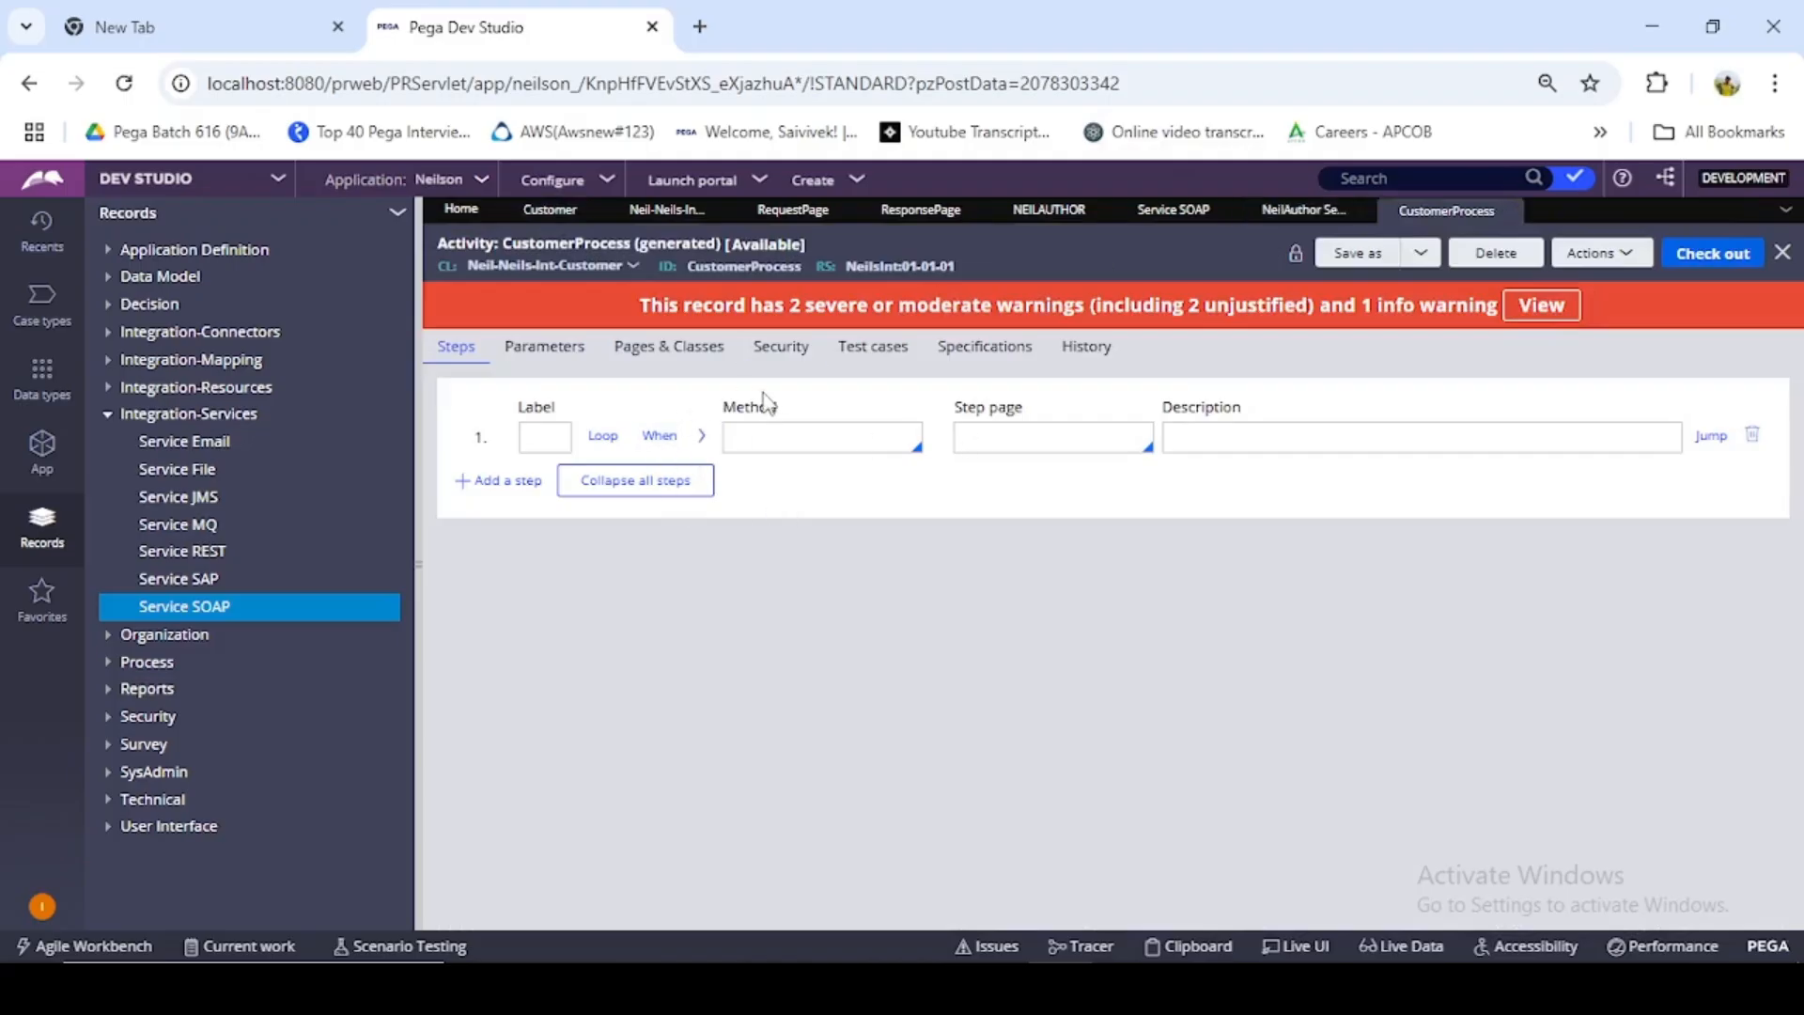
- Define the page Page-One with class Neil-Data-Customer, copied from the Customer data type, in the activity's pages and classes
click(681, 374)
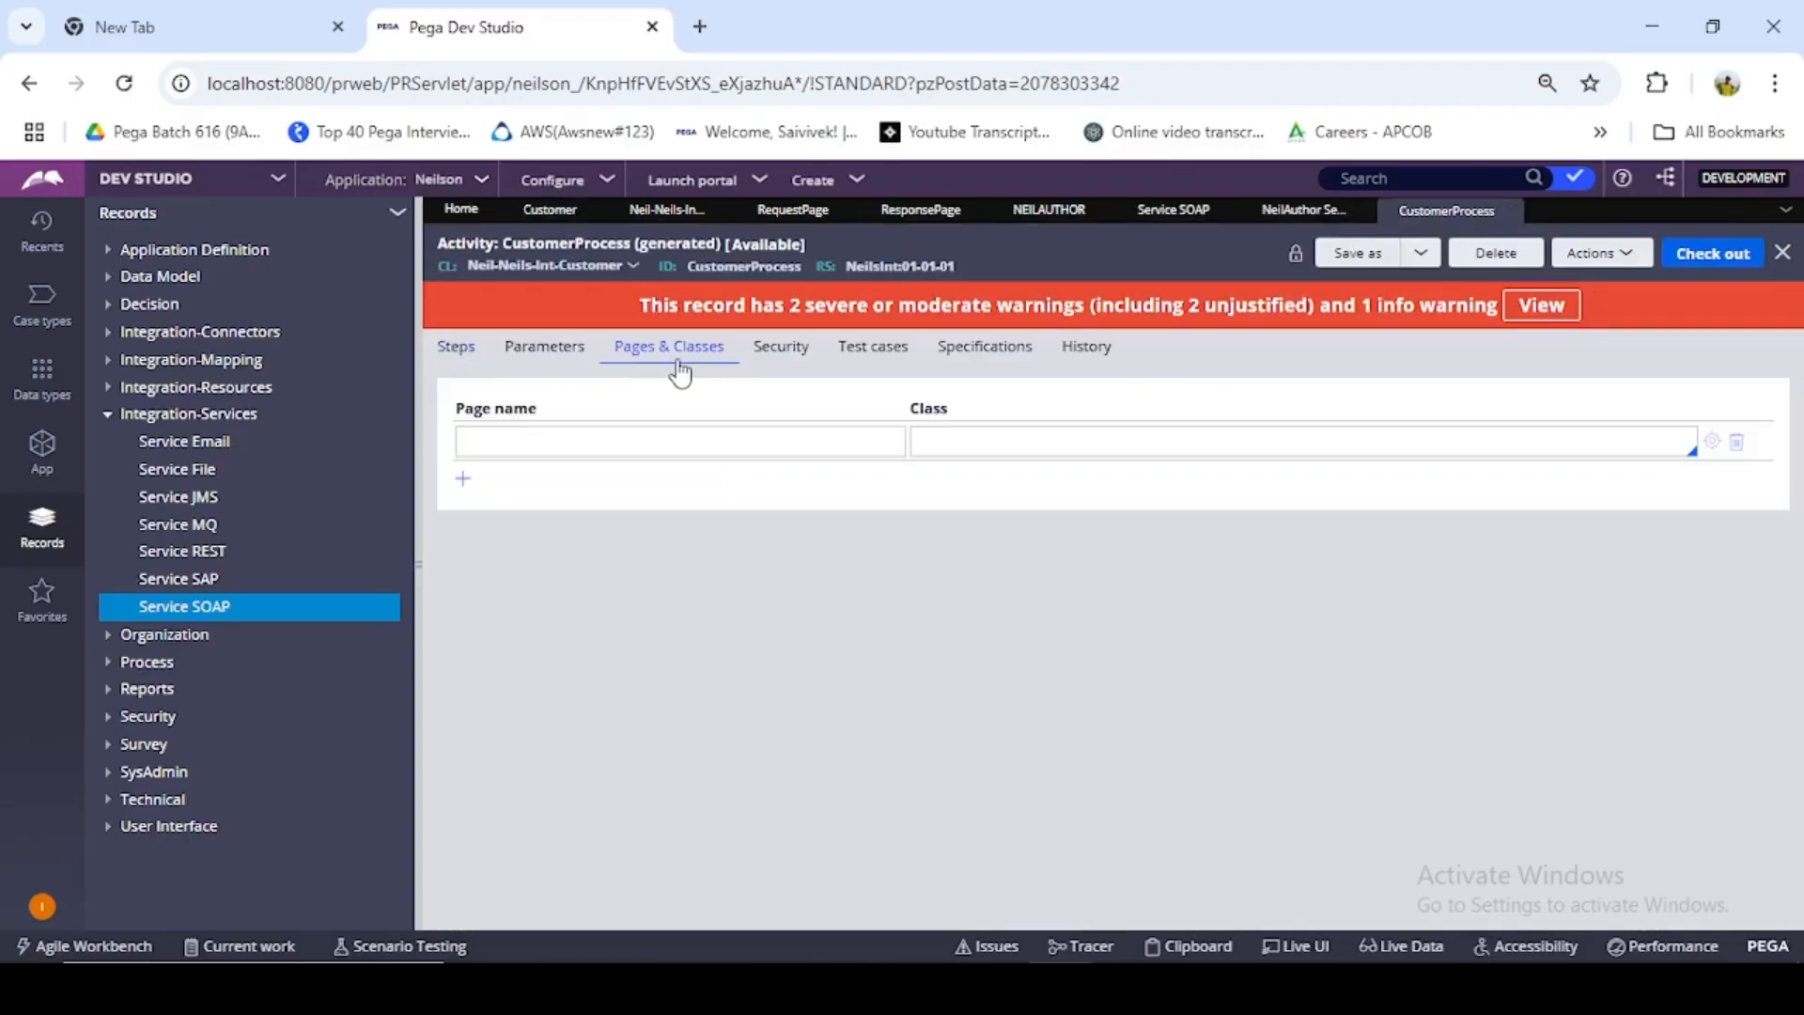
click(456, 355)
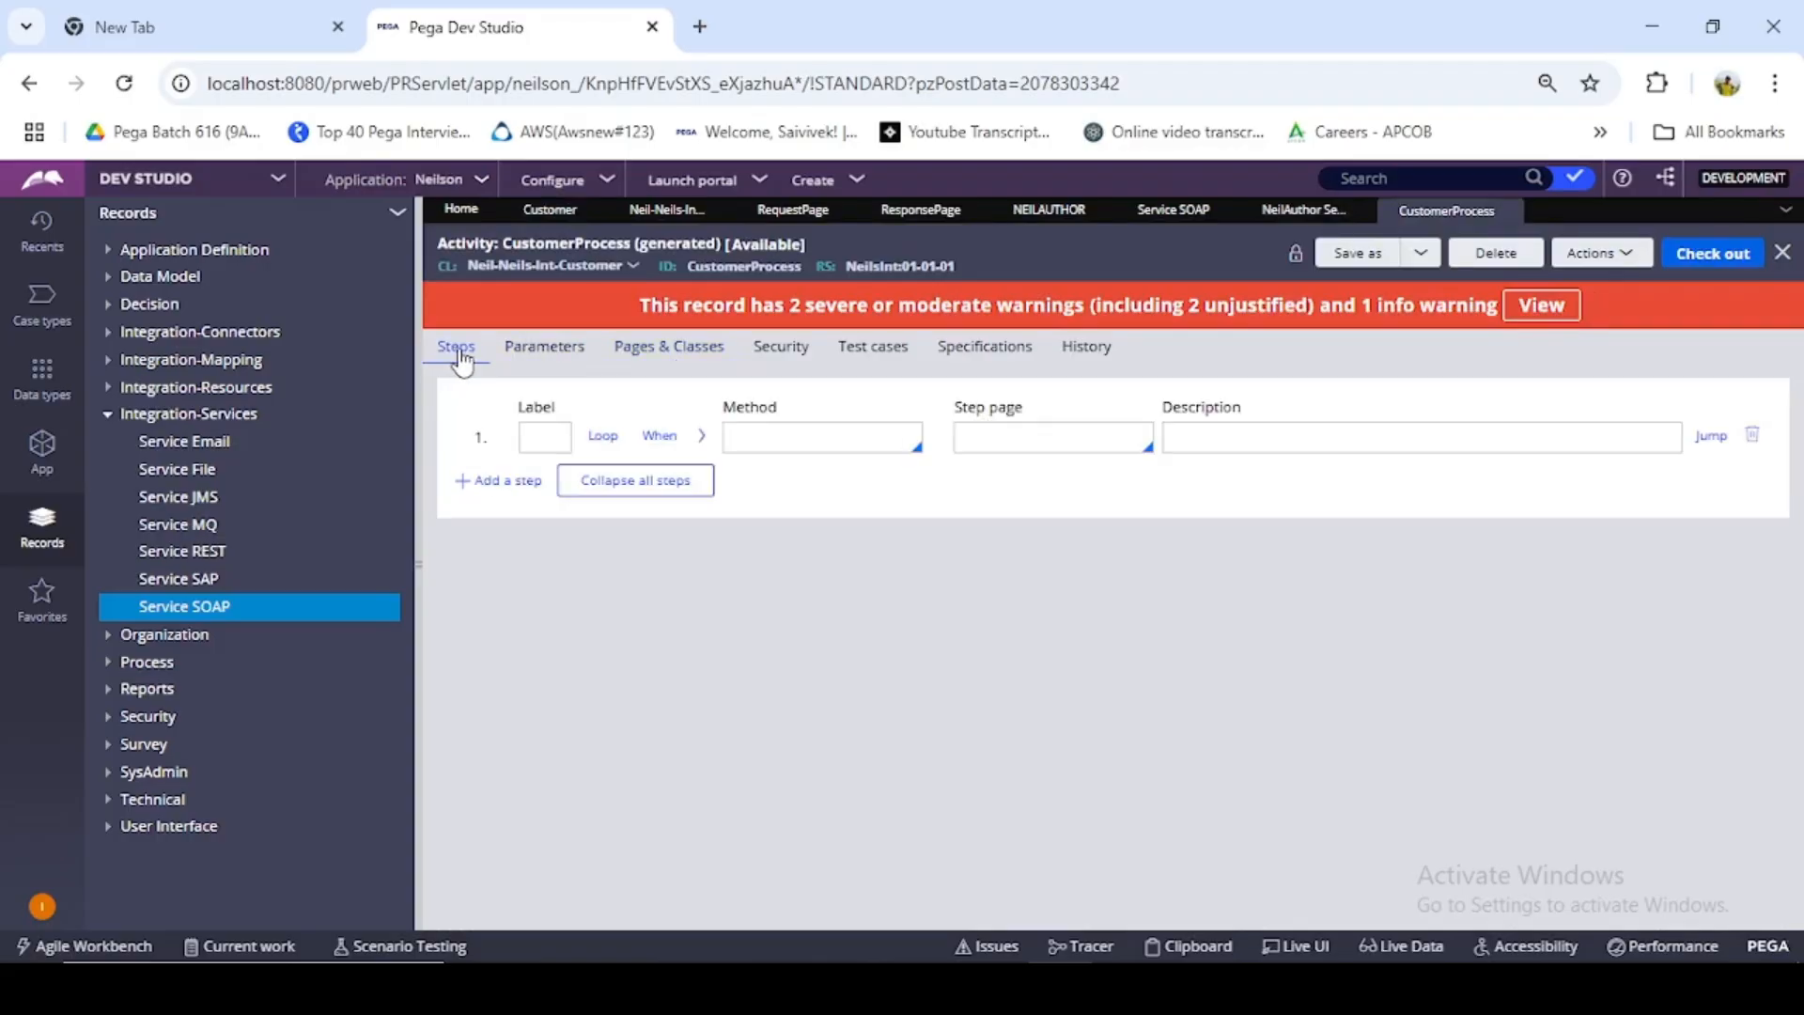
click(700, 355)
click(677, 441)
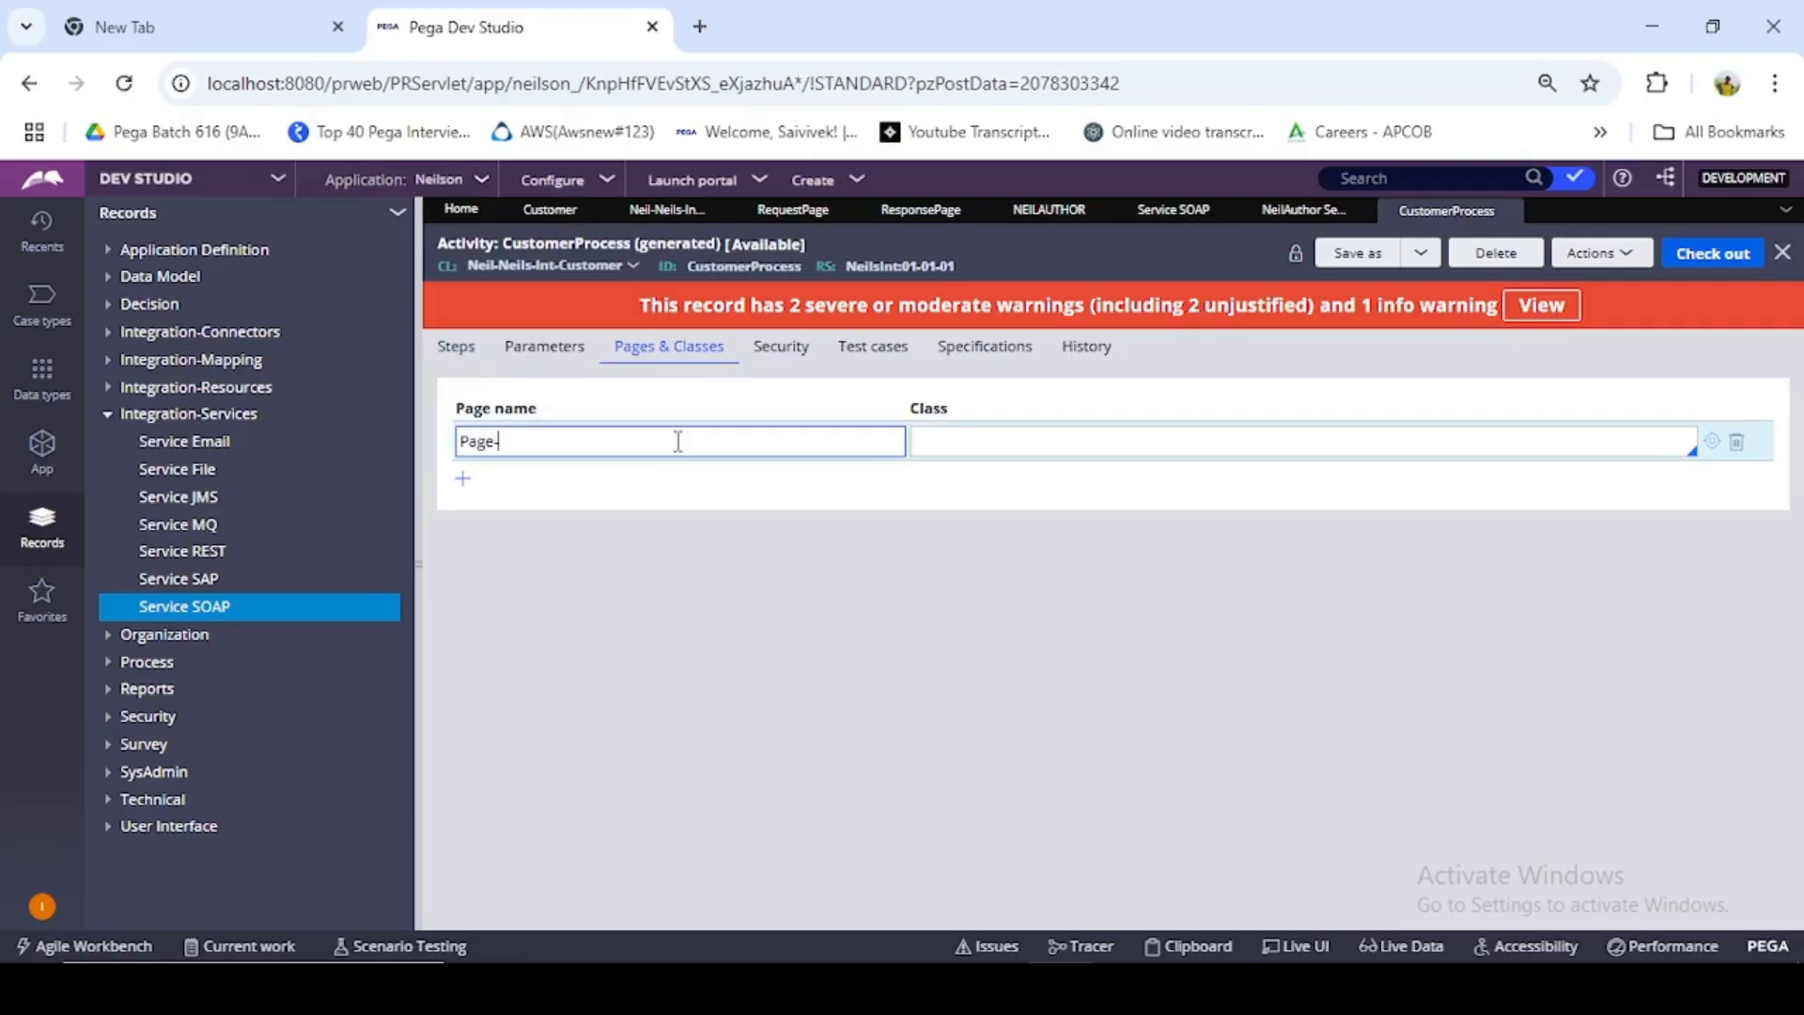
click(1051, 444)
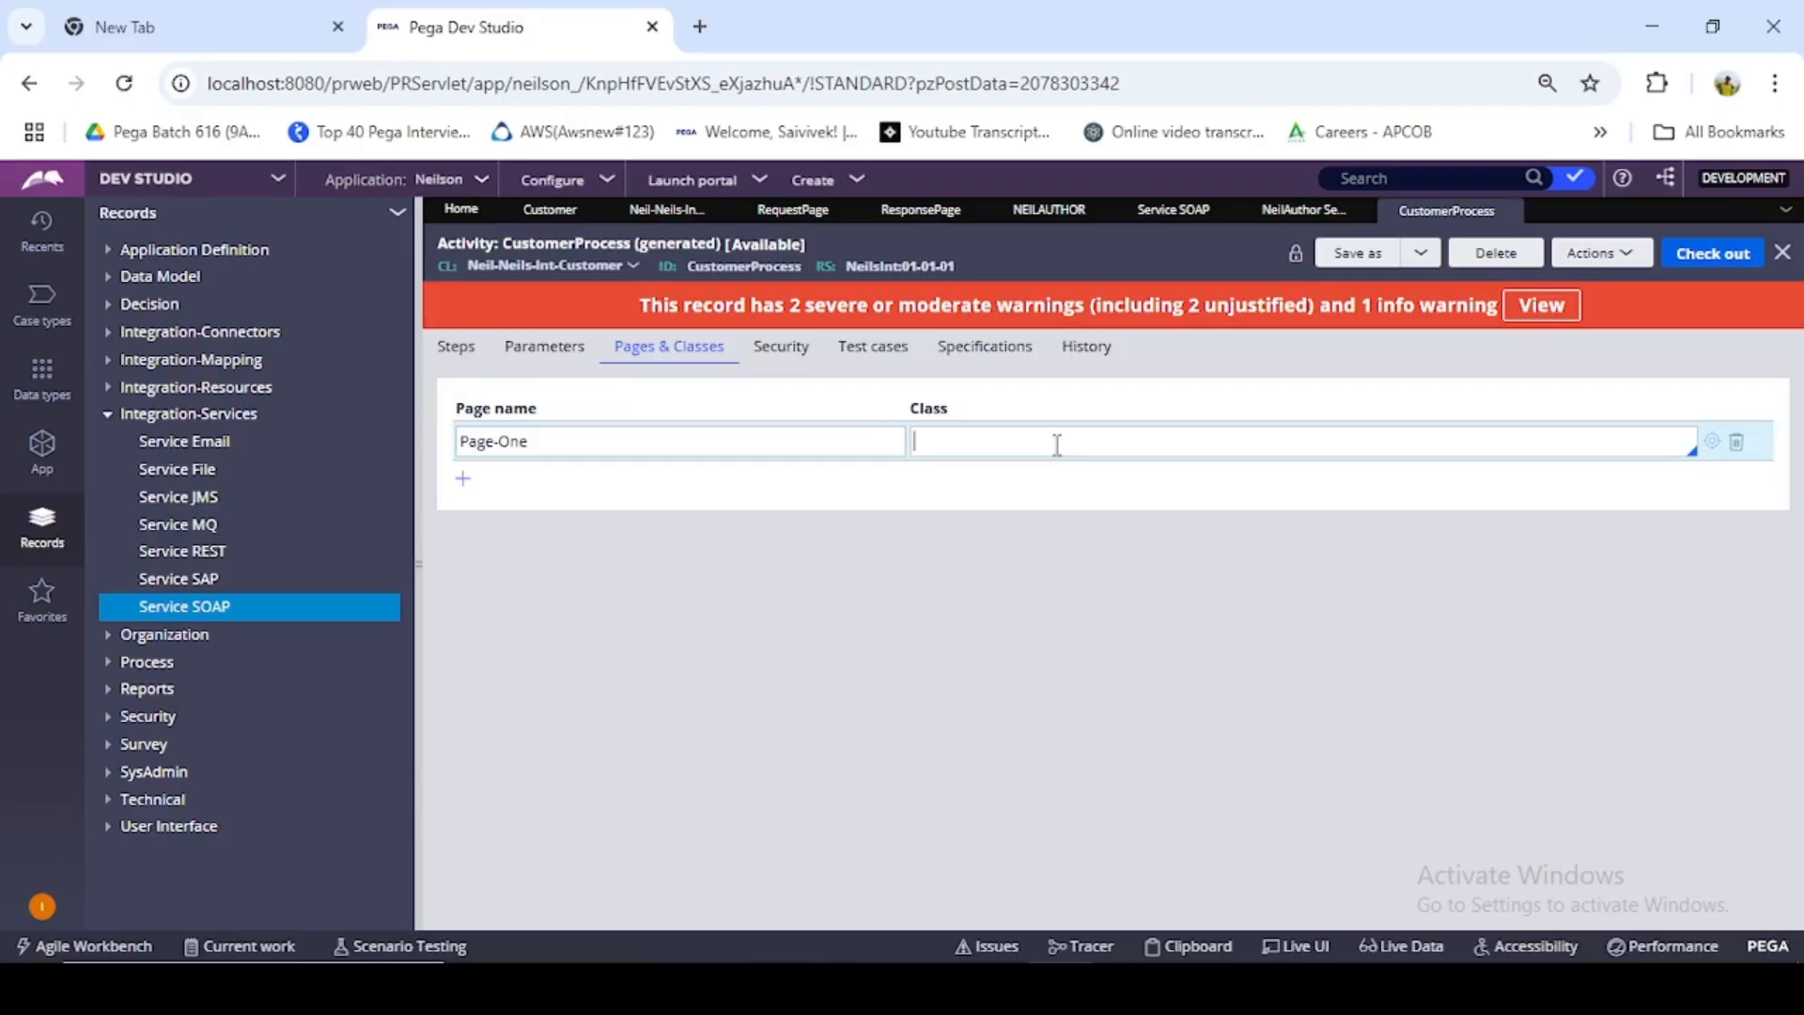
click(564, 212)
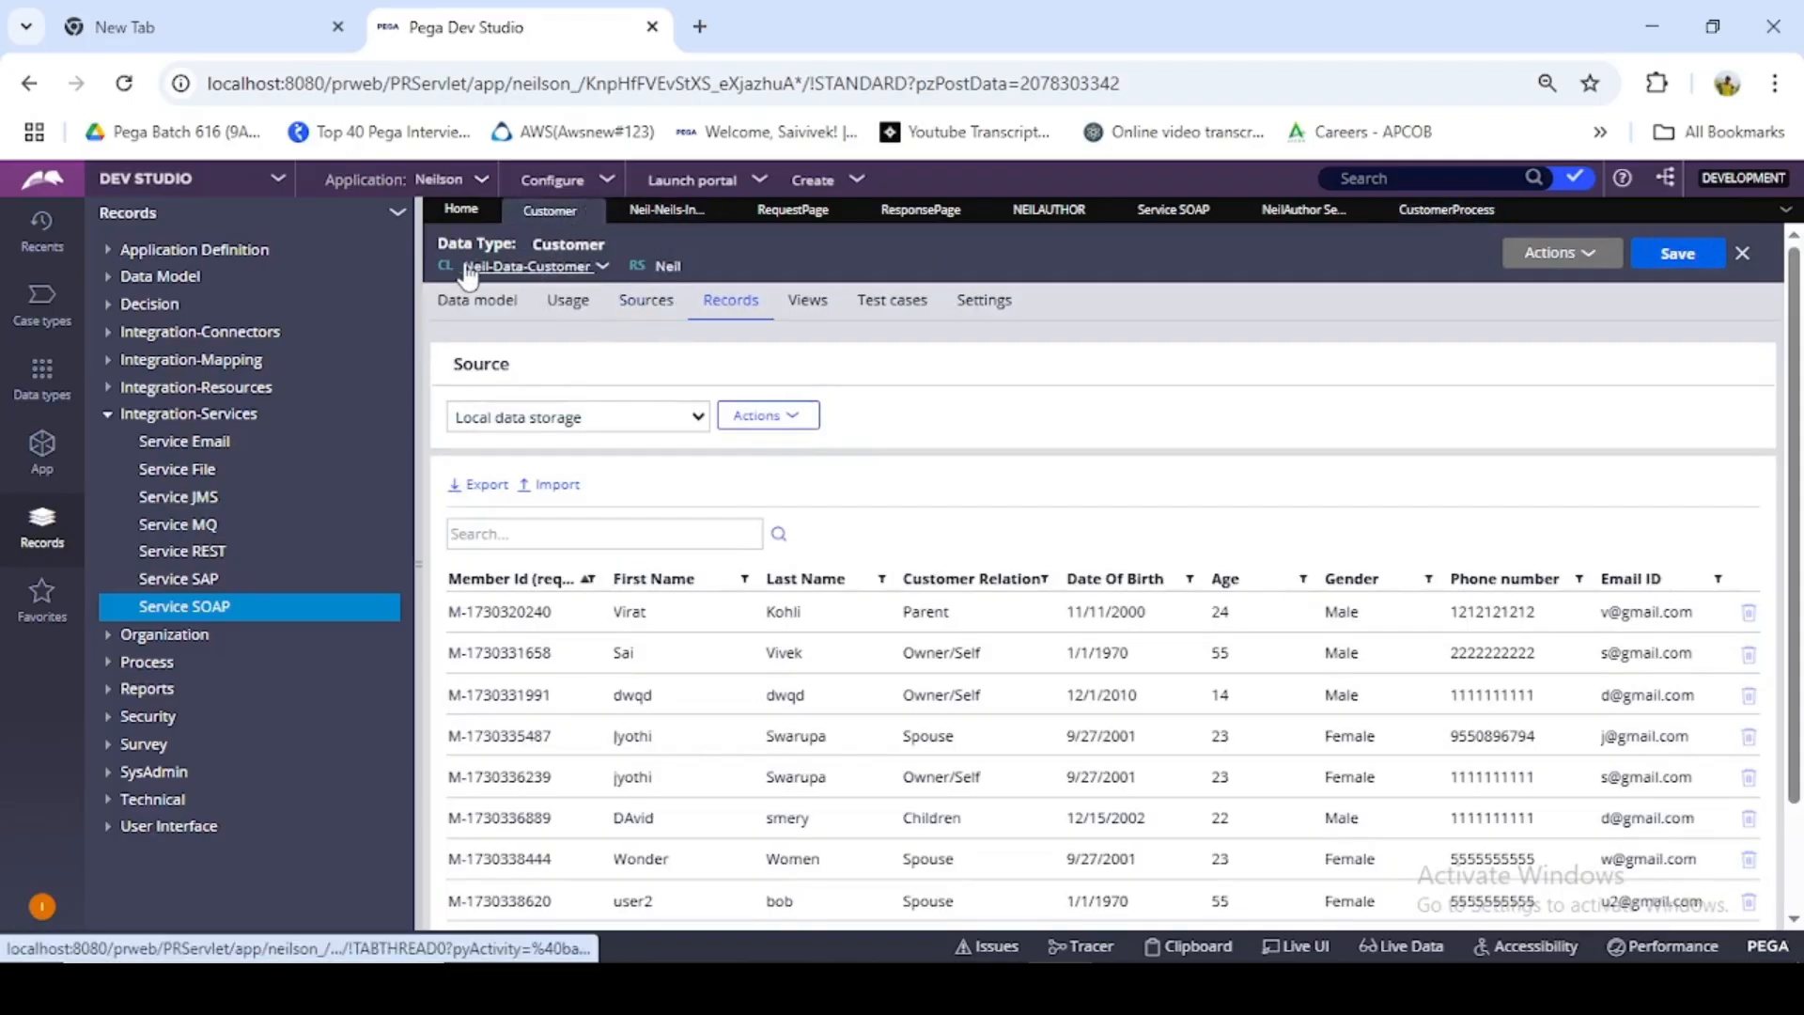
drag(463, 268, 597, 269)
key(ctrl+c)
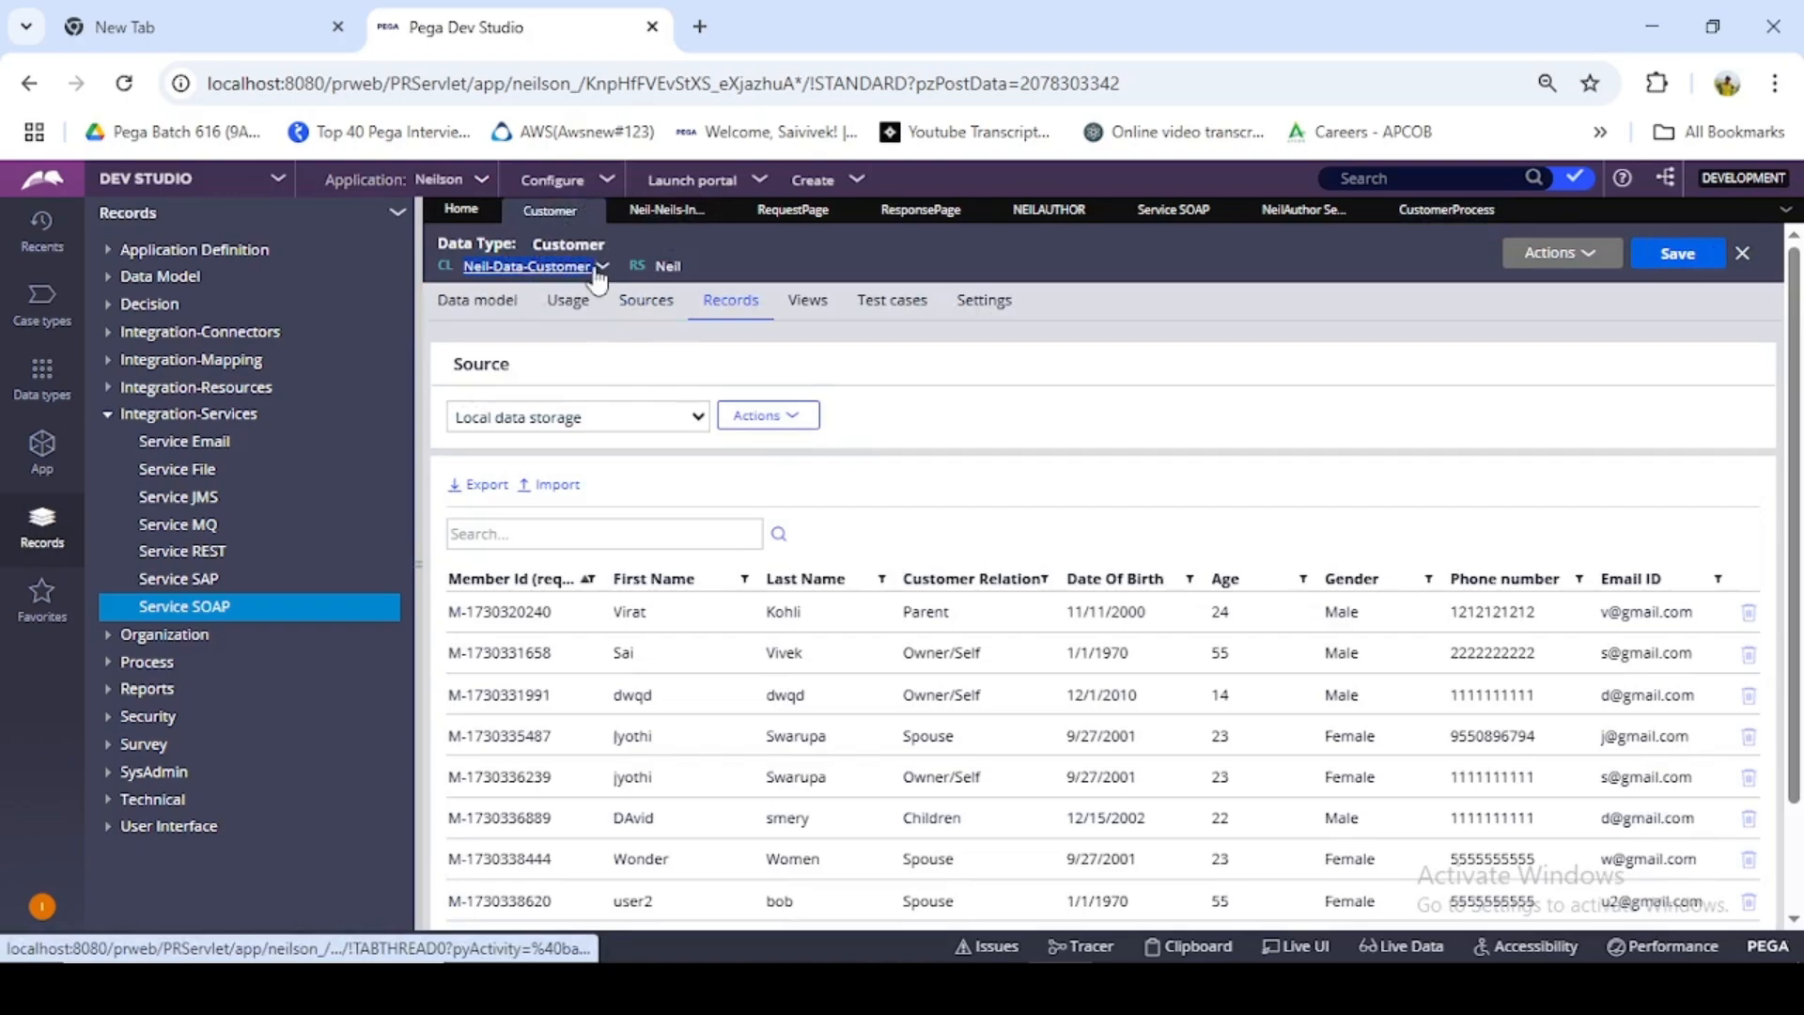
click(1448, 221)
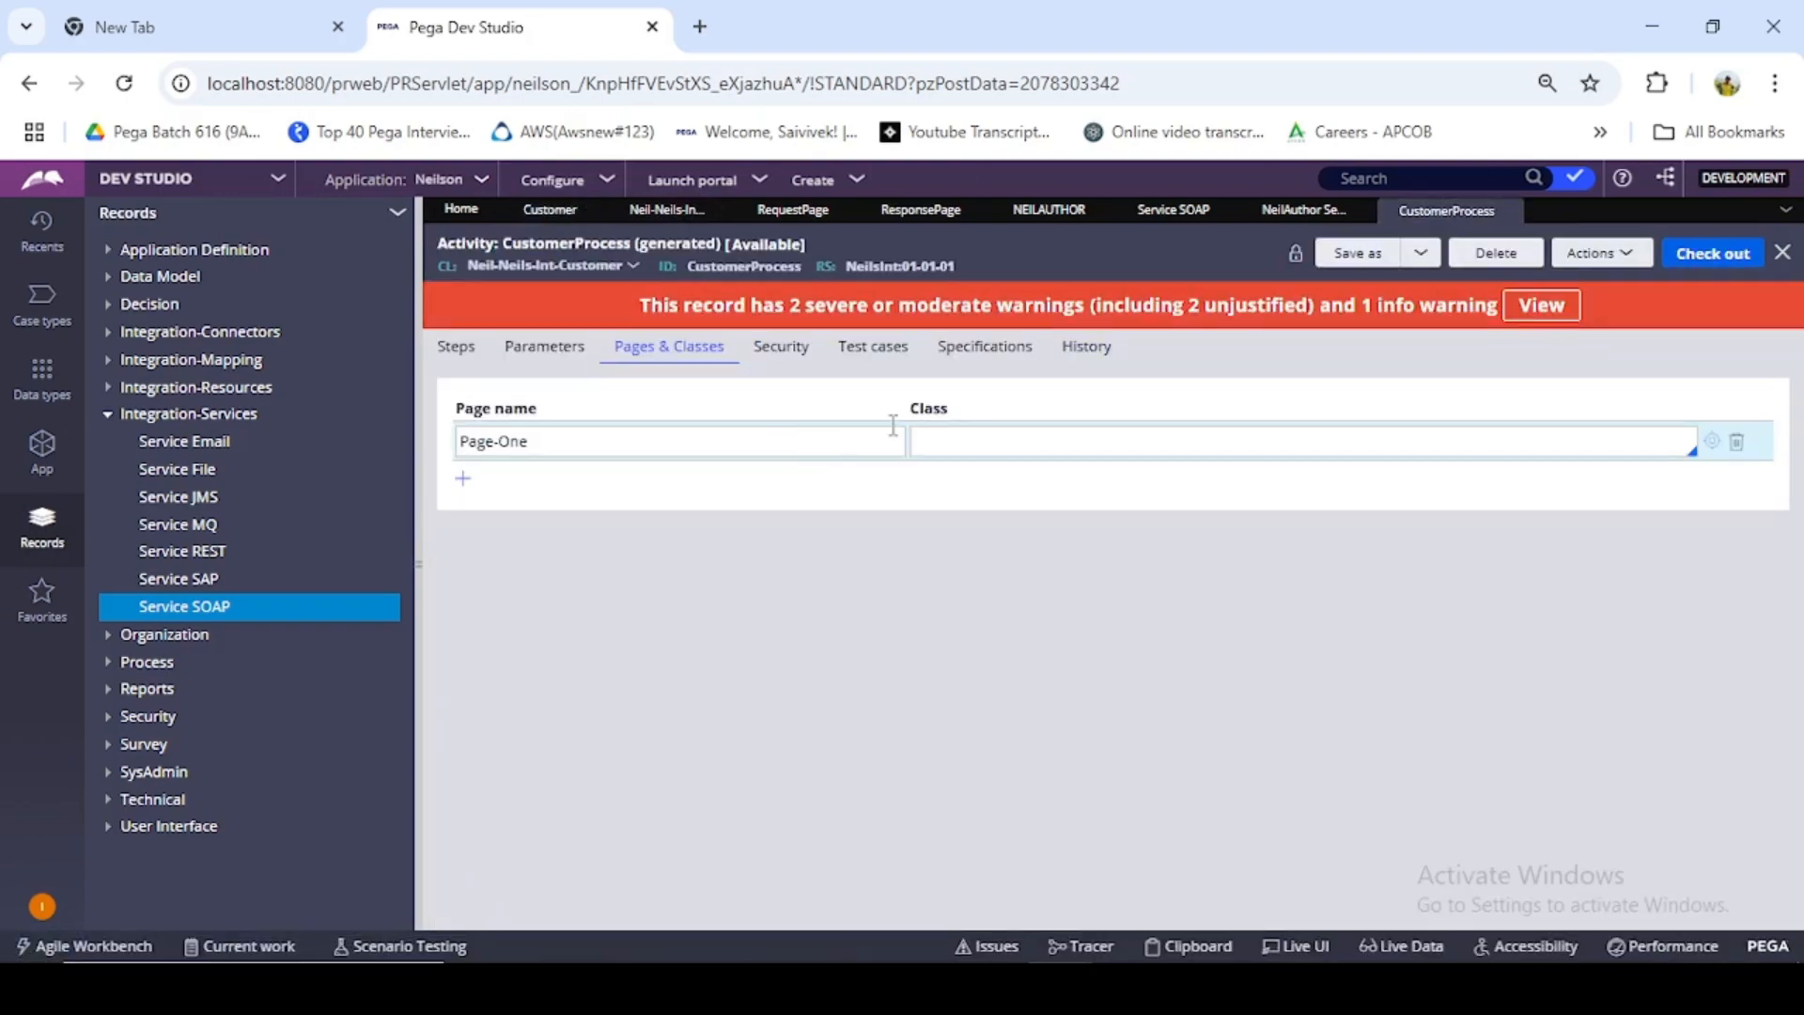
key(ctrl+v)
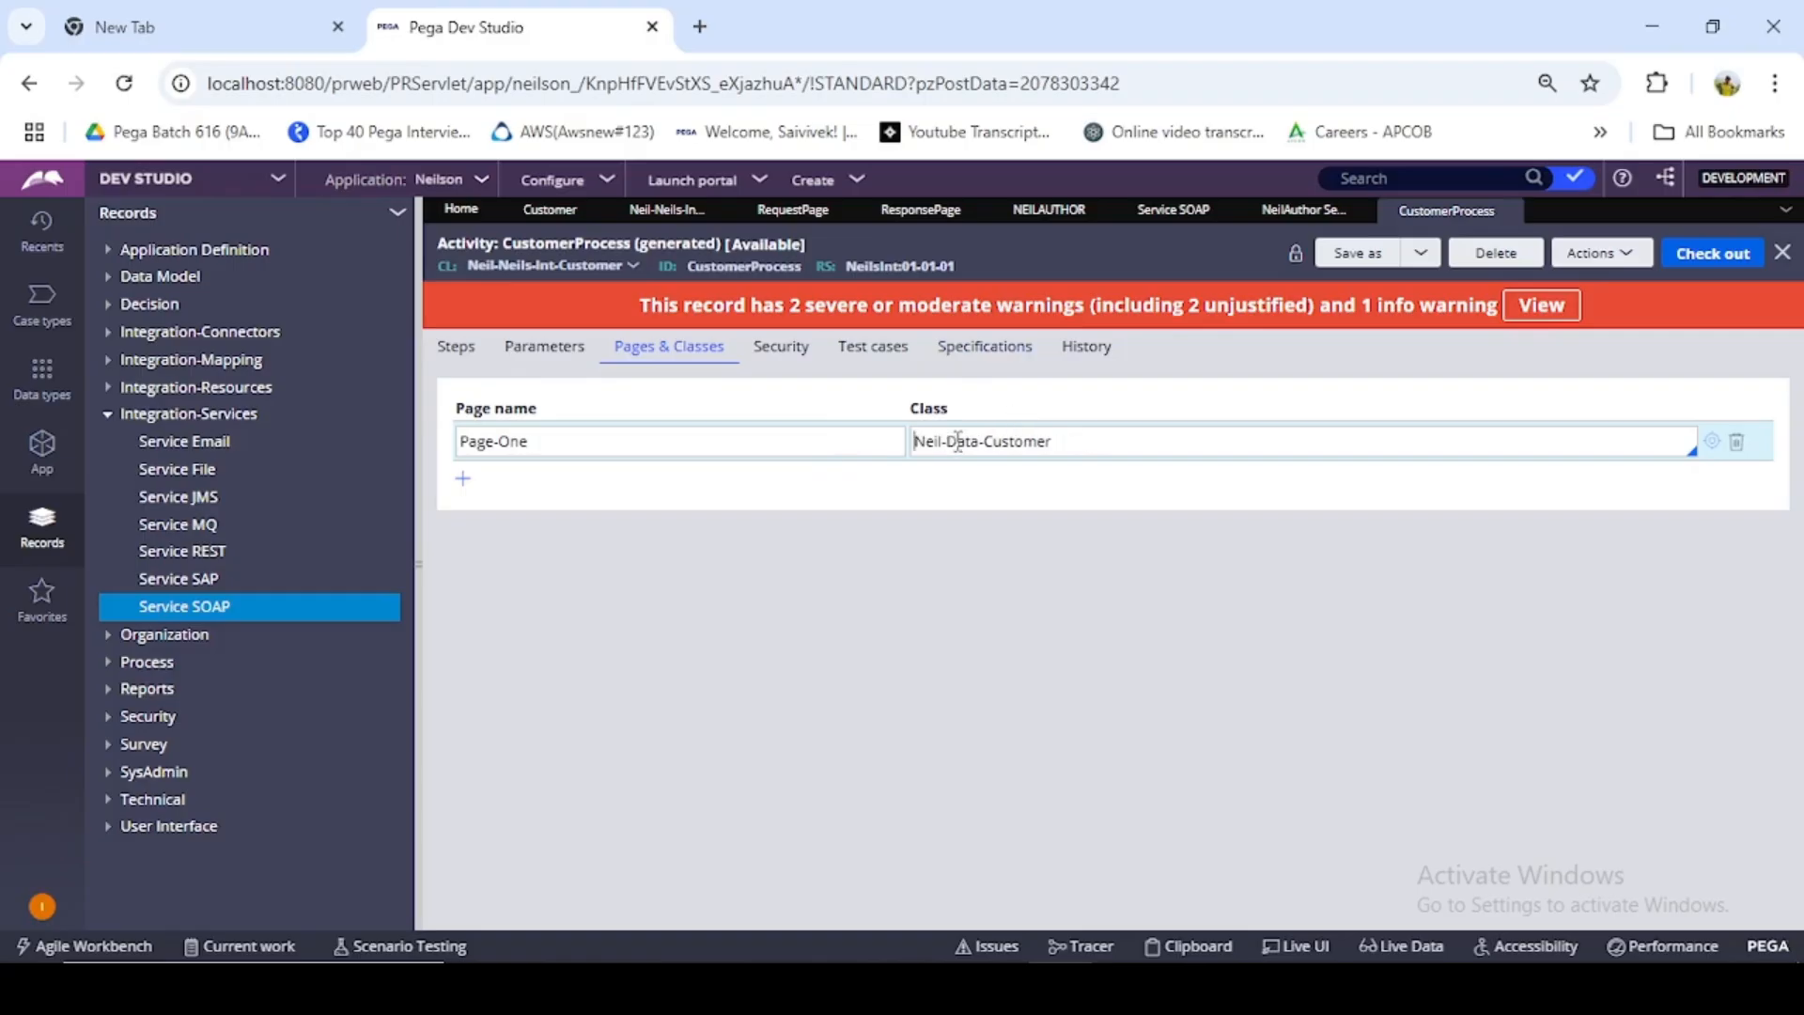
- Set the activity's first step to the Page-New method on step page Page-One
click(458, 346)
click(857, 427)
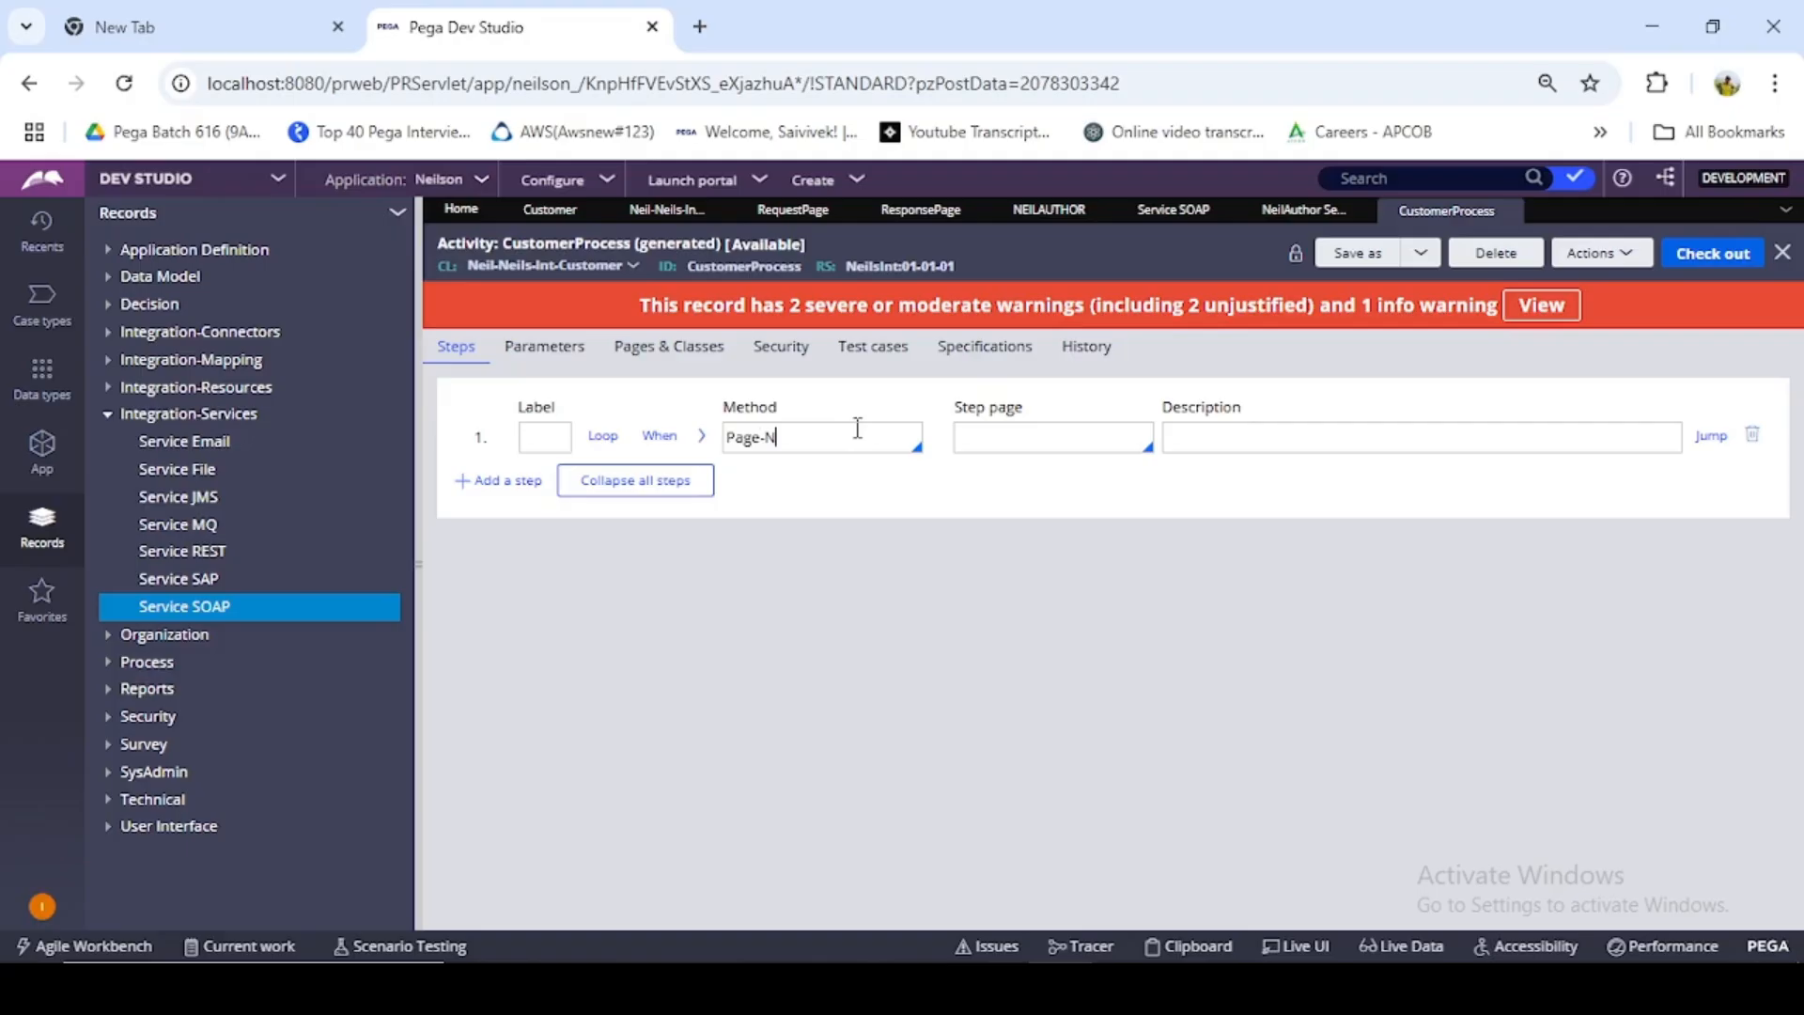
click(1097, 438)
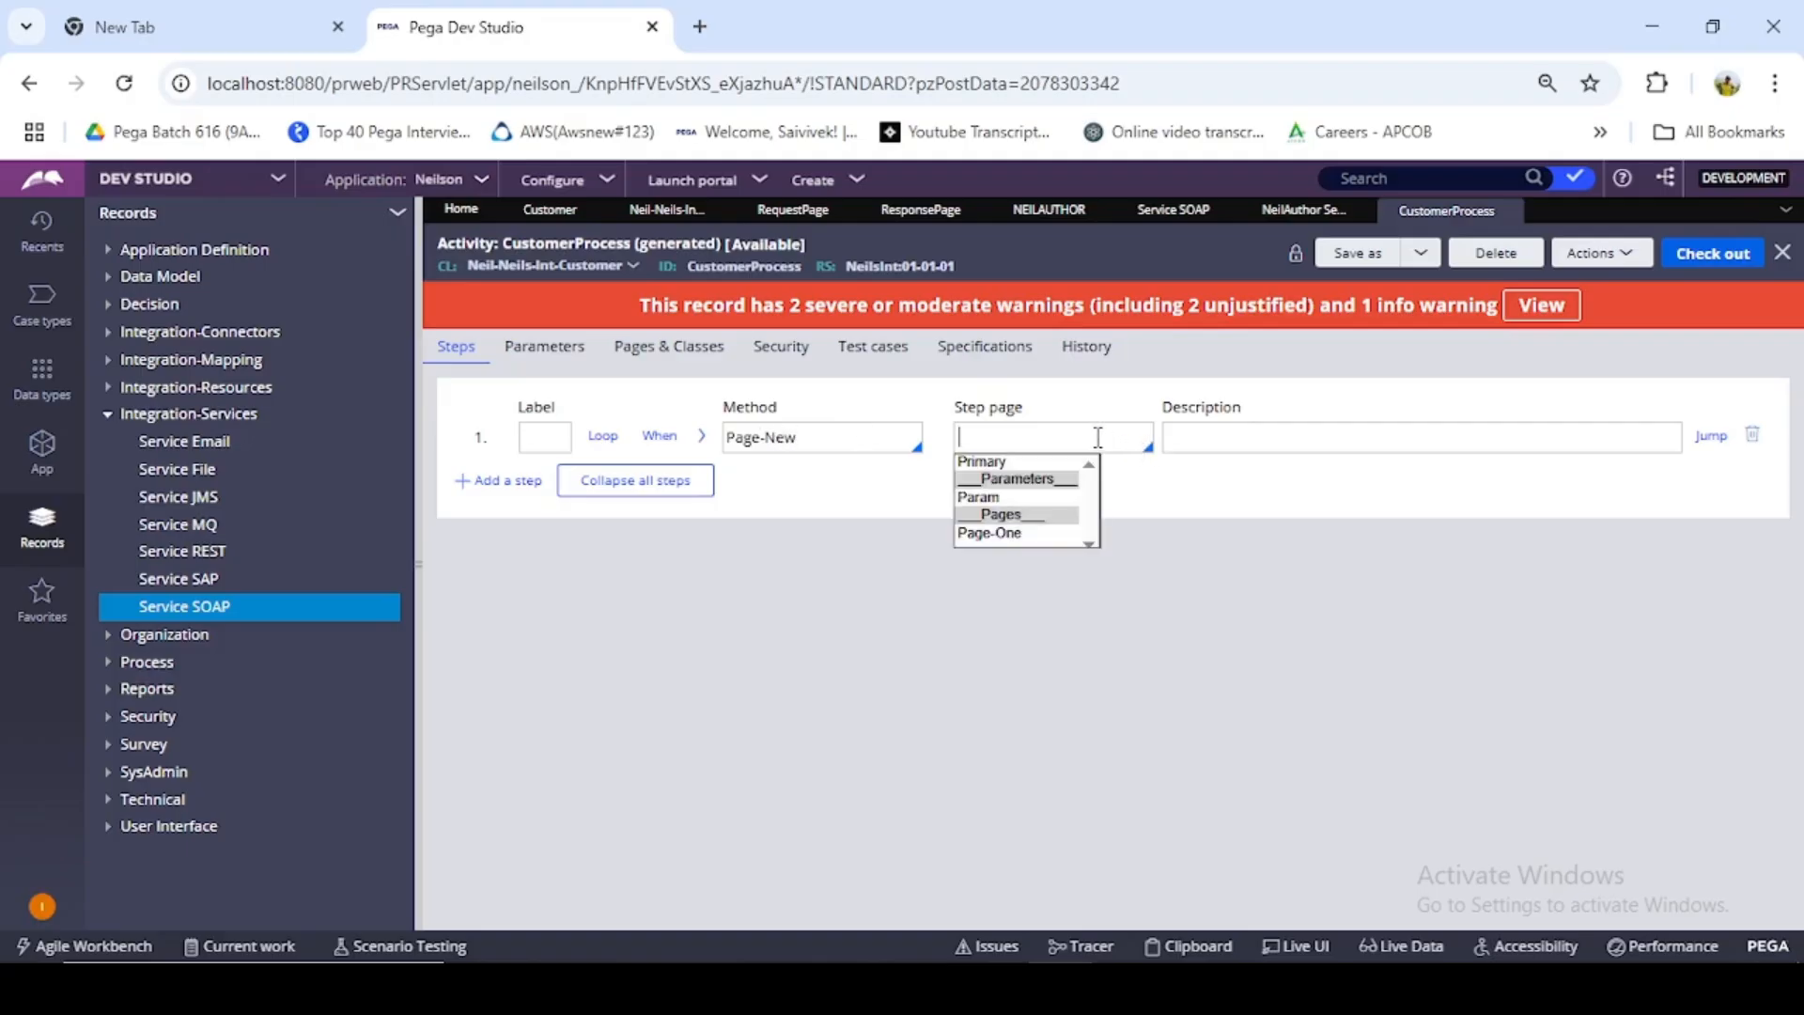
click(1027, 534)
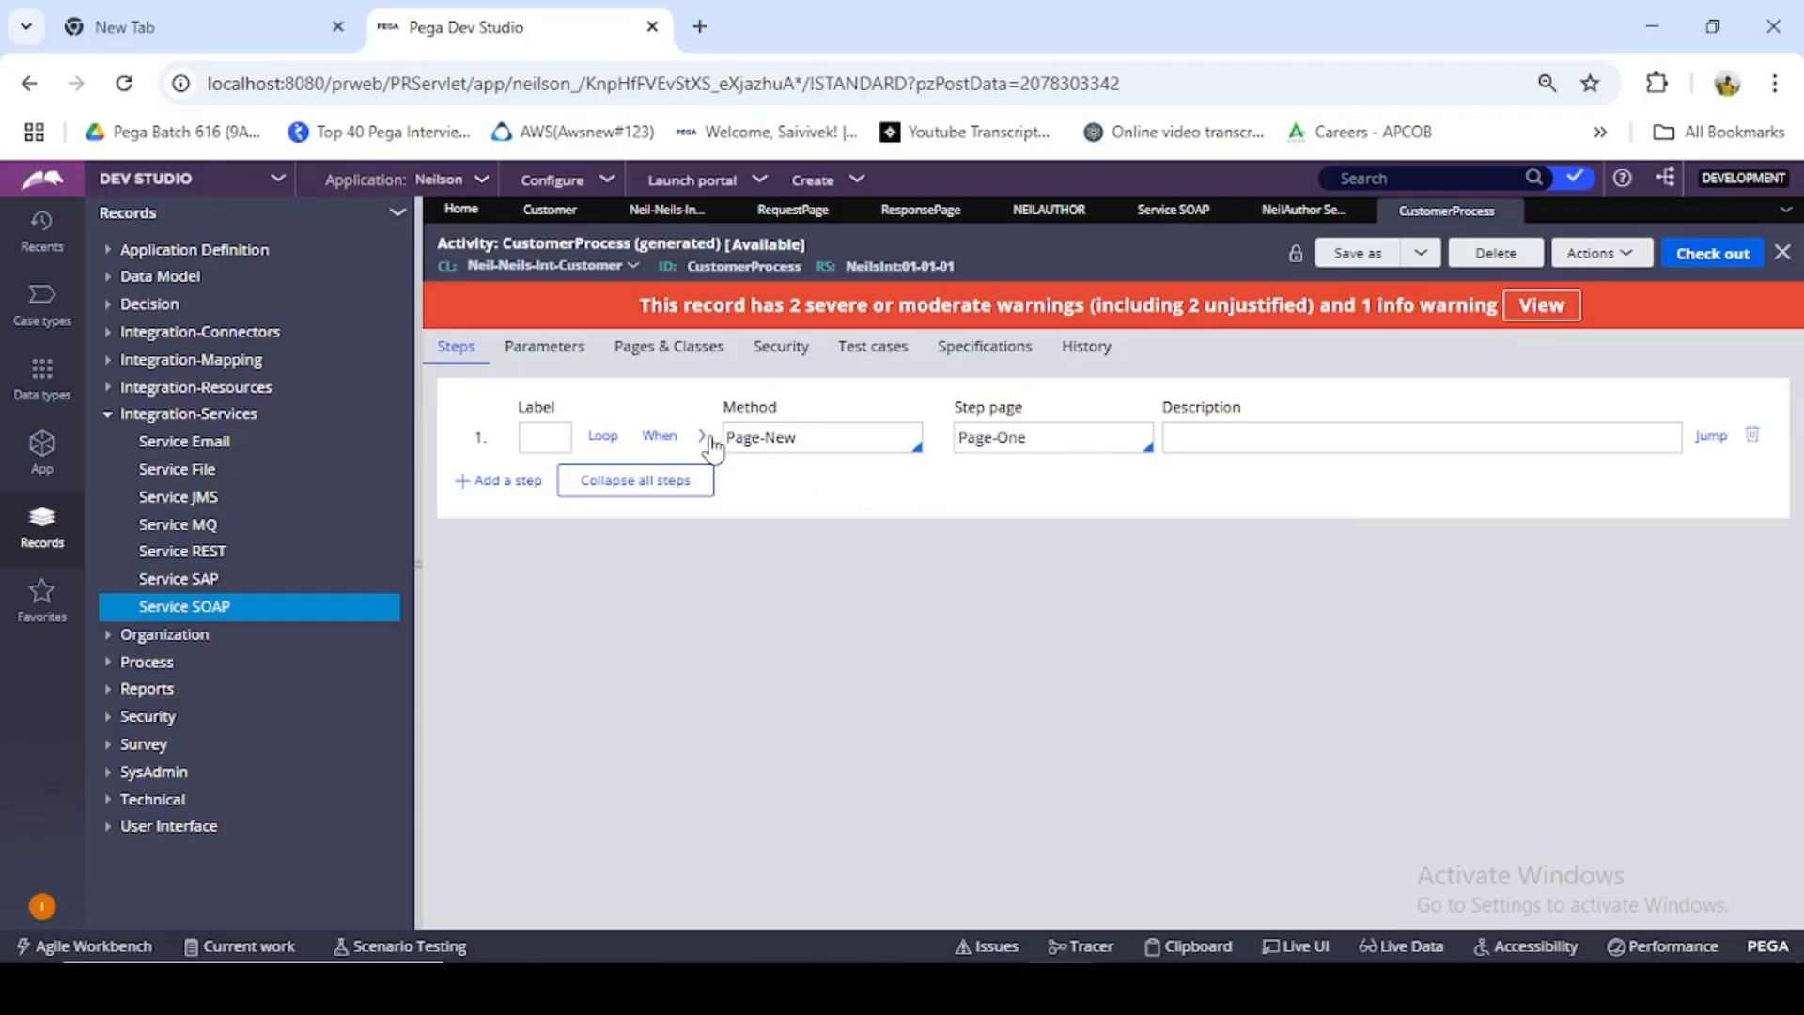
- Add a second activity step with method Obj-Open on Page-One and set its OpenClass to Neil-Data-Customer
click(537, 482)
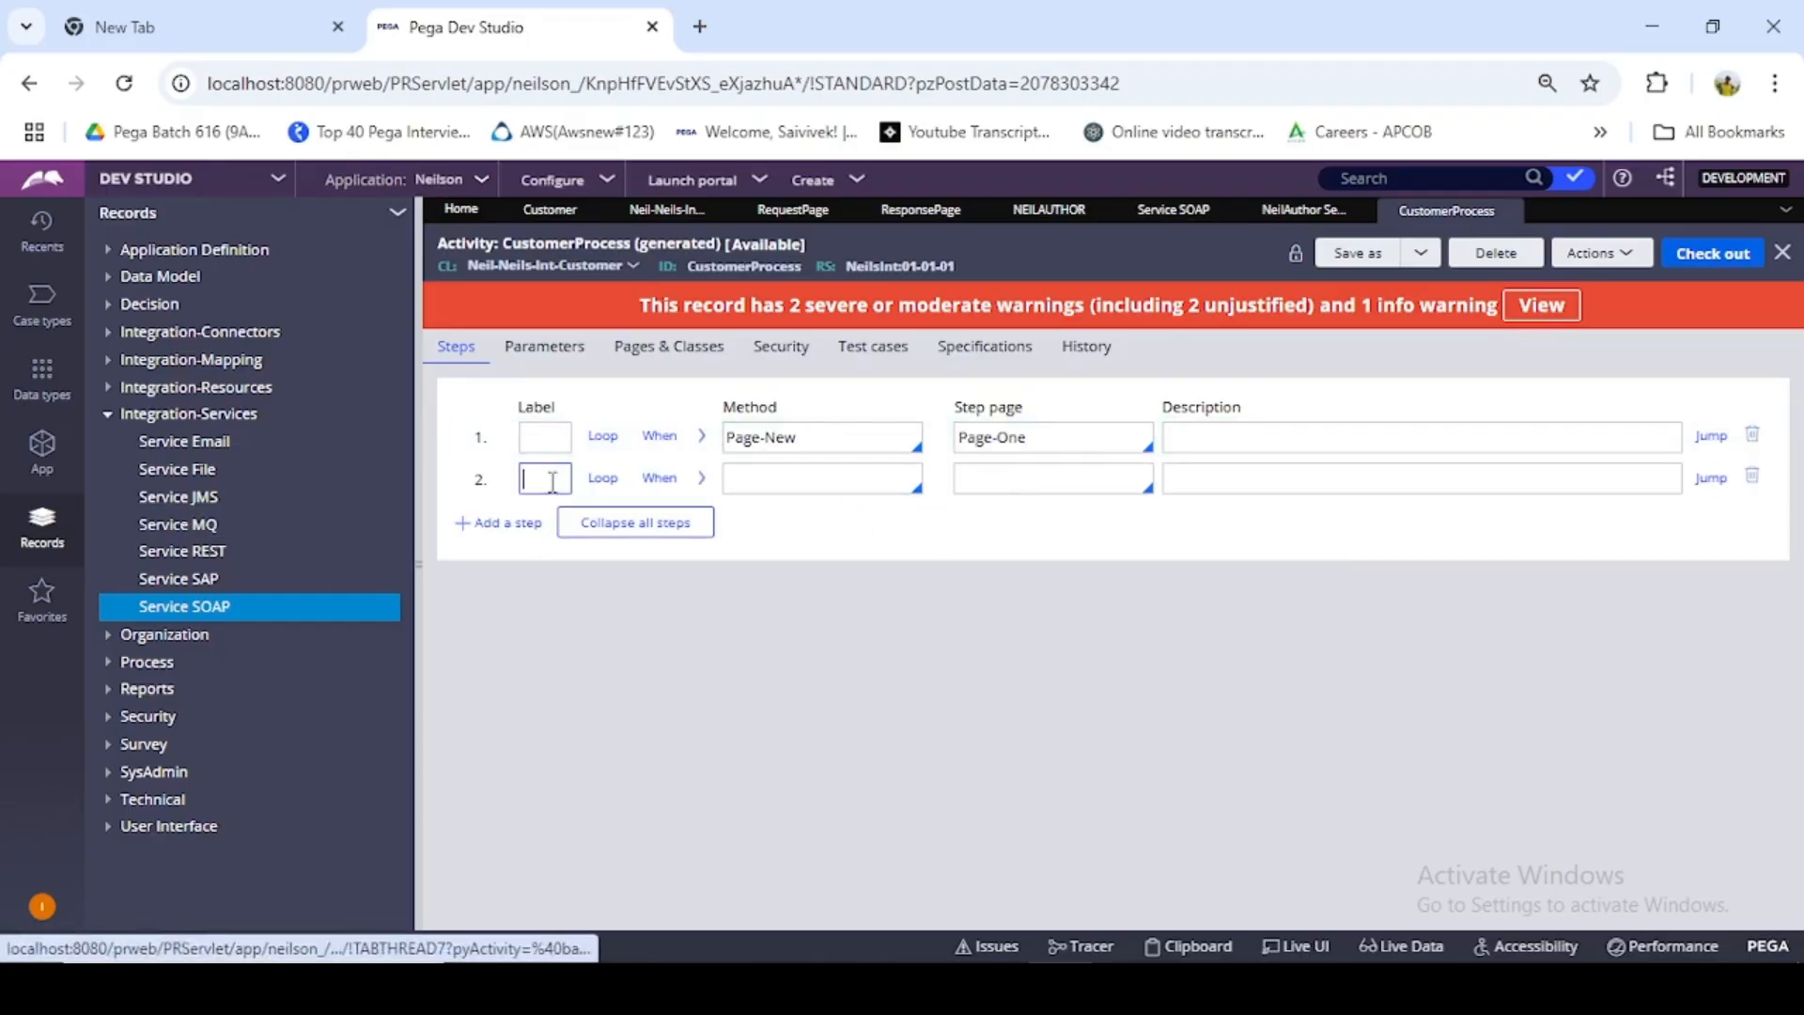
click(885, 476)
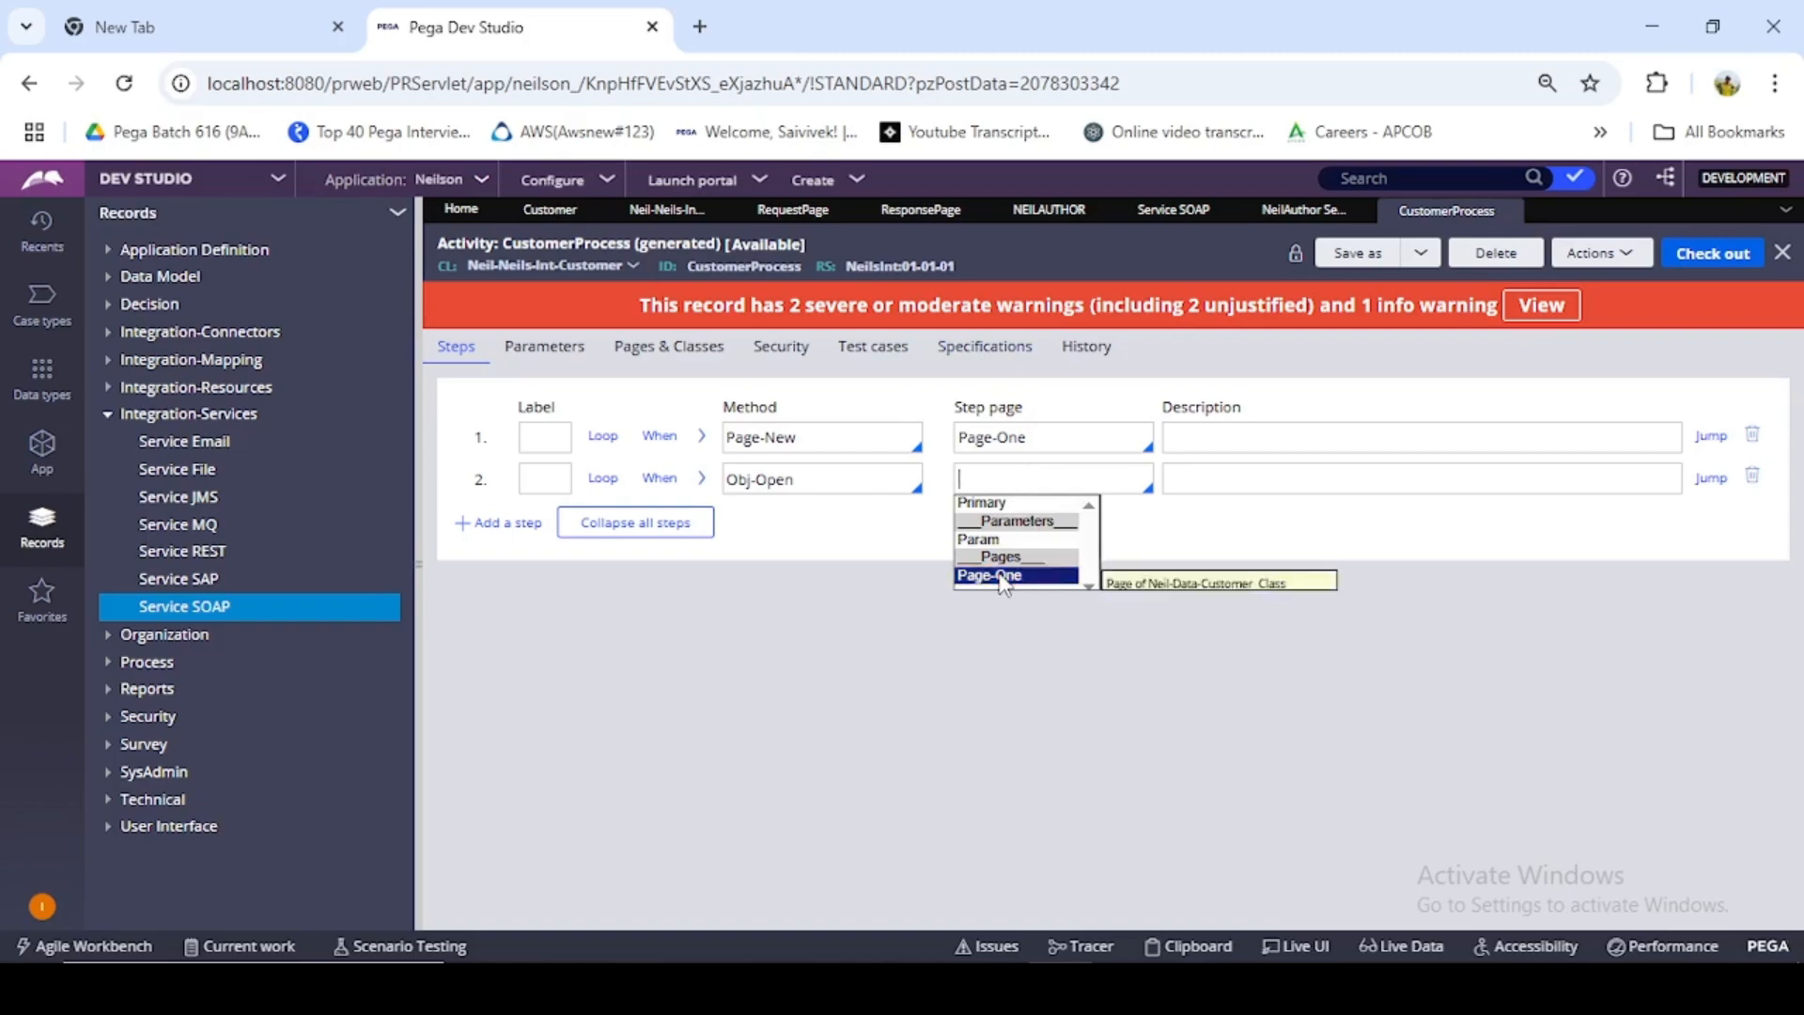
click(1001, 575)
click(701, 478)
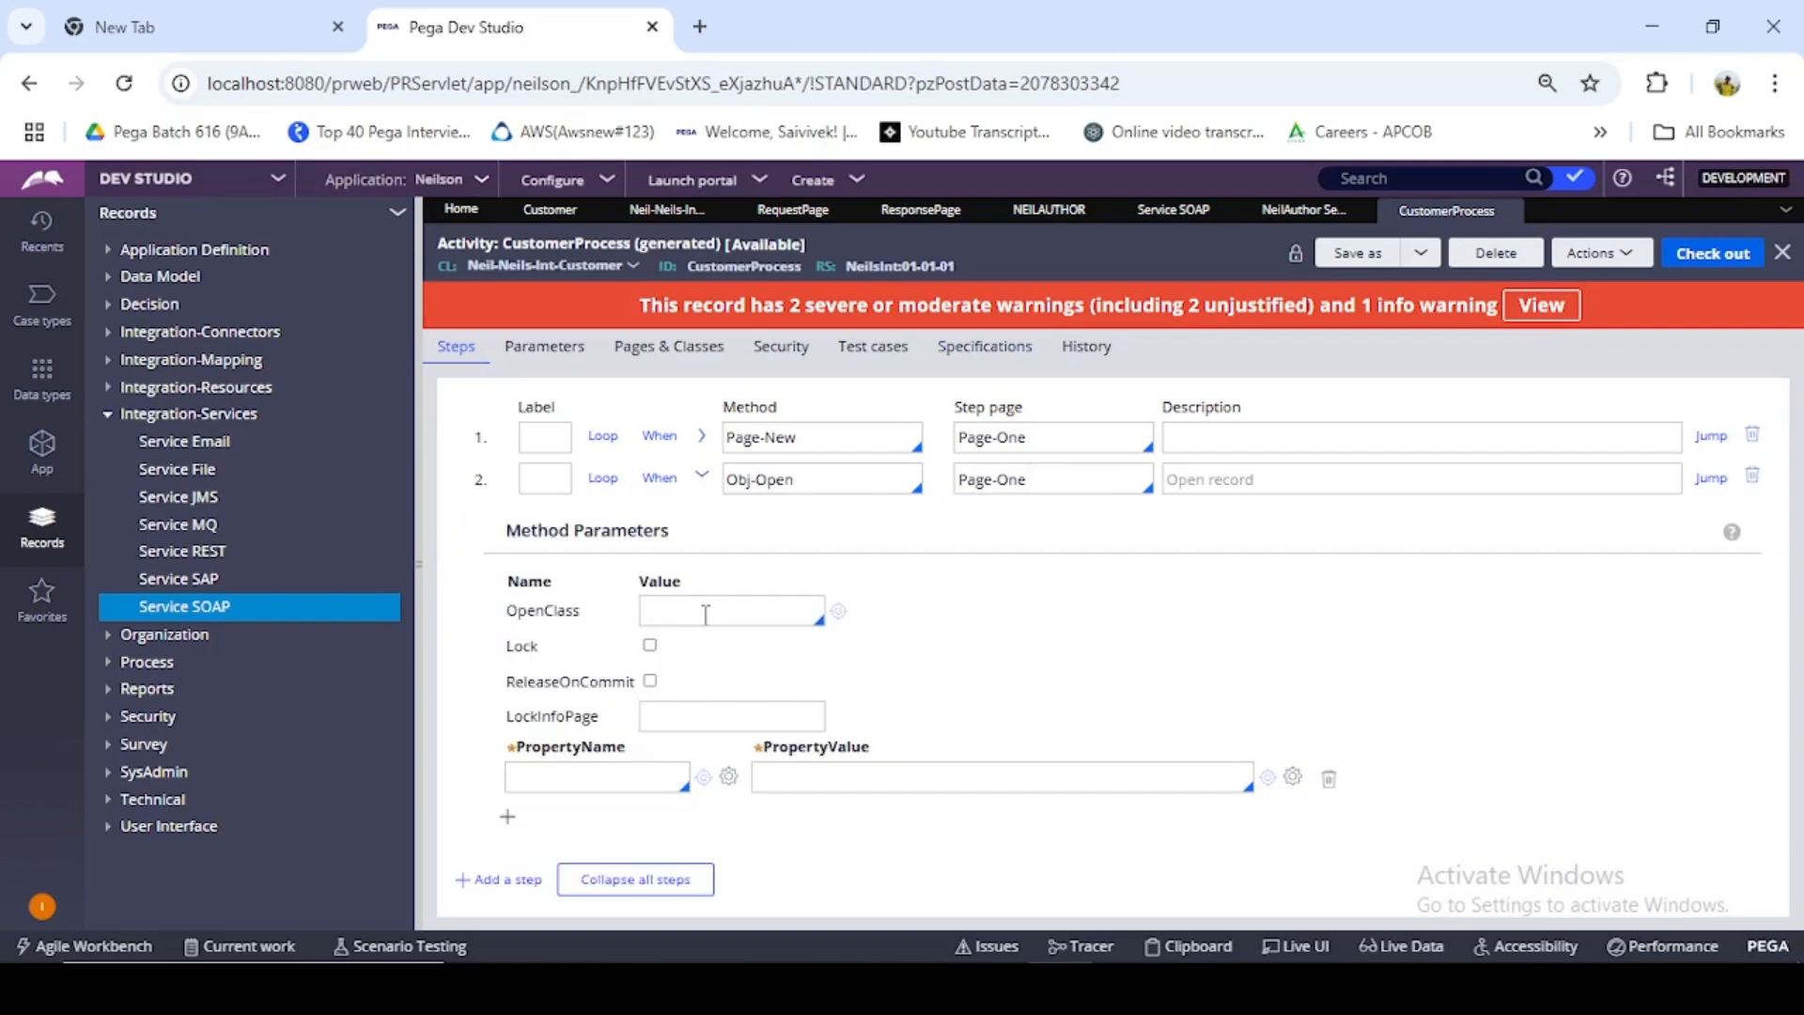
click(706, 615)
key(ctrl+v)
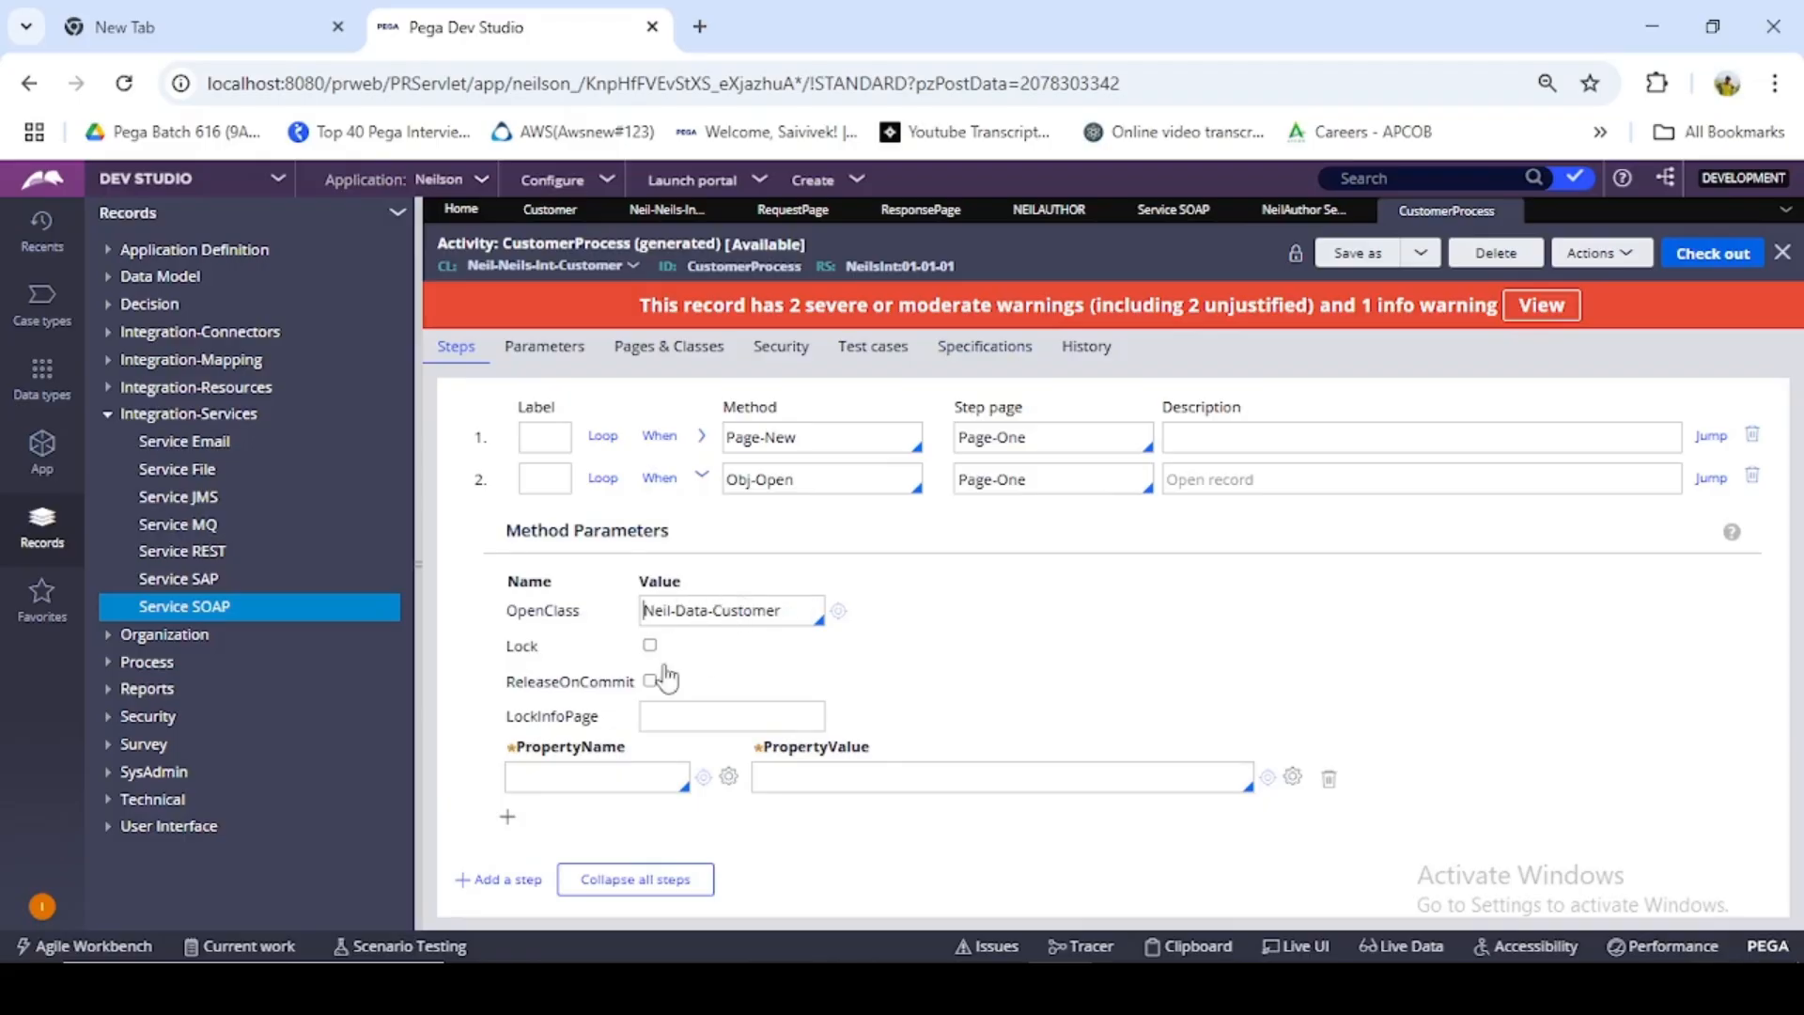
- Set the Obj-Open step's key property .MemberId to the value Primary.RequestPage.MemberId
click(582, 773)
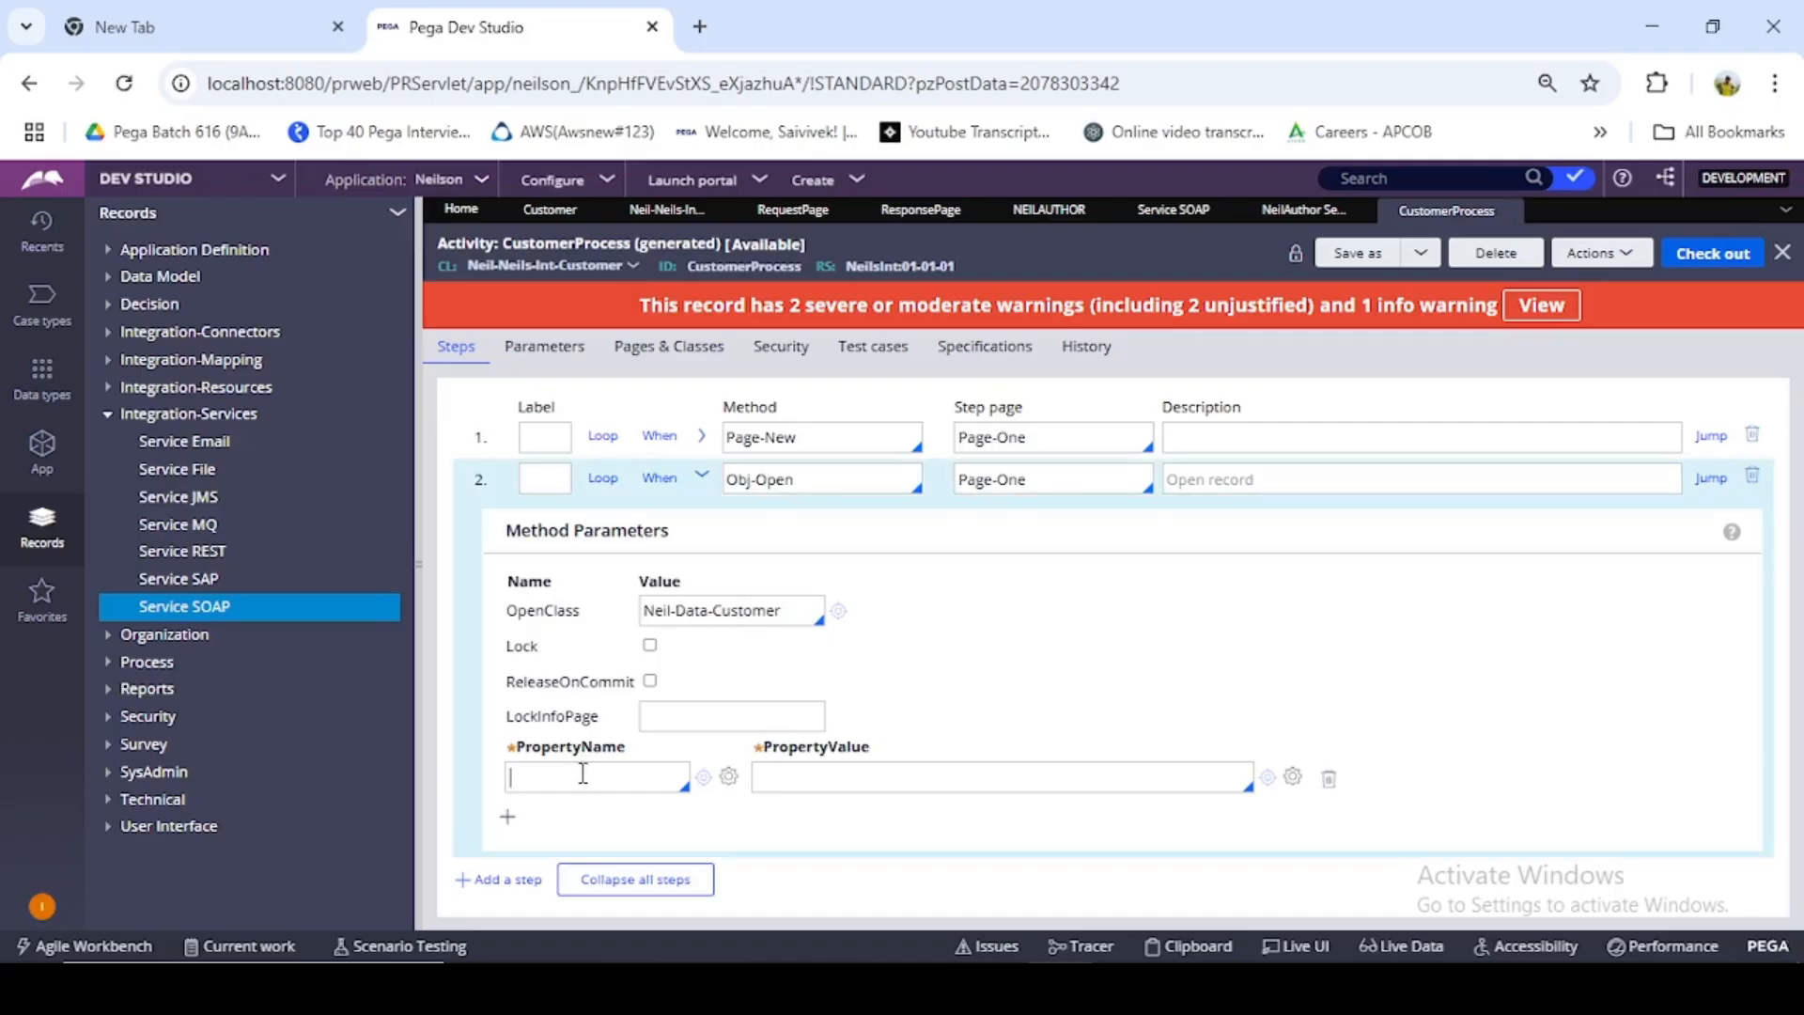
text(.)
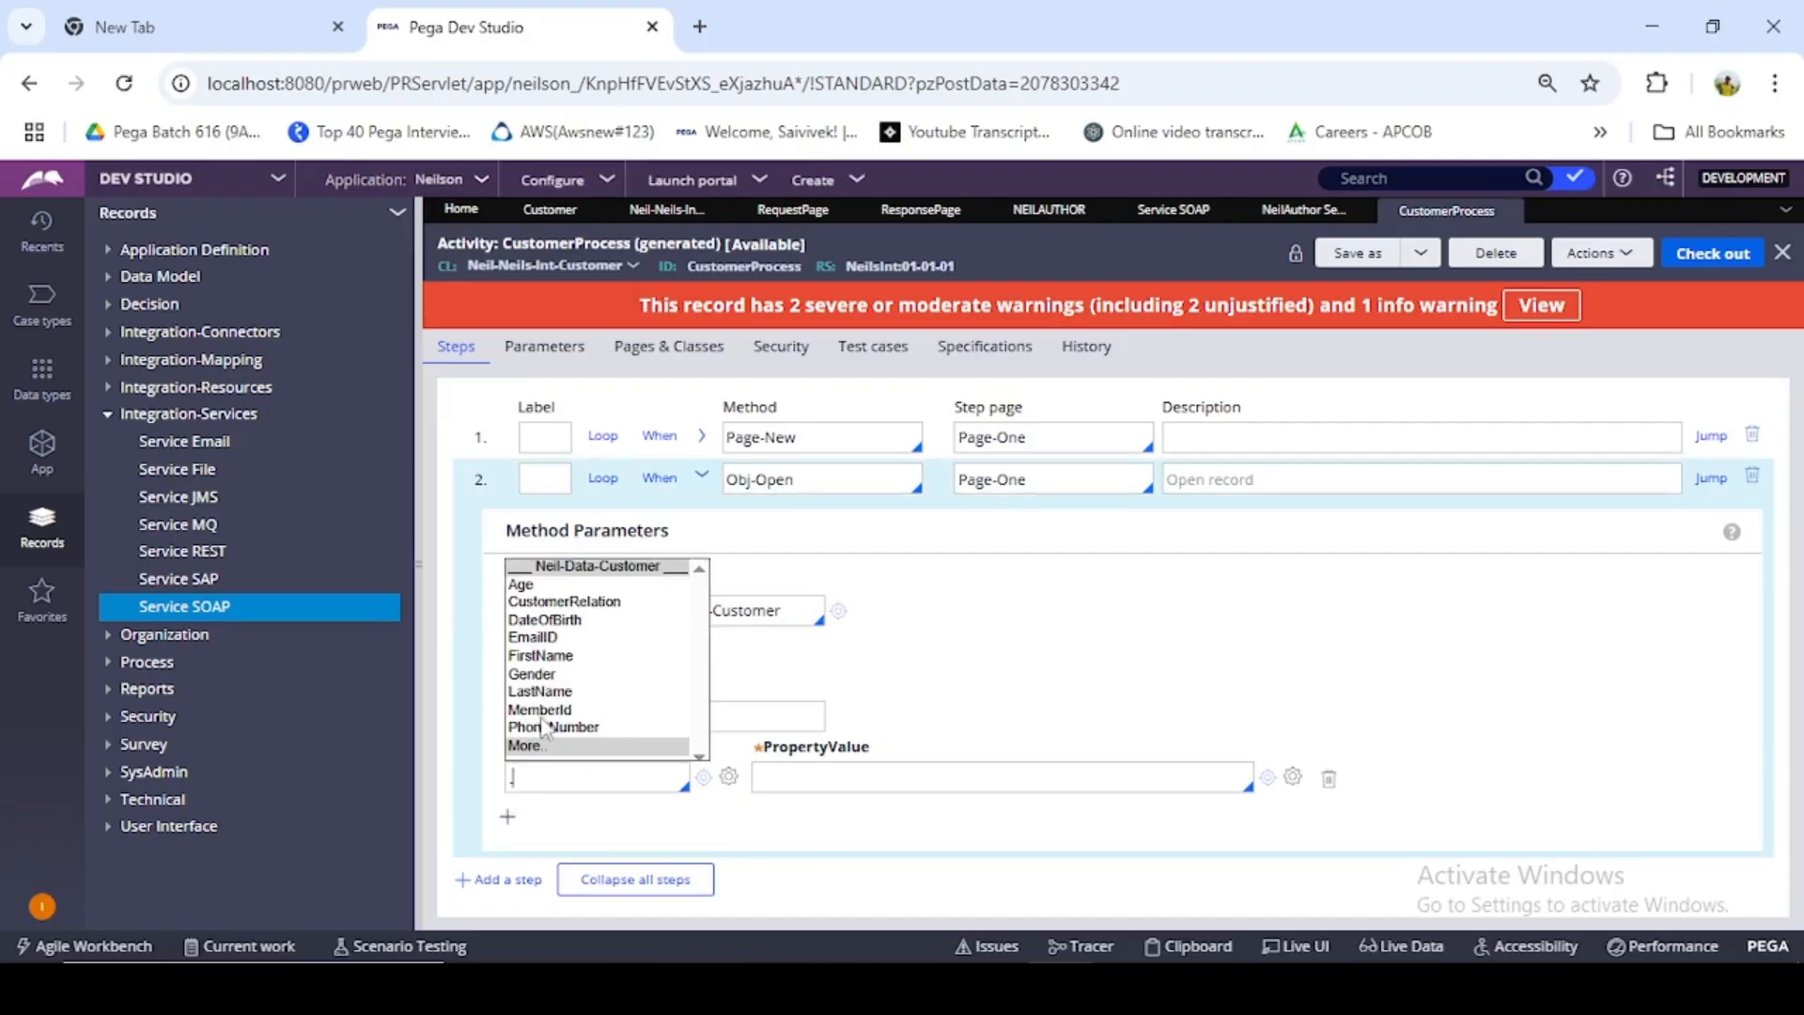
click(553, 710)
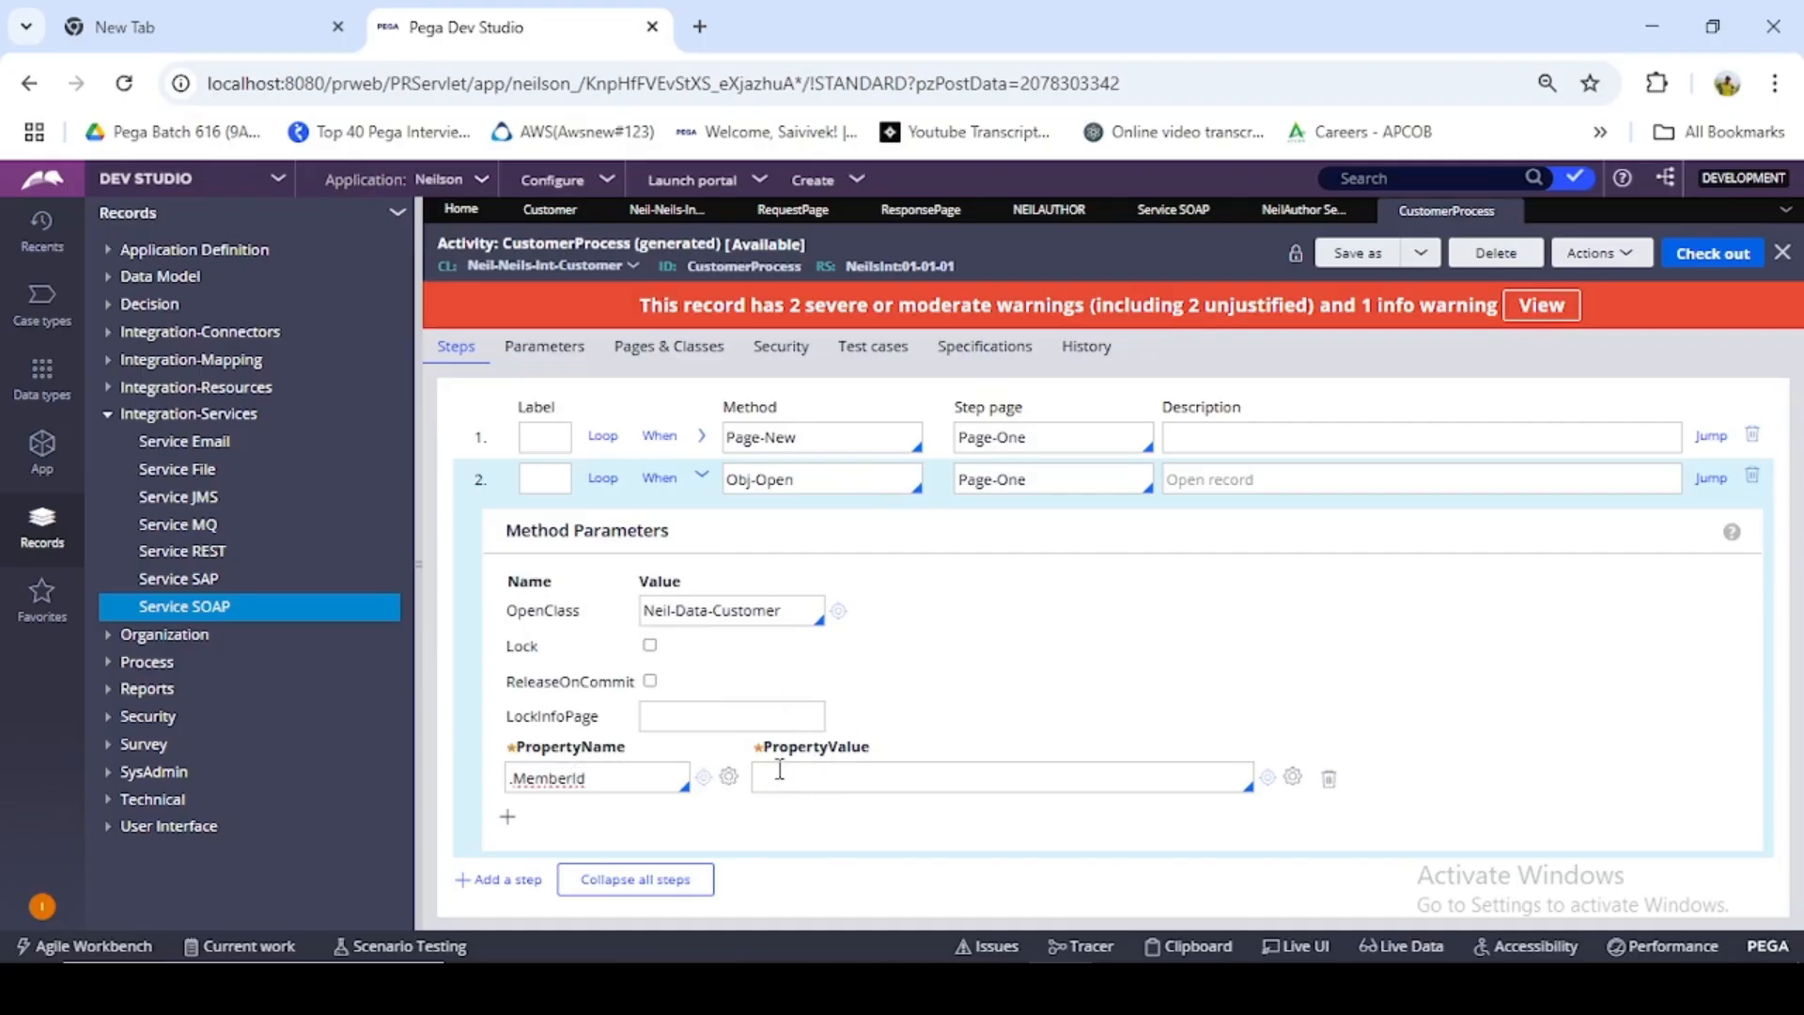
click(894, 778)
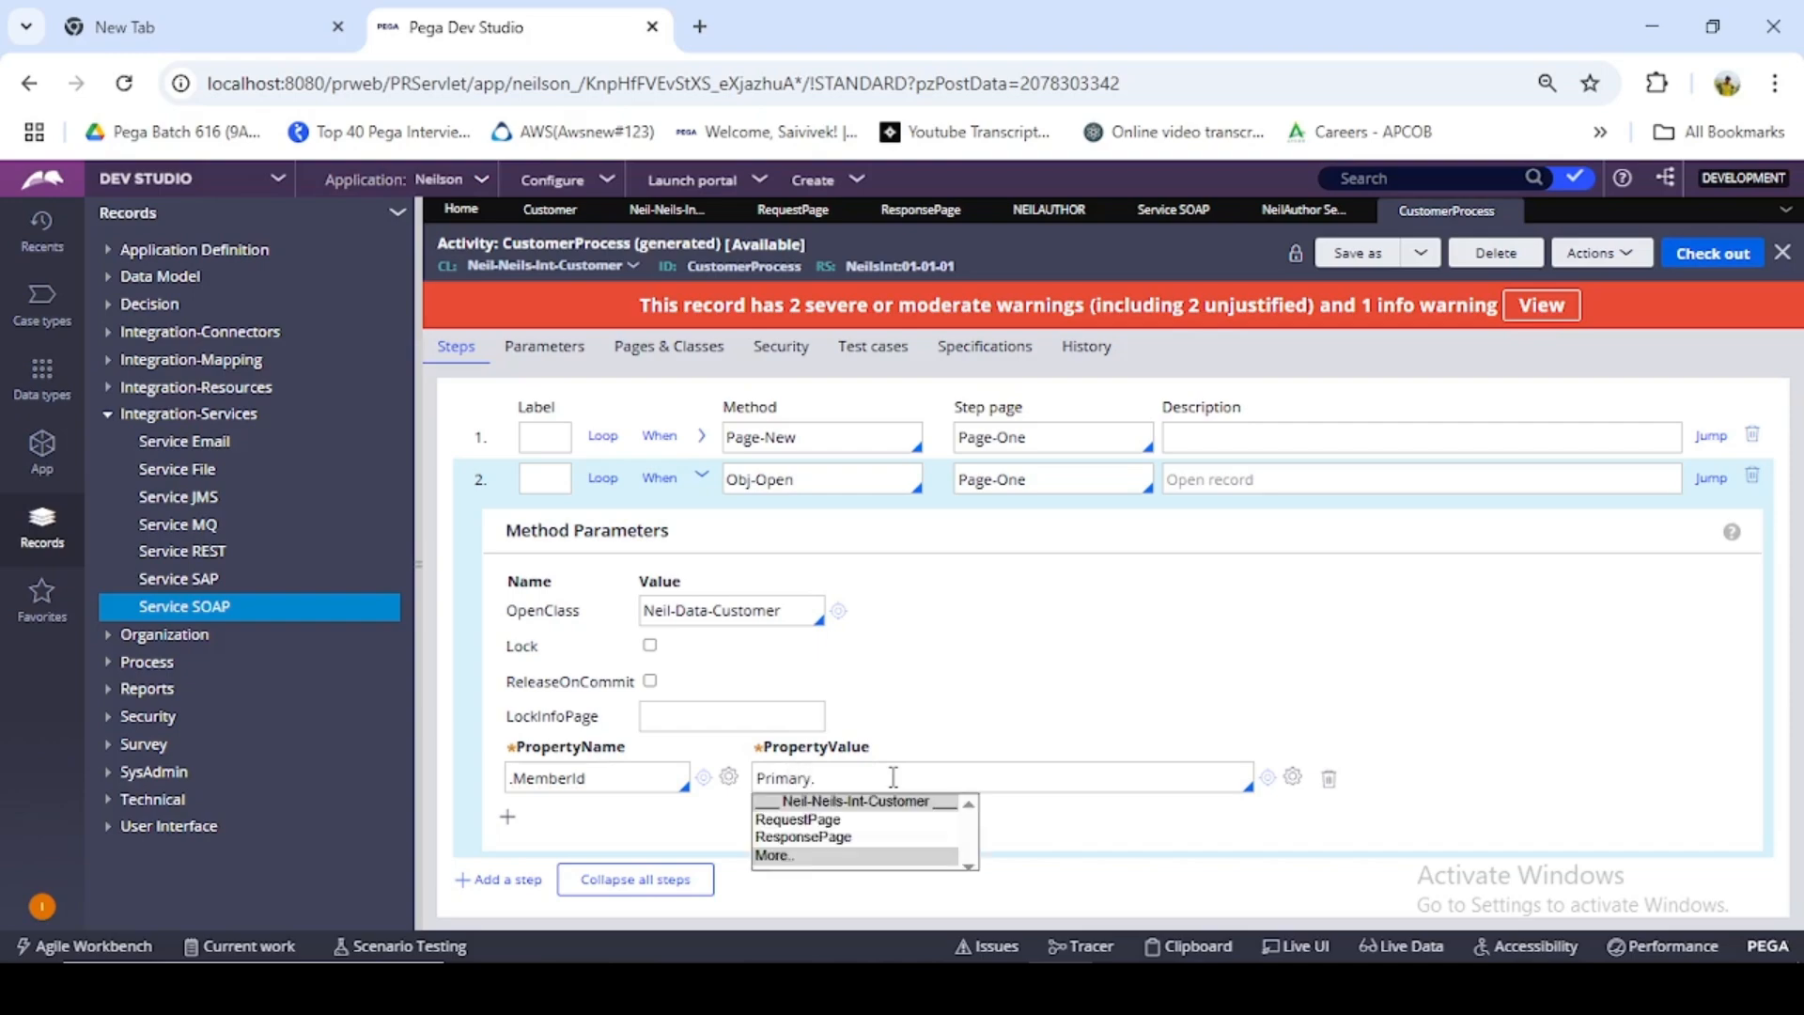
click(820, 820)
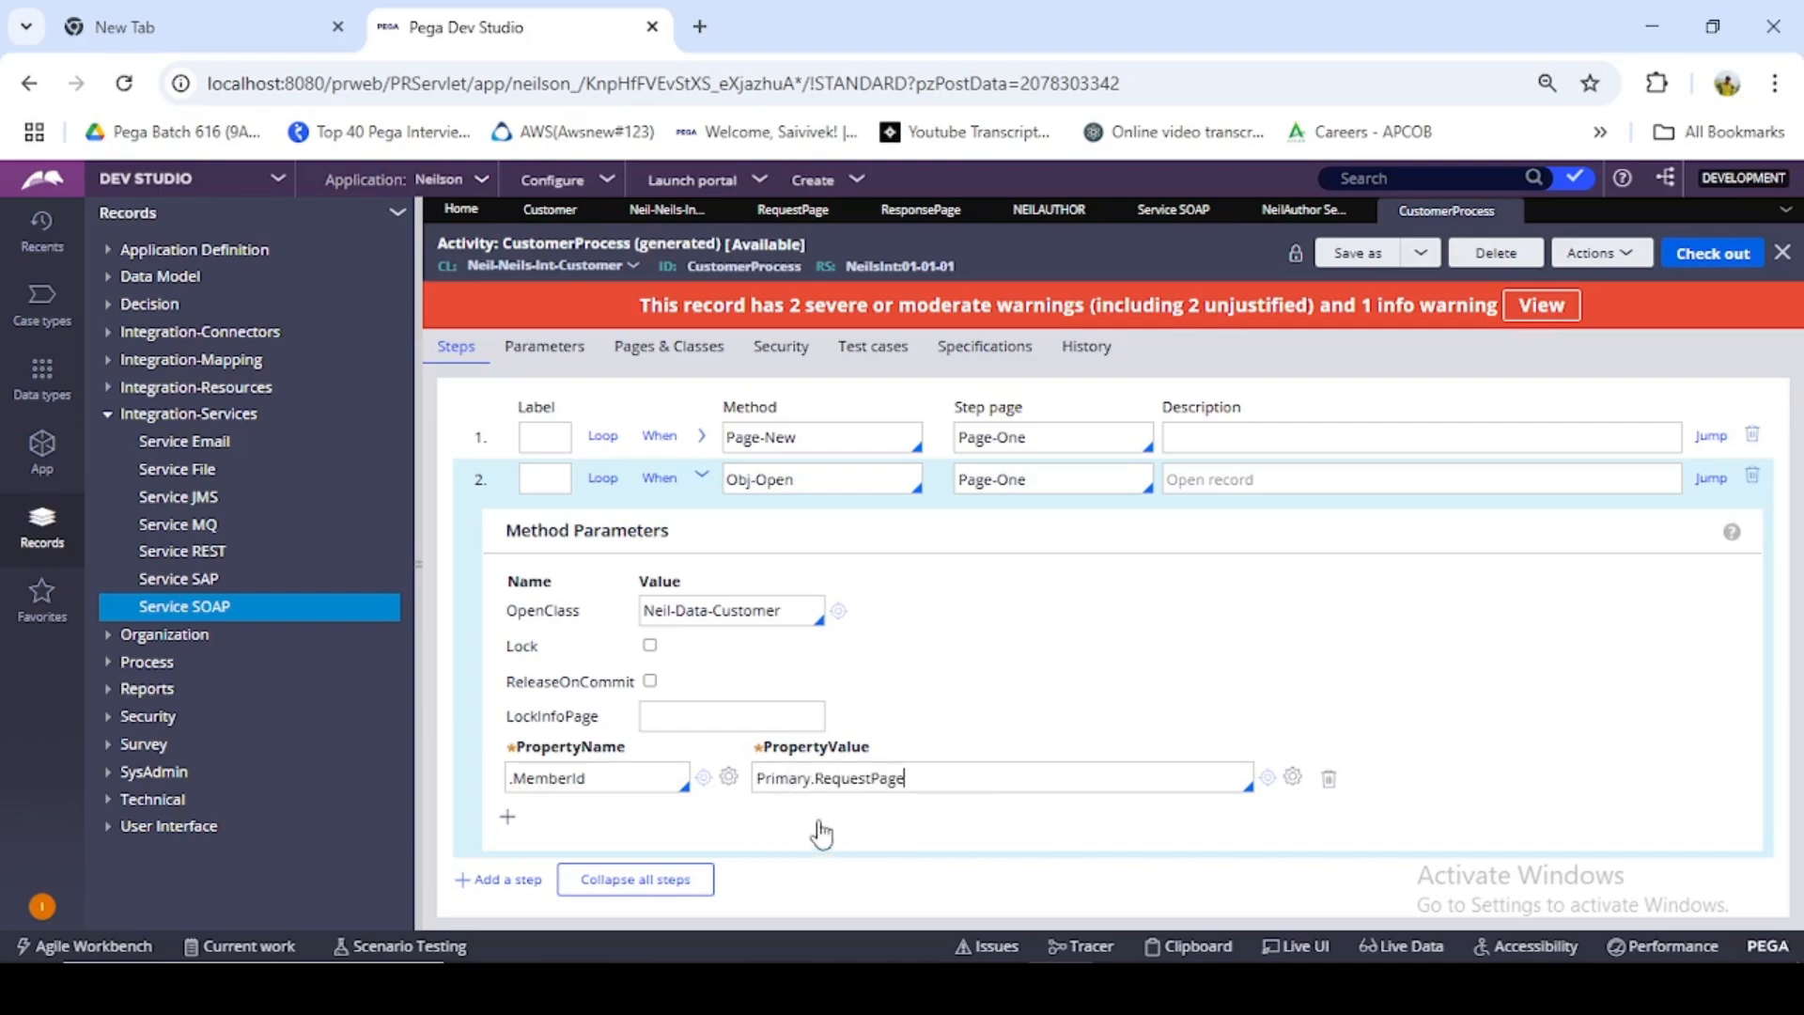
text(.)
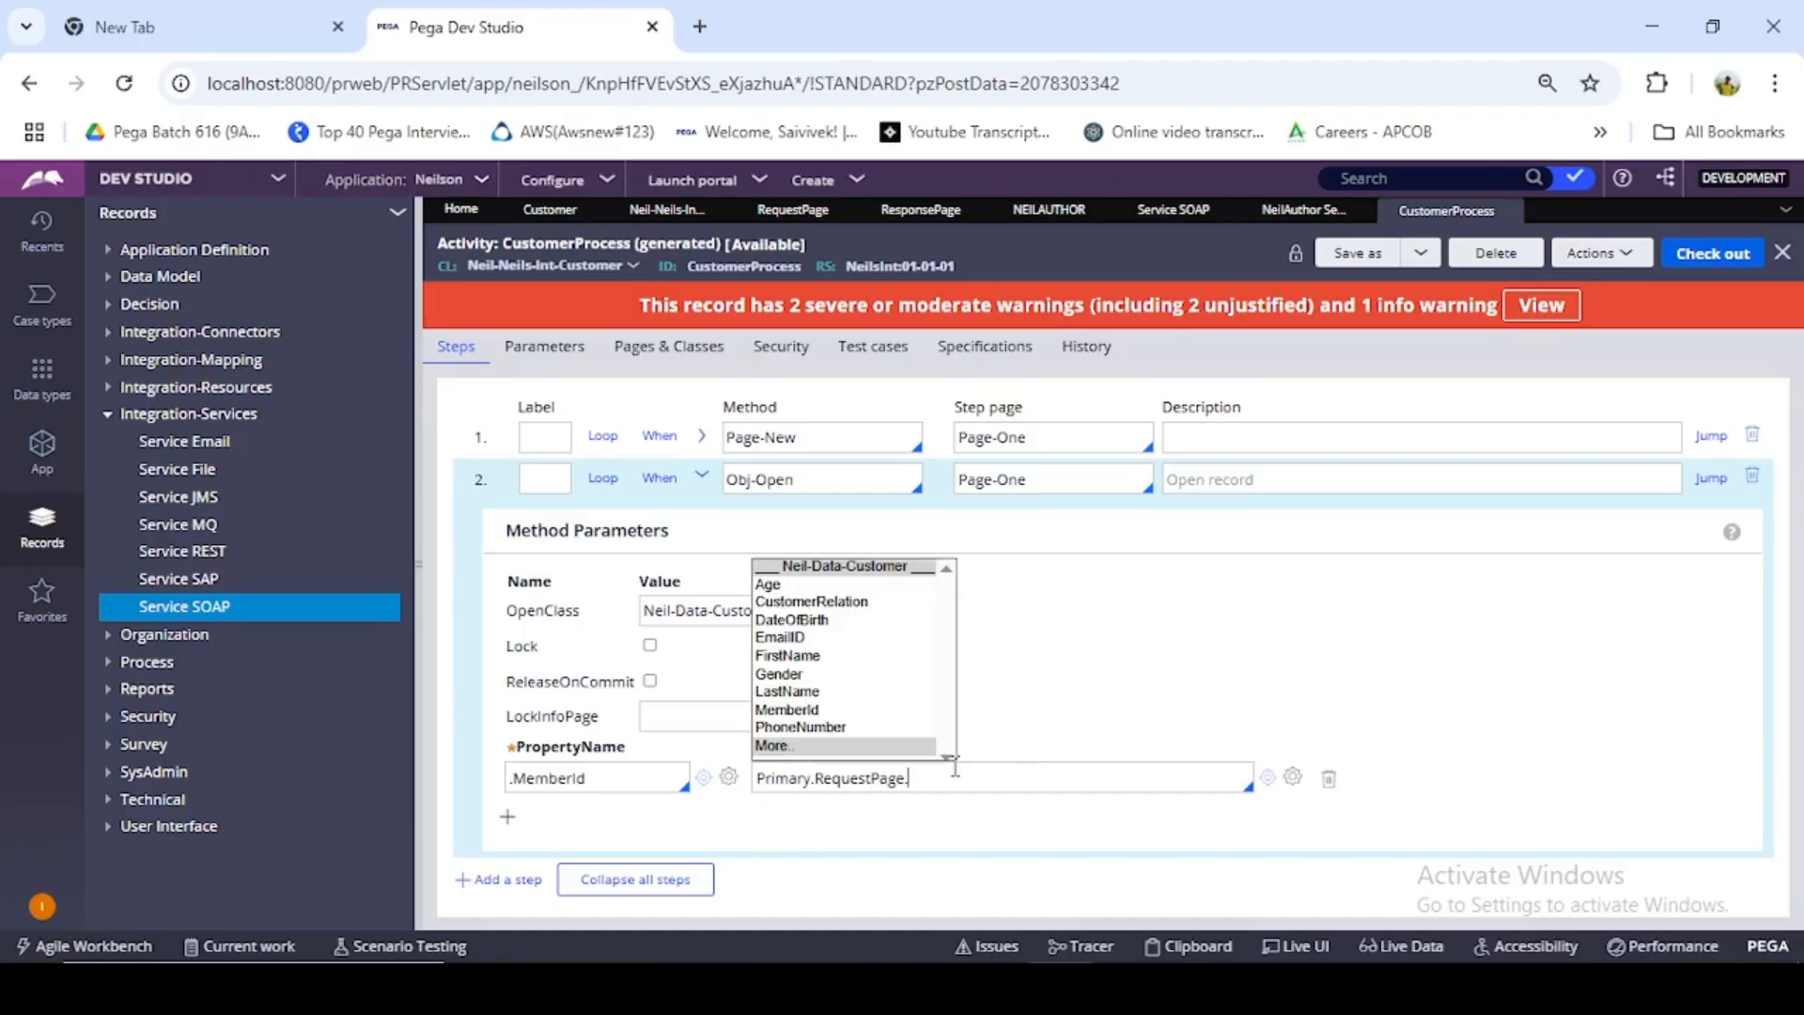
click(811, 709)
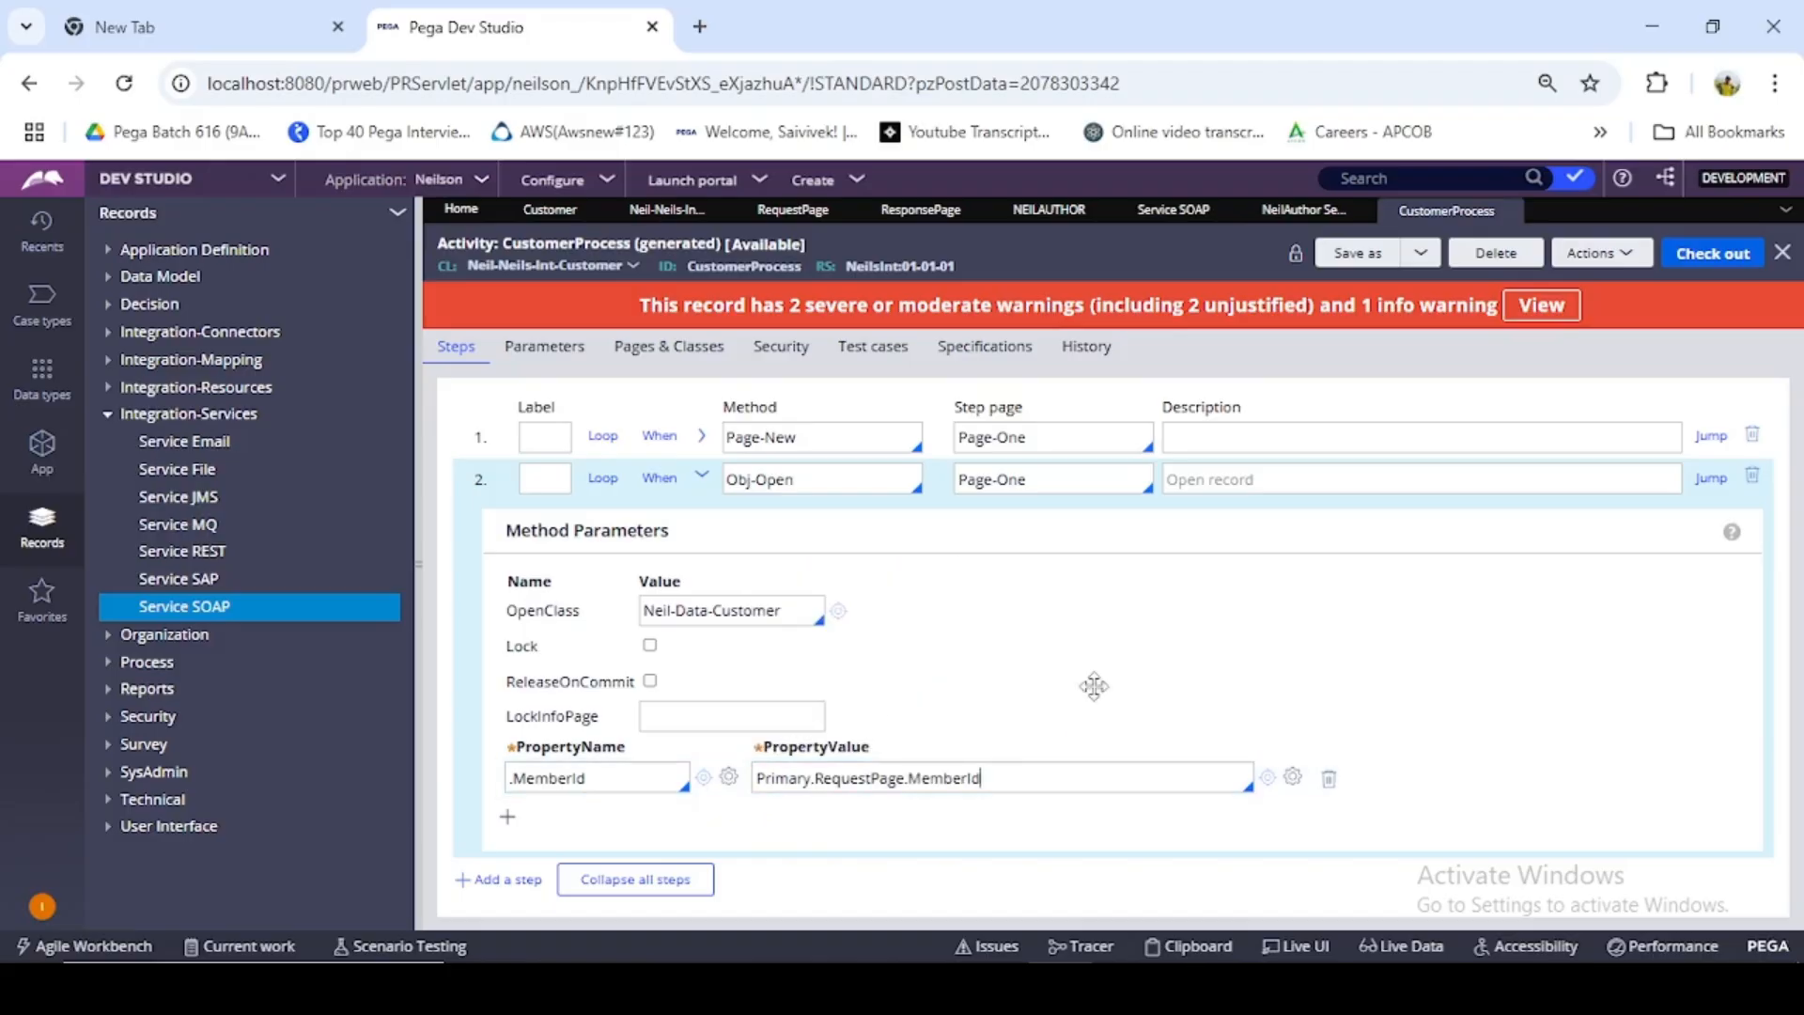
click(703, 479)
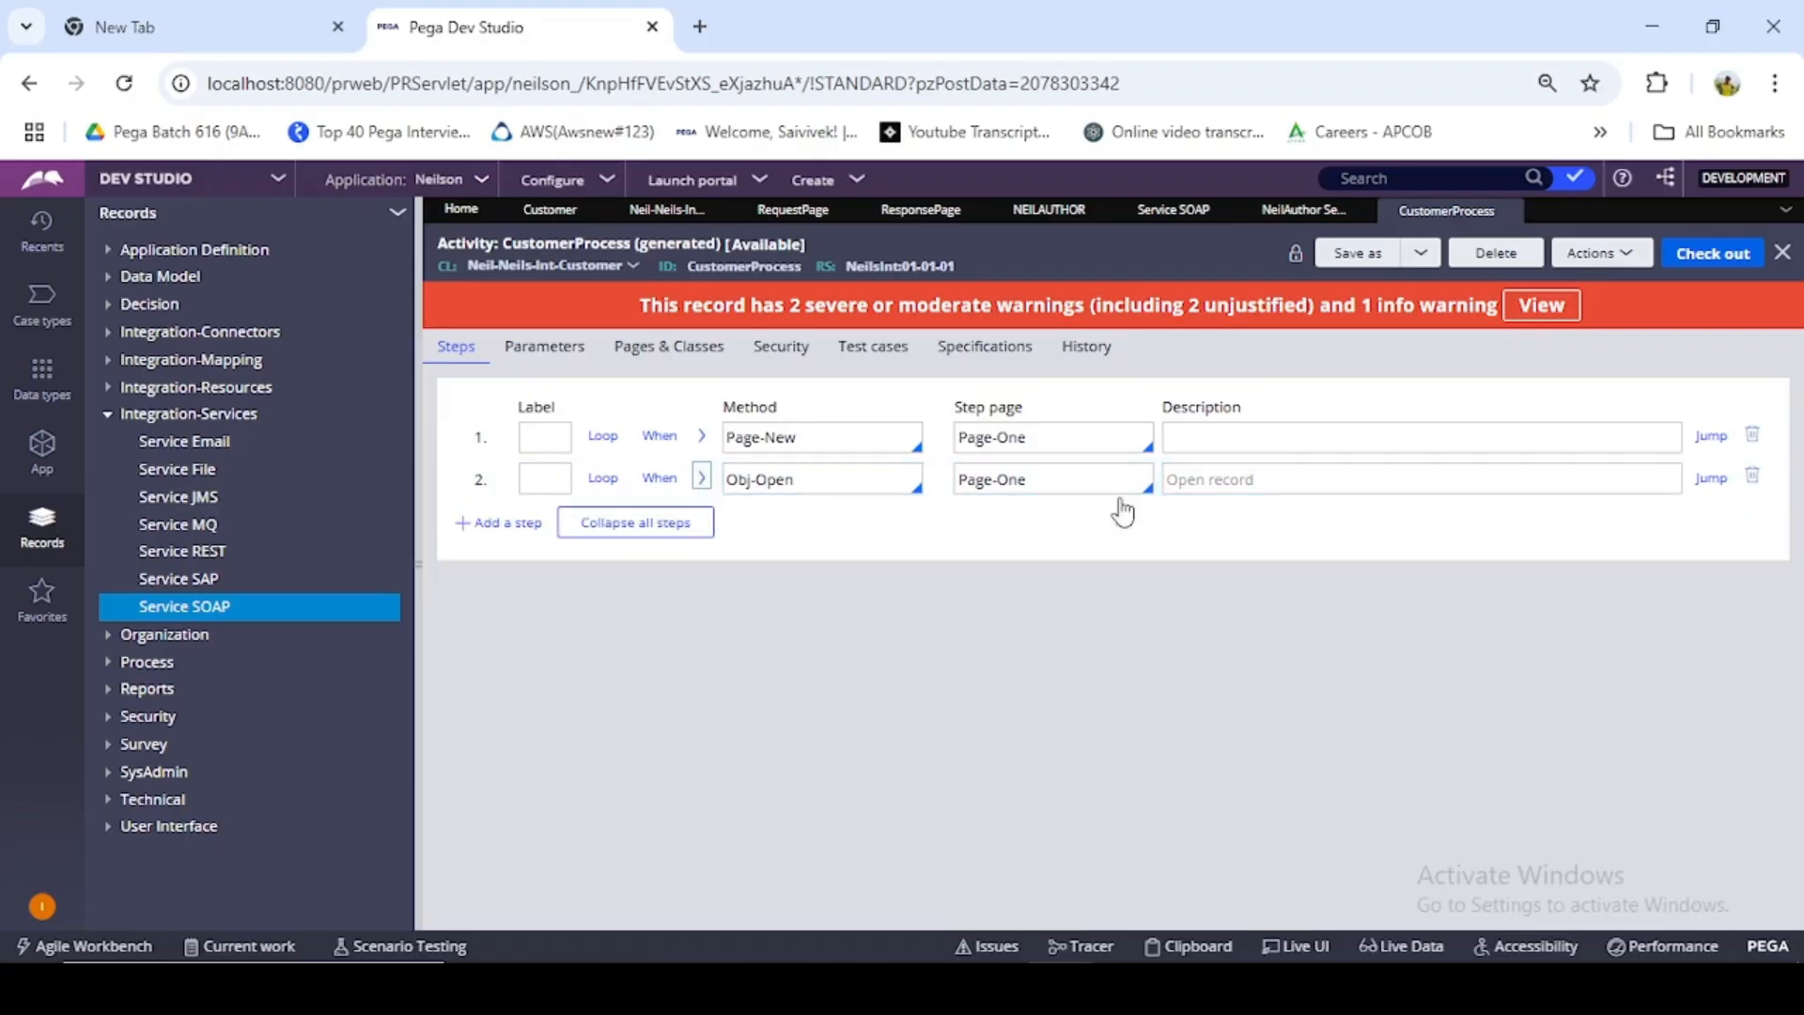
- Add a third activity step with method Property-Set on step page Page-One
click(1226, 444)
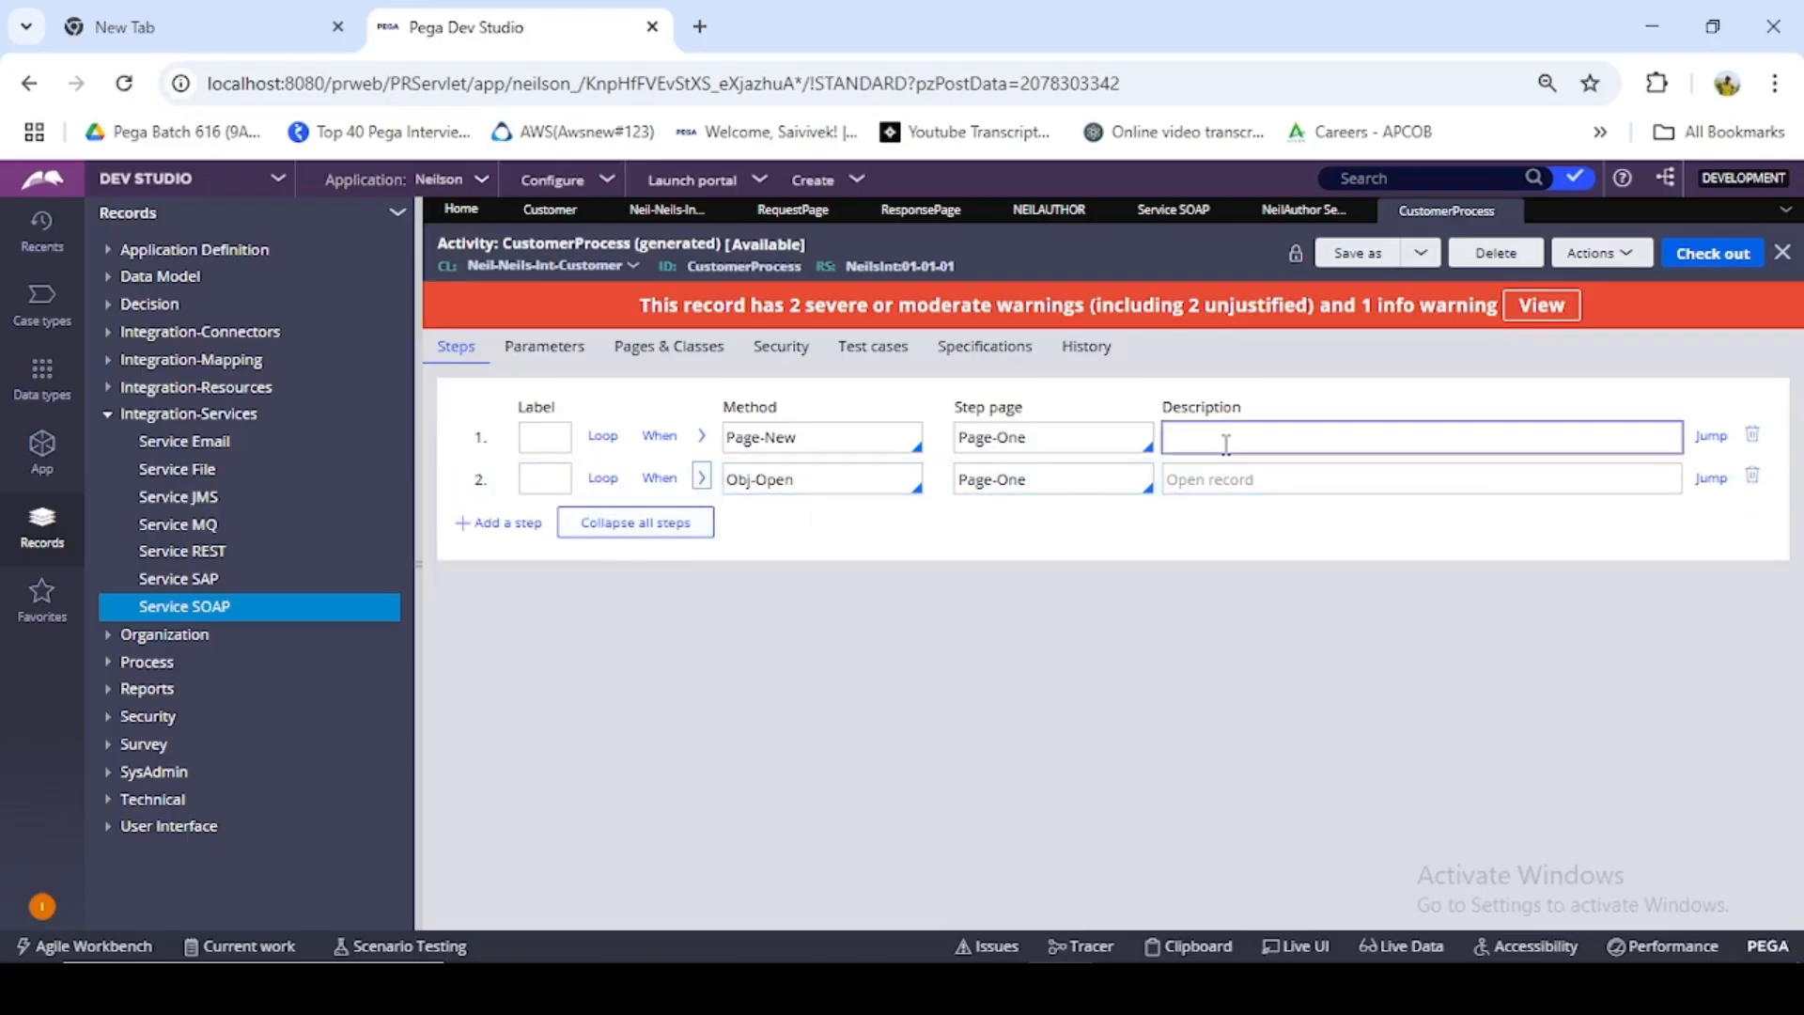
click(498, 523)
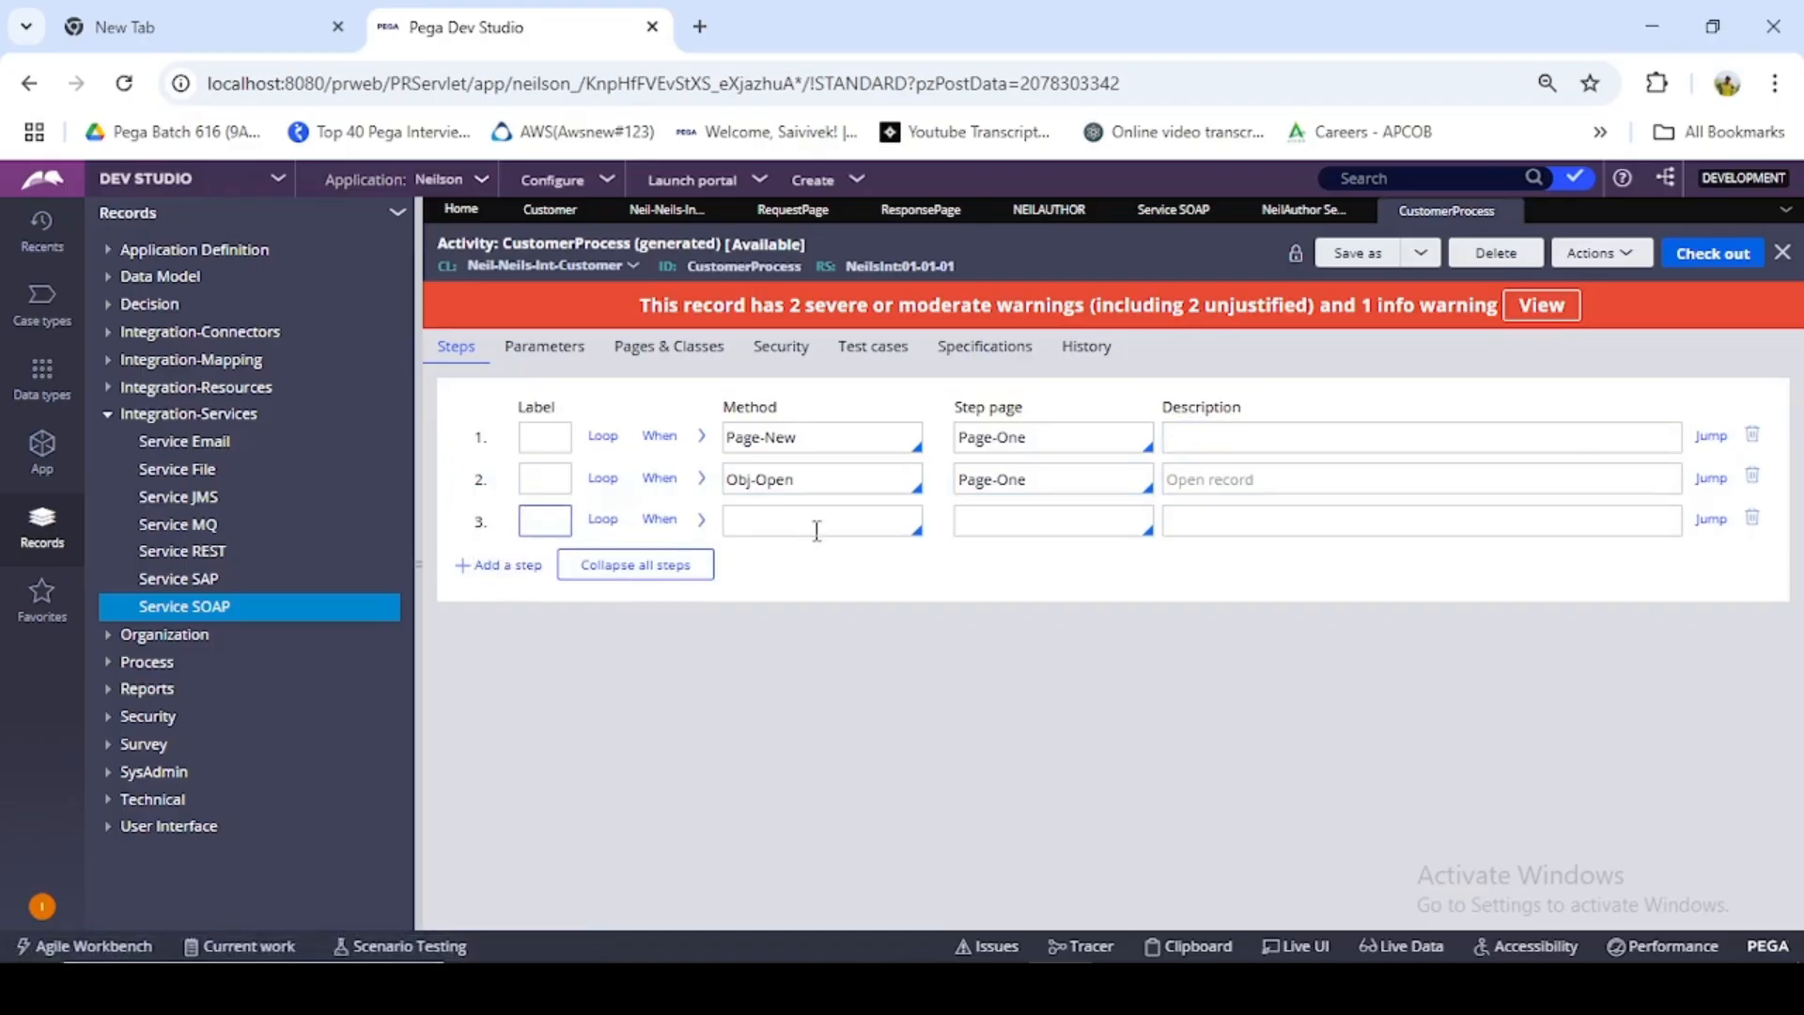
click(701, 478)
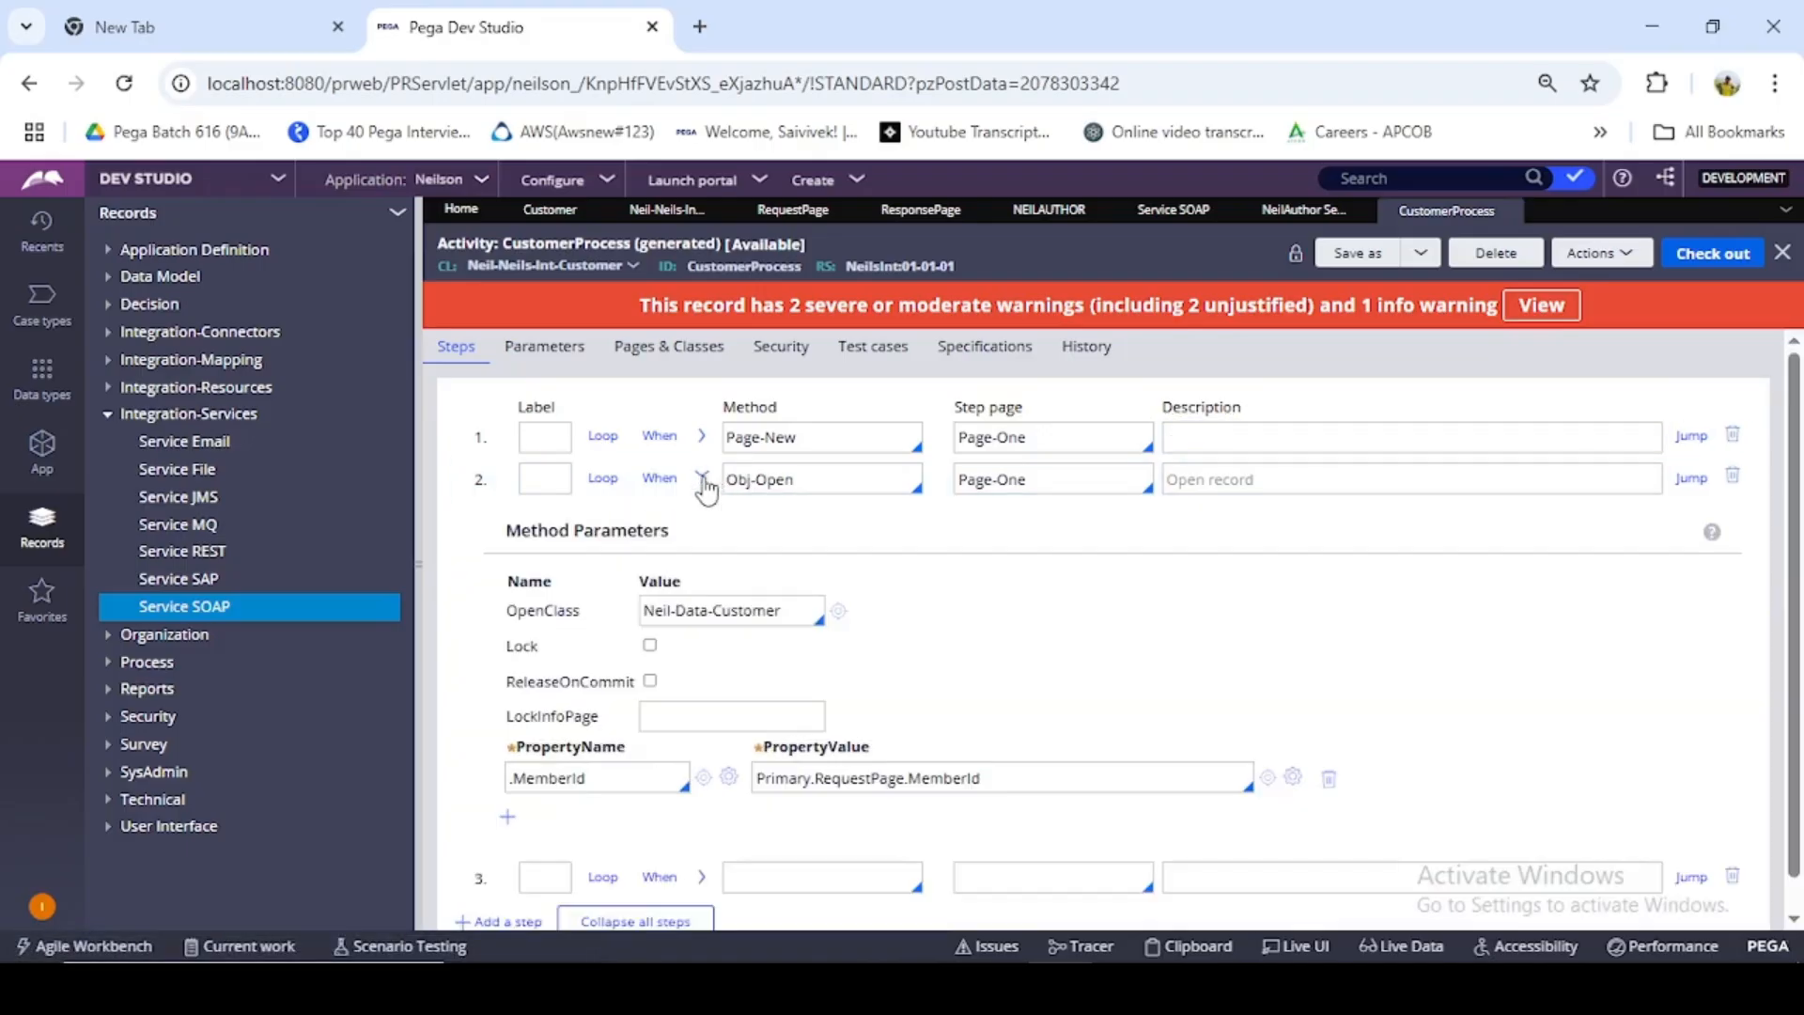
click(703, 480)
click(828, 522)
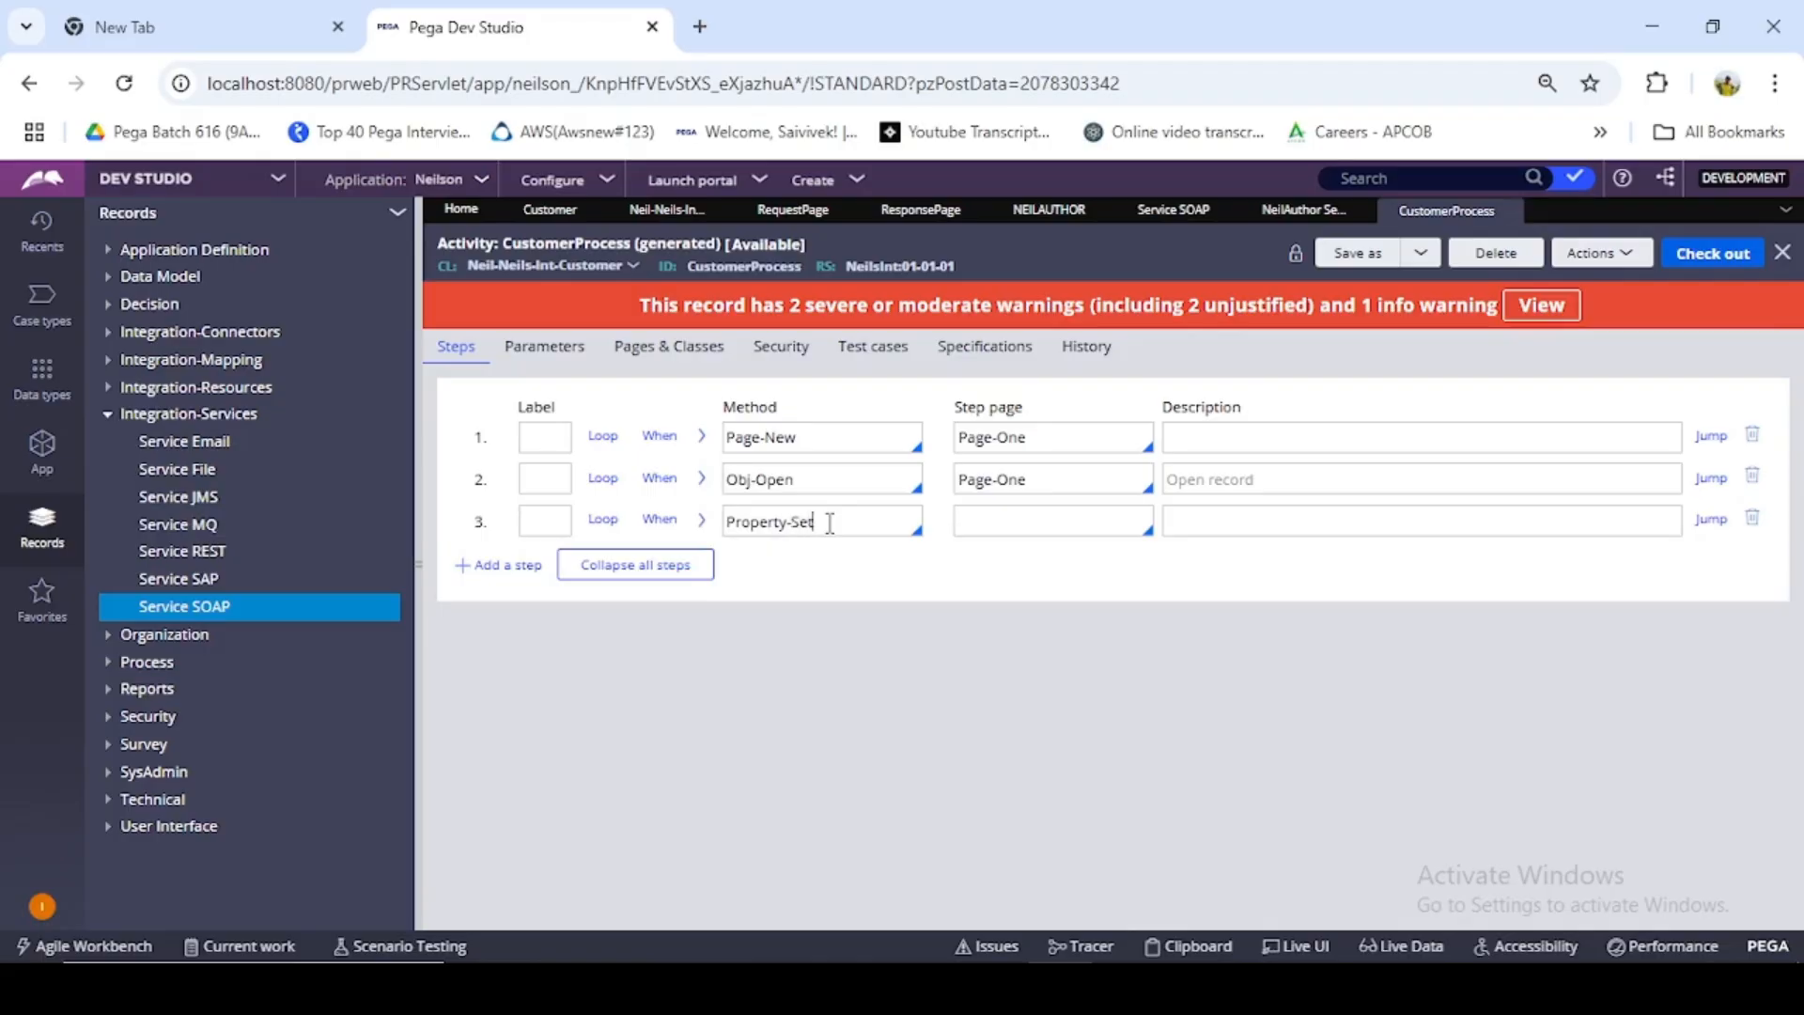
click(1061, 531)
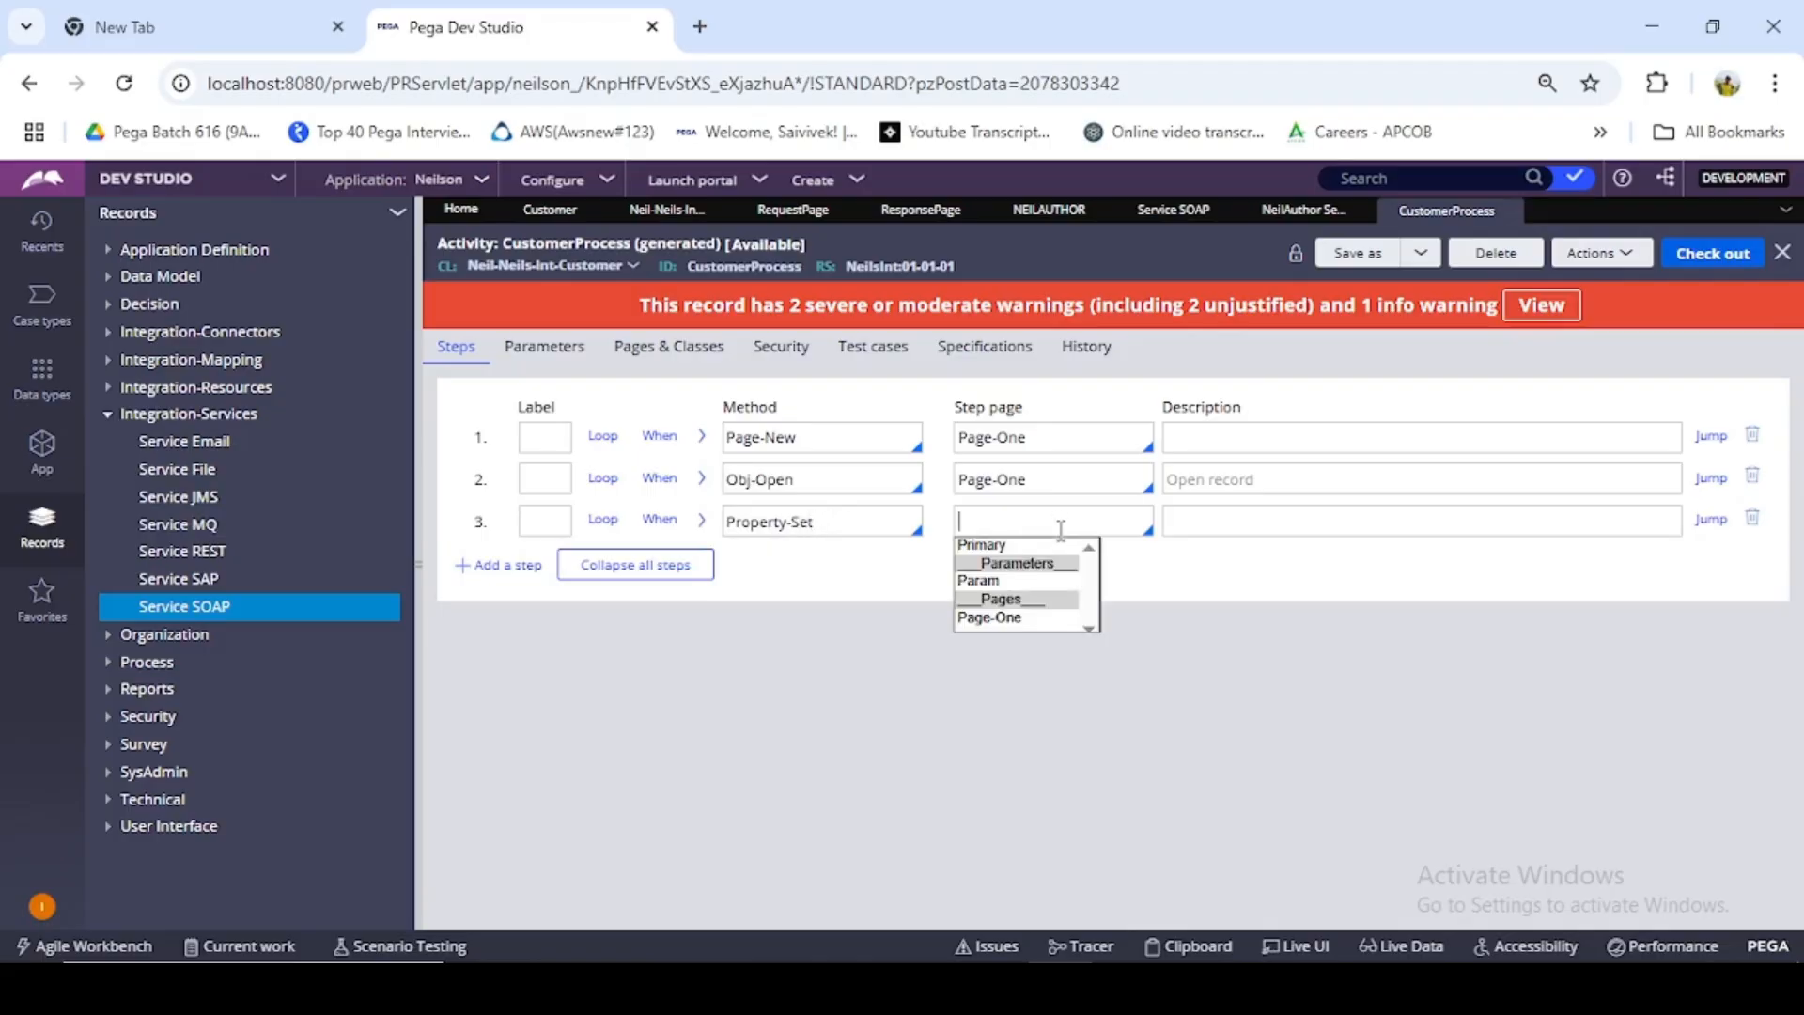
click(996, 616)
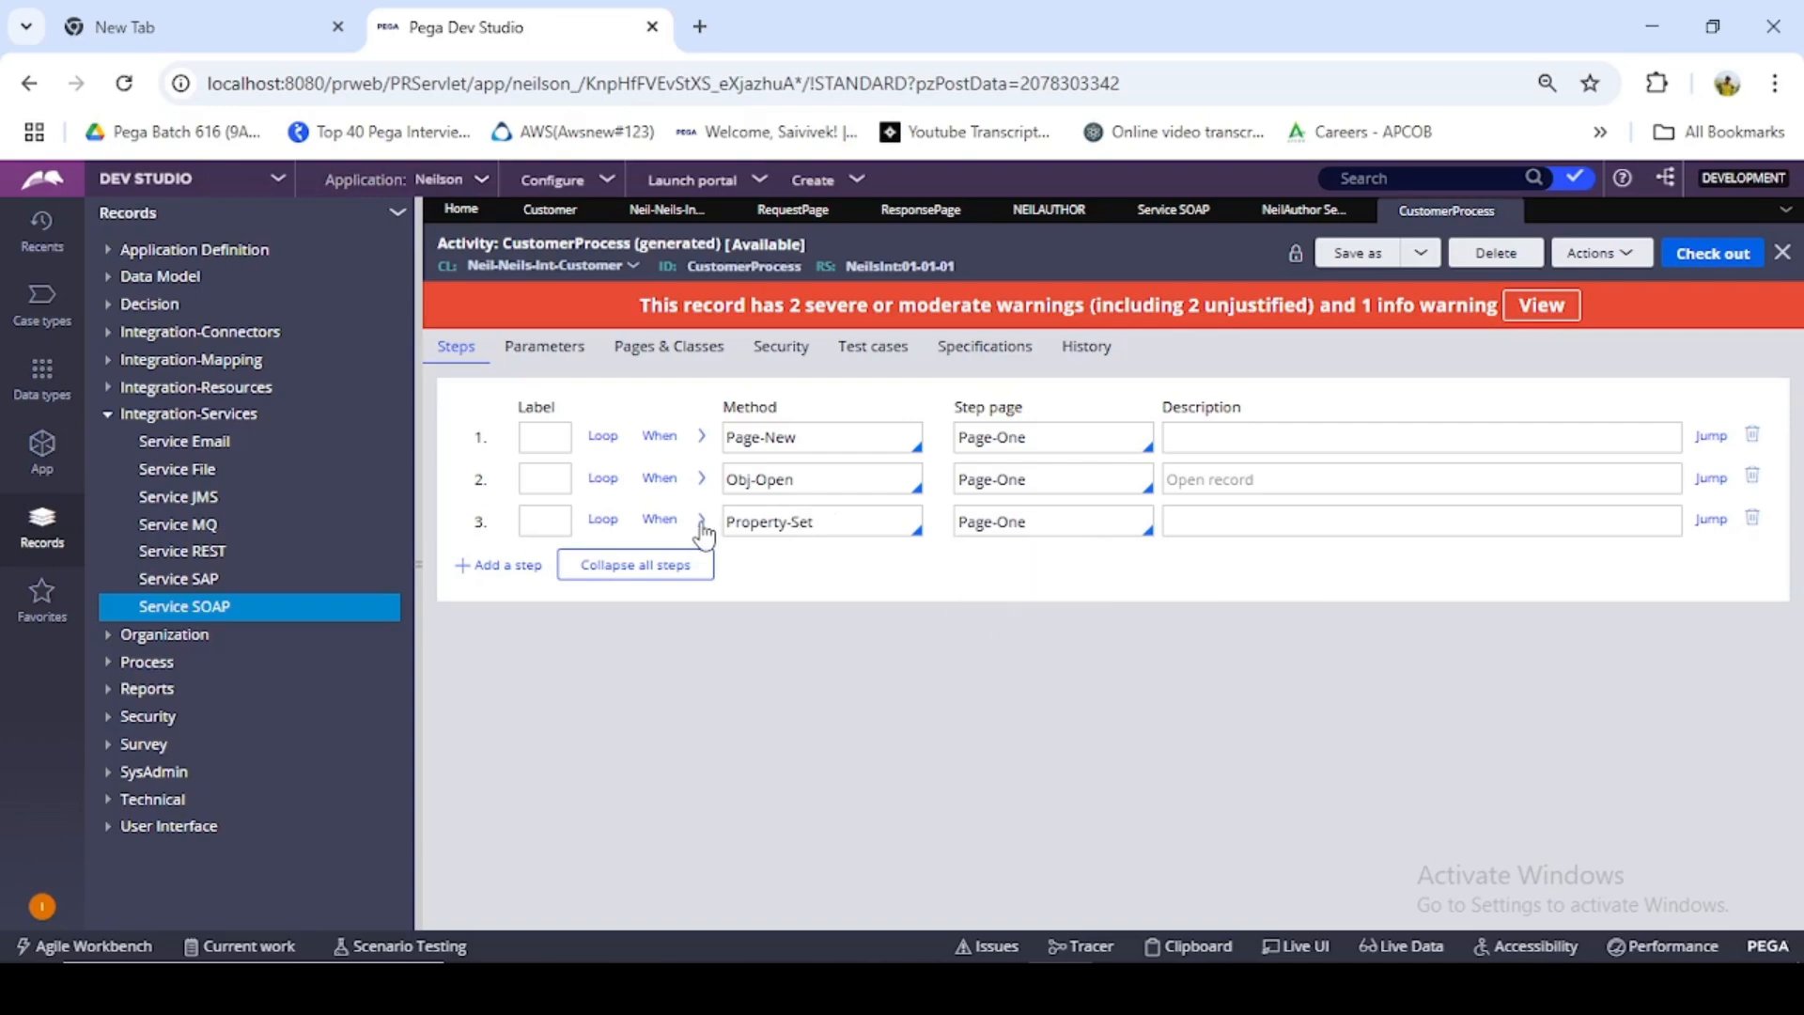
- Expand the Property-Set step's method parameters and add rows until there are six property rows
click(703, 522)
click(505, 700)
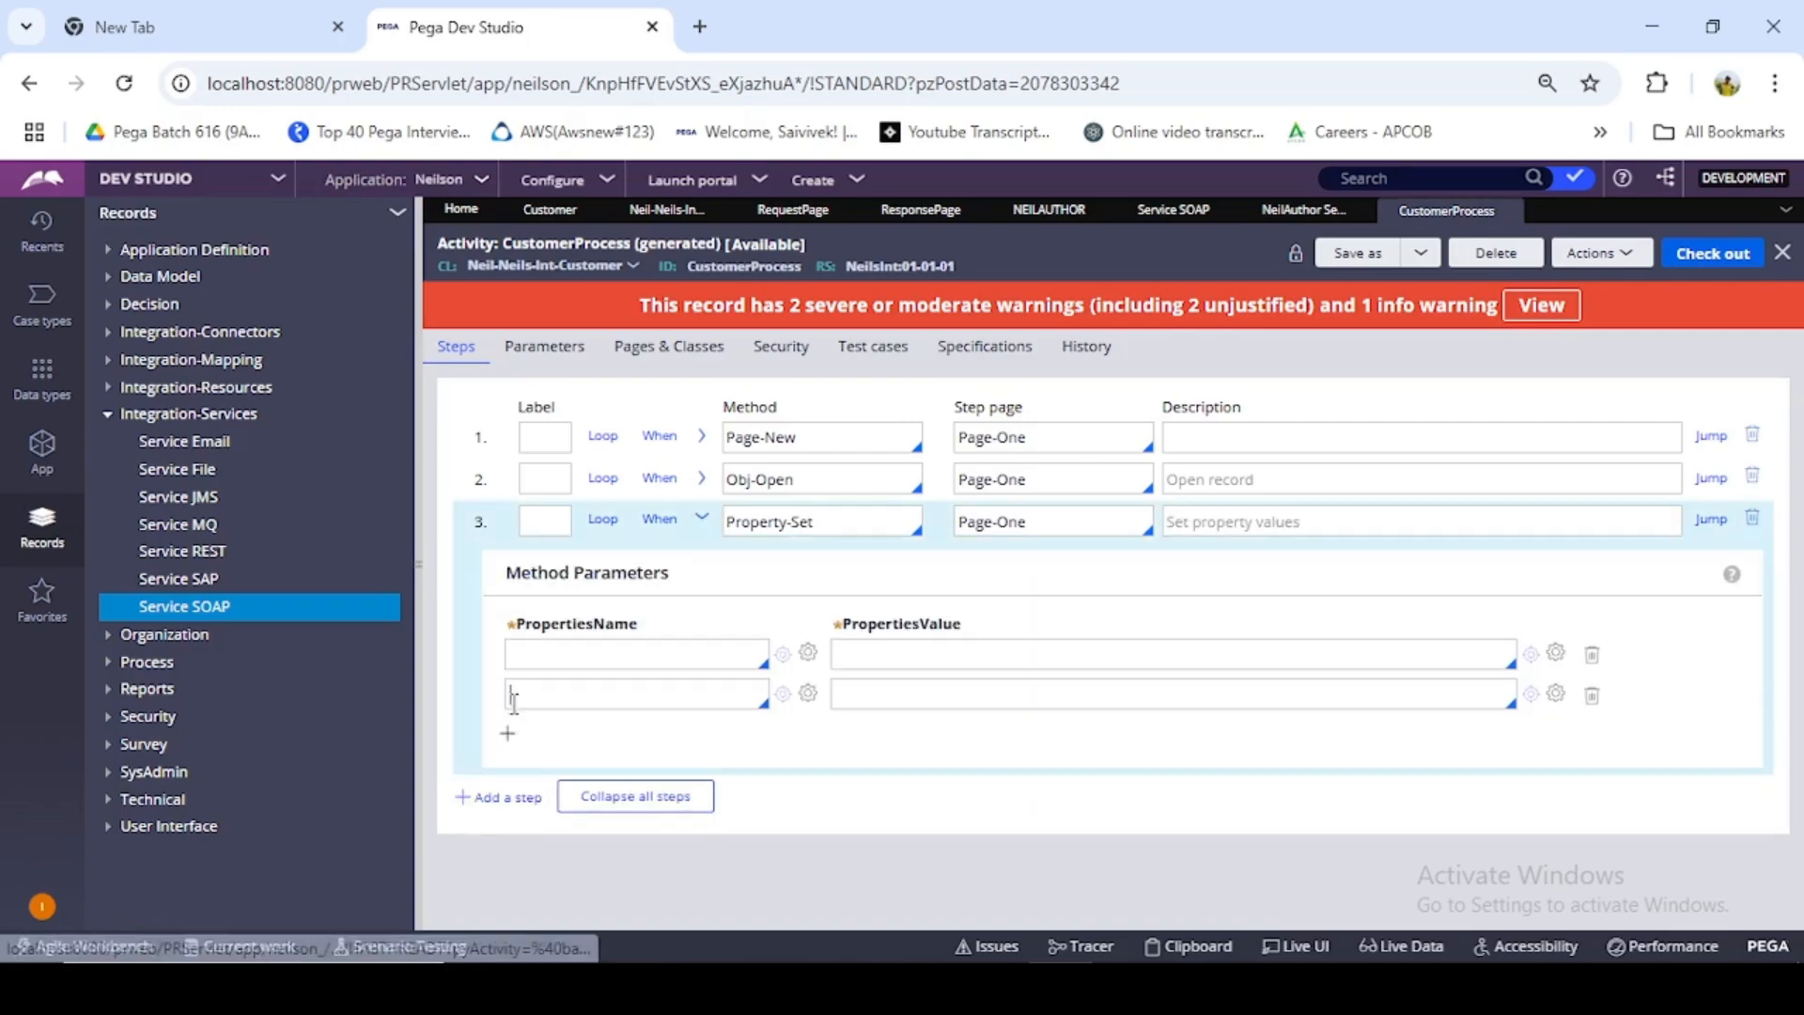
click(507, 739)
click(507, 778)
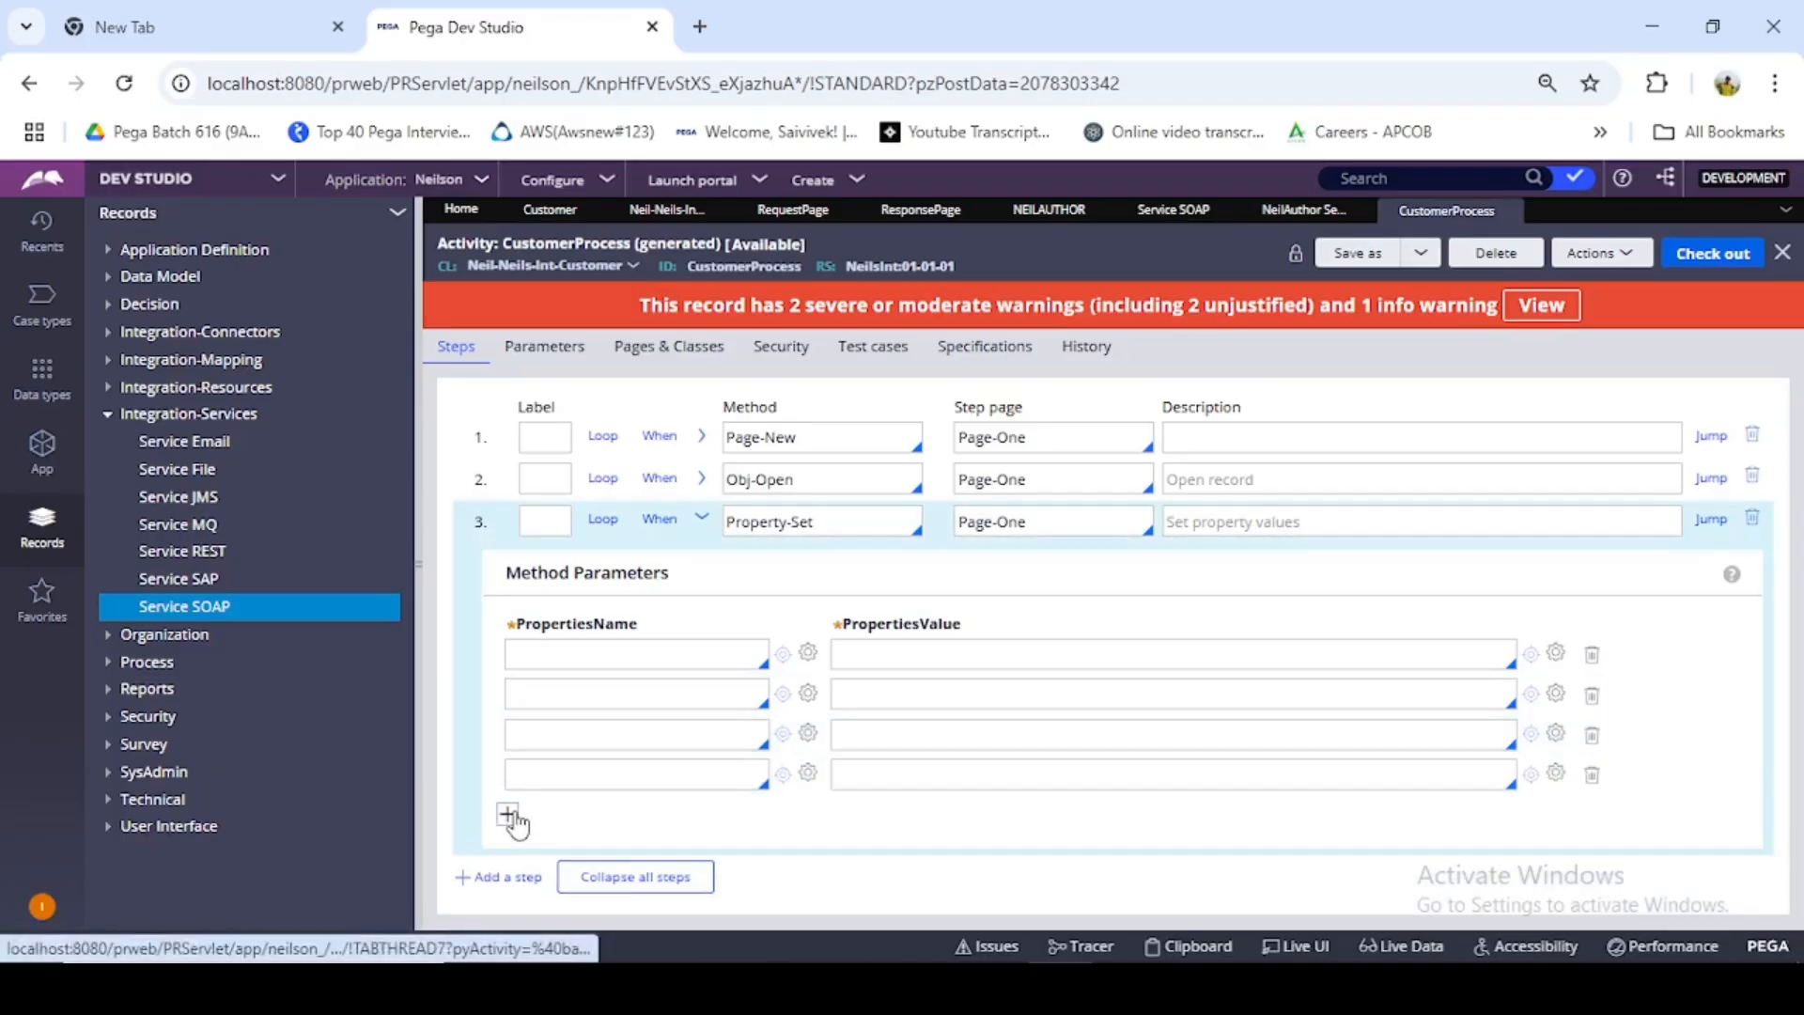
click(507, 819)
click(507, 859)
scroll(891, 601, down, 1)
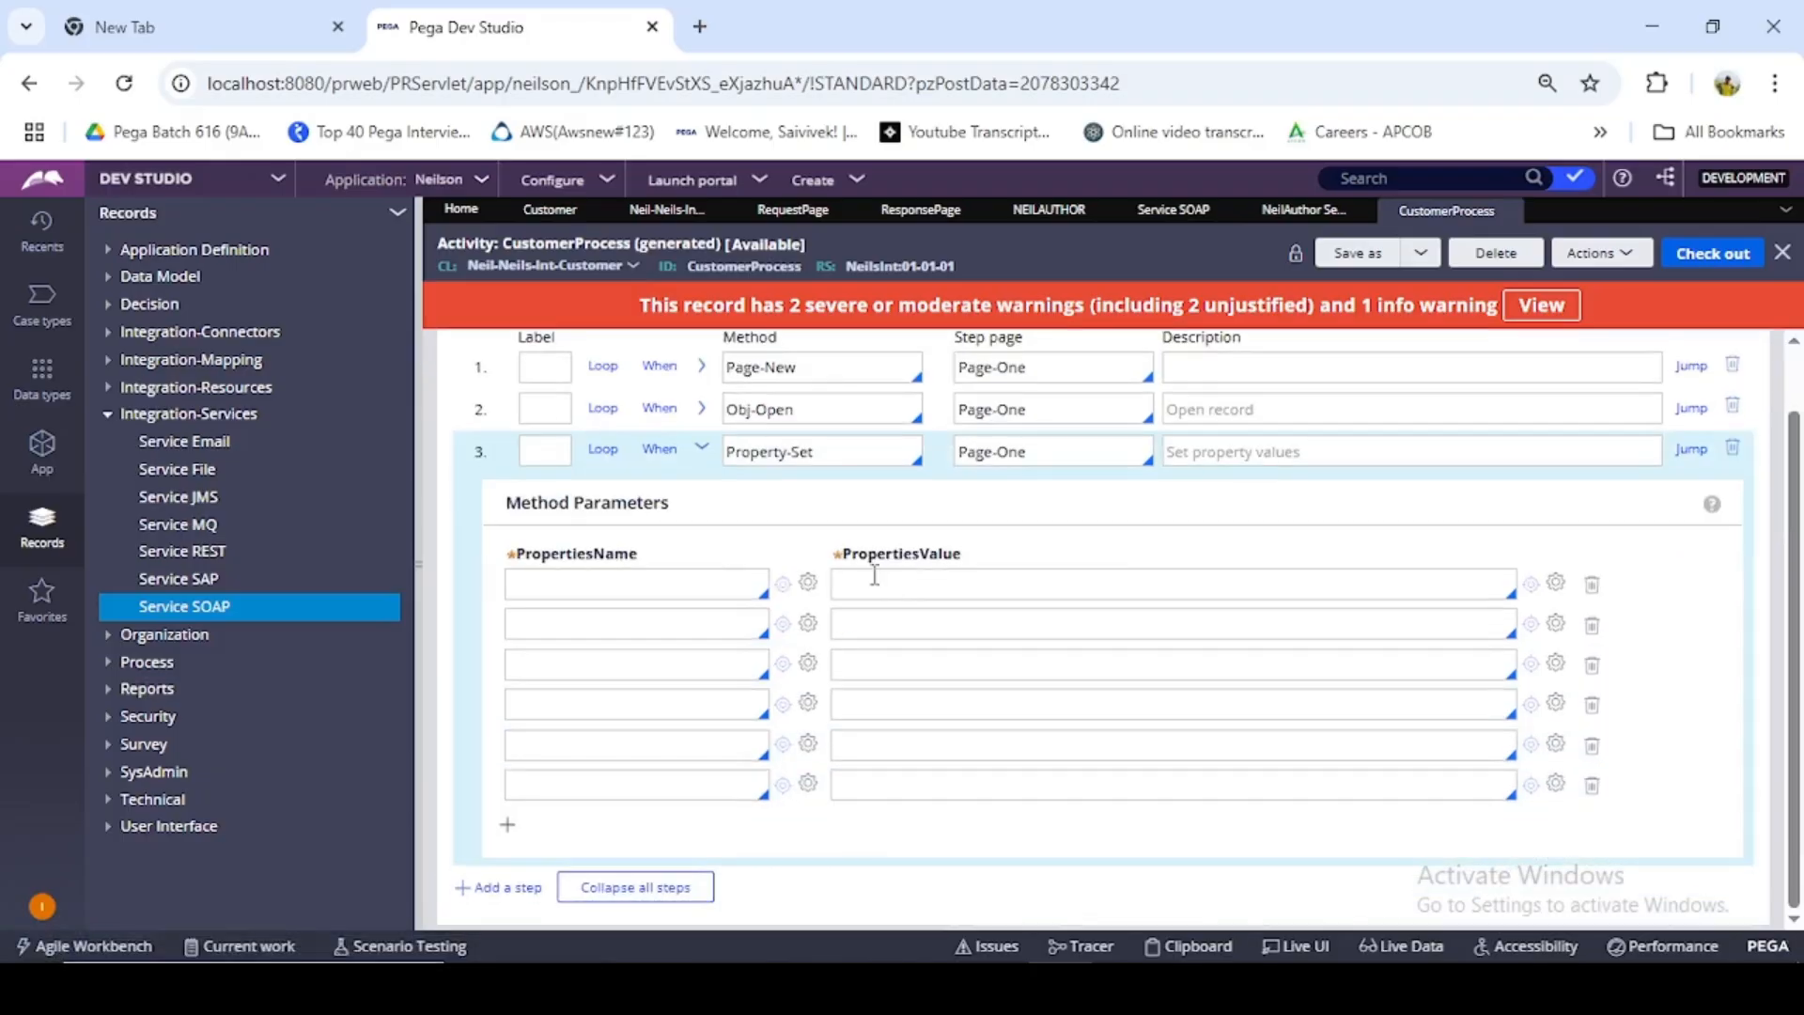
- Set the first property name of the Property-Set step to Primary.ResponsePage.Age
click(717, 588)
text(Primary.)
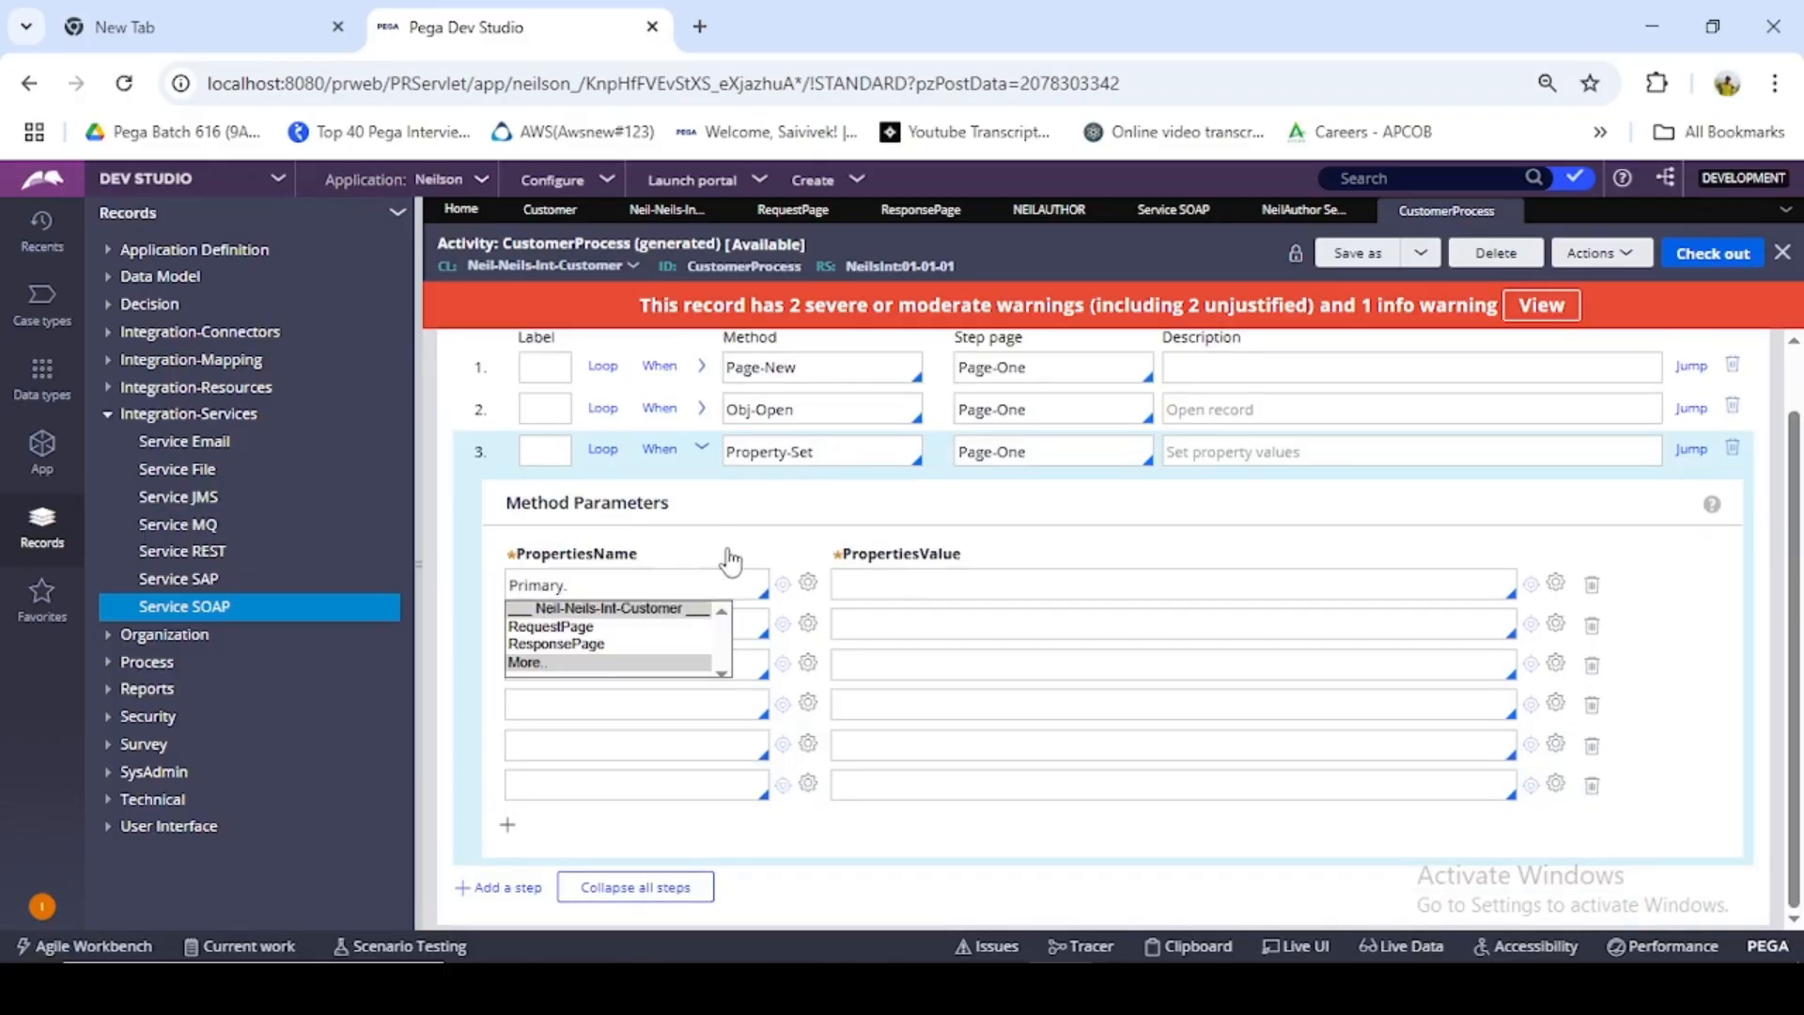
click(584, 645)
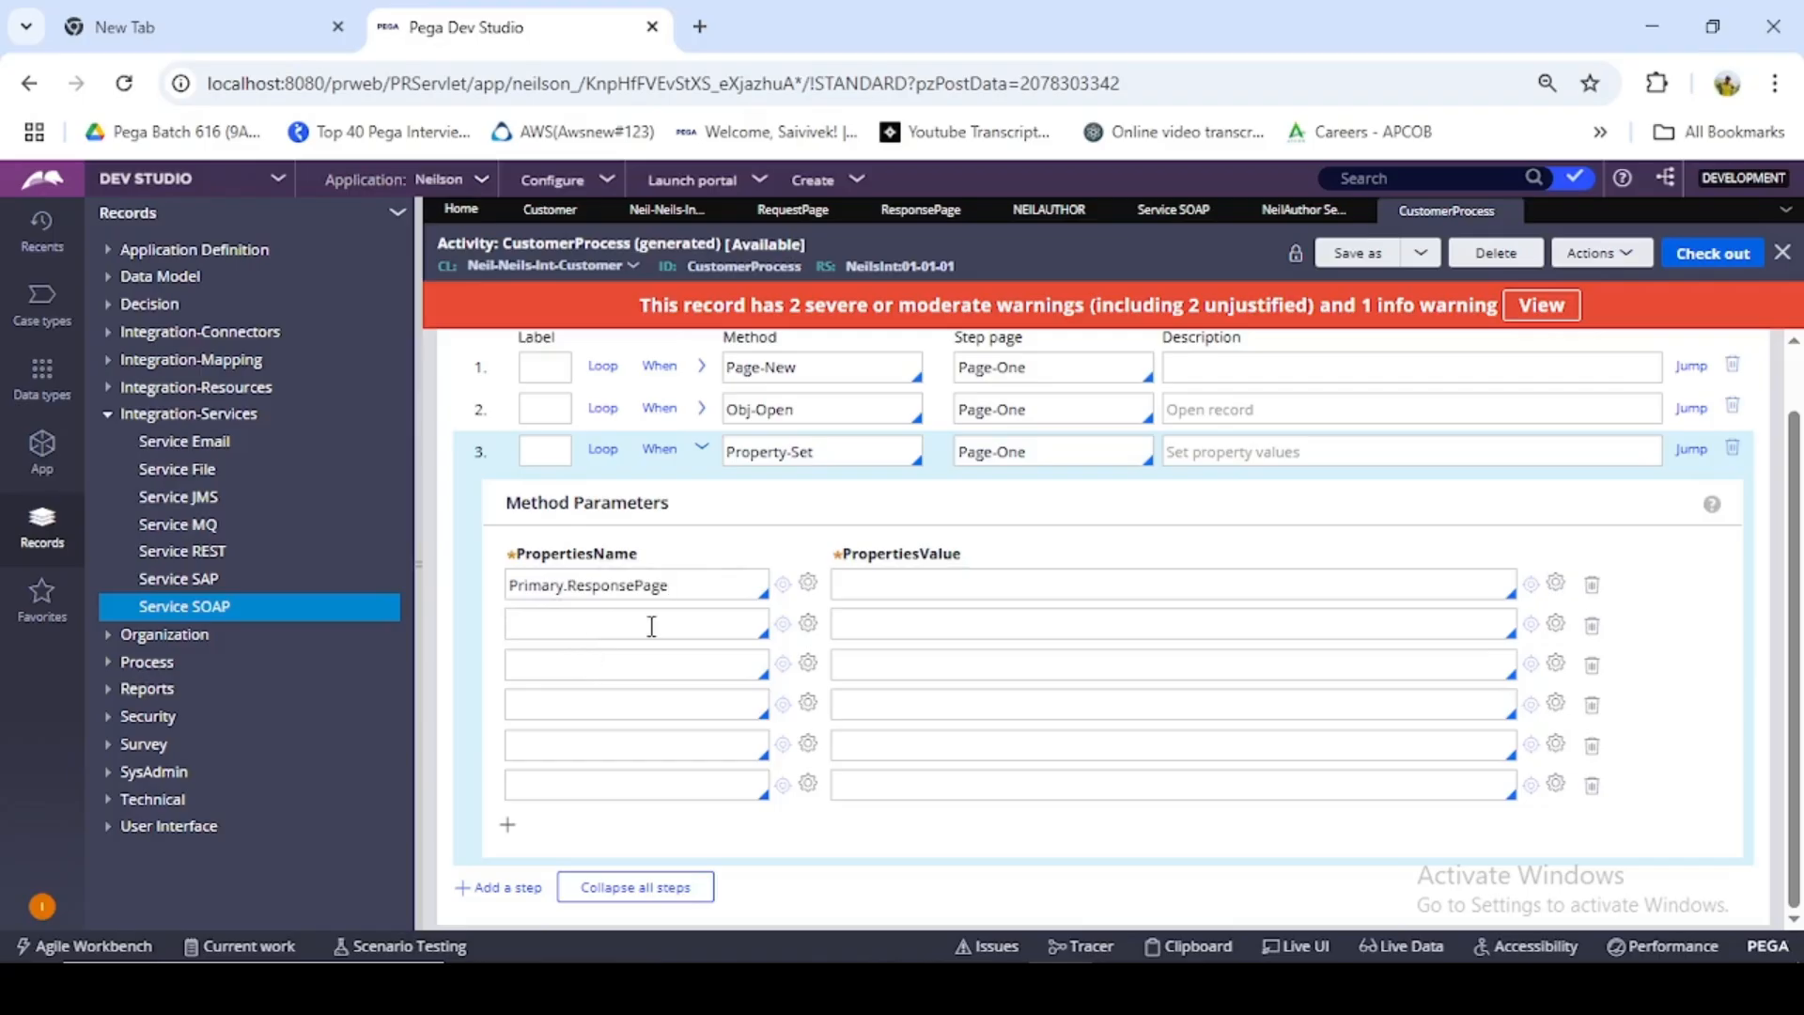
text(.)
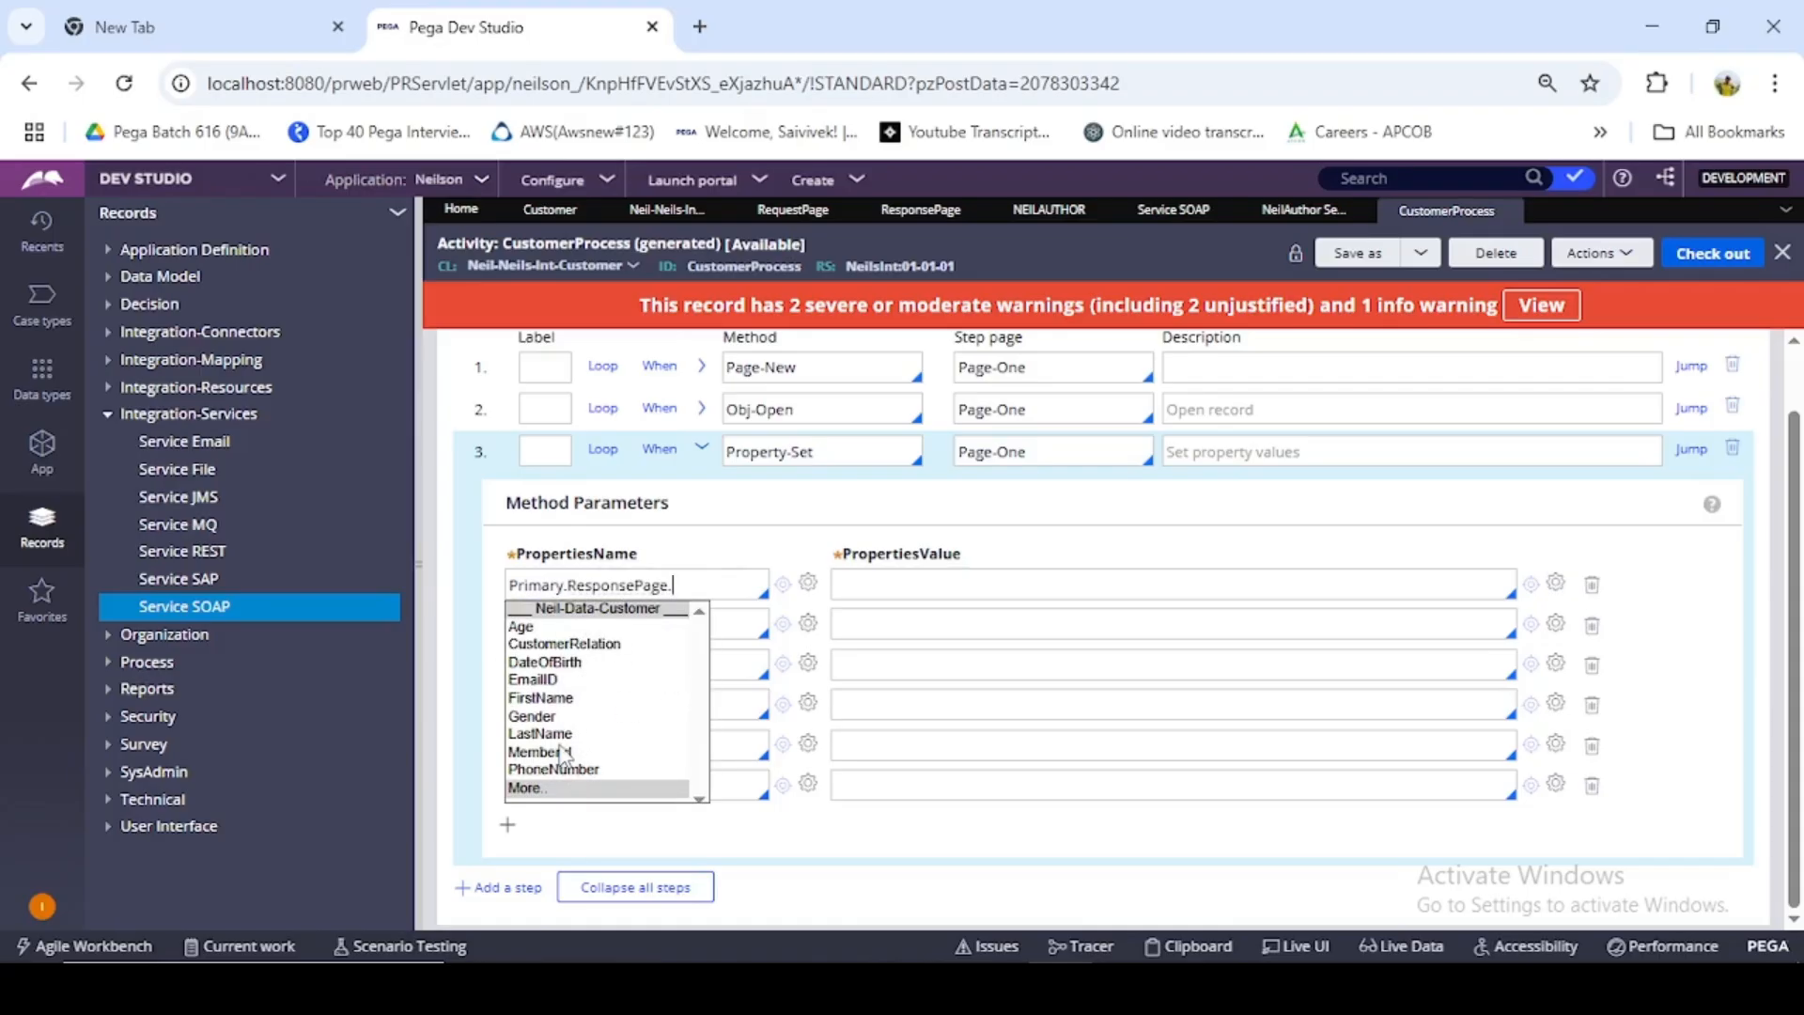
click(550, 627)
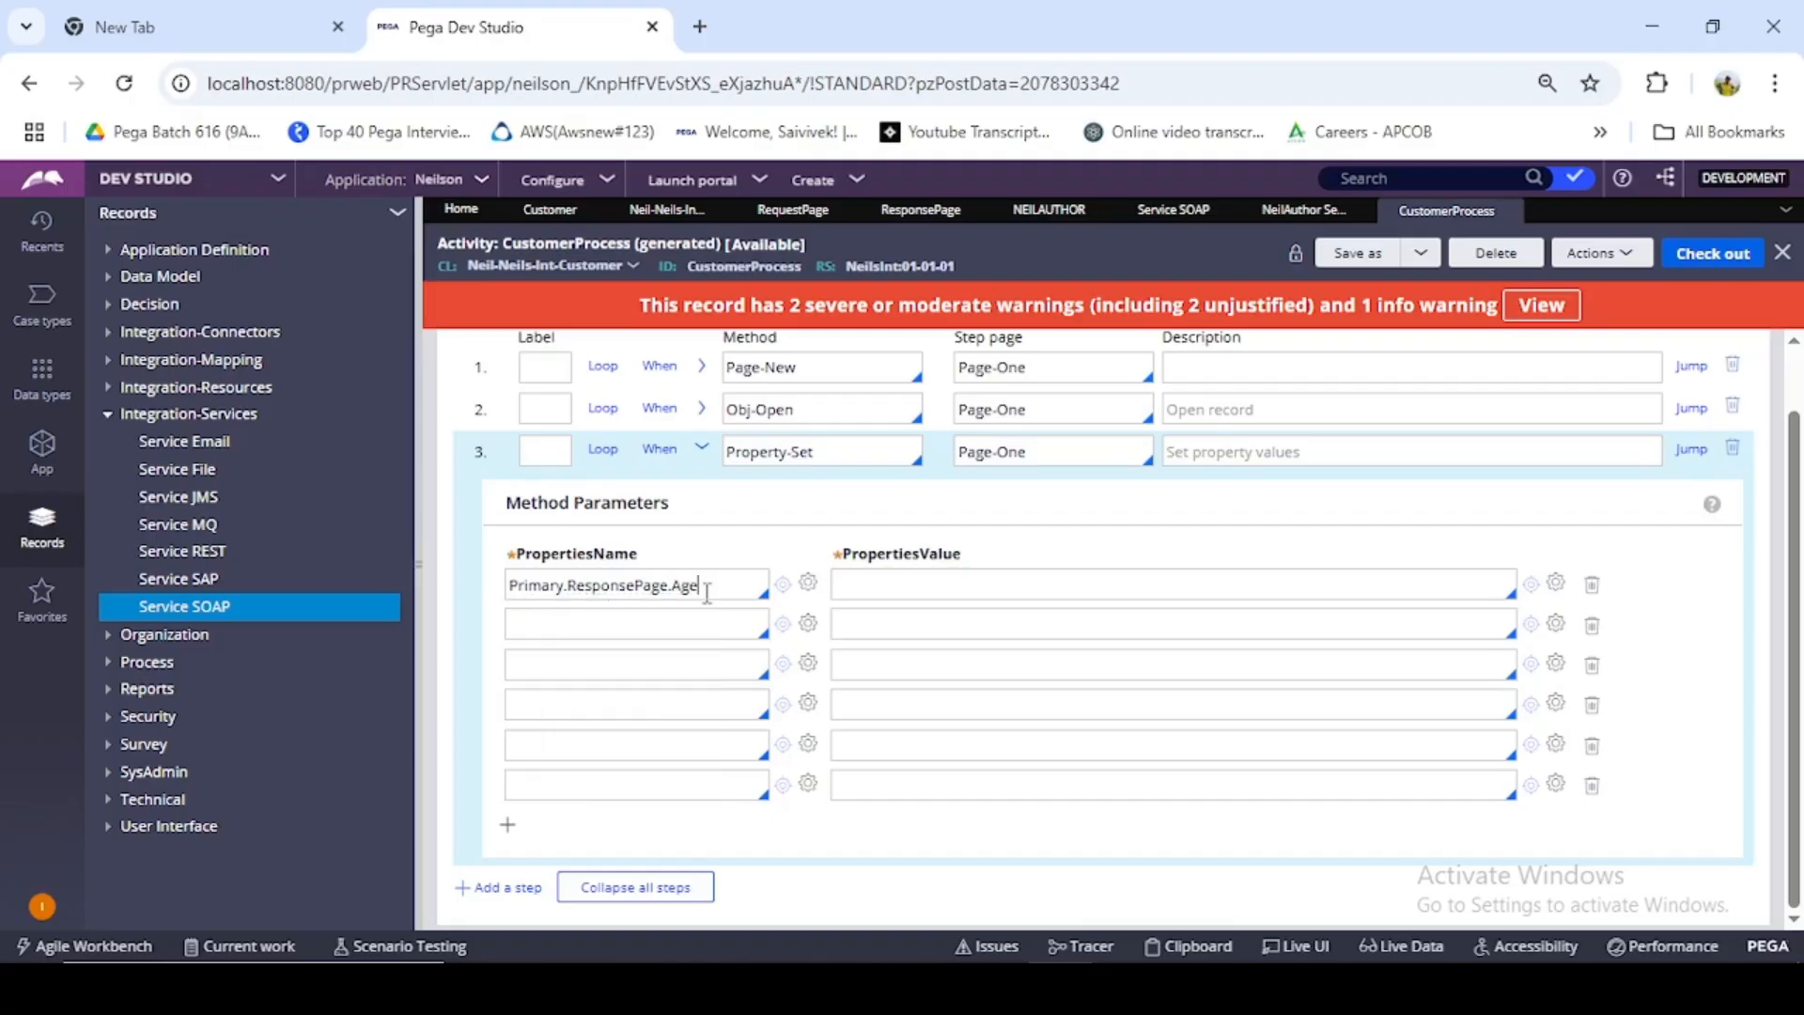
- Copy the Primary.ResponsePage prefix into the property names of rows two to six and of an added seventh row
drag(661, 586, 611, 586)
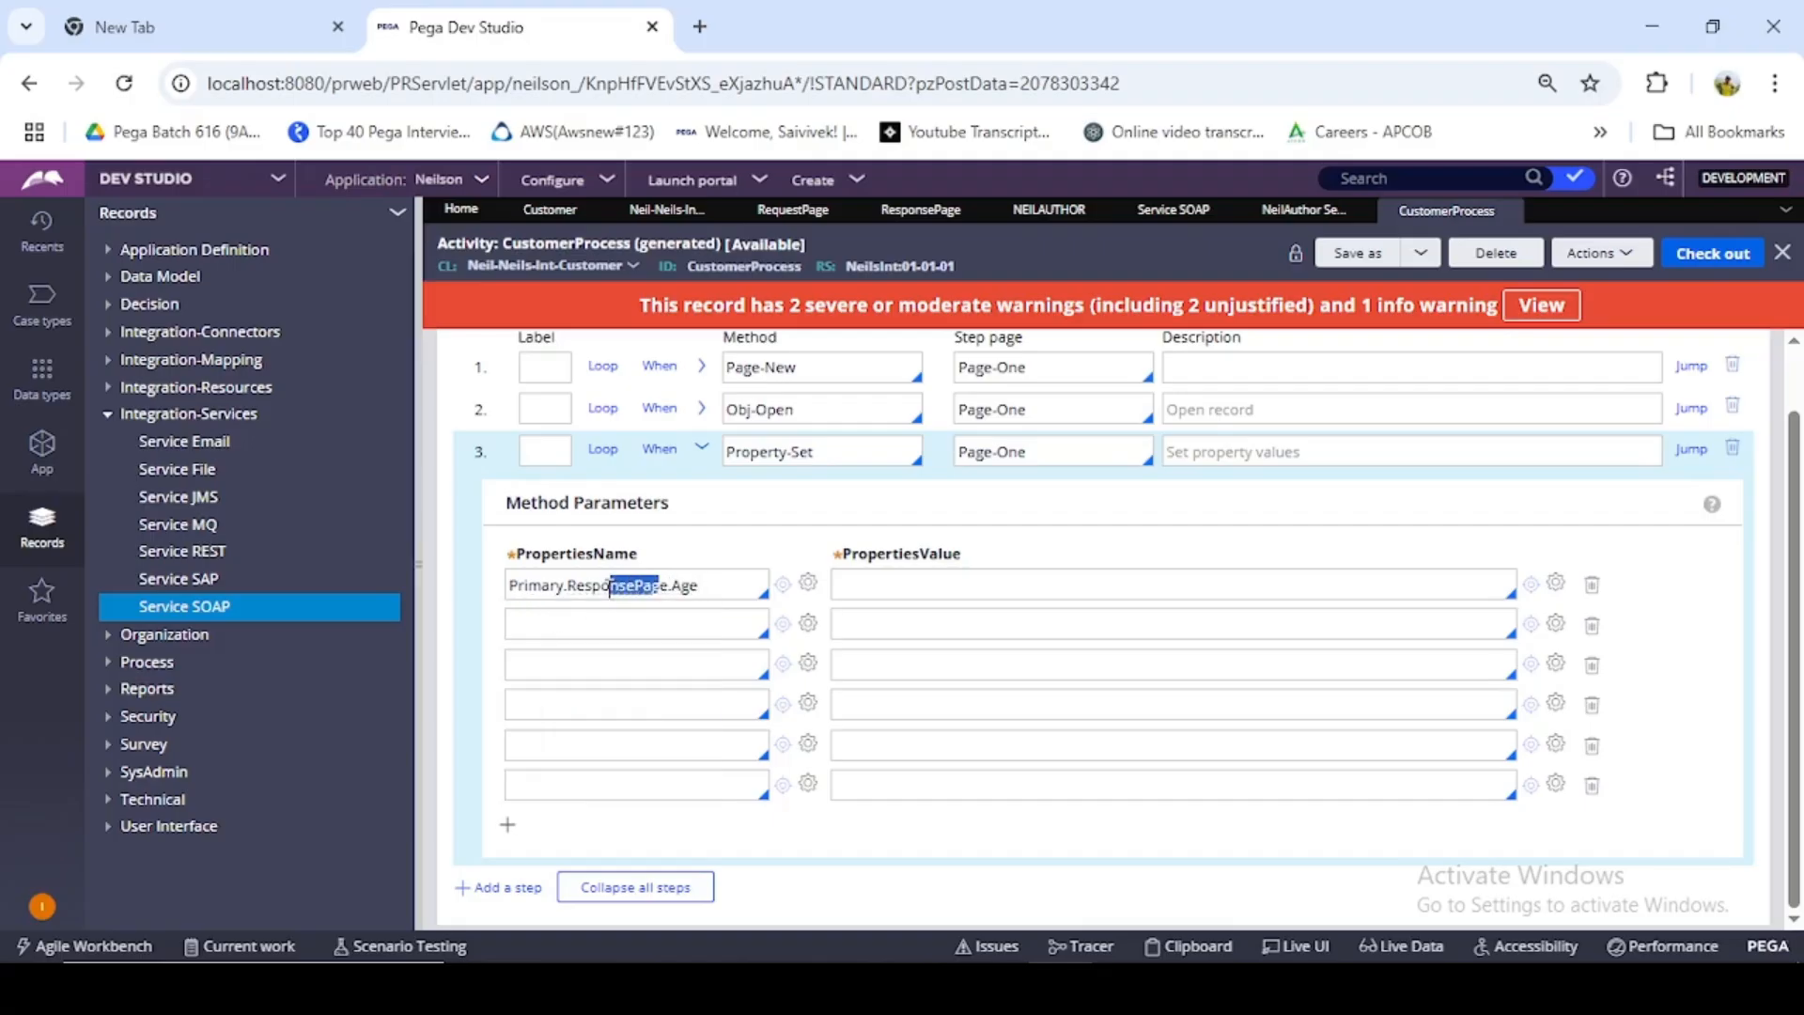
click(676, 586)
drag(668, 585, 523, 587)
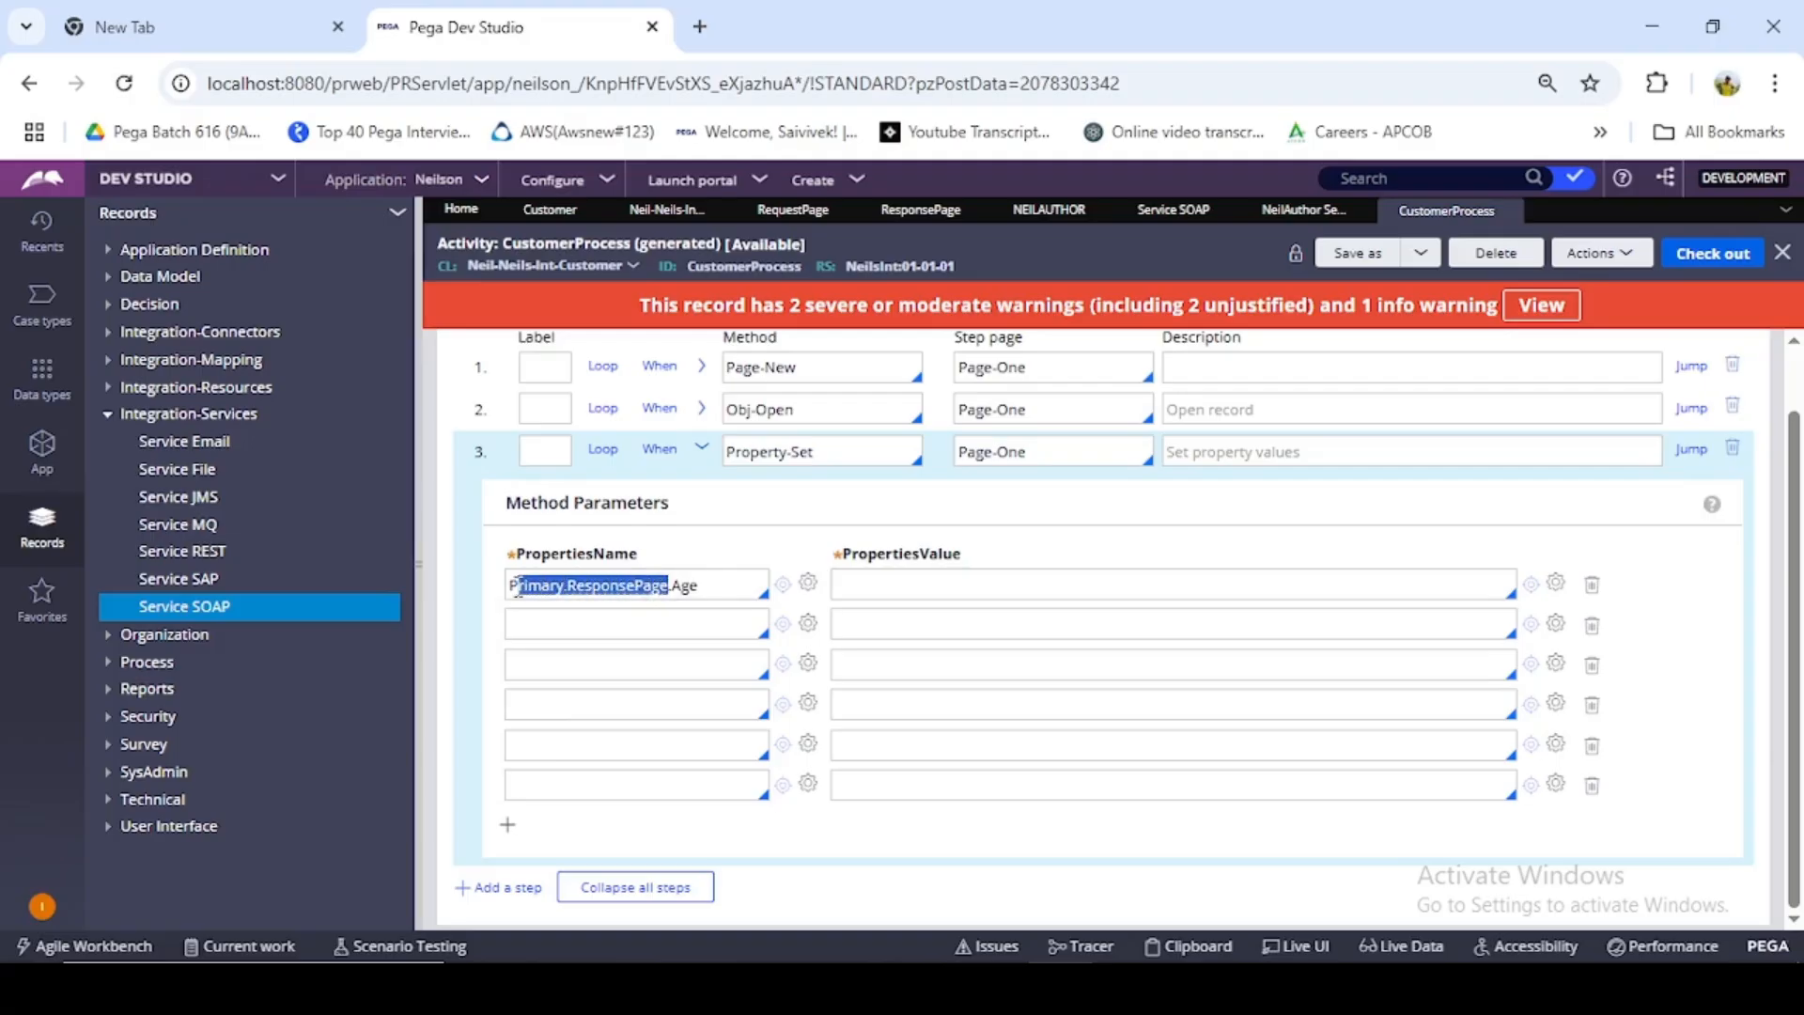
key(ctrl+c)
click(590, 625)
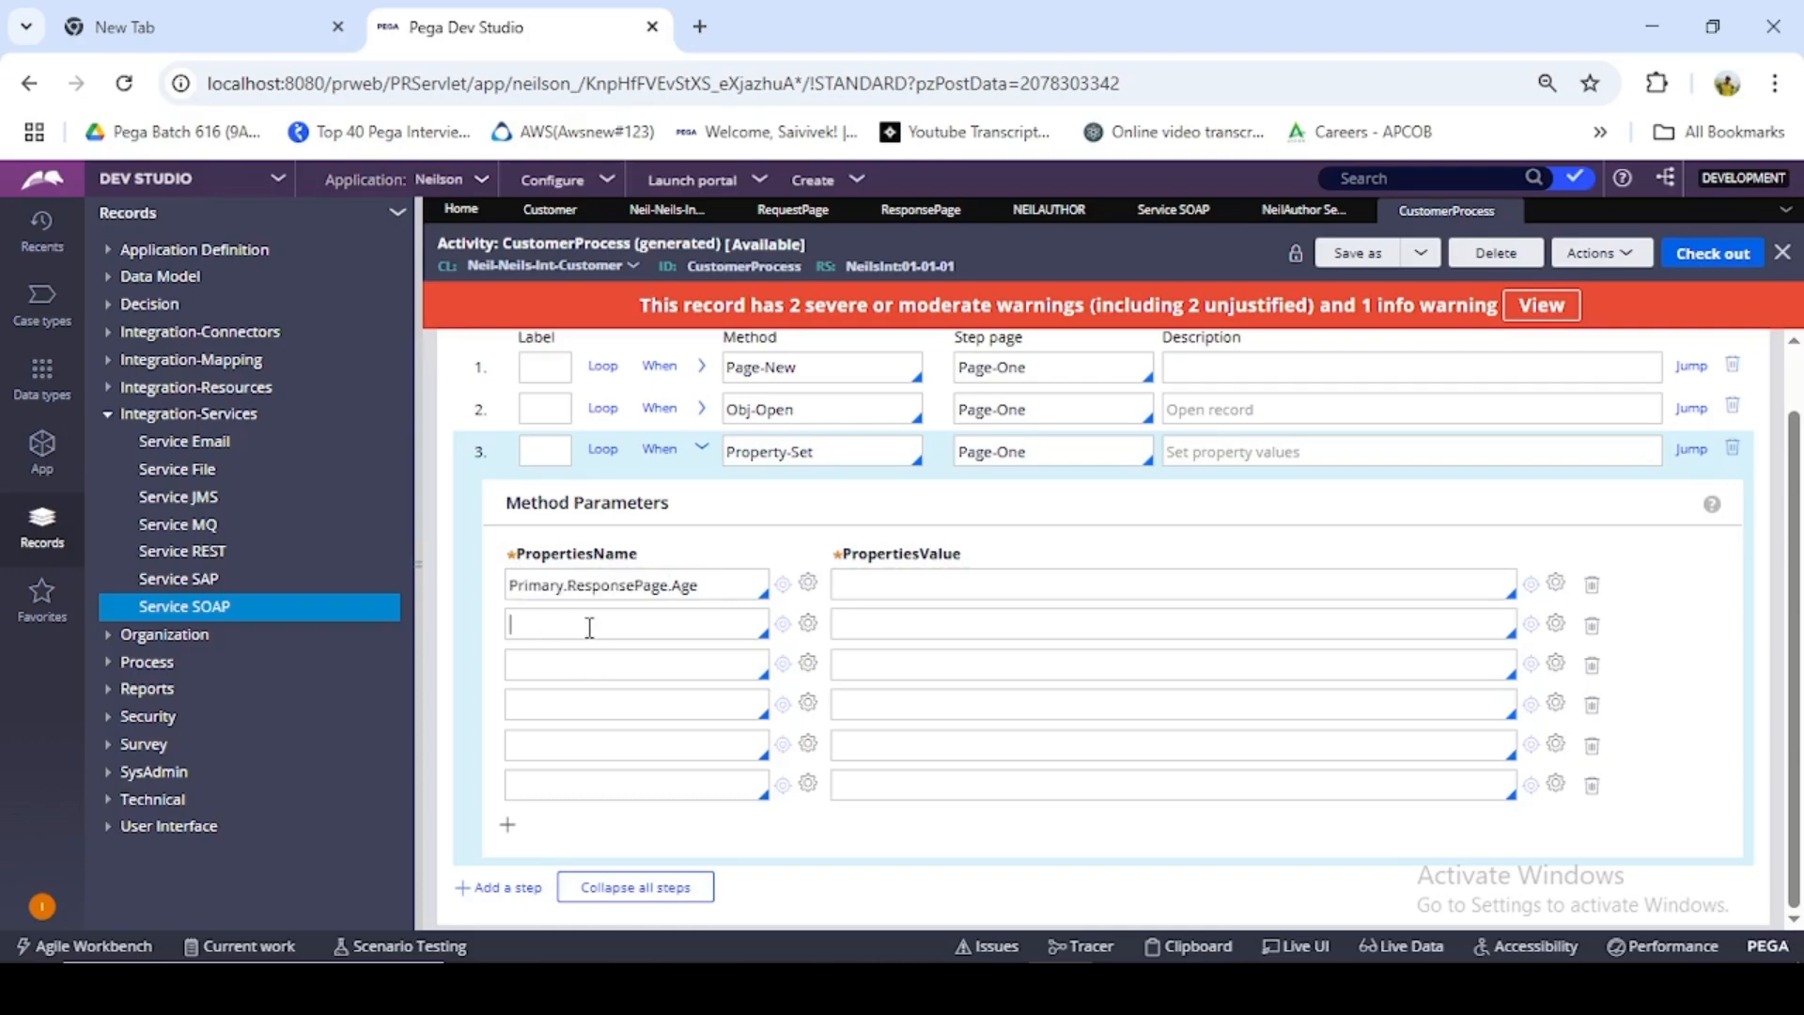
key(ctrl+v)
key(ctrl+v)
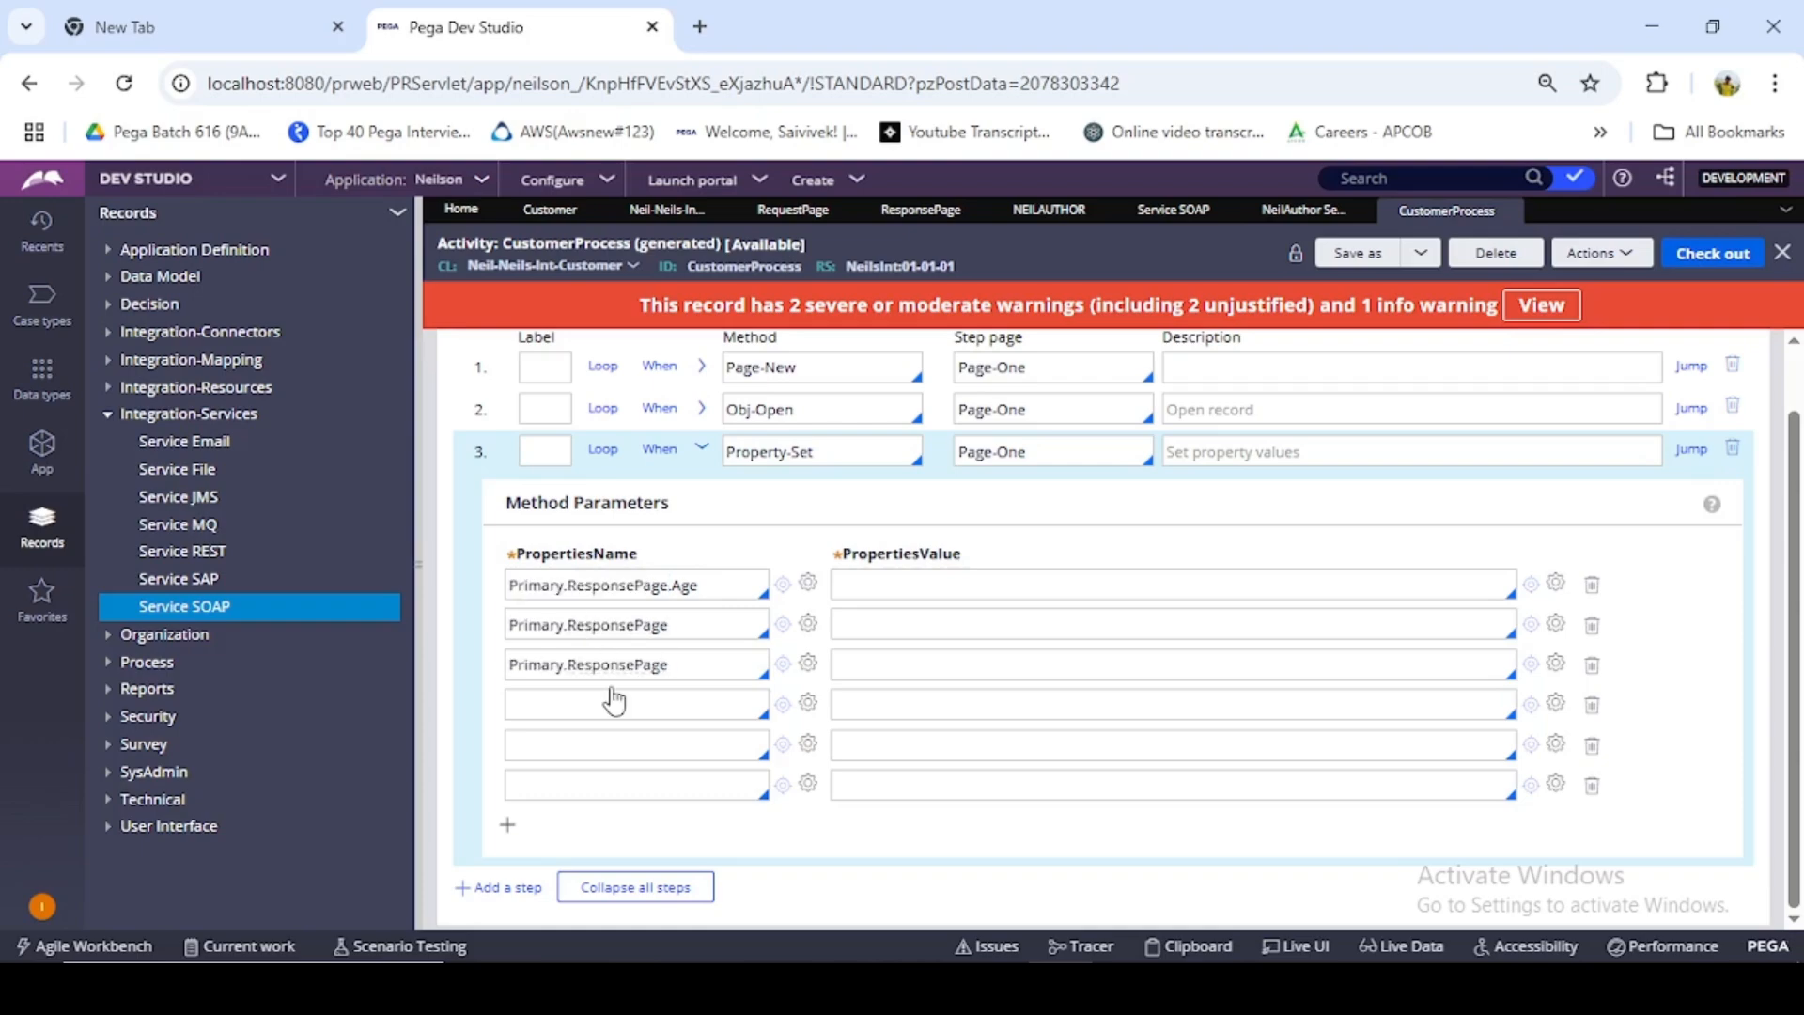
click(614, 700)
key(ctrl+v)
click(611, 742)
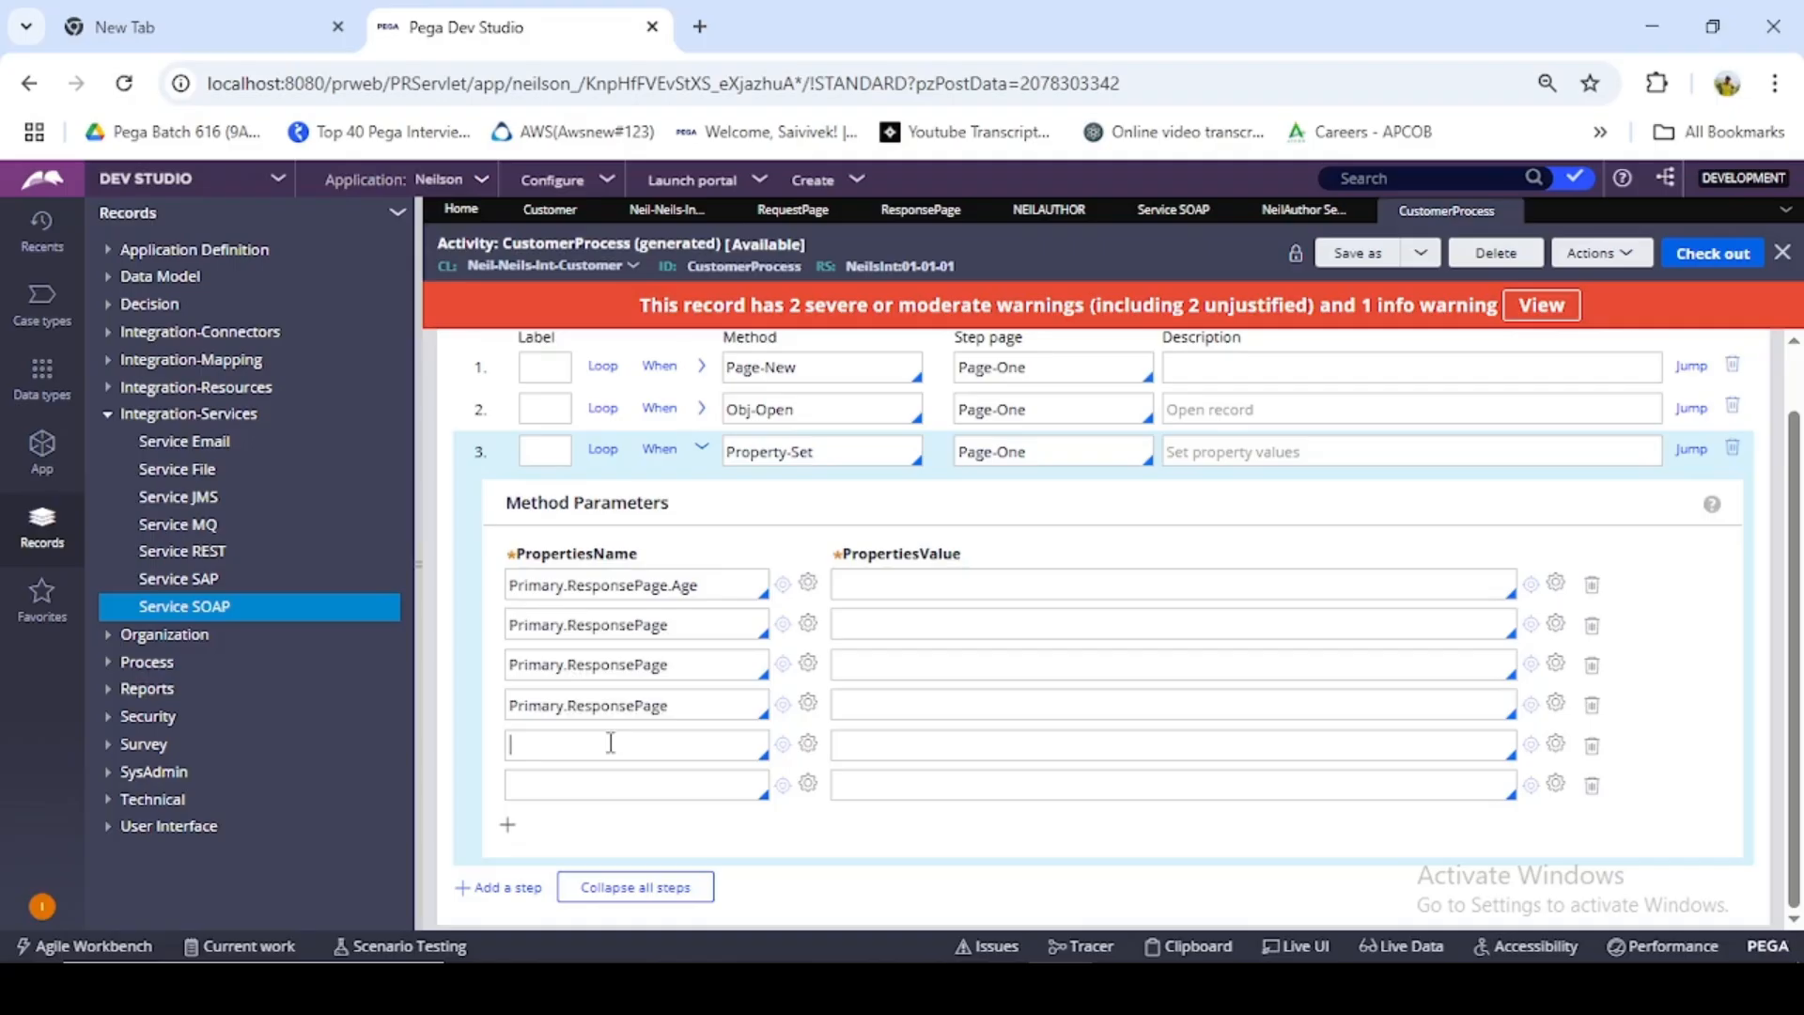
key(ctrl+v)
click(610, 787)
key(ctrl+v)
click(512, 822)
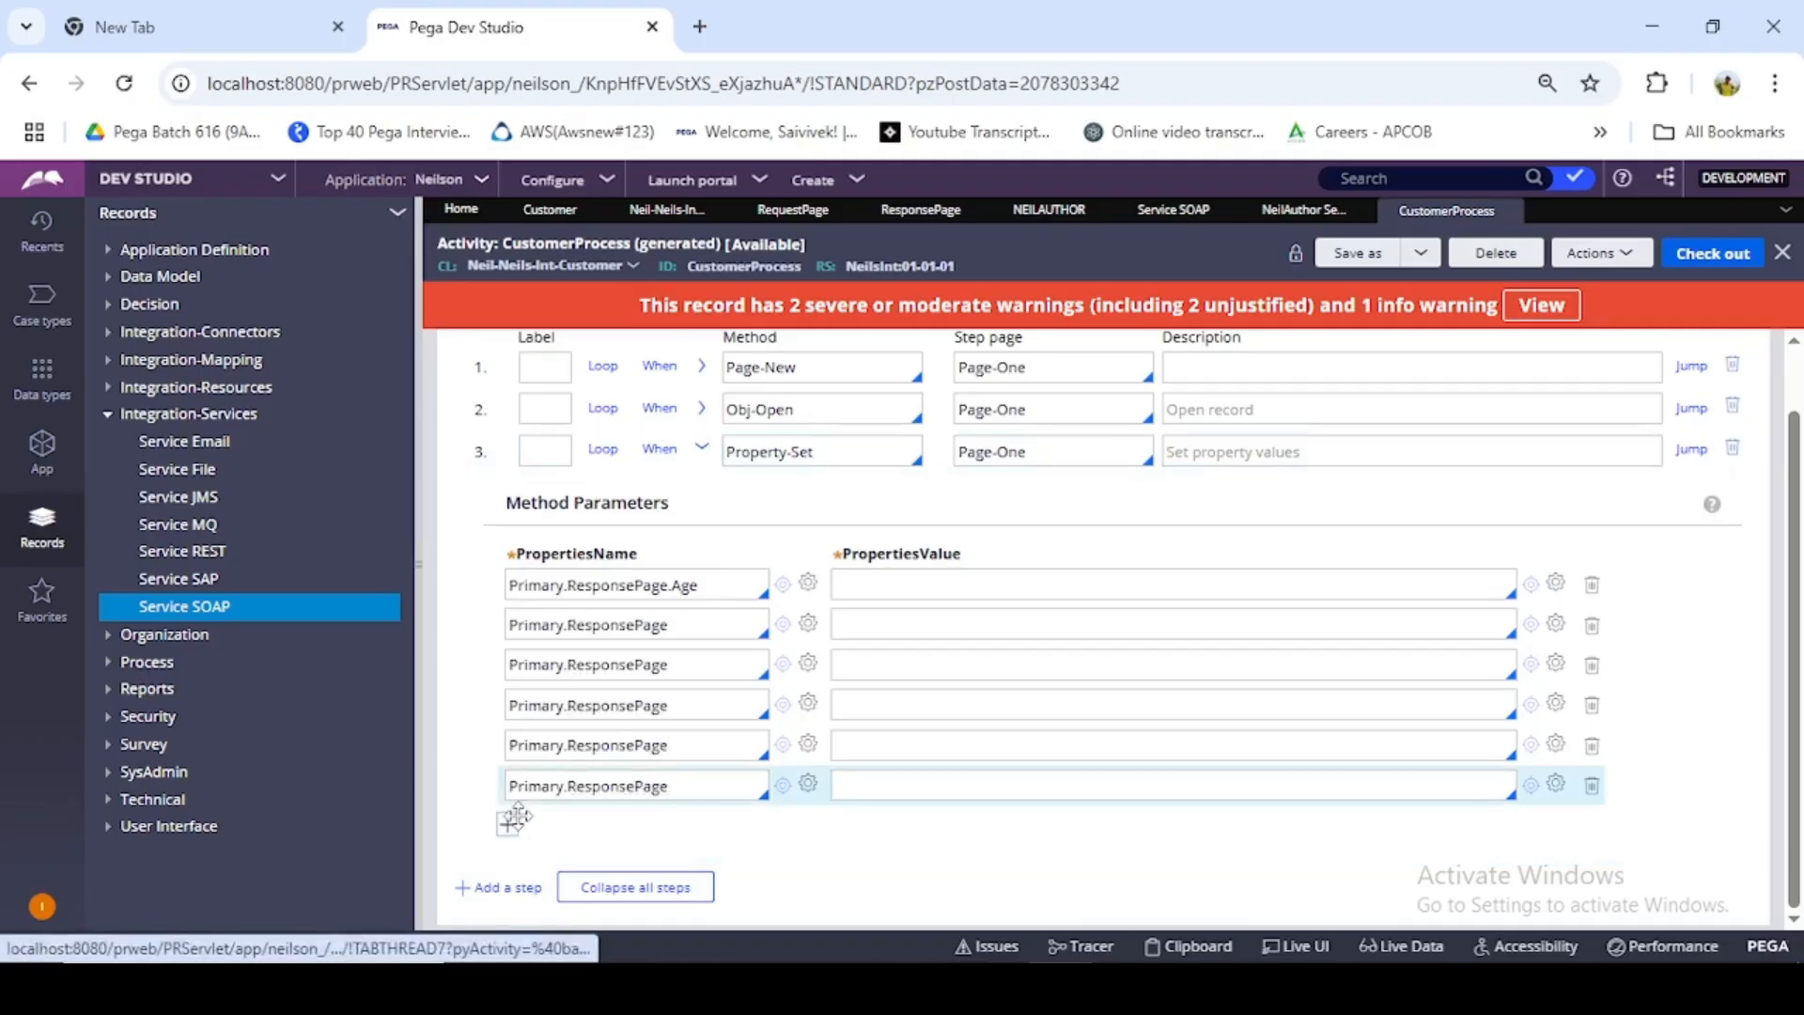
key(ctrl+v)
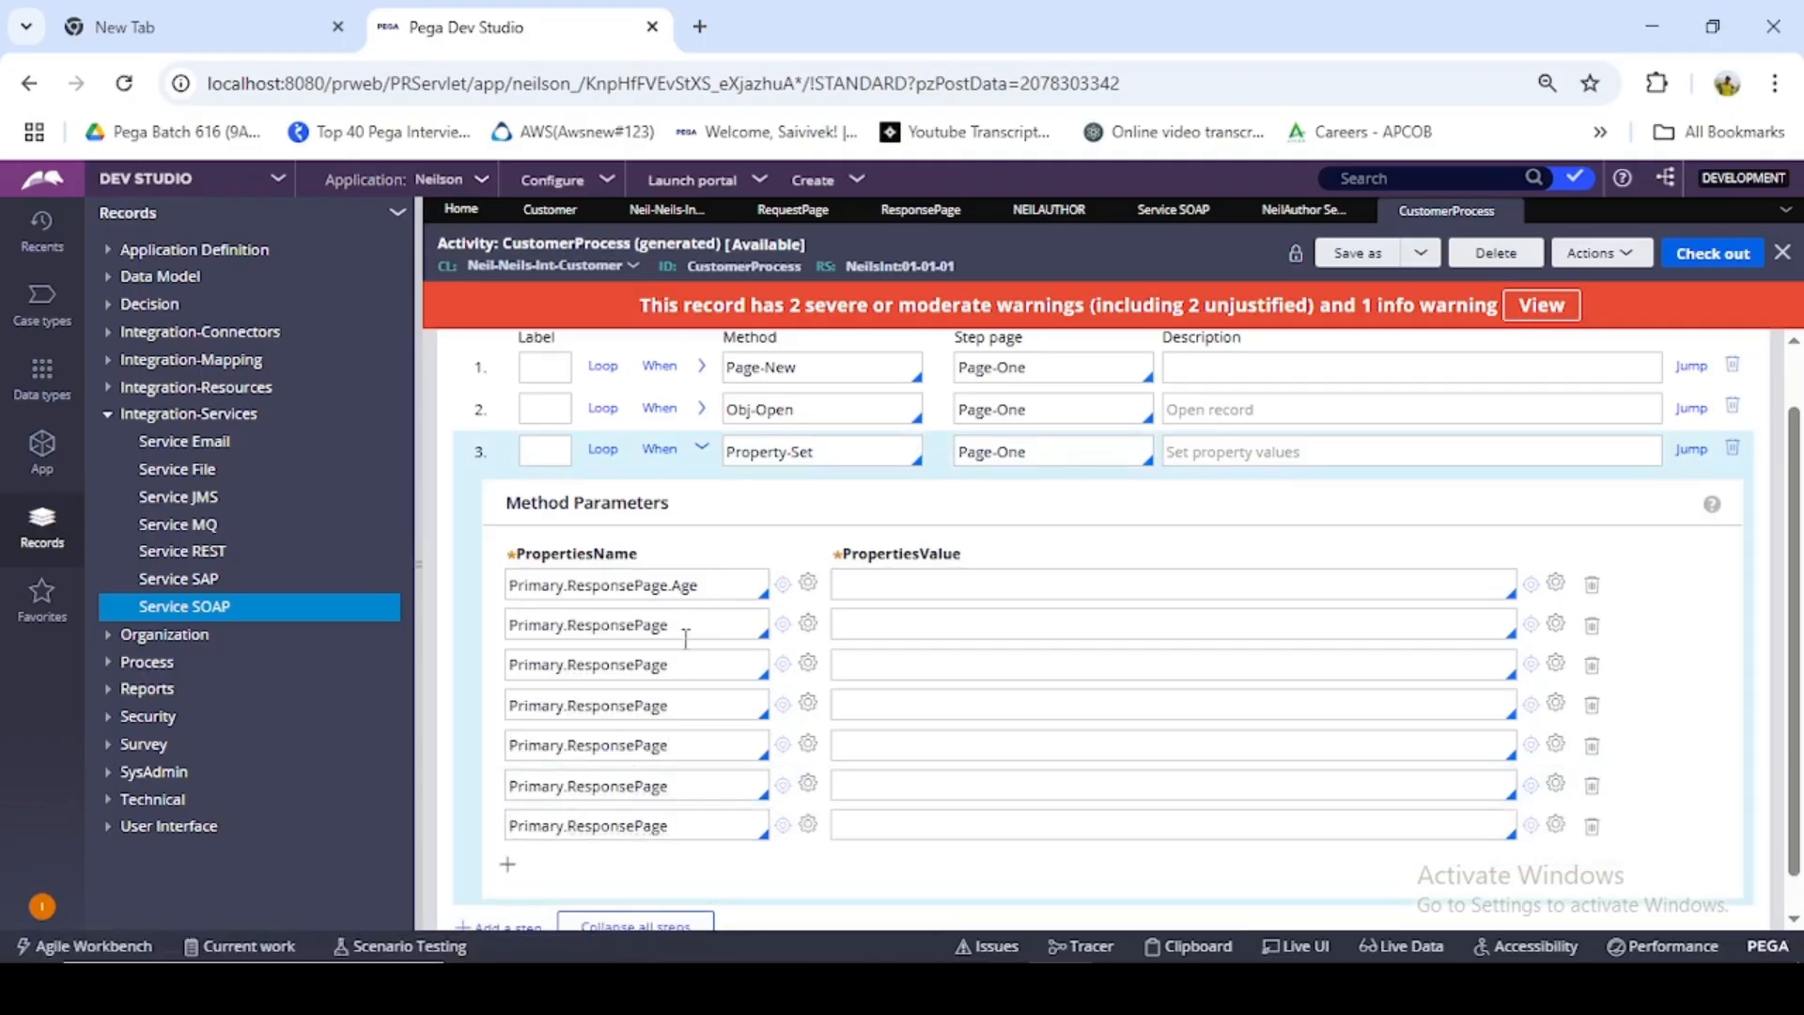
- Complete the property names in rows two to four with .CustomerRelation, .DateOfBirth and .EmailID
click(706, 619)
text(.)
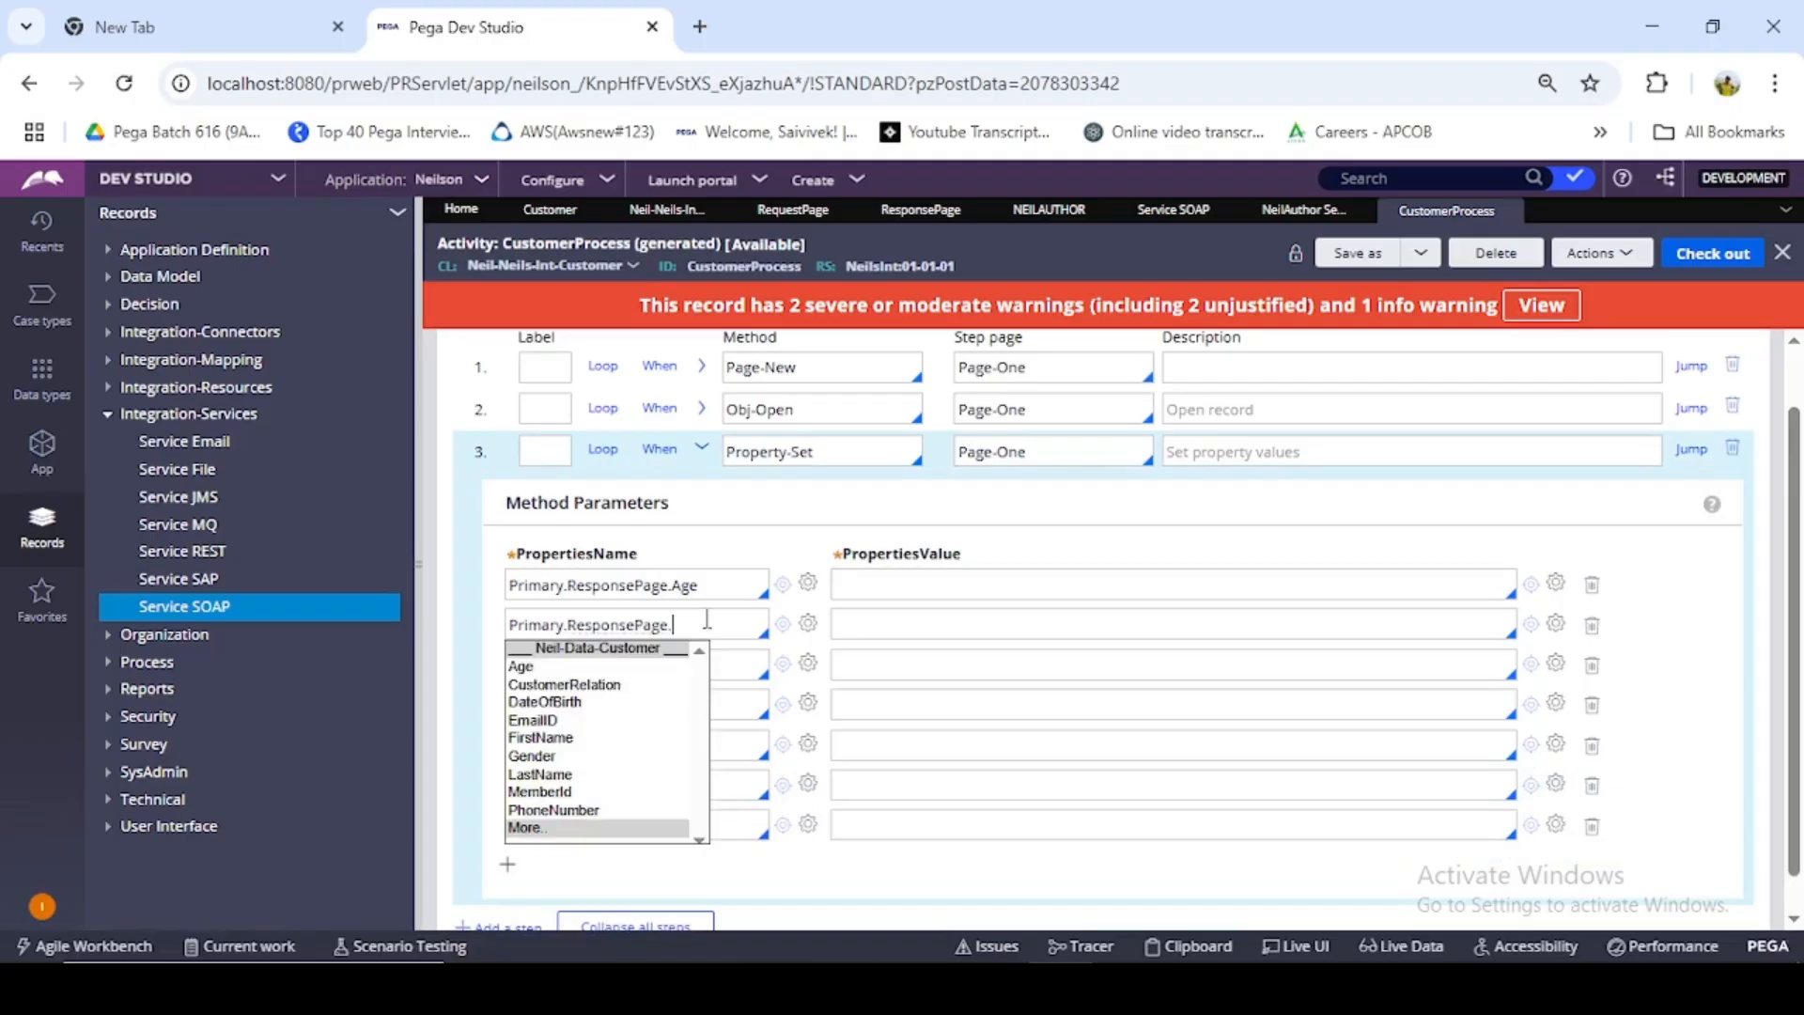
click(601, 695)
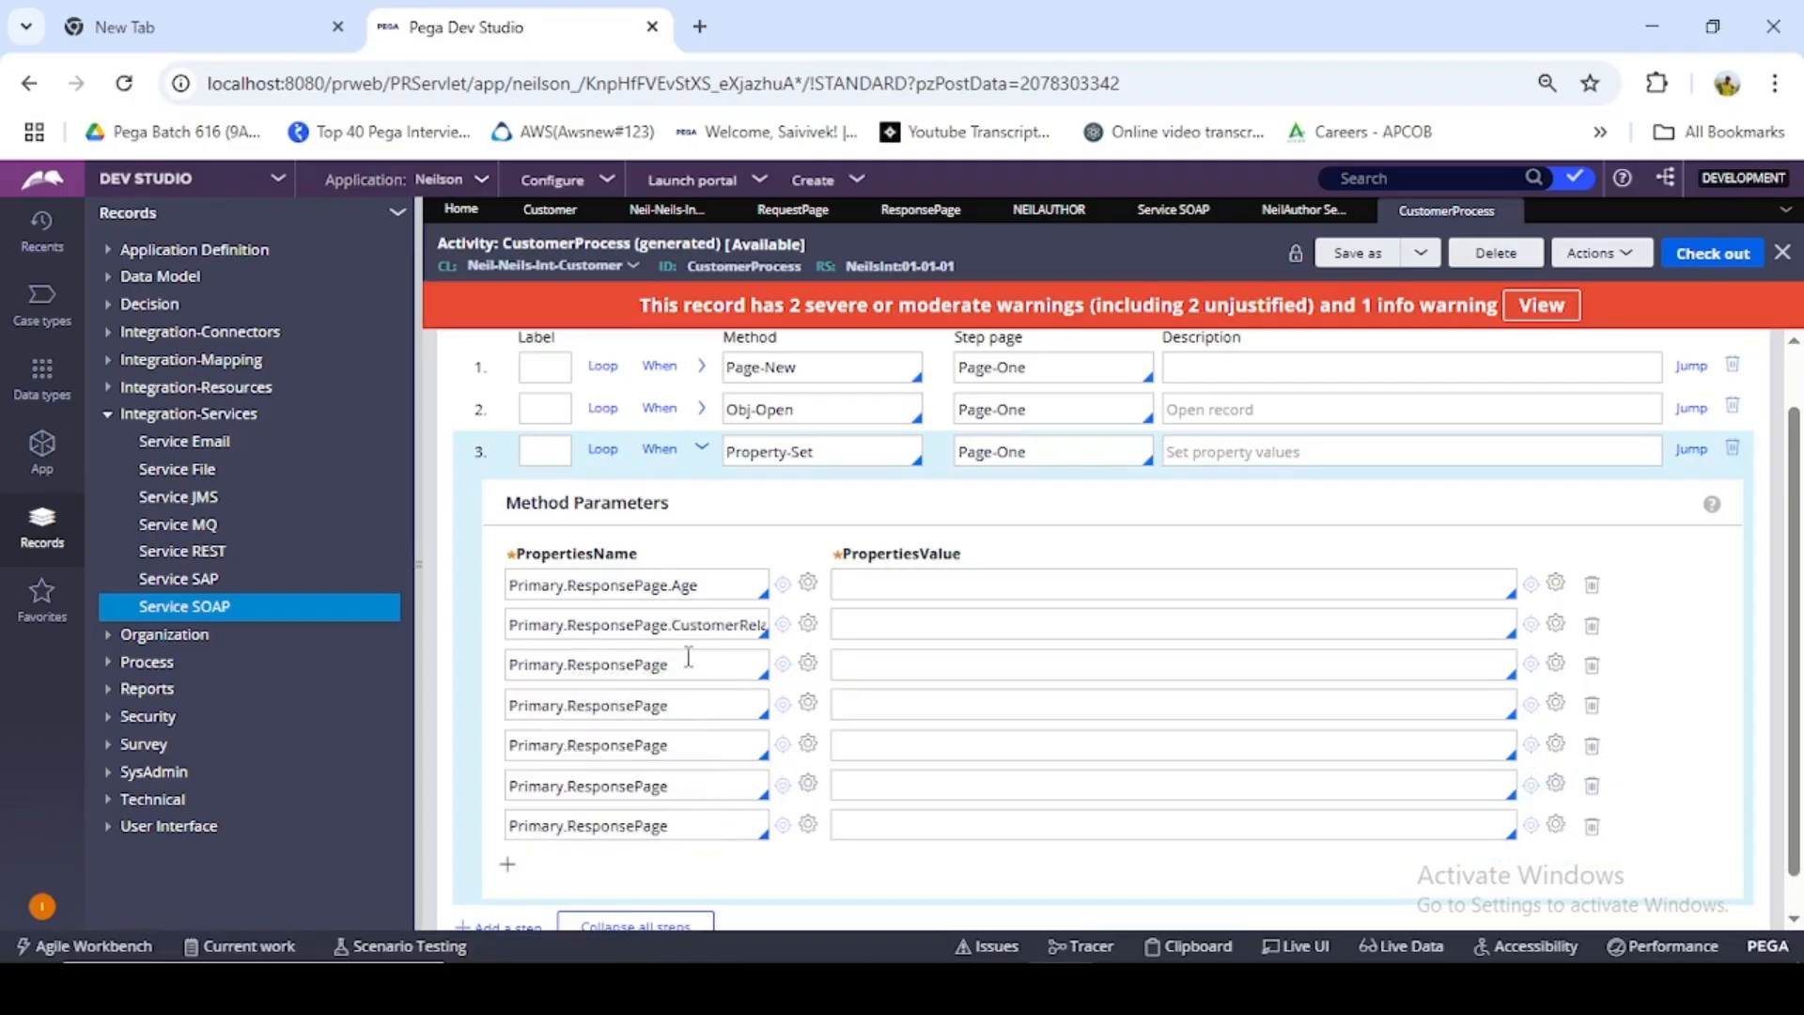
click(689, 657)
text(.DateOfBirth)
click(575, 745)
click(675, 706)
text(.)
click(554, 575)
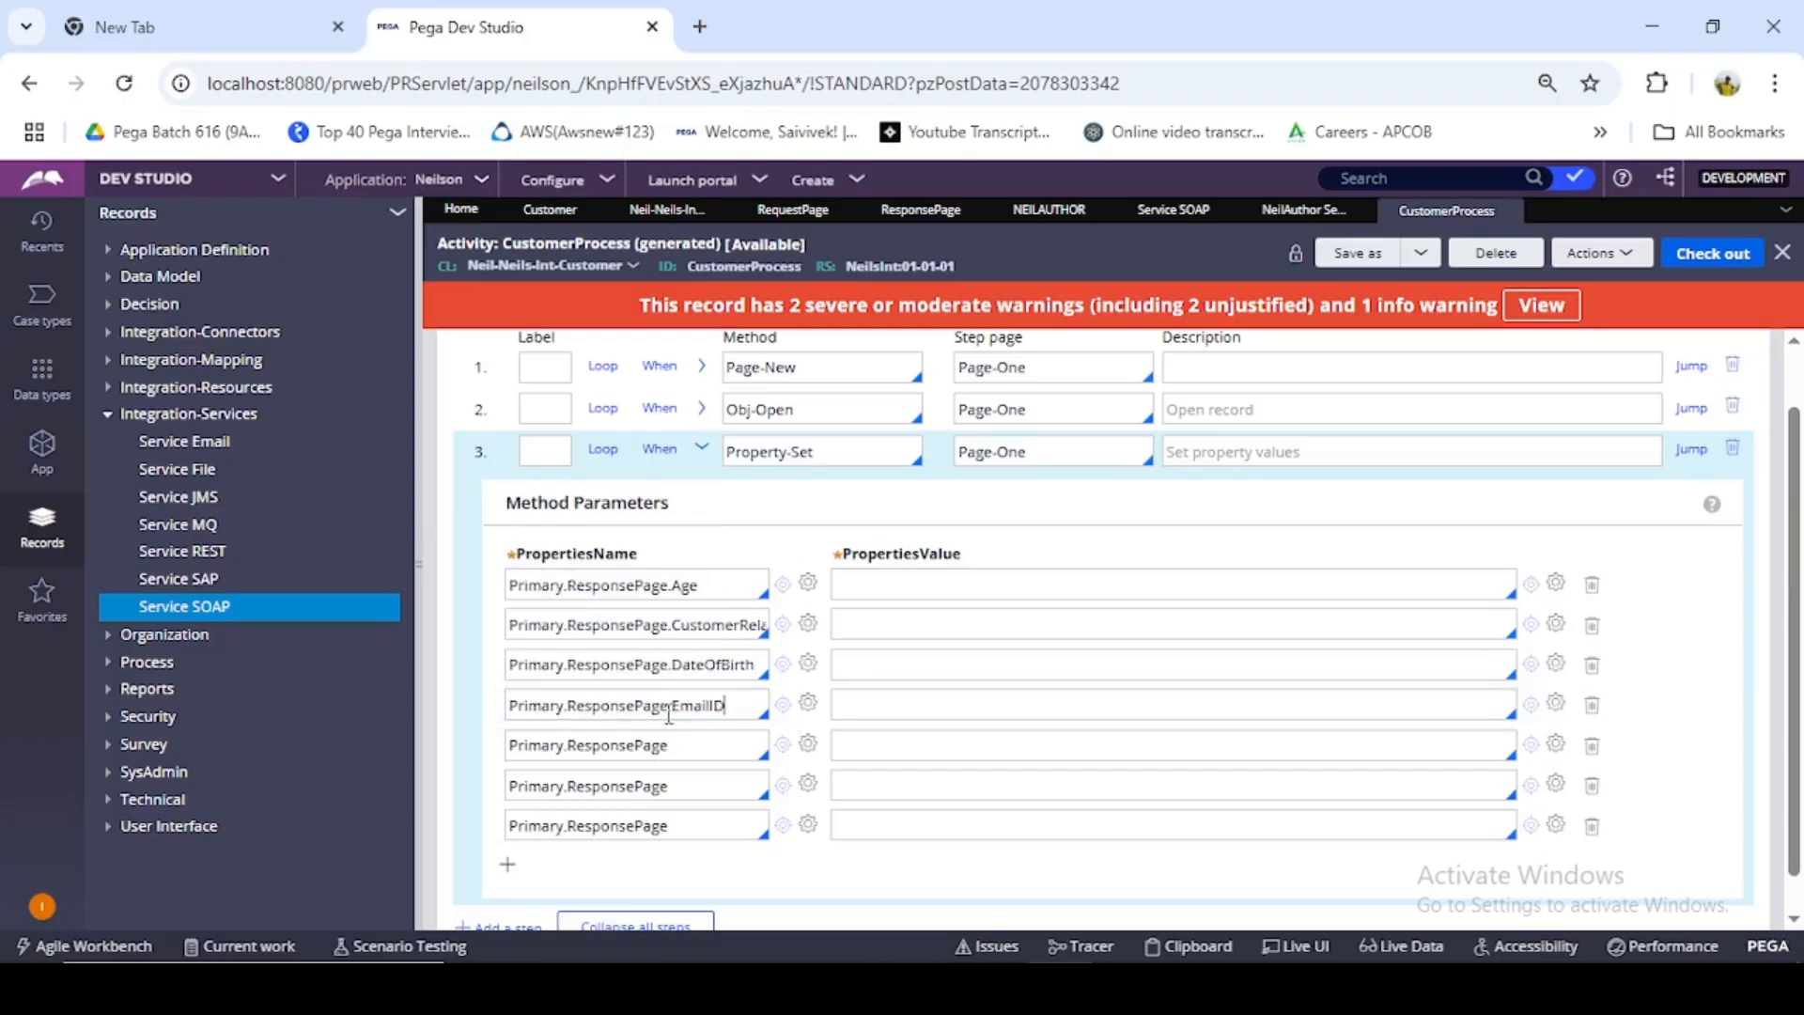
- Complete the property names in rows five to seven with .FirstName, .Gender and .LastName
click(675, 745)
text(.)
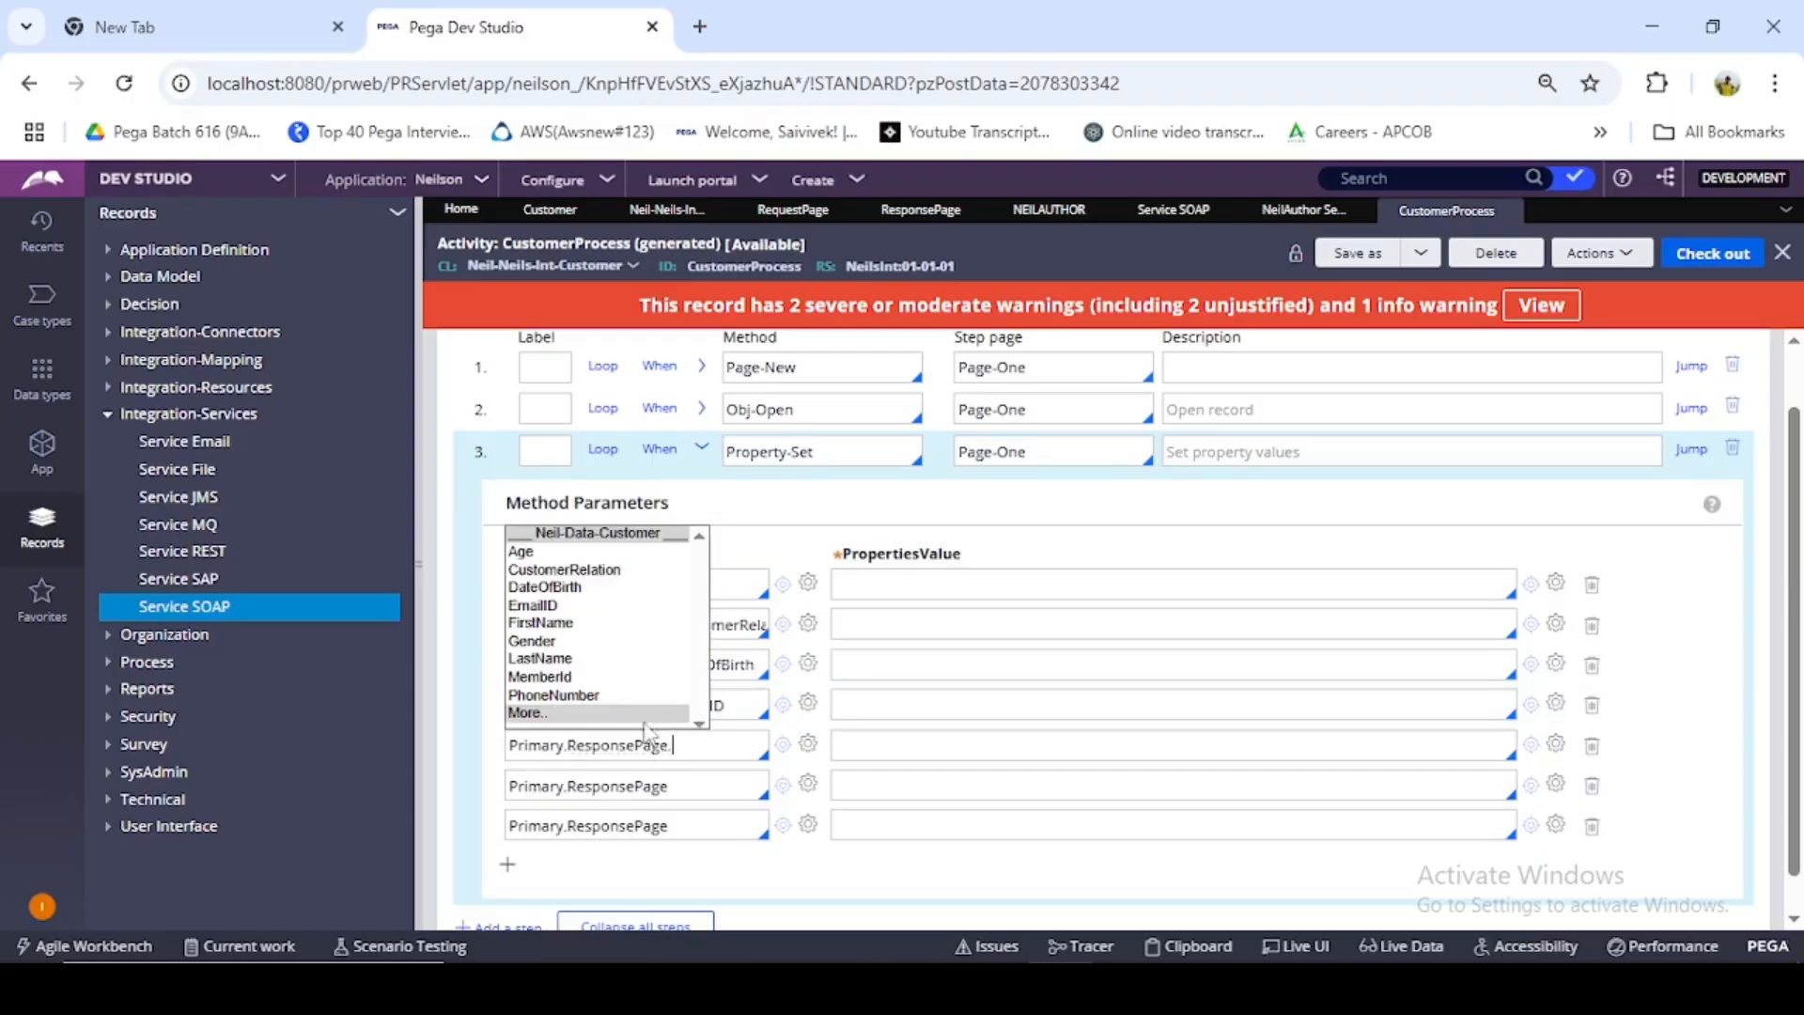
click(554, 623)
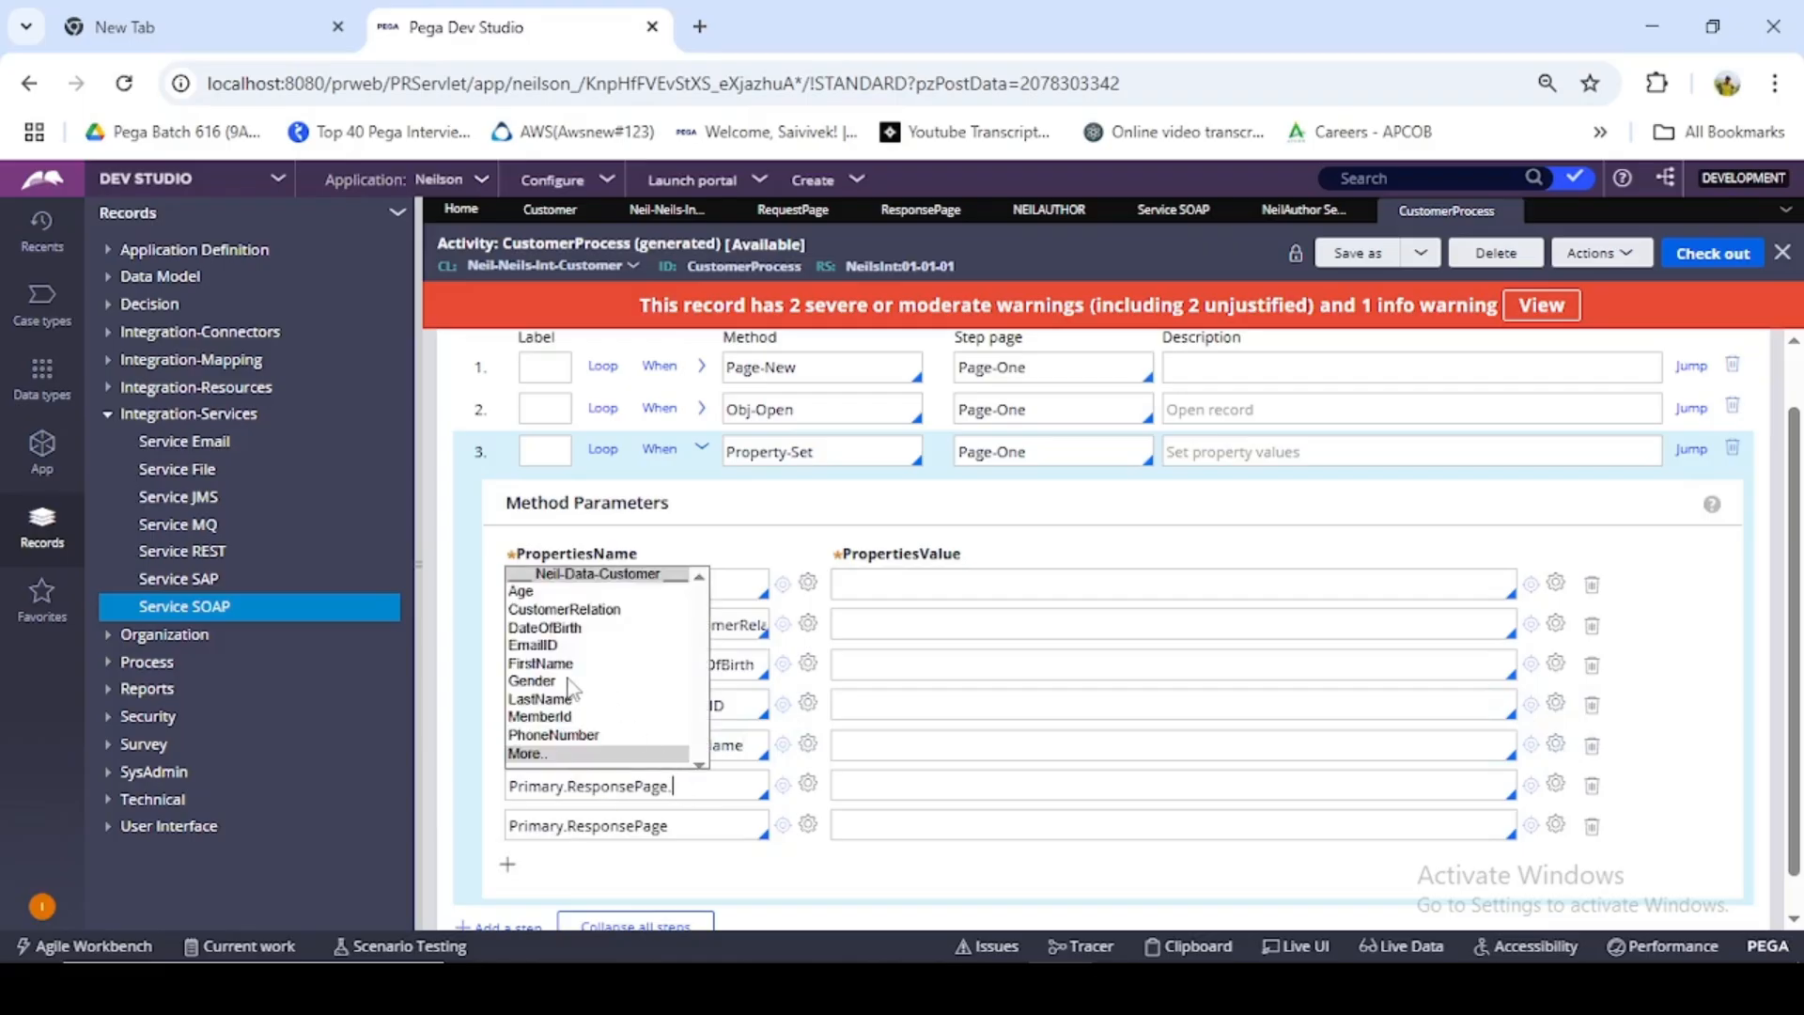
click(549, 685)
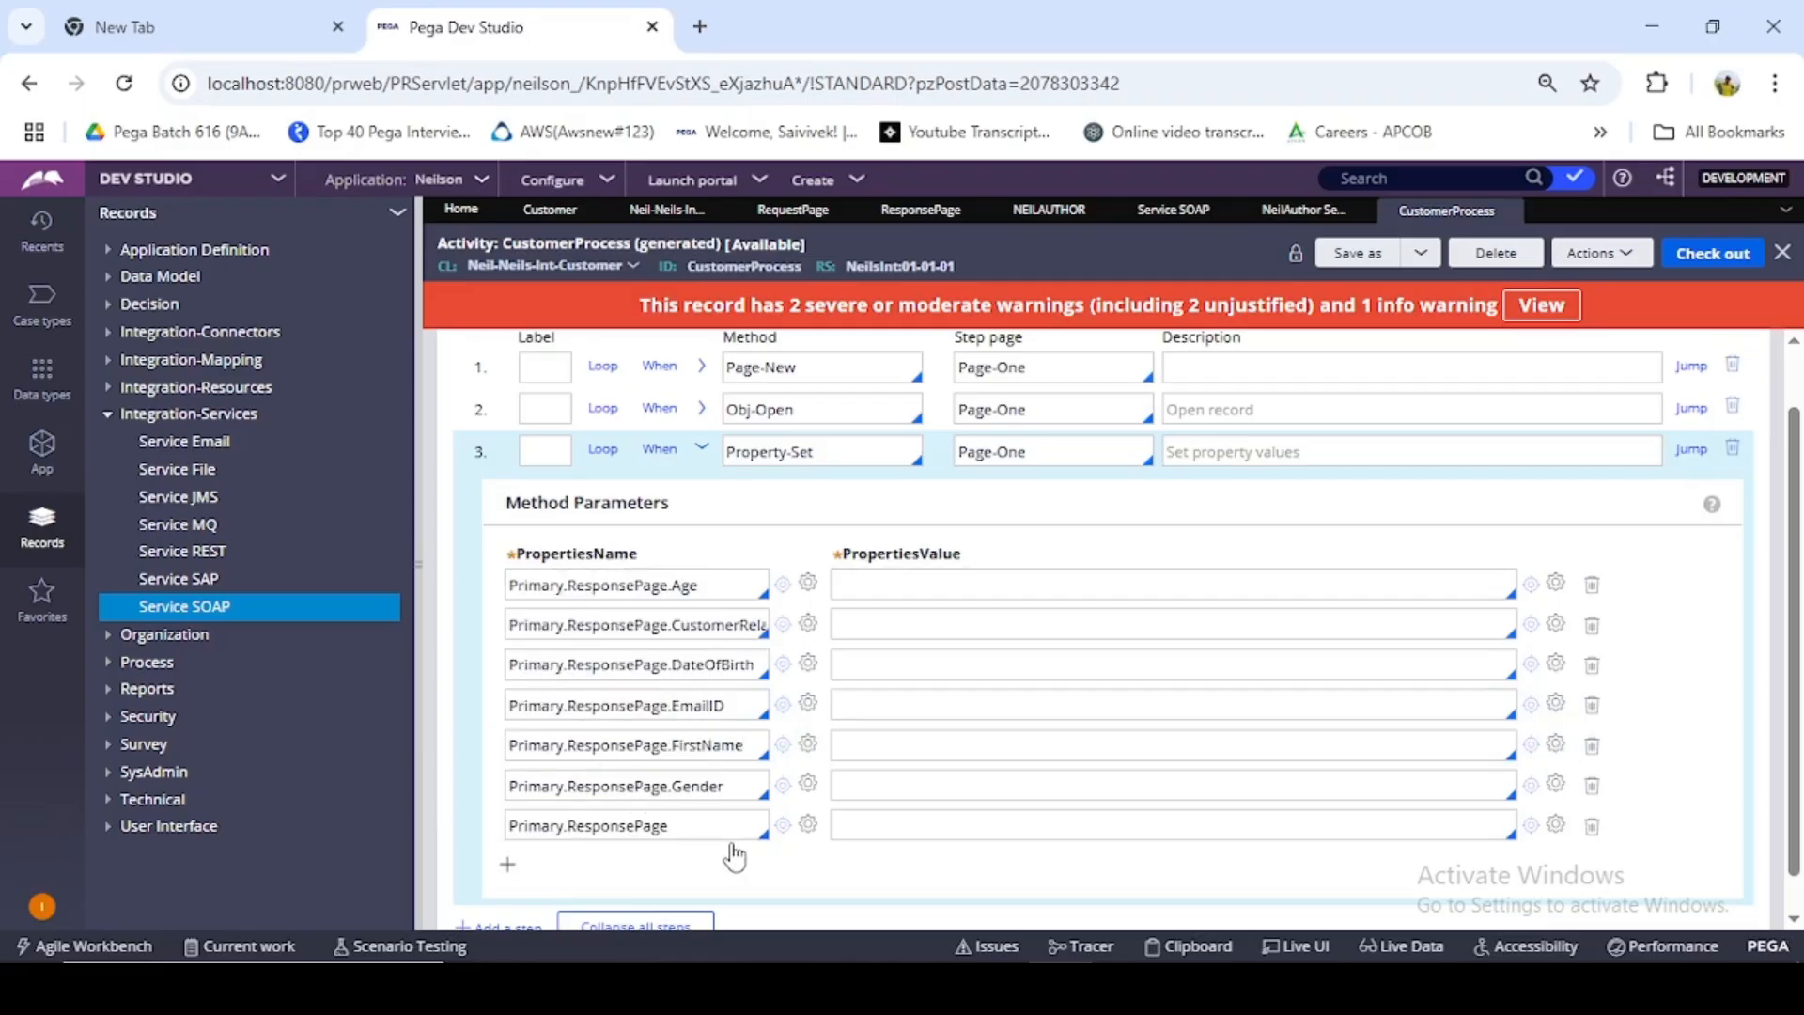
click(671, 826)
text(.)
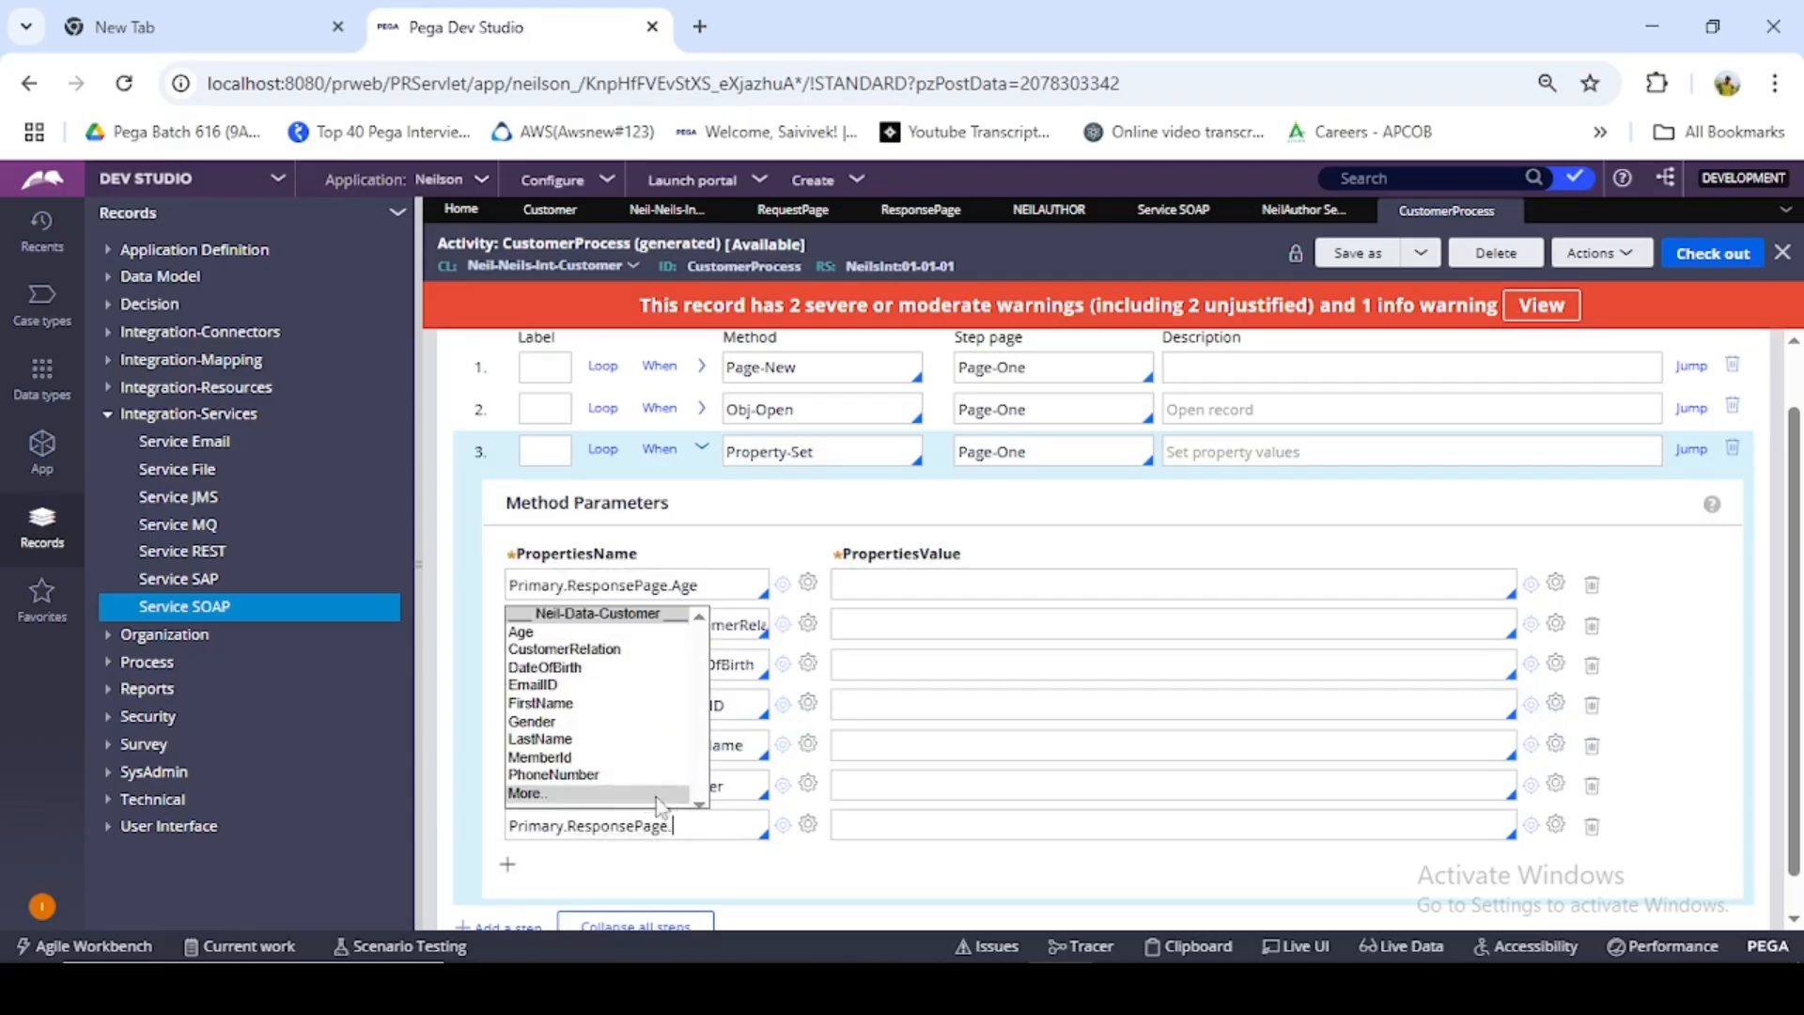
click(543, 738)
- Add two more empty property rows below Primary.ResponsePage.LastName in the Property-Set step
click(509, 862)
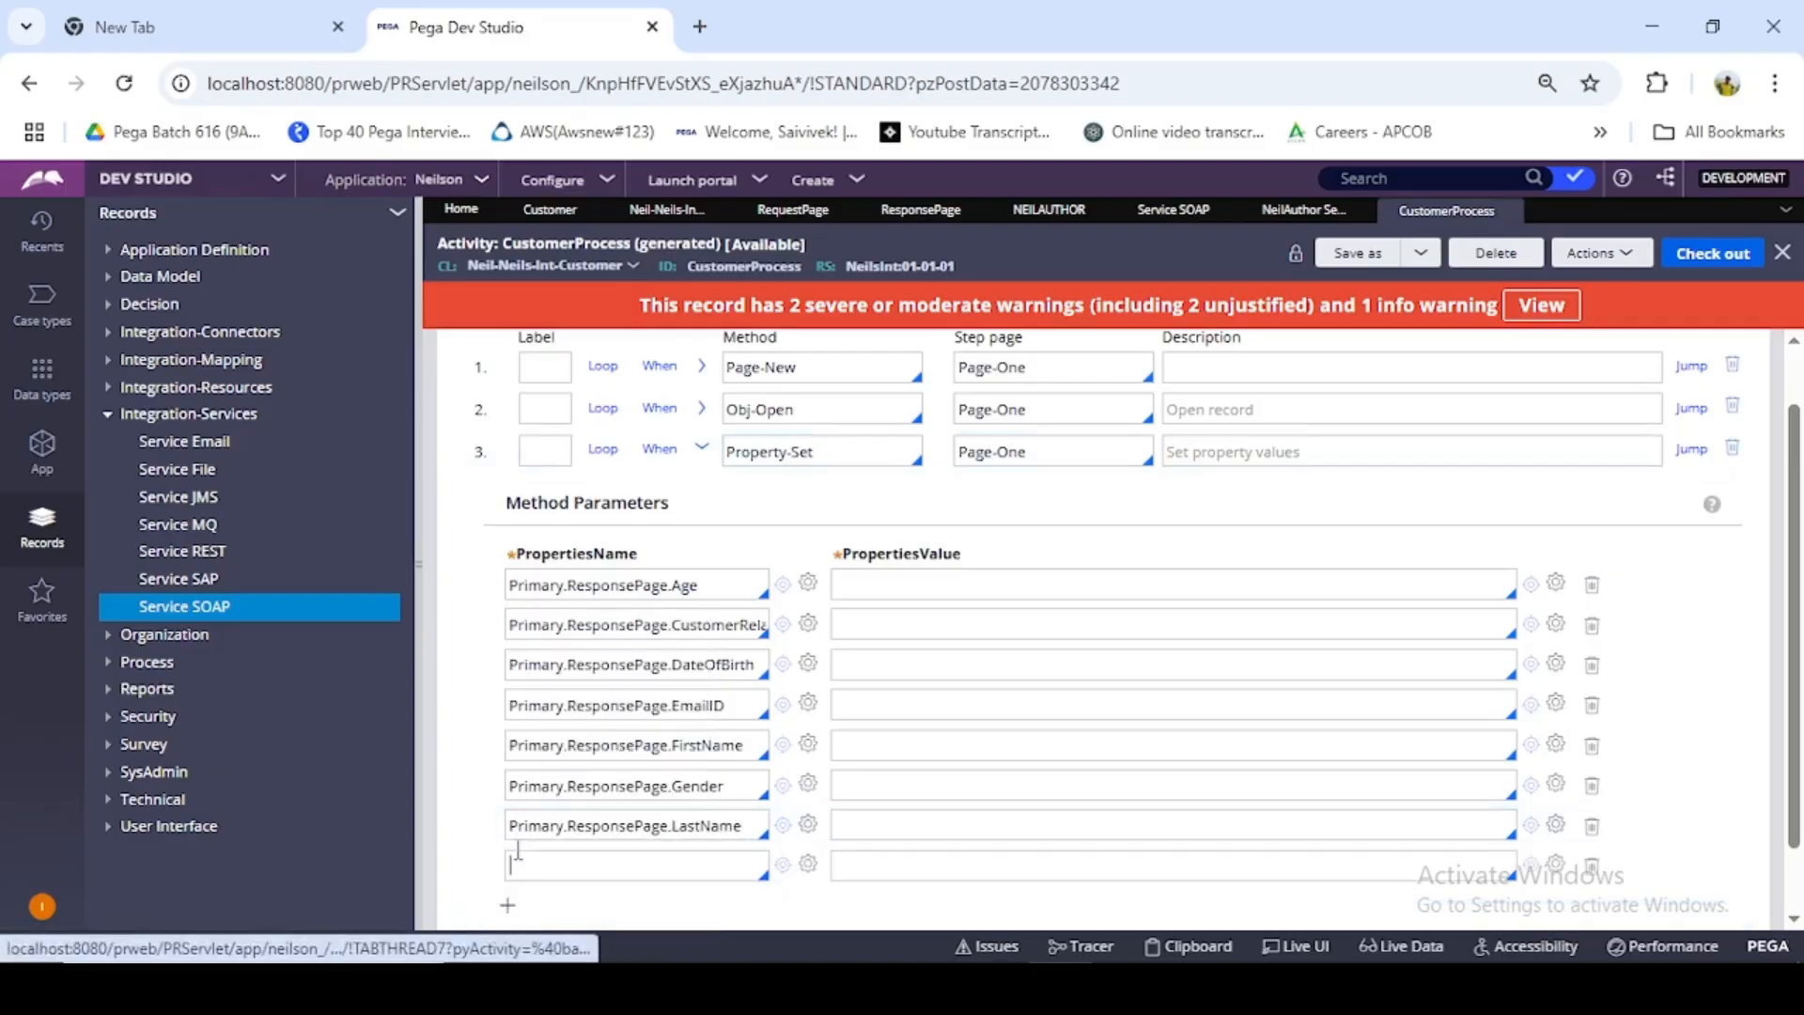
click(508, 905)
scroll(602, 743, down, 1)
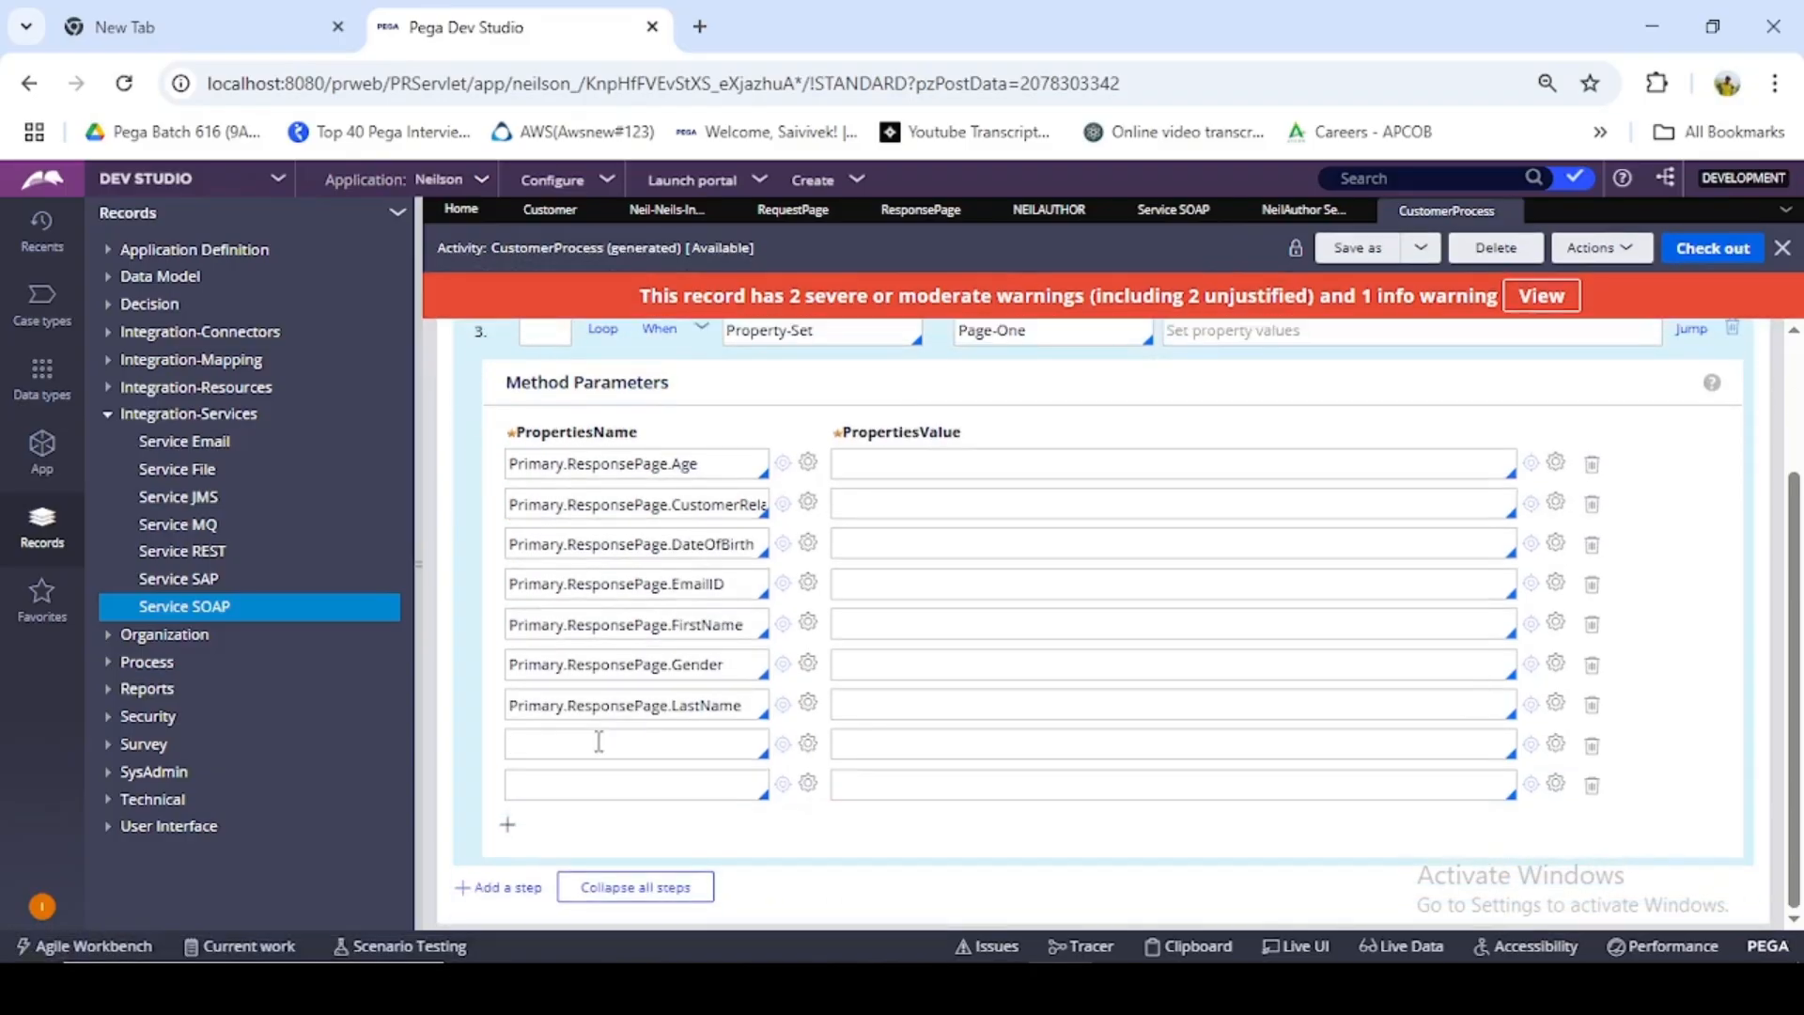
- Set the property names in rows eight and nine to Primary.ResponsePage.MemberId and Primary.ResponsePage.PhoneNumber
click(598, 742)
key(ctrl+v)
key(ctrl+v)
click(681, 749)
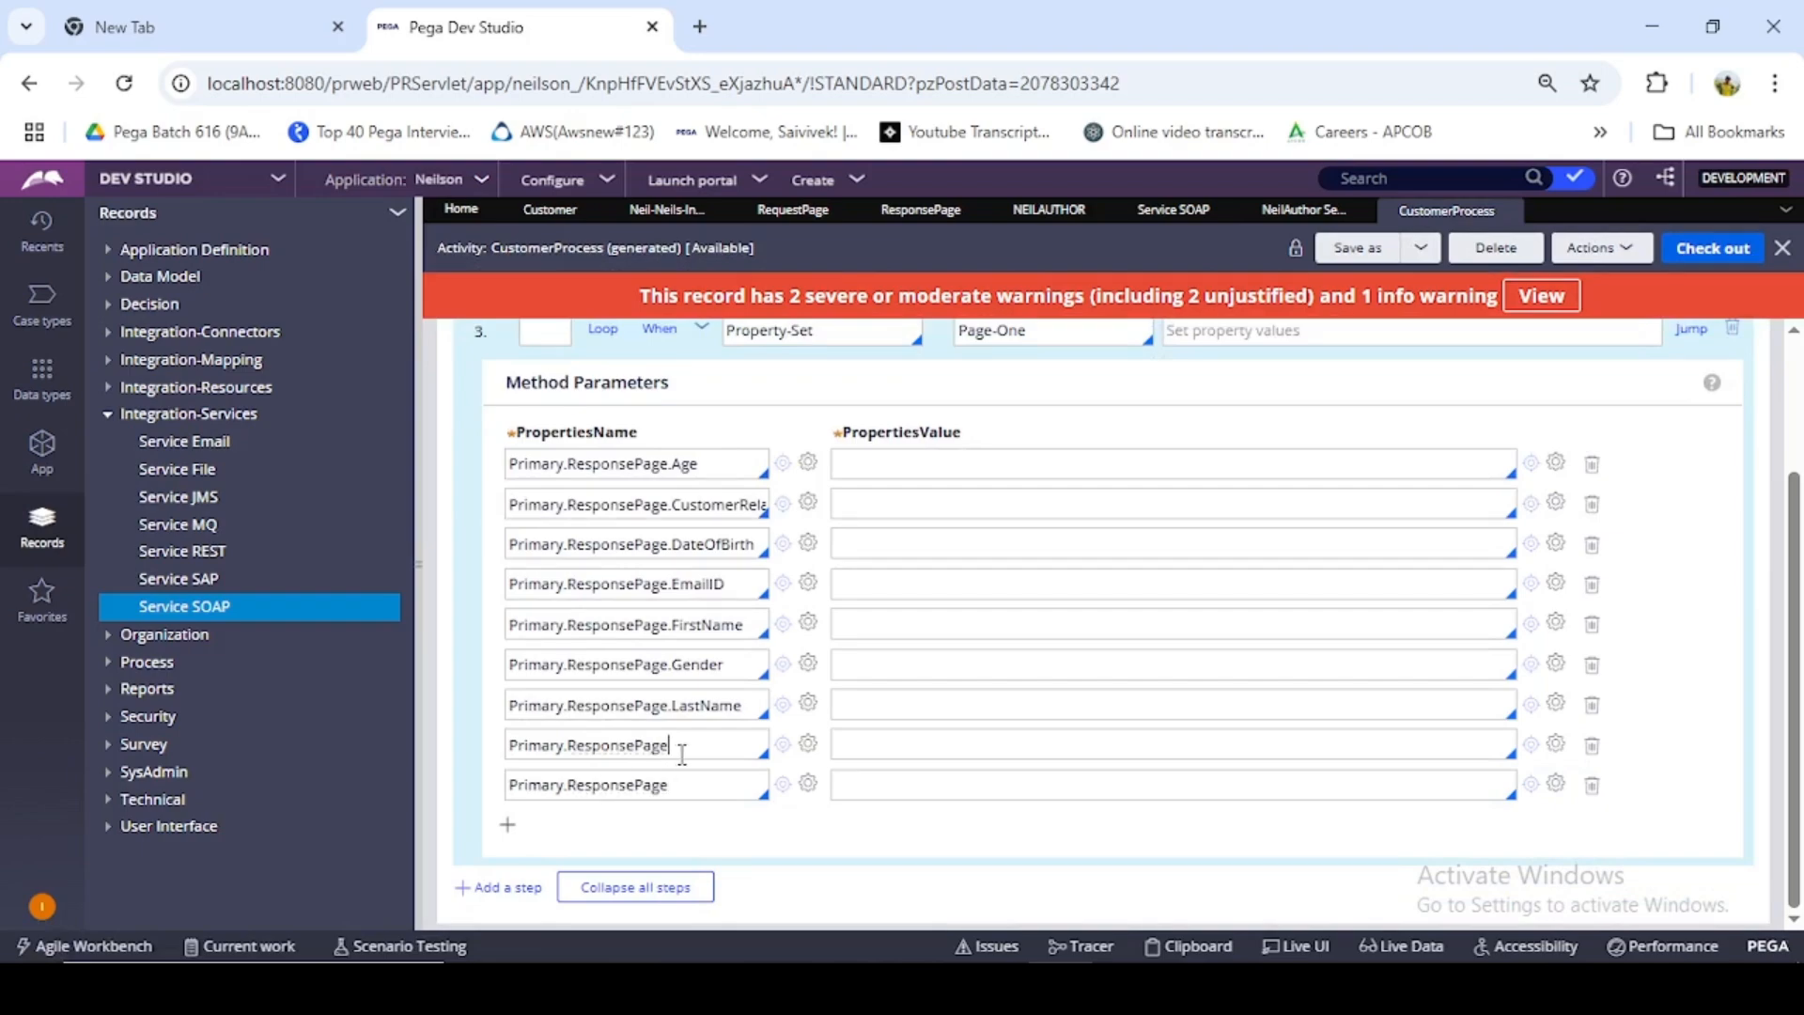
text(.)
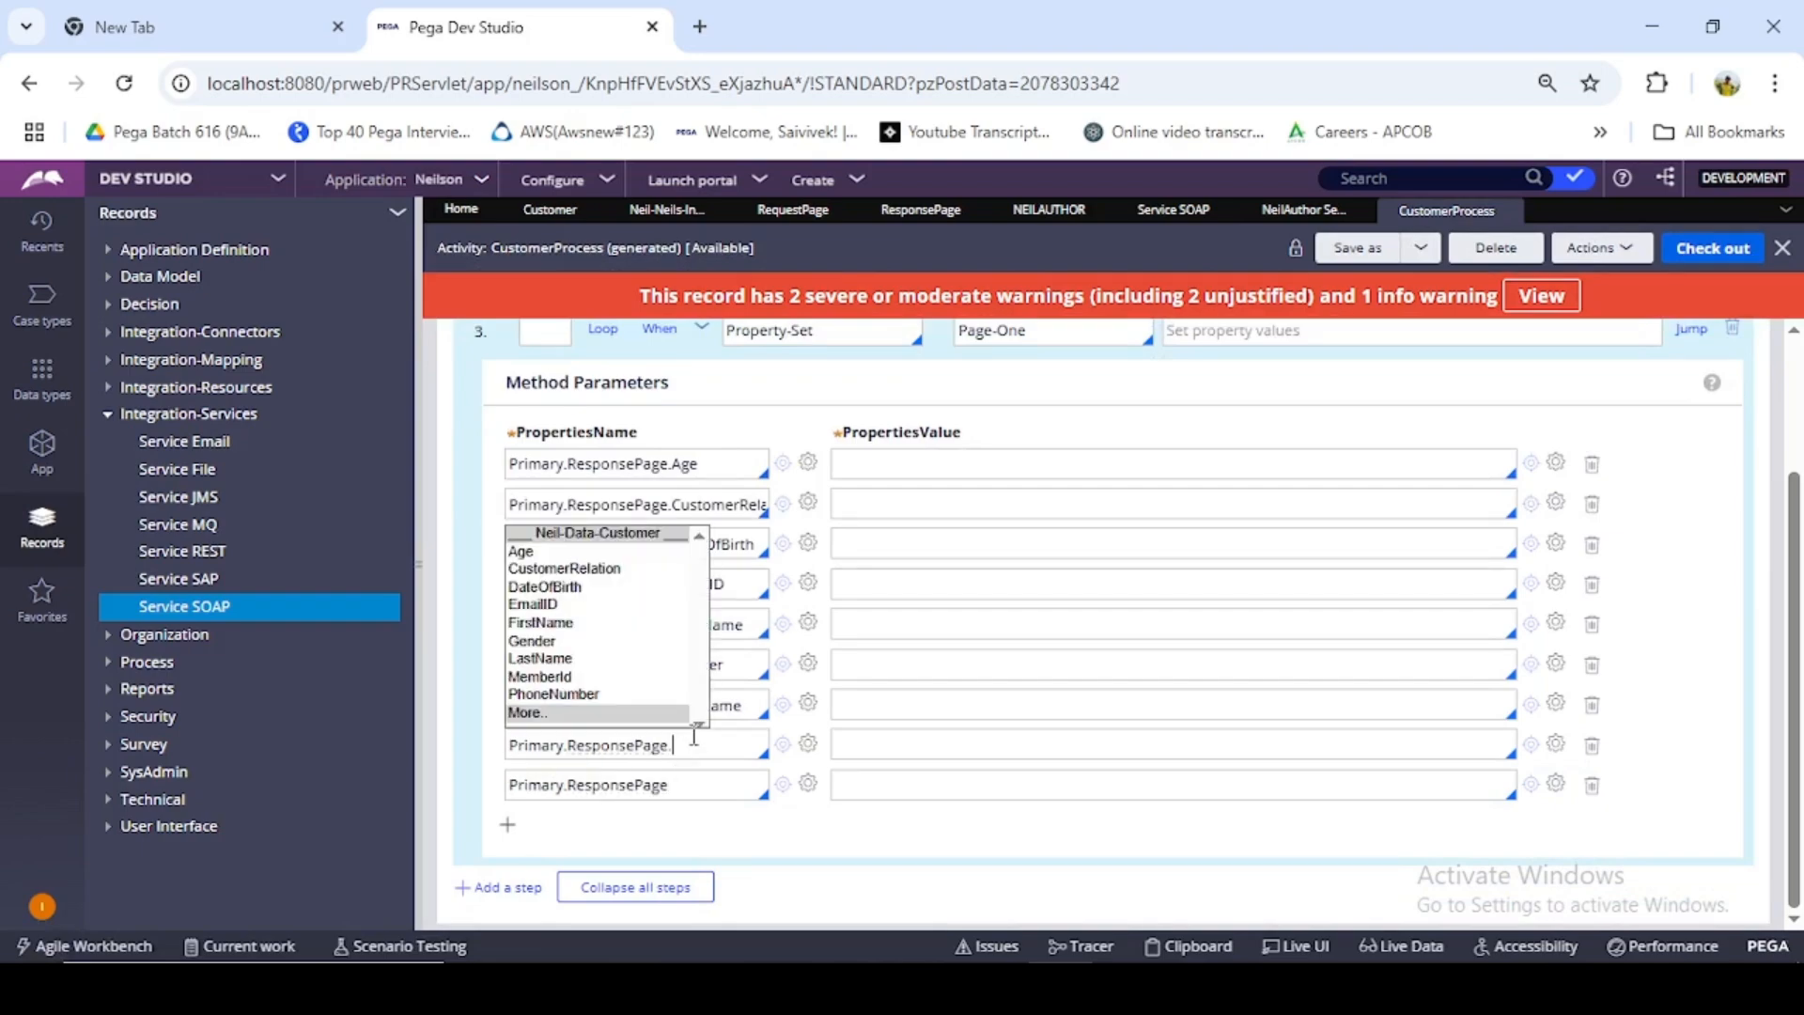
click(569, 679)
click(677, 792)
text(.)
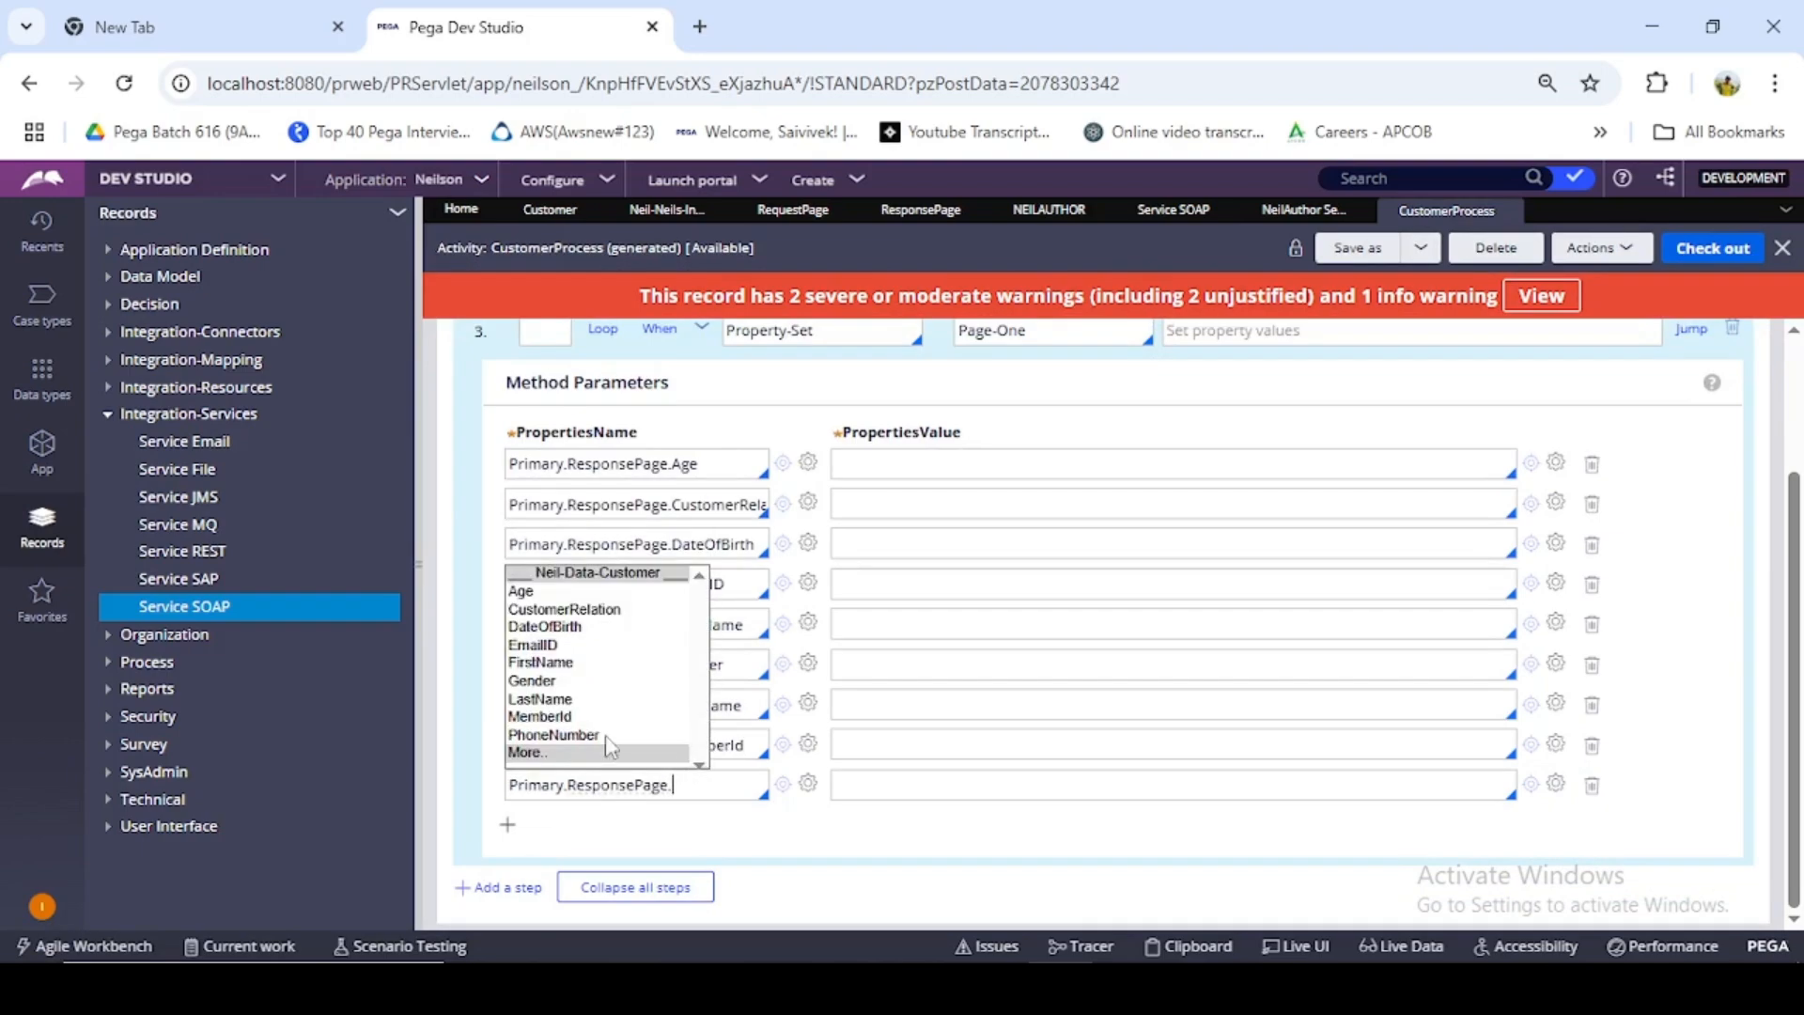
click(605, 735)
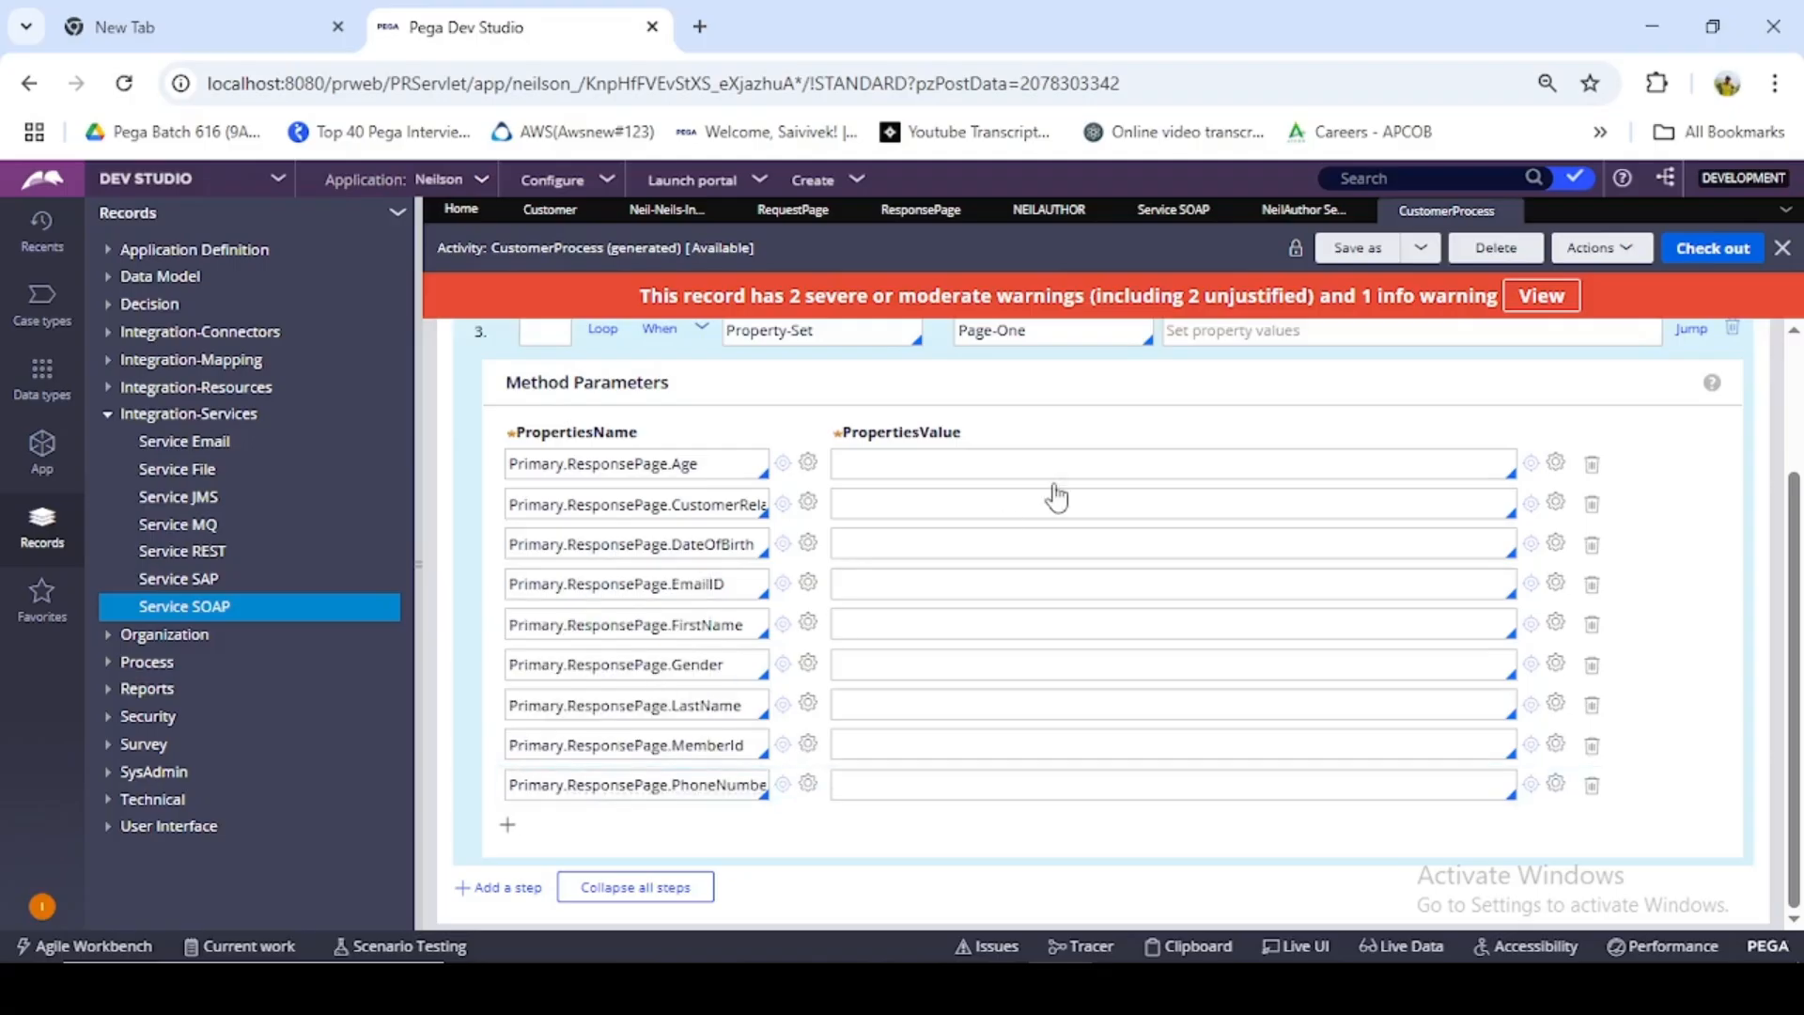
- Set the property values of the first three rows to .Age, .CustomerRelation and .DateOfBirth
click(893, 470)
text(.)
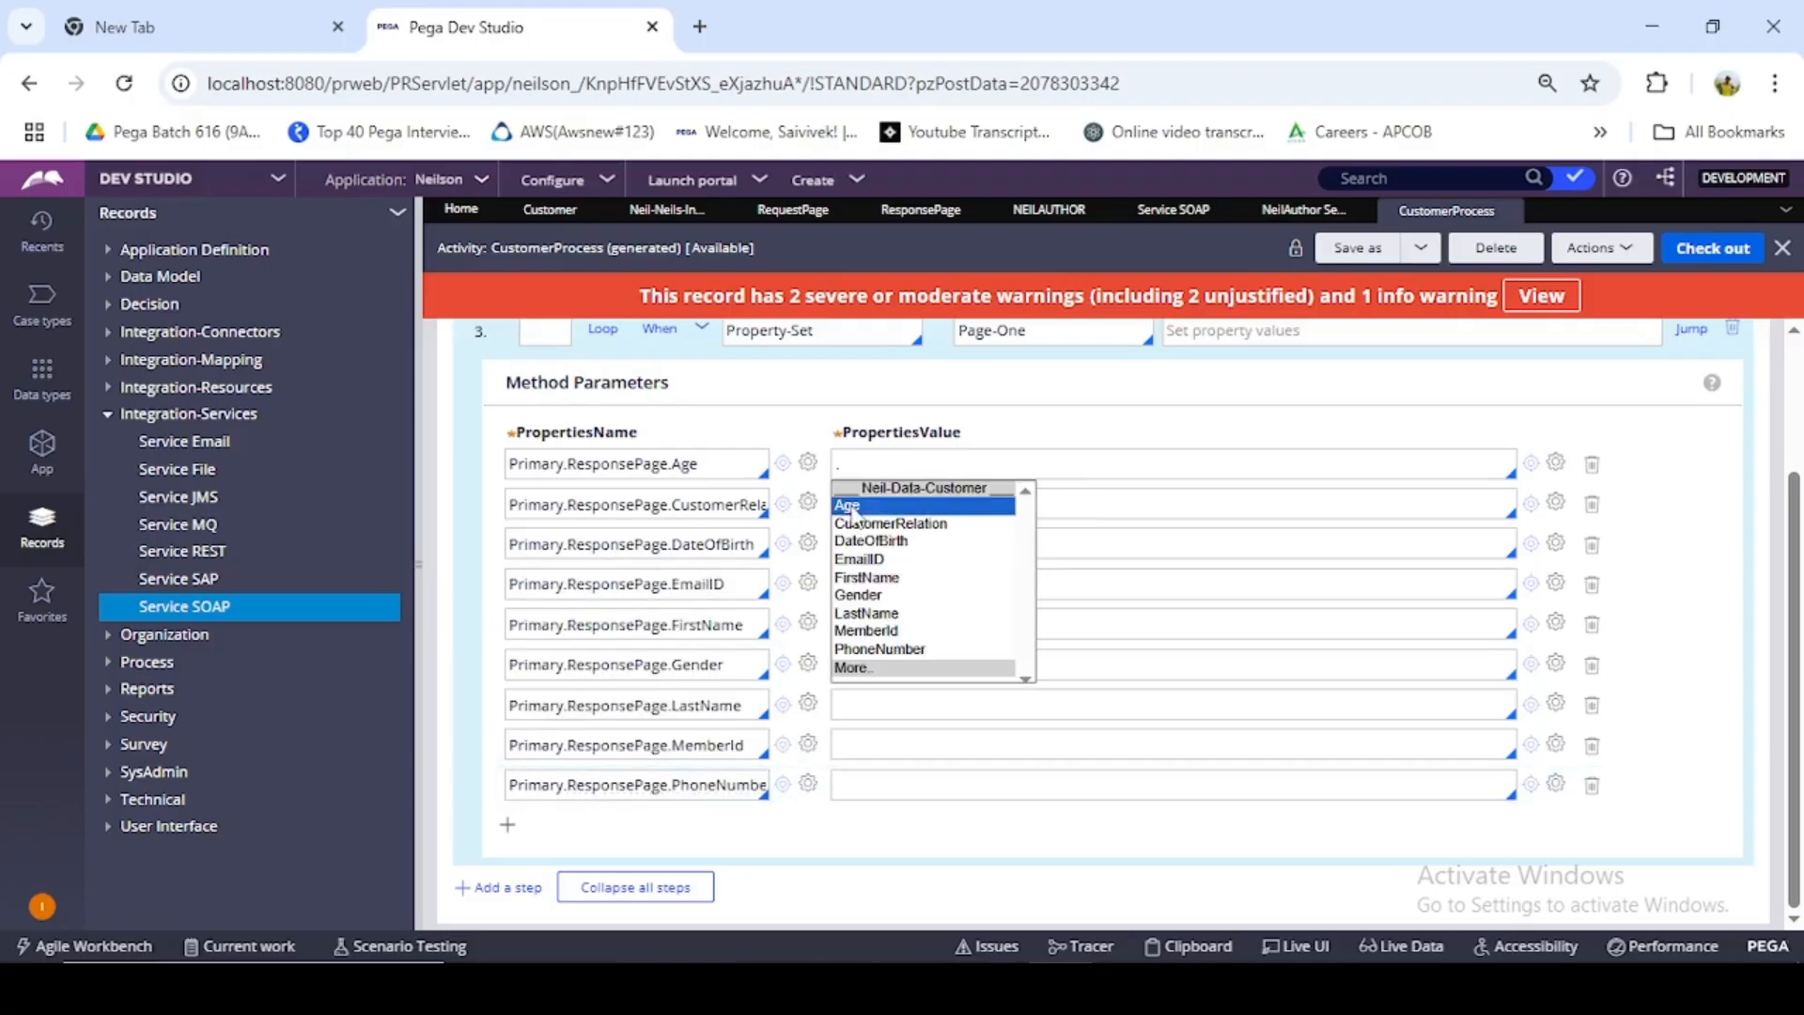
click(871, 505)
text(.)
click(881, 564)
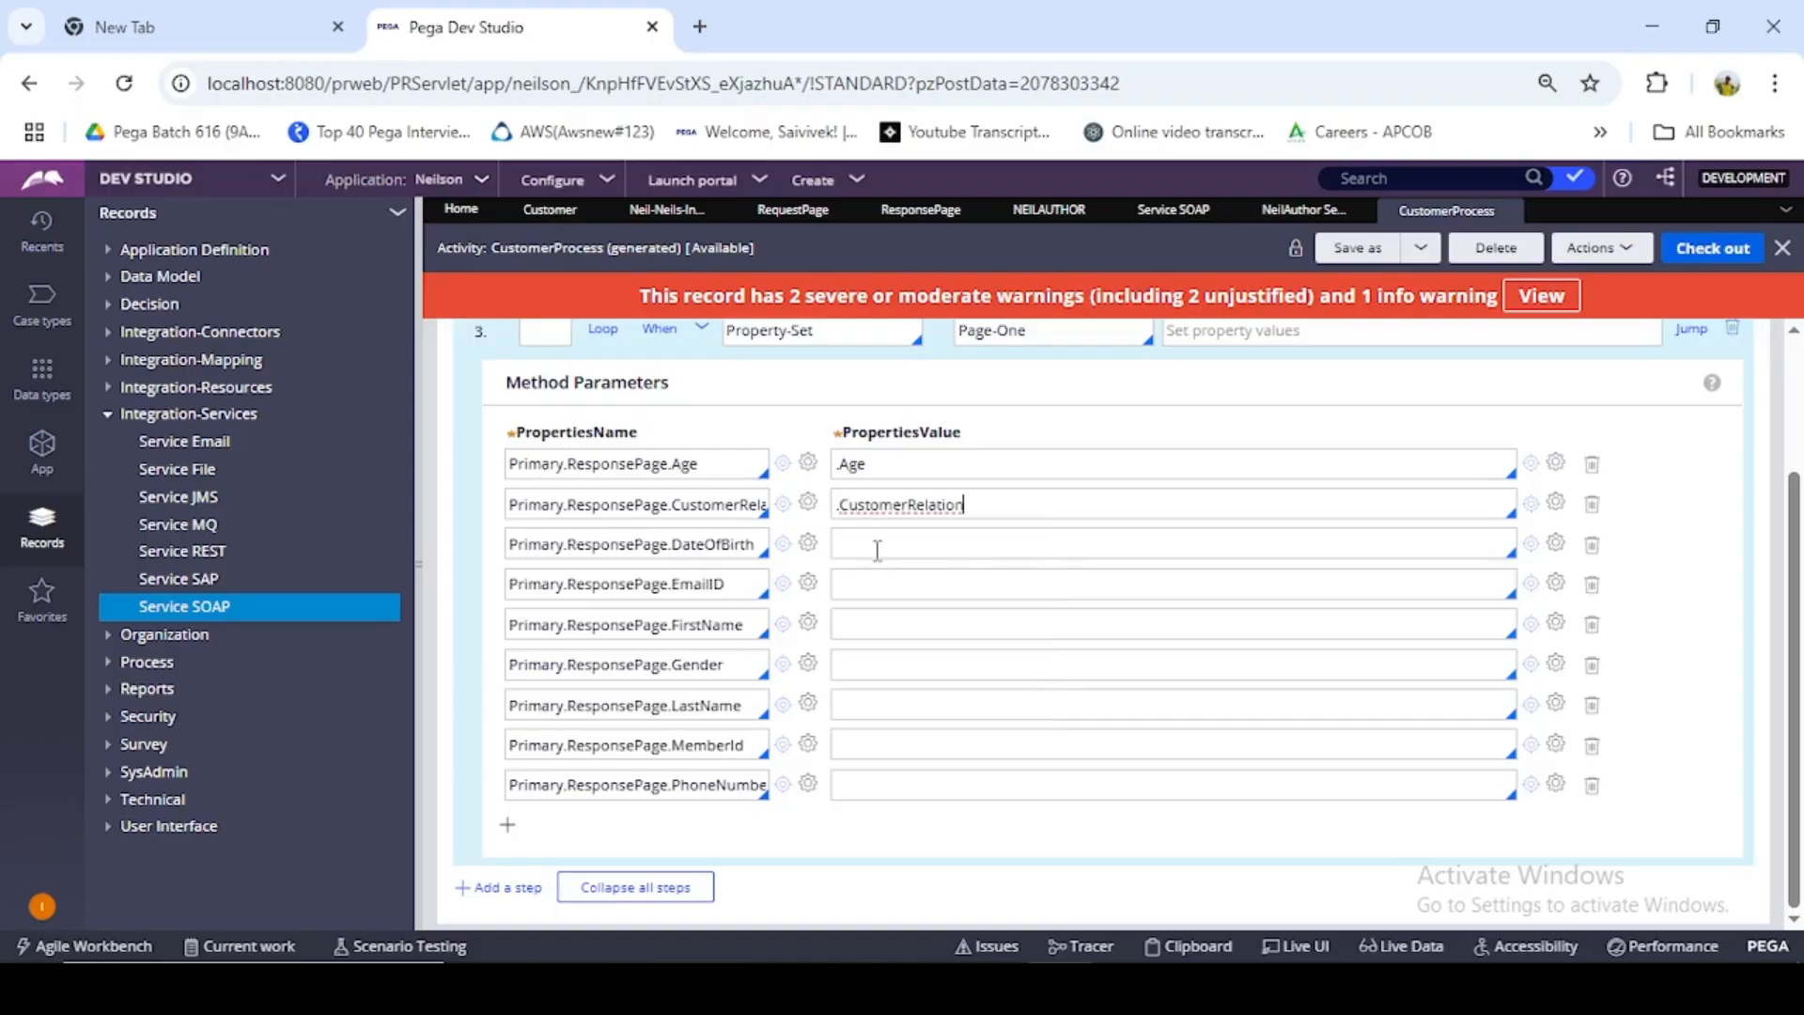
text(.)
click(888, 622)
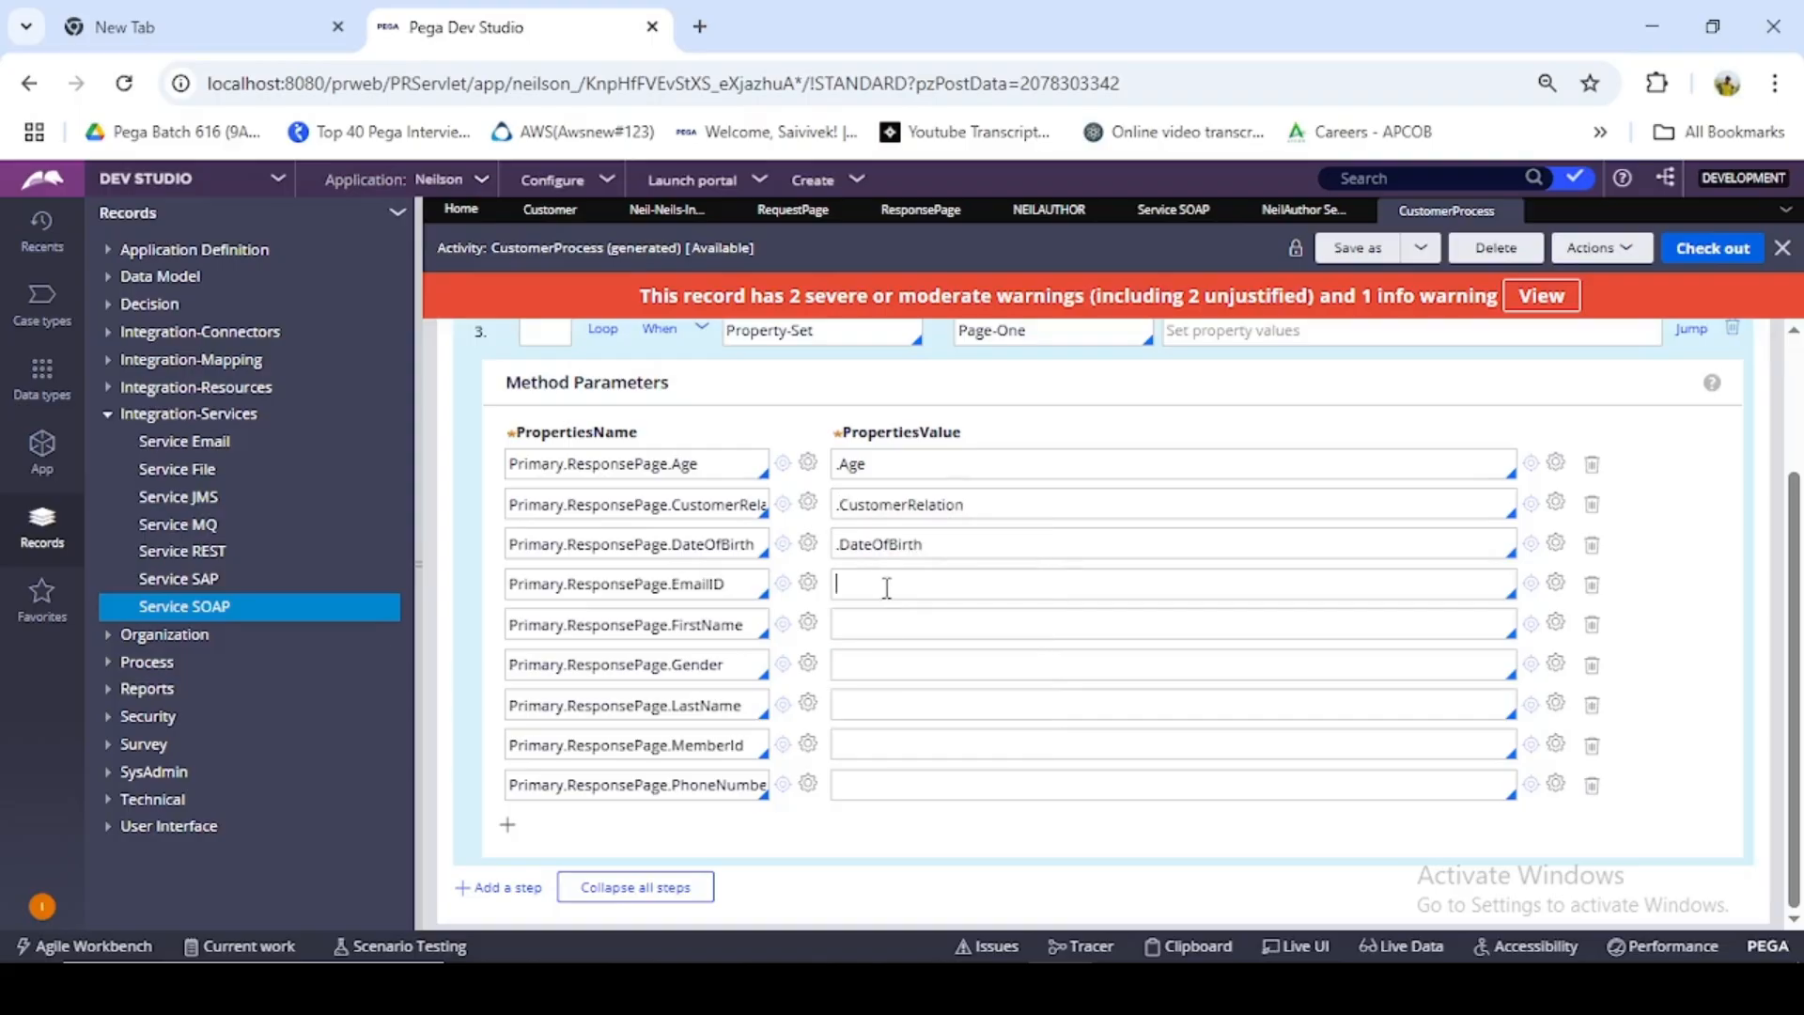
- Set the property values in rows four to six to .EmailID, .FirstName and .Gender
text(.)
click(860, 679)
text(.)
click(870, 739)
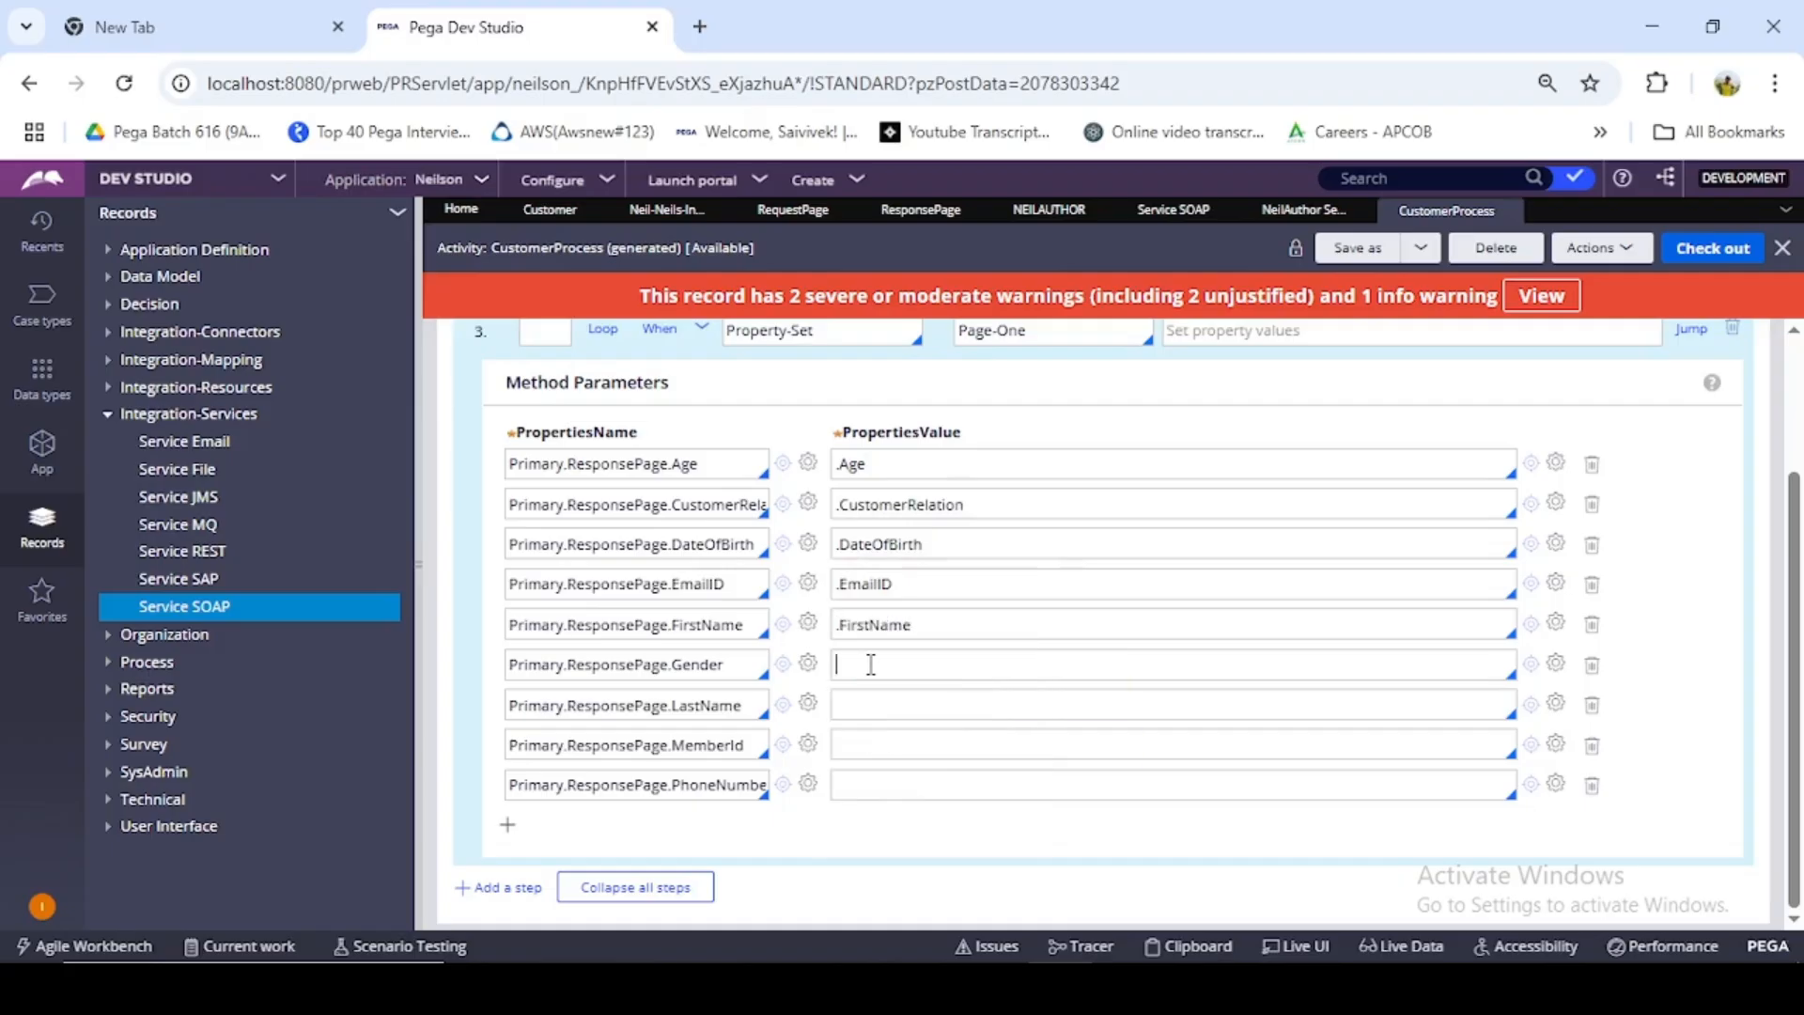
text(.)
click(858, 795)
- Set the property values in rows seven to nine to .LastName, .MemberId and .PhoneNumber
click(901, 698)
text(.)
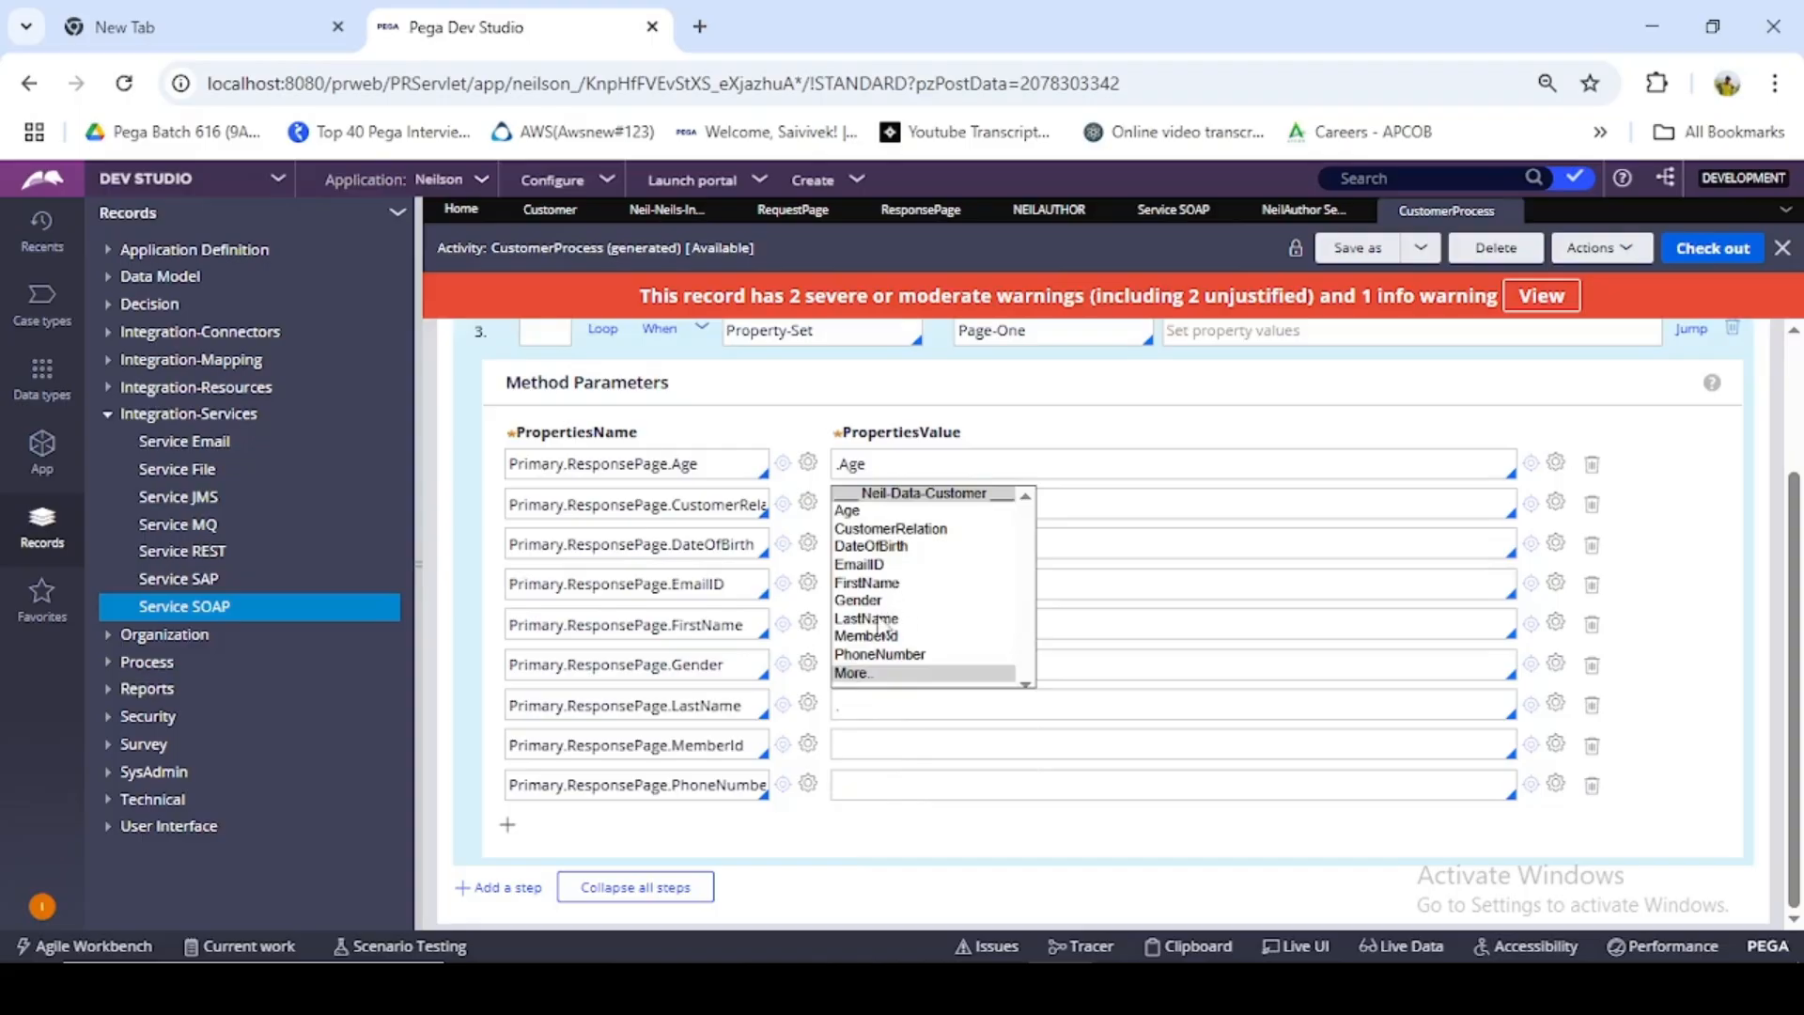
click(883, 628)
click(880, 746)
text(.)
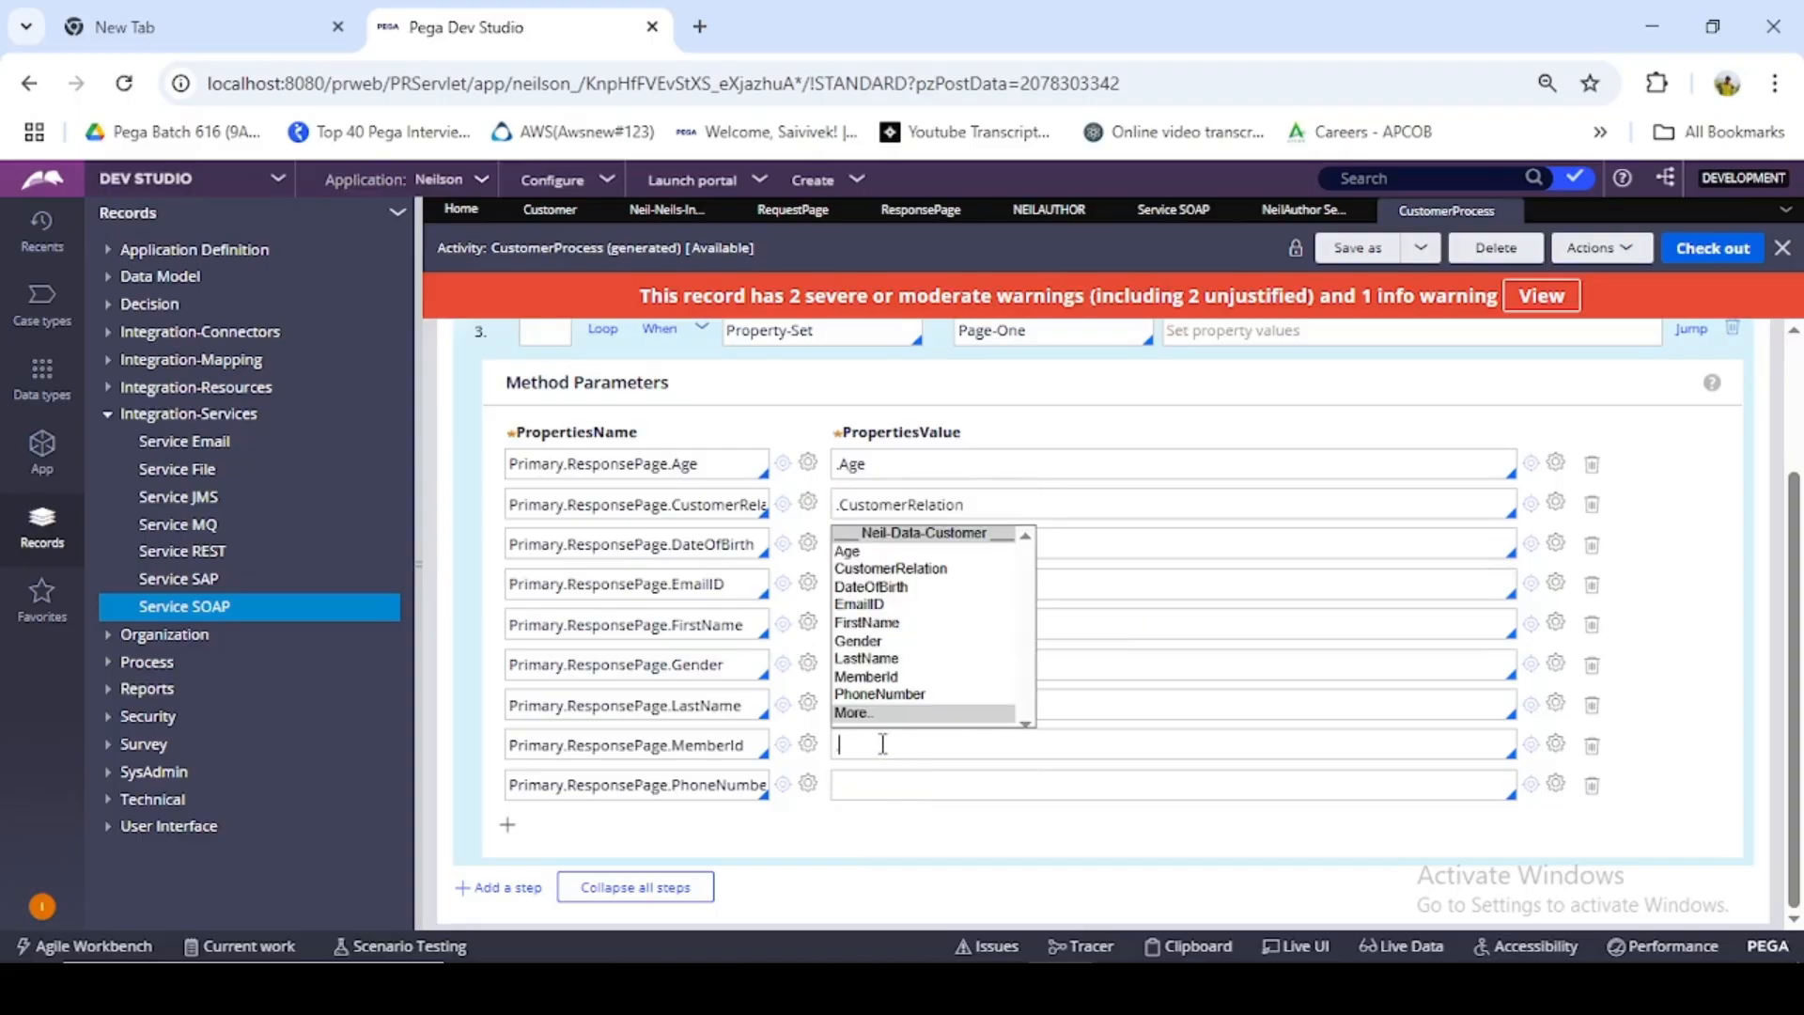
click(880, 683)
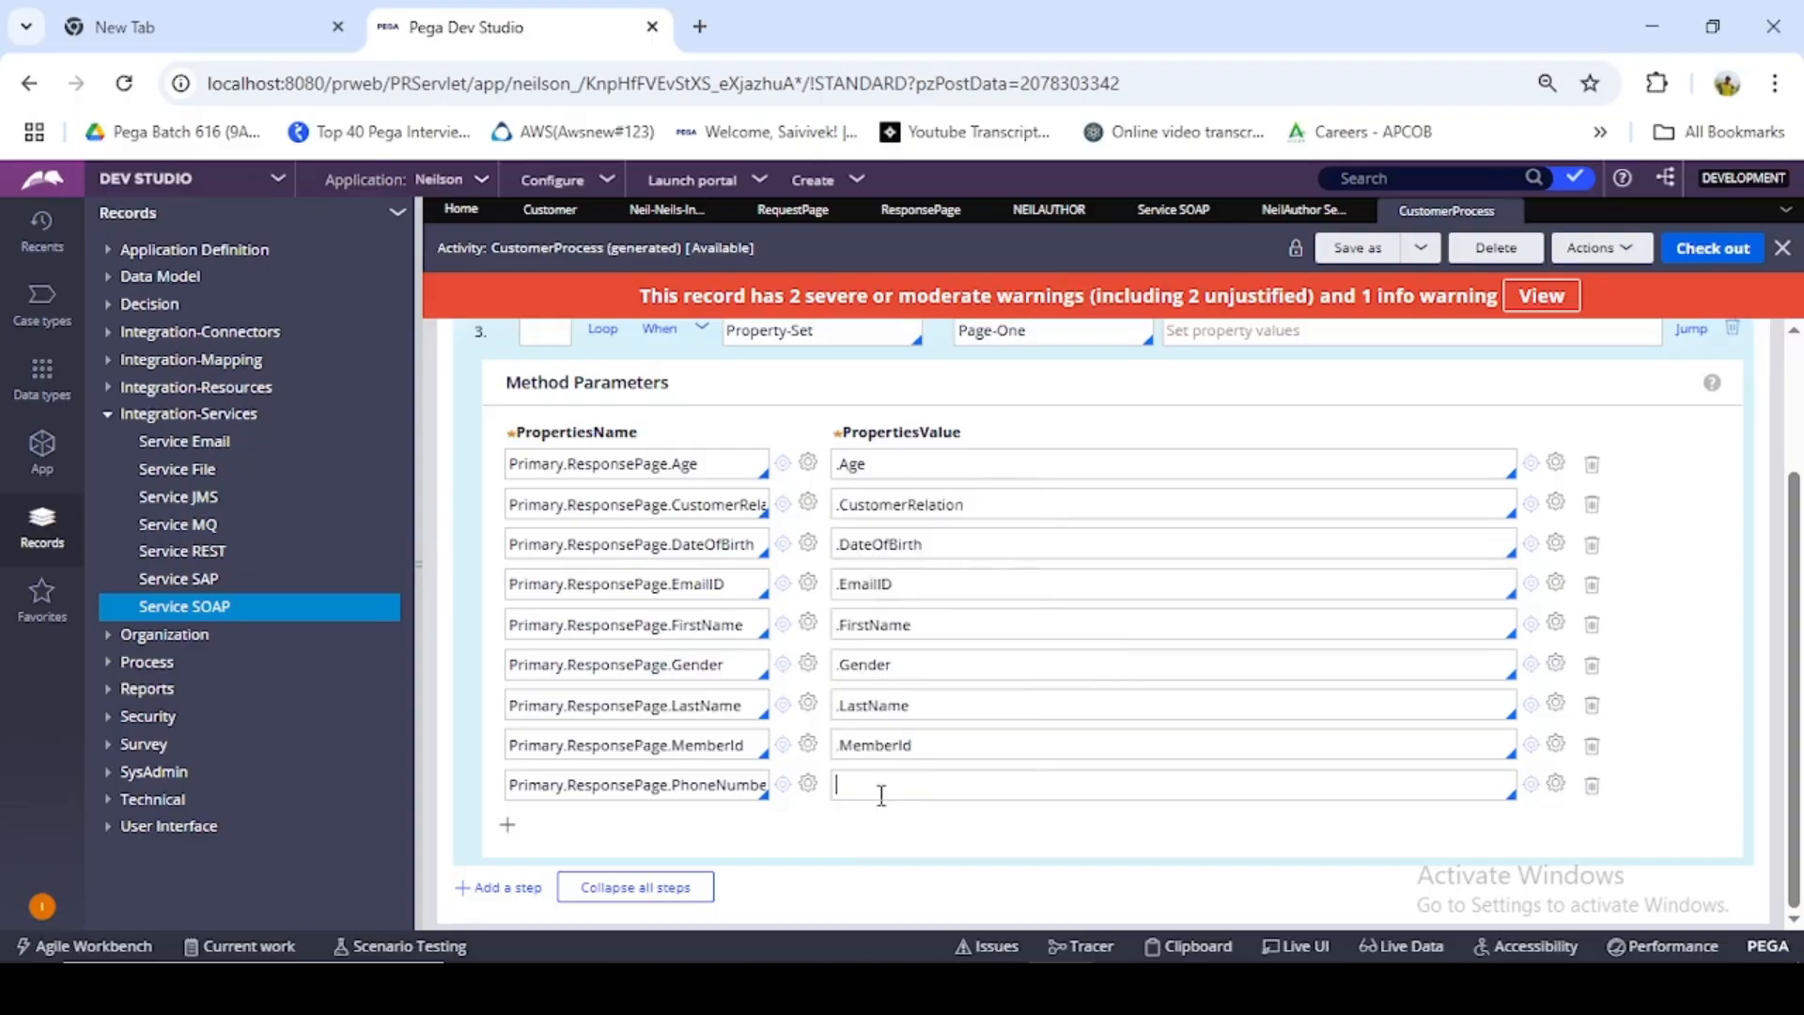
text(.)
click(904, 739)
- Add a fourth activity step with method Page-Remove on step page Page-One, and check out the activity
scroll(747, 515, up, 2)
click(702, 468)
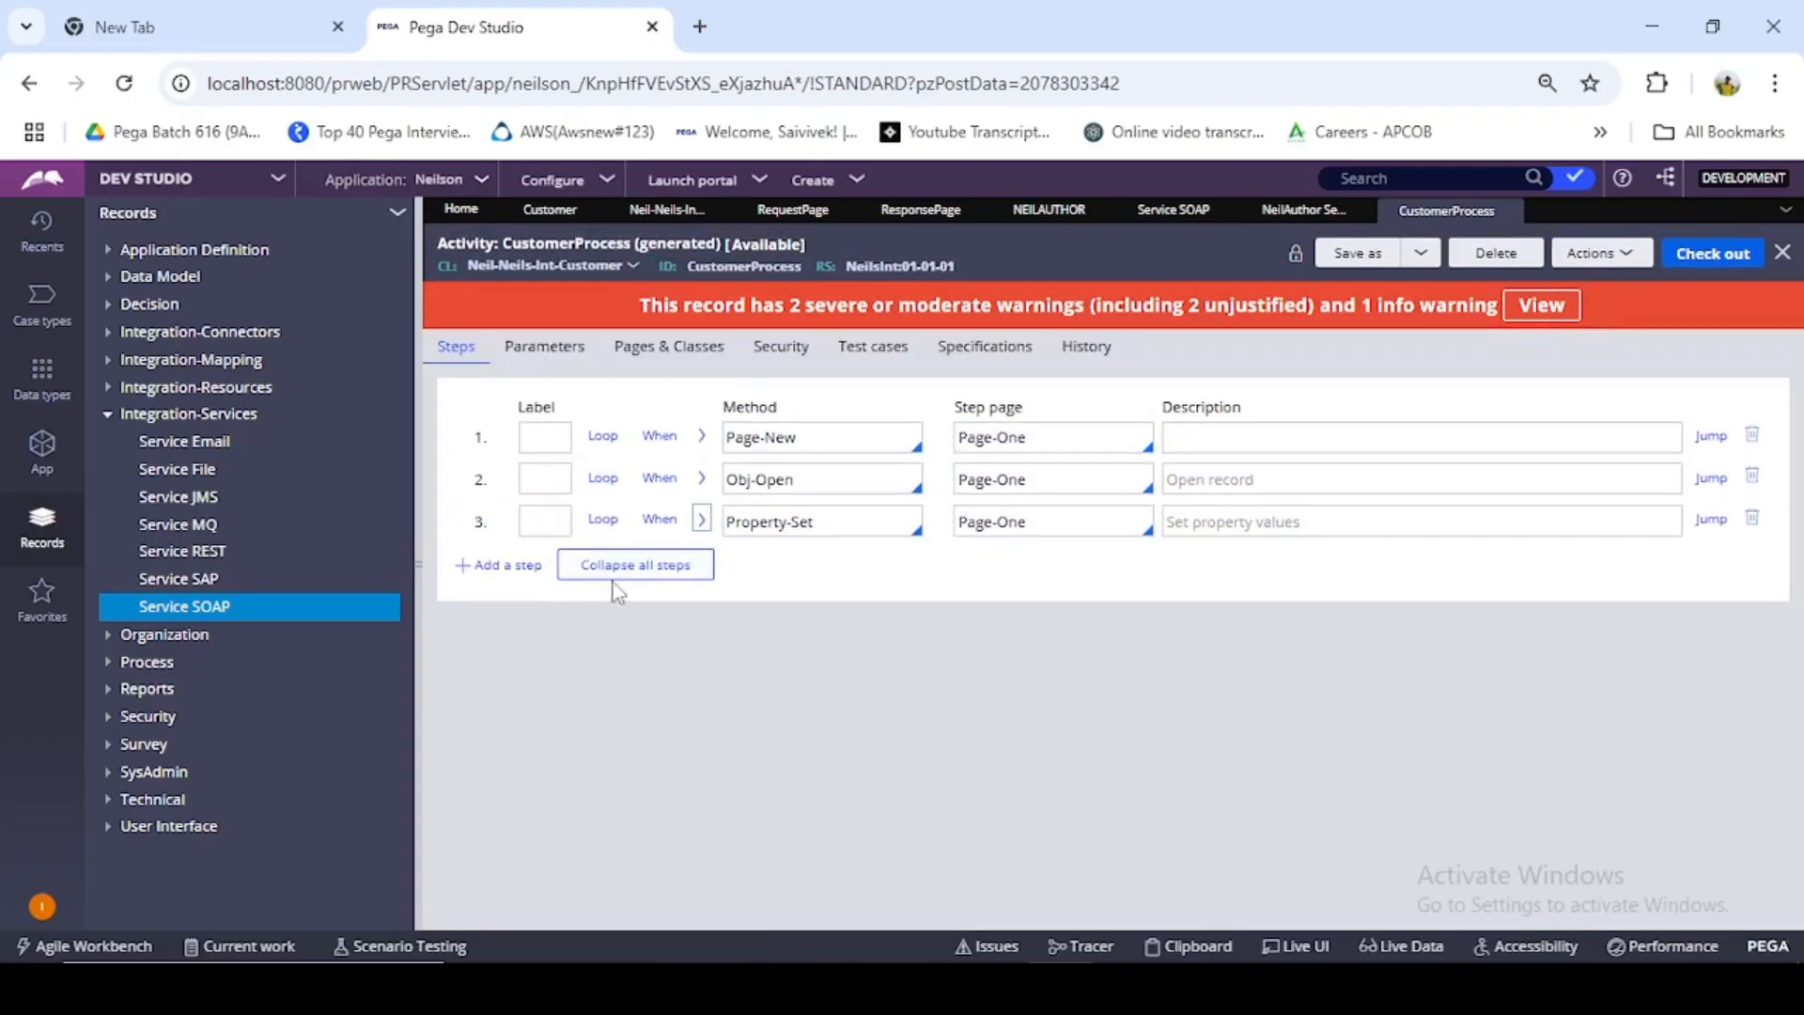
click(512, 565)
click(825, 564)
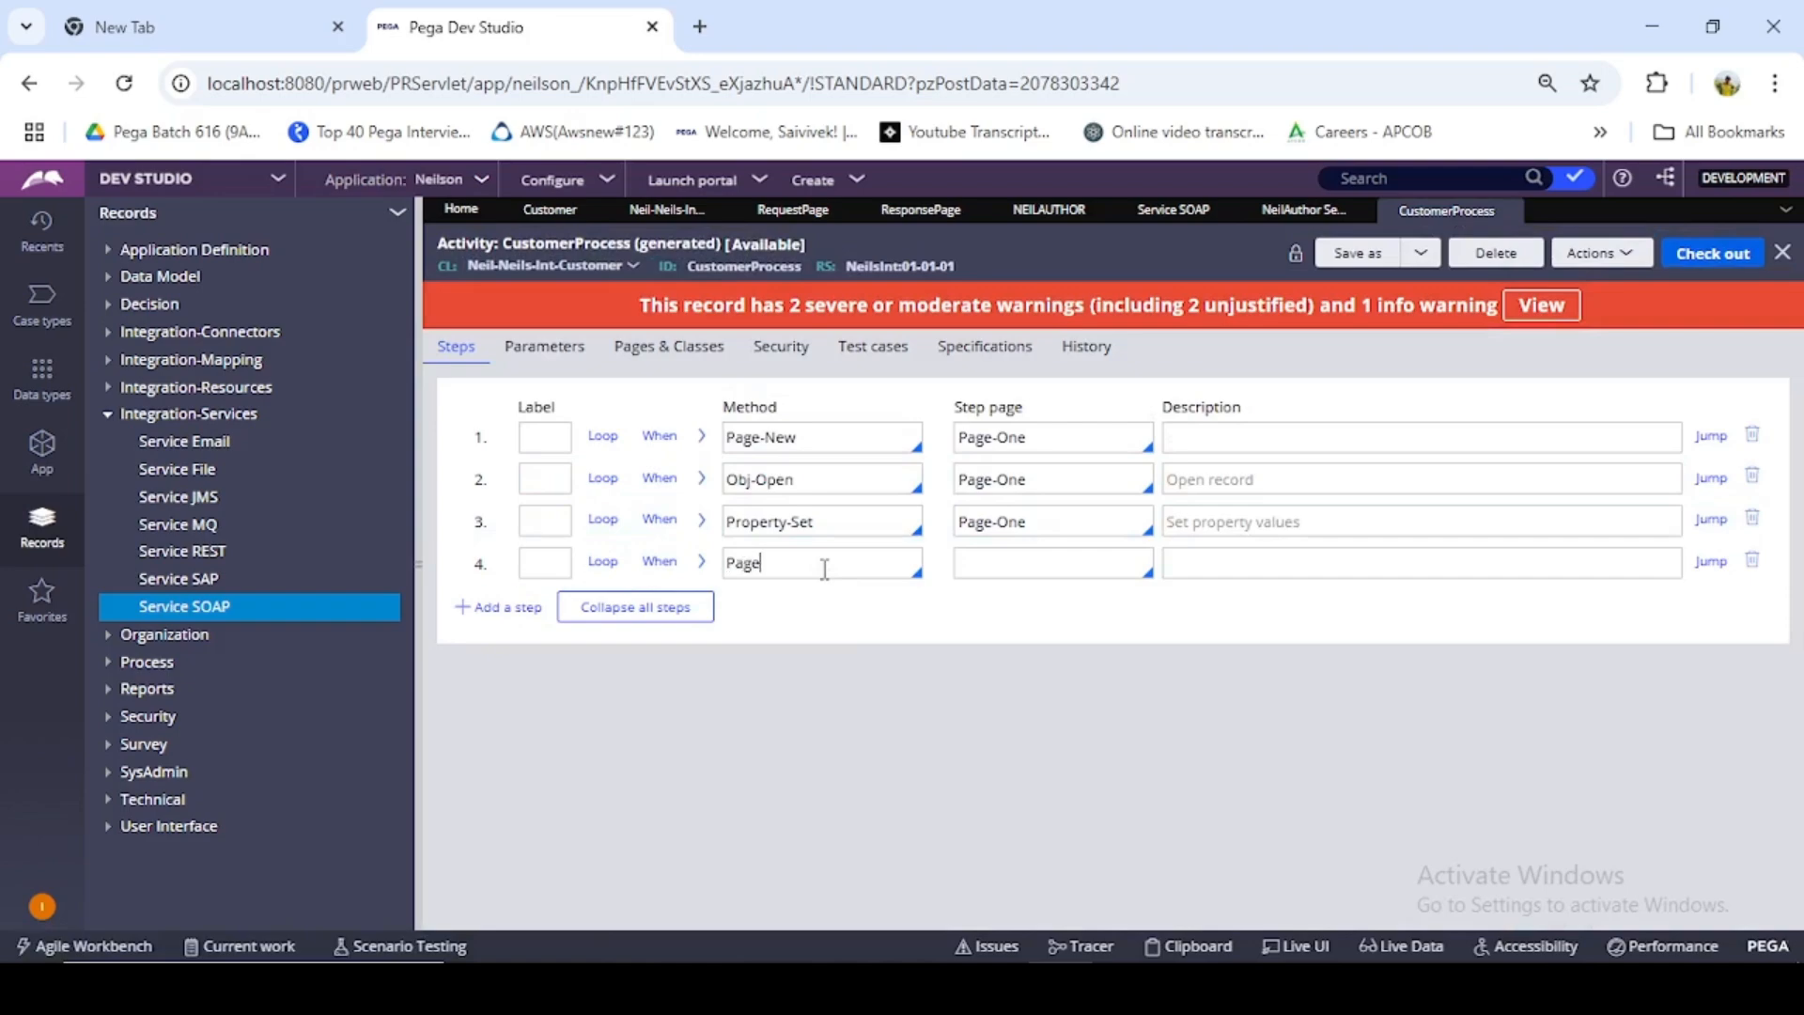
text(Page-Re)
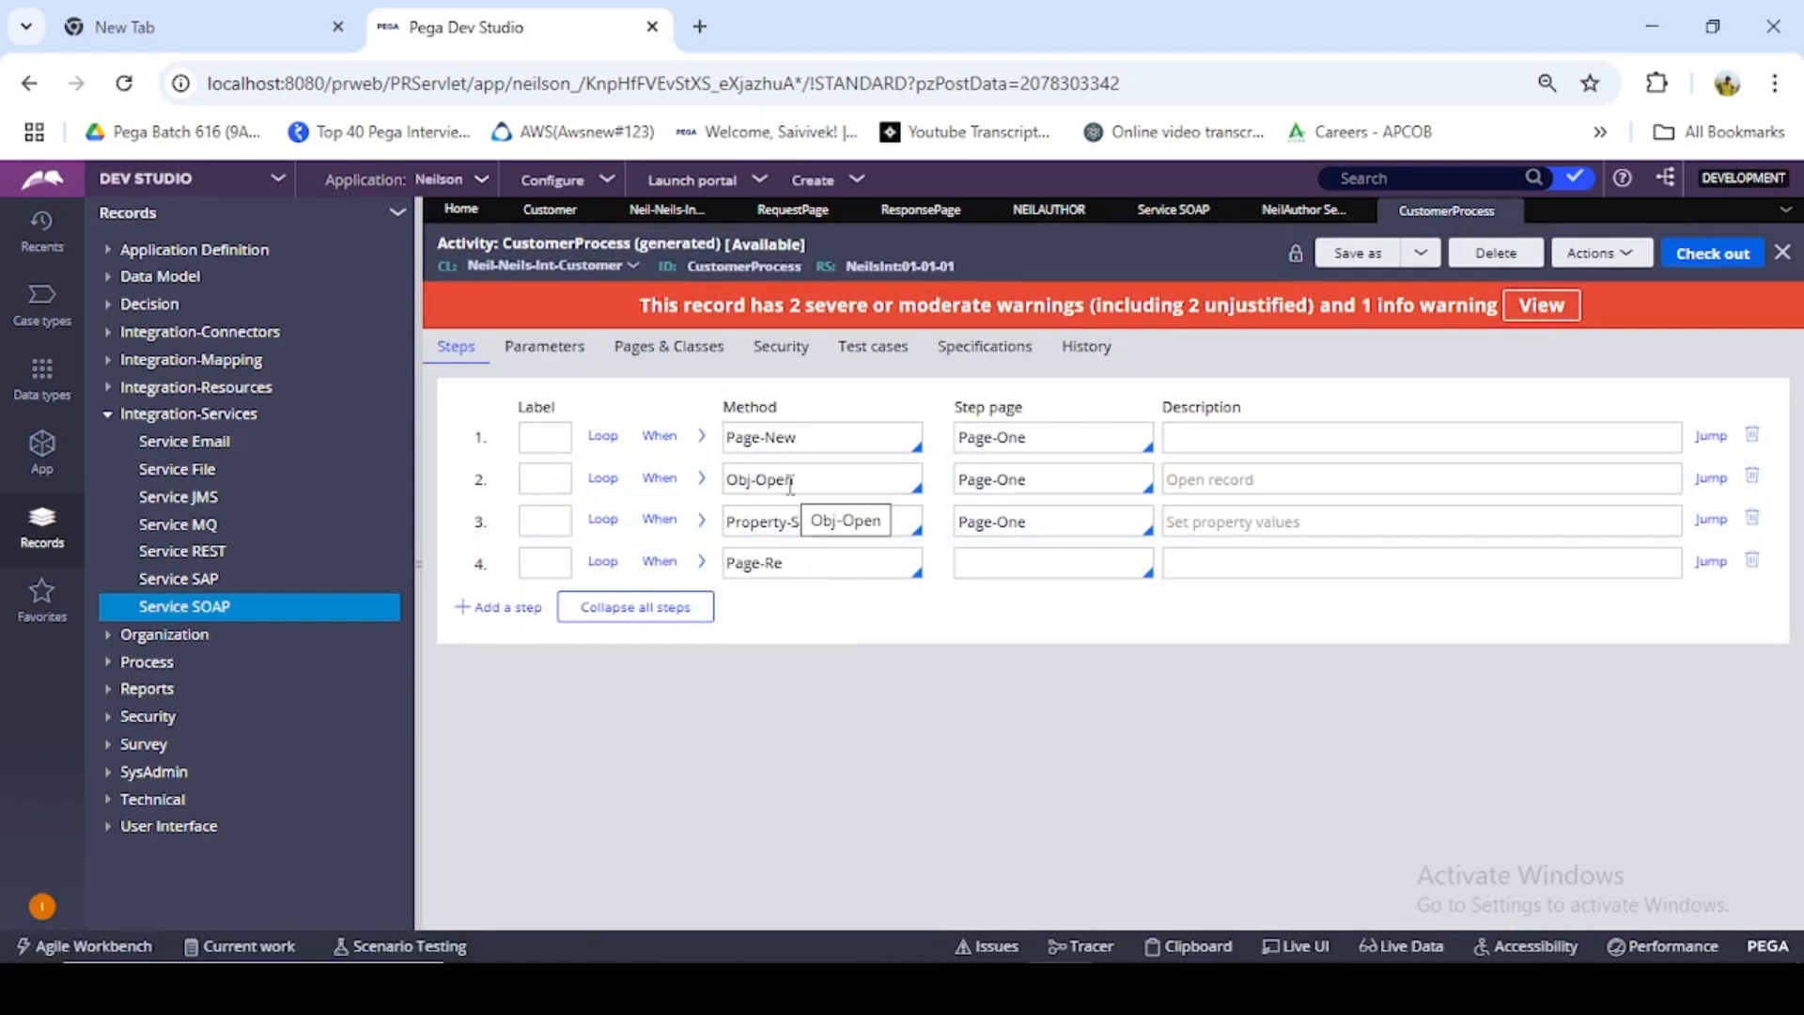
text(mo)
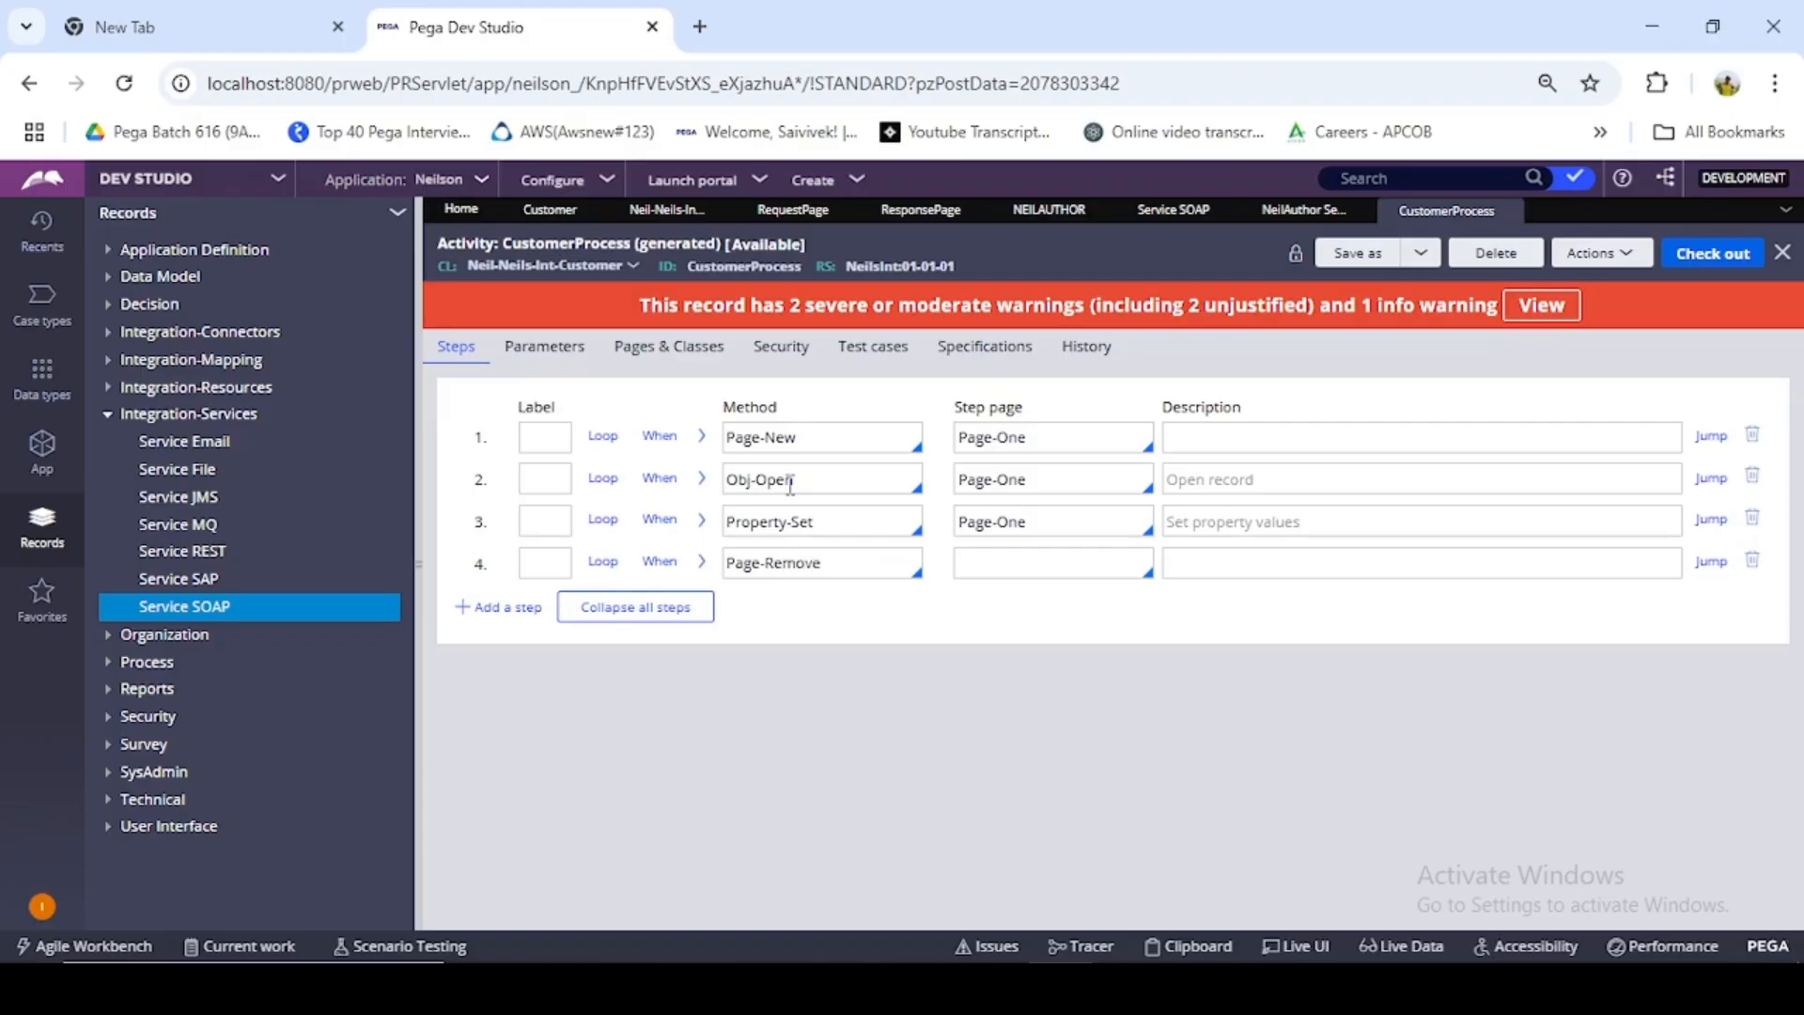
text(ve)
click(1062, 568)
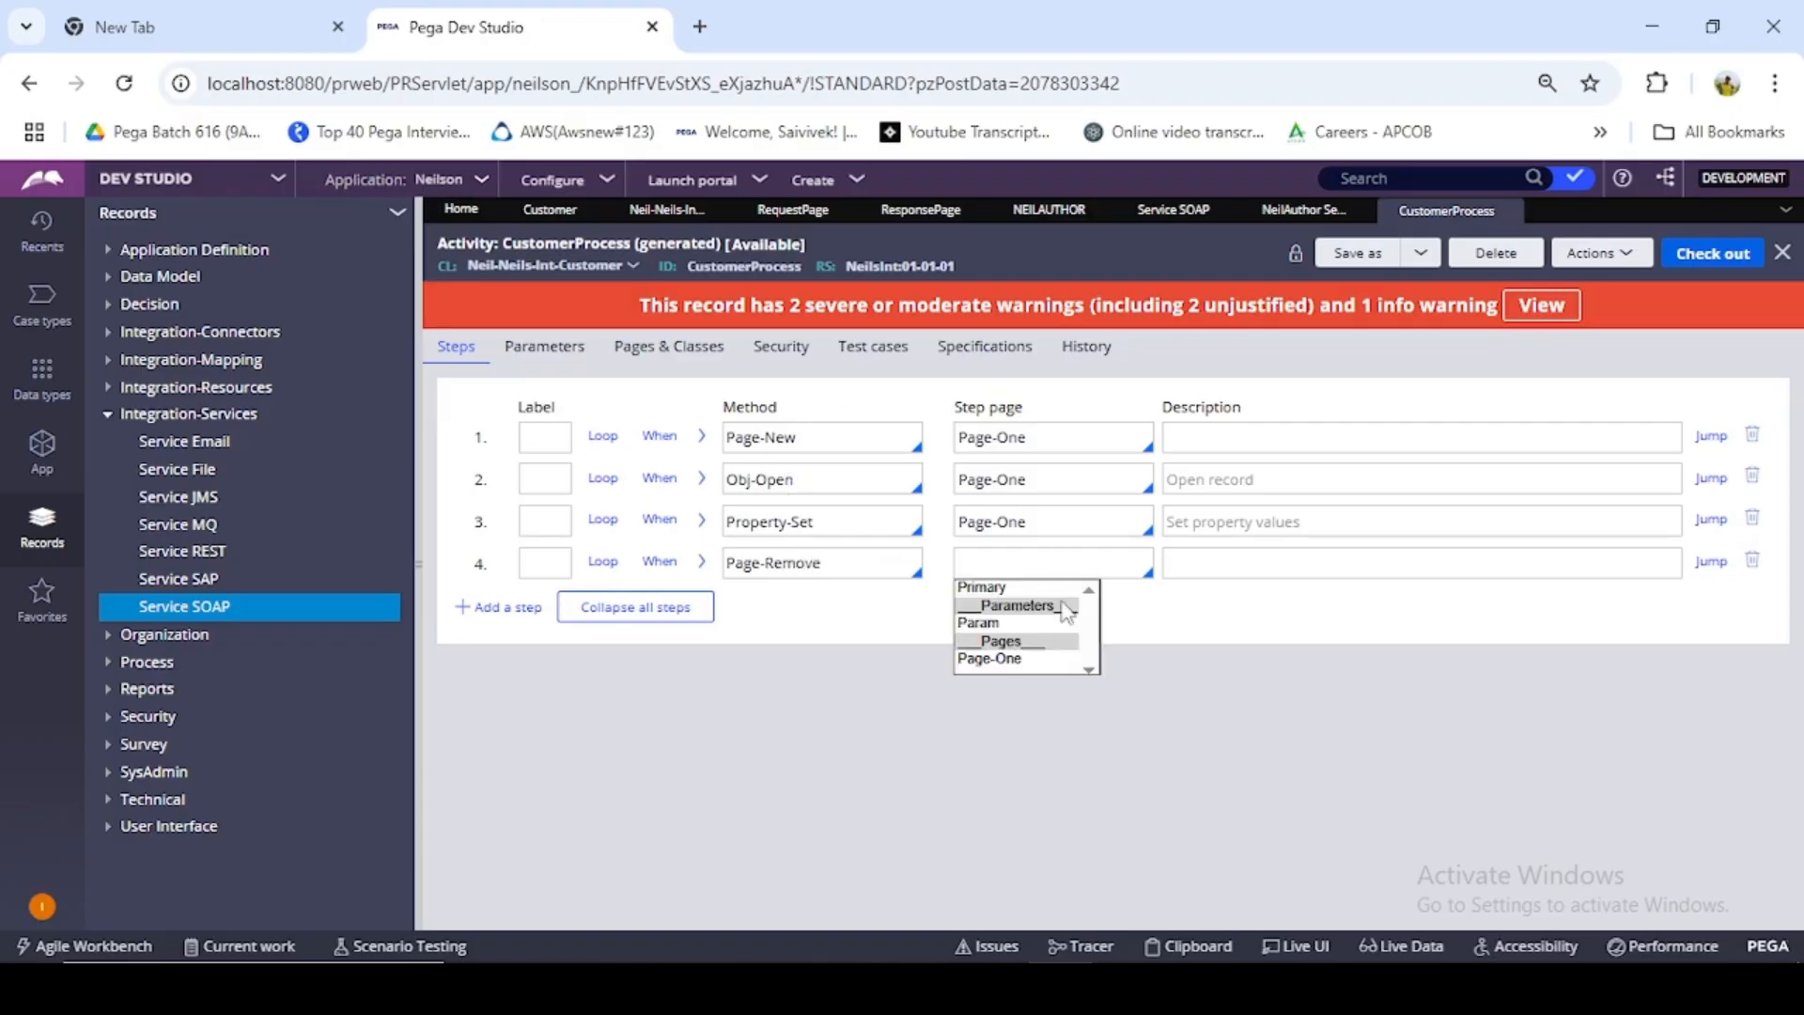
click(1022, 662)
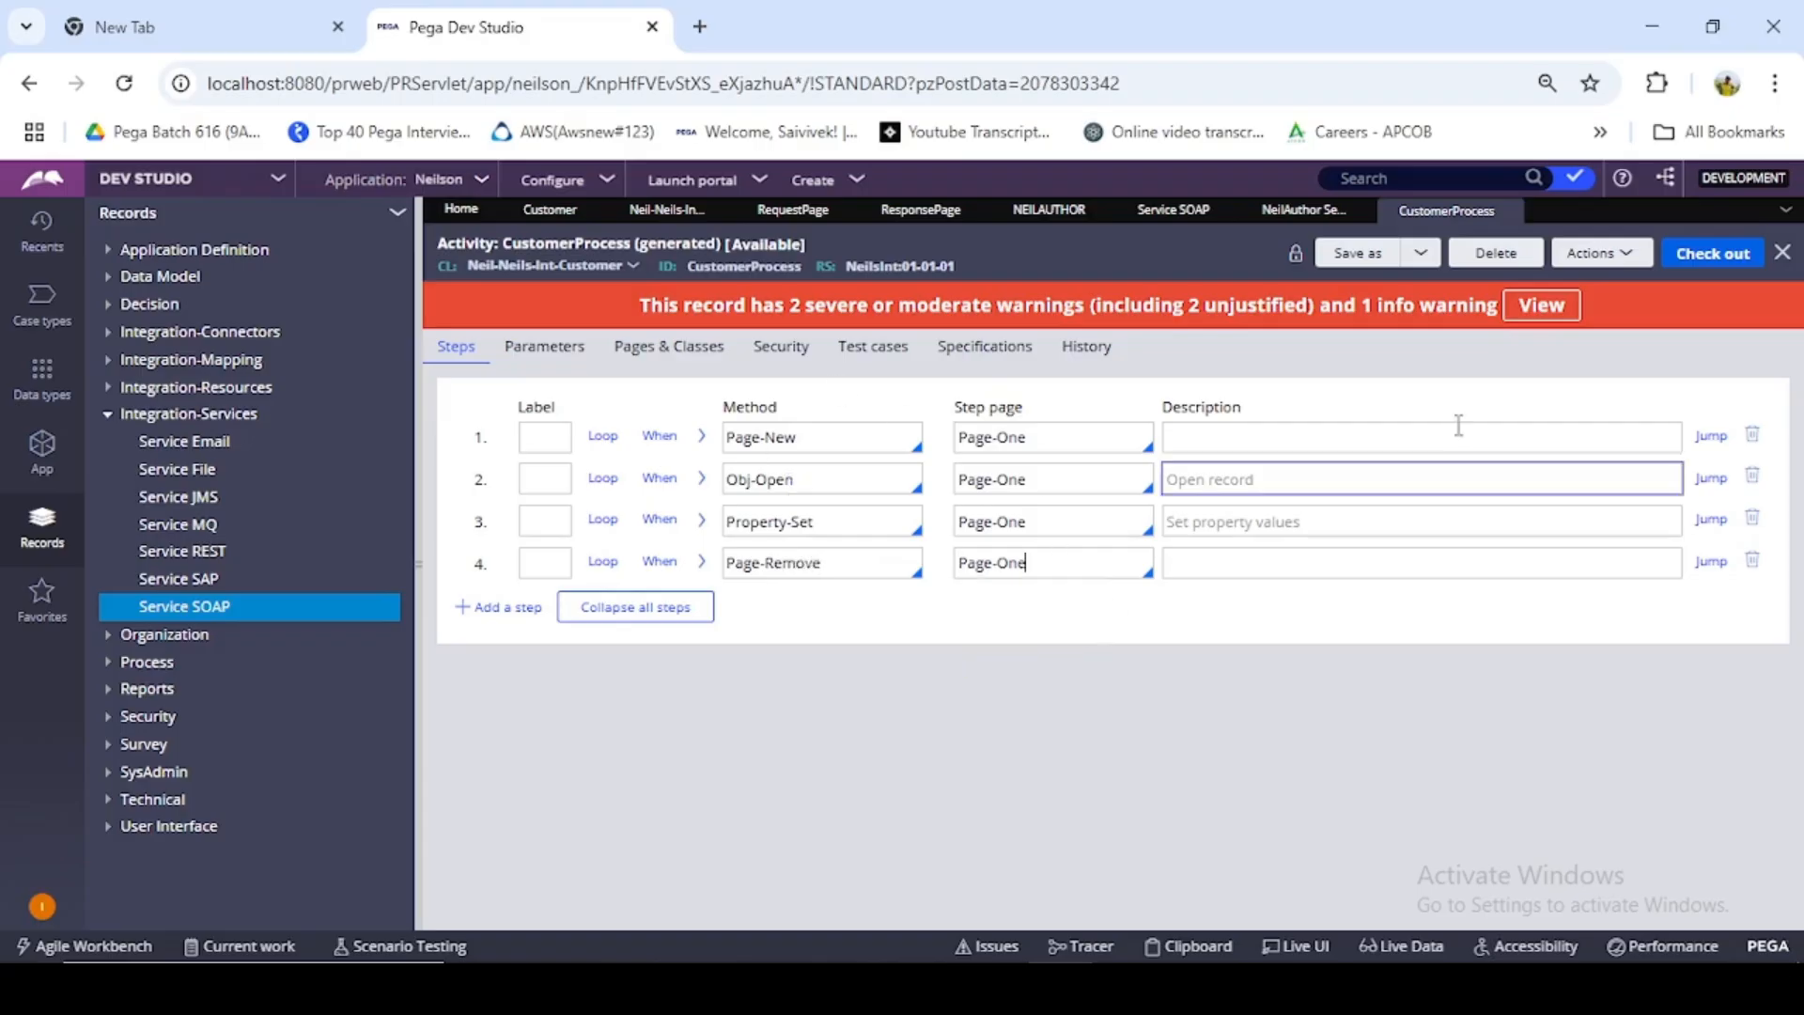
click(1695, 257)
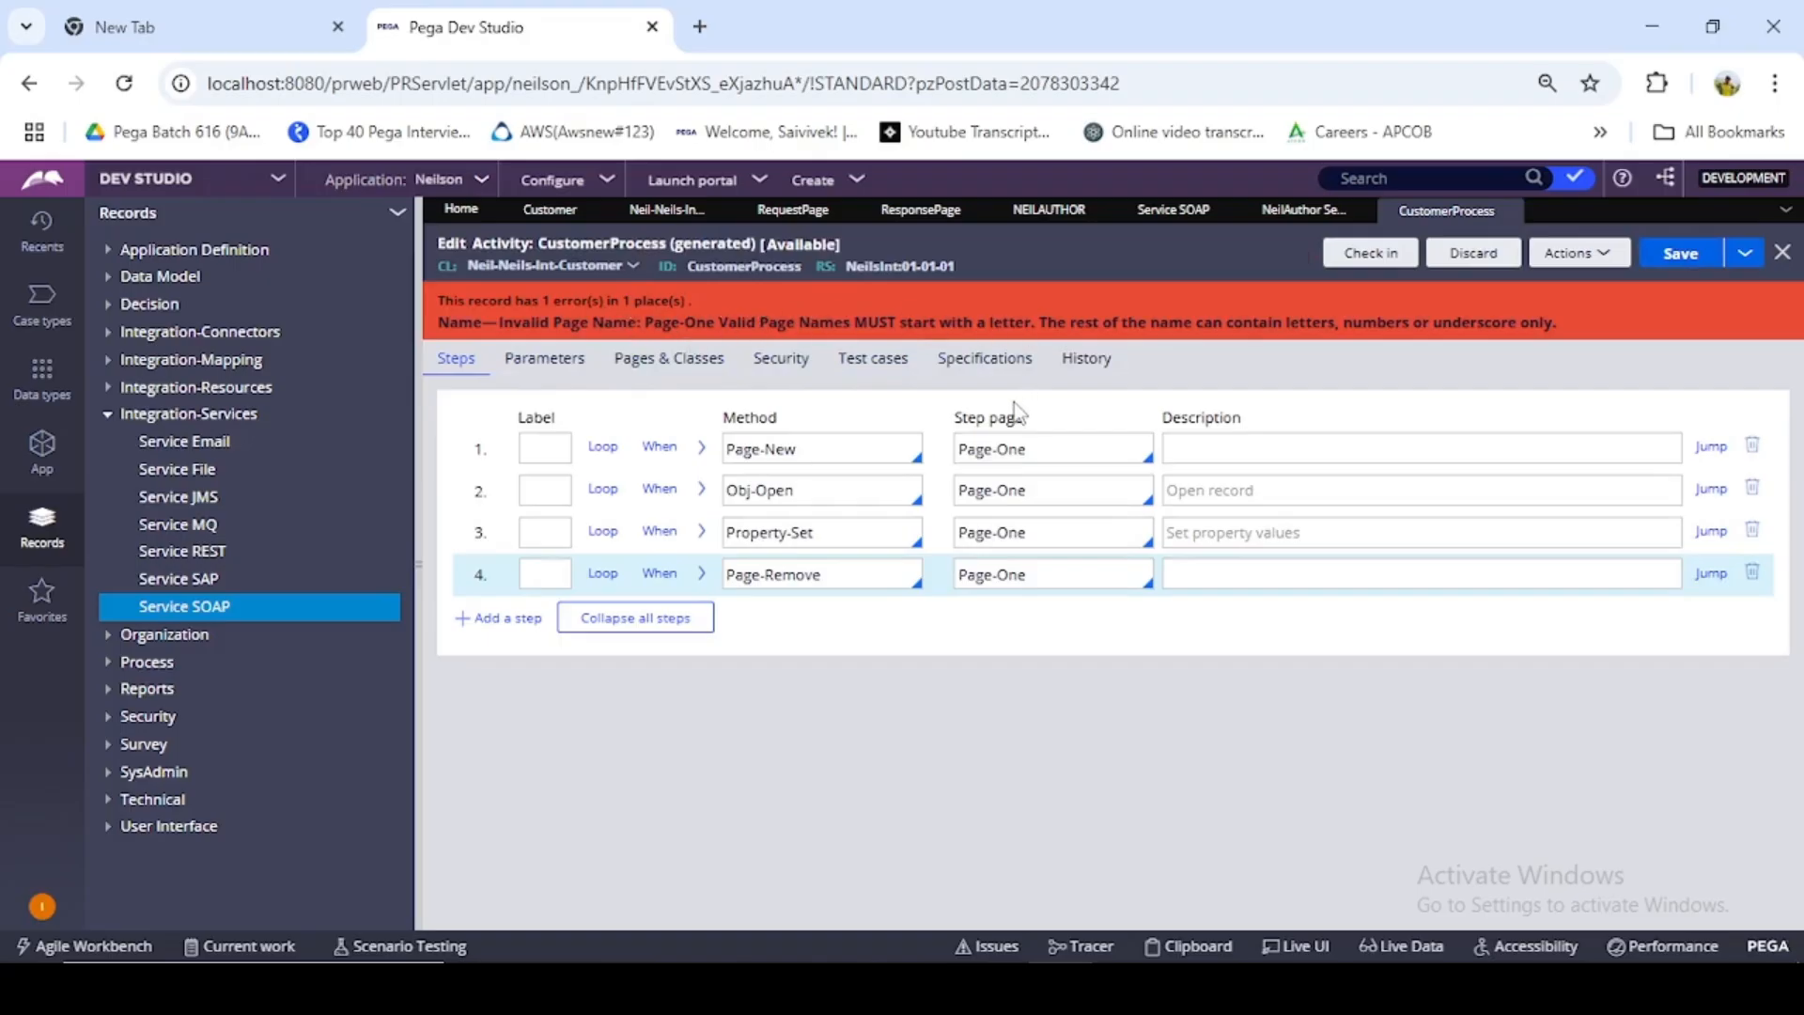
- Rename Page-One to PageOne in the activity's page definition and in the Page-New step
click(630, 363)
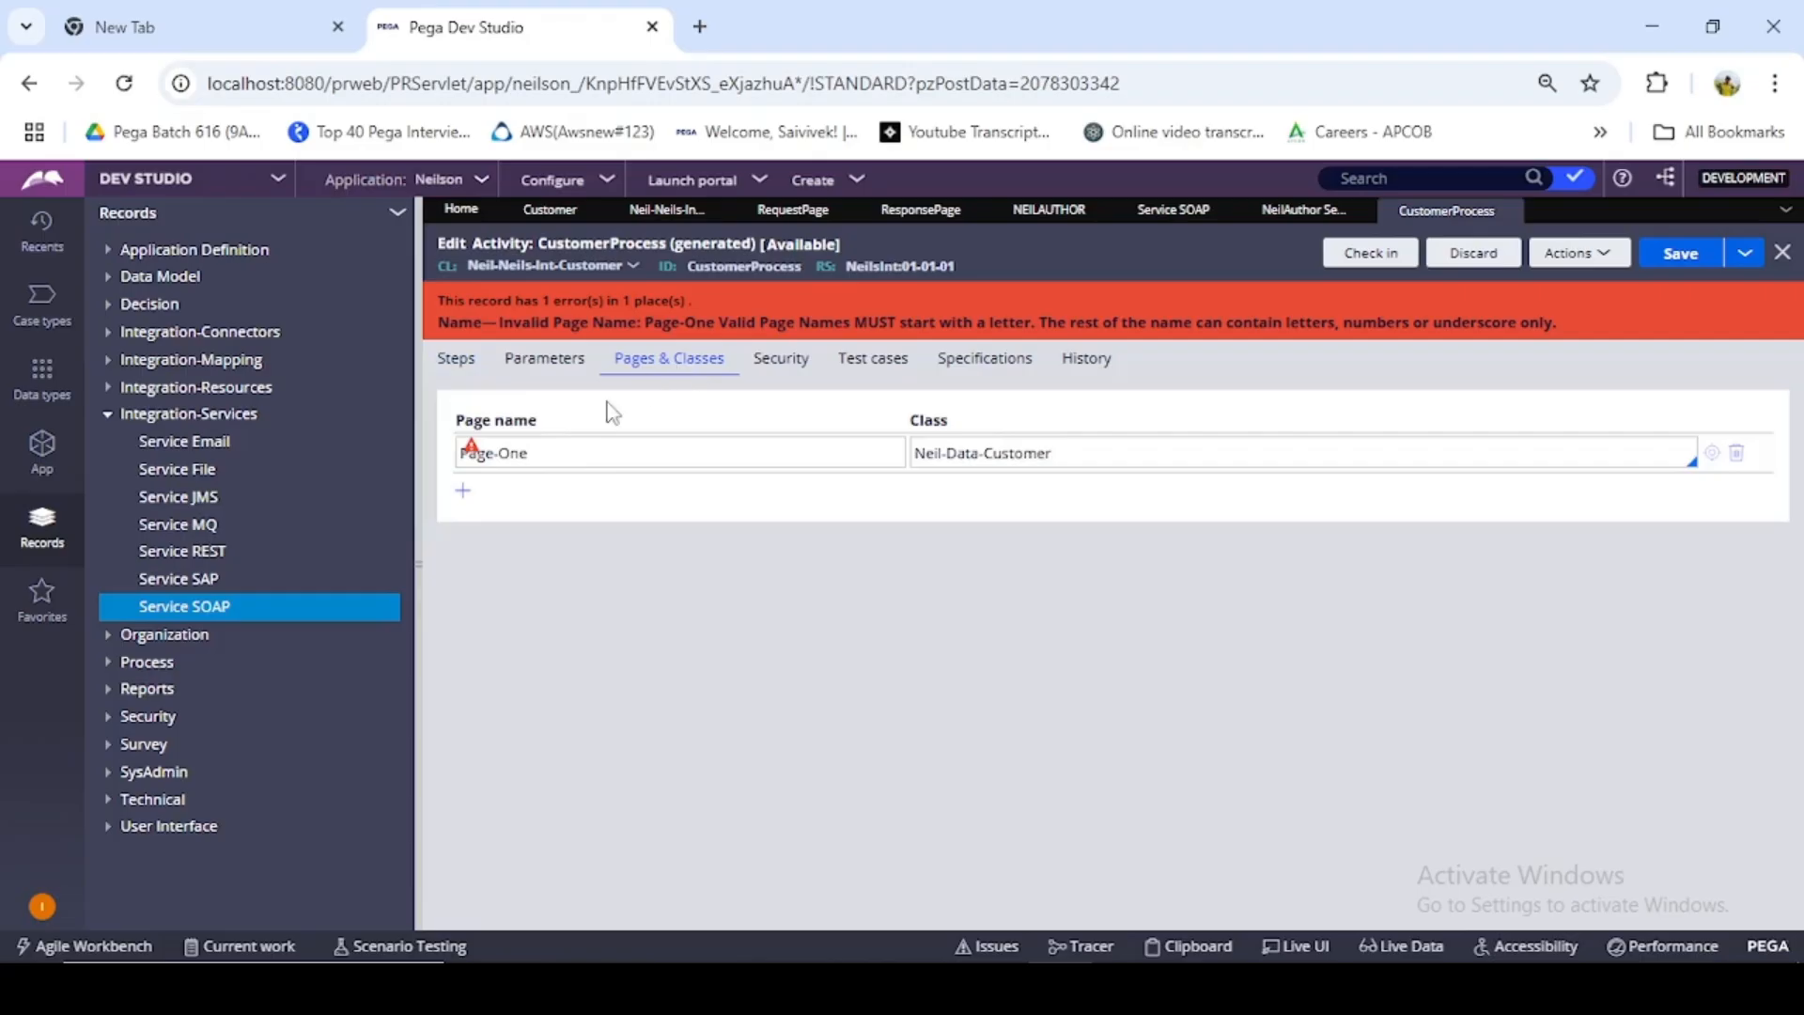
click(509, 452)
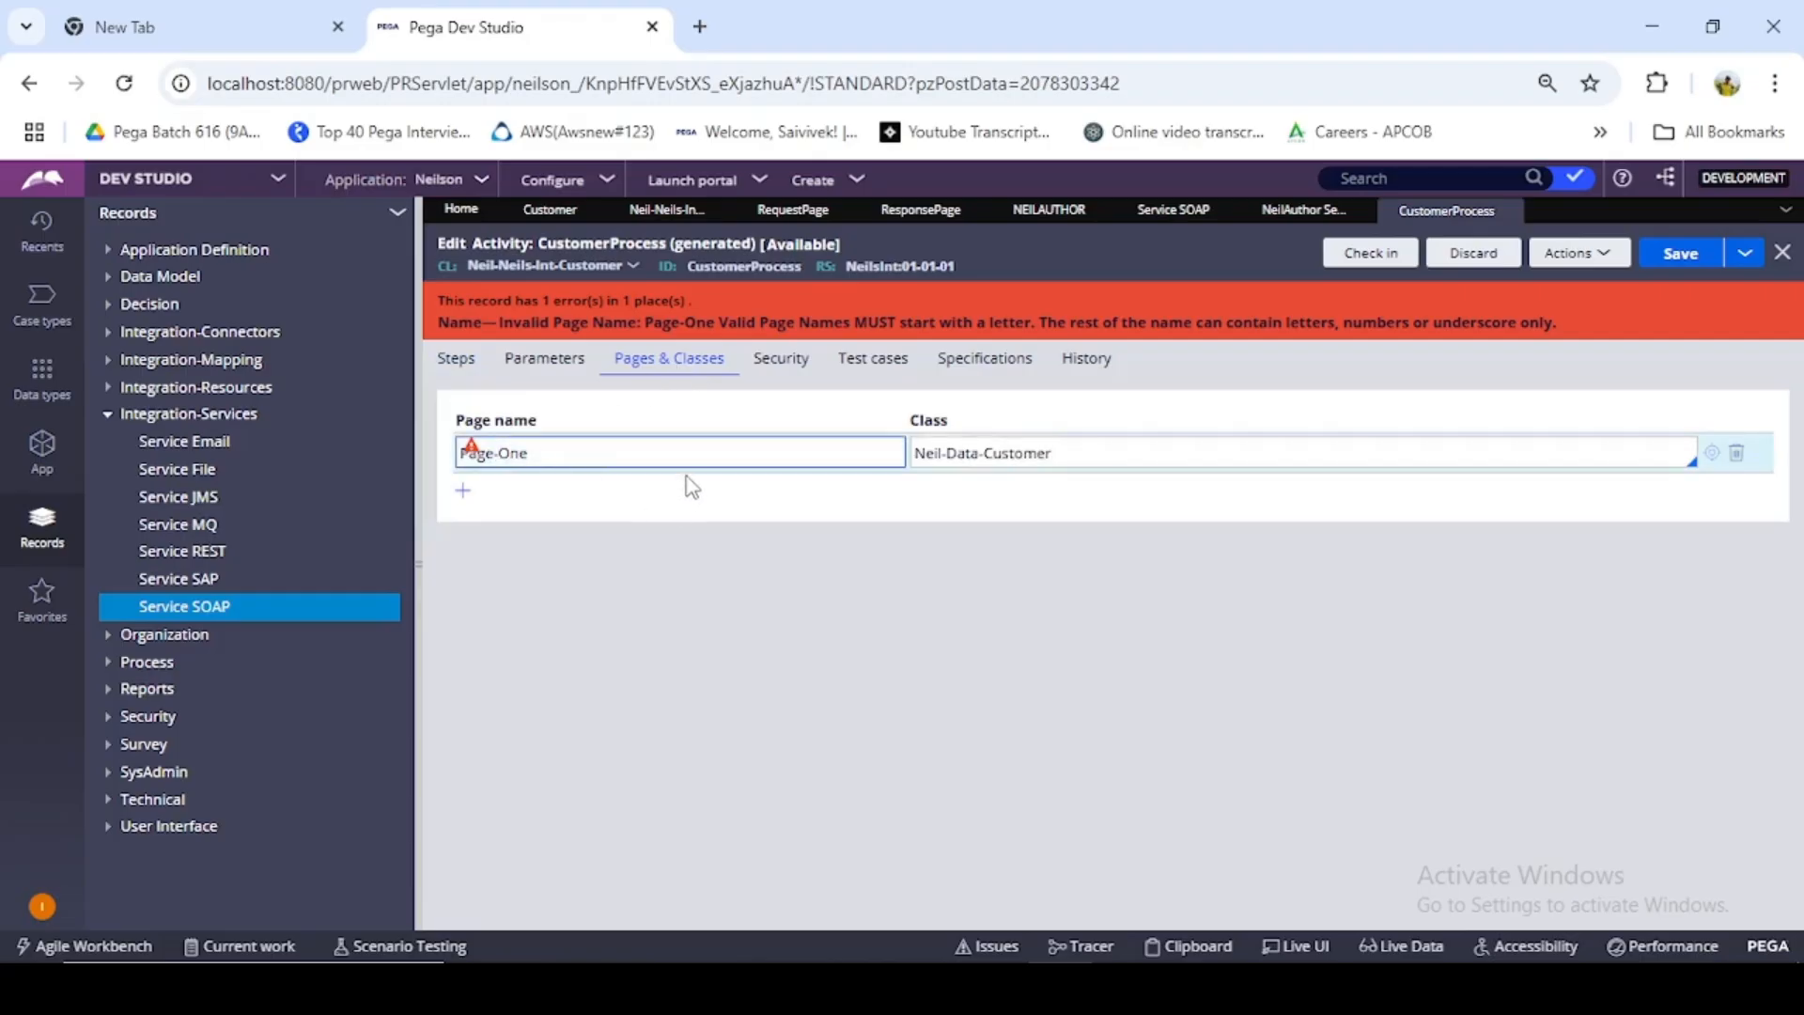
click(457, 359)
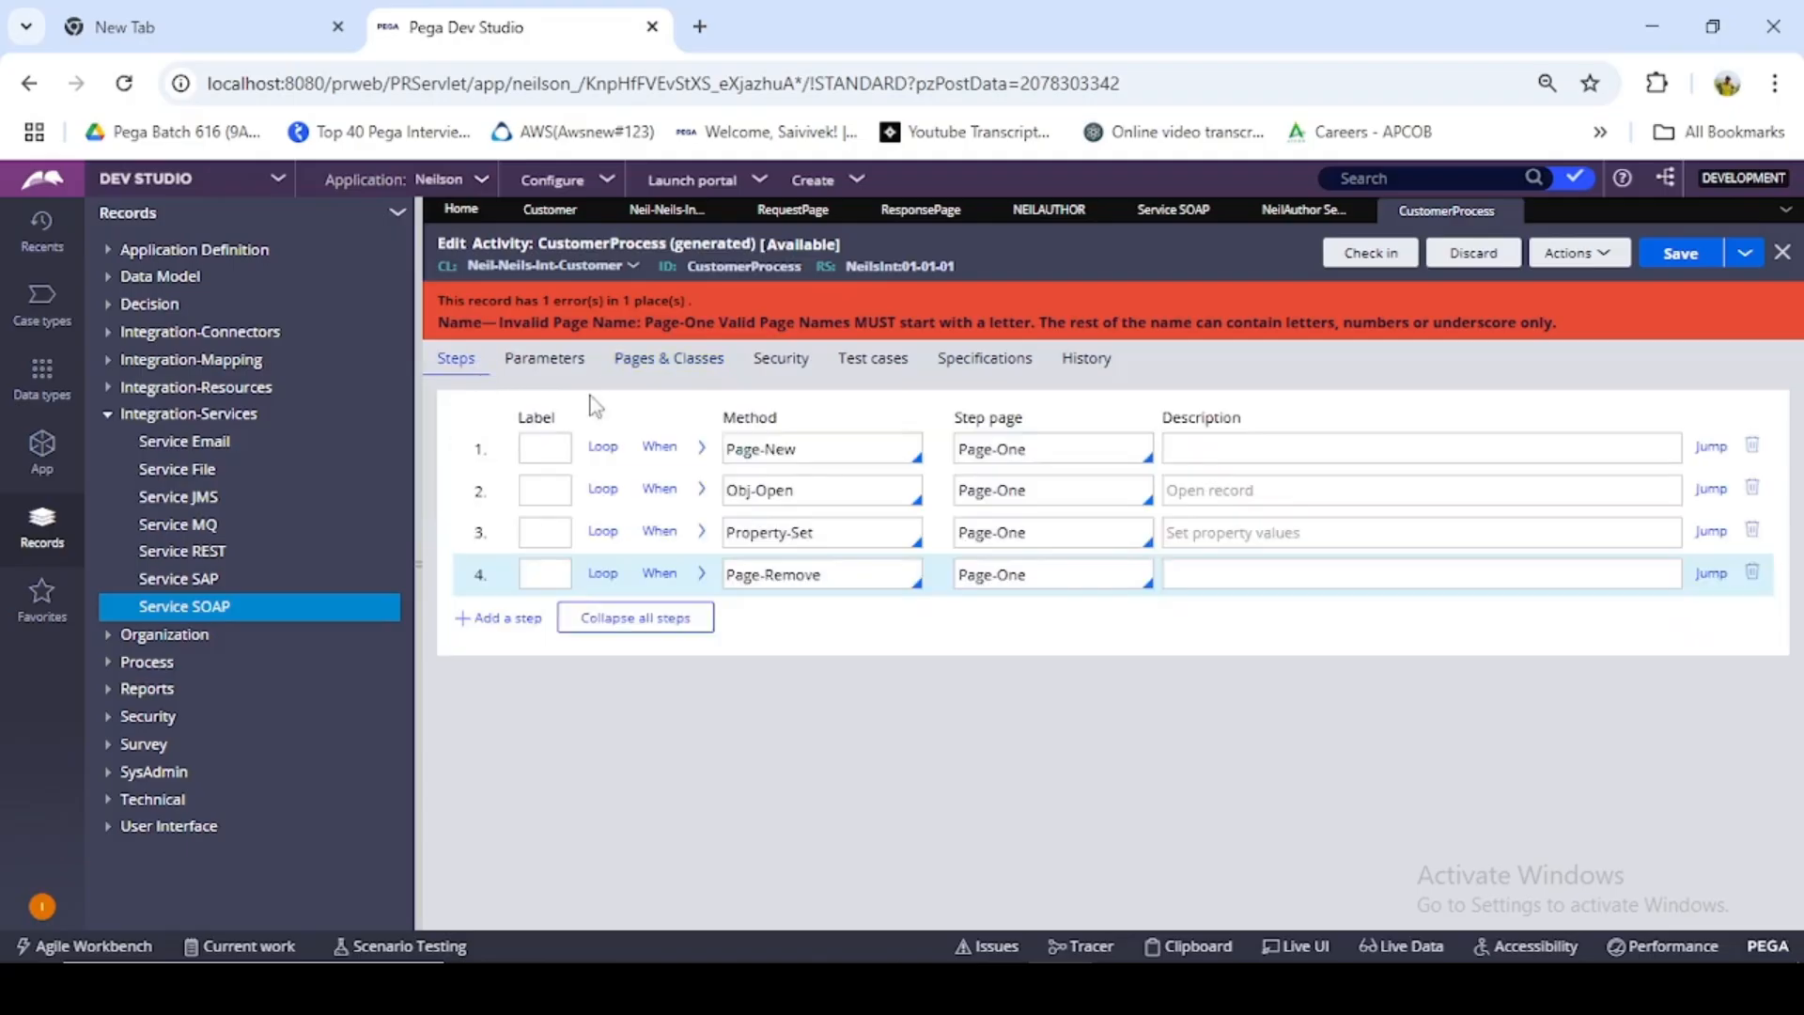
click(1000, 452)
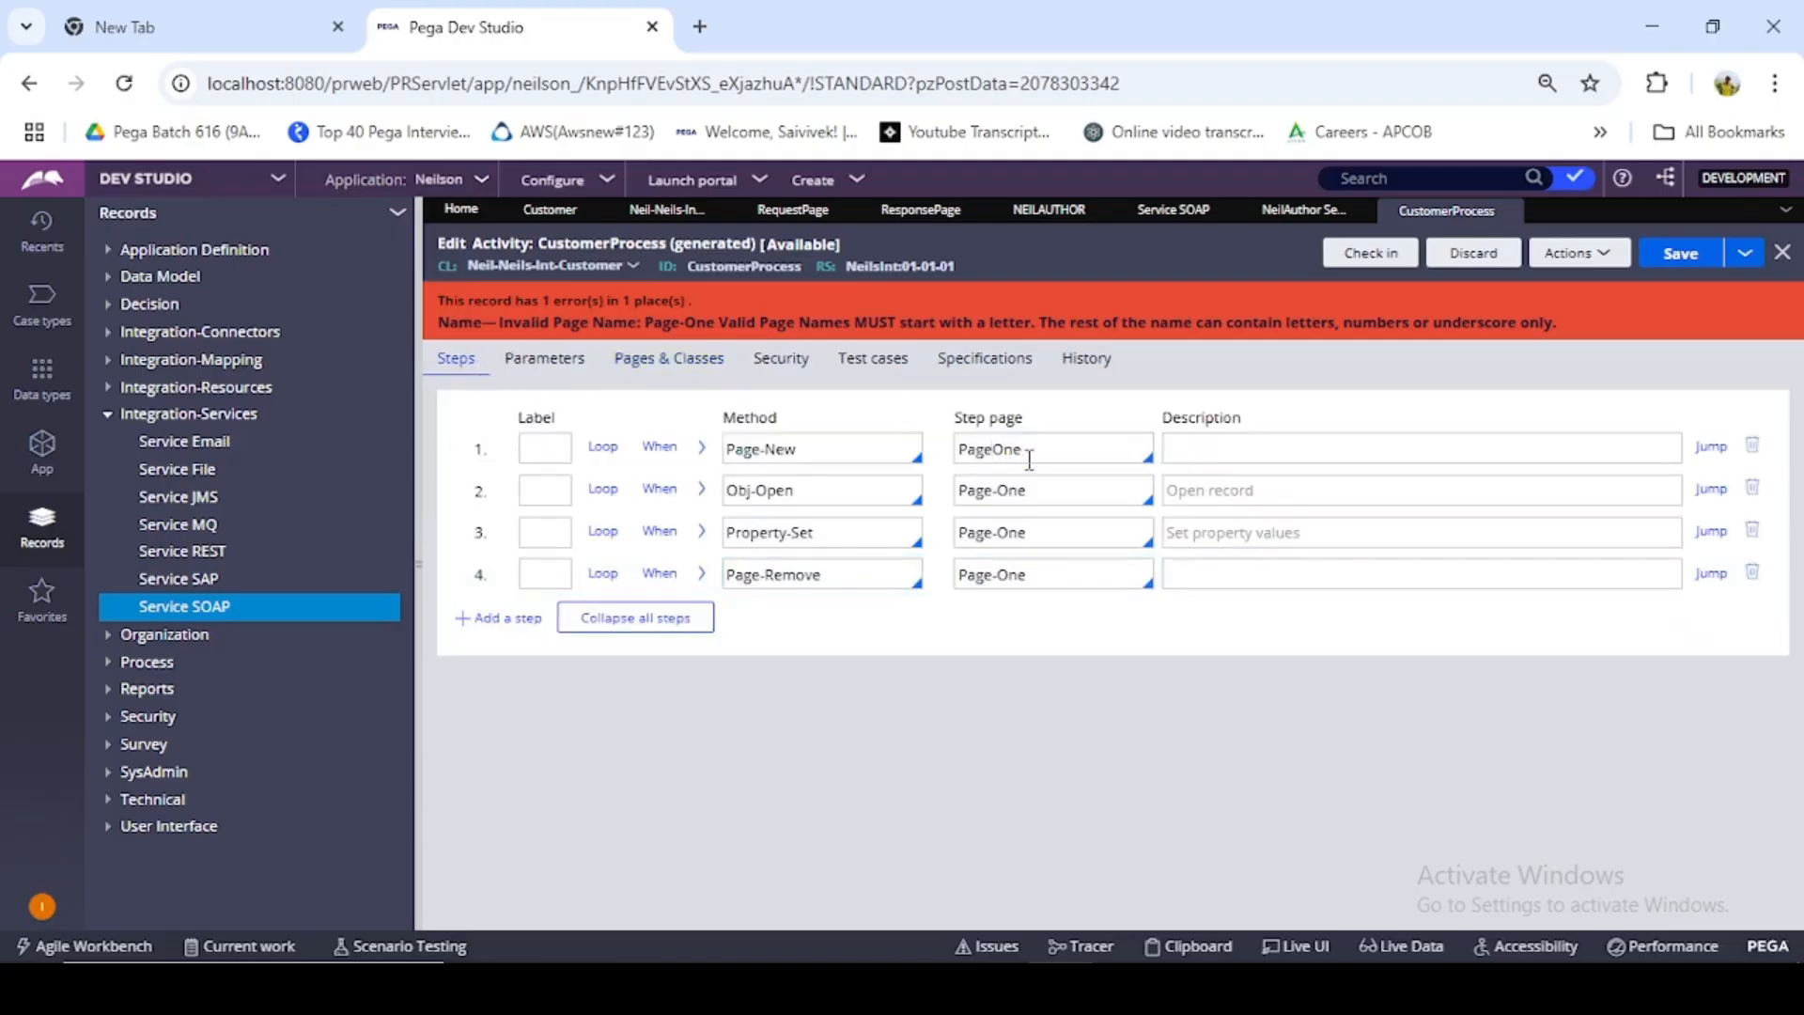
- Set the step page of the Obj-Open, Property-Set and Page-Remove steps to PageOne and save the activity
click(1049, 482)
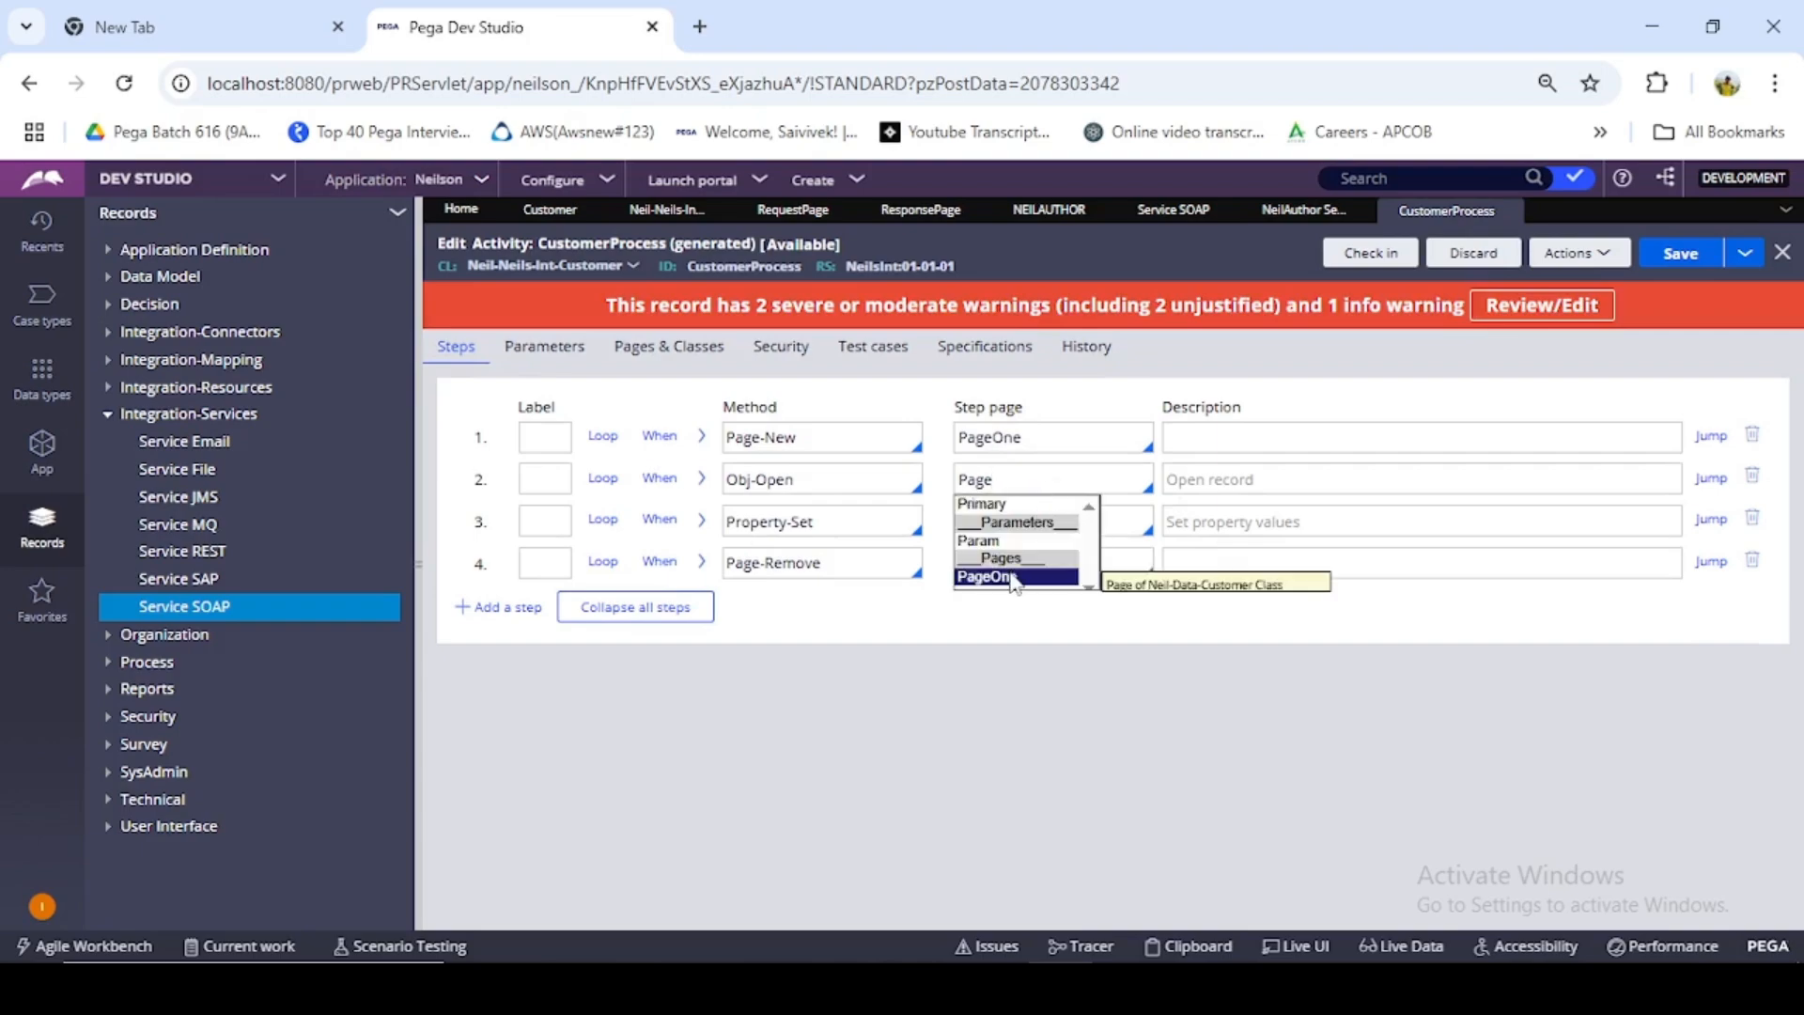
click(1013, 576)
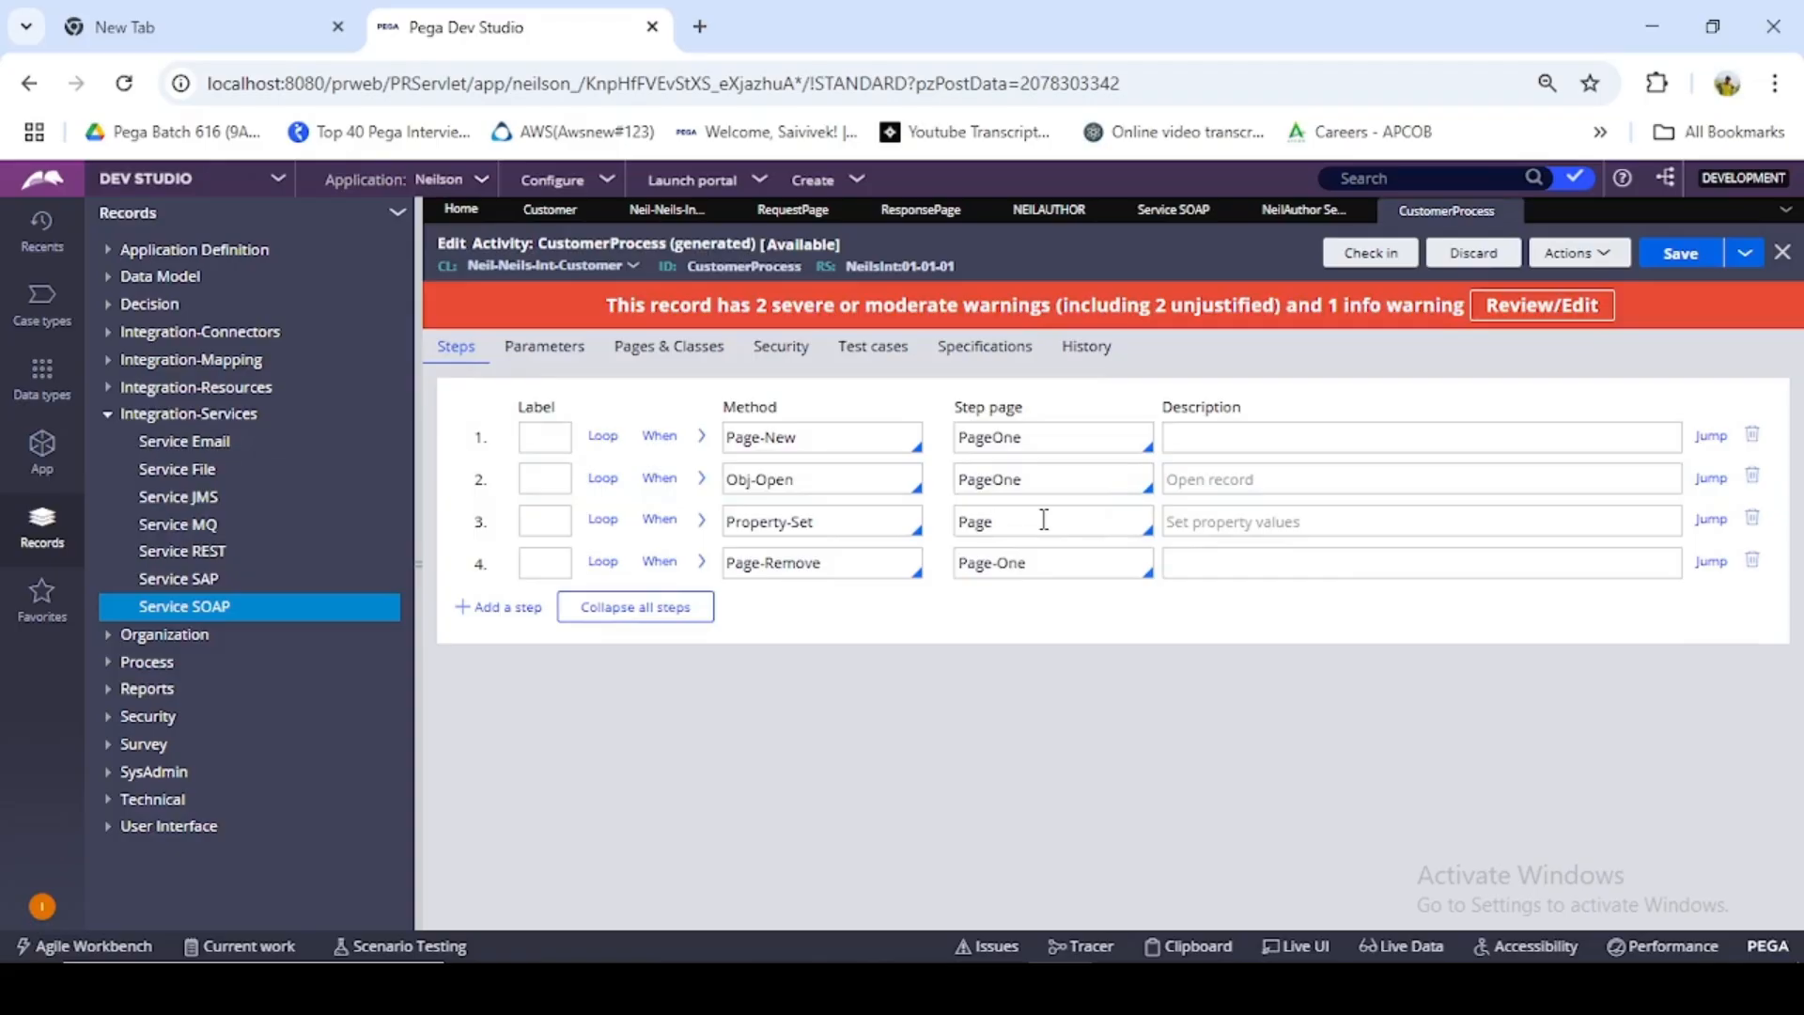
click(1011, 612)
click(1015, 657)
click(1681, 253)
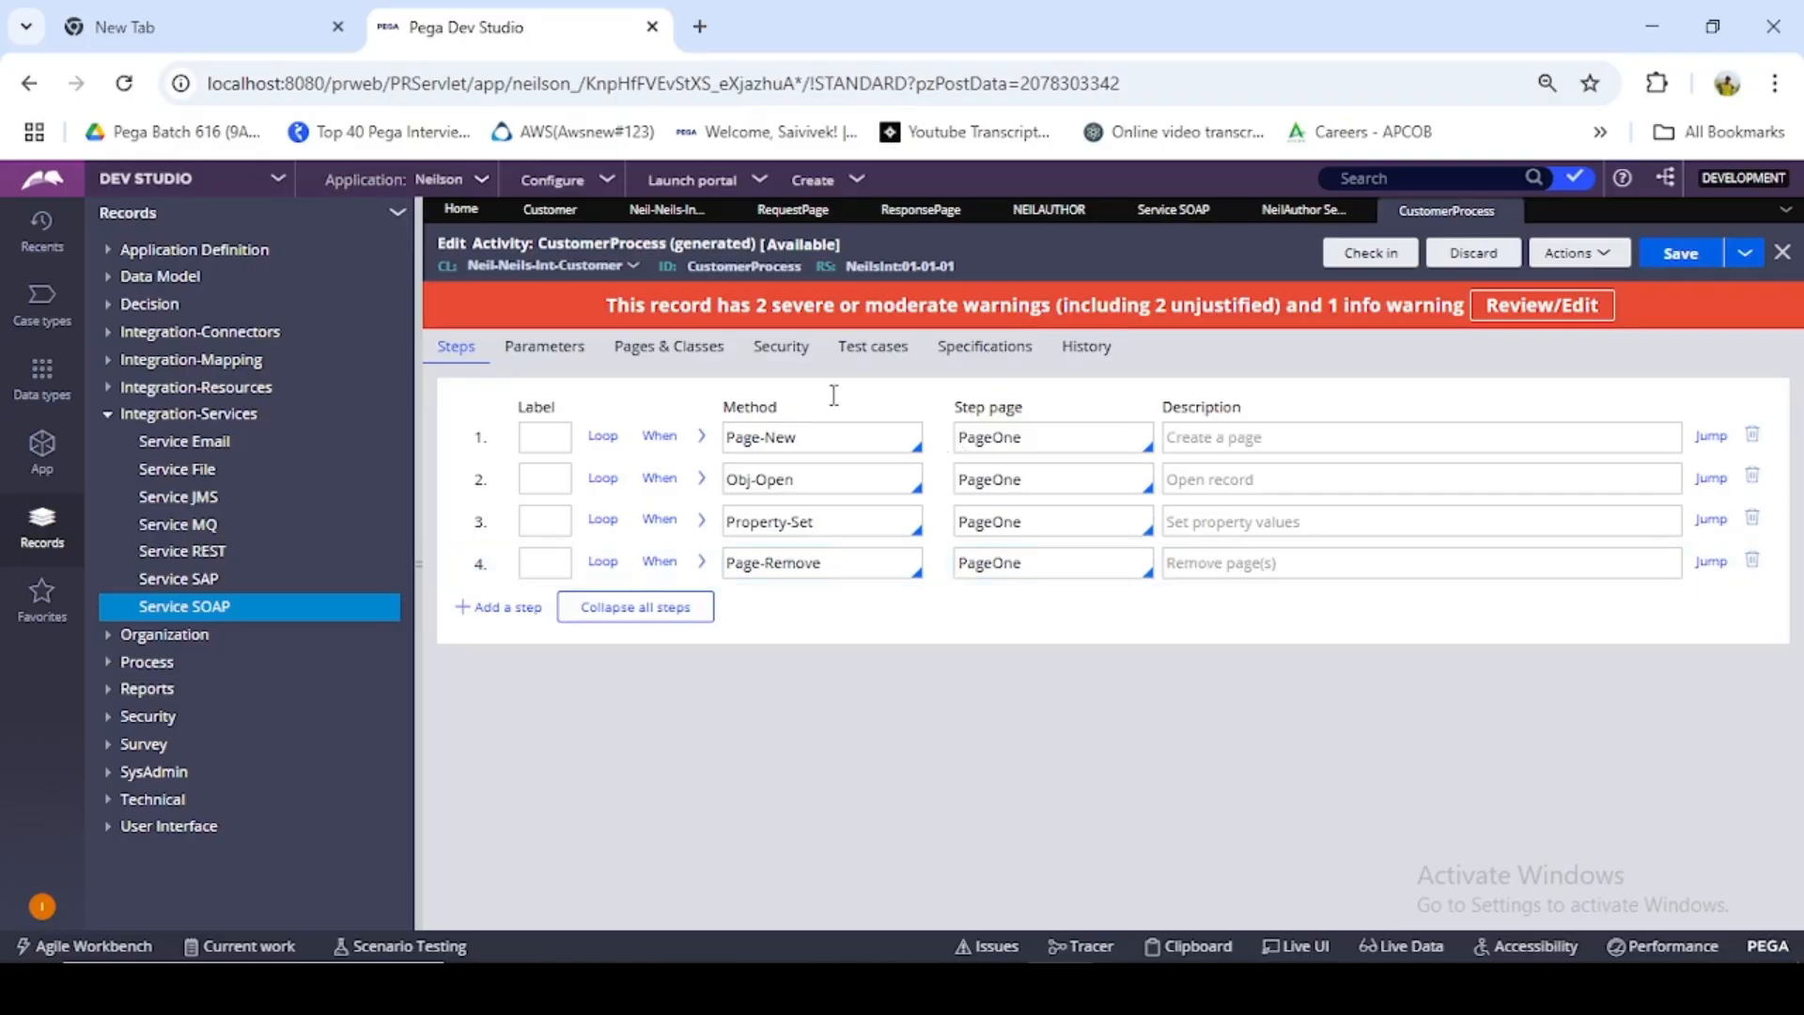
- Review the stored records of the Customer data type and start checking in the CustomerProcess activity
click(555, 211)
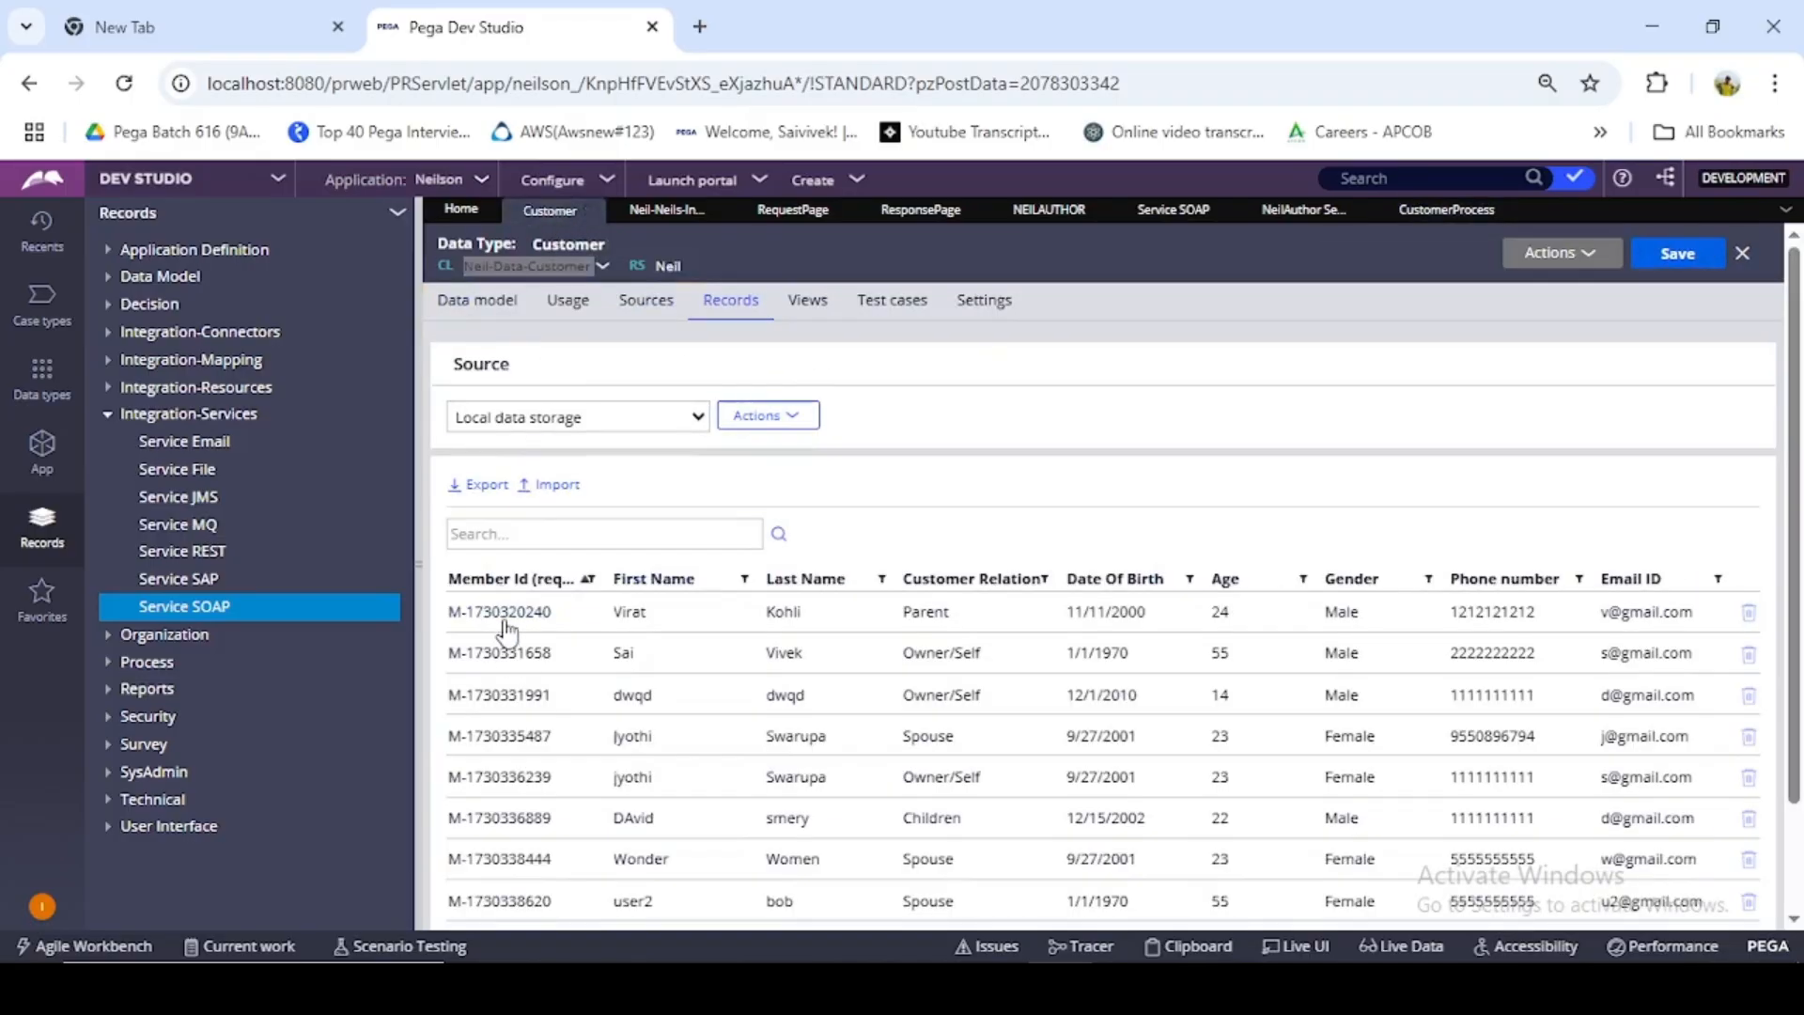
scroll(511, 620, down, 2)
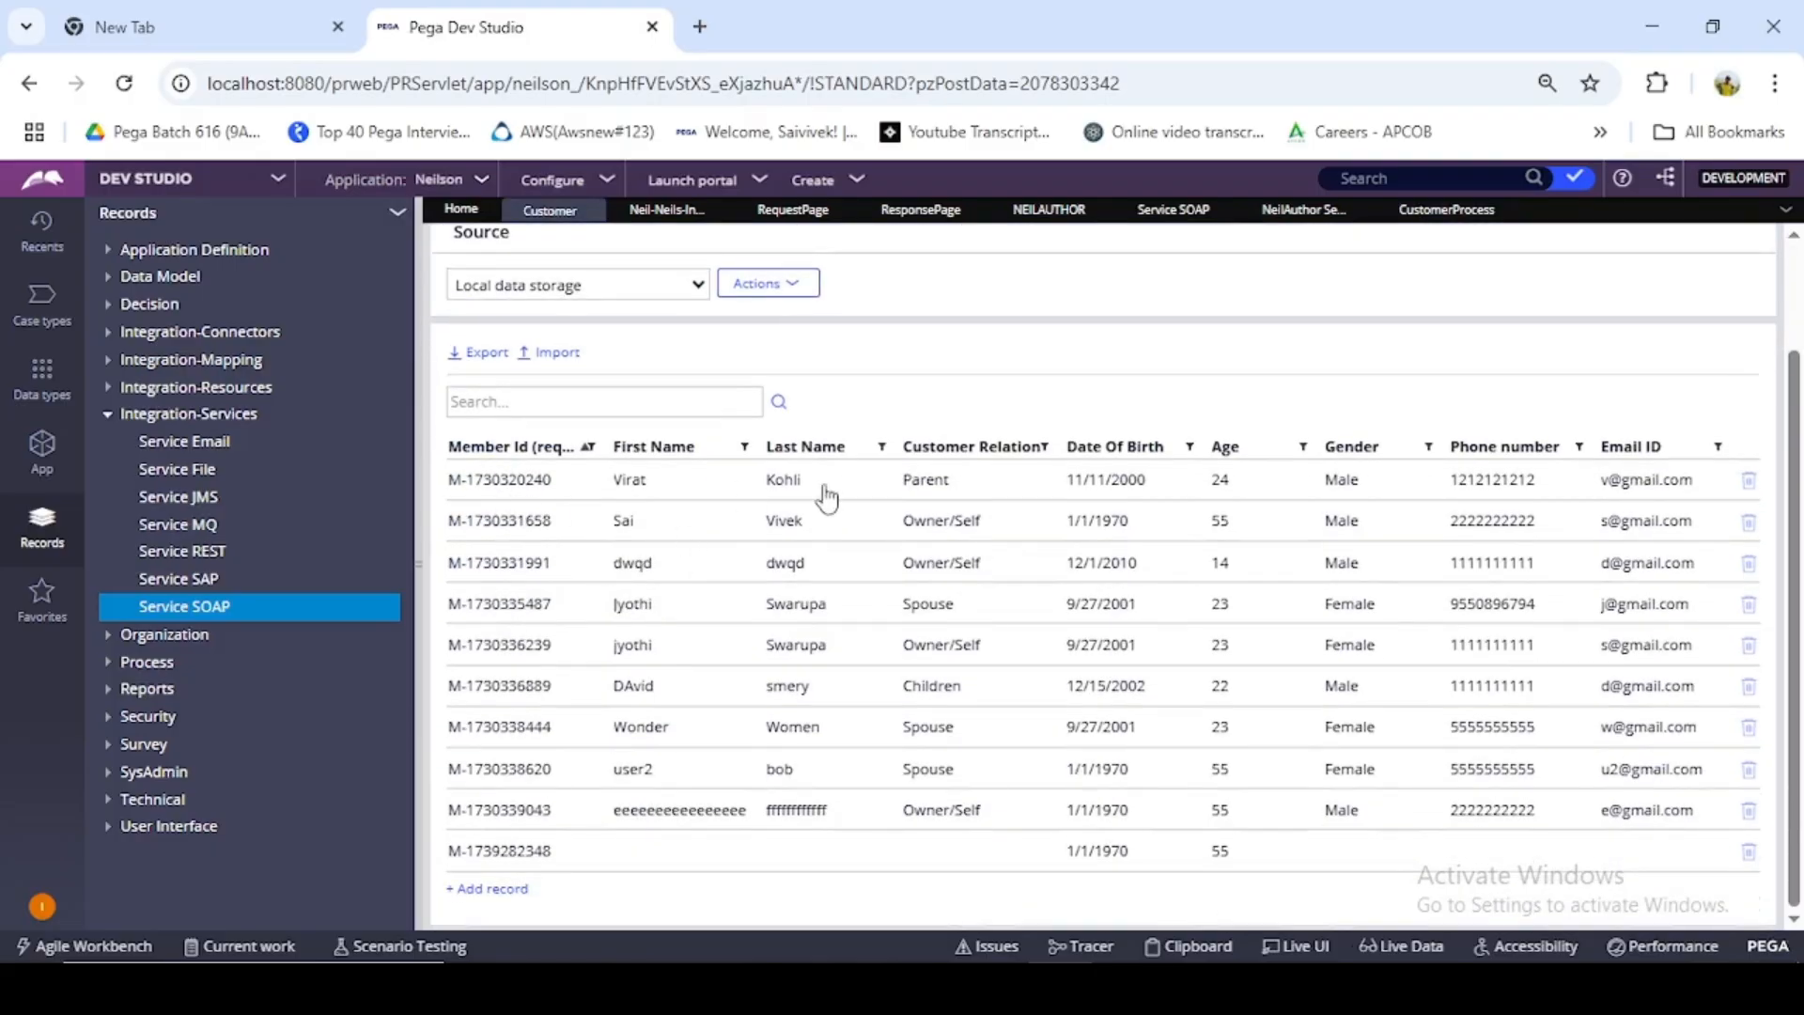
scroll(1483, 400, up, 2)
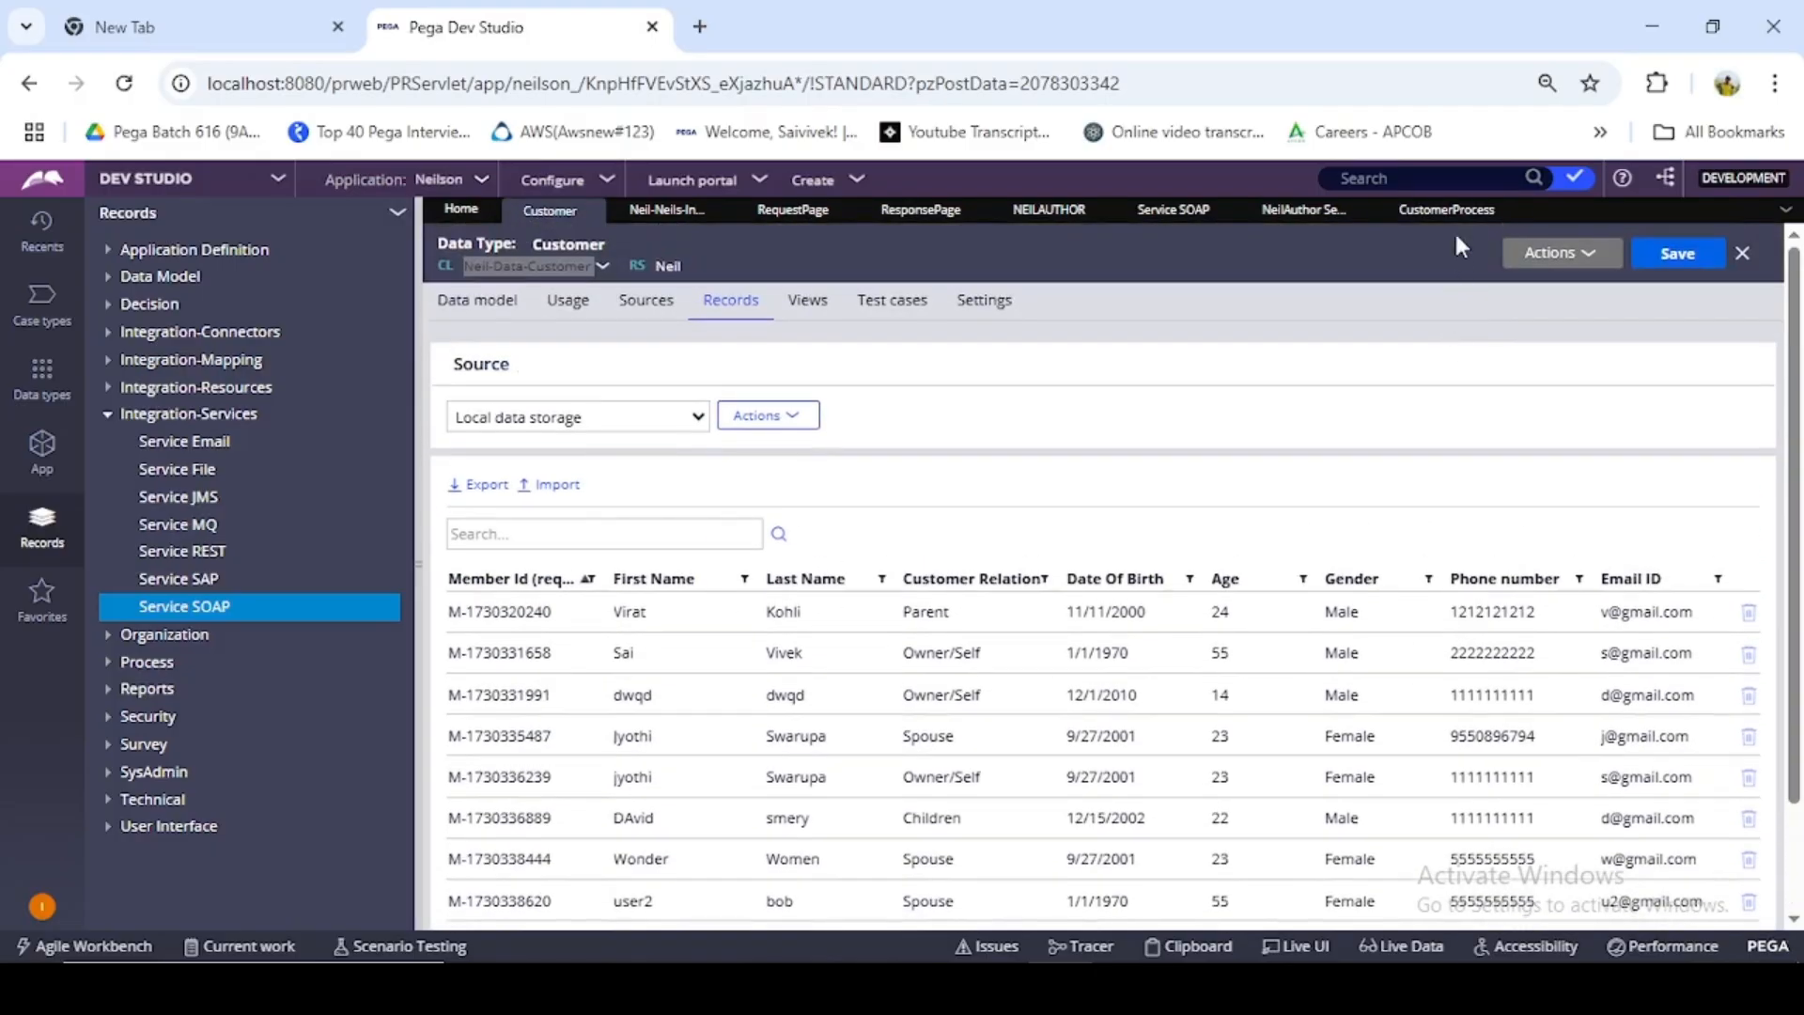
click(1447, 211)
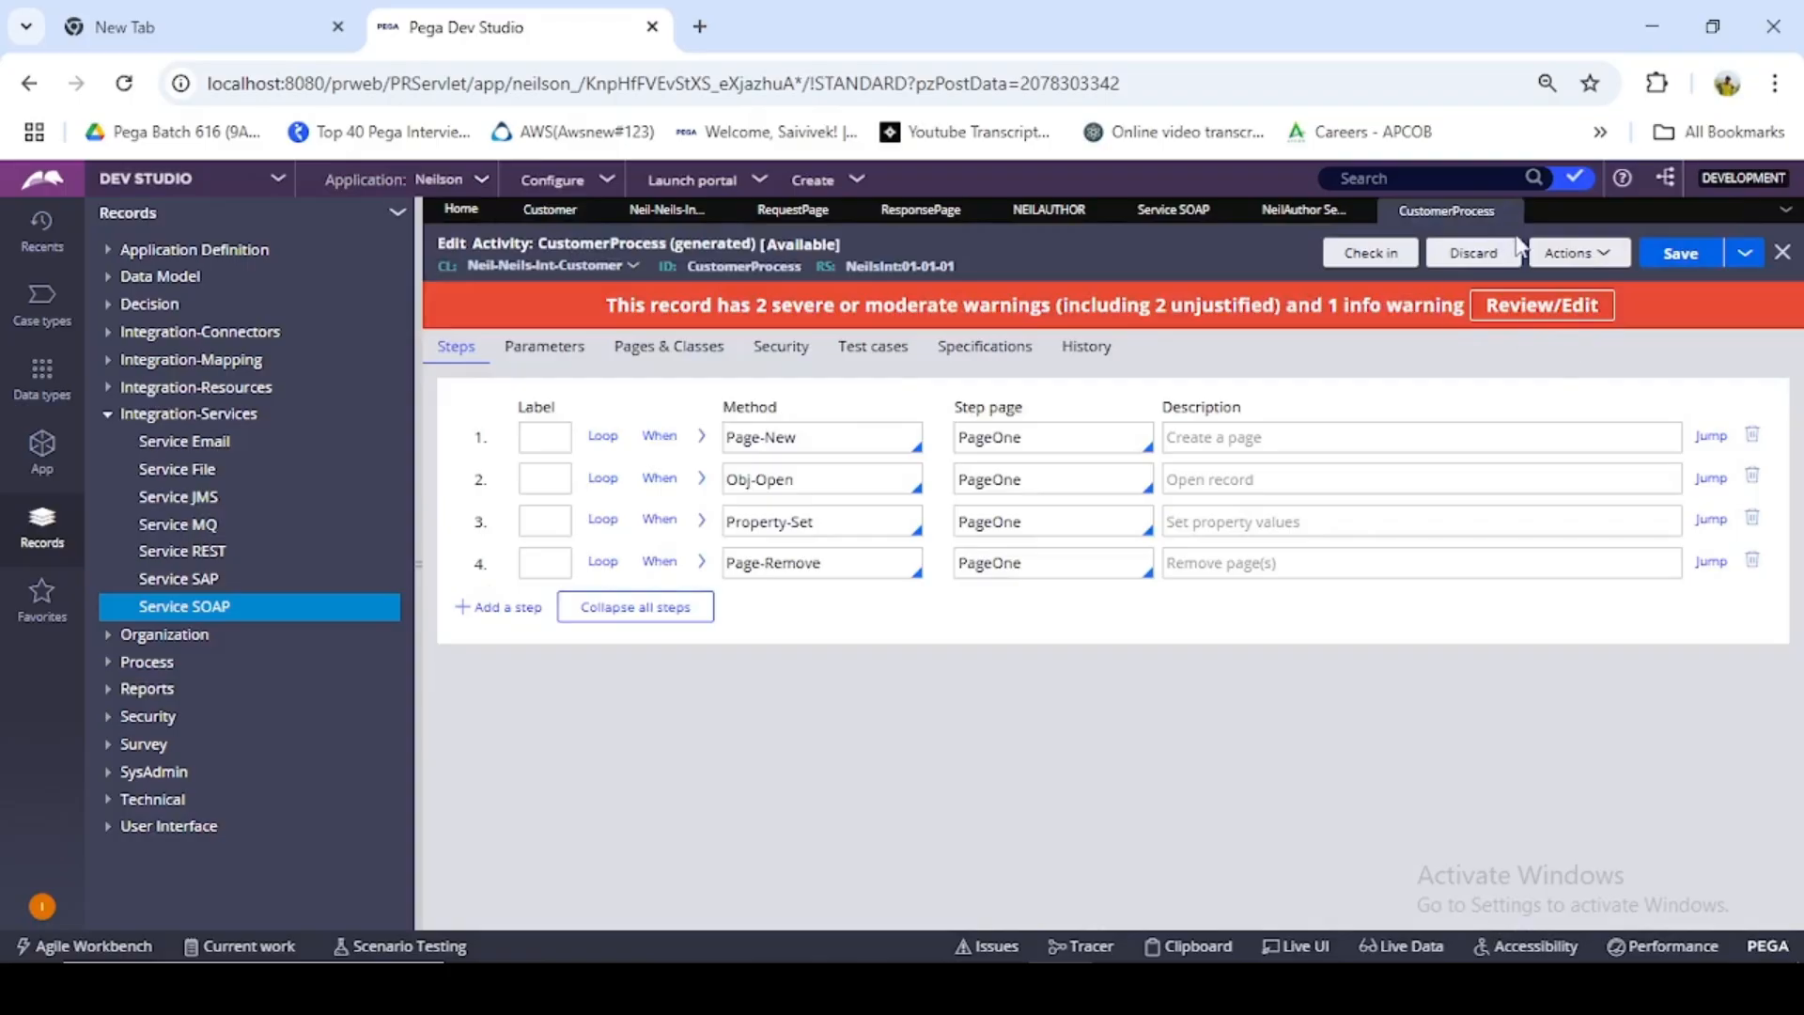
click(1391, 255)
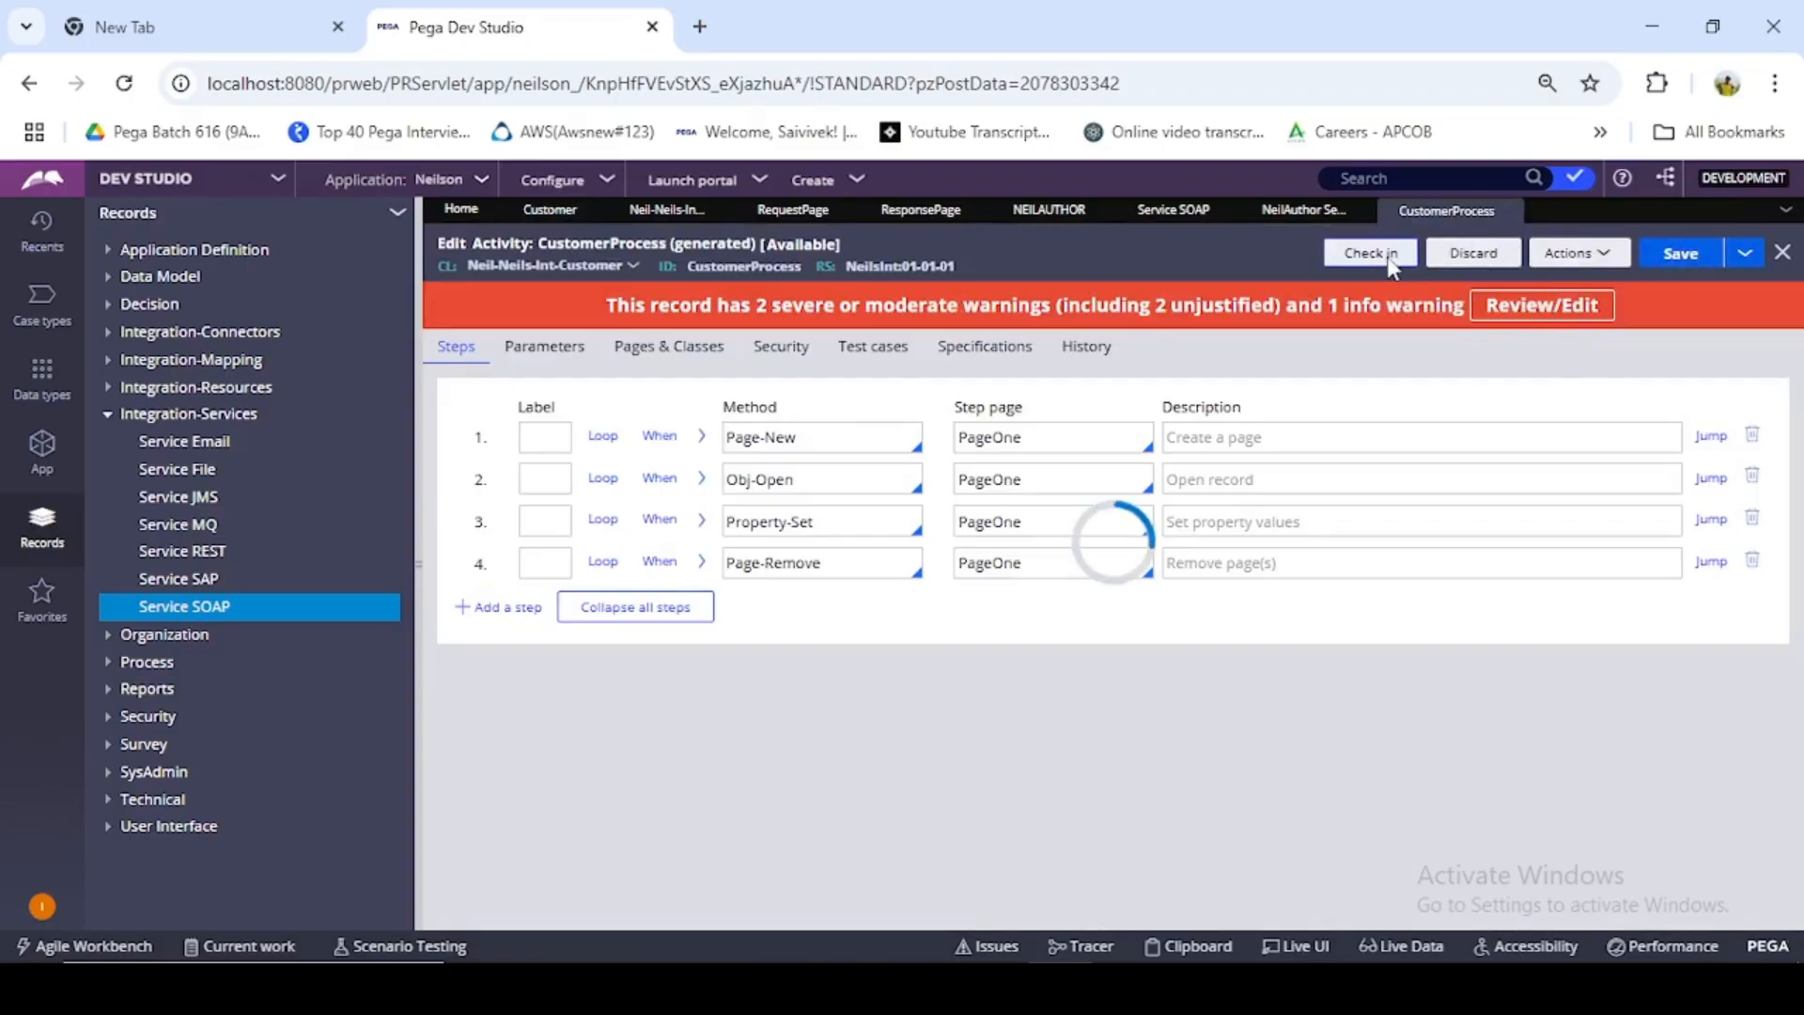
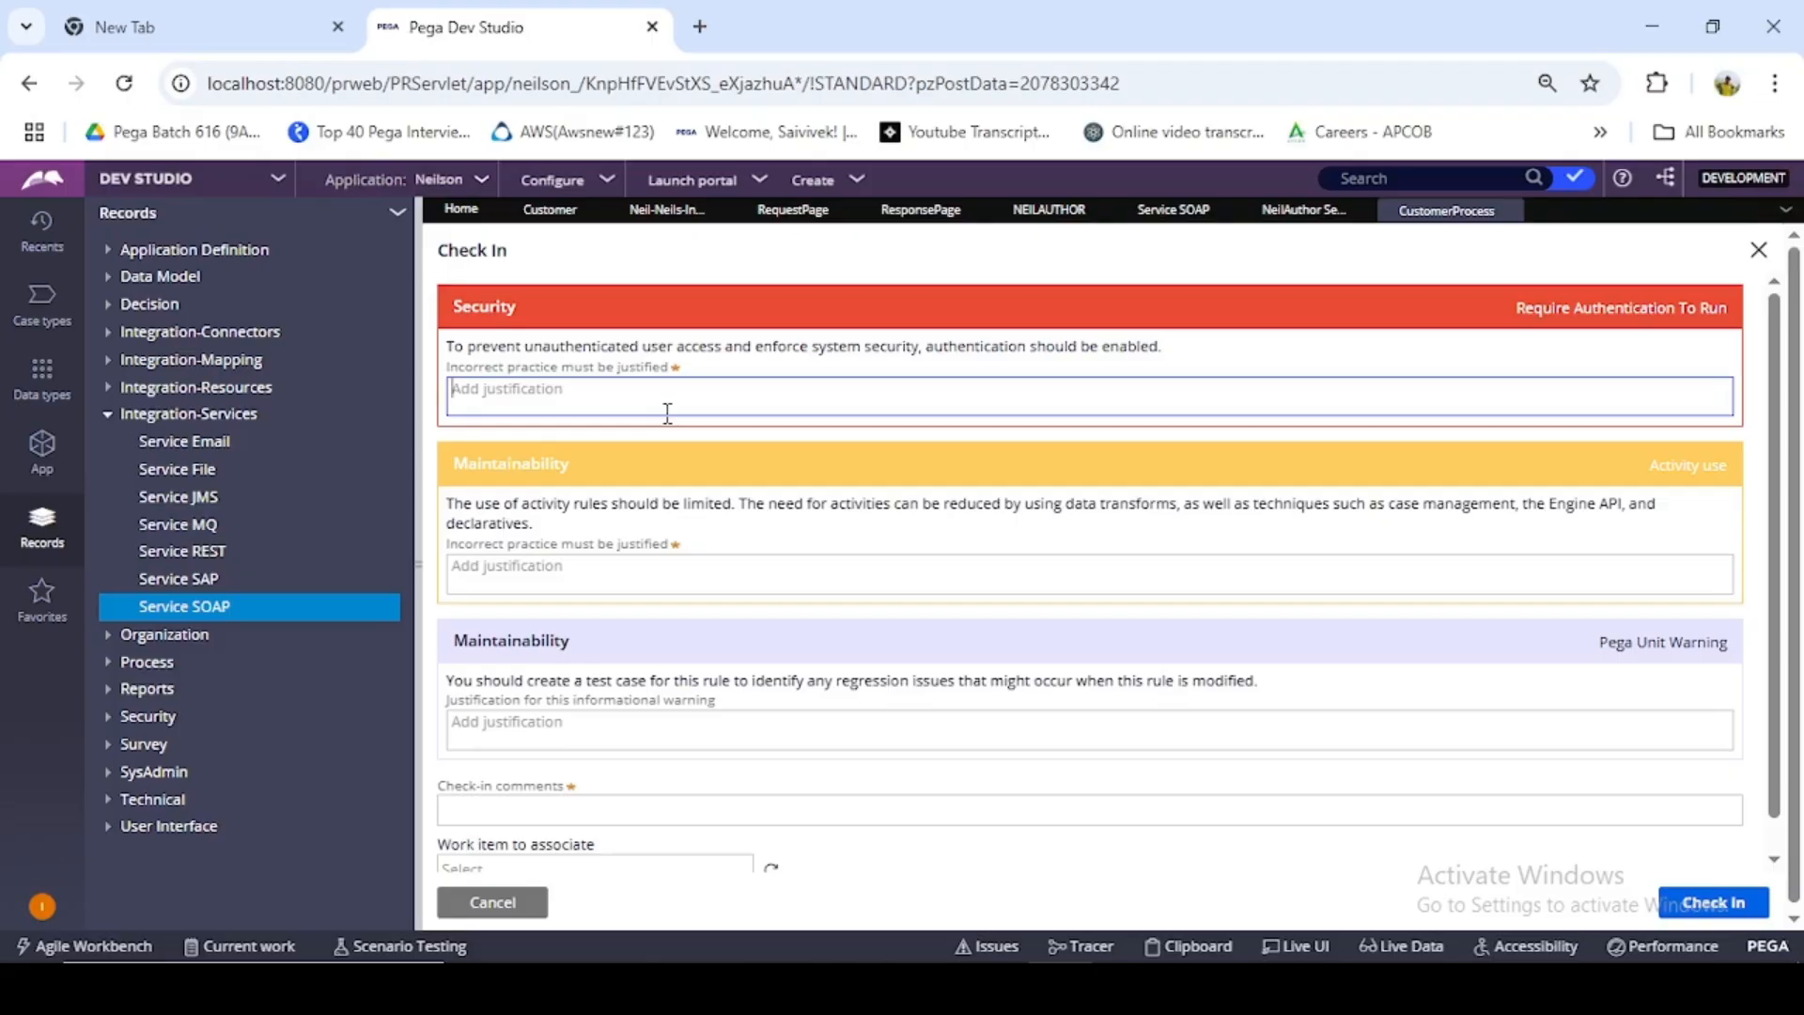
- Justify the security and activity-use warnings with Okay, enter the check-in comment fefe, and check in the CustomerProcess activity
text(Okay)
click(719, 569)
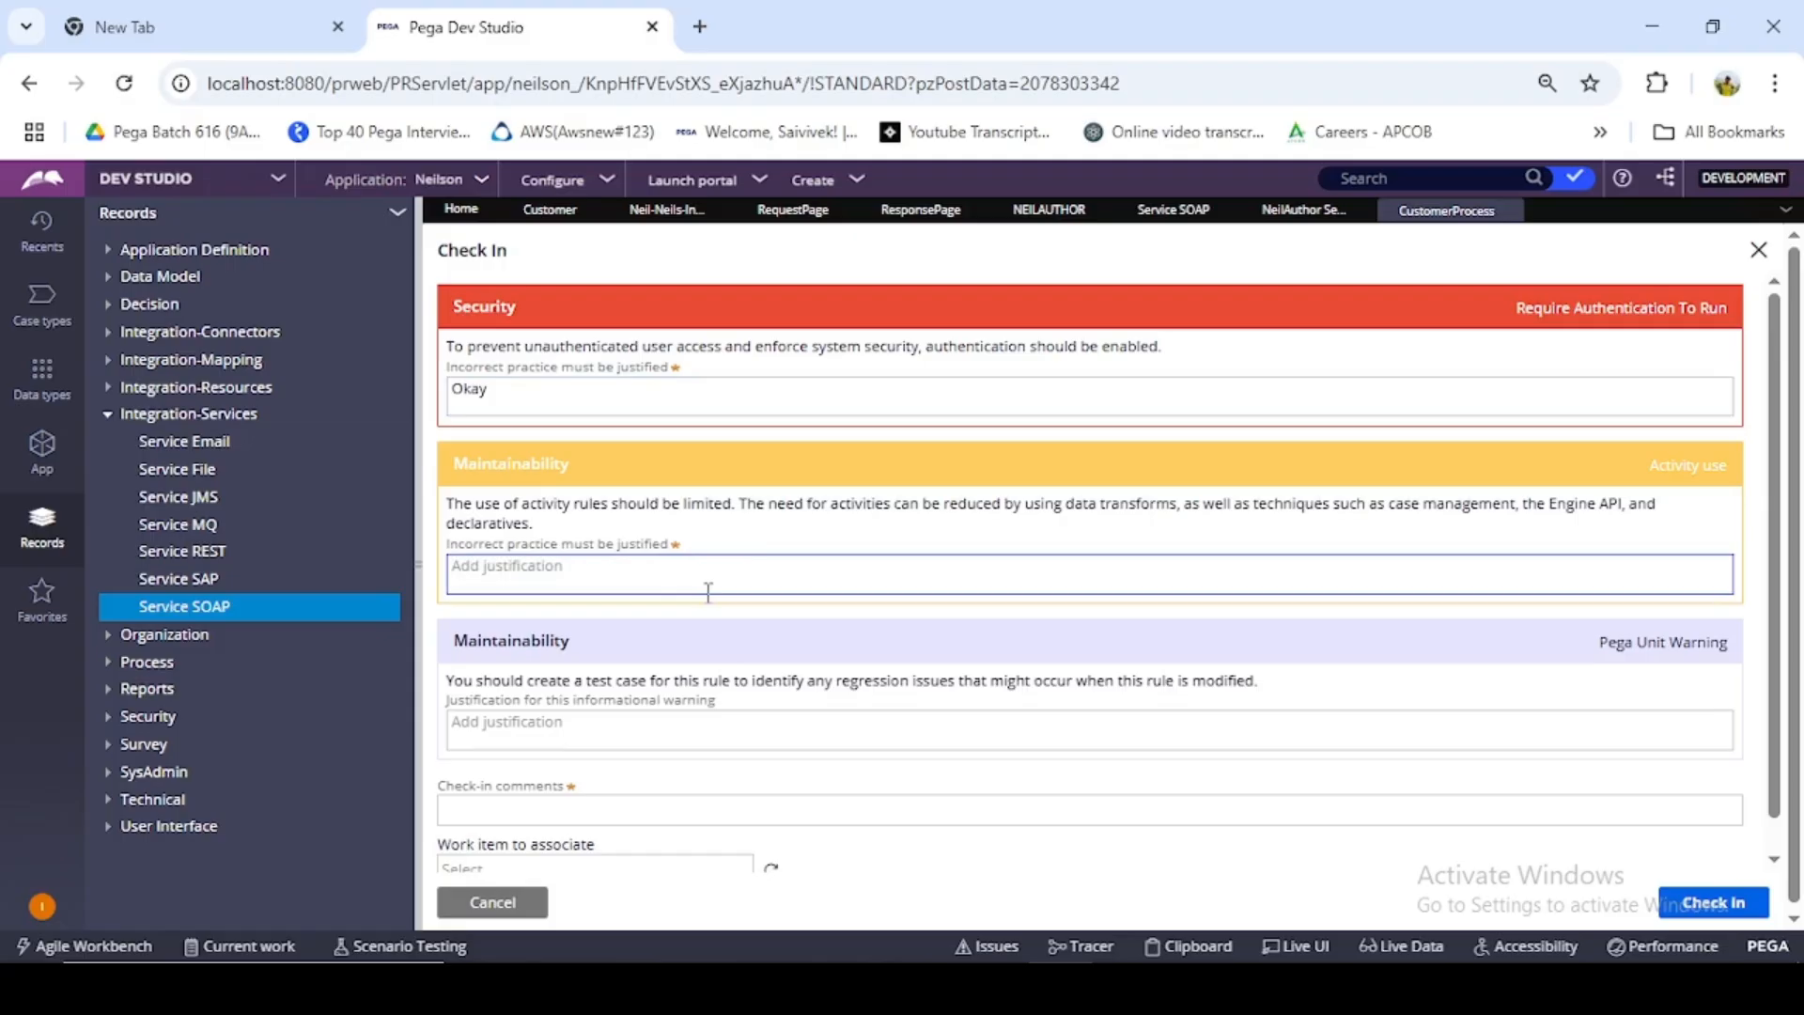
text(Okay)
scroll(707, 585, down, 1)
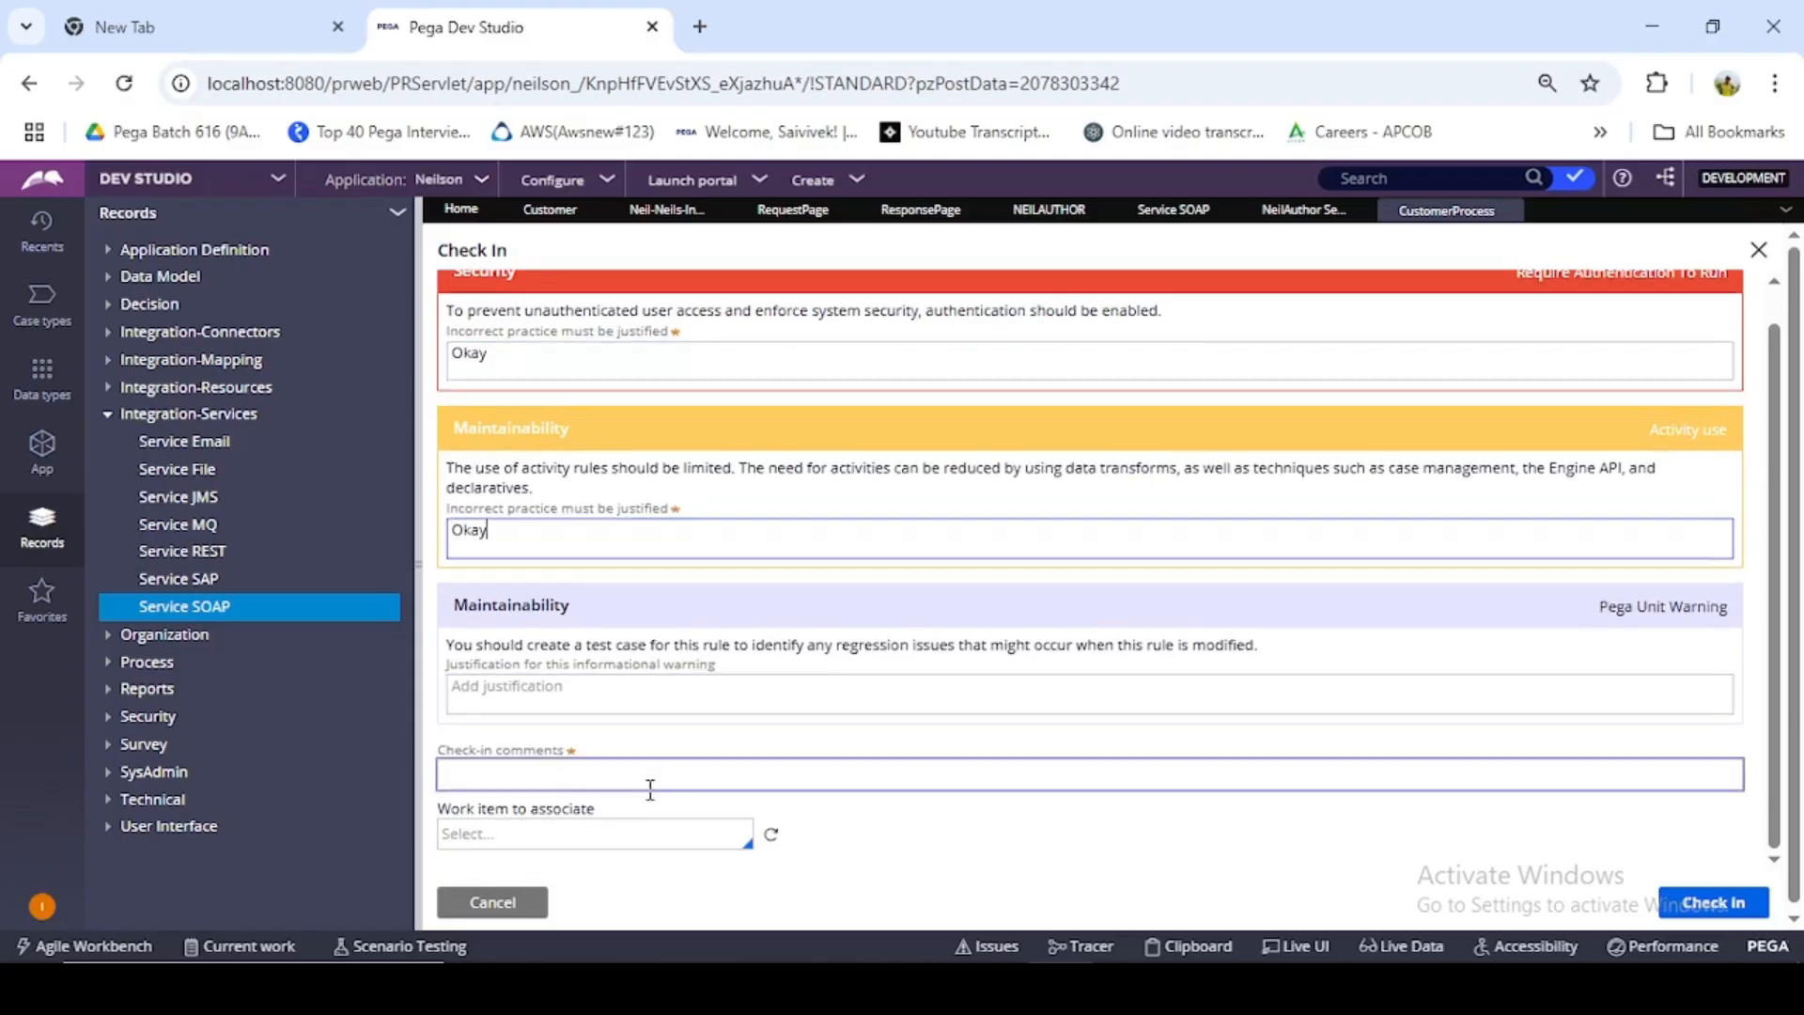
click(673, 773)
text(fefe)
click(1707, 902)
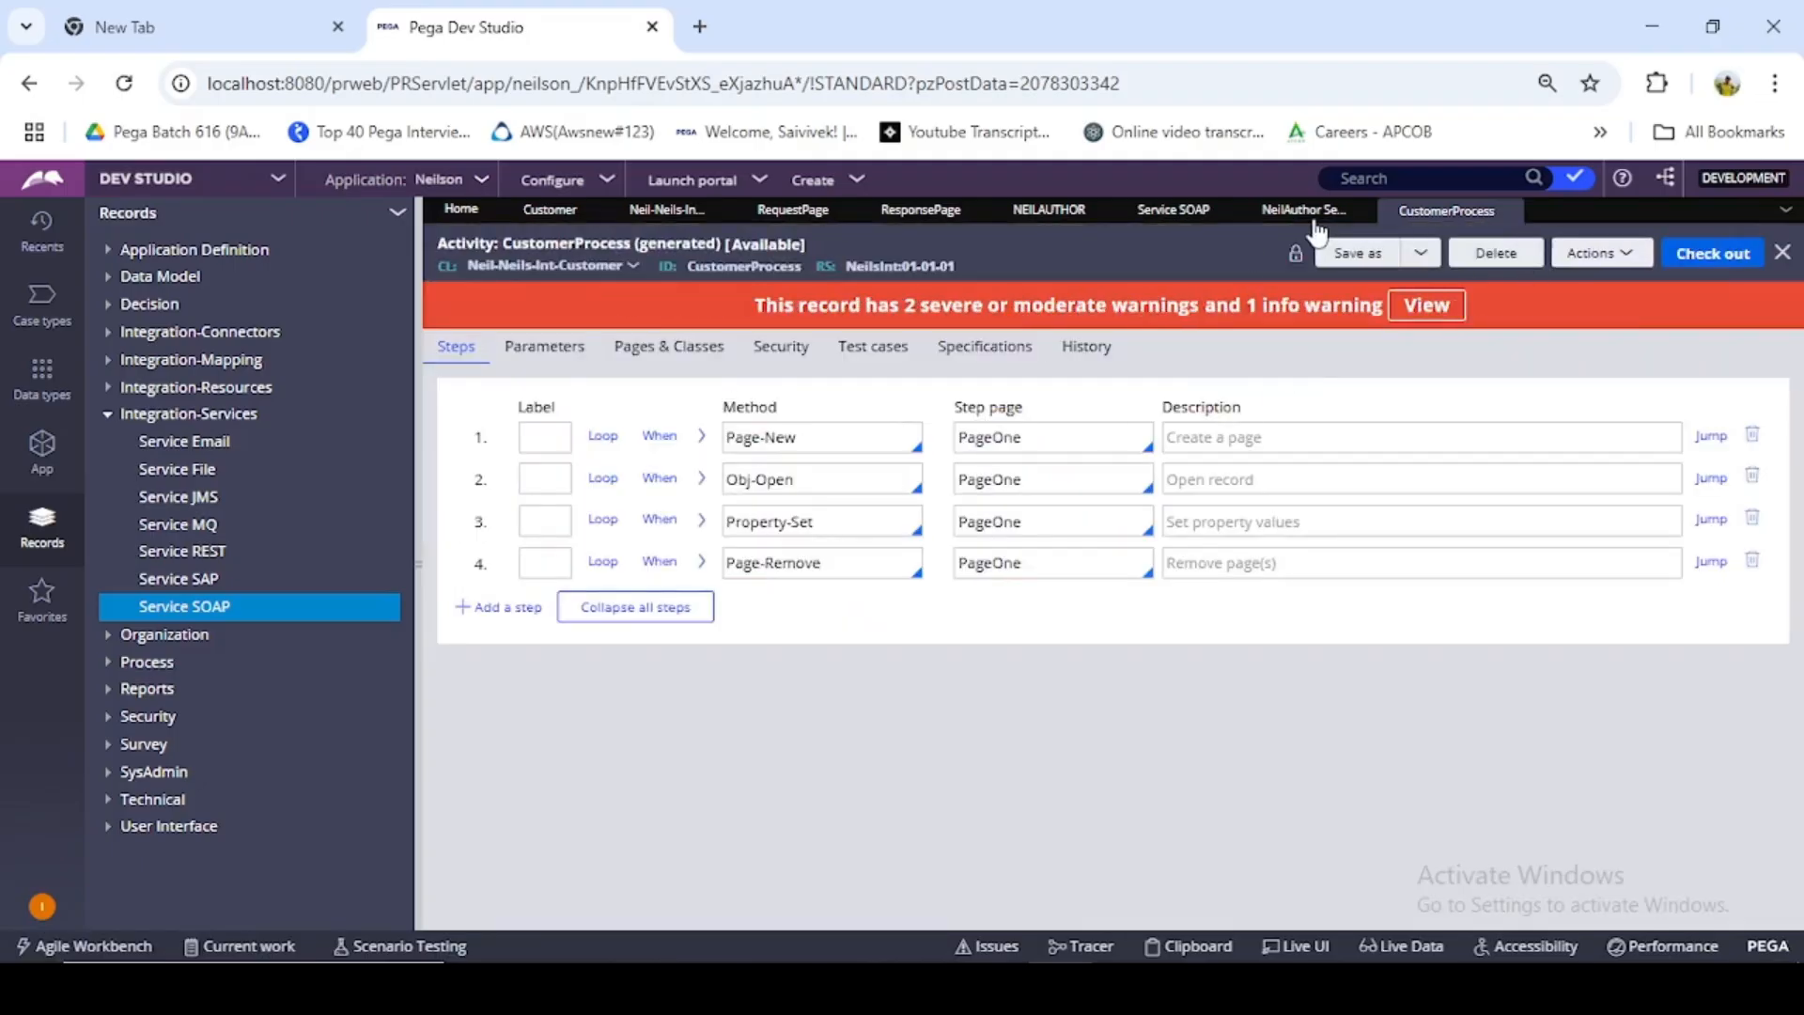
- Run the CustomerProcess SOAP service rule and choose to supply a SOAP request envelope in the simulation
click(1339, 202)
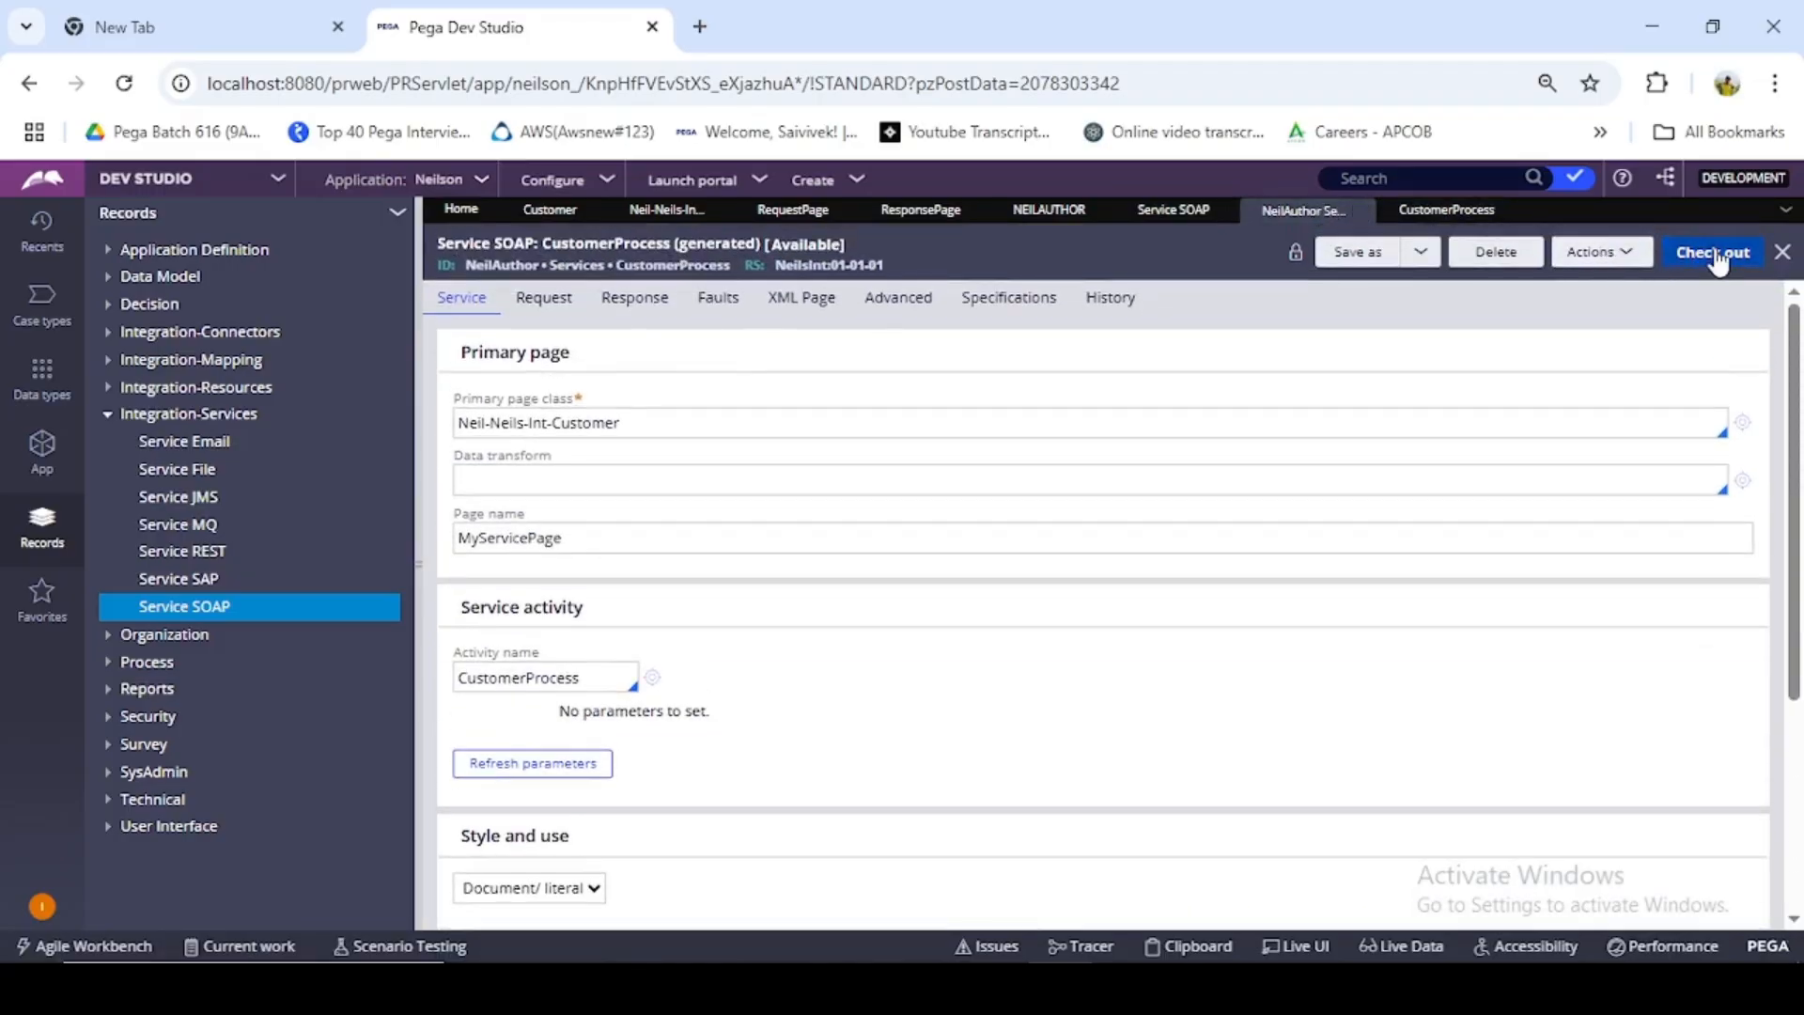
click(1624, 254)
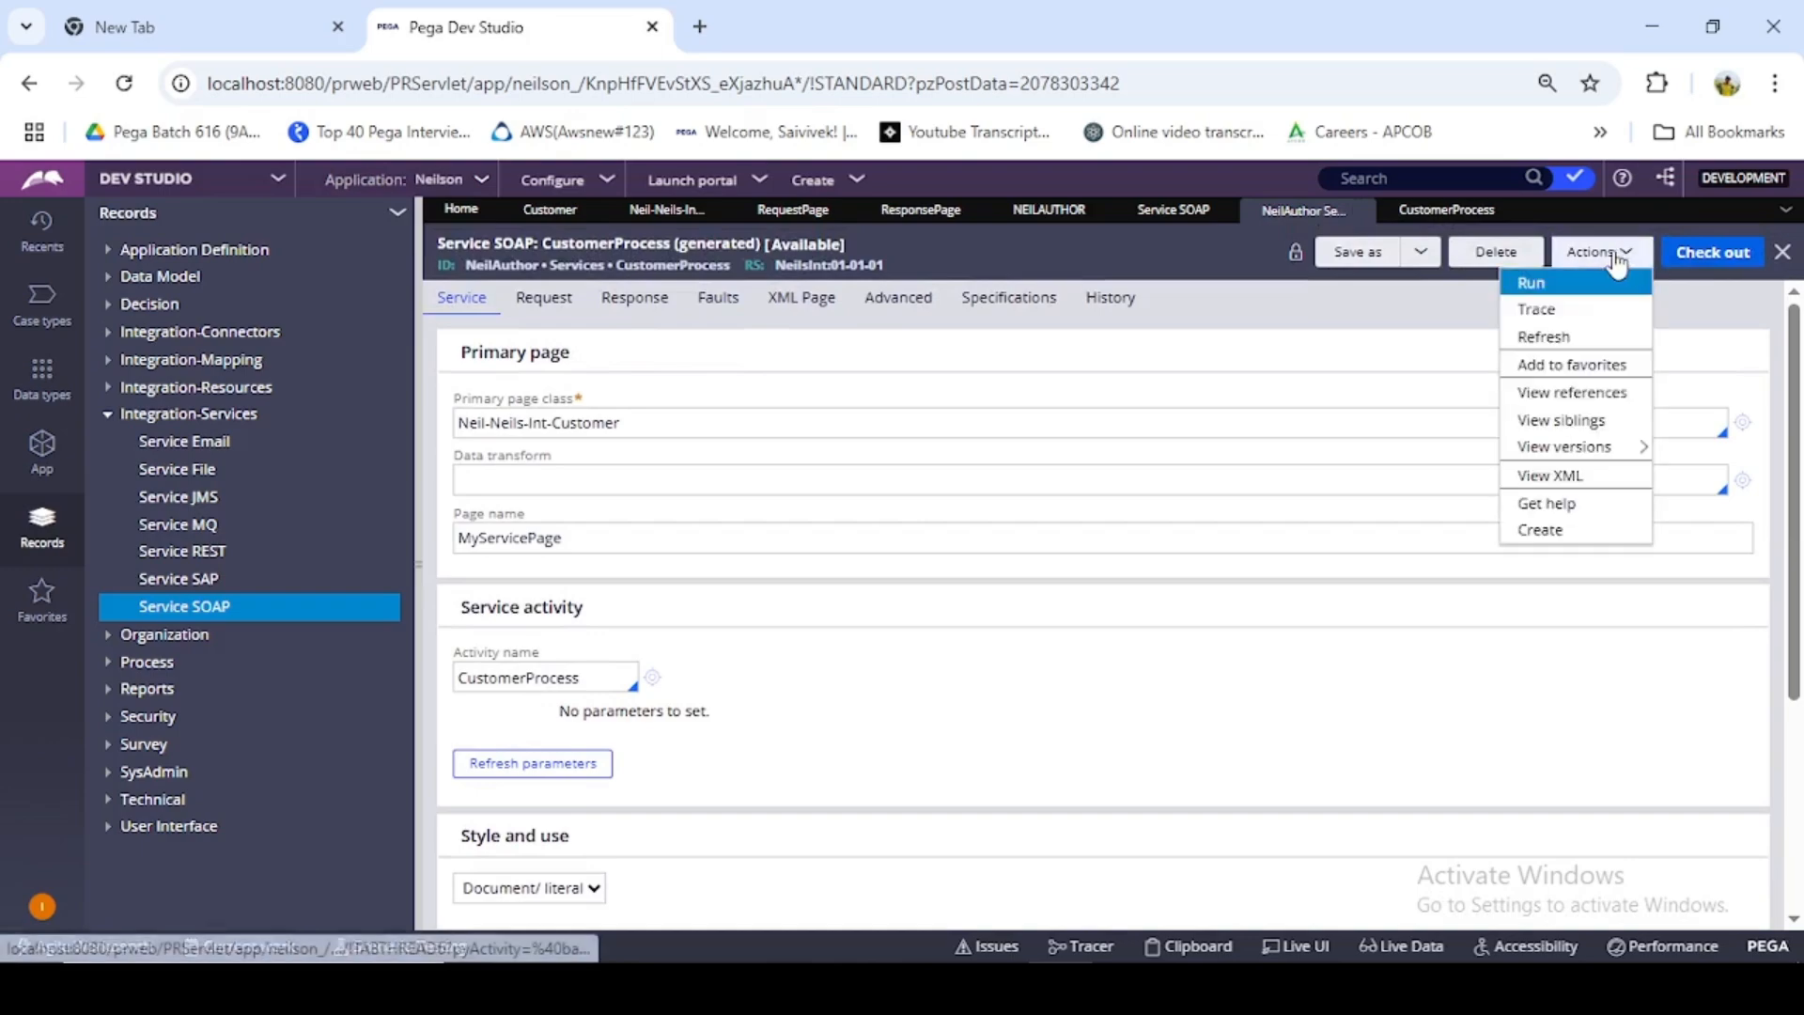
click(1520, 275)
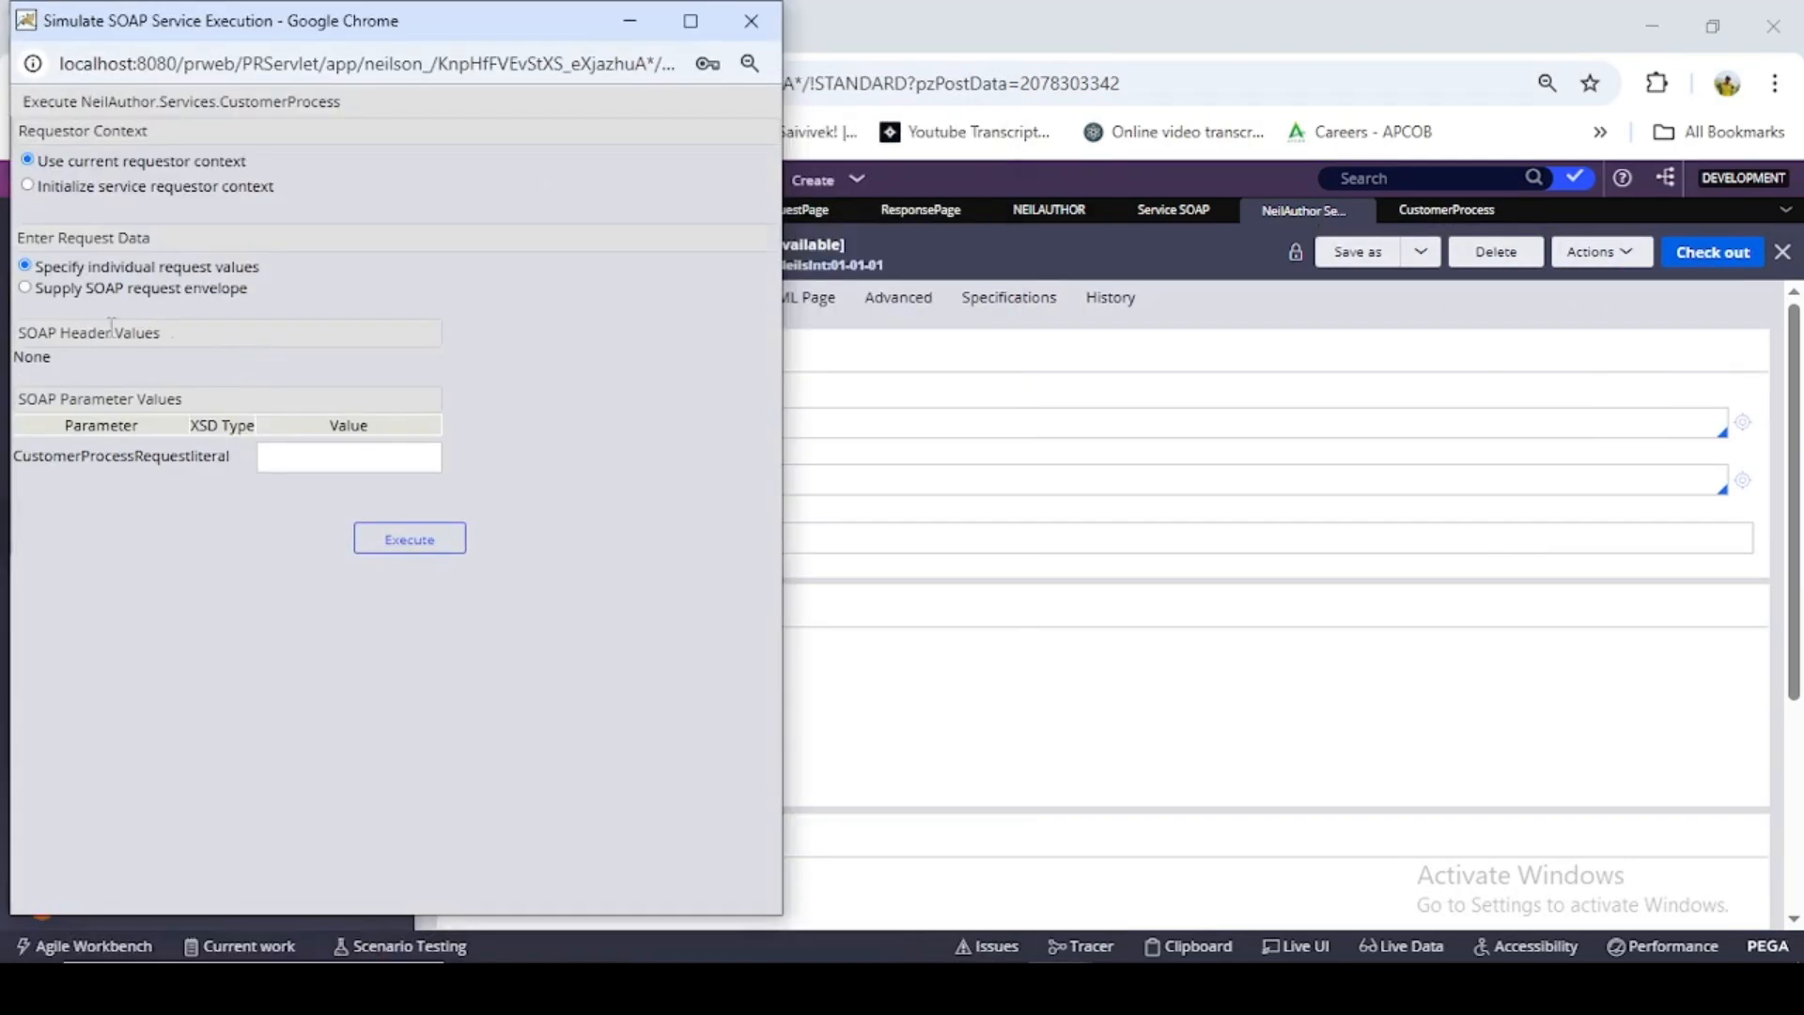
click(25, 289)
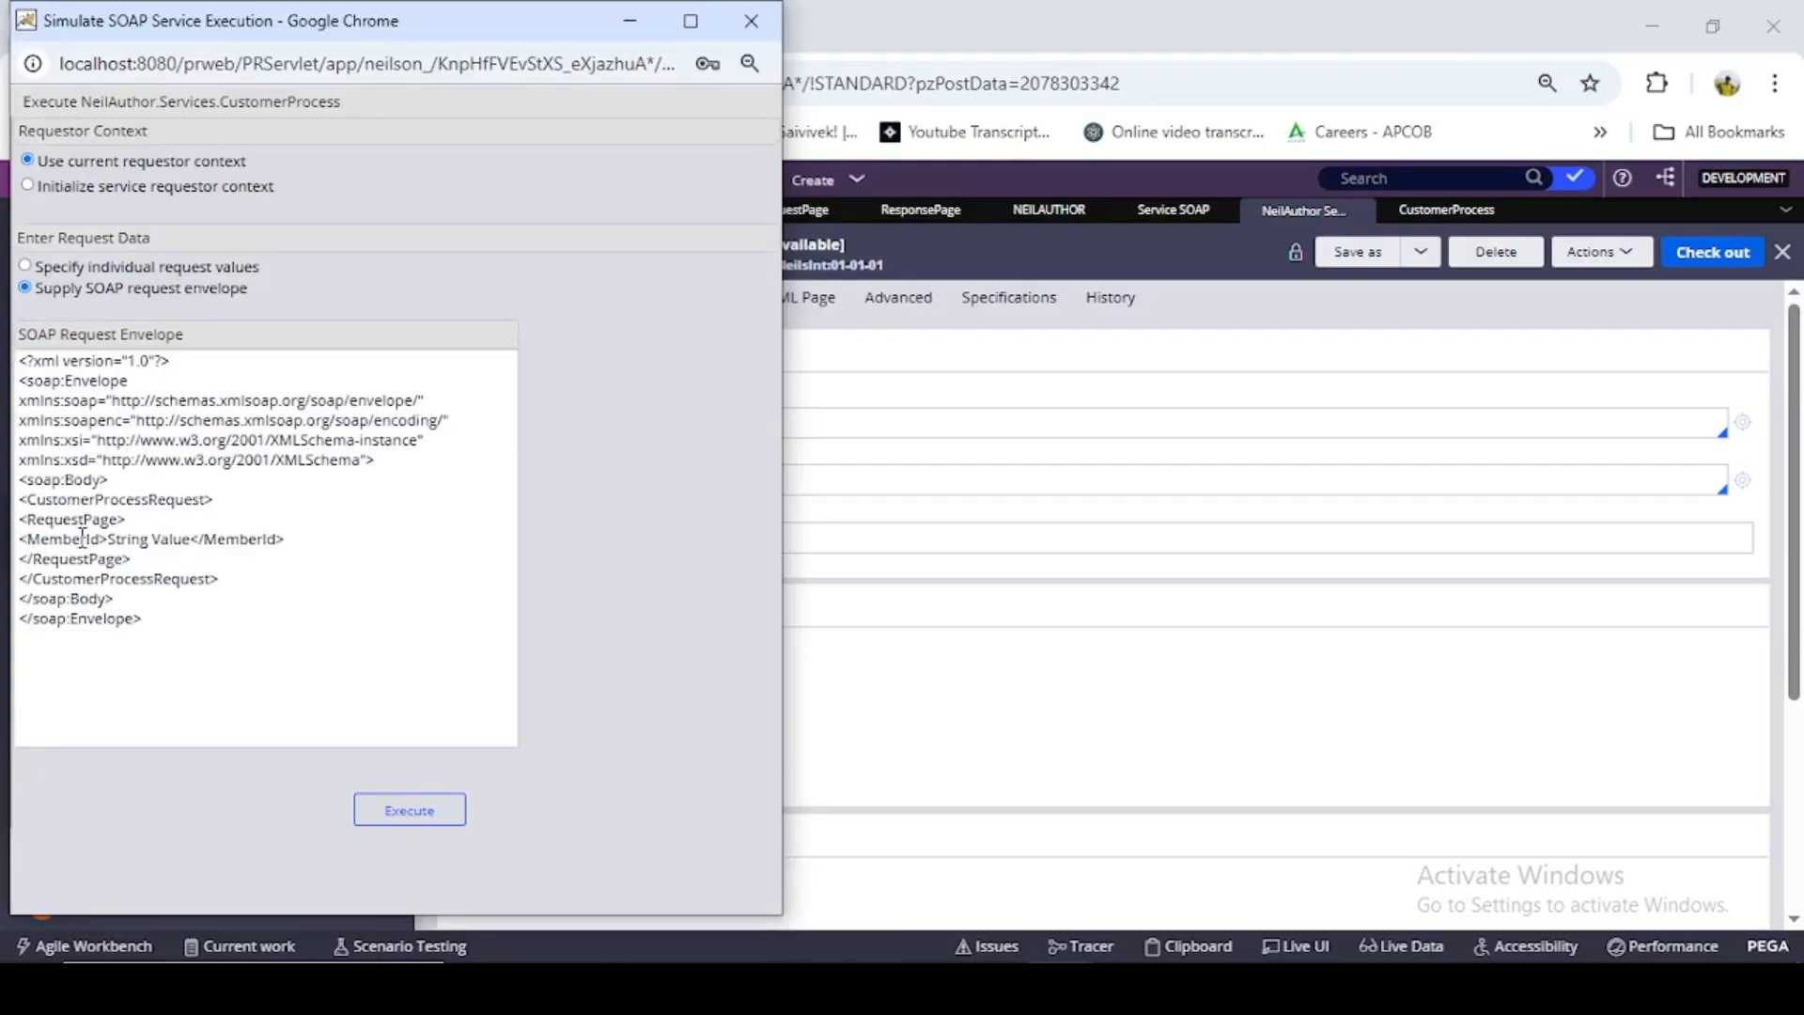
- Try to copy the Member Id of the first Customer record for use in the request envelope
click(631, 20)
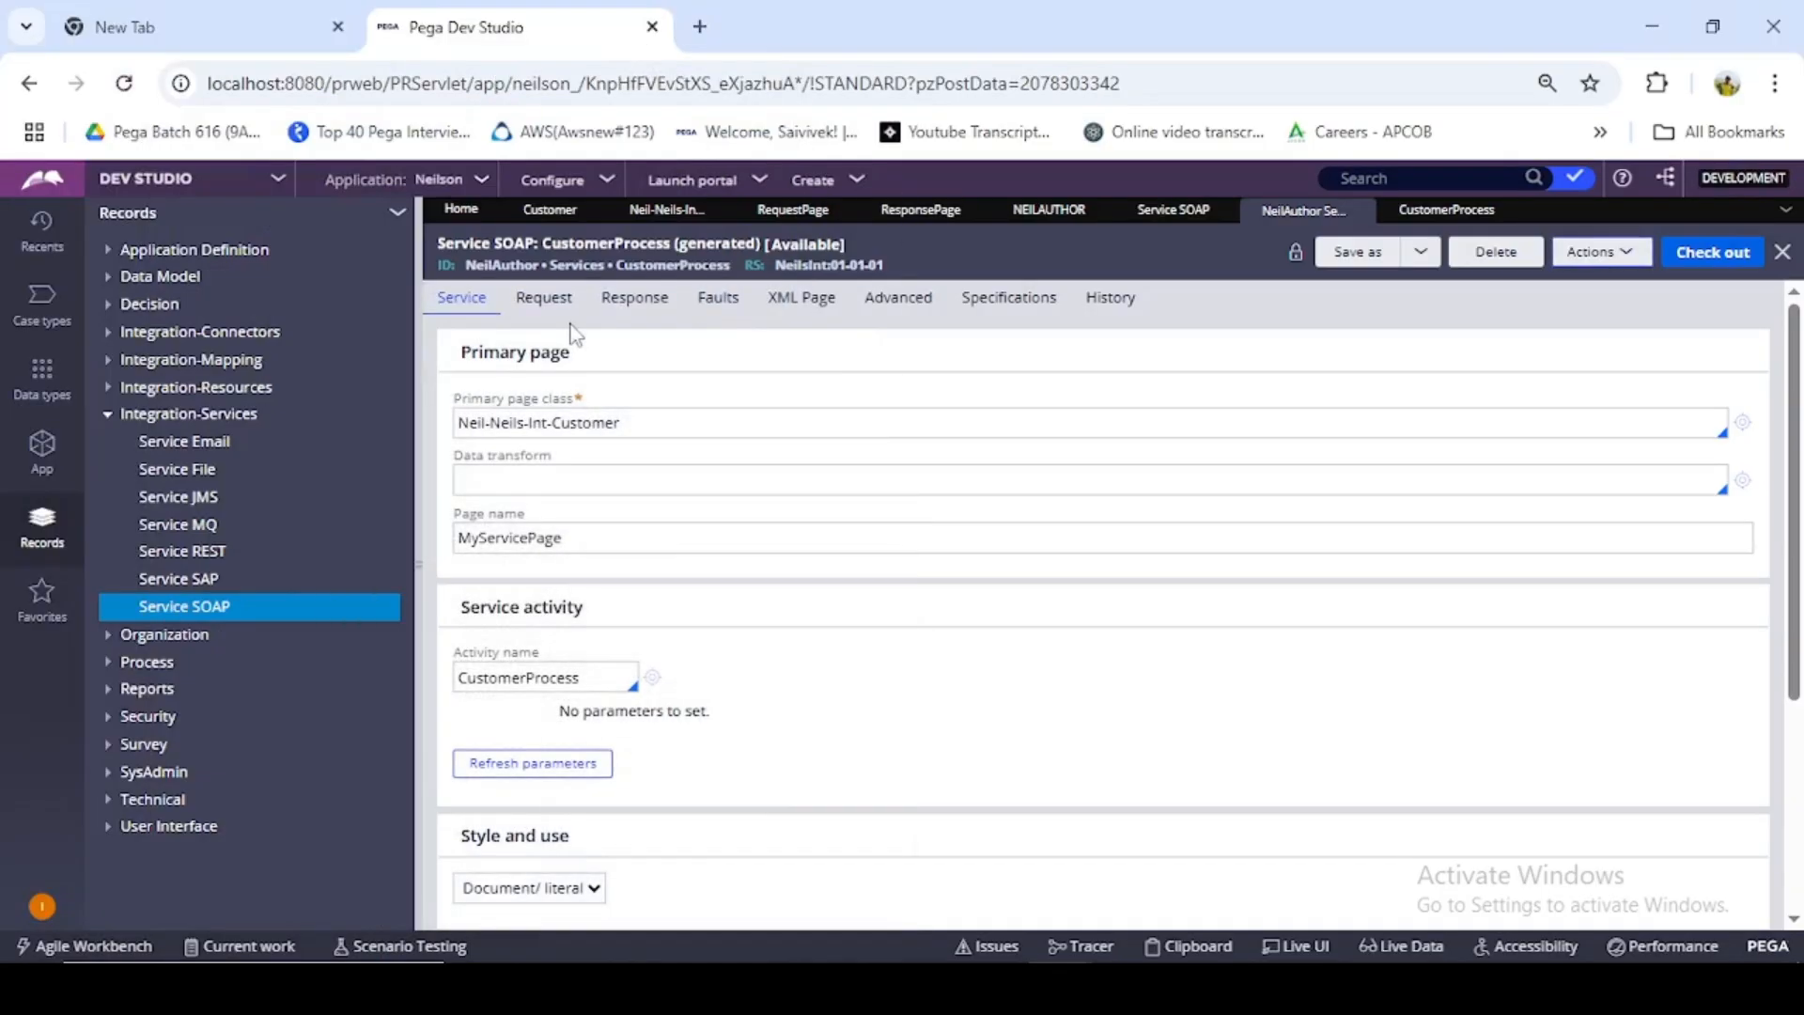
click(555, 202)
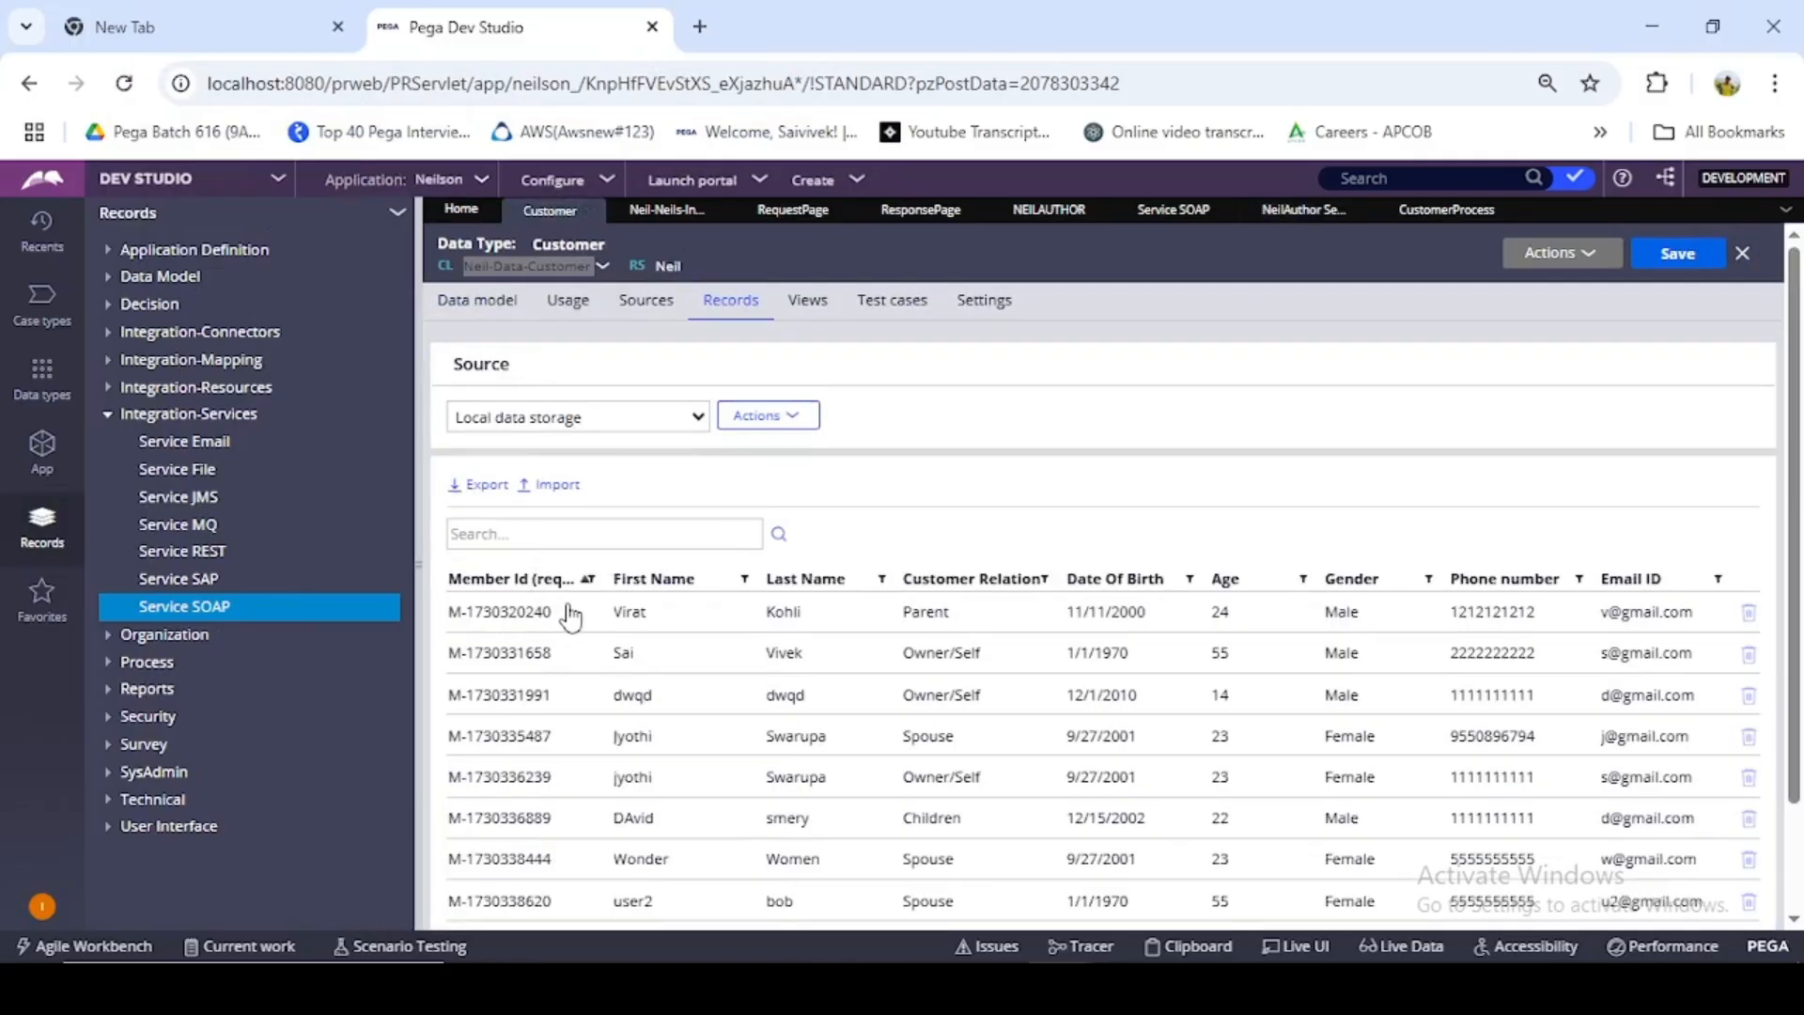
drag(546, 617, 451, 622)
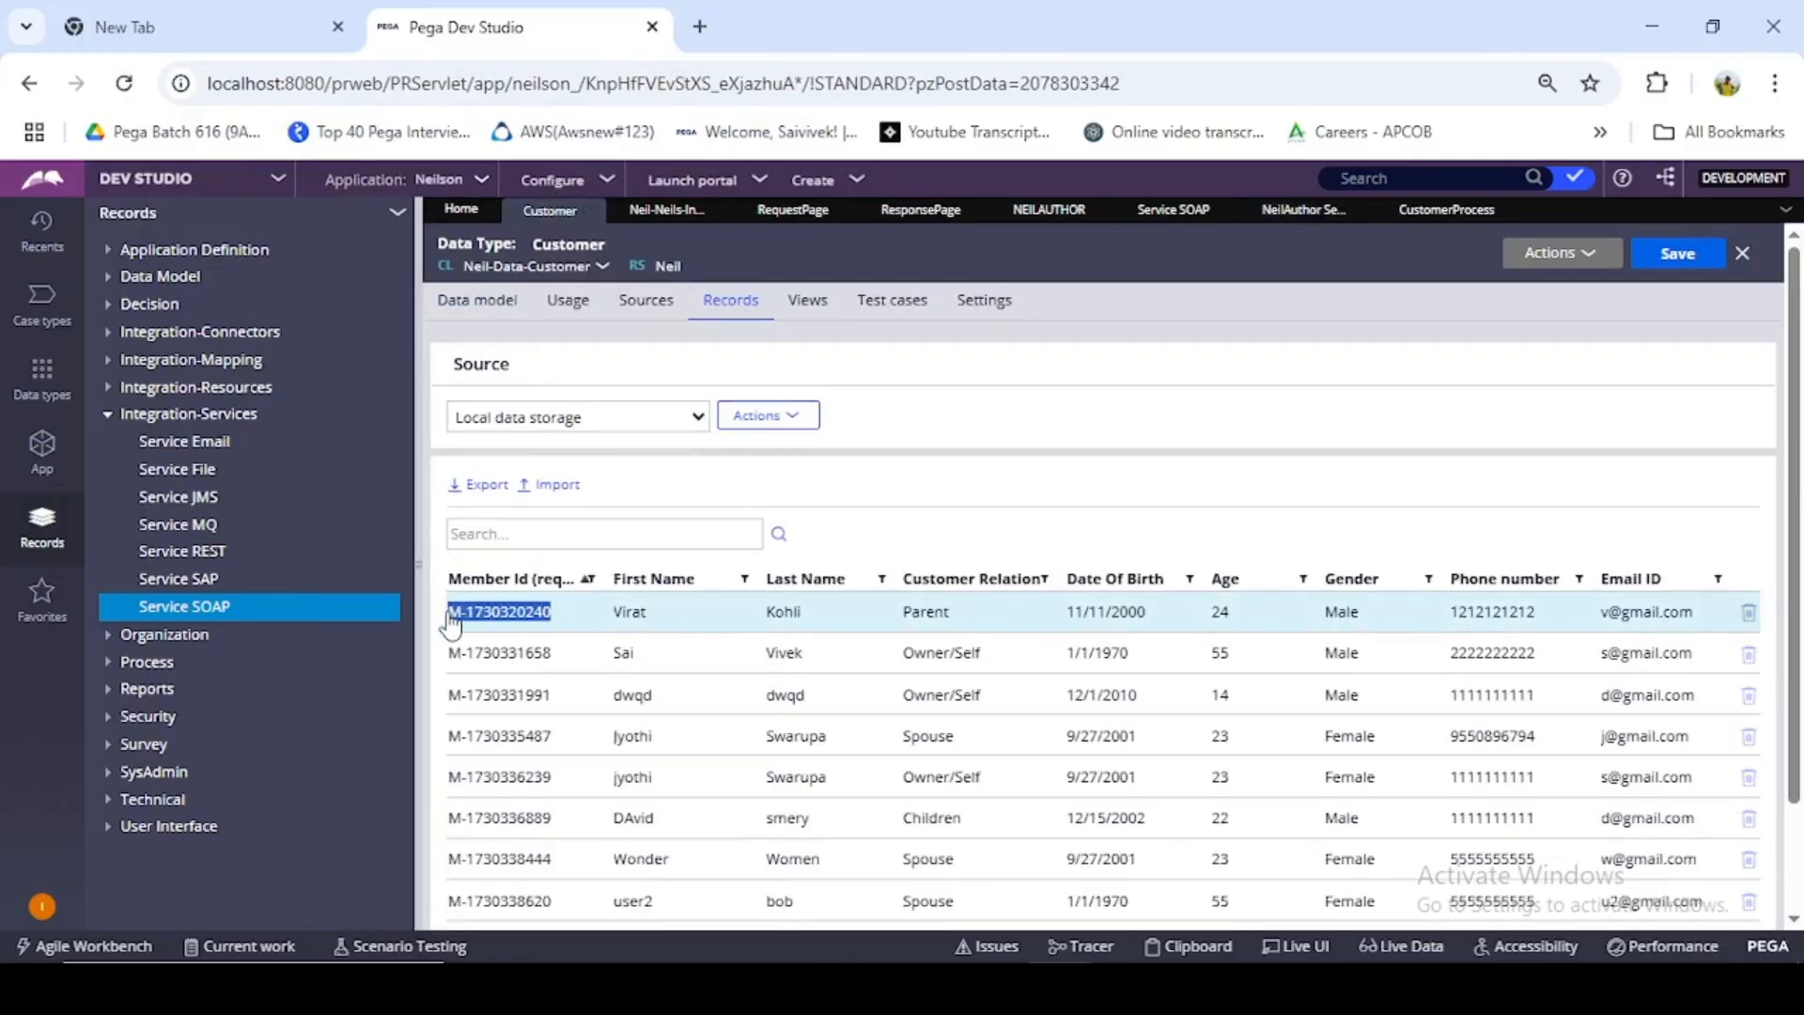
click(452, 618)
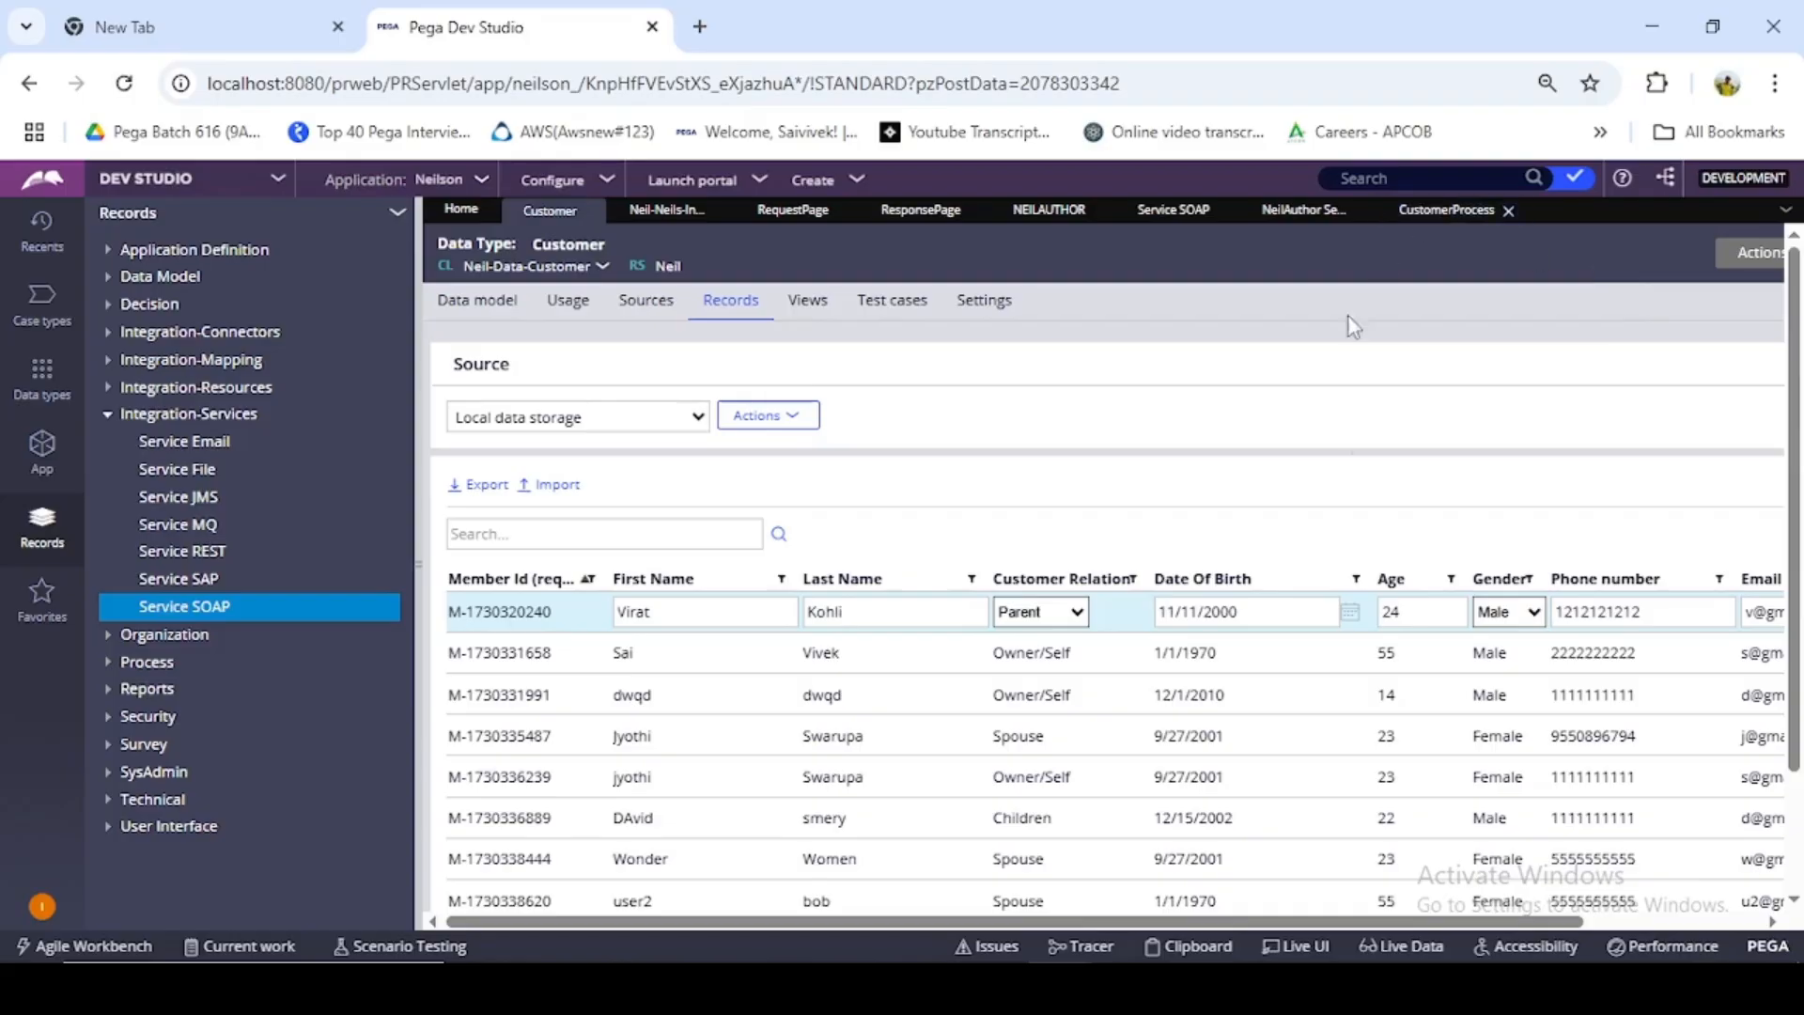
mouse_move(1062, 982)
click(1189, 874)
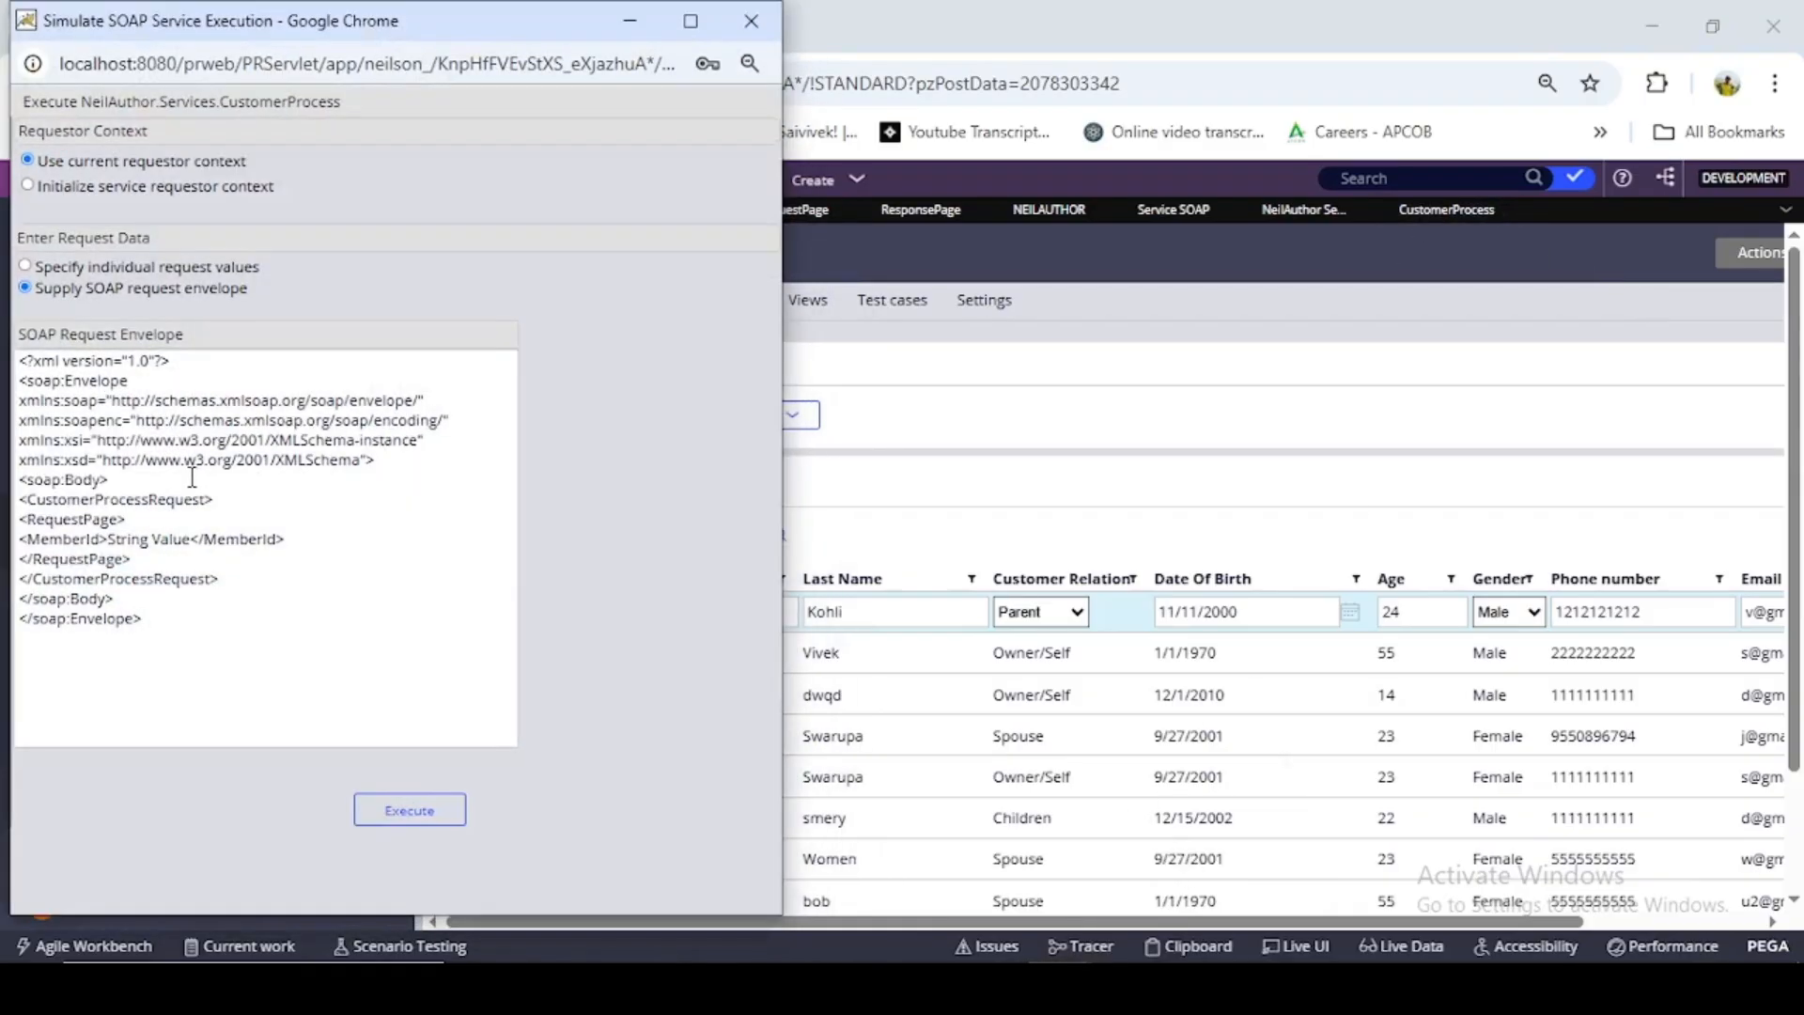
- Clear the String Value placeholder from the MemberId element of the SOAP request envelope
double_click(194, 541)
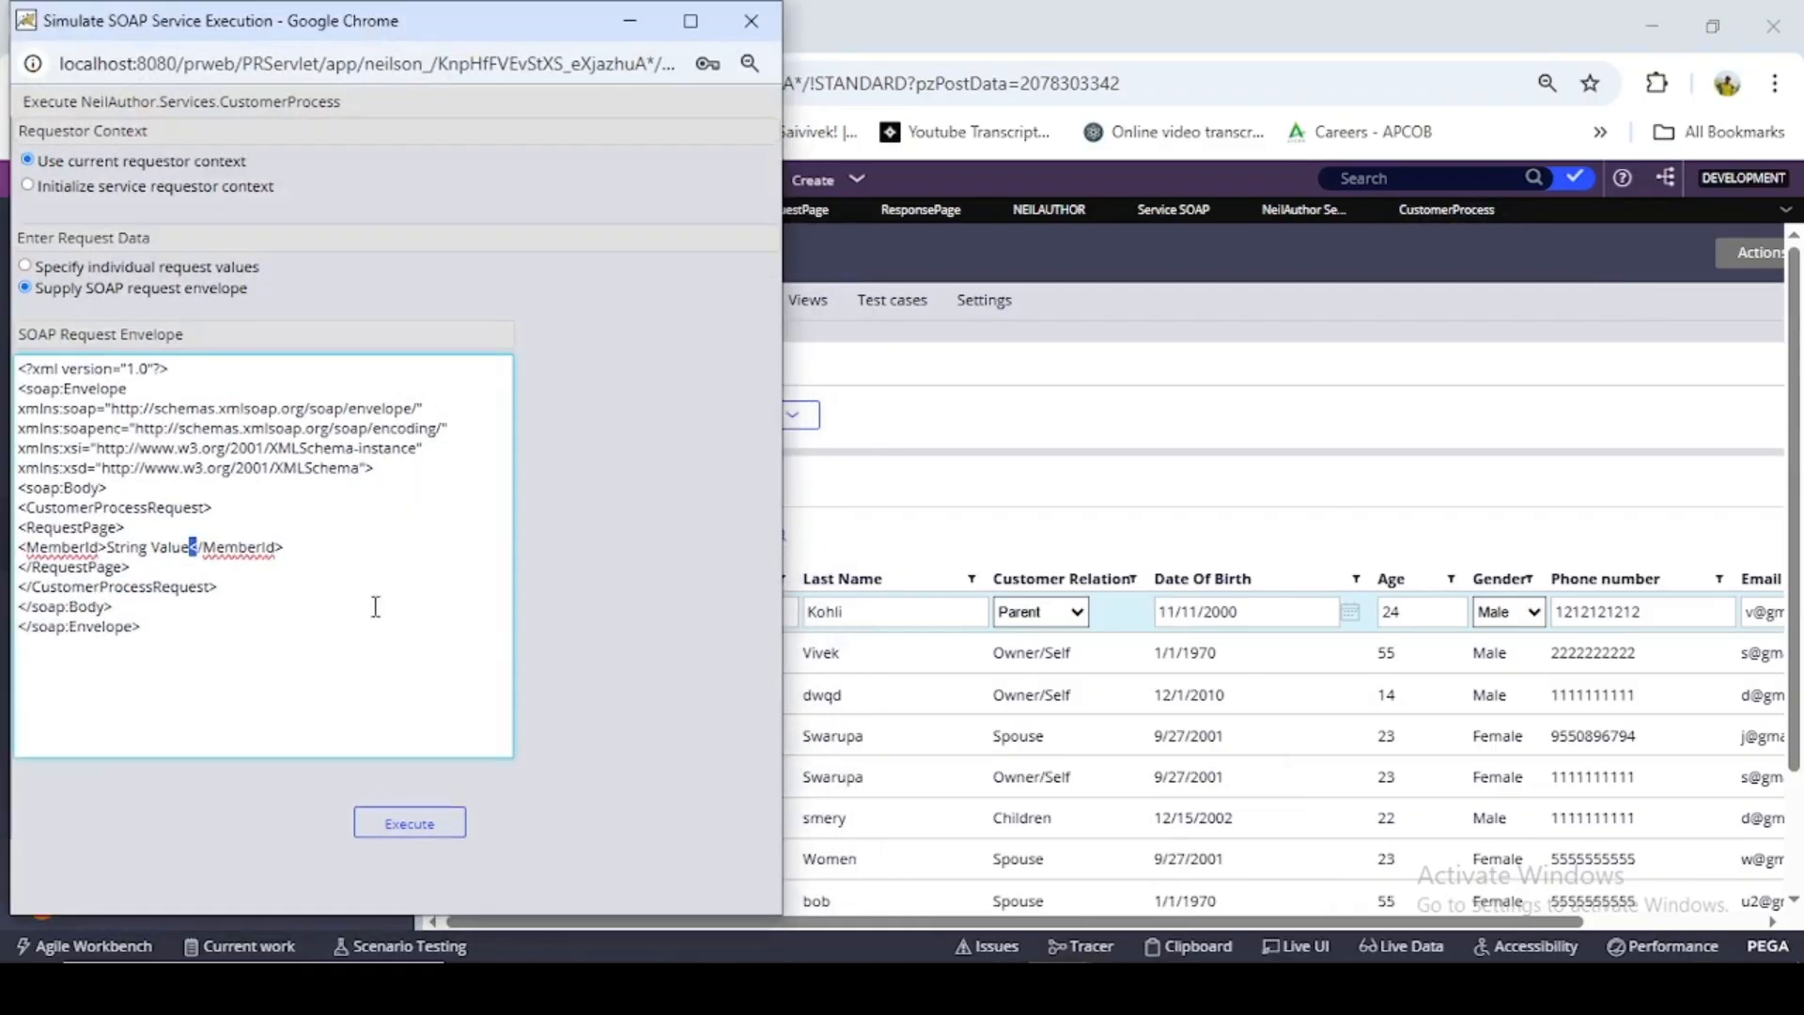
key(Left)
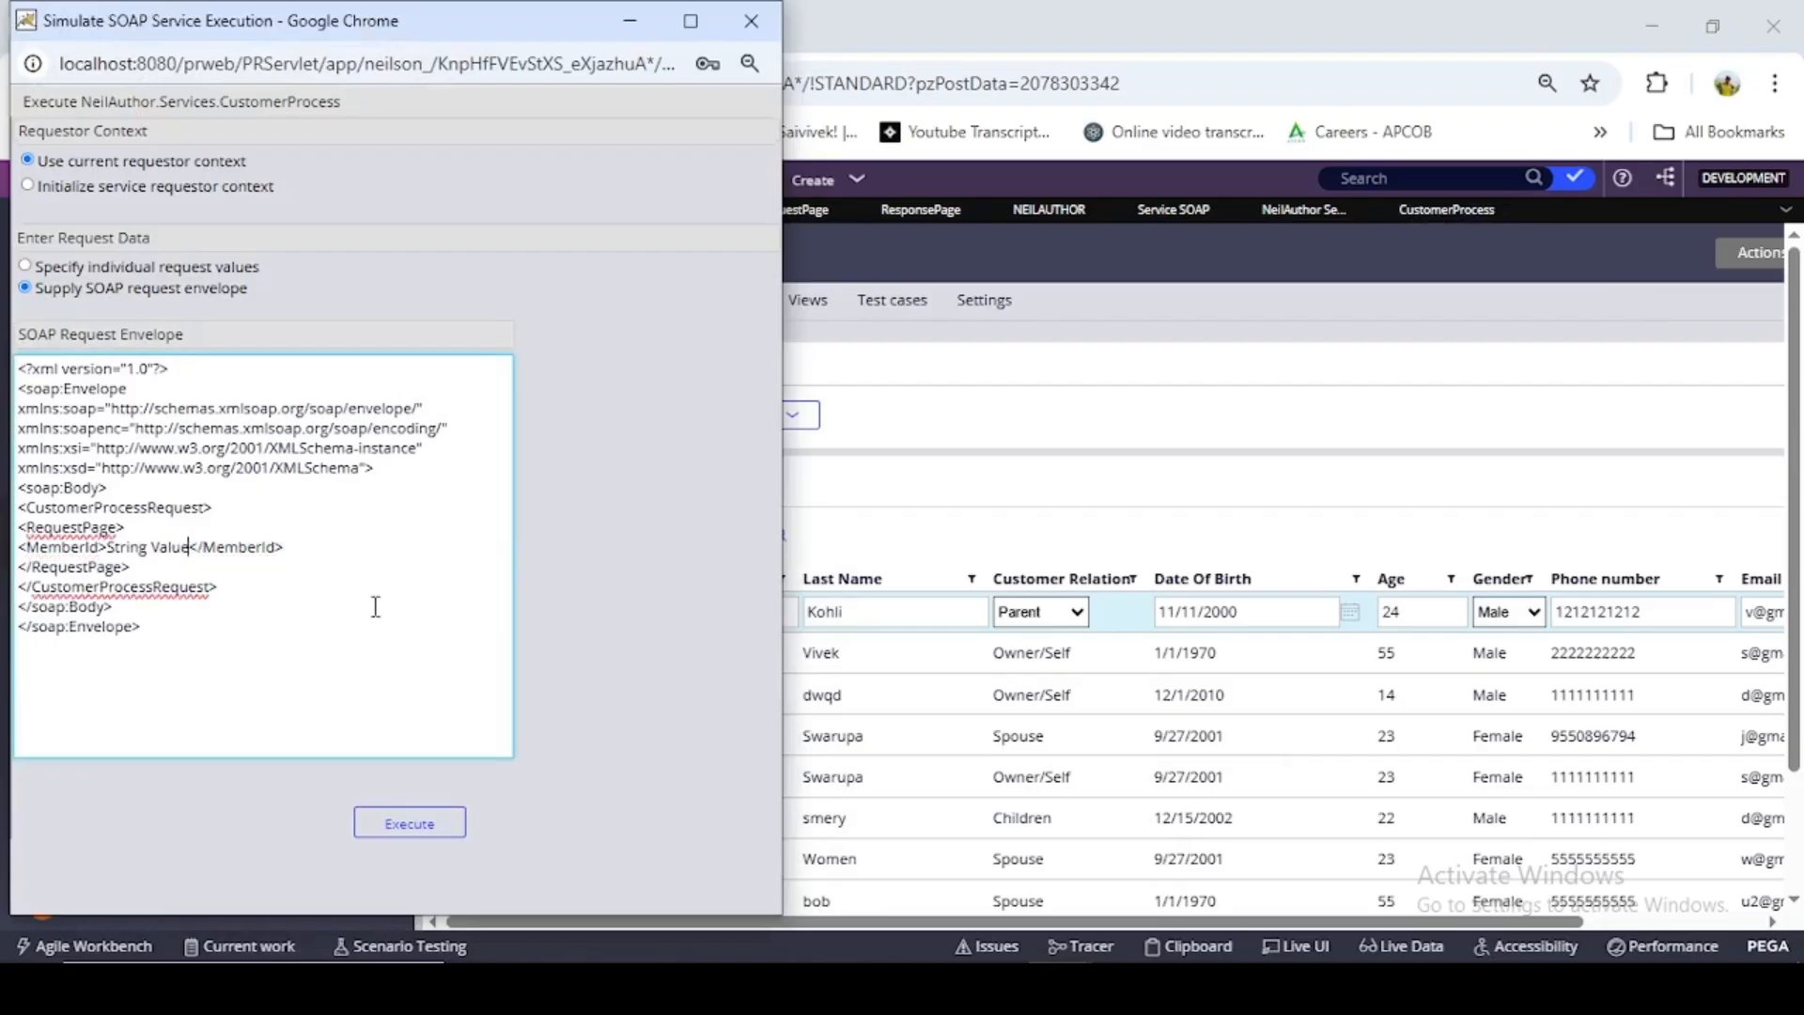
key(BackSpace)
key(BackSpace)
key(BackSpace)
key(BackSpace)
key(BackSpace)
key(BackSpace)
key(BackSpace)
key(BackSpace)
key(BackSpace)
key(BackSpace)
key(BackSpace)
key(BackSpace)
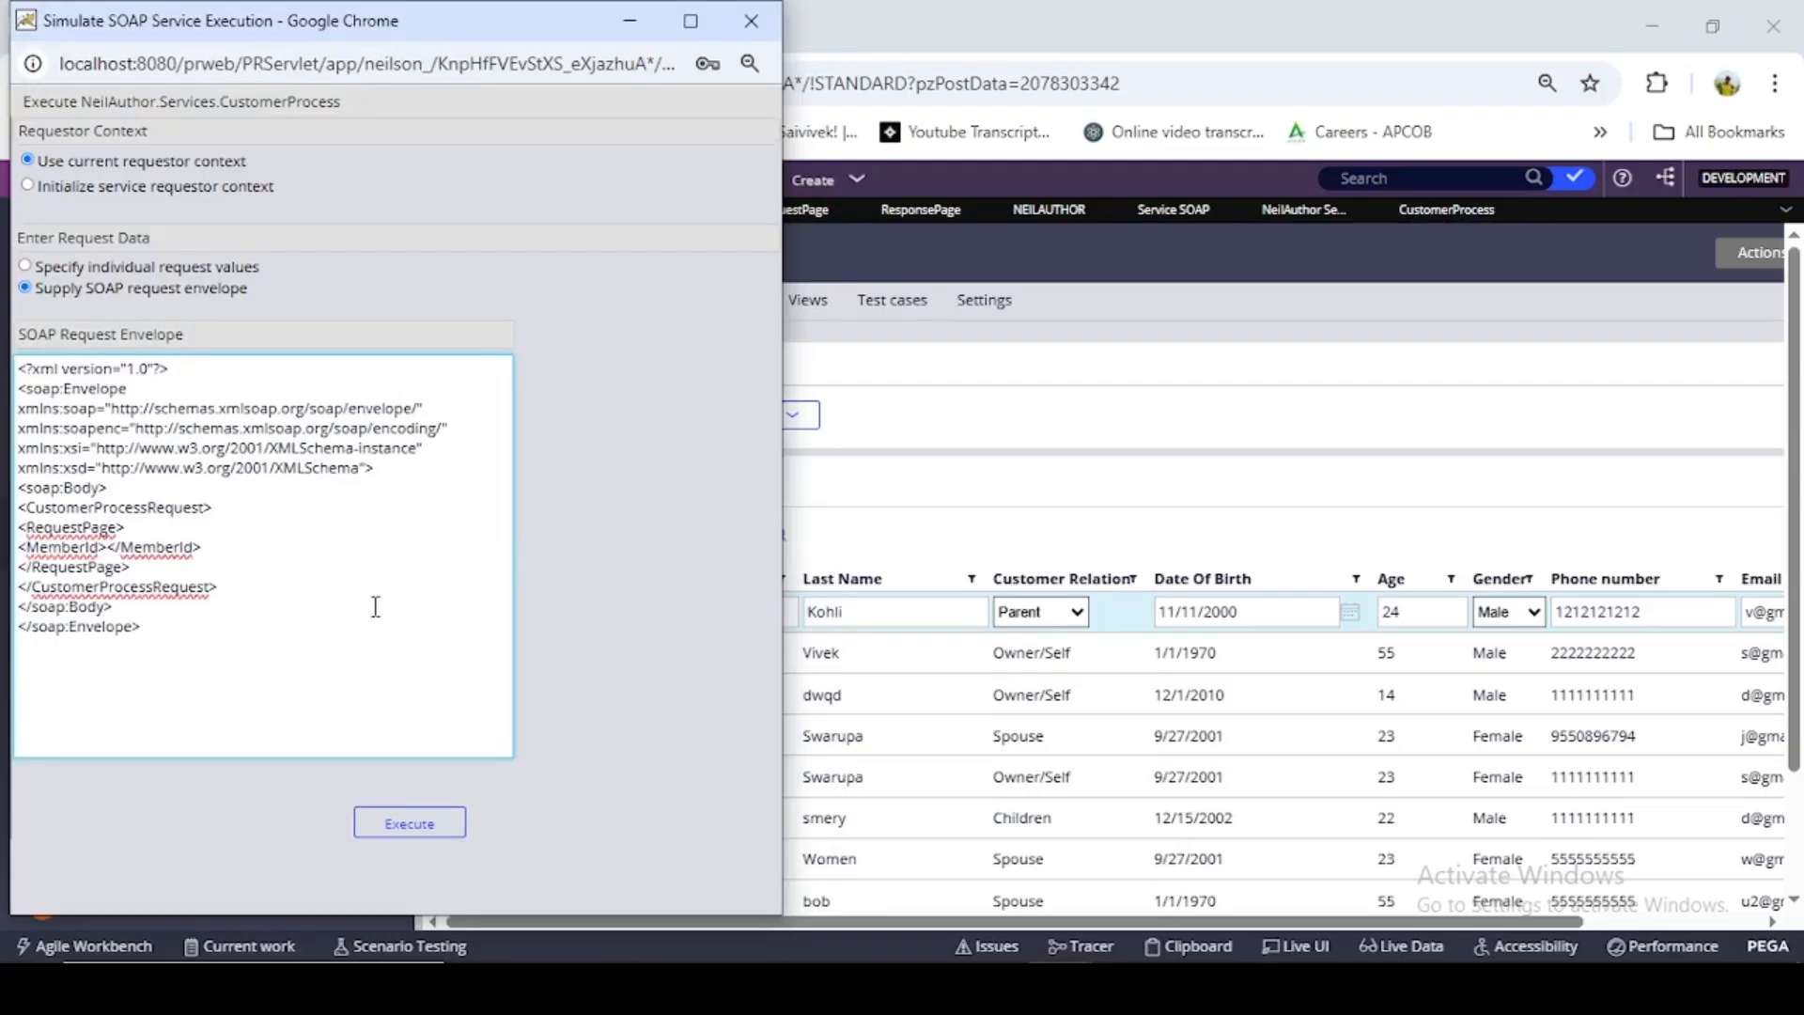
text(Primary.ResponsePage)
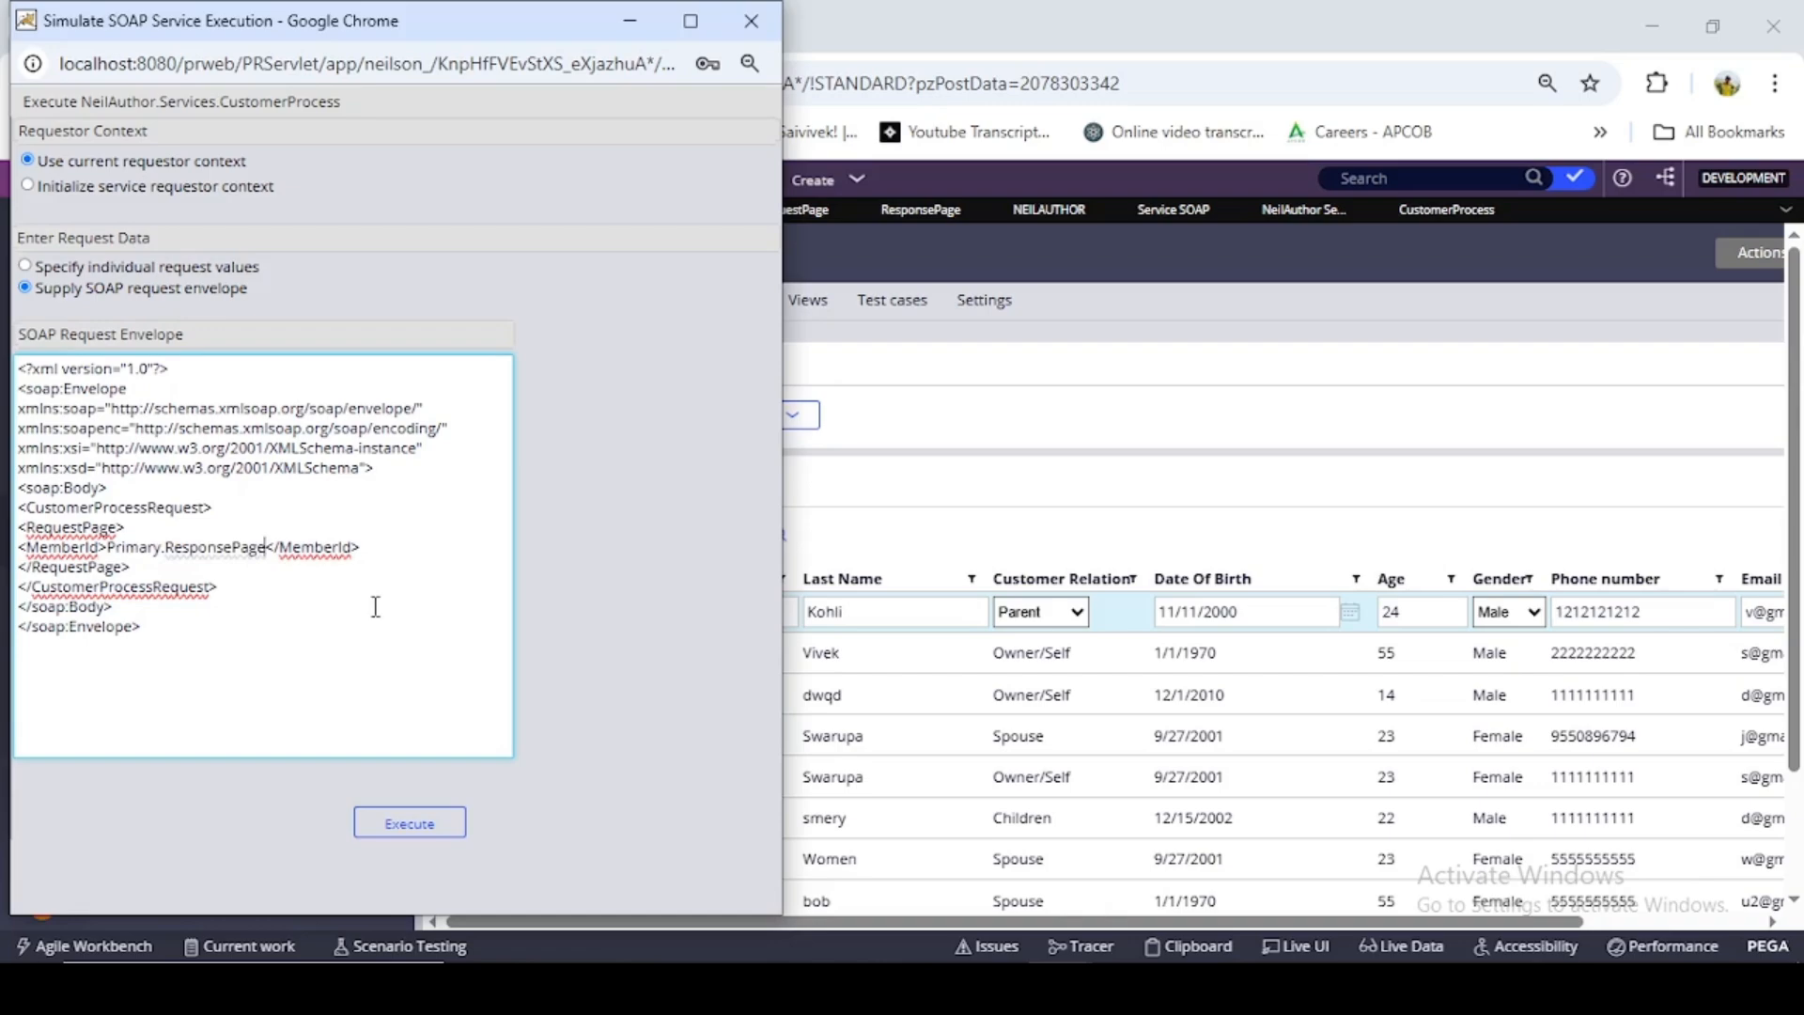
key(BackSpace)
key(BackSpace)
key(BackSpace)
key(BackSpace)
key(BackSpace)
key(BackSpace)
key(BackSpace)
key(BackSpace)
key(BackSpace)
key(BackSpace)
key(BackSpace)
key(BackSpace)
key(BackSpace)
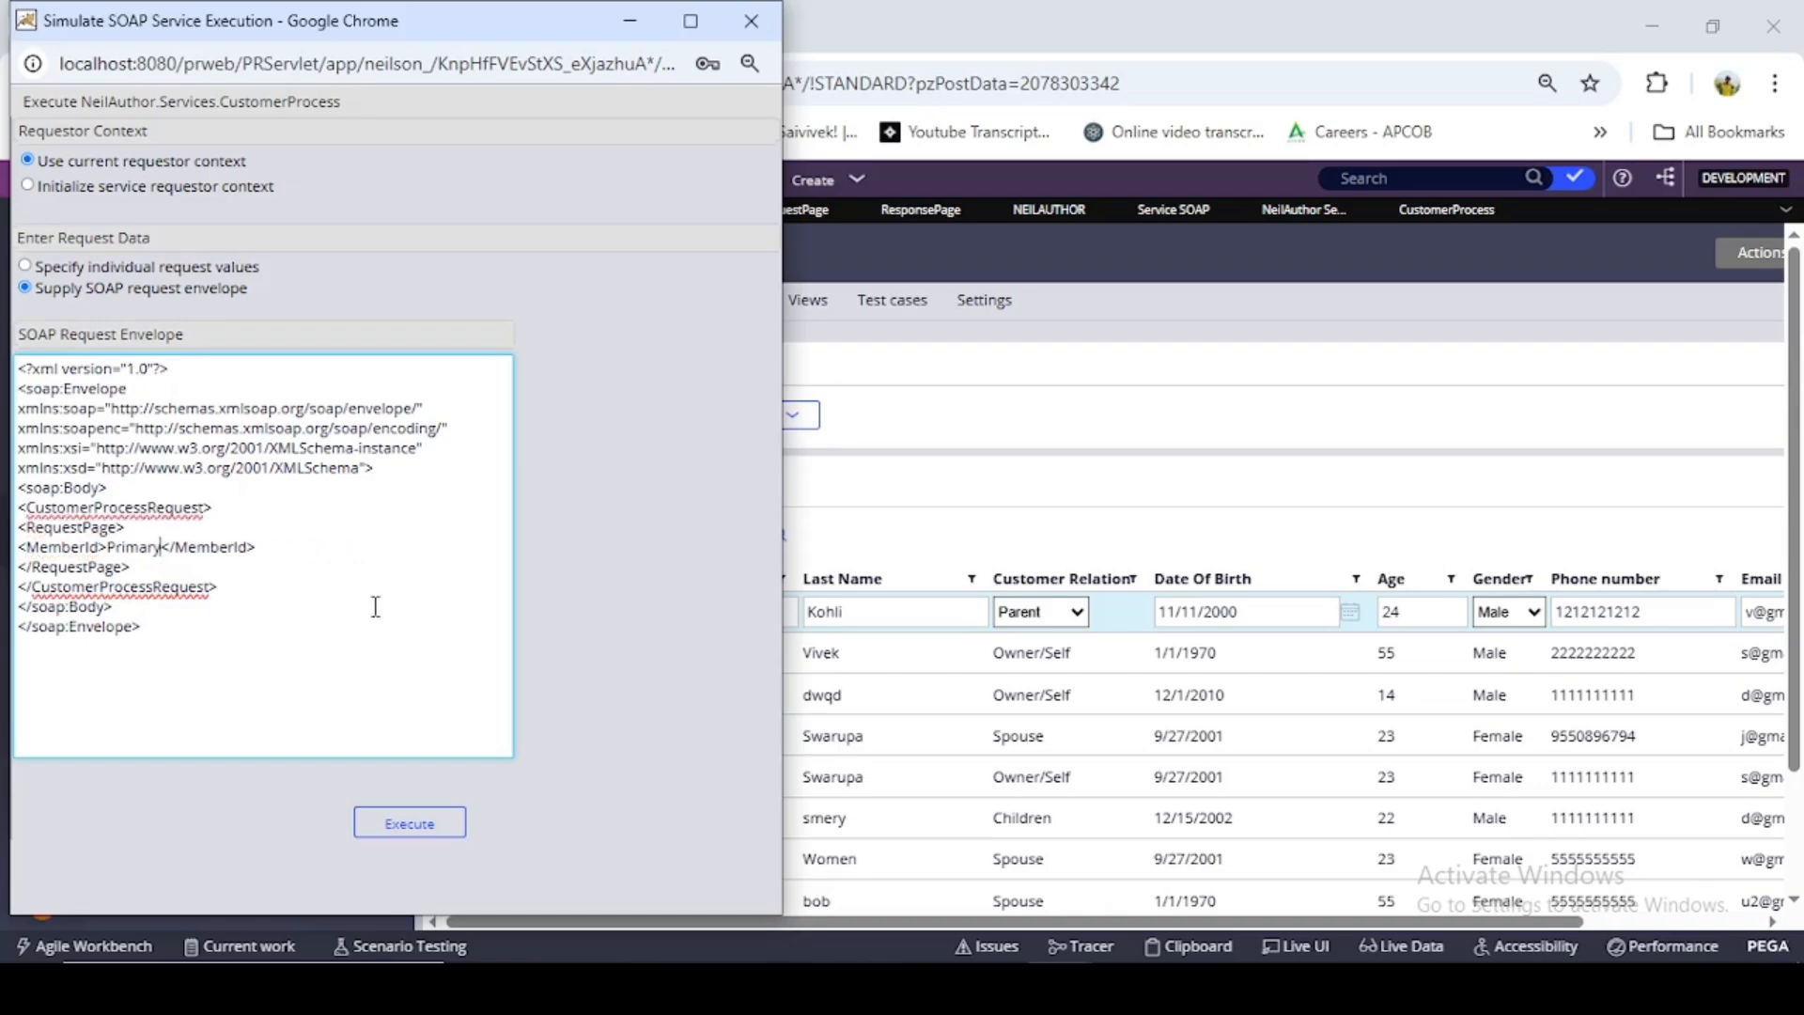
key(BackSpace)
key(BackSpace)
key(BackSpace)
key(BackSpace)
key(BackSpace)
key(BackSpace)
key(BackSpace)
- Copy the first Customer record's Member Id into the MemberId element of the request envelope and execute the simulation
click(612, 32)
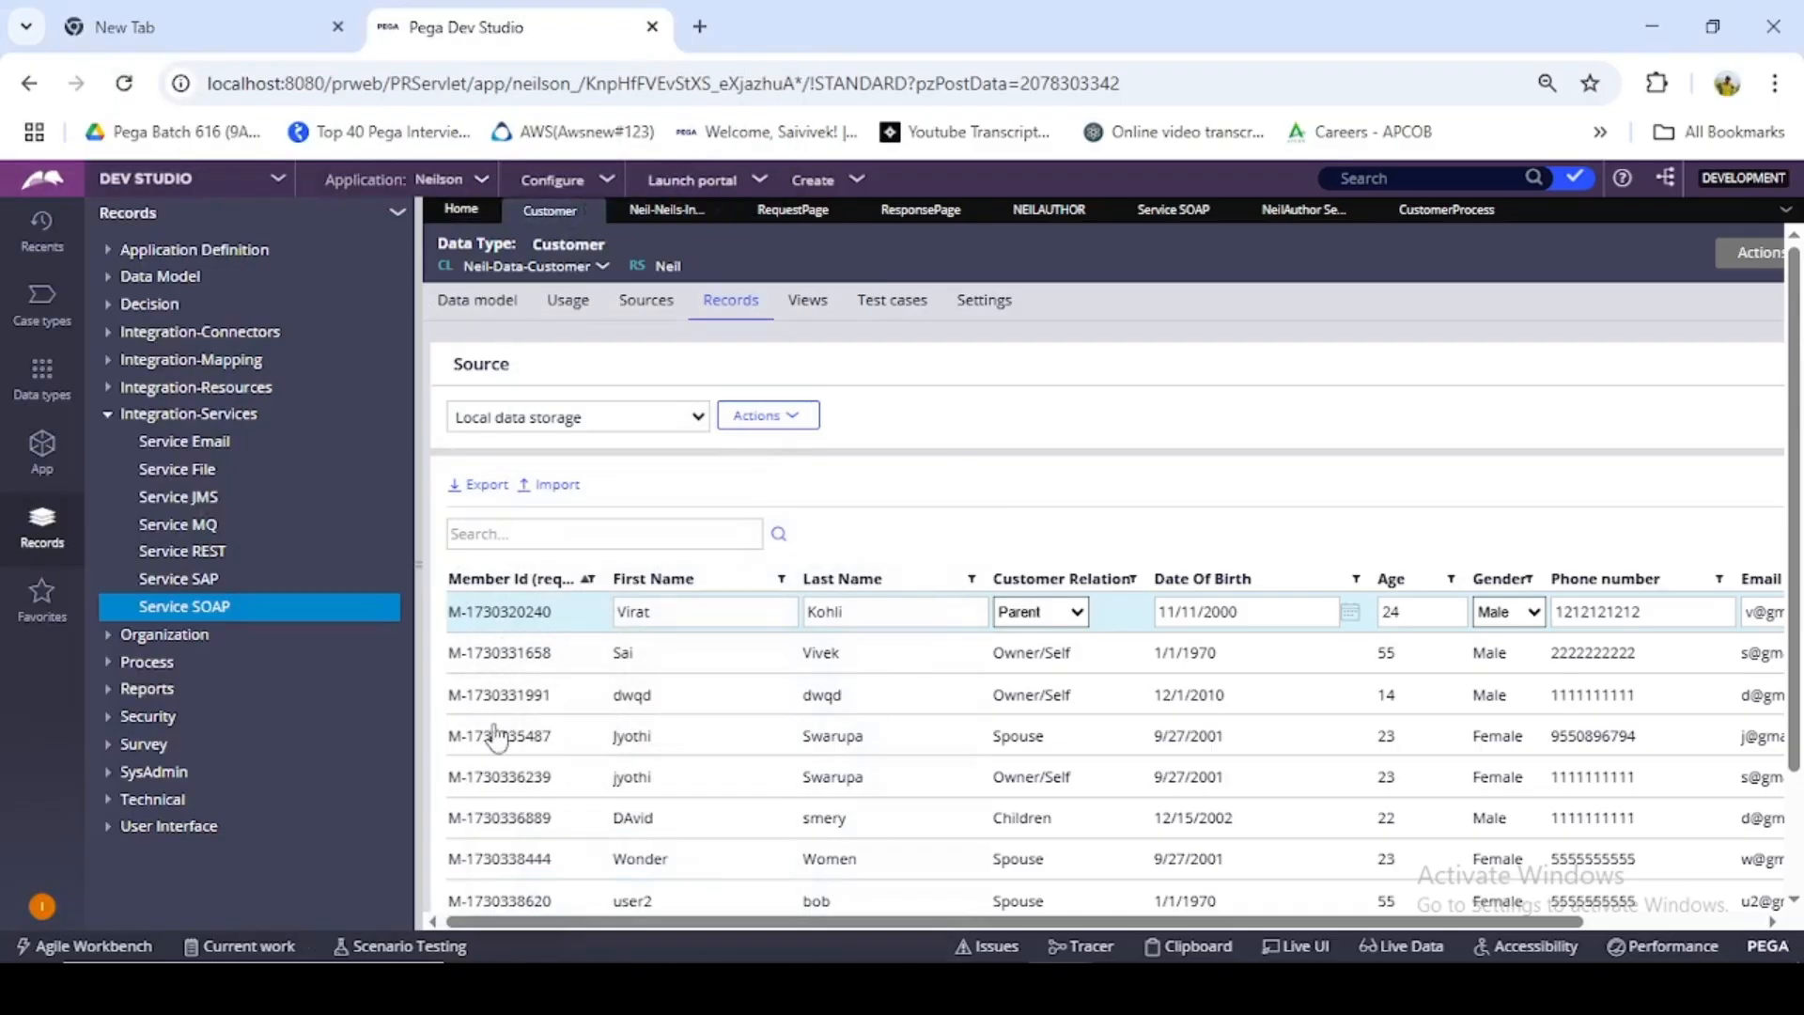
drag(448, 612, 556, 625)
key(ctrl+c)
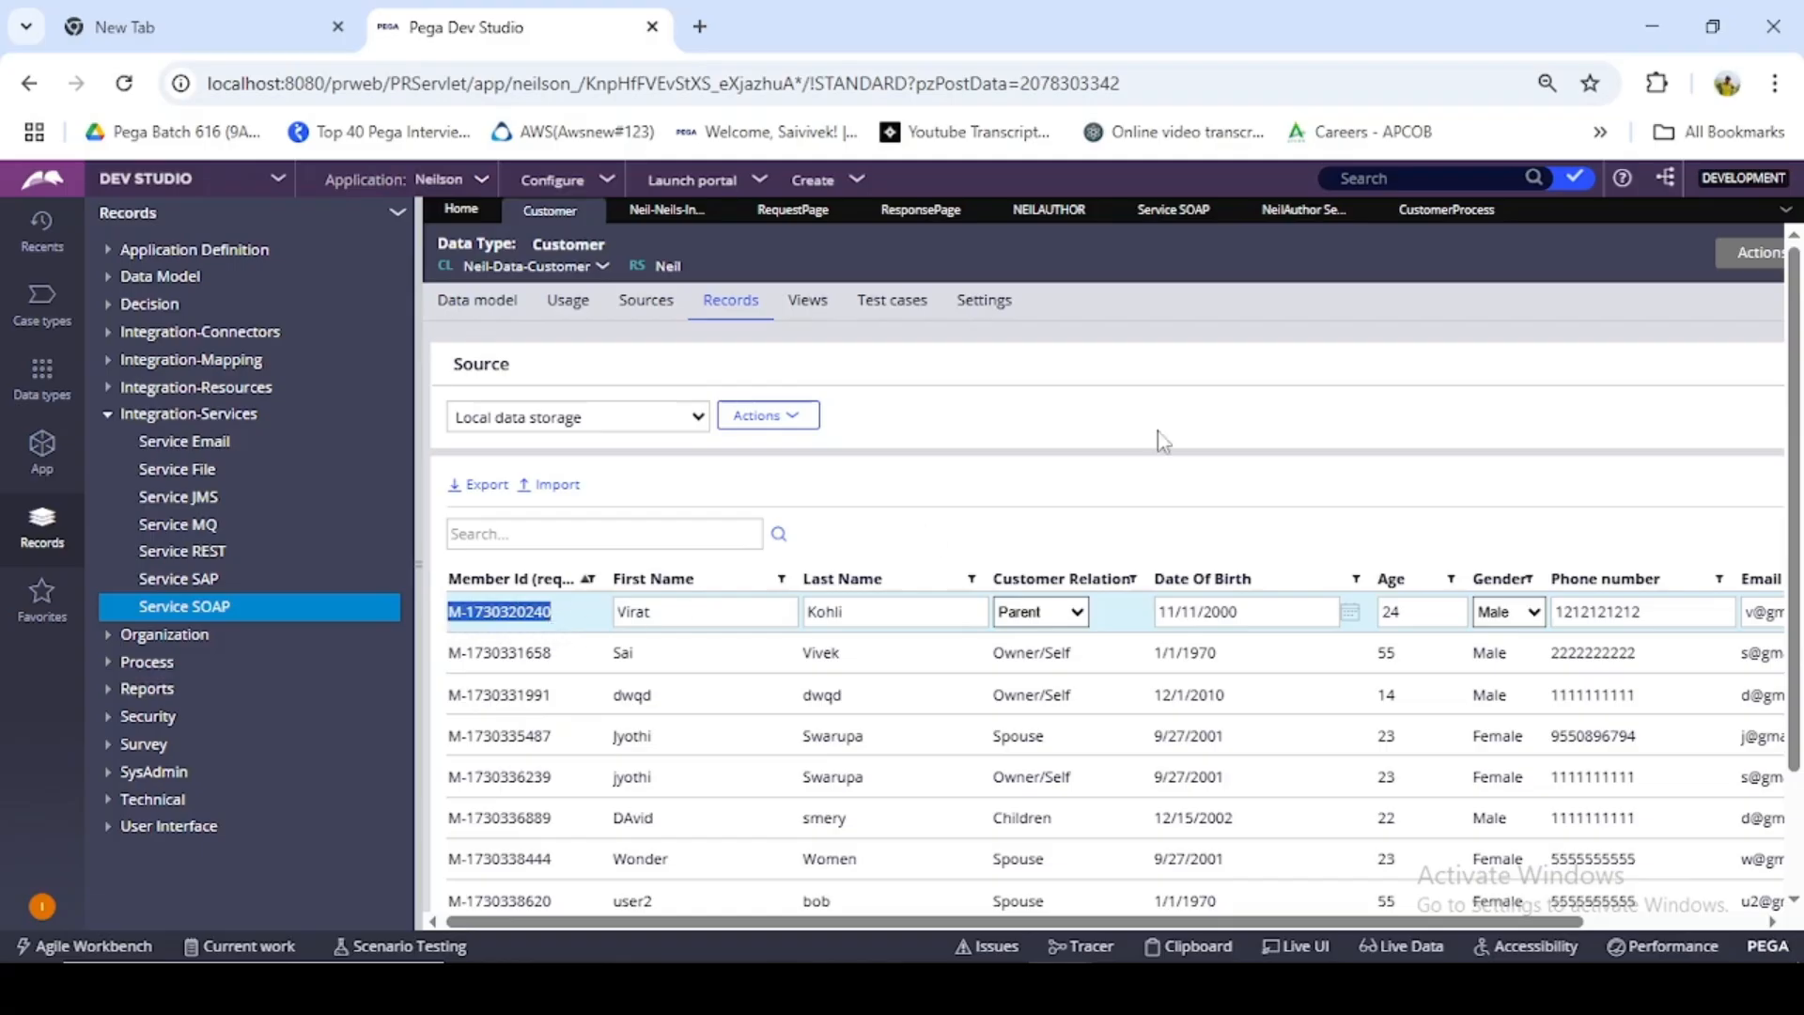
click(1090, 987)
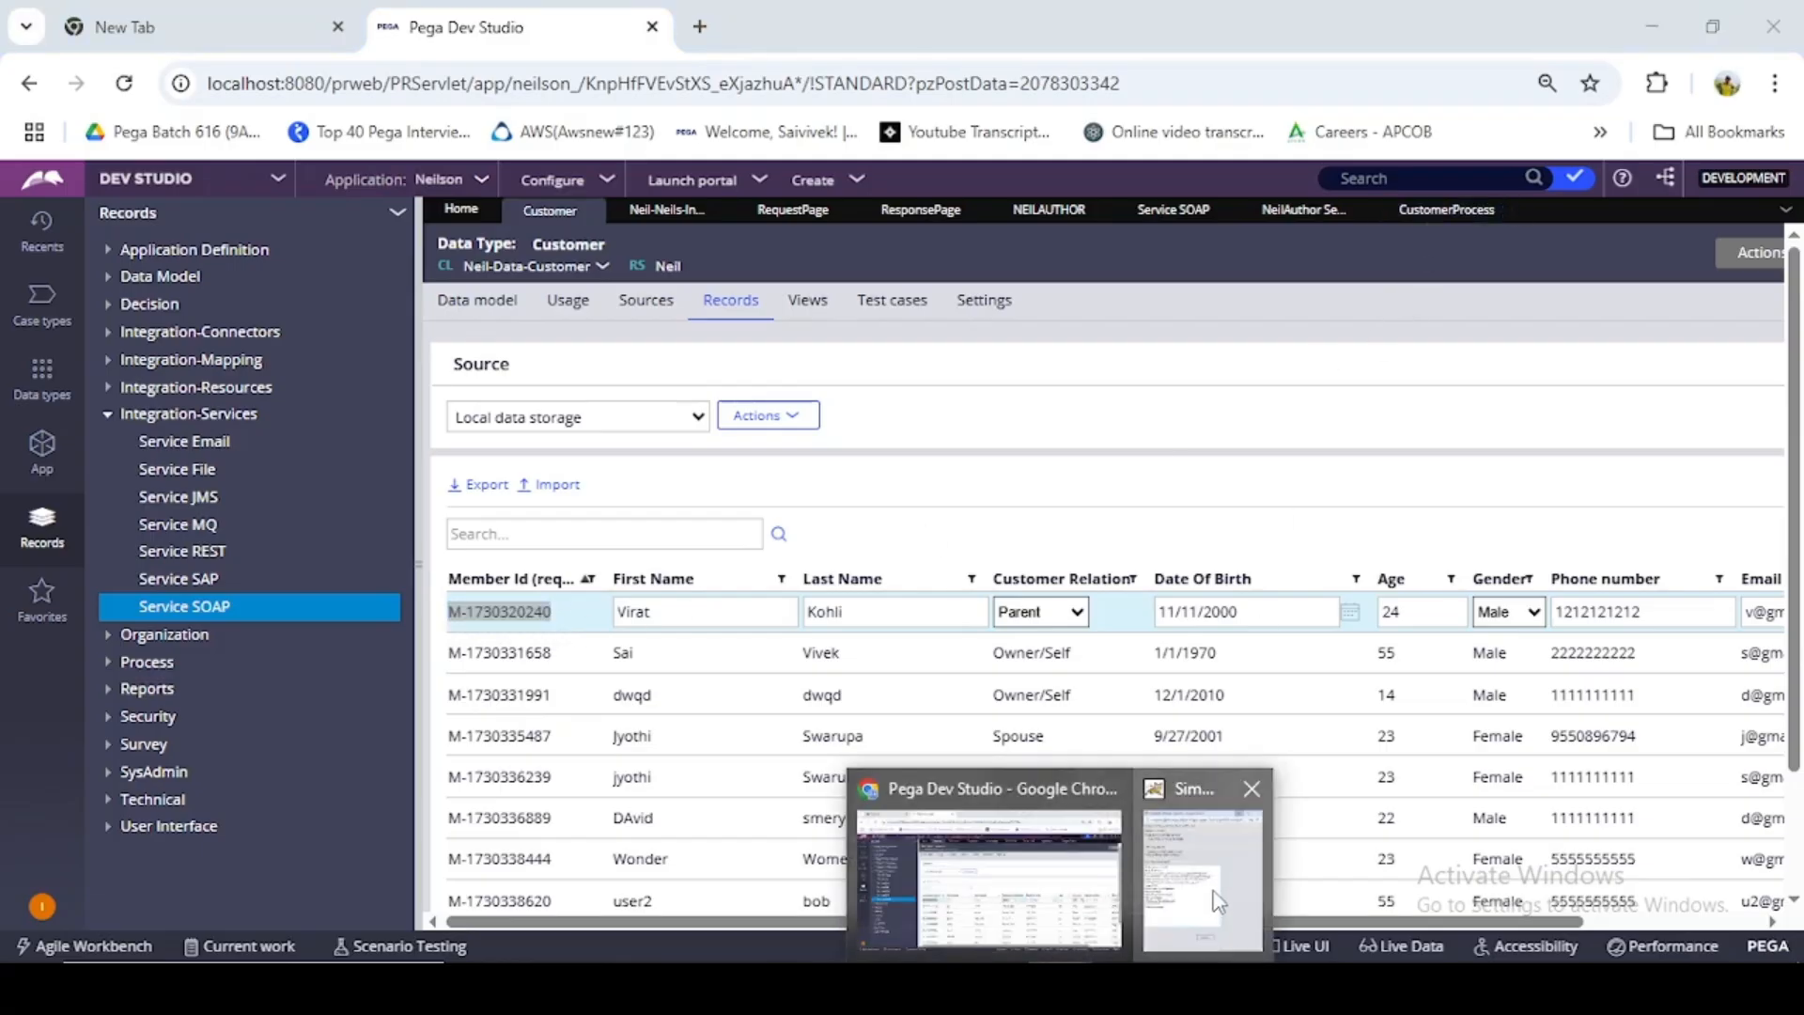
click(1198, 855)
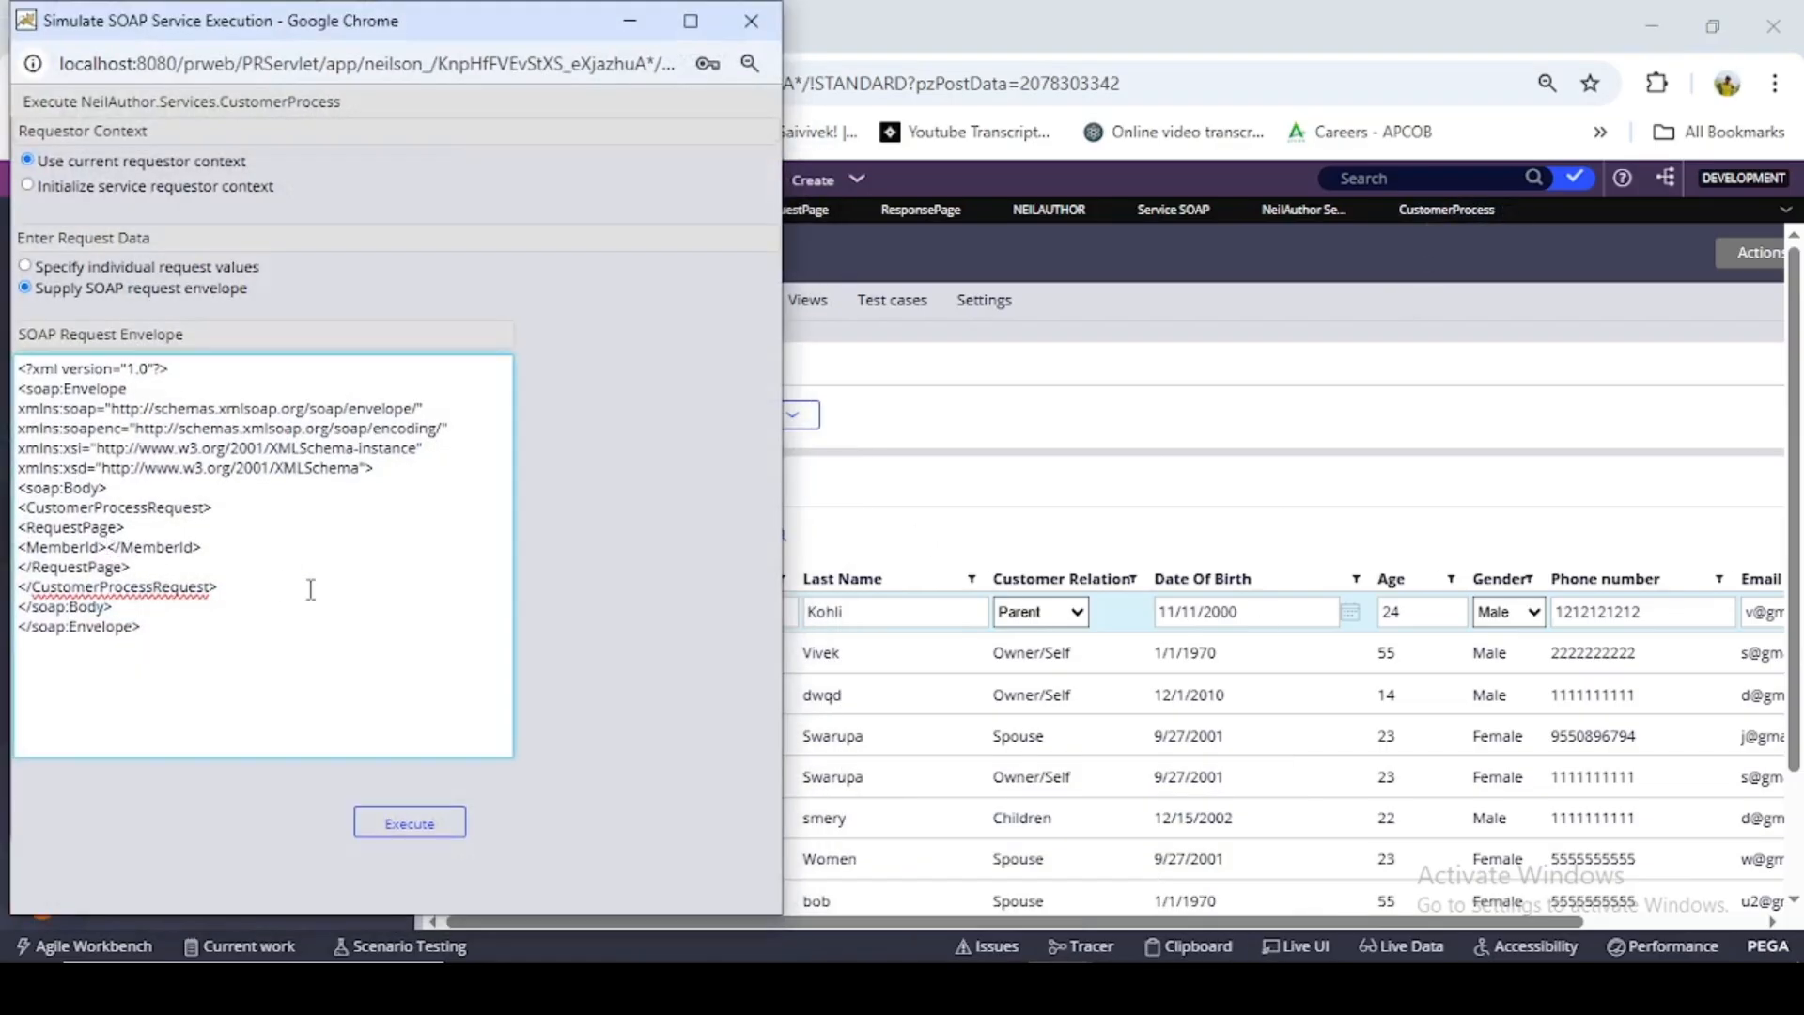
key(ctrl+v)
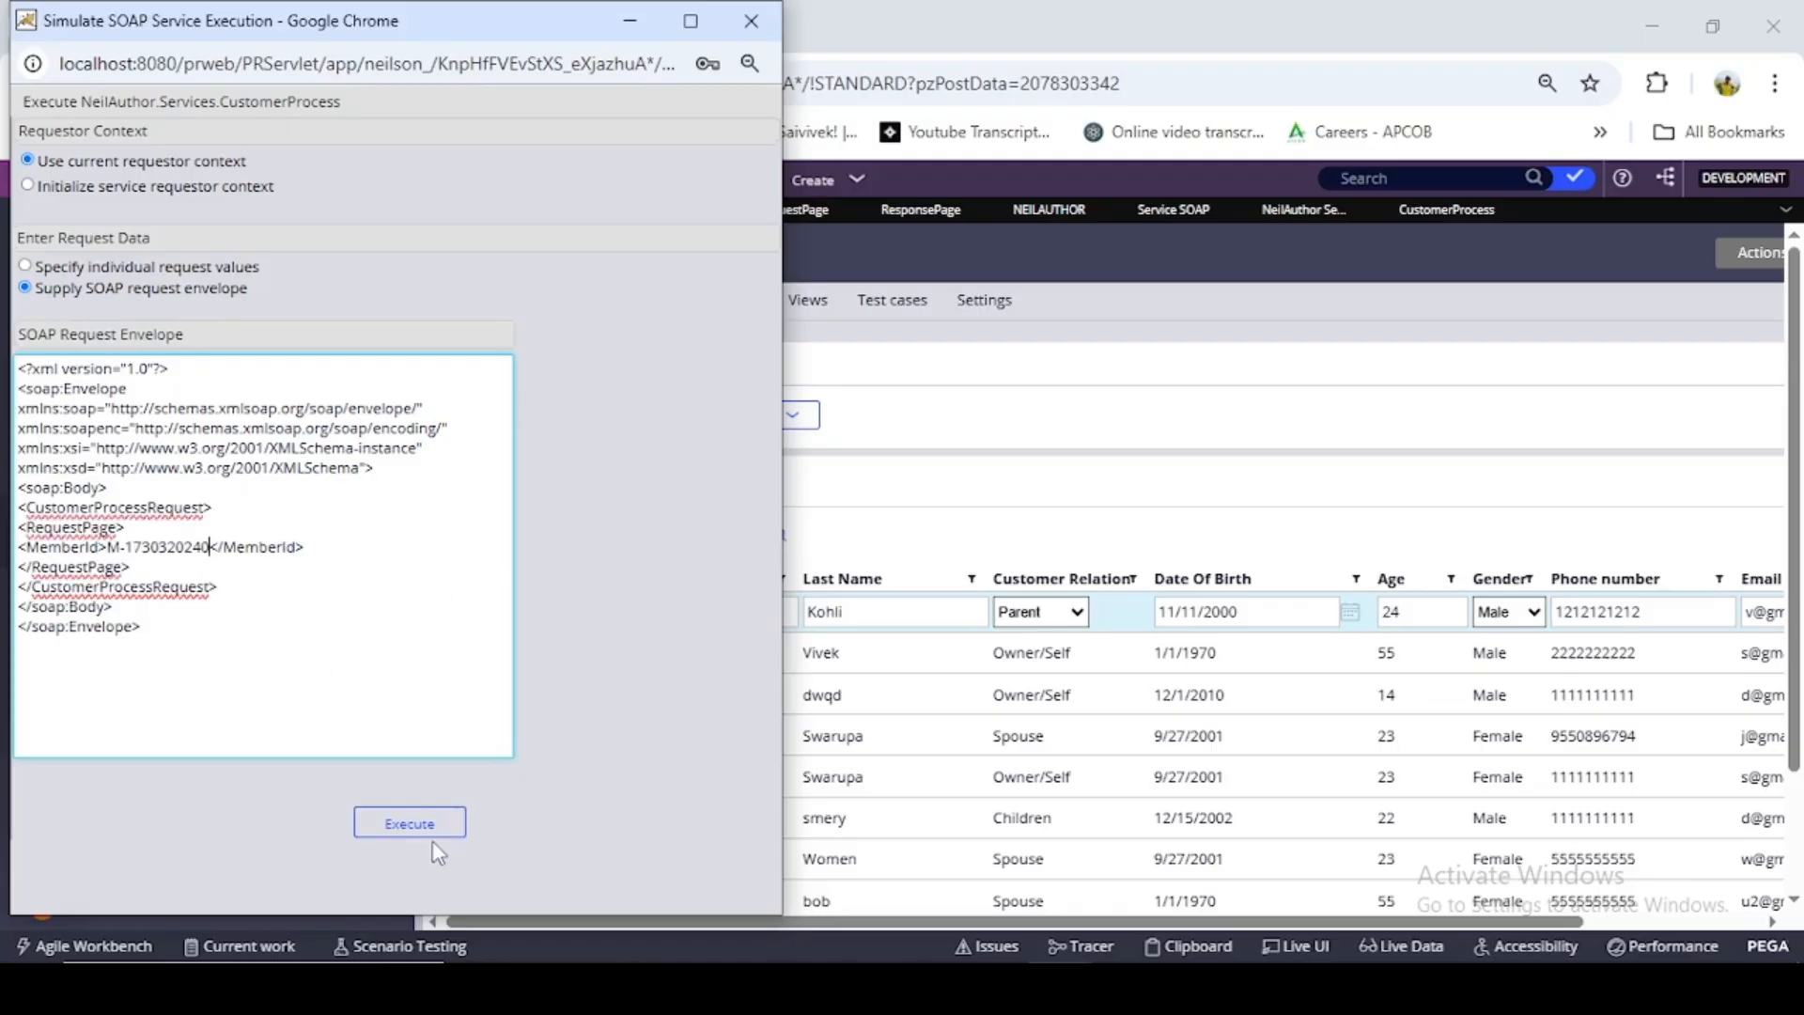
click(433, 843)
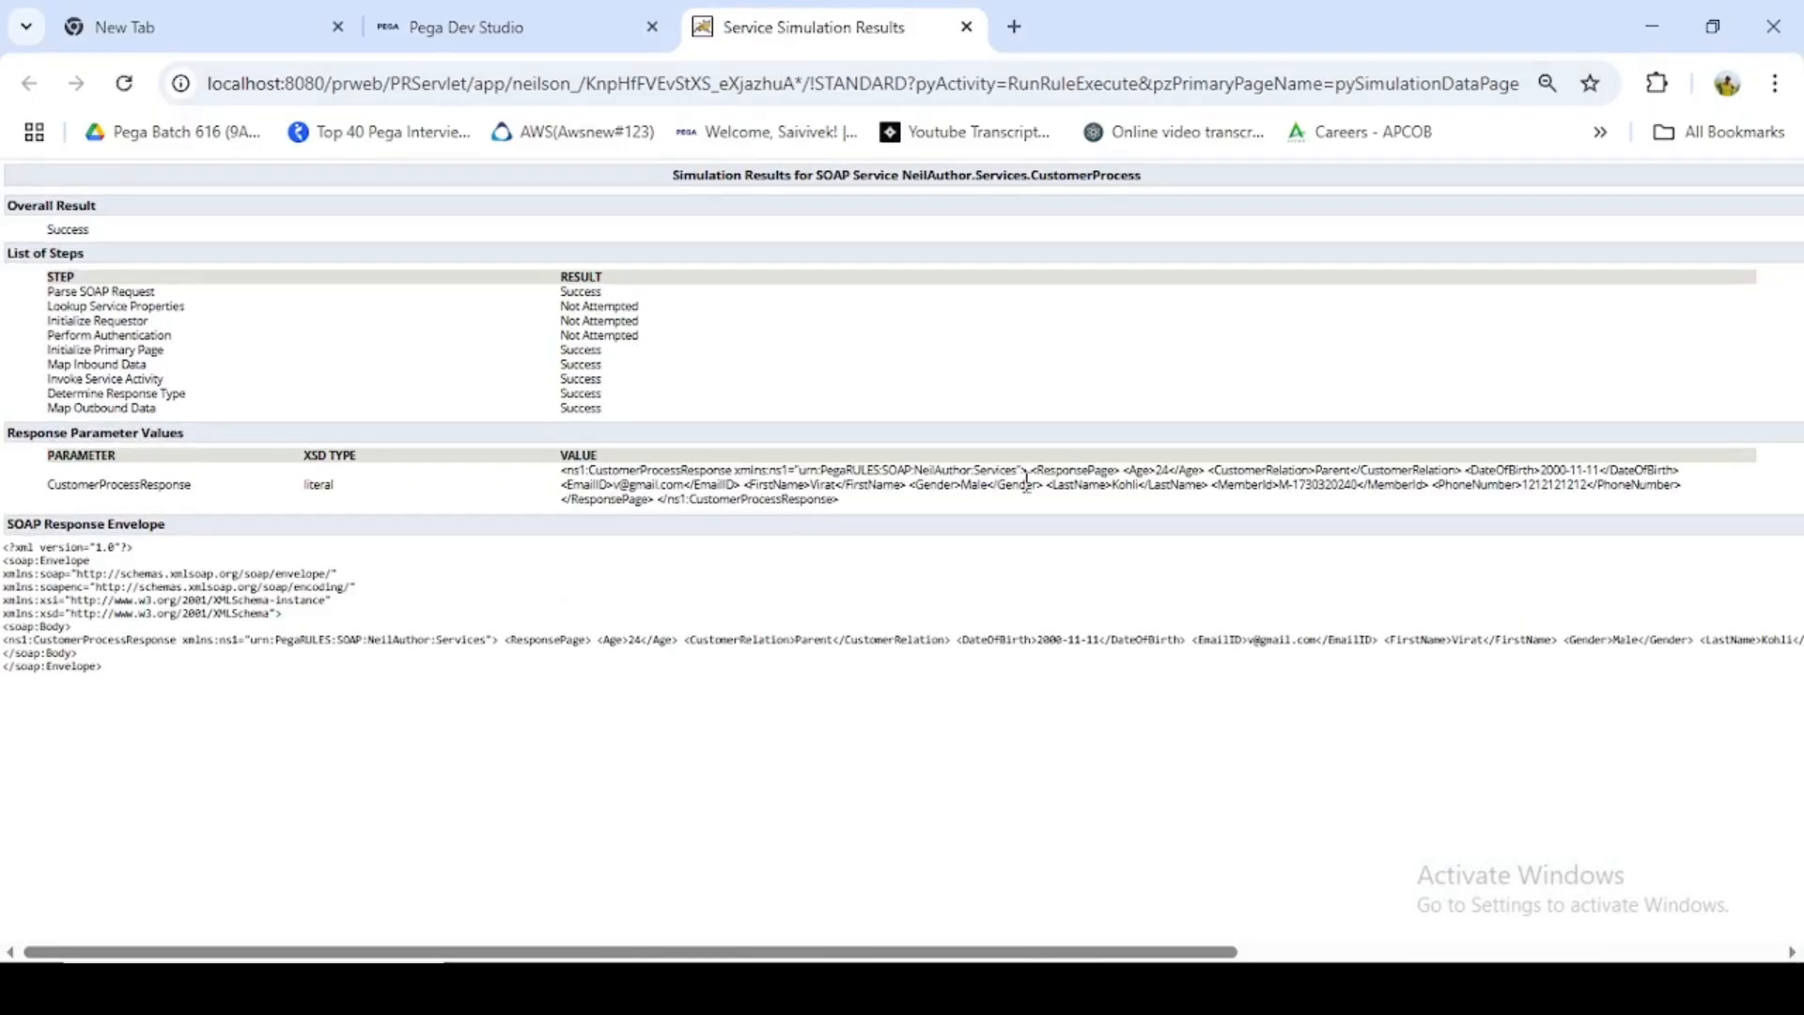
- Examine the customer relation and date of birth returned in the simulation's response parameter values
key(ctrl+plus)
key(ctrl+plus)
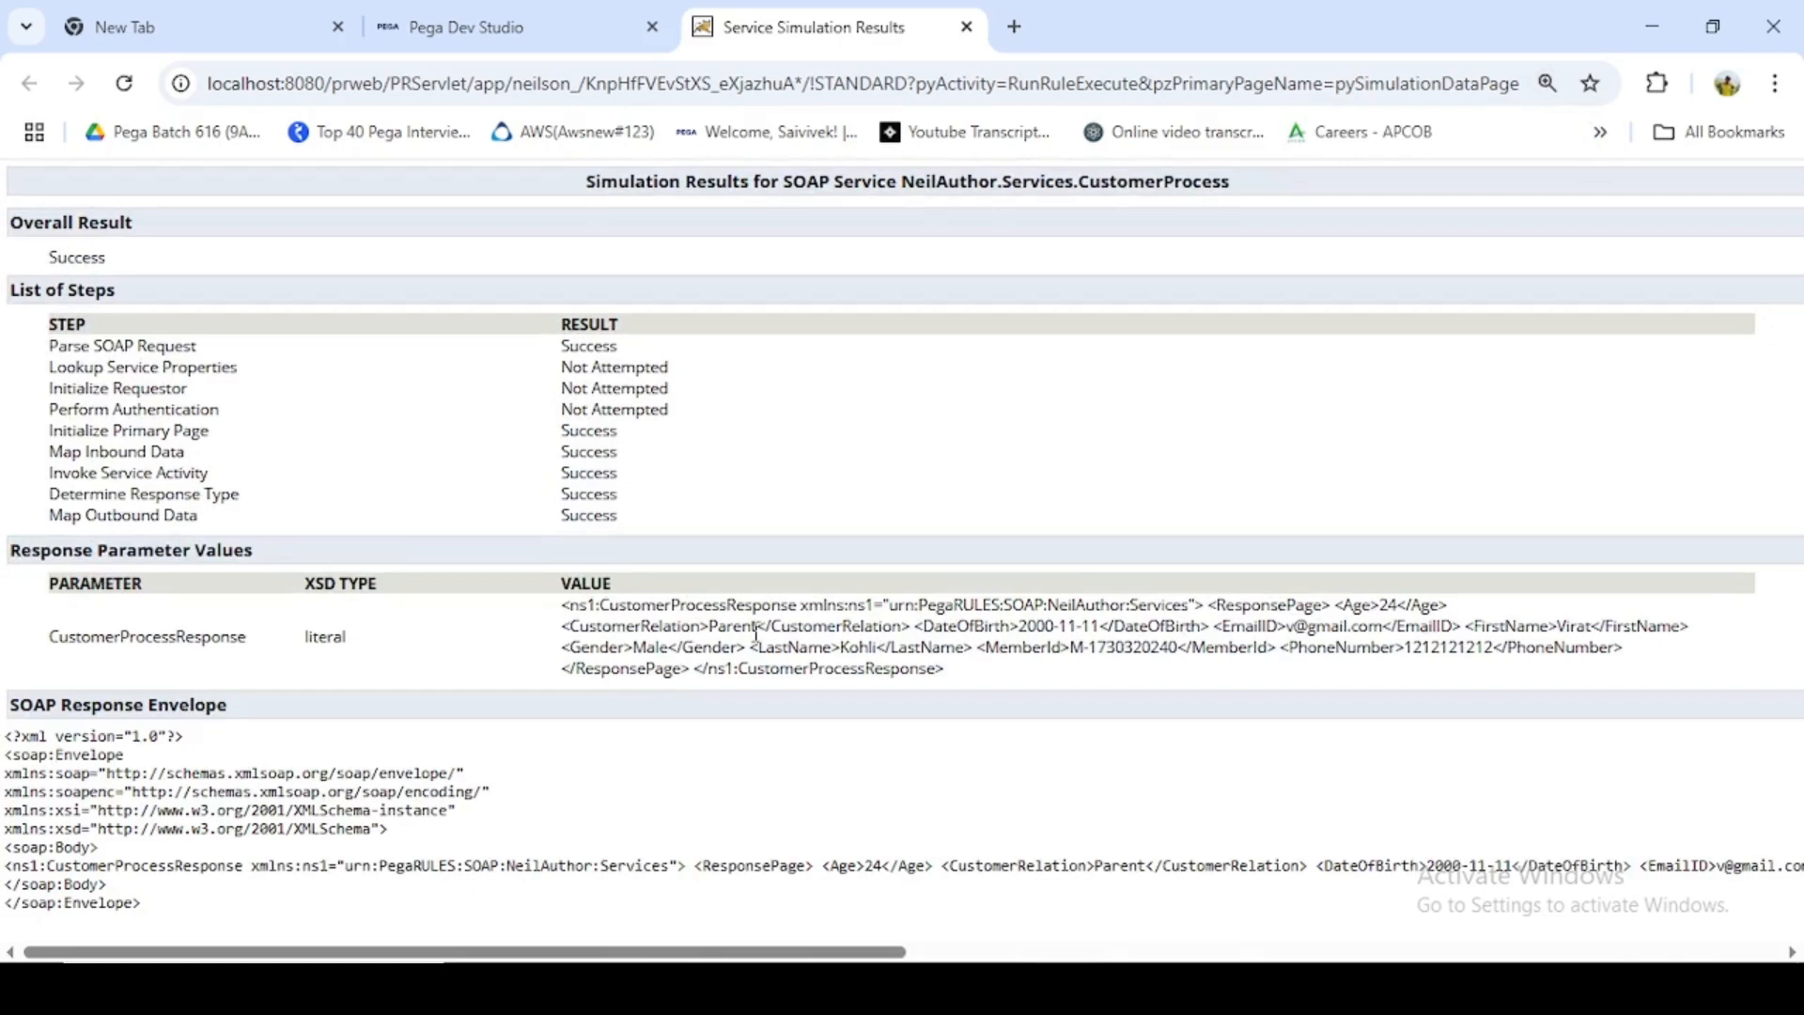
drag(710, 628, 772, 630)
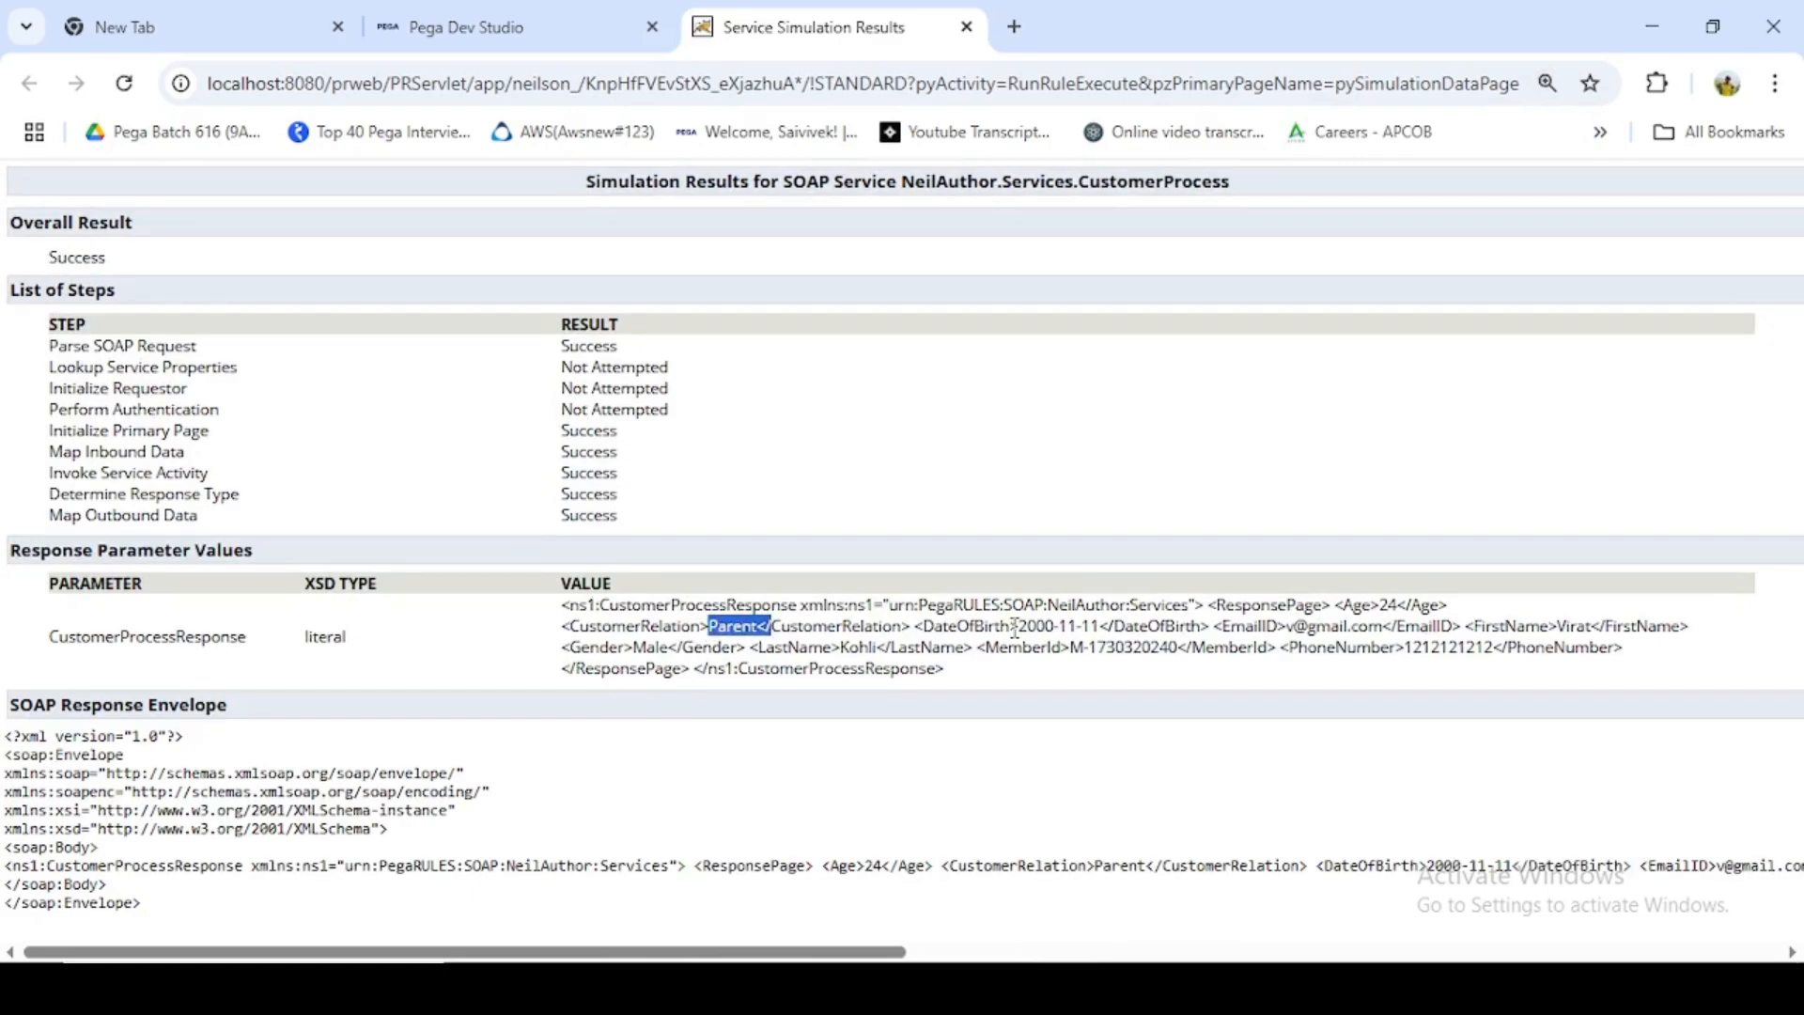
drag(1015, 628, 1103, 632)
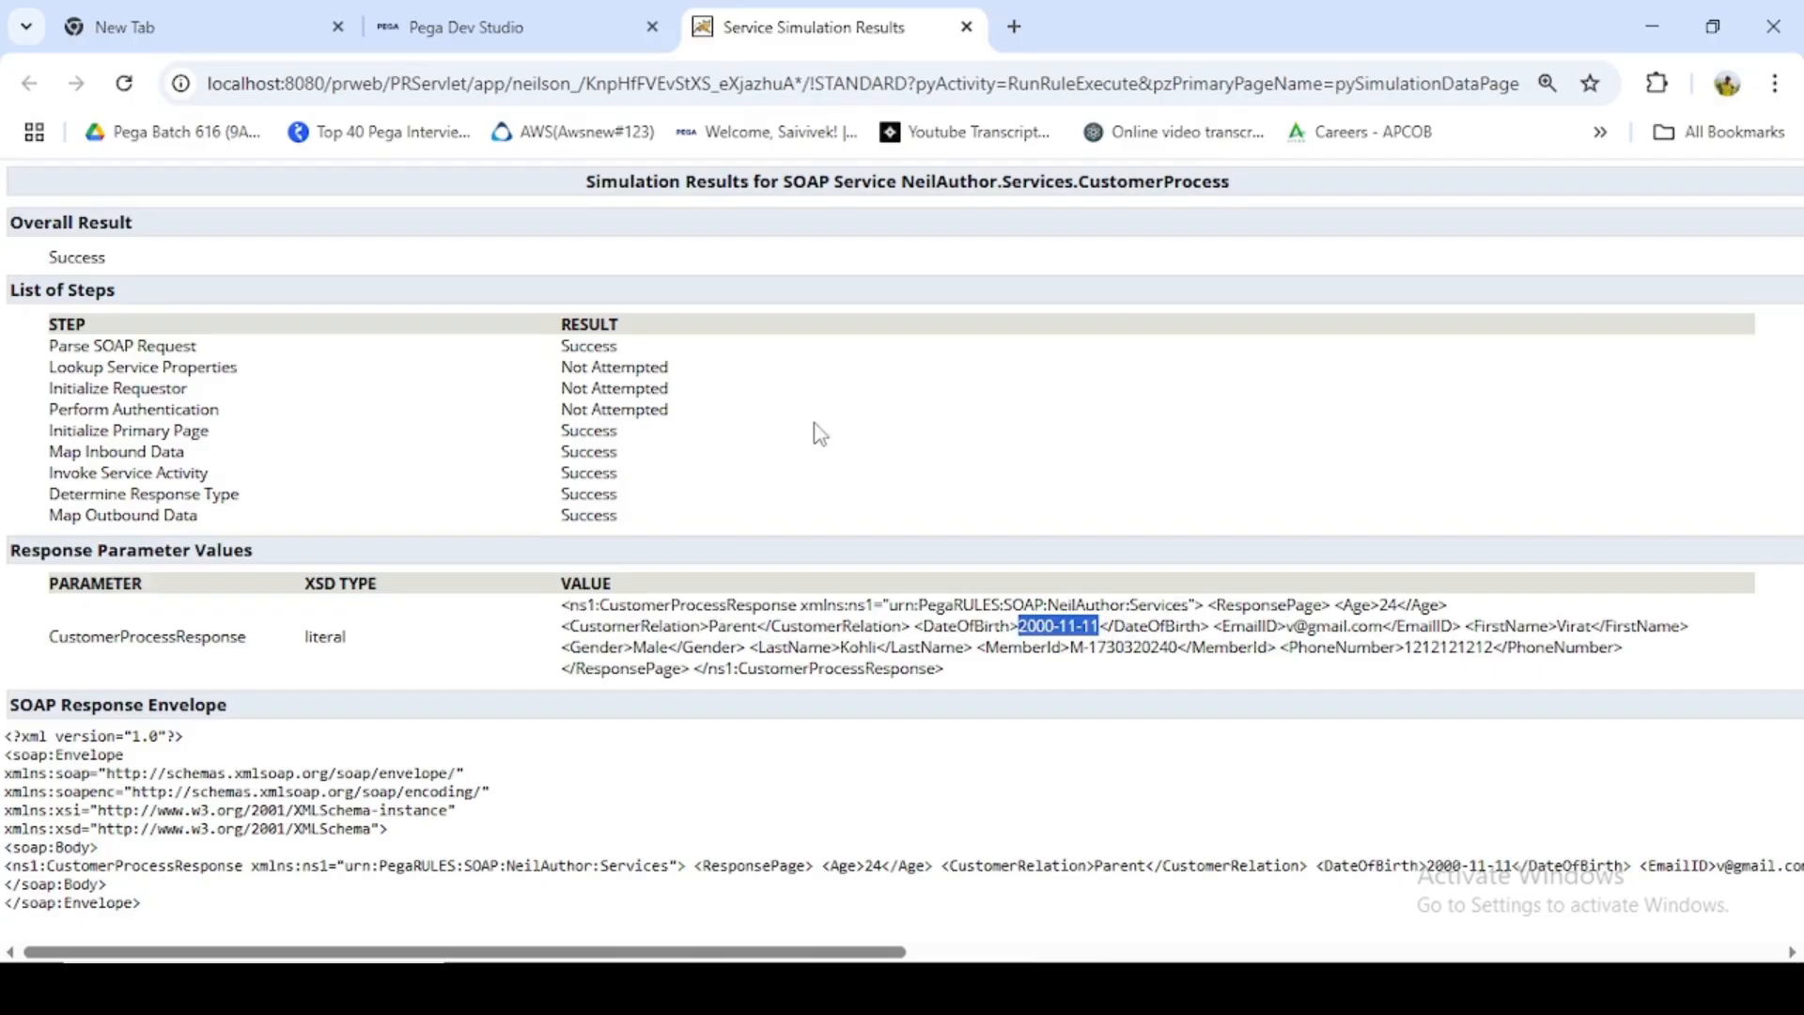
key(ctrl+minus)
- Return to the CustomerProcess SOAP service rule and reopen its simulation request for editing at the MemberId value
click(433, 27)
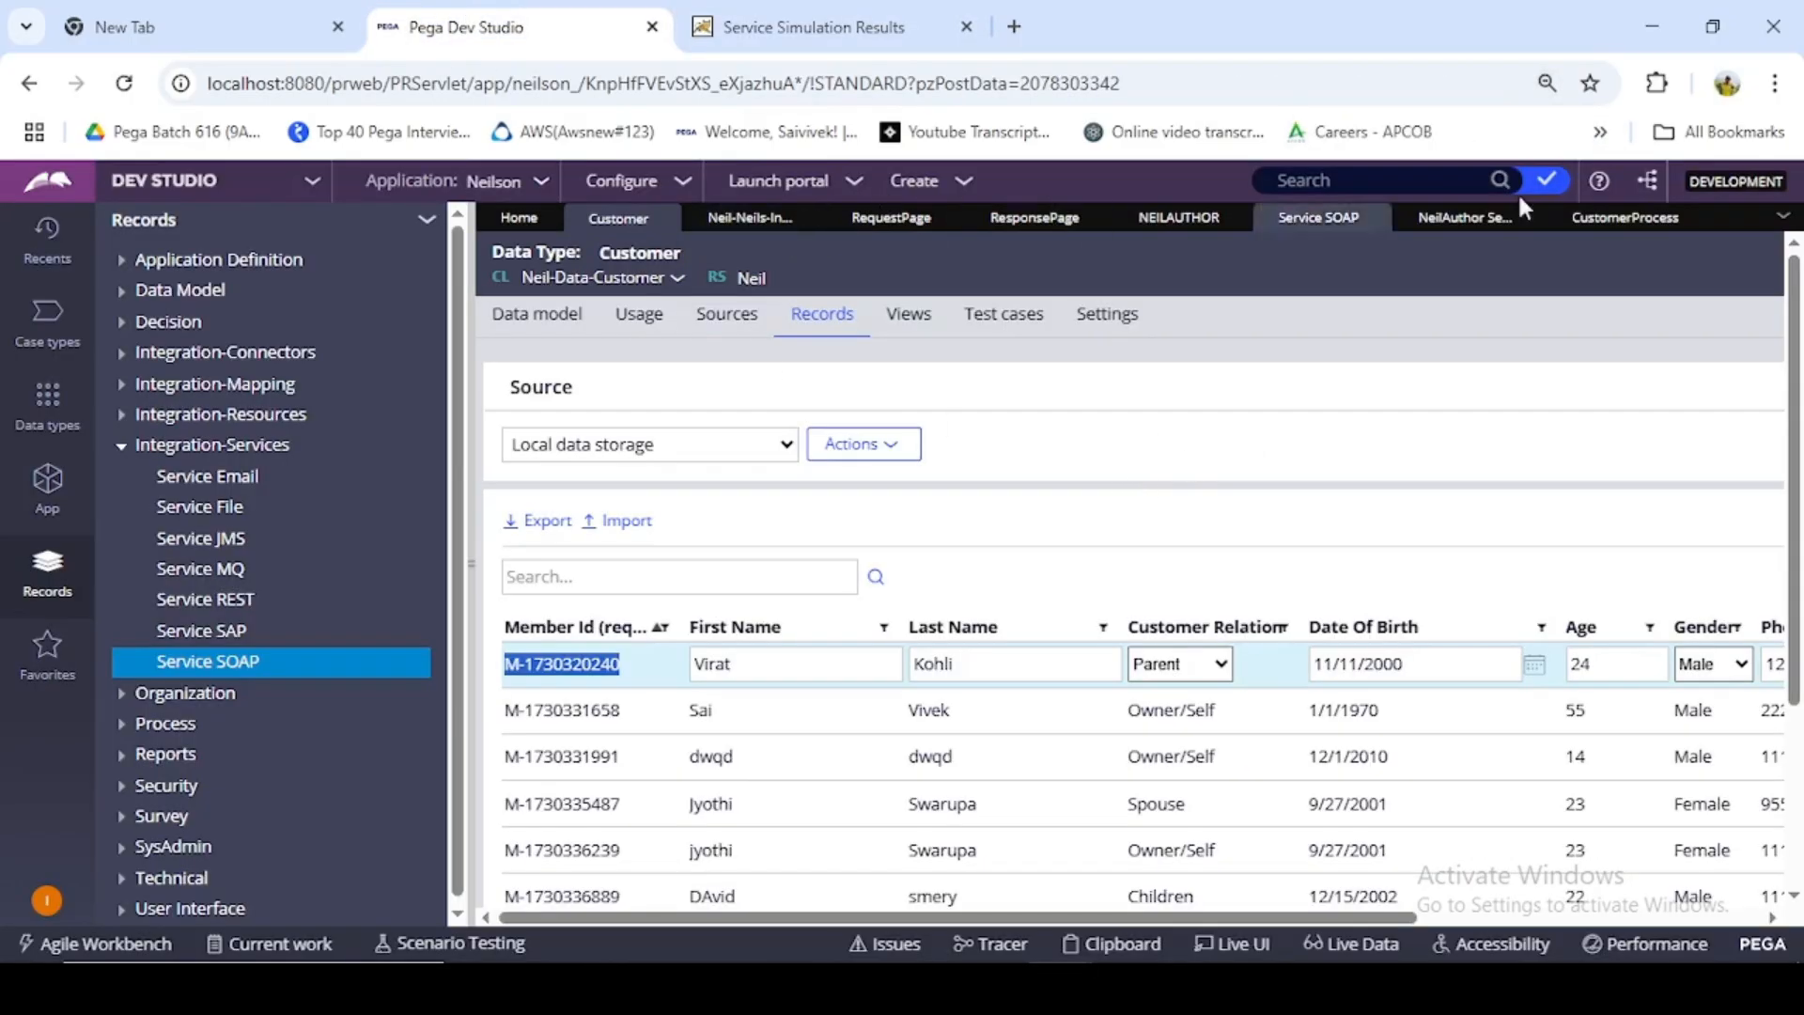
click(1471, 218)
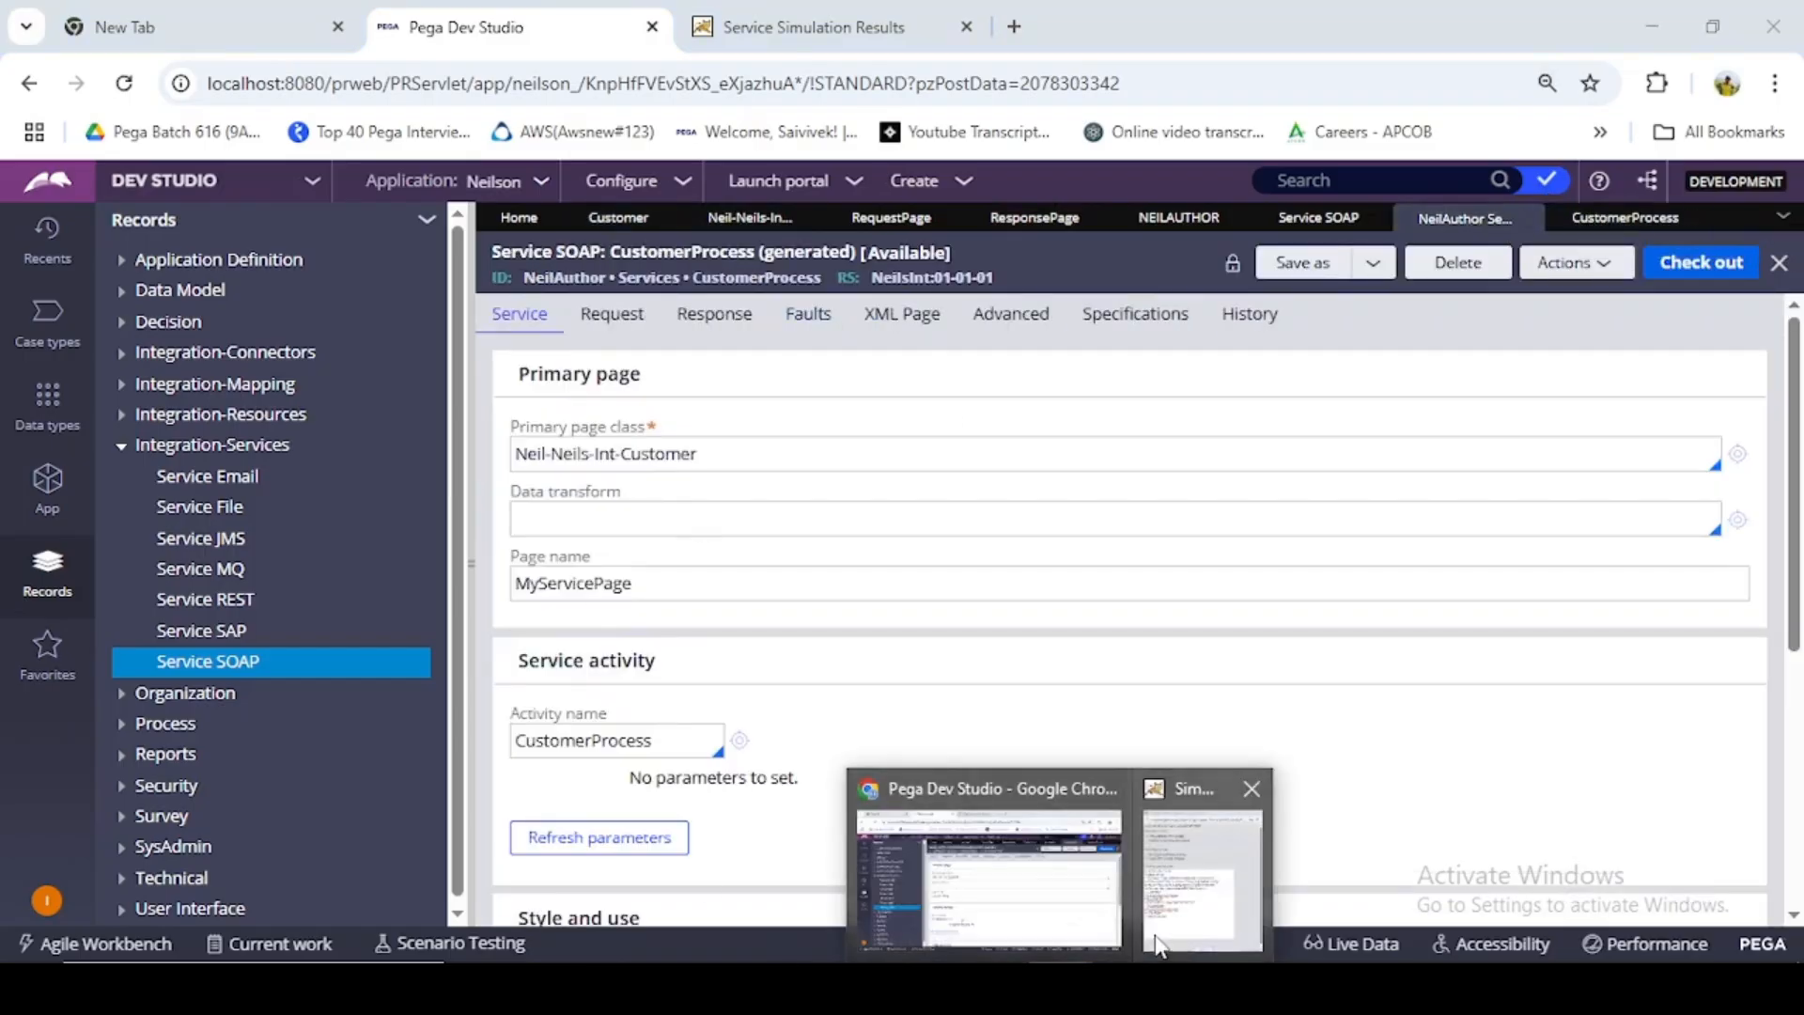
click(1208, 846)
click(238, 601)
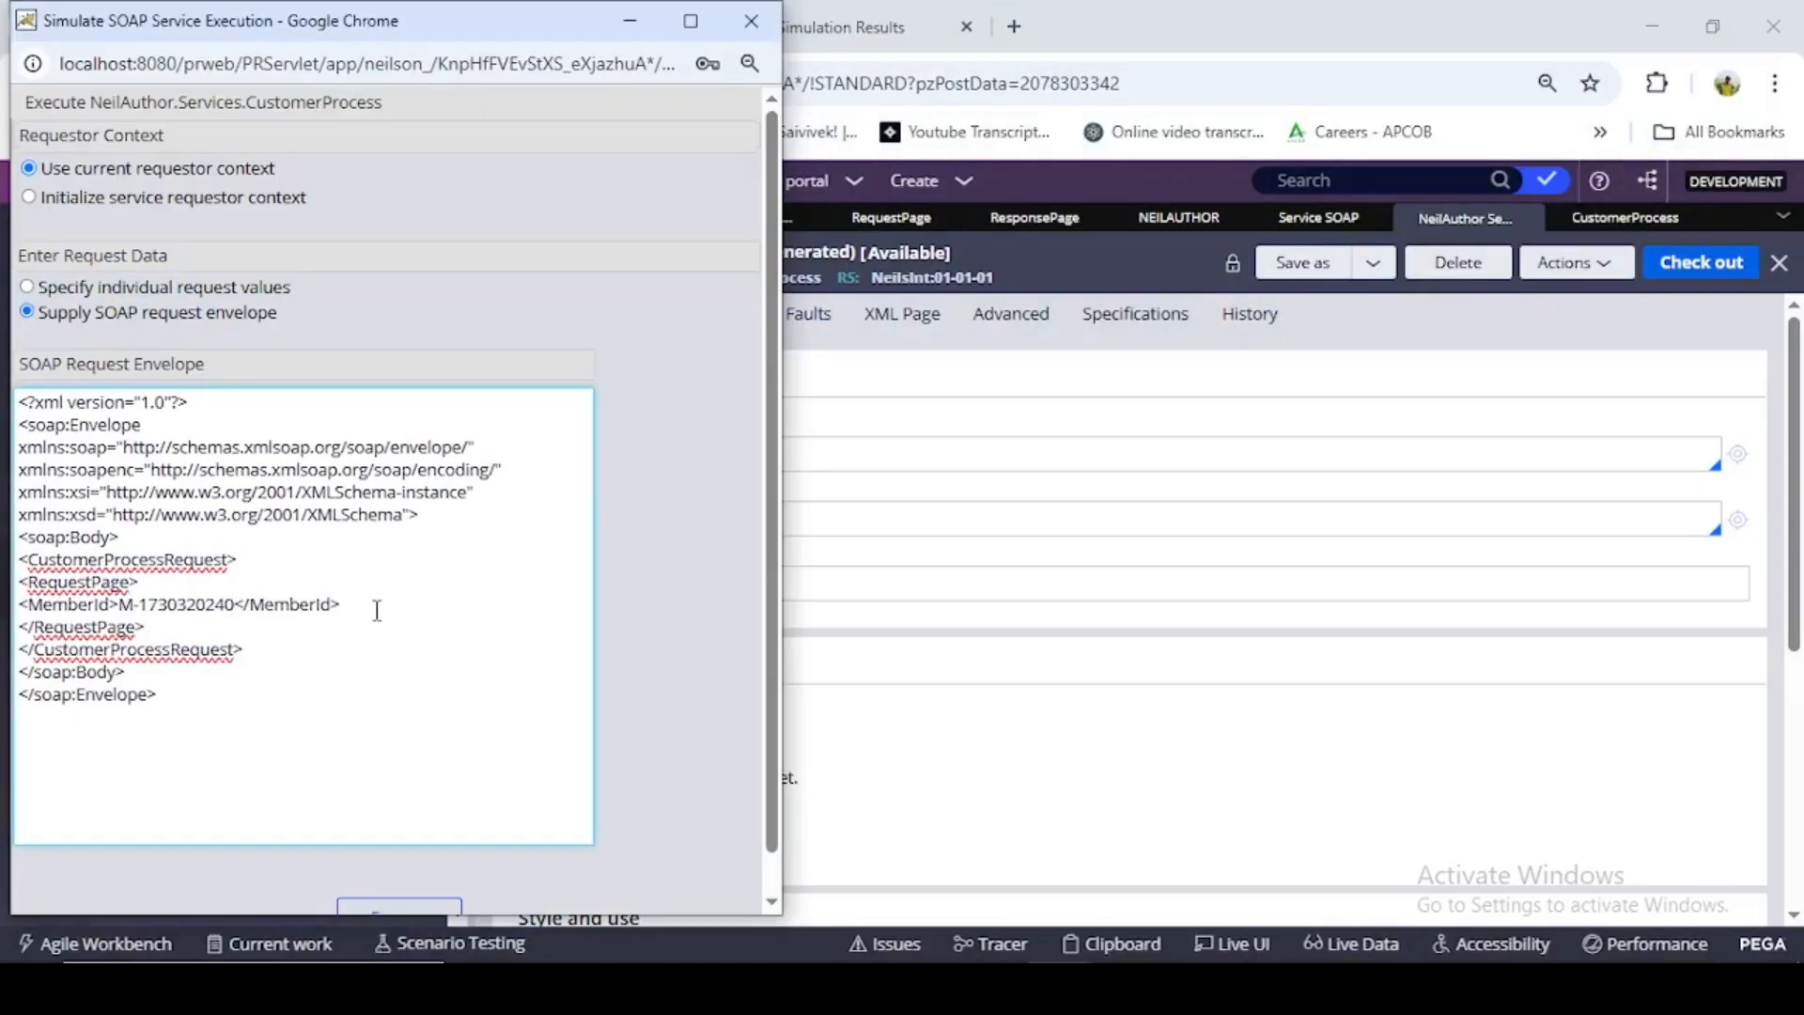
text(yefews)
key(BackSpace)
key(BackSpace)
key(BackSpace)
key(BackSpace)
- Make the MemberId value invalid by inserting jjhkjhk before its last two digits, and execute the simulation again
click(217, 604)
text(jjhkjhk)
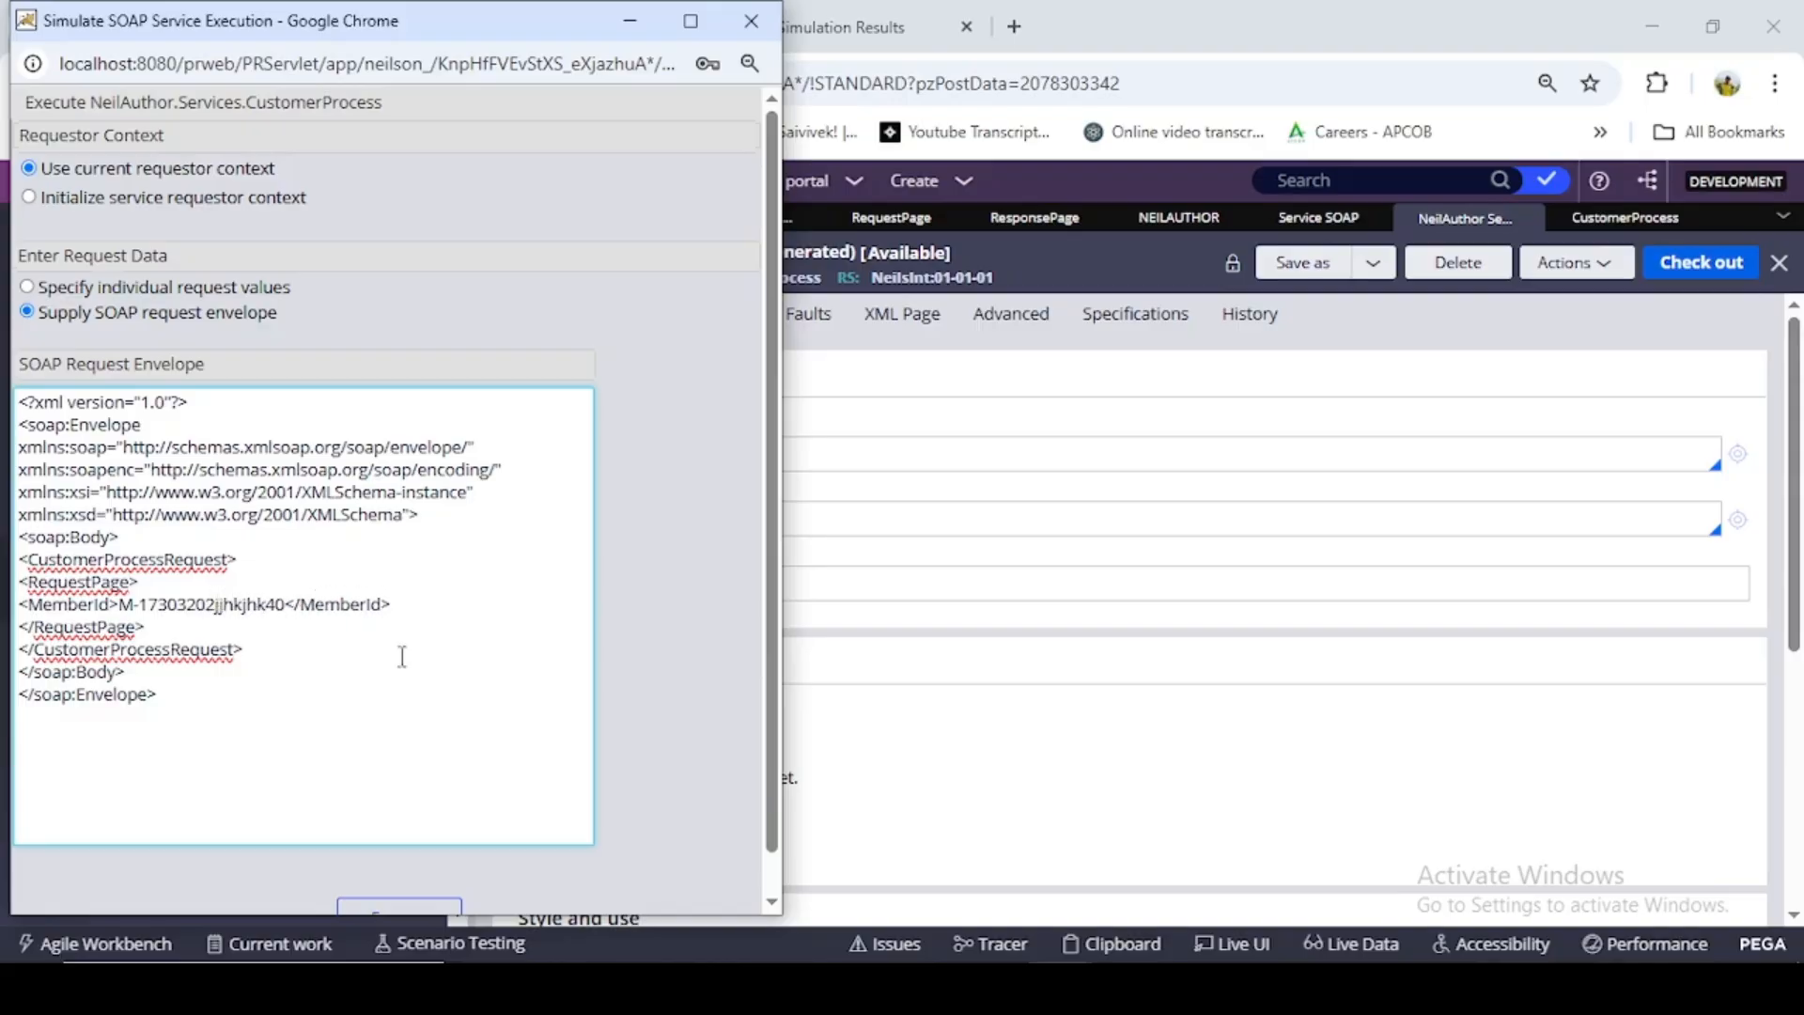
scroll(402, 655, down, 1)
click(394, 870)
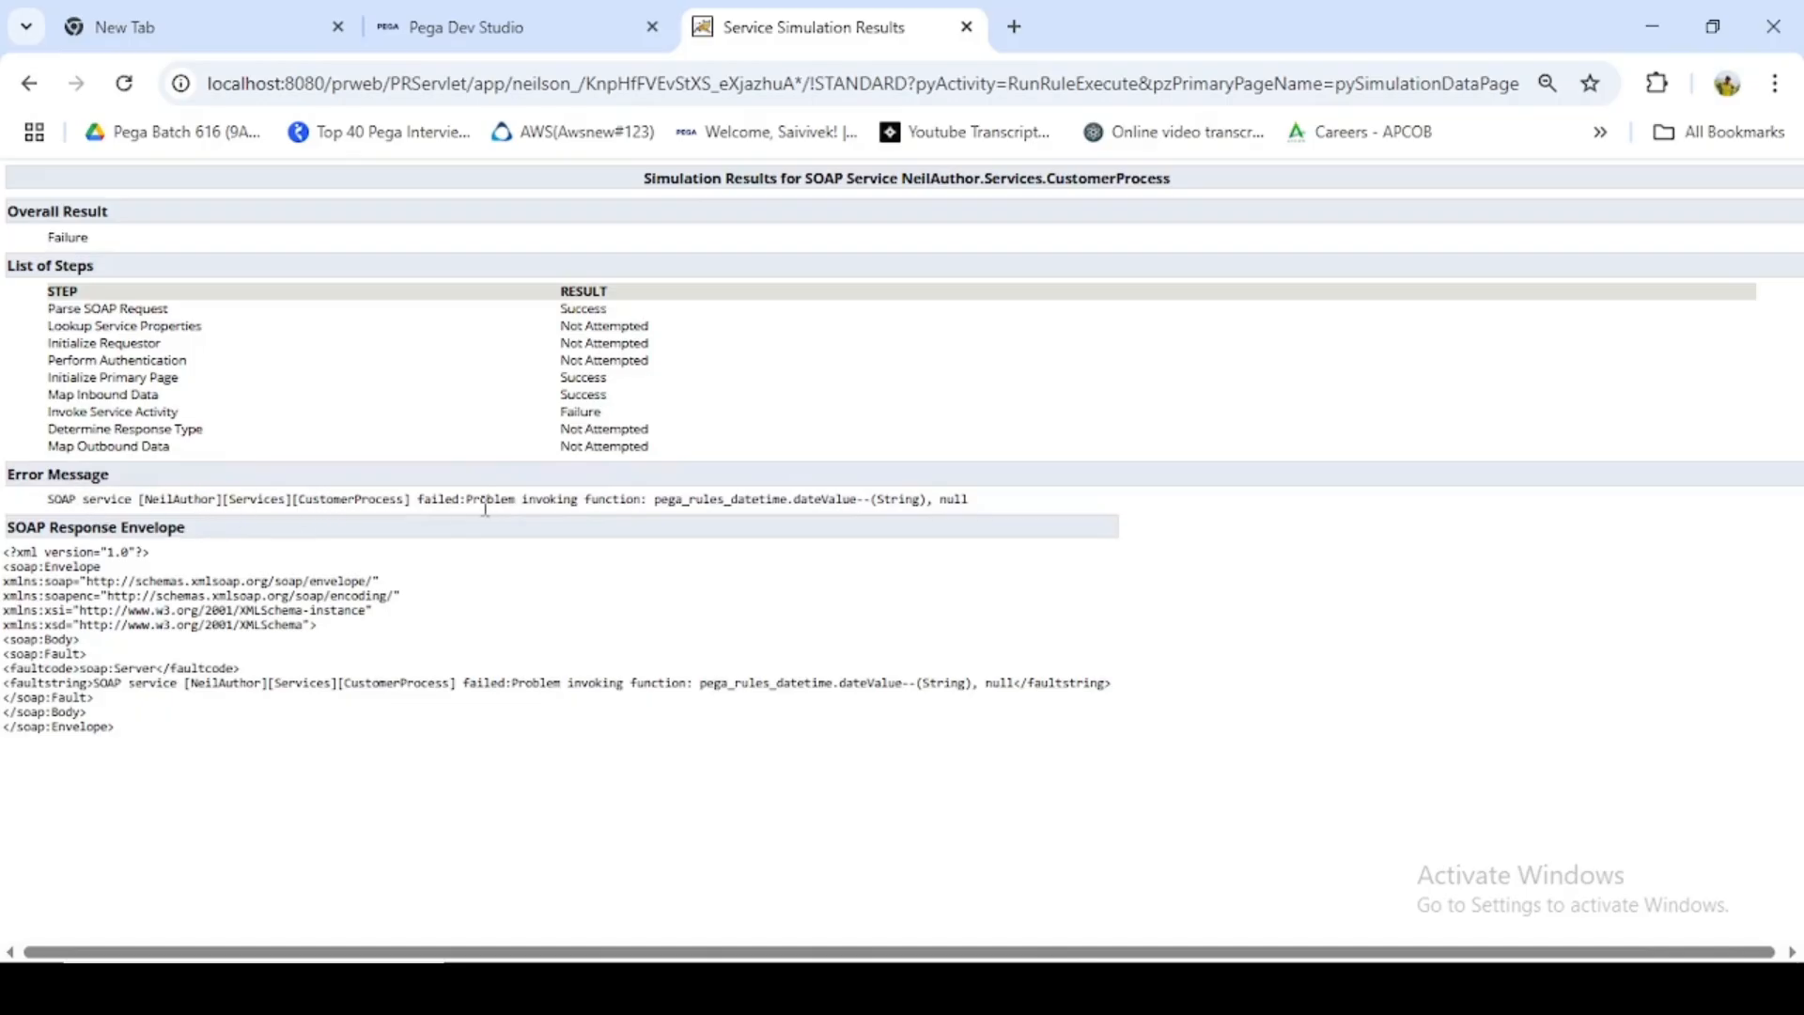
- Examine the simulation's error message, and review the fault conditions and response settings of the CustomerProcess SOAP service
drag(467, 501, 960, 505)
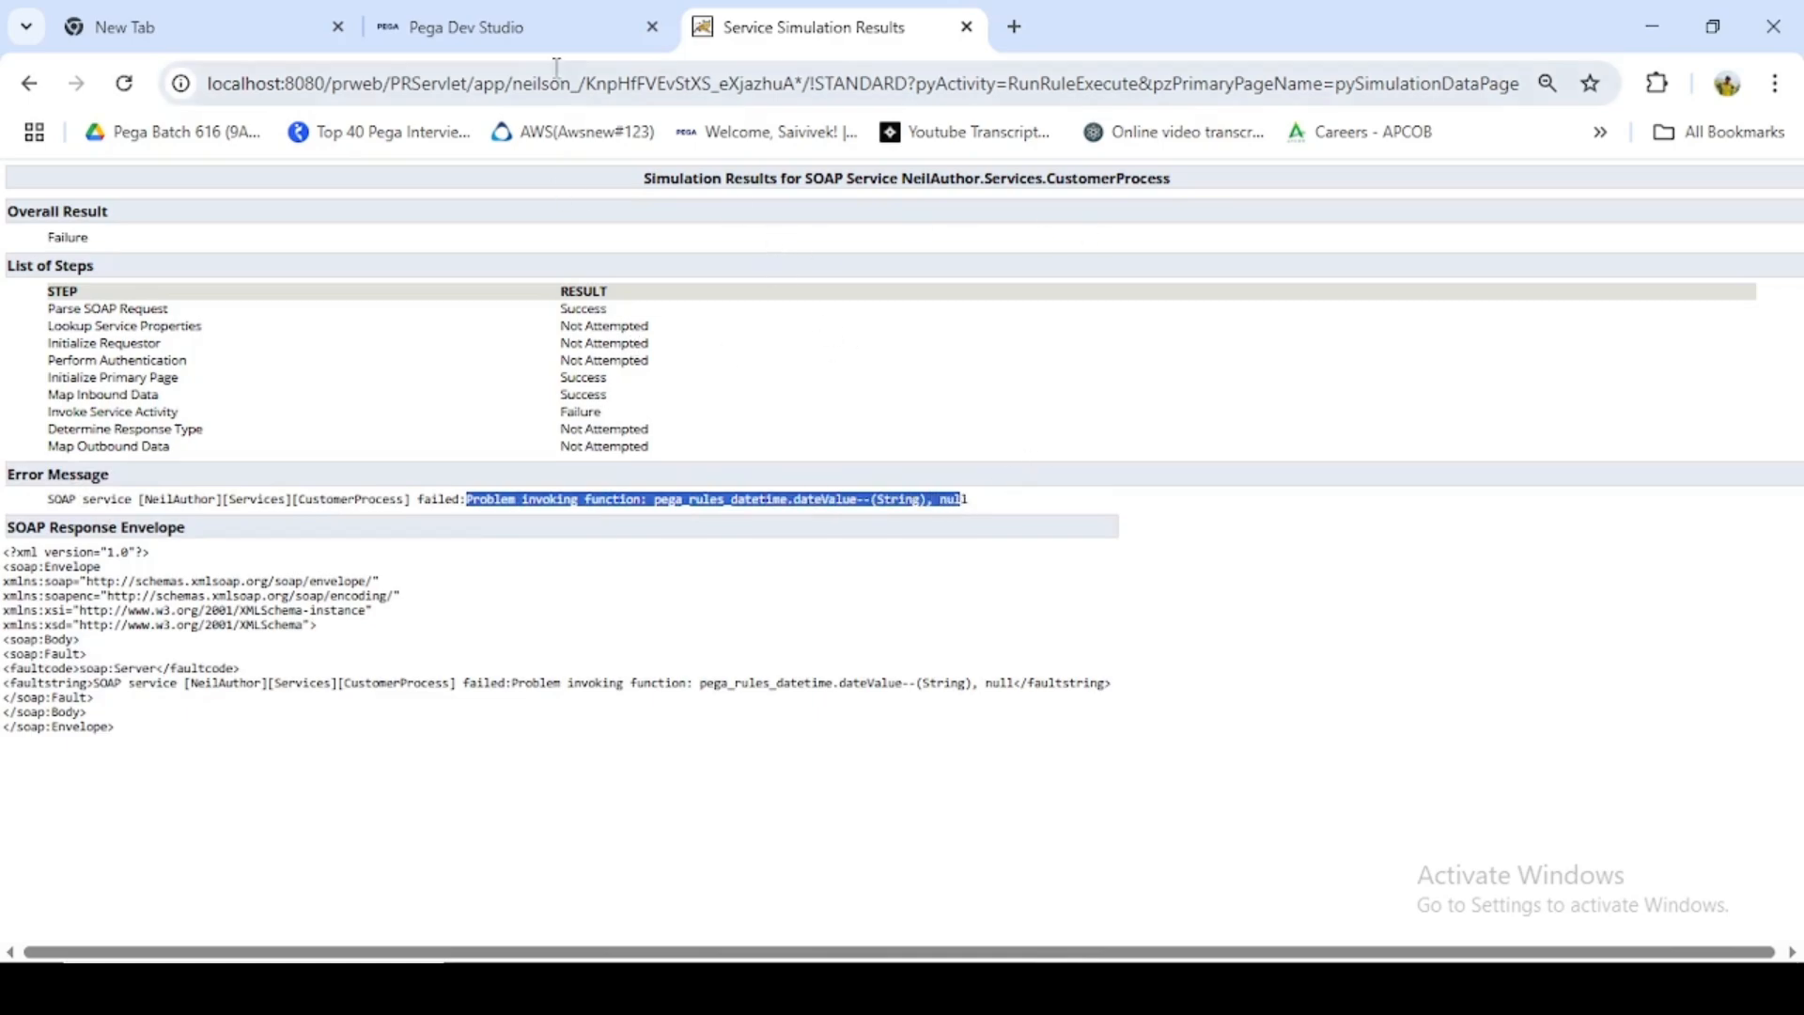
click(540, 42)
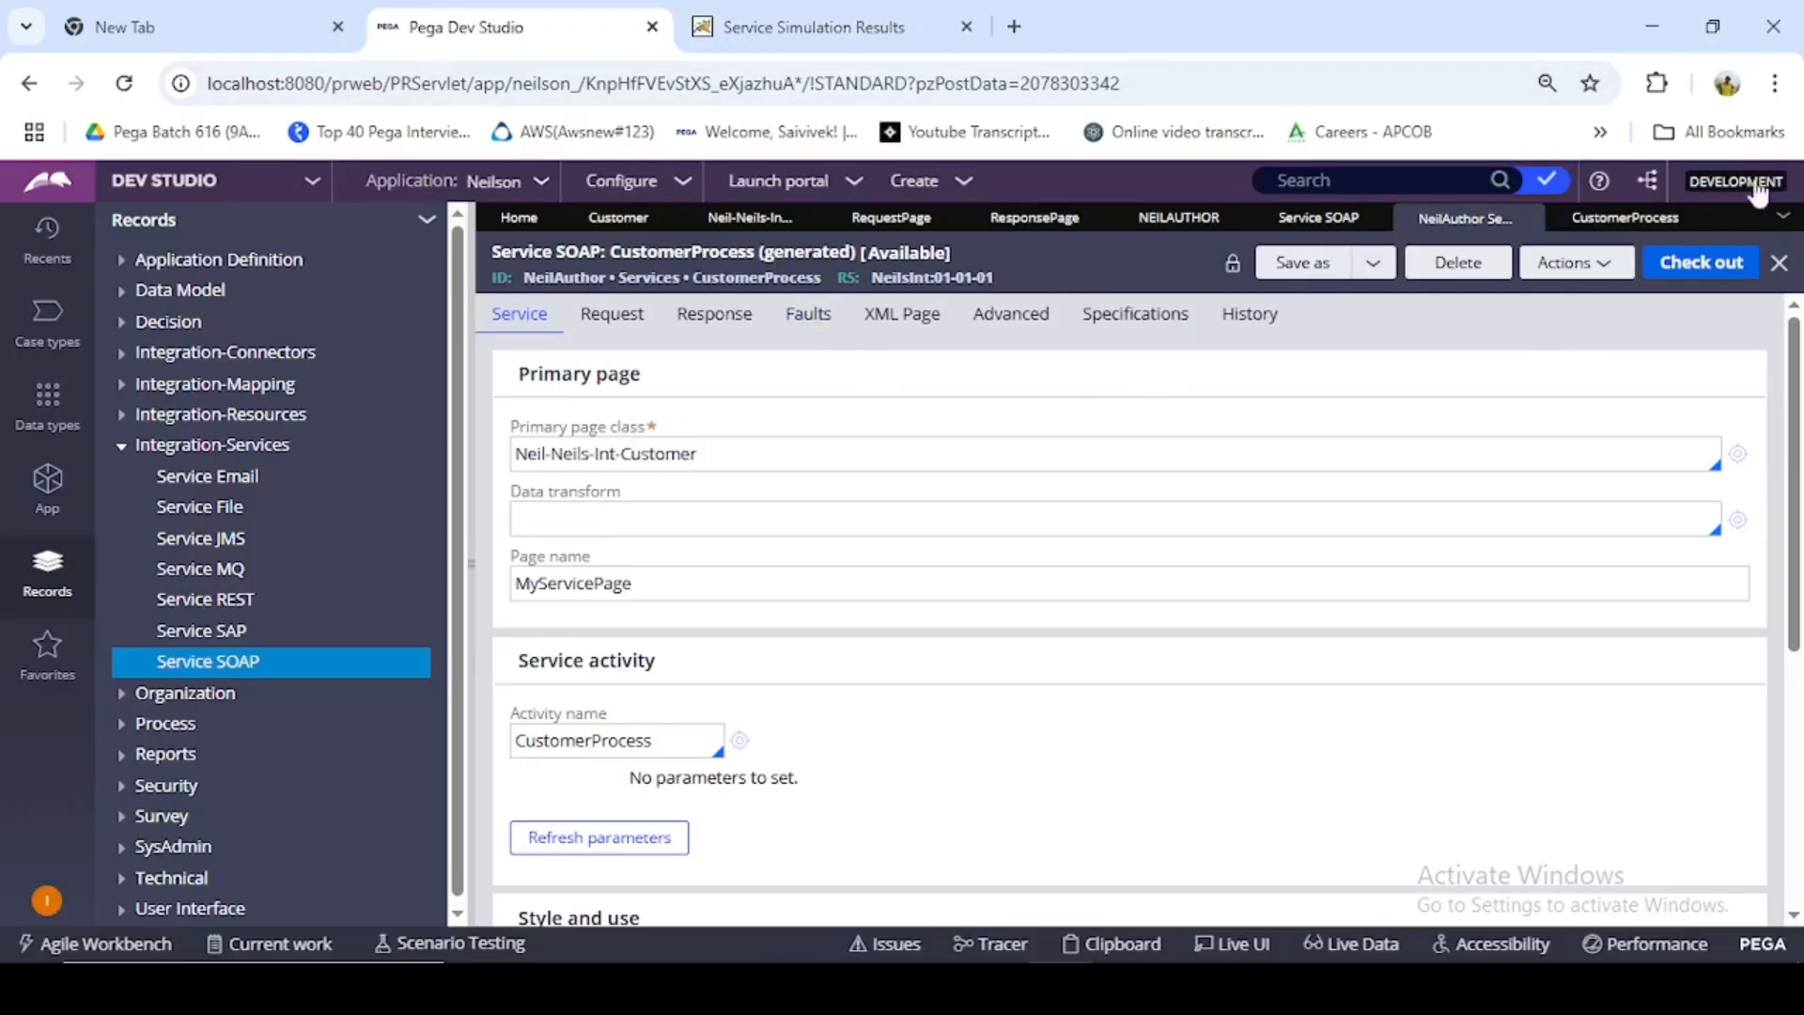
click(808, 314)
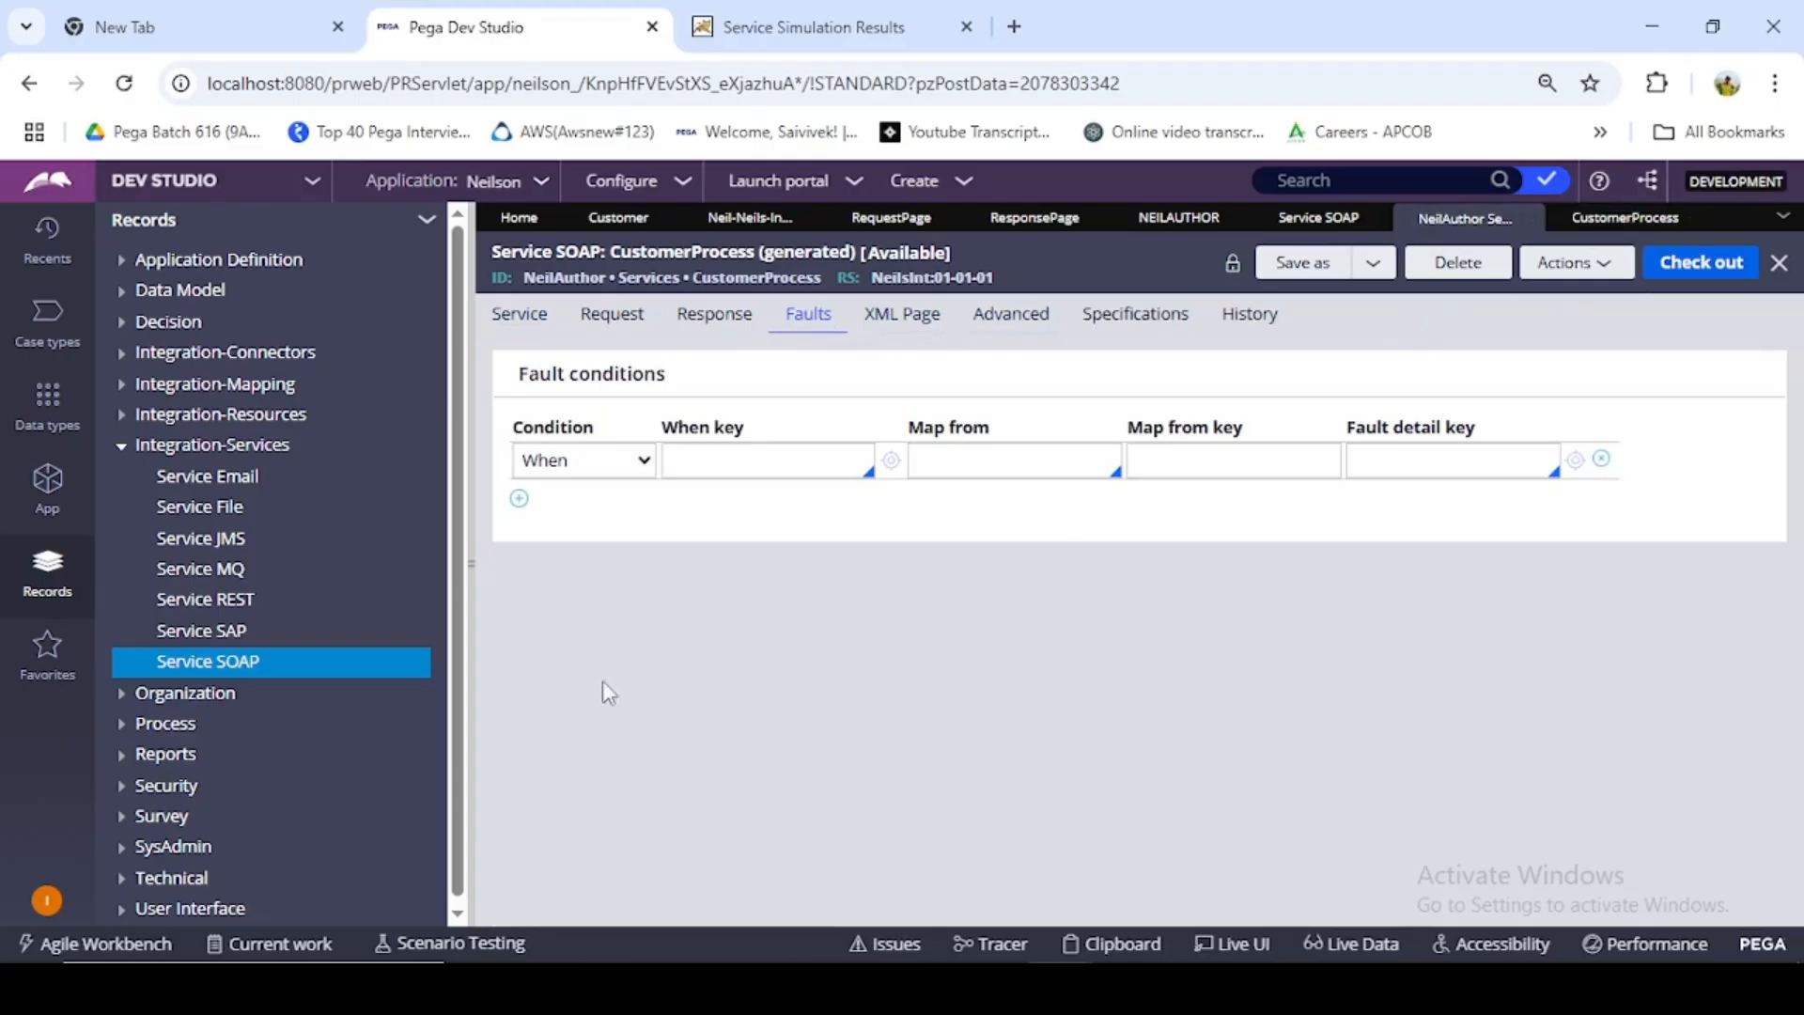
click(542, 329)
click(802, 322)
click(698, 334)
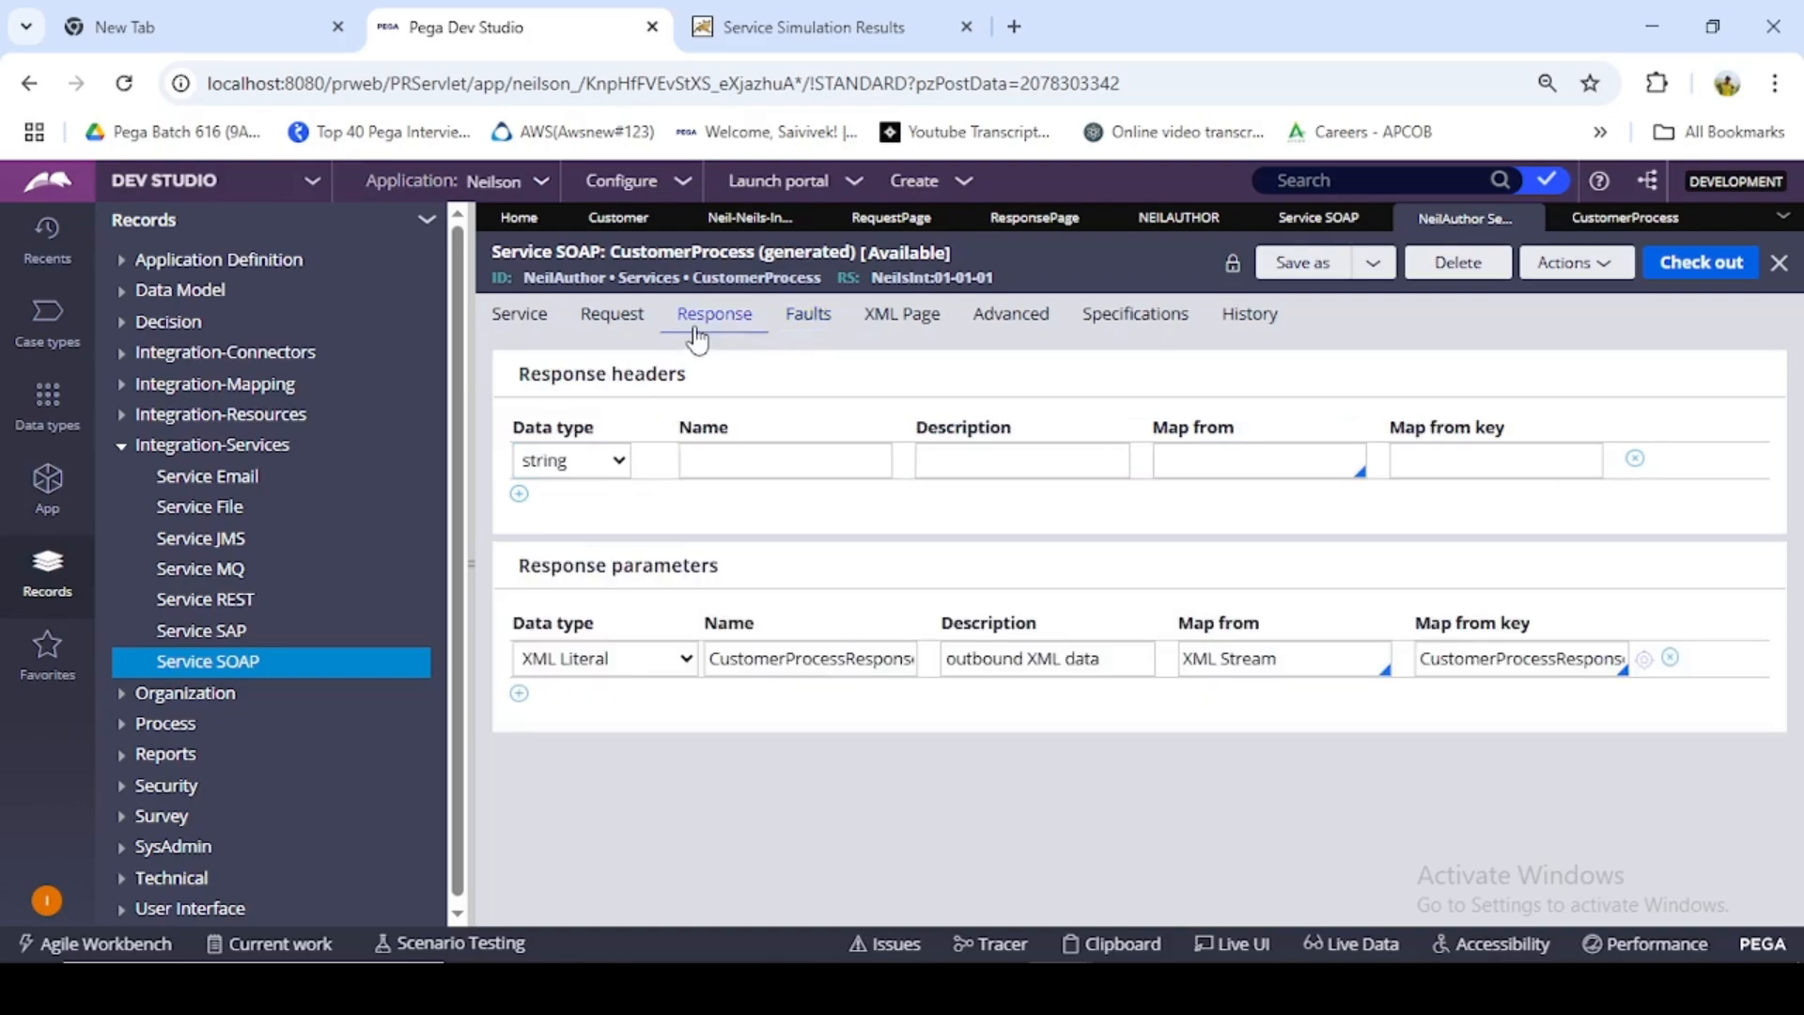
- Compare the CustomerProcess service's fault conditions with its response parameter, checking the XML Stream mapping used for the response
click(797, 330)
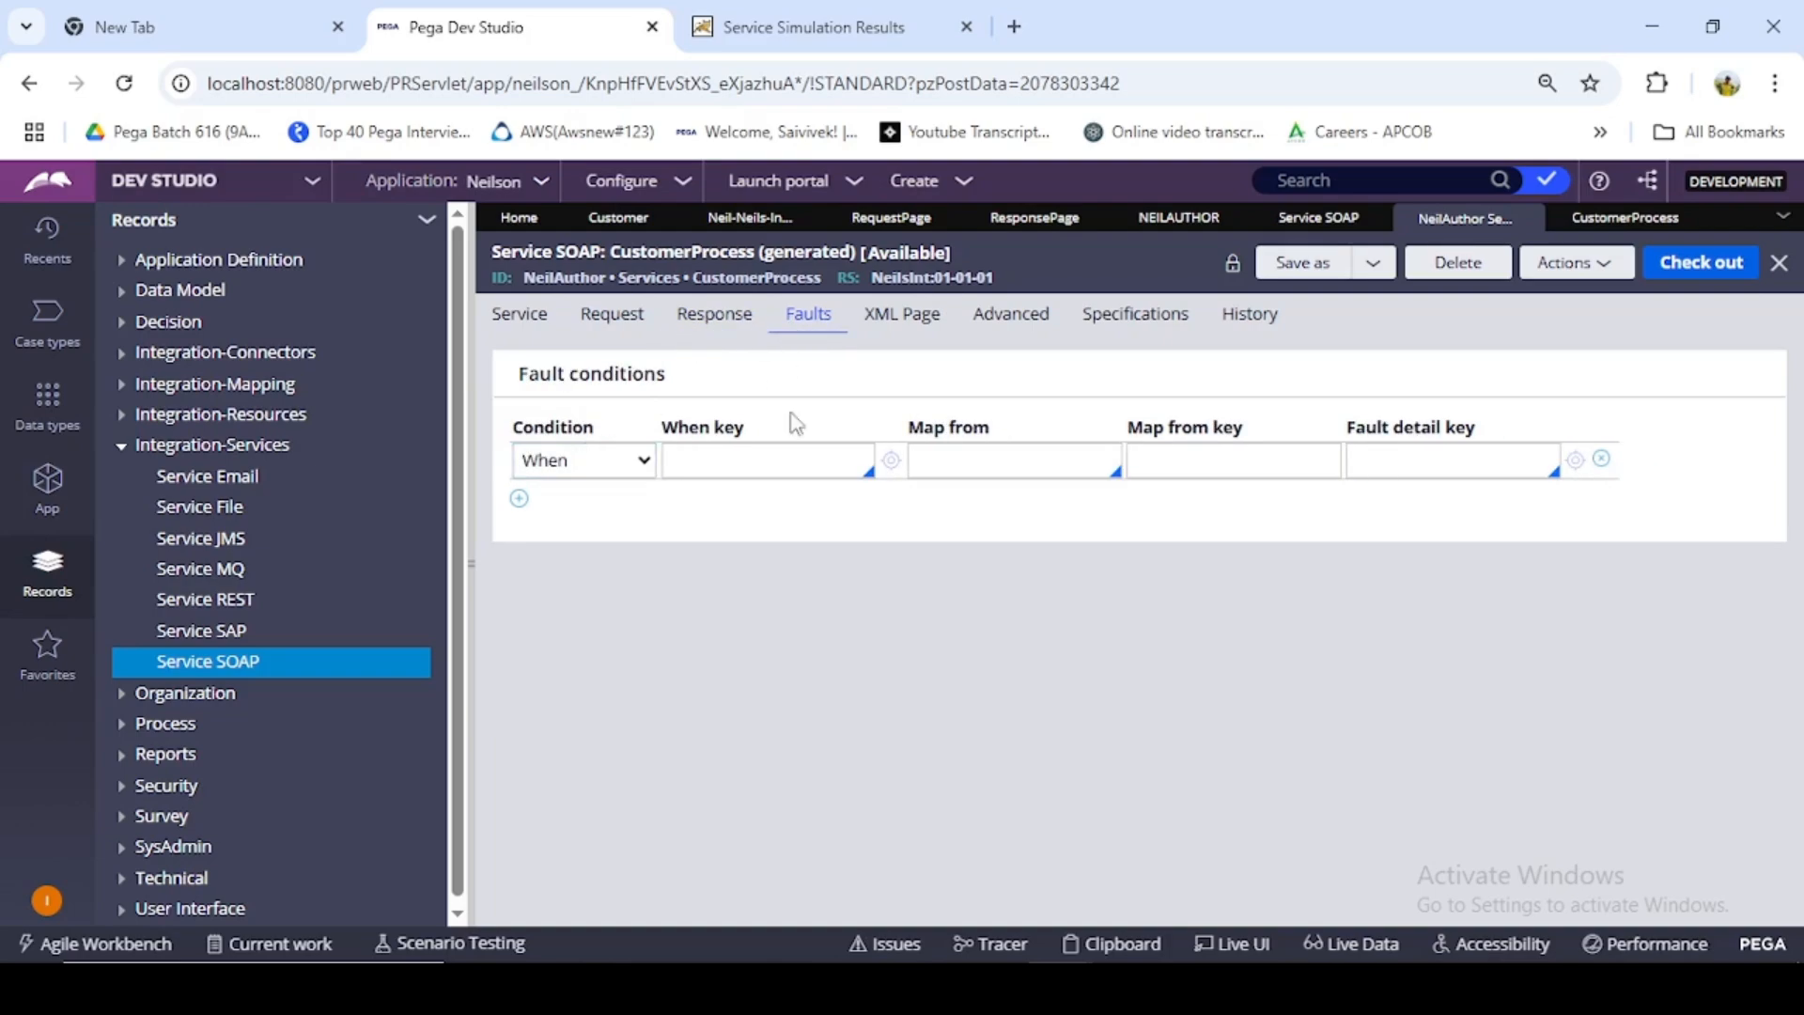
click(720, 335)
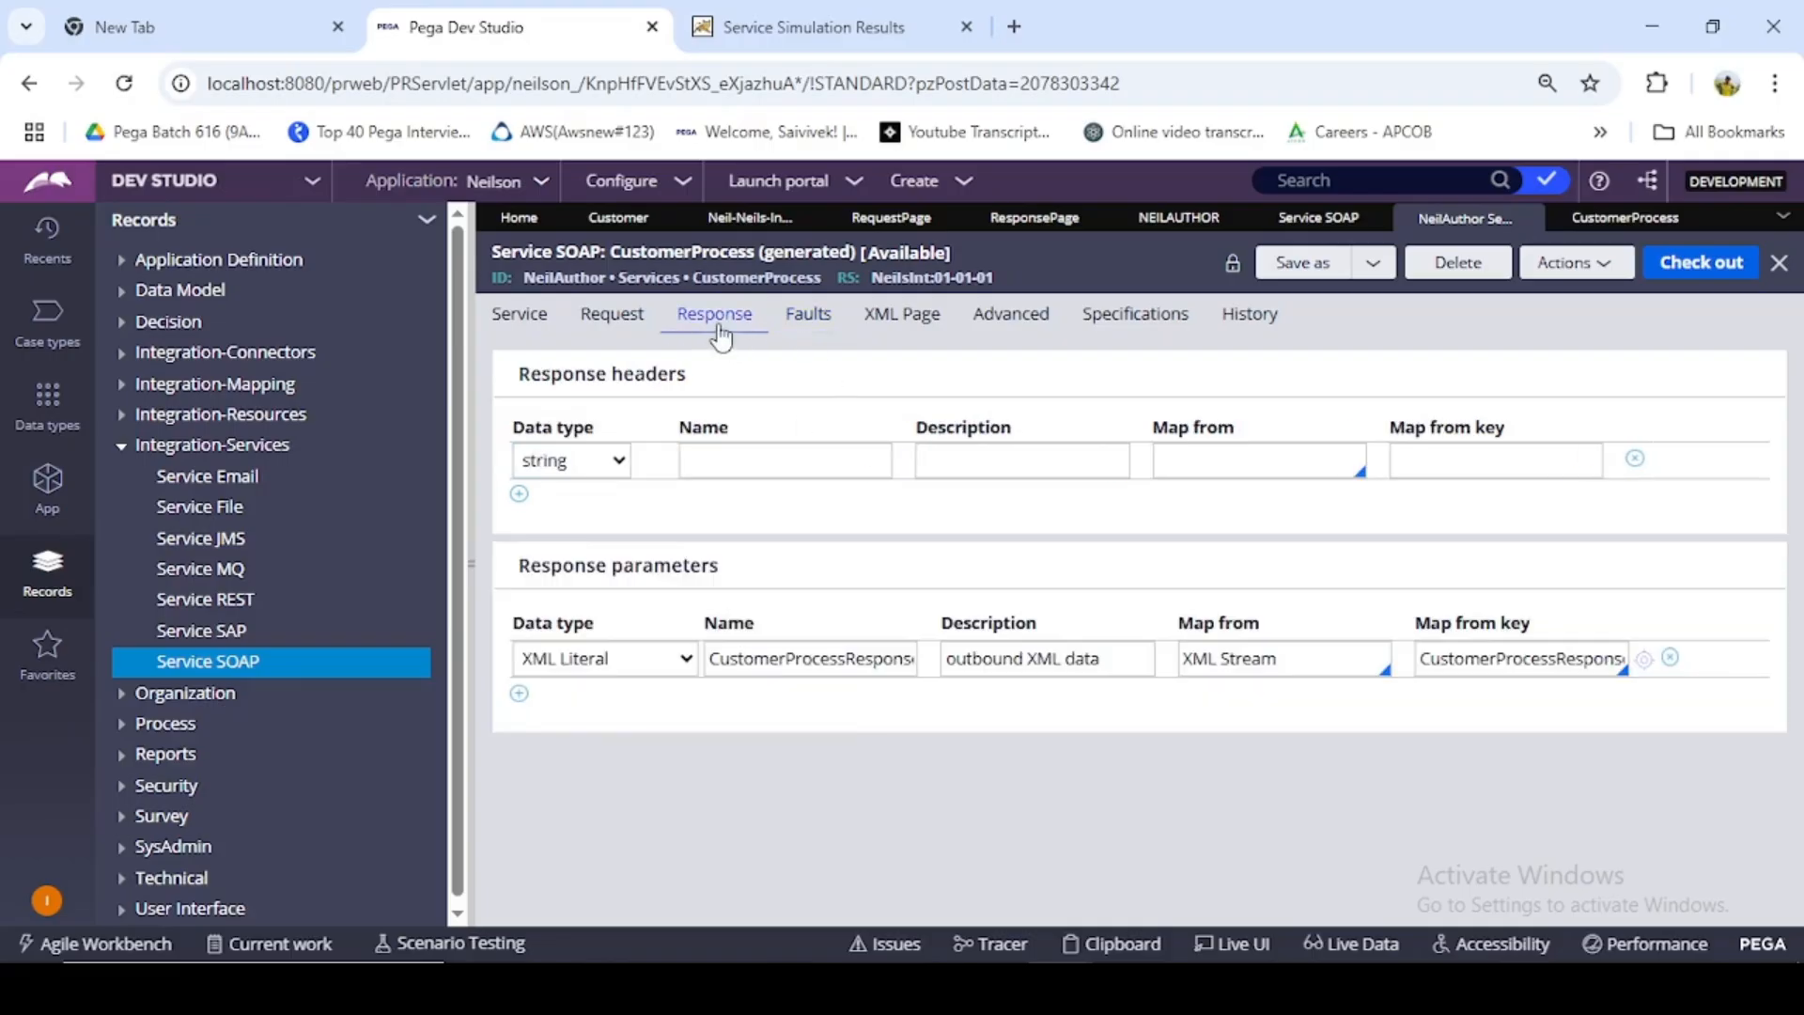
click(1104, 658)
click(1192, 651)
drag(1190, 658, 1280, 659)
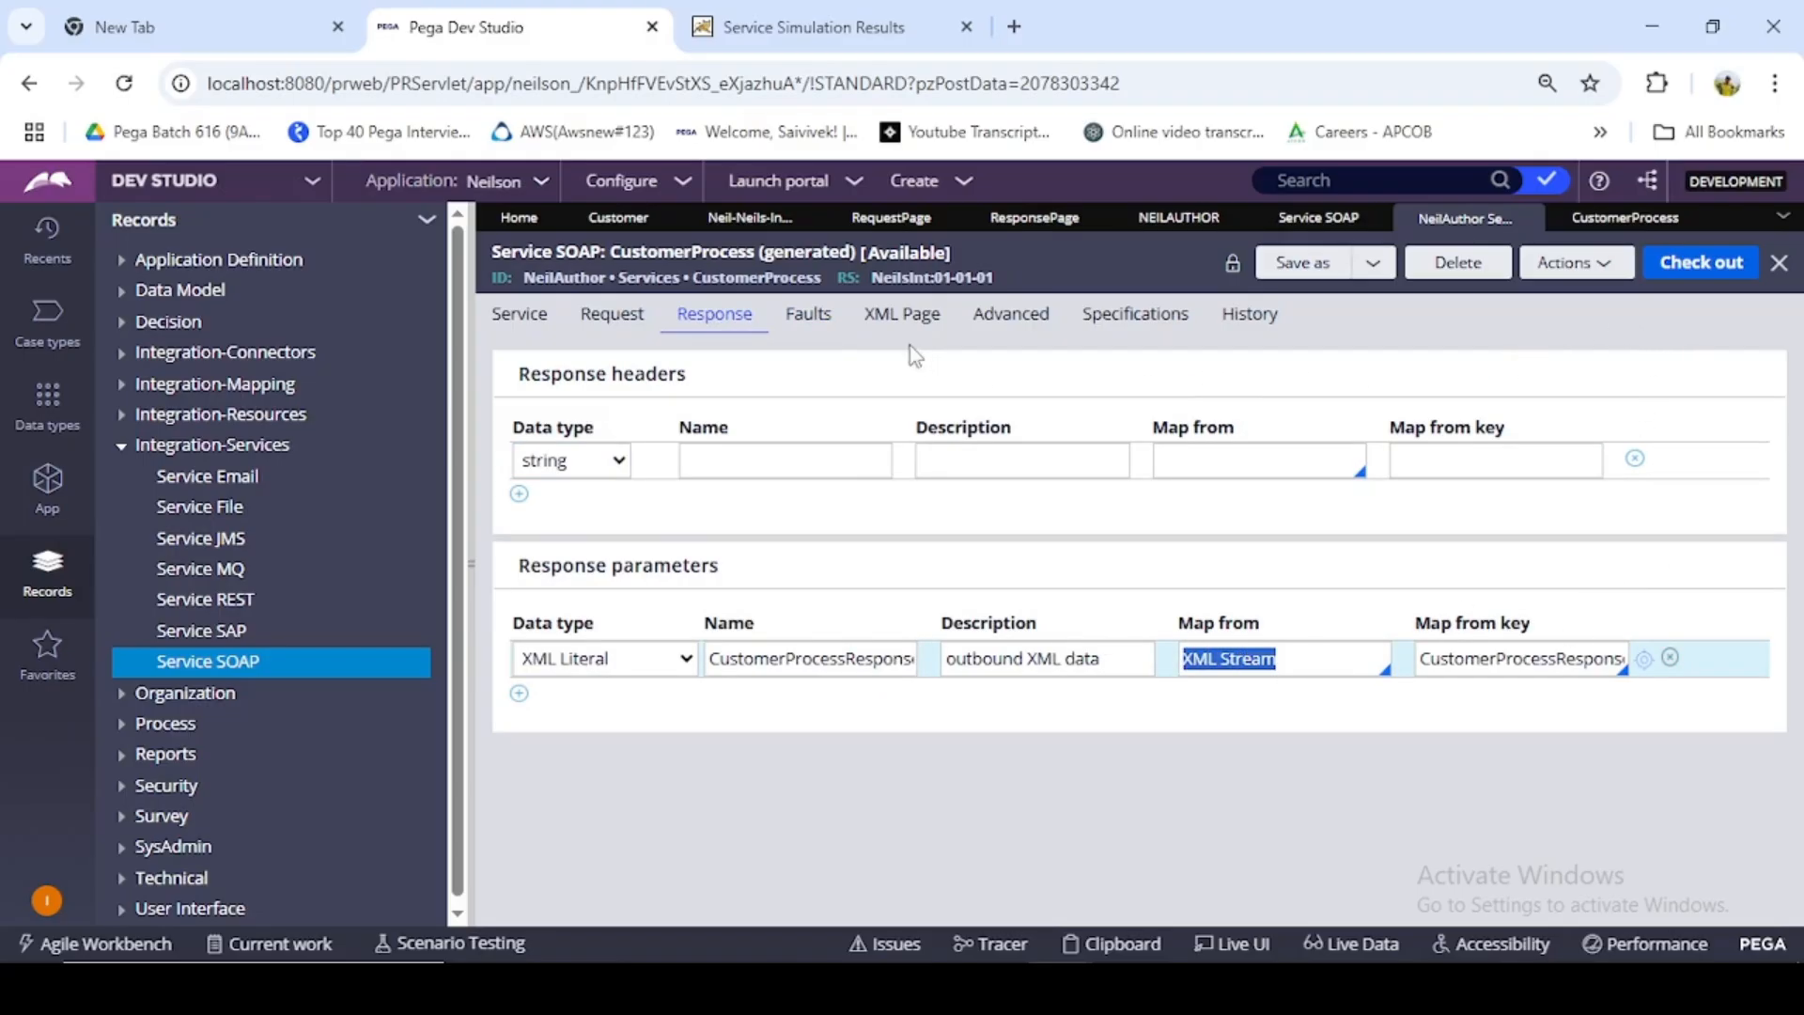
click(814, 337)
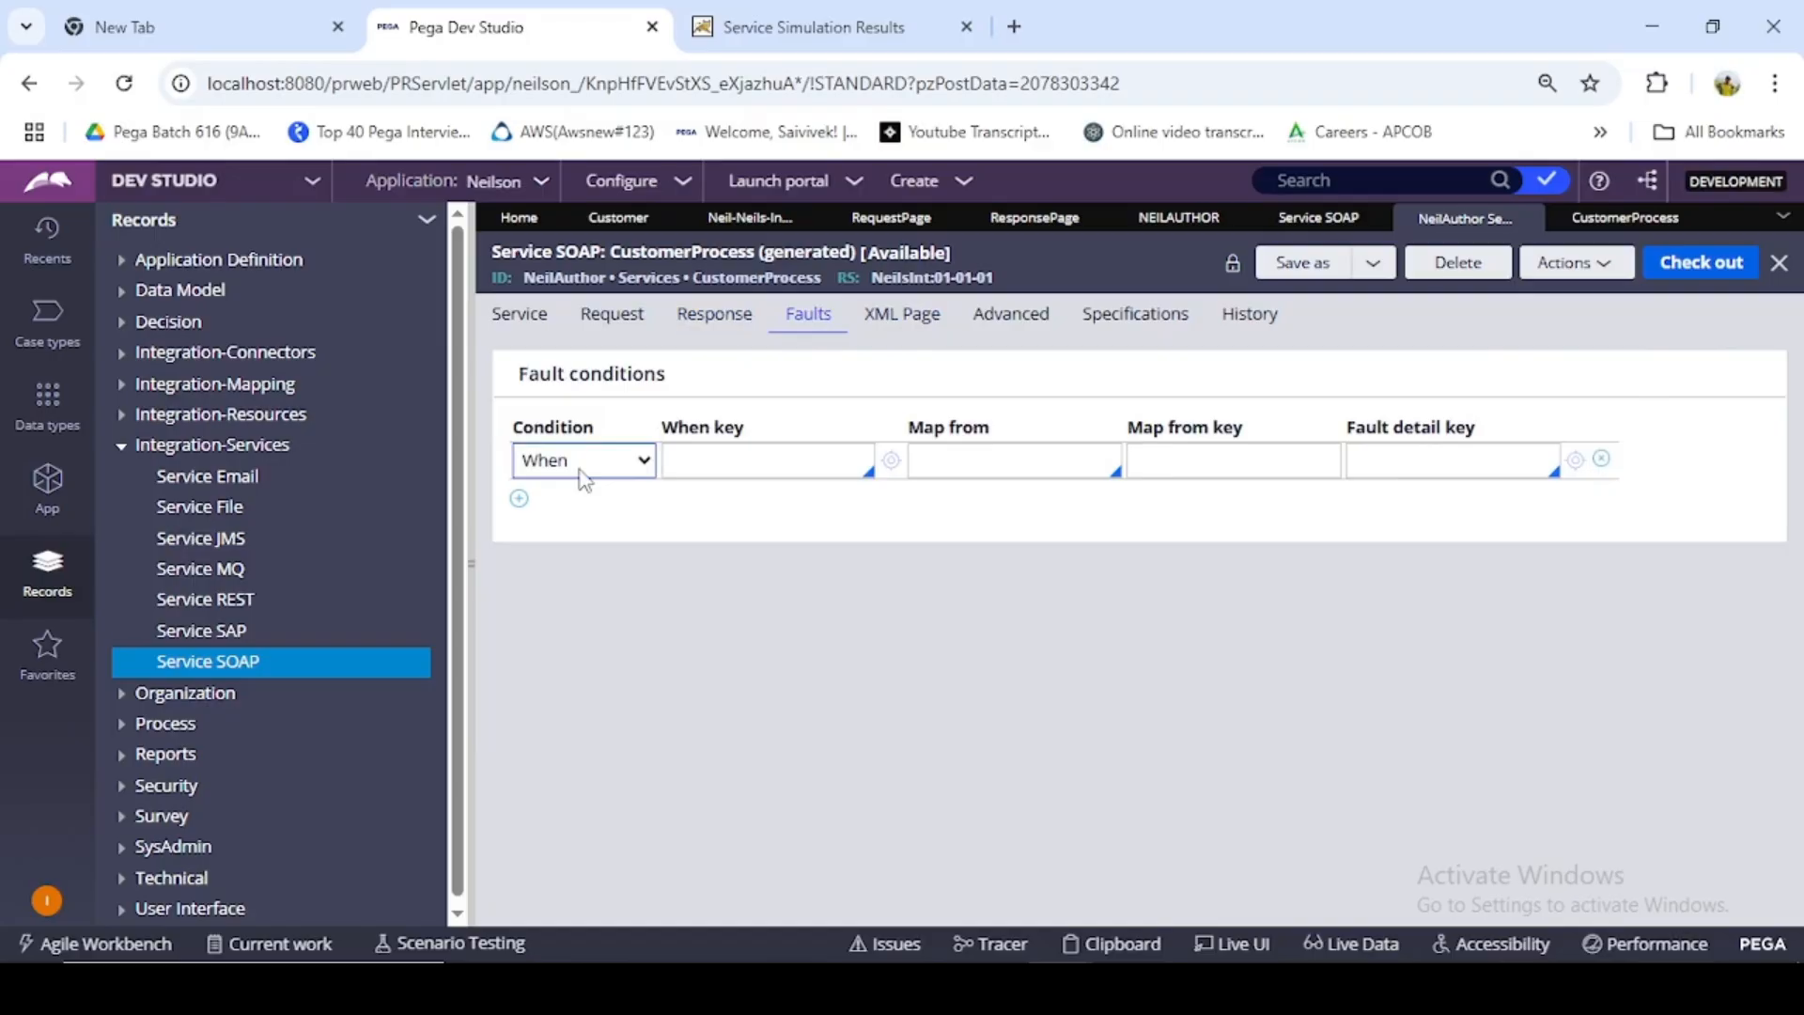
- Review the NeilAuthor service package, the SOAP service list, the ResponsePage property and the steps of the CustomerProcess activity
click(64, 484)
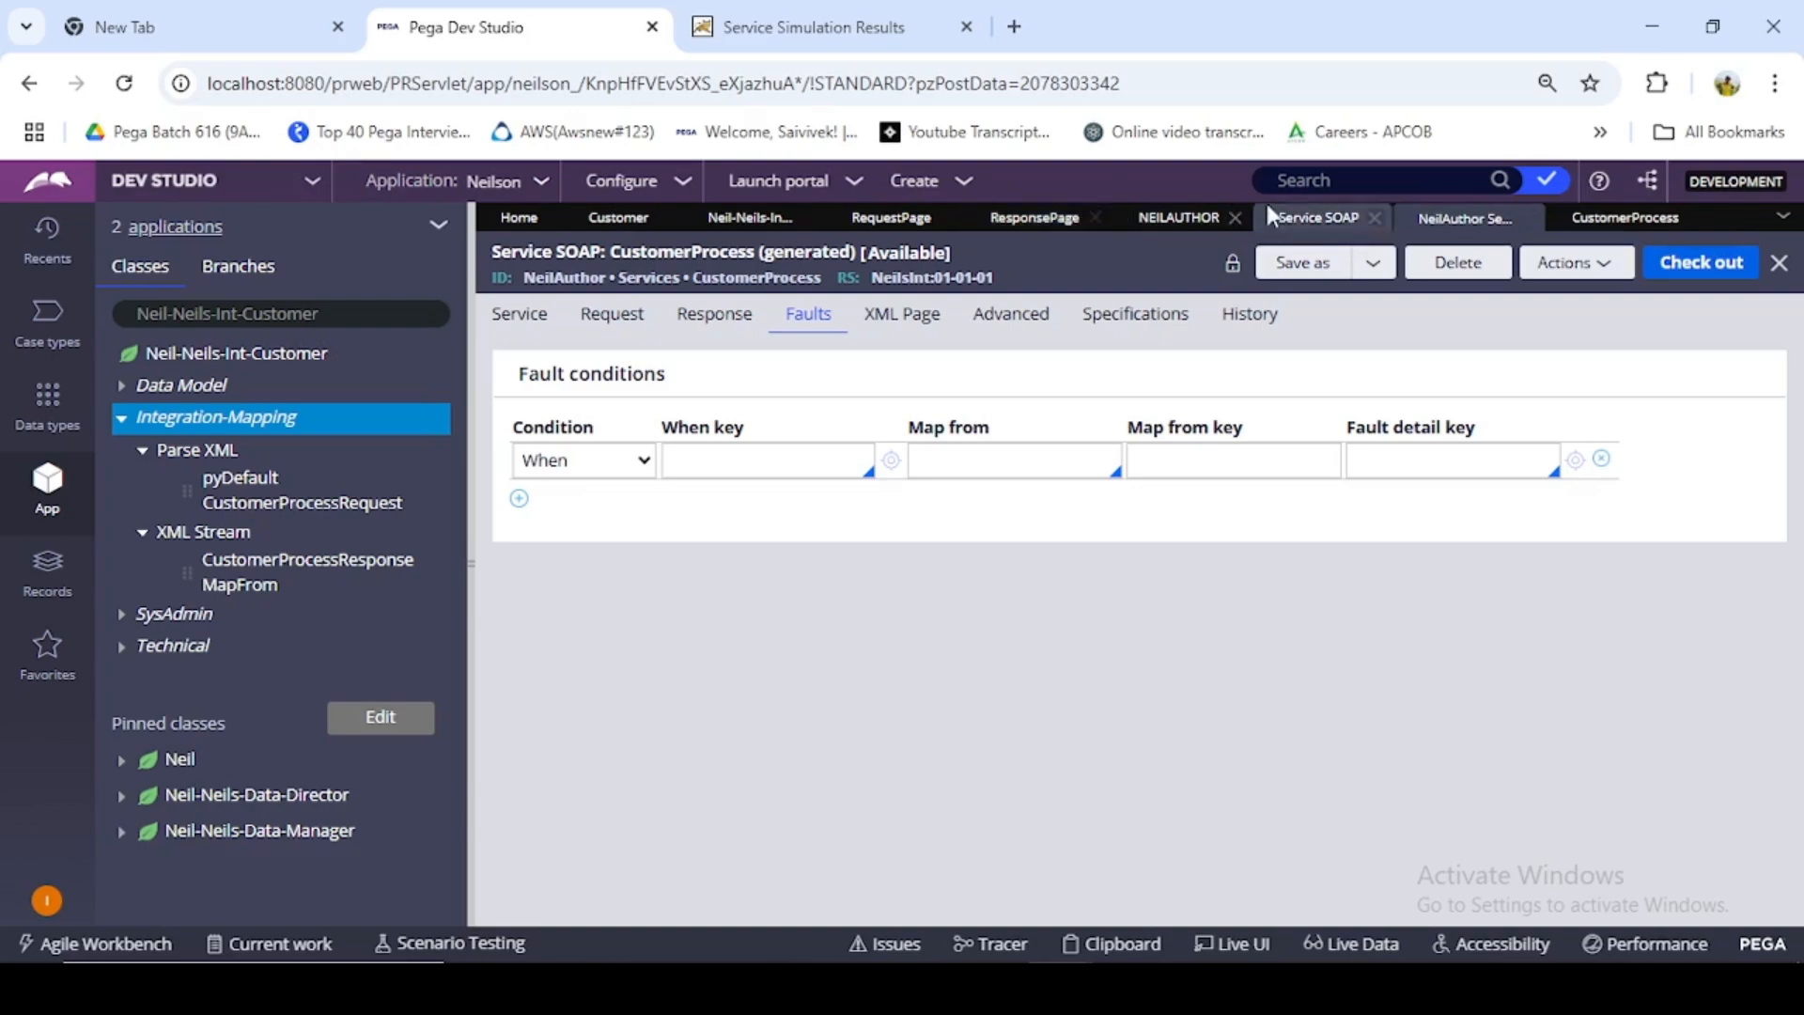
click(1210, 218)
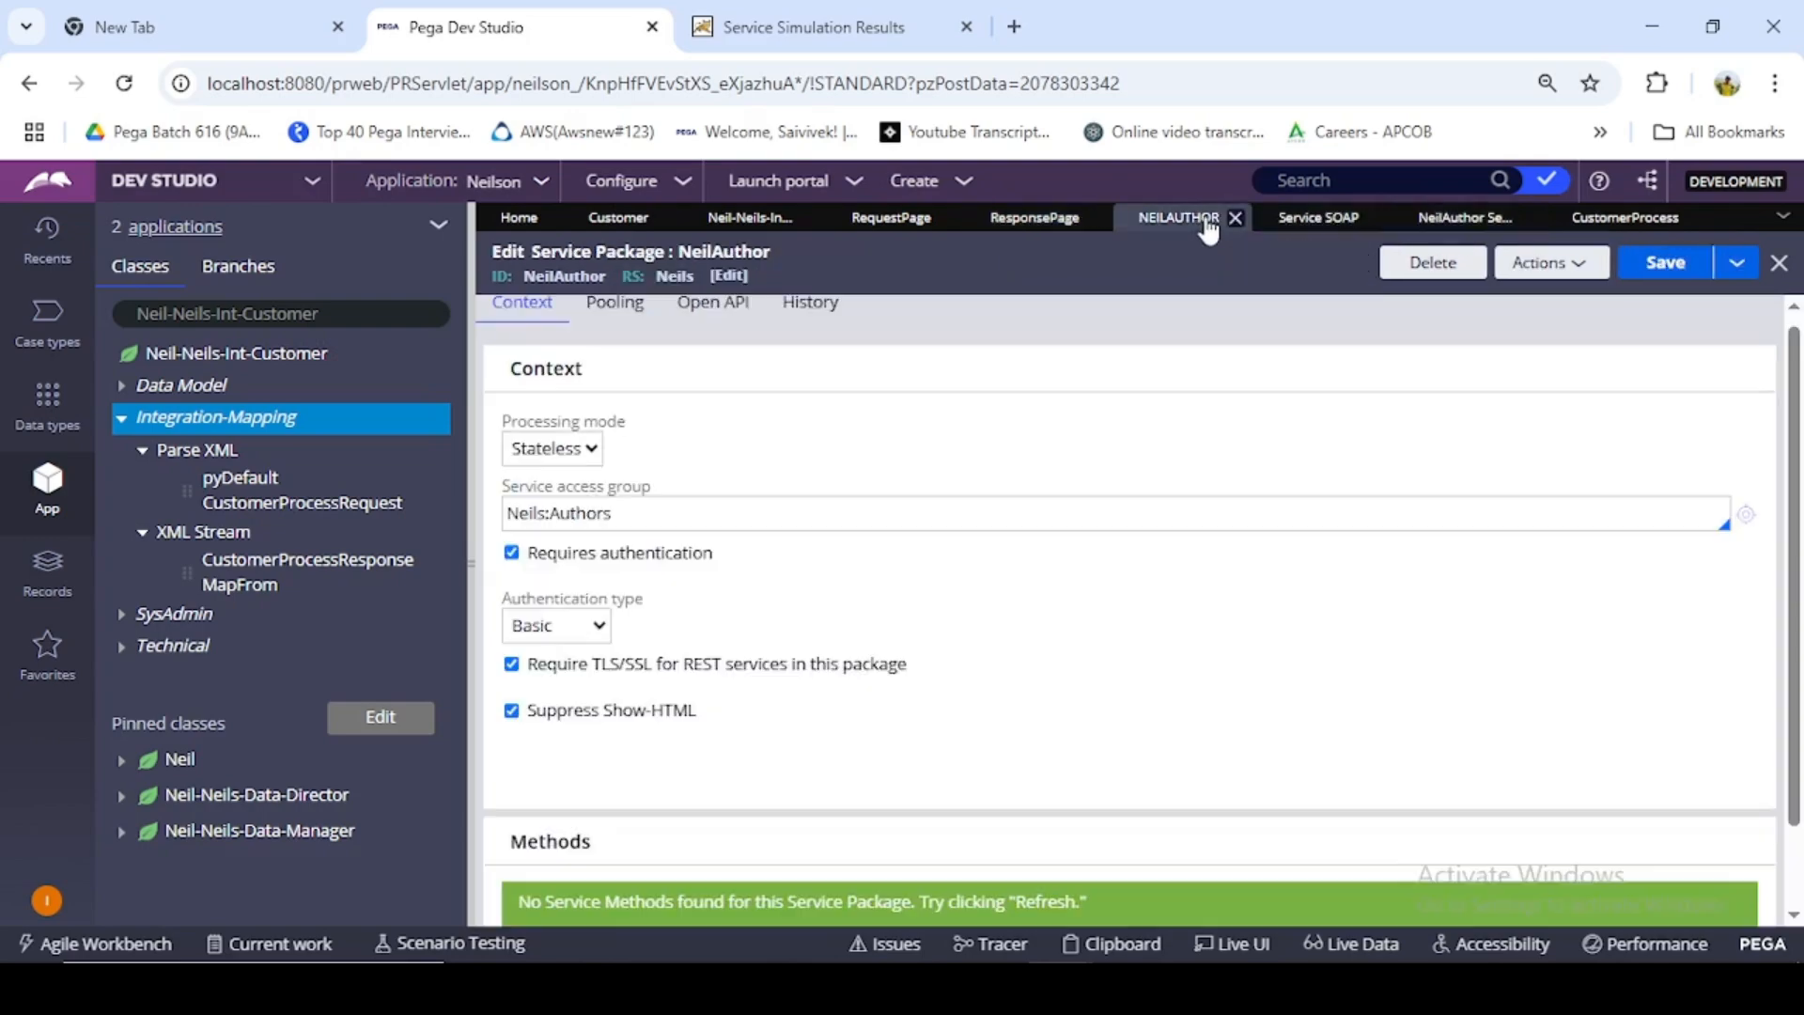
click(1466, 217)
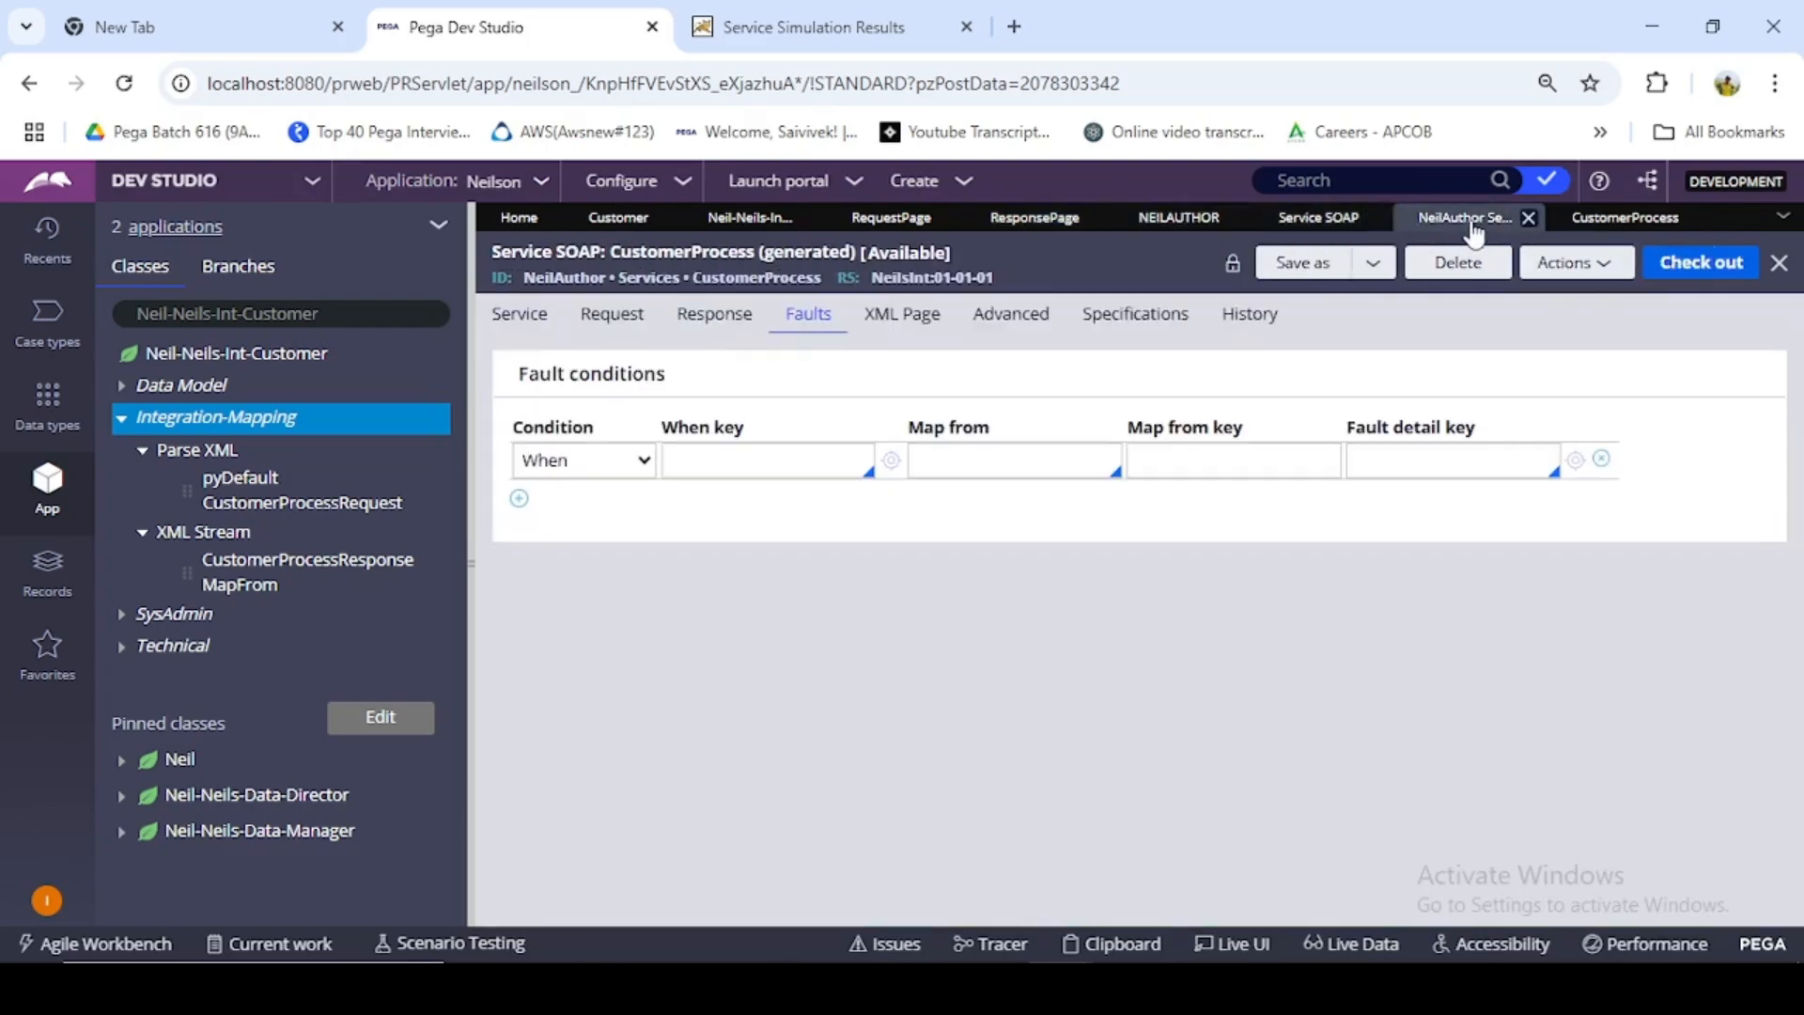
click(1318, 218)
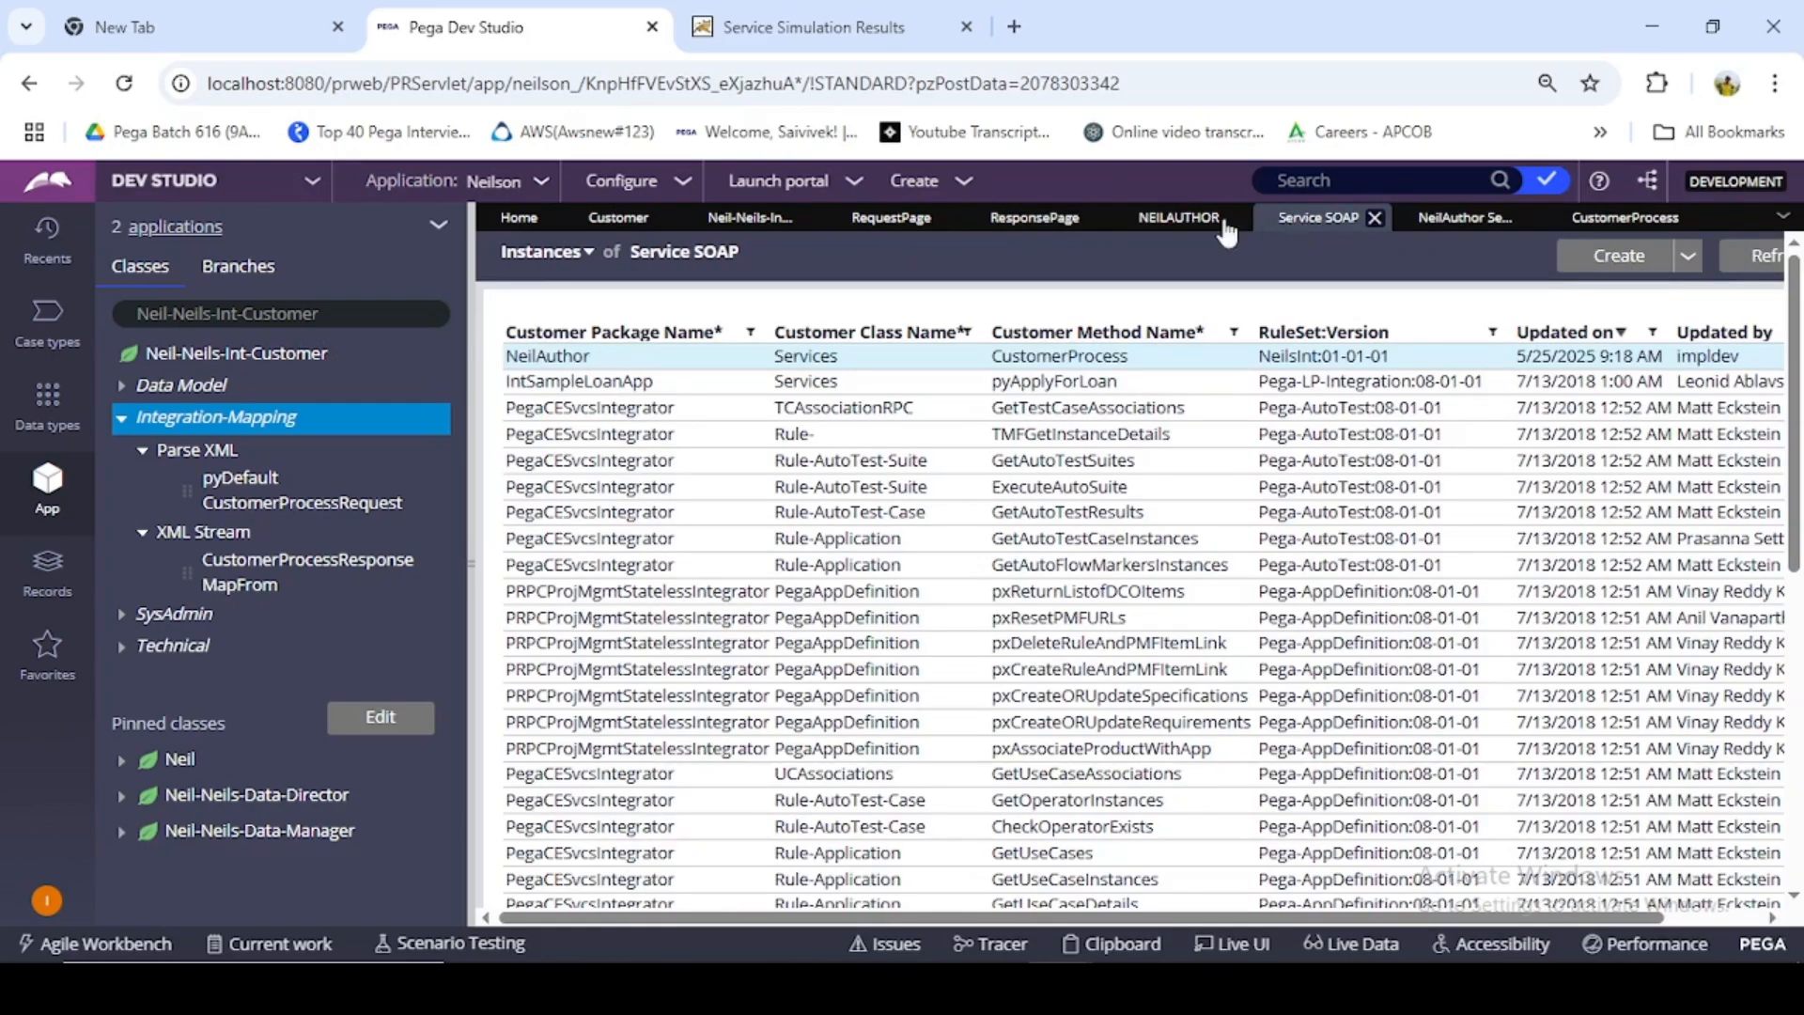
click(1030, 222)
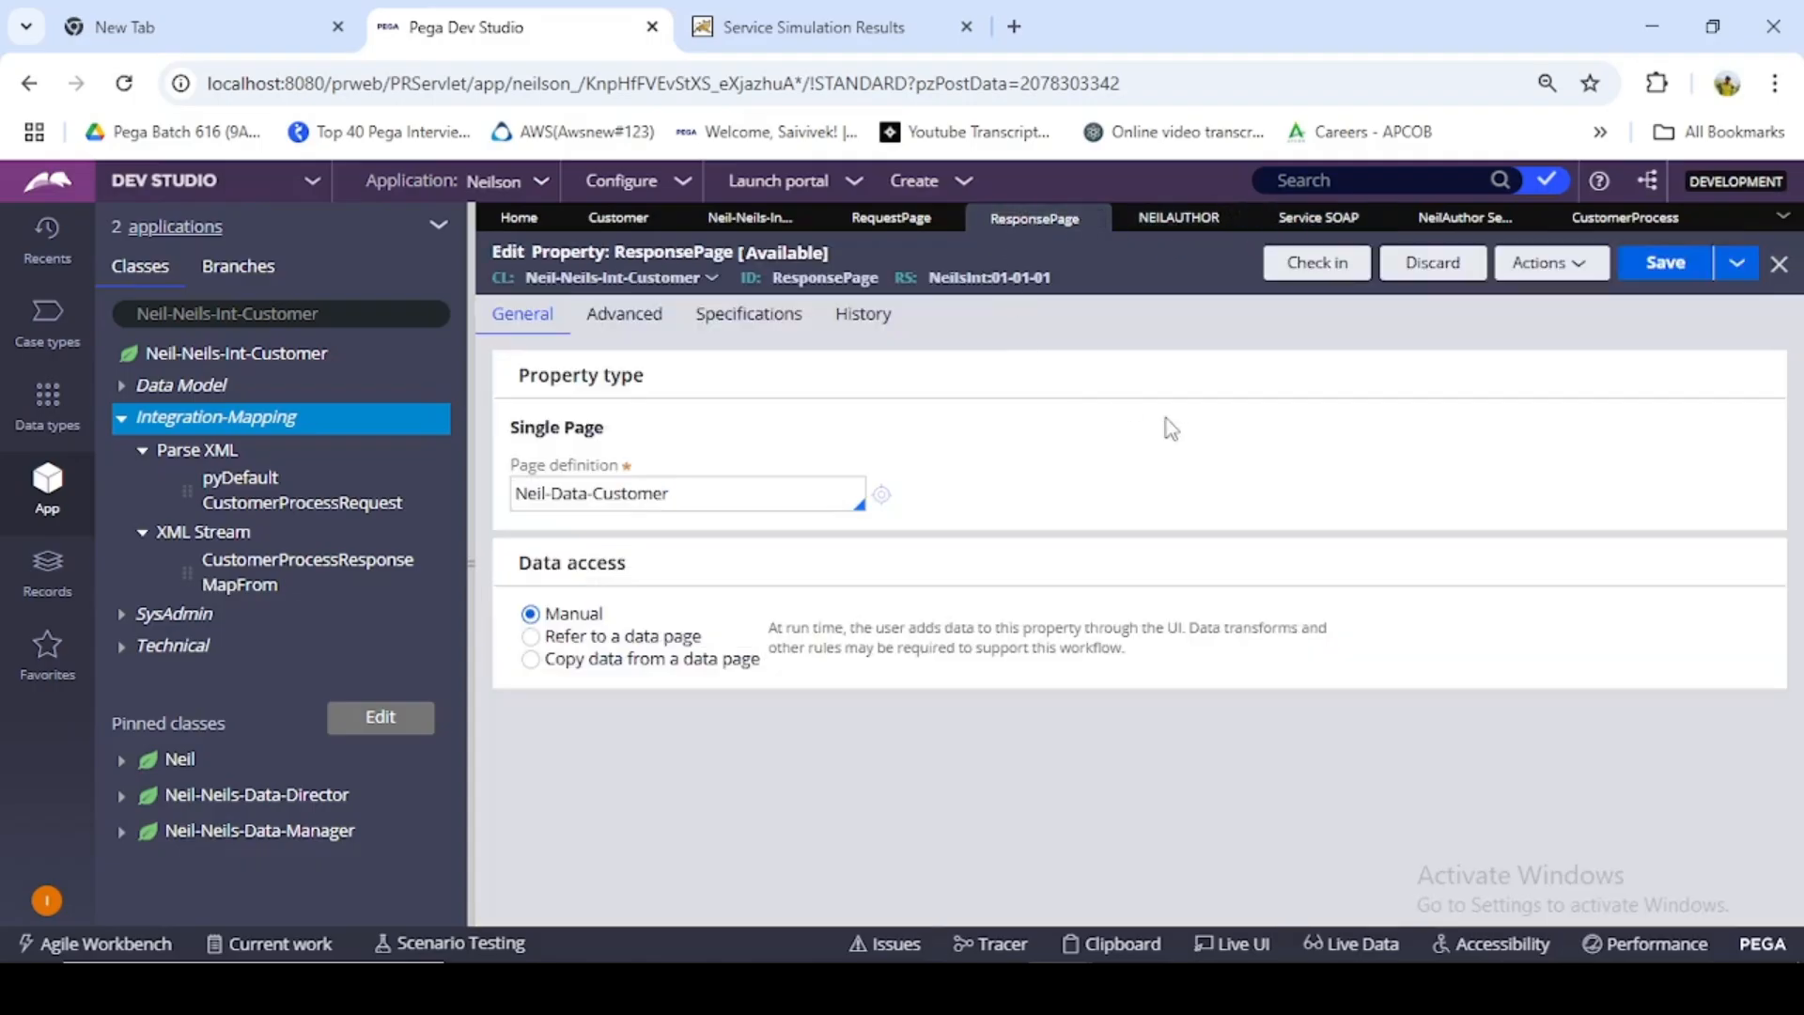
click(1614, 222)
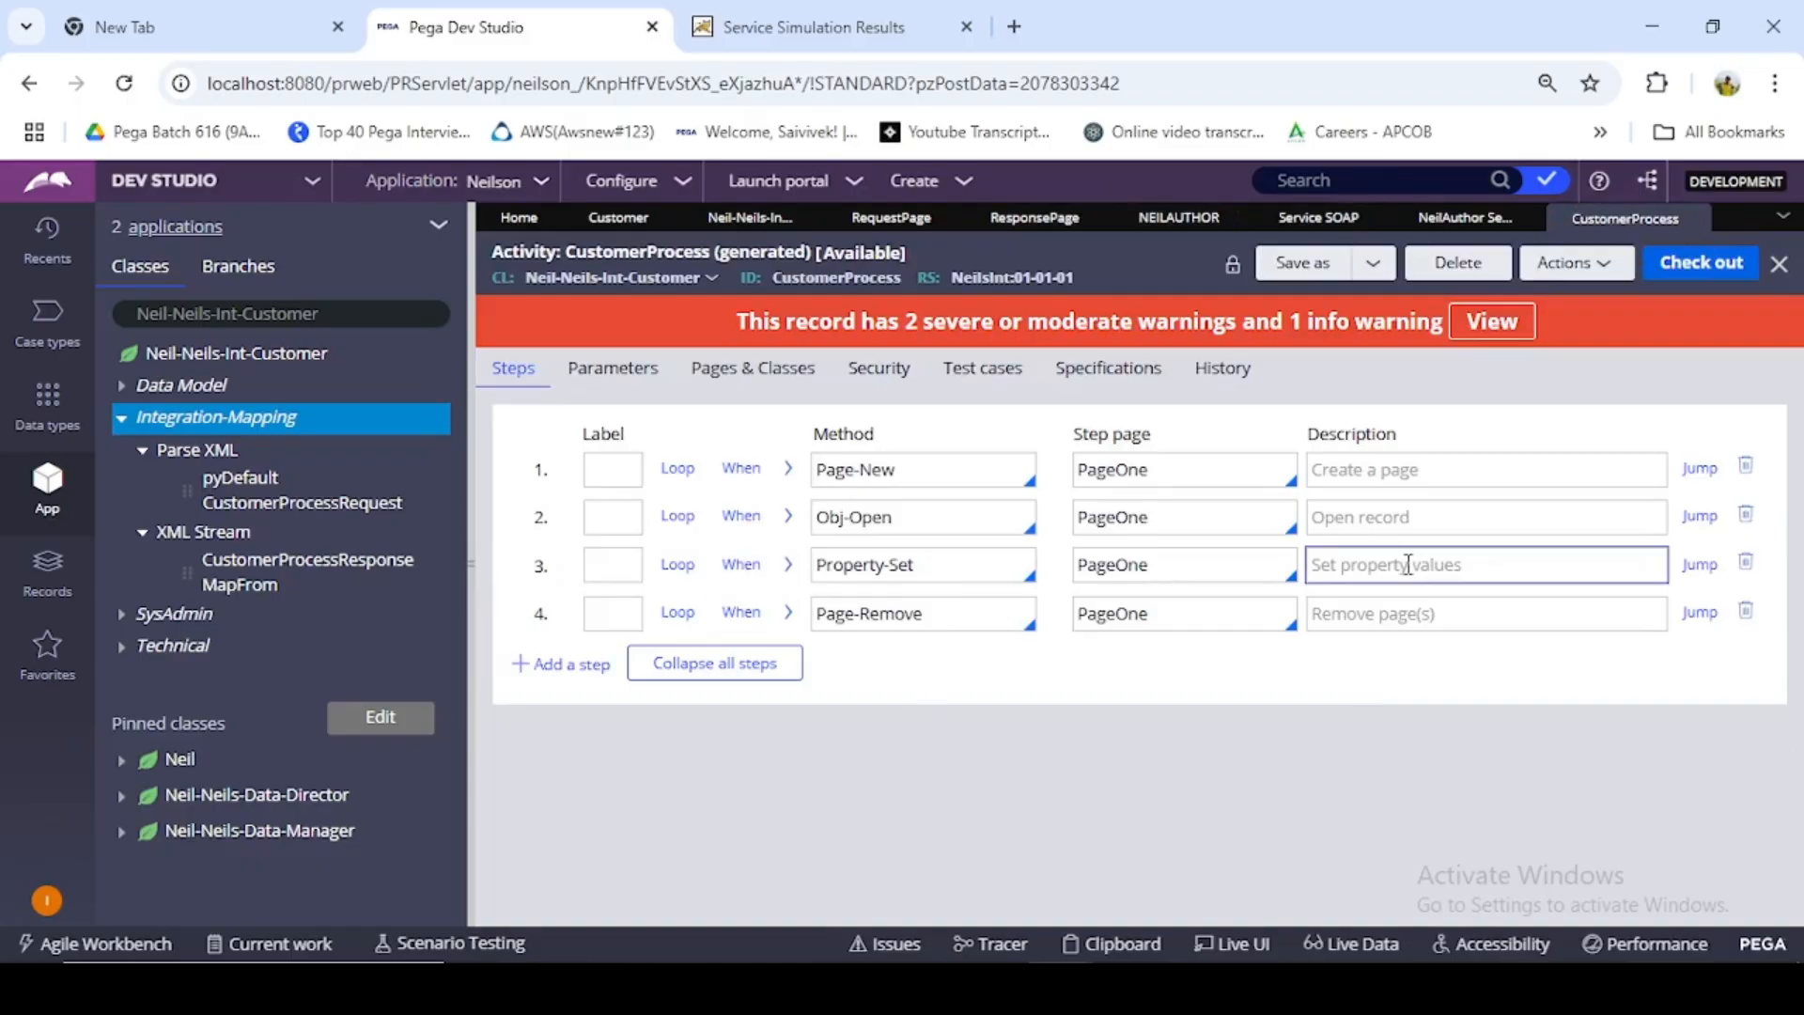
- Start a new XML Stream record from the Integration-Mapping category of the Neil-Neils-Int-Customer class
right_click(268, 425)
mouse_move(216, 452)
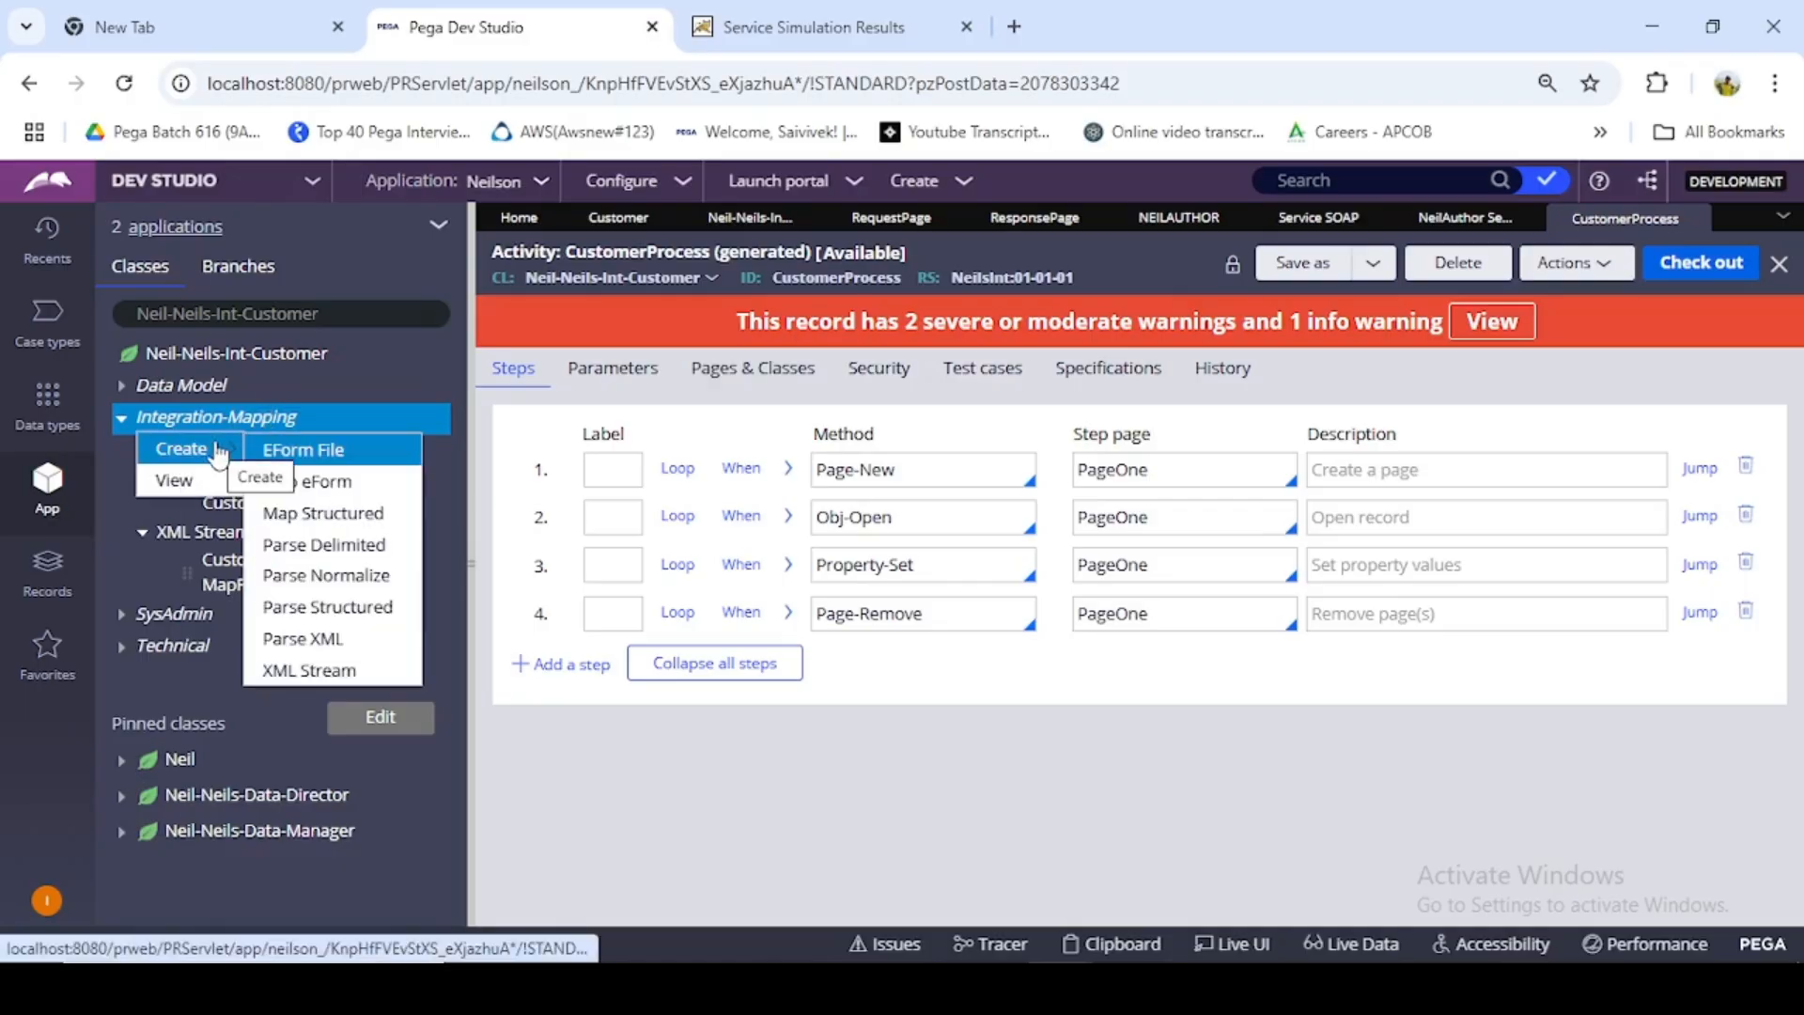
click(352, 648)
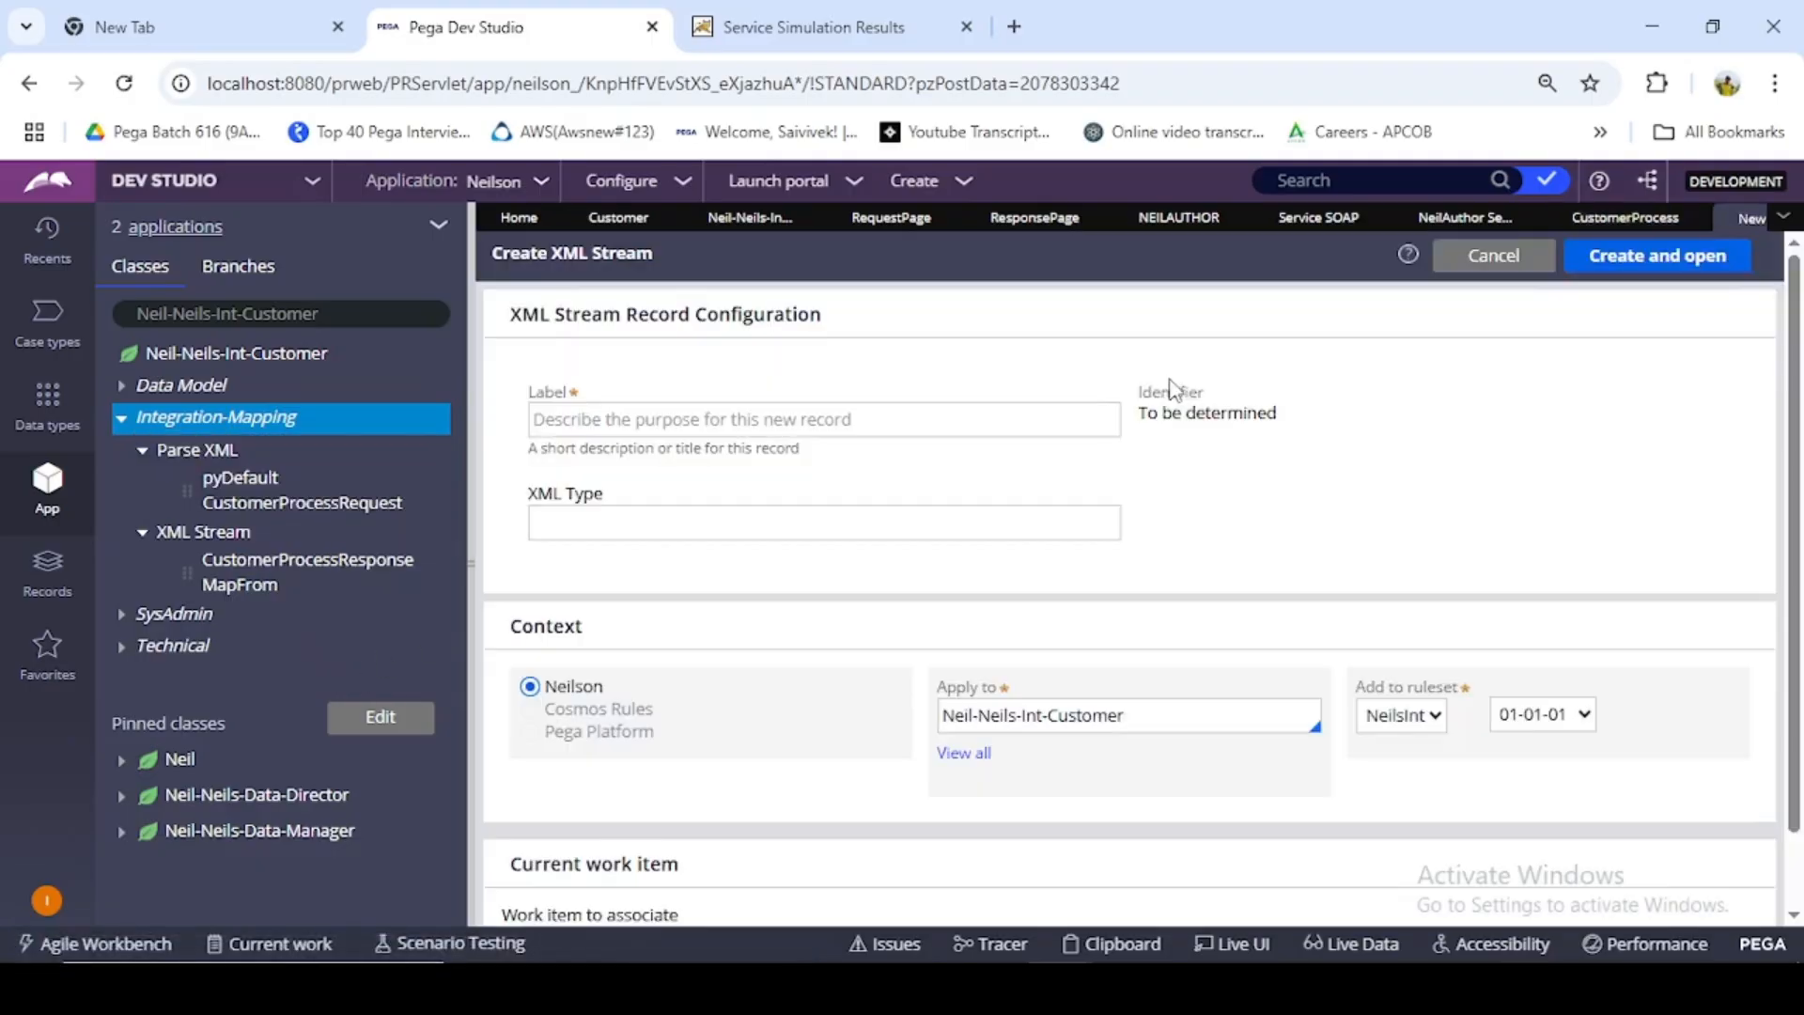
- Start a new Data Model property for the Neil-Neils-Int-Customer class, and close the list of Service SOAP instances
click(279, 357)
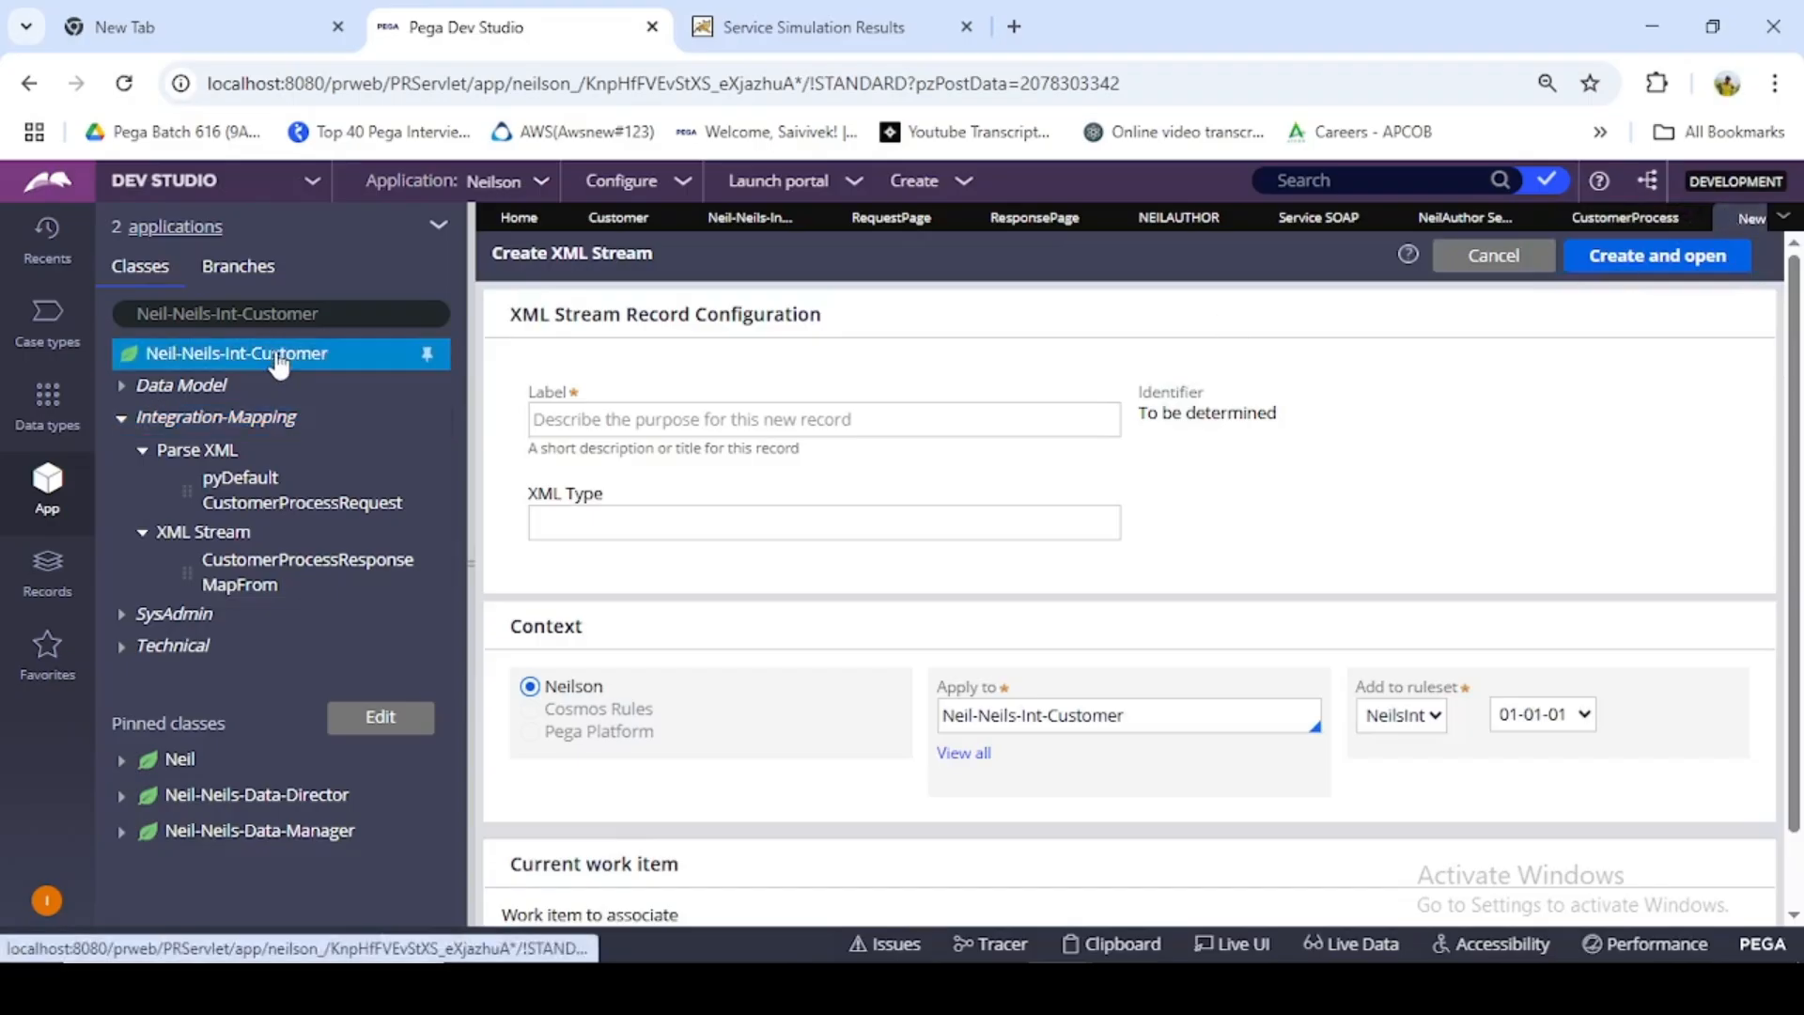
right_click(279, 363)
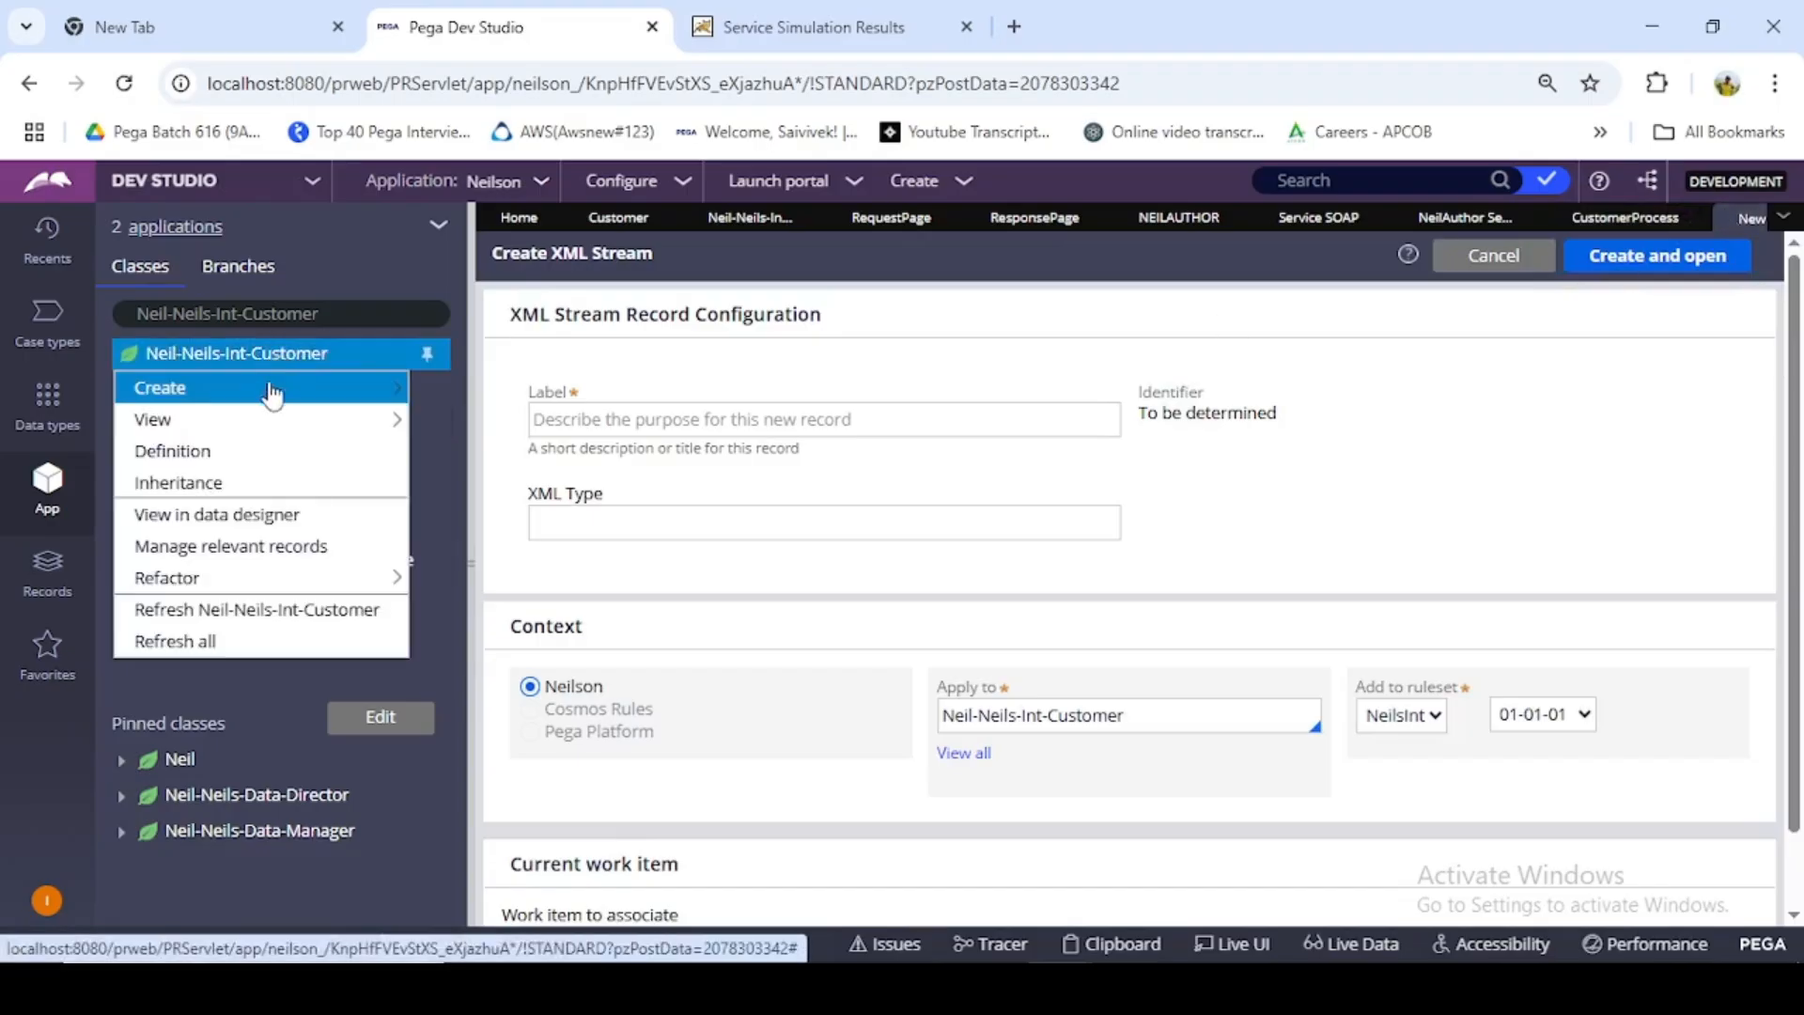
mouse_move(282, 388)
mouse_move(560, 395)
mouse_move(560, 431)
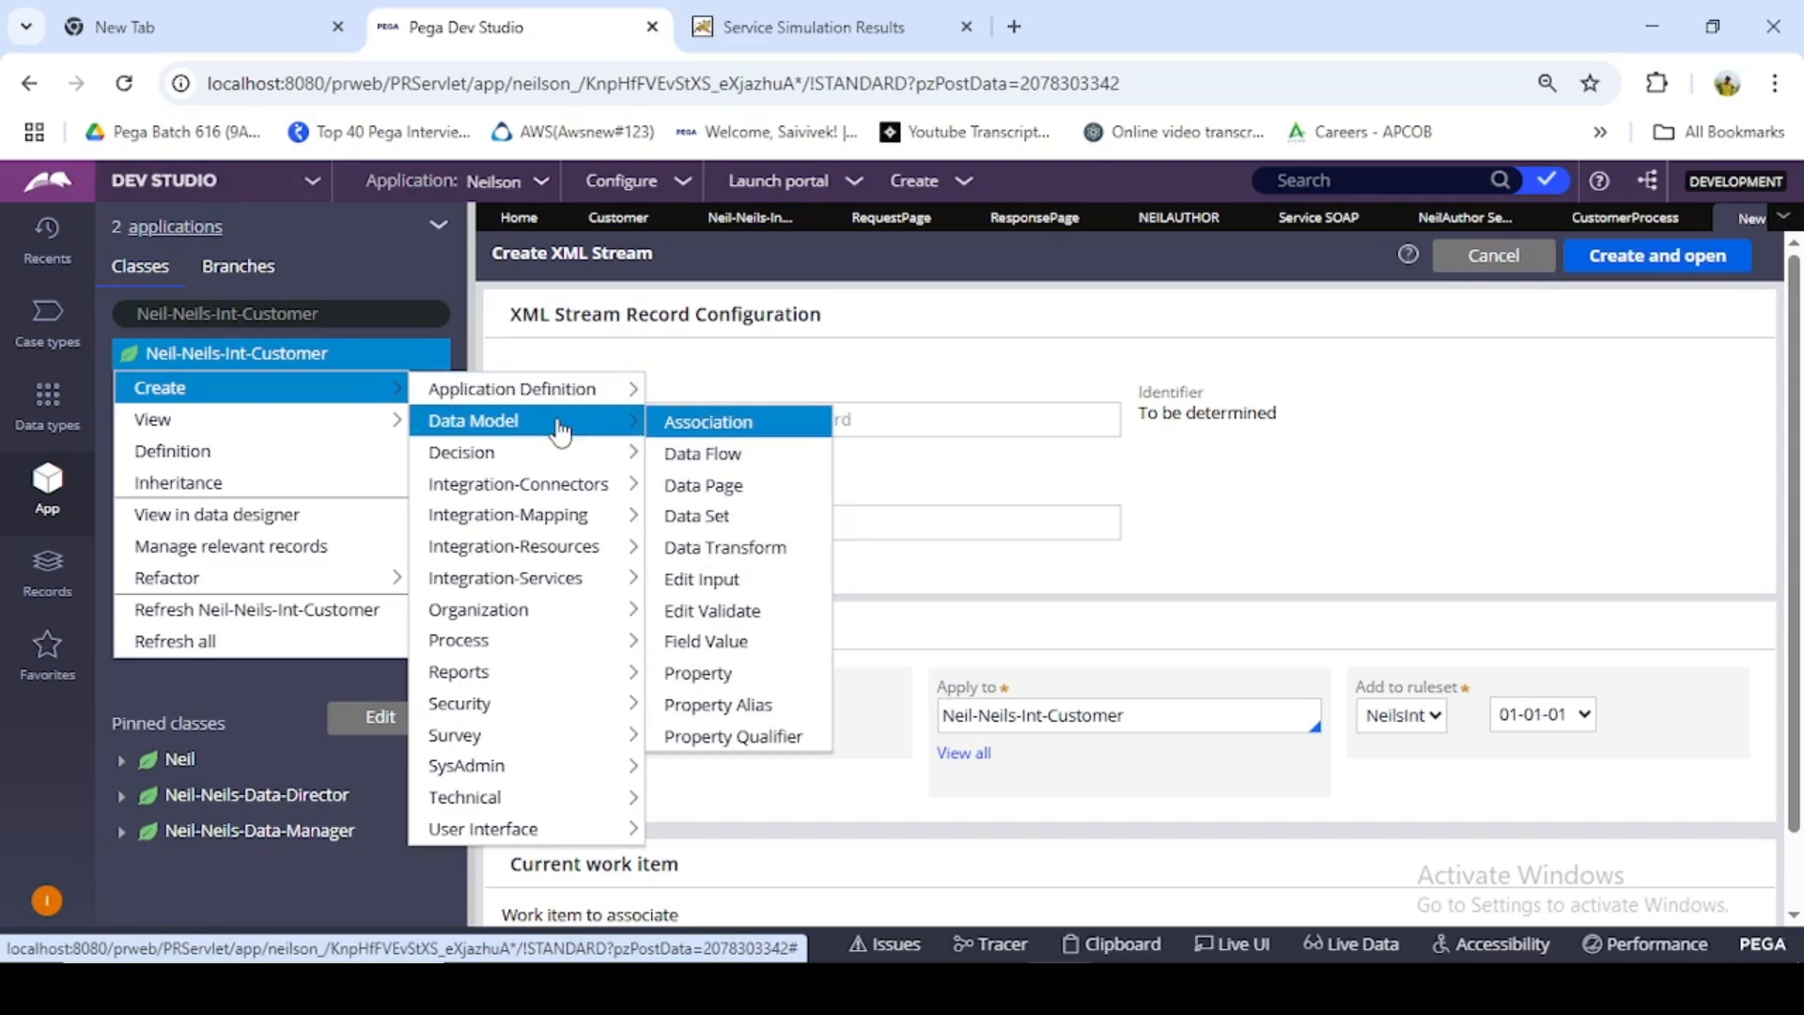
click(718, 667)
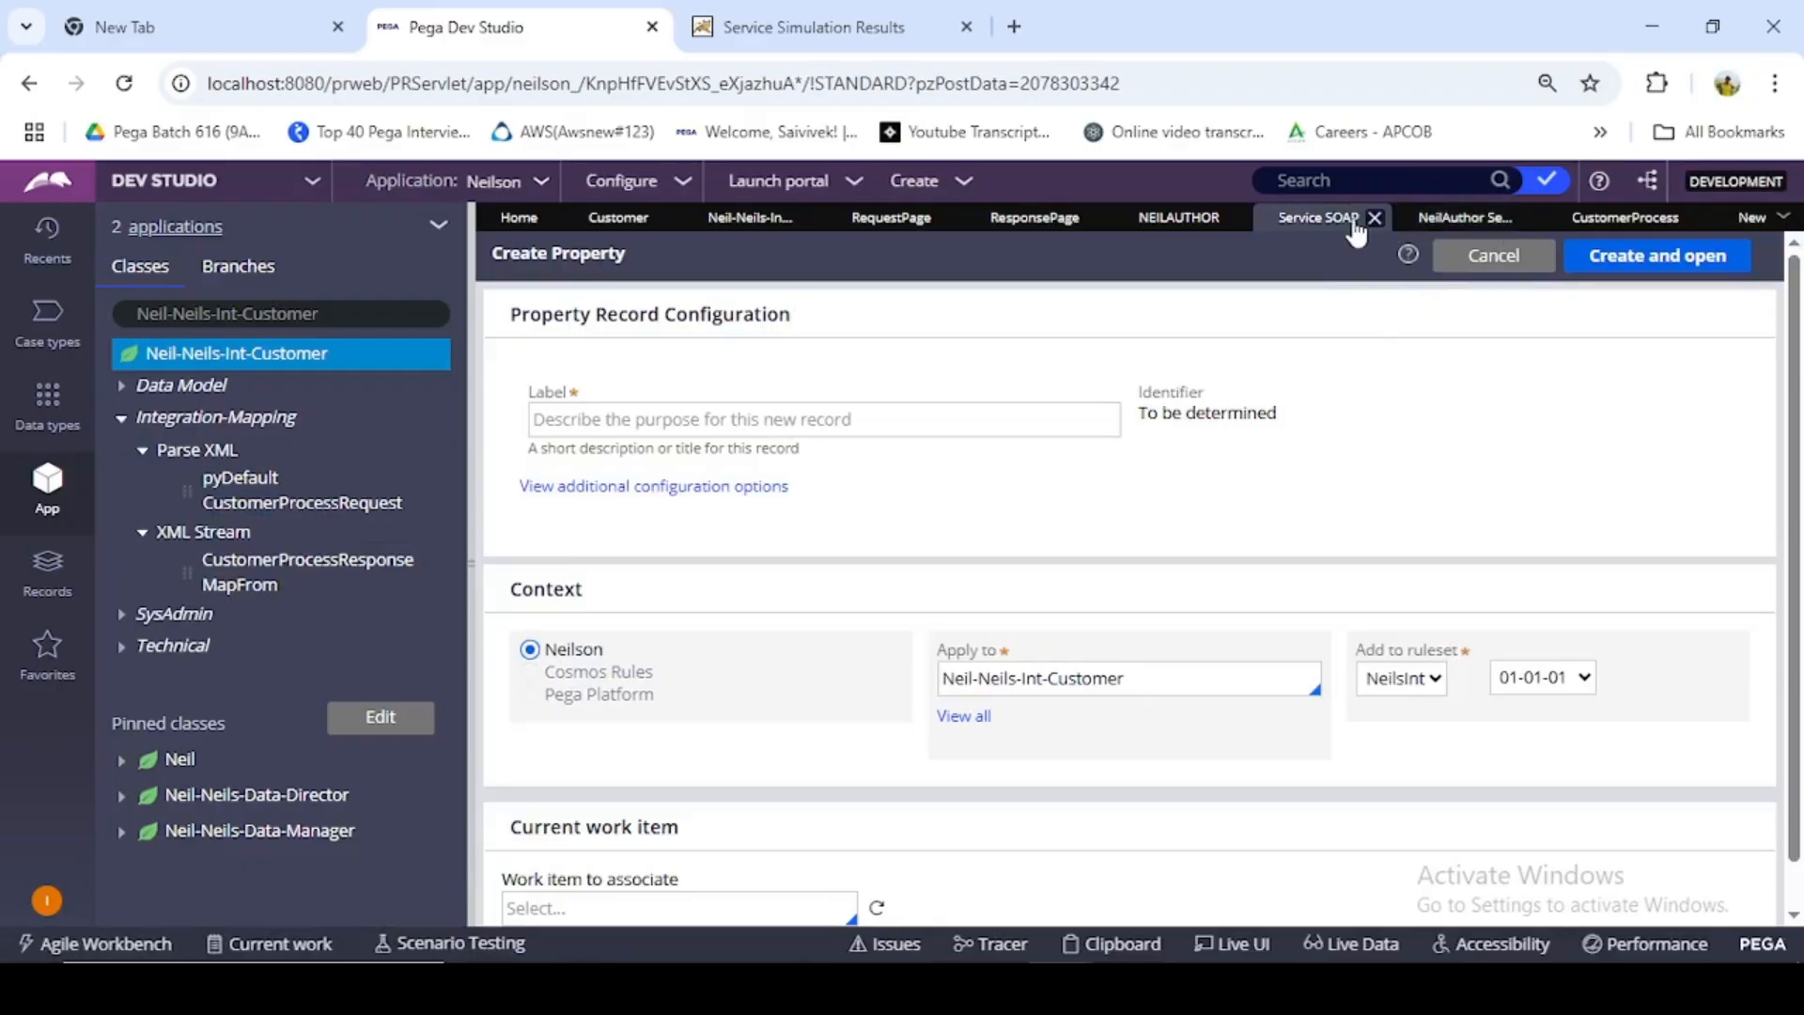
click(1386, 219)
- Label the property BadRequest and create it in the Neil-Neils-Int-Customer class under ruleset NeilsInt 01-01-01
click(956, 418)
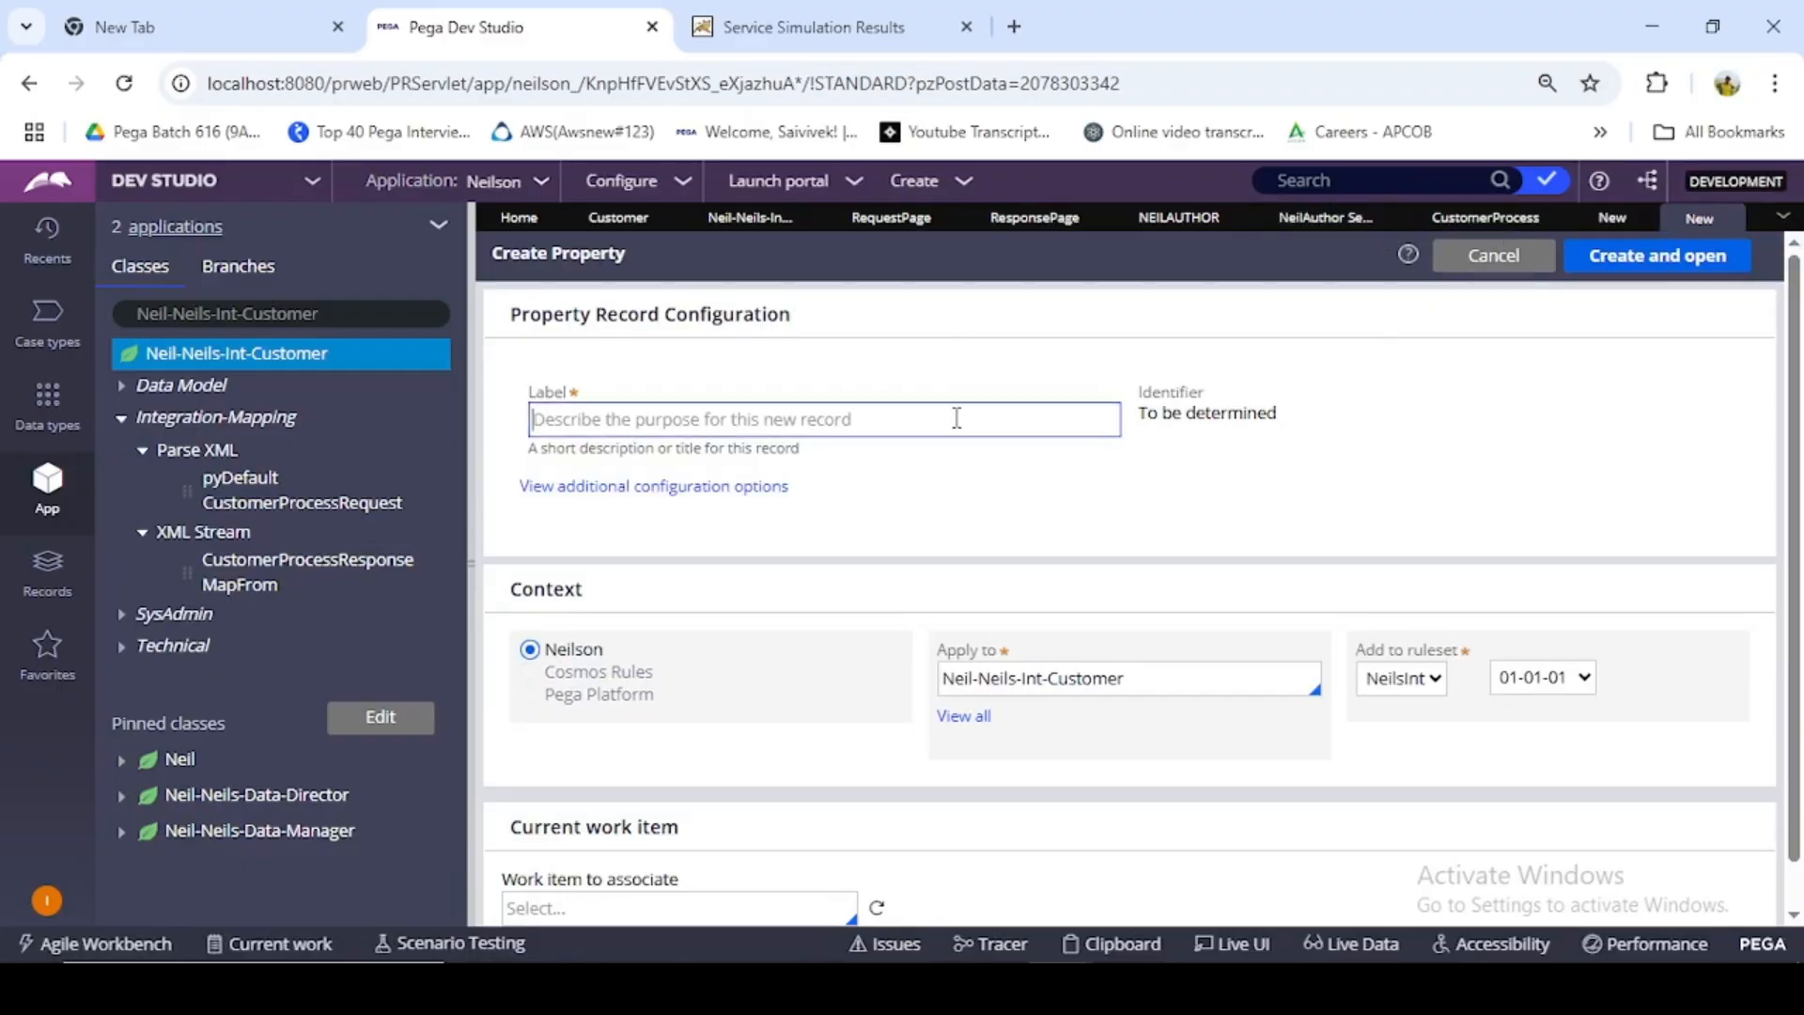
text(Ba)
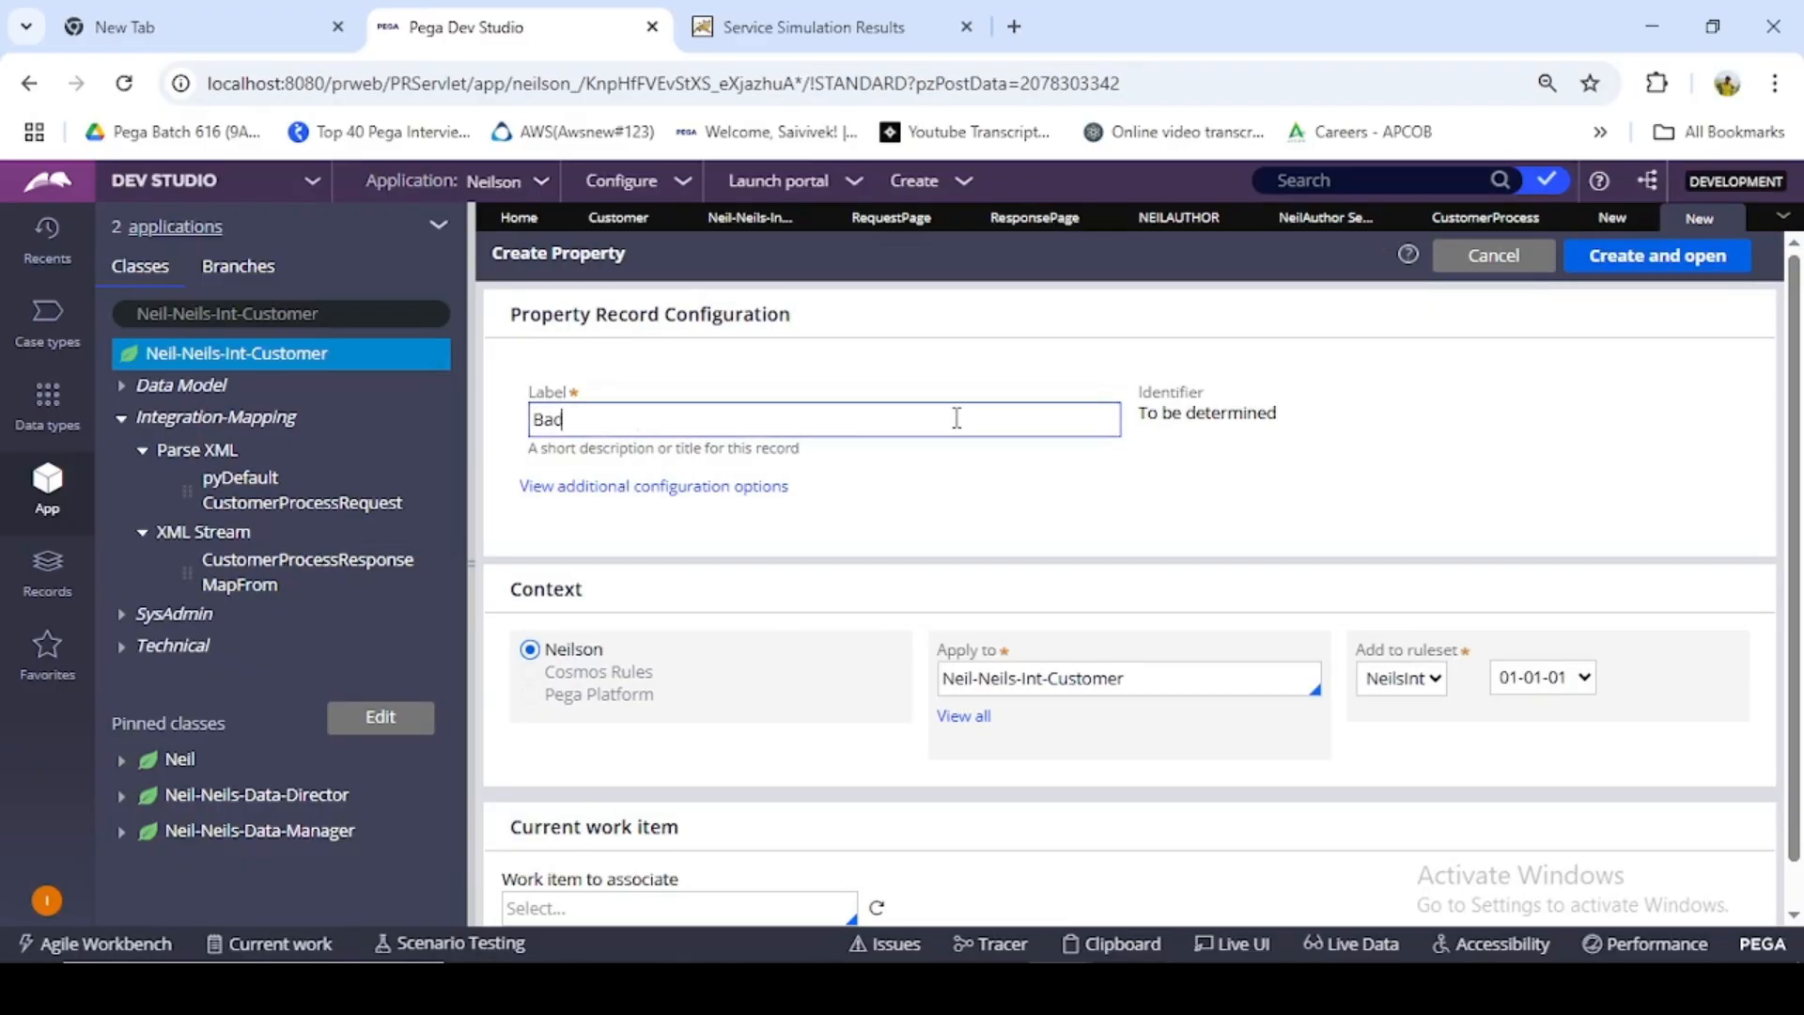
text(dRequest)
click(1507, 380)
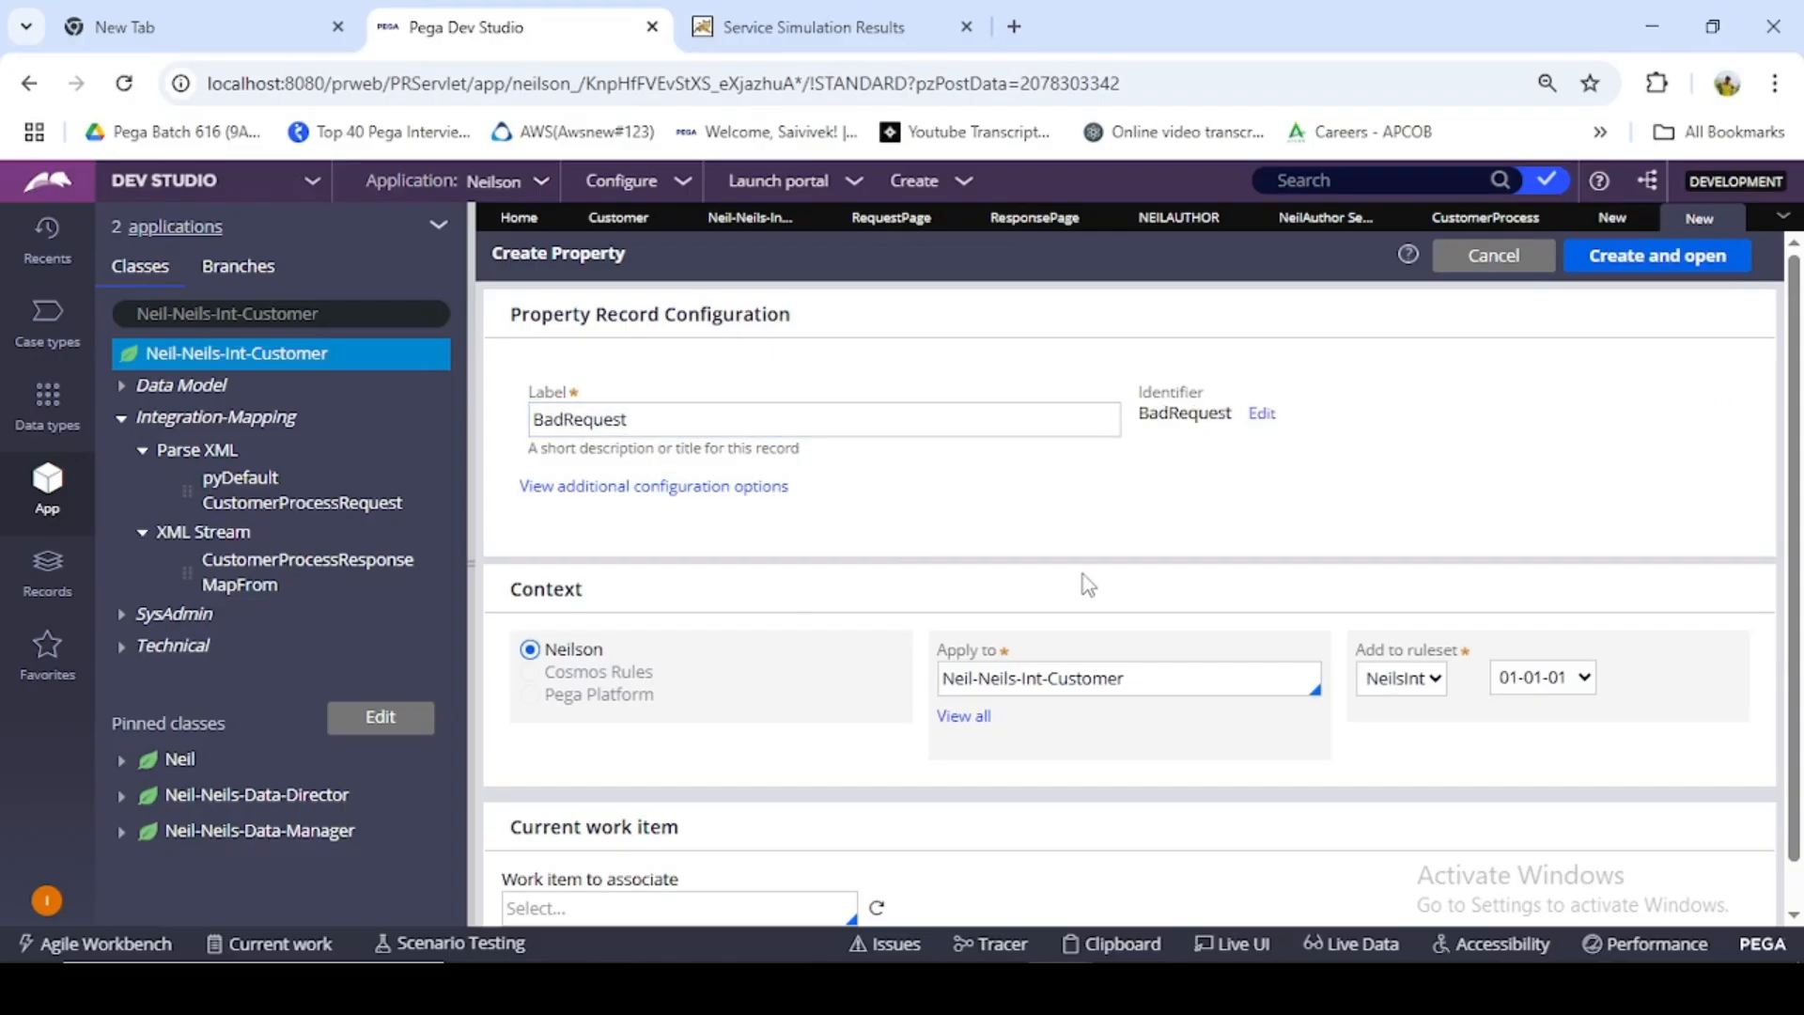
click(1006, 650)
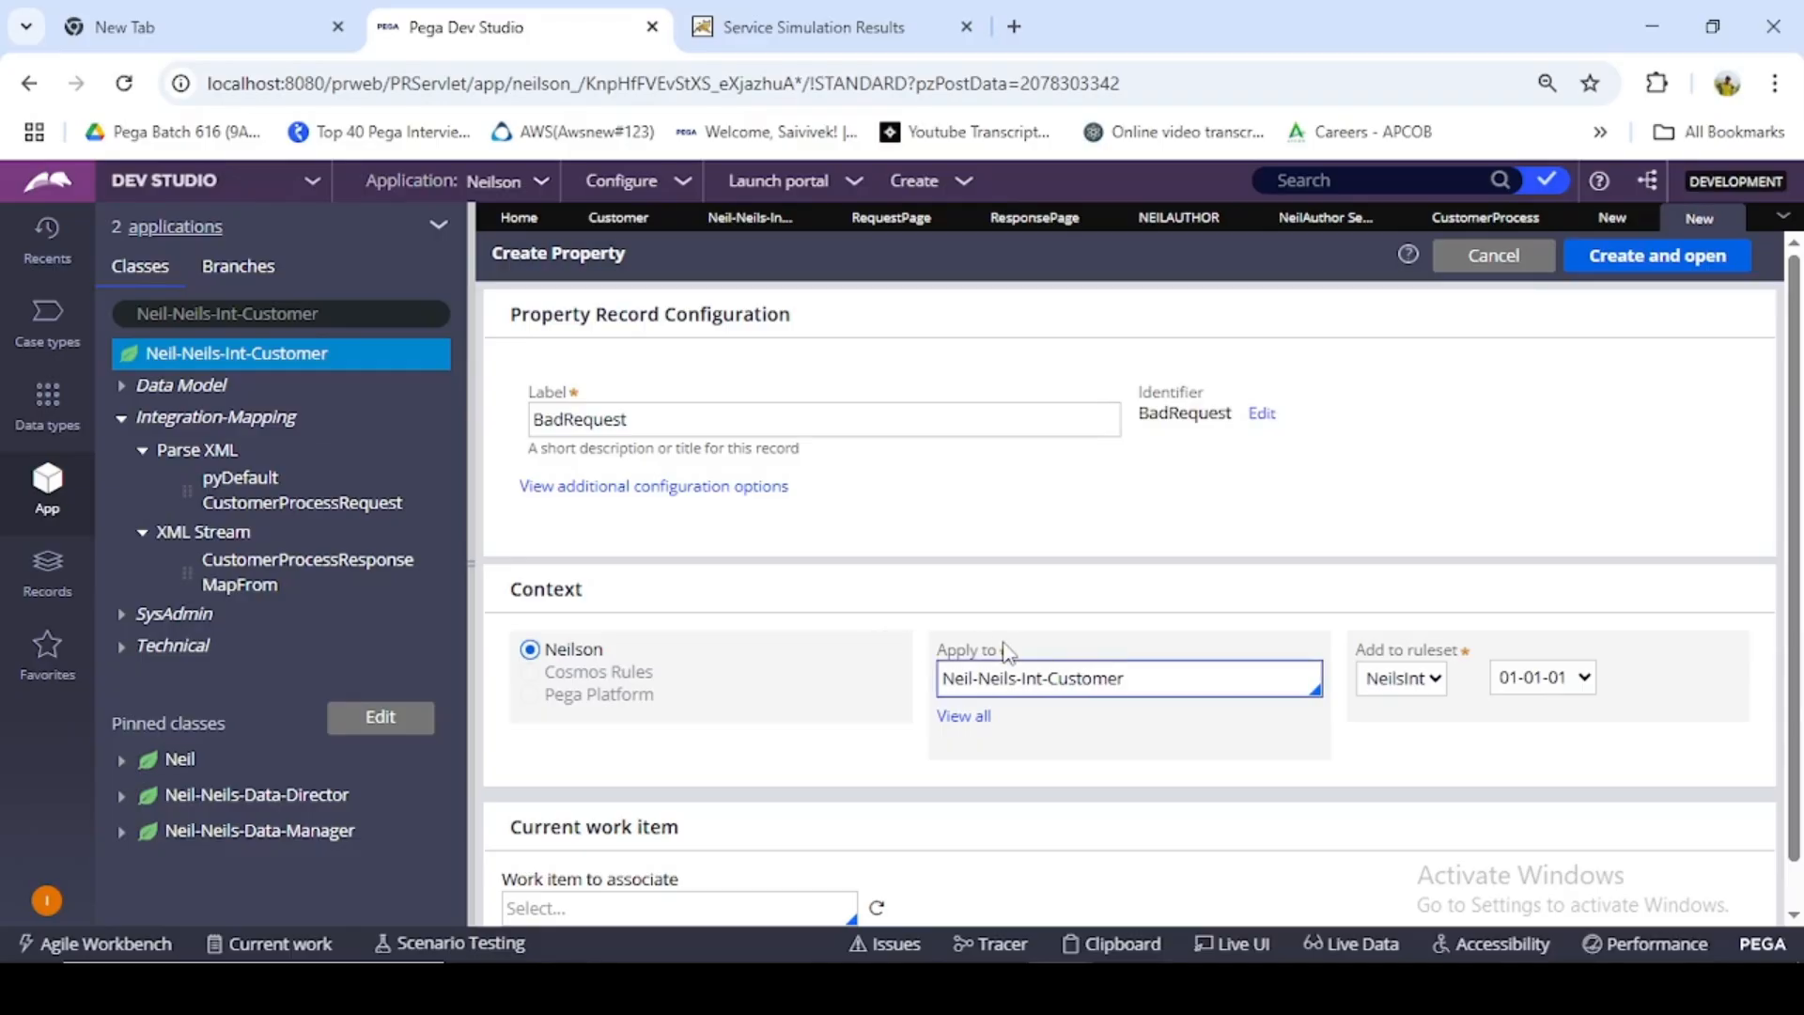
click(1659, 265)
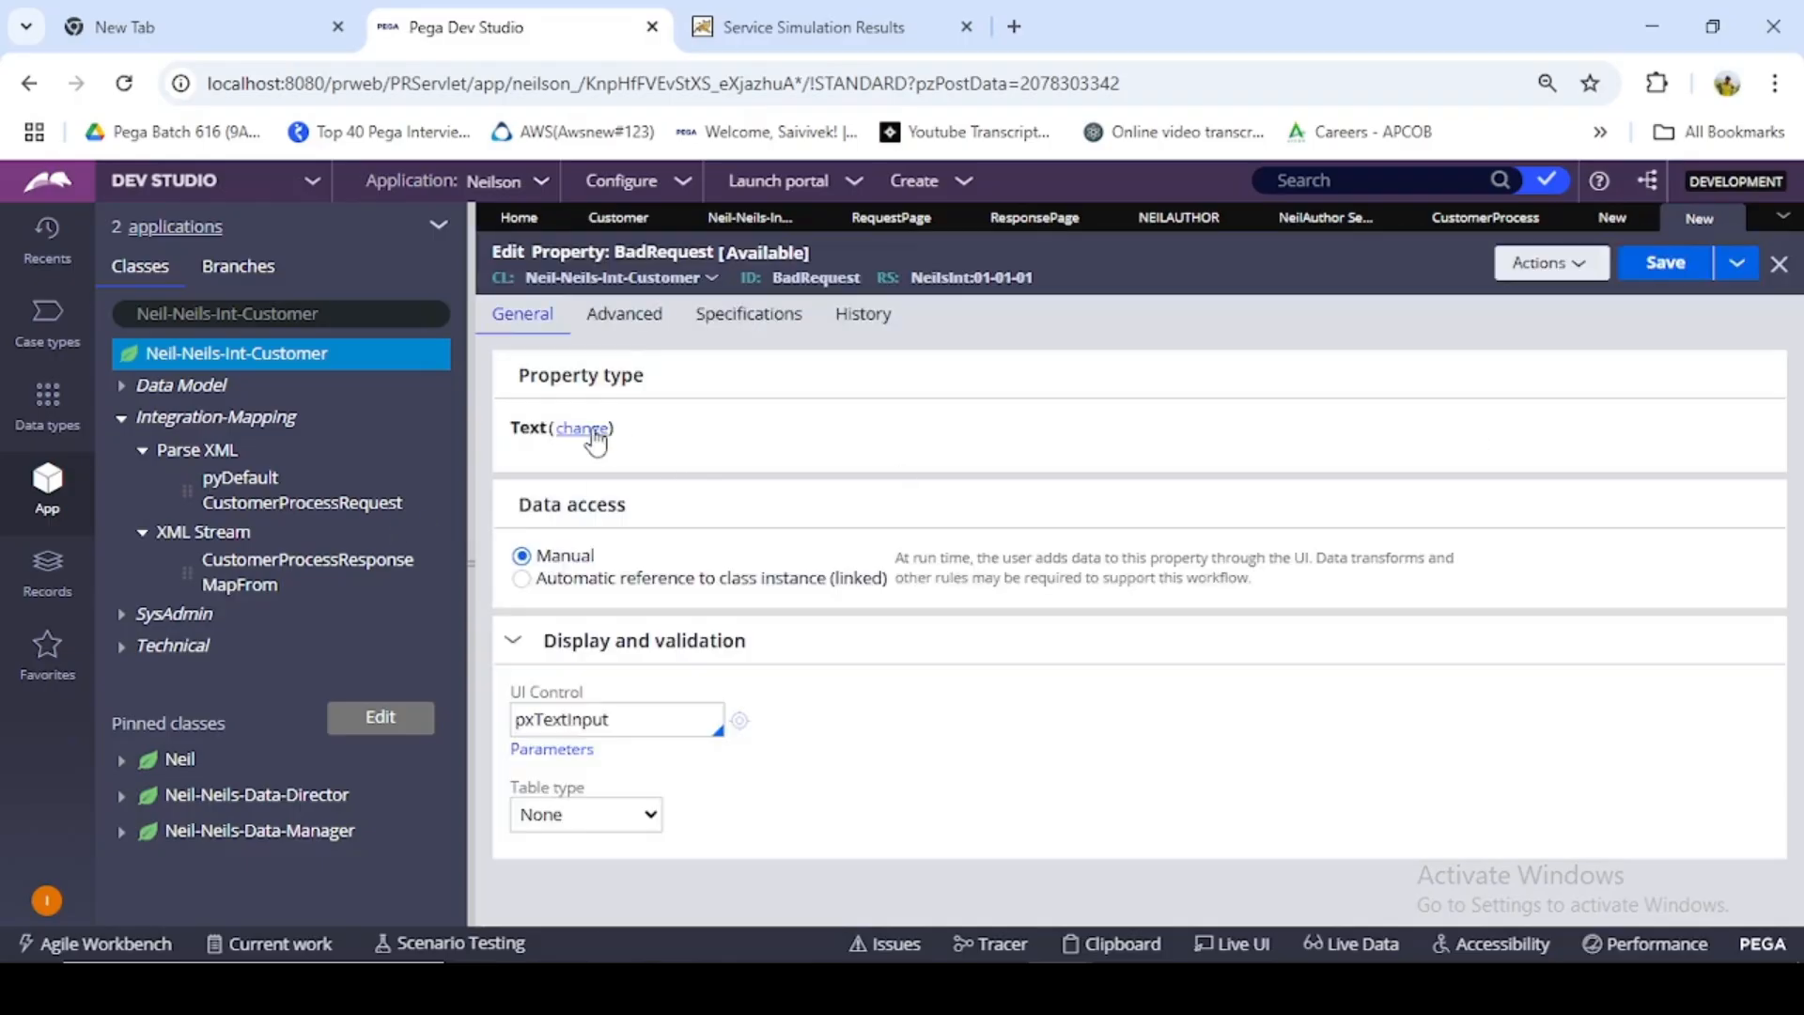
- Make the BadRequest property a Single Page with page definition Neil-Data-Customer, and save it
click(592, 433)
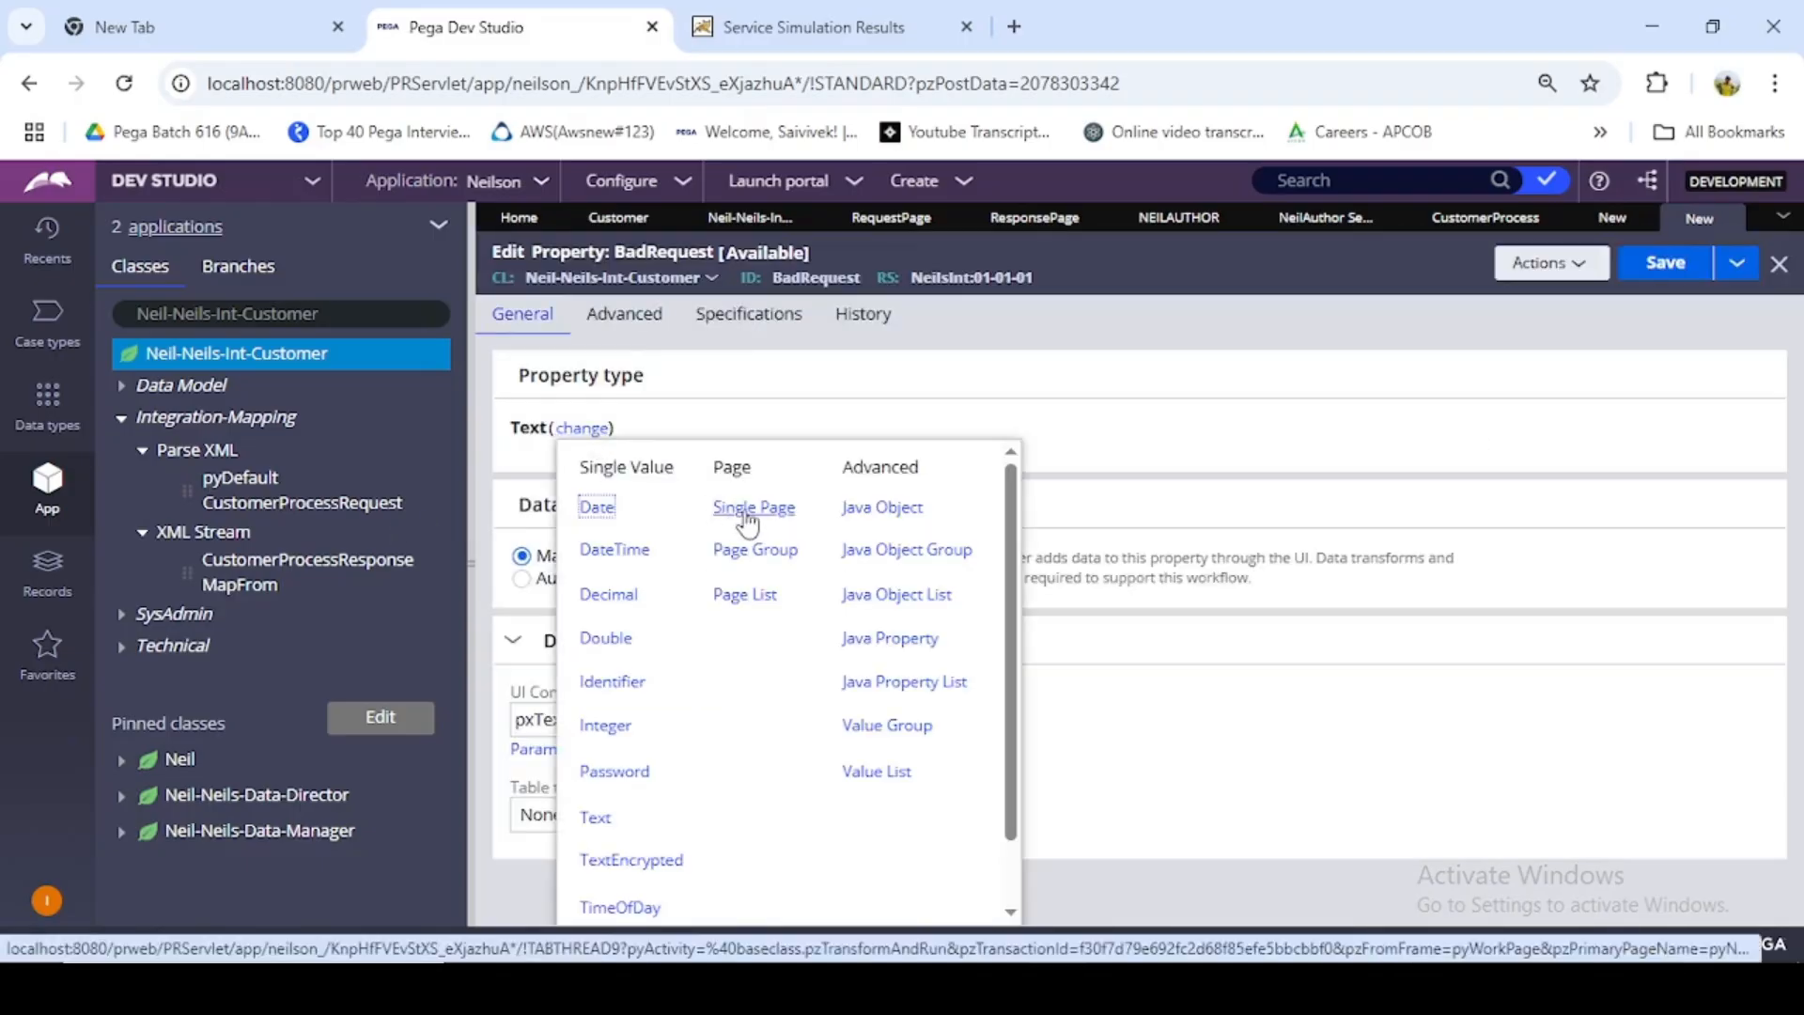
click(751, 511)
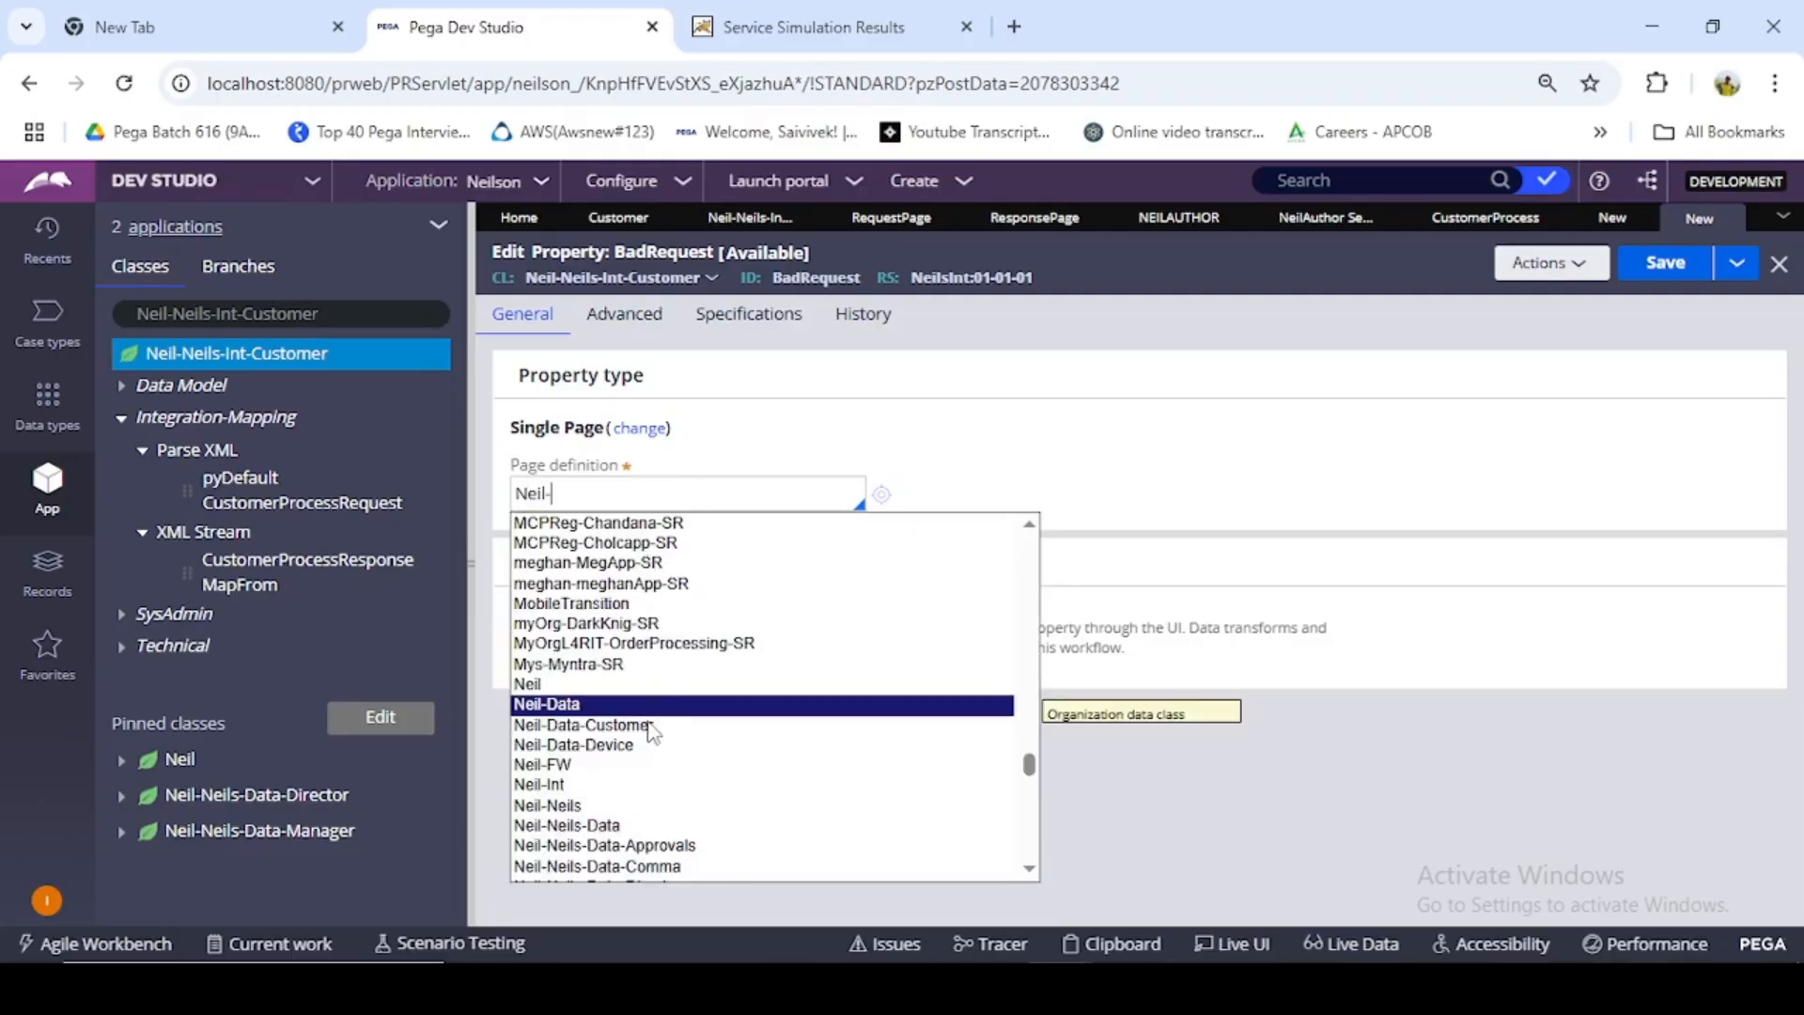
click(649, 726)
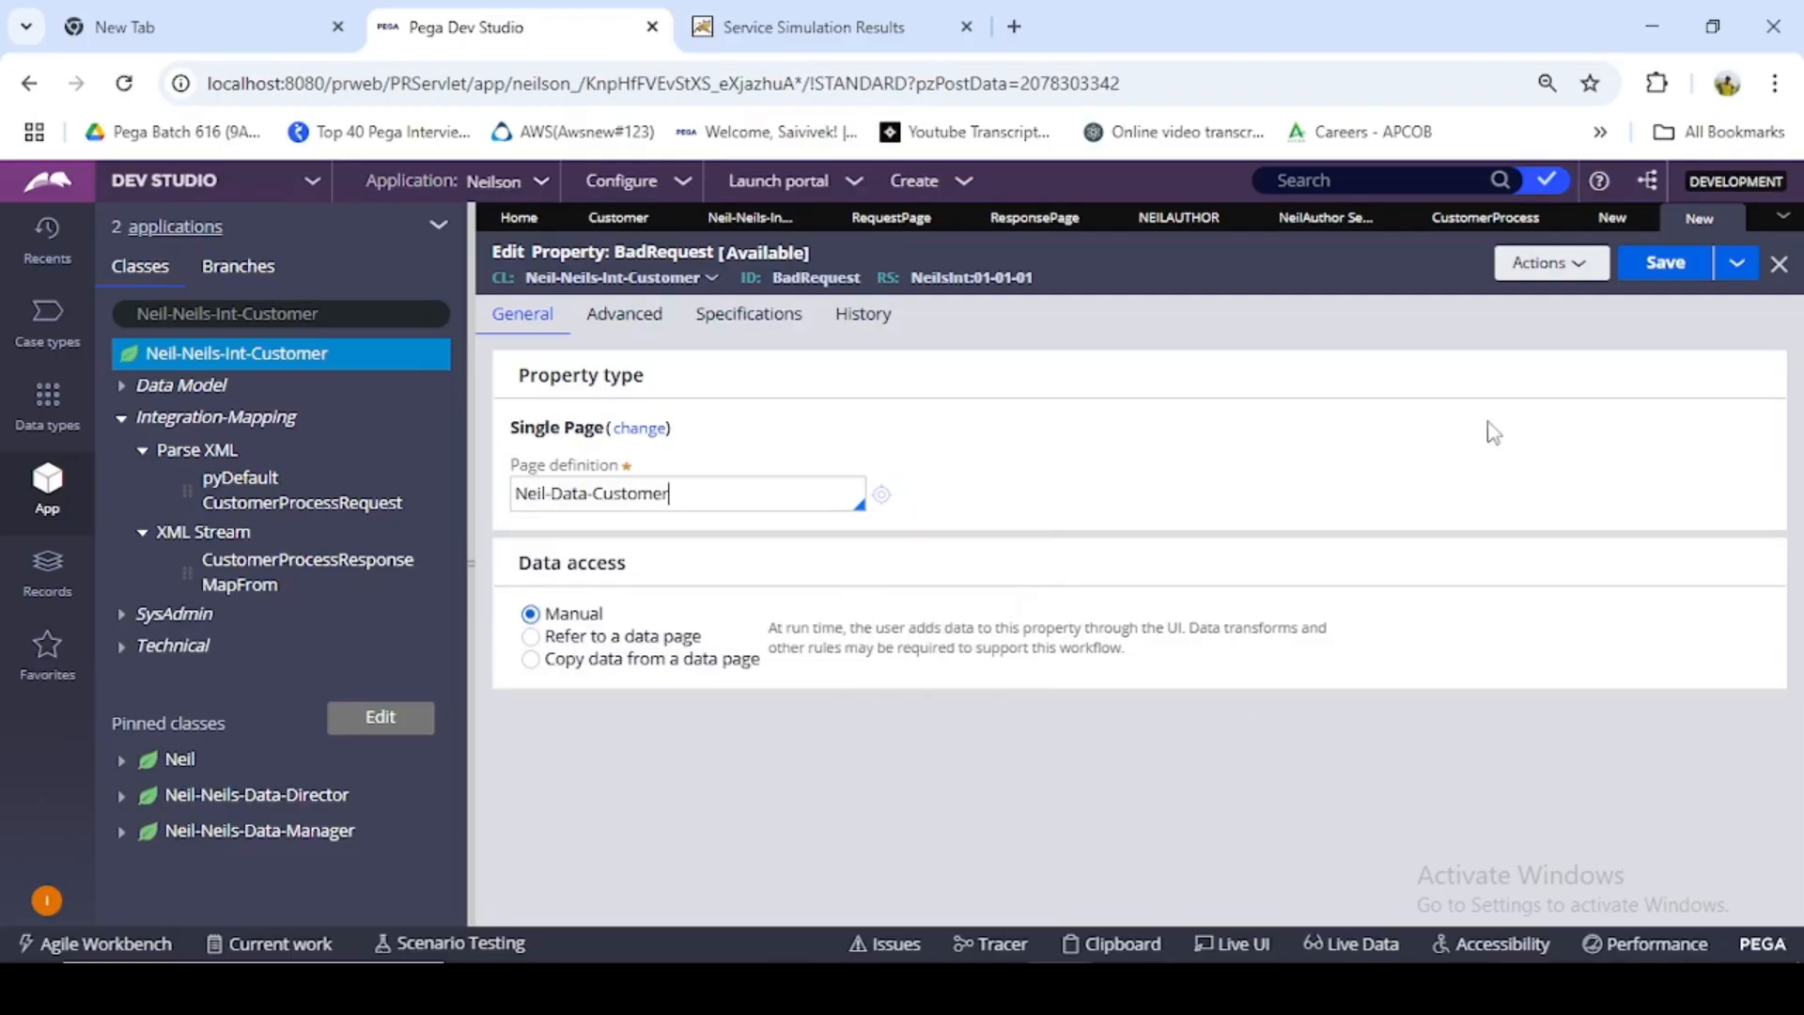
click(1675, 266)
- Return to the unfinished XML Stream record and label it BadRequest
click(1613, 225)
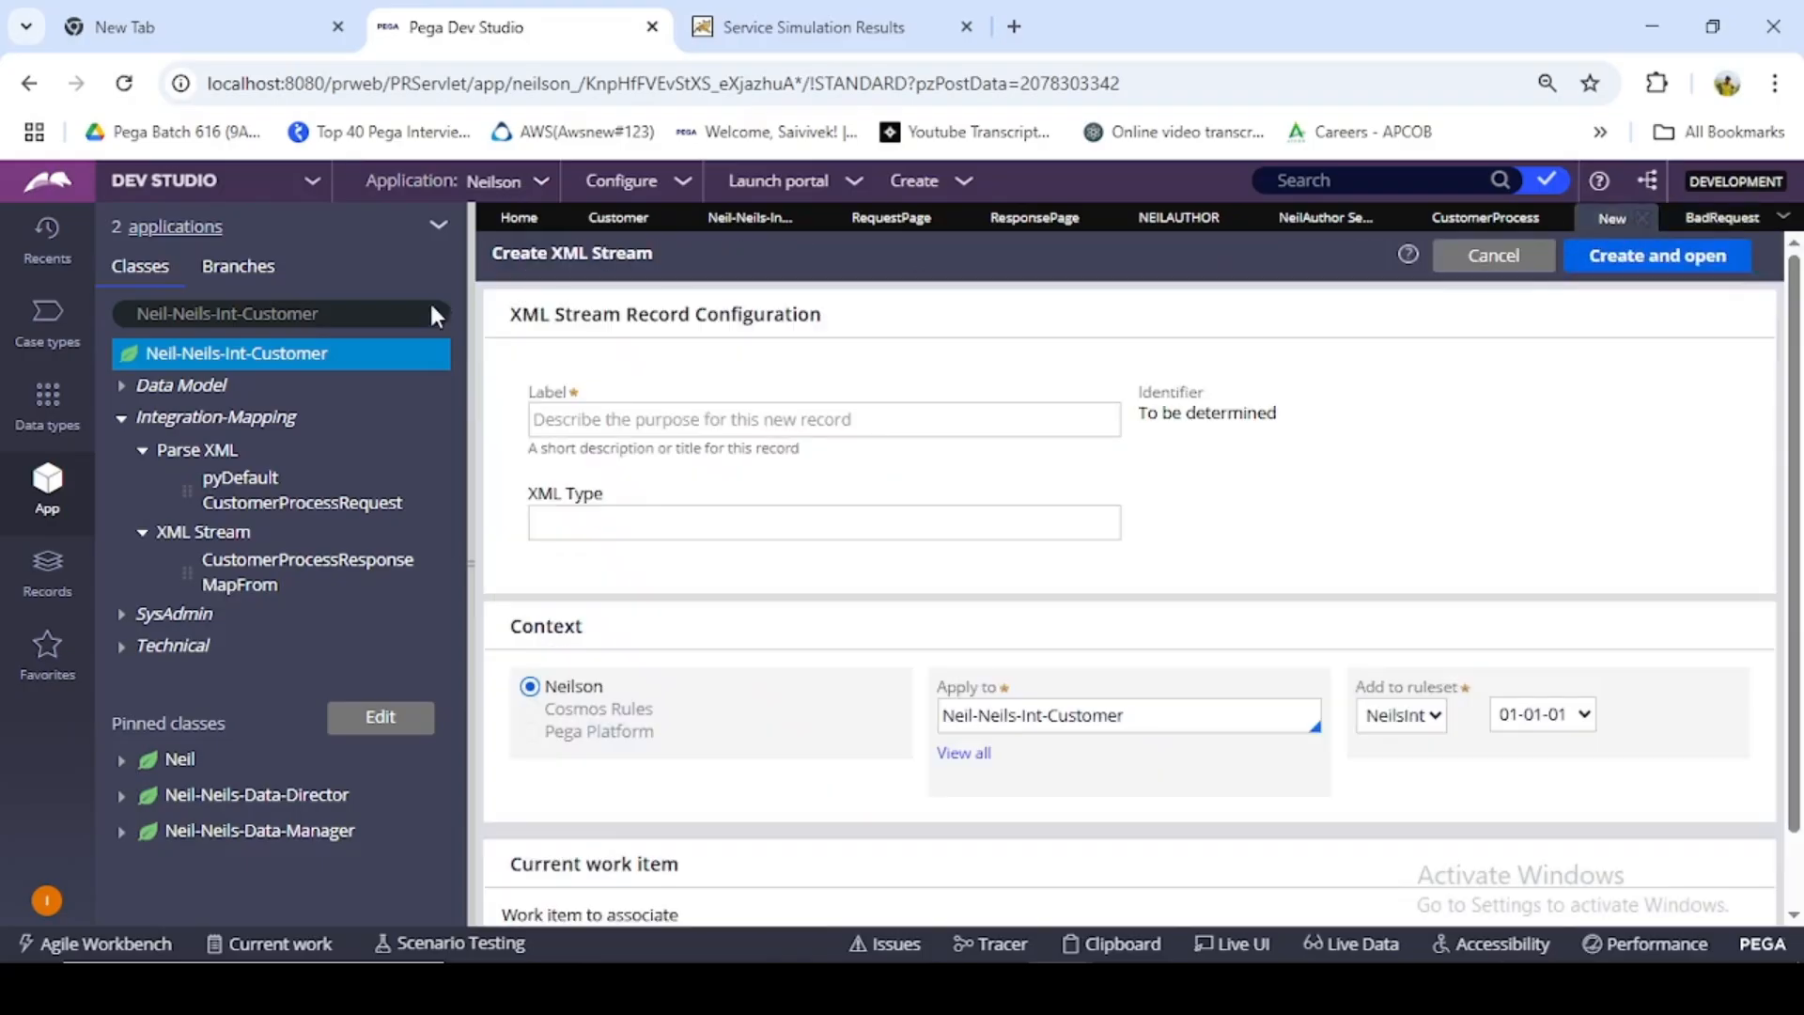
click(656, 424)
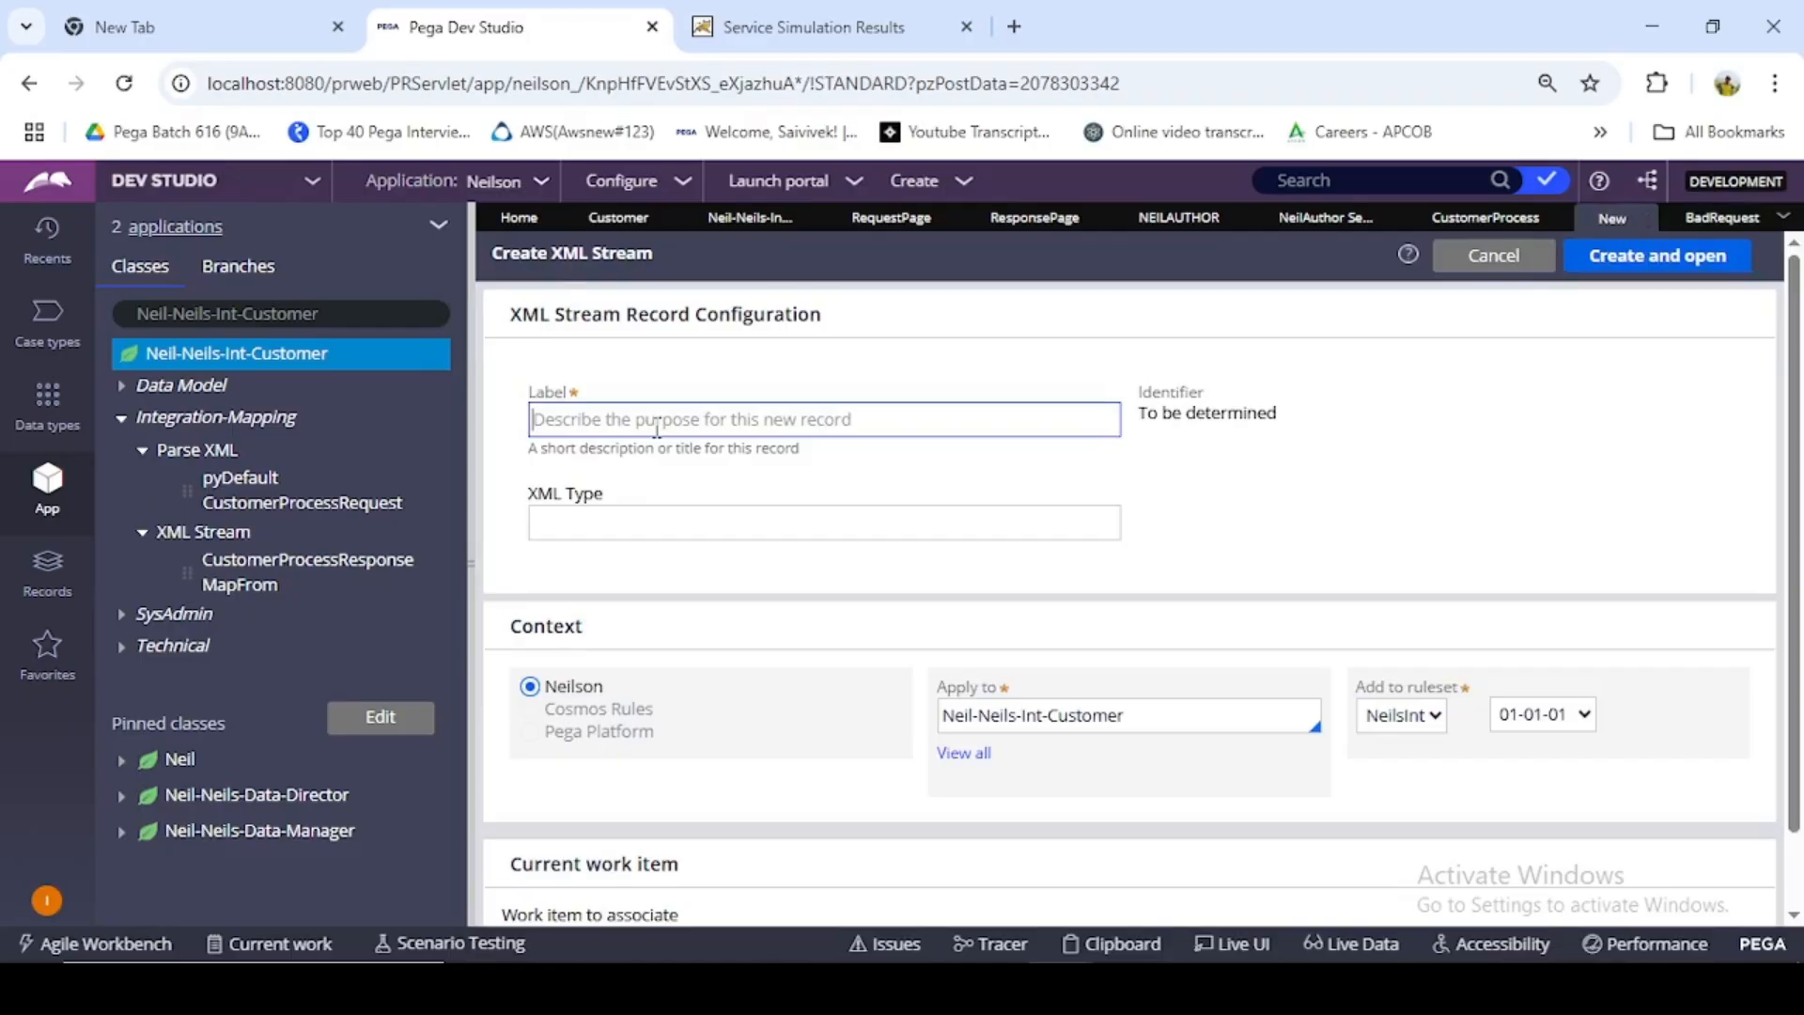
text(B)
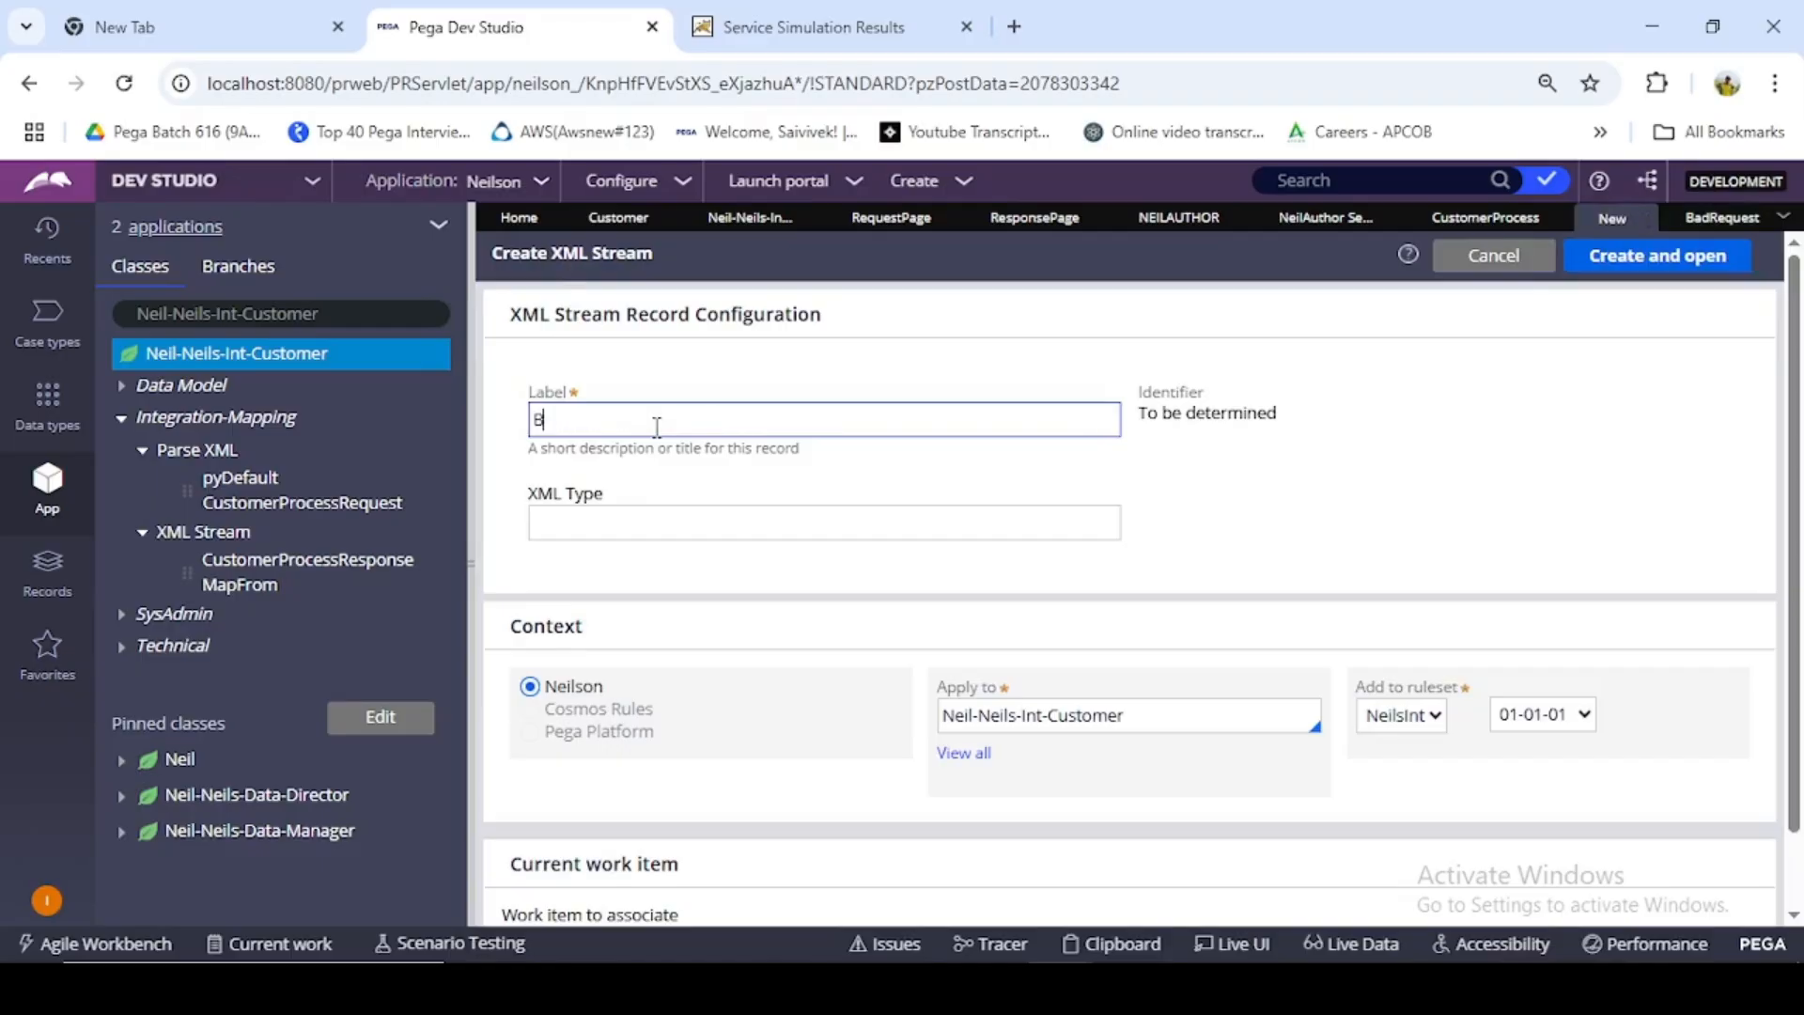
text(adREquest)
key(BackSpace)
key(BackSpace)
key(BackSpace)
key(BackSpace)
click(651, 520)
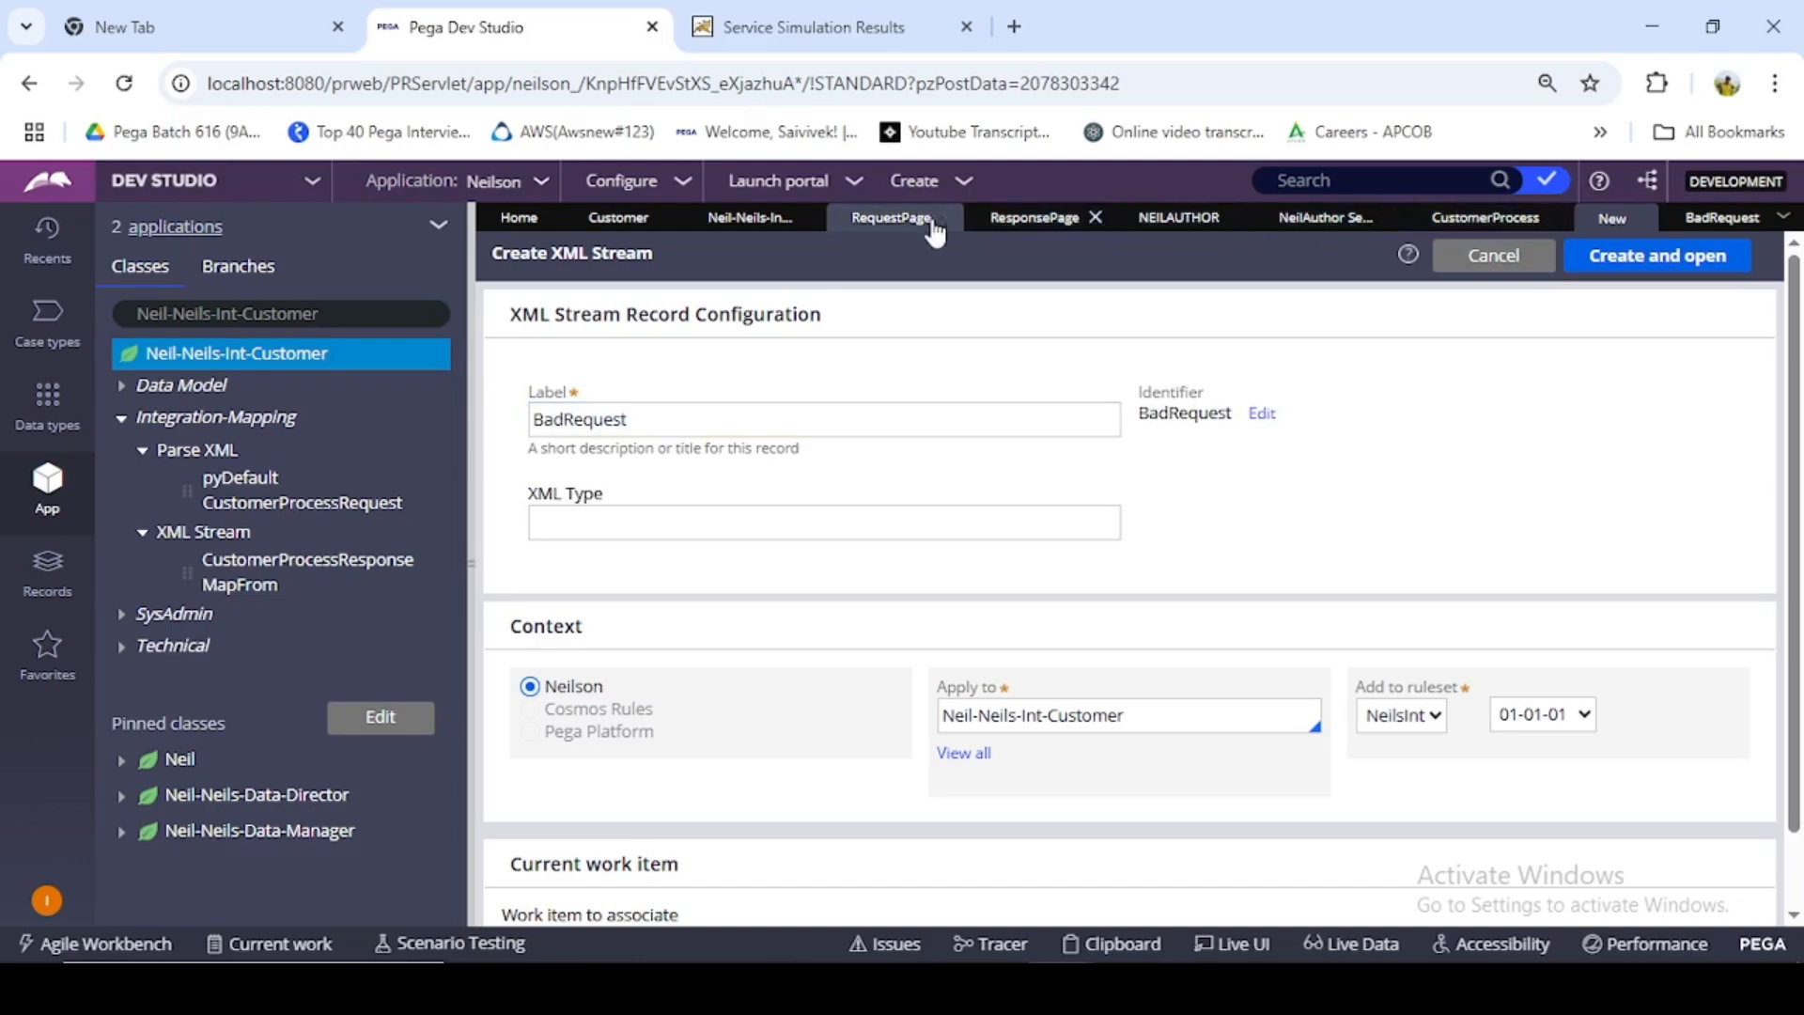
- Check the service's fault mapping fields, set the XML Stream's XML type to MapFrom, and create the record
click(1196, 229)
click(1317, 225)
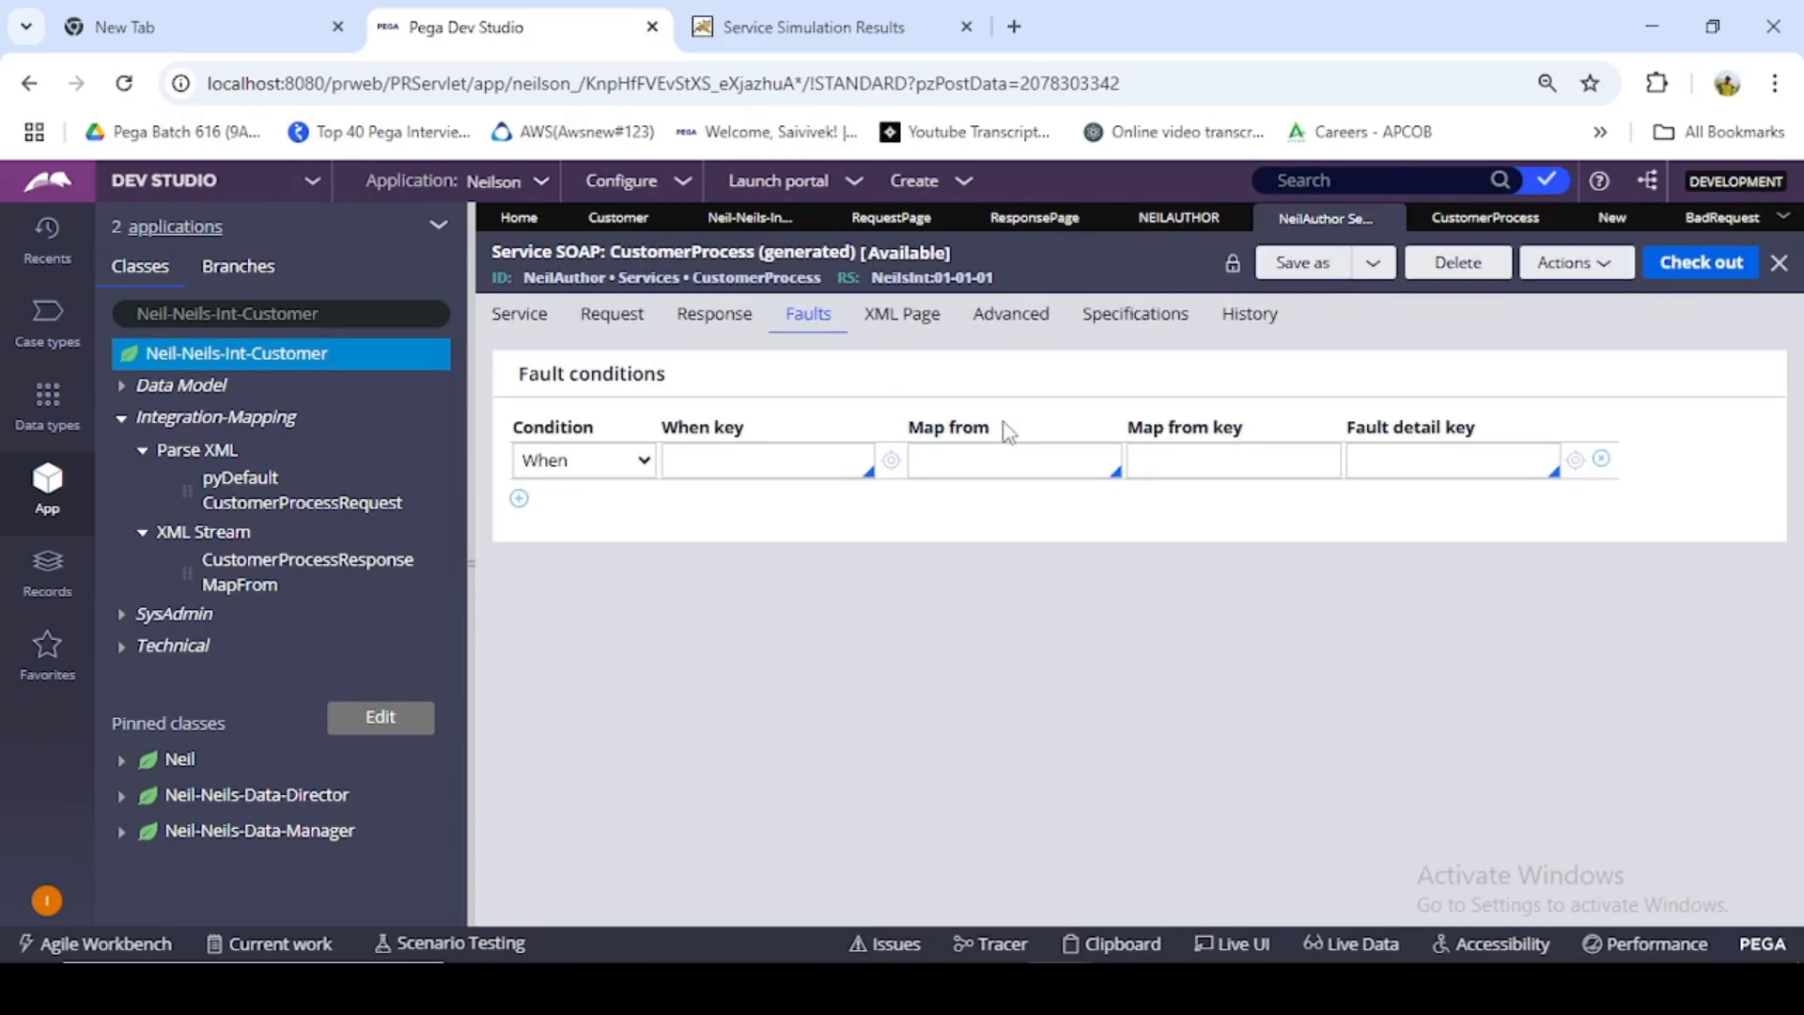
click(1612, 217)
click(694, 520)
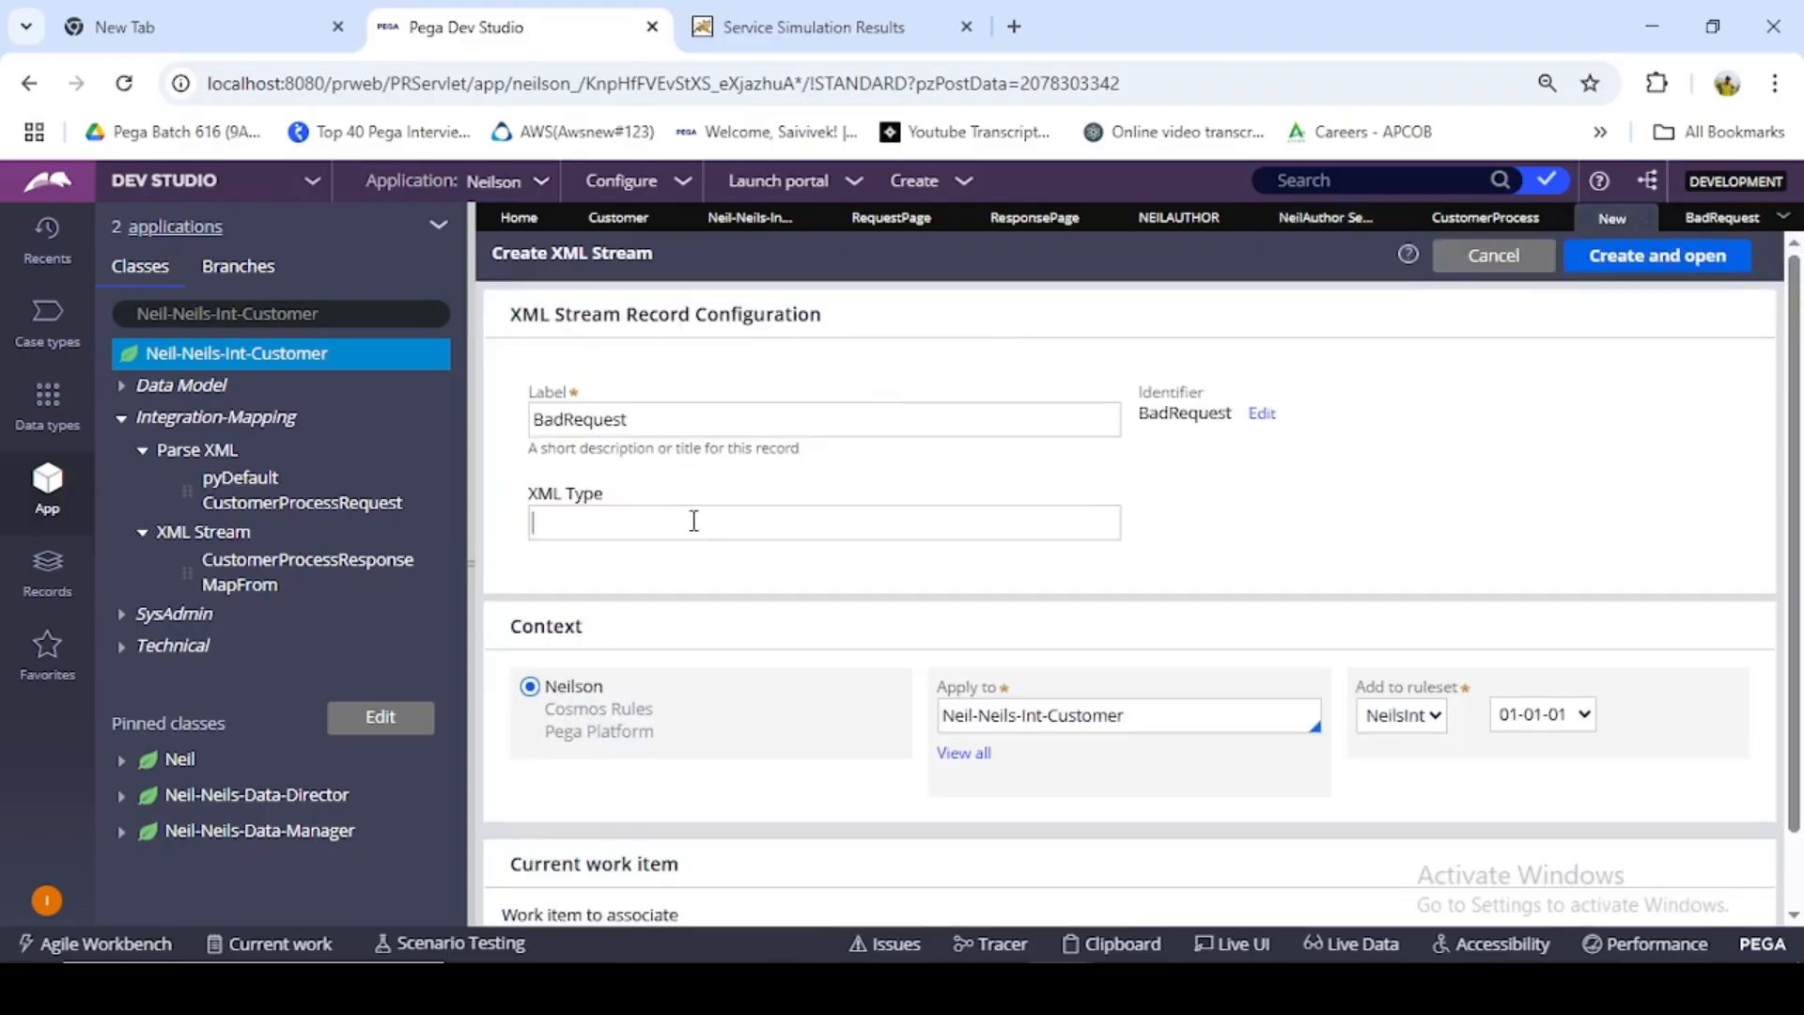
text(MapFrom)
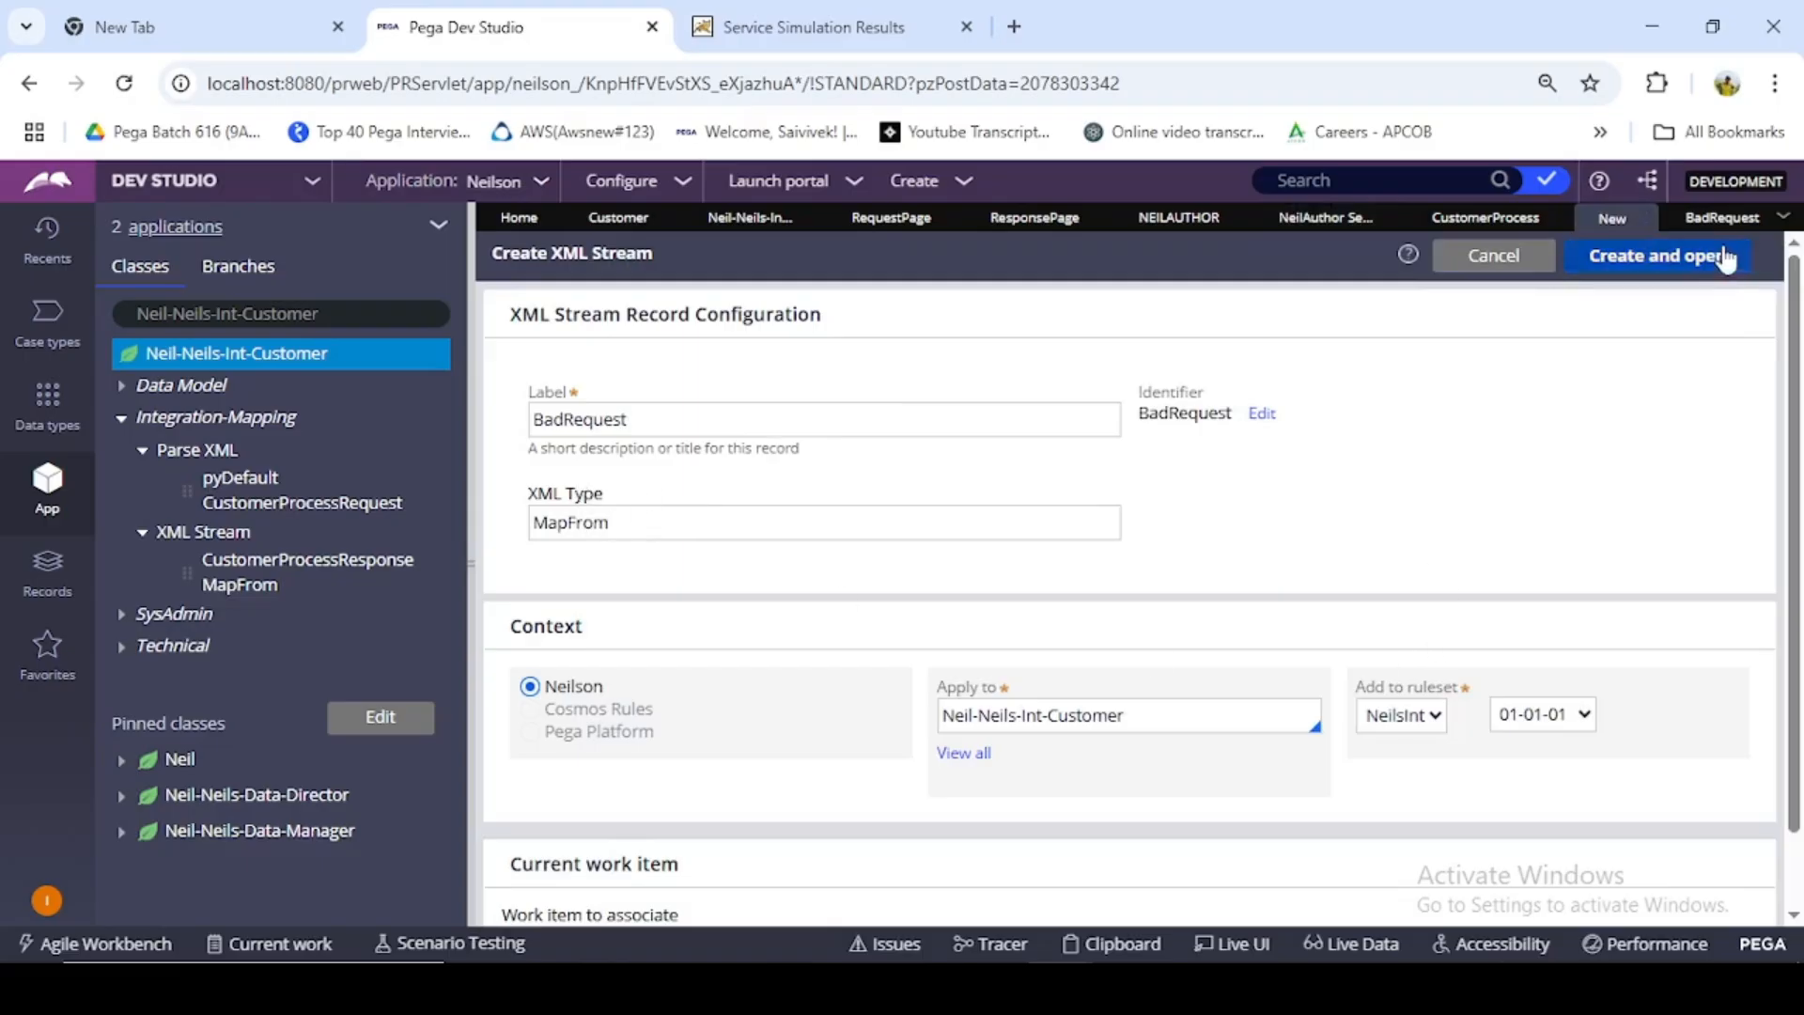
click(1682, 263)
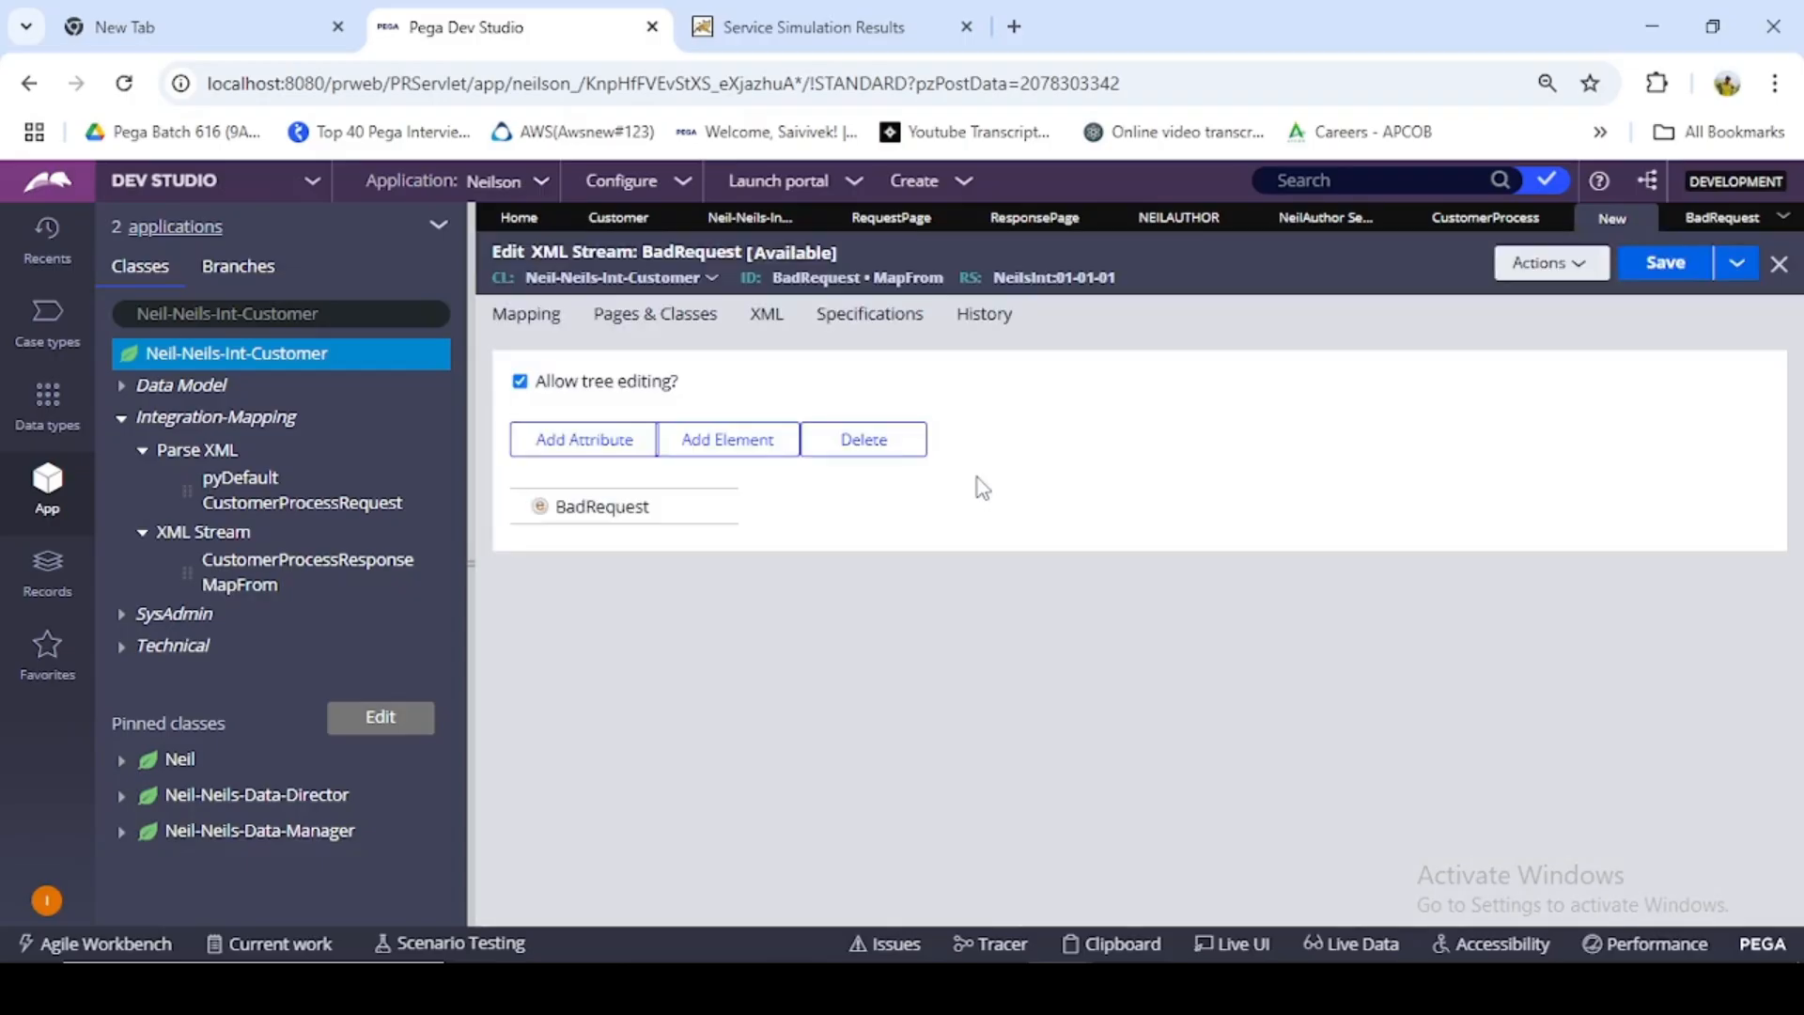
- Add a child element under the BadRequest root node and set its context page to .BadRequest
click(592, 509)
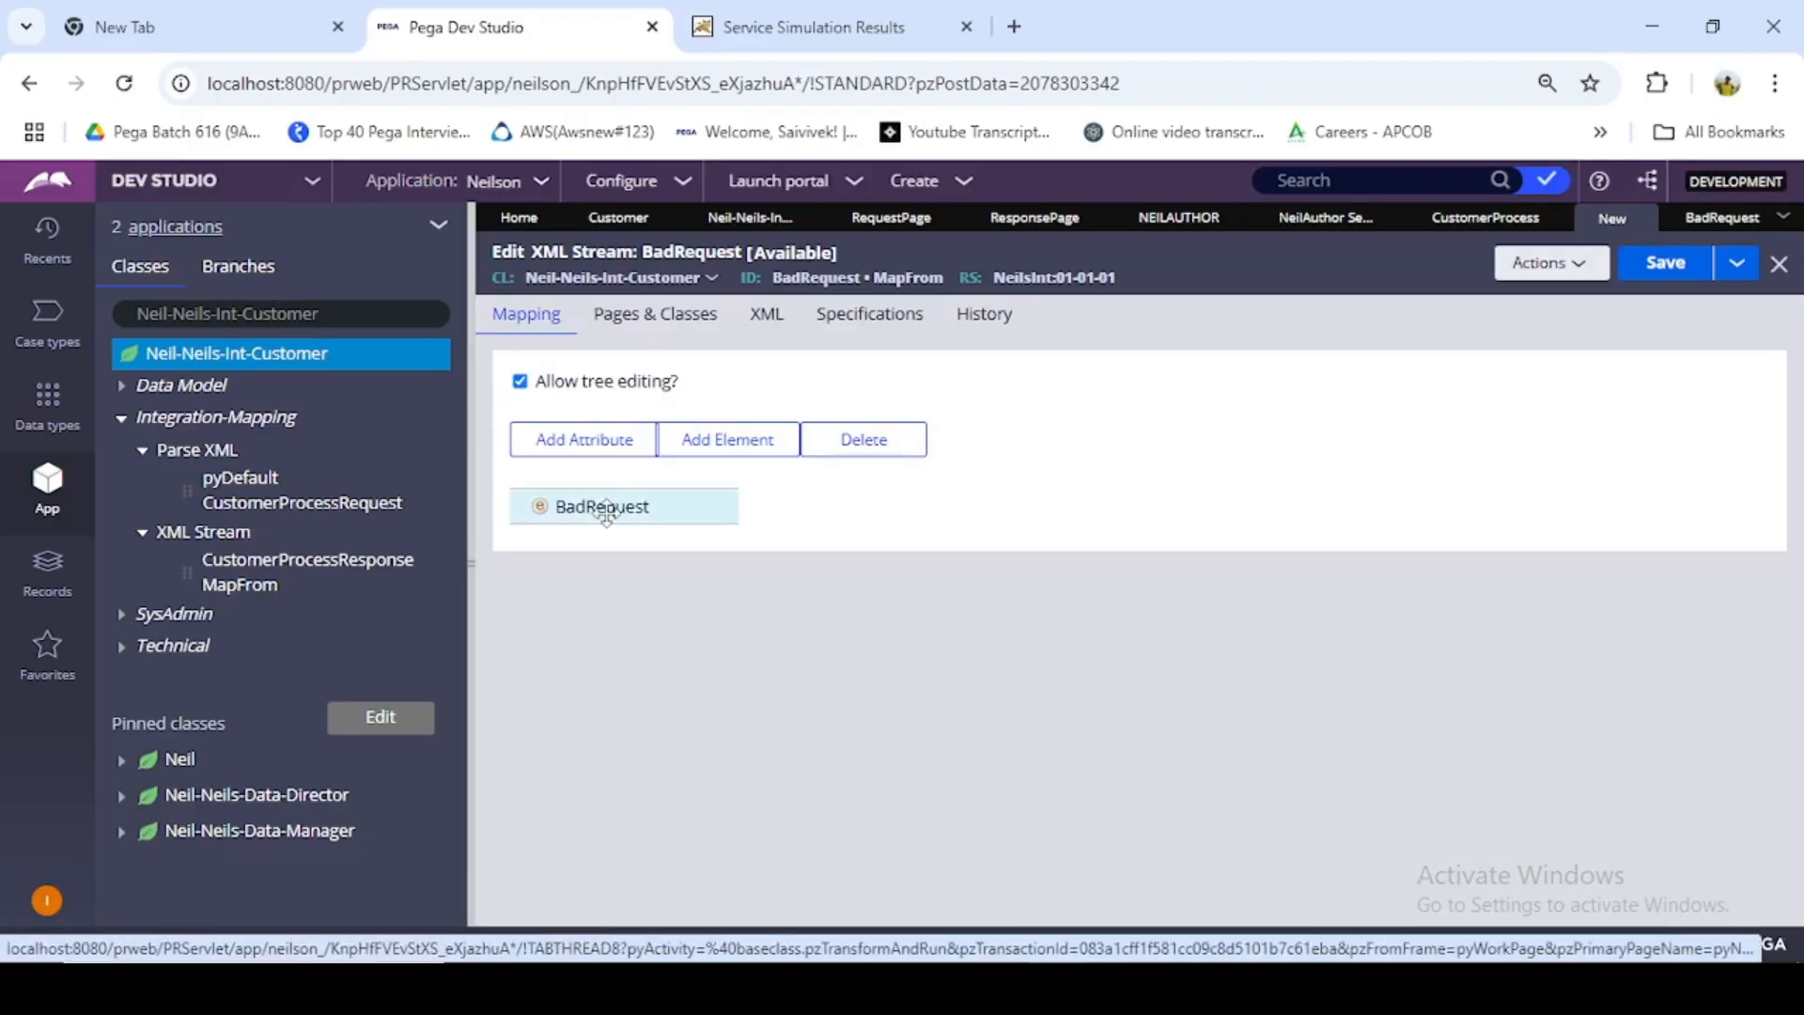
click(726, 462)
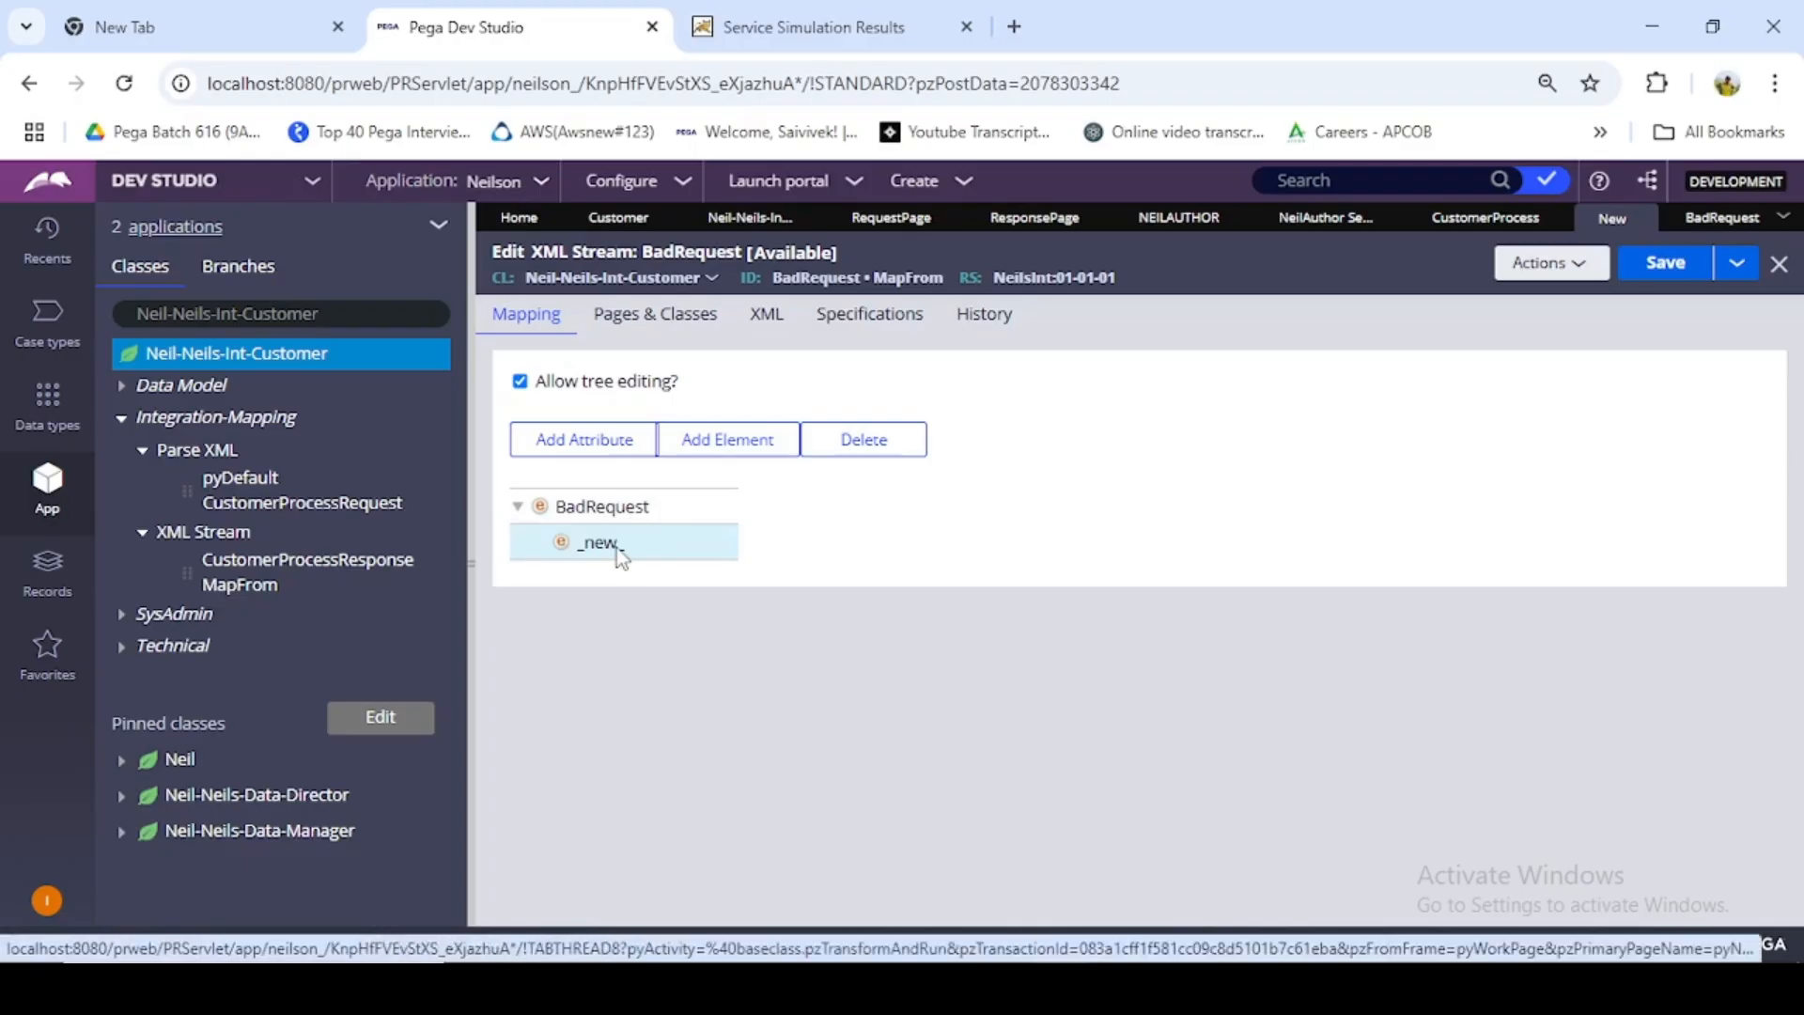
double_click(616, 549)
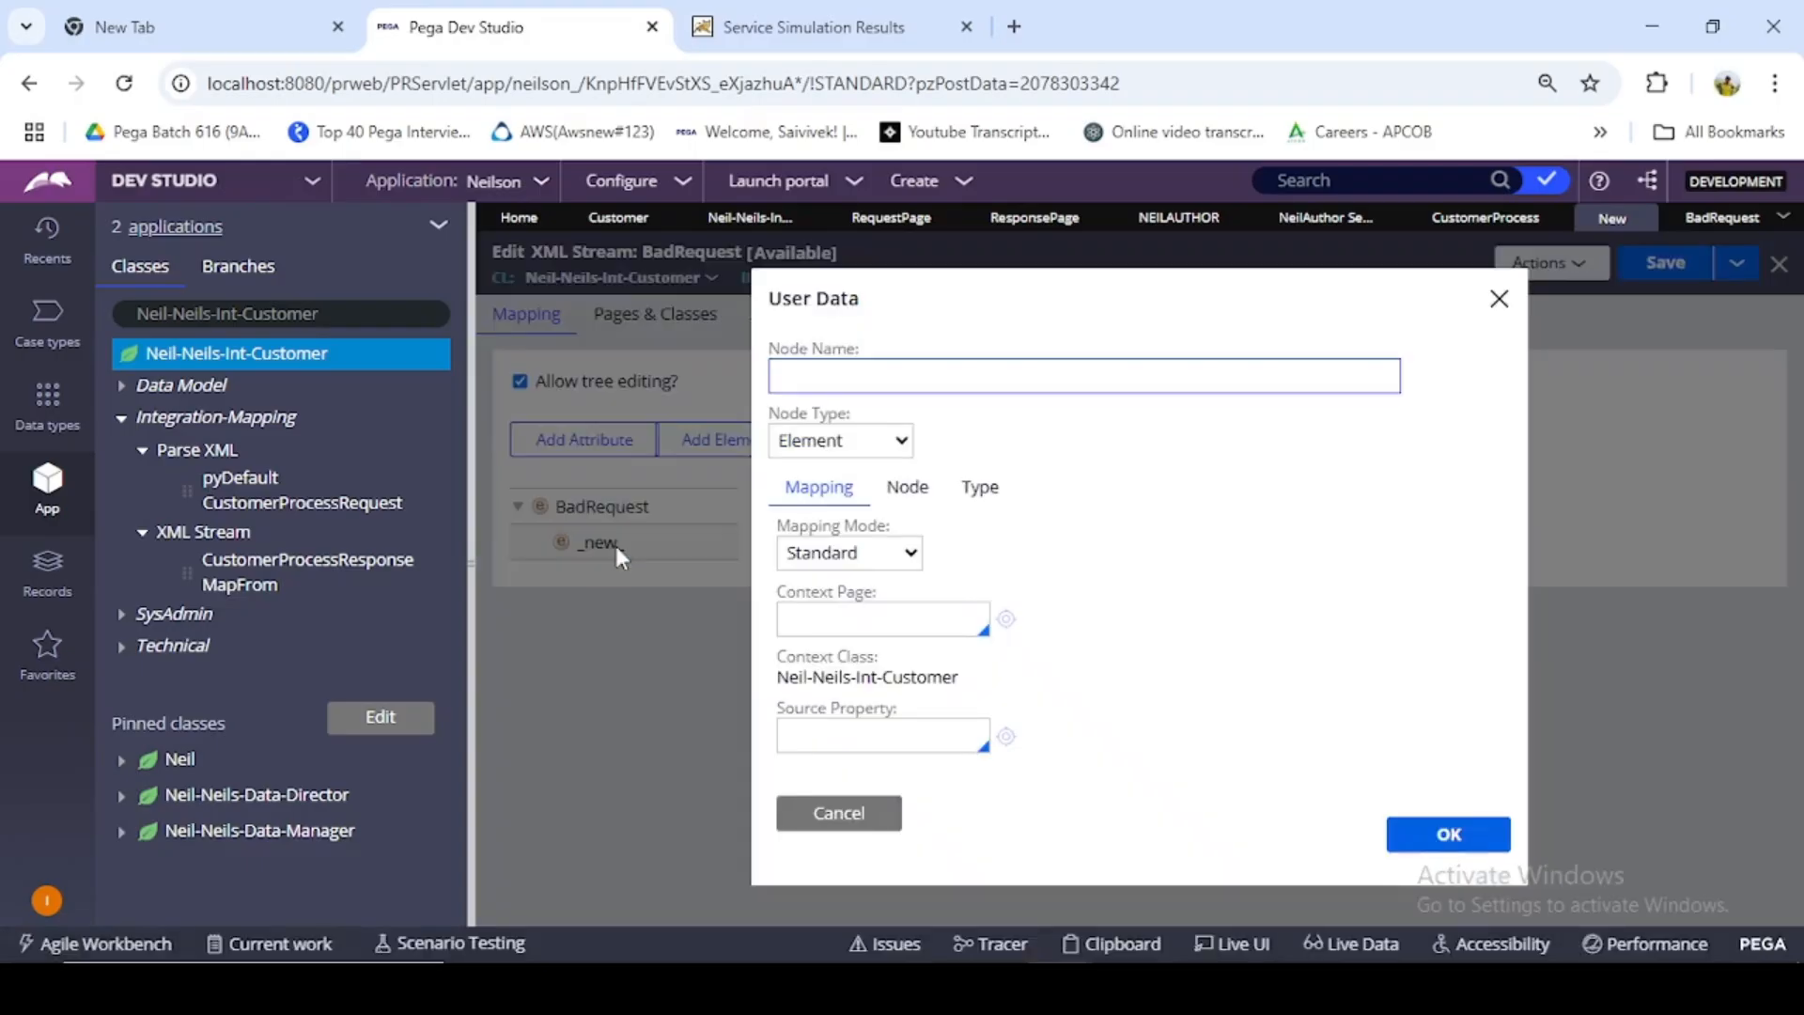
click(887, 624)
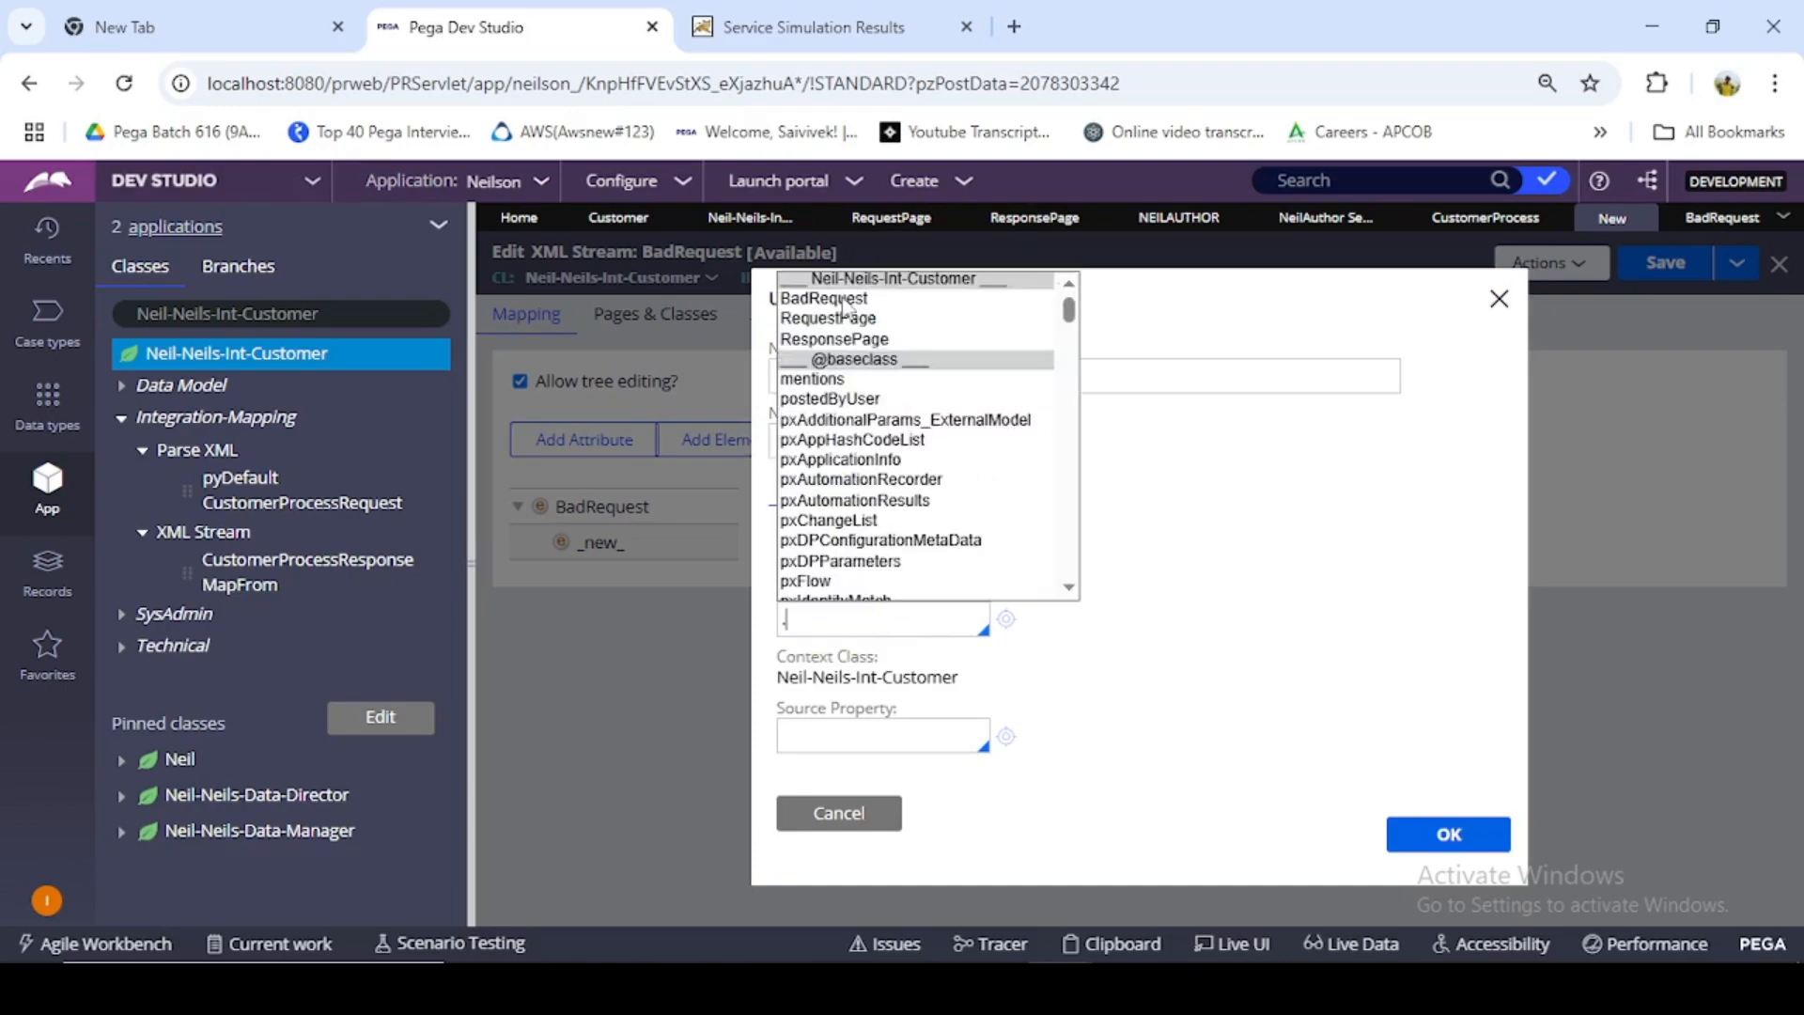
click(842, 301)
double_click(859, 622)
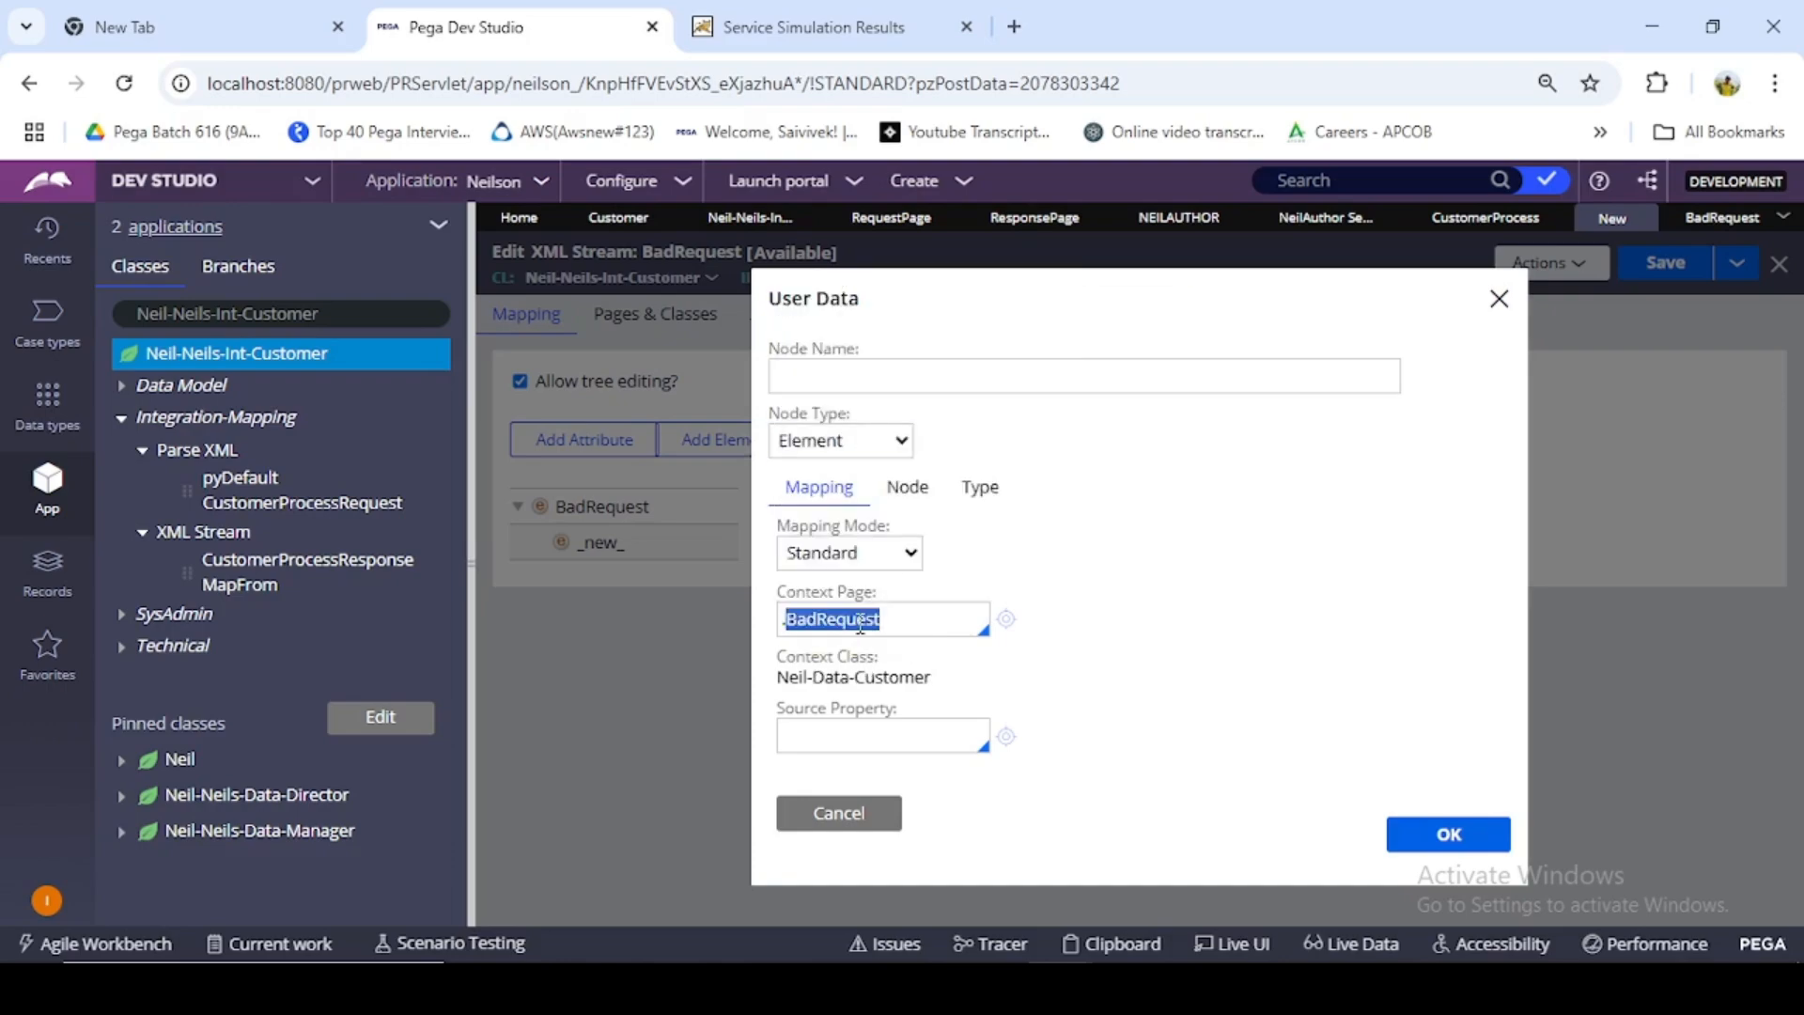
key(ctrl+v)
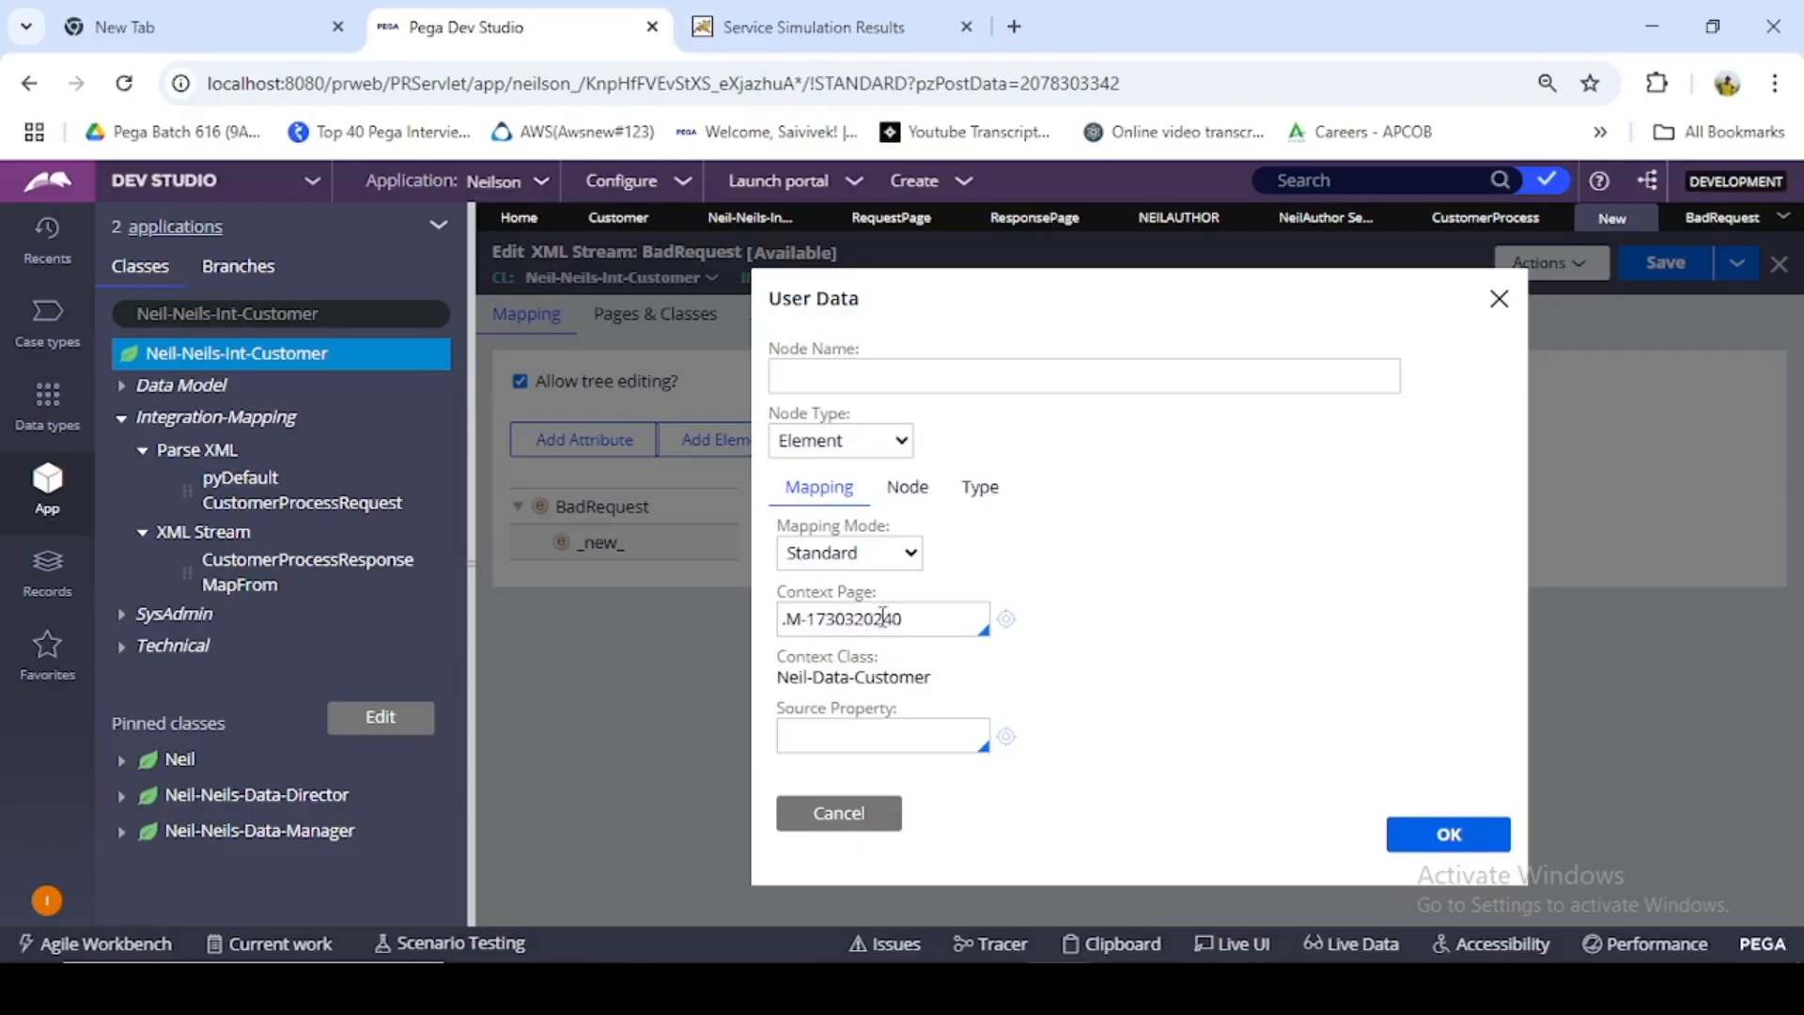
key(BackSpace)
key(BackSpace)
key(BackSpace)
key(BackSpace)
key(BackSpace)
key(BackSpace)
key(BackSpace)
key(BackSpace)
key(BackSpace)
key(BackSpace)
key(BackSpace)
key(BackSpace)
key(BackSpace)
text(.)
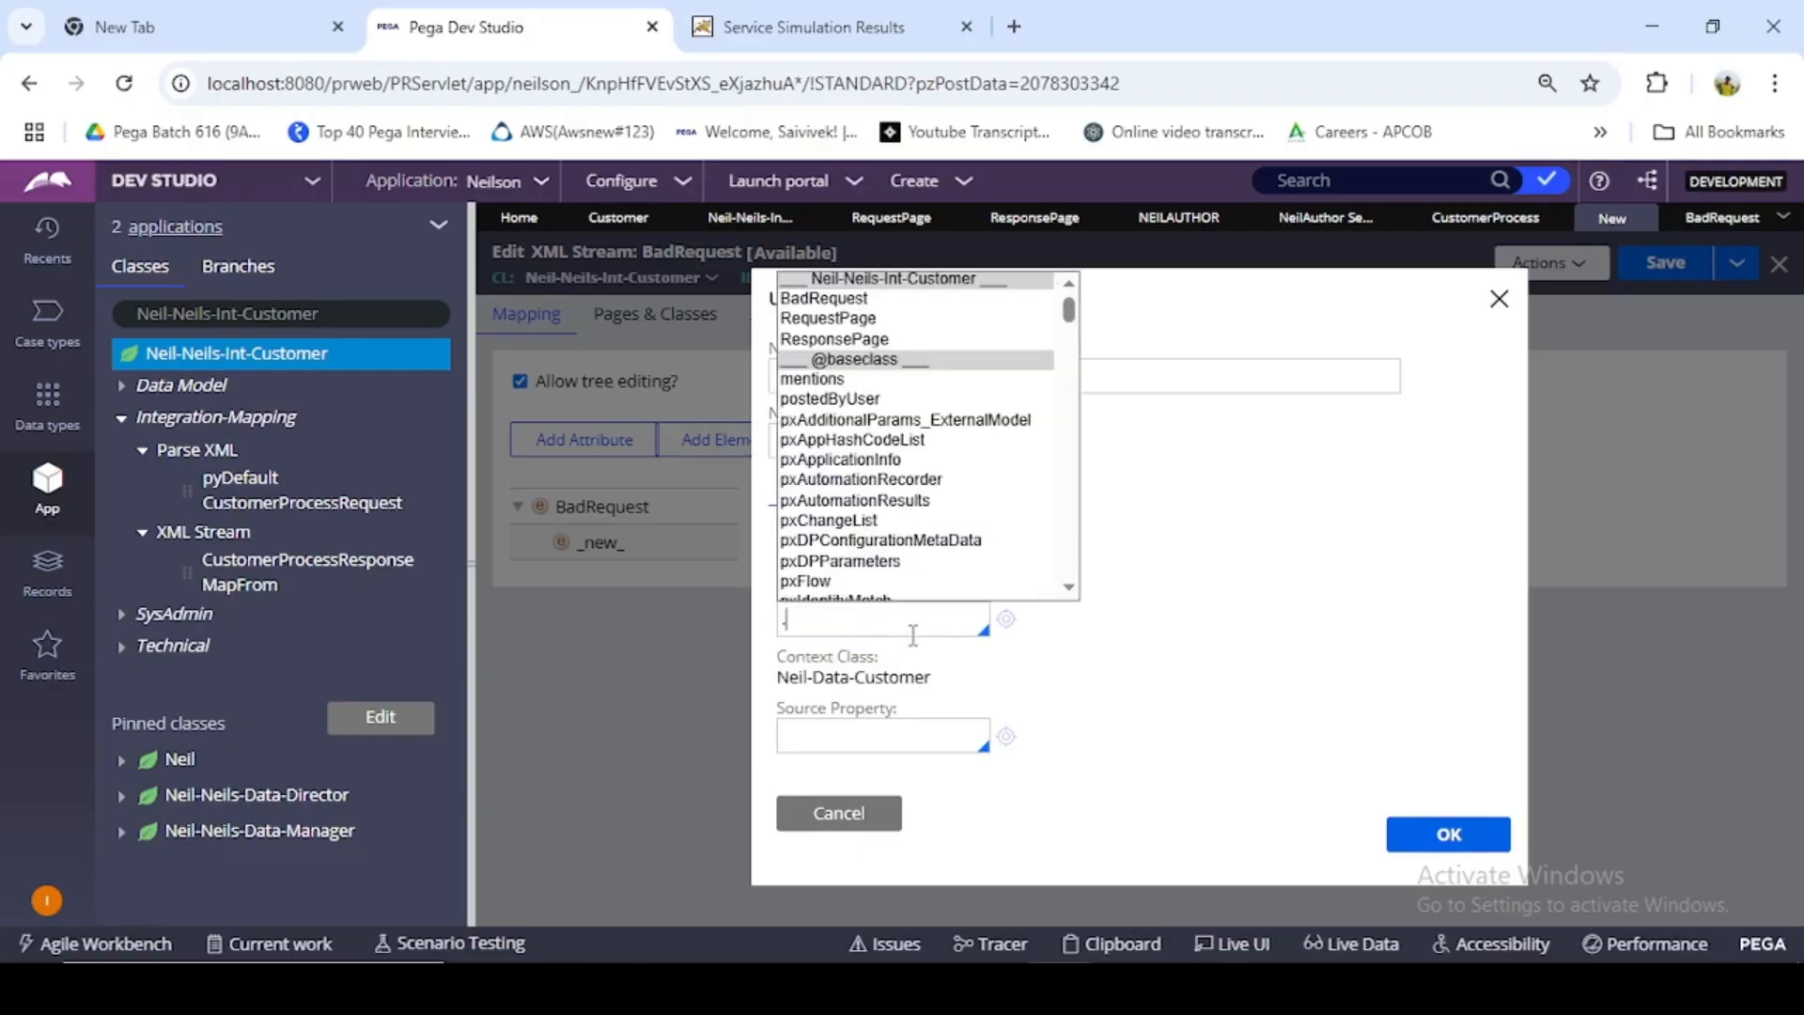
click(832, 302)
- Name the new child element BadRequest, matching its context page, and accept its node settings
double_click(843, 618)
key(ctrl+c)
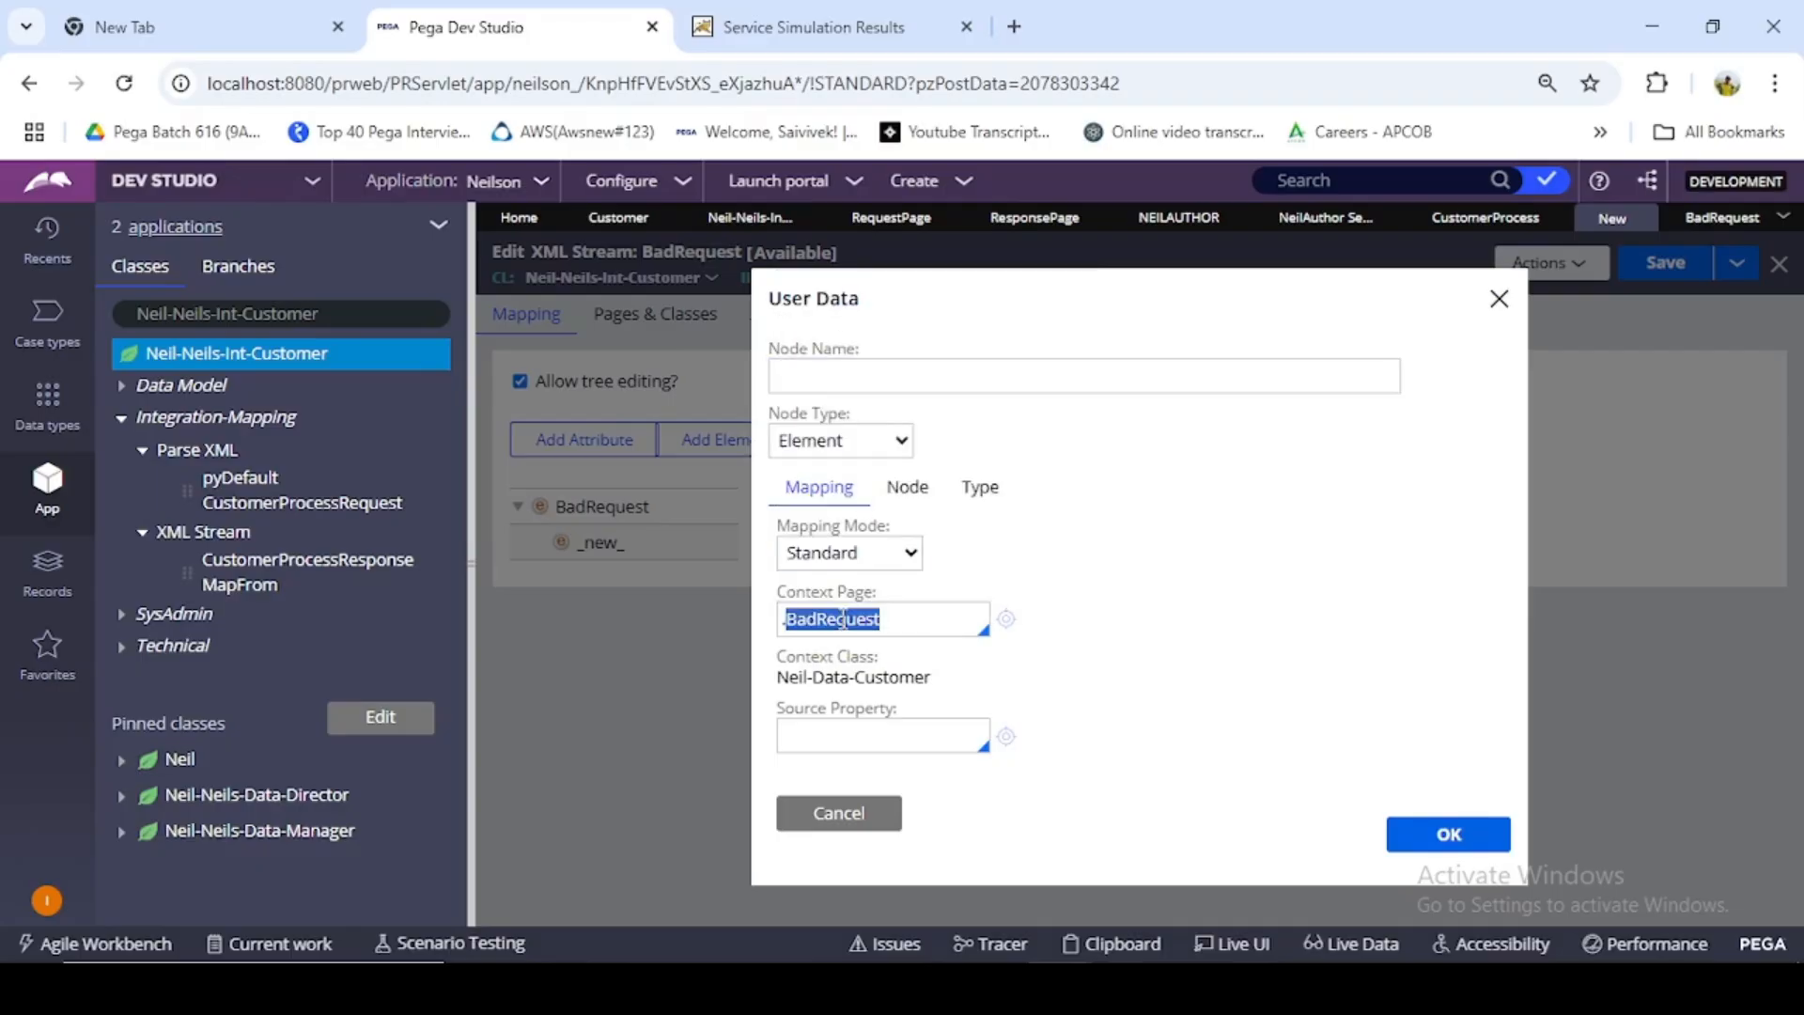
click(870, 375)
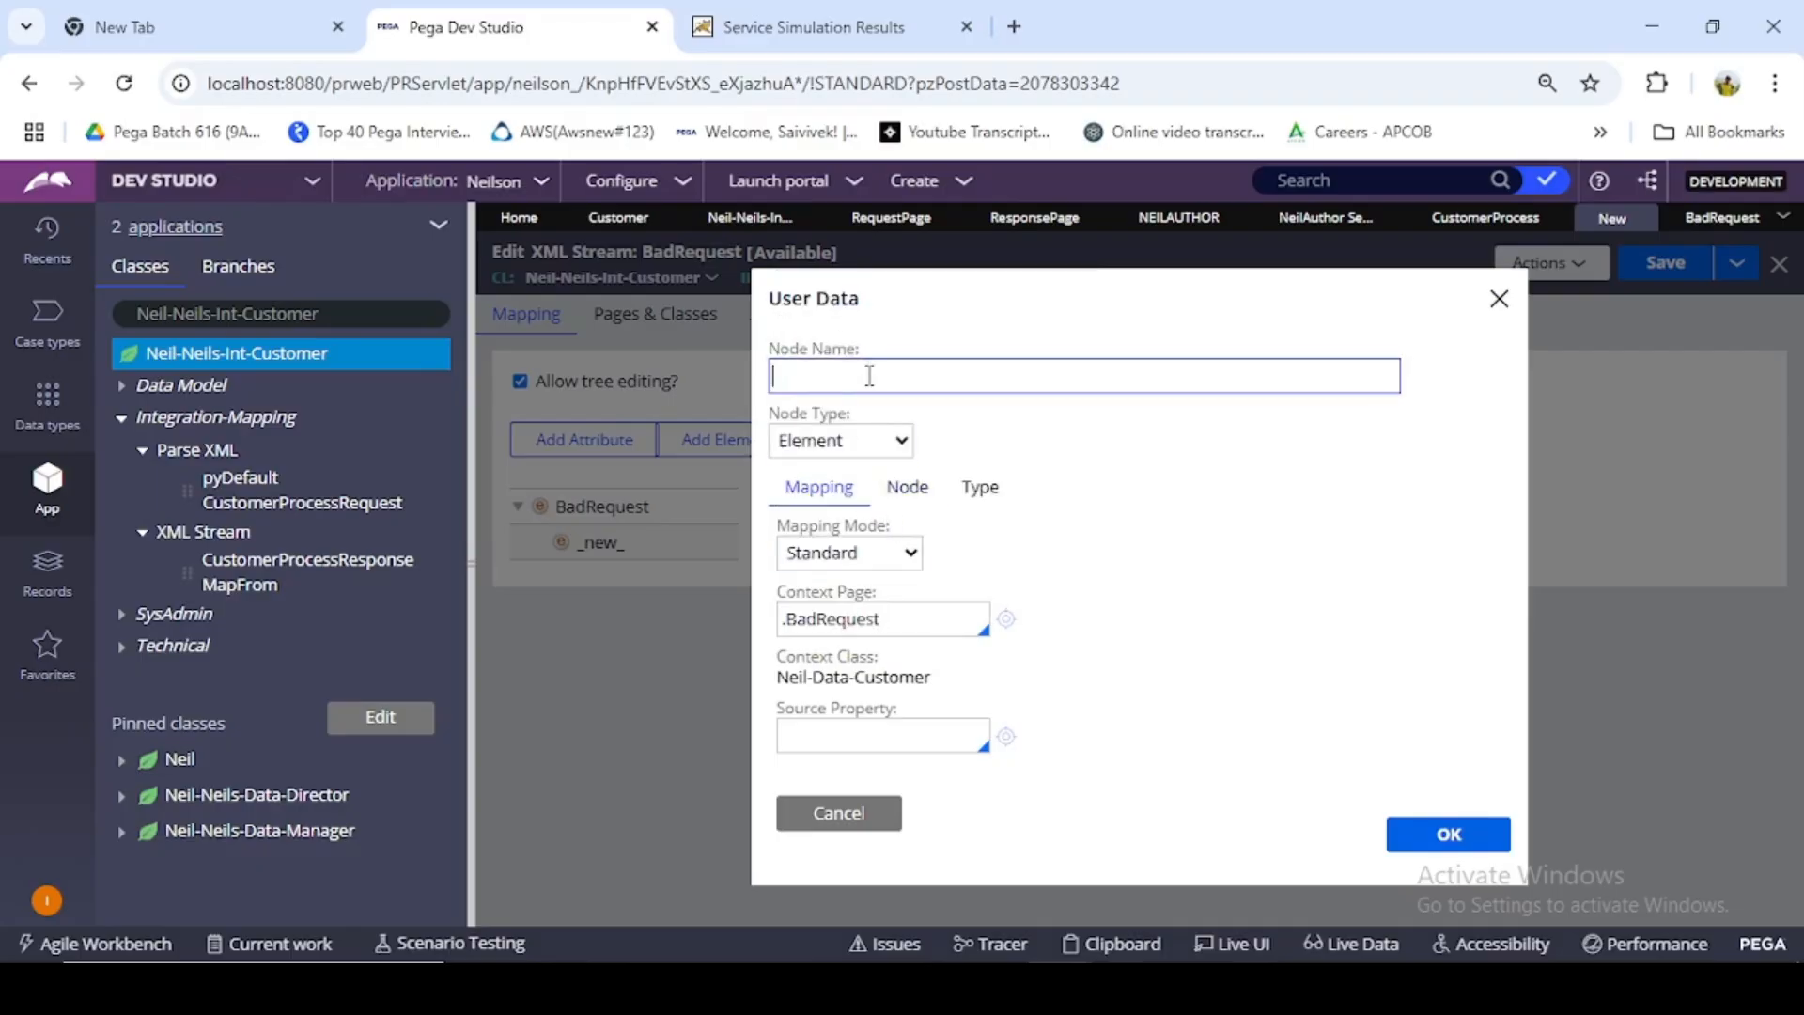
key(ctrl+v)
click(1448, 833)
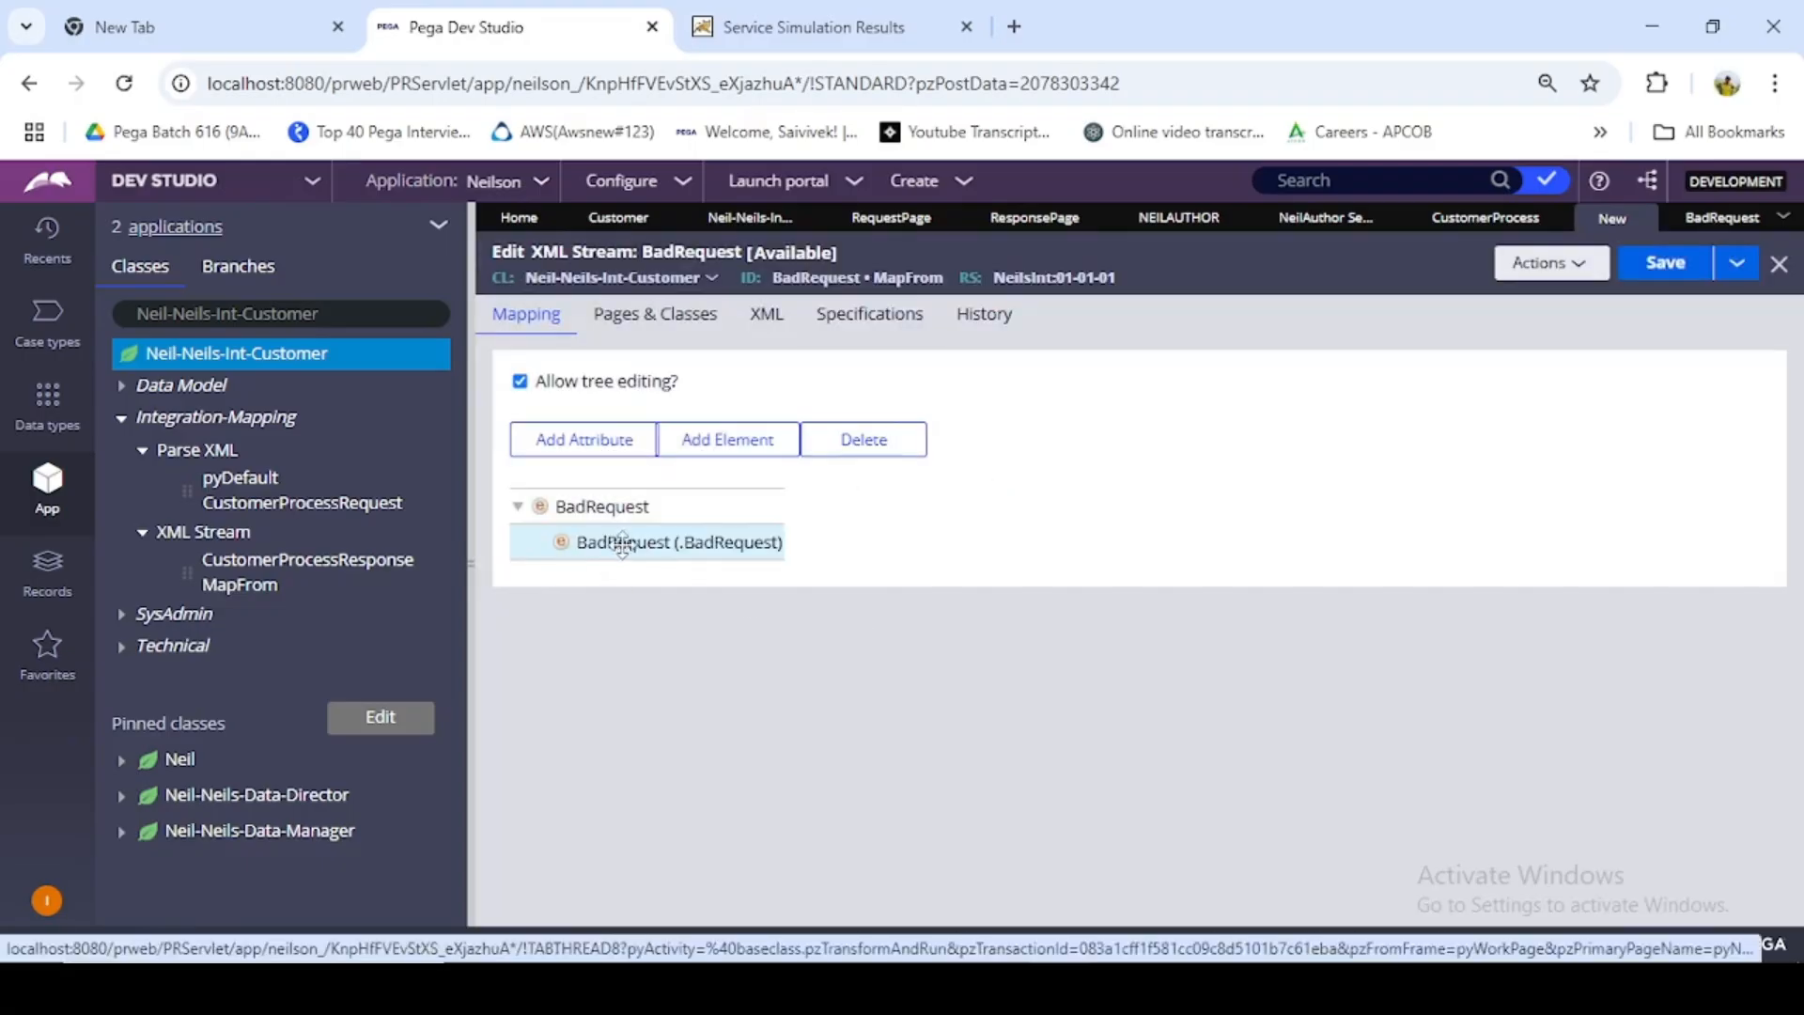
- Add four child elements under the nested BadRequest (.BadRequest) node of the XML Stream
click(1170, 219)
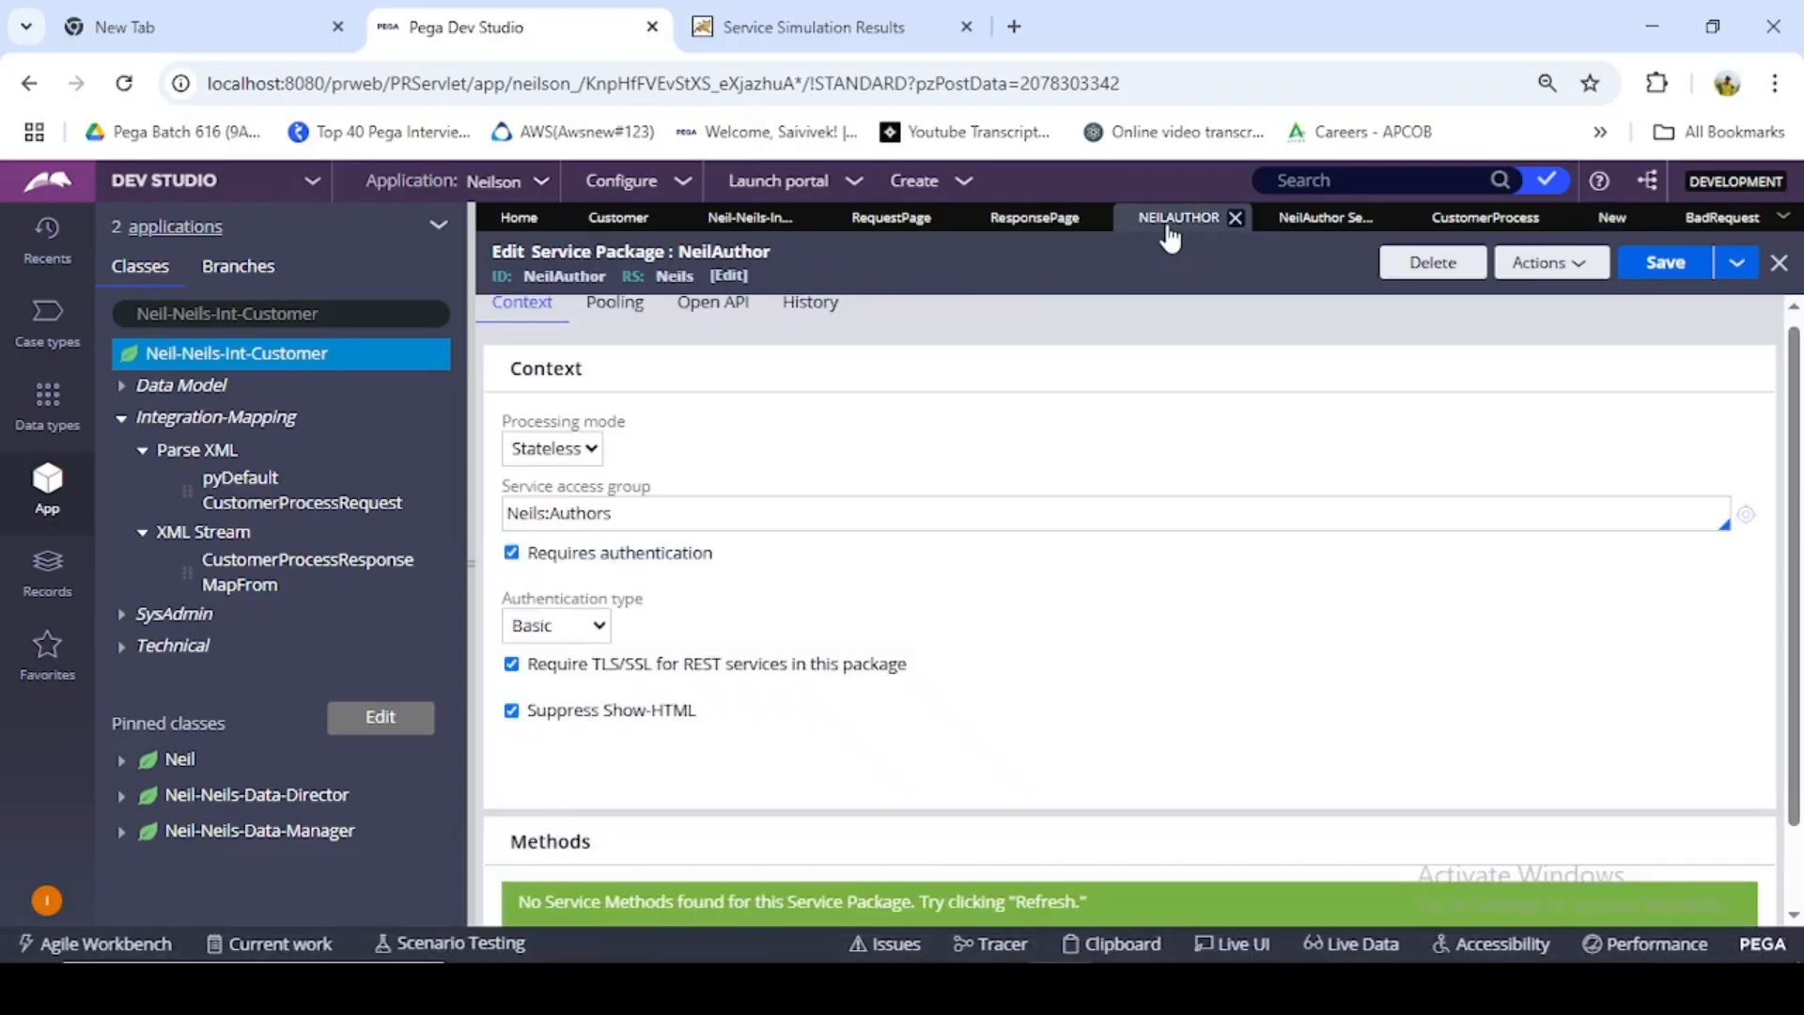
click(1620, 222)
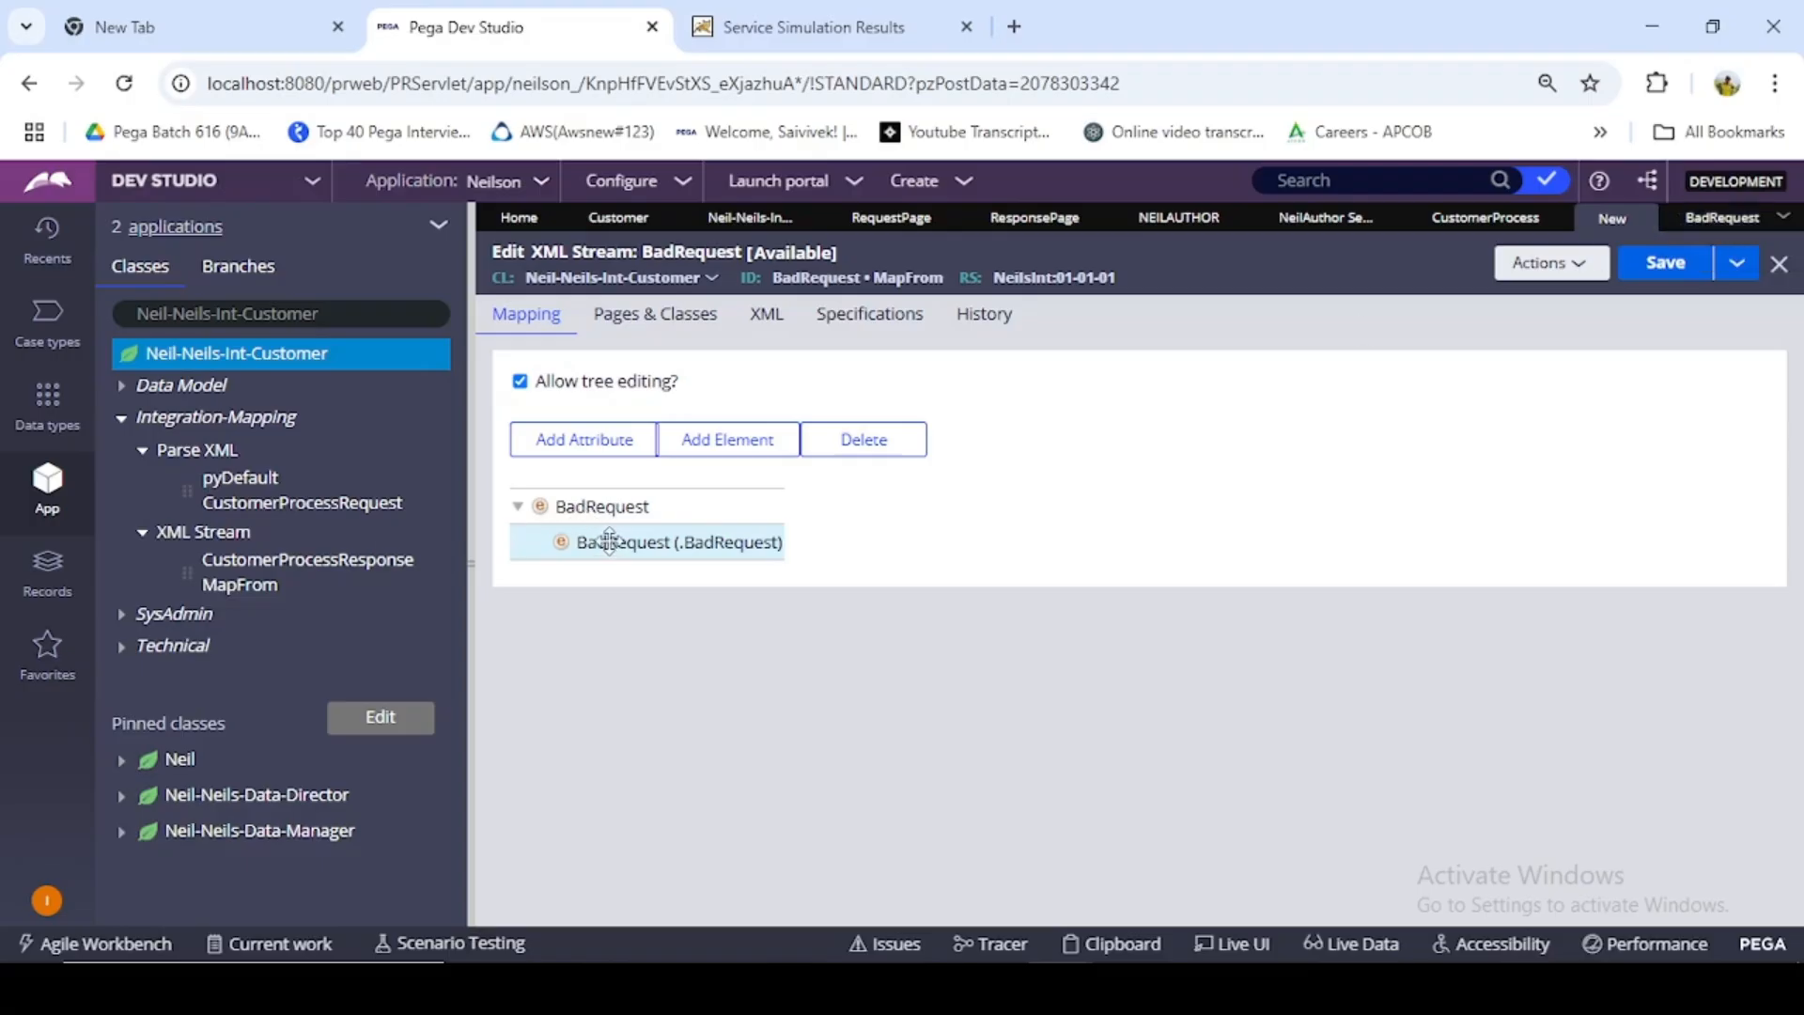
click(719, 441)
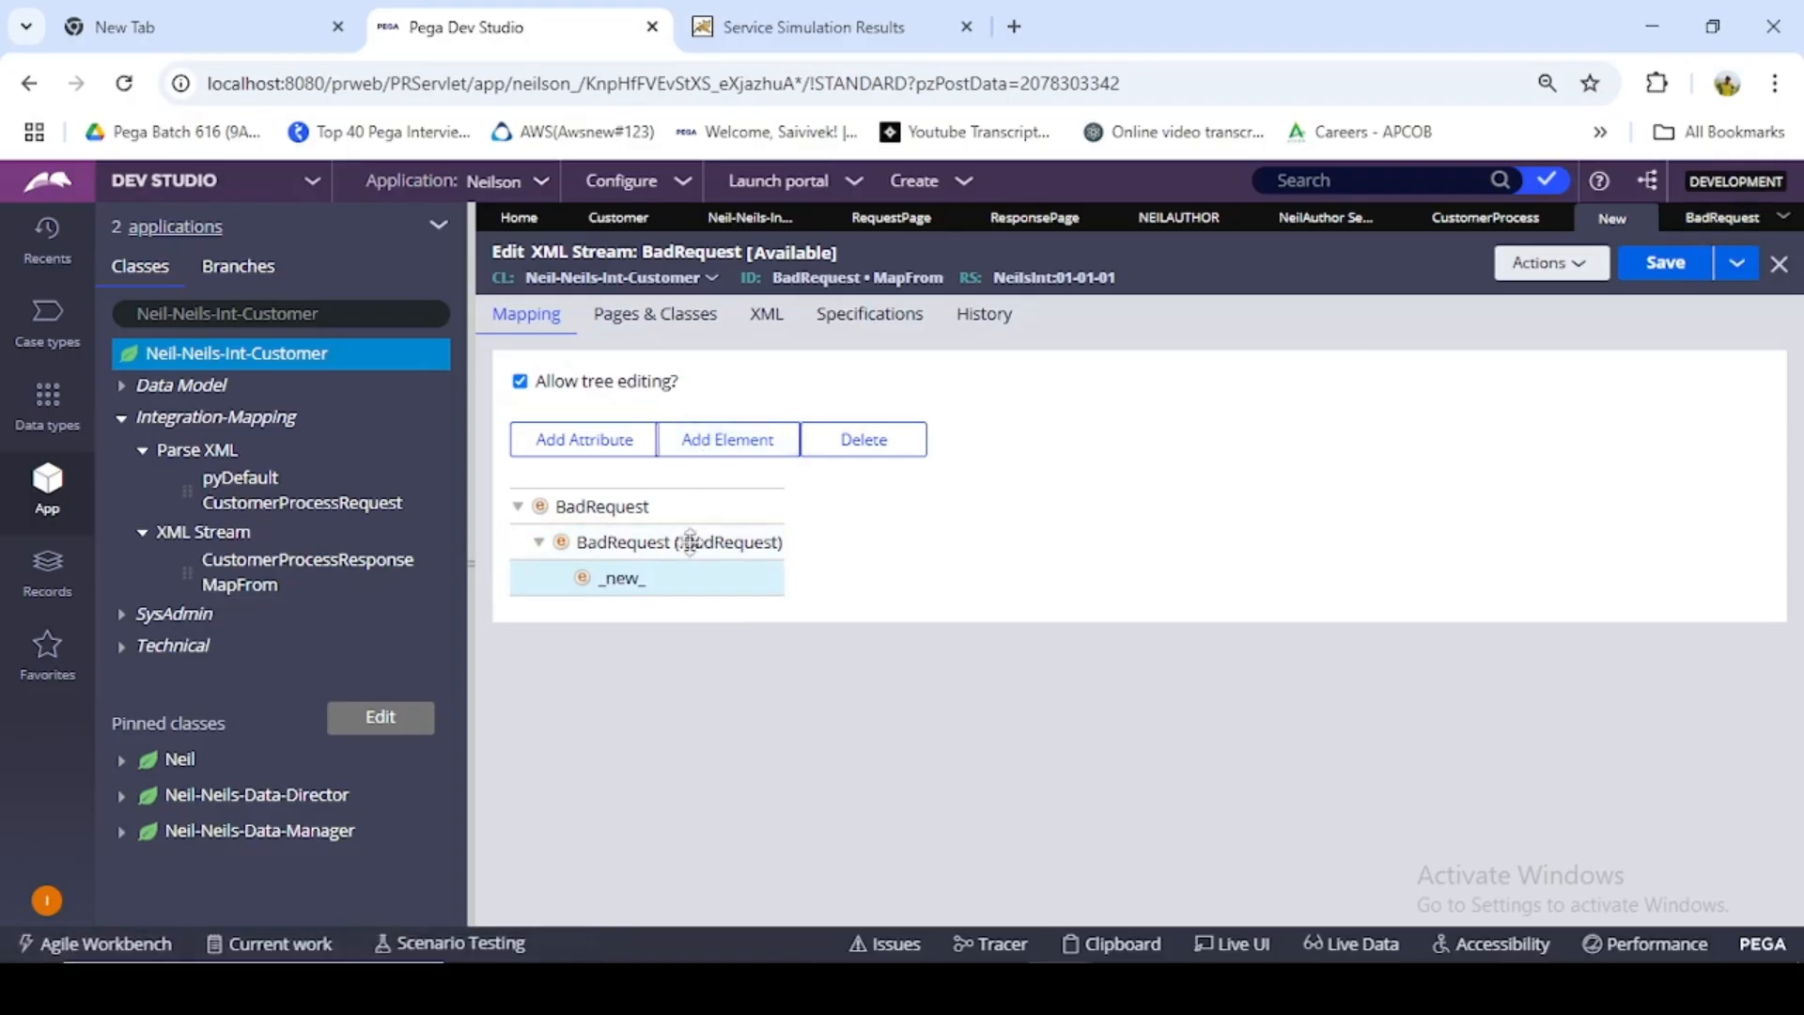
click(679, 542)
click(728, 439)
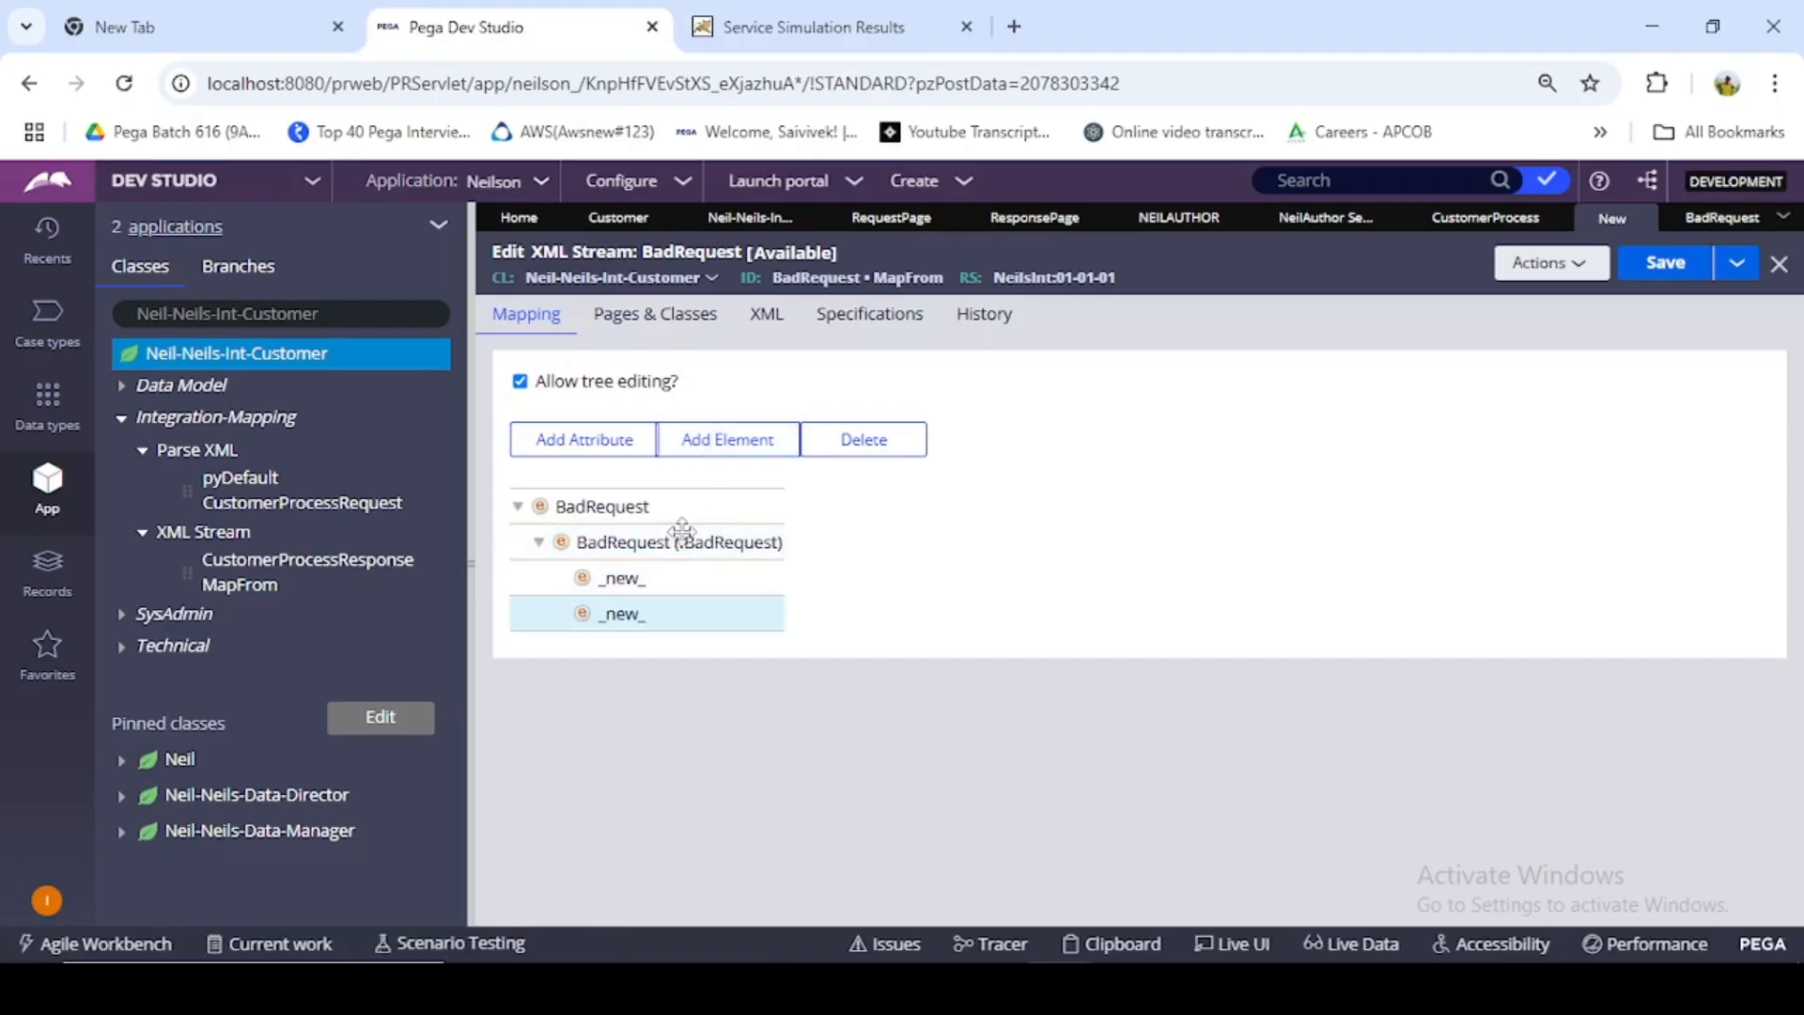
click(682, 542)
click(714, 442)
click(669, 543)
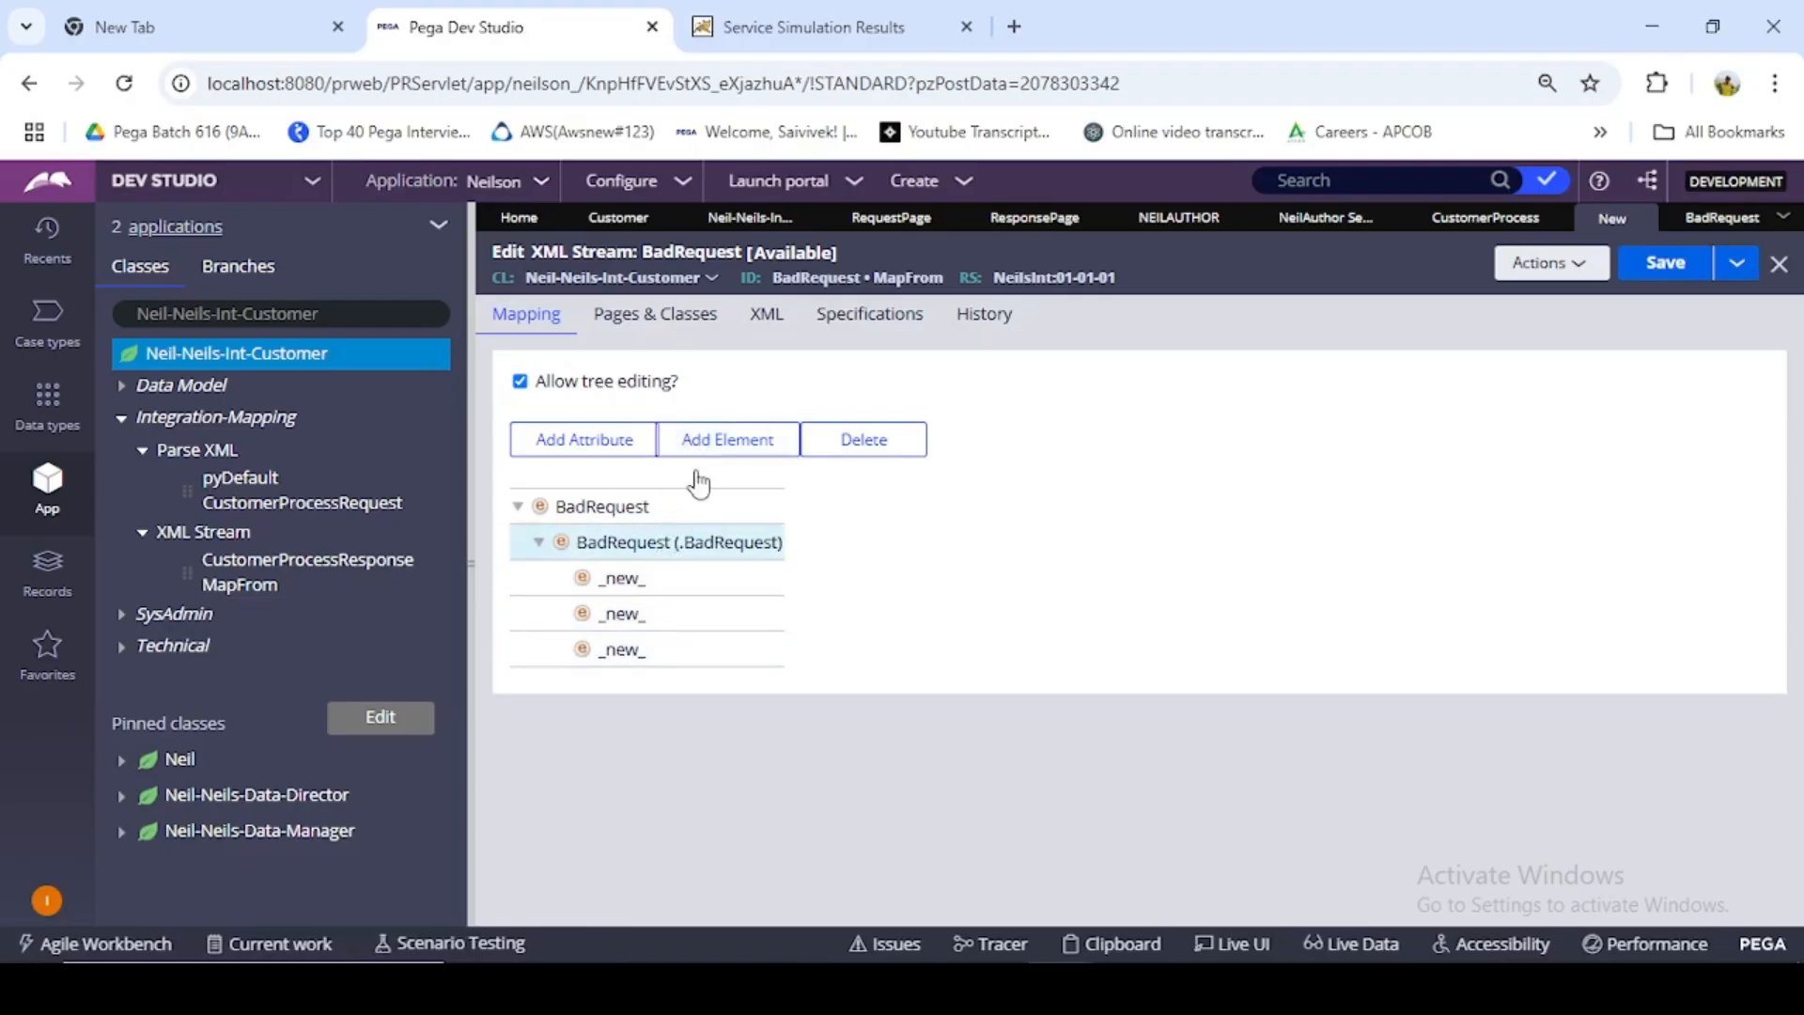
click(752, 442)
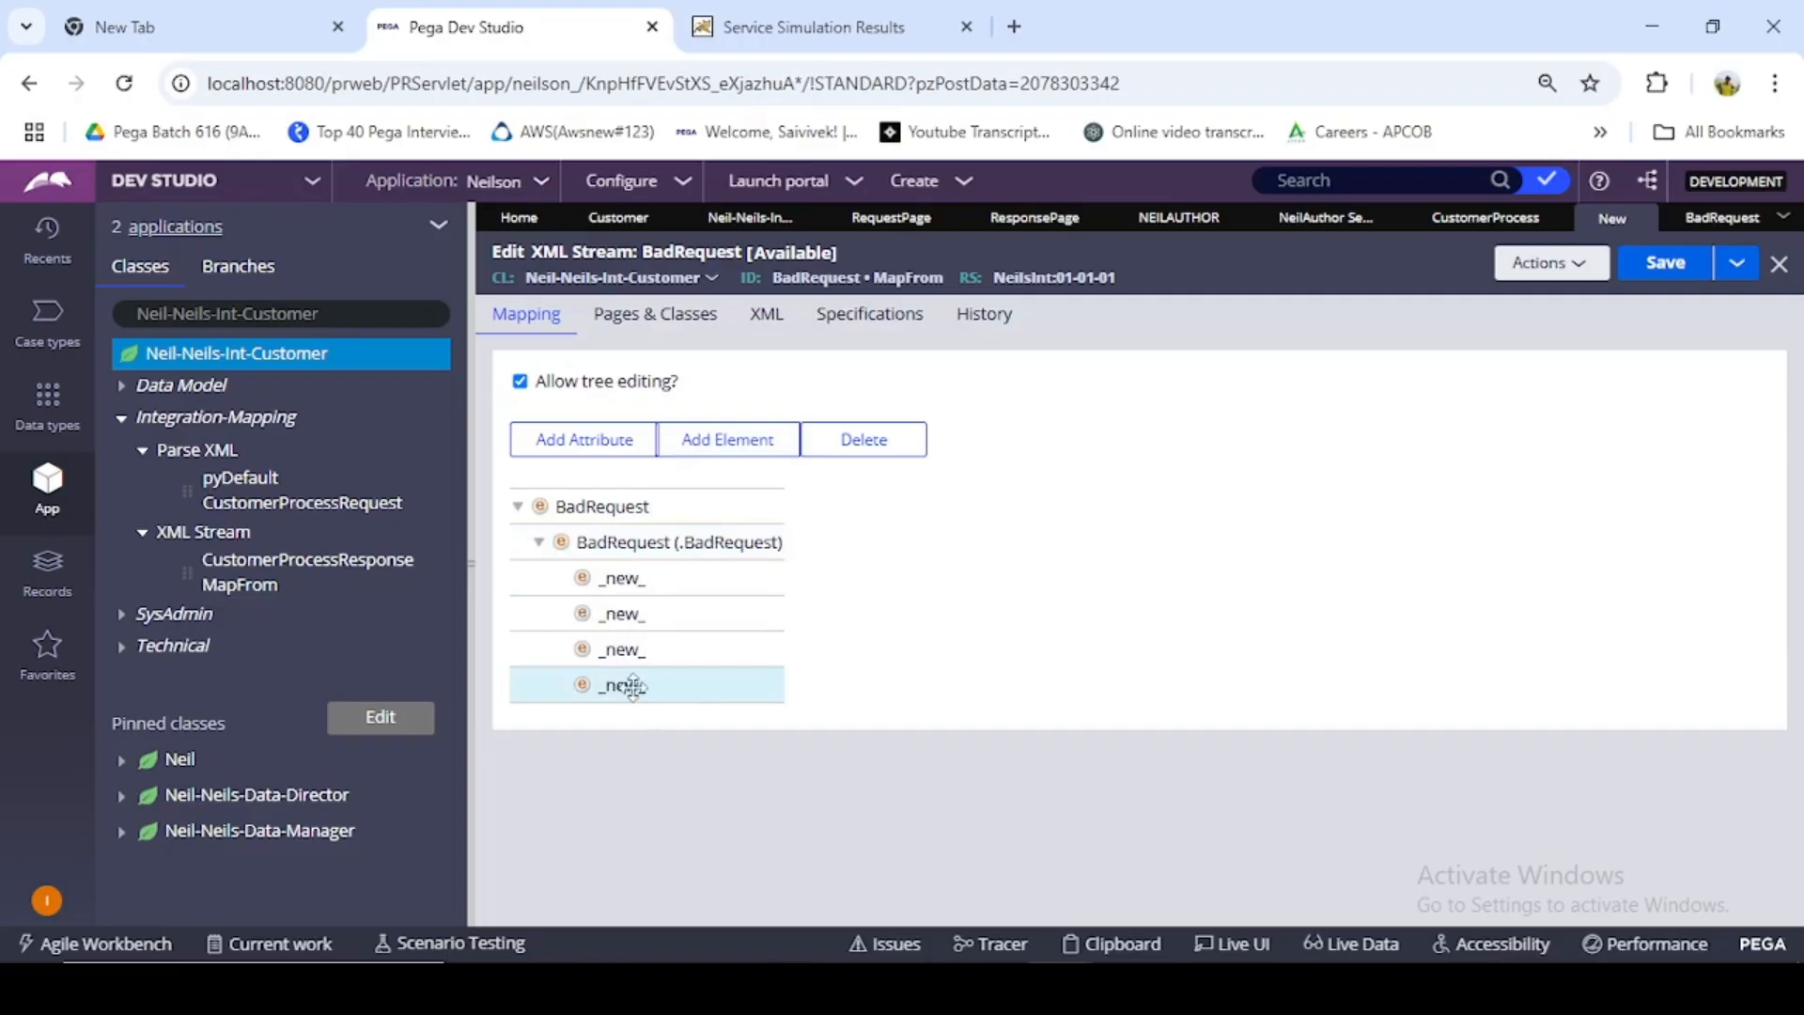
- Map the first new child element to the source property .MemberId and name the node MemberId
click(616, 578)
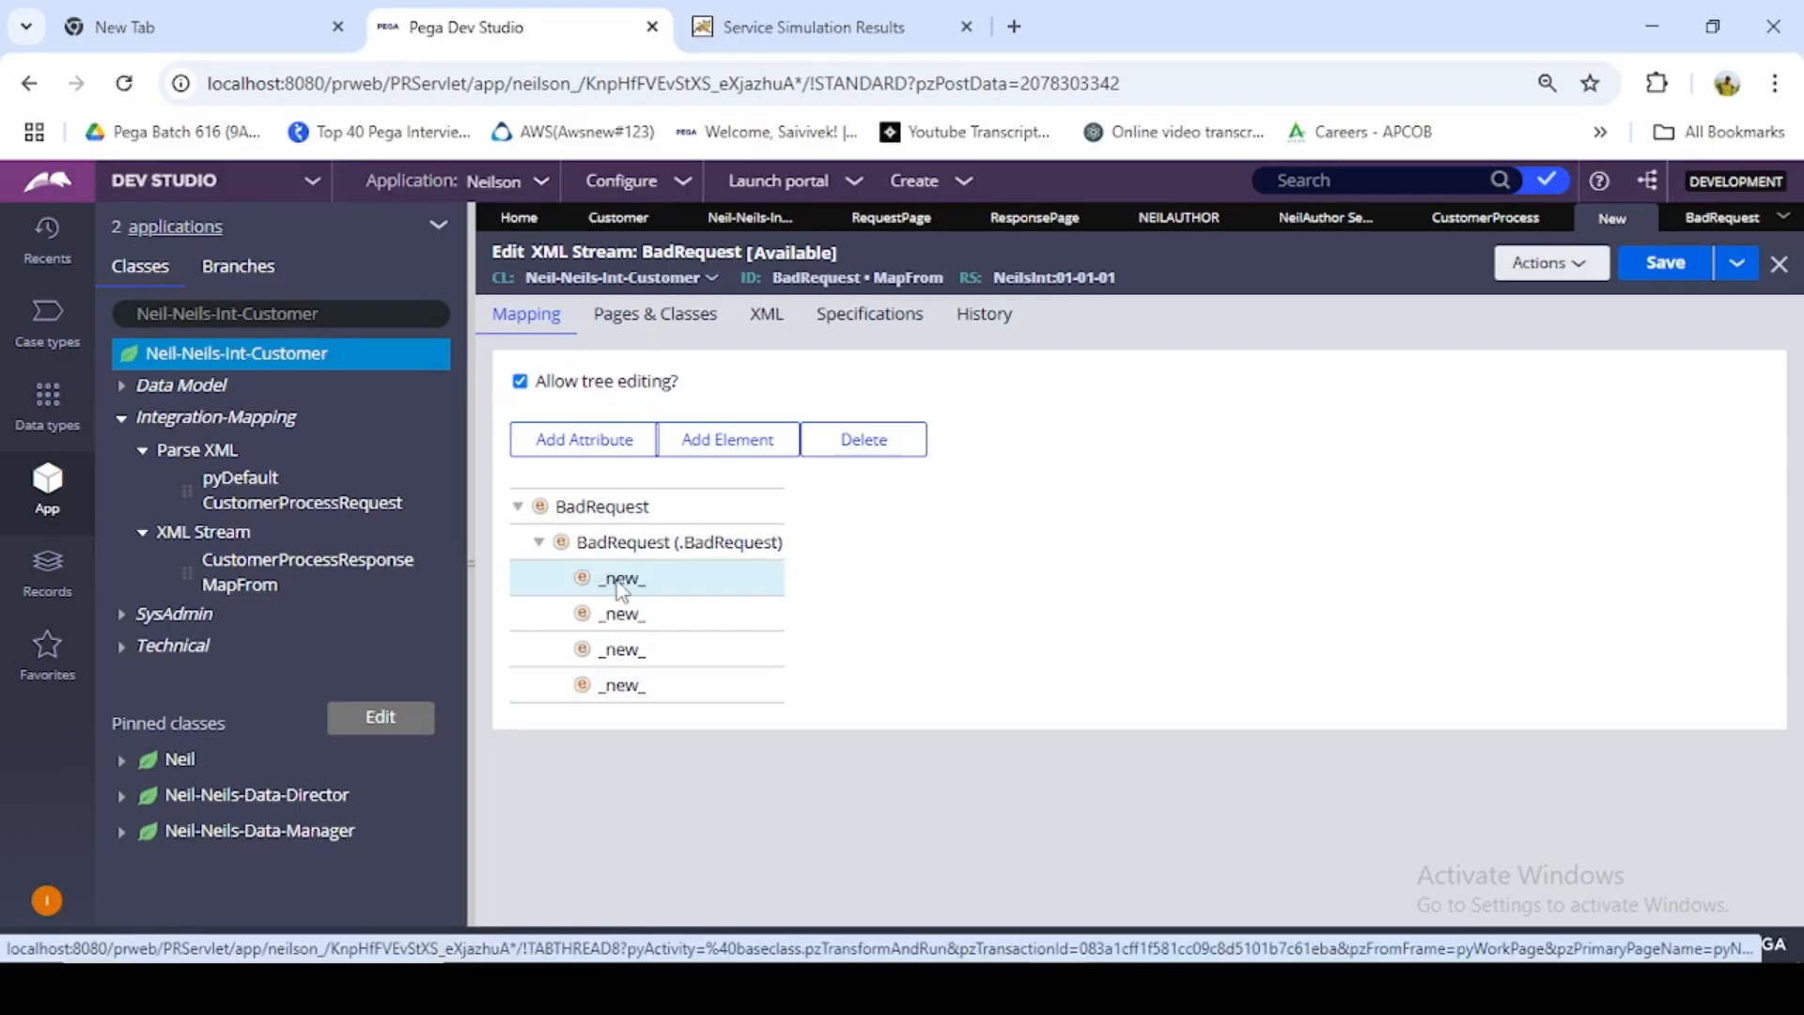
double_click(616, 578)
click(866, 731)
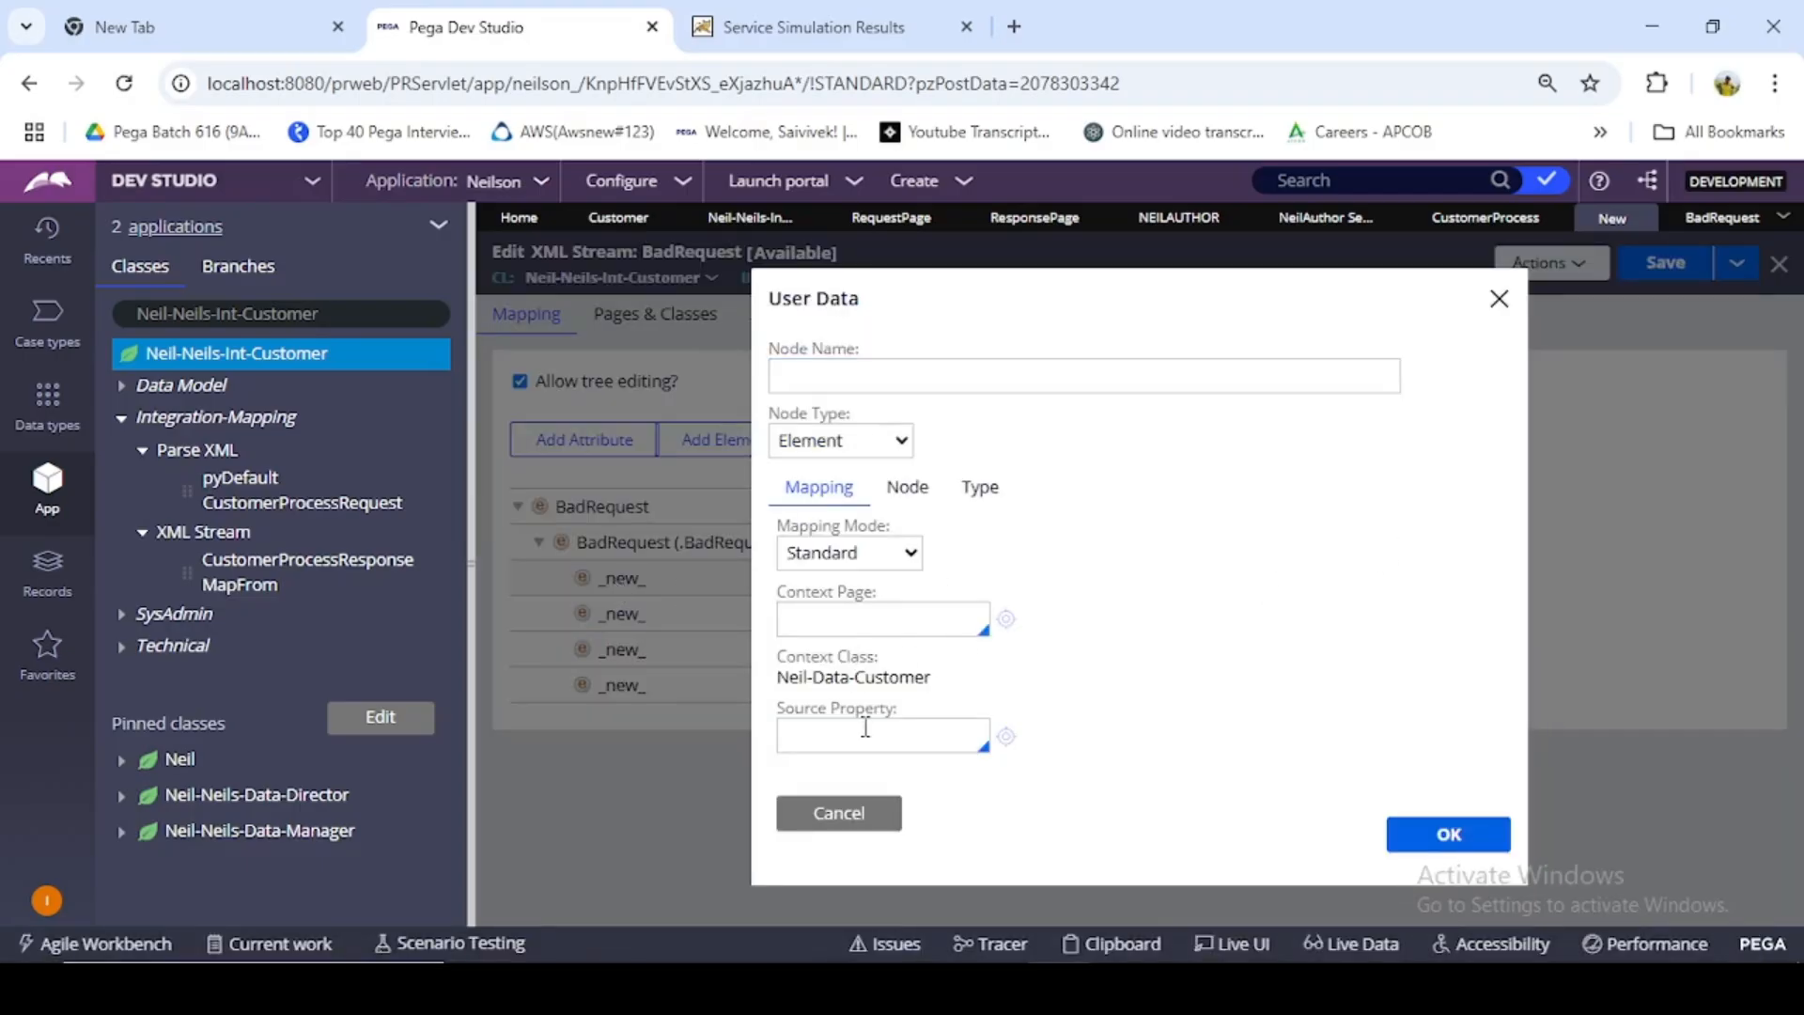
text(.)
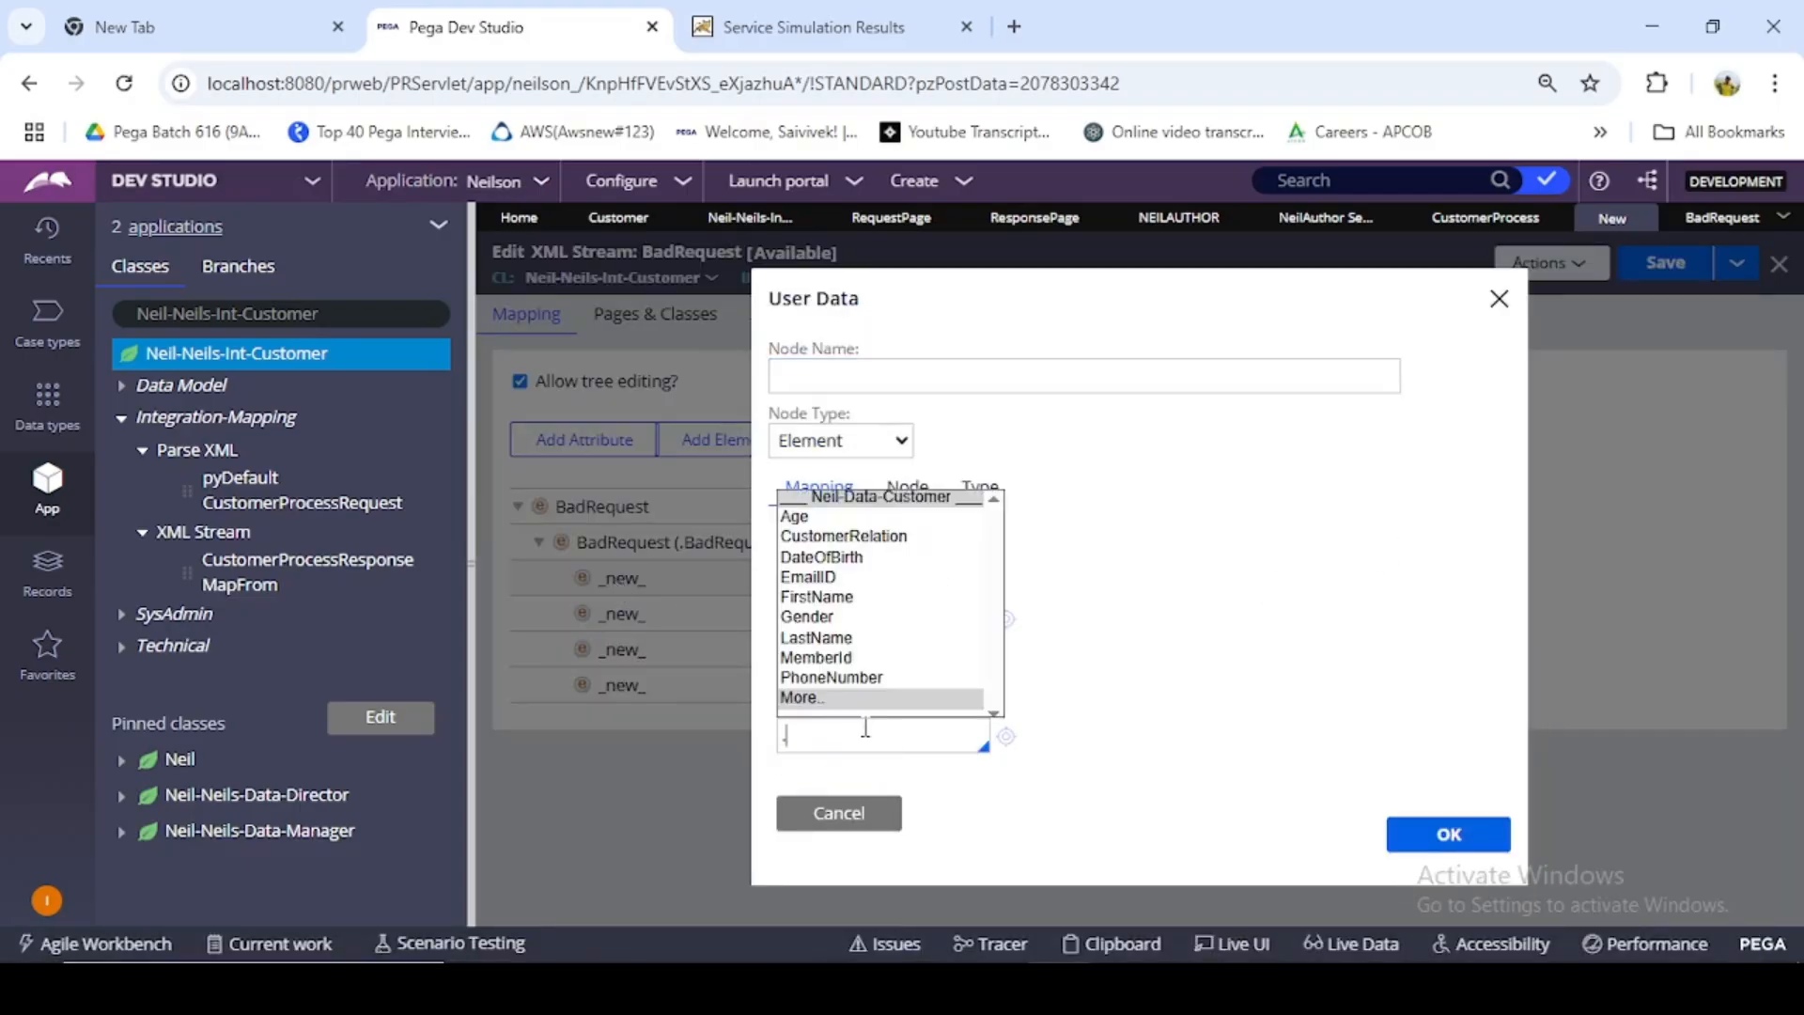
click(827, 660)
double_click(861, 735)
key(ctrl+c)
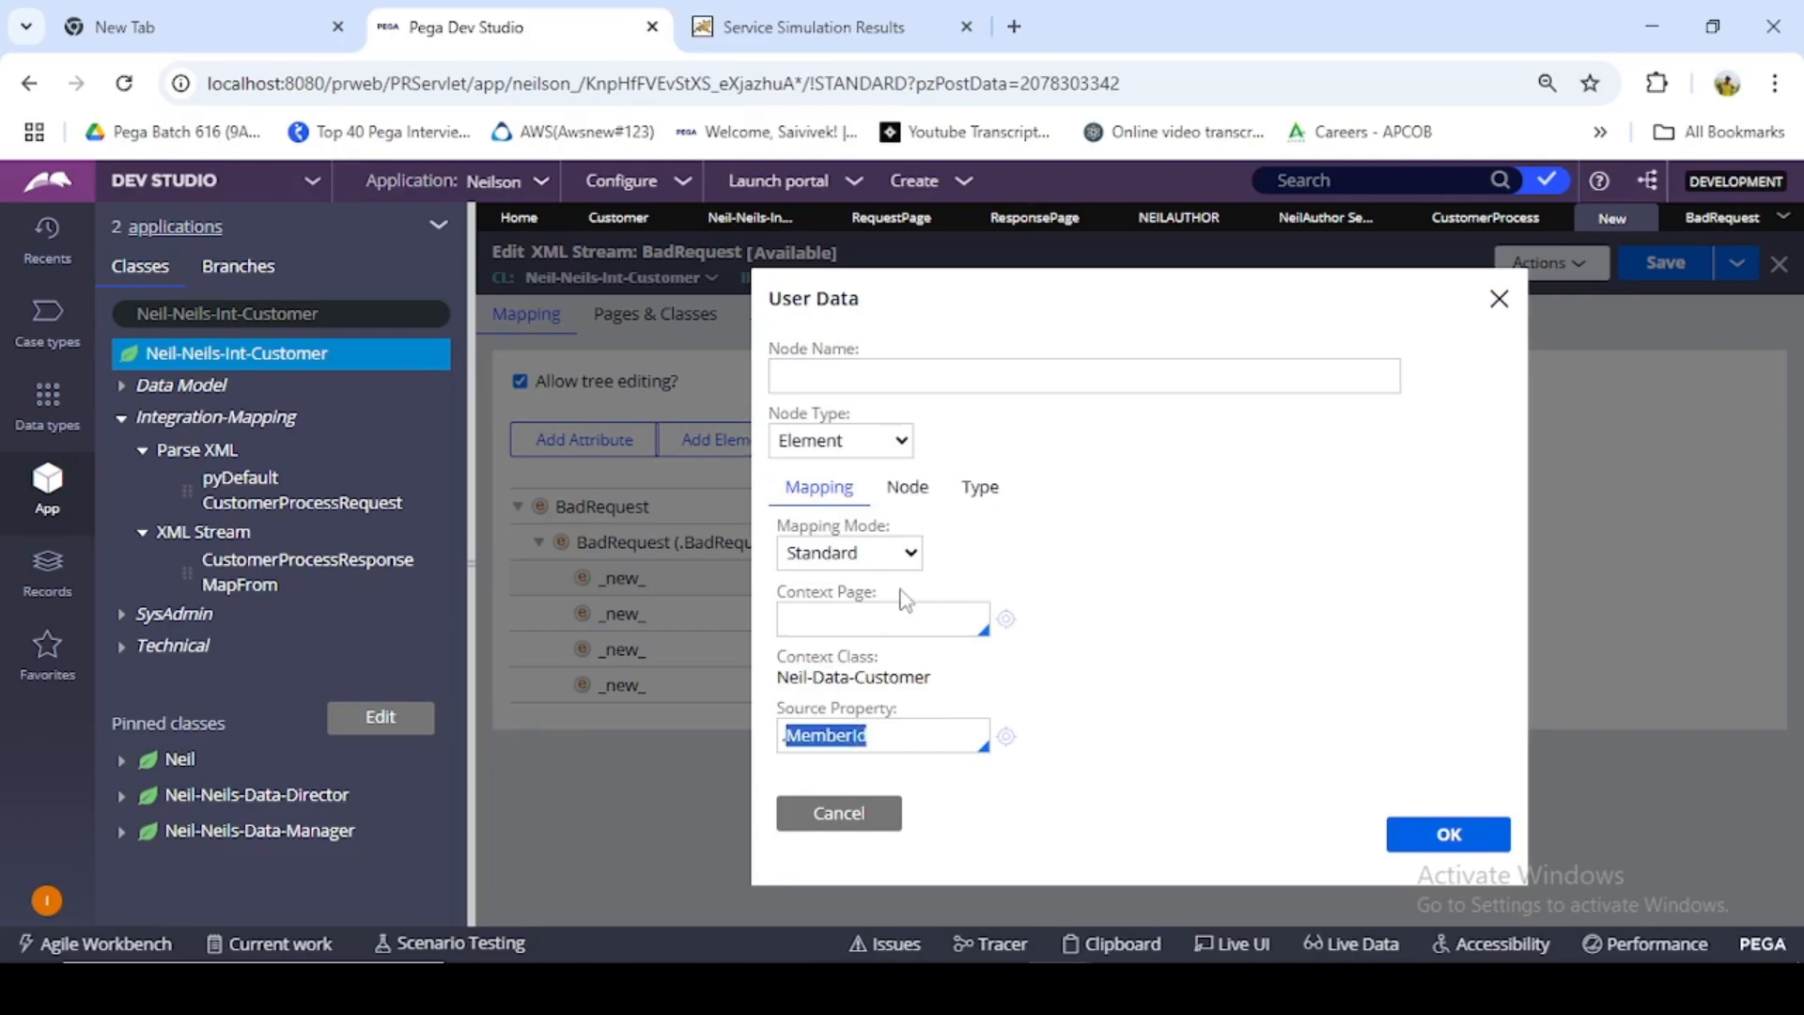
click(890, 375)
key(ctrl+v)
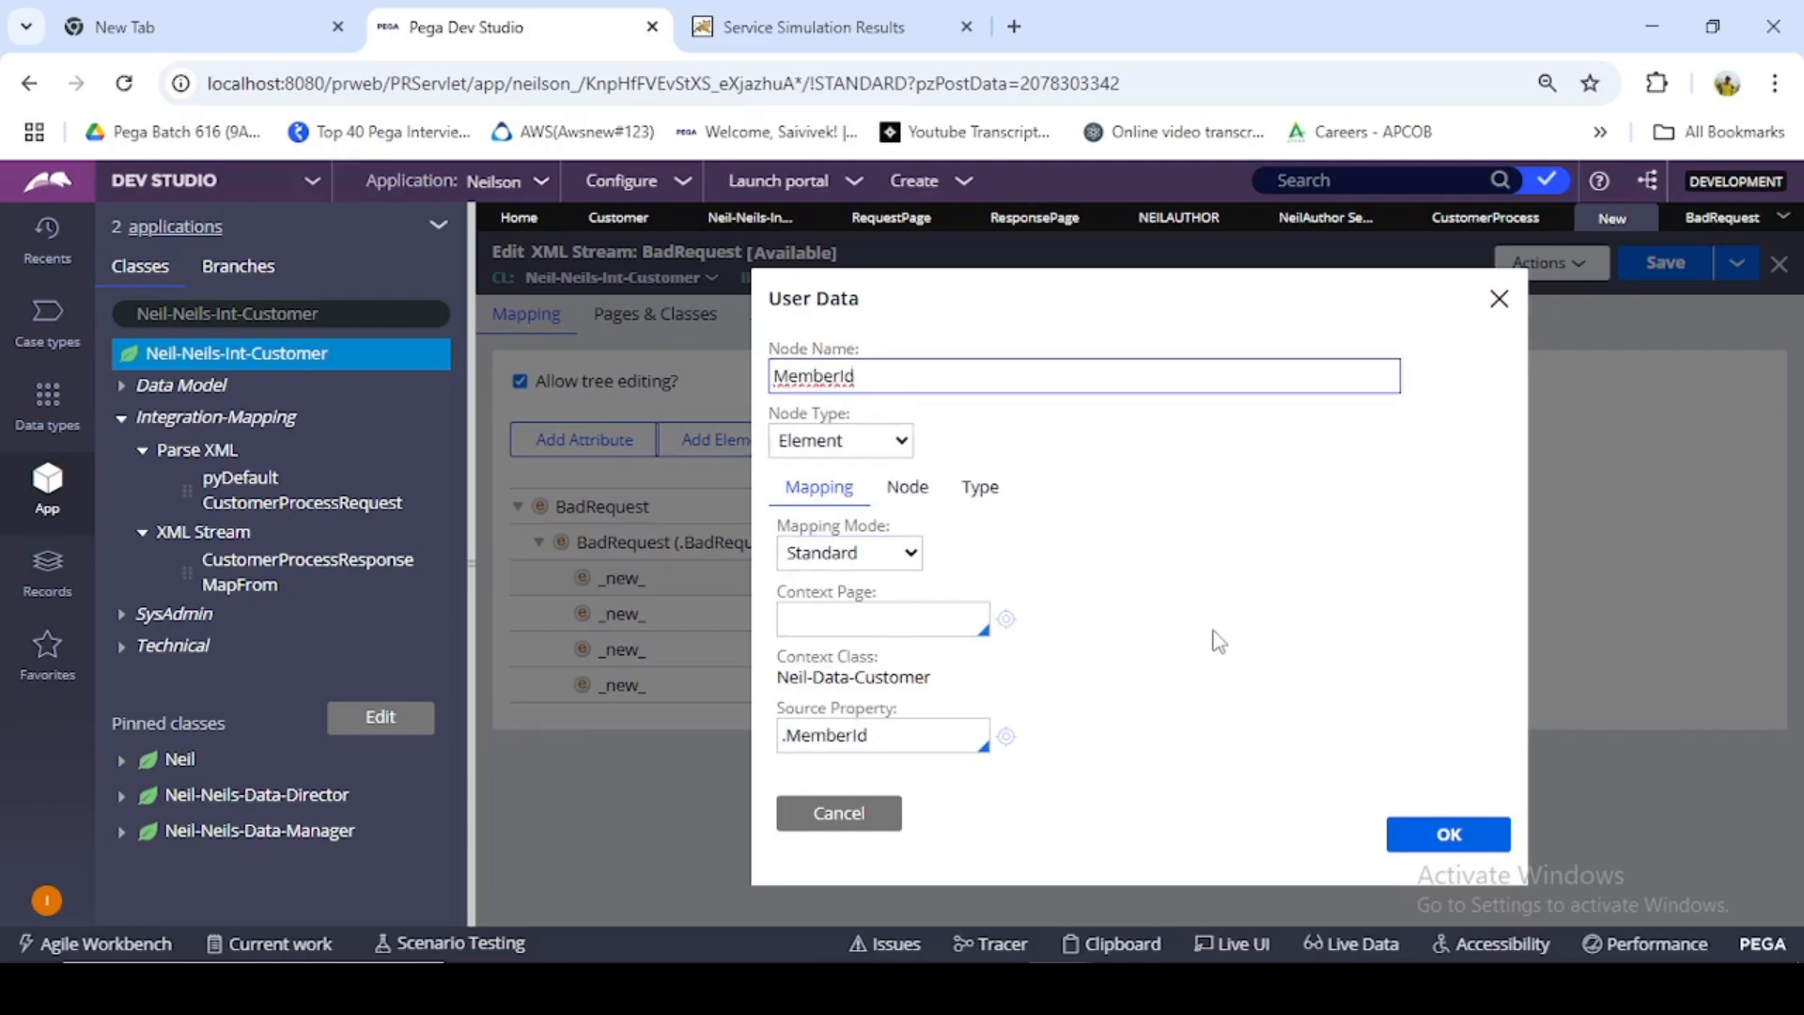
click(1445, 835)
- Set the source property of the second child element to .pyHTTPResponseCode
double_click(633, 615)
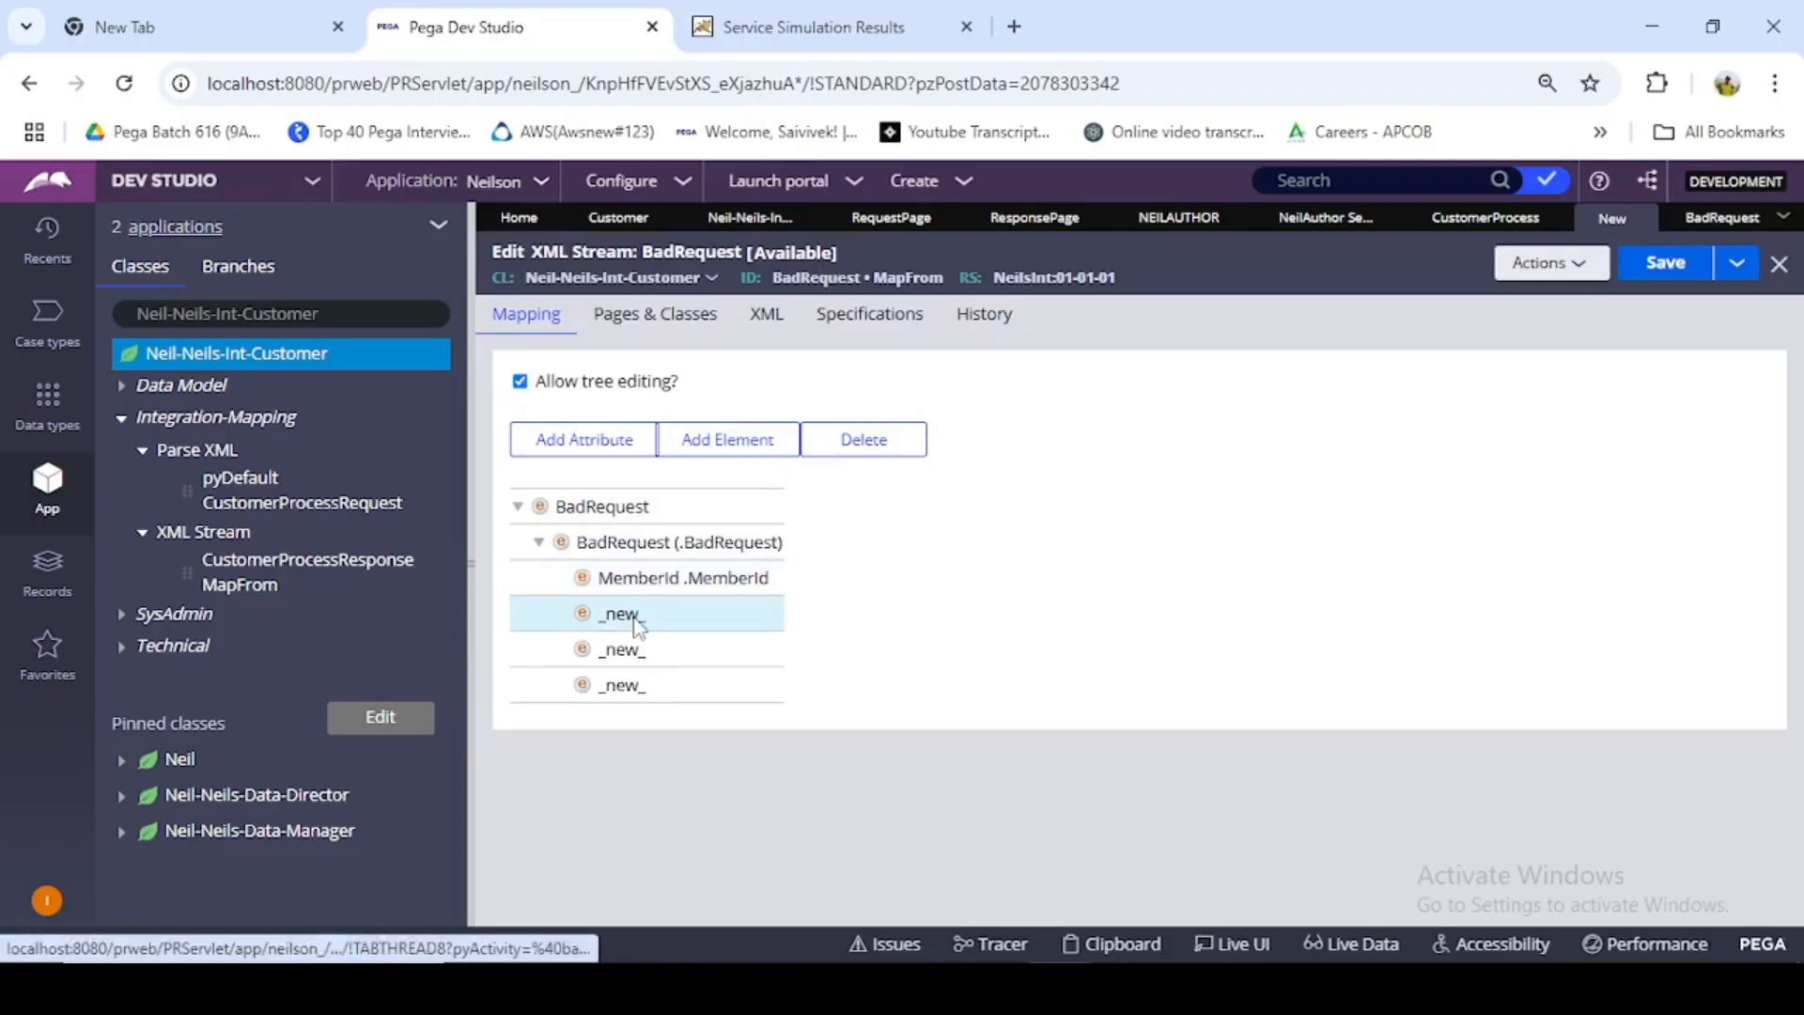
click(900, 733)
text(.py)
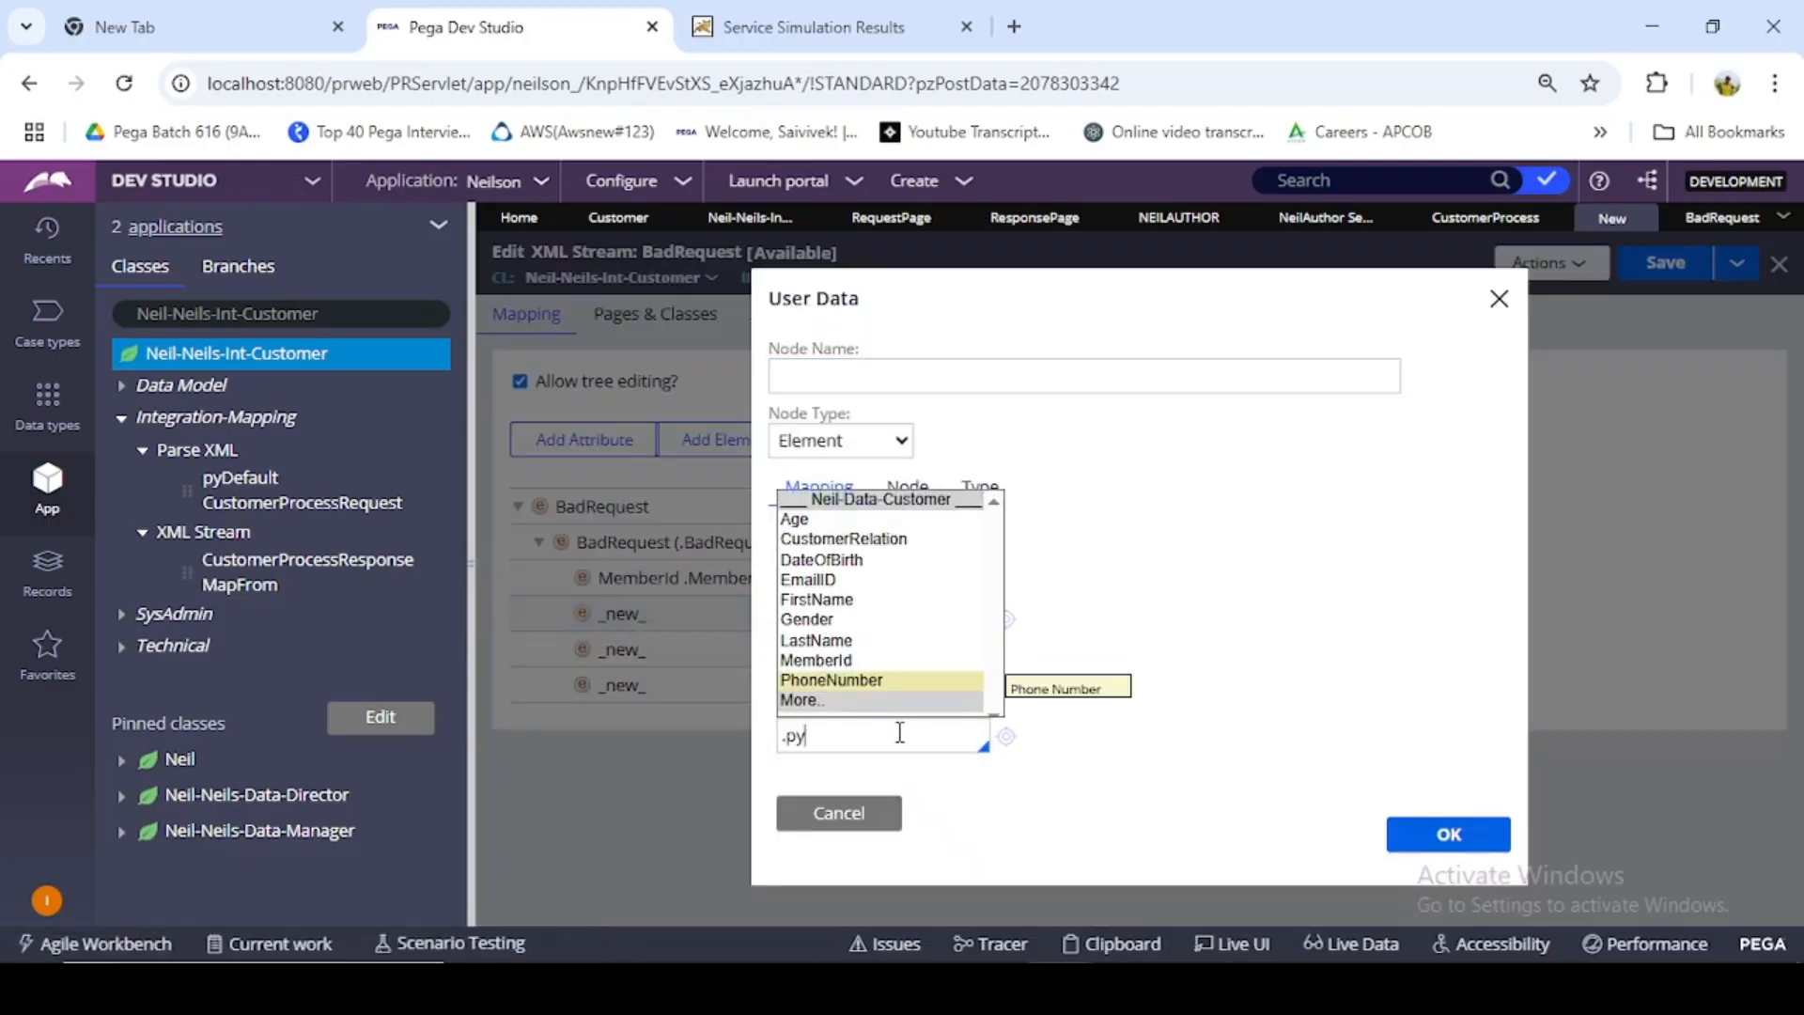
click(837, 705)
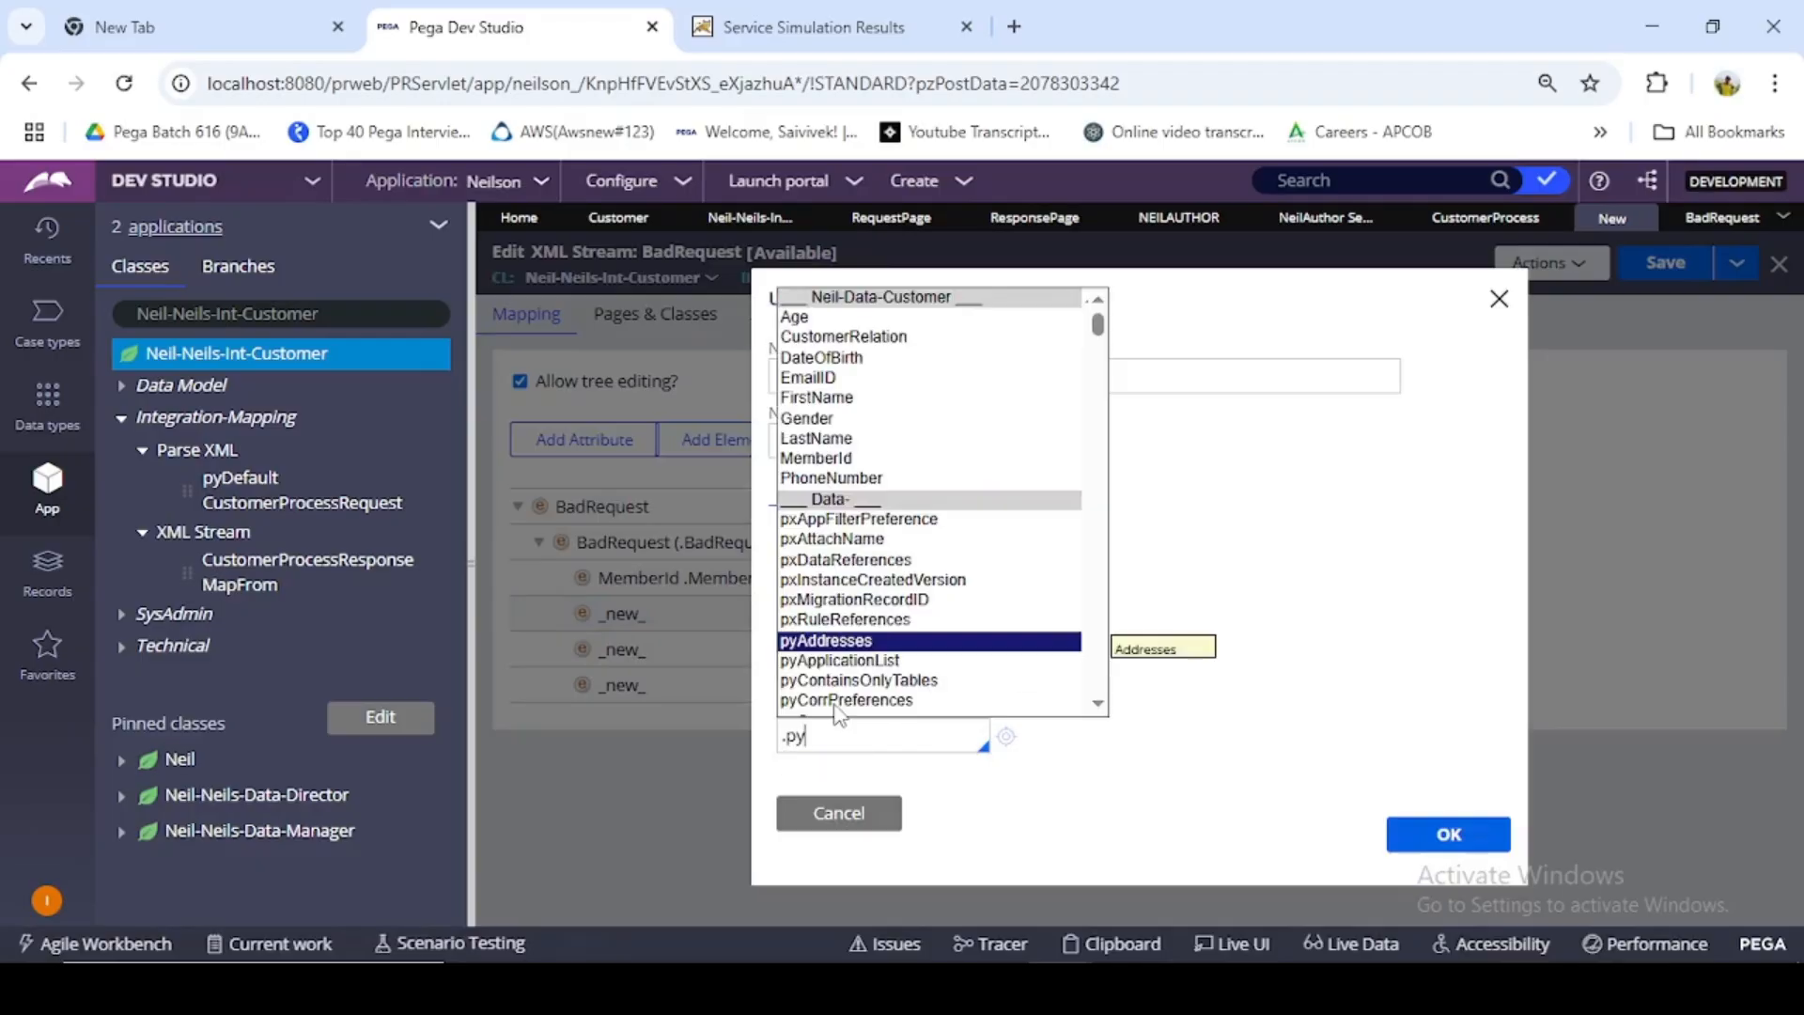
text(htt)
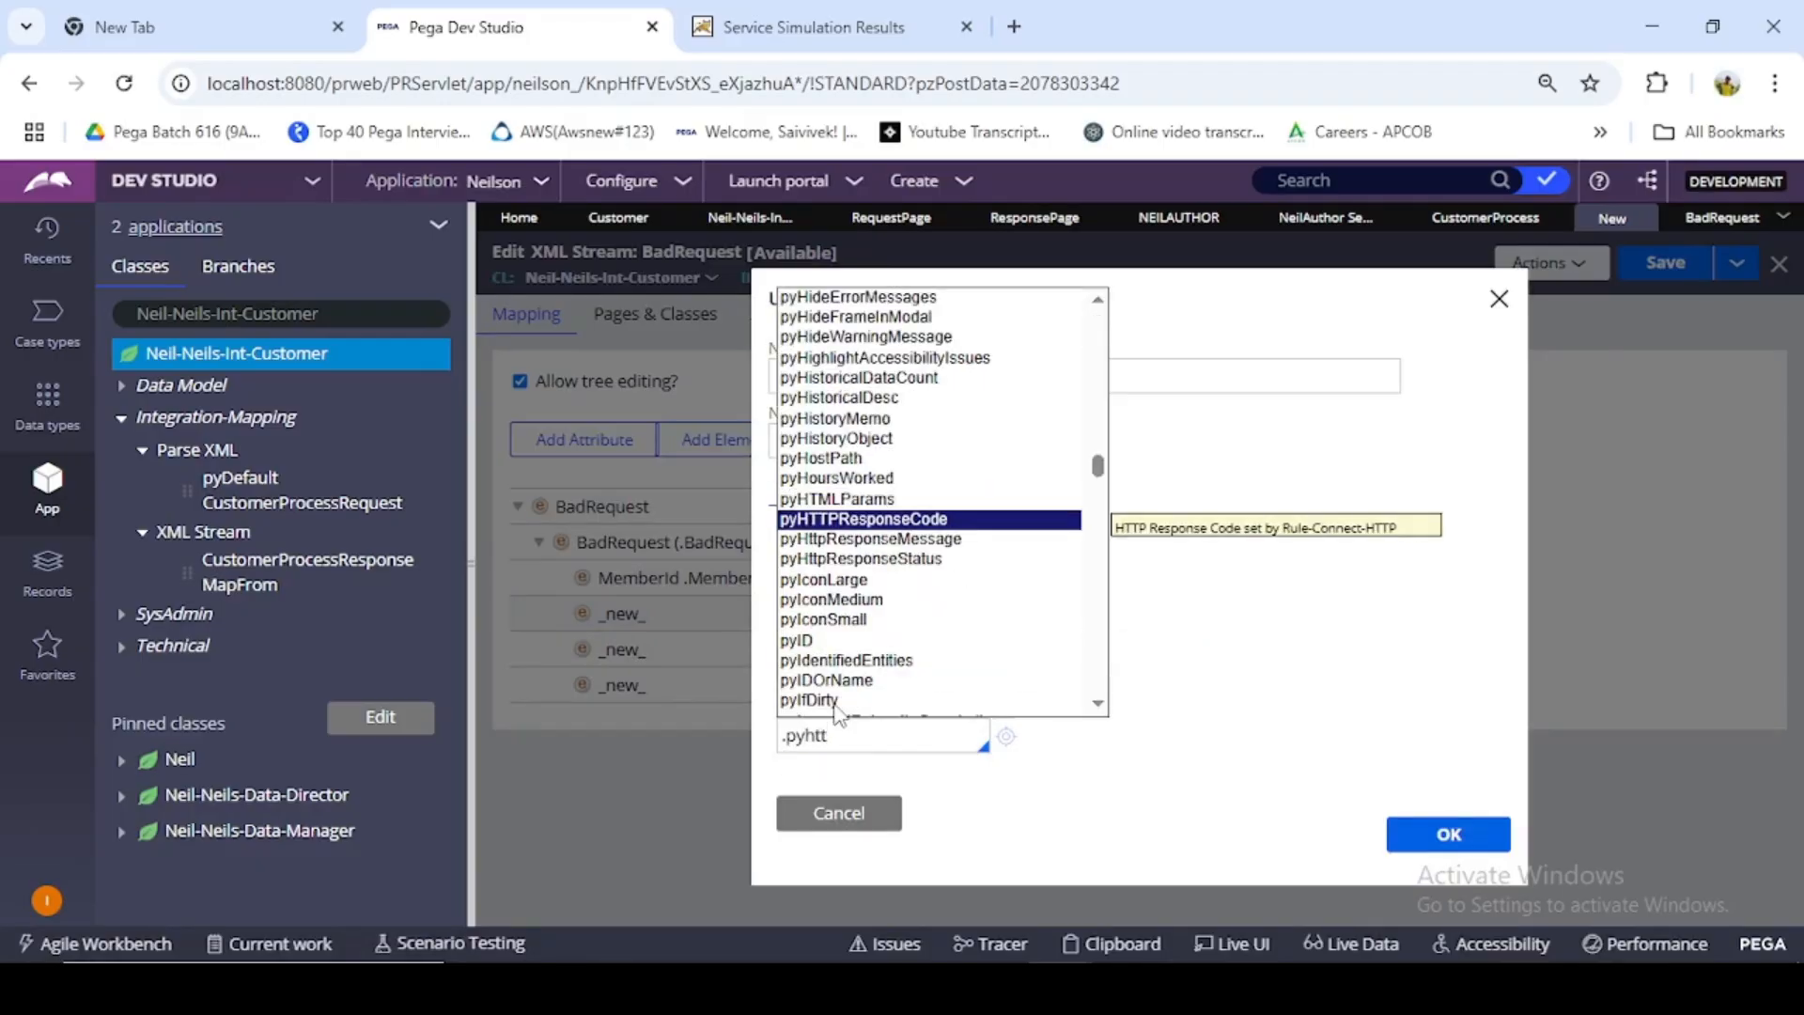
click(938, 521)
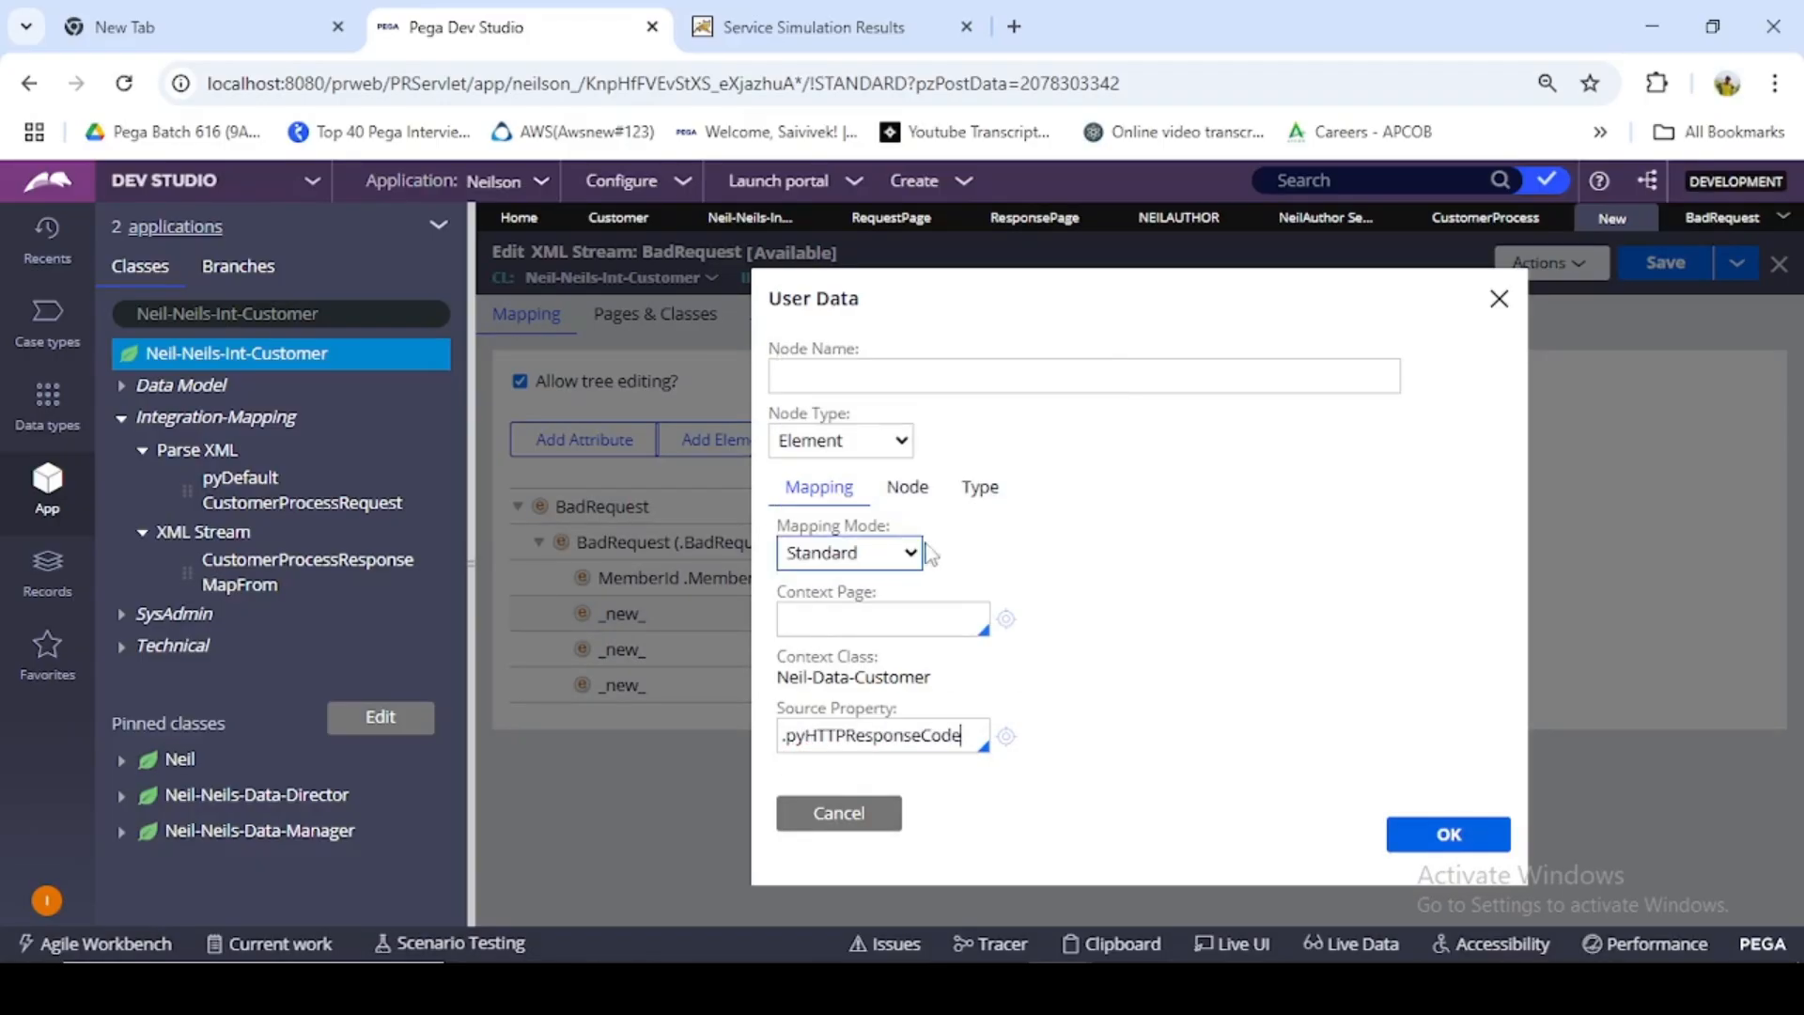
- Name the second child element HTTPResponseCode, without the py prefix, and accept its node settings
double_click(883, 738)
key(ctrl+c)
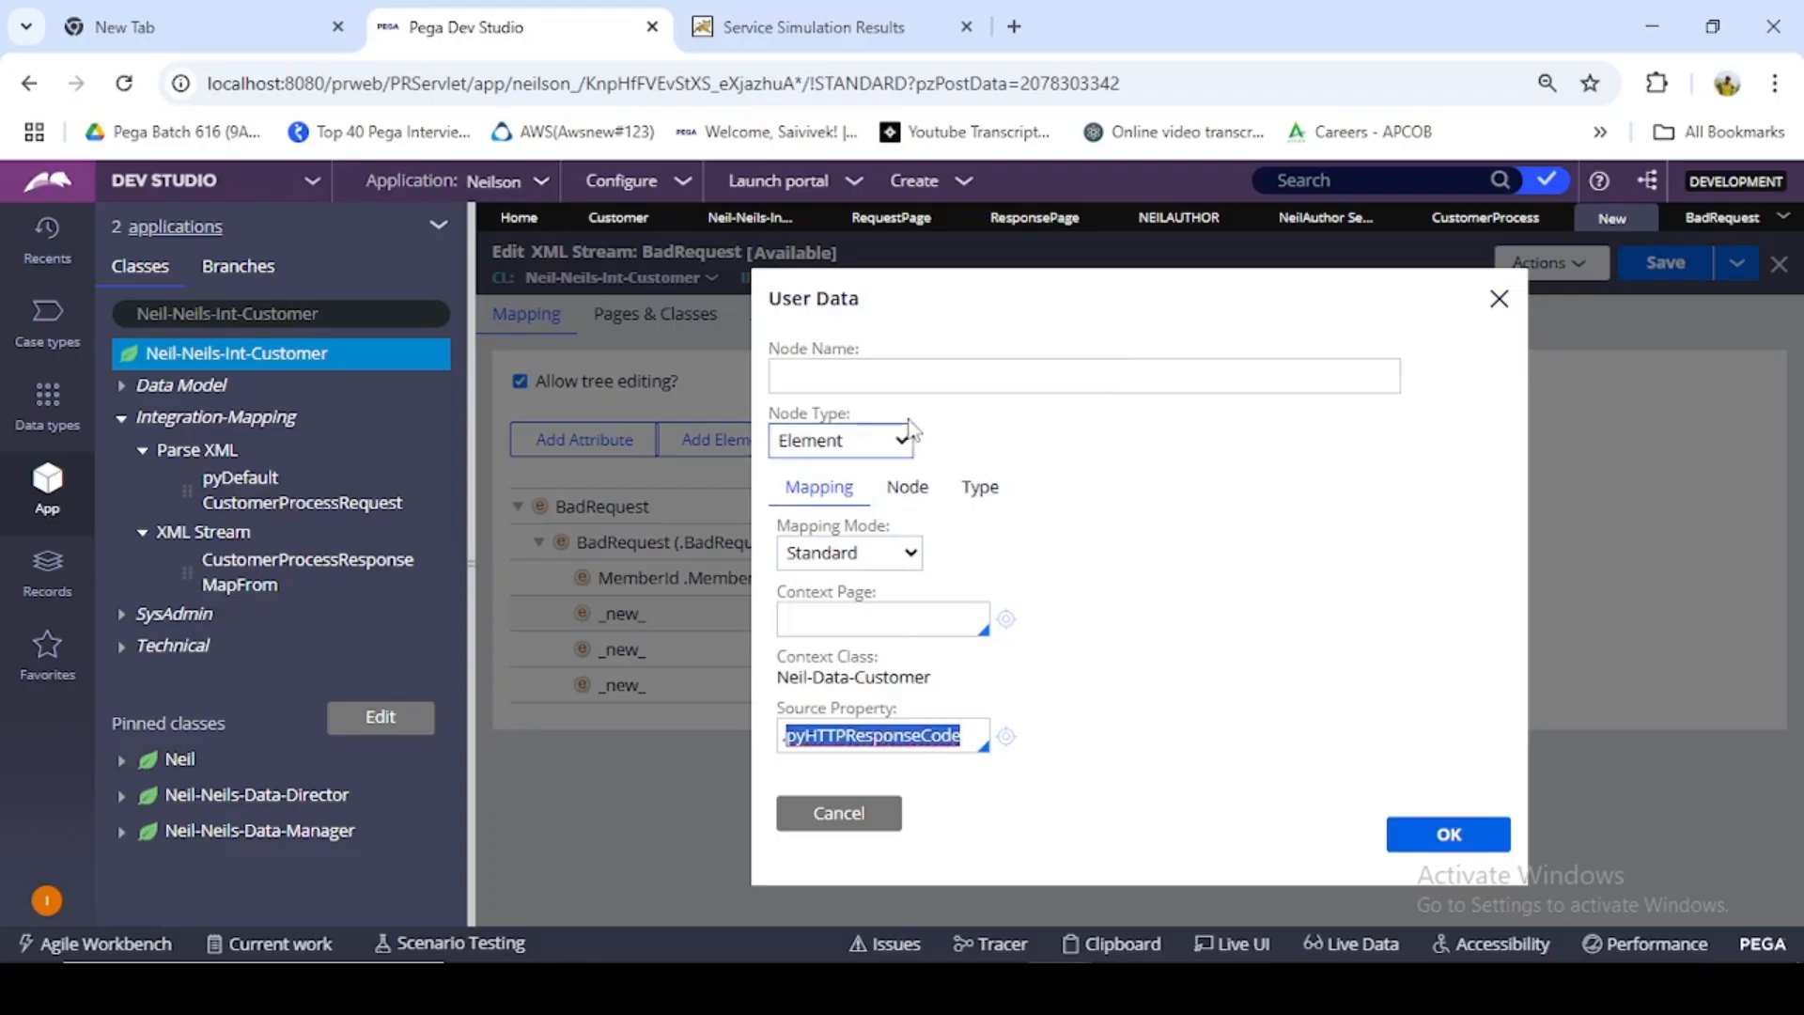
click(909, 376)
key(ctrl+v)
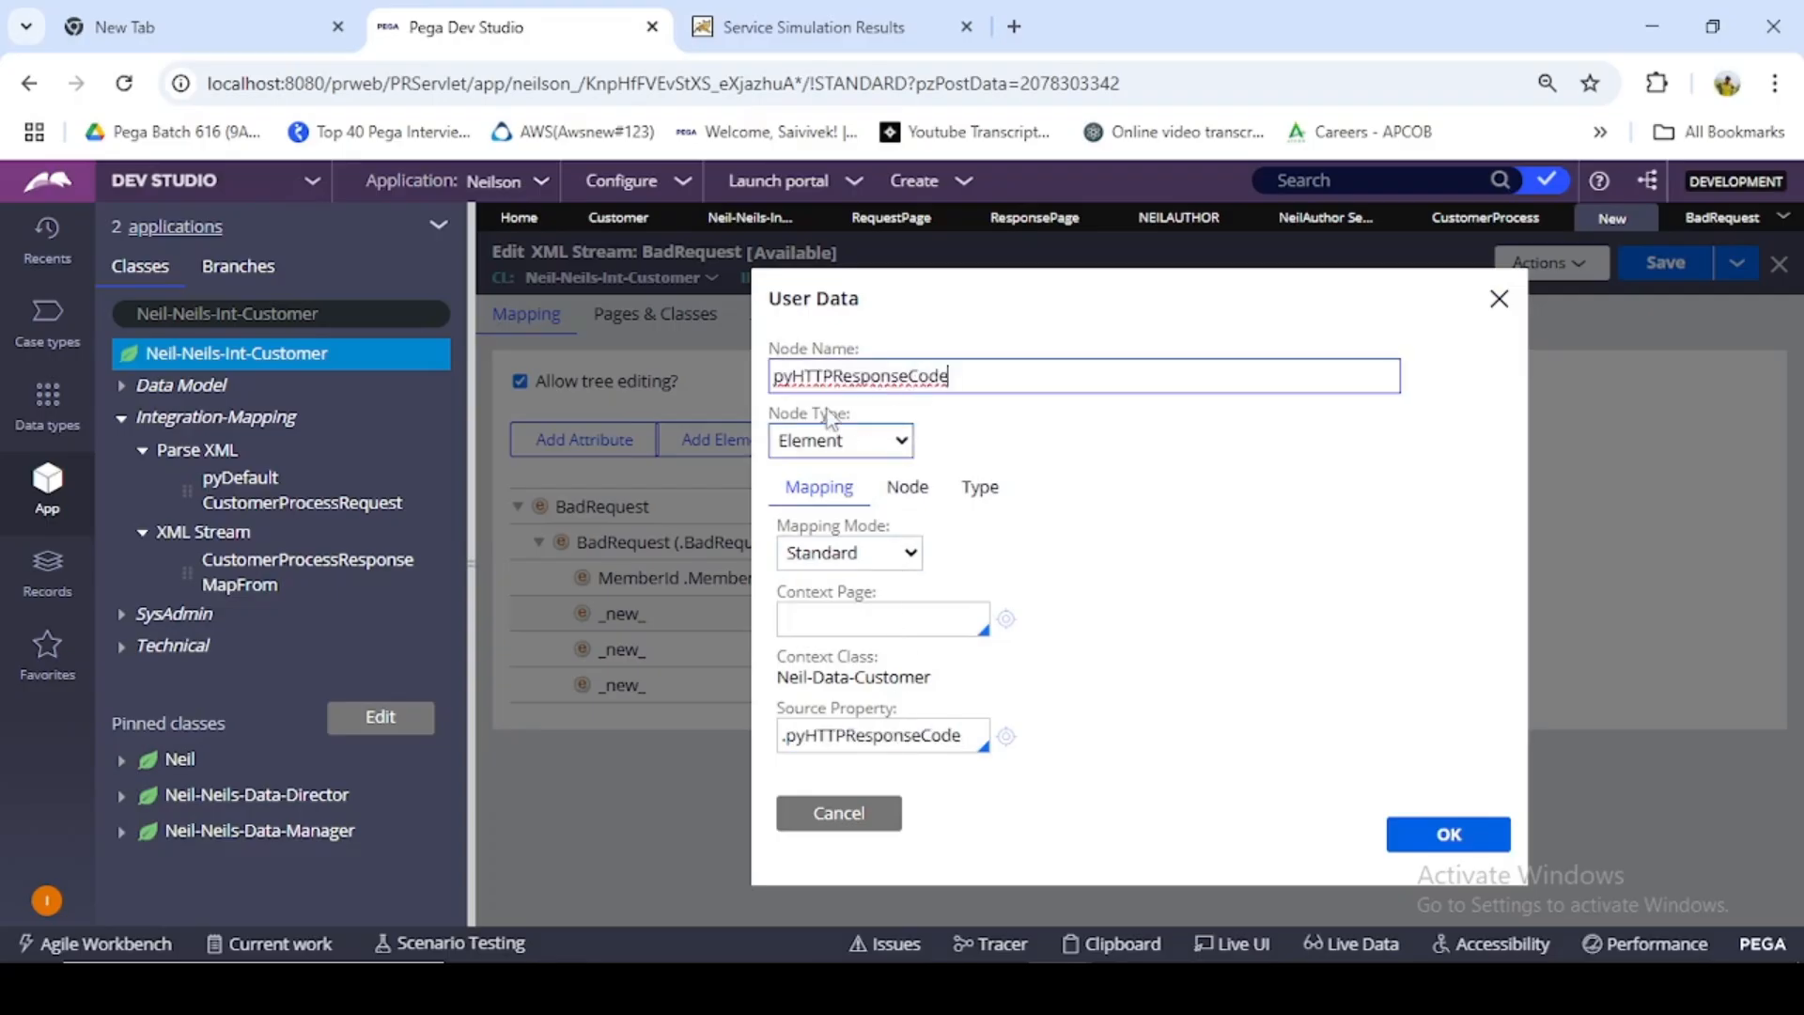
click(794, 378)
key(BackSpace)
key(BackSpace)
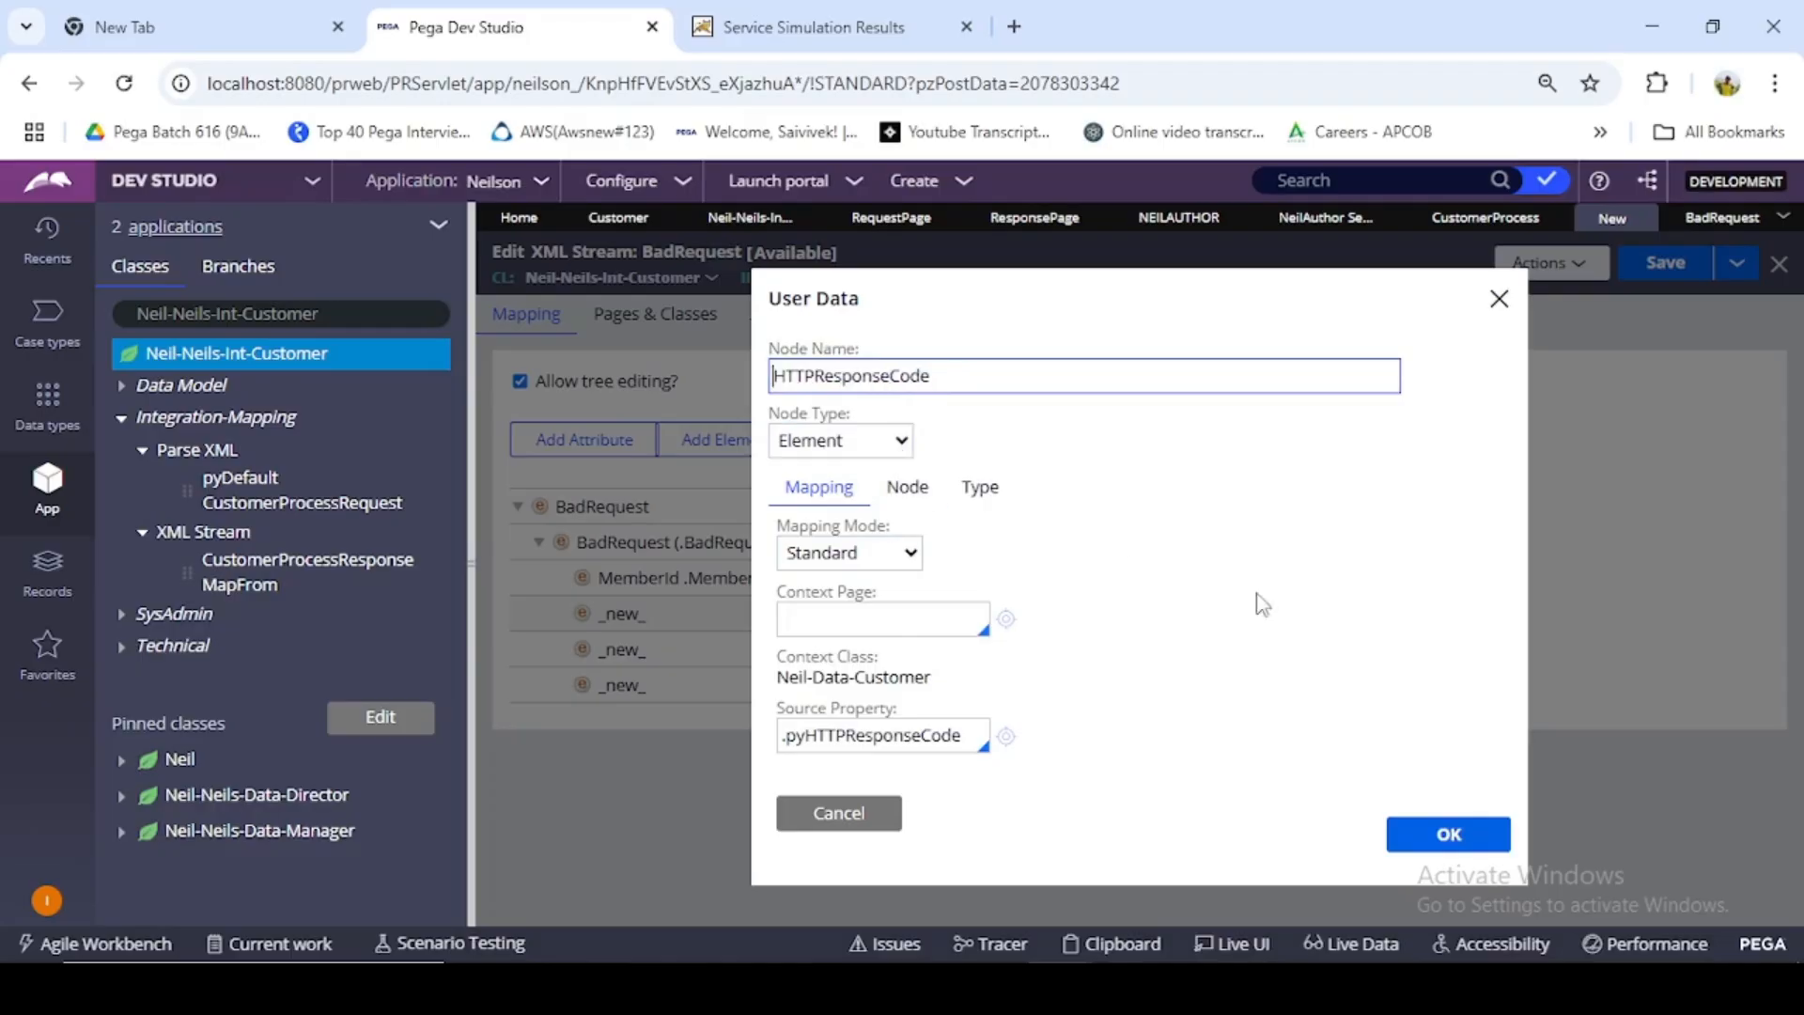
click(1460, 825)
- Set the source property of the third child element to .pyHttpResponseStatus
double_click(635, 649)
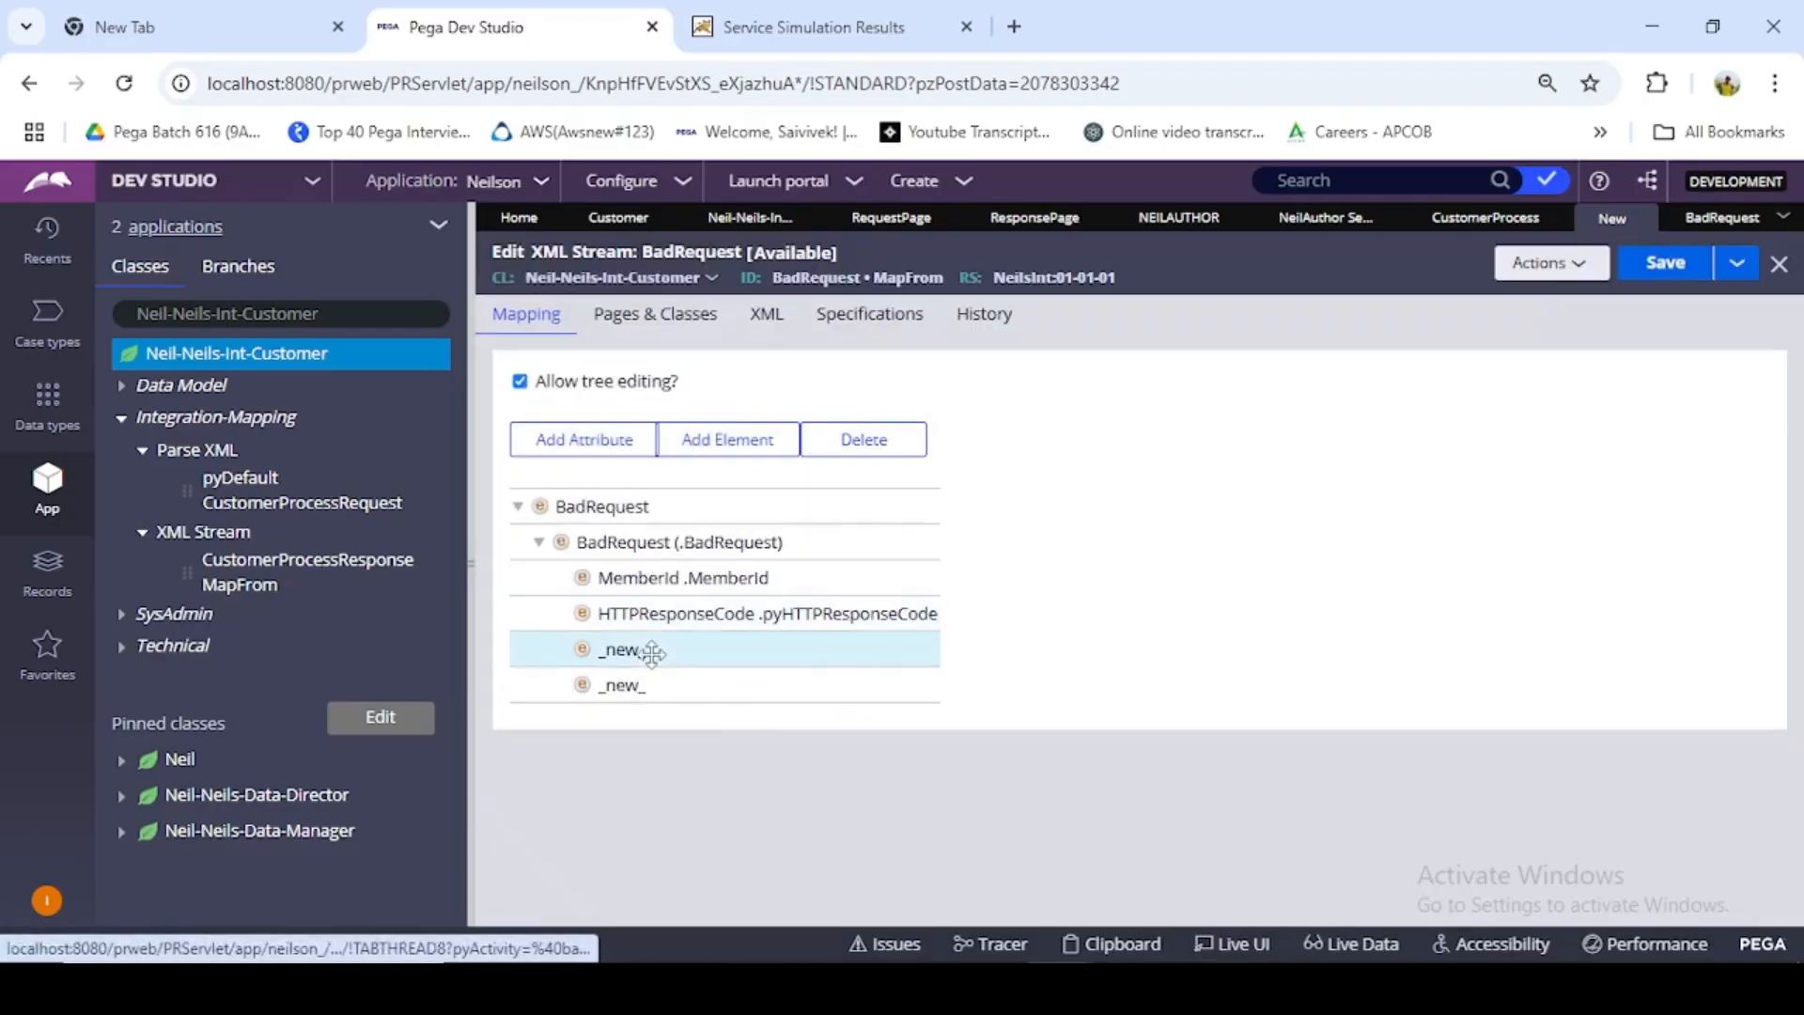
click(899, 735)
text(.)
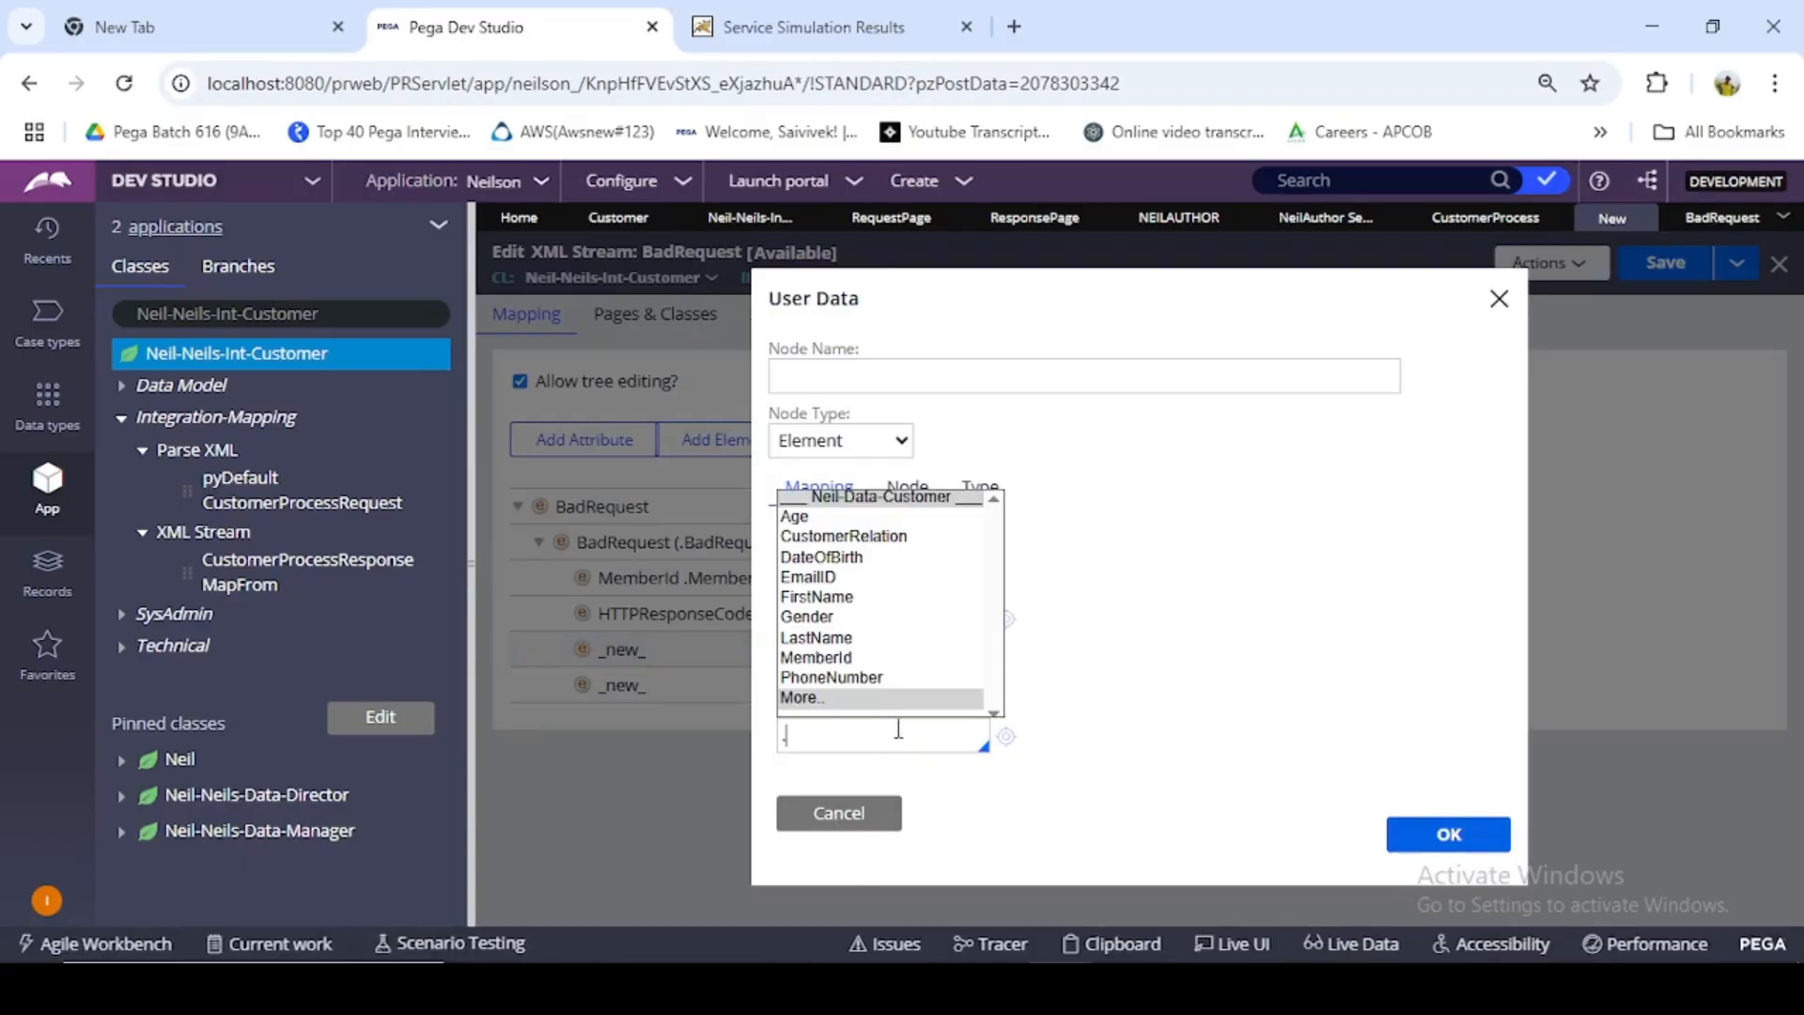
text(py)
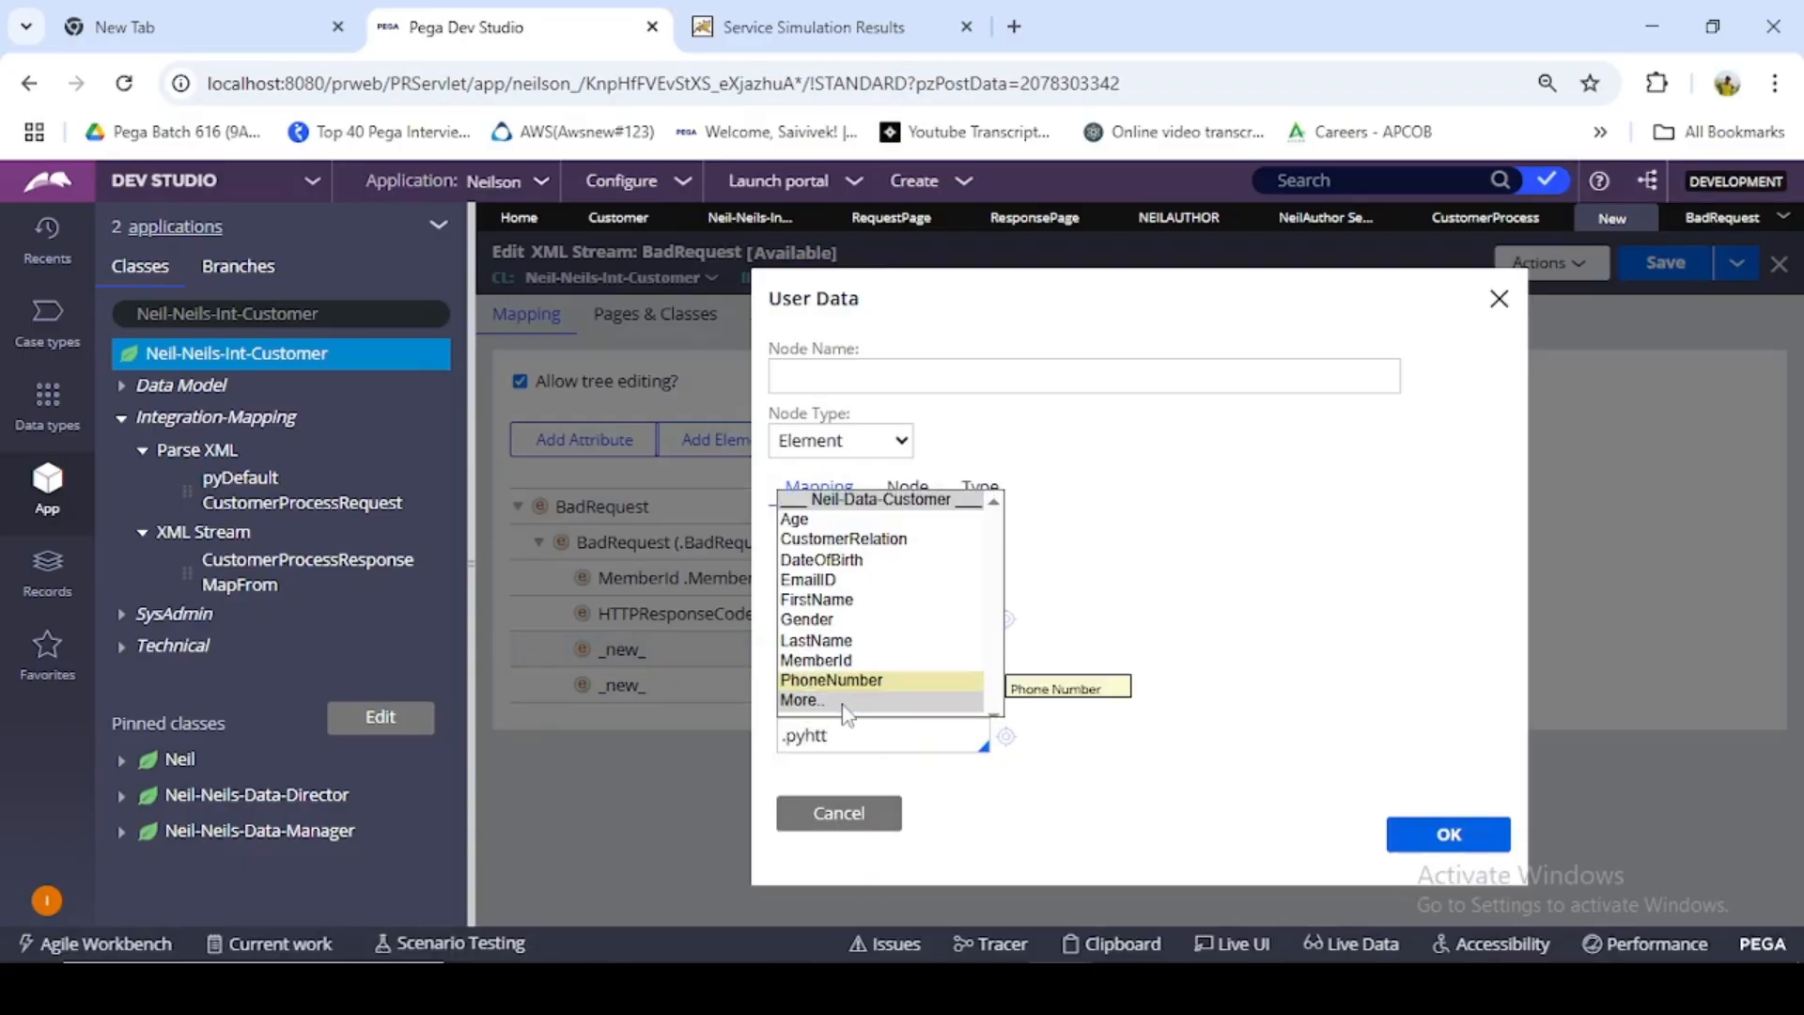
text(htt)
click(844, 703)
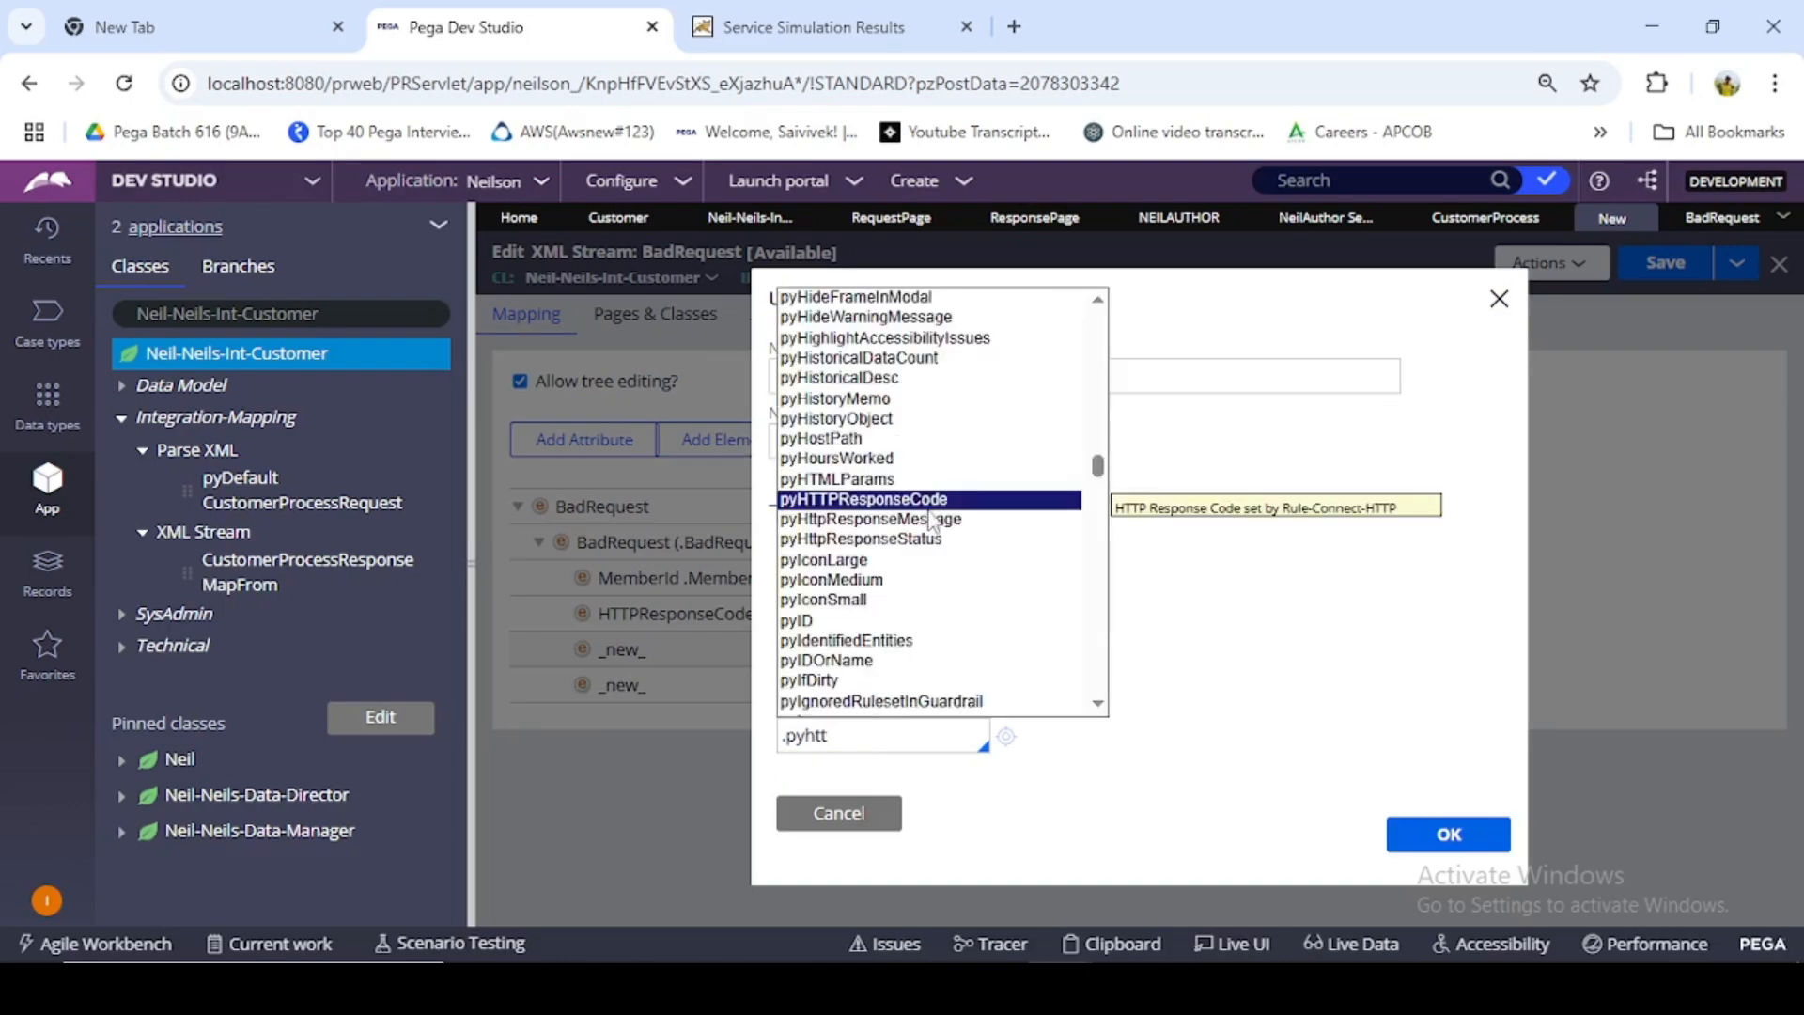
click(902, 539)
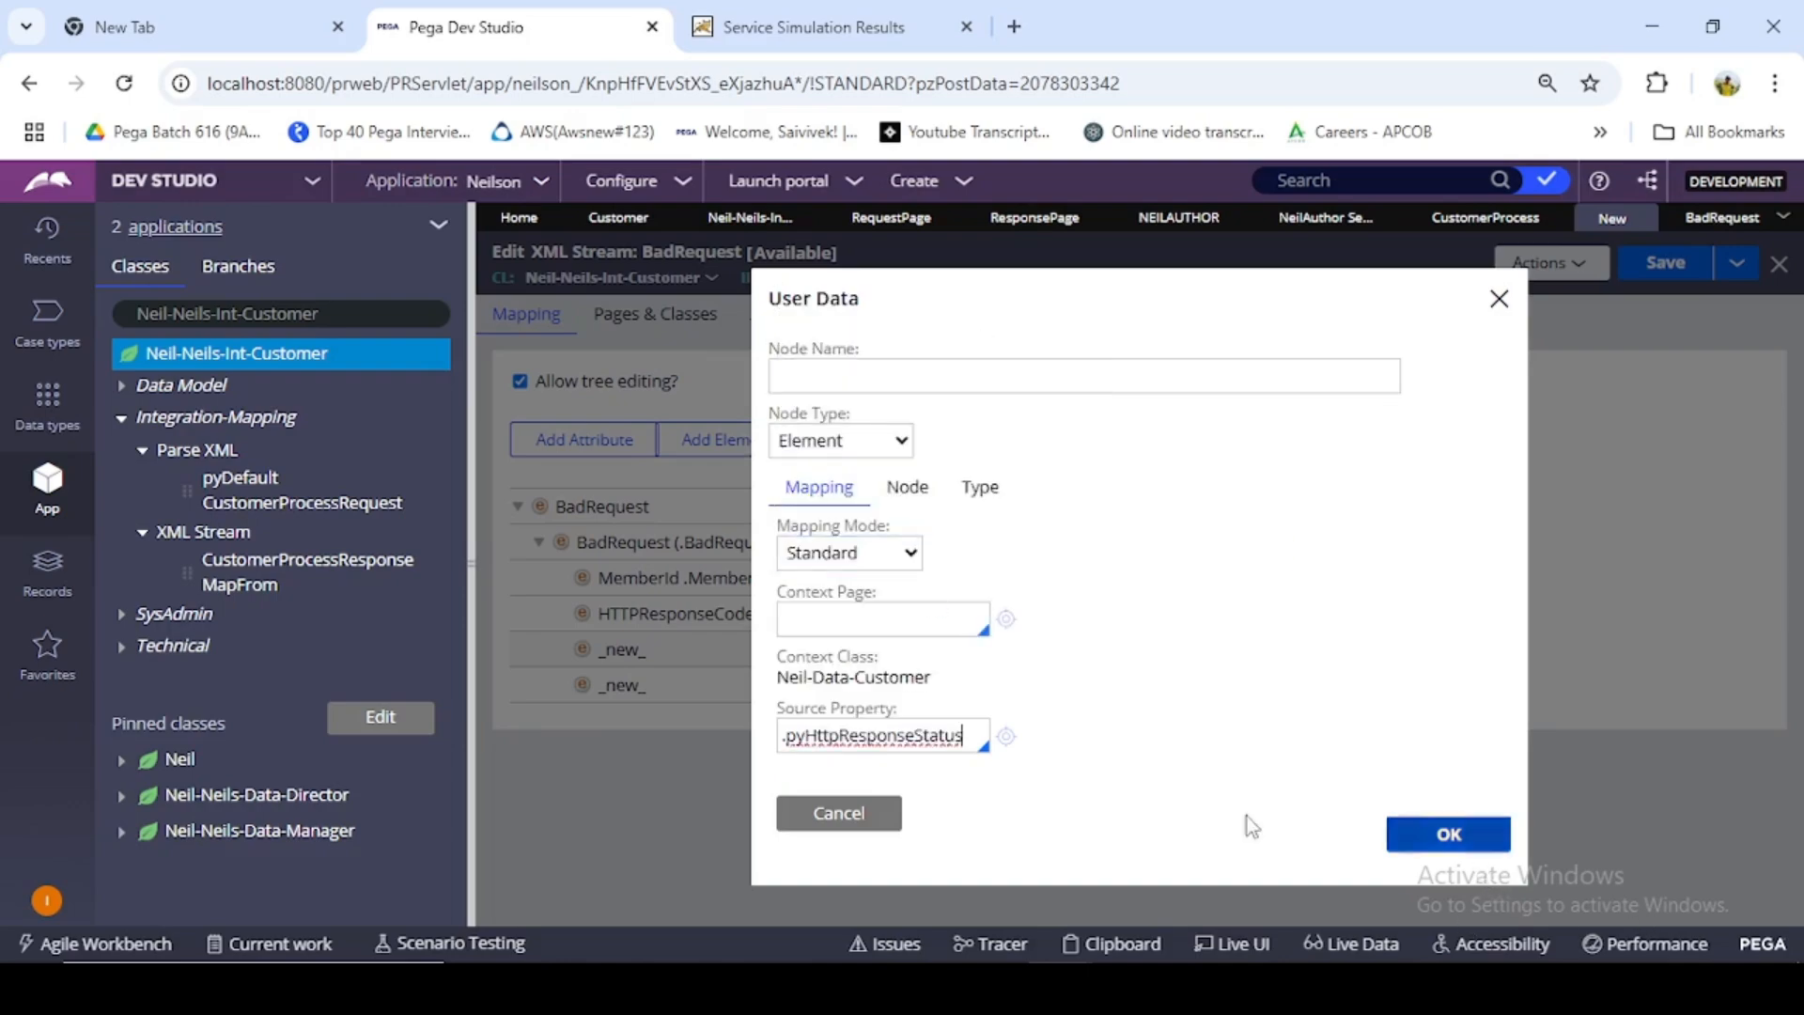
- Name the third child element HttpResponseStatus, without the py prefix, and accept its node settings
double_click(893, 734)
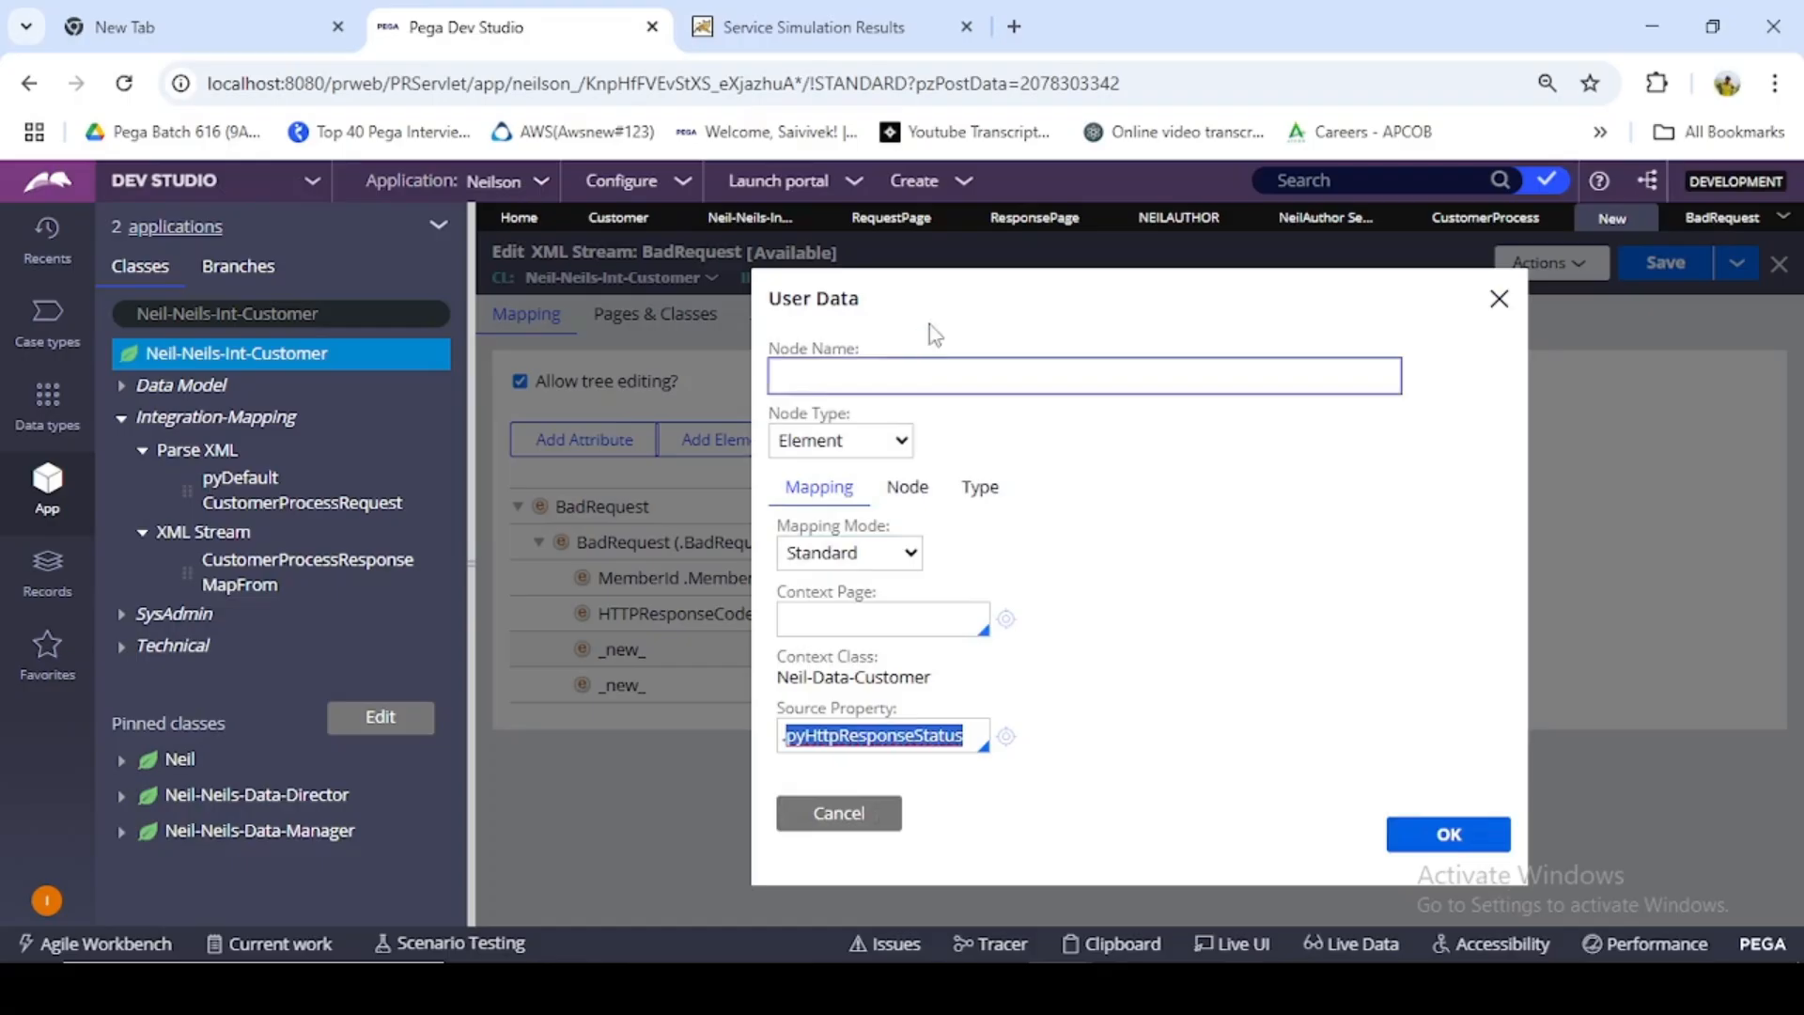
click(930, 374)
key(ctrl+v)
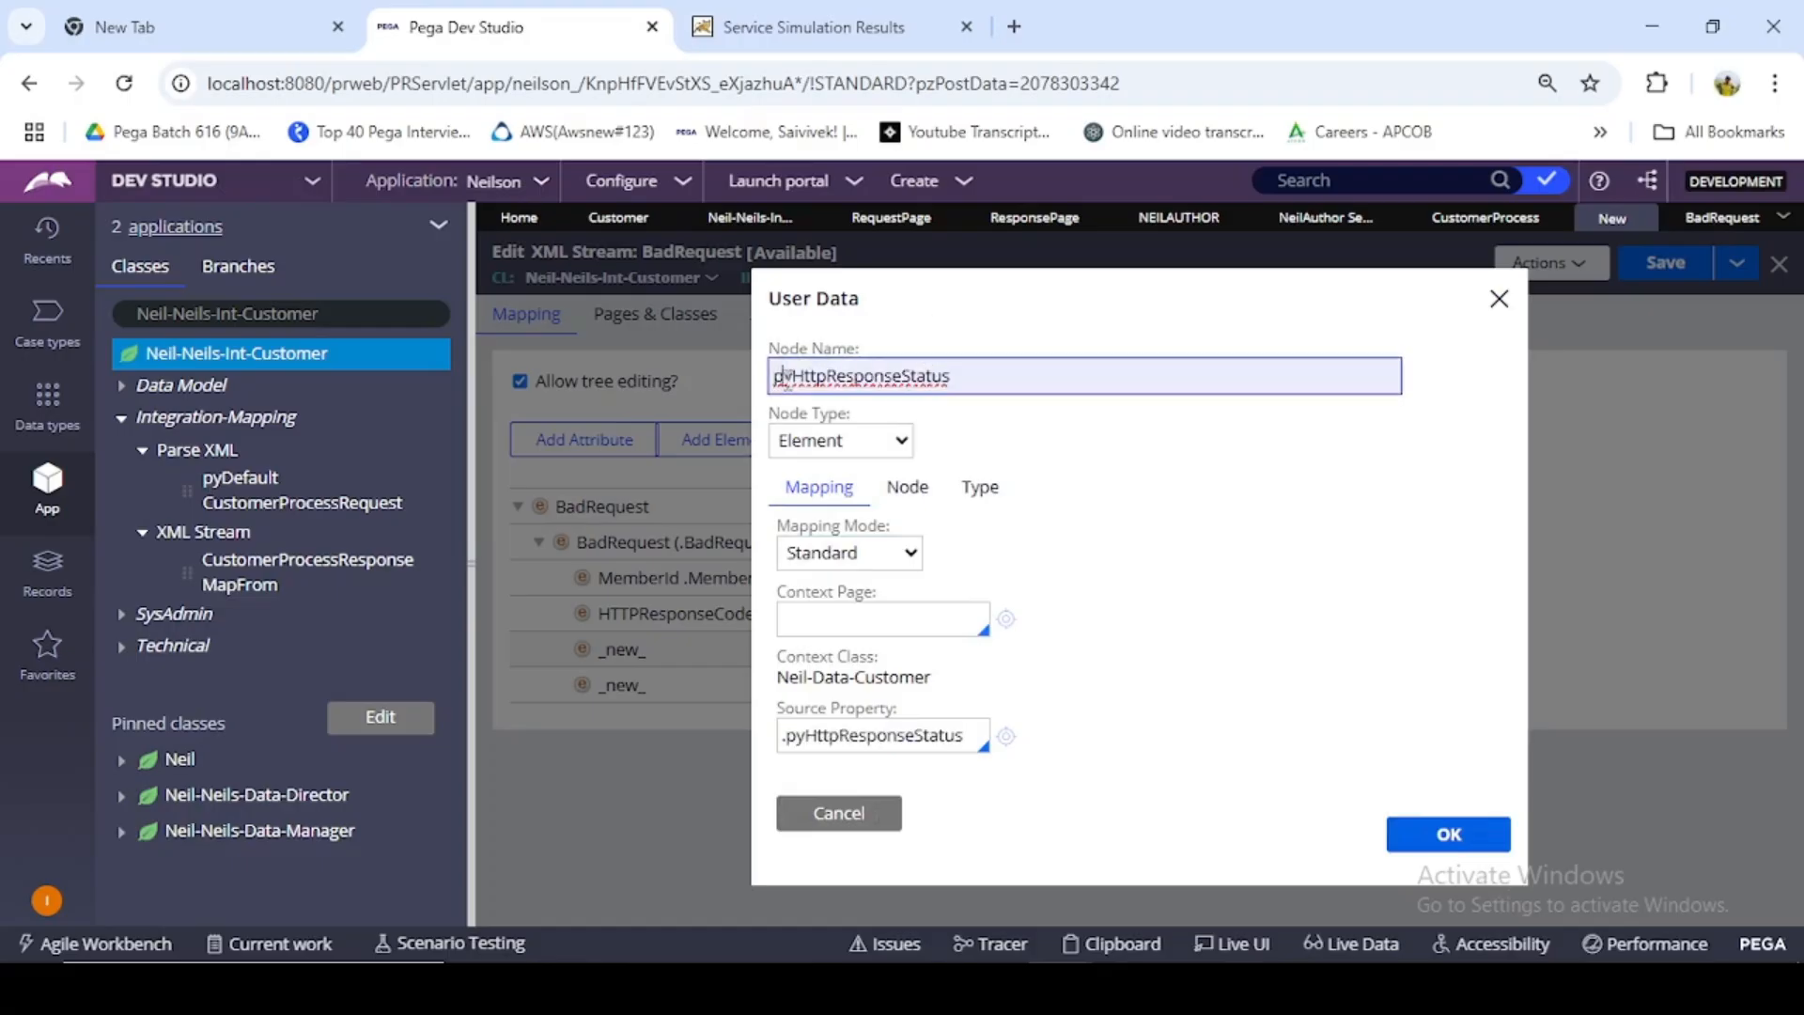
key(BackSpace)
key(BackSpace)
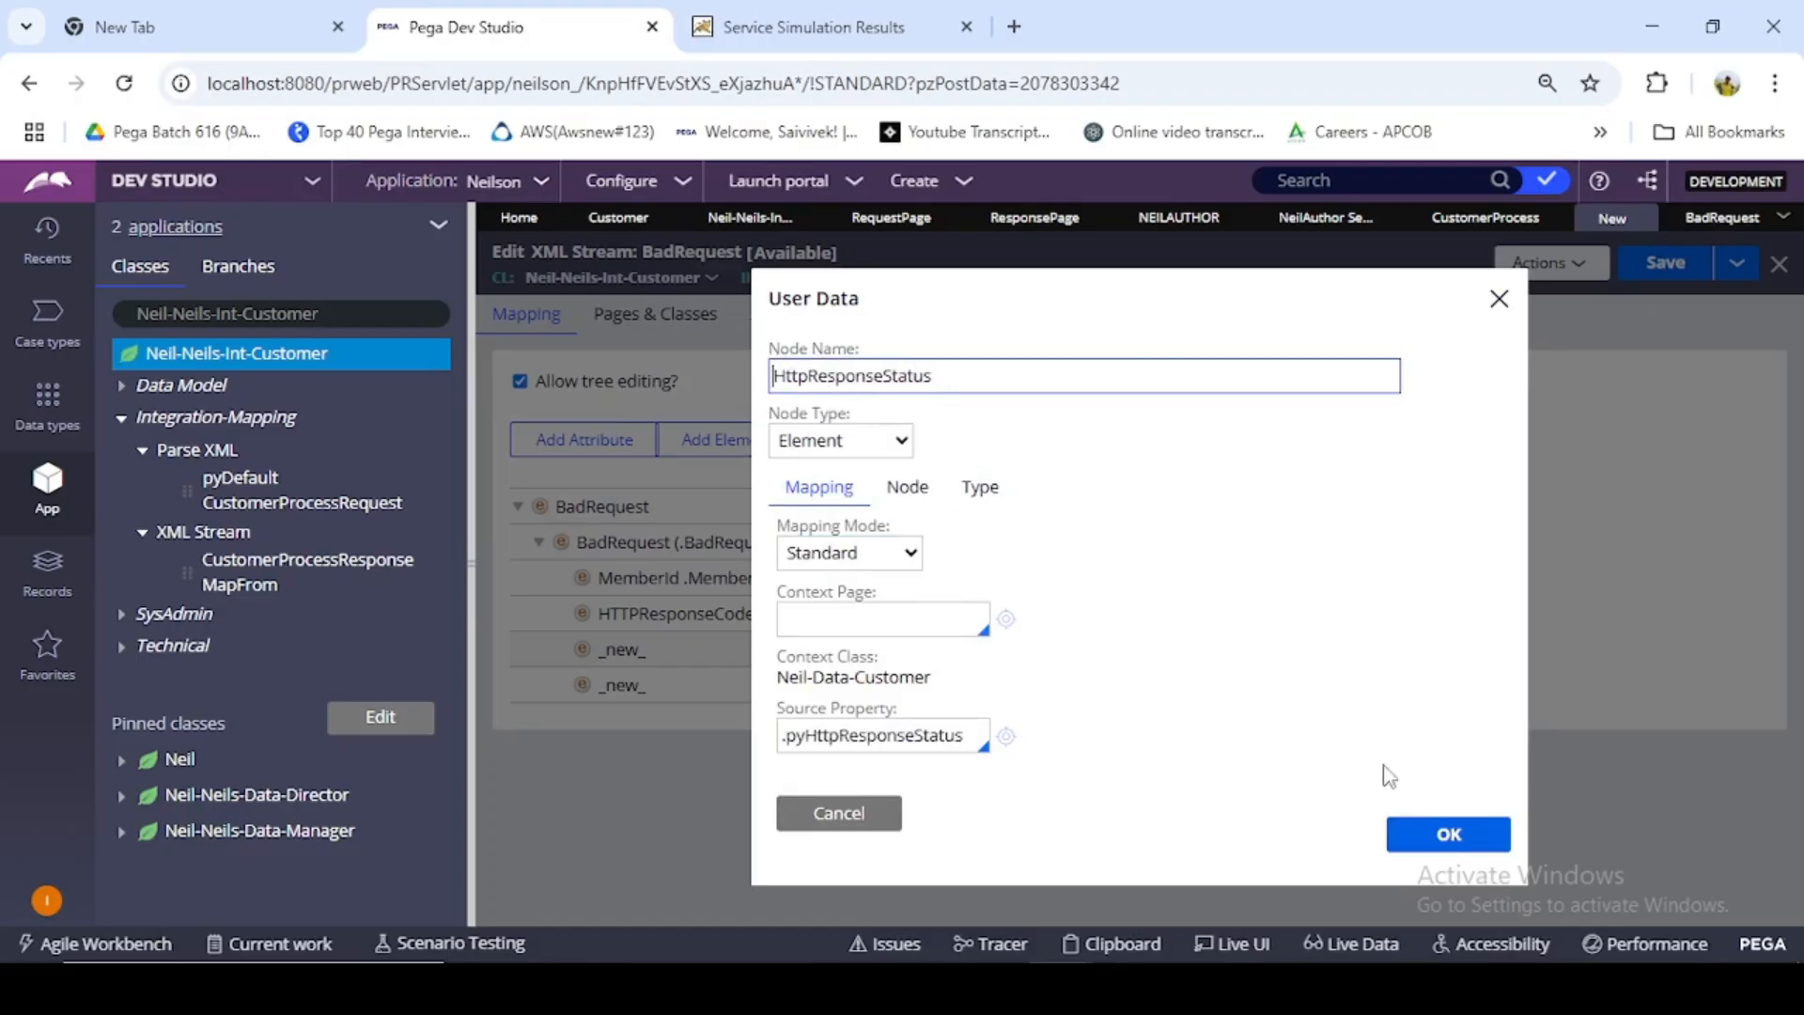
click(1430, 833)
- Set the source property of the remaining new child element to .pyHttpResponseMessage
double_click(701, 686)
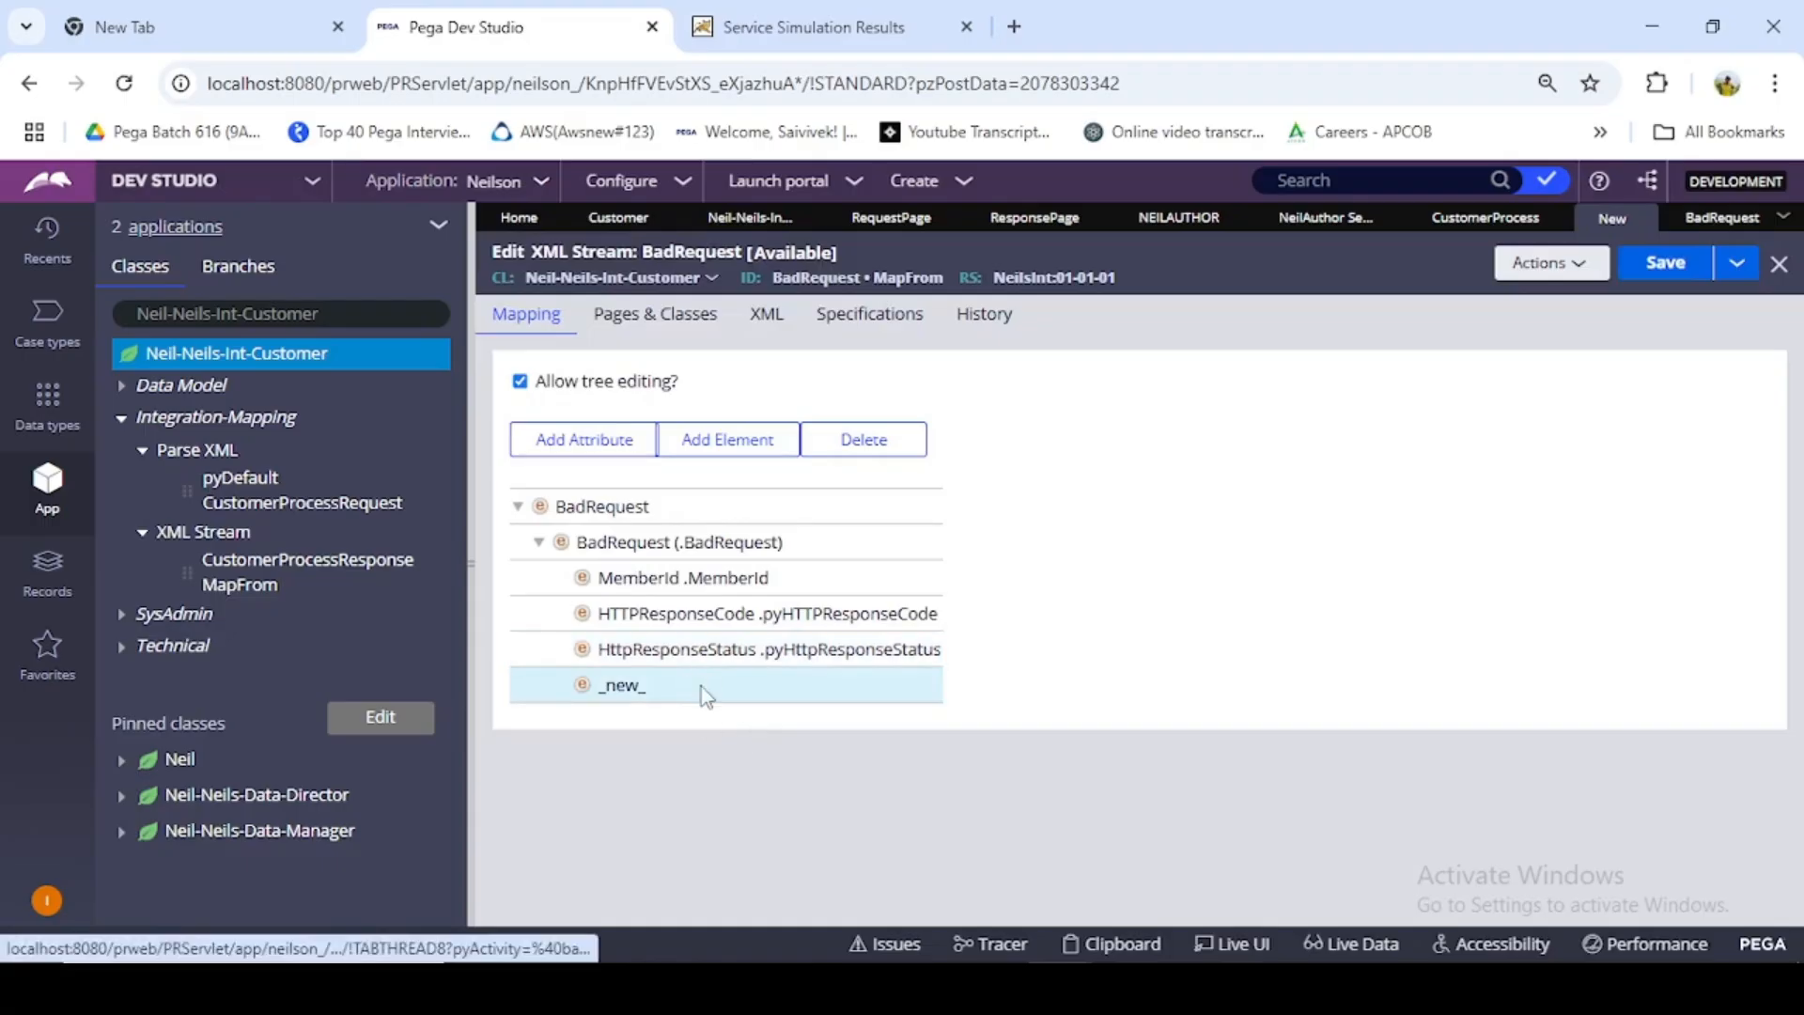
click(914, 729)
text(.)
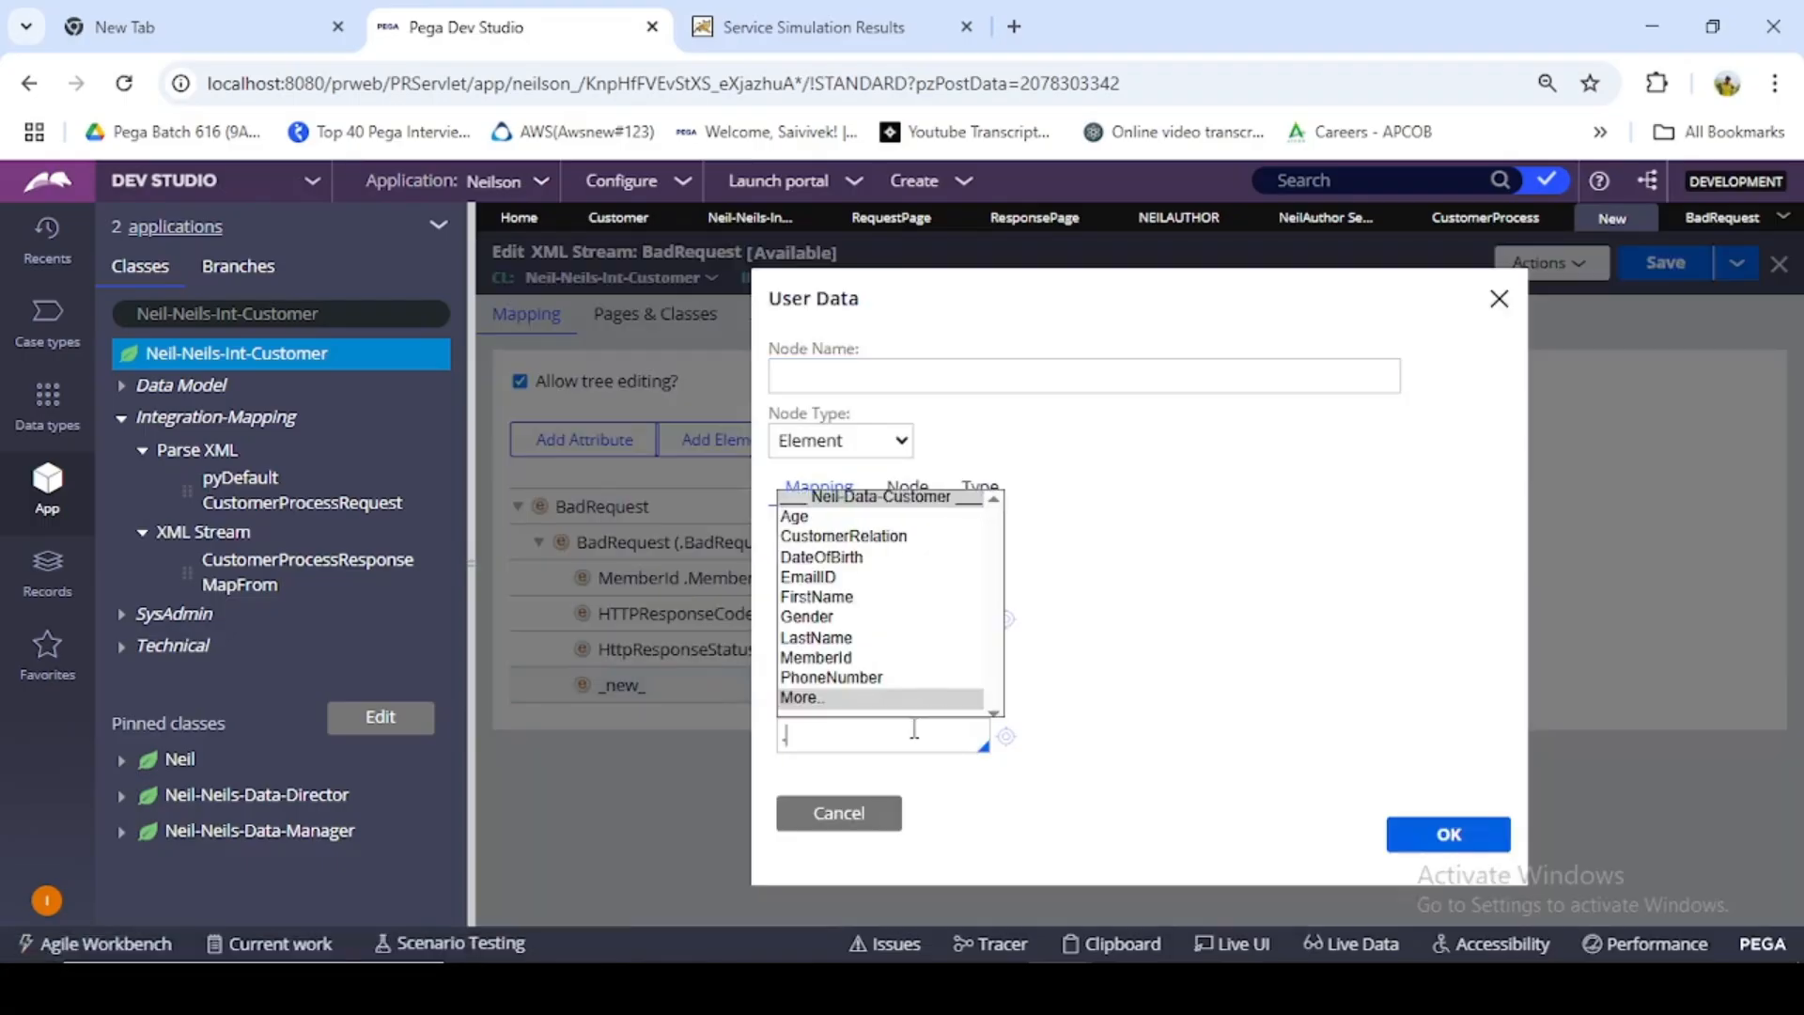
click(889, 699)
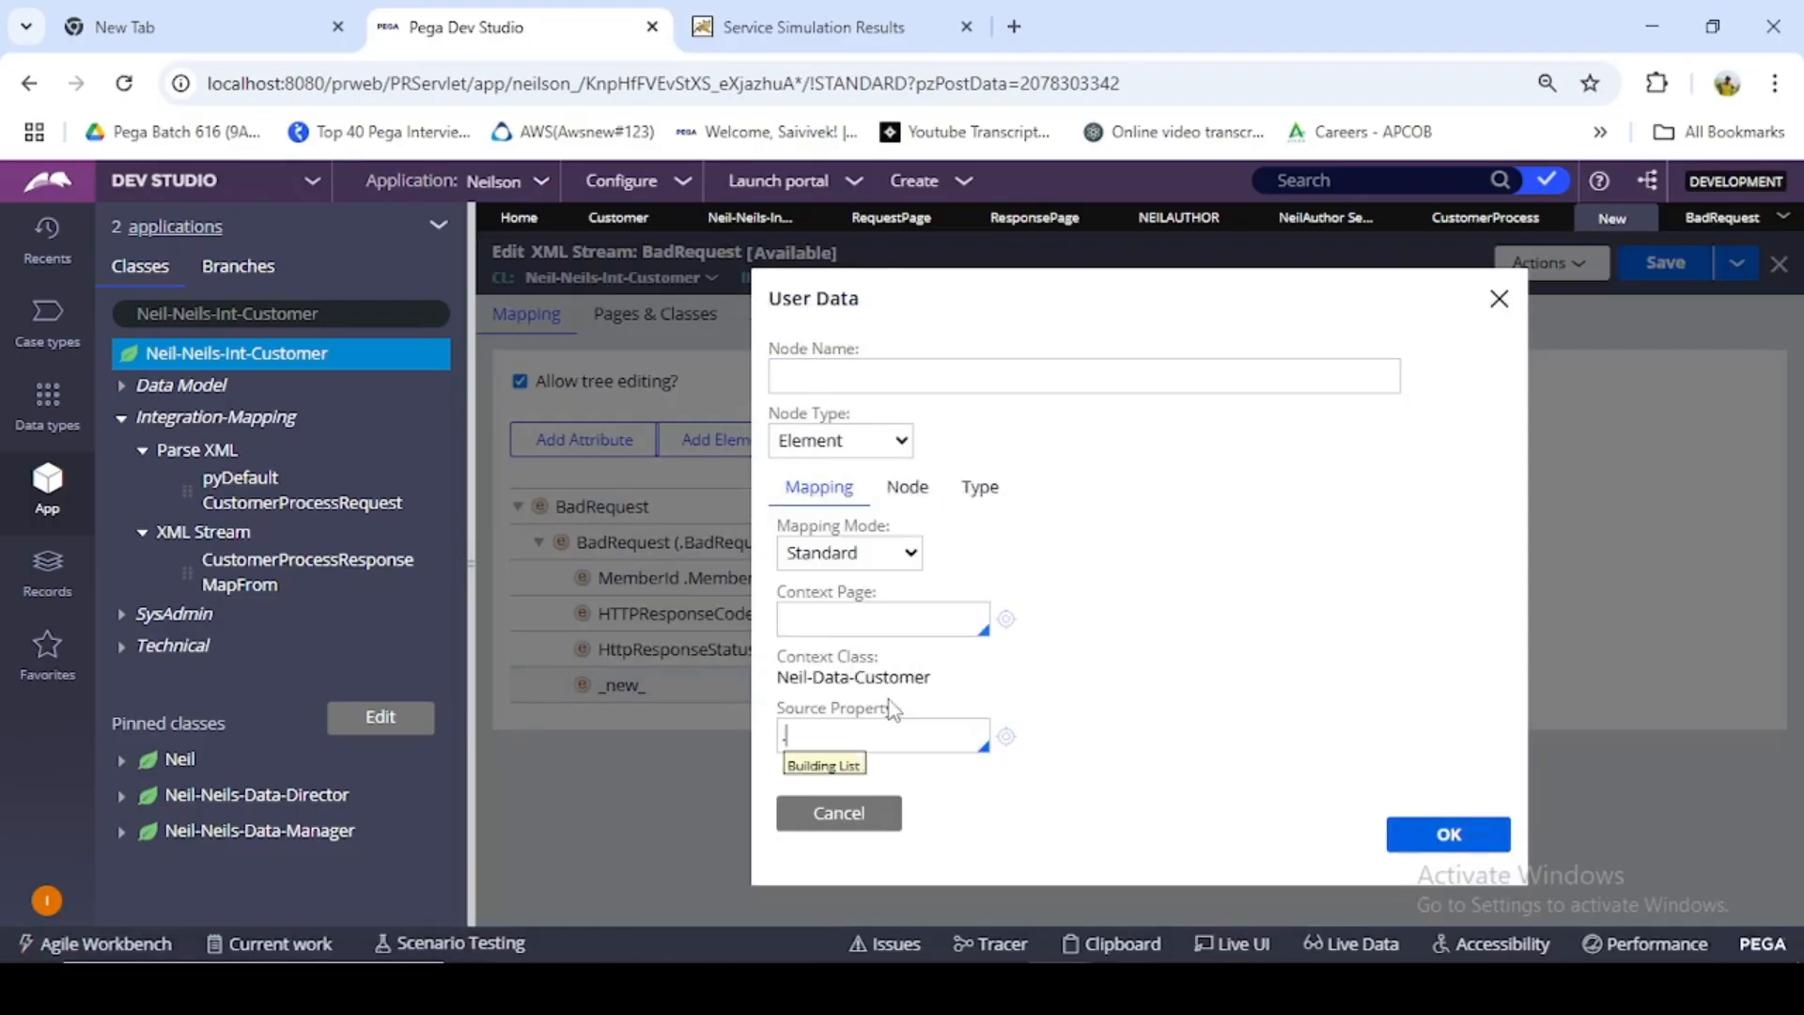
text(py)
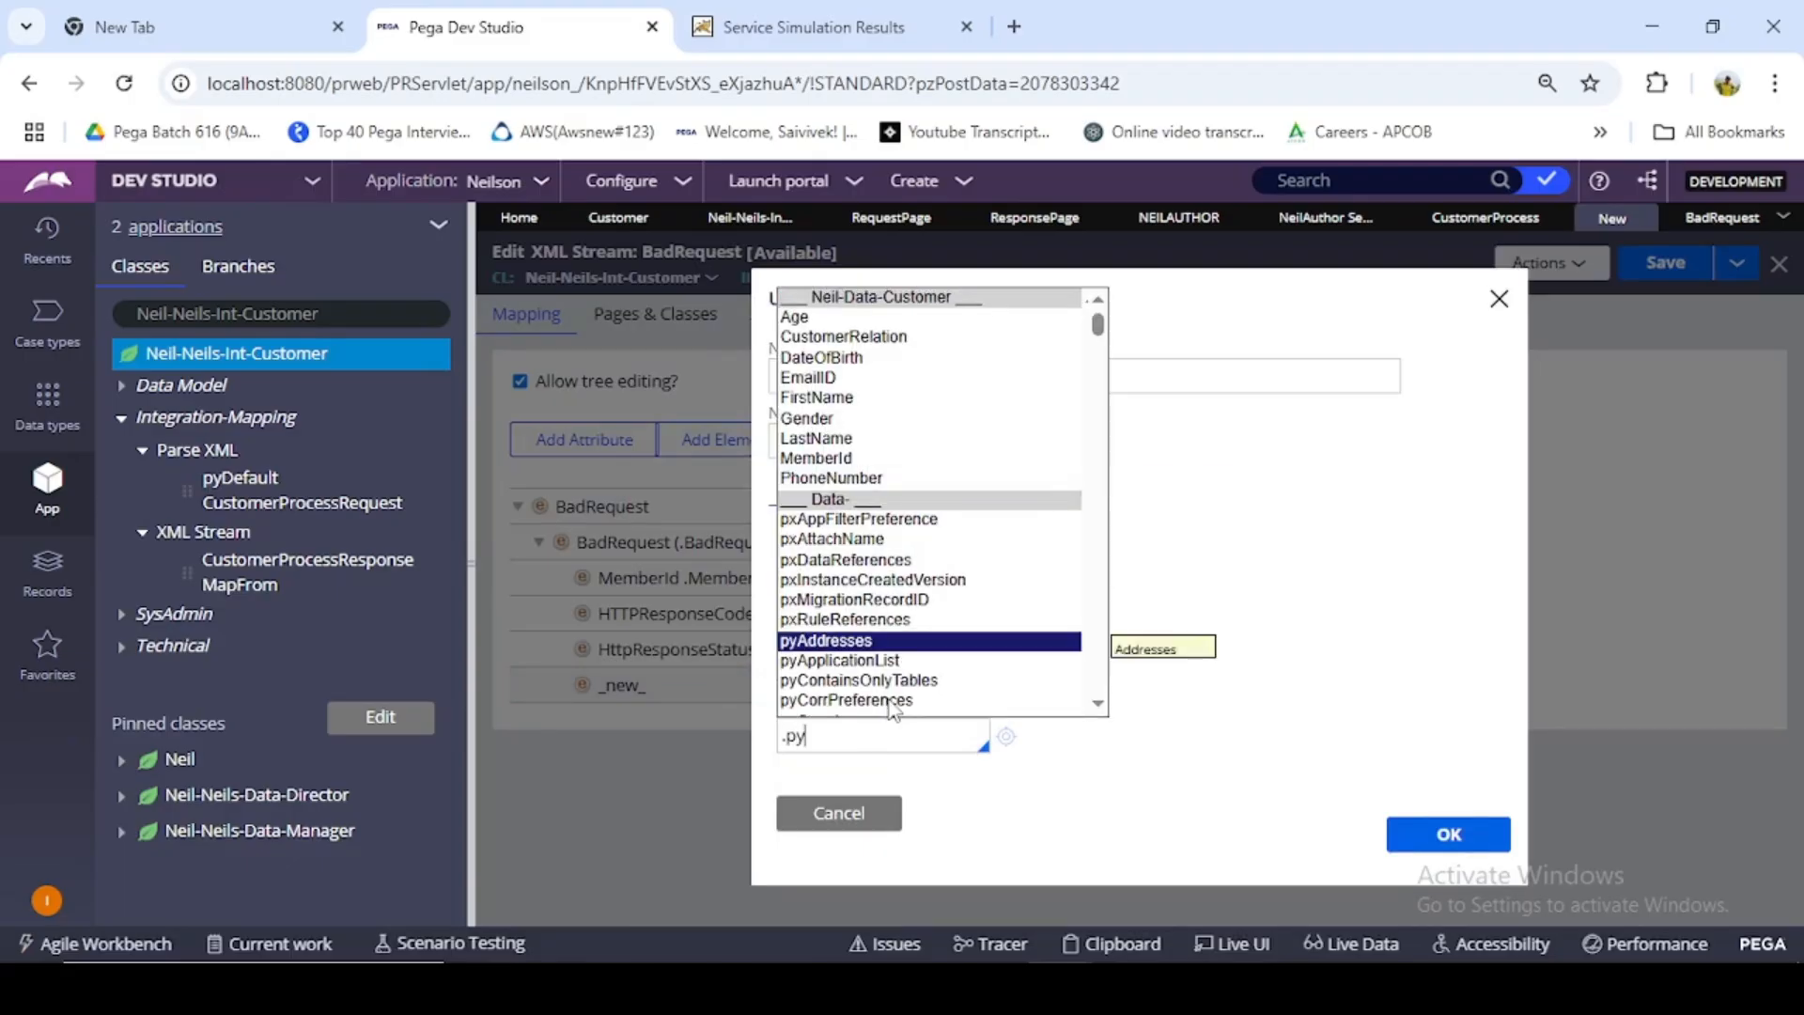
text(h)
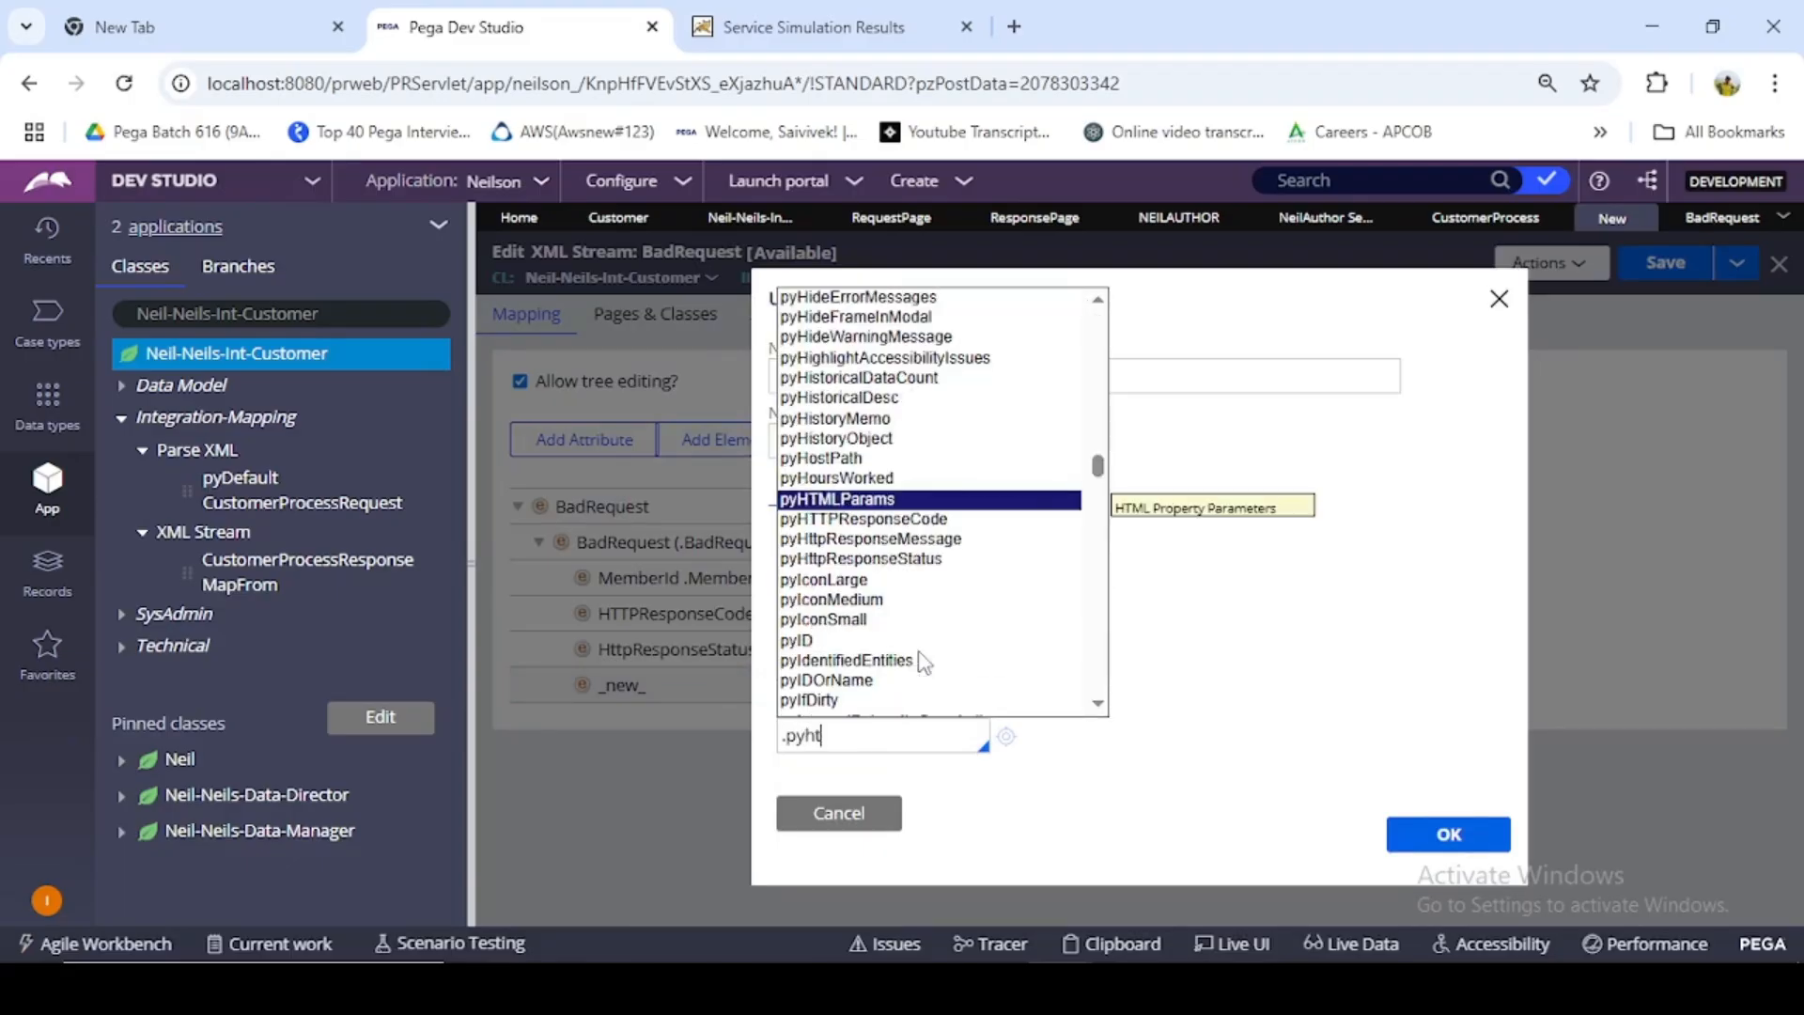
text(t)
click(944, 546)
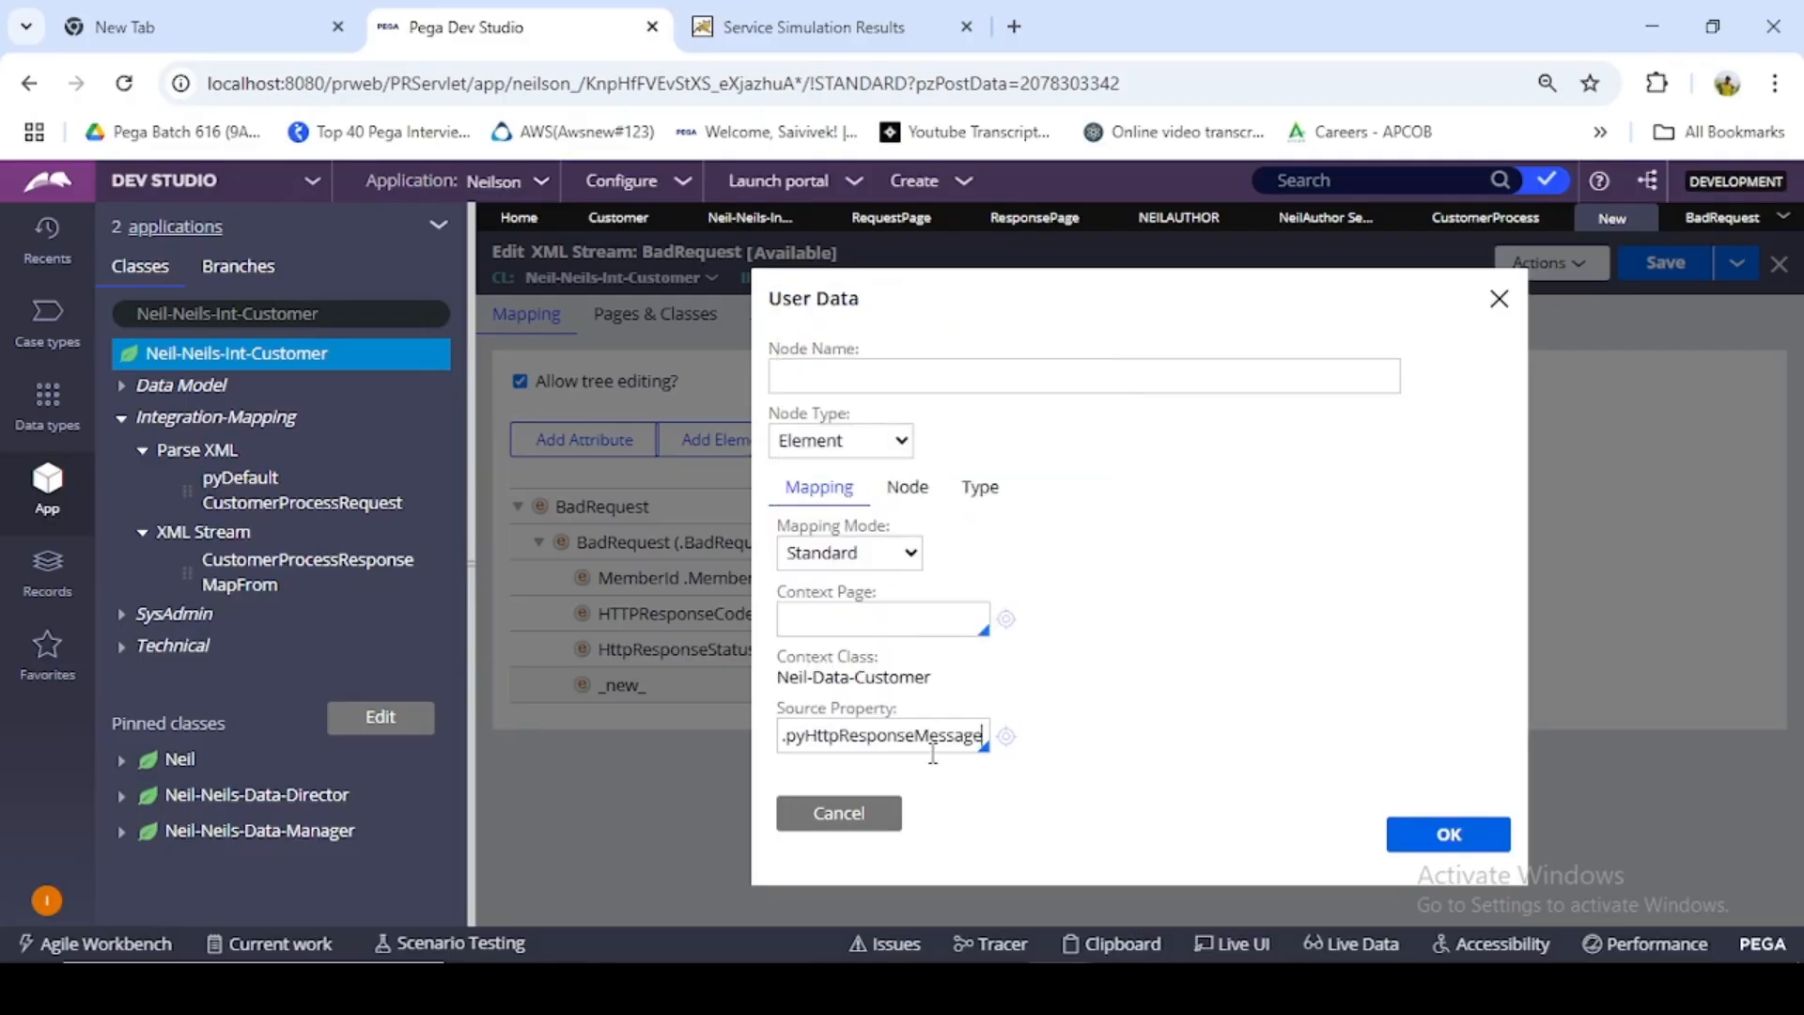
- Name the fourth child element HttpResponseMessage, without the py prefix, and accept its node settings
triple_click(924, 737)
key(ctrl+c)
click(931, 372)
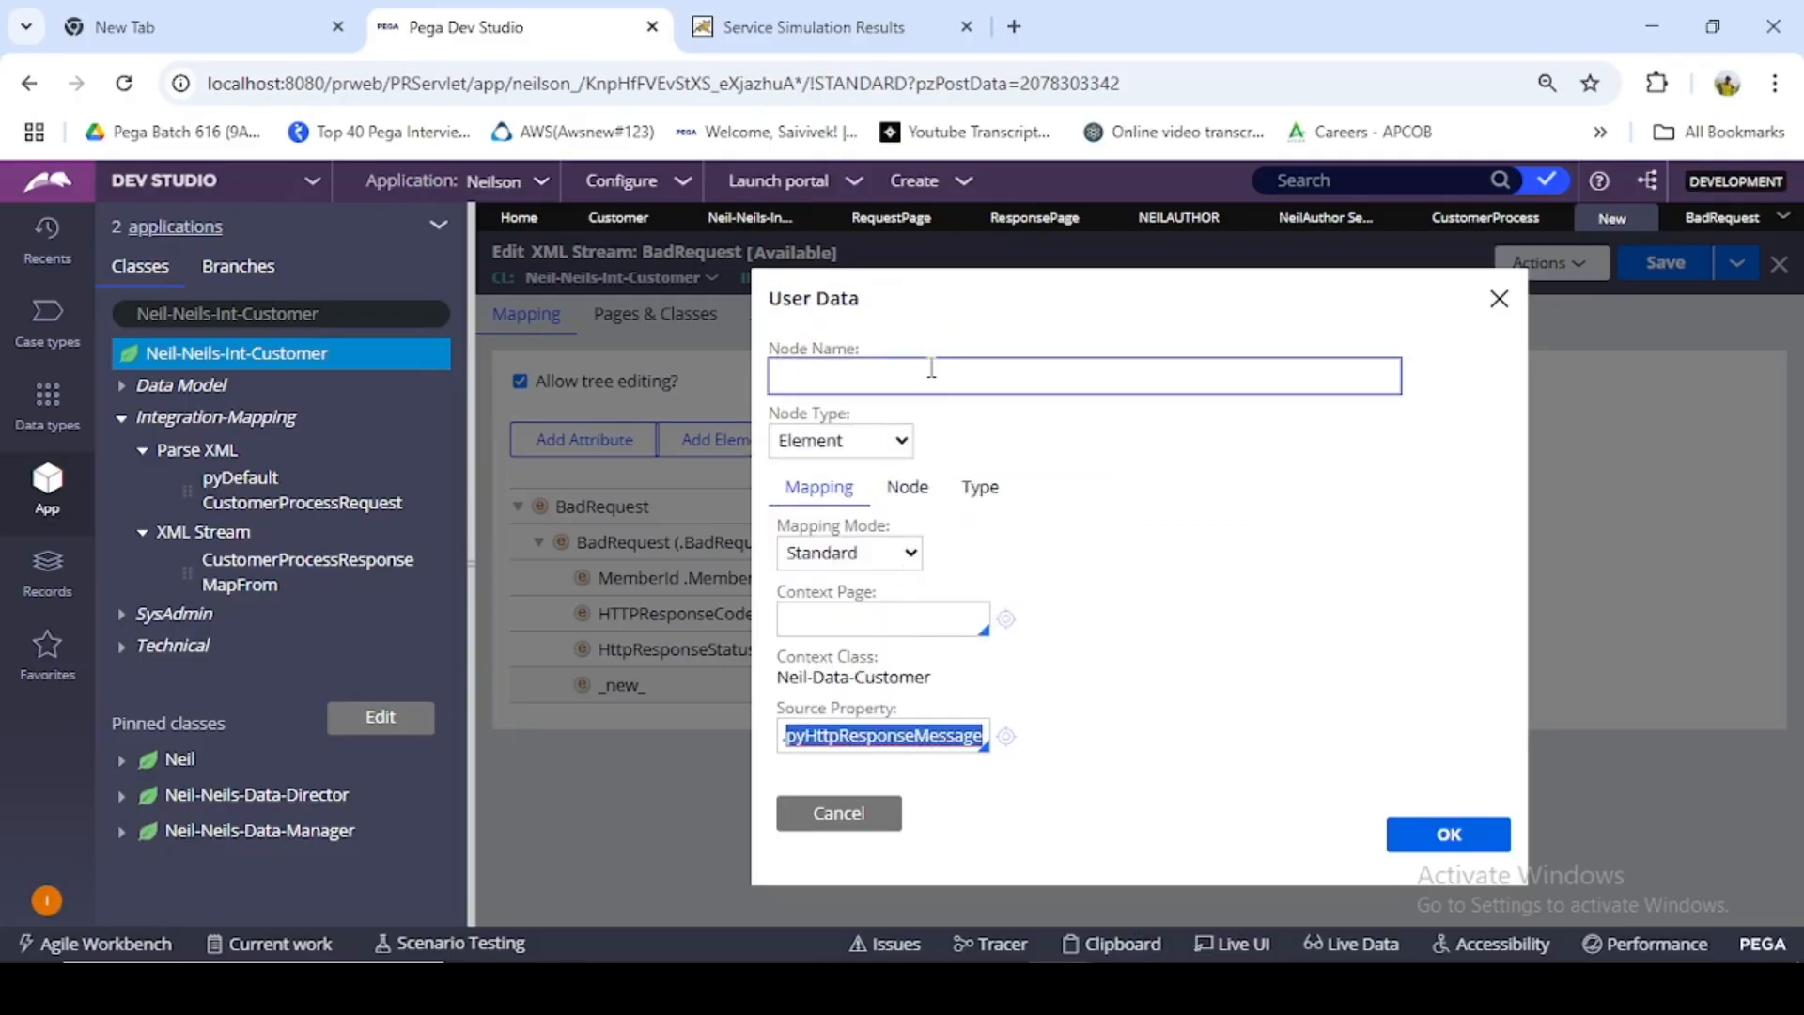
key(ctrl+v)
click(794, 374)
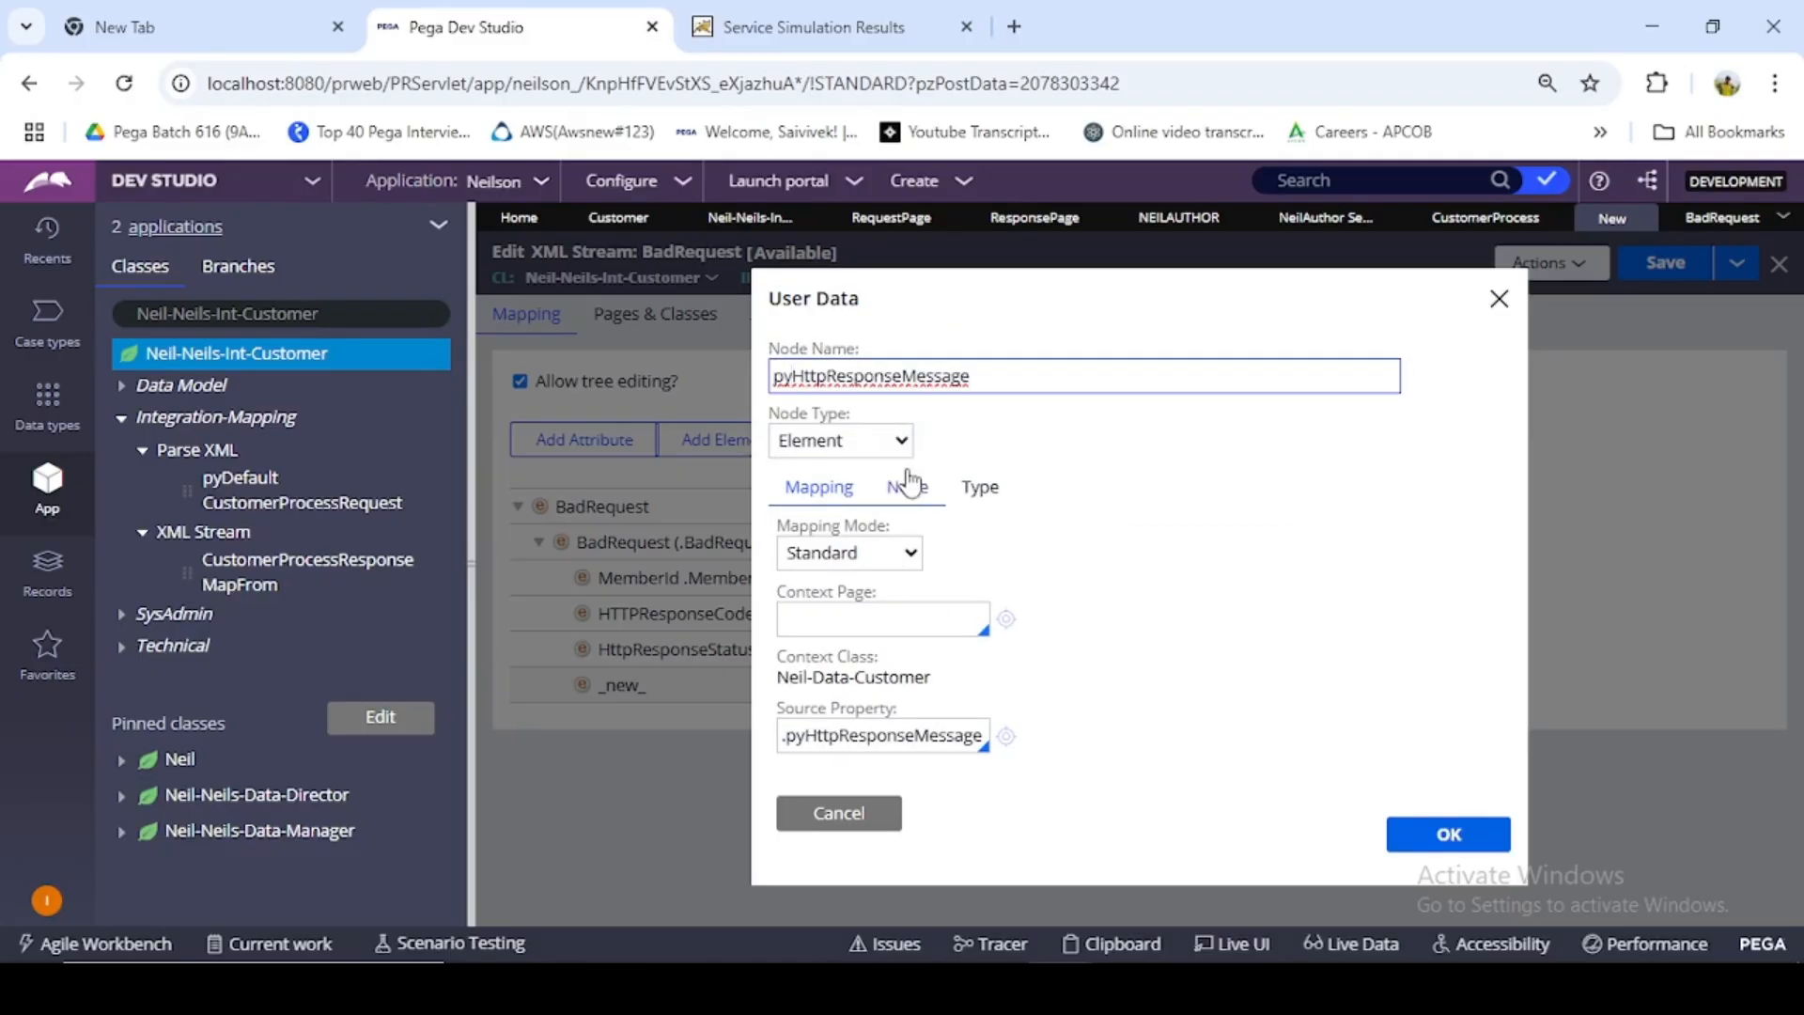
key(BackSpace)
key(BackSpace)
click(1480, 835)
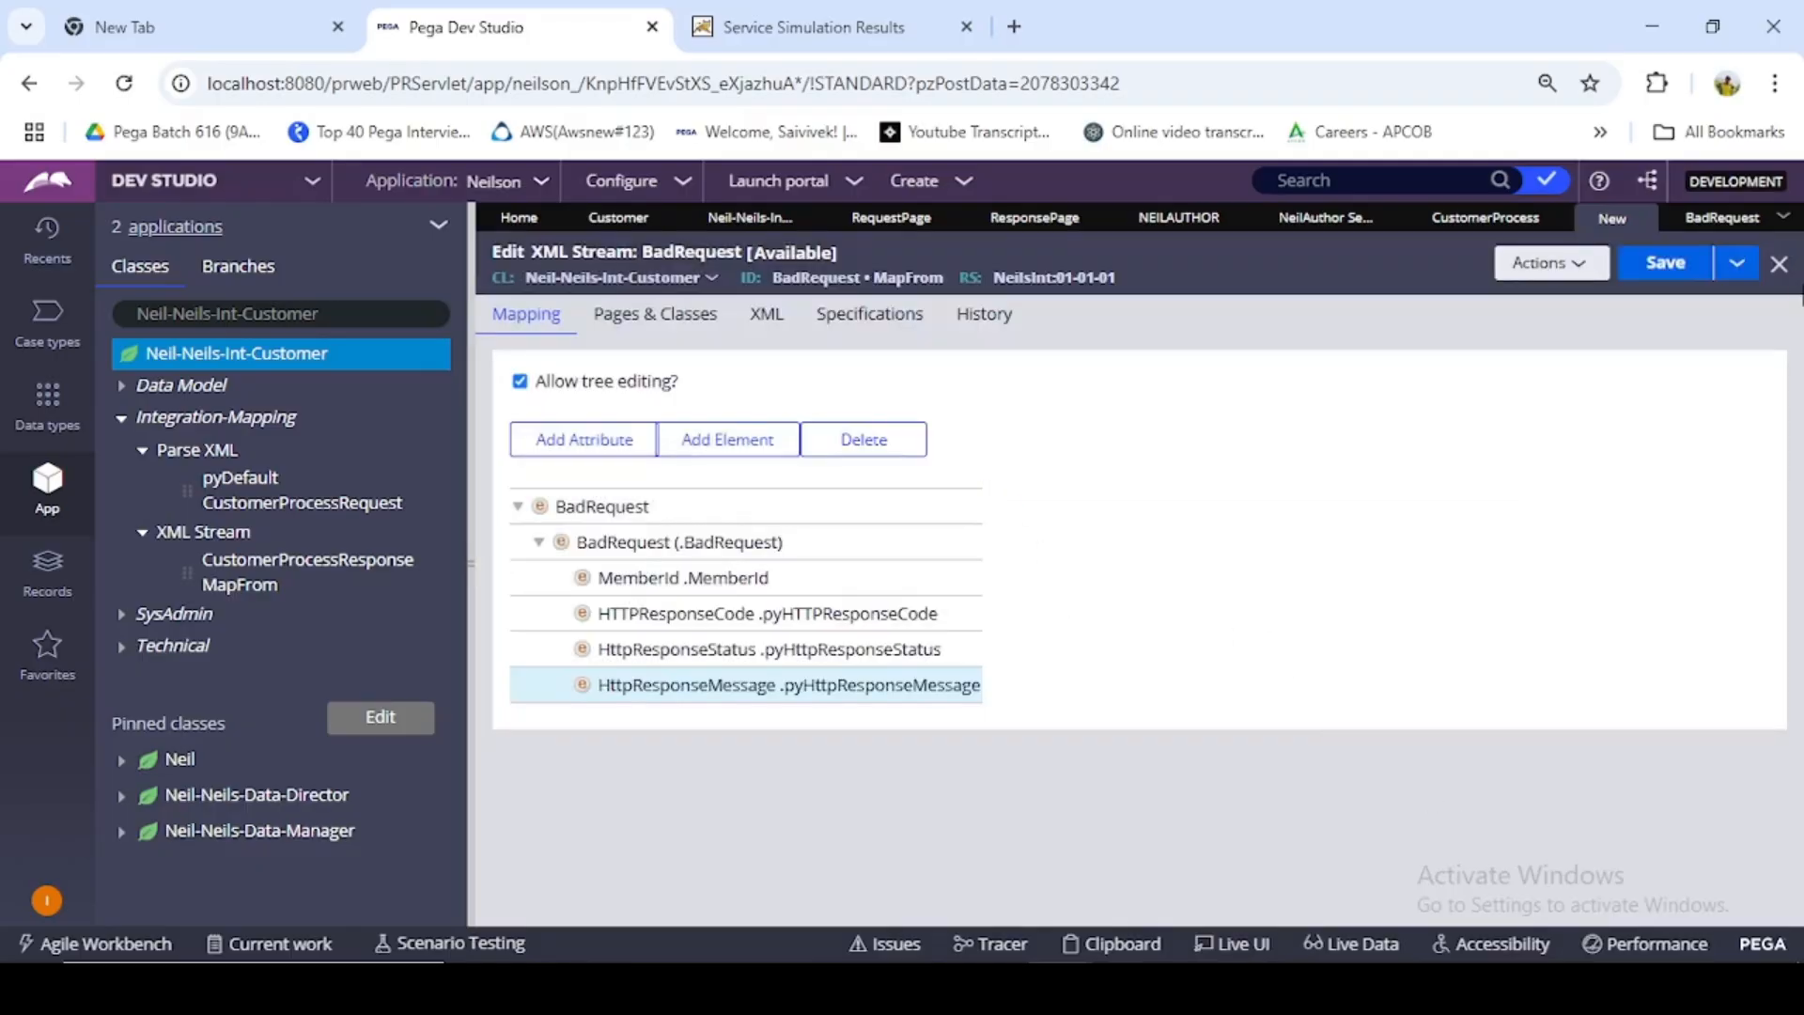
- Save the BadRequest XML Stream and expand both BadRequest nodes to review the mapped elements
click(1661, 265)
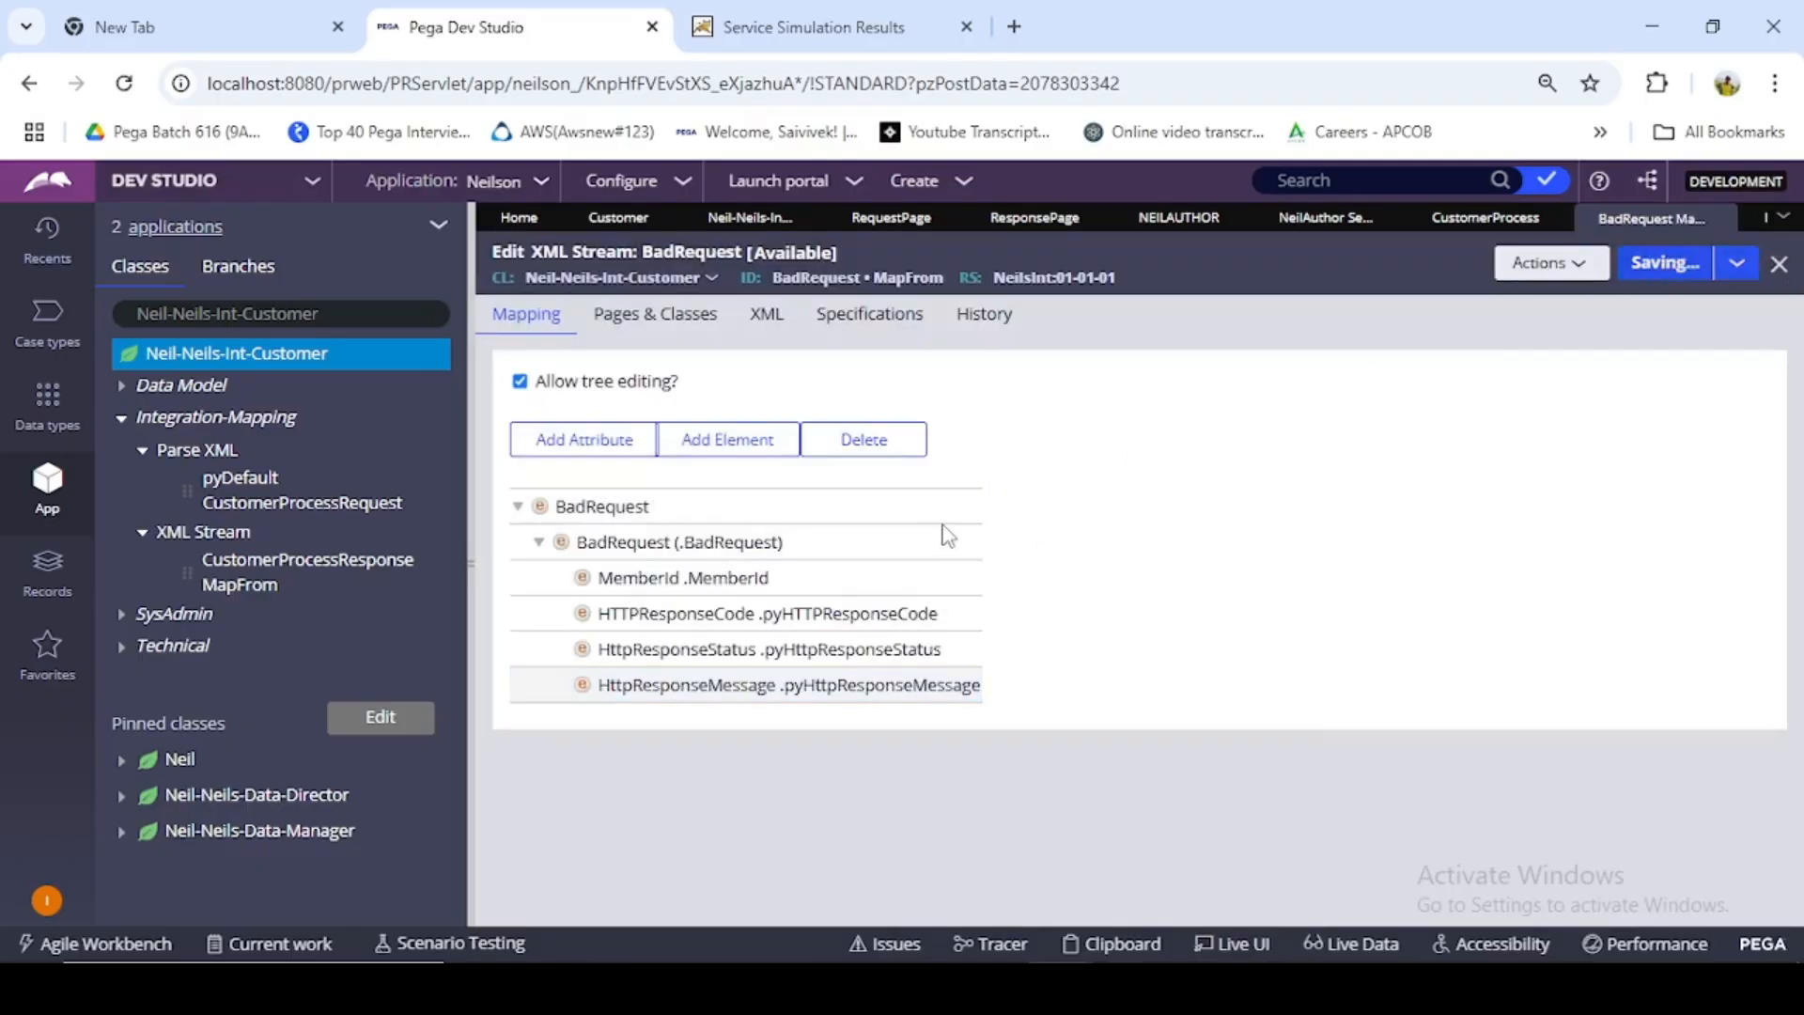
click(532, 502)
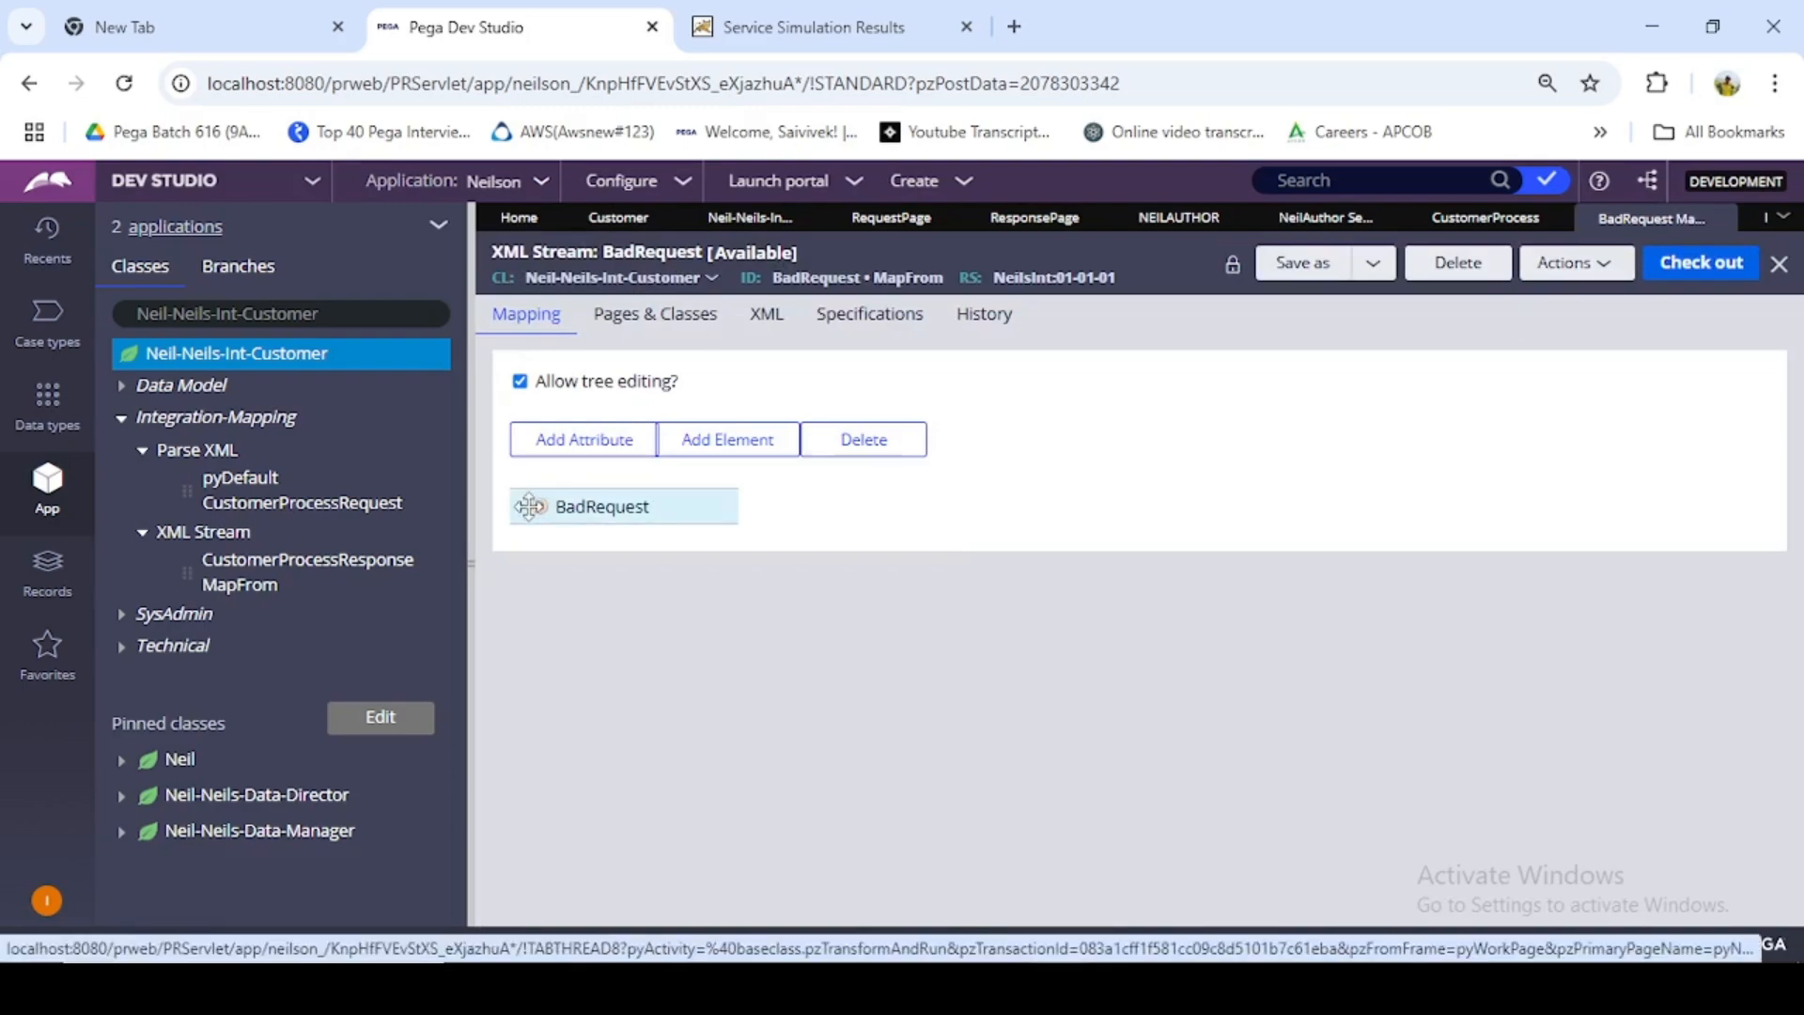
click(518, 507)
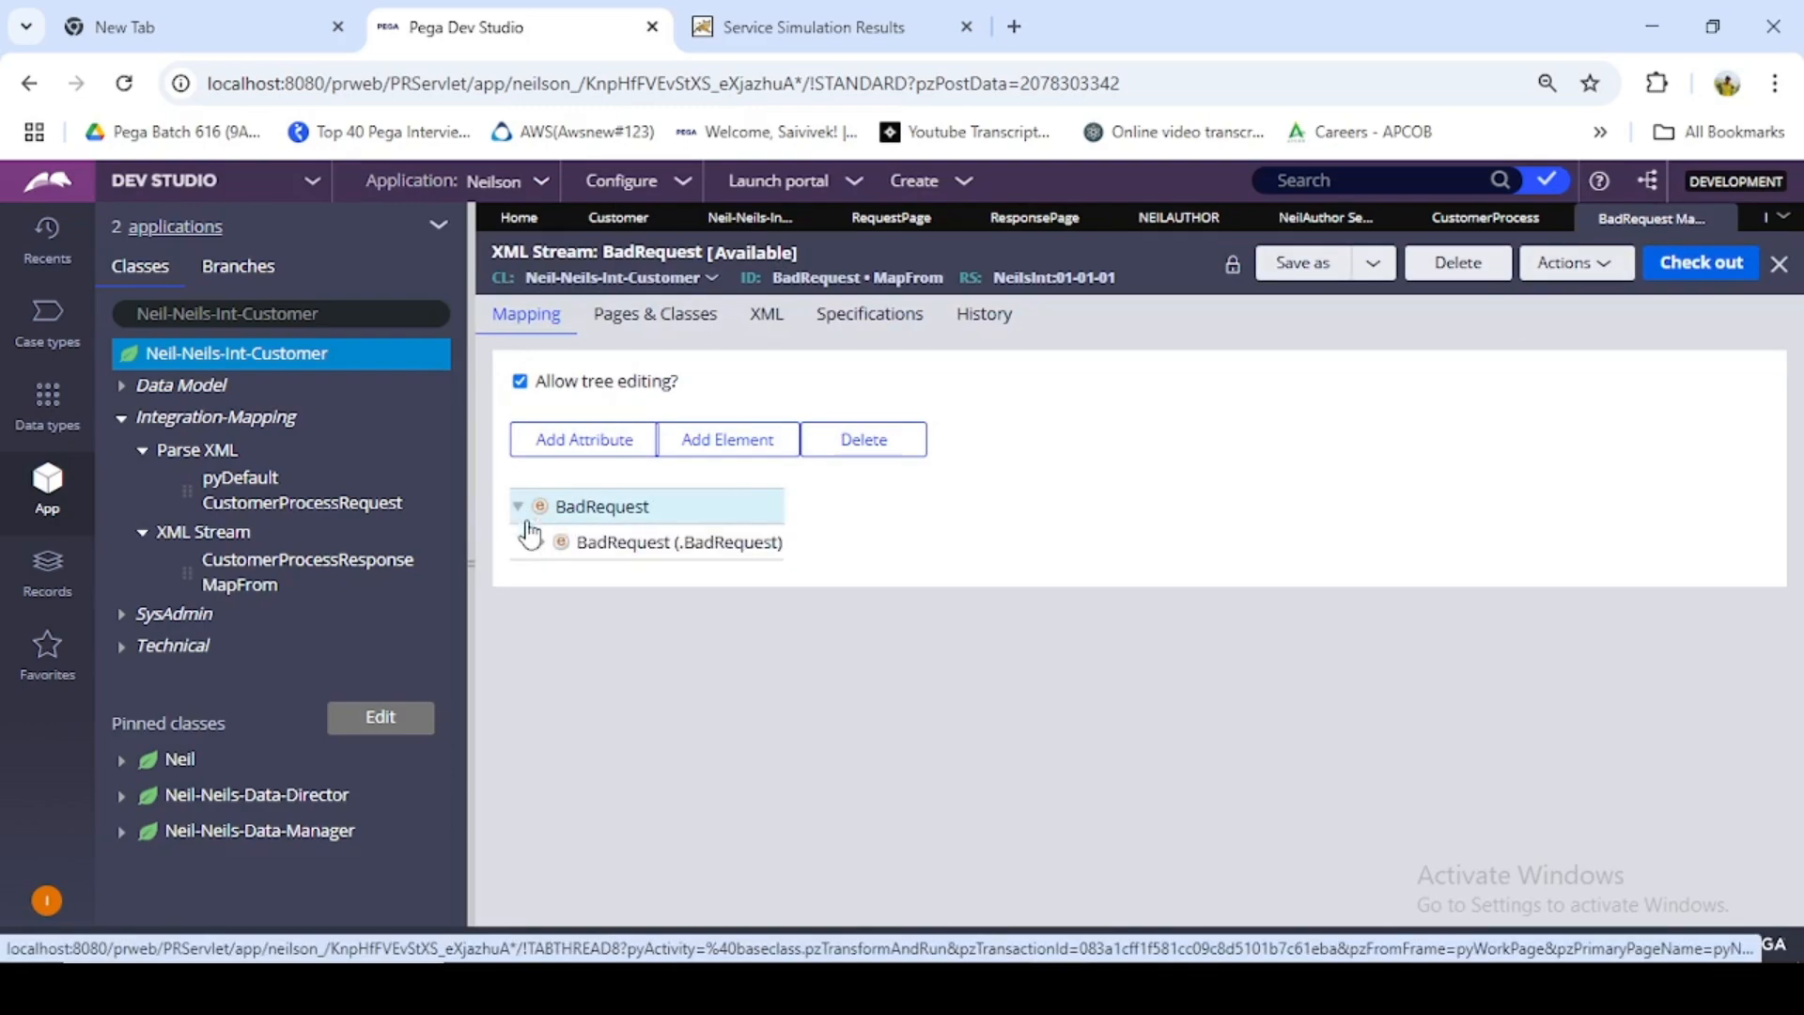
click(540, 545)
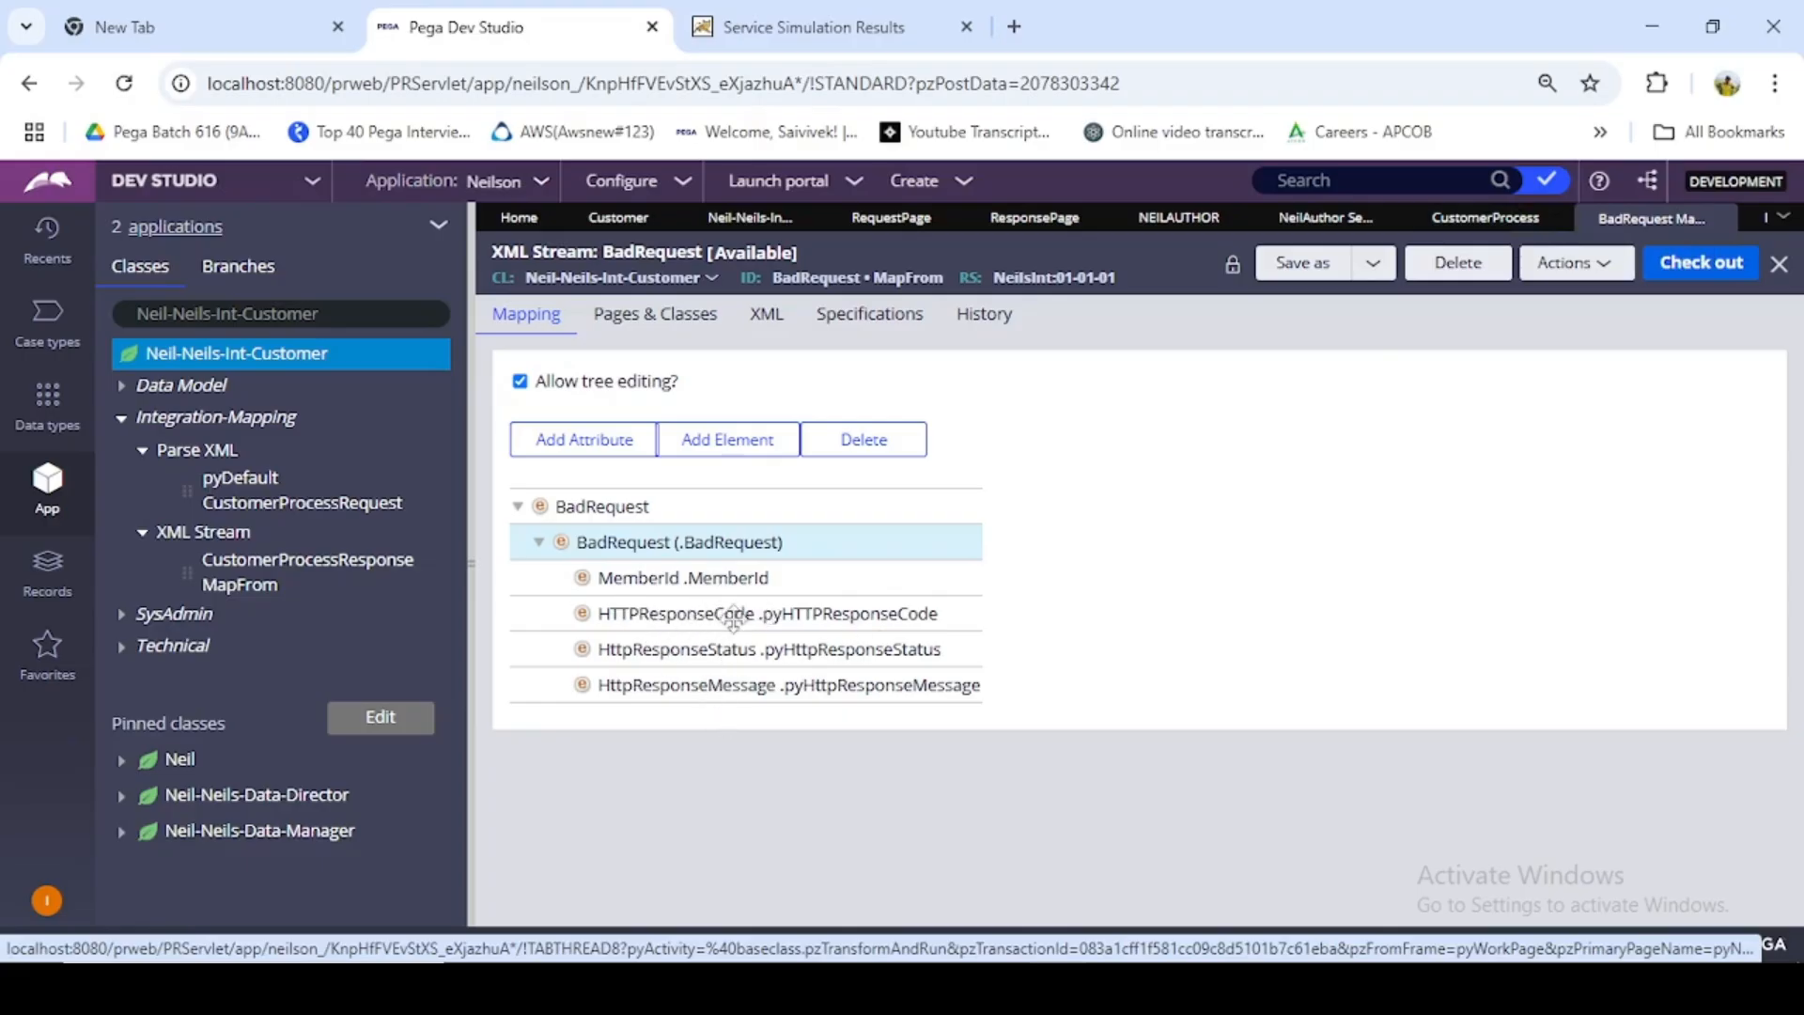
- Insert two empty steps before the Page-Remove step in the CustomerProcess activity
click(1488, 224)
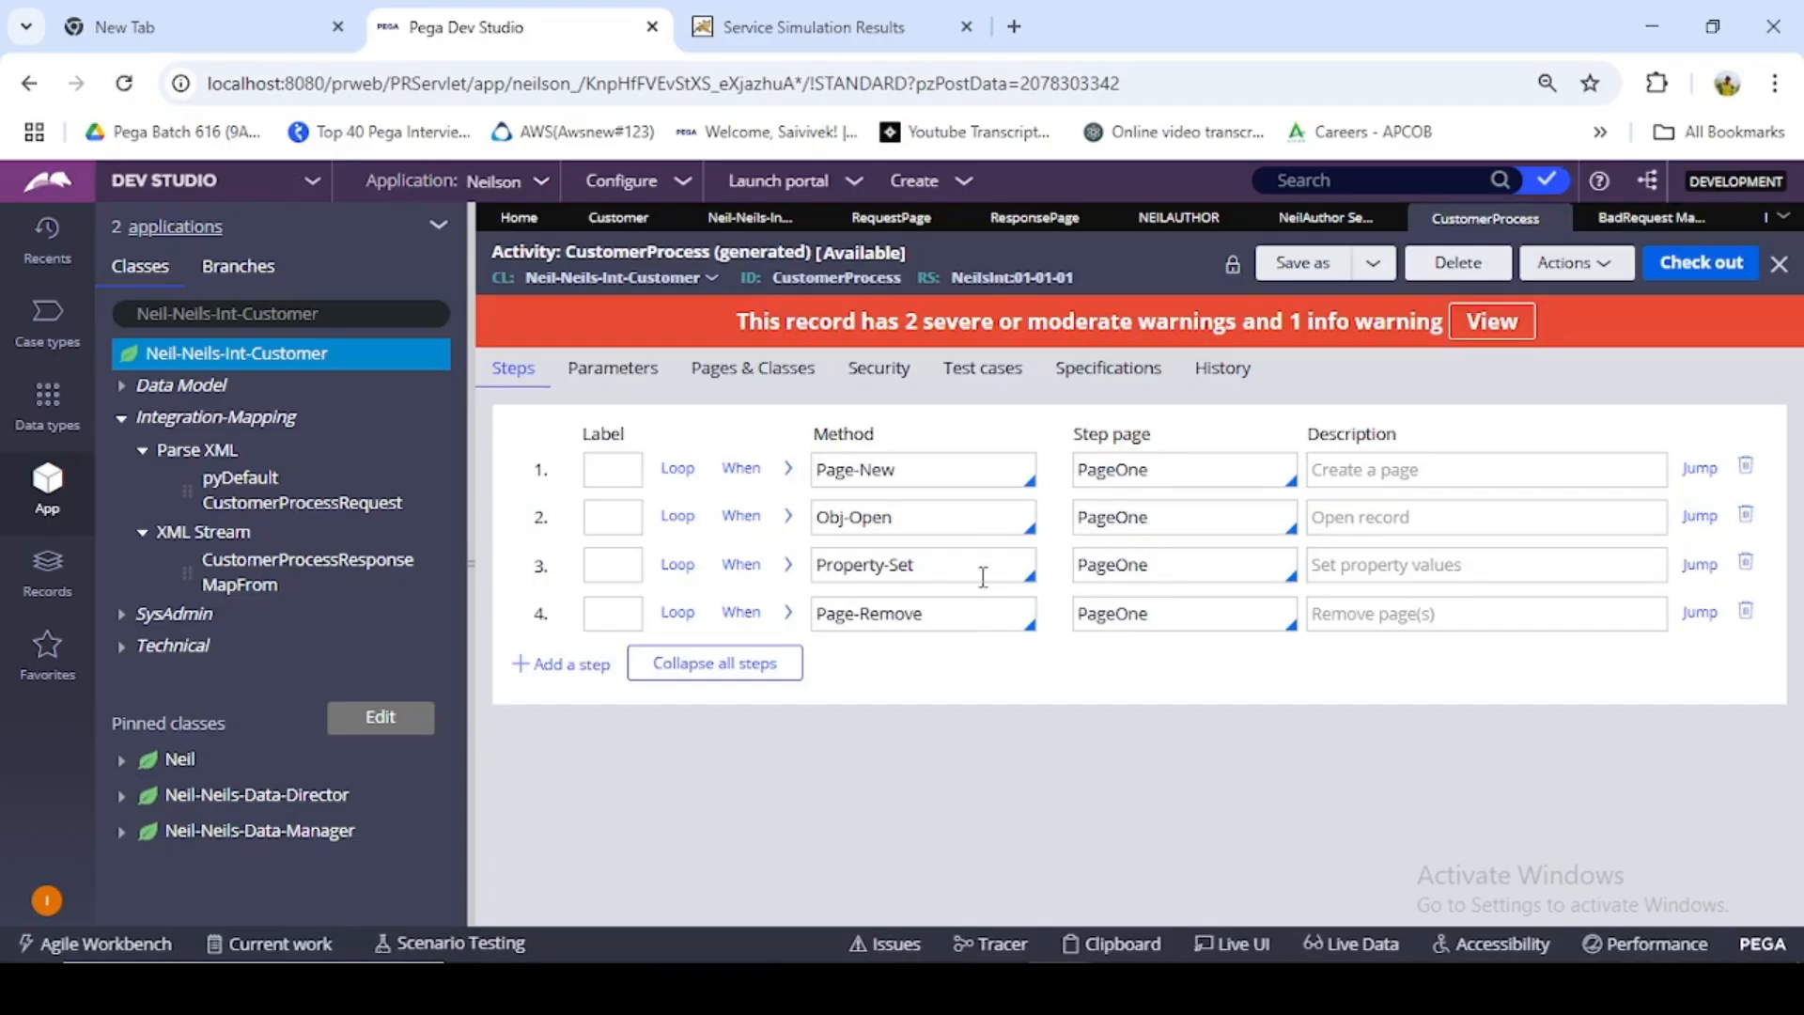
click(573, 663)
click(575, 712)
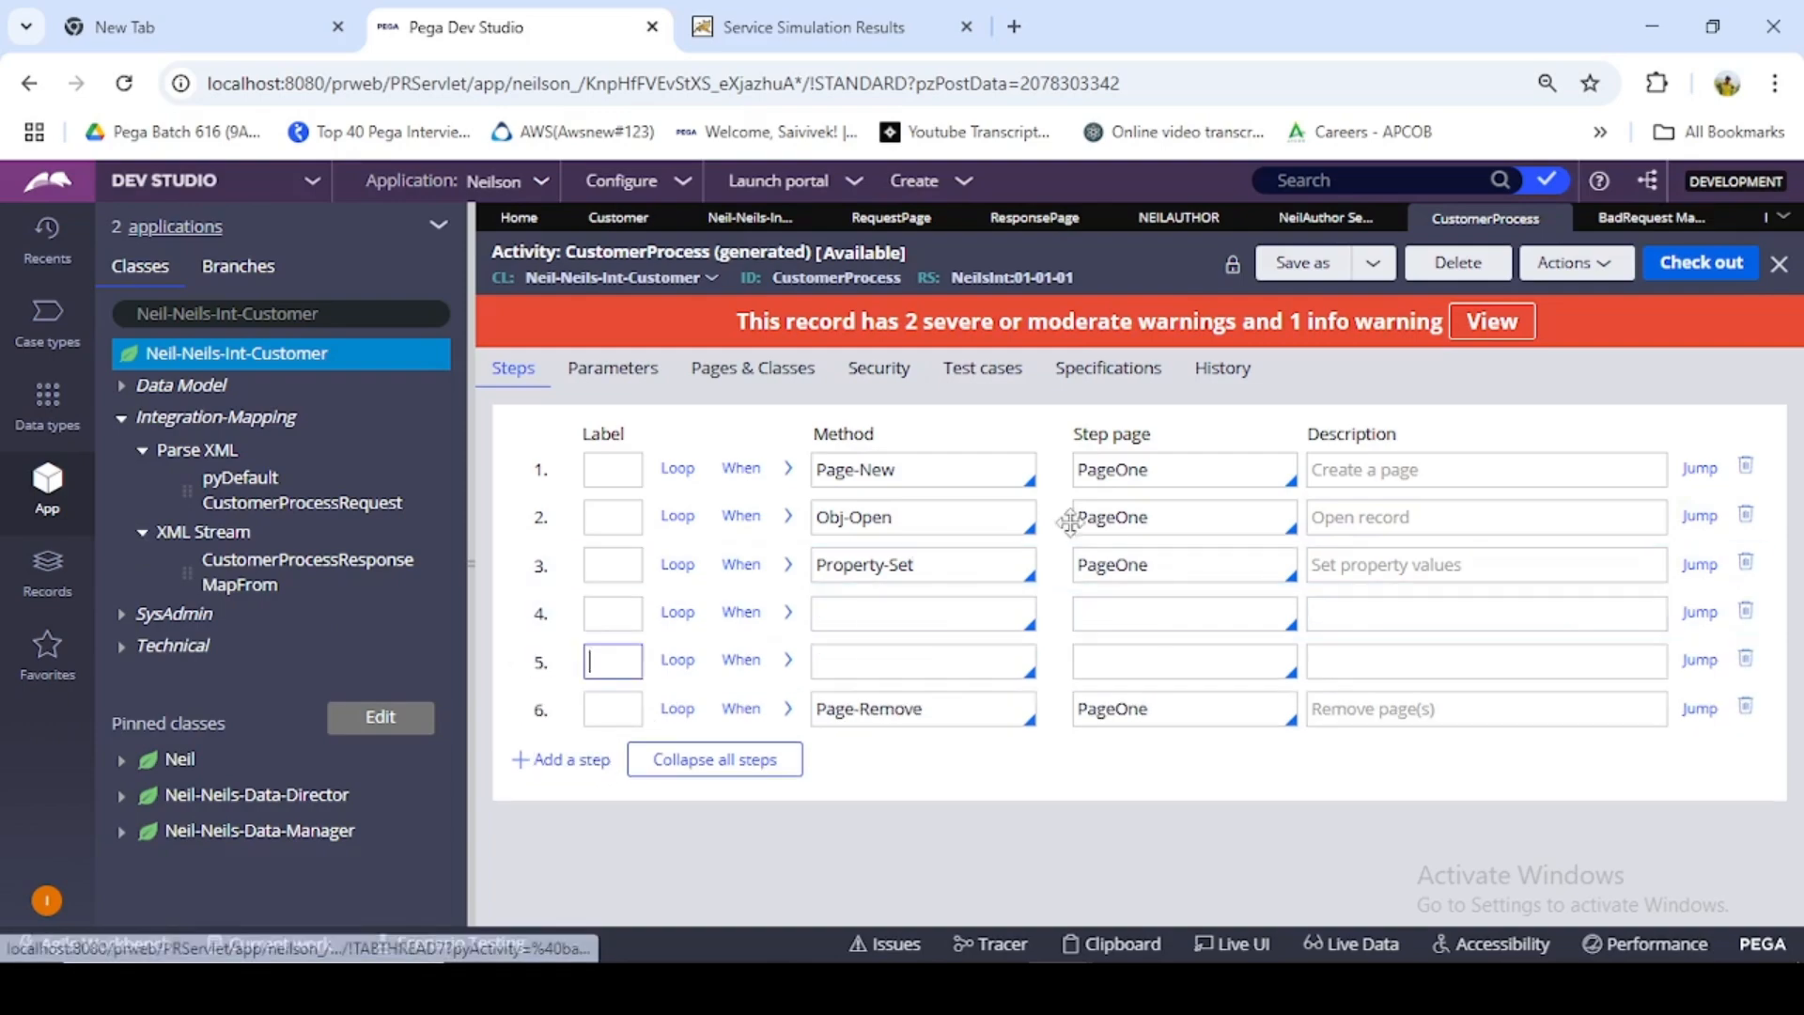
- Enable conditions after the Obj-Open step and use StepStatusFail as the when condition
click(893, 520)
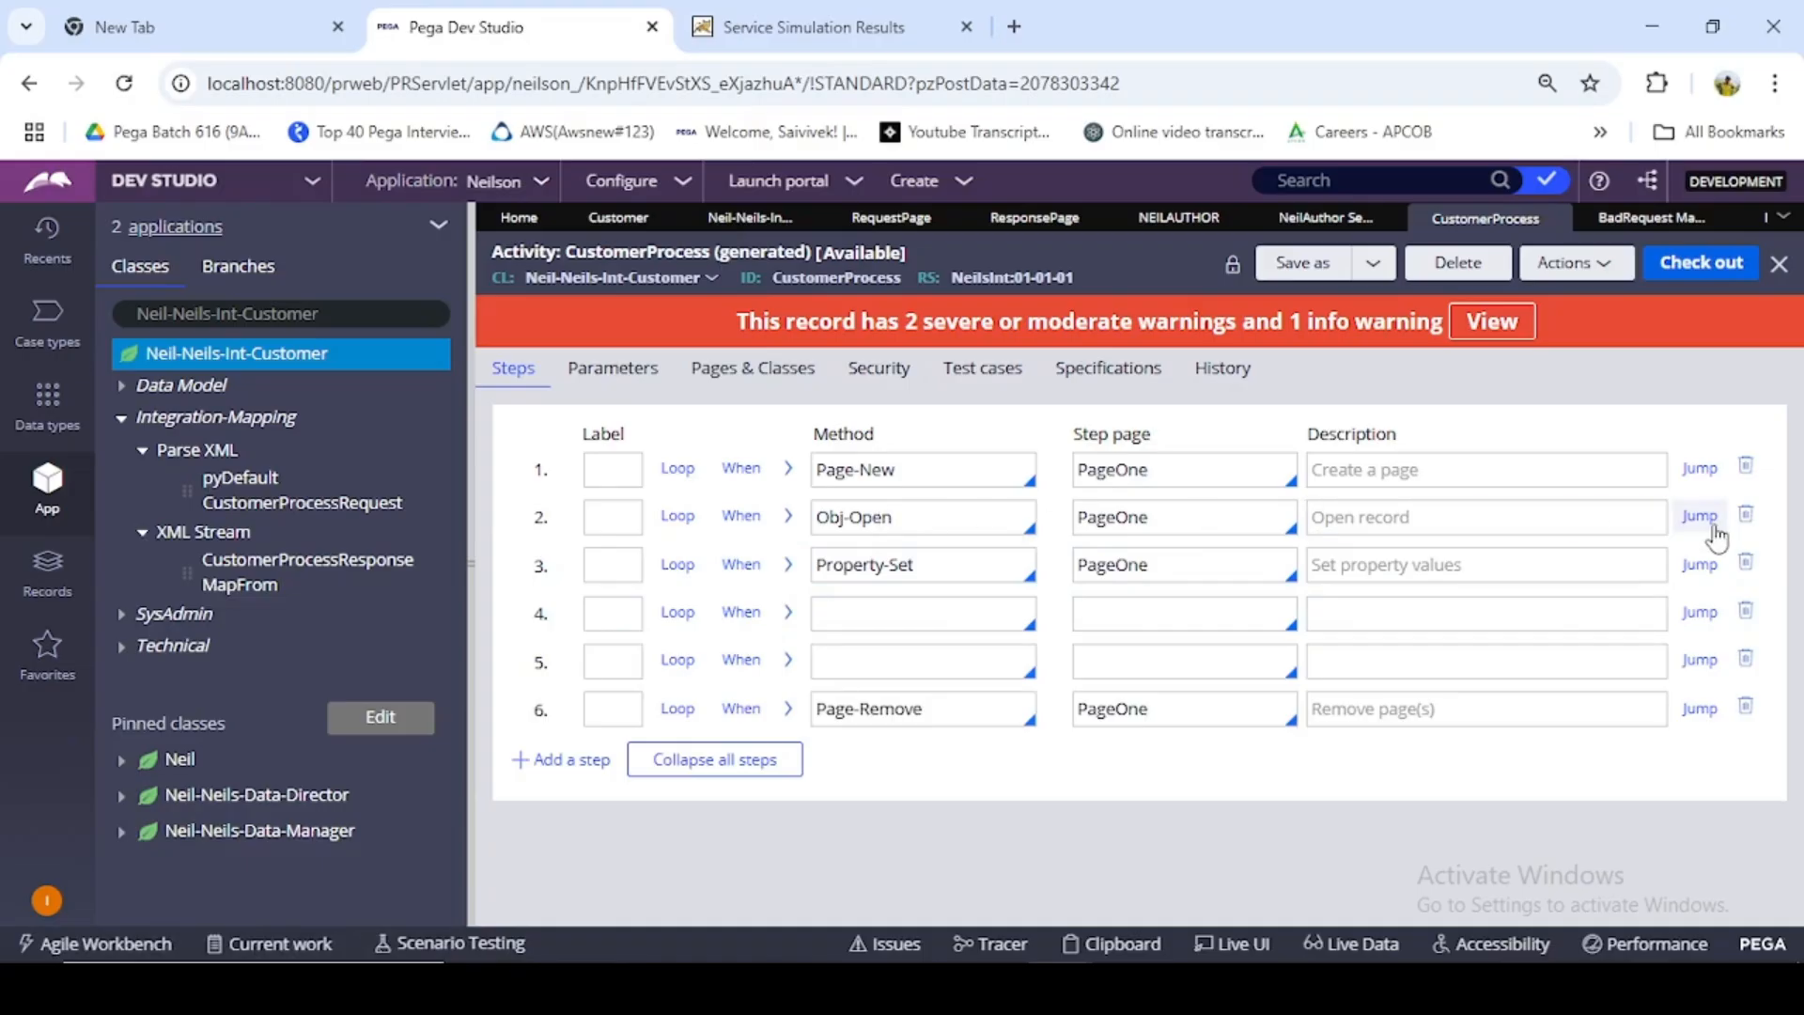
click(1699, 516)
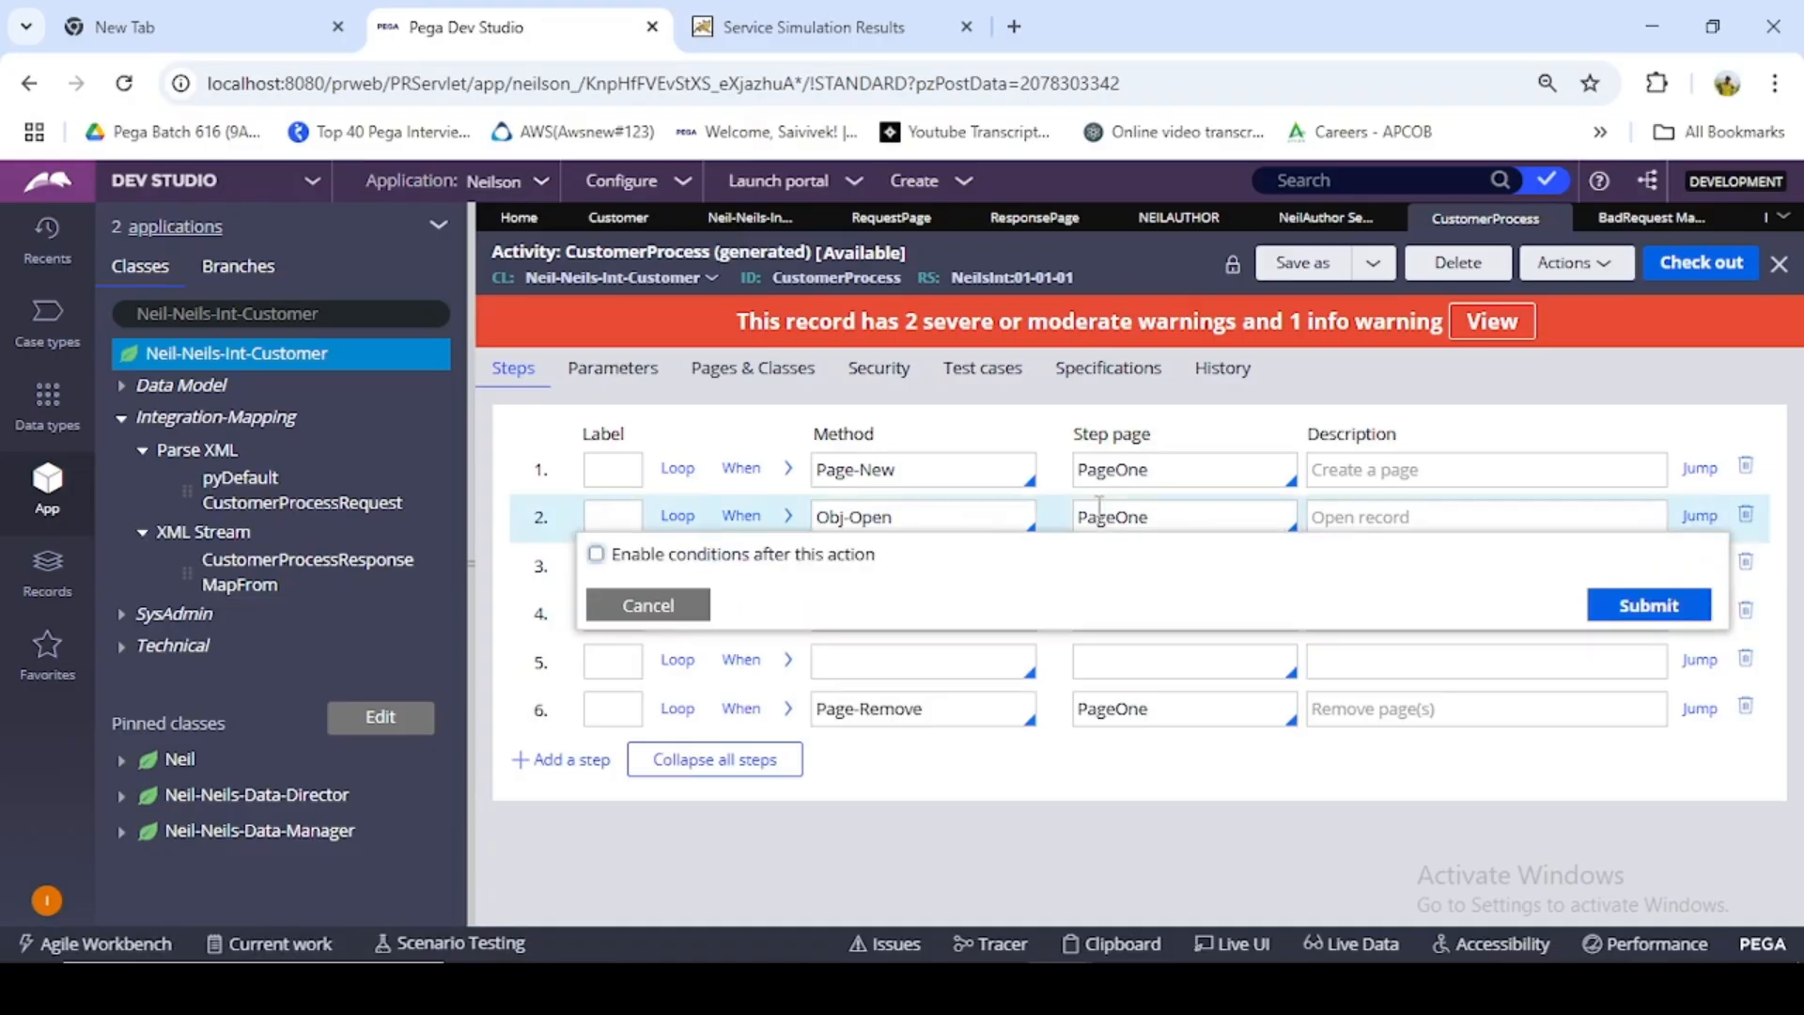
click(598, 555)
click(716, 642)
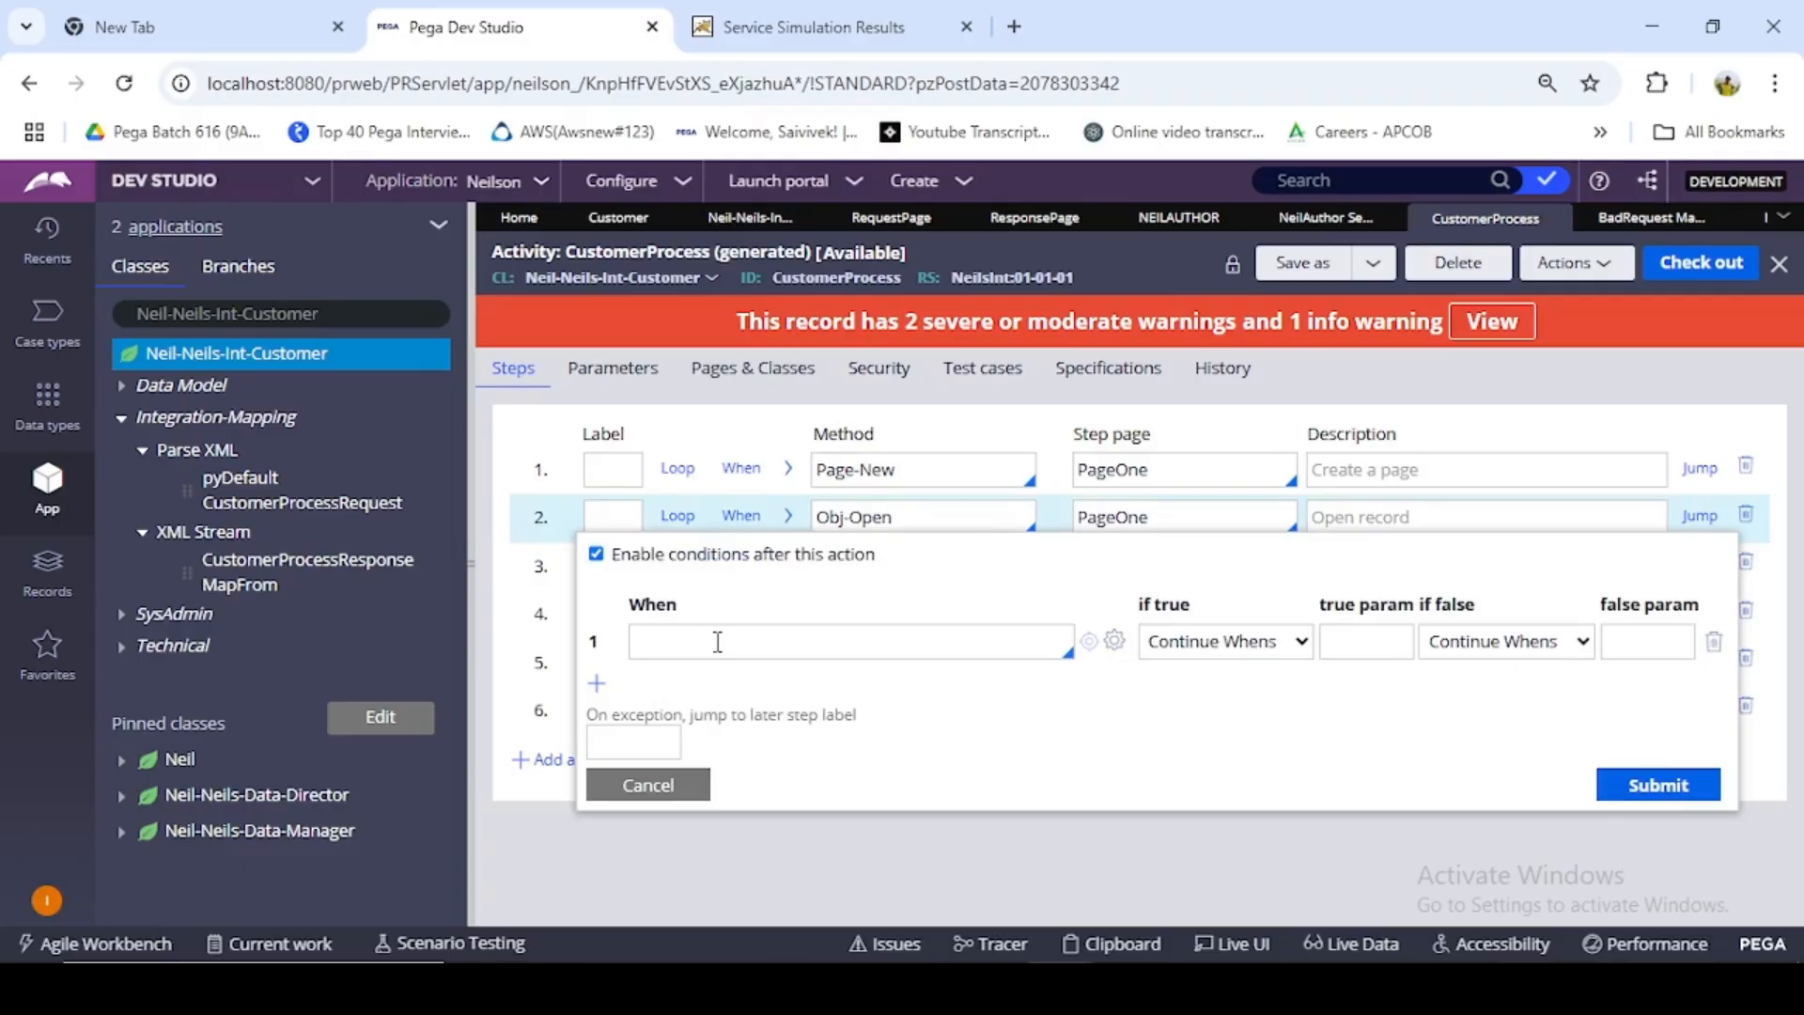
text(StepStatusFAils)
key(BackSpace)
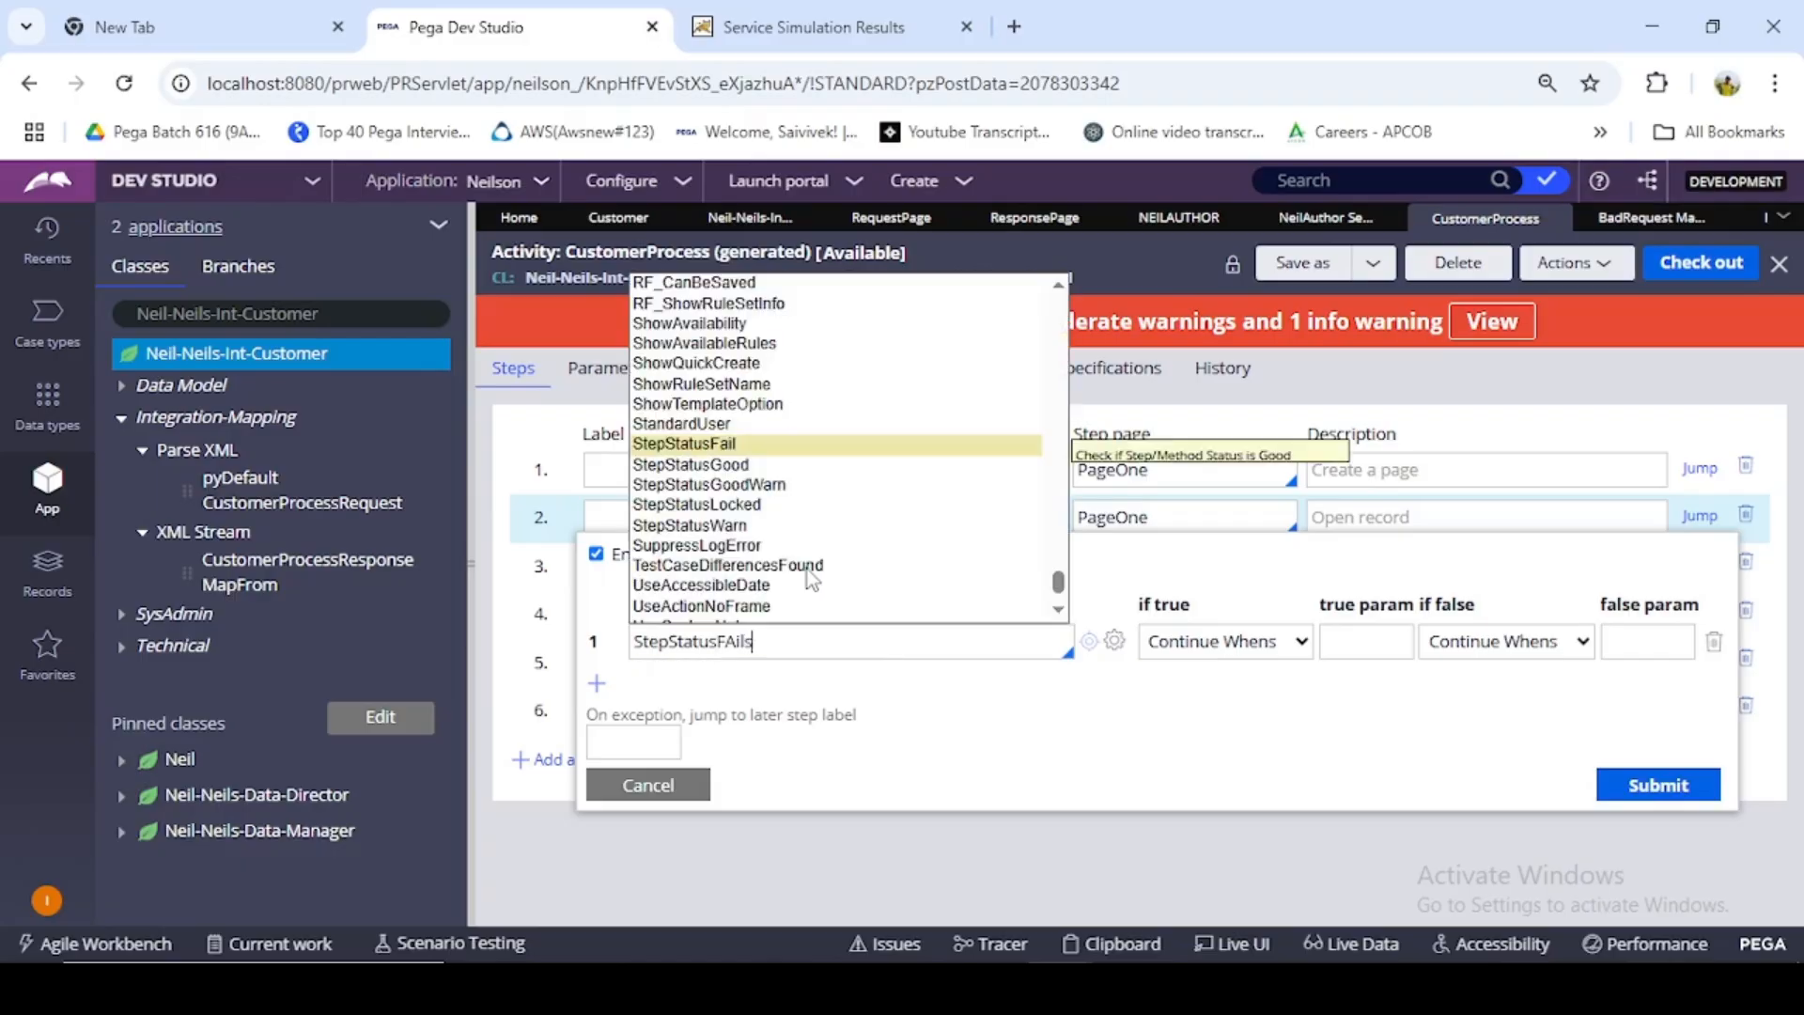
click(743, 449)
- Make the StepStatusFail condition jump to the later step A1 if true, and submit the conditions
click(1253, 641)
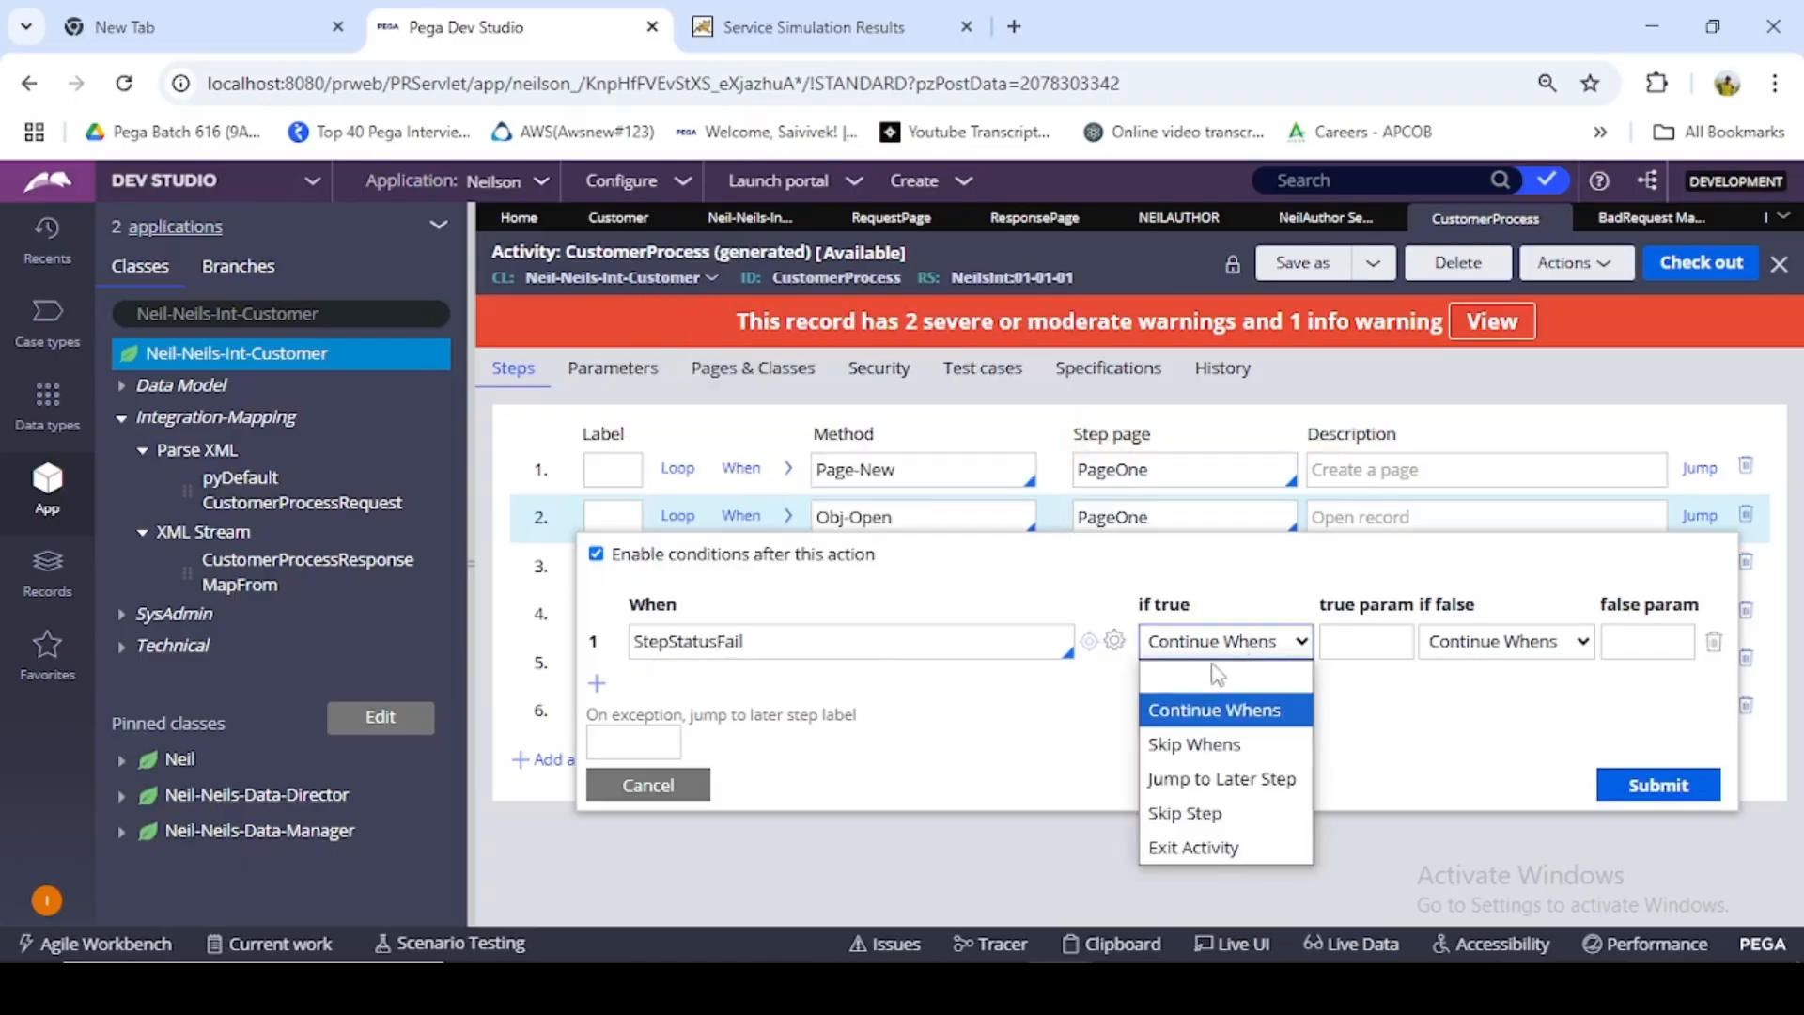
click(1231, 777)
click(1360, 648)
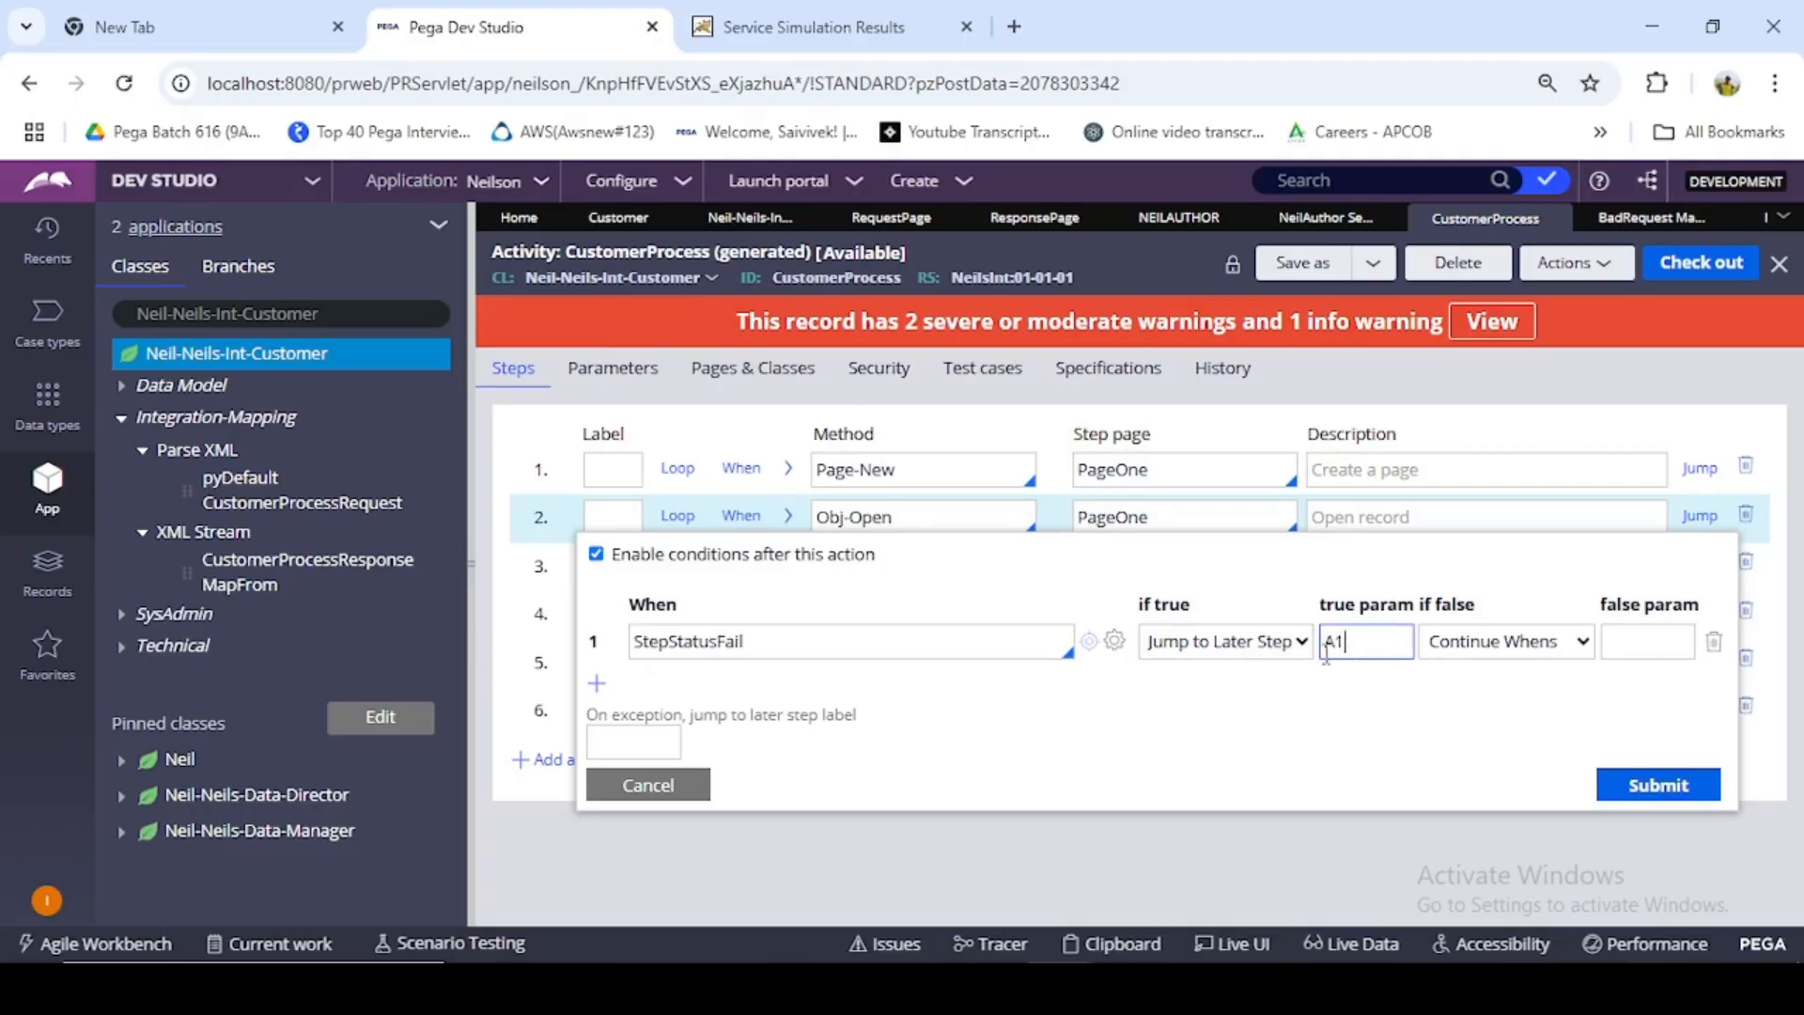
click(1669, 788)
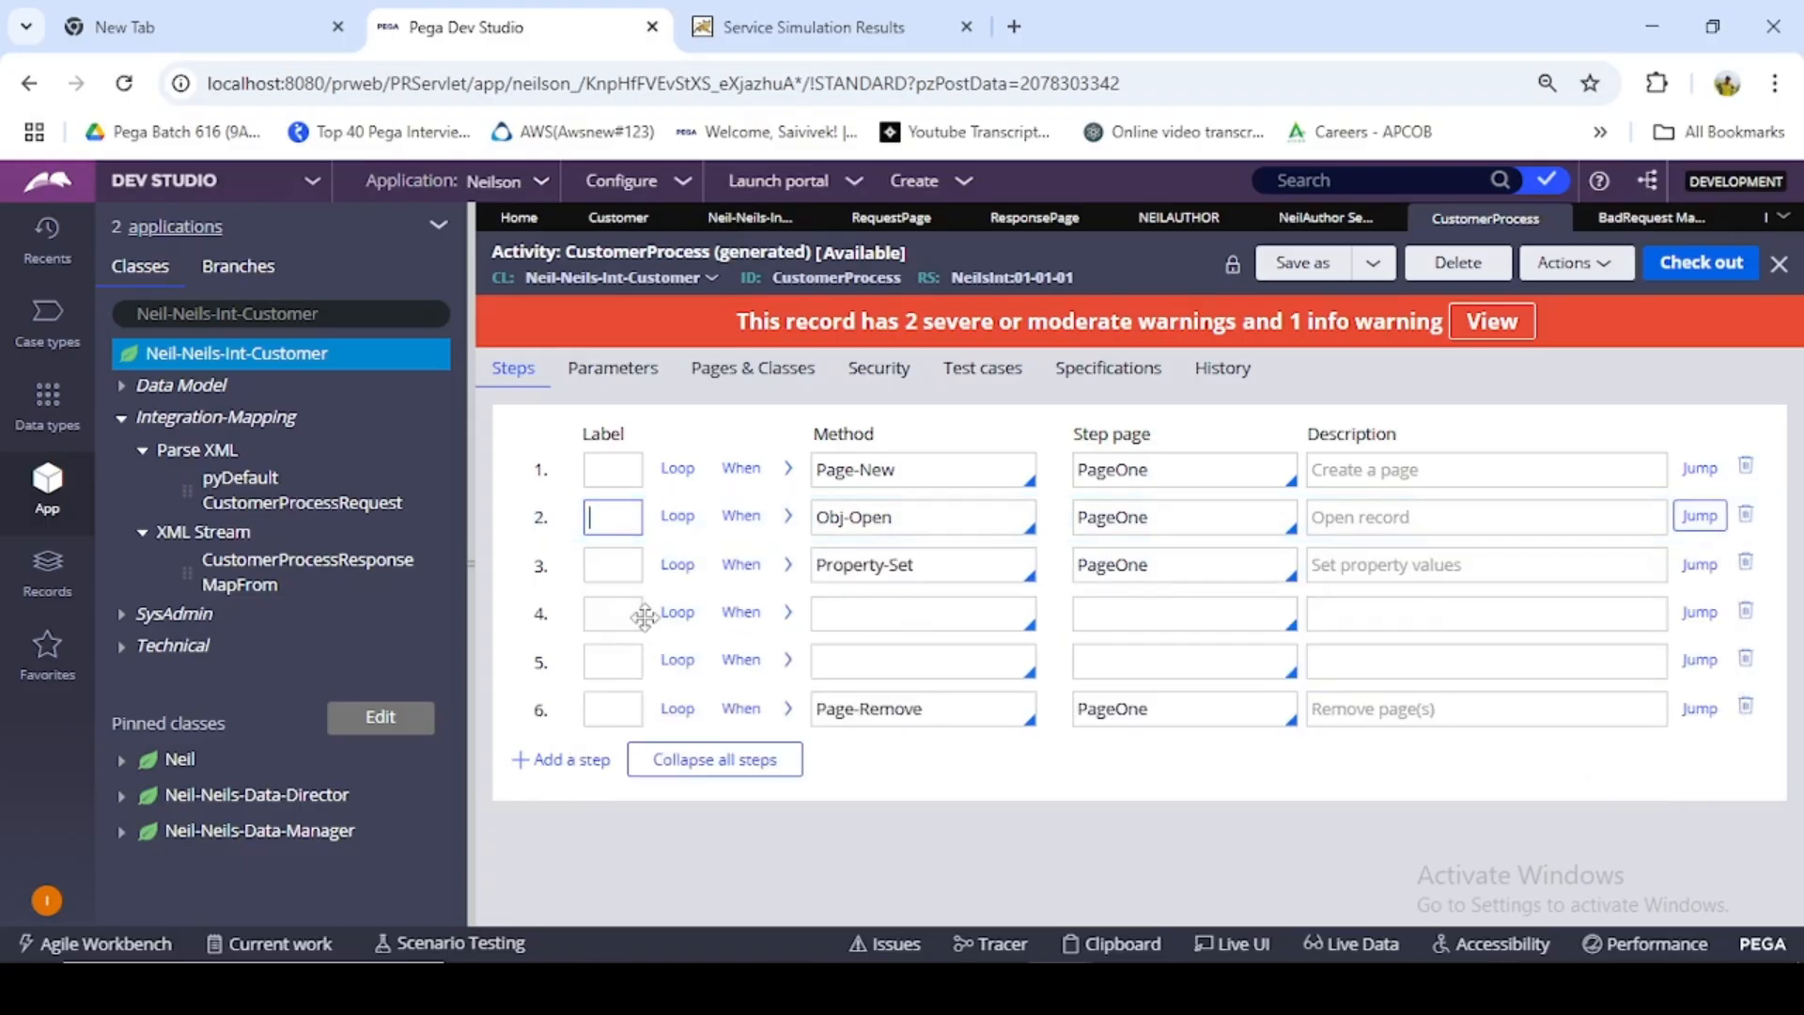
- Label step 4 of the activity A1 and set its method to Property-Set
click(627, 617)
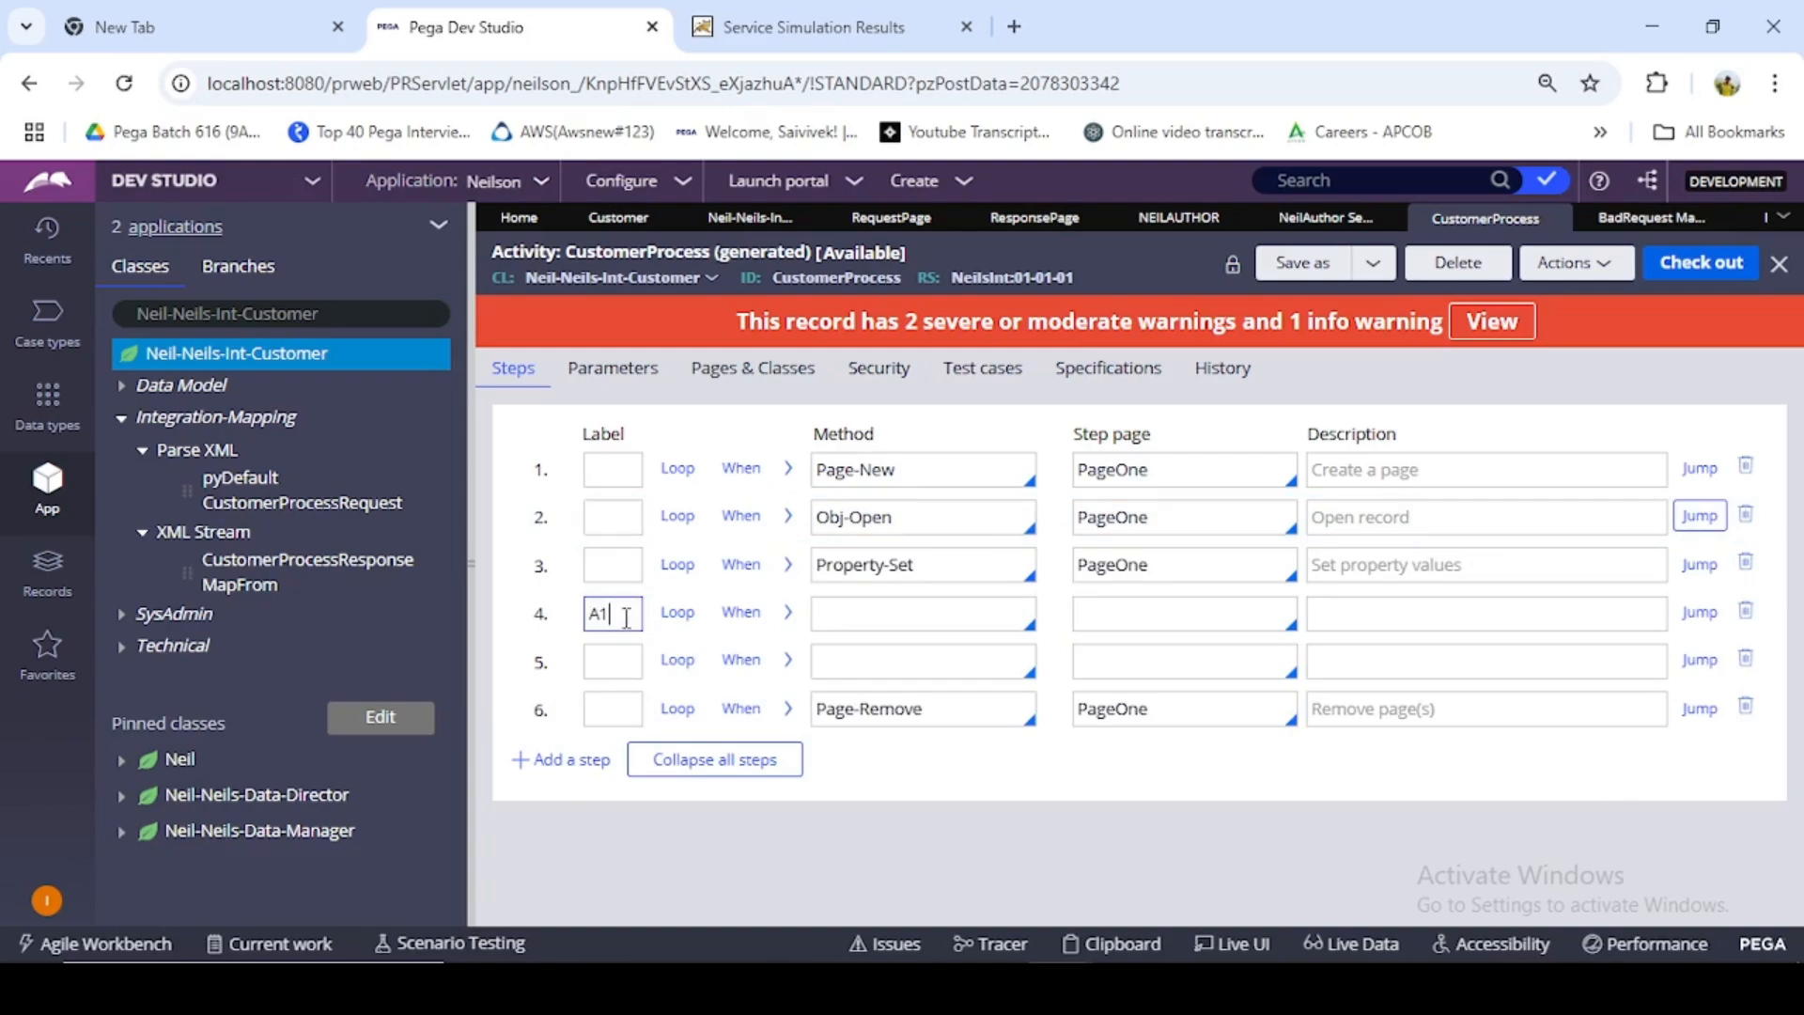
click(876, 601)
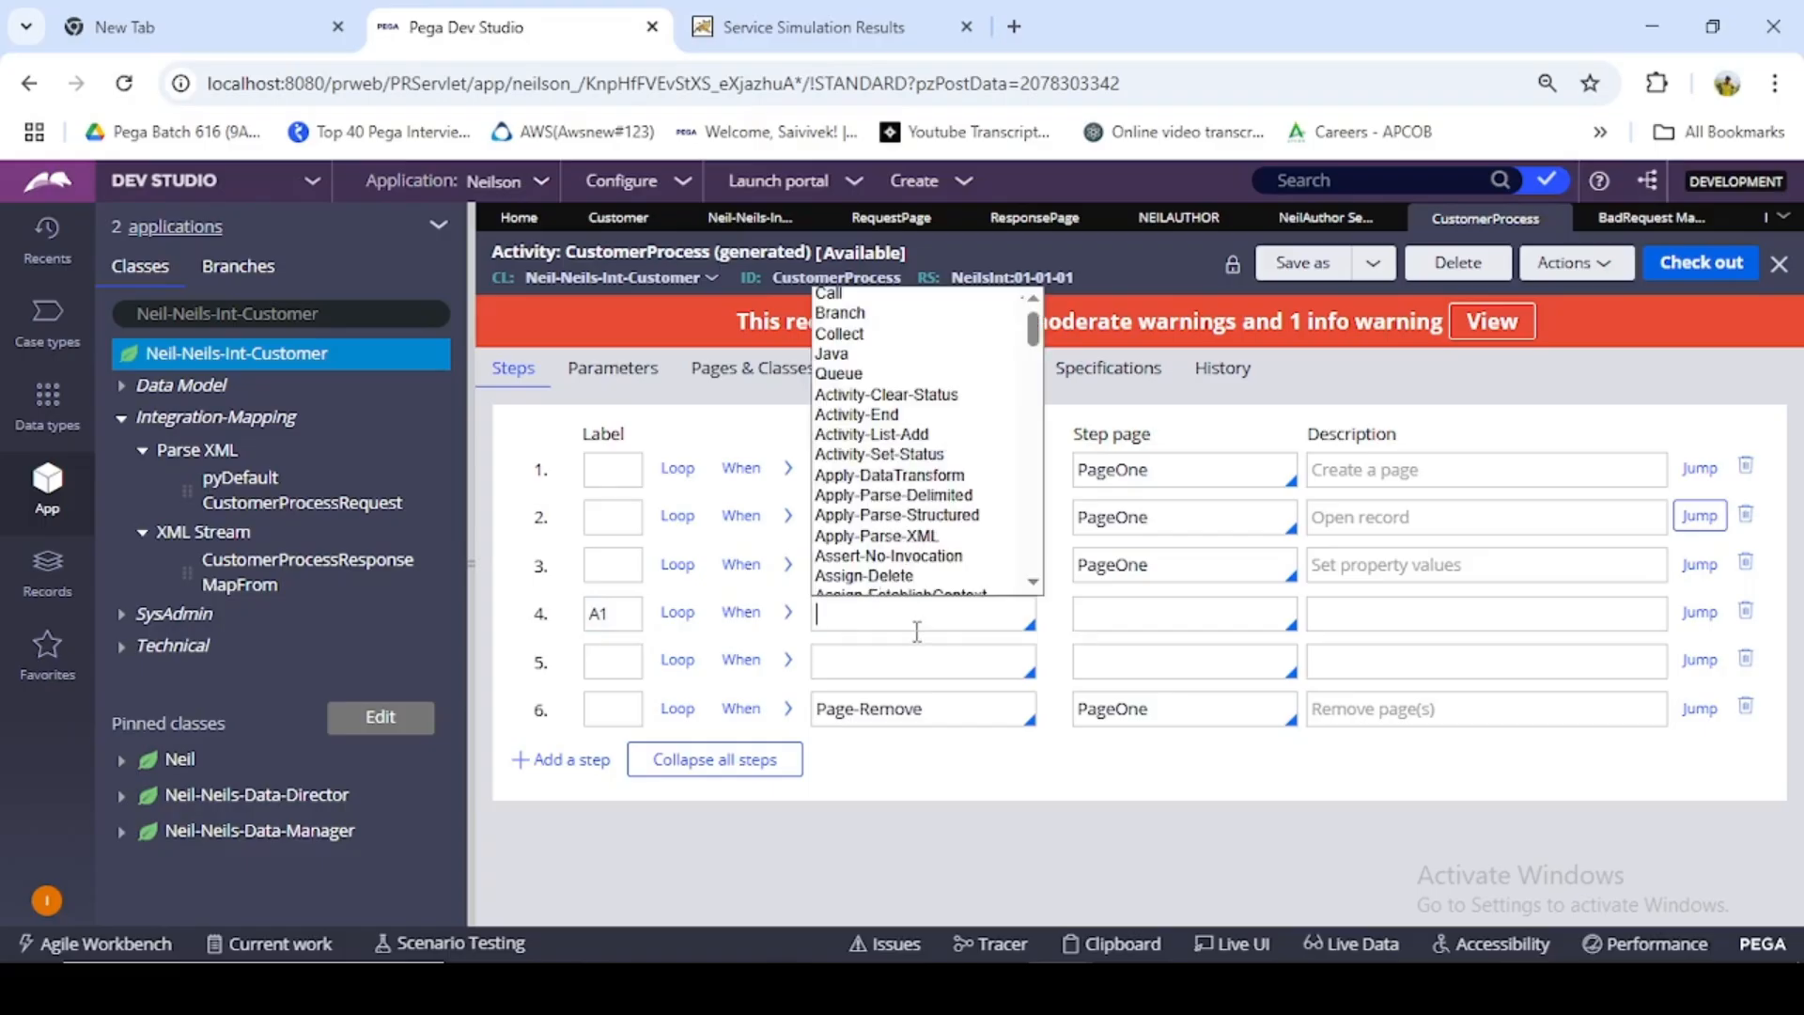
text(Property-)
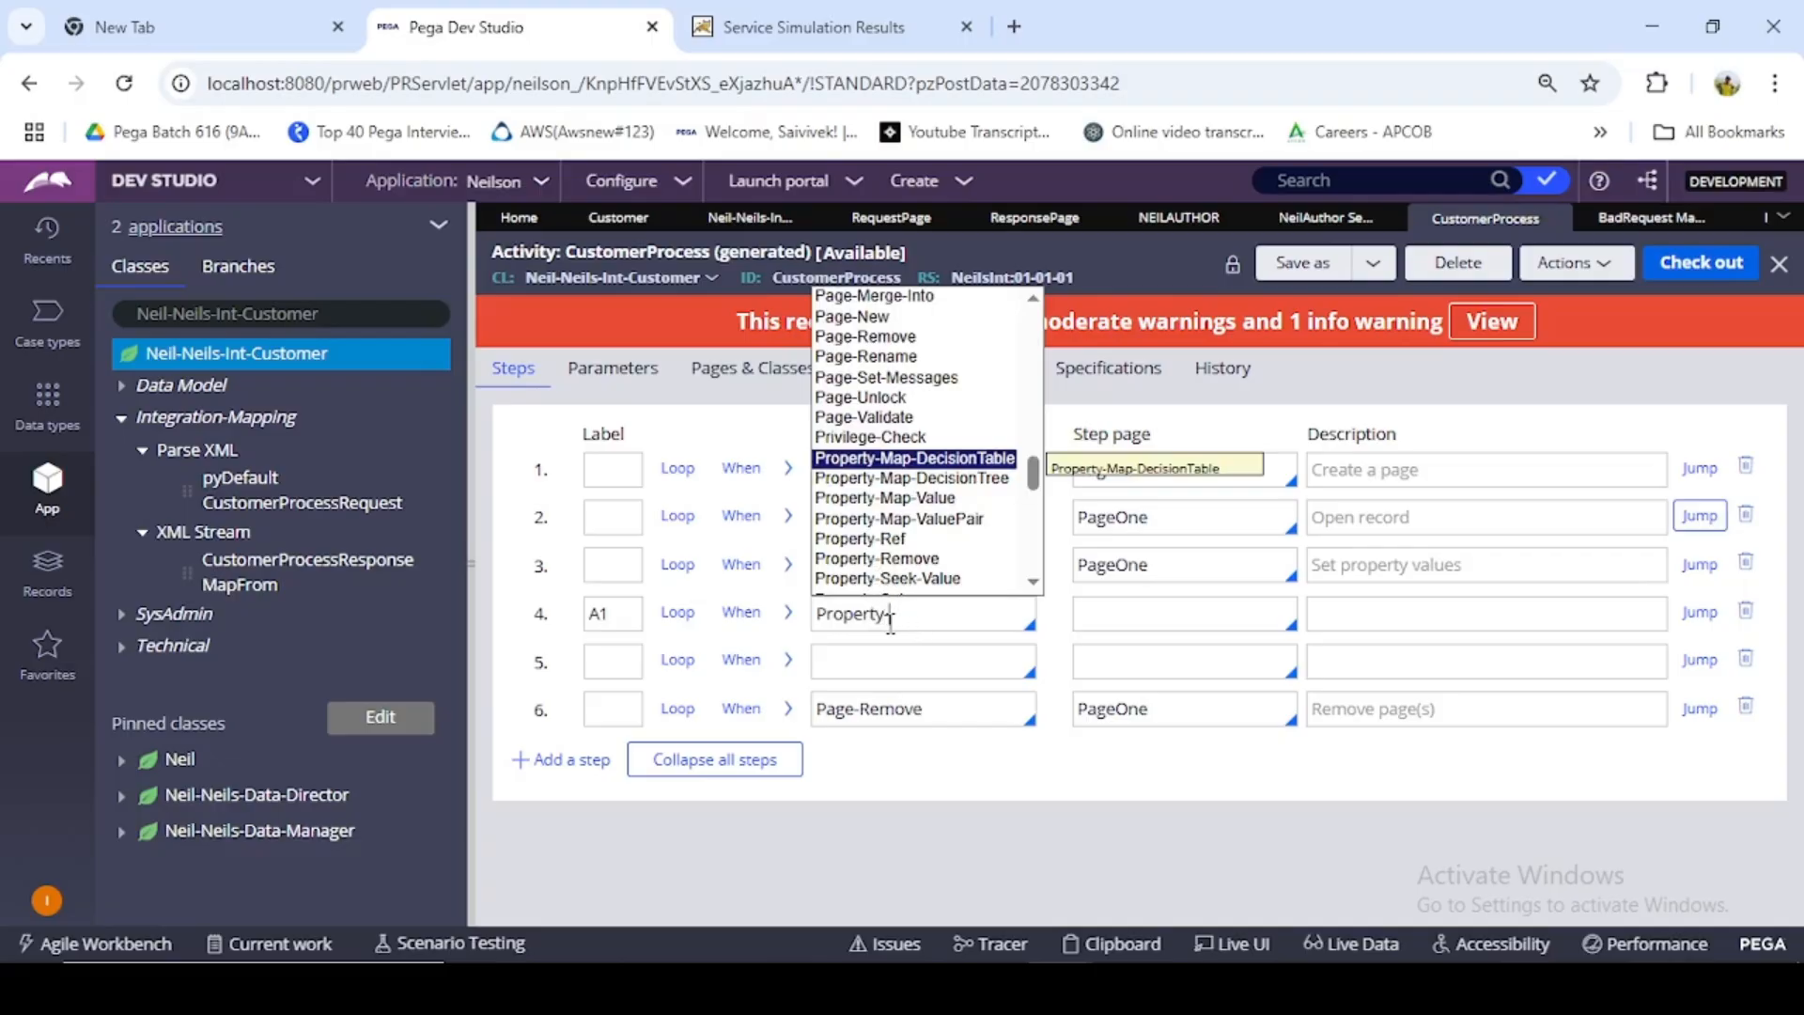
text(set)
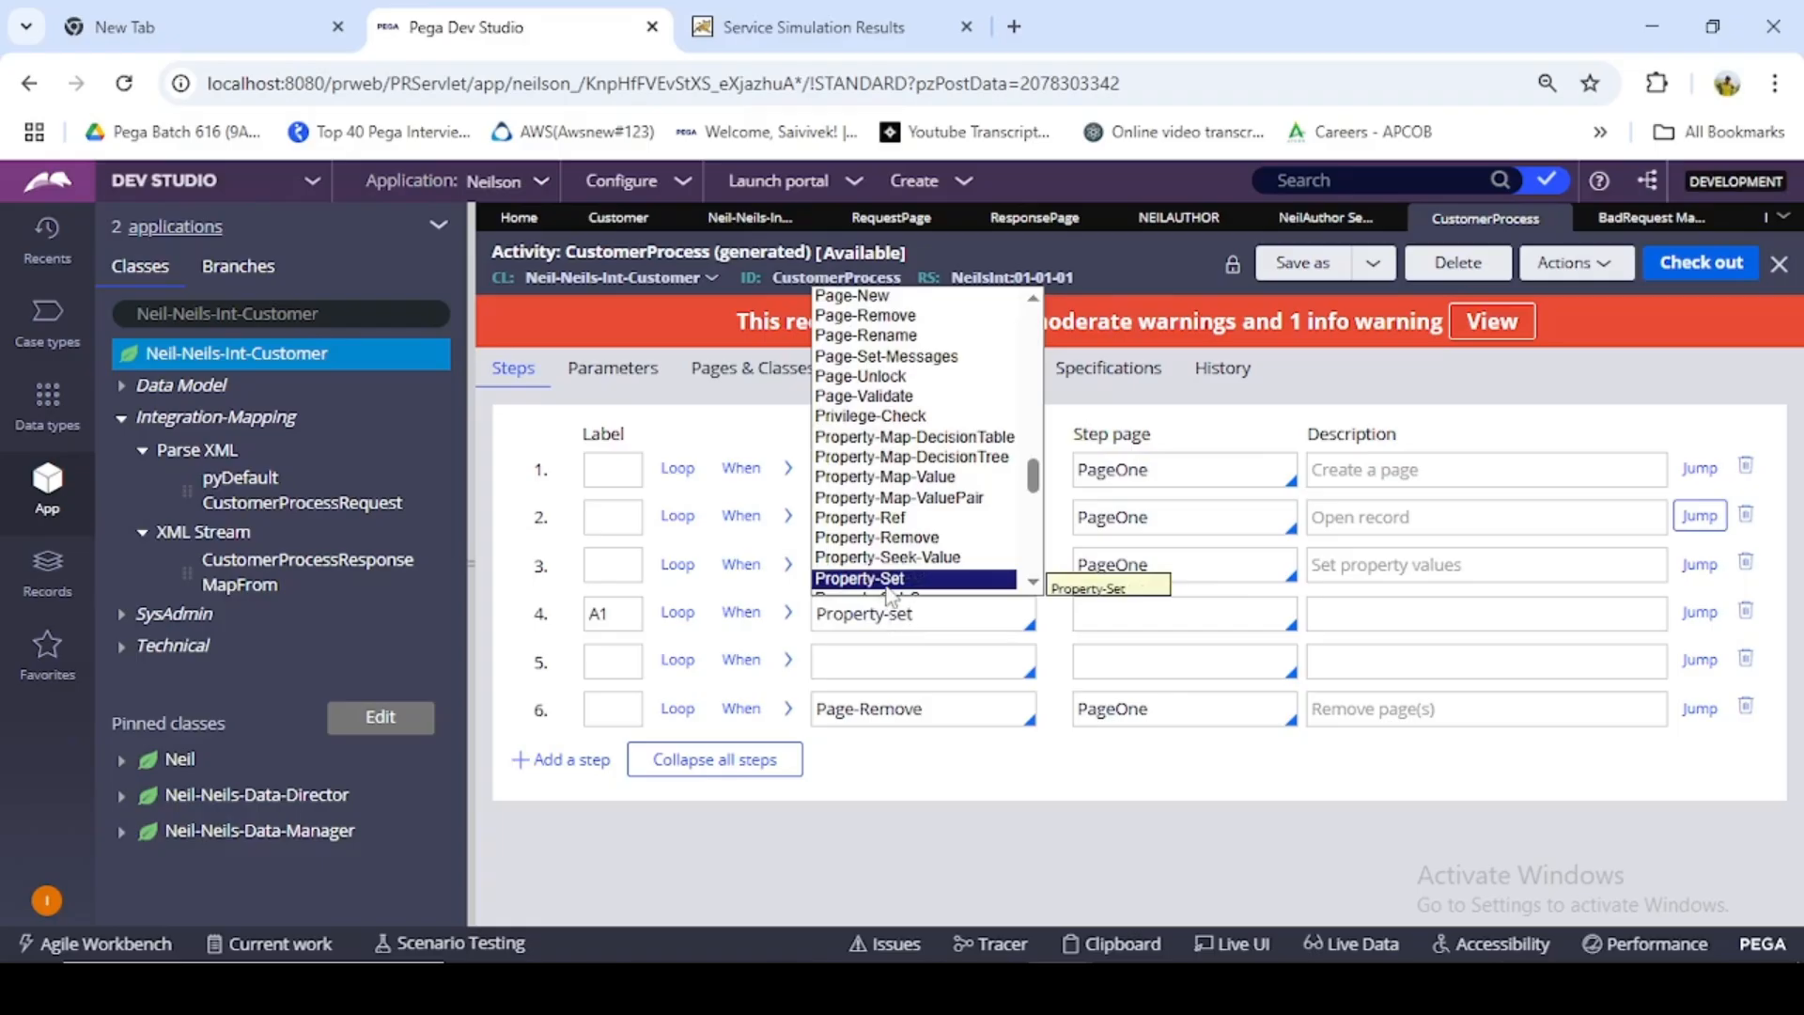
click(888, 579)
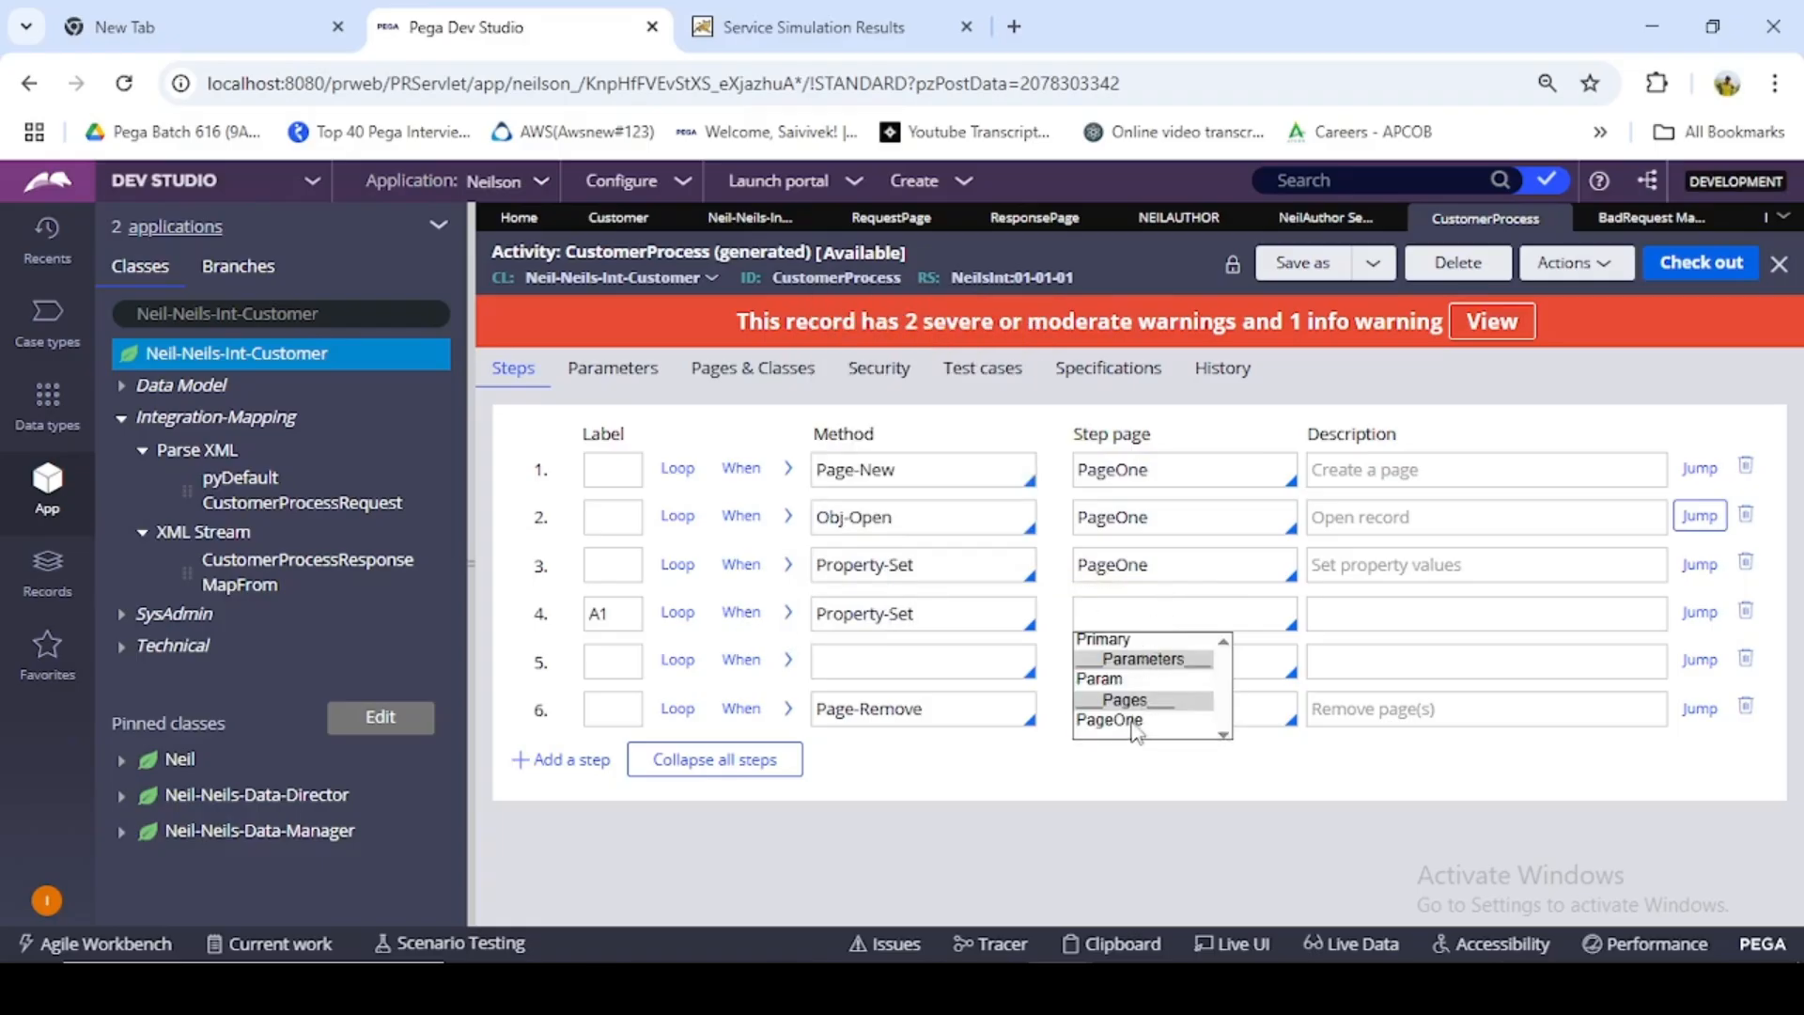
- Set the A1 step's page to PageOne and enter Primary.BadRequest.MemberId as its first property name
click(1137, 728)
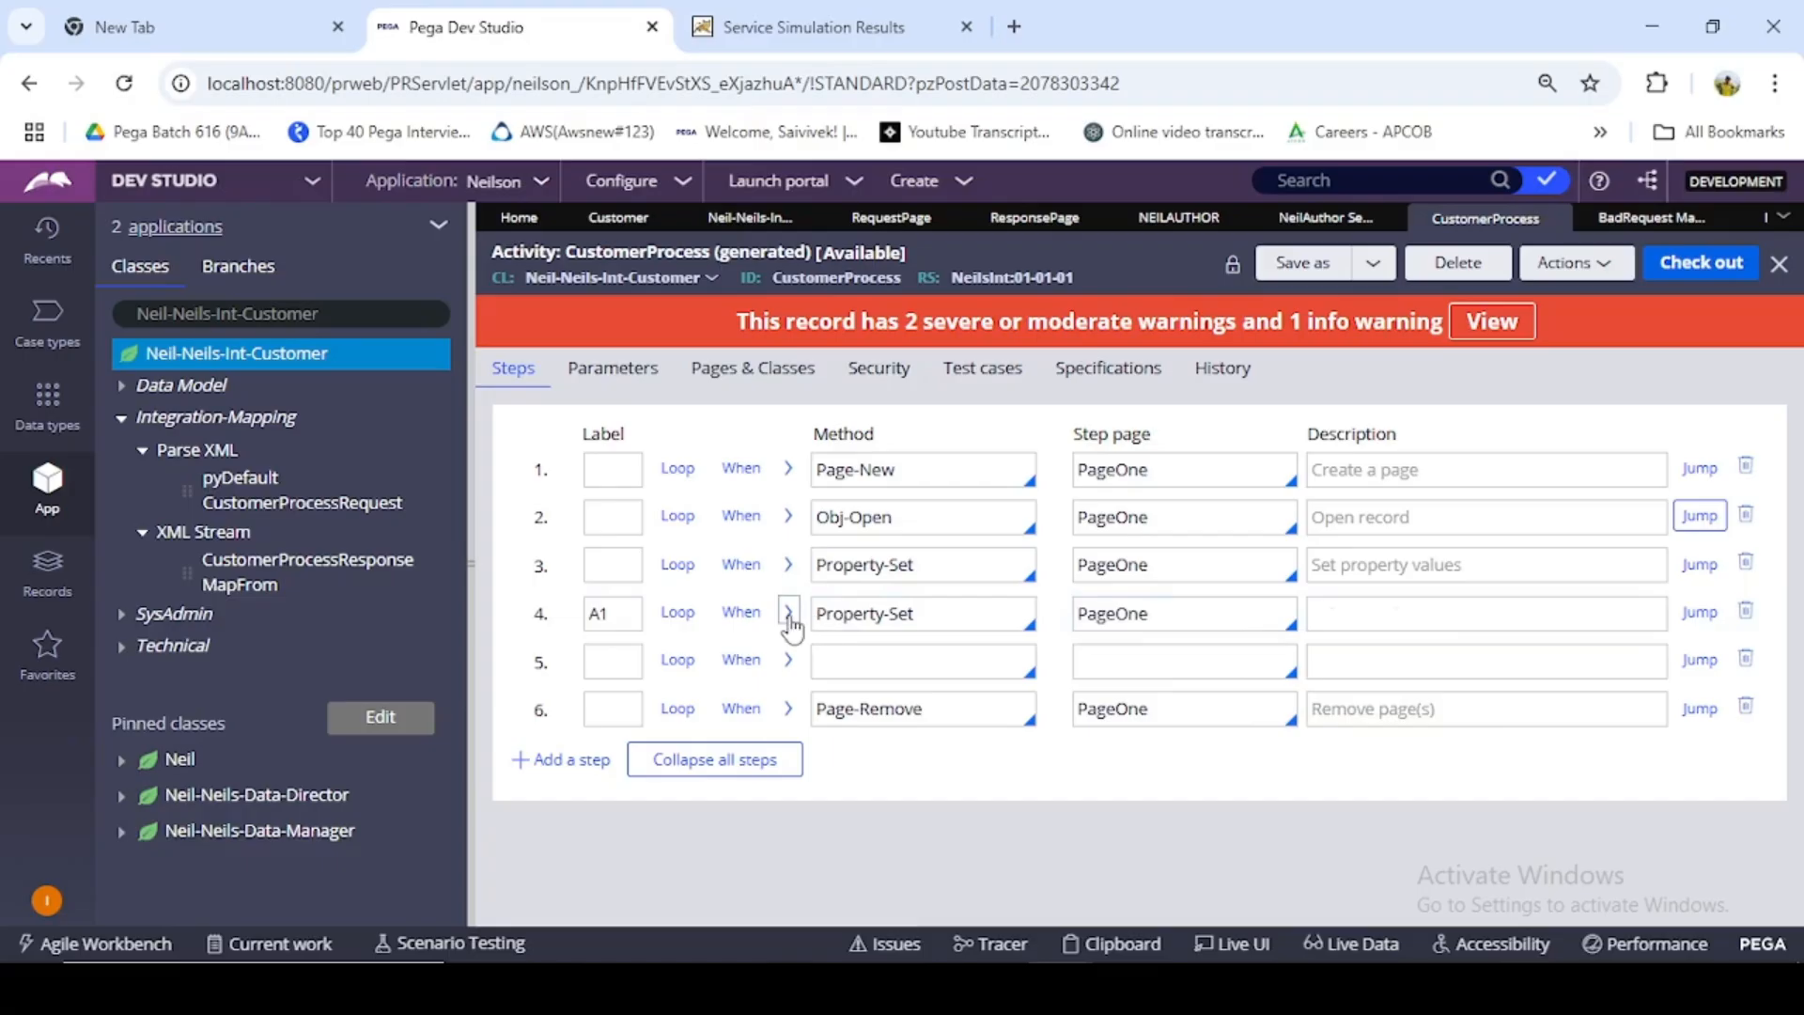
click(789, 613)
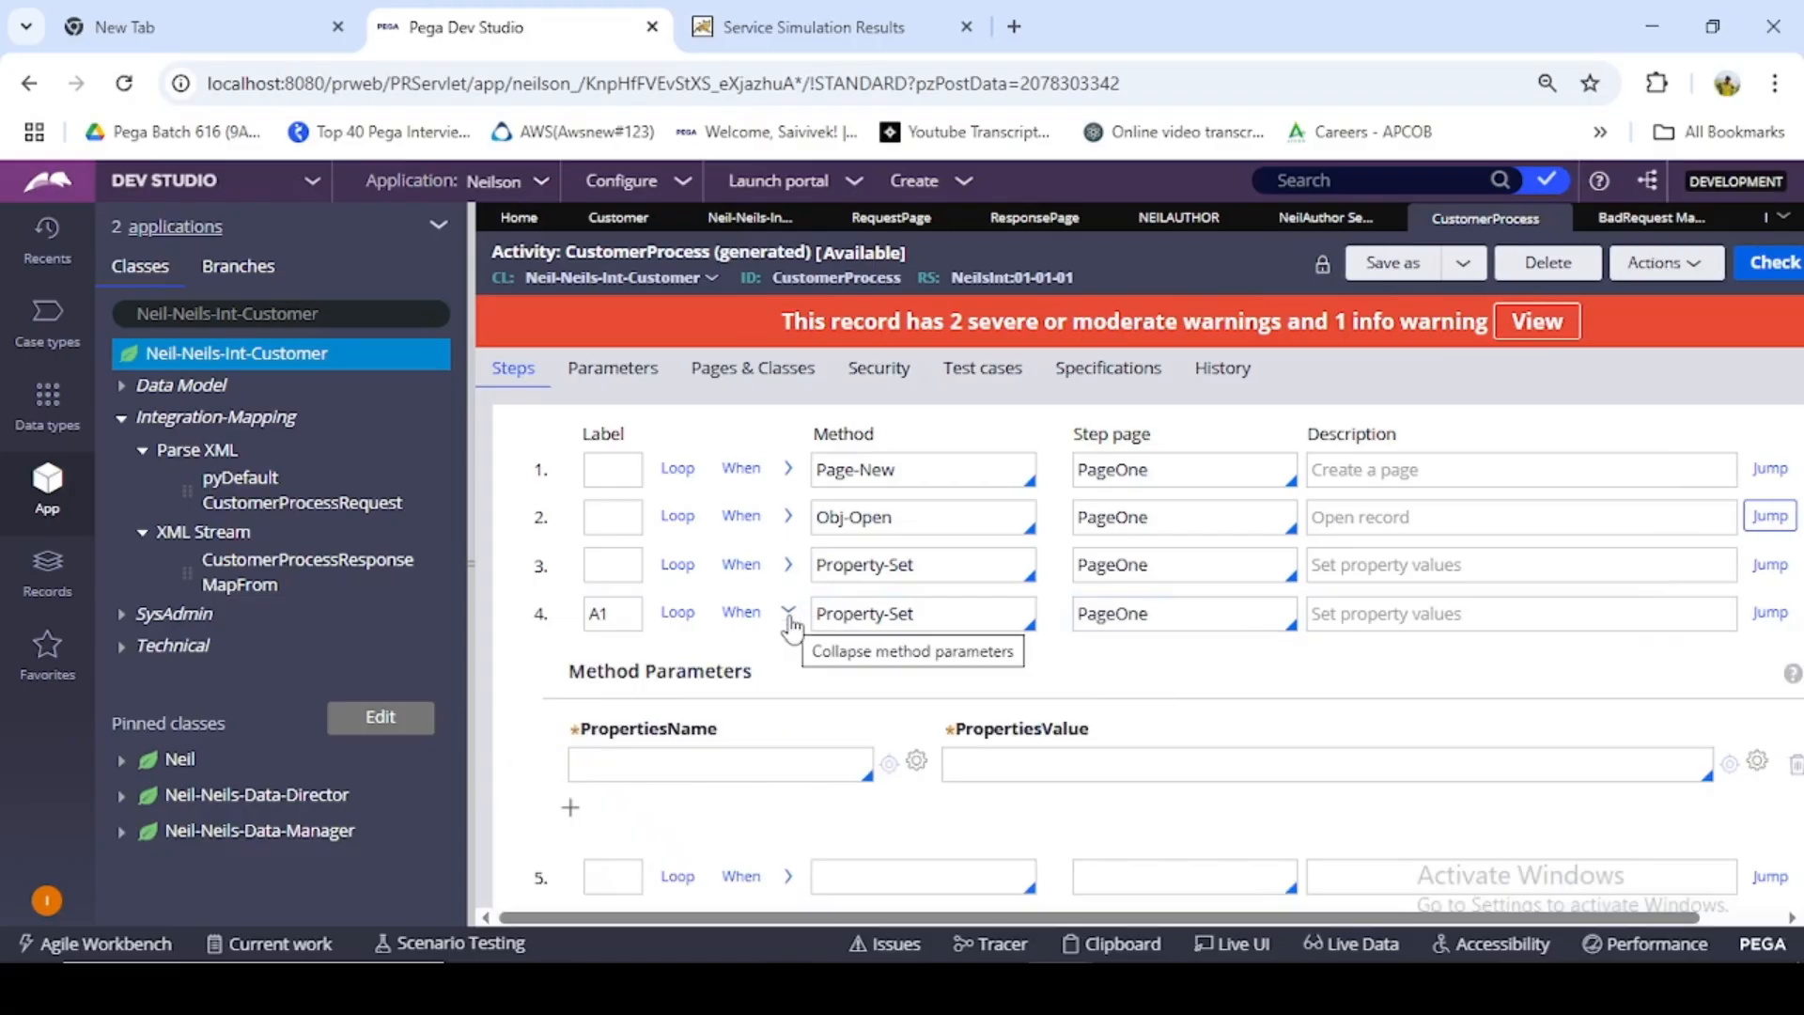
click(726, 763)
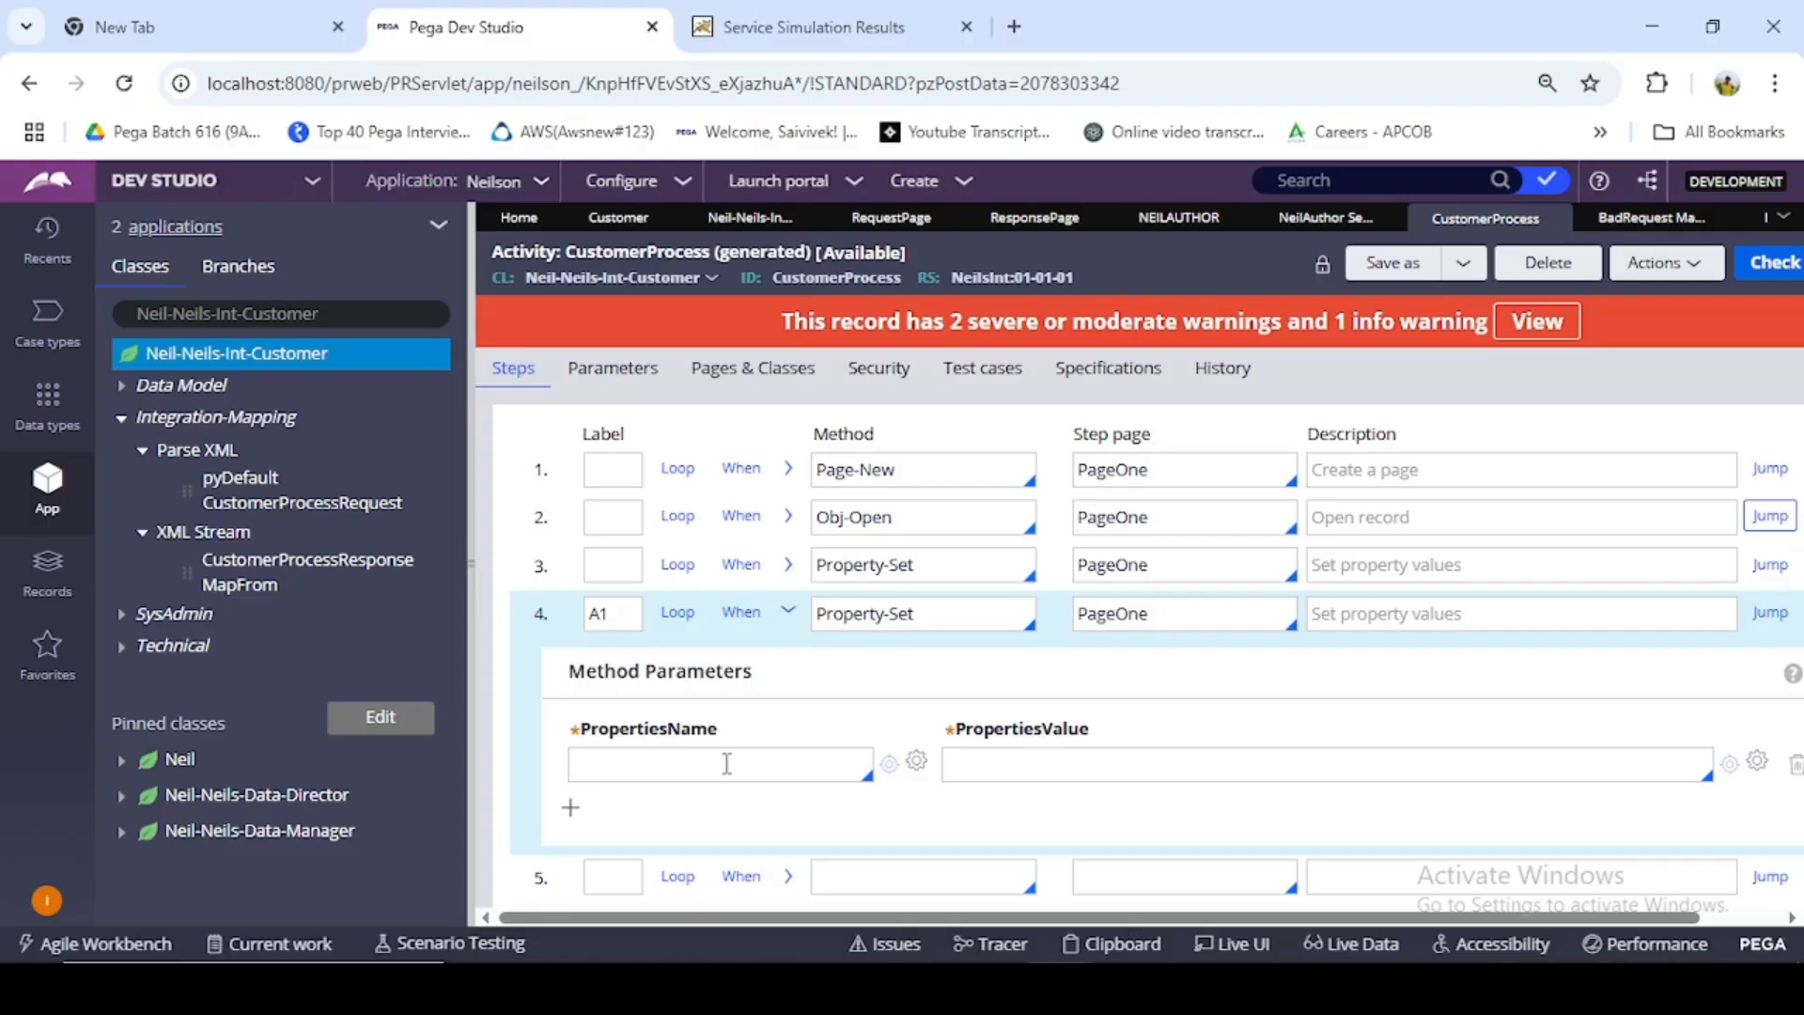
text(.)
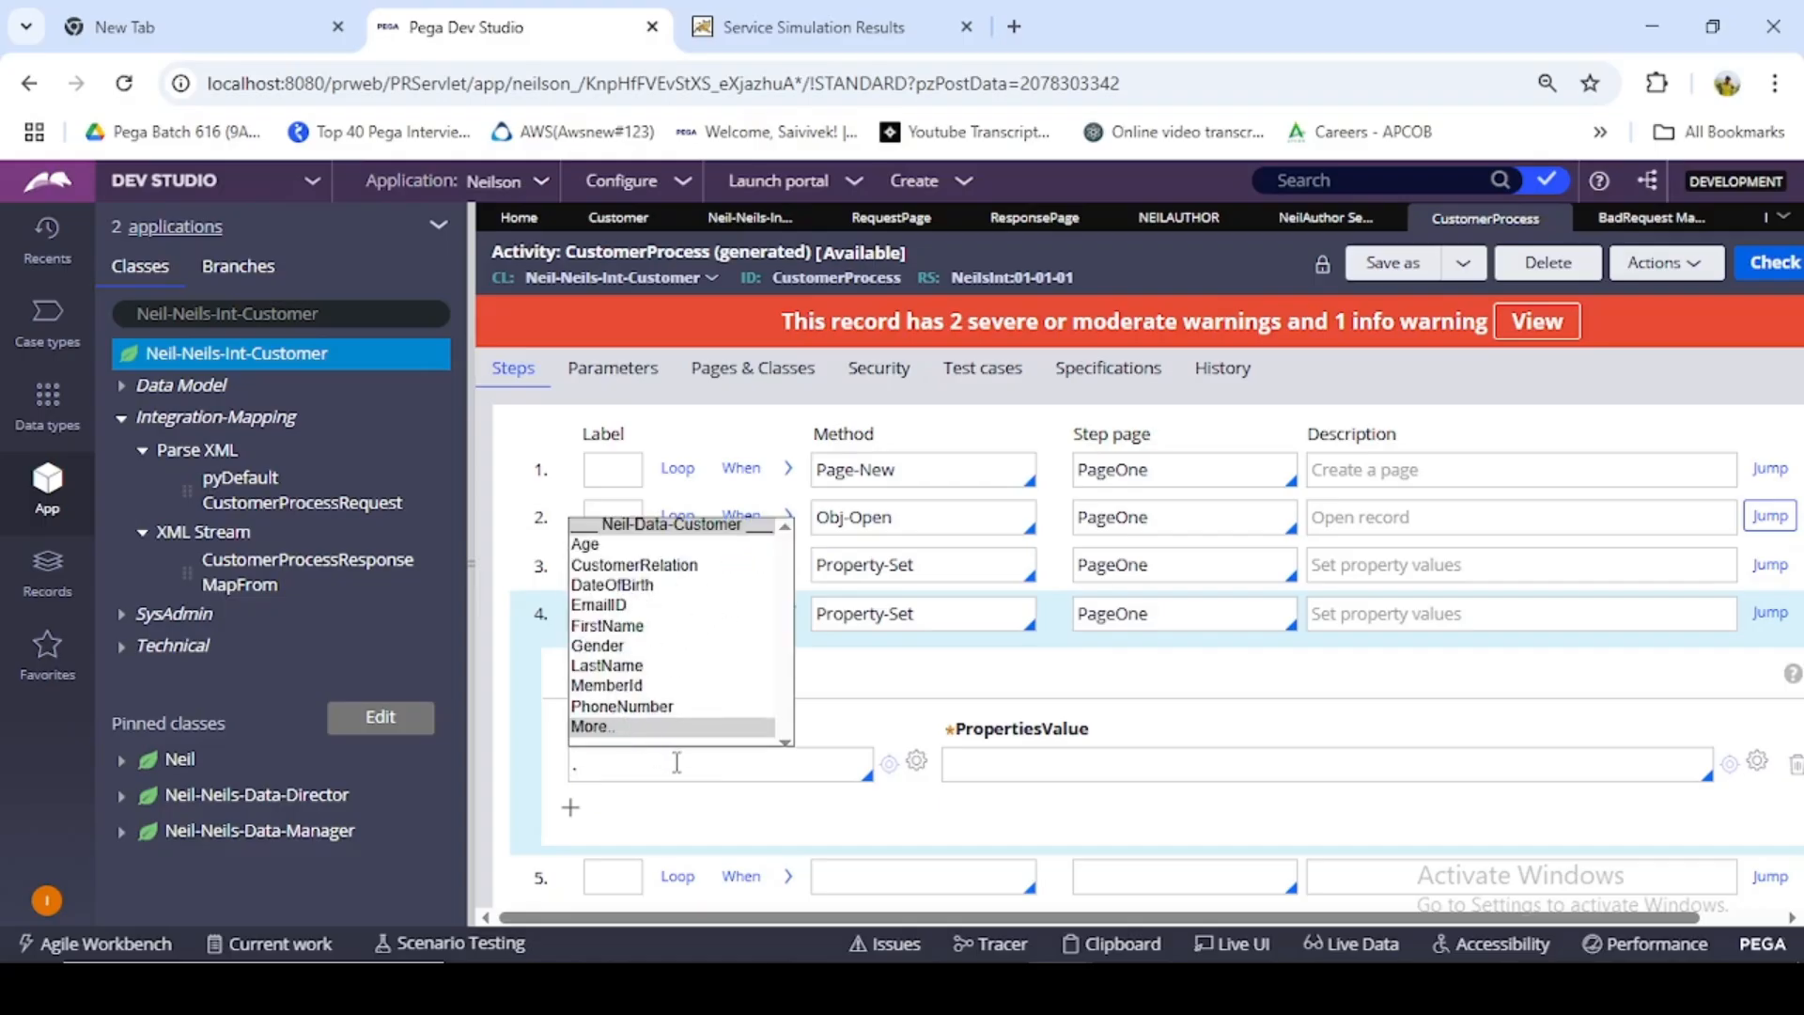
key(BackSpace)
text(Prima)
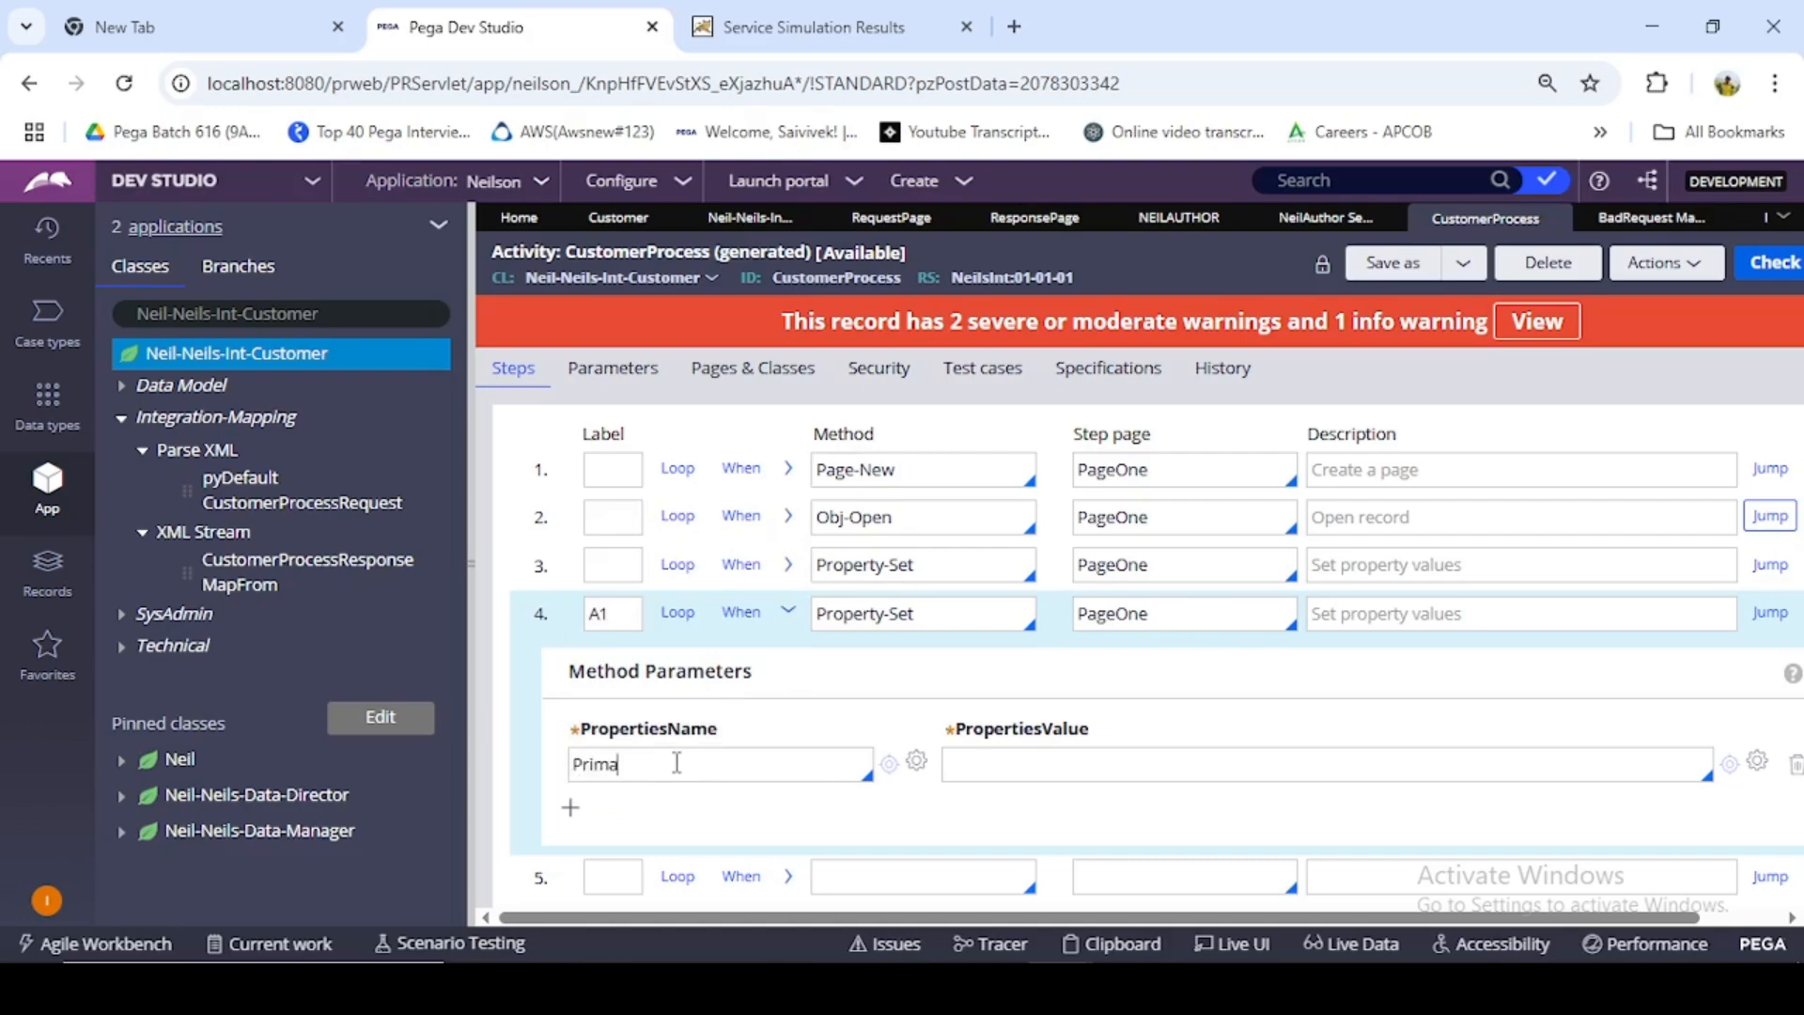
text(y)
text(.)
click(647, 667)
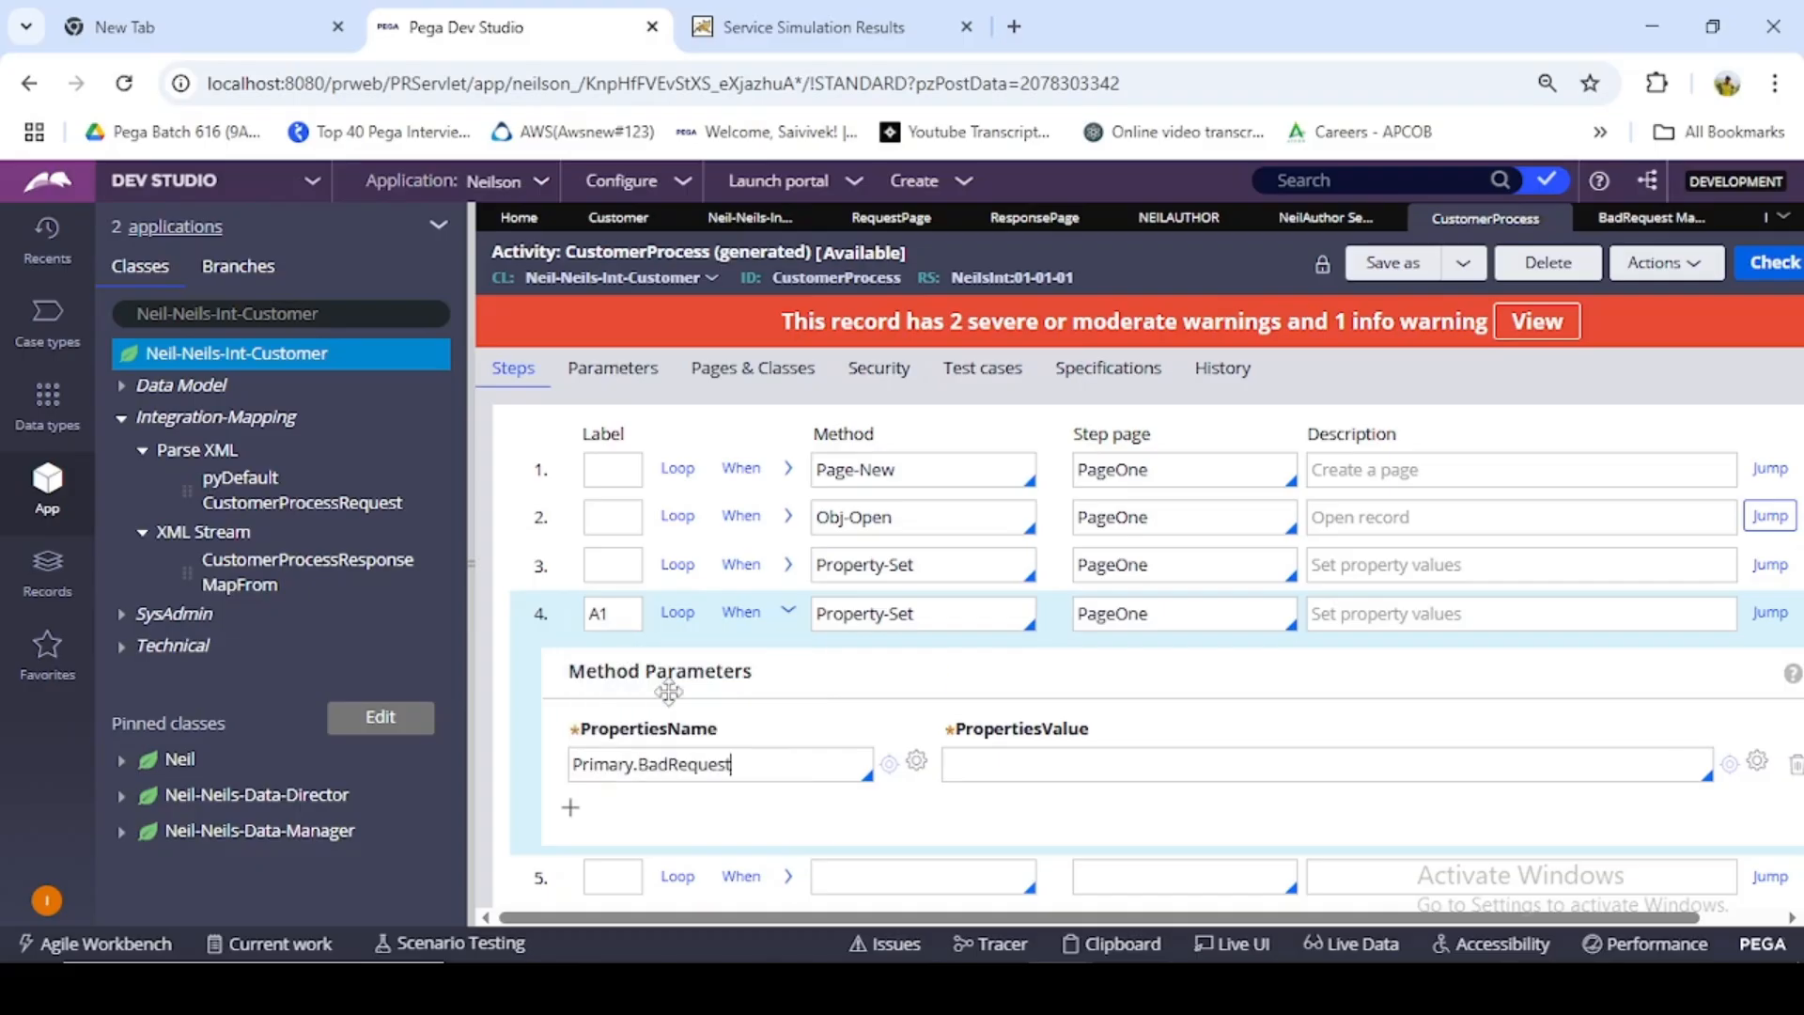
text(.)
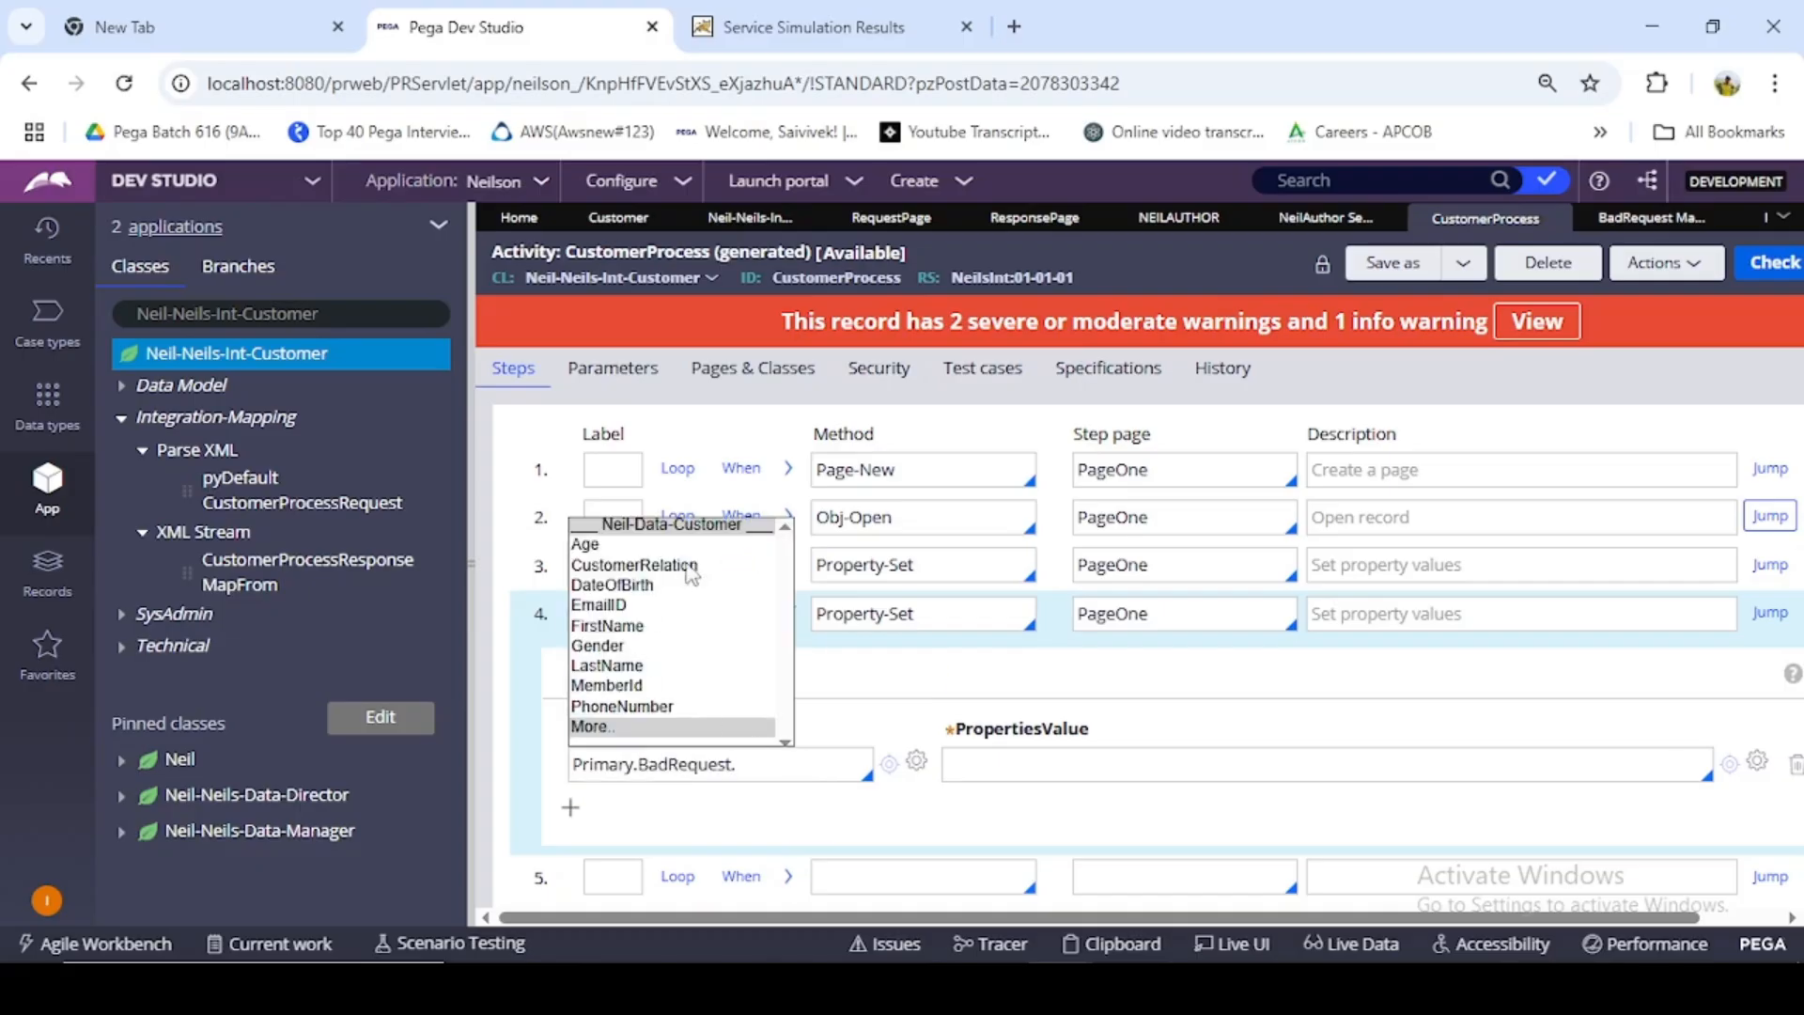
click(620, 685)
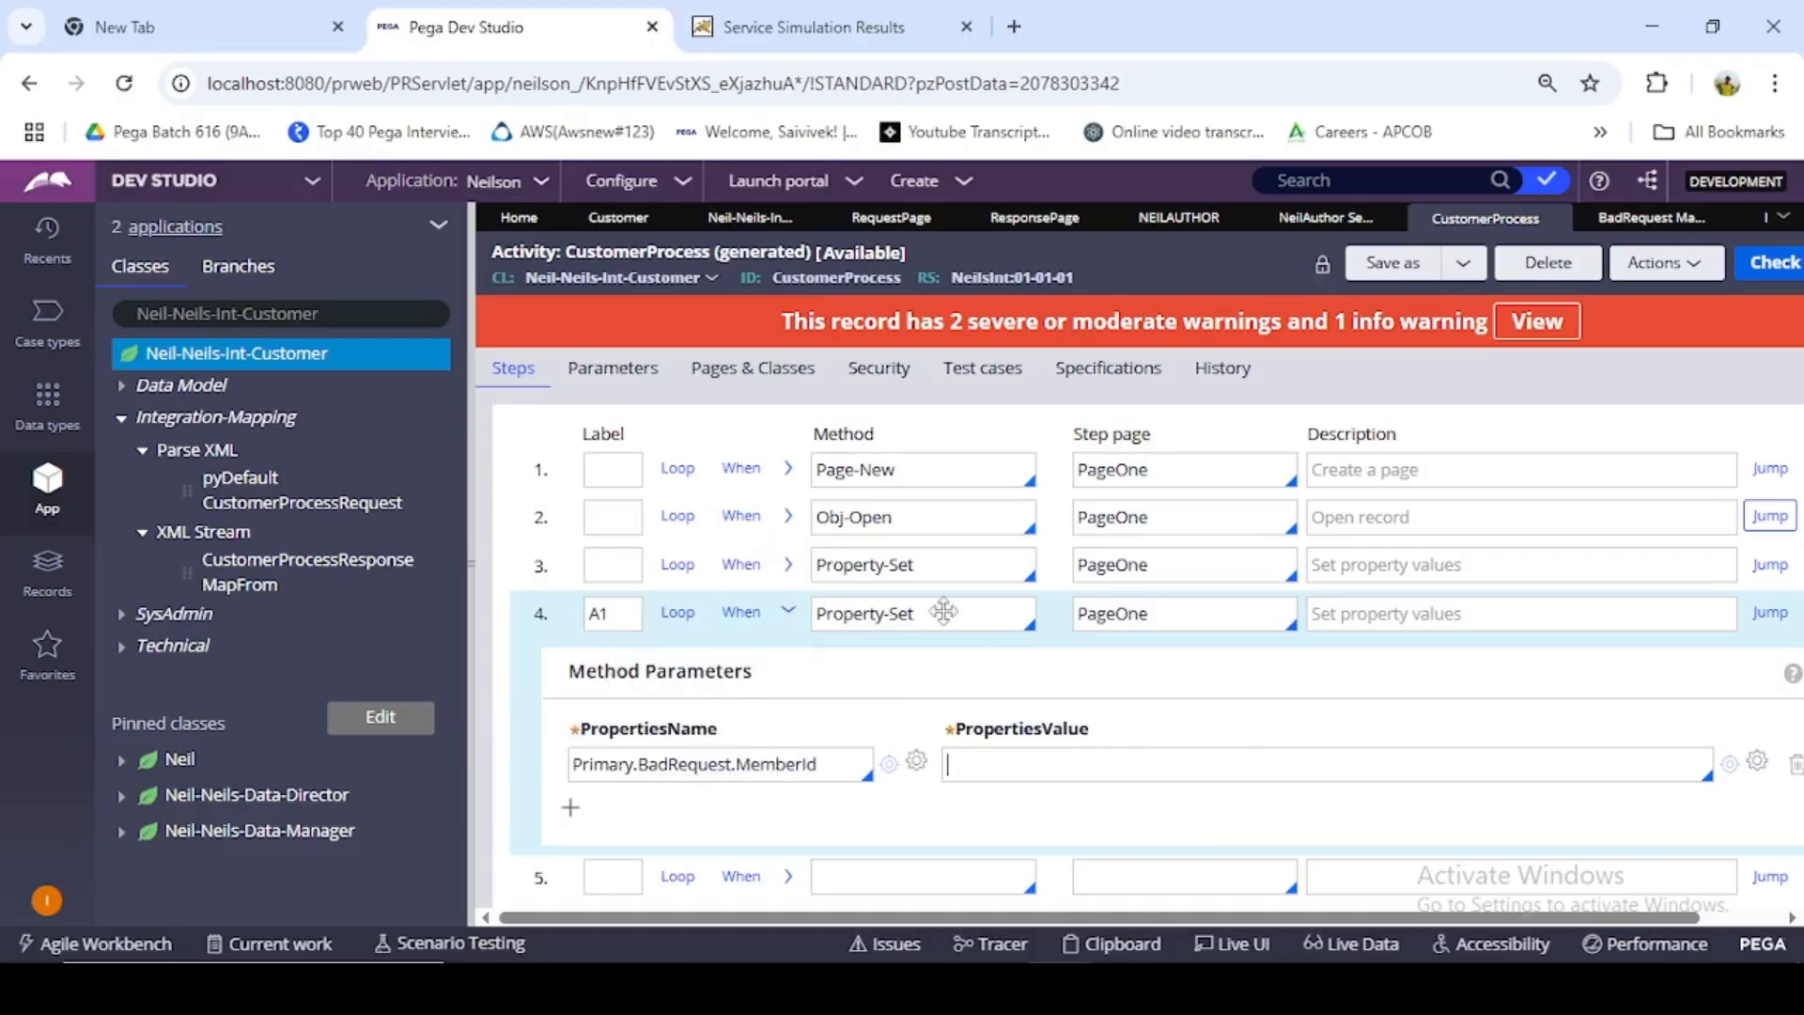
- Copy the Primary.RequestPage.MemberId value from the Obj-Open parameters into the value of A1's MemberId property
click(788, 517)
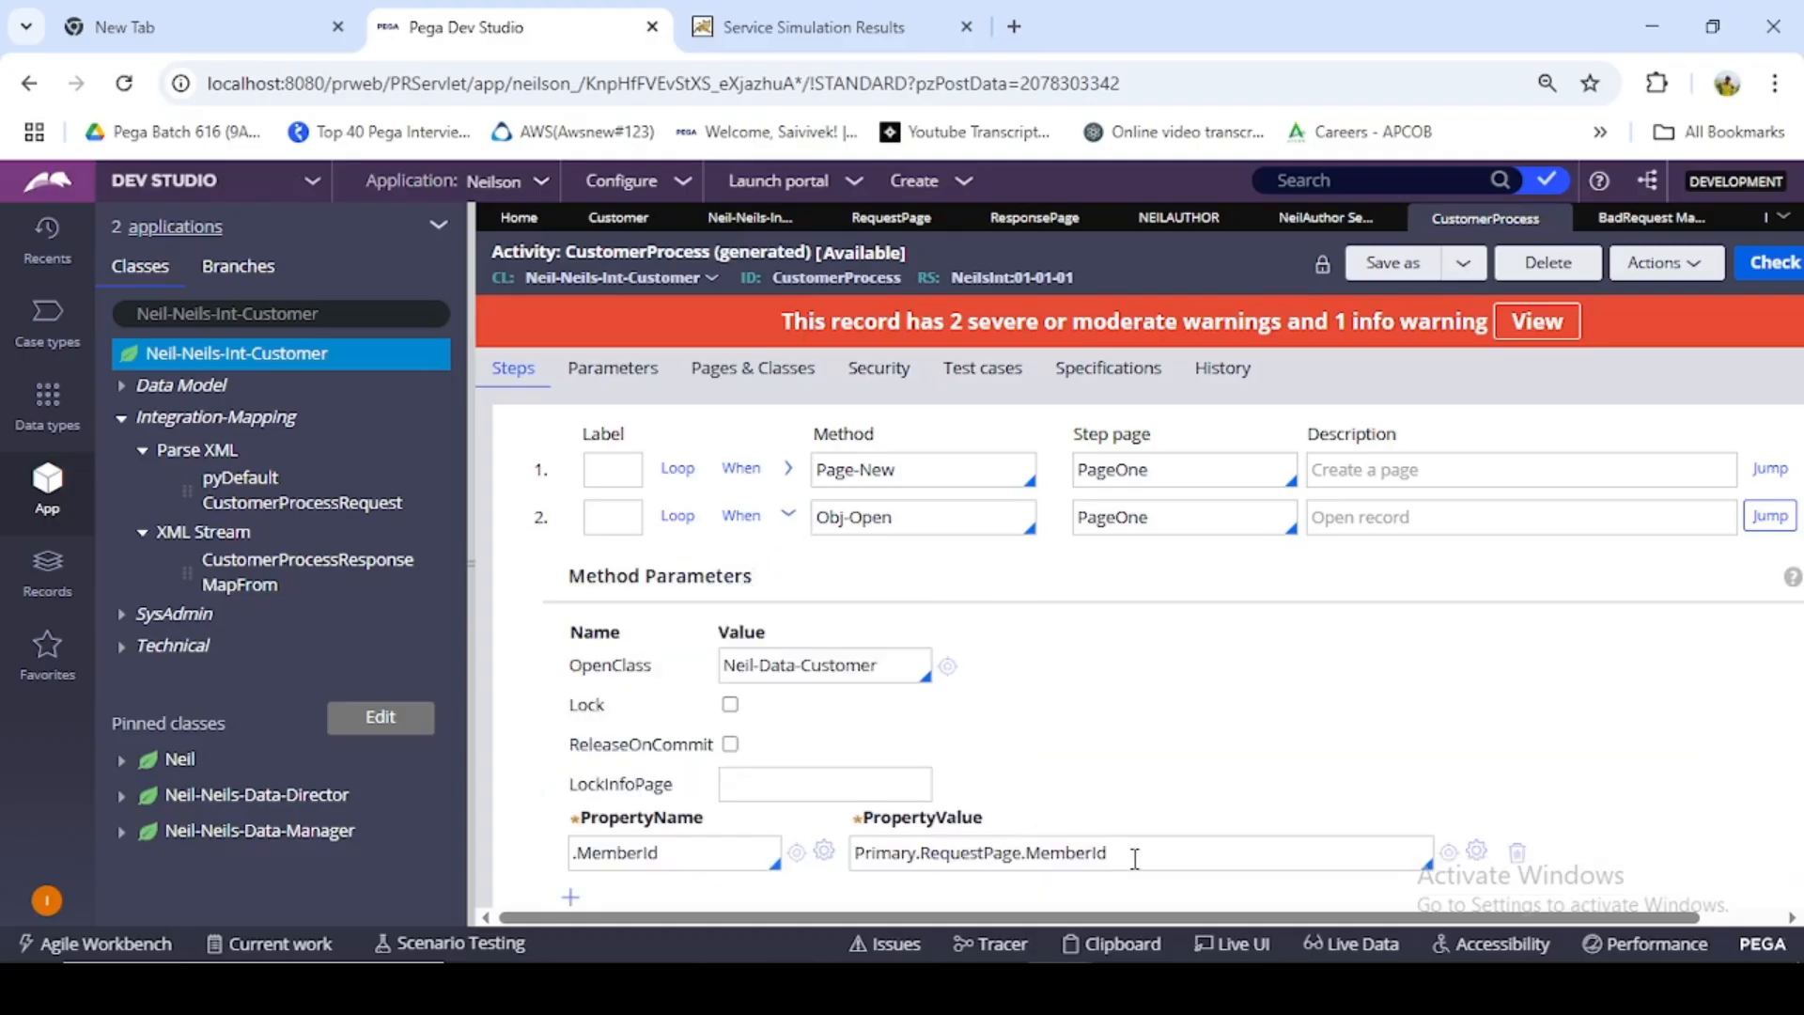
drag(1134, 855, 865, 848)
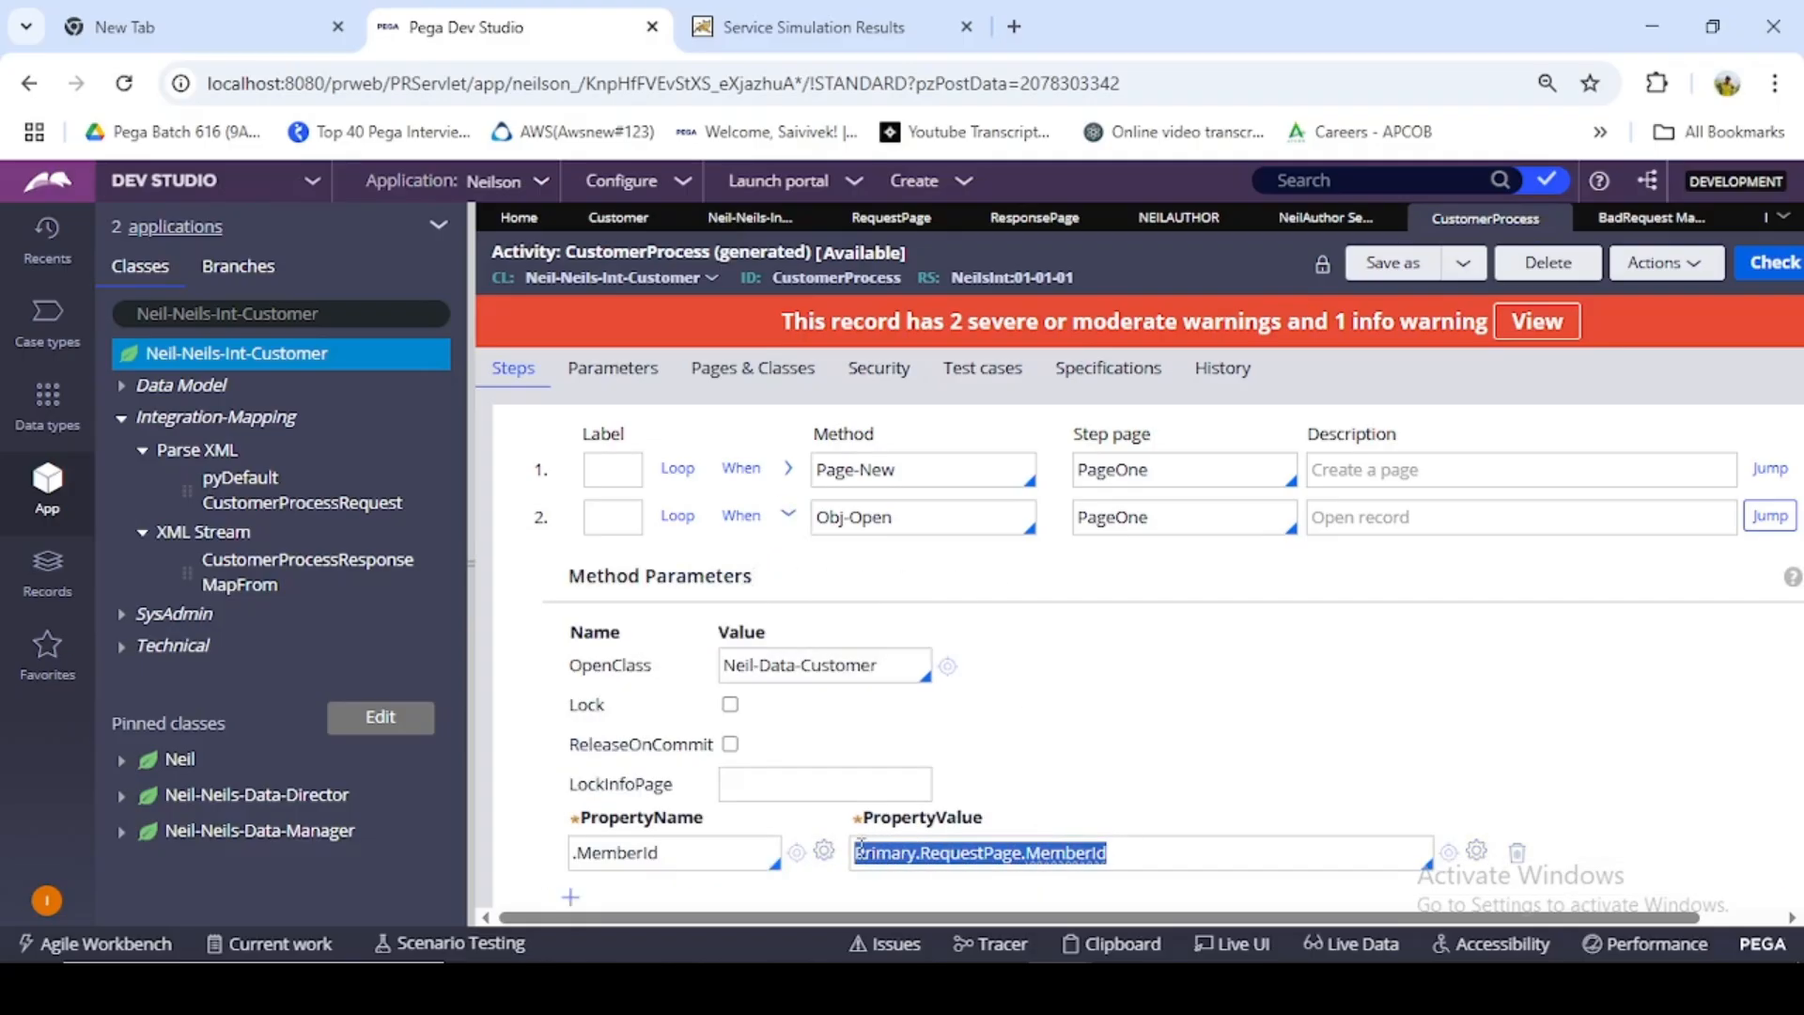
click(787, 515)
scroll(1100, 719, down, 1)
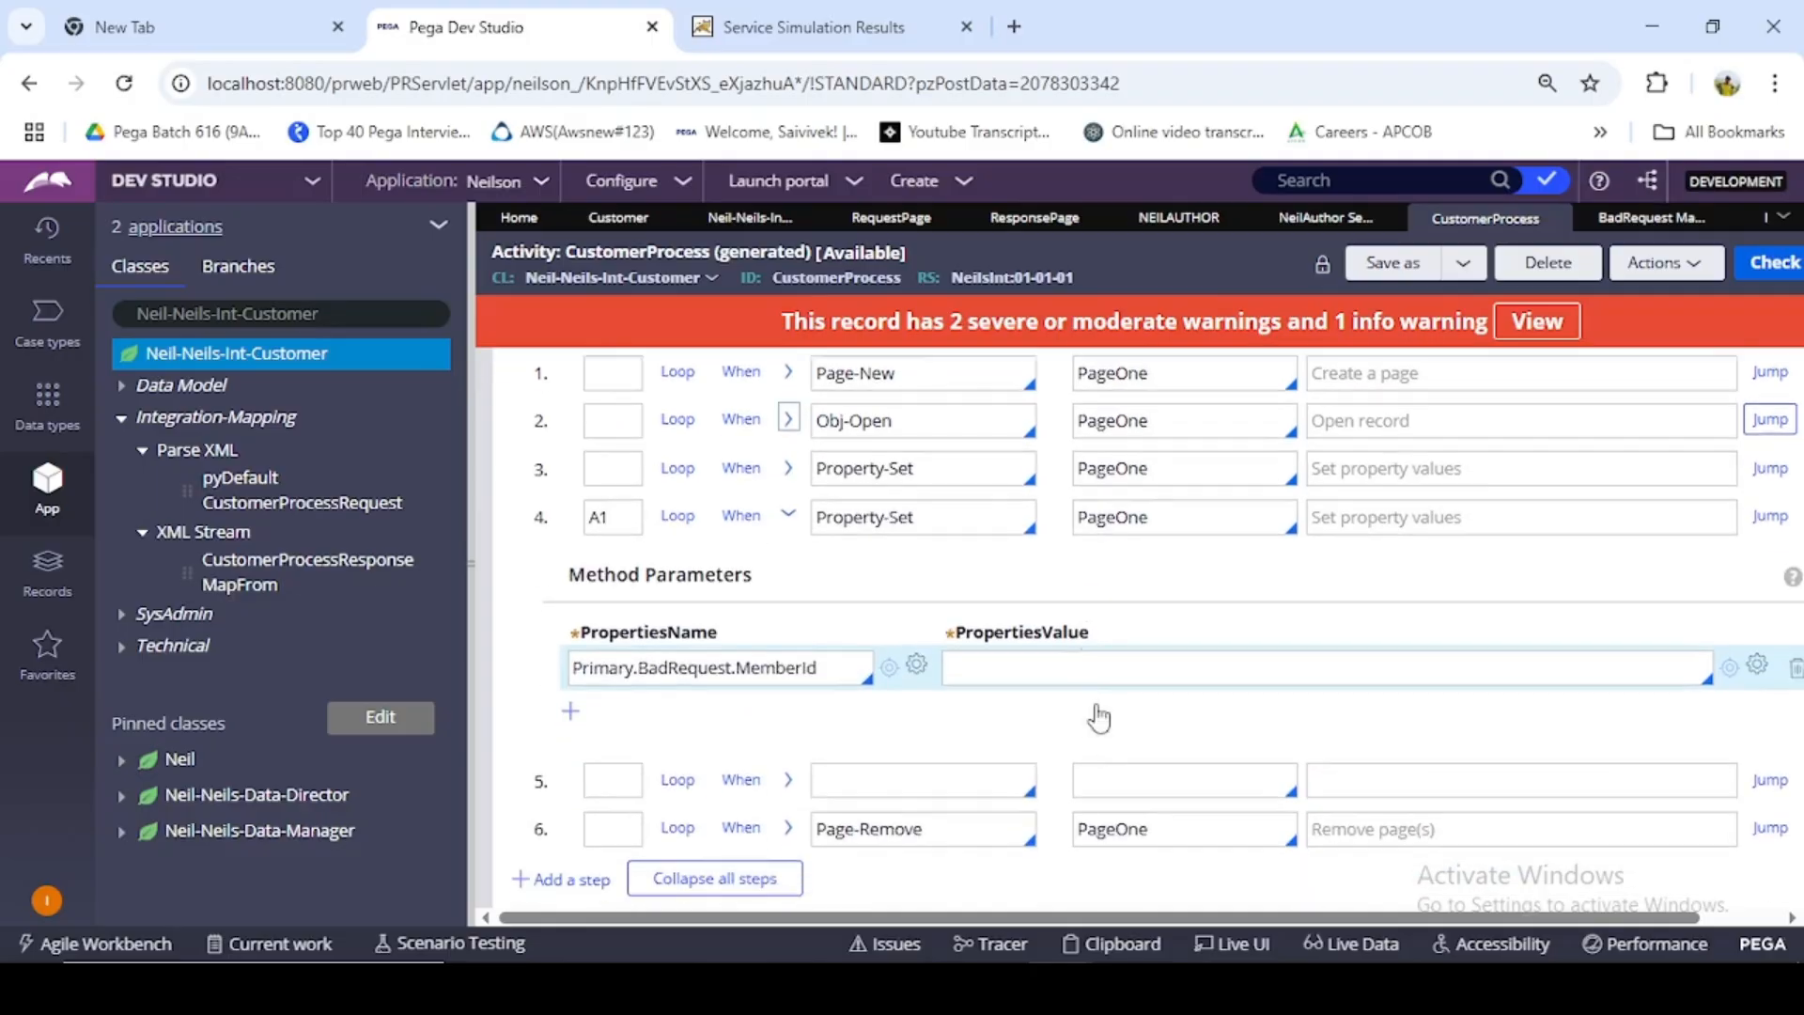
click(1080, 667)
text(Primary.RequestPage.MemberId)
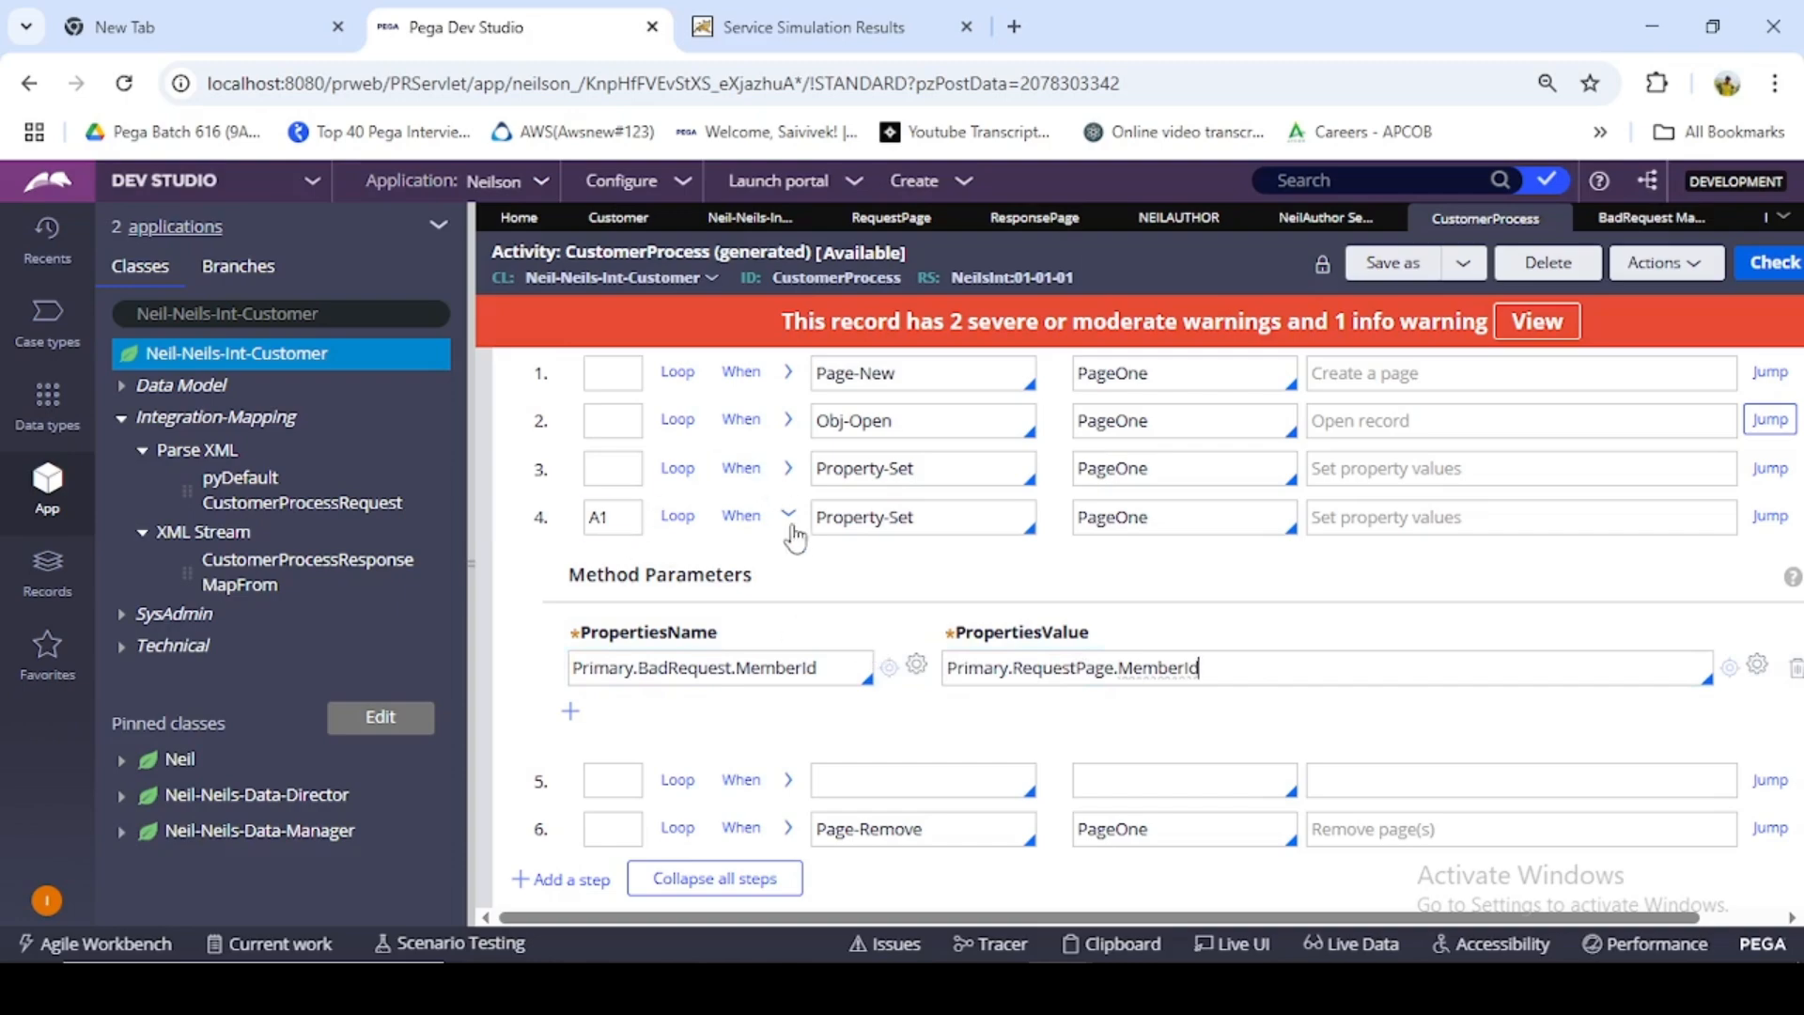
- Add three more property rows to the A1 step and fill each property name with Primary.BadRequest
click(570, 711)
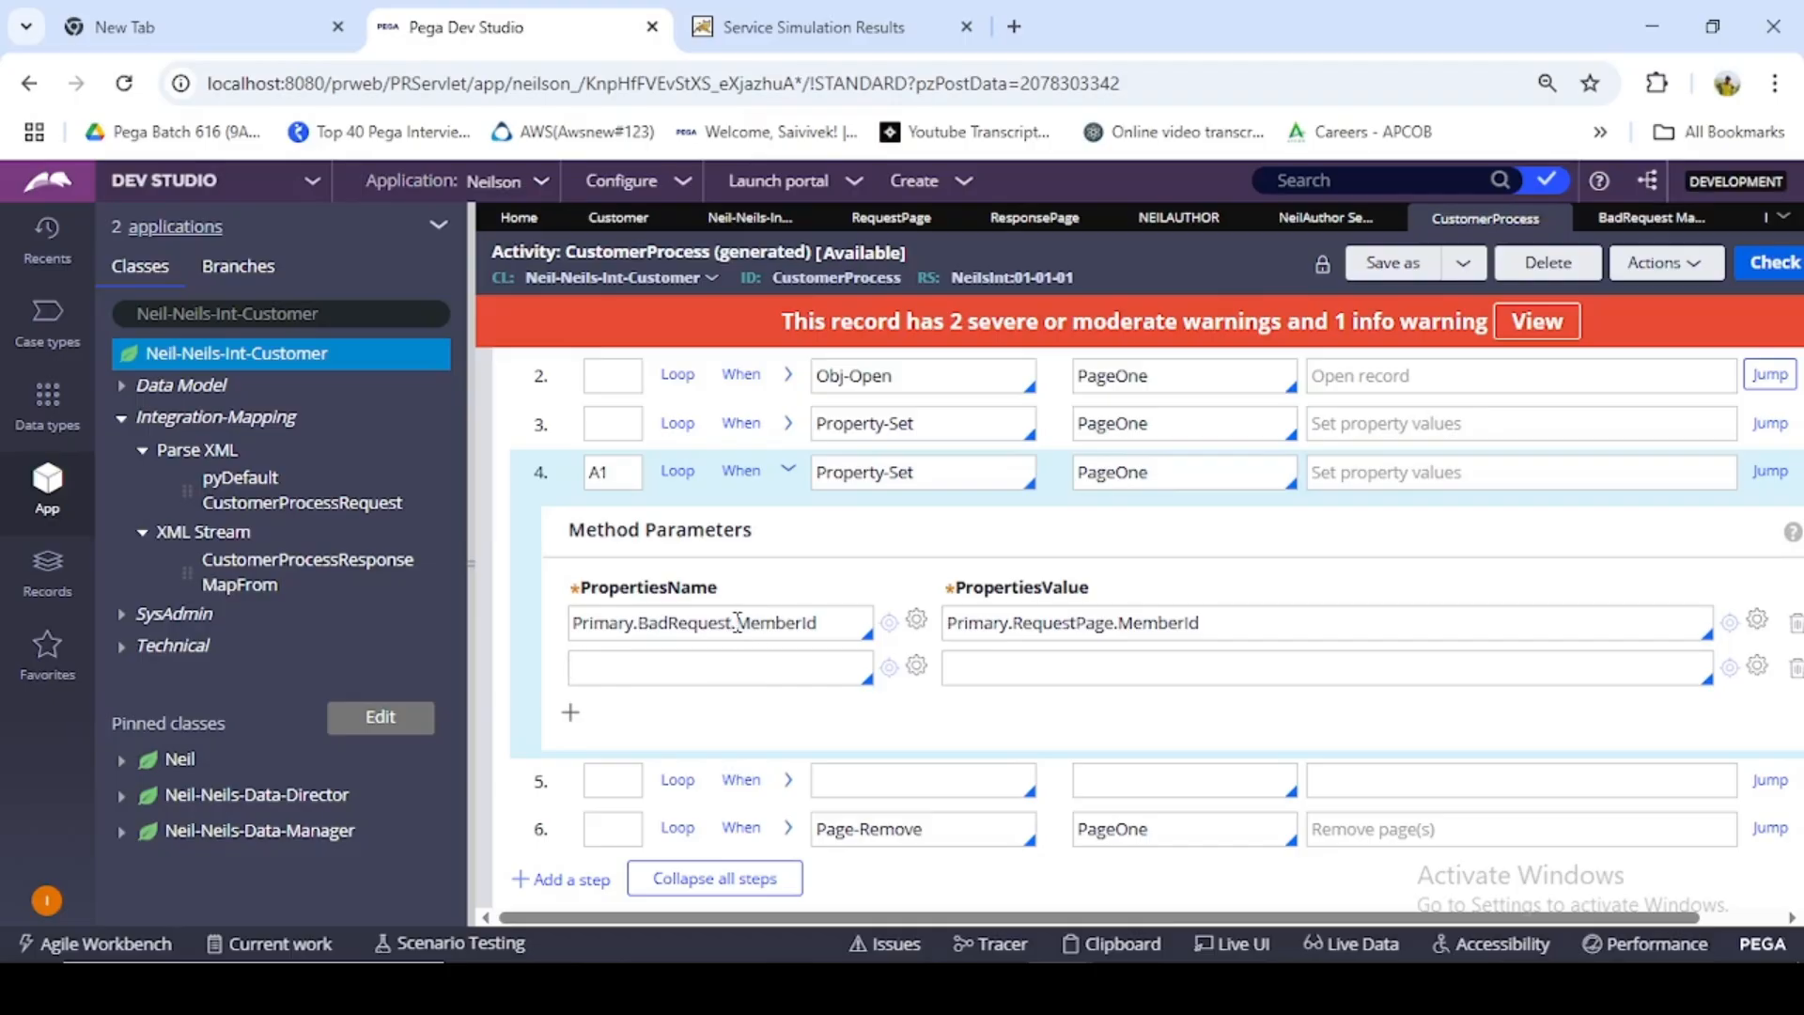
mouse_move(735, 622)
mouse_down()
mouse_move(555, 622)
mouse_move(730, 622)
mouse_up()
key(ctrl+c)
click(559, 622)
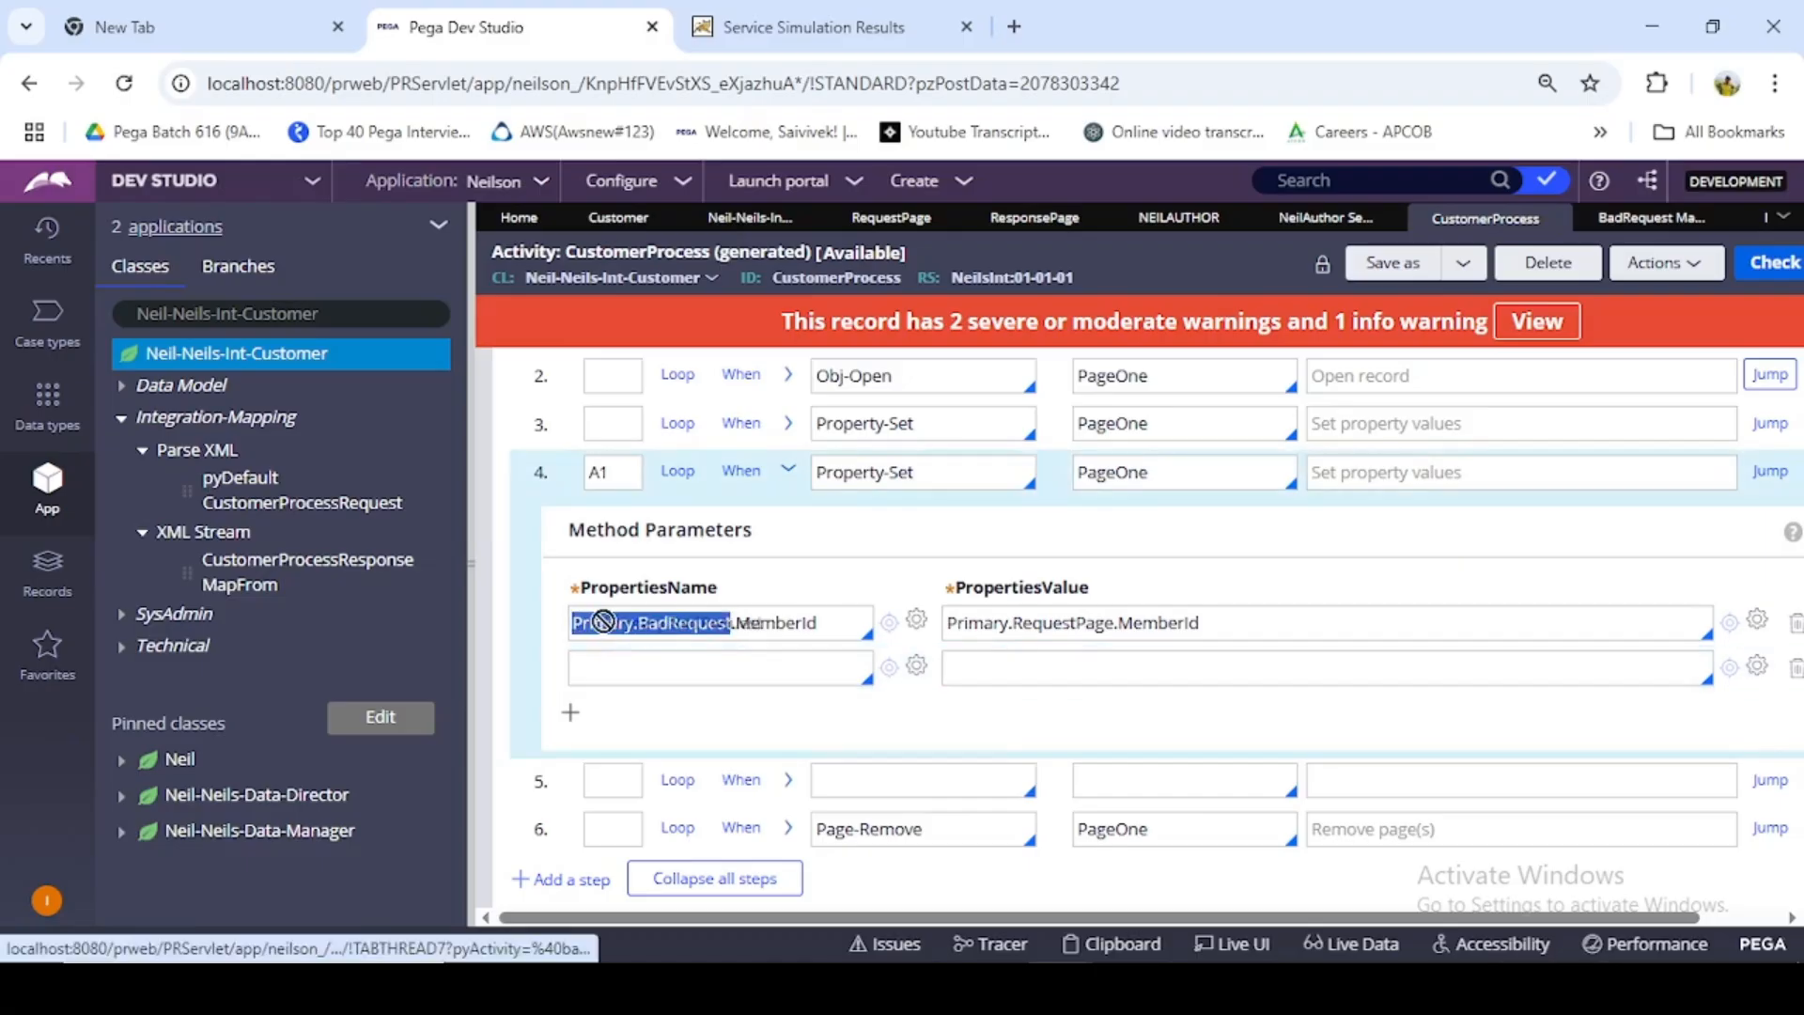
click(639, 677)
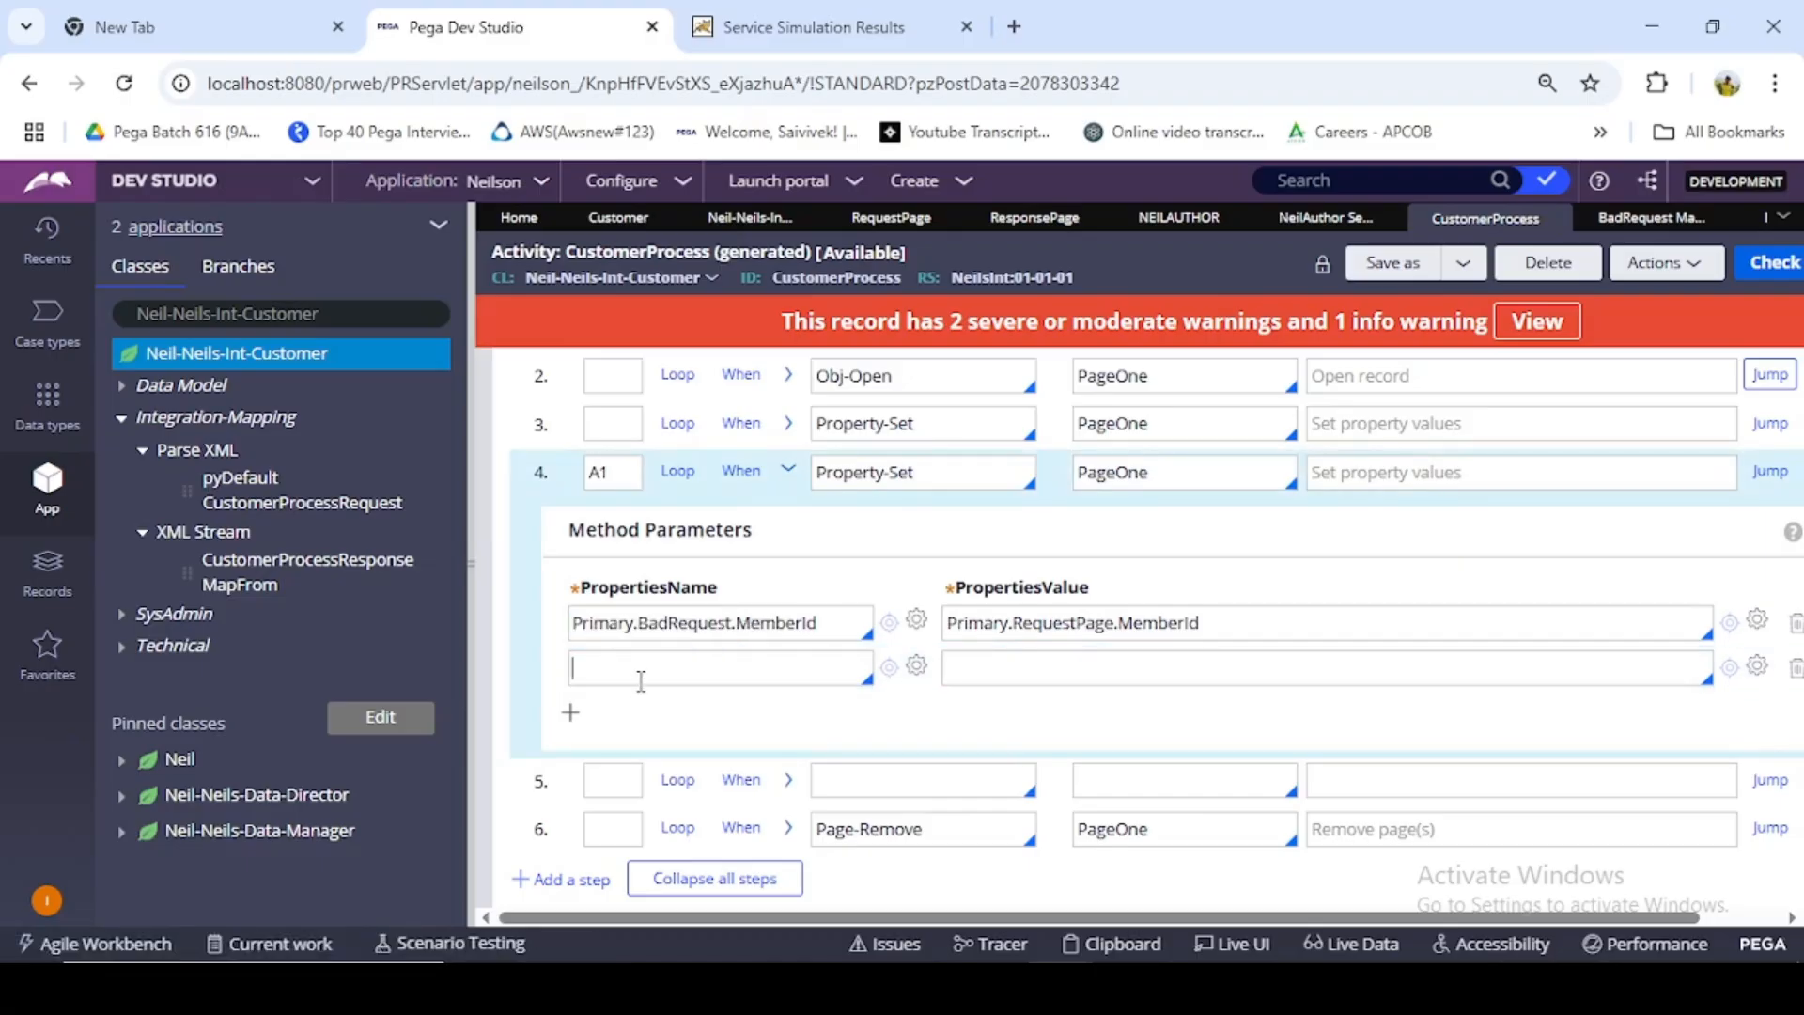
key(ctrl+v)
click(572, 714)
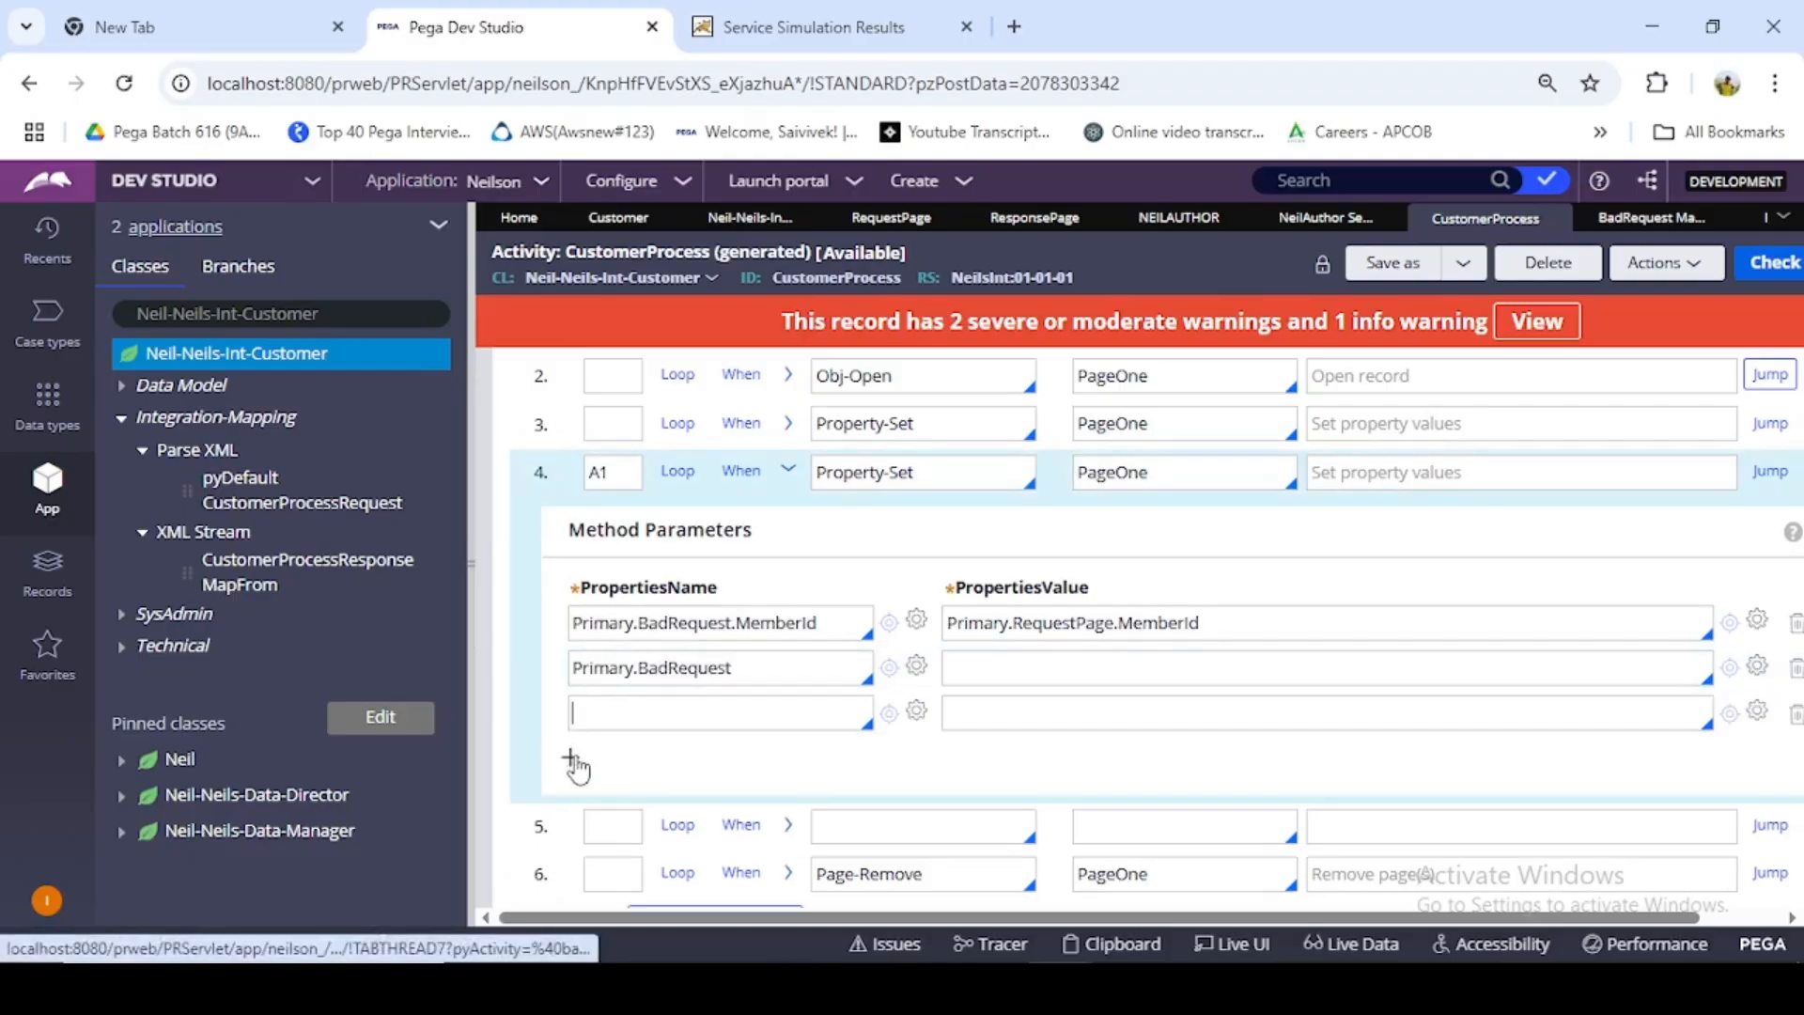
click(571, 757)
click(677, 712)
key(ctrl+v)
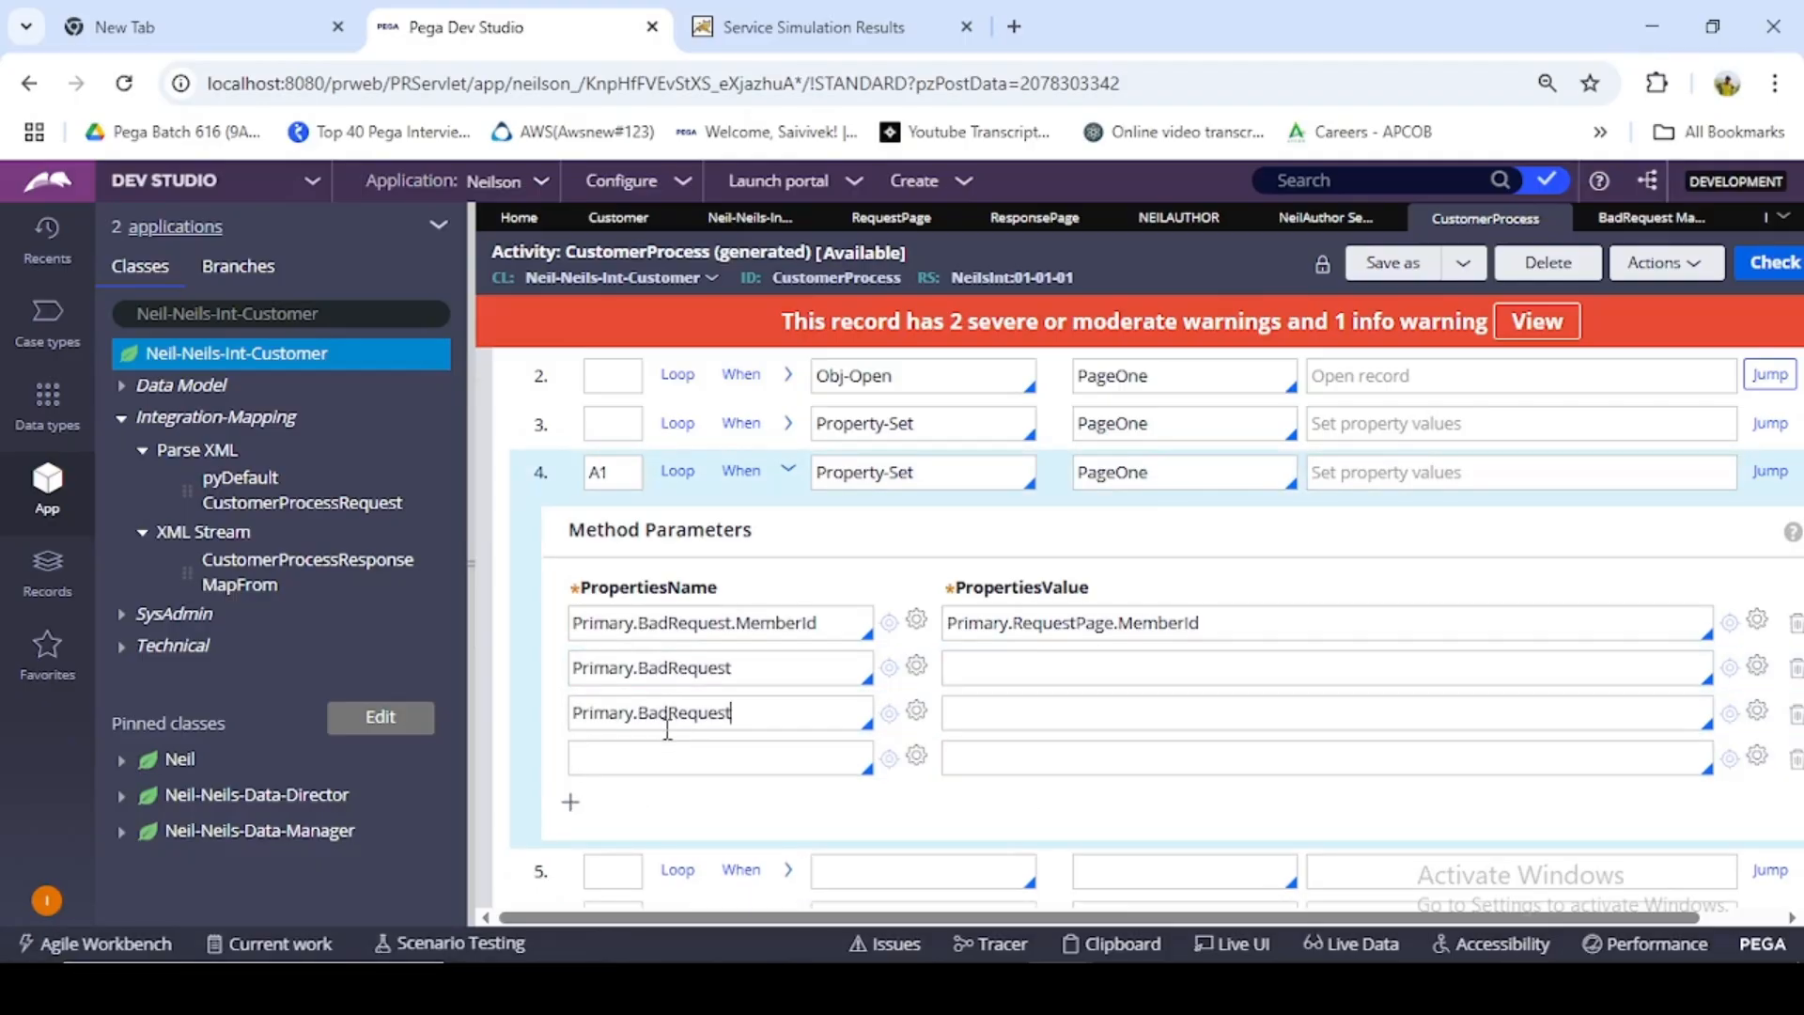
key(ctrl+v)
- Complete the second property name as Primary.BadRequest.pyHTTPResponseCode
click(752, 665)
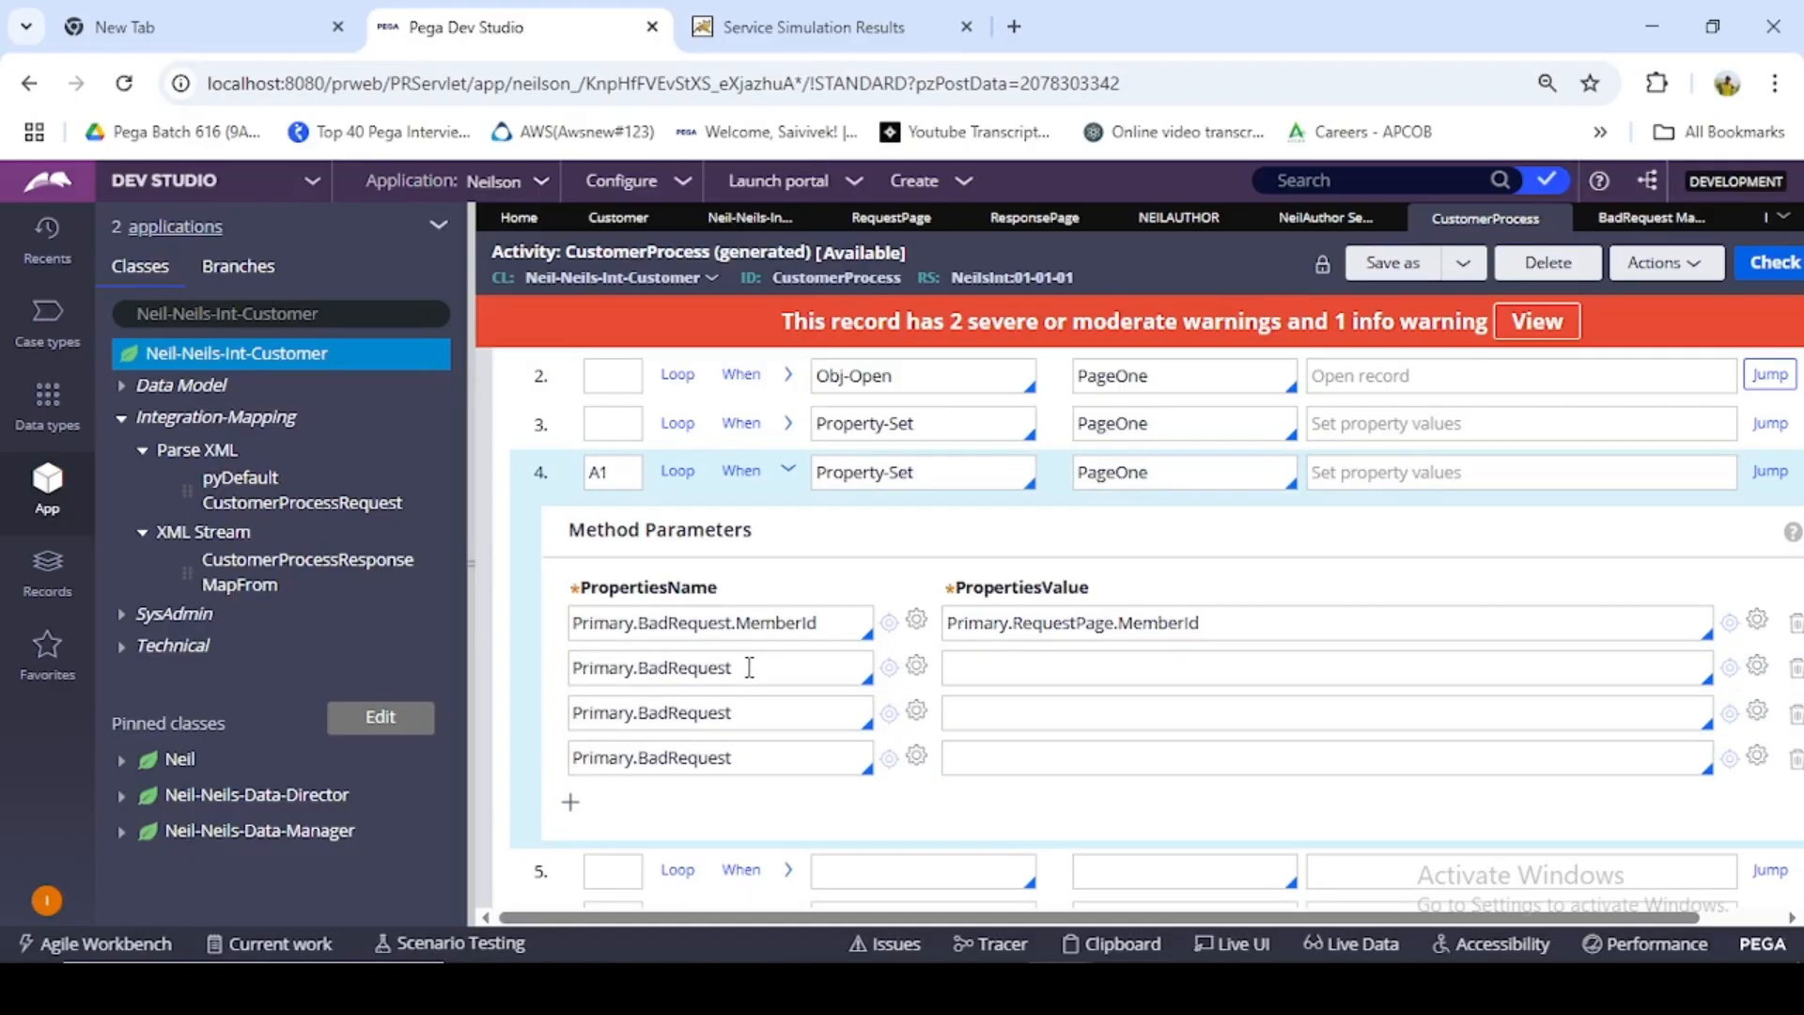
text(.)
click(696, 630)
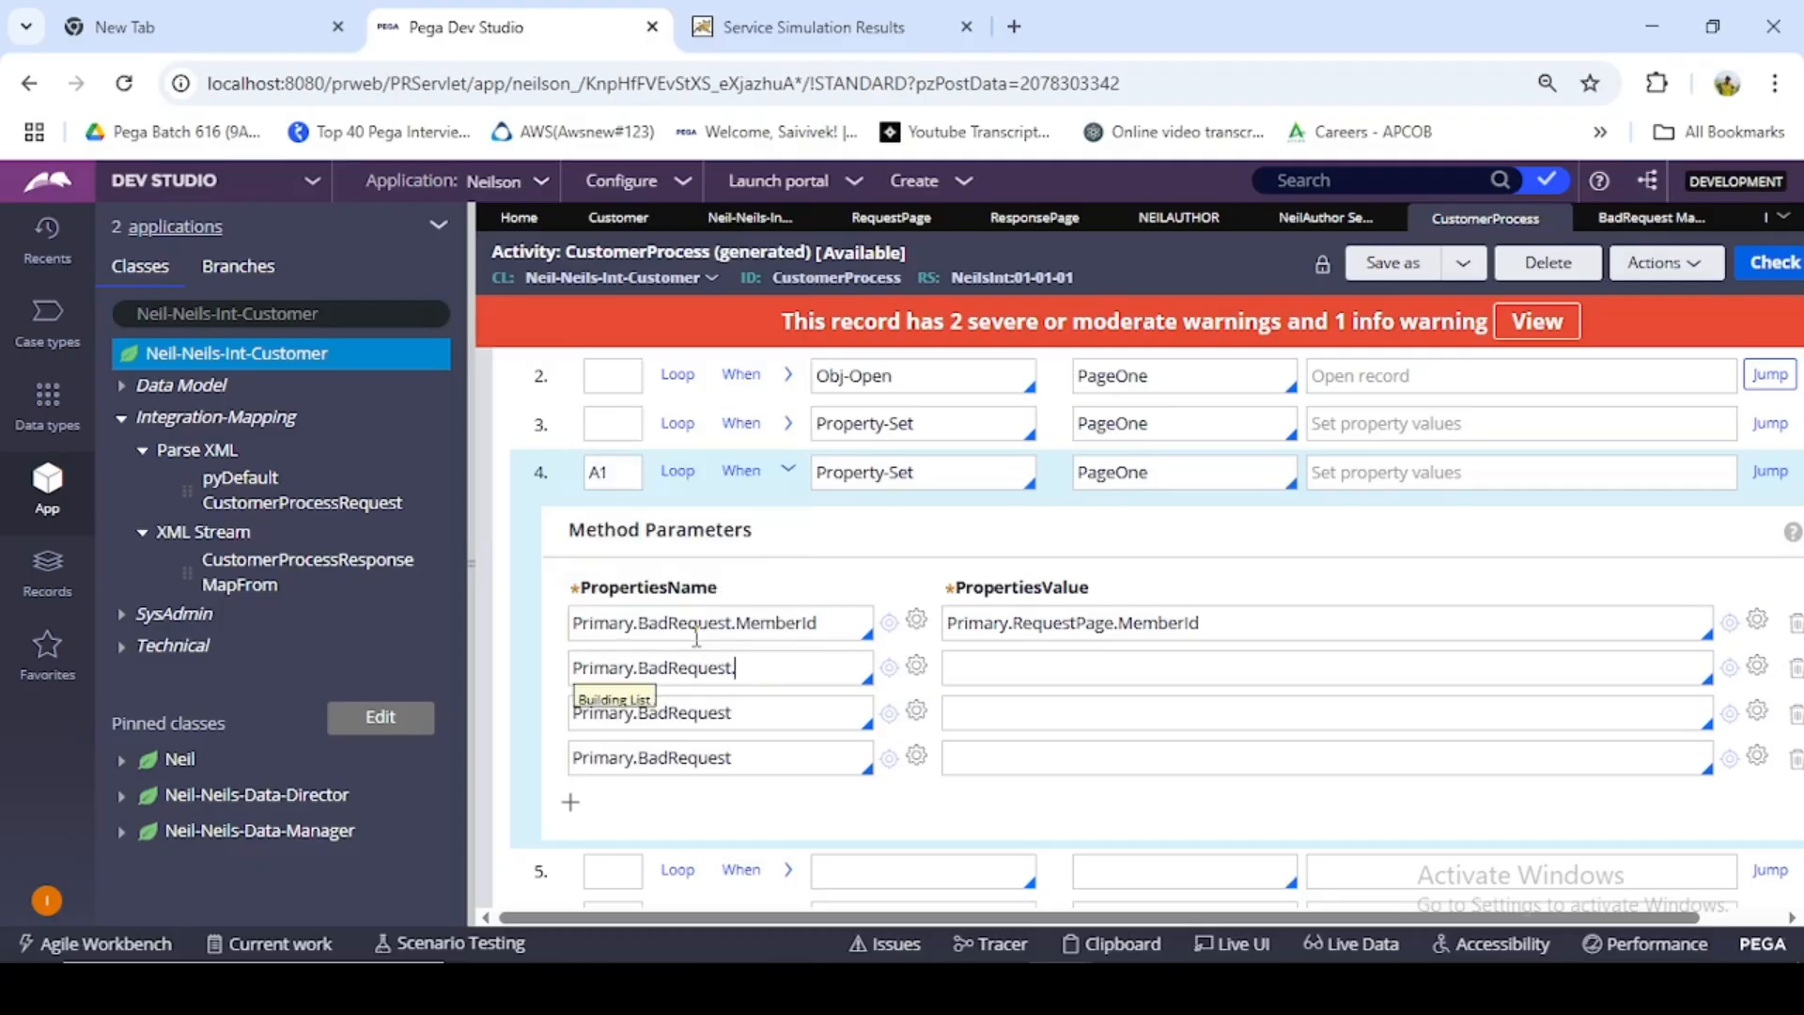
text(pyHtt)
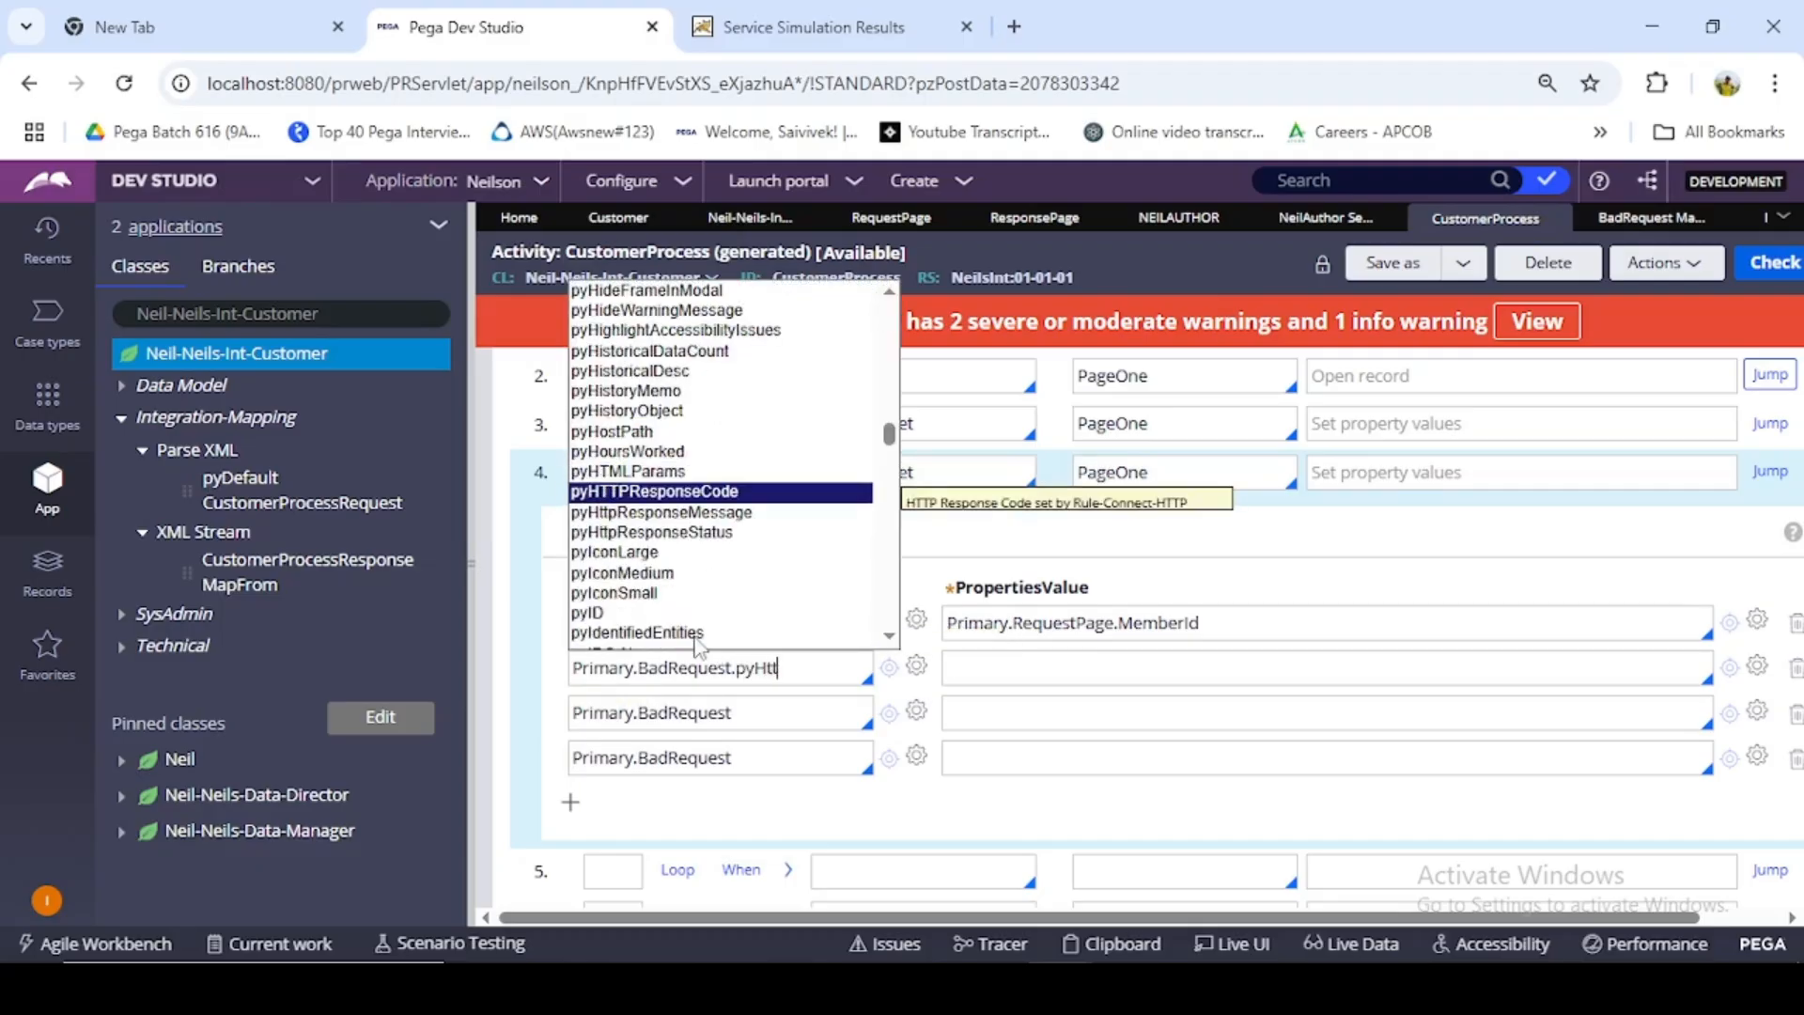
click(694, 491)
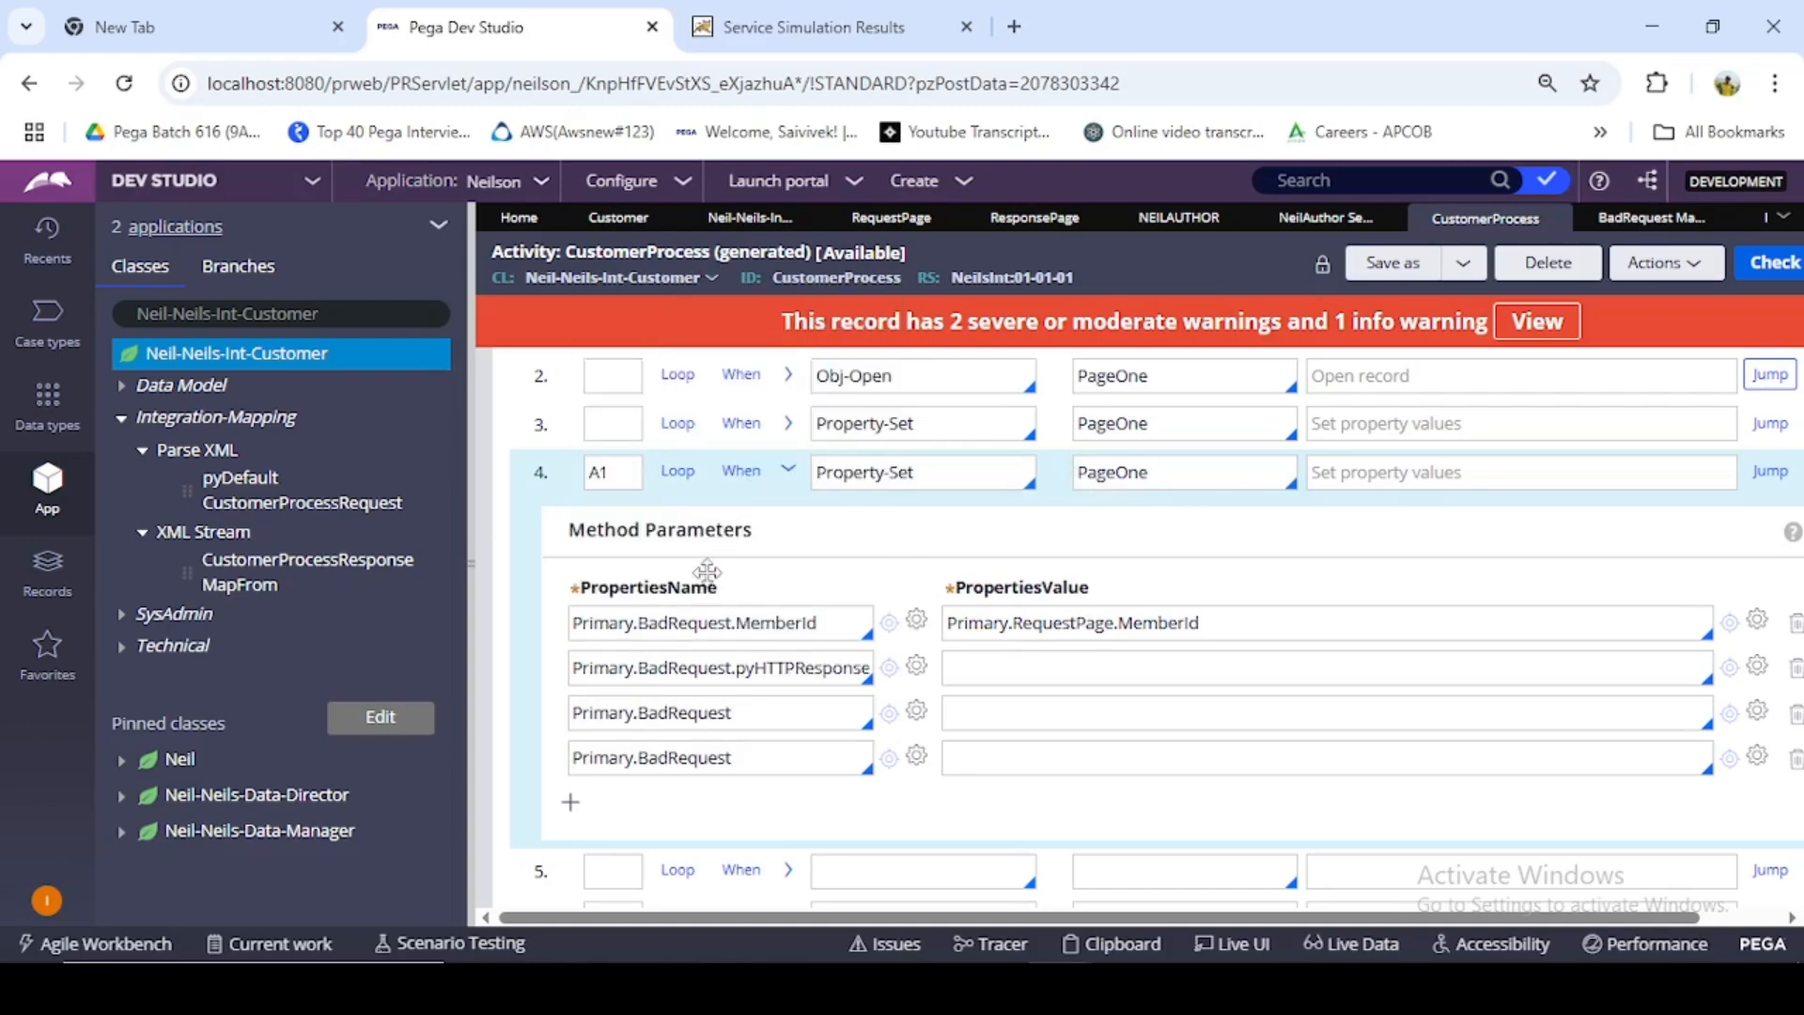
- Complete the third property name as Primary.BadRequest.pyHttpResponseStatus
click(733, 712)
text(.)
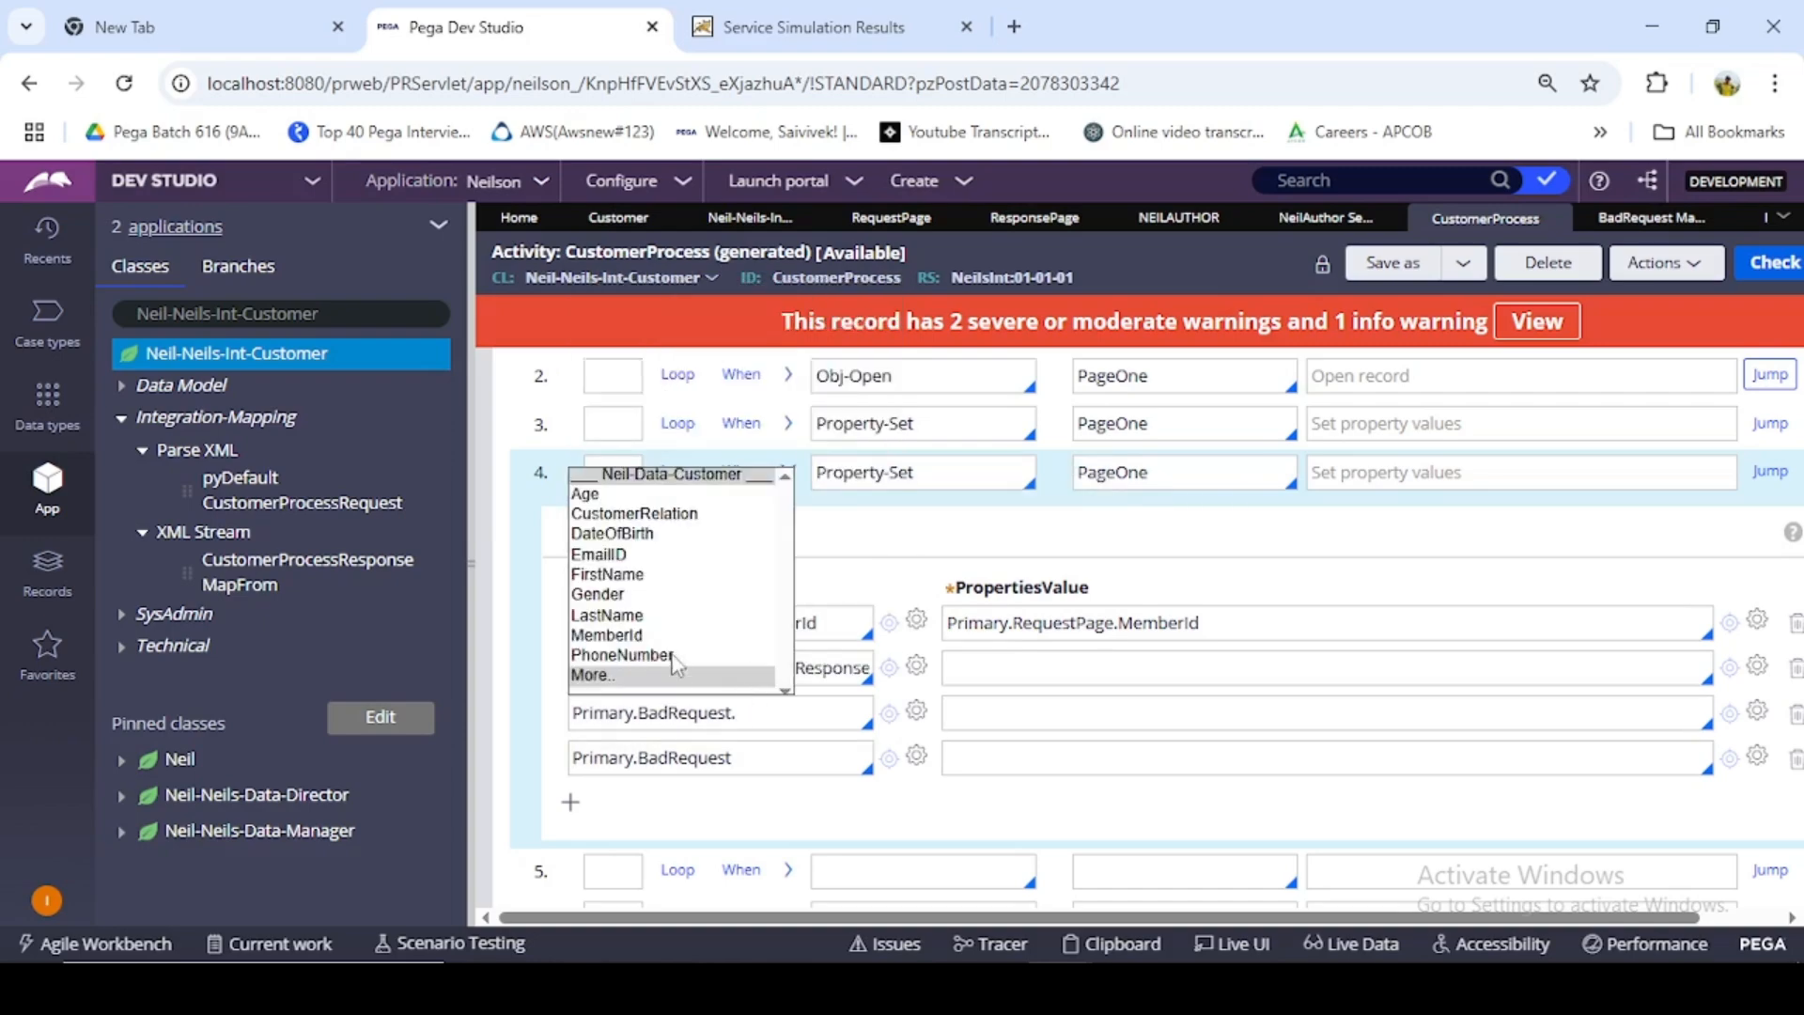
text(py)
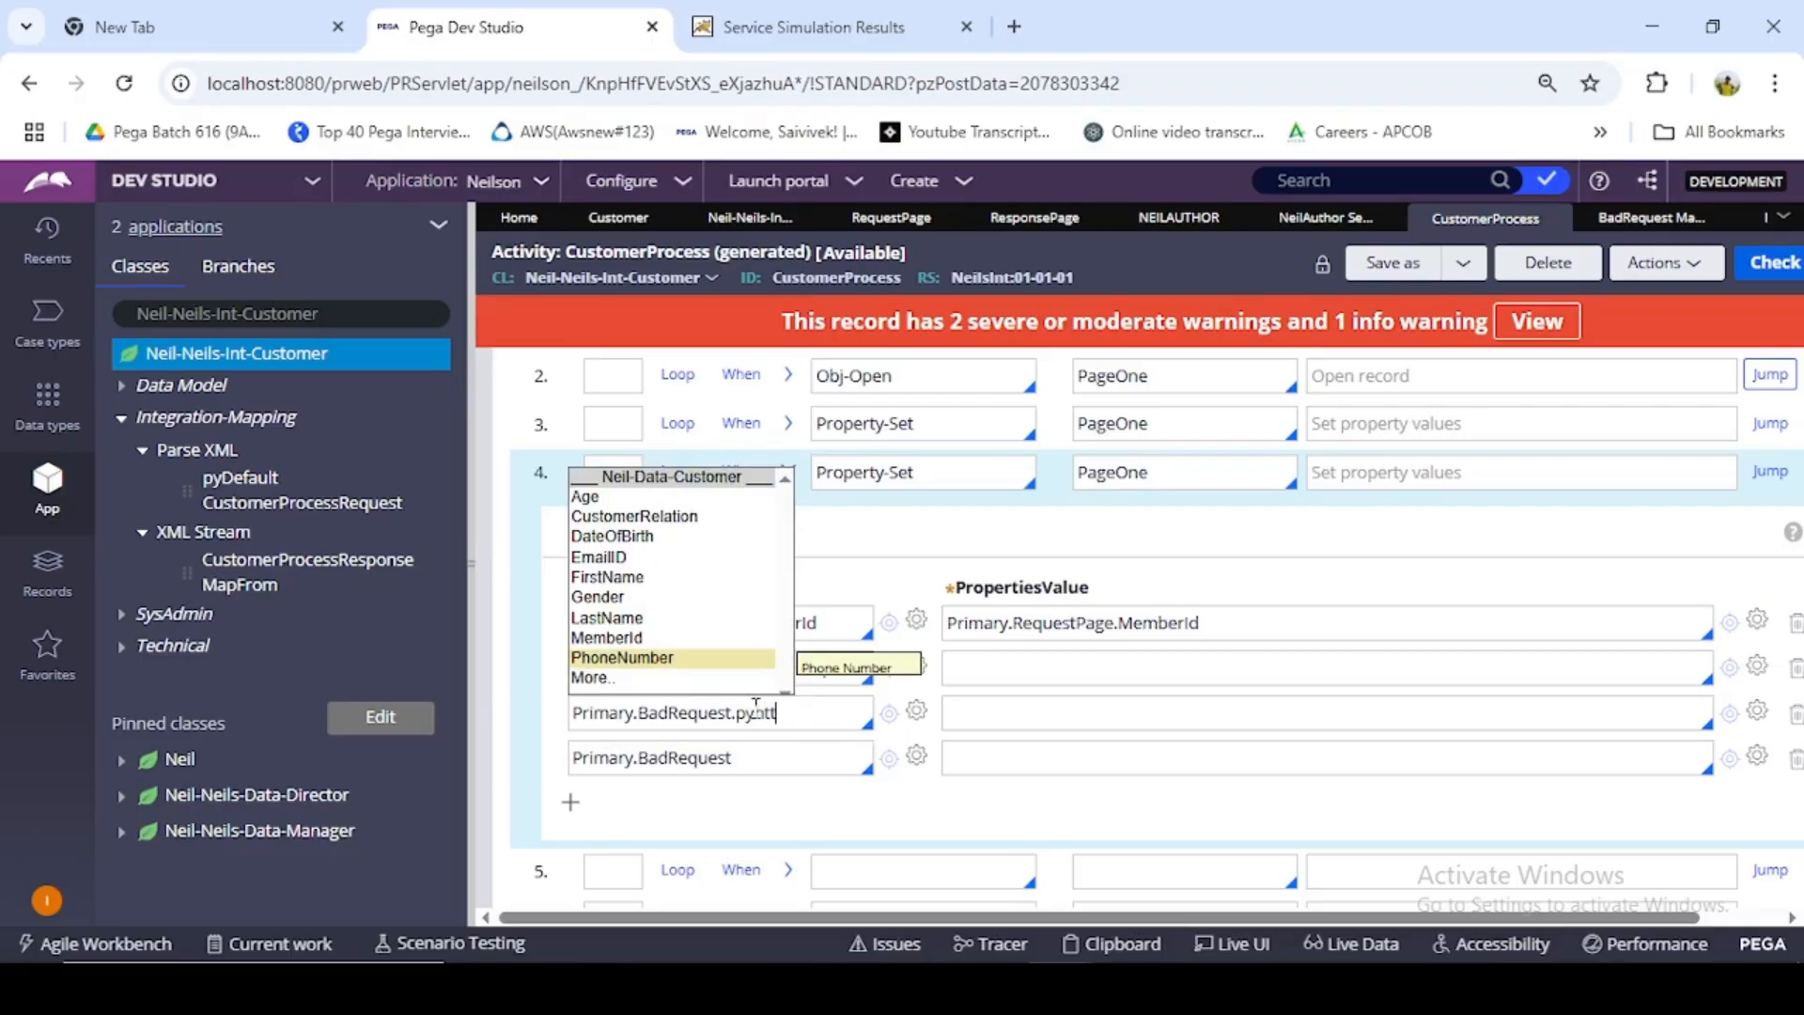
text(htt)
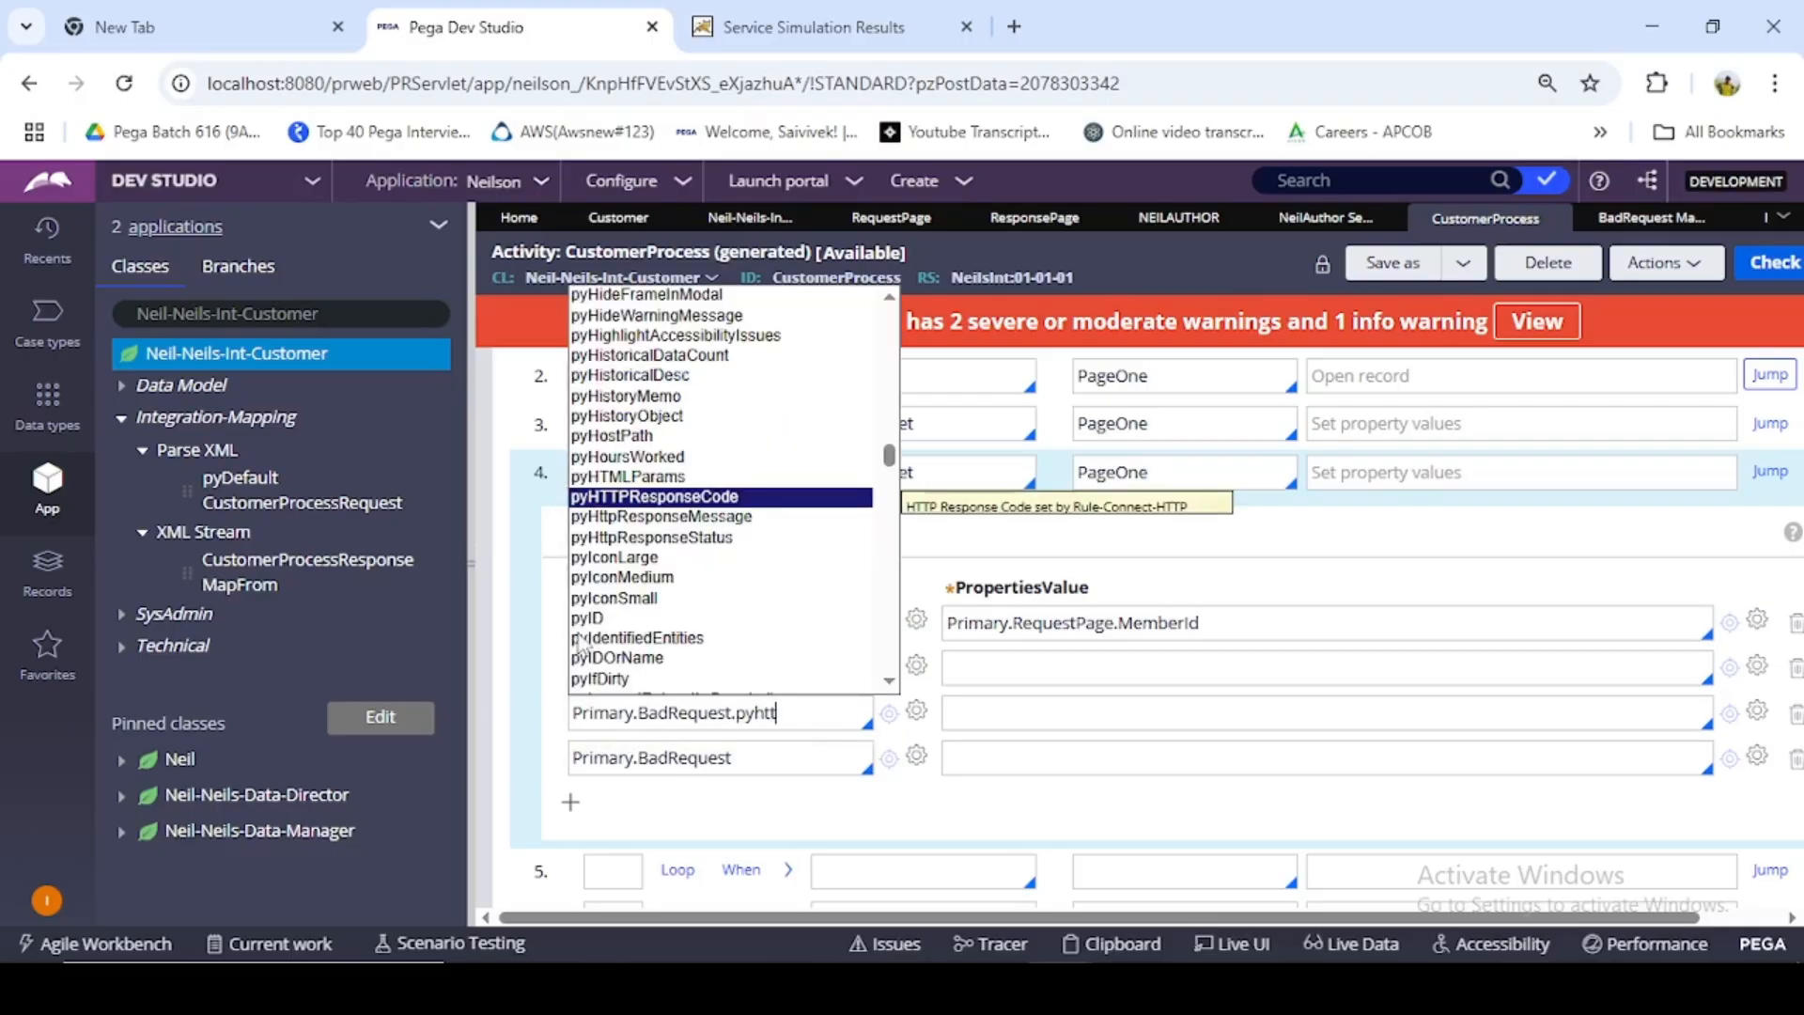
click(702, 538)
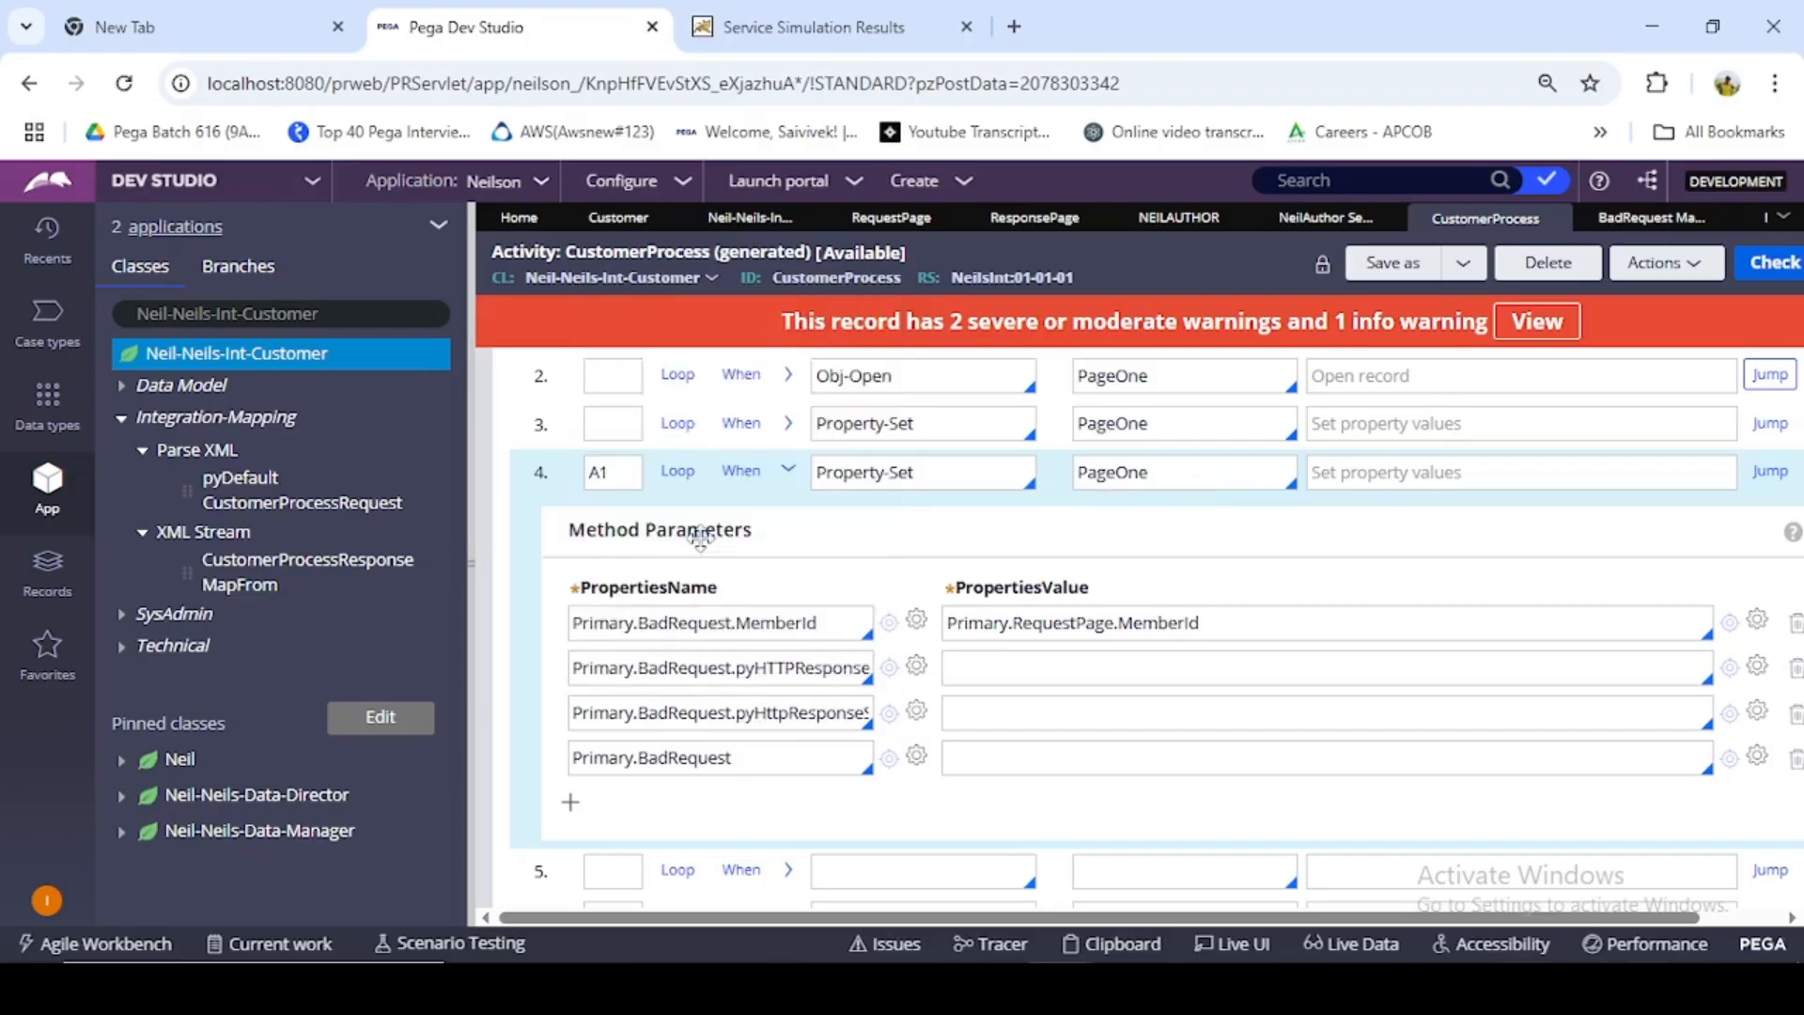
- Complete the fourth property name as Primary.BadRequest.pyHttpResponseMessage
click(781, 759)
text(.)
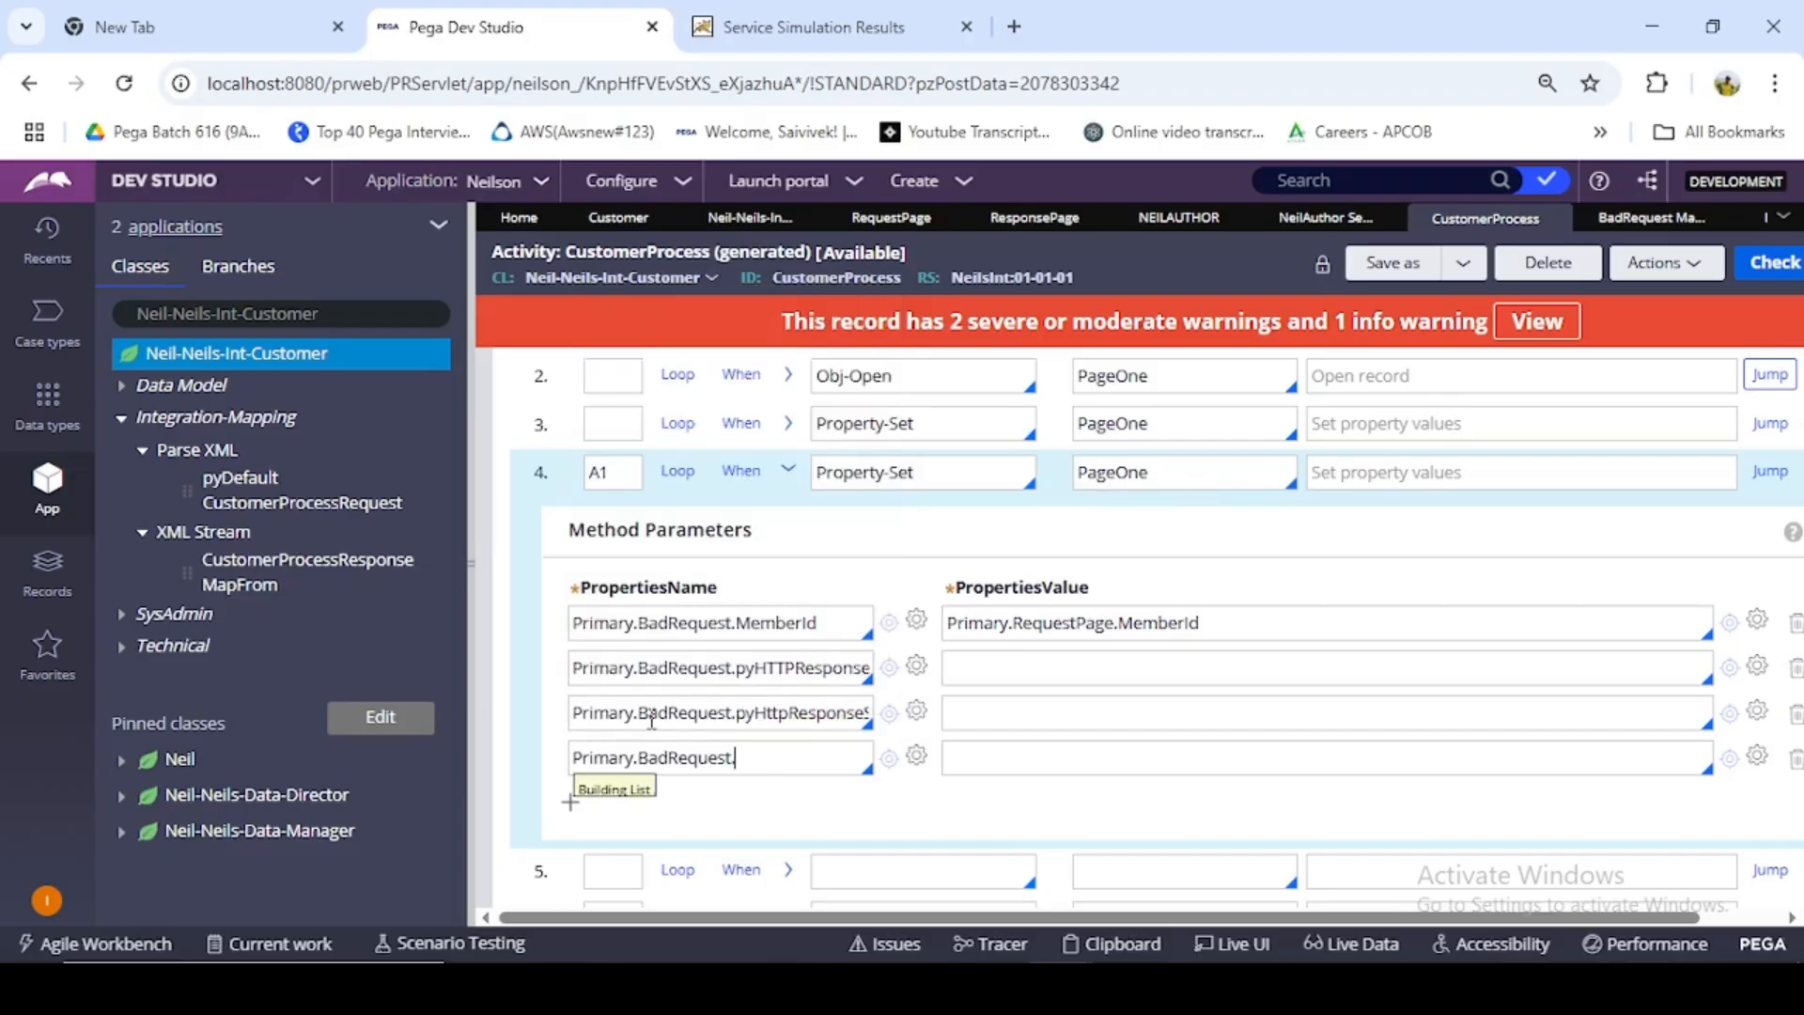
text(p)
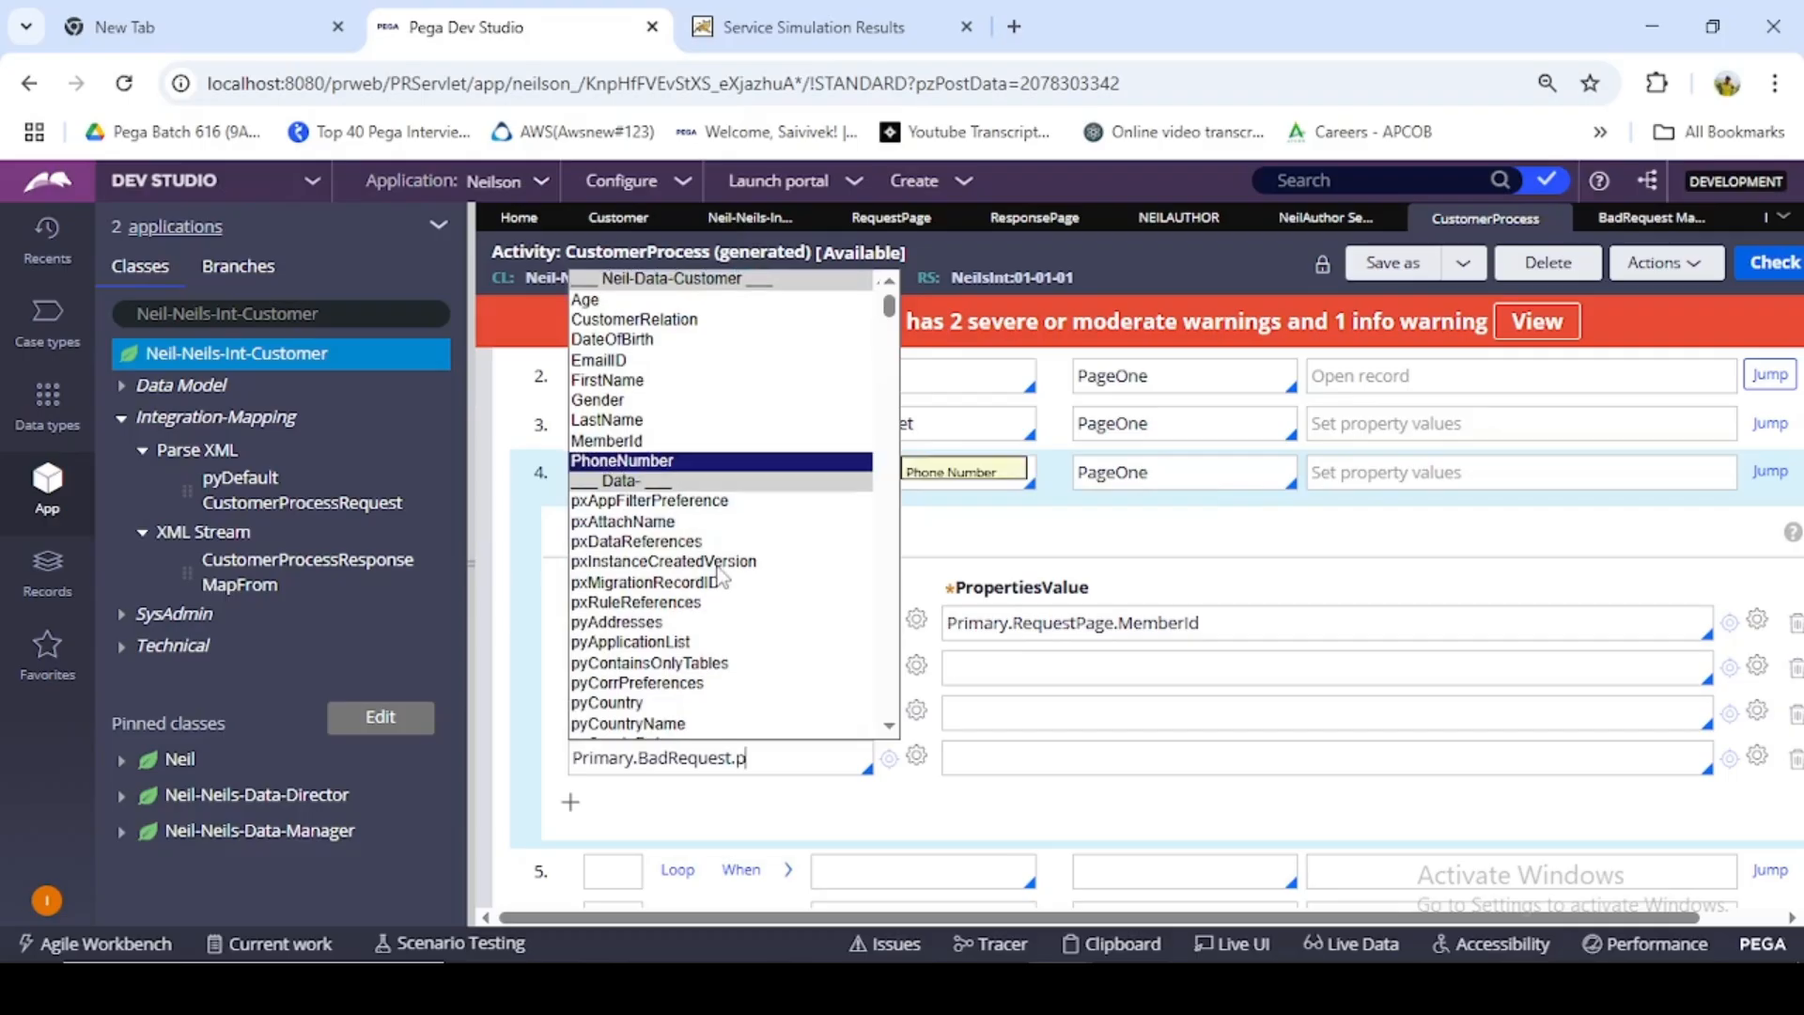
text(yhtt)
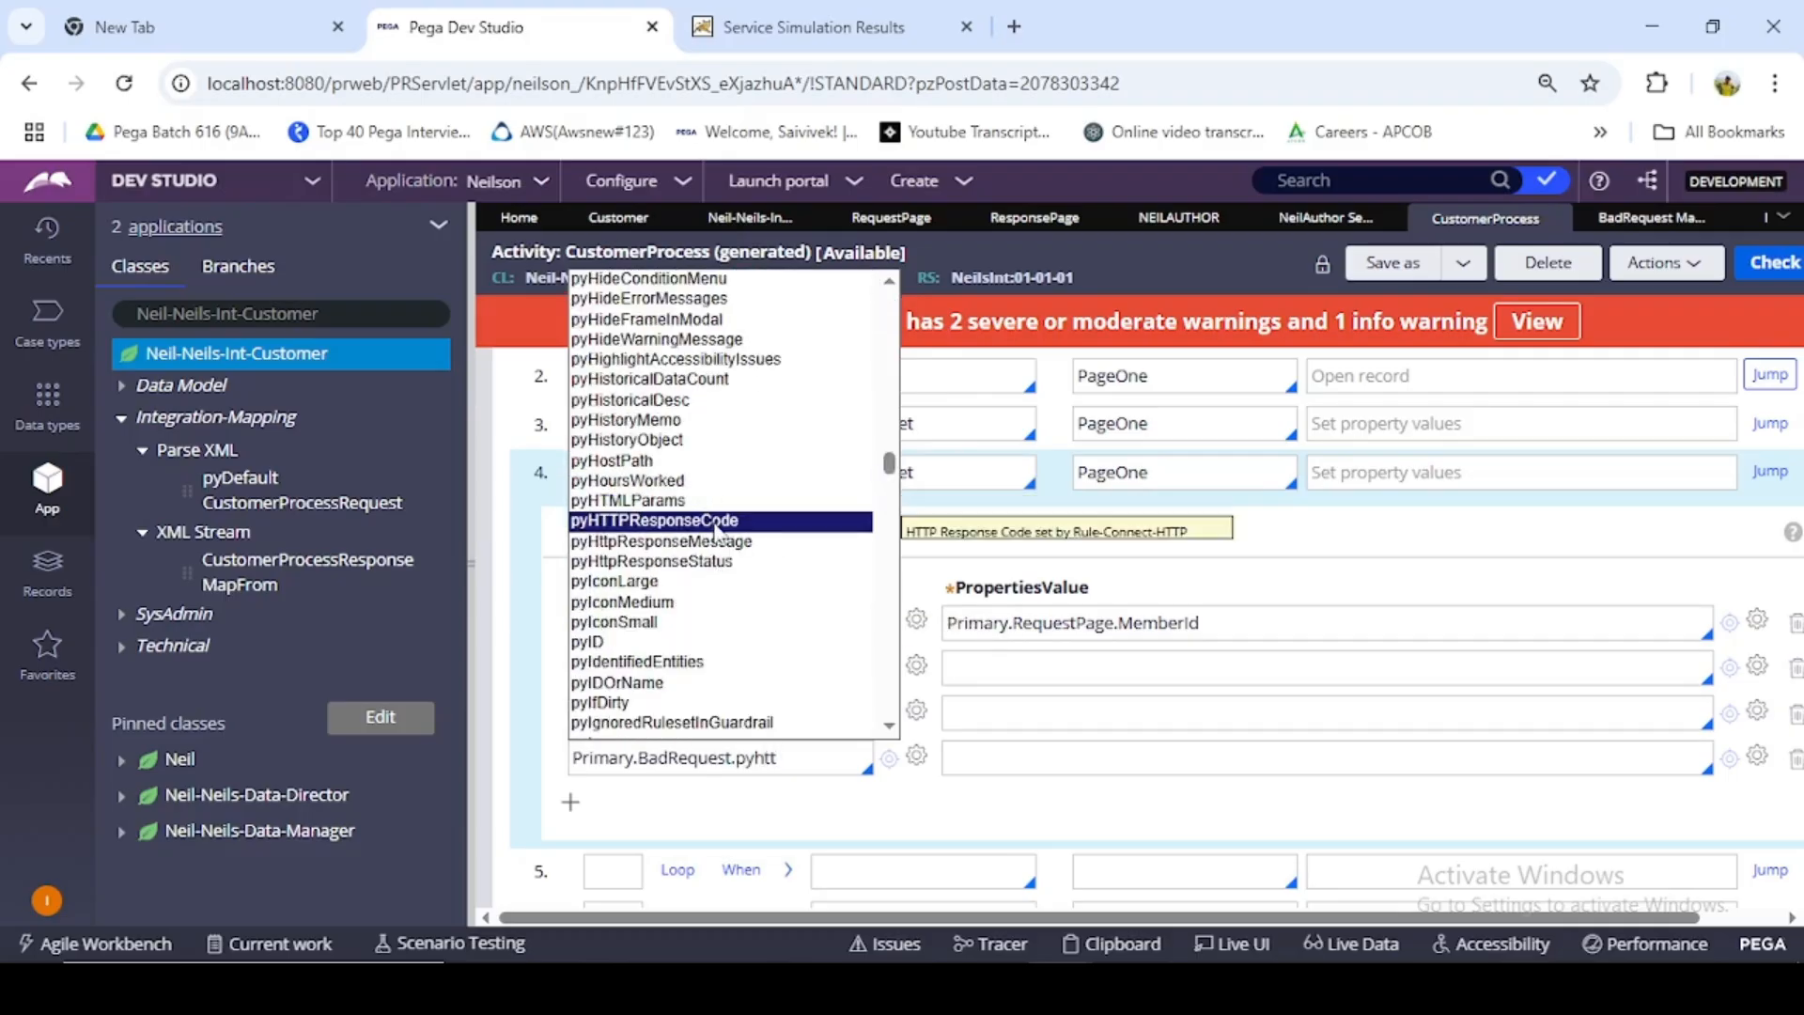
click(718, 543)
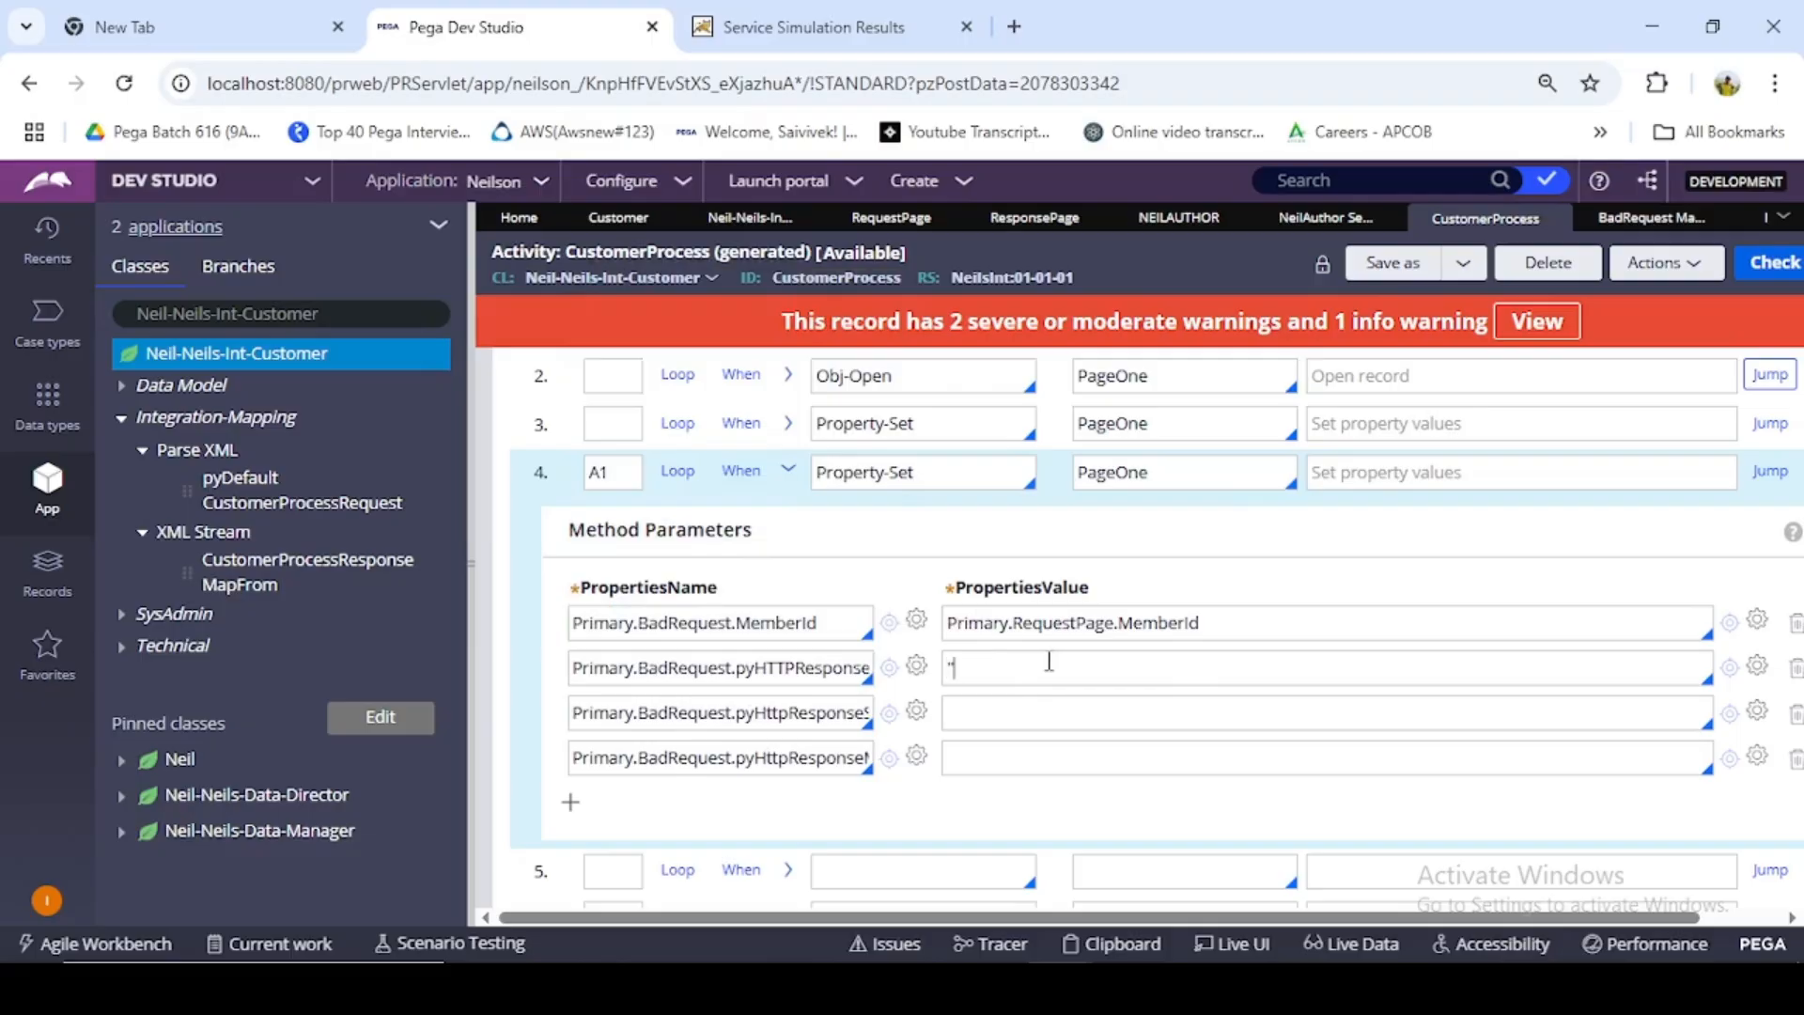
- Set the response code value to "401" and the response status value to "Bad Request"
click(1050, 662)
text("4)
text(Ba)
text(d Reques)
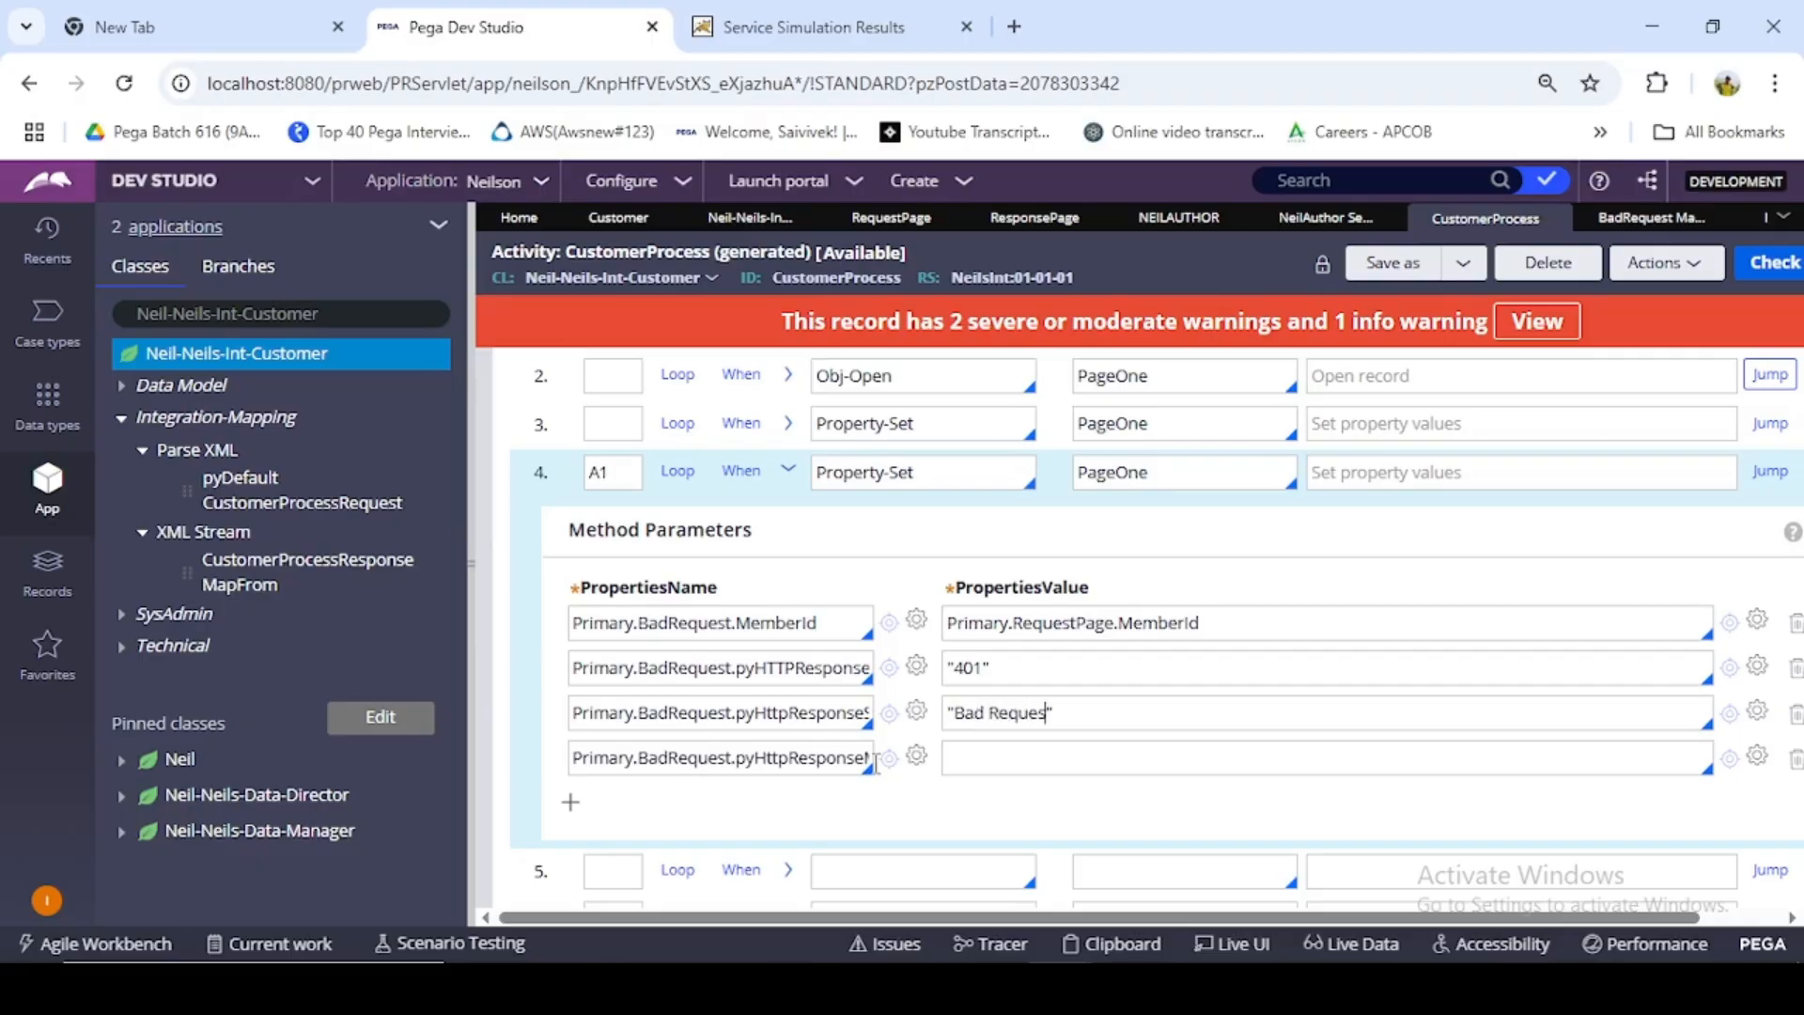
text(t)
- Enter "The Customer Record with" +Primary.RequestPage.MemberId as the response message value, reusing the MemberId reference from the first row
click(1033, 757)
text("The Customer )
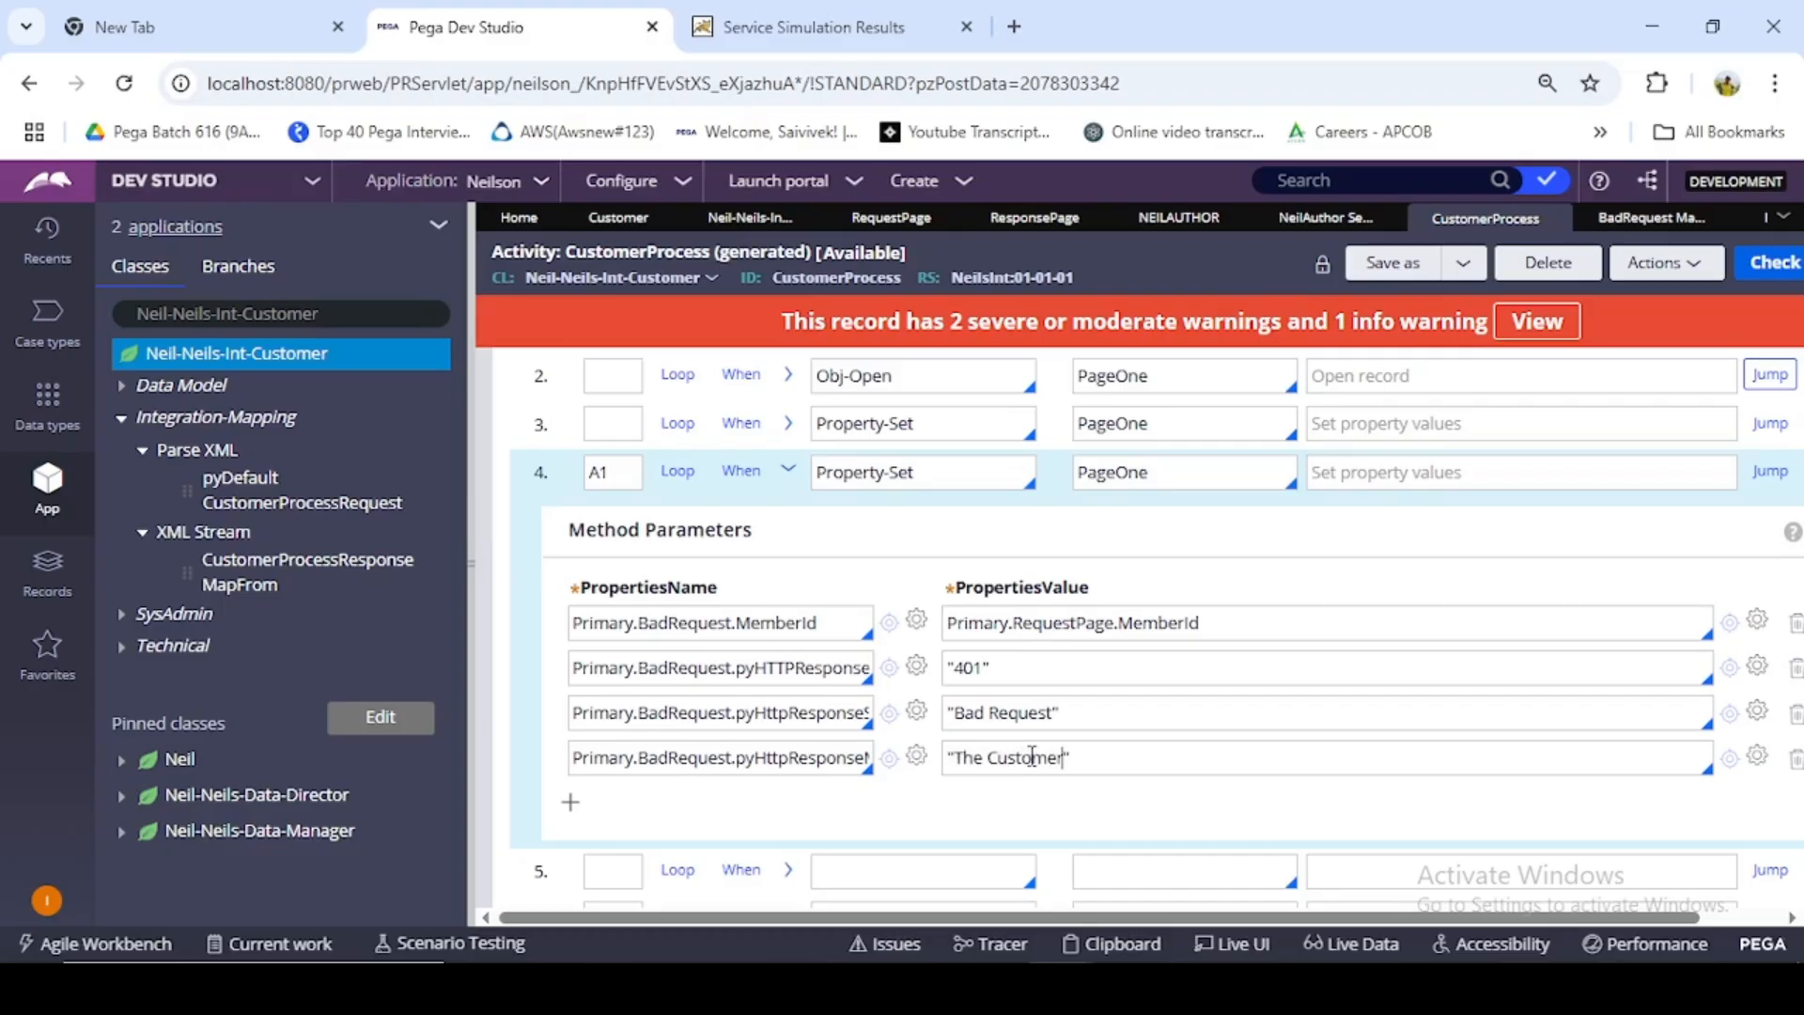
text(Record with)
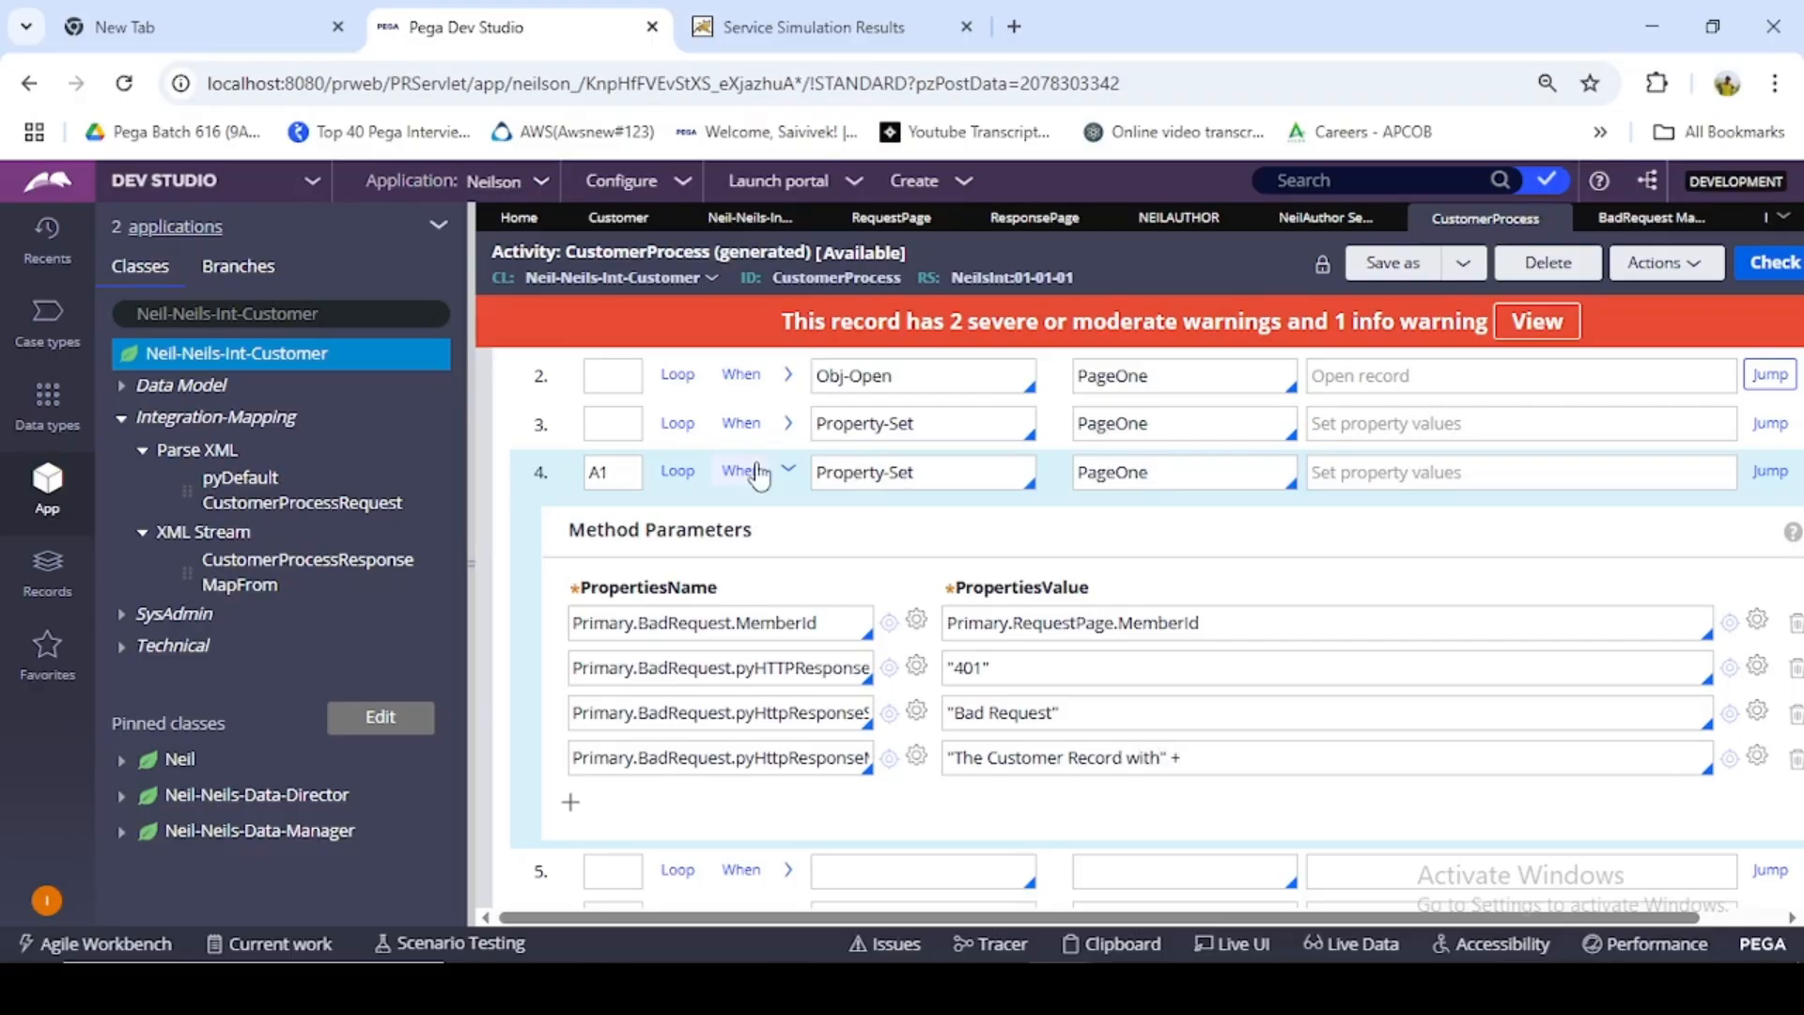
drag(1208, 622, 951, 624)
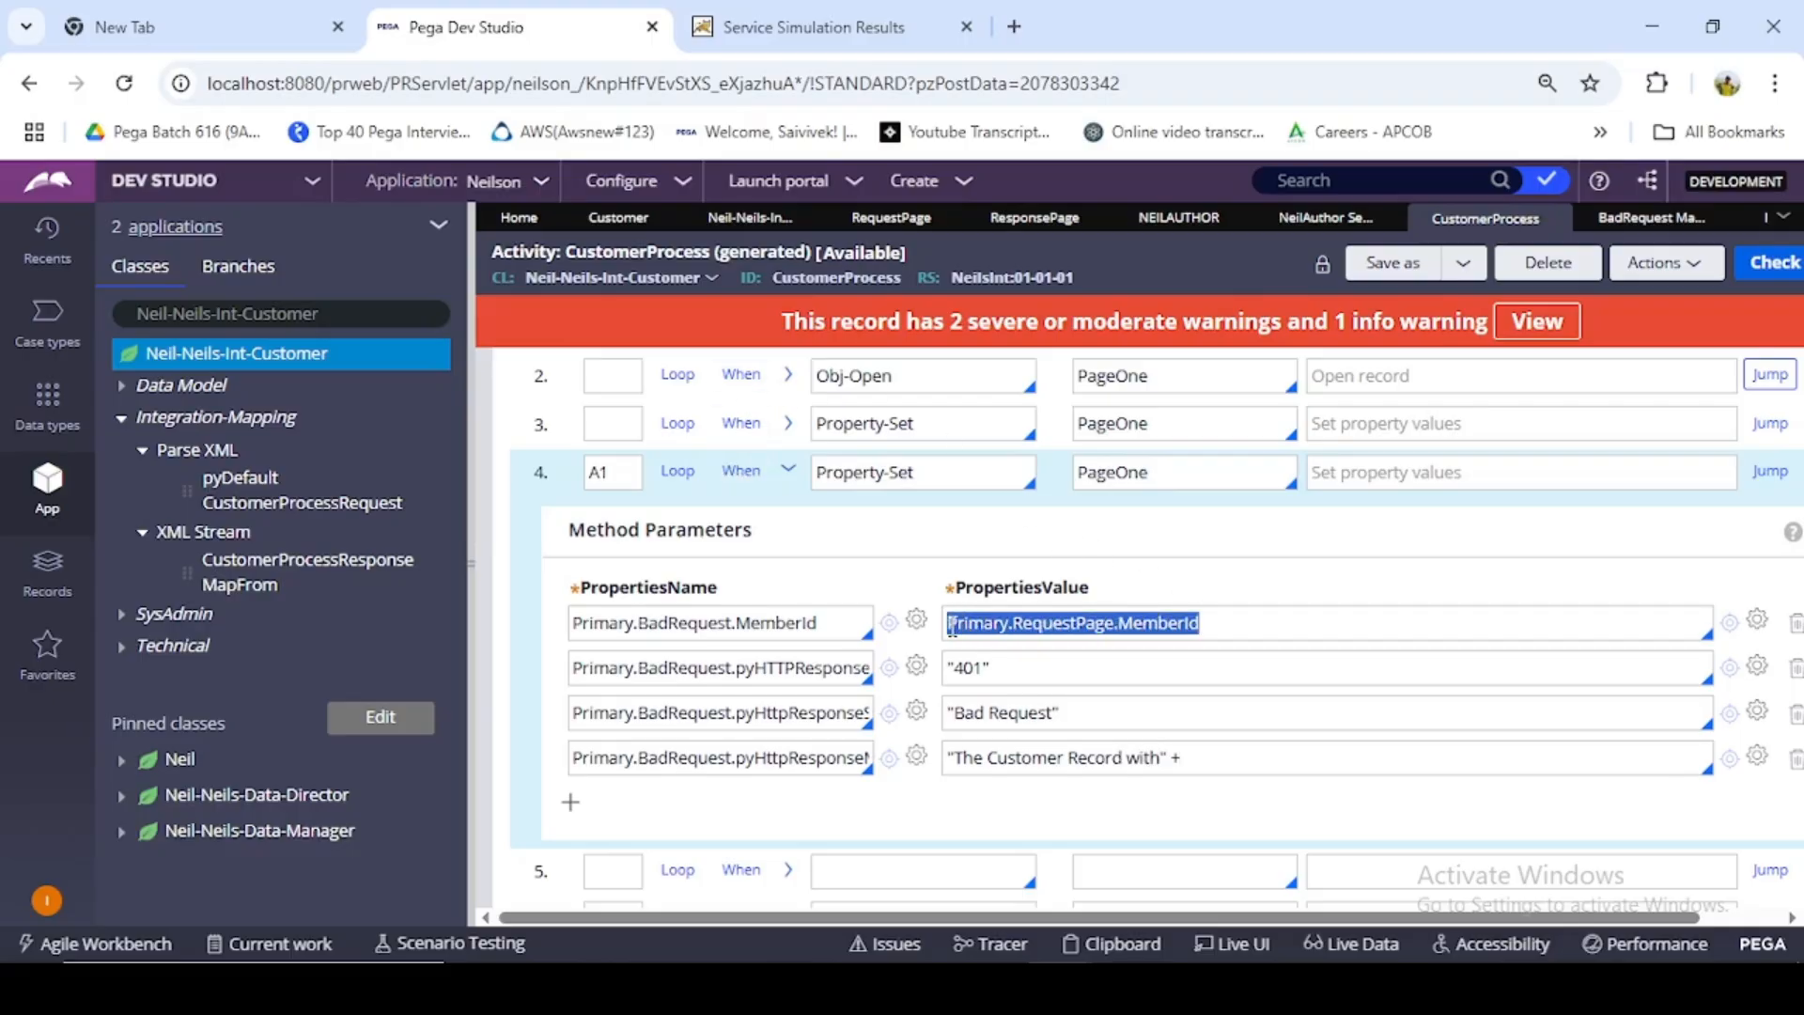
key(ctrl+c)
click(1211, 757)
key(ctrl+v)
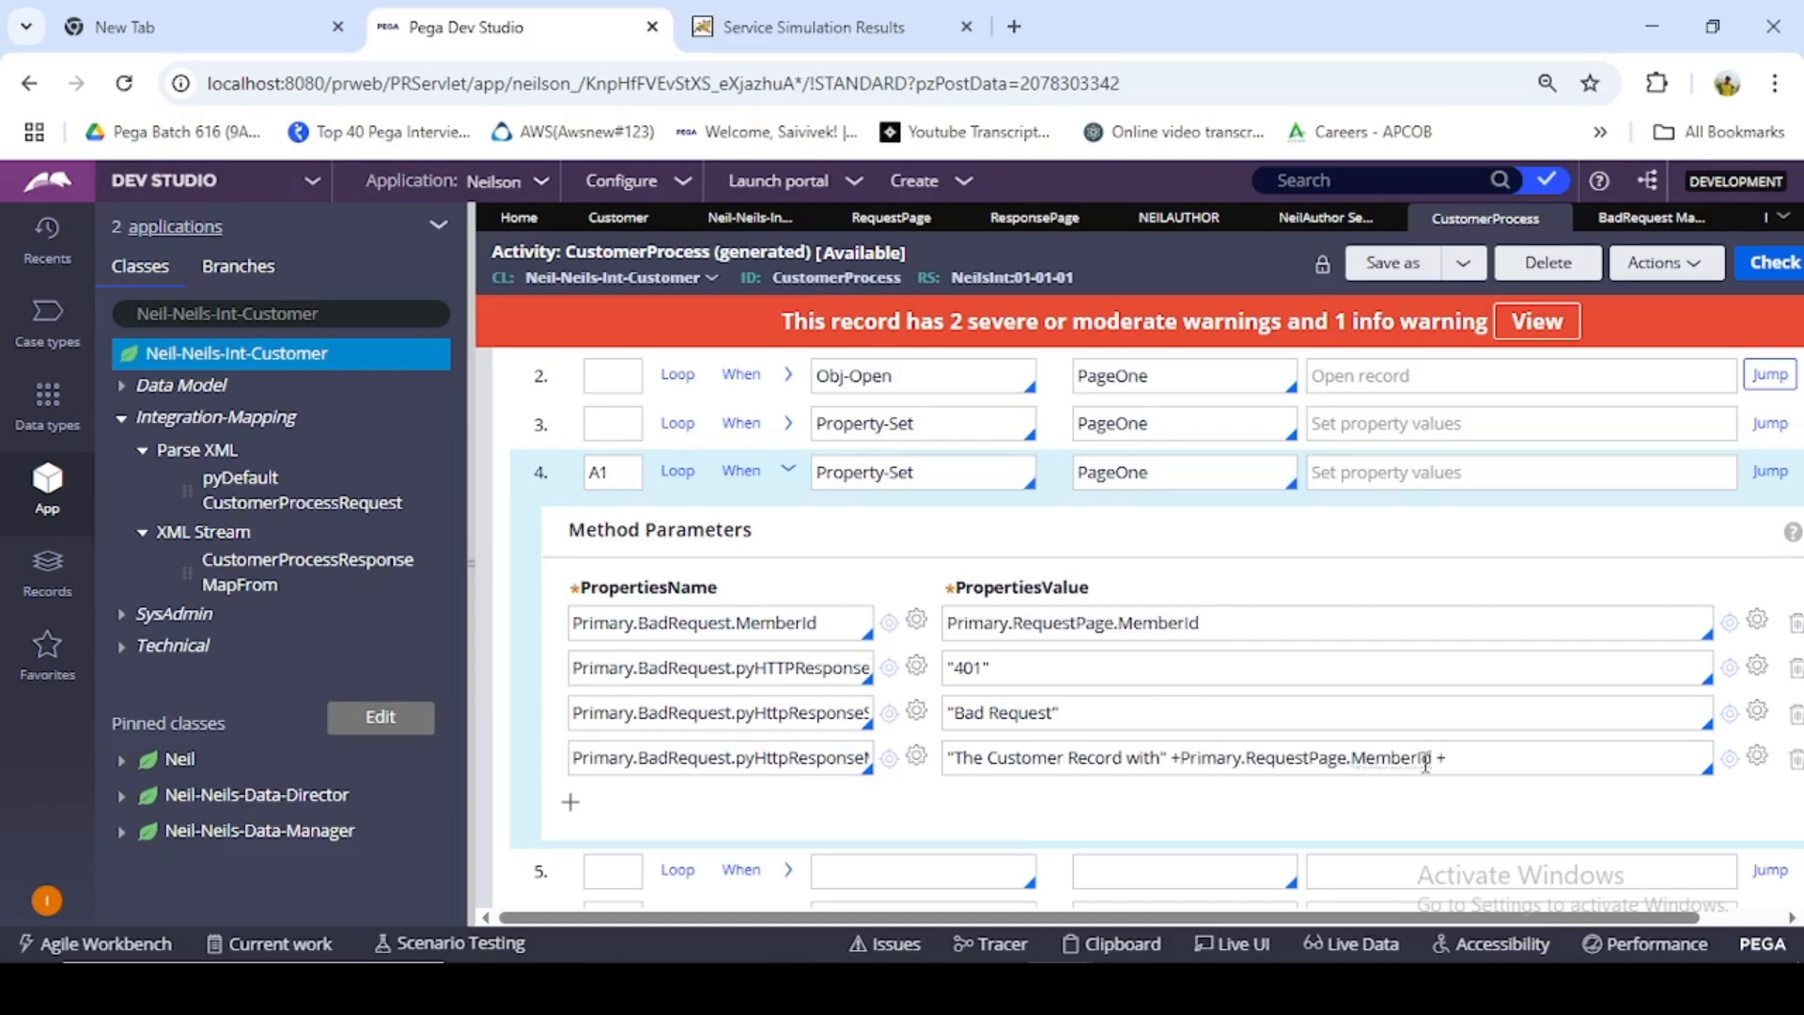
- Complete the response message value by appending +"Not found in our Database" after the MemberId reference
text(+"N)
text(ot found in our D)
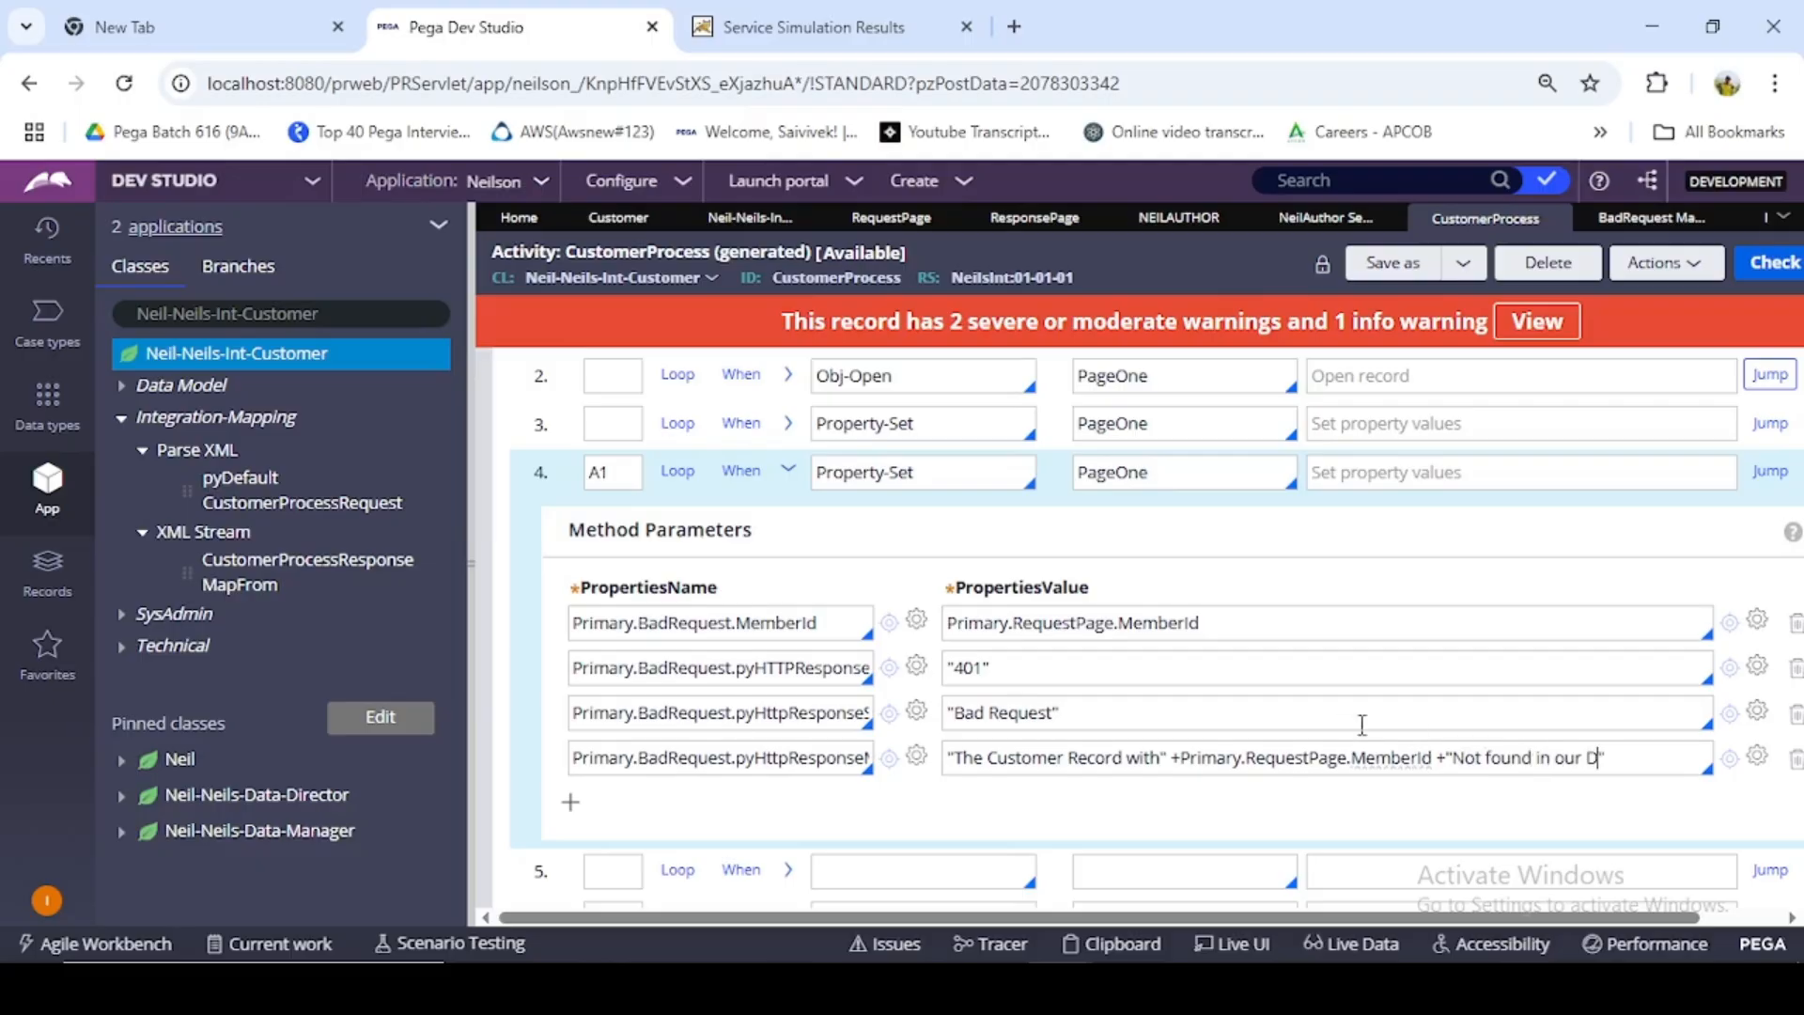
text(atabase)
click(754, 490)
- Set the fifth activity step to the Log-Message method with PageOne as its step page
click(884, 665)
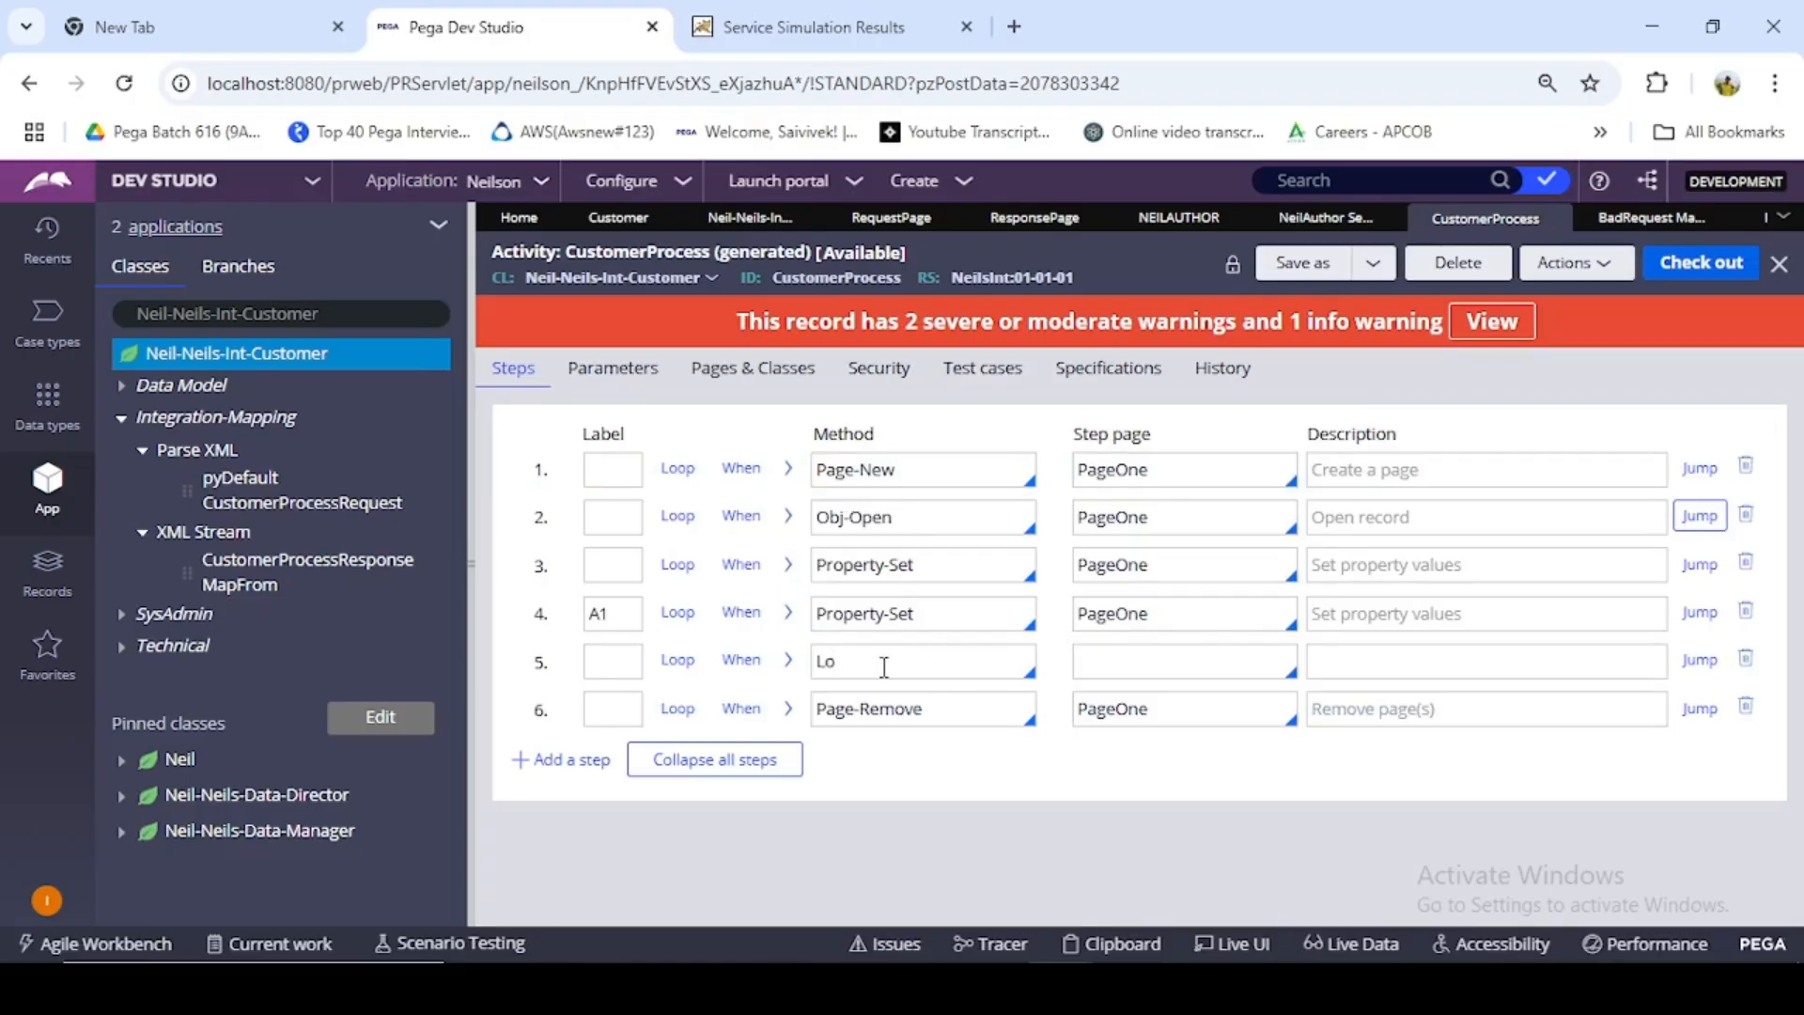
text(Log-Meessage)
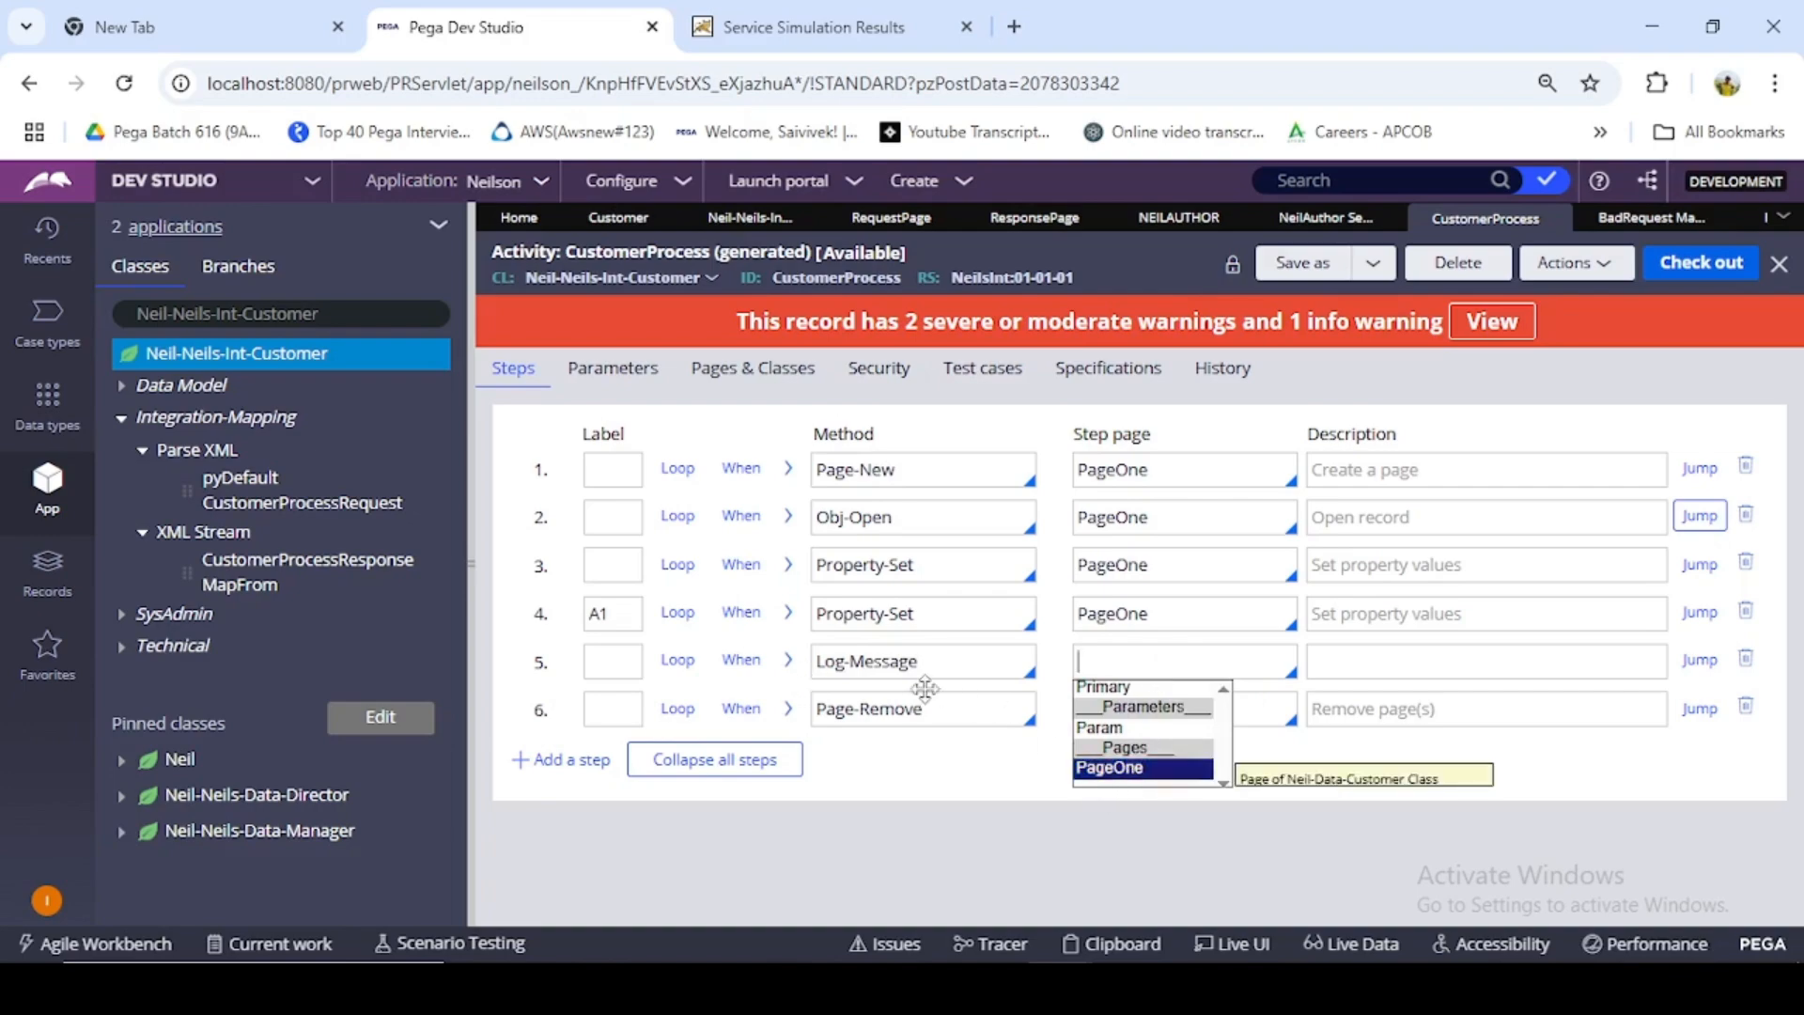
click(1140, 768)
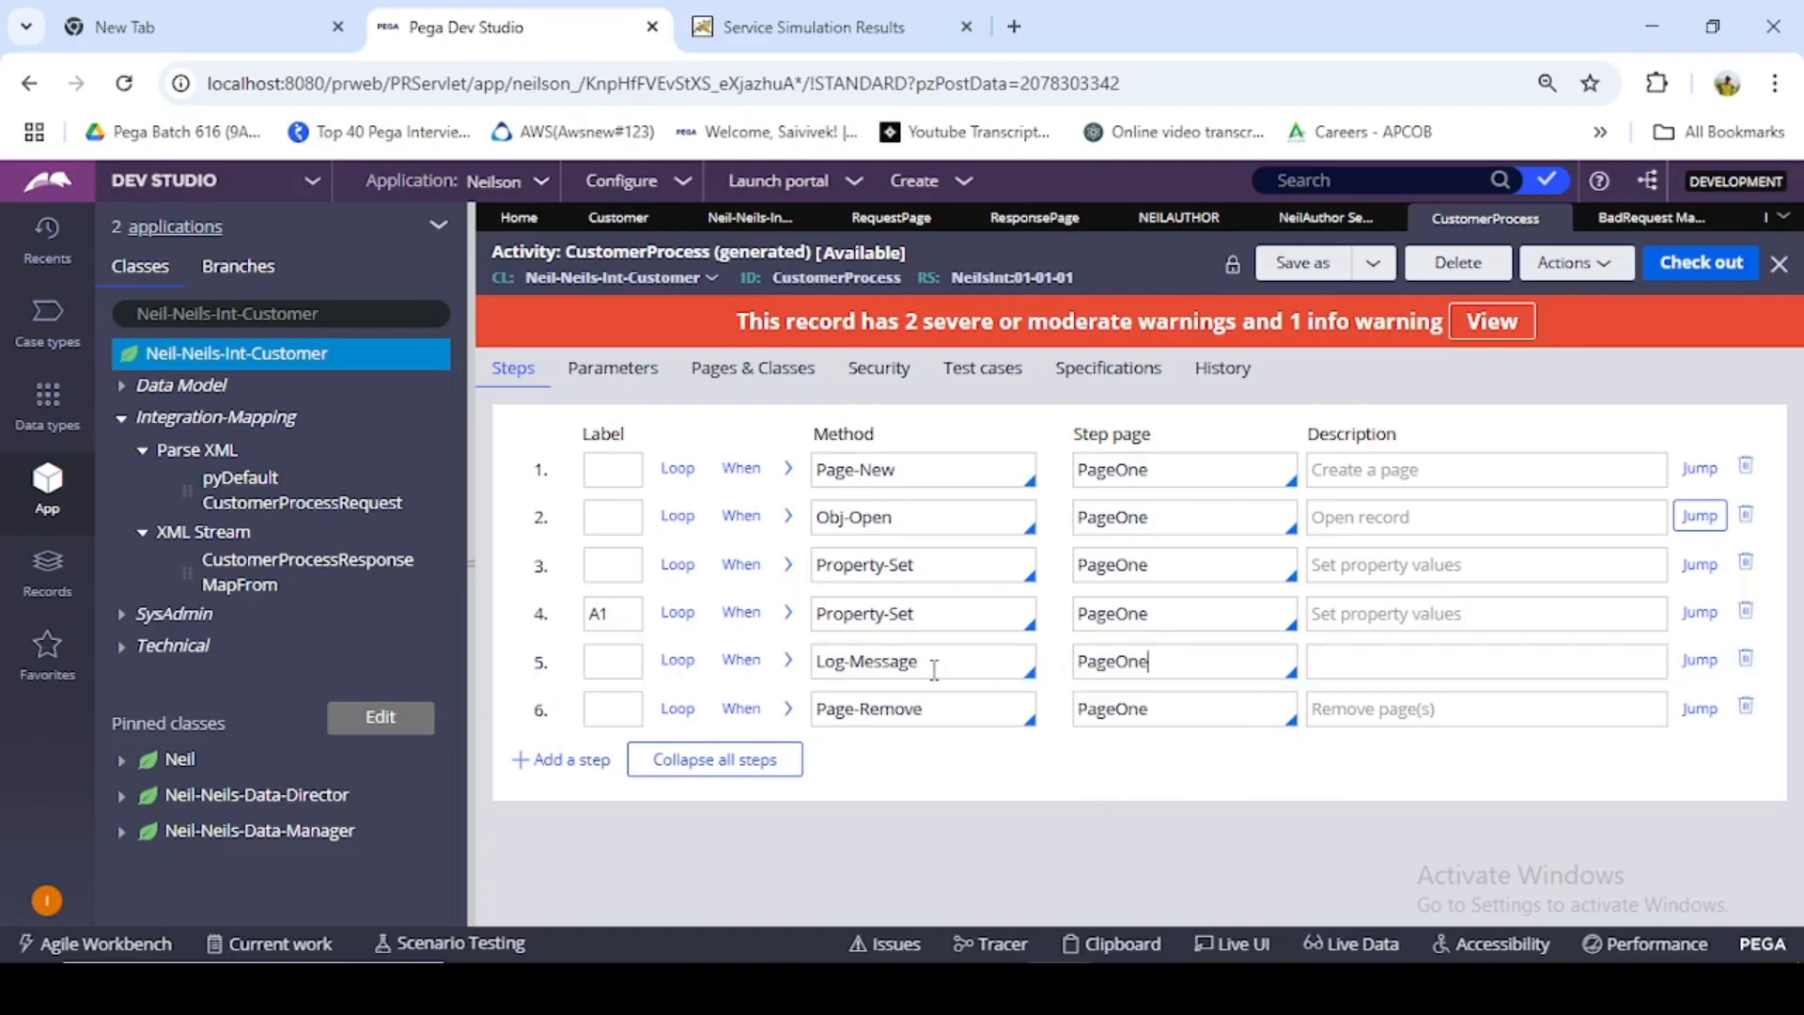
- Set the logging level of the Log-Message step to InfoForced
click(790, 668)
scroll(1066, 743, down, 2)
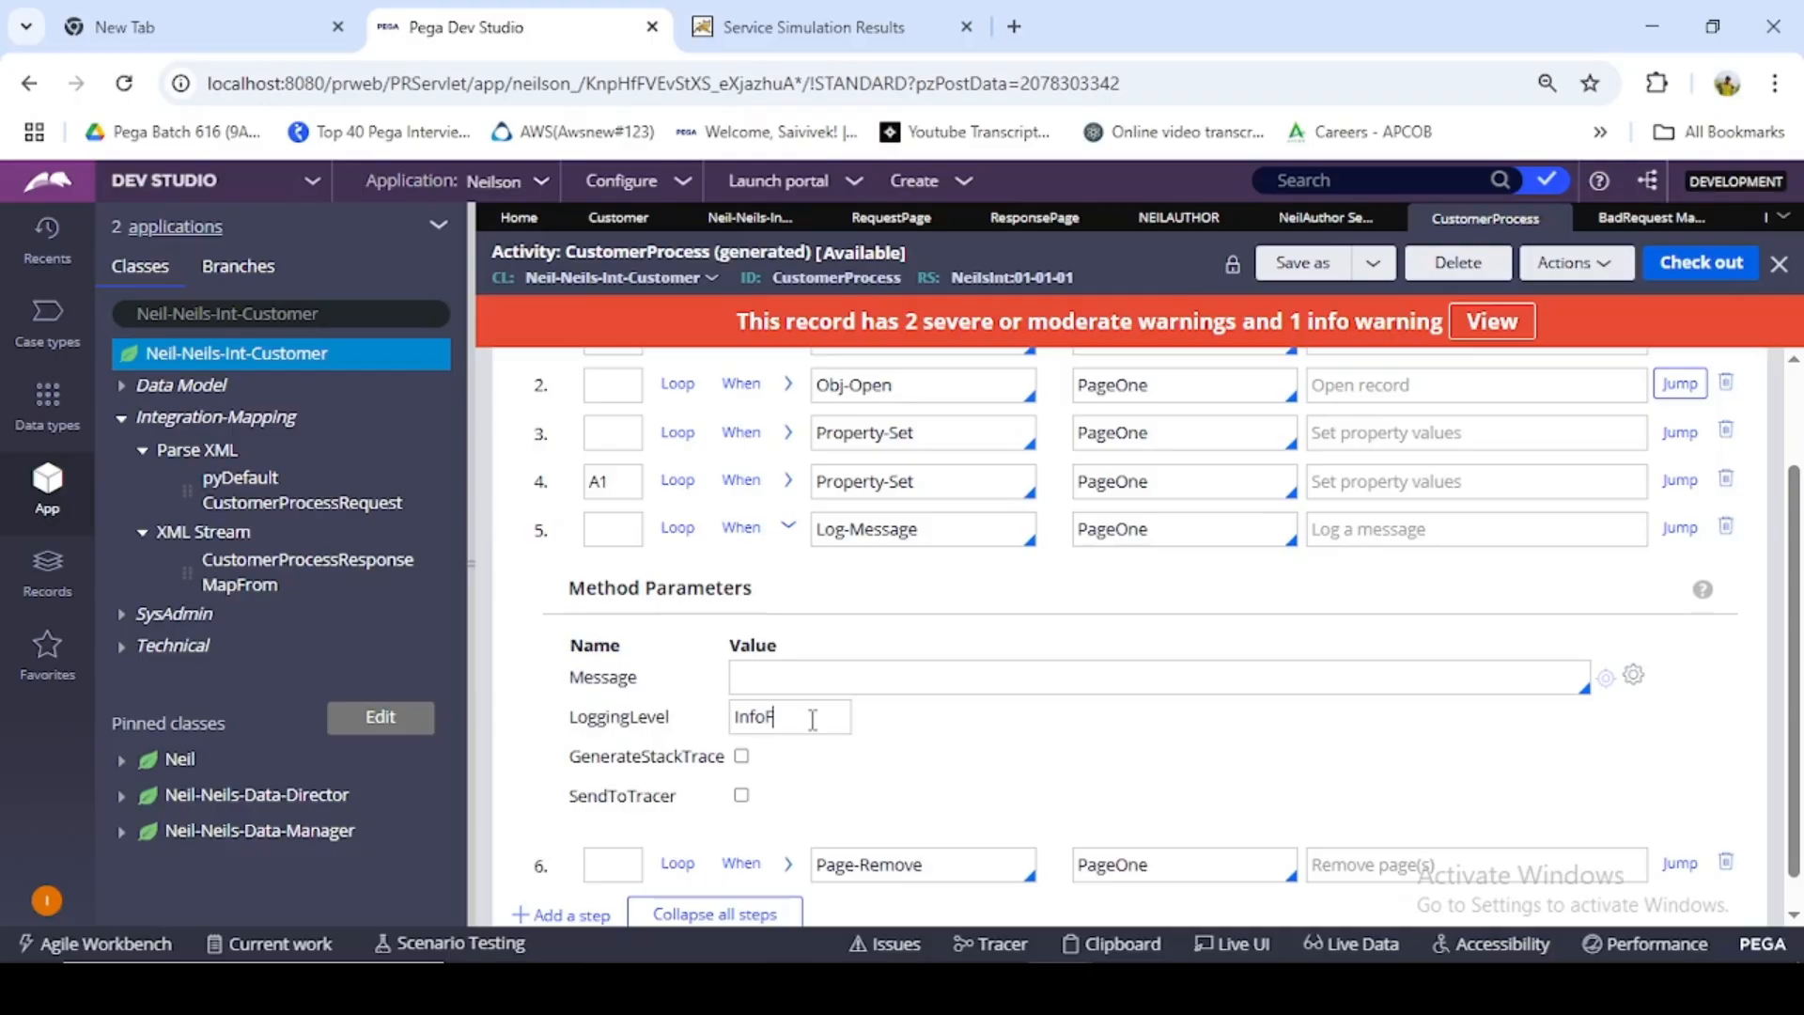
text(ced)
- Copy the A1 step's response message expression into the Log-Message step's message, and enable GenerateStackTrace and SendToTracer
click(789, 481)
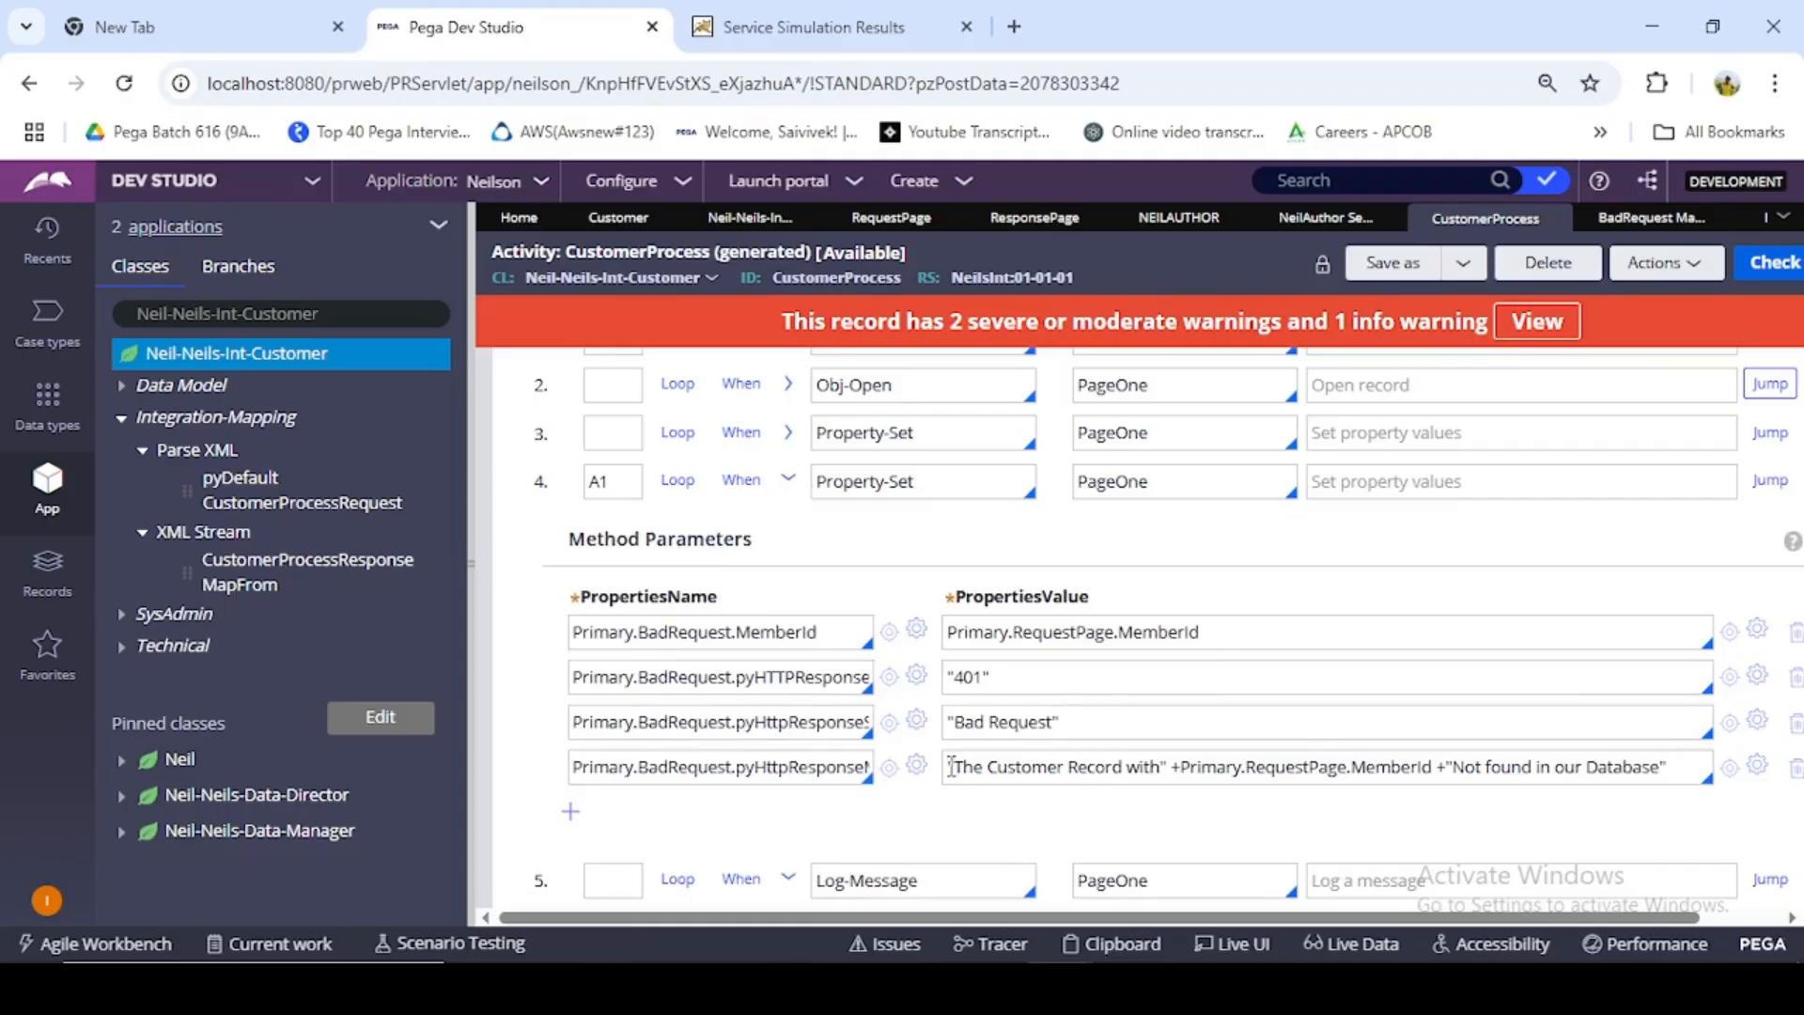
drag(947, 767, 1682, 767)
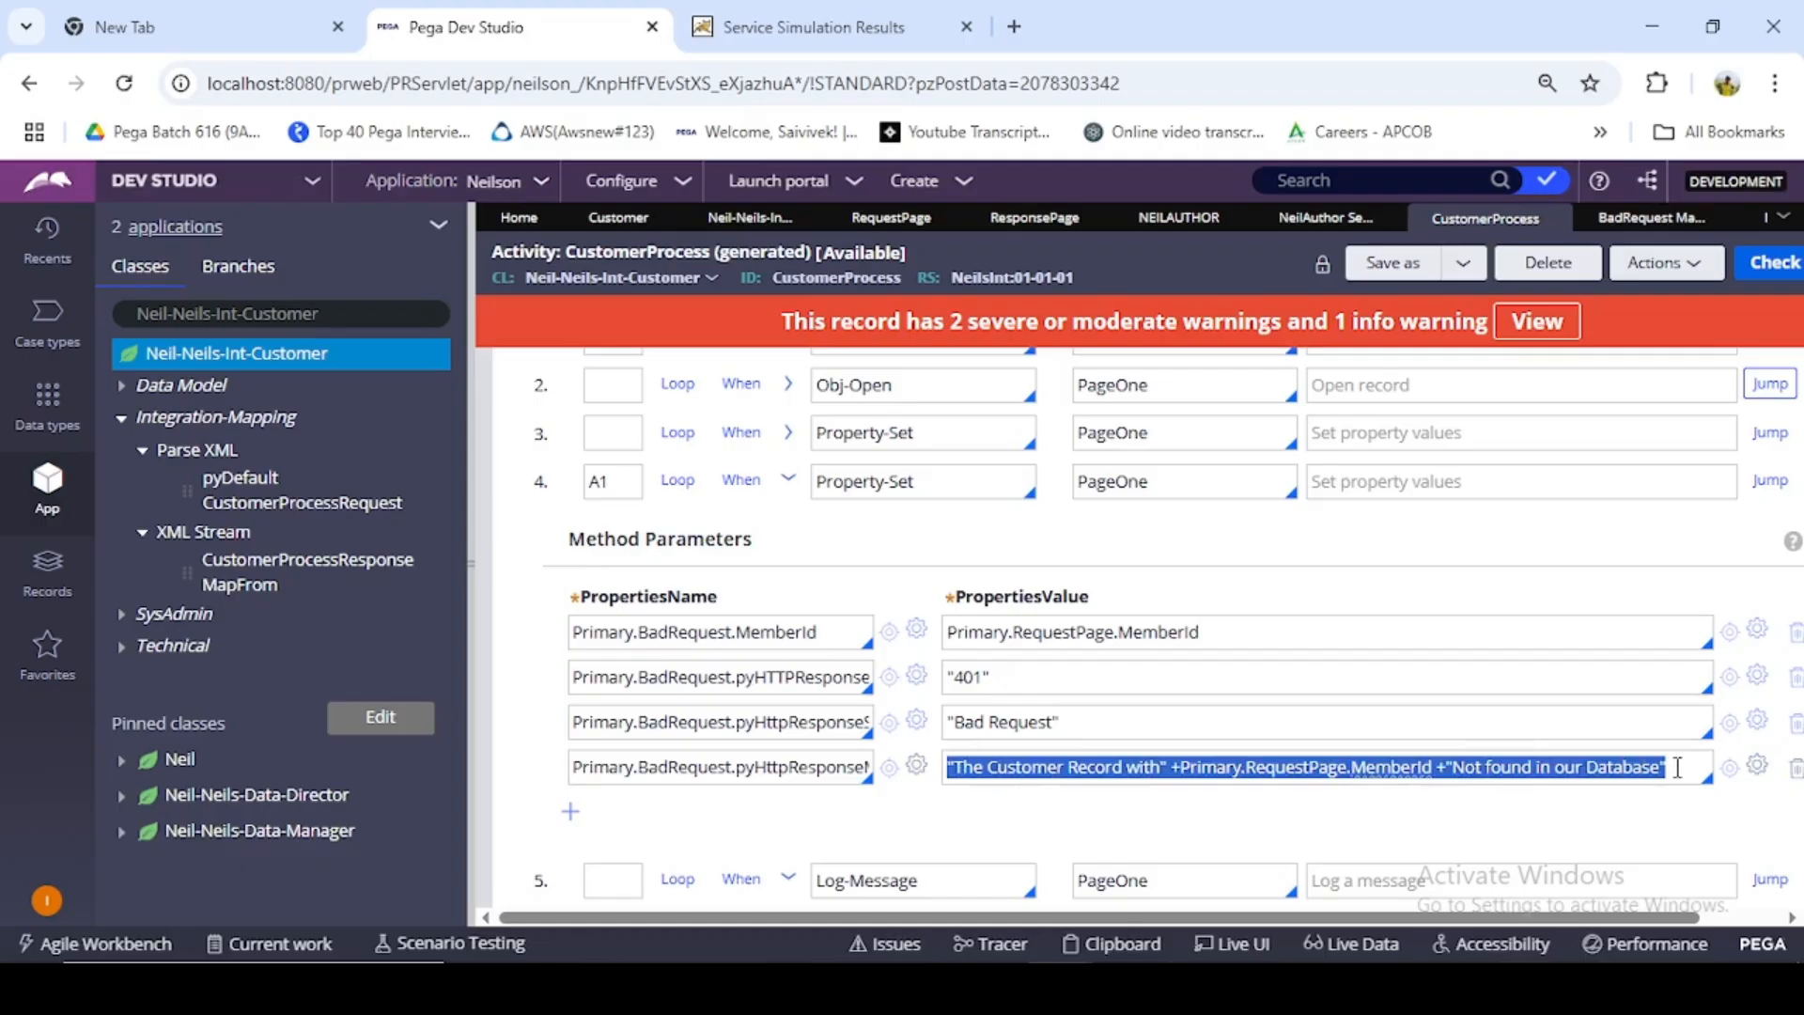
click(790, 481)
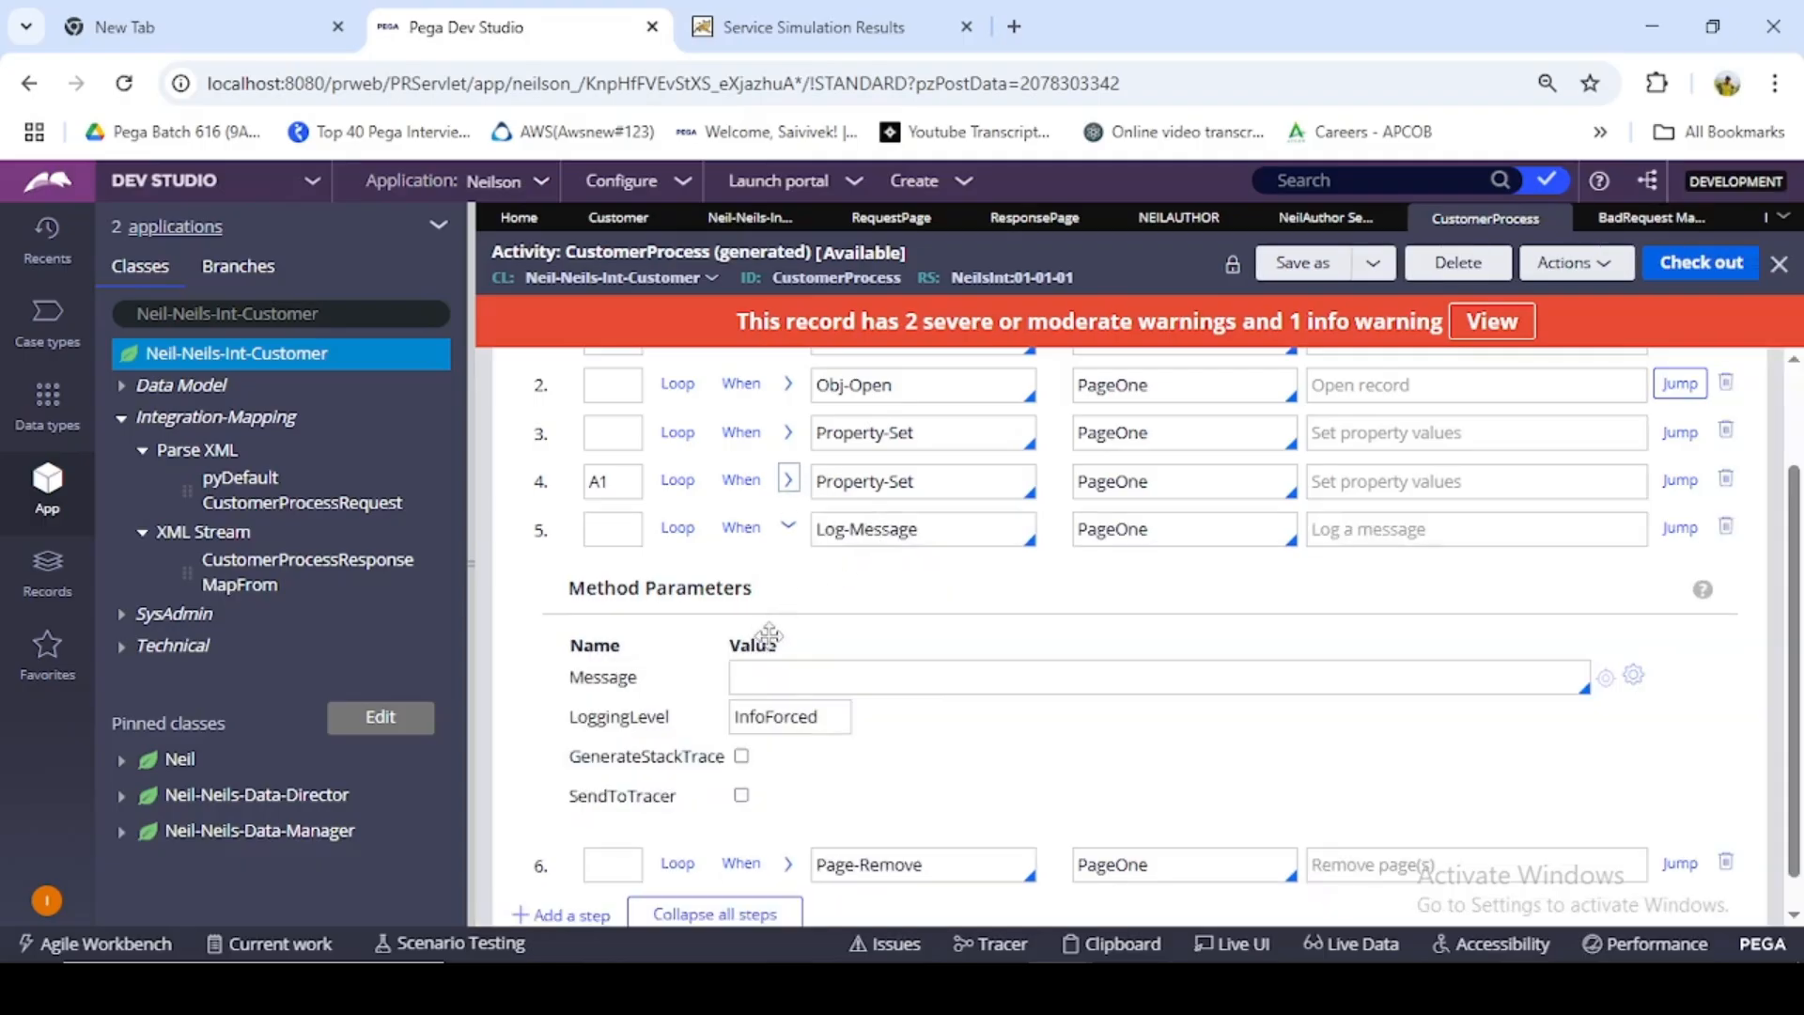
click(787, 679)
key(ctrl+v)
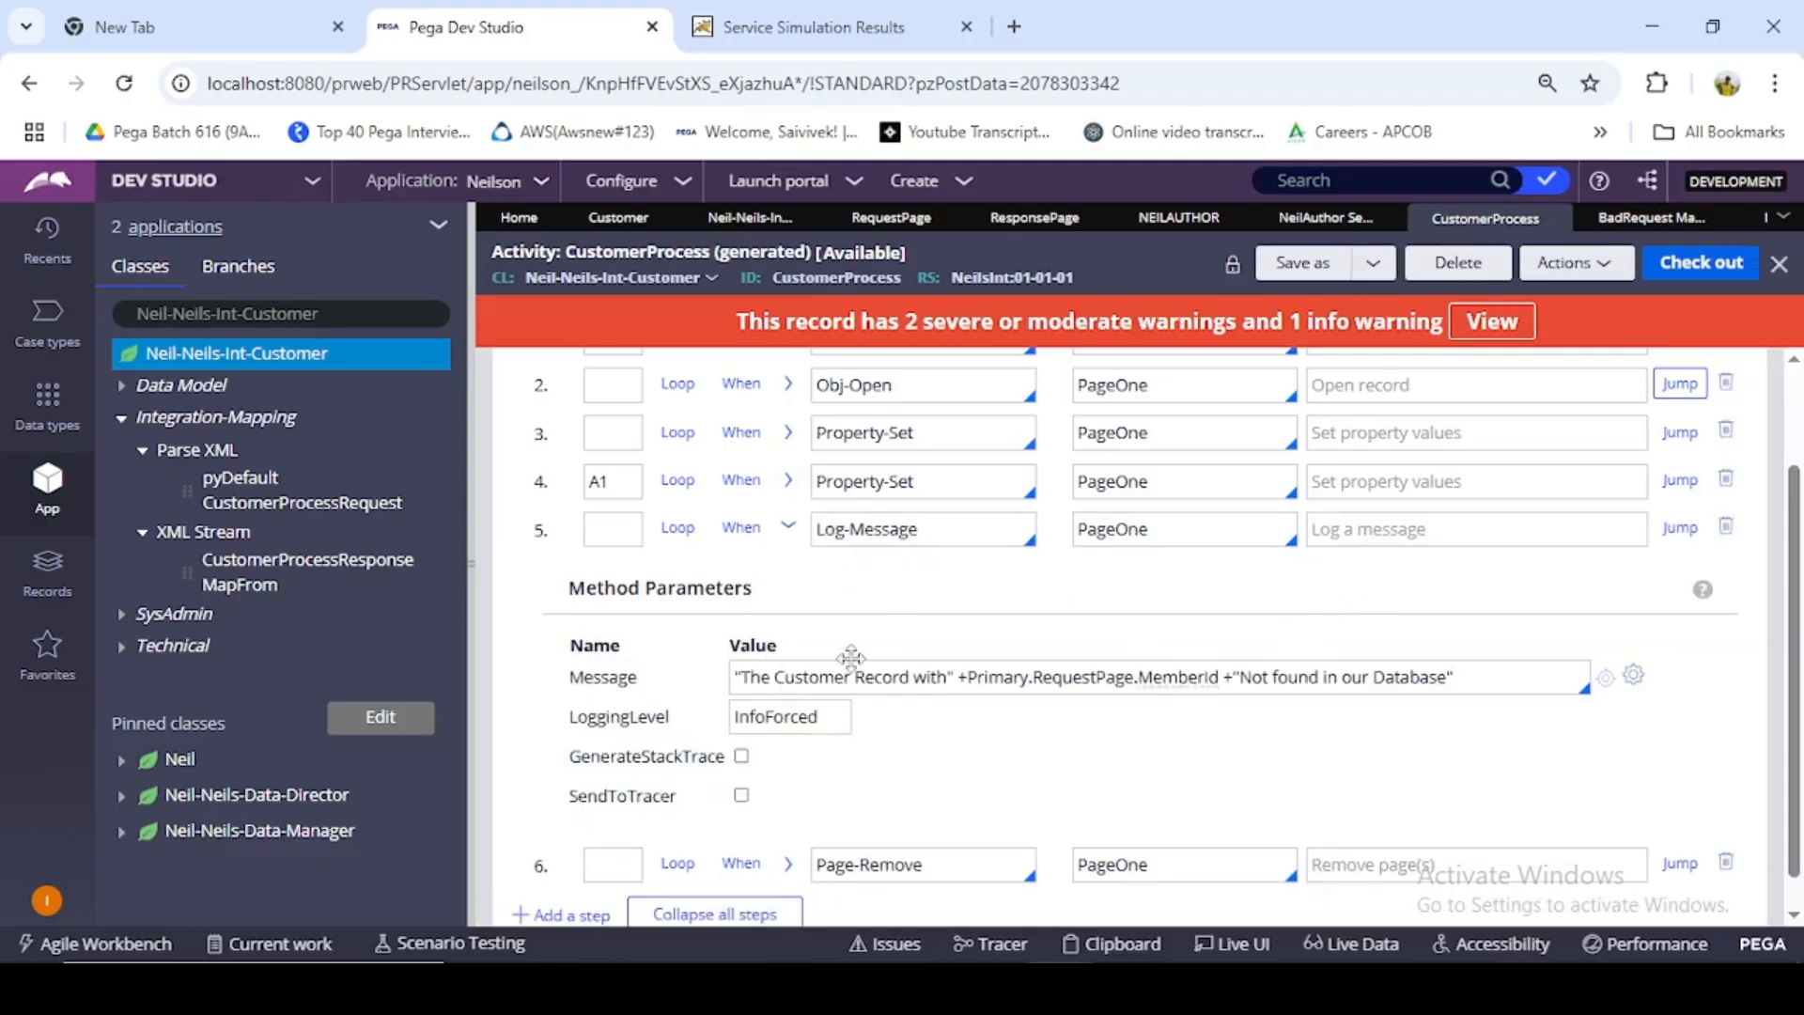
click(741, 756)
click(742, 797)
- Check out the CustomerProcess activity and save it with the new steps
scroll(872, 692, up, 1)
scroll(873, 692, up, 1)
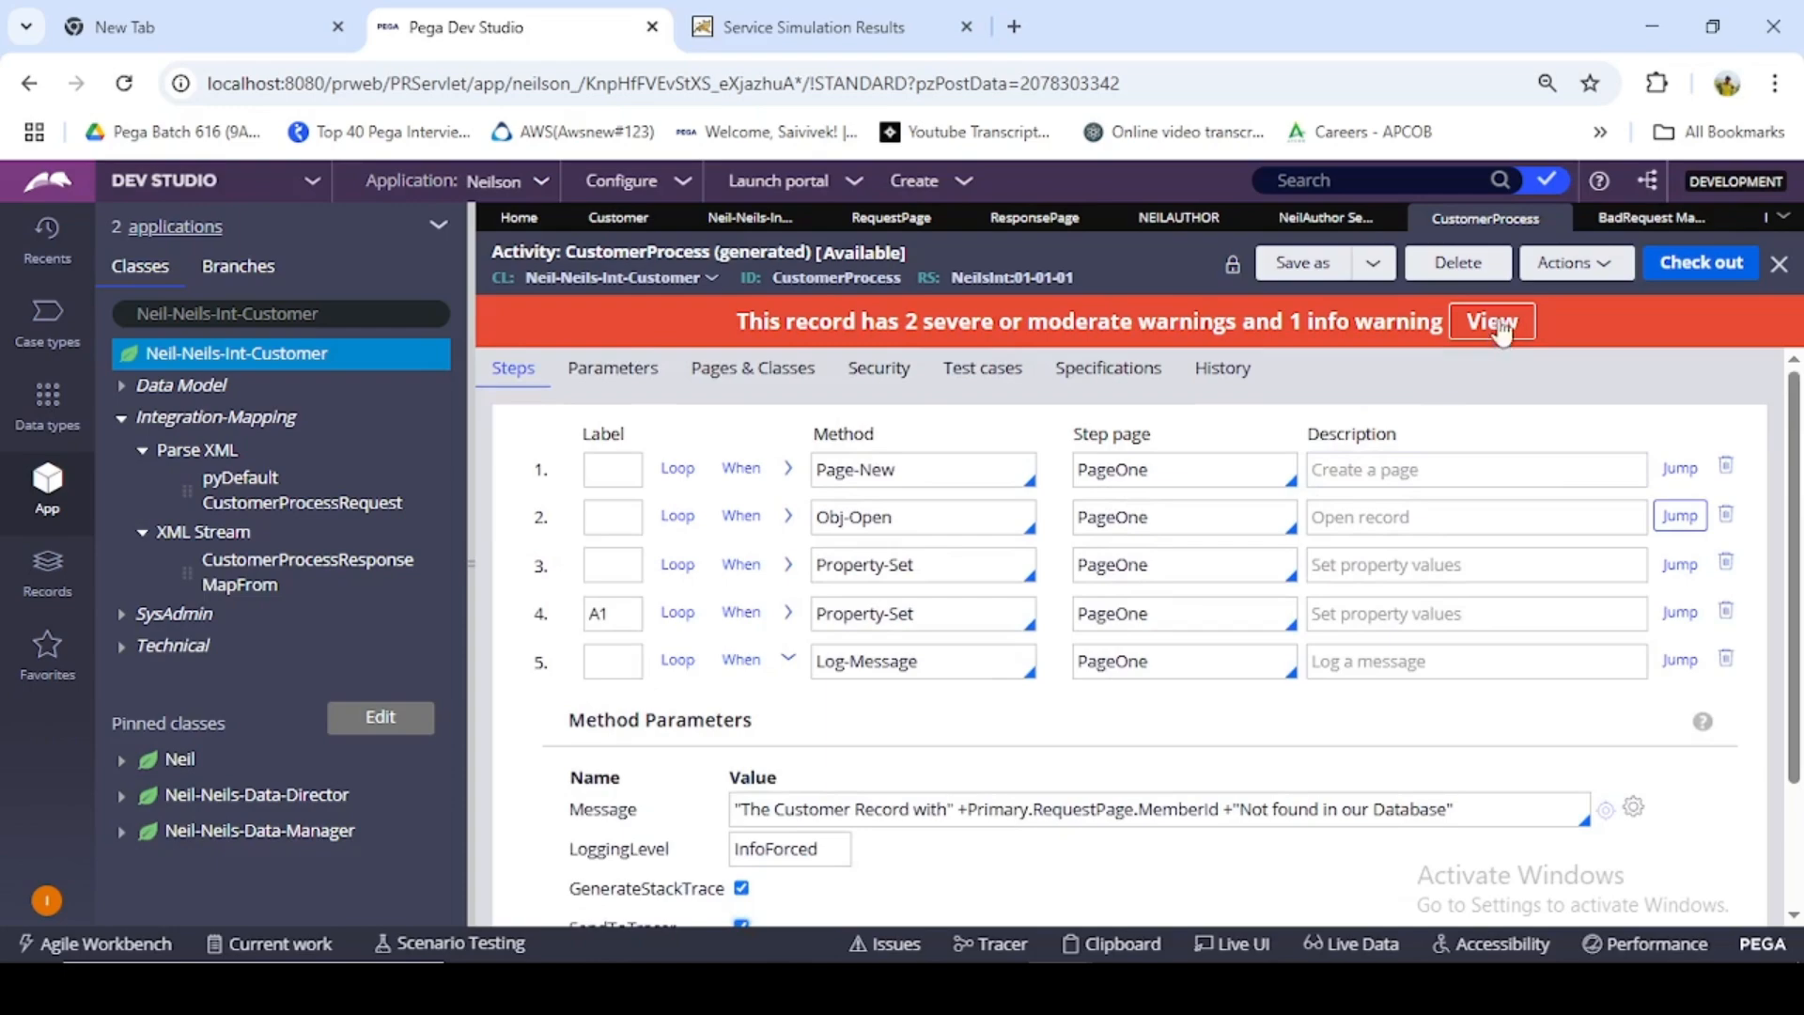
click(1671, 272)
click(1665, 273)
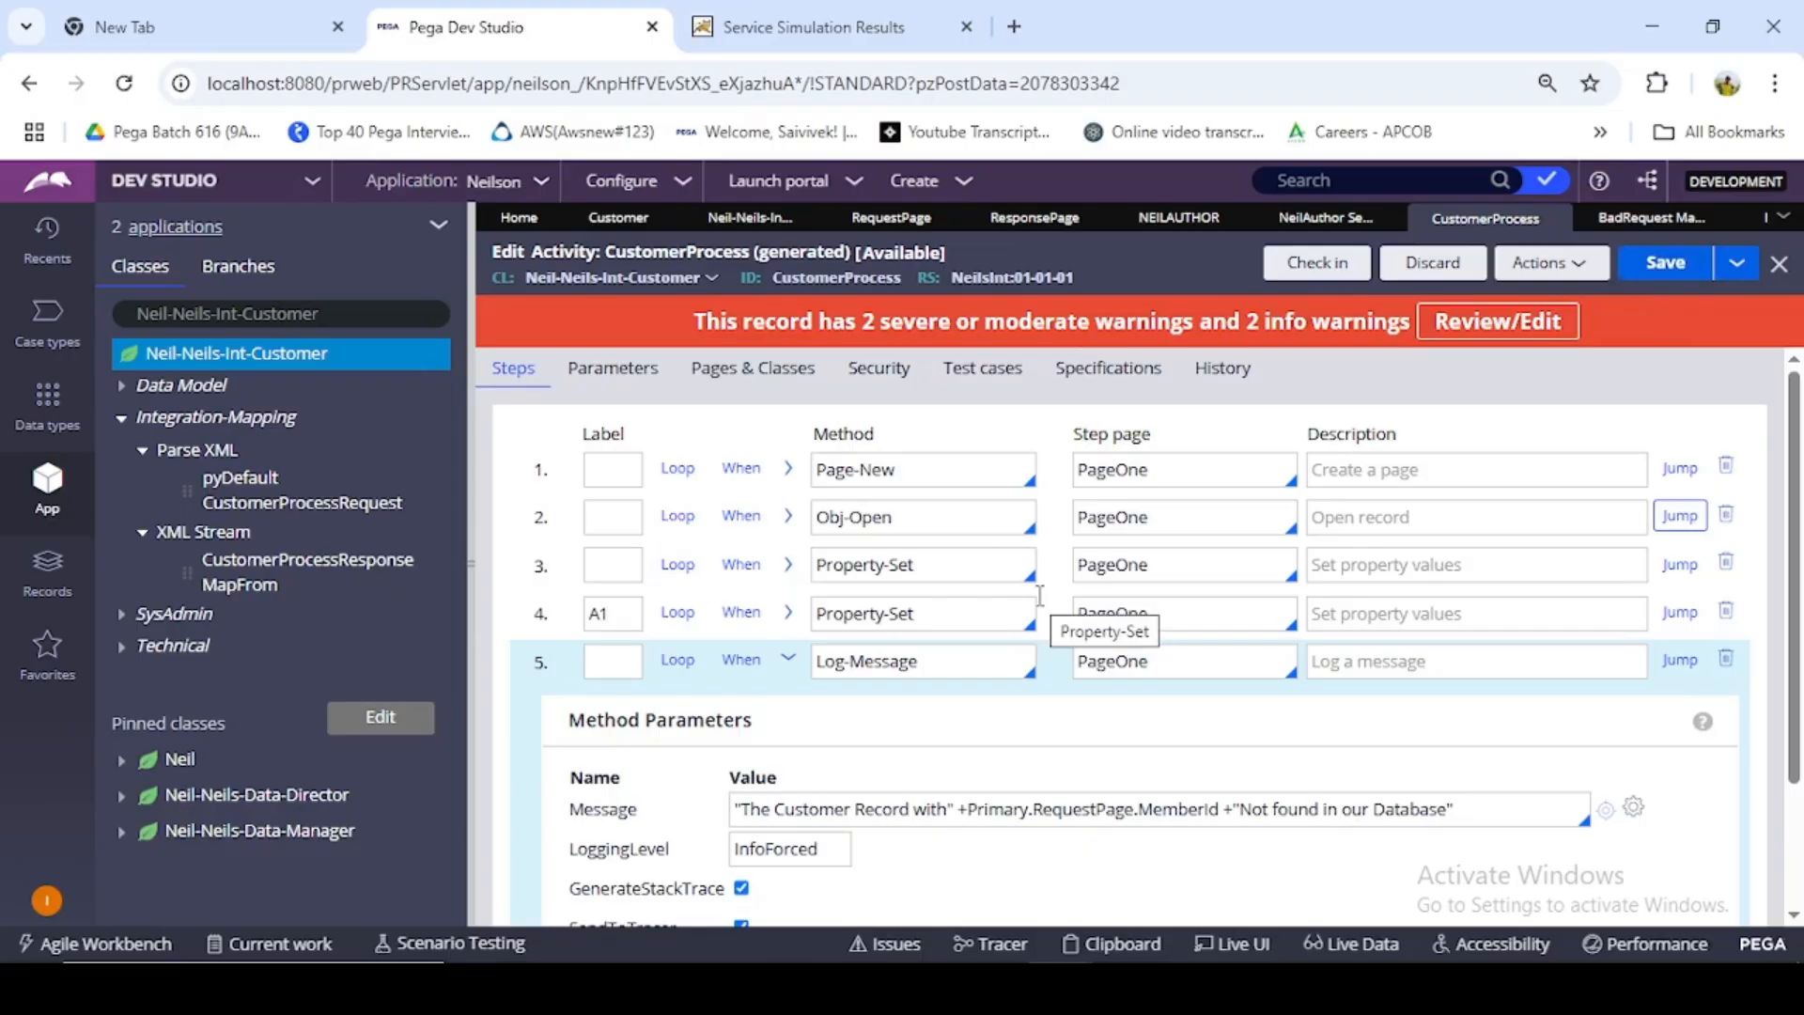
- Review the parameters of the A1 Property-Set step and of the Property-Set step before it
click(788, 661)
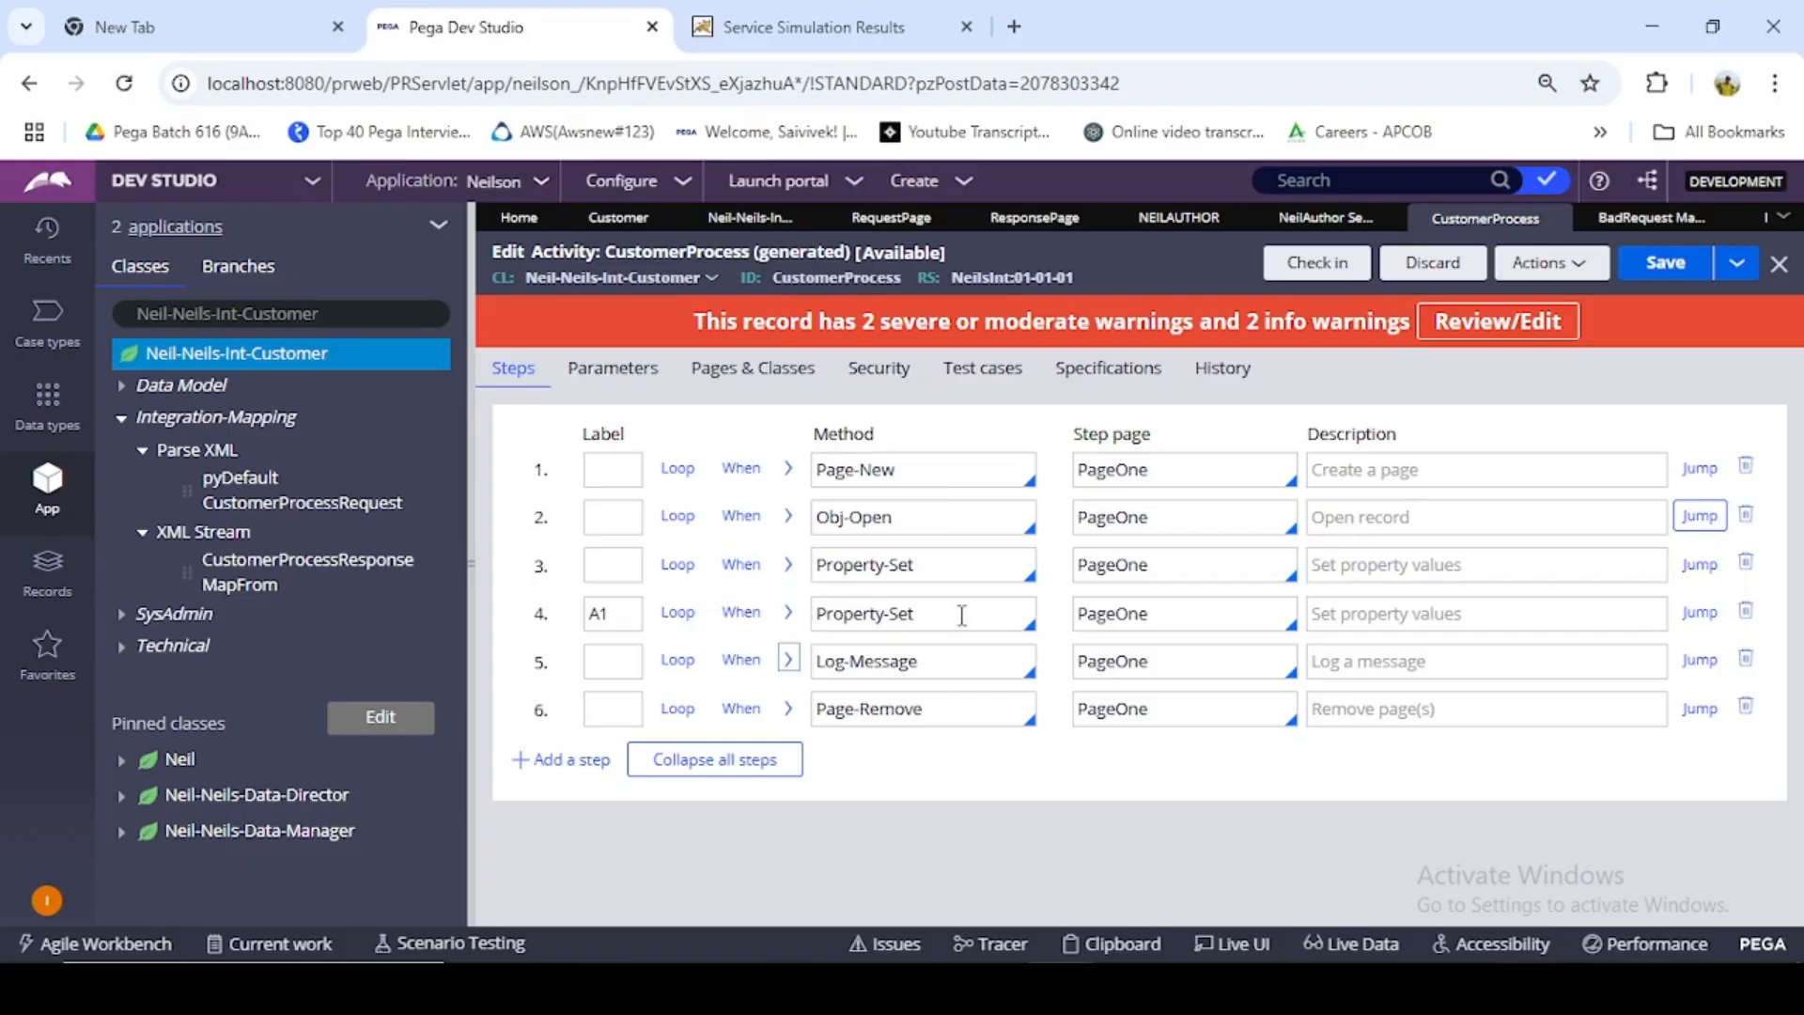
click(789, 613)
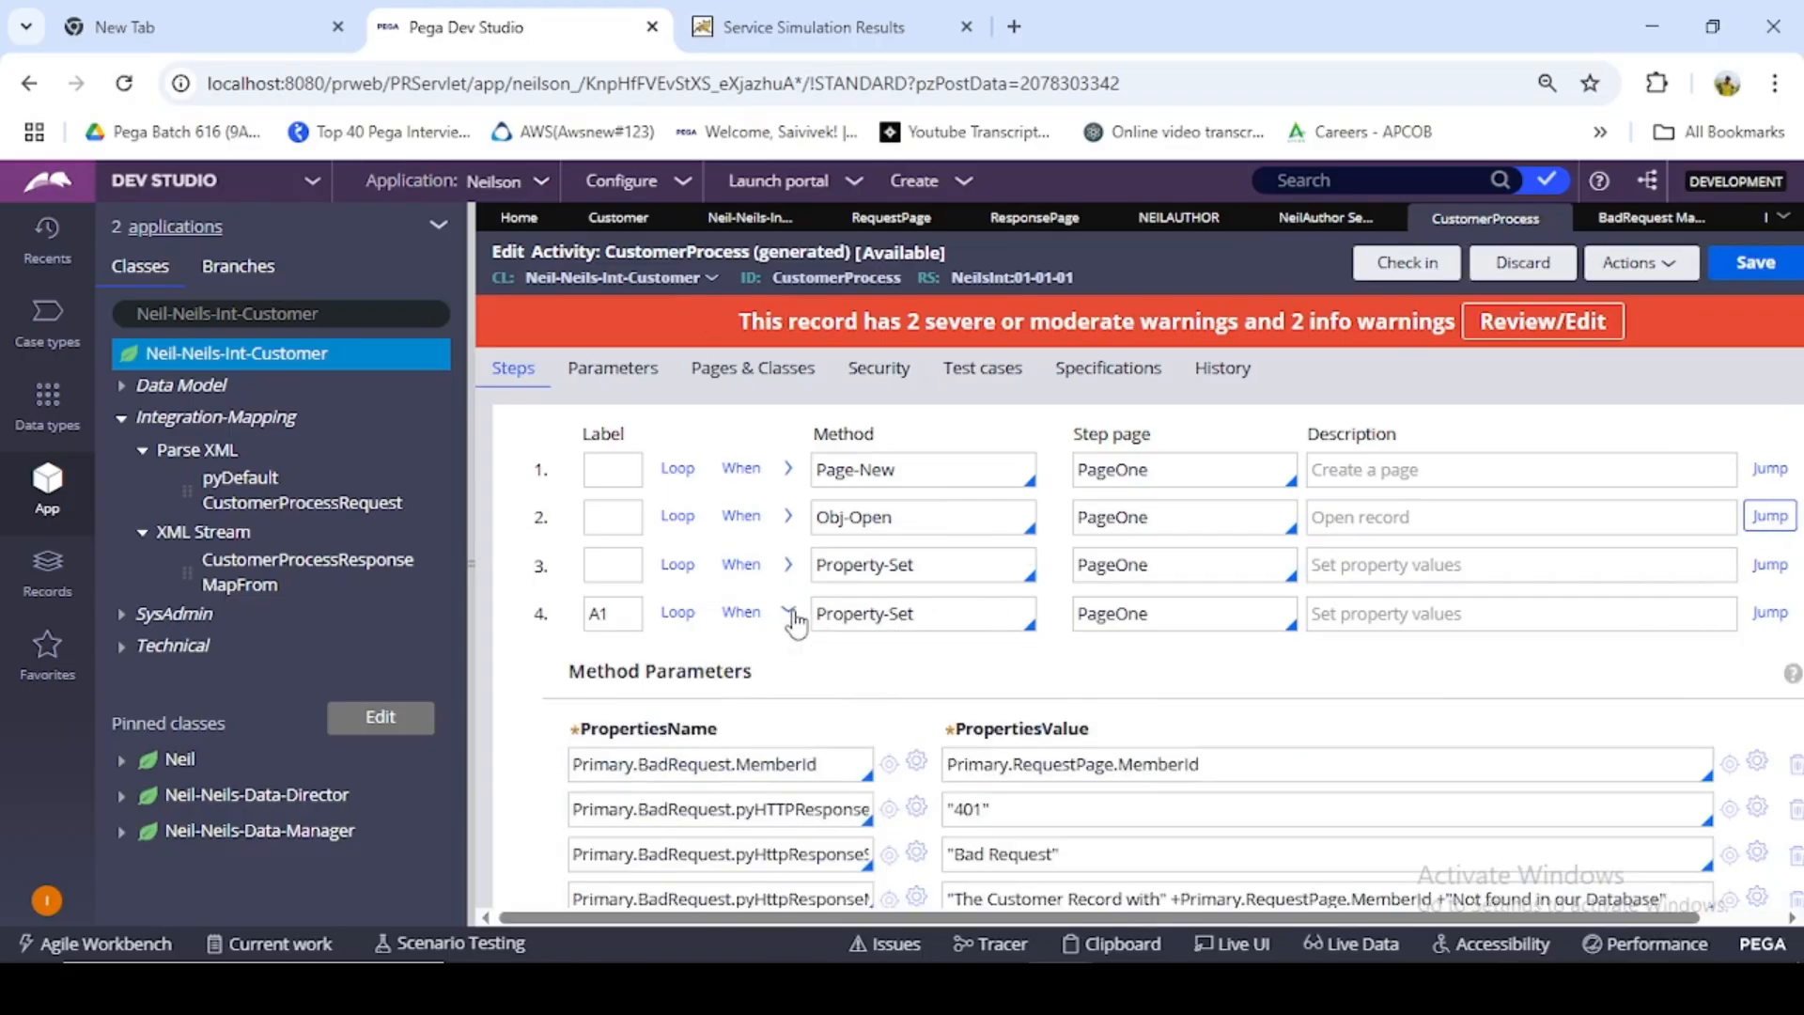
scroll(794, 613, down, 2)
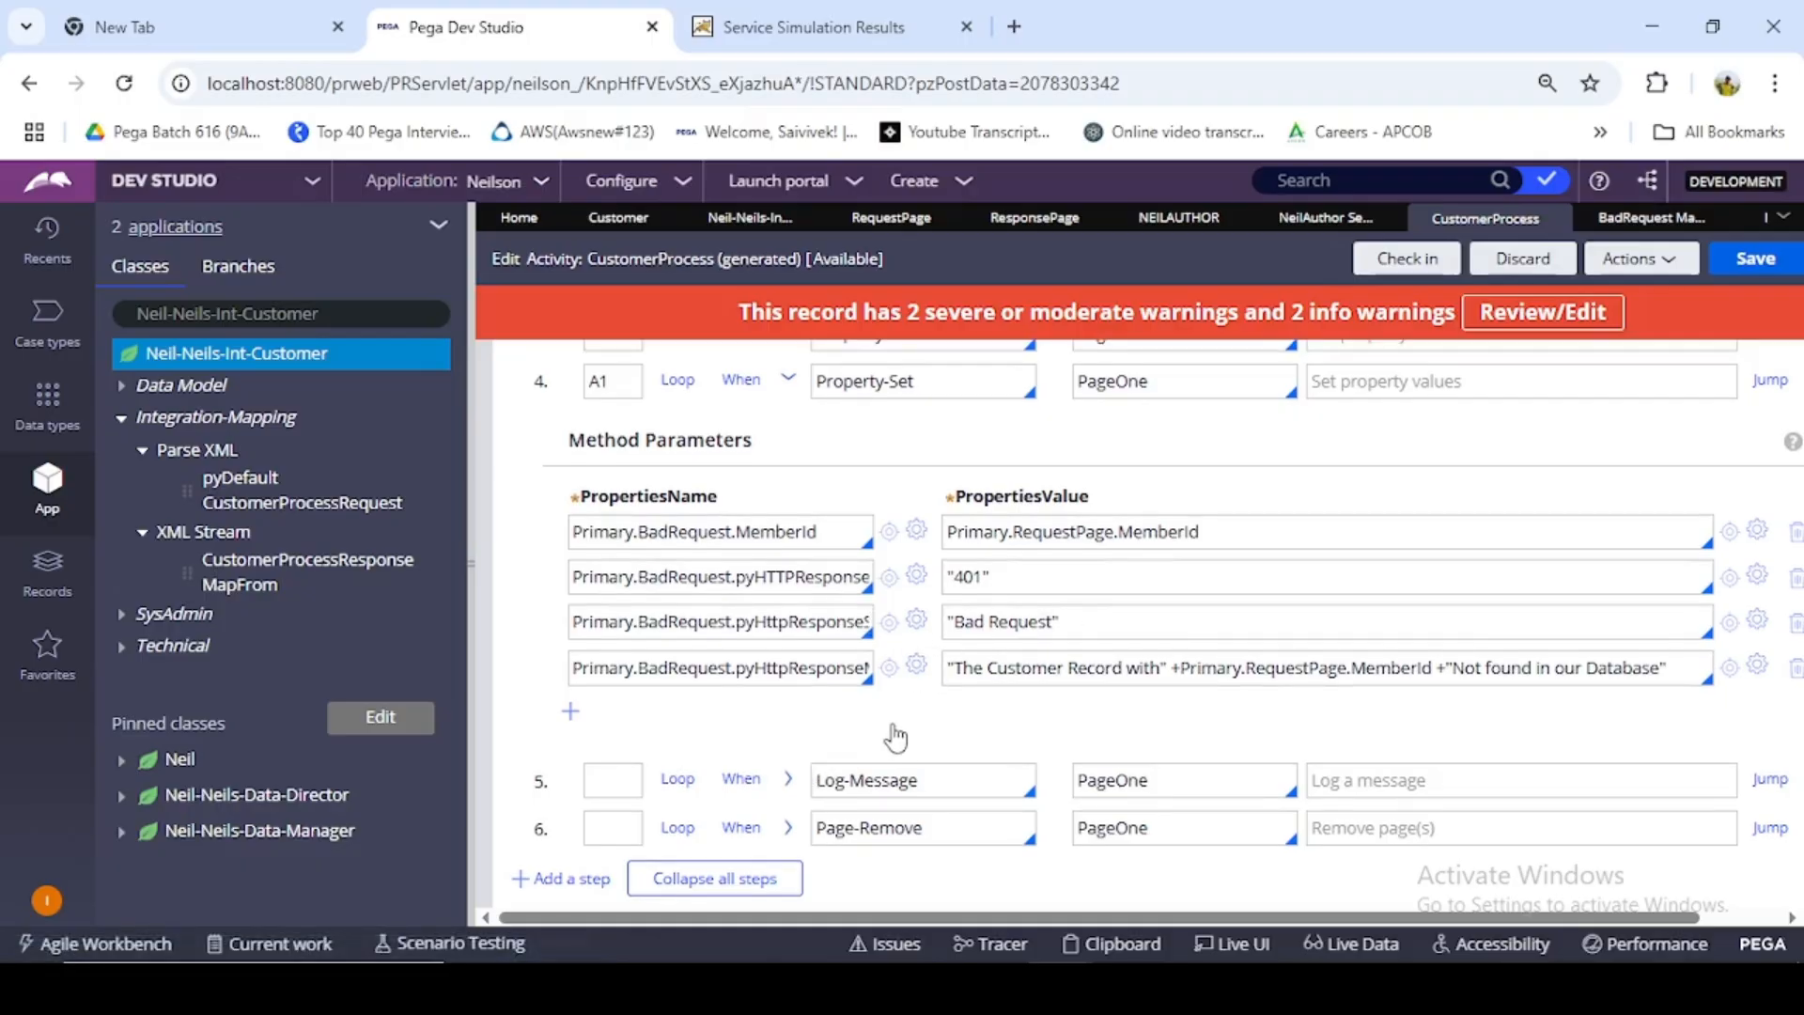
scroll(900, 731, up, 3)
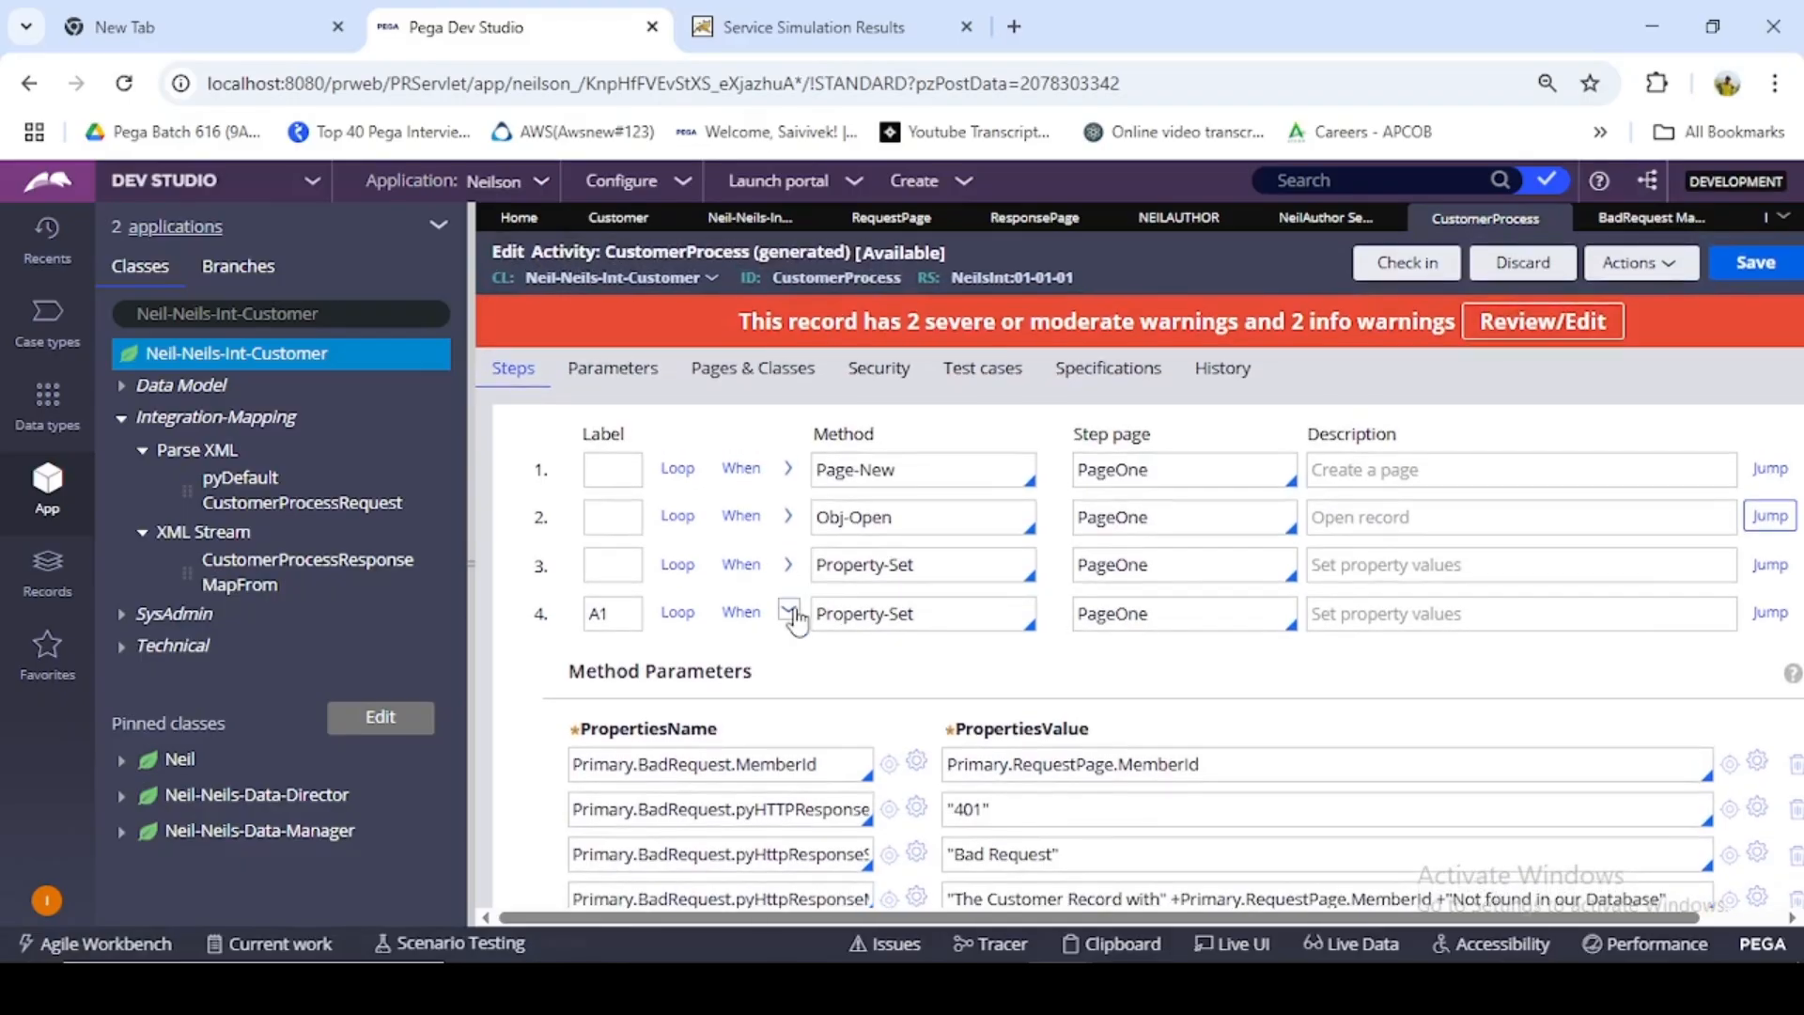
click(787, 612)
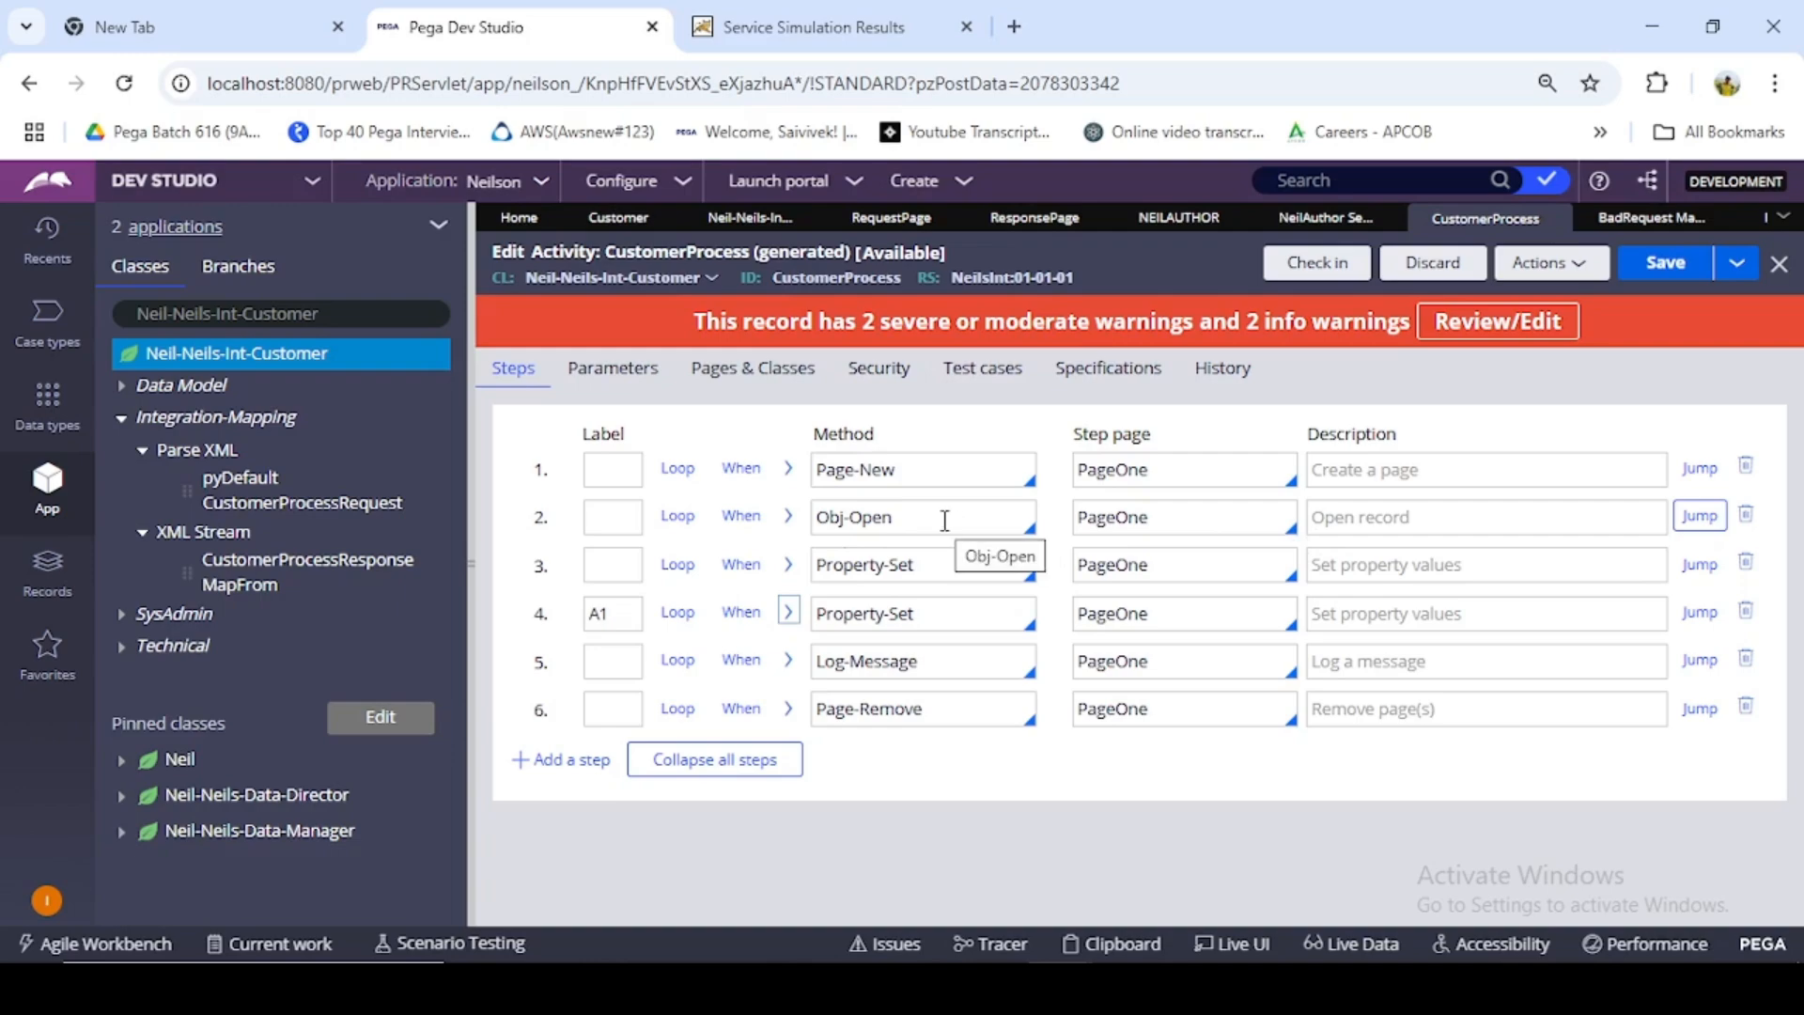
click(789, 565)
click(790, 565)
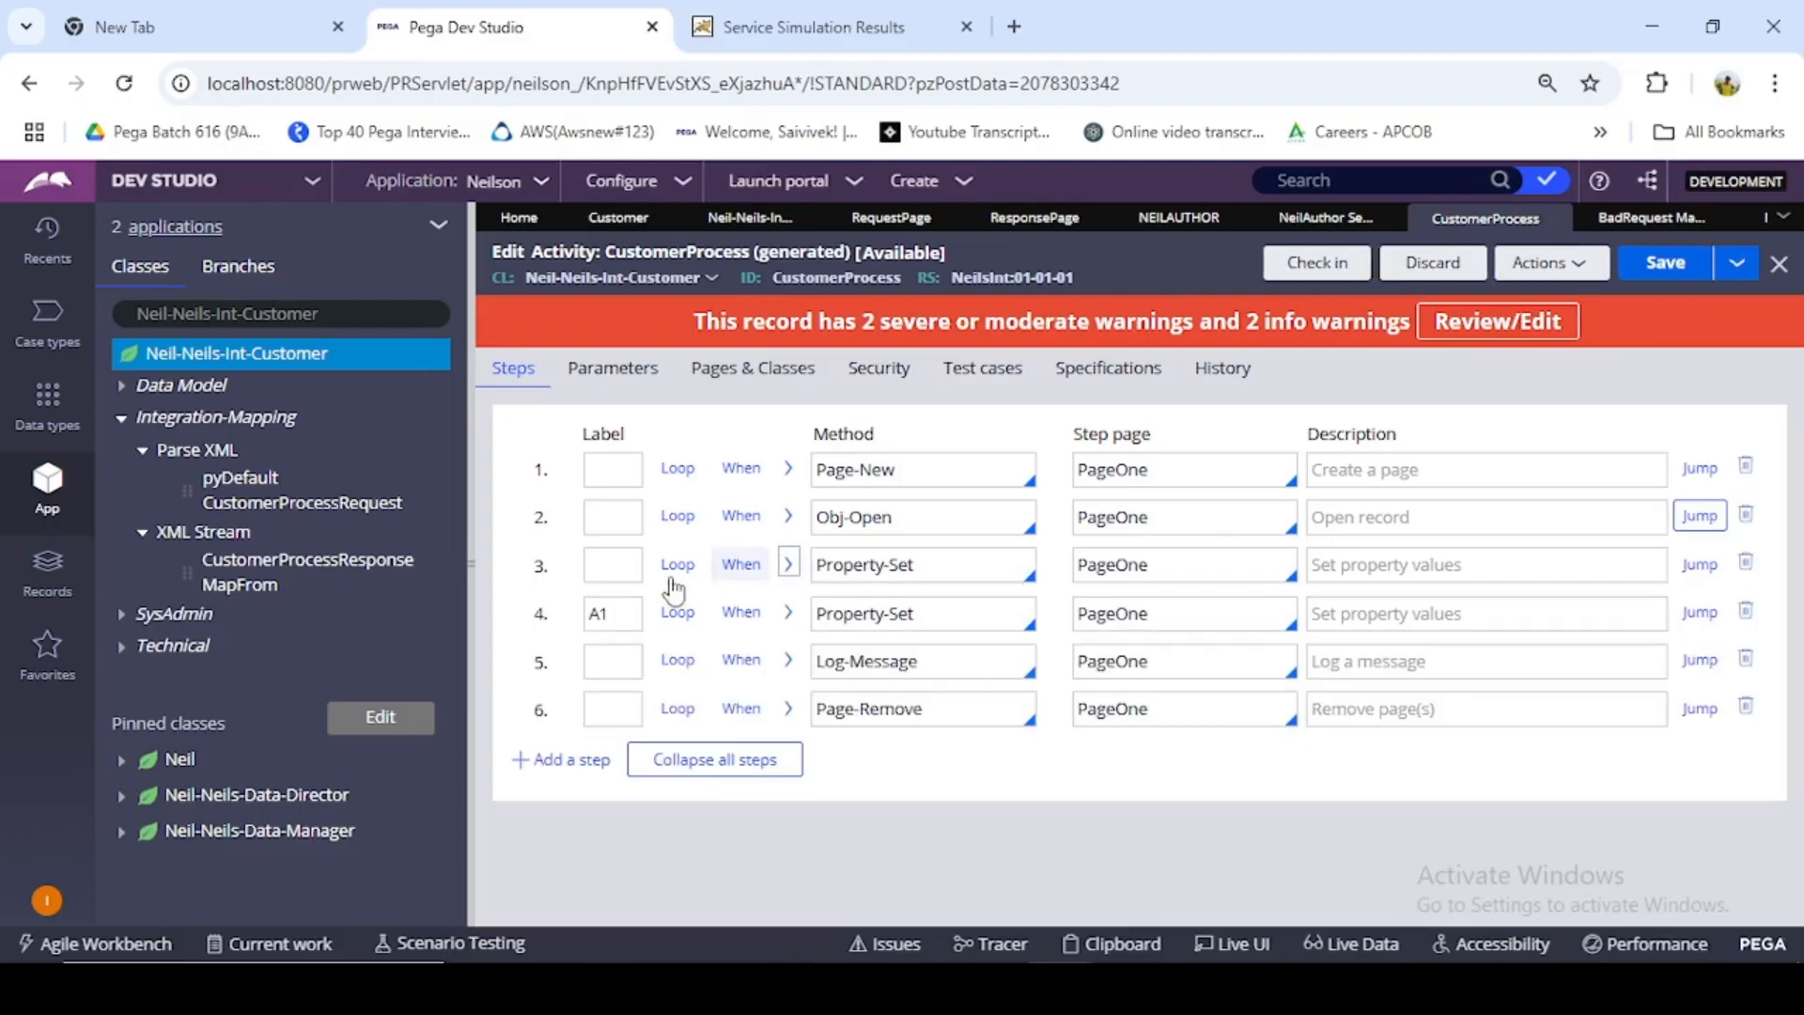
- Add an Always condition to the third step that jumps to later step A2, and label the Page-Remove step A2
click(1691, 565)
click(596, 601)
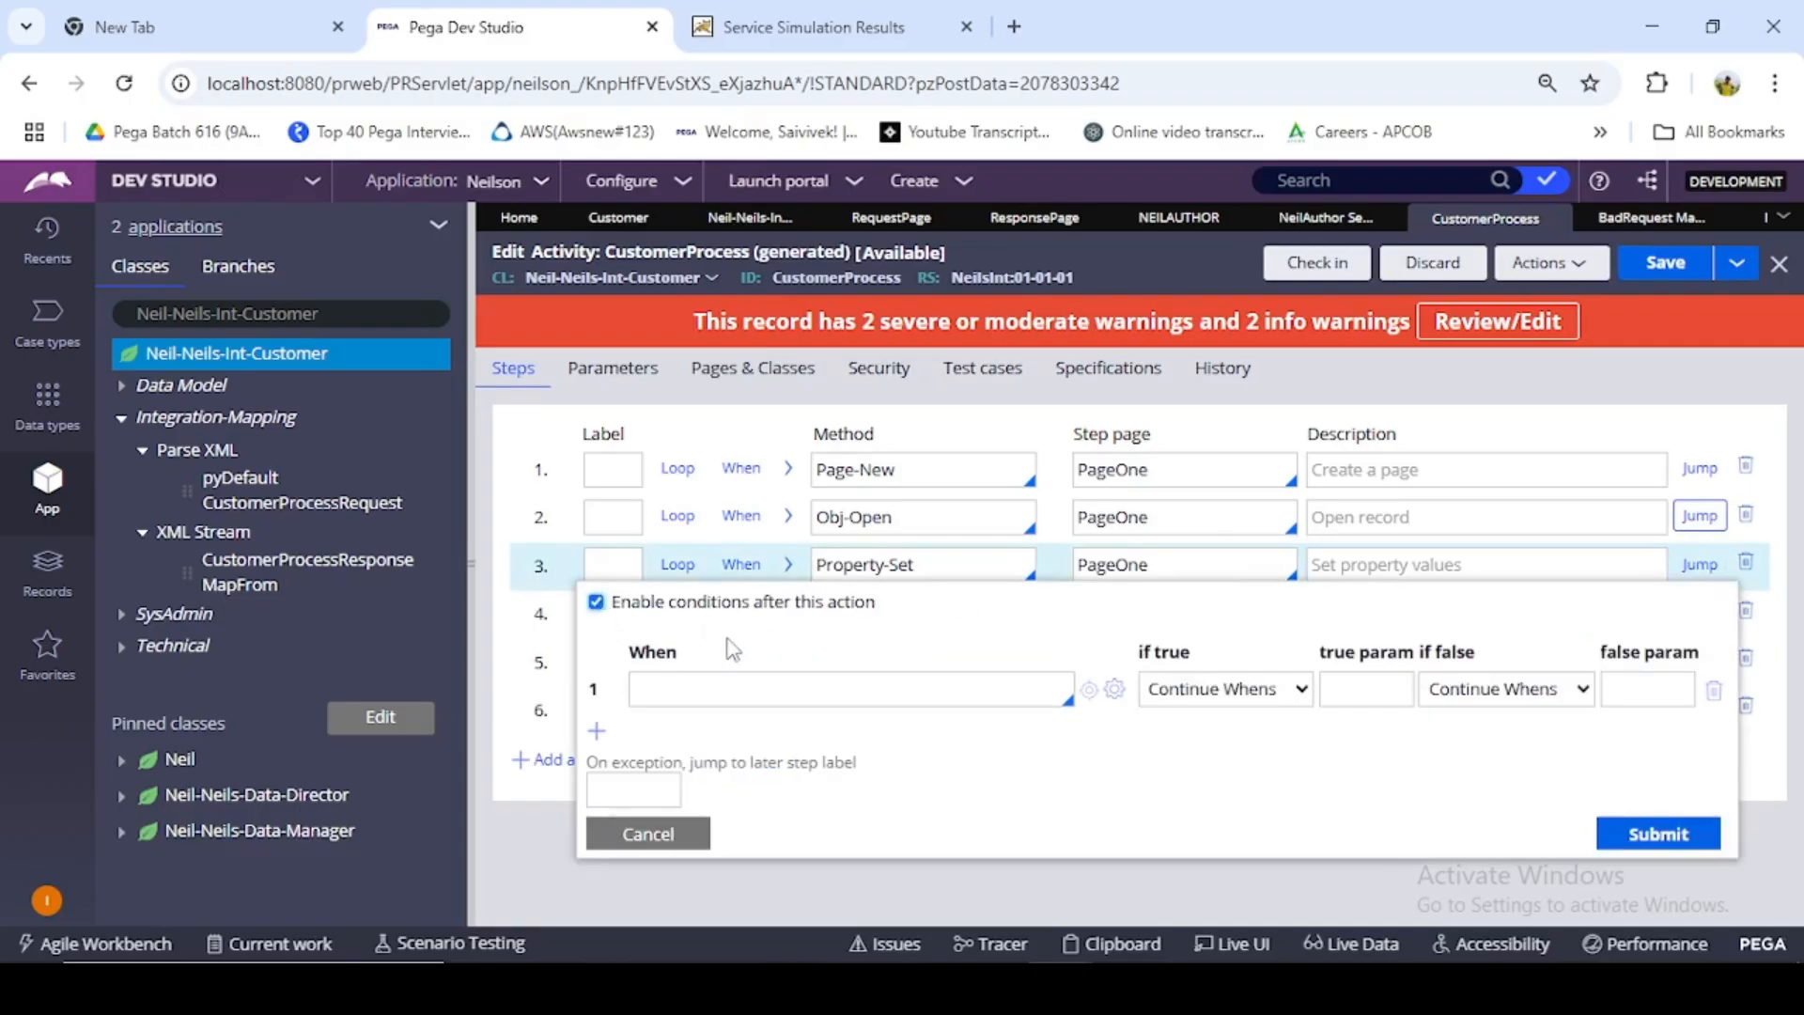
click(752, 688)
text(Always)
click(1255, 688)
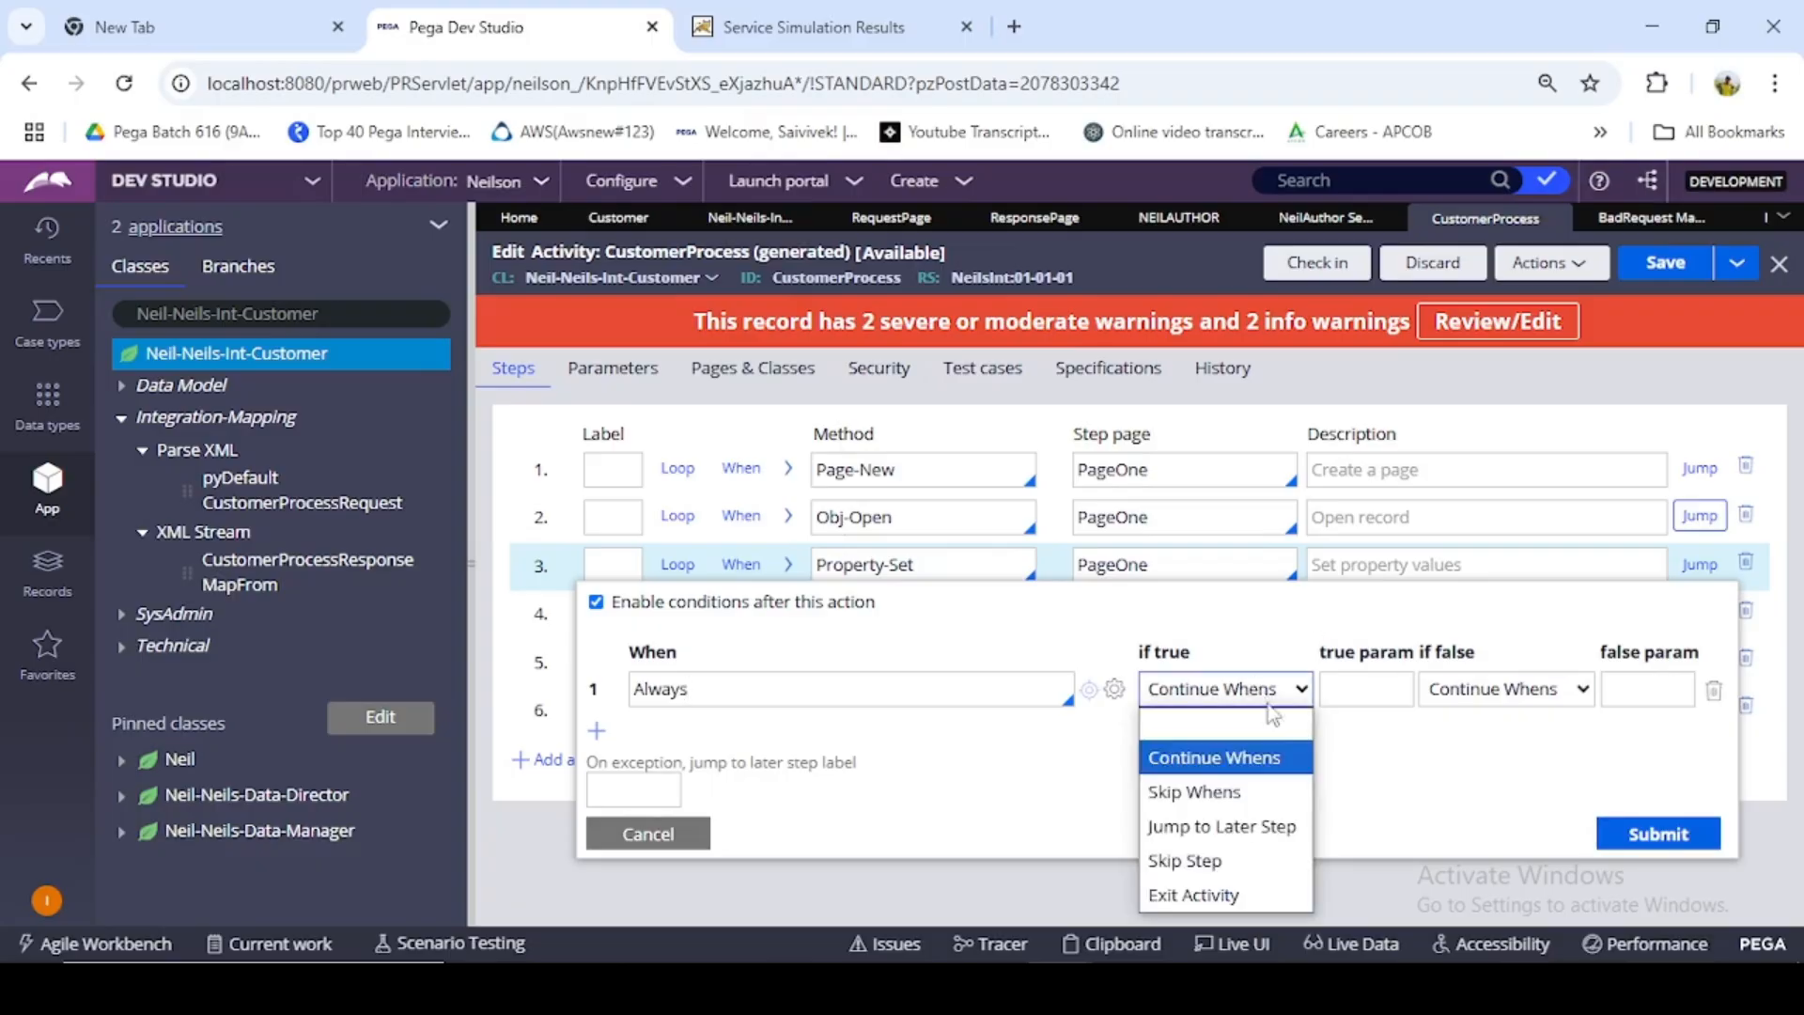
click(1248, 826)
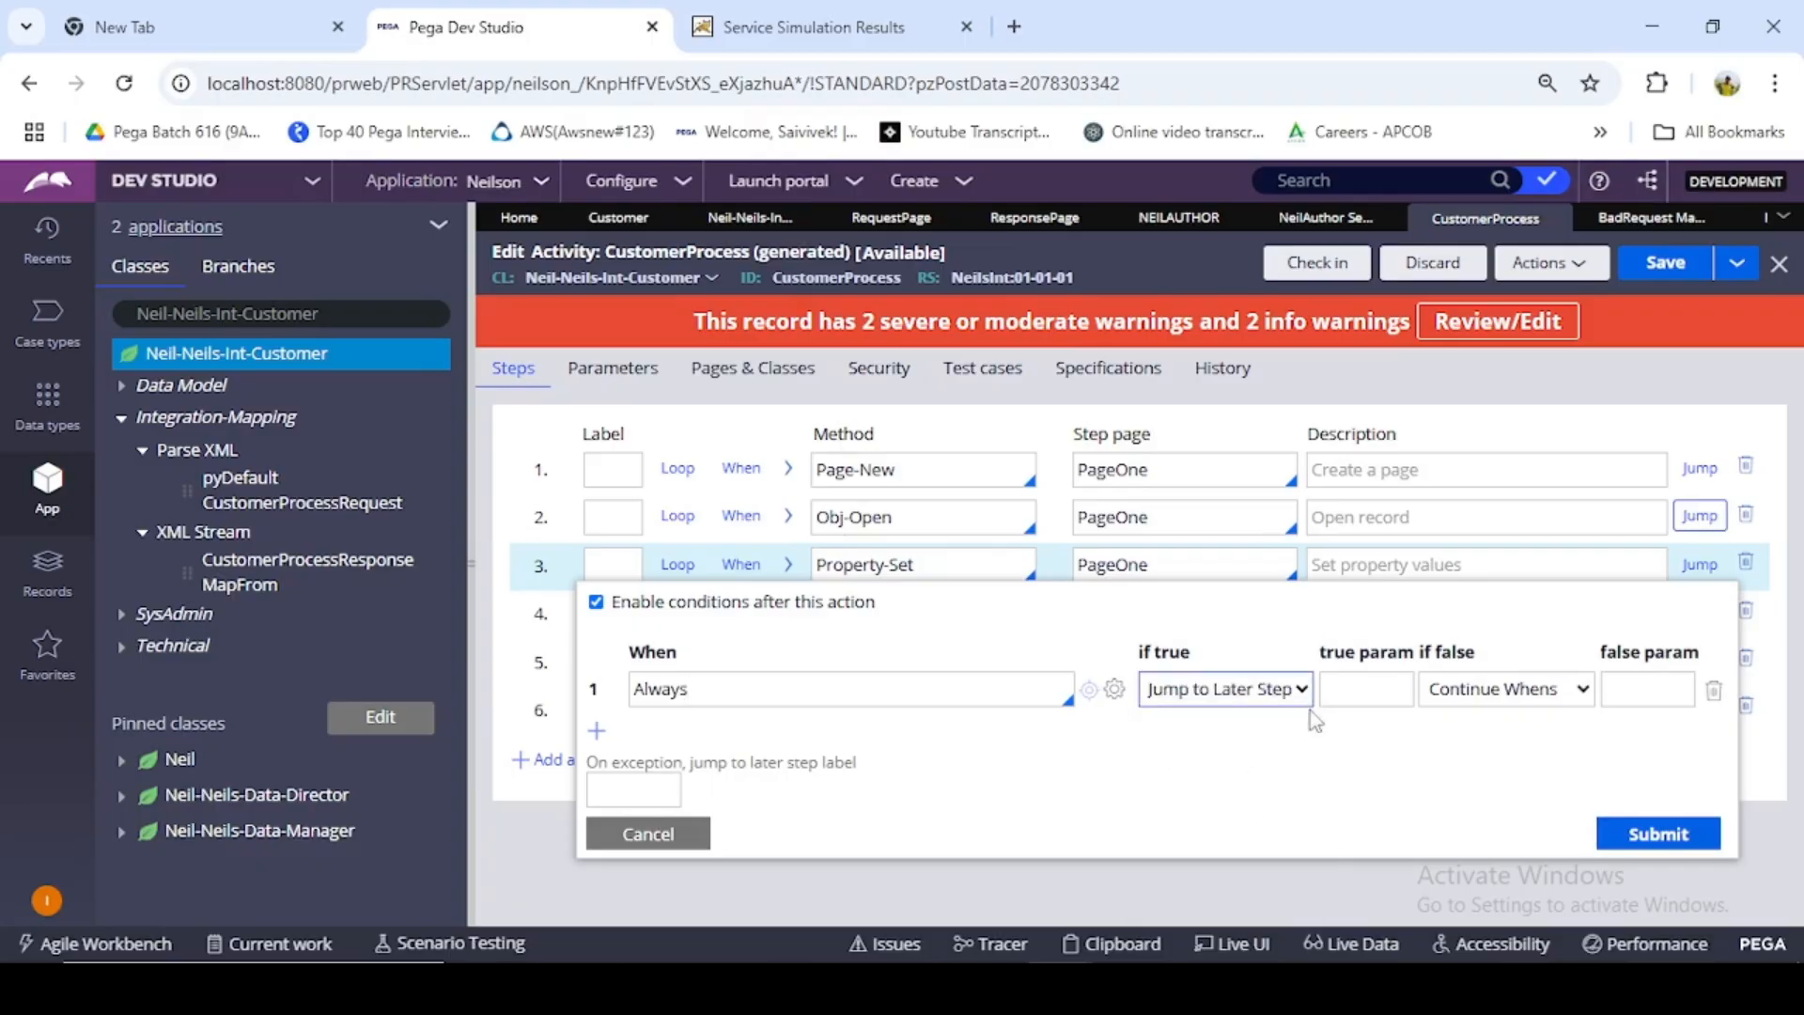
click(1380, 693)
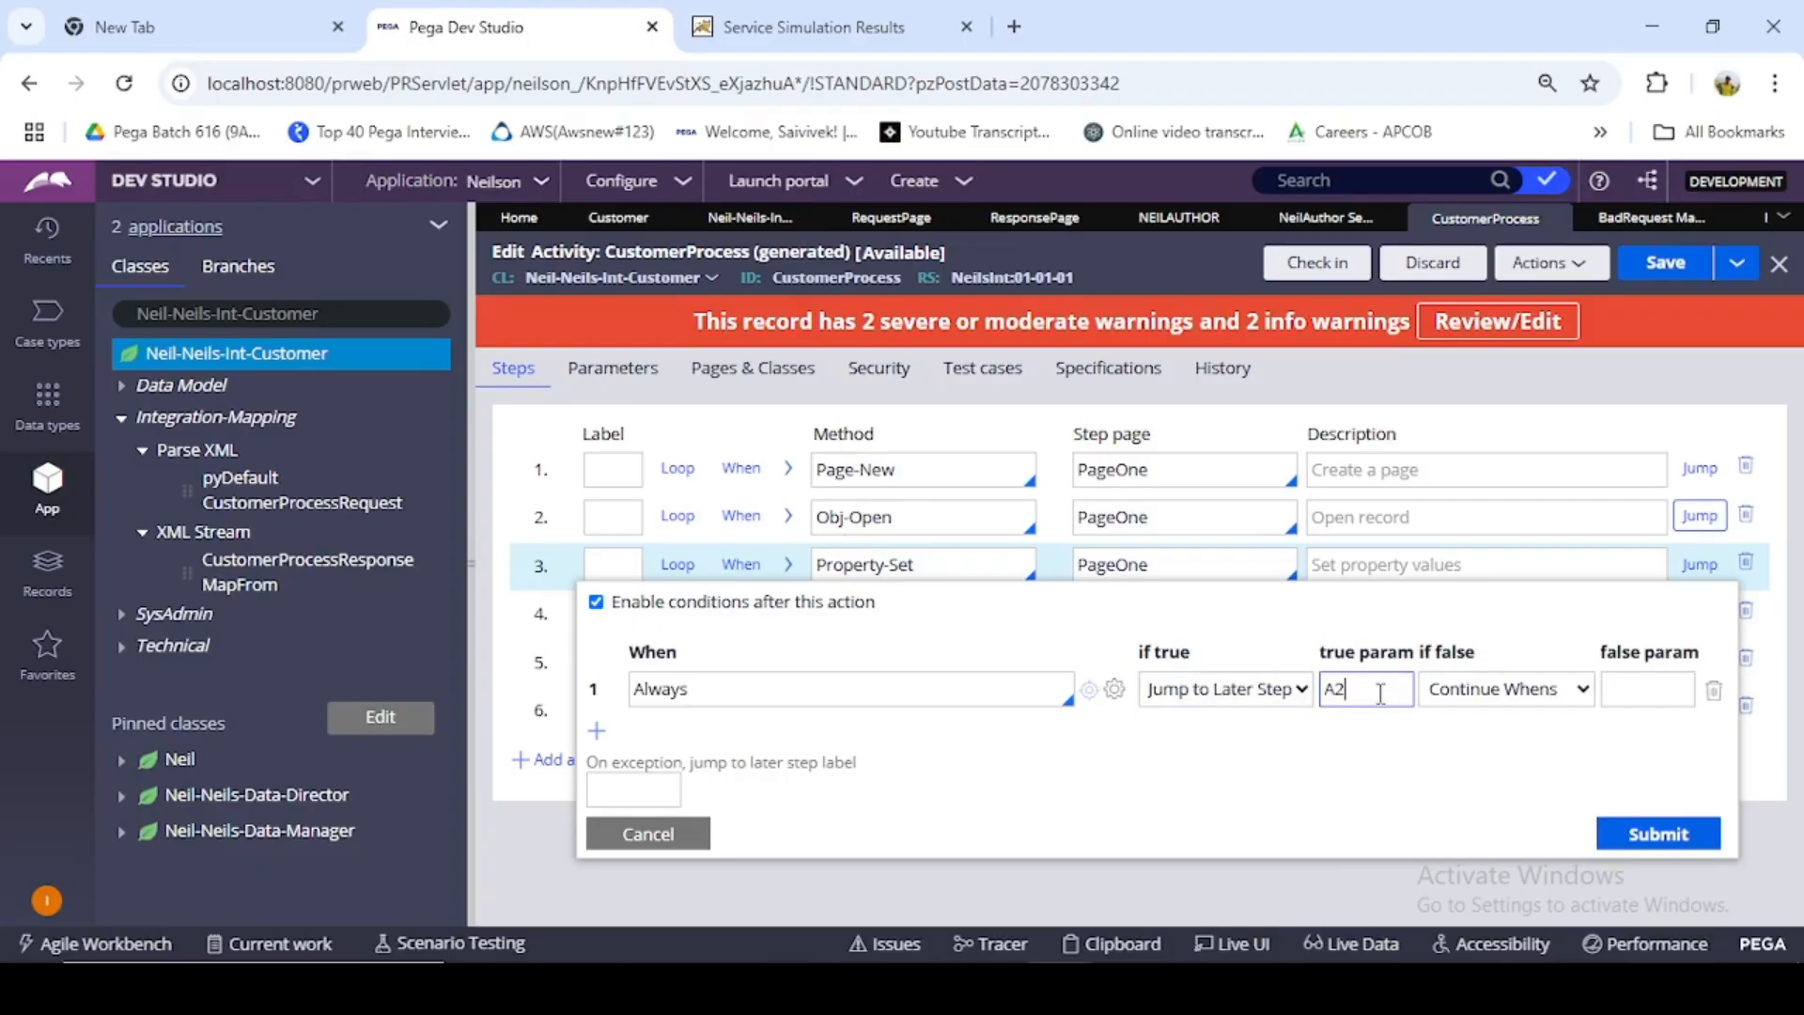
click(1659, 833)
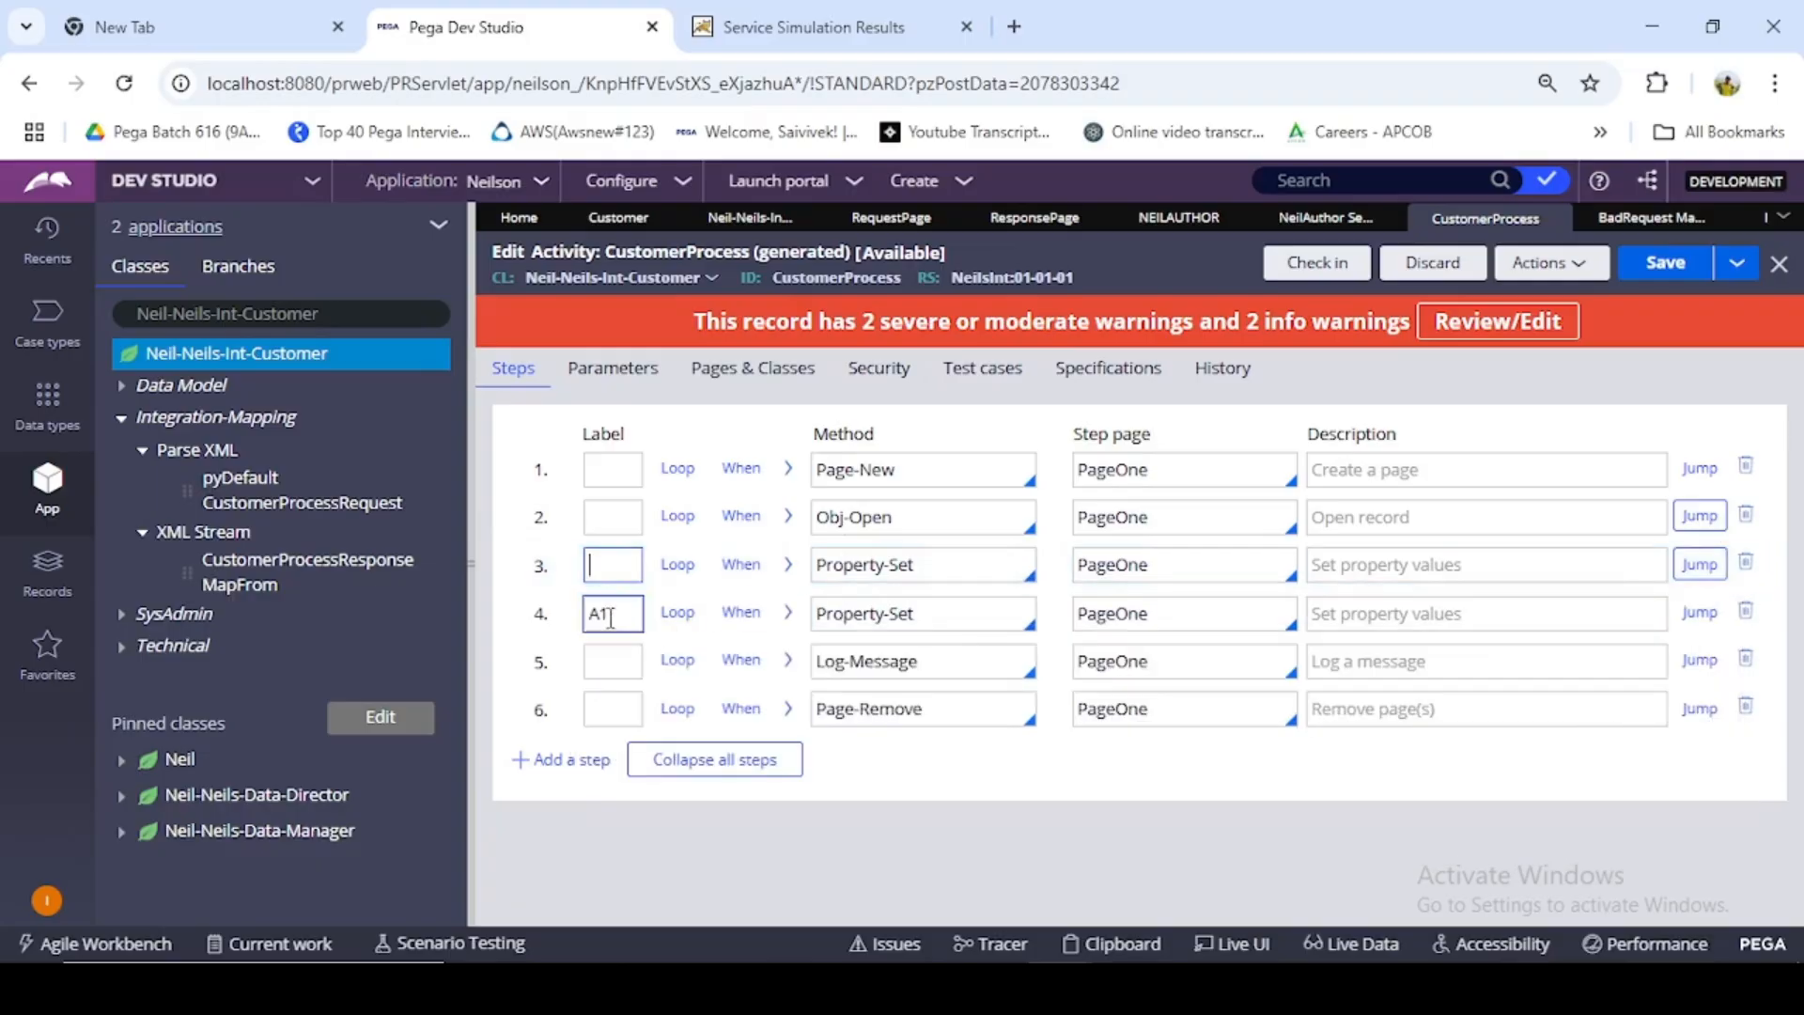
click(638, 711)
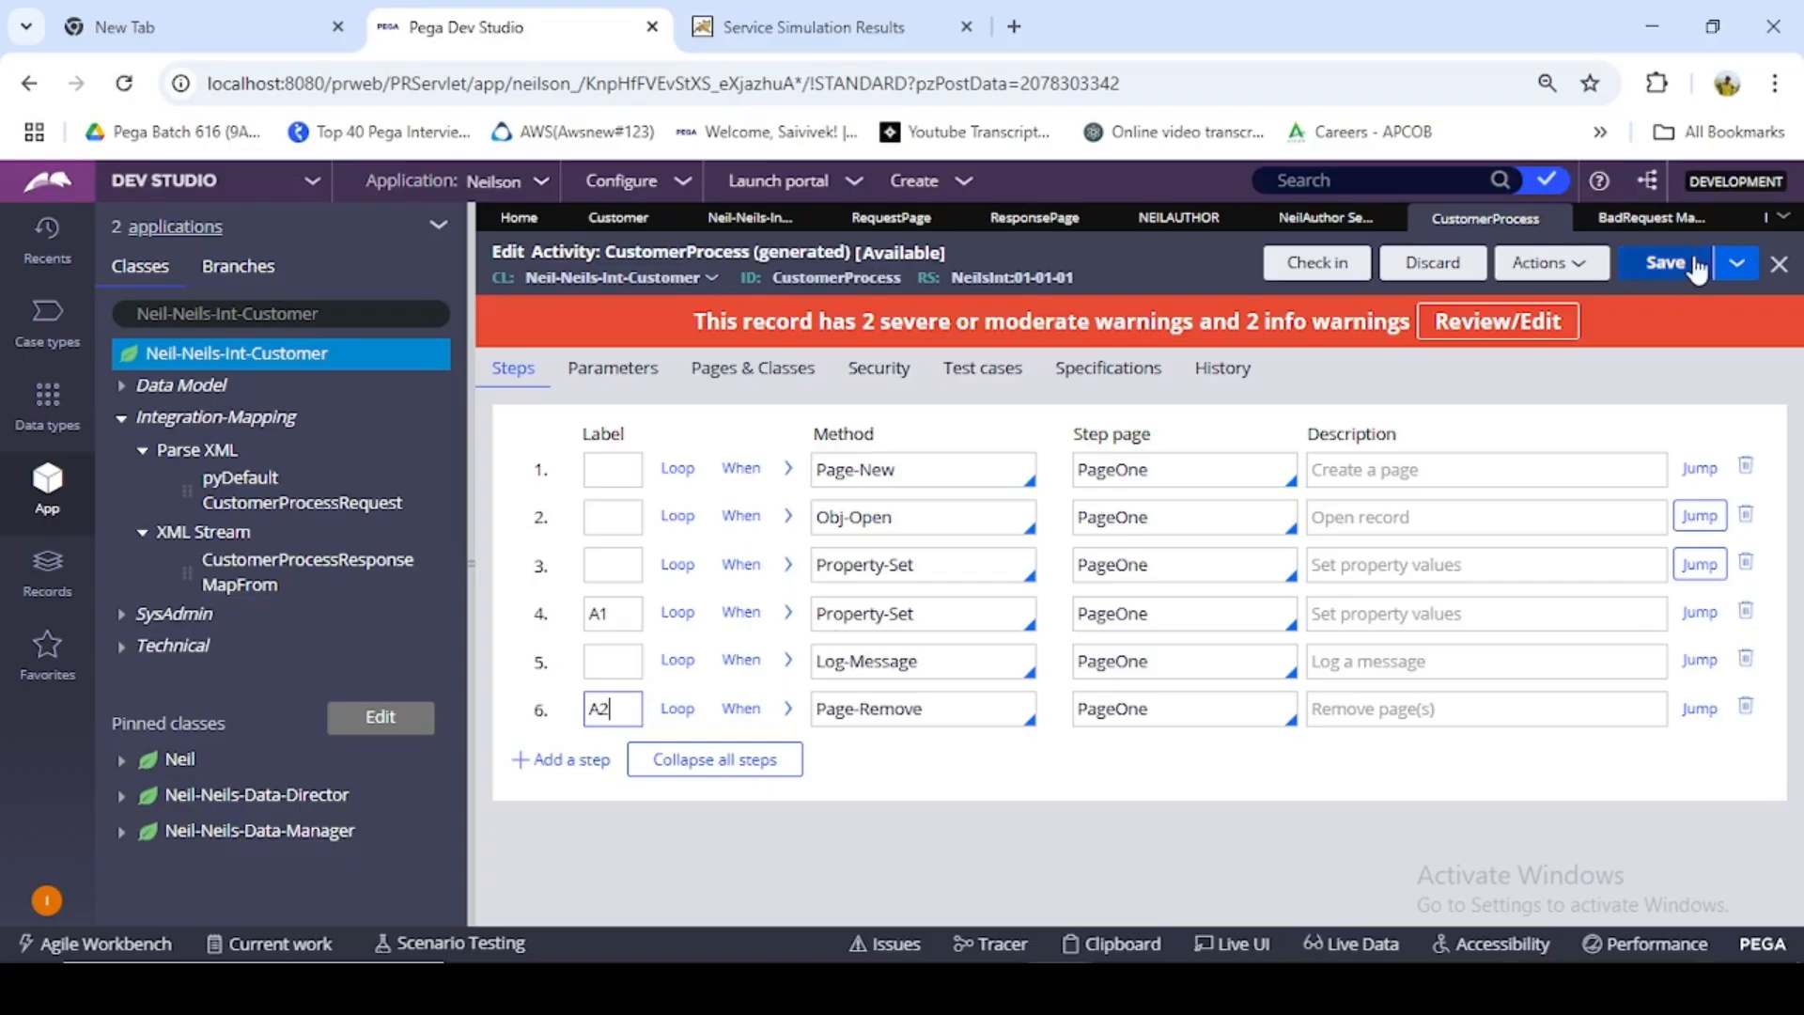
- Save the CustomerProcess activity and check it in with the comment "rger"
click(1665, 262)
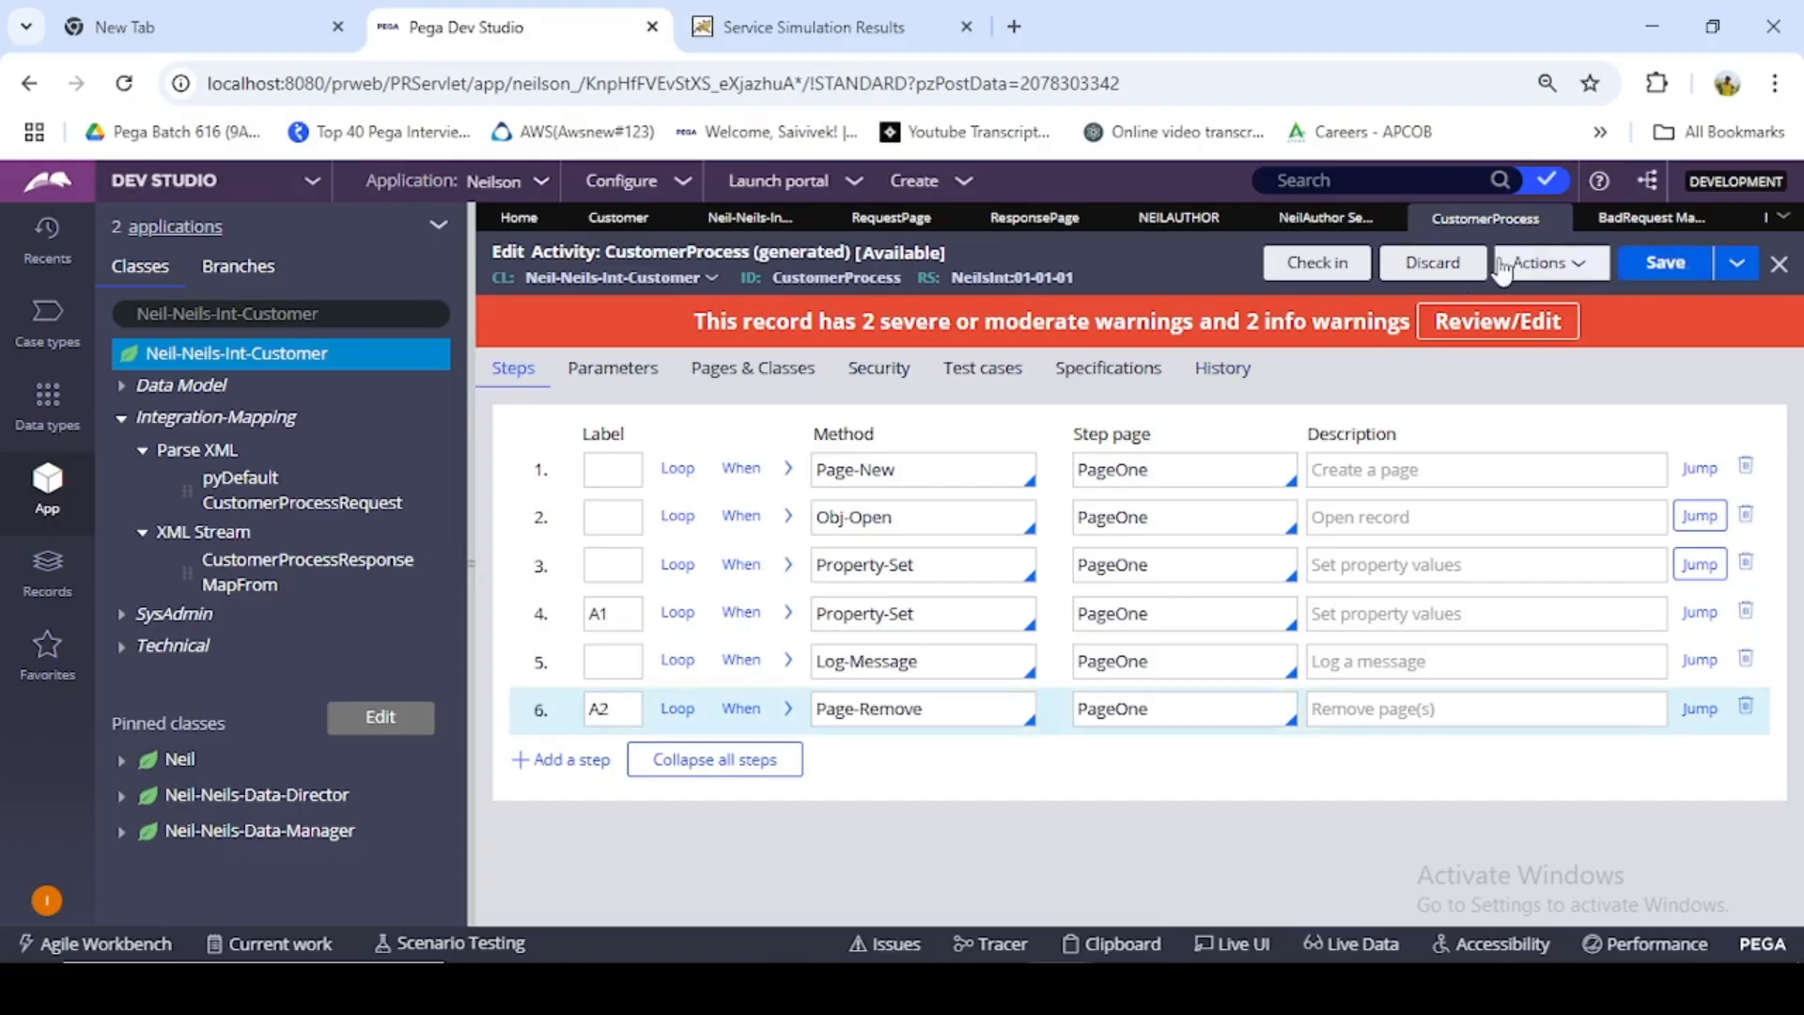
click(1320, 266)
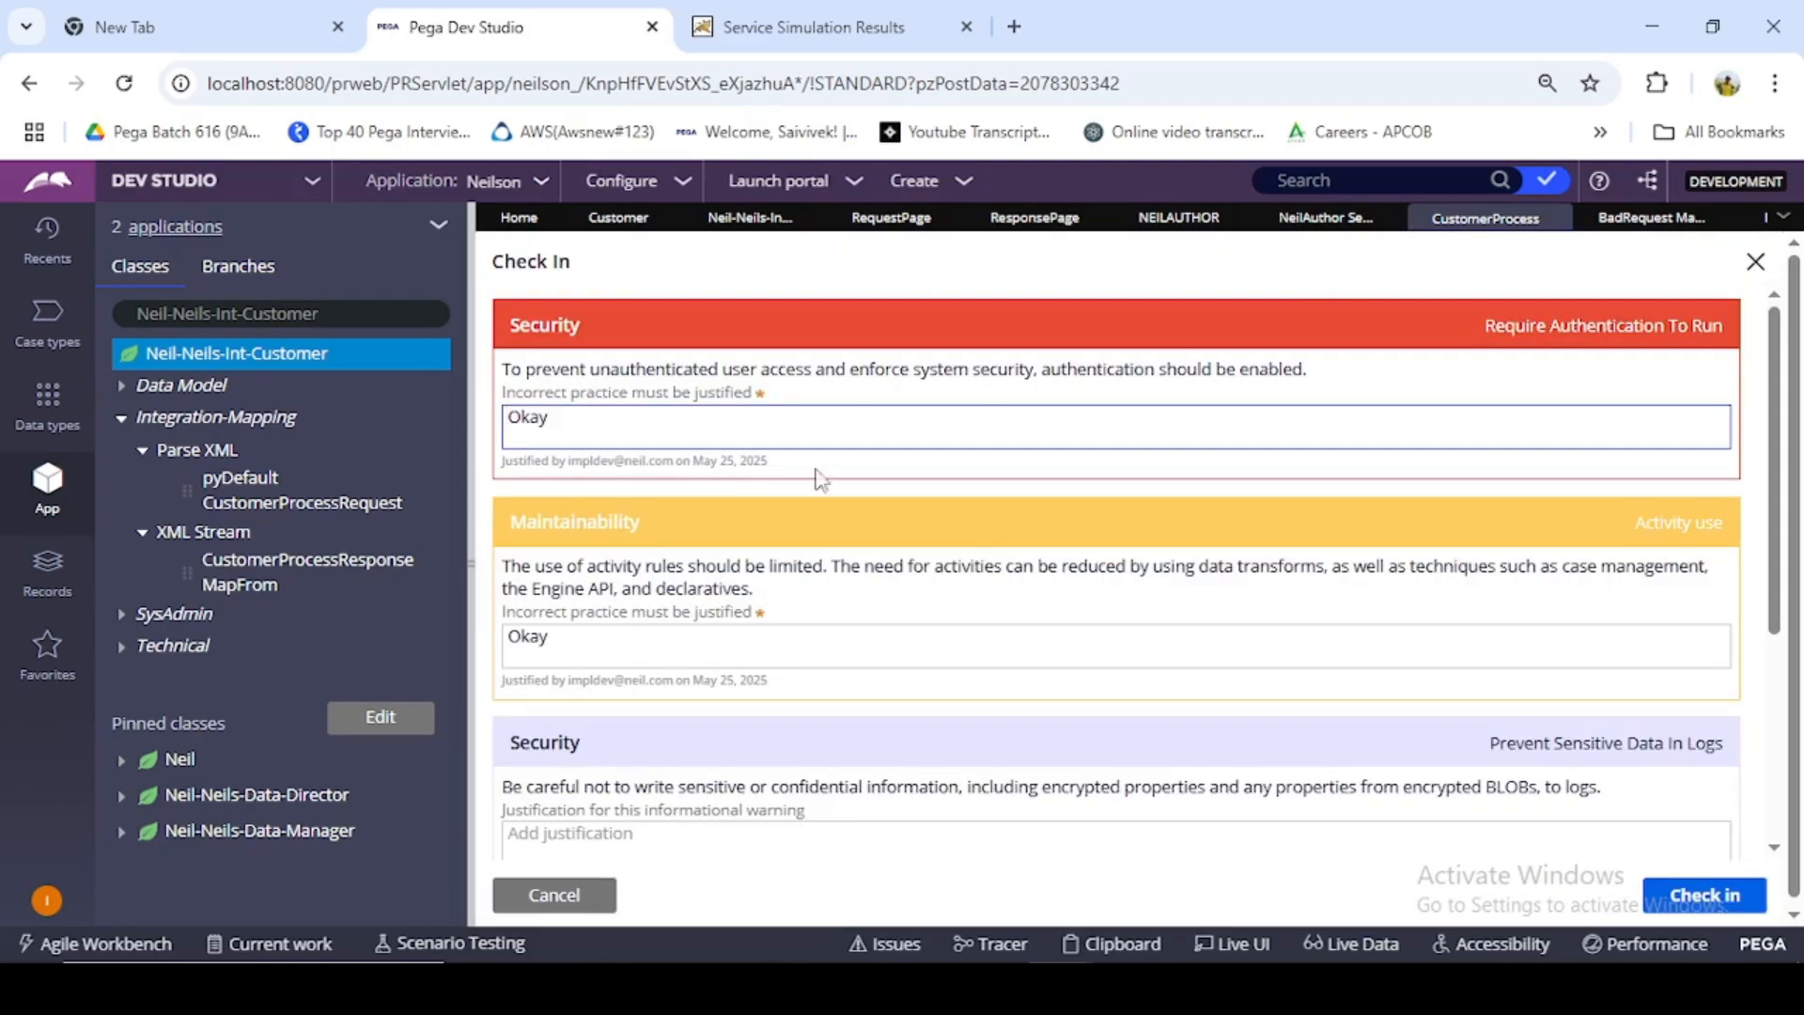
scroll(836, 611, down, 5)
click(712, 744)
text(rger)
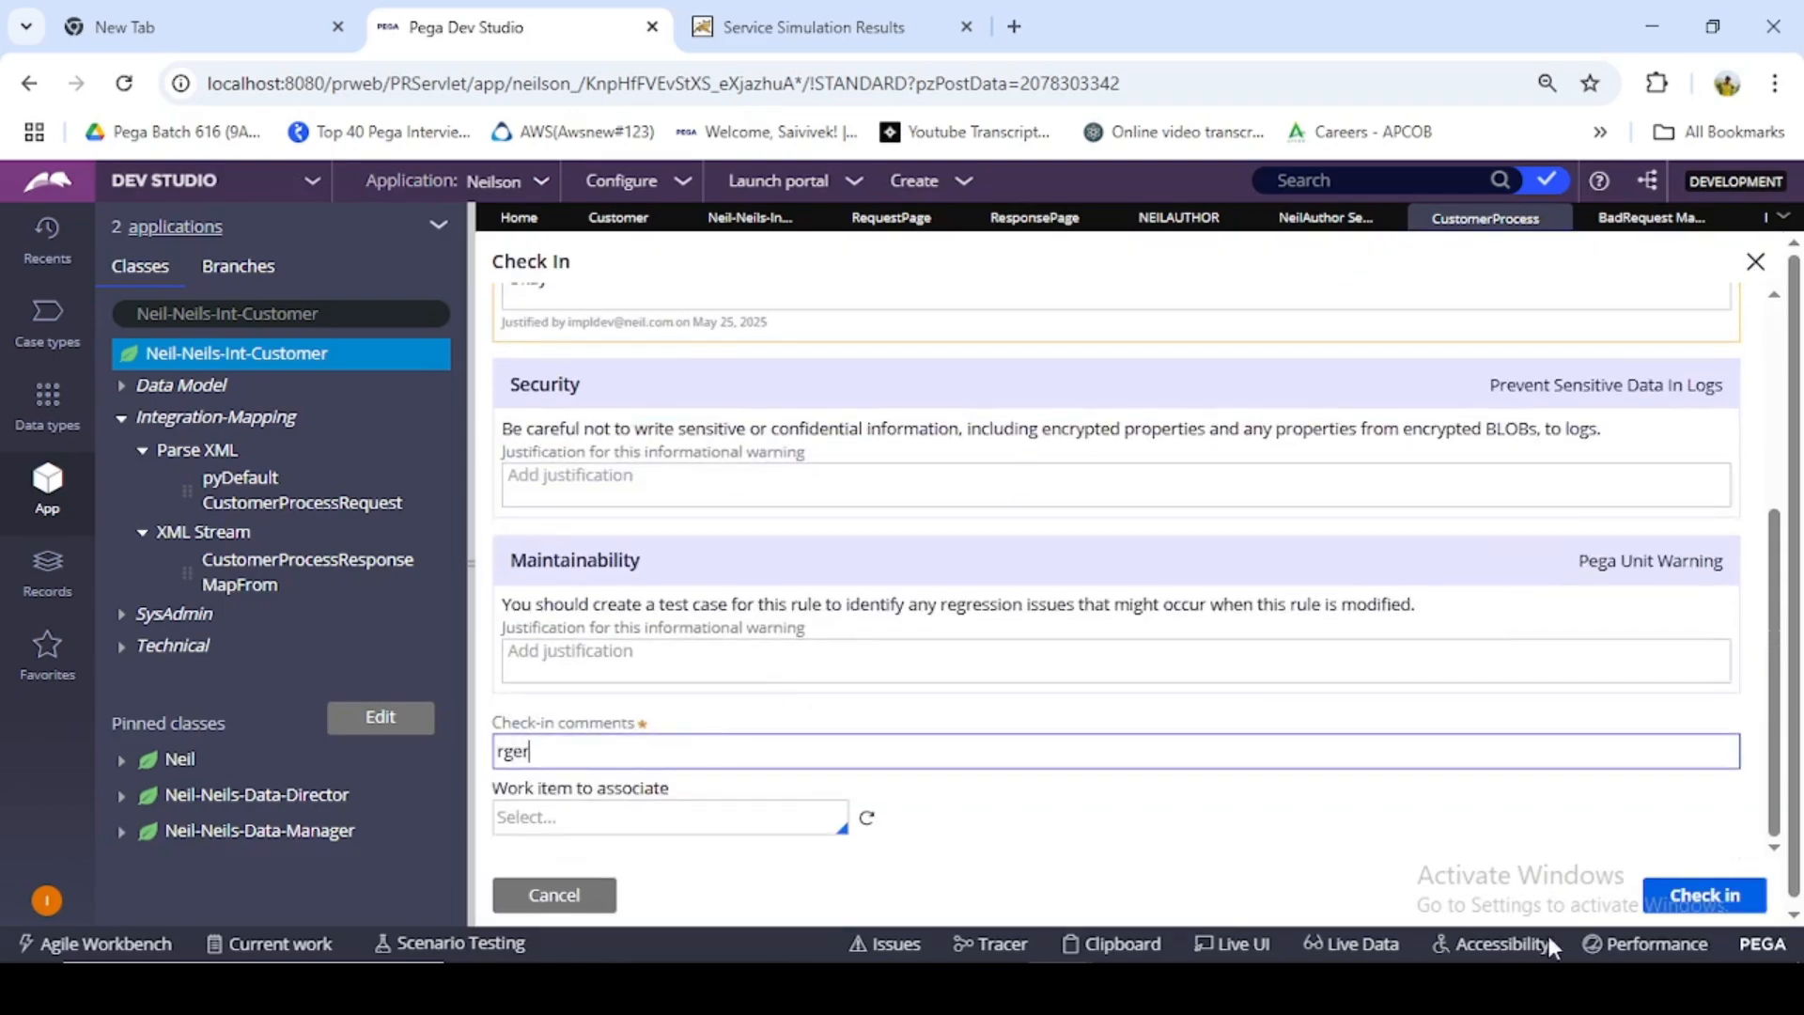
click(1682, 895)
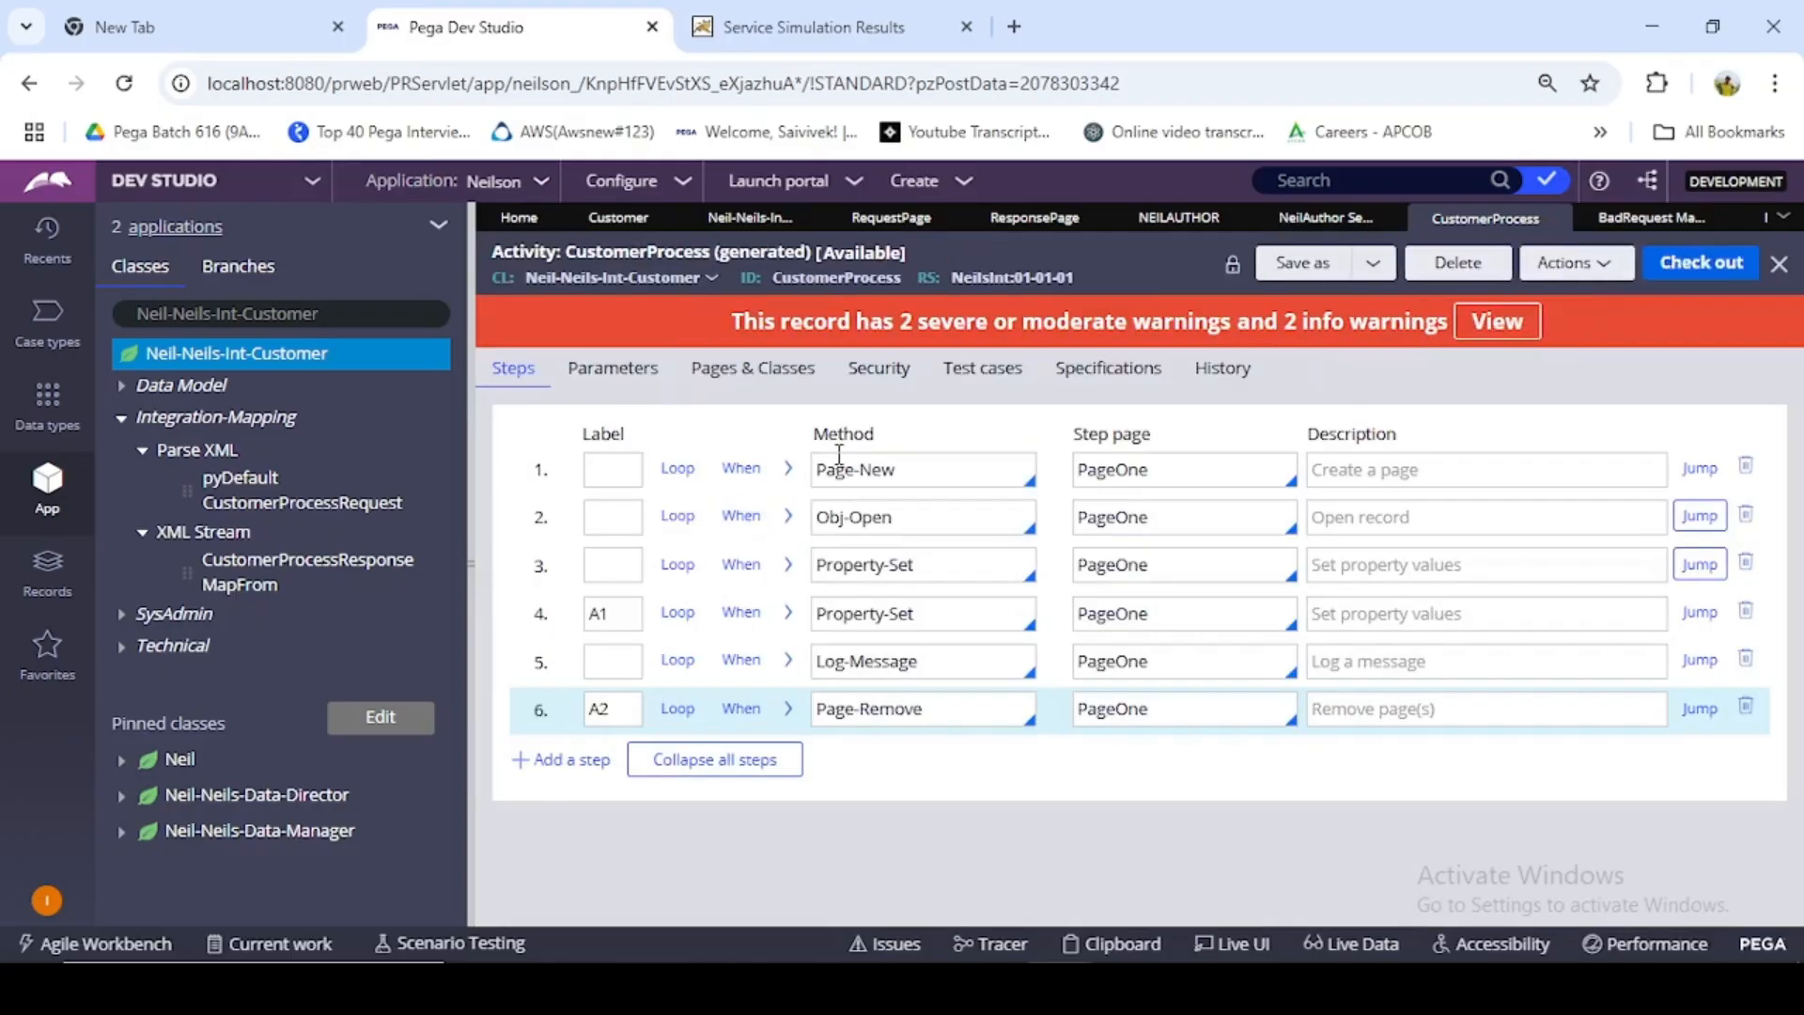
- Return to the CustomerProcess SOAP service's fault conditions and start a new When rule for the empty When key
click(1682, 217)
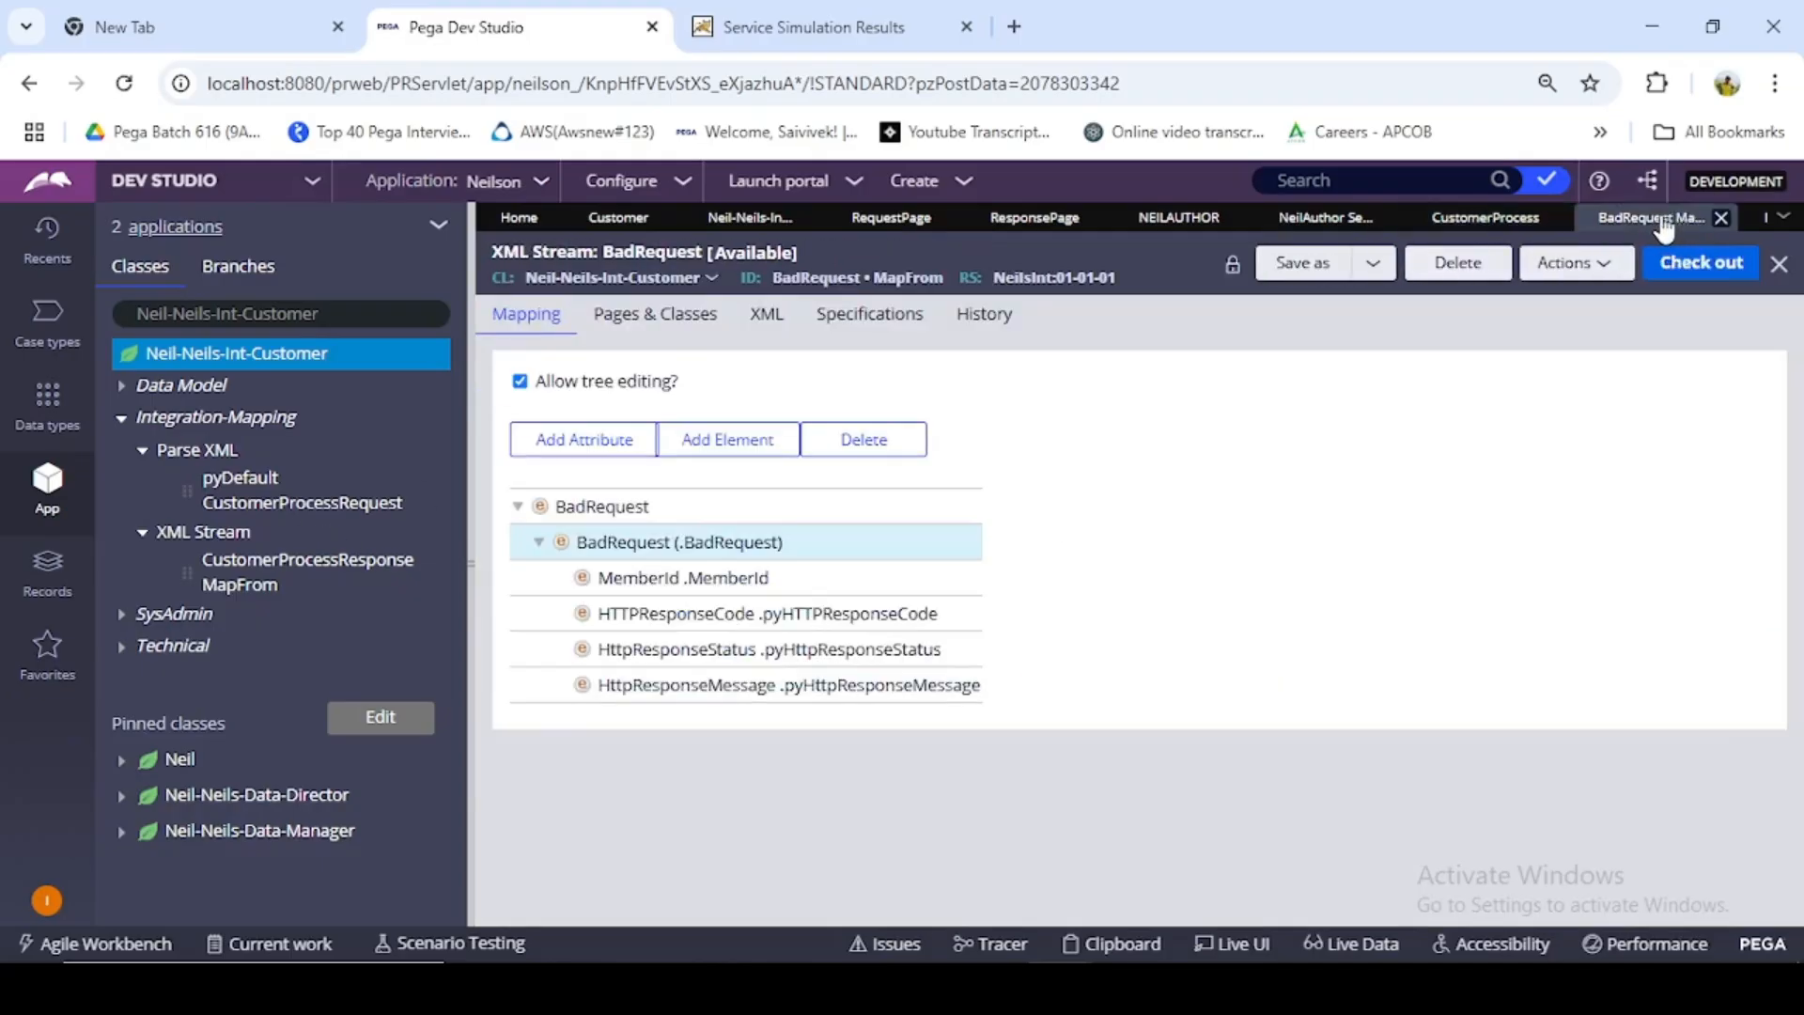
click(1362, 221)
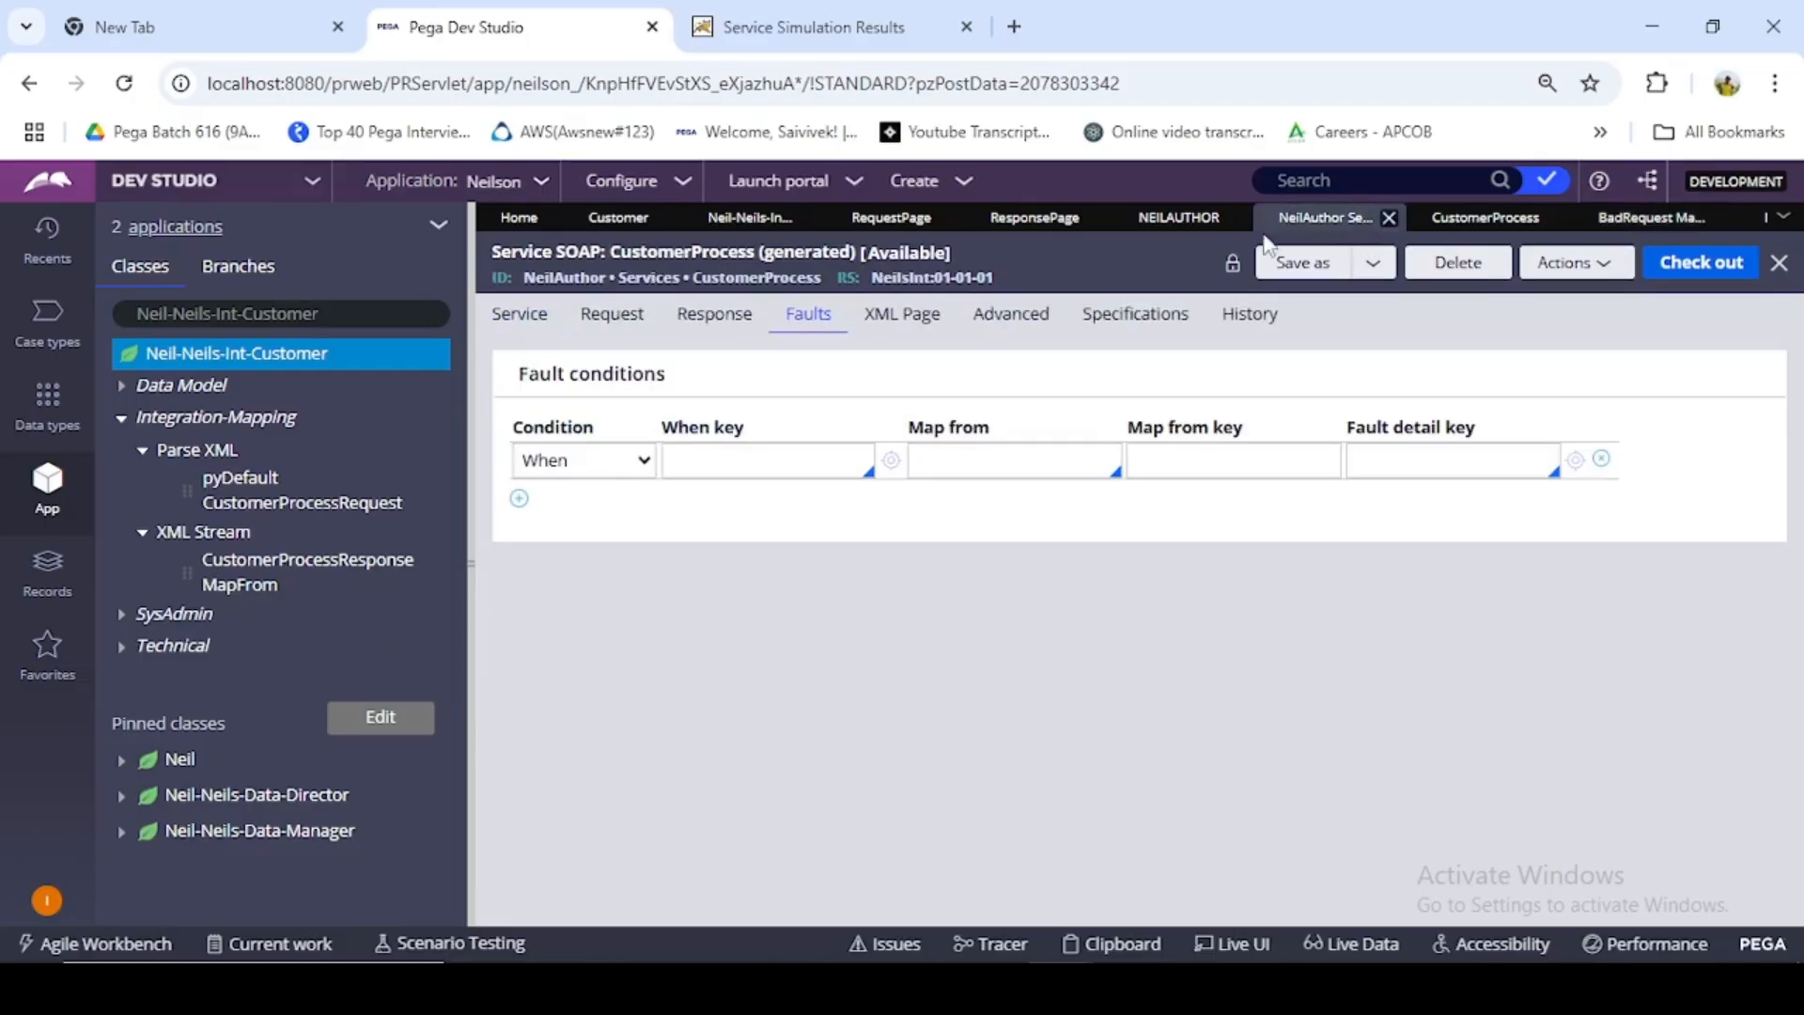
click(749, 461)
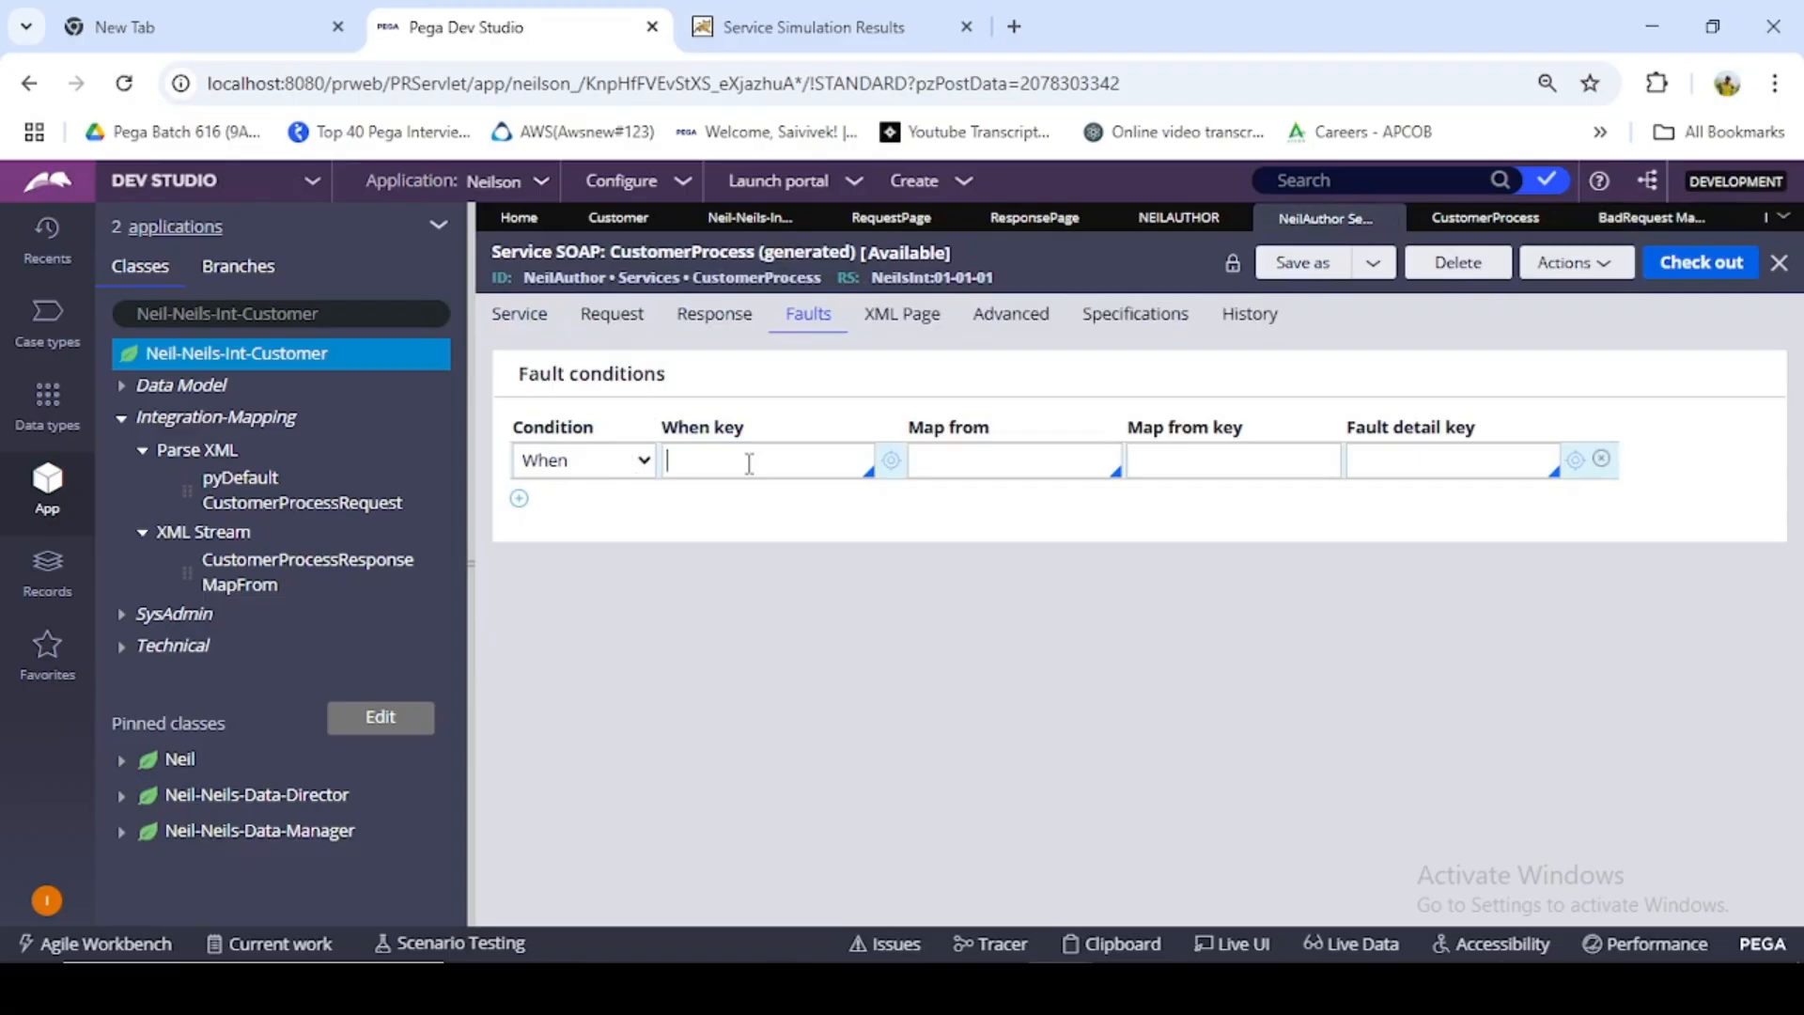
click(889, 462)
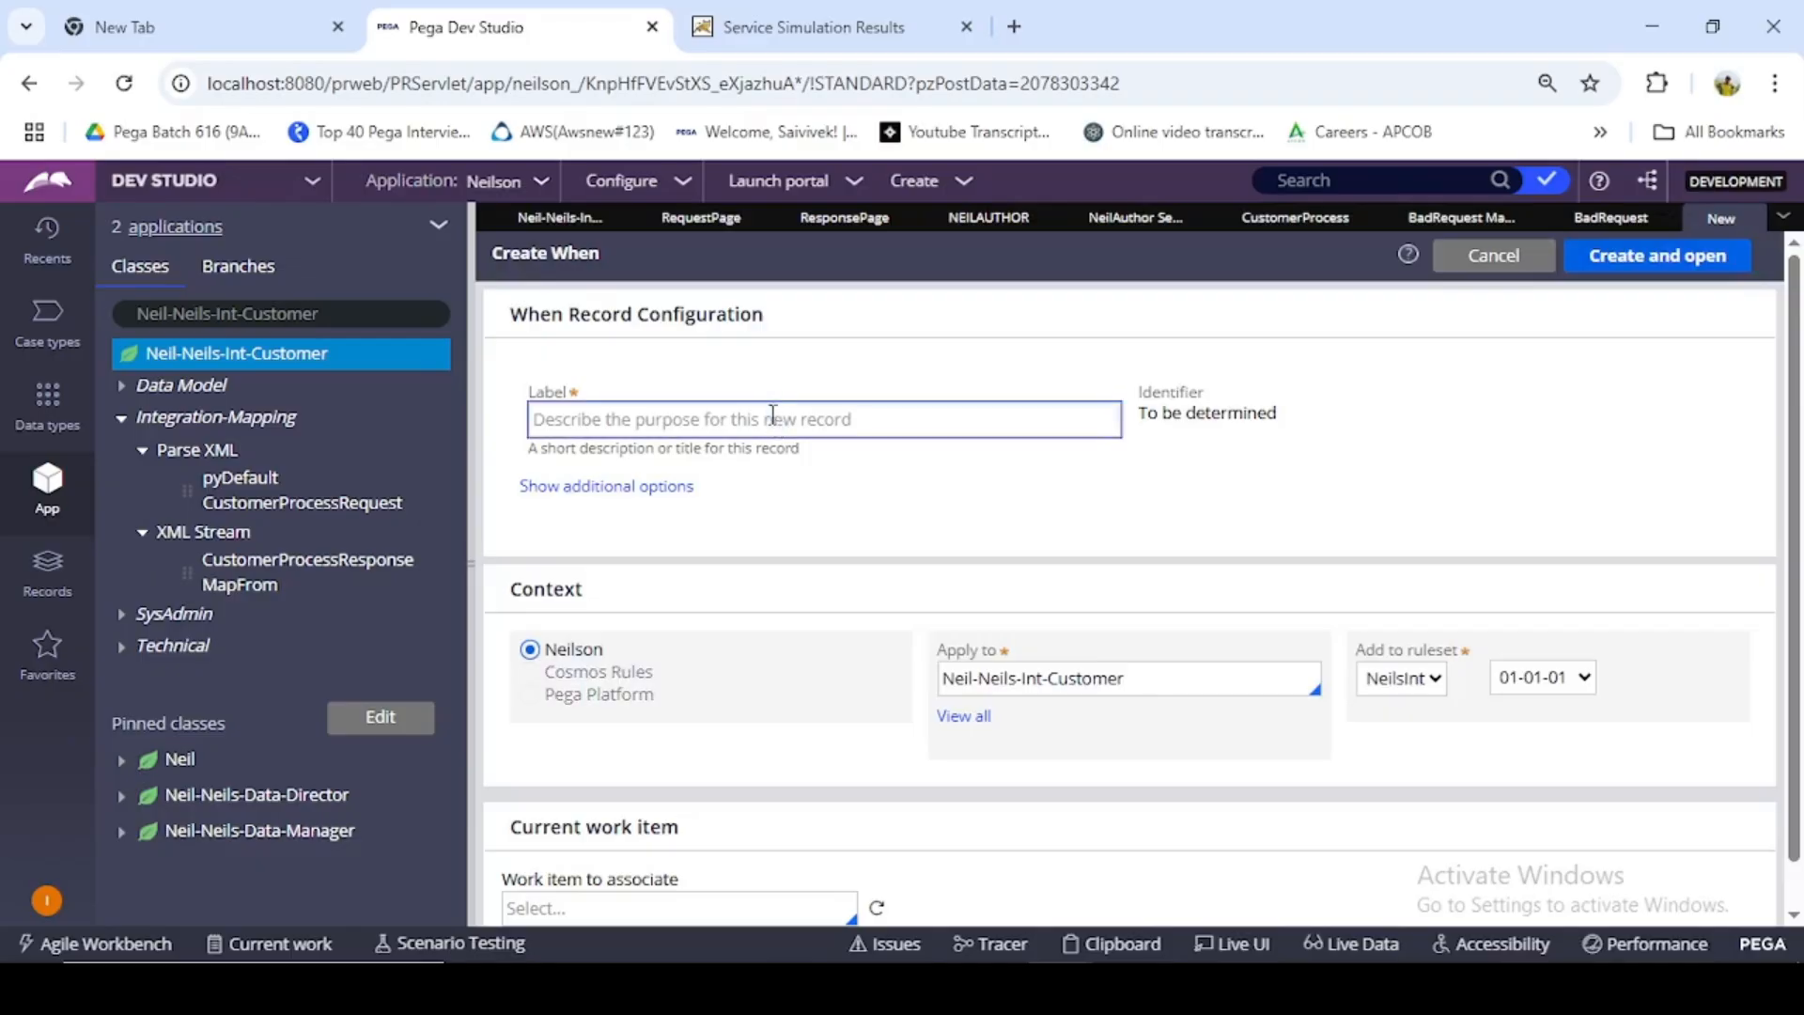
- Create the When rule BadRequestWhen in Neil-Neils-Int-Customer, ruleset NeilsInt 01-01-01, and open its advanced condition settings
click(774, 415)
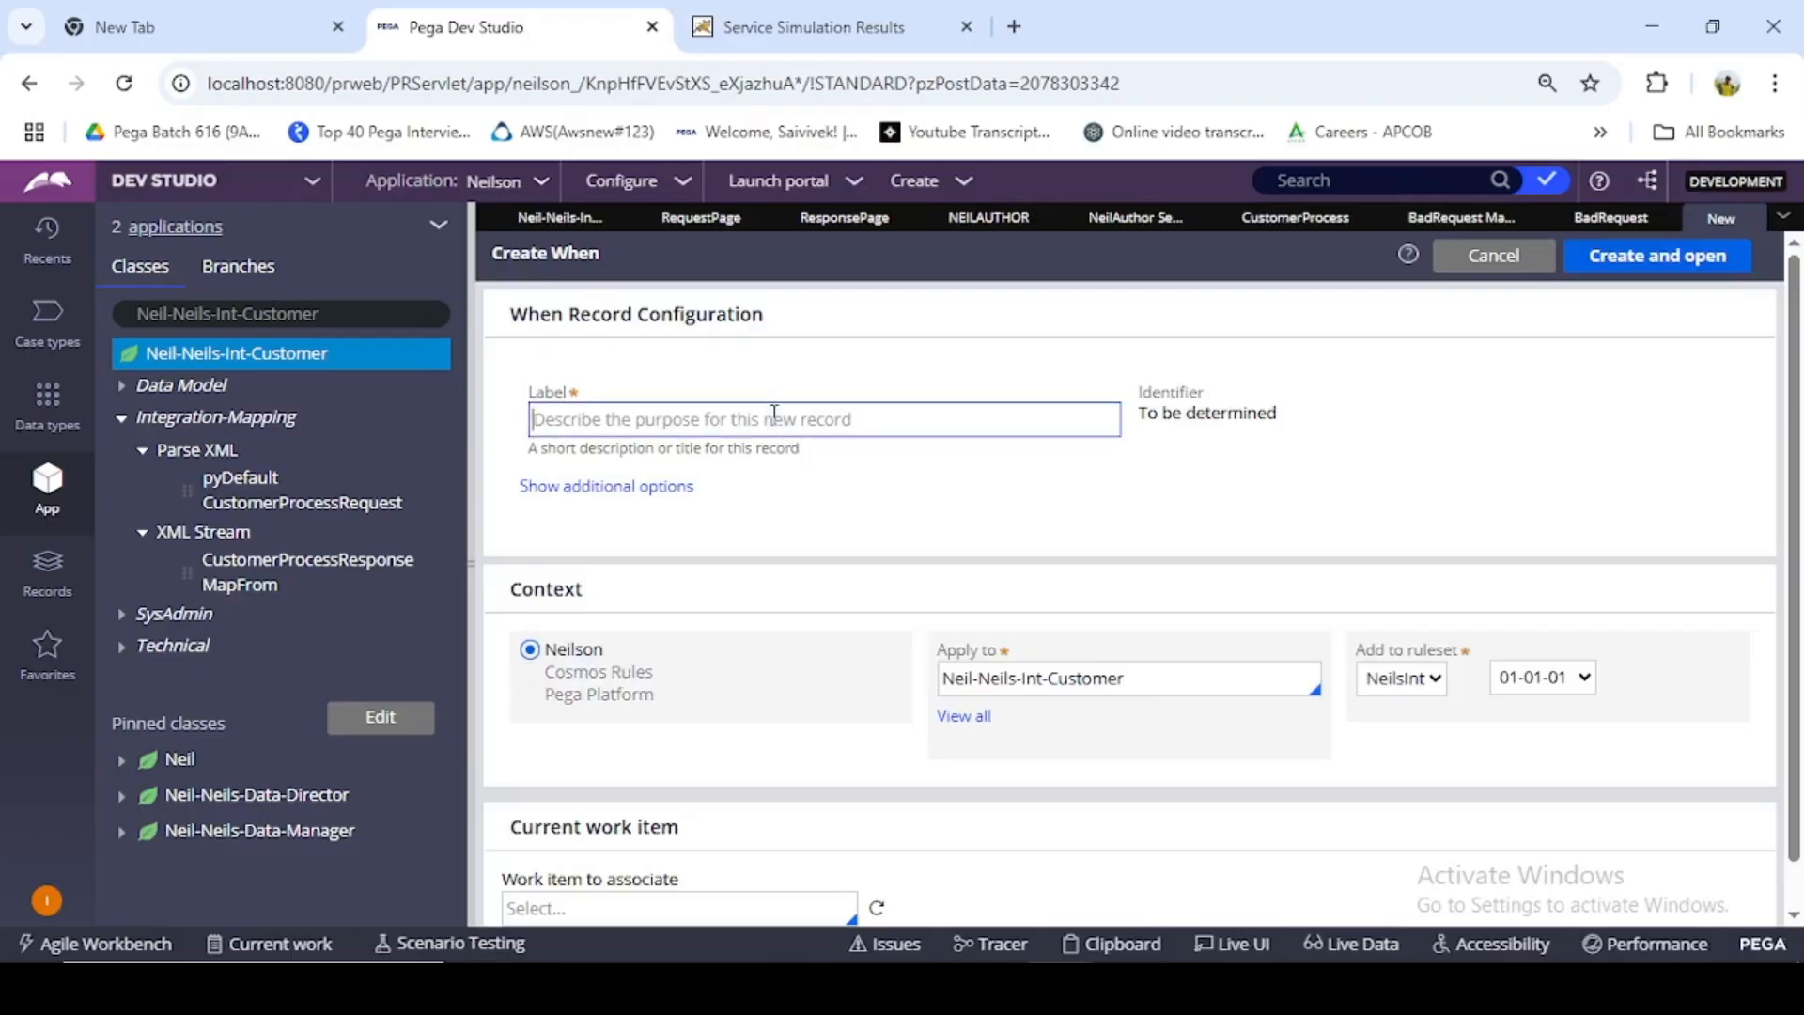
text(BAd)
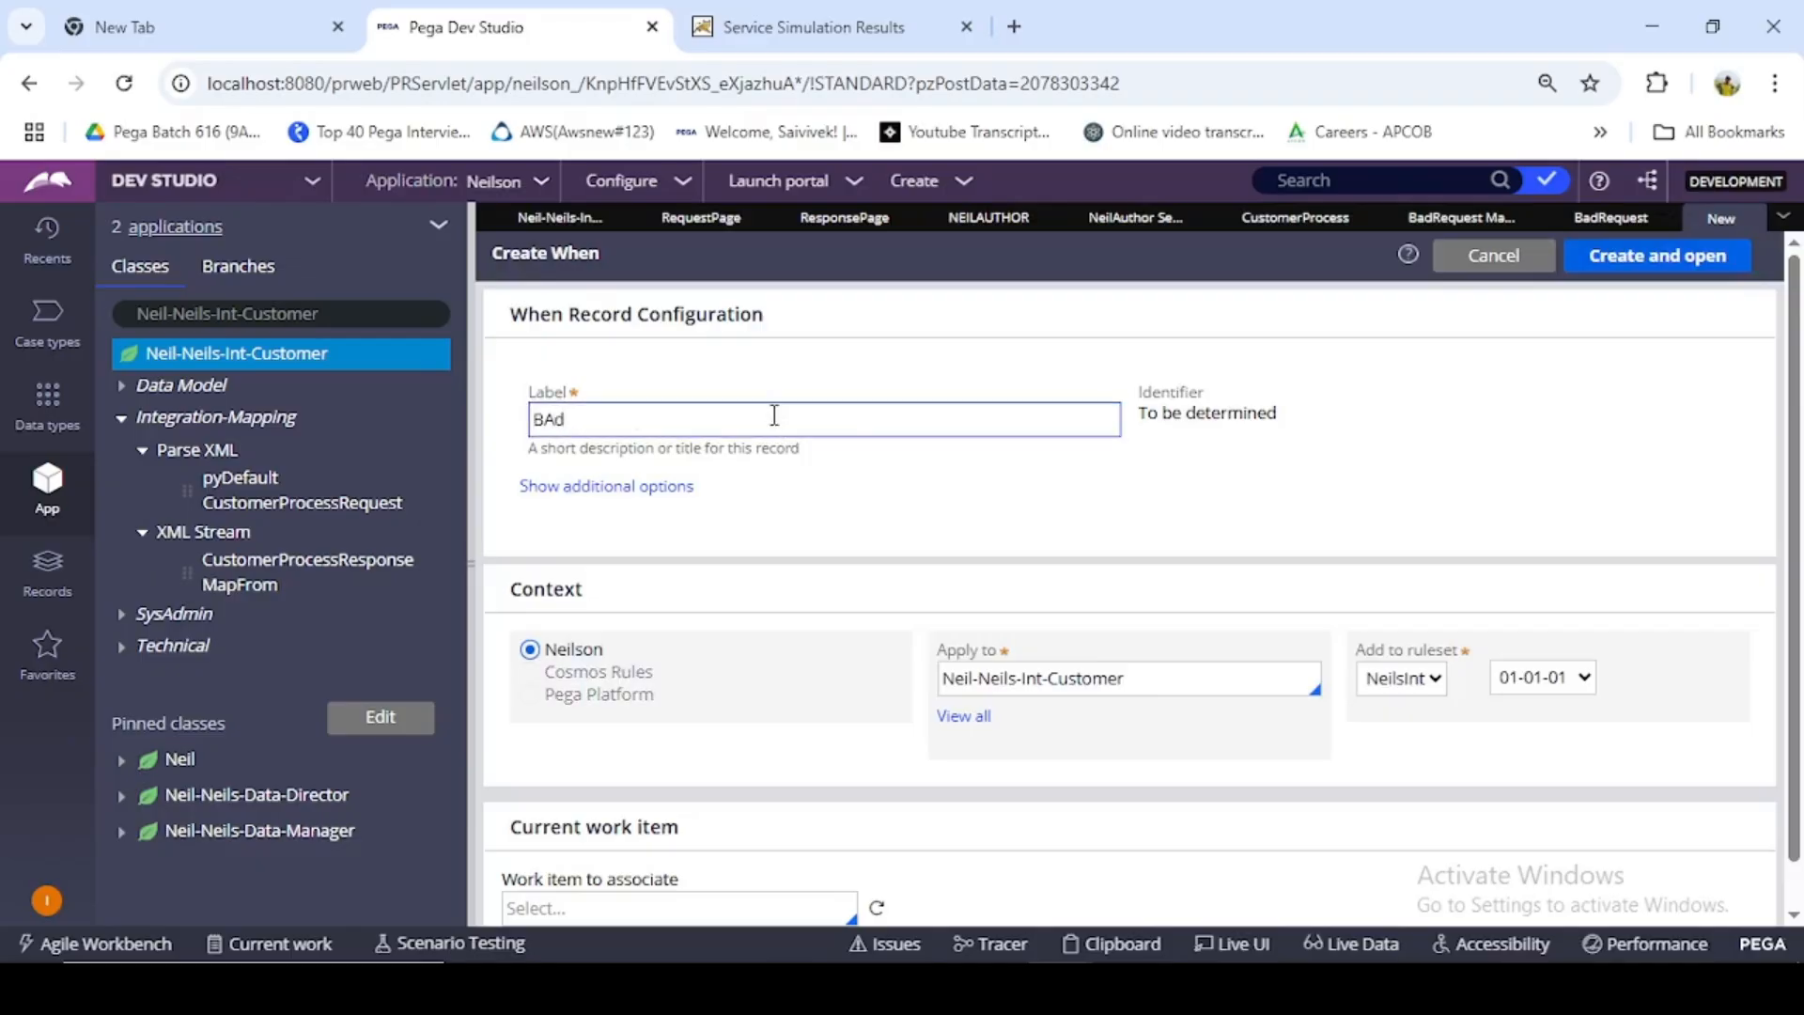
key(BackSpace)
key(BackSpace)
text(BadRw)
click(1690, 419)
click(1635, 256)
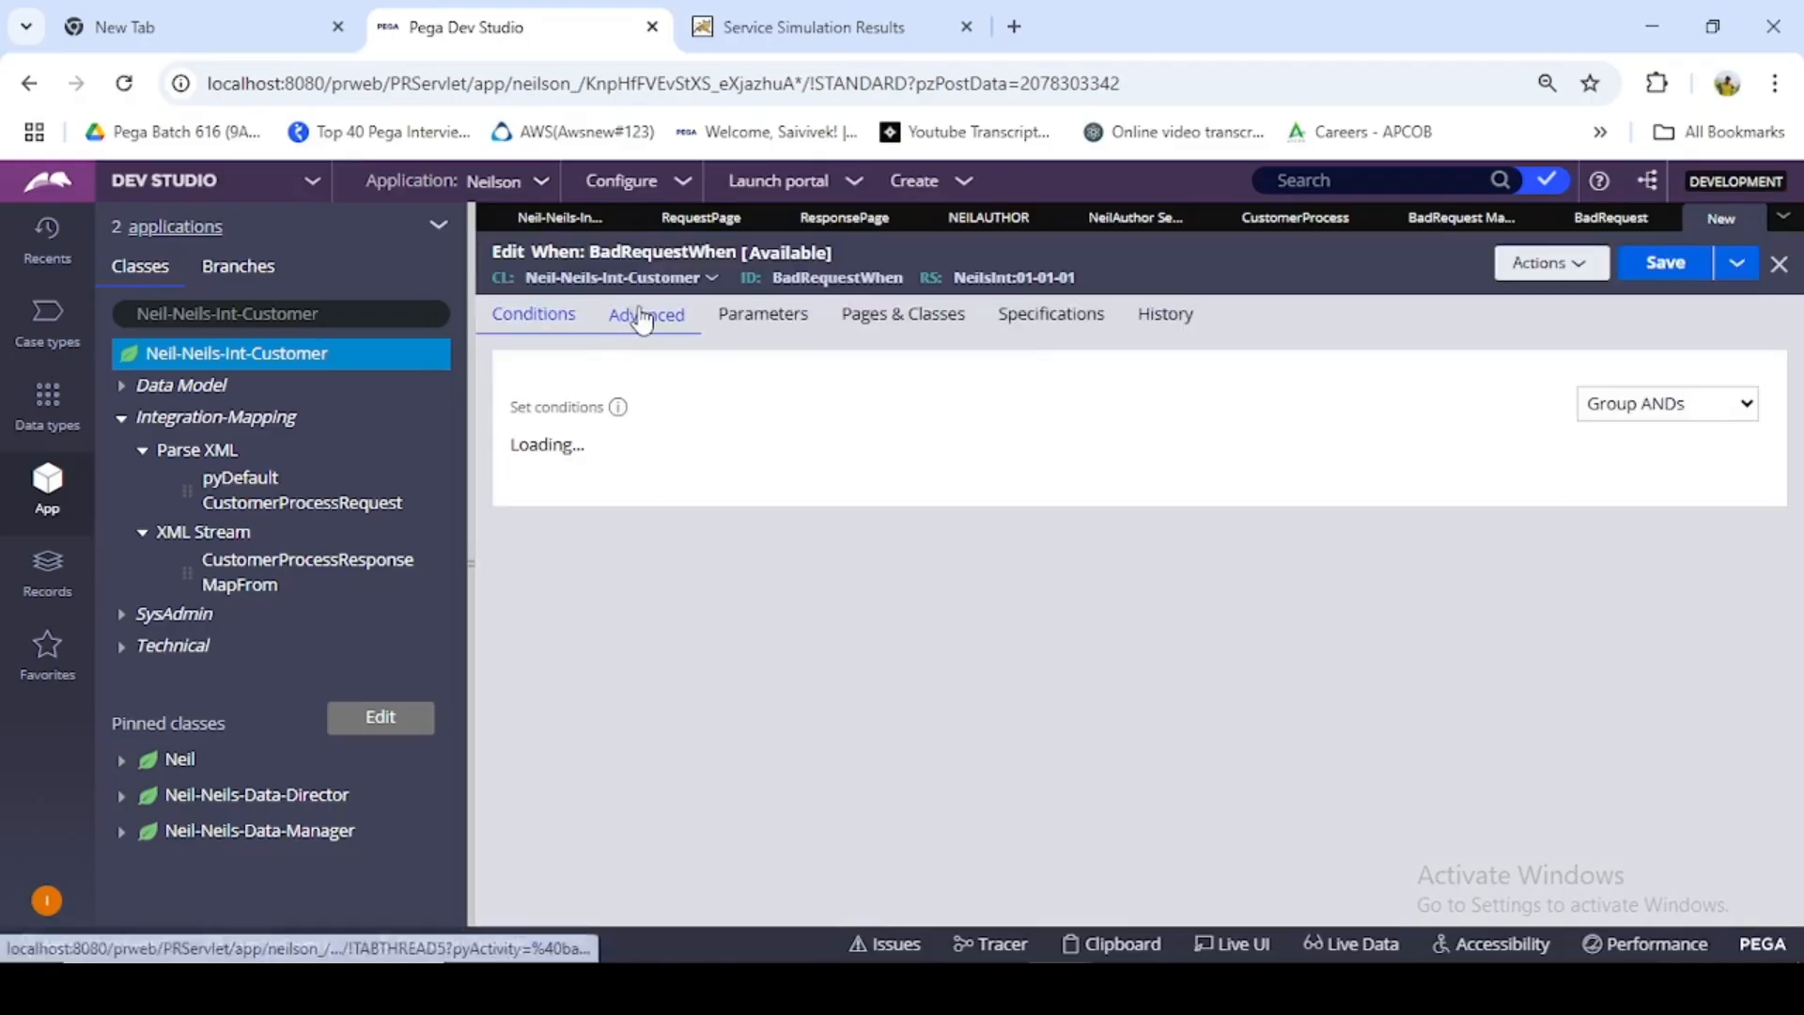
click(643, 318)
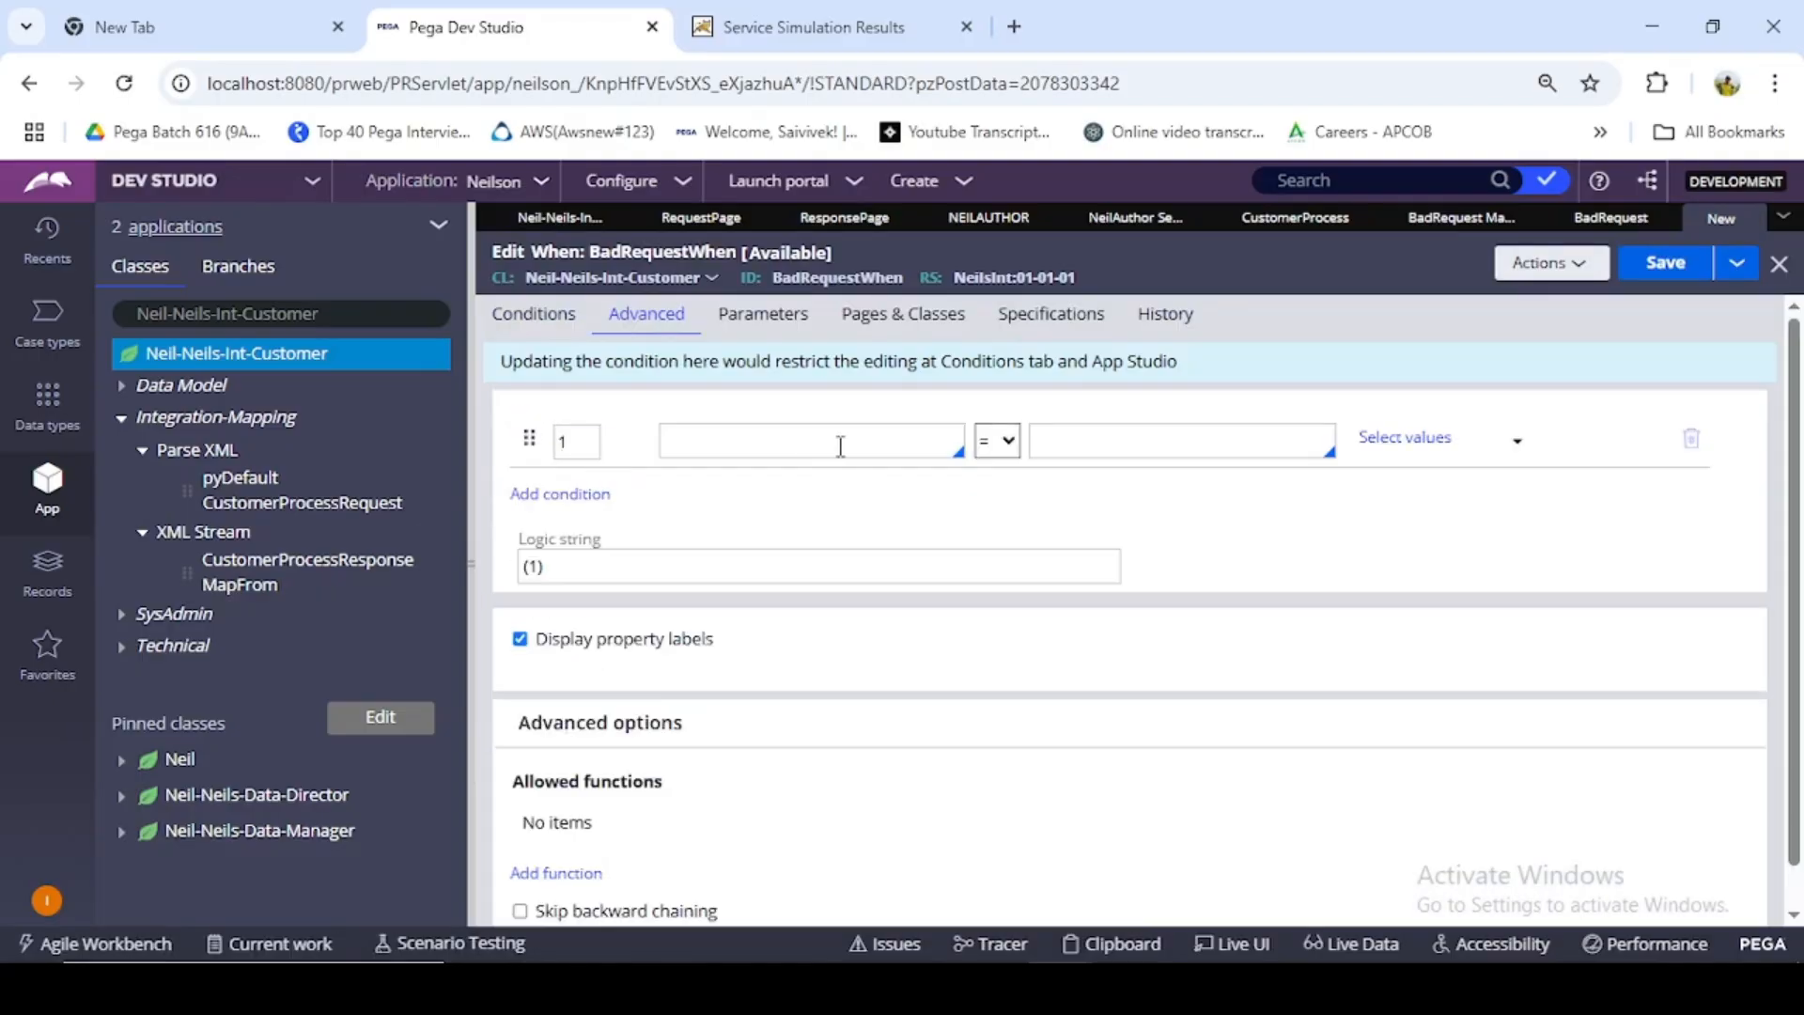
- Set the first operand of the BadRequestWhen condition to Primary.BadRequest.pyHTTPResponseCode, taking the page property's name from the BadRequest property rule
click(771, 441)
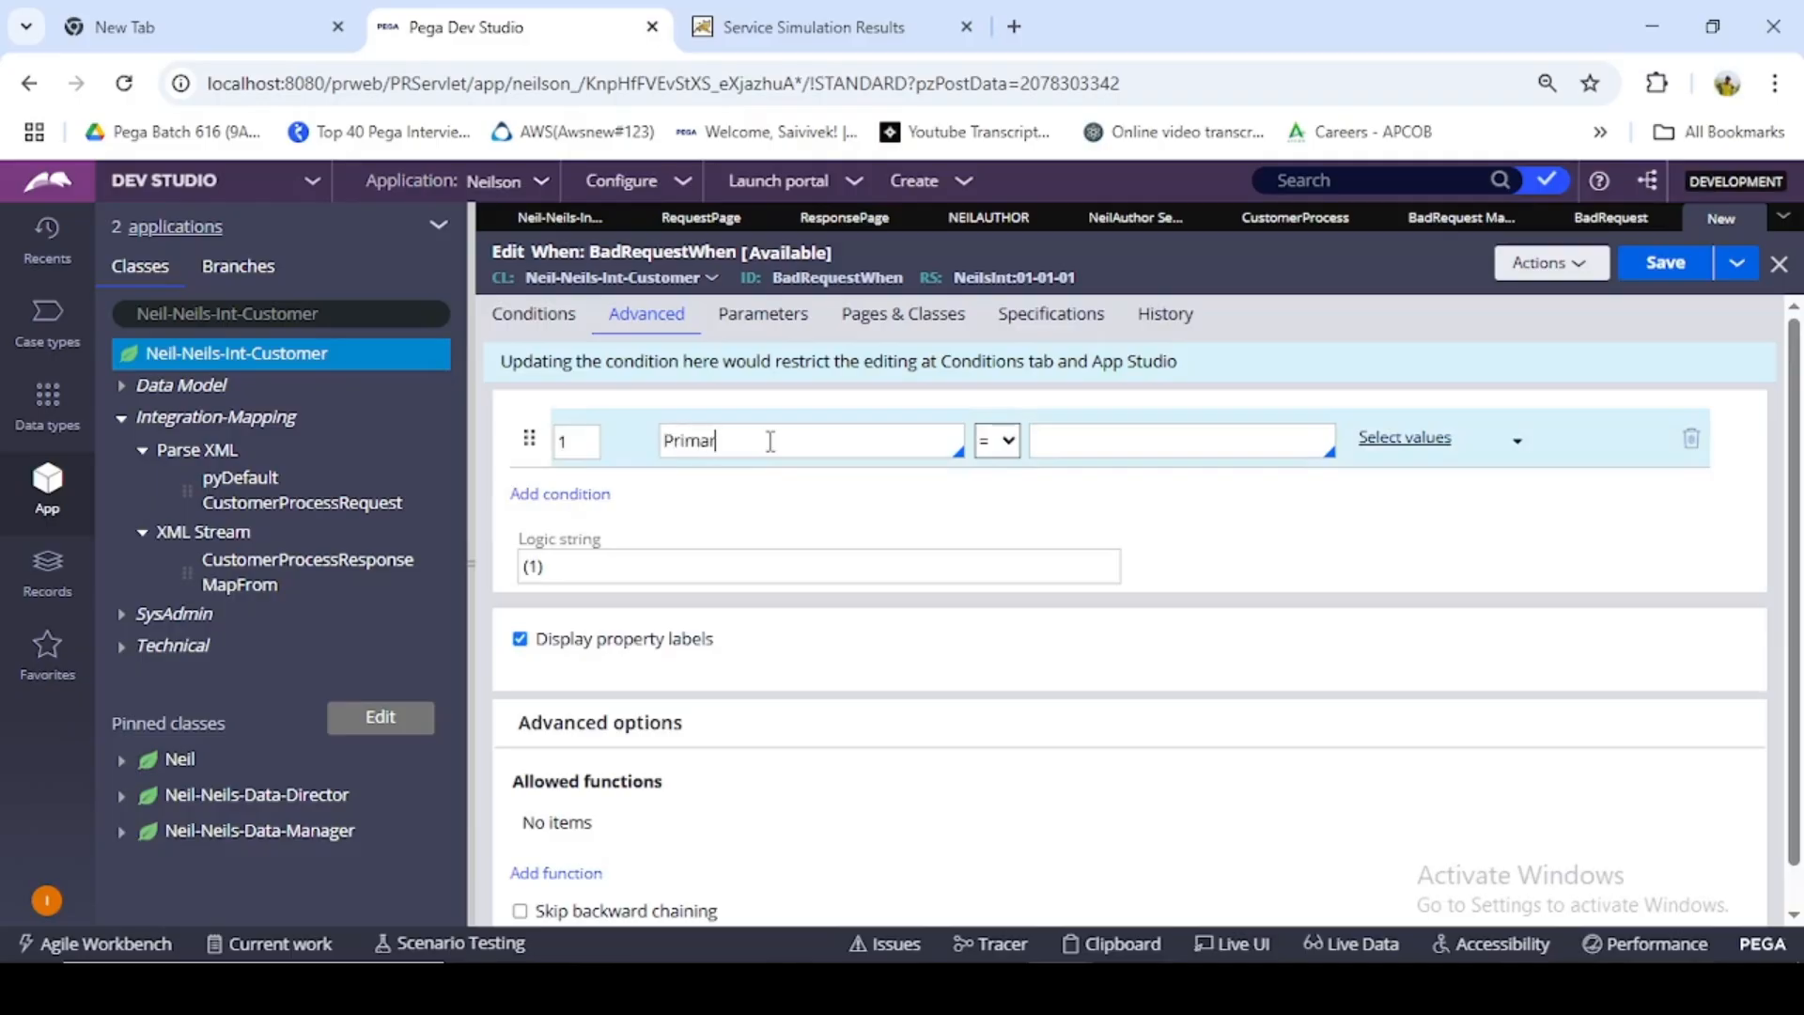
text(Primary.)
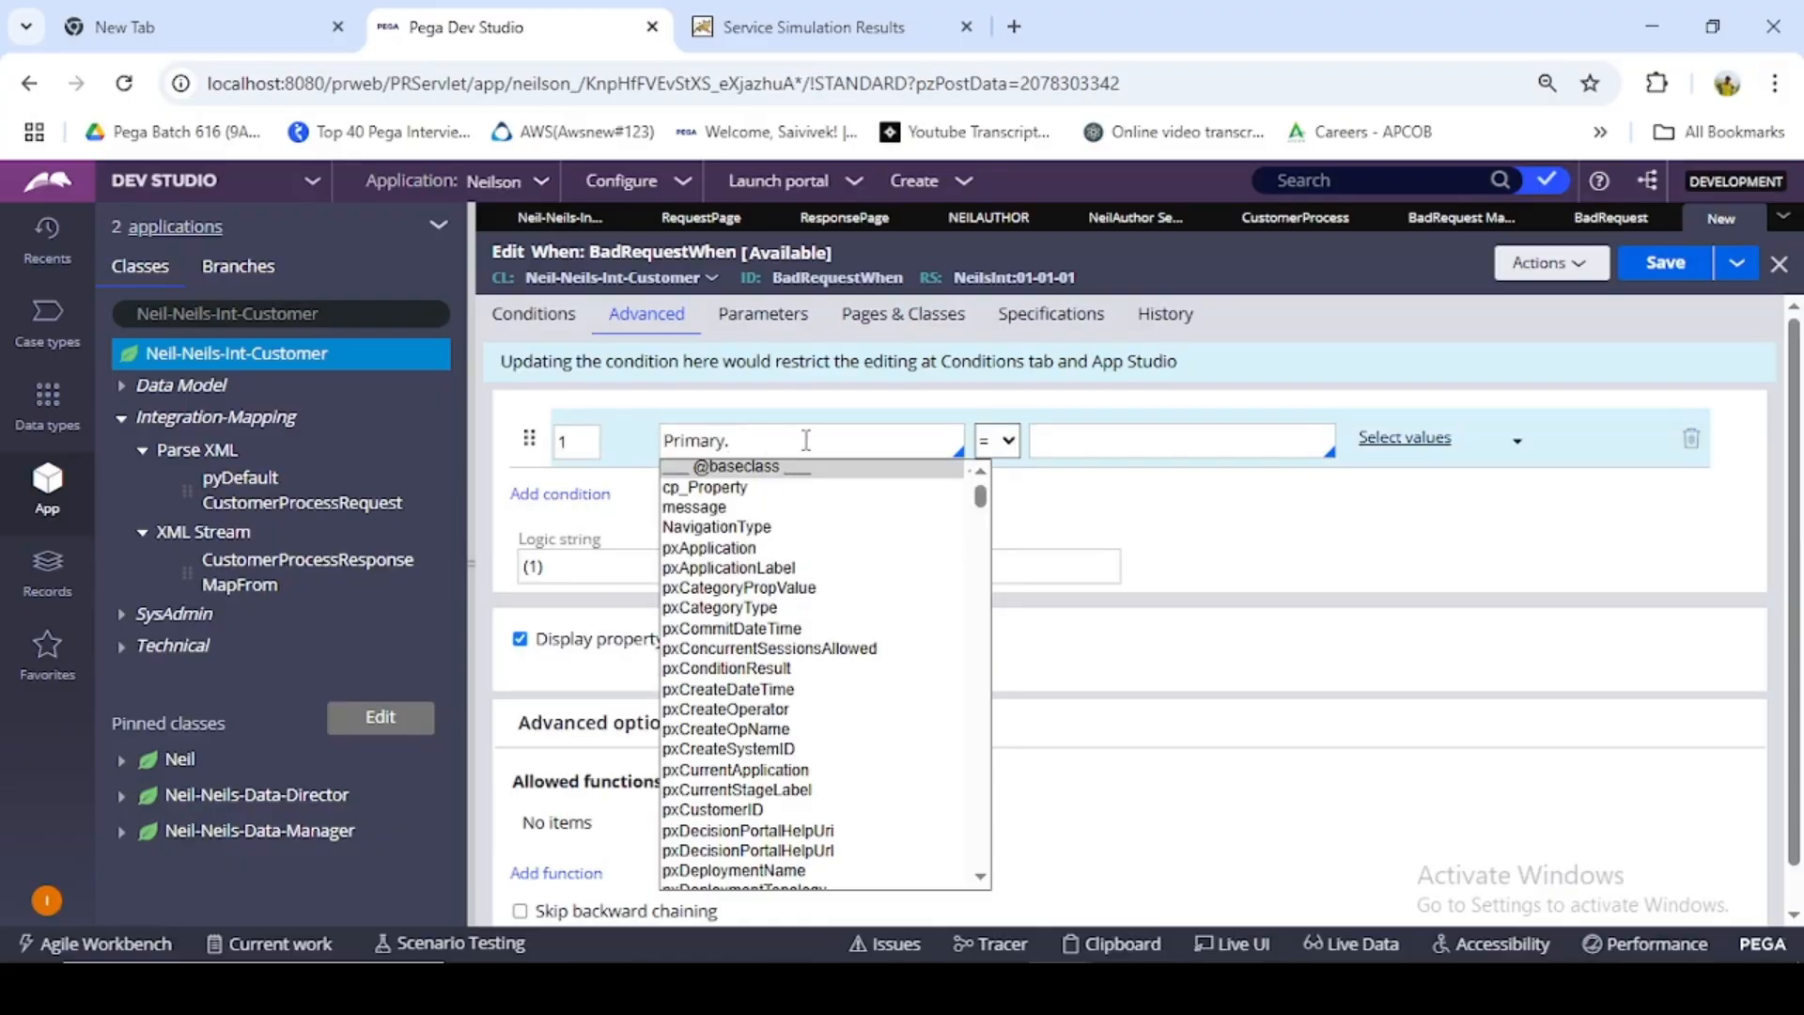
click(1424, 224)
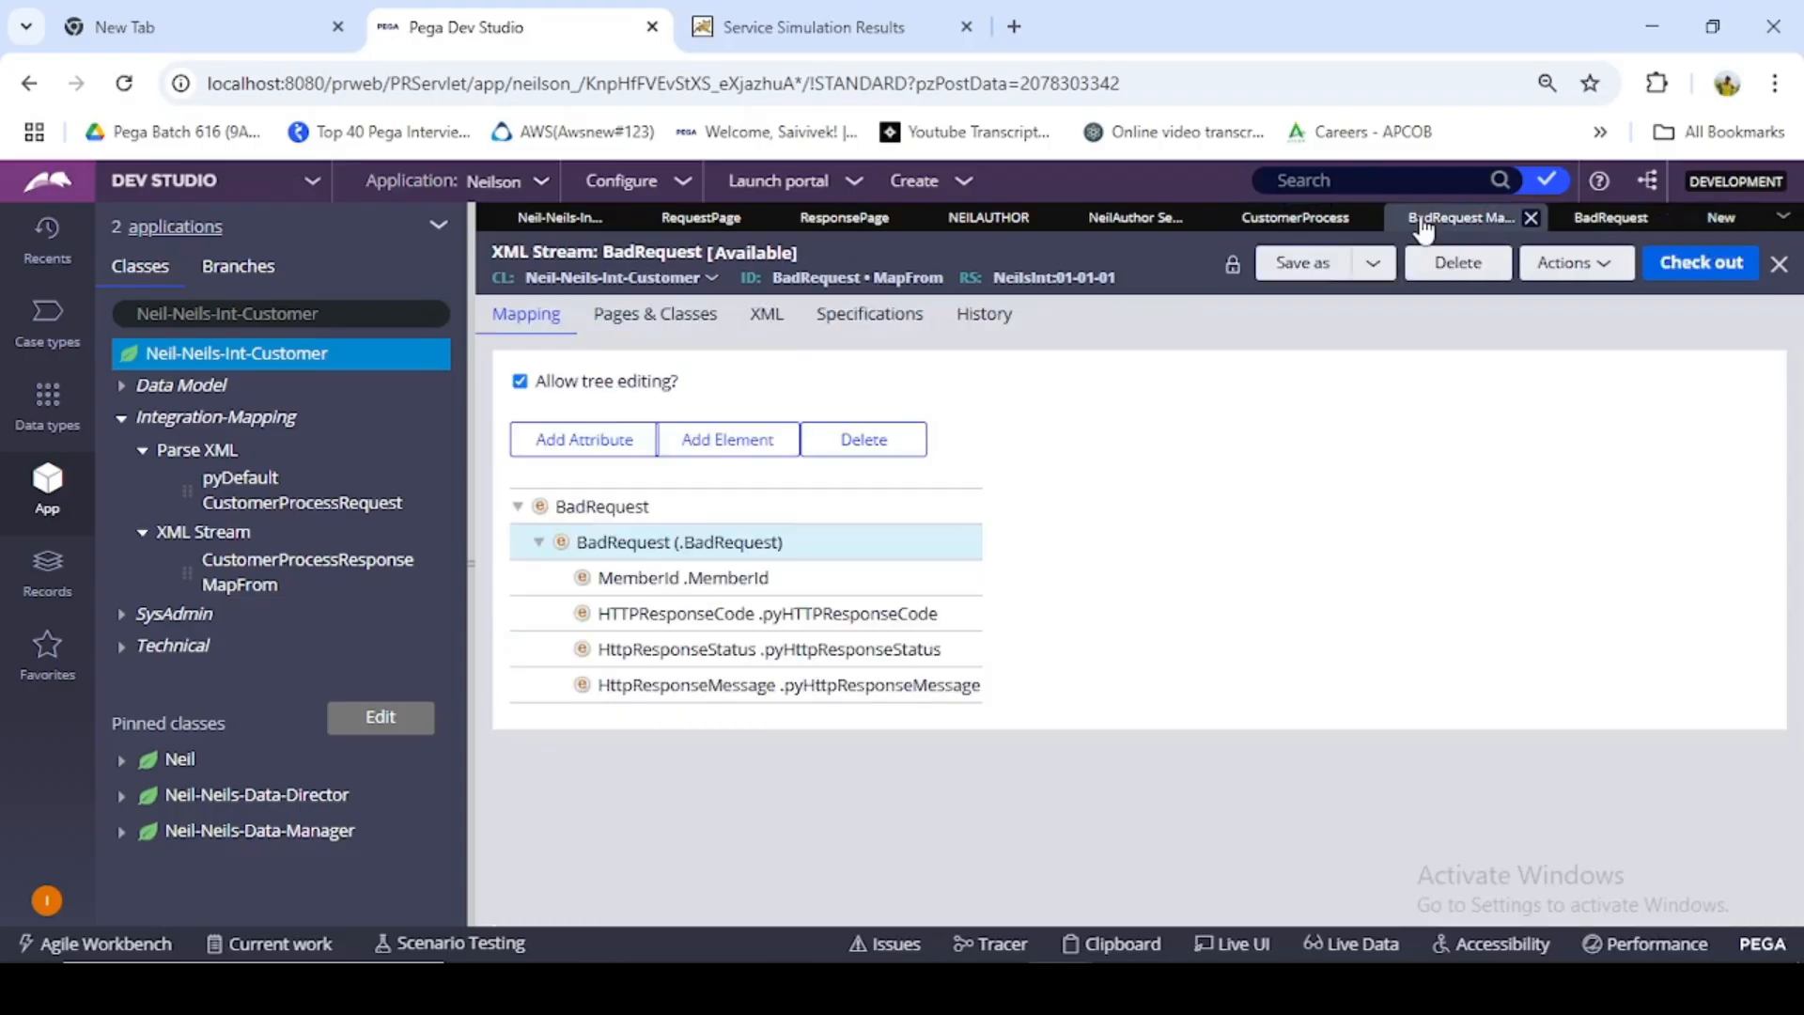
click(1614, 224)
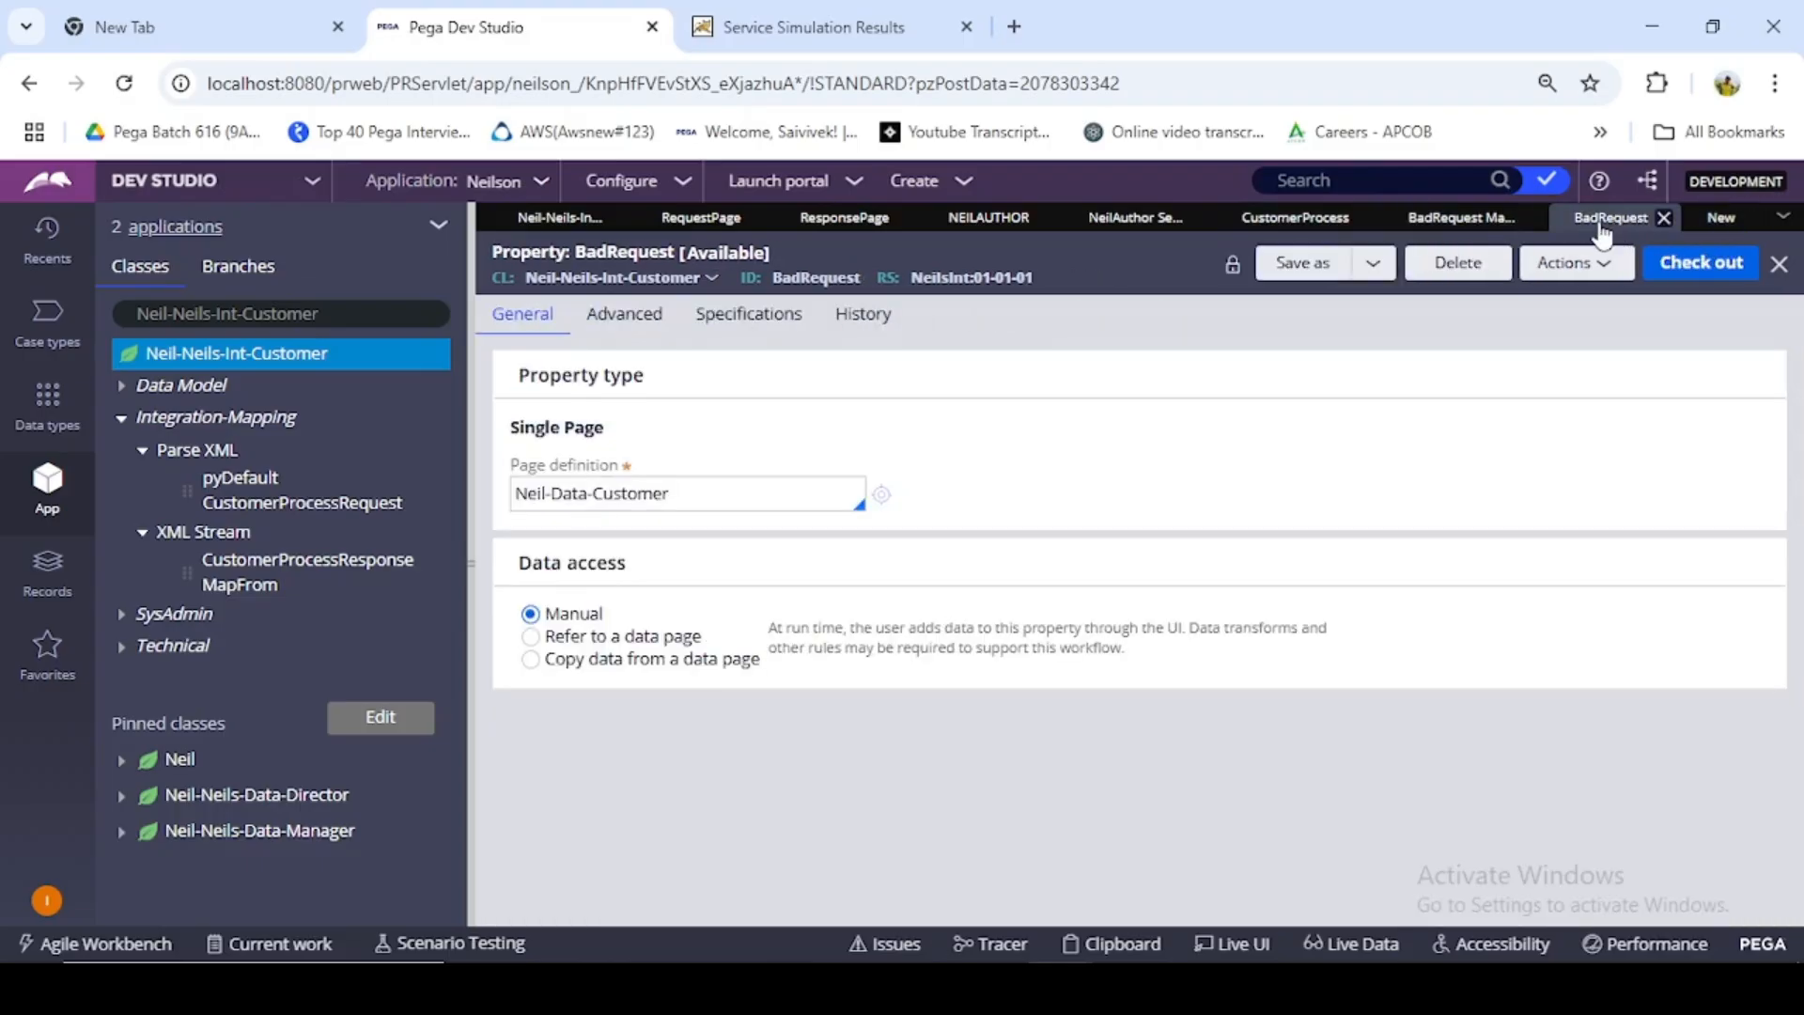
double_click(812, 282)
key(ctrl+c)
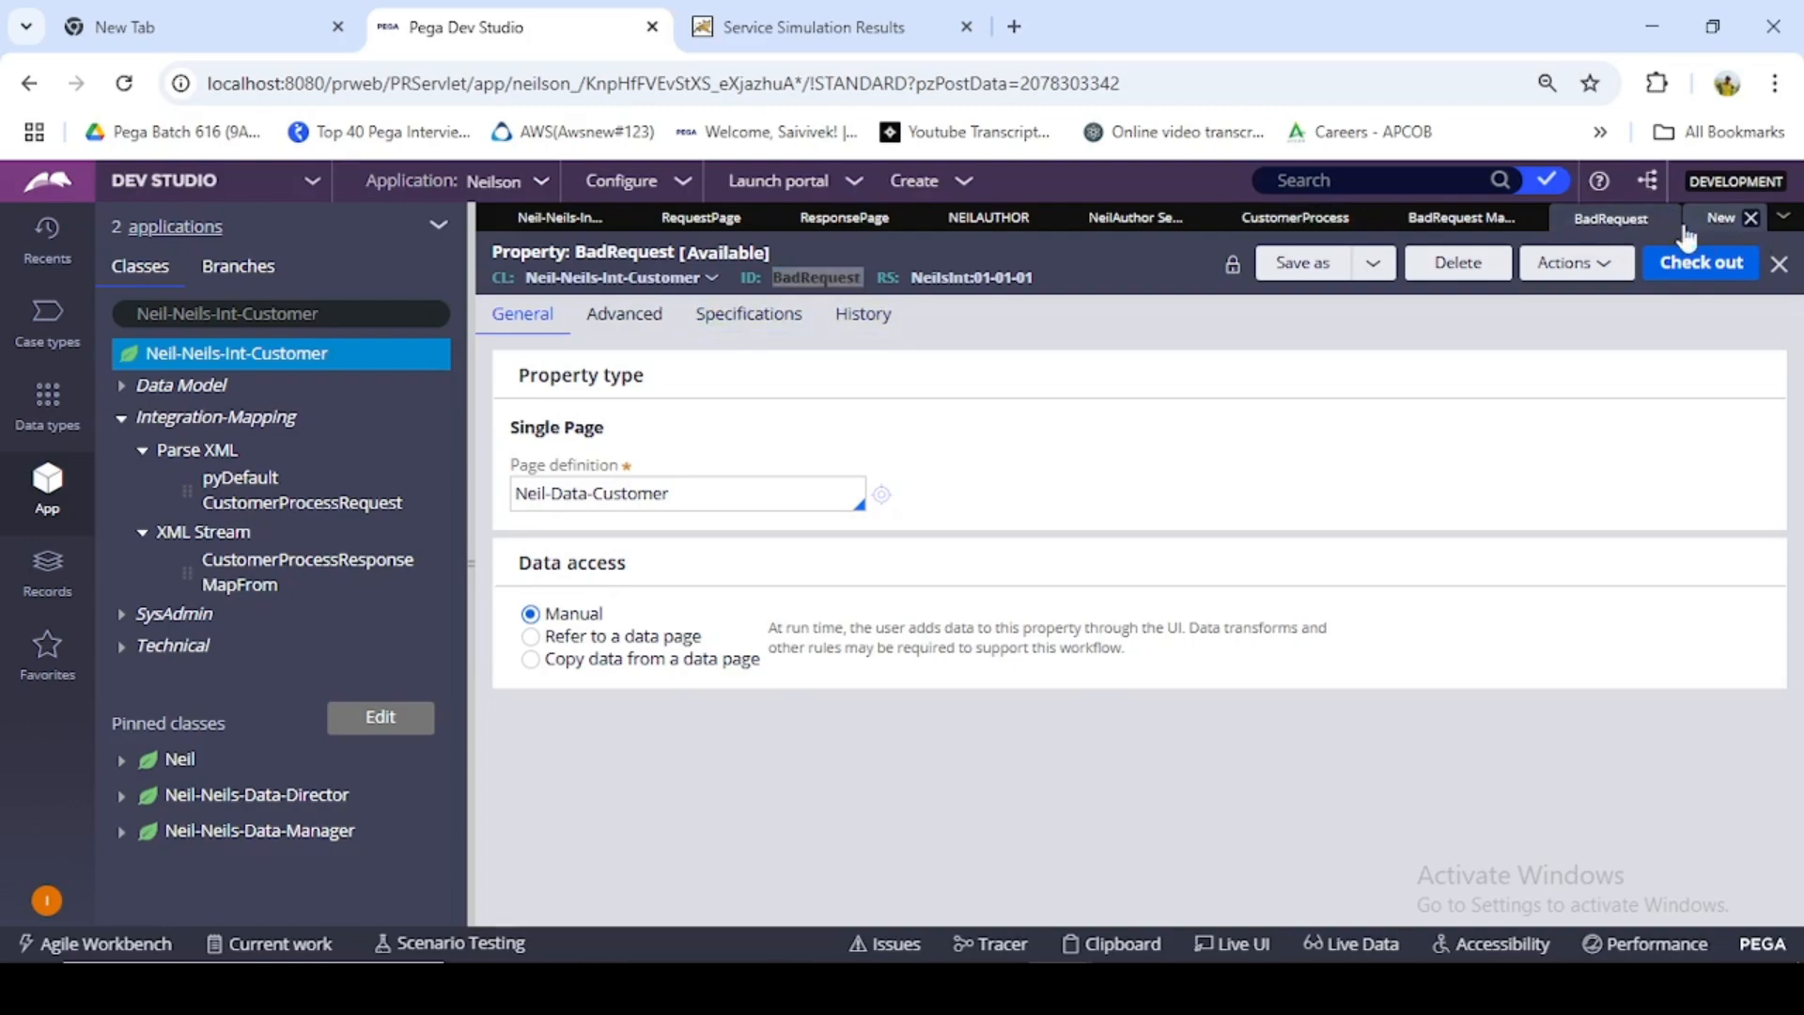
click(1722, 218)
key(ctrl+v)
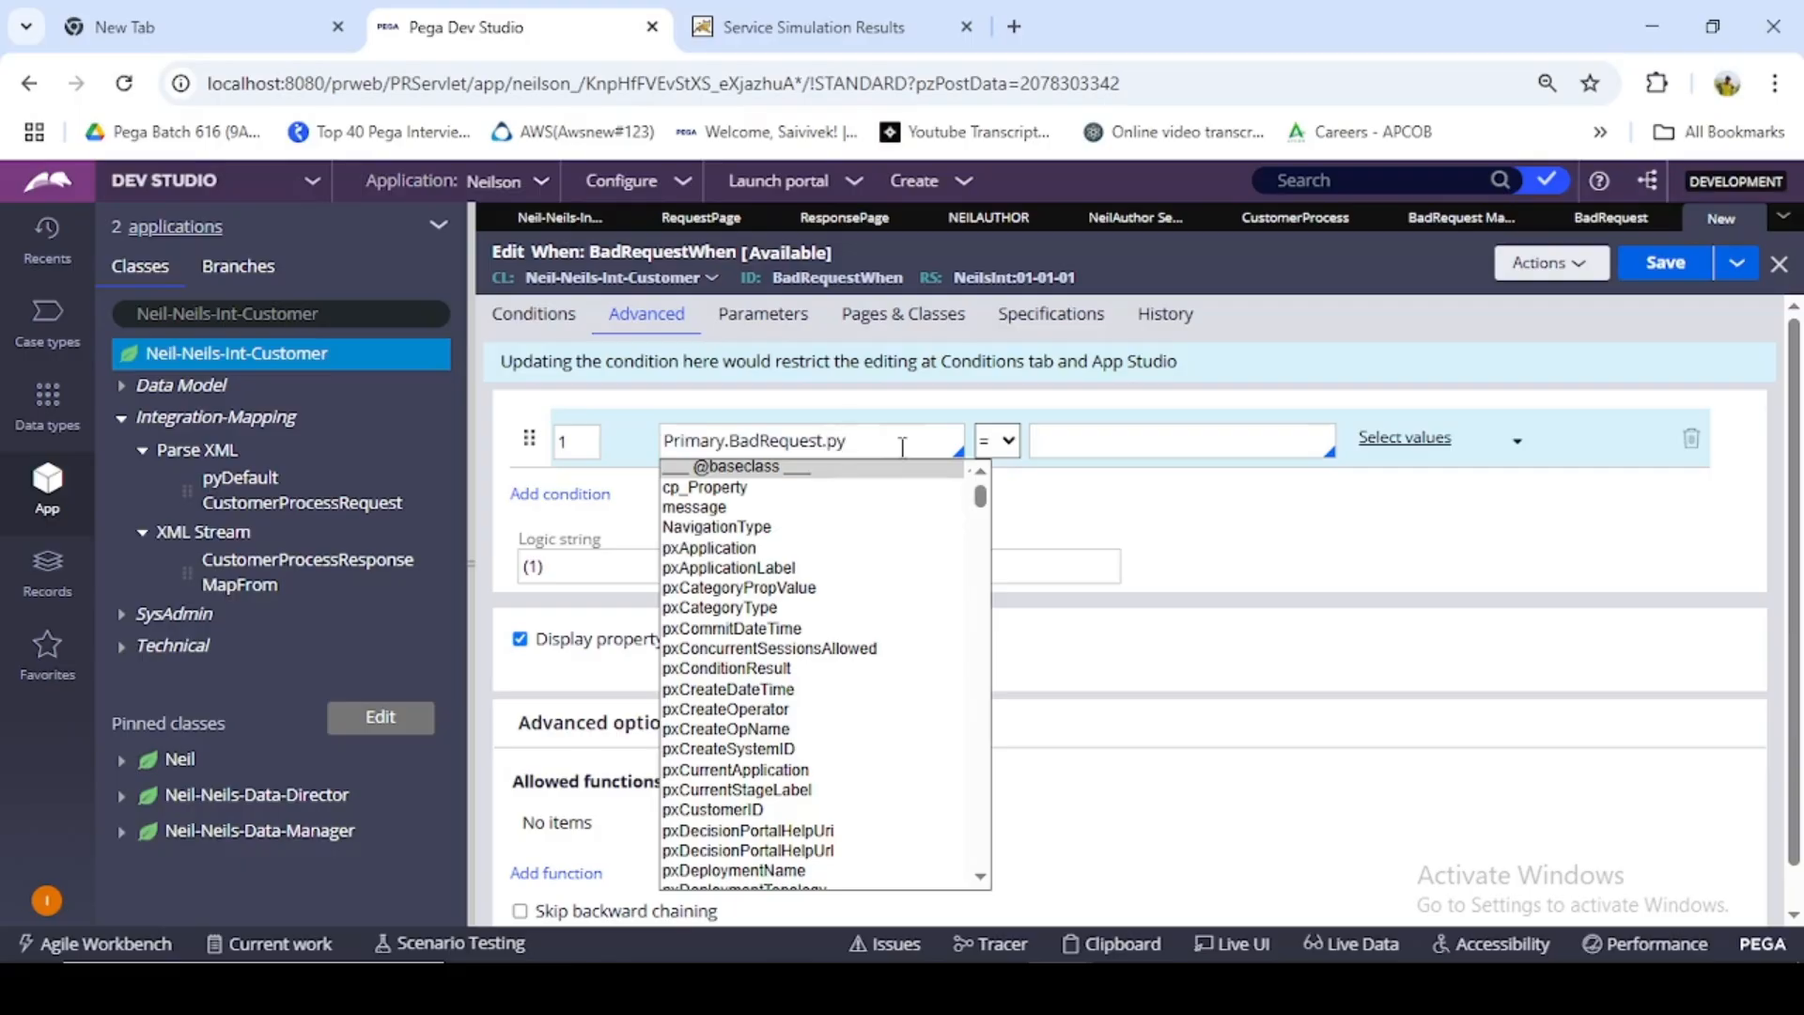
click(1369, 536)
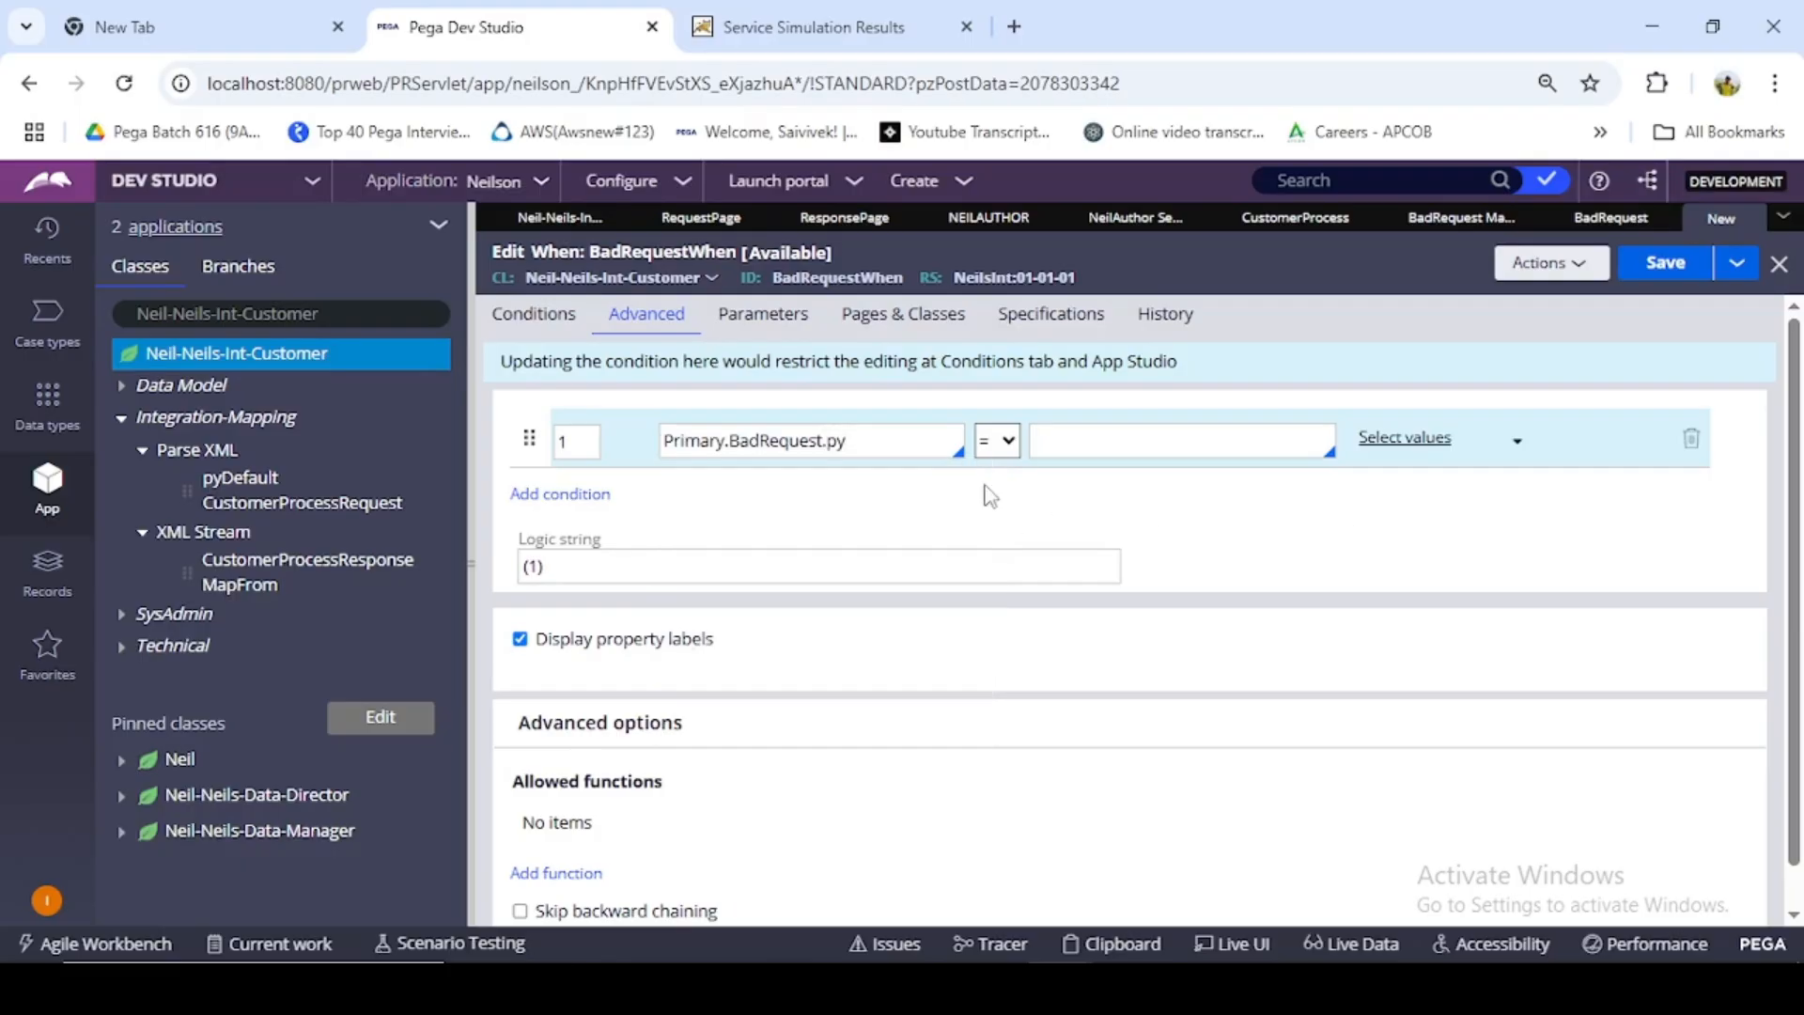
click(882, 436)
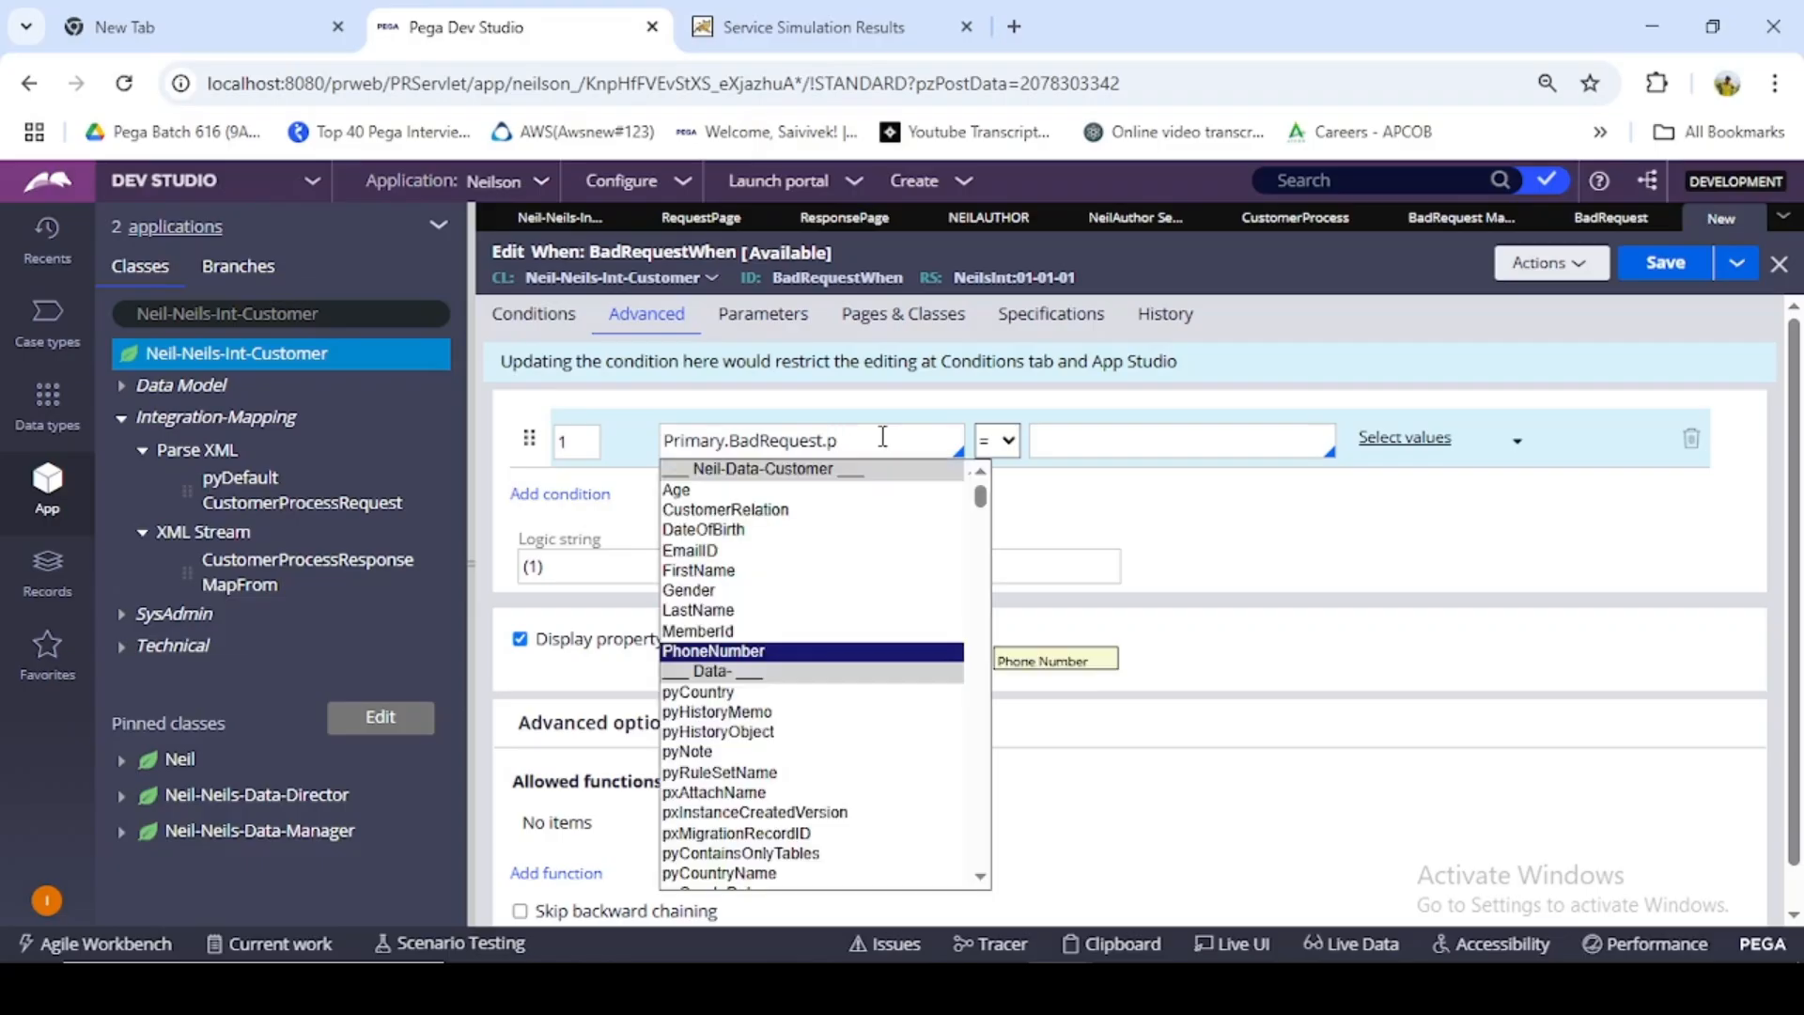
text(yhtt)
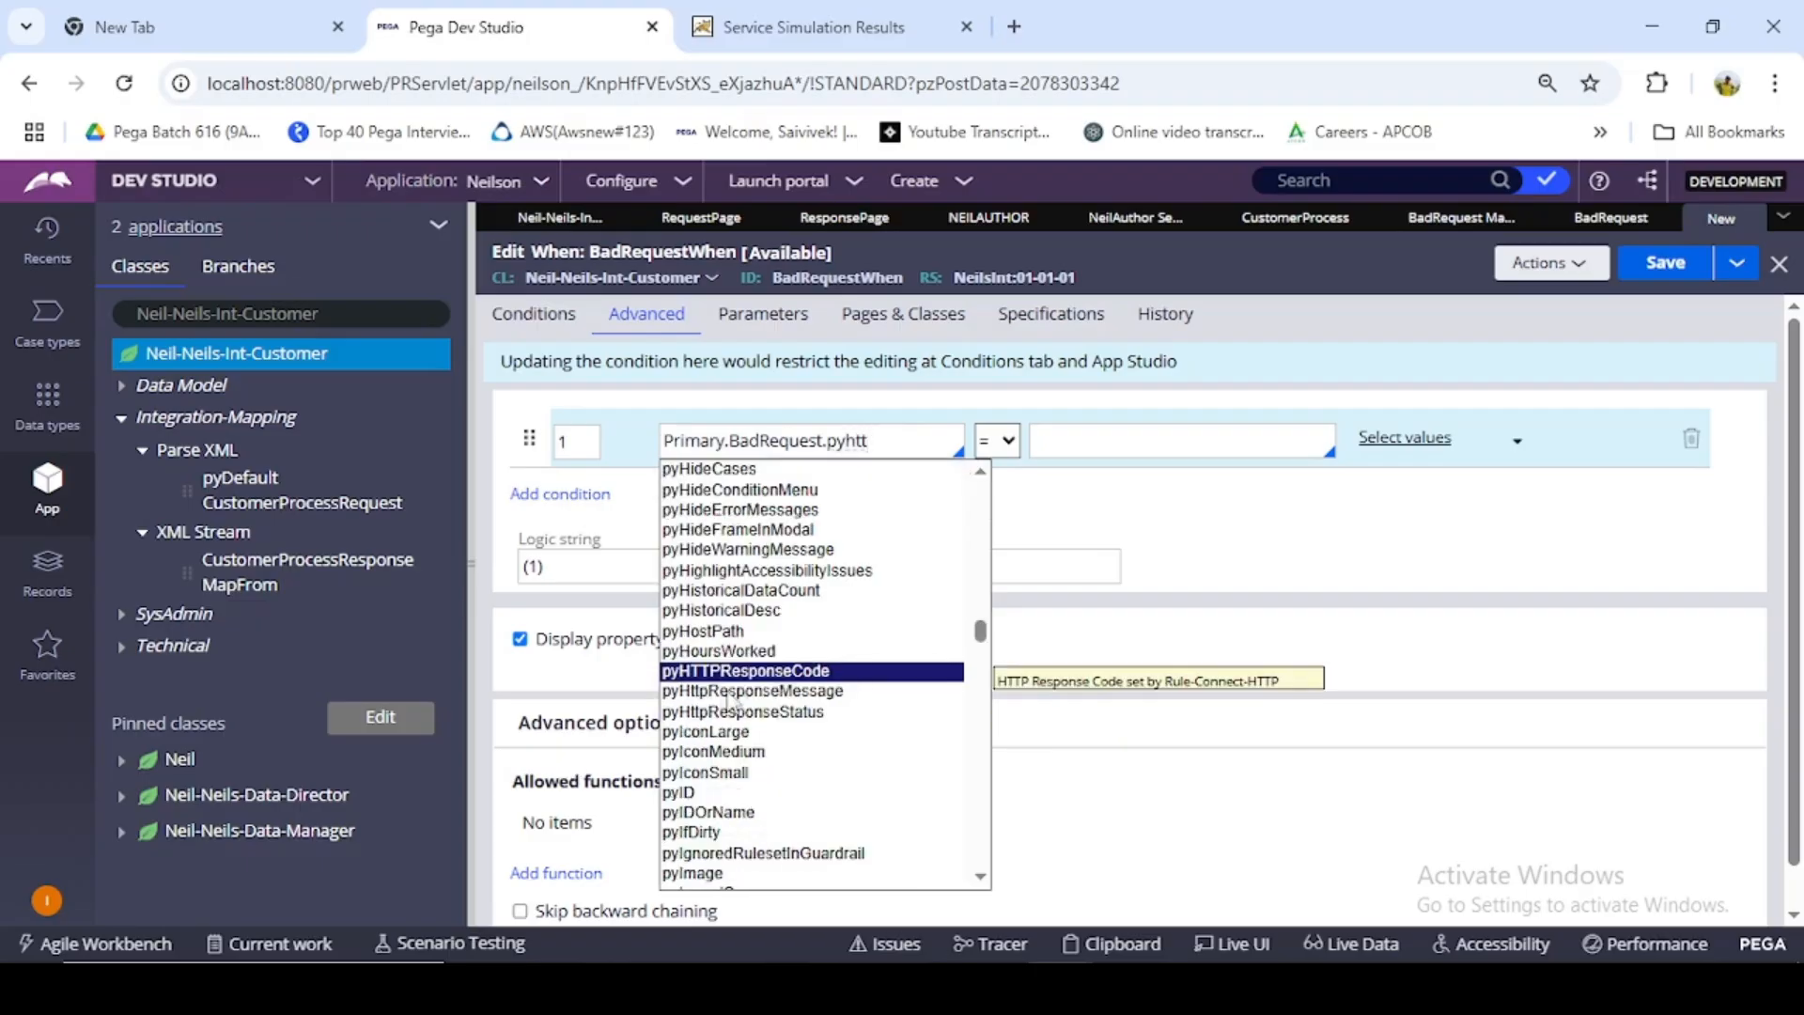
click(848, 670)
- Compare the response code with "401" in the BadRequestWhen condition and save the rule
click(1124, 438)
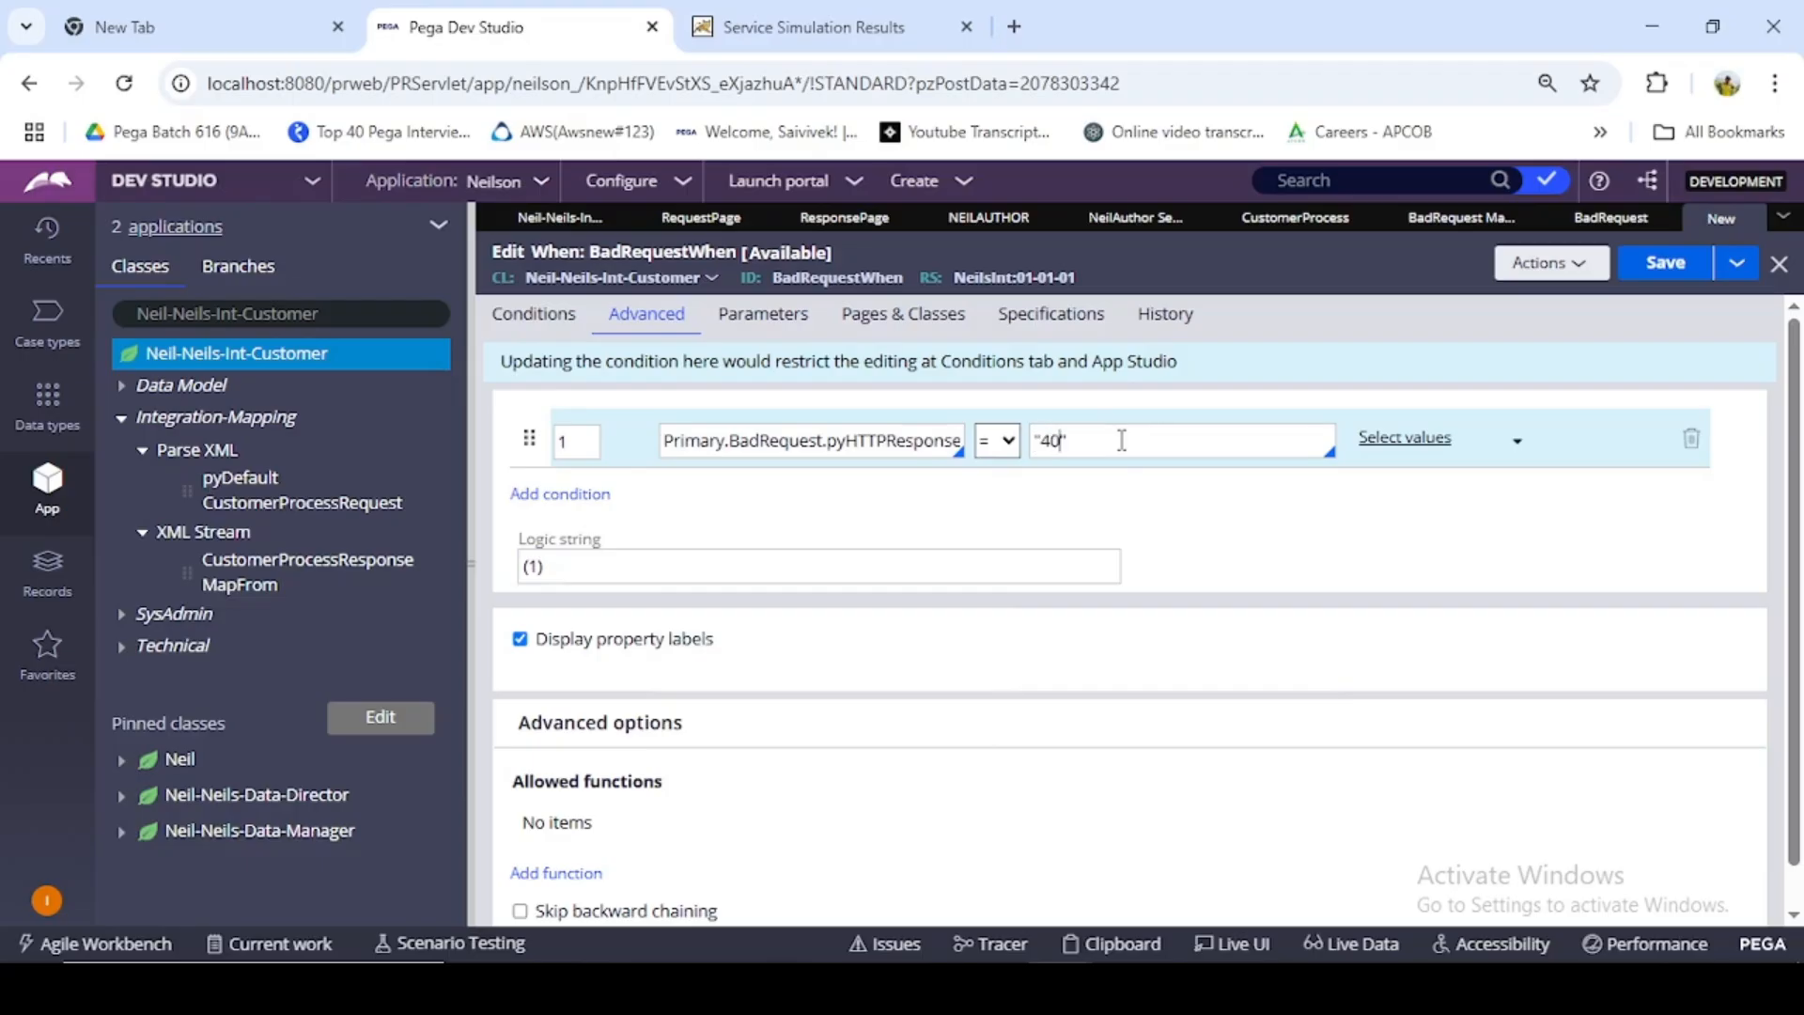
text("401")
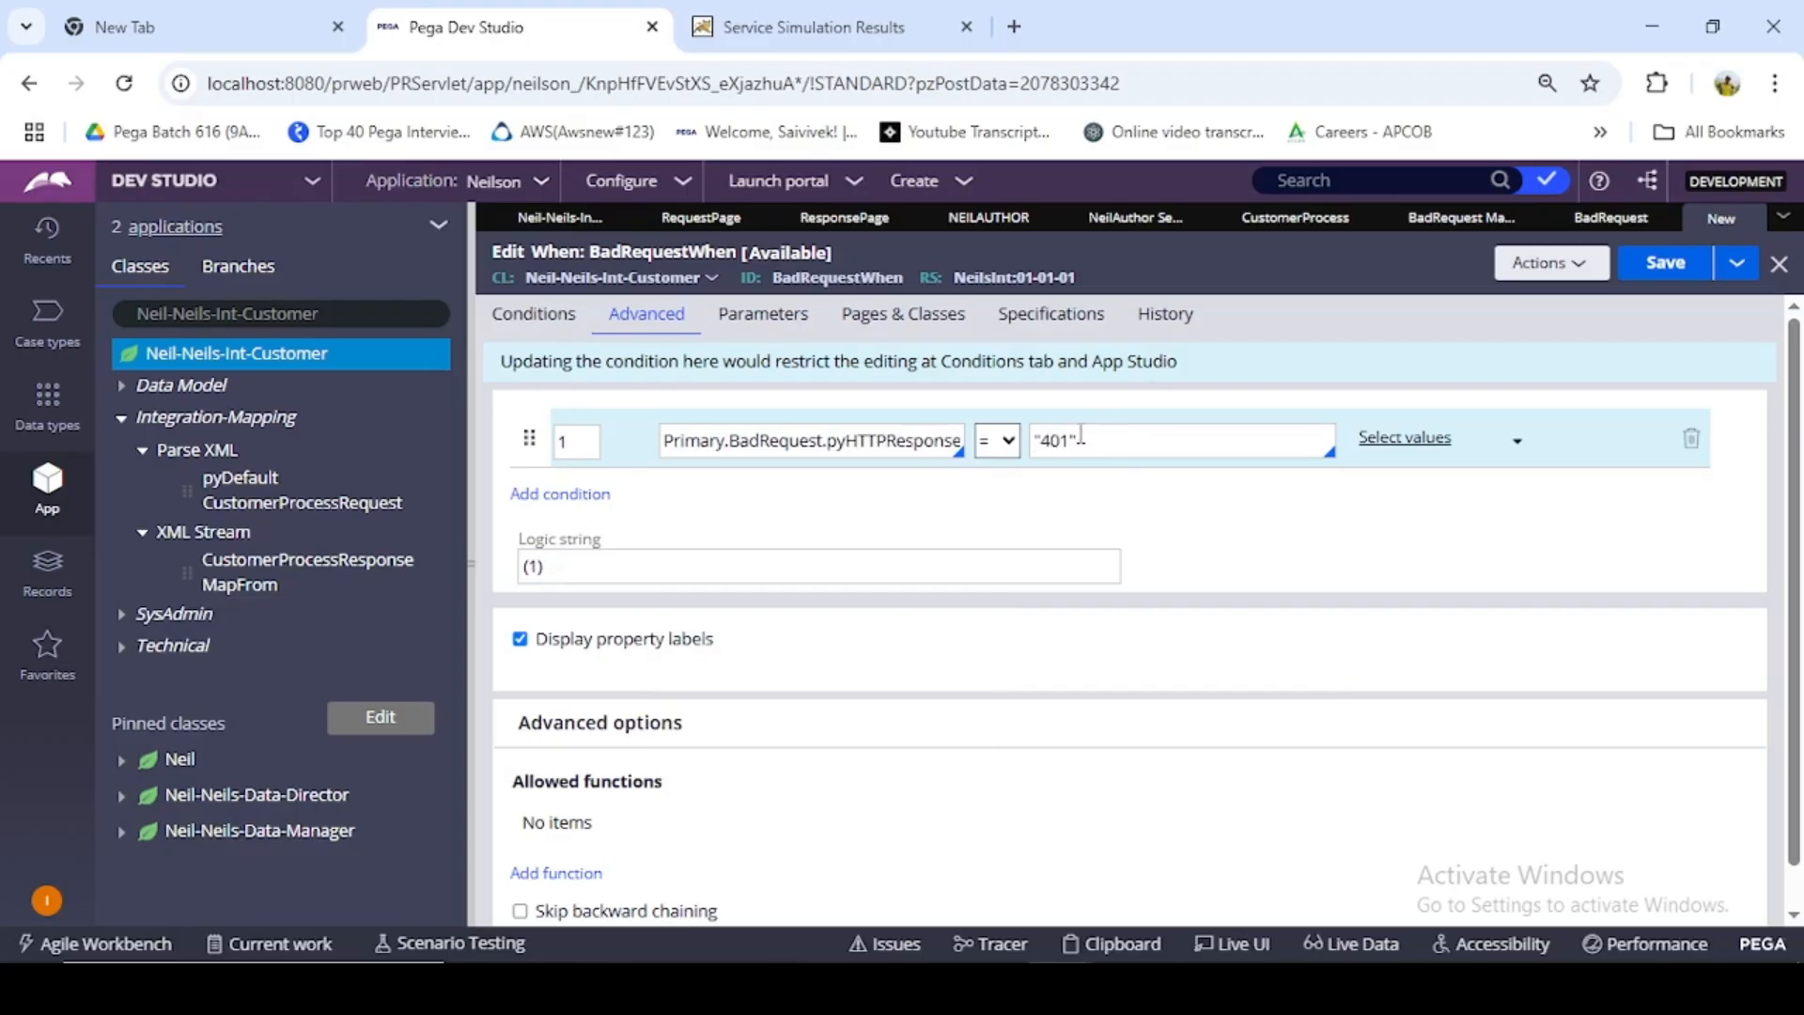
click(1647, 280)
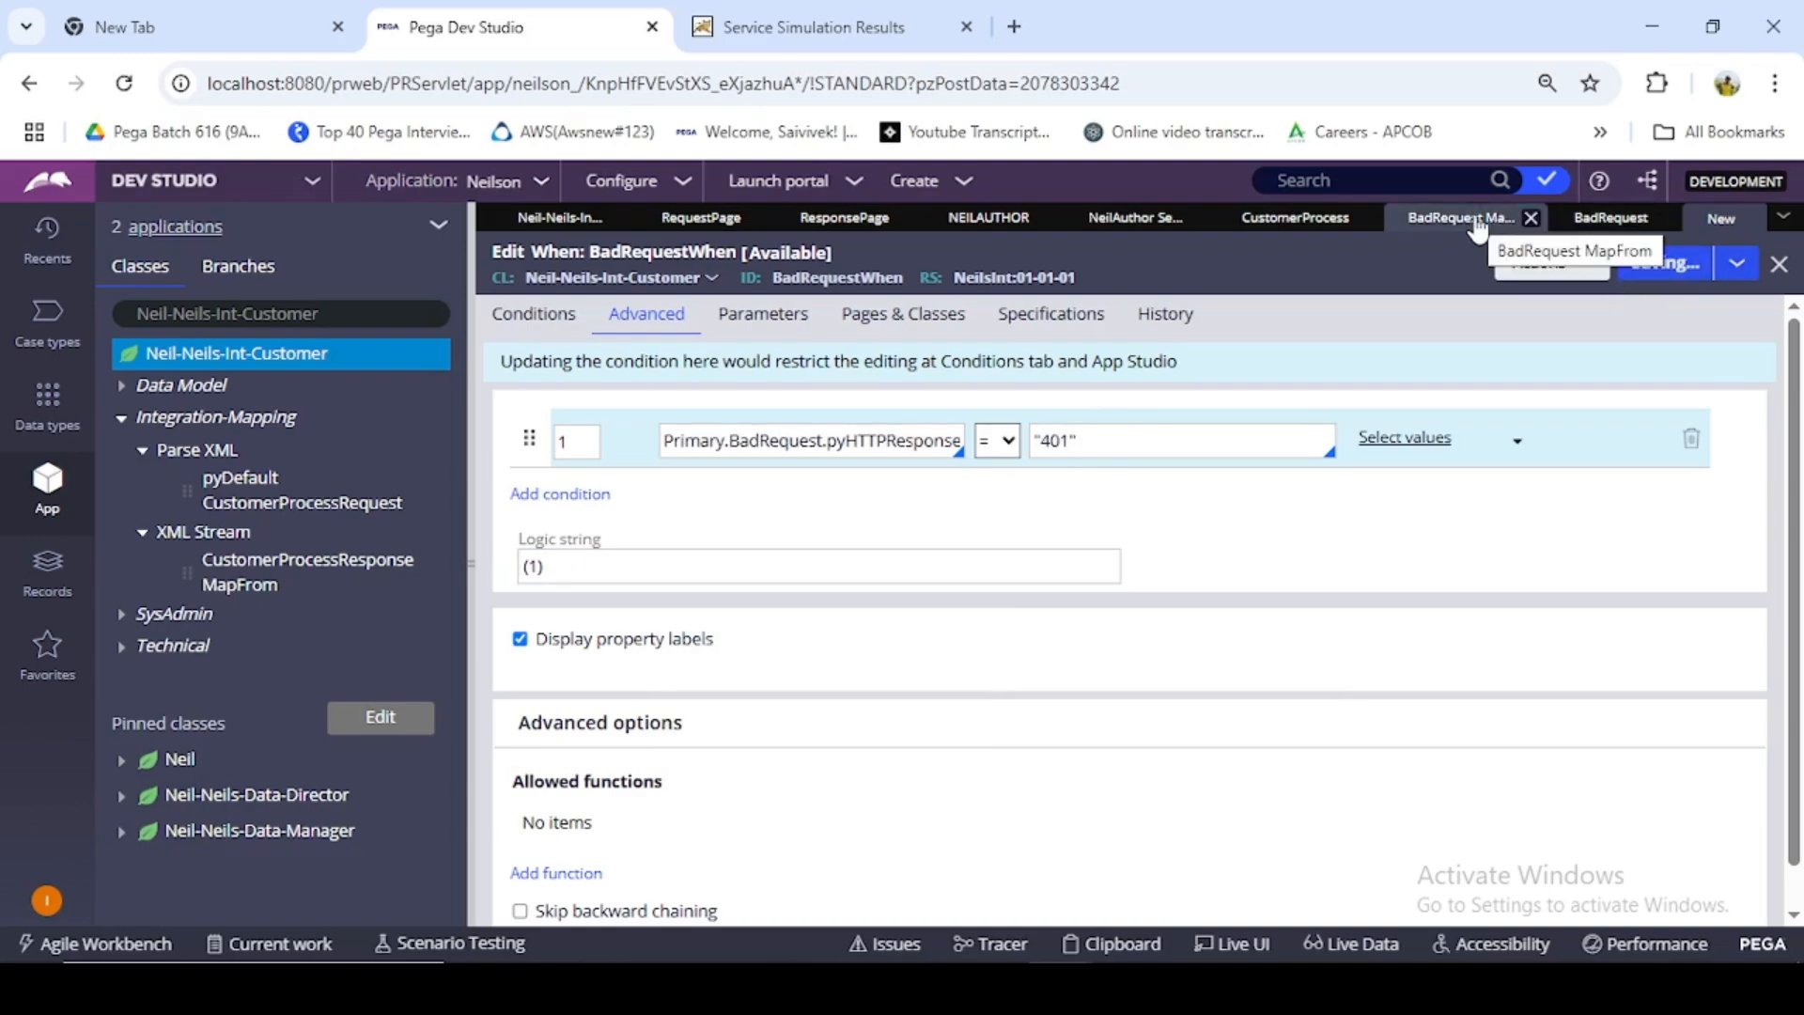
- In the CustomerProcess SOAP service's fault condition, set the When key to BadRequestWhen and map from XML Stream BadRequest
click(1278, 222)
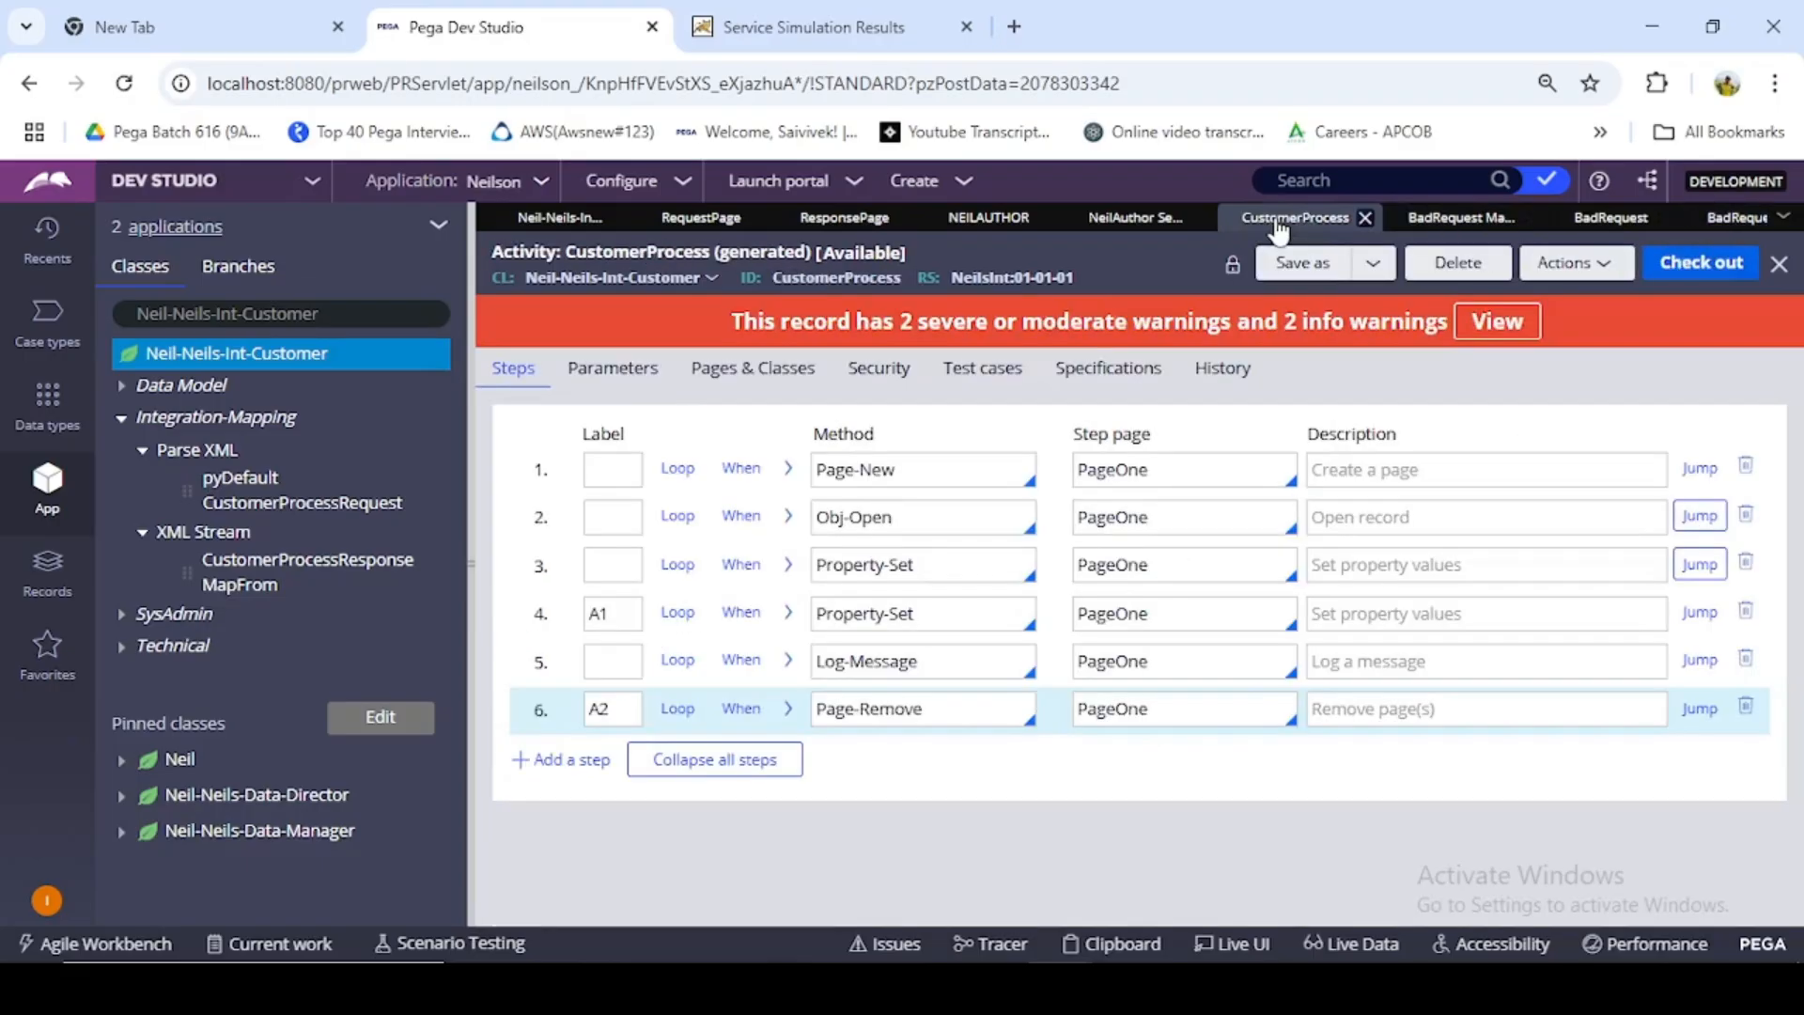
click(1148, 222)
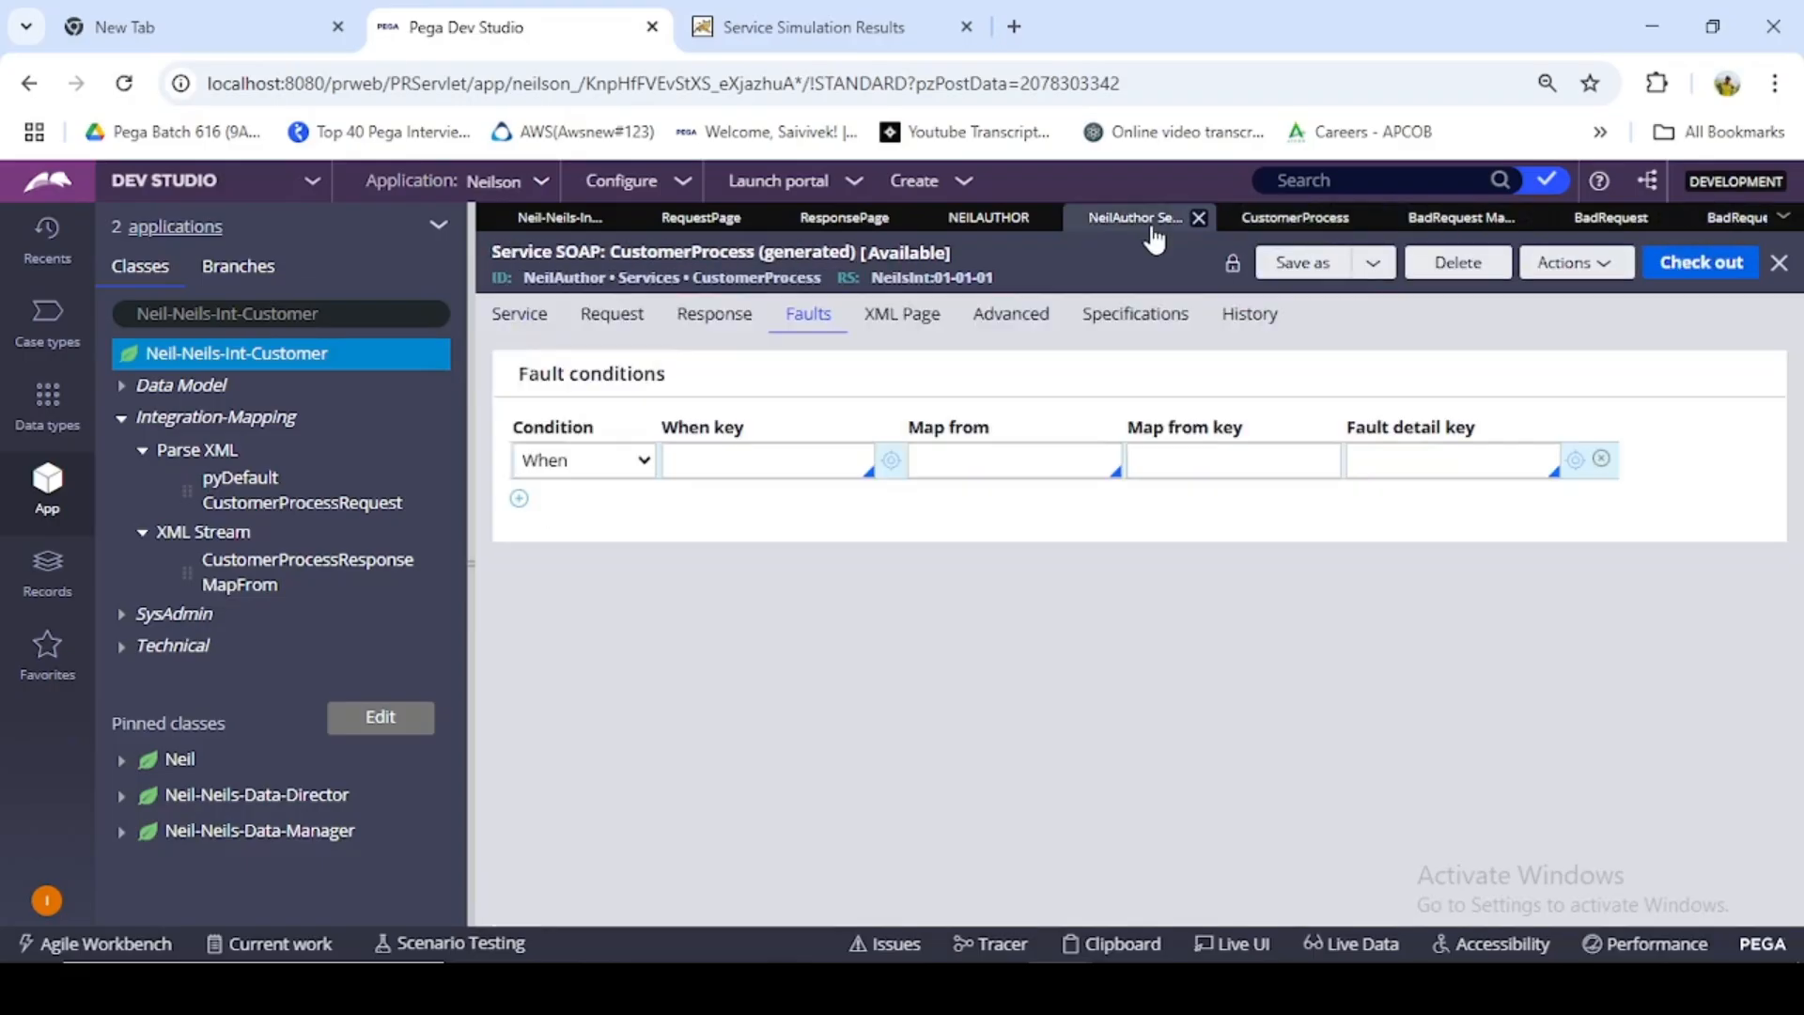
click(714, 464)
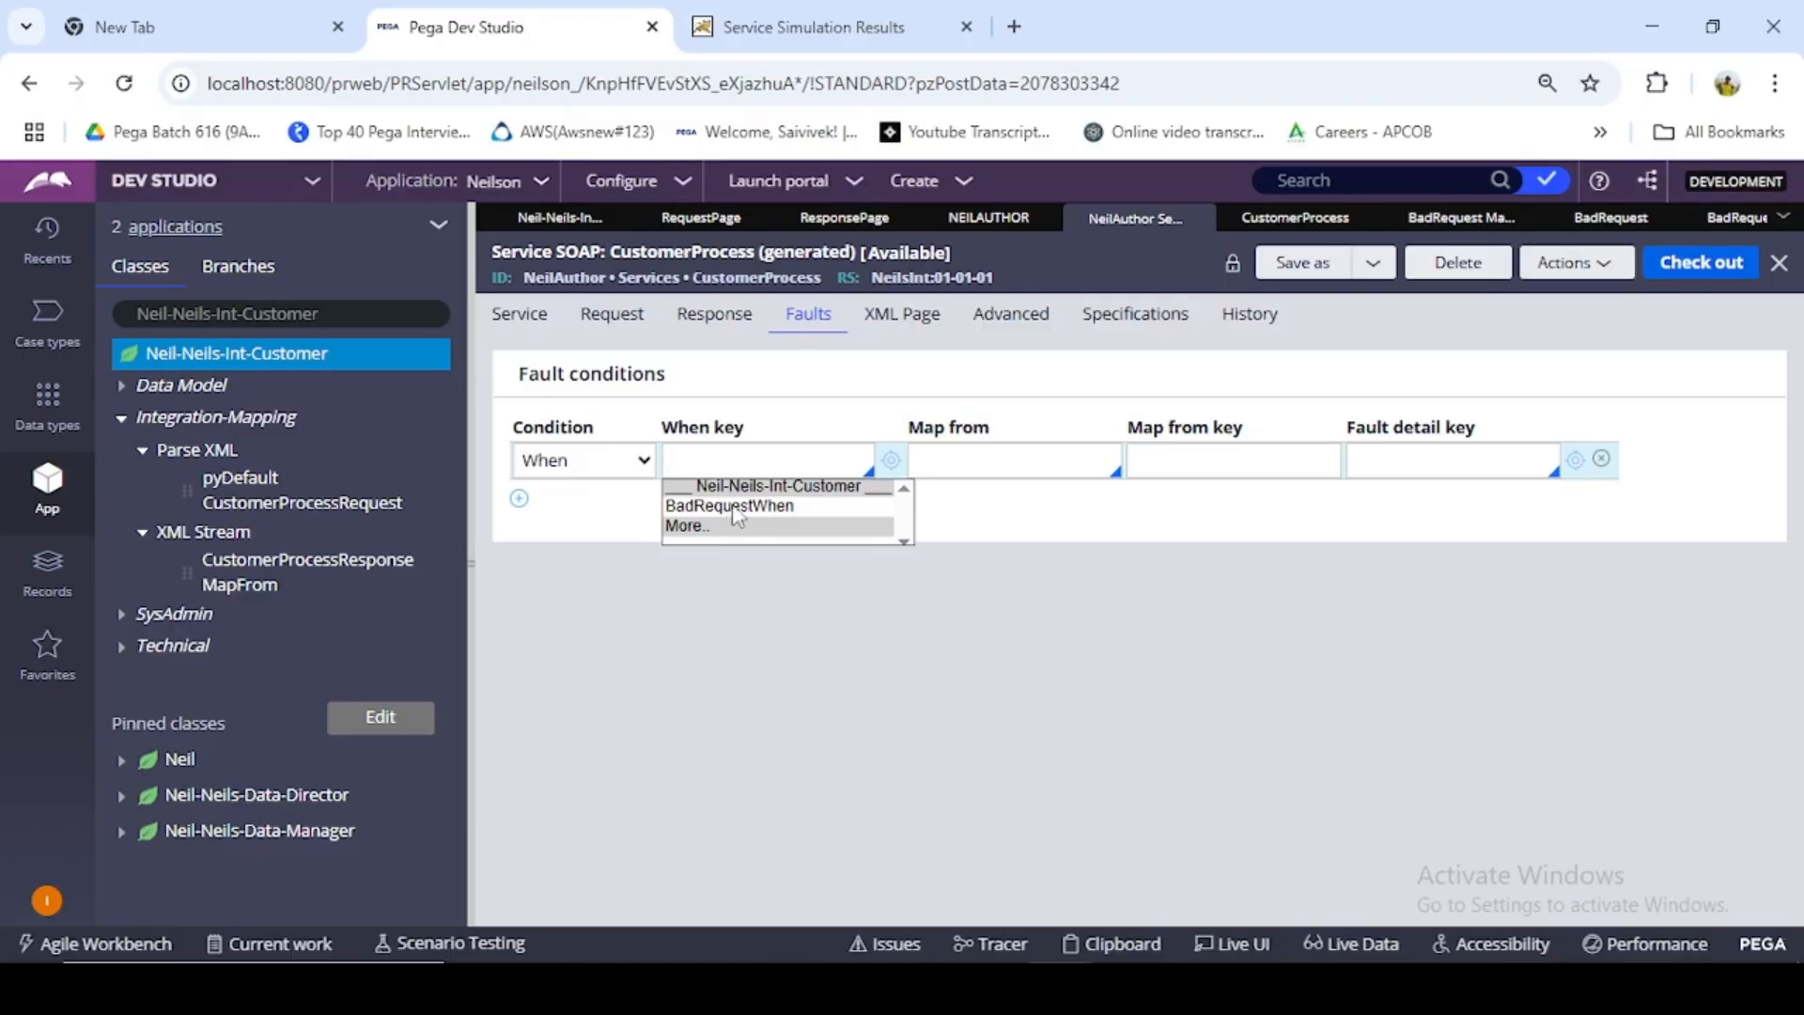
click(738, 507)
click(1042, 460)
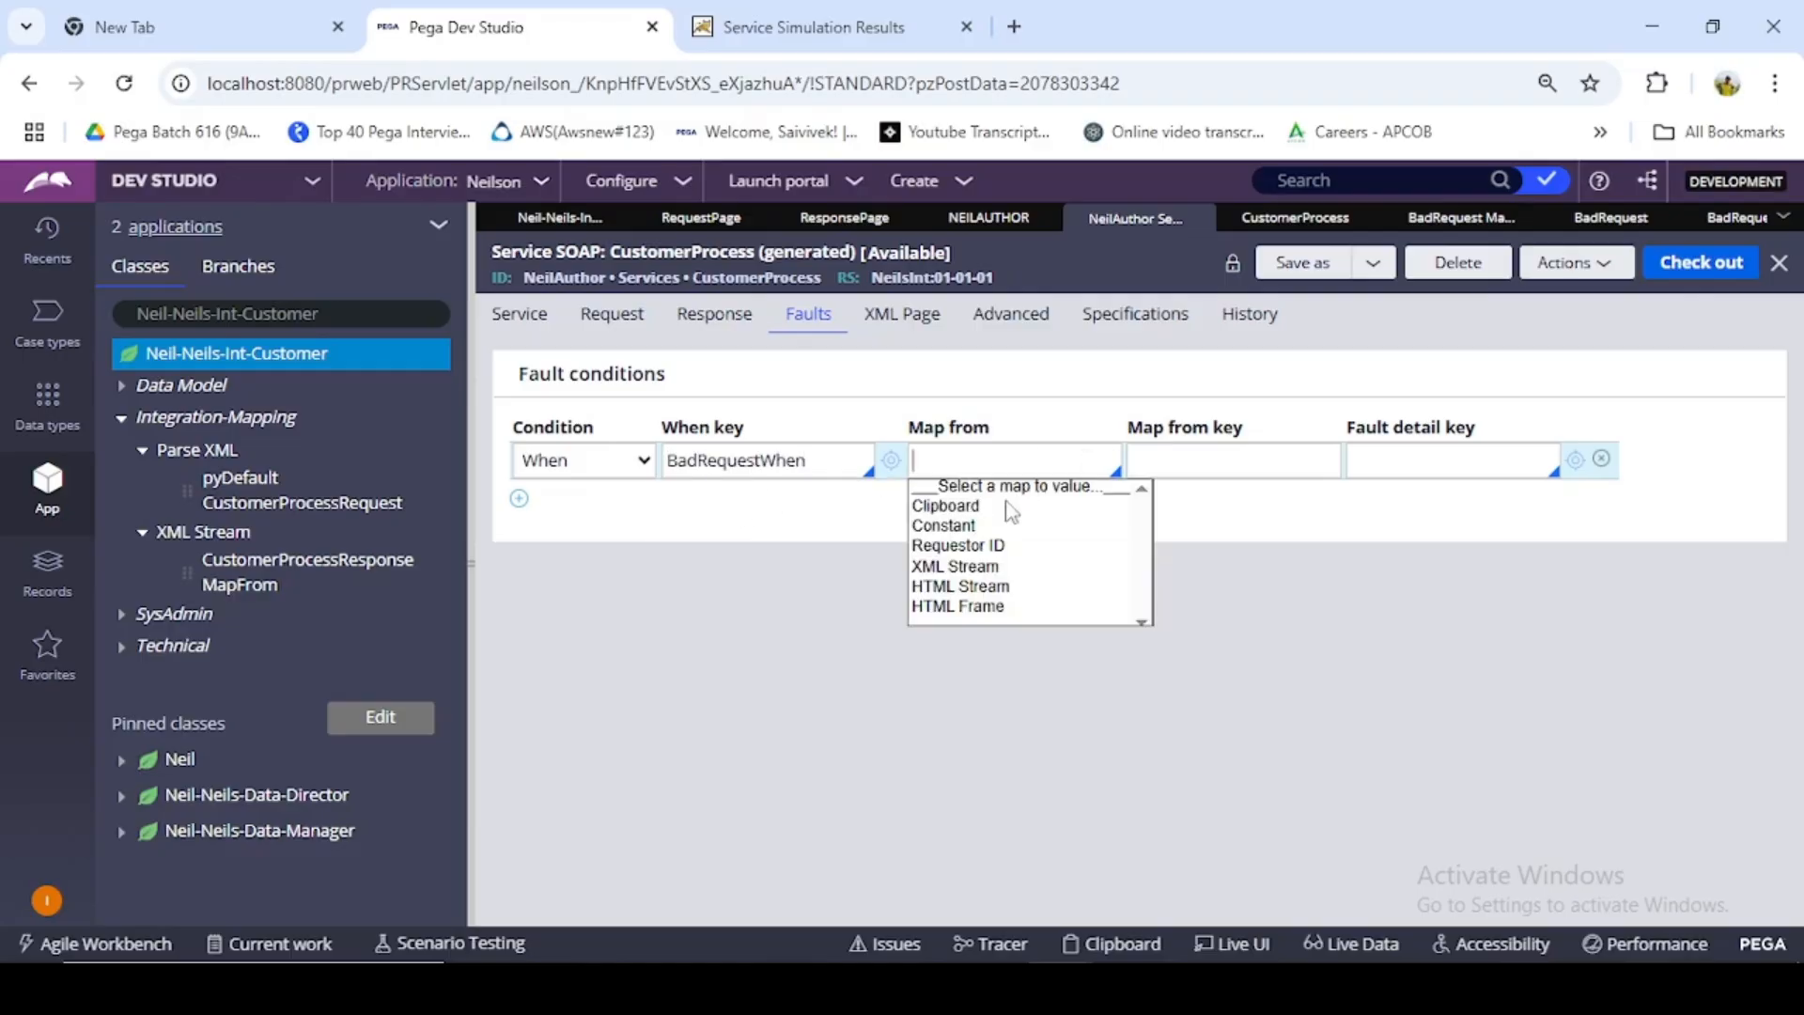
click(977, 569)
click(1187, 457)
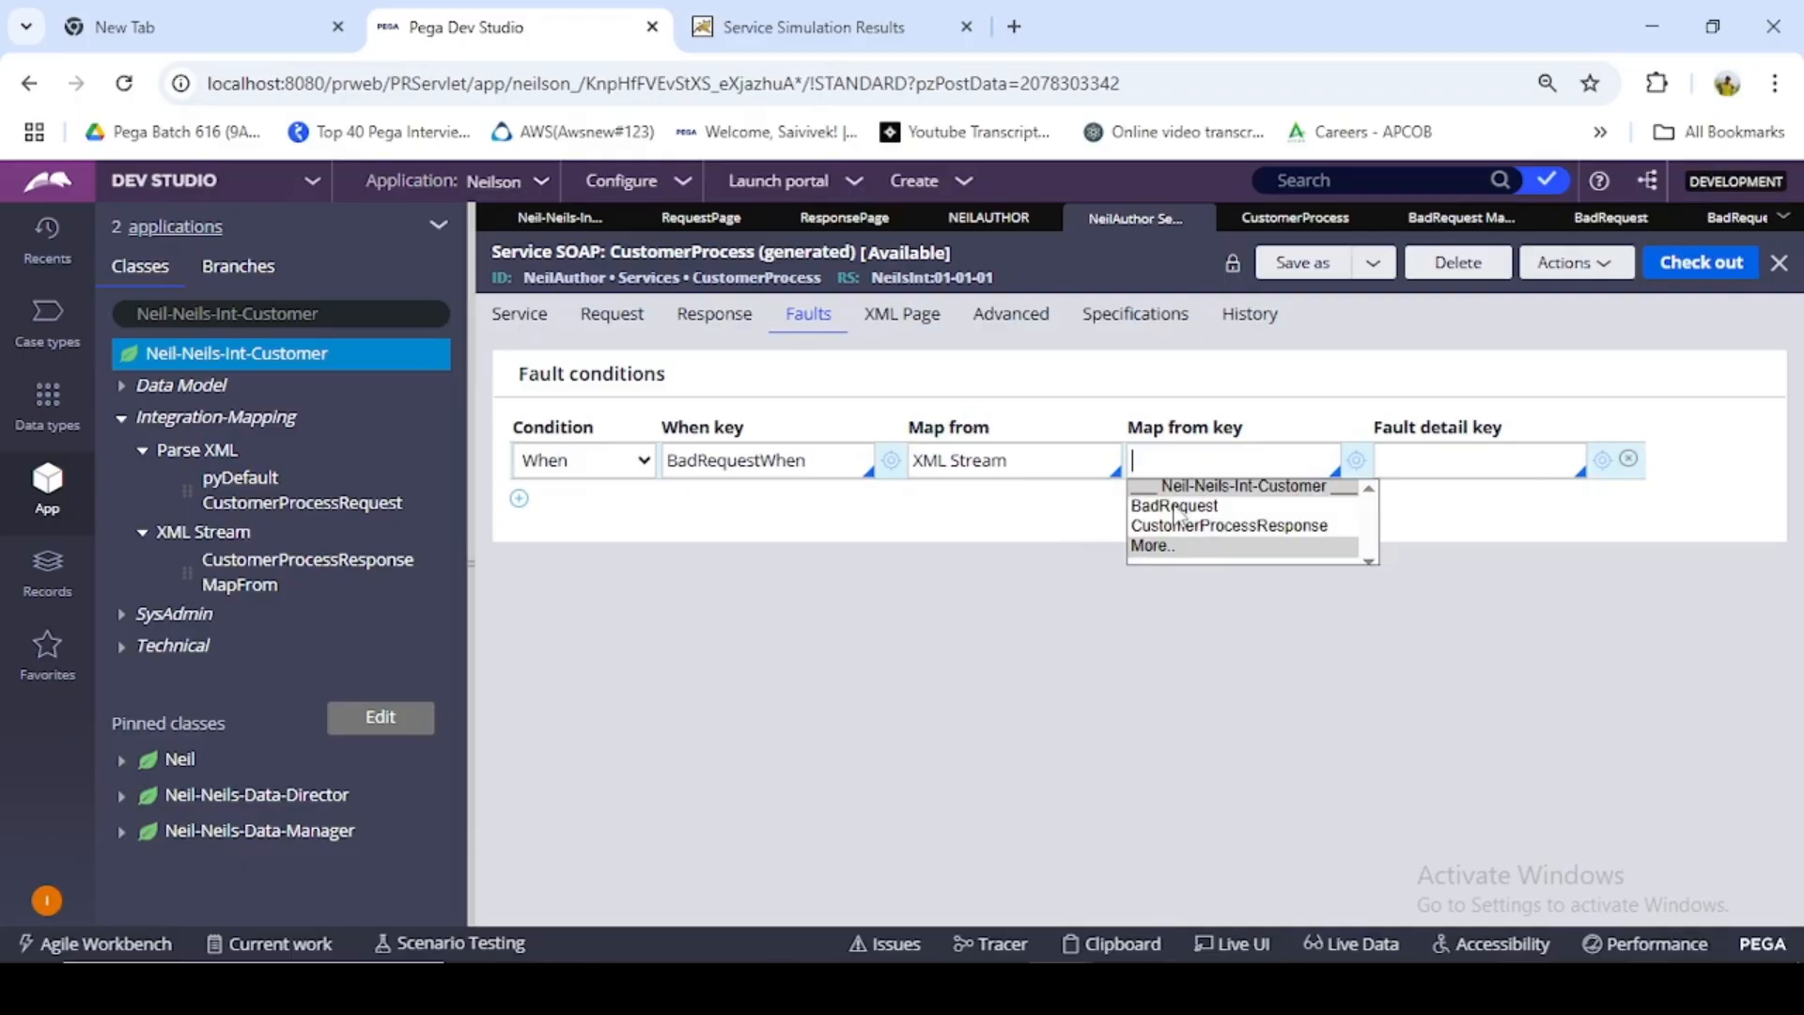
click(1175, 508)
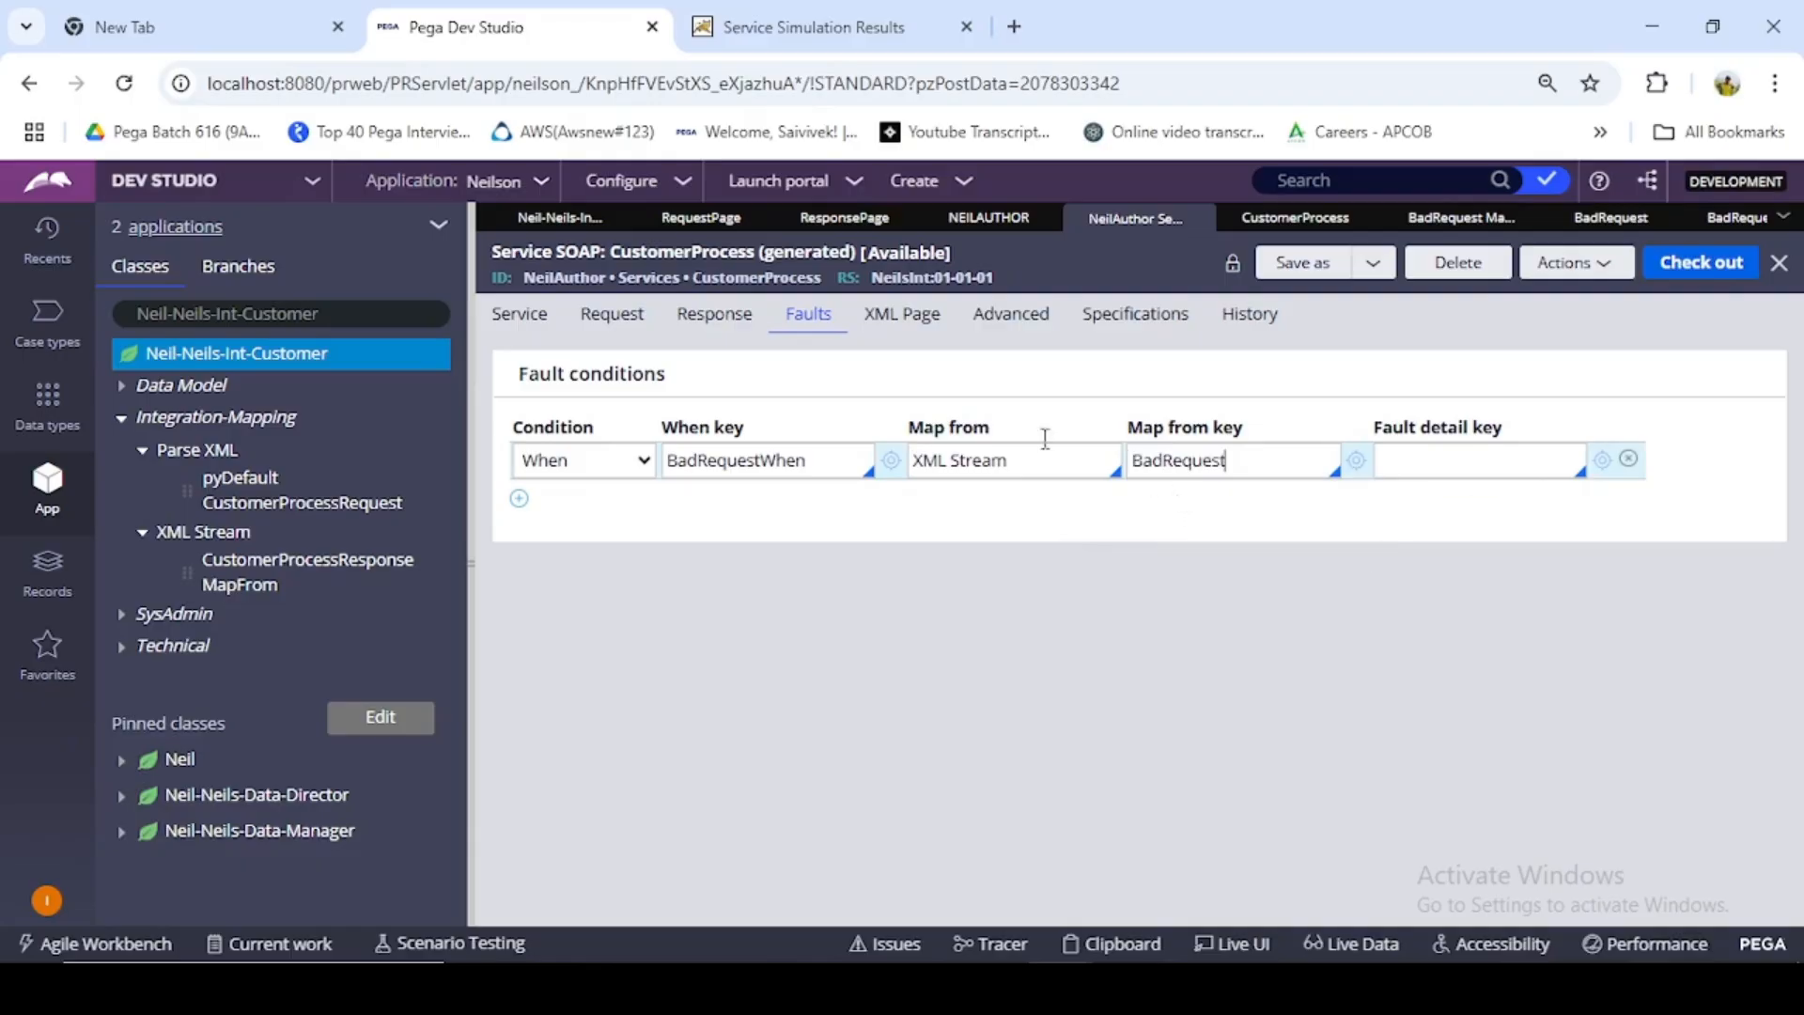
- Check out the CustomerProcess SOAP service and check it in with the comment "tested"
click(1707, 282)
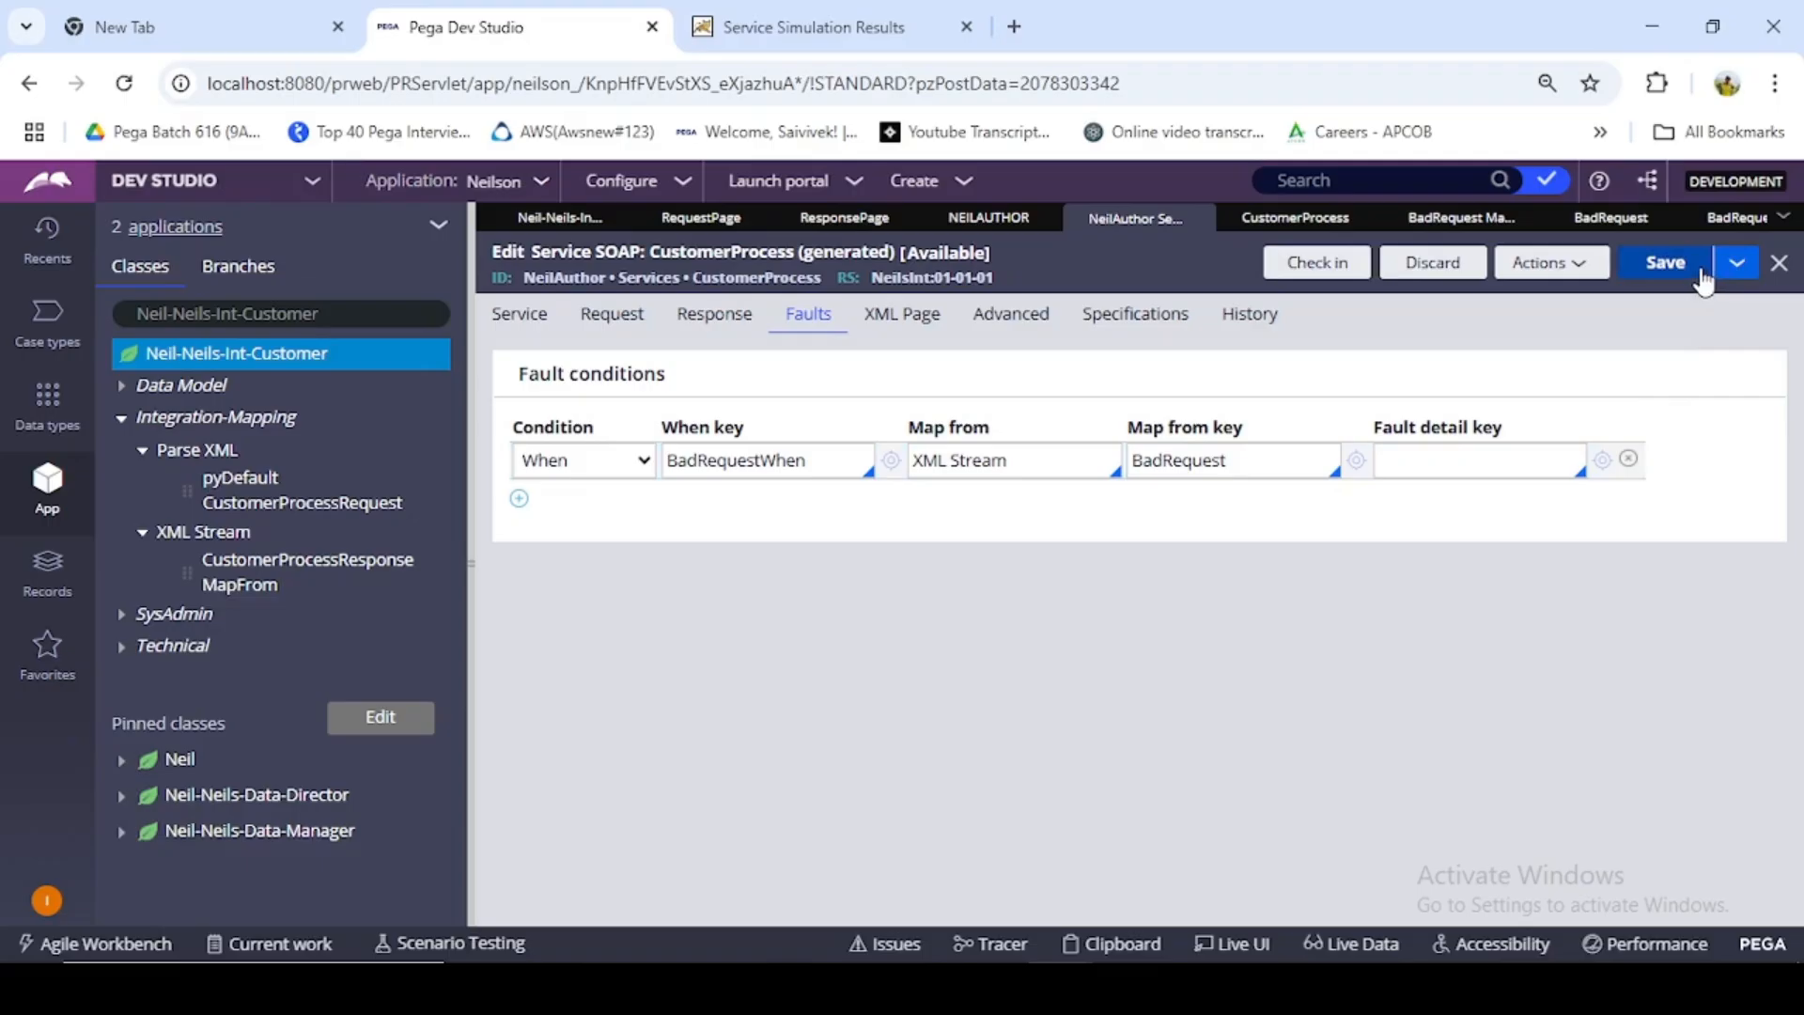
click(1324, 274)
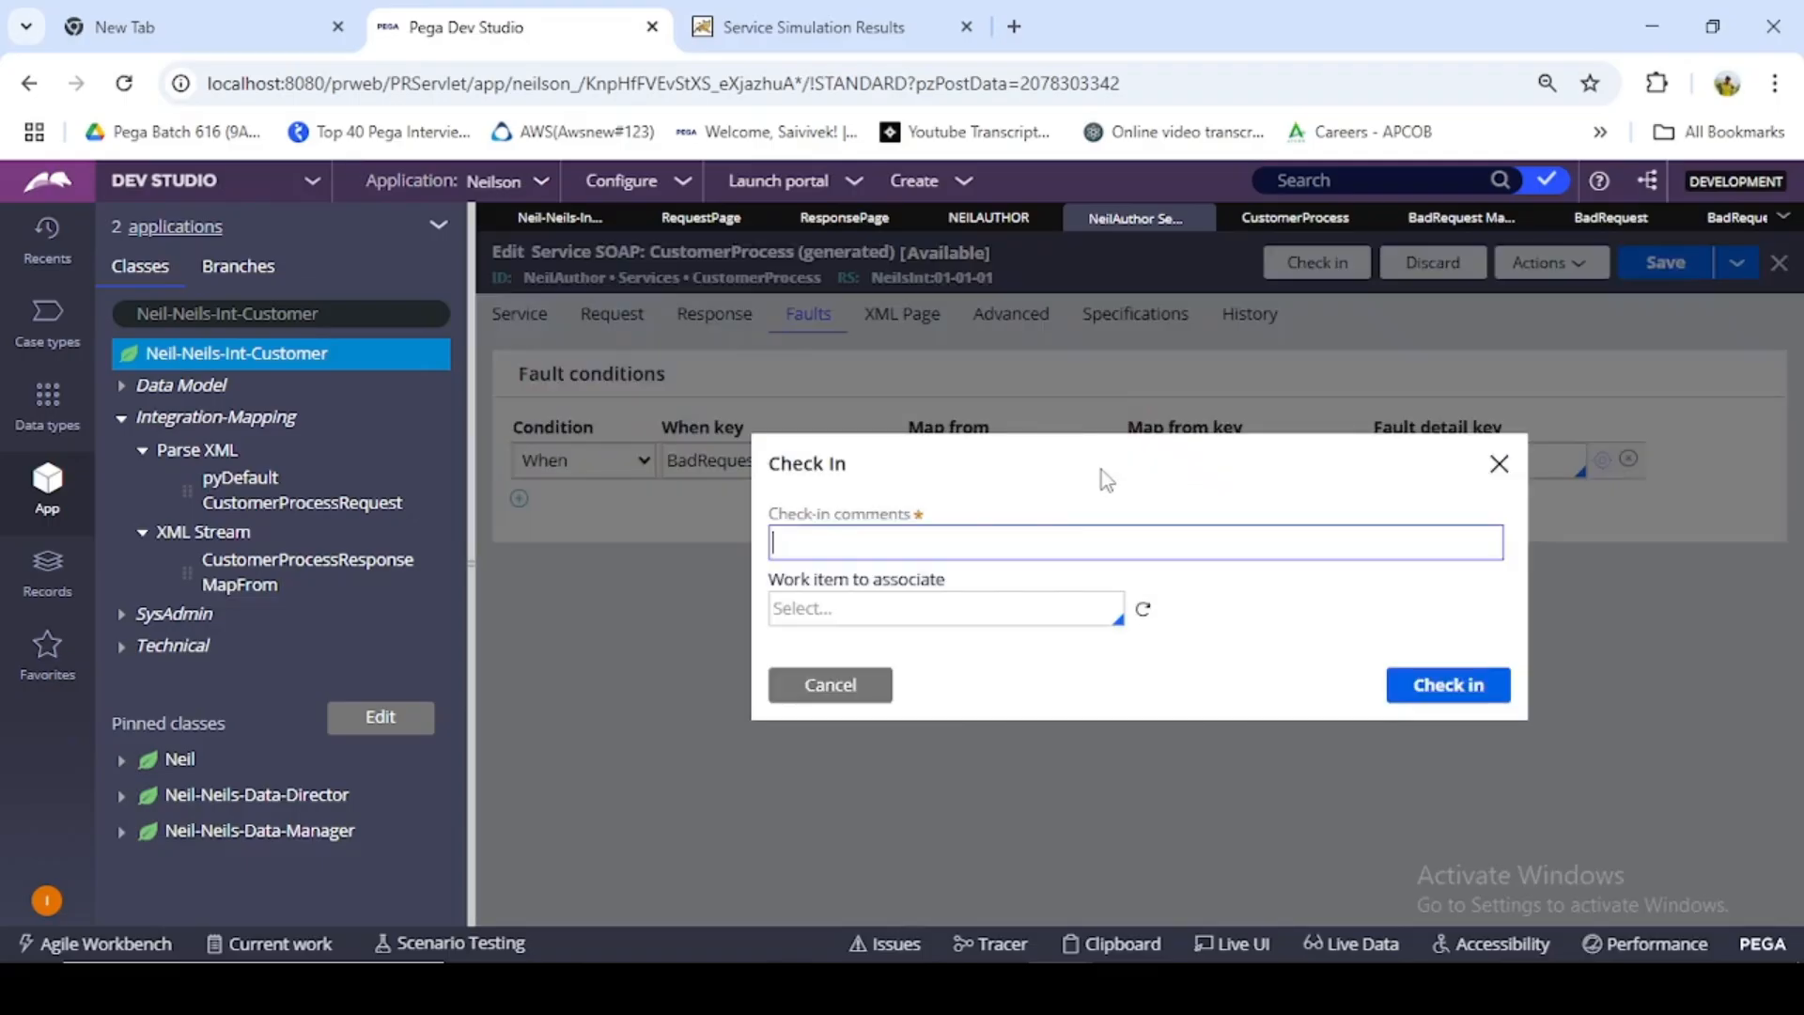
text(tested)
click(1448, 684)
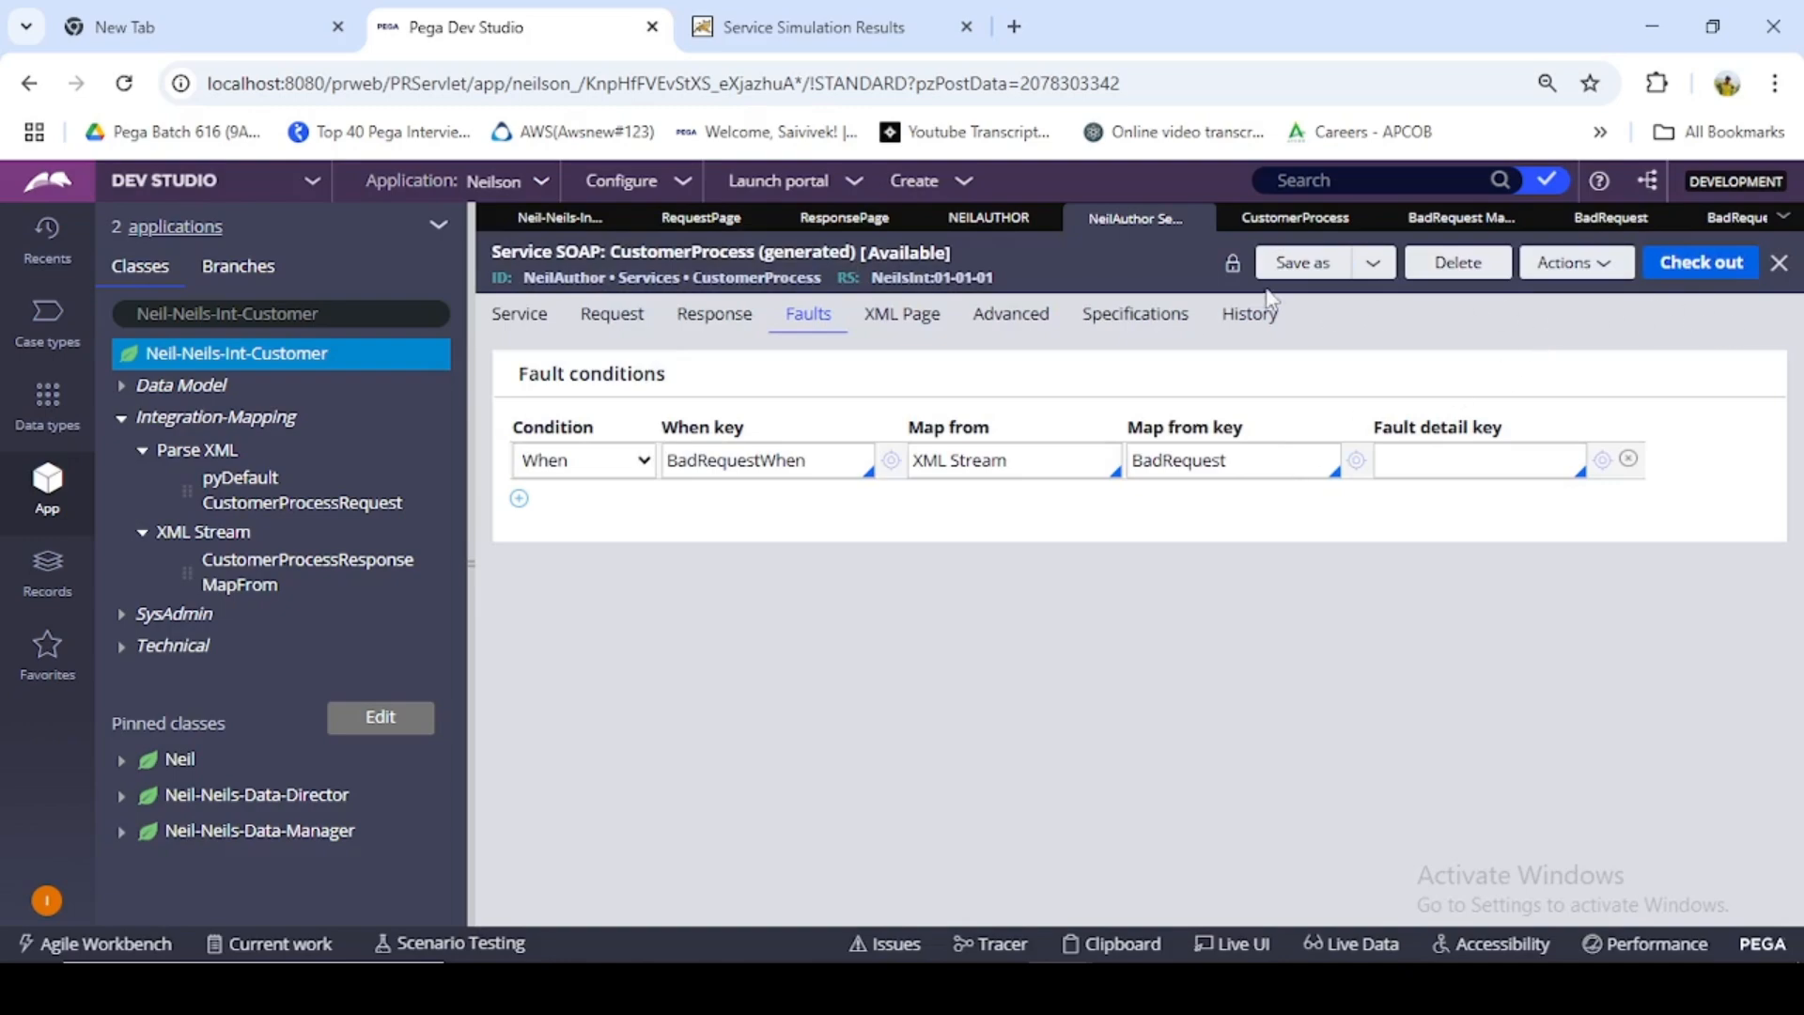
- Run the CustomerProcess SOAP service simulation and choose to supply a SOAP request envelope
click(1303, 223)
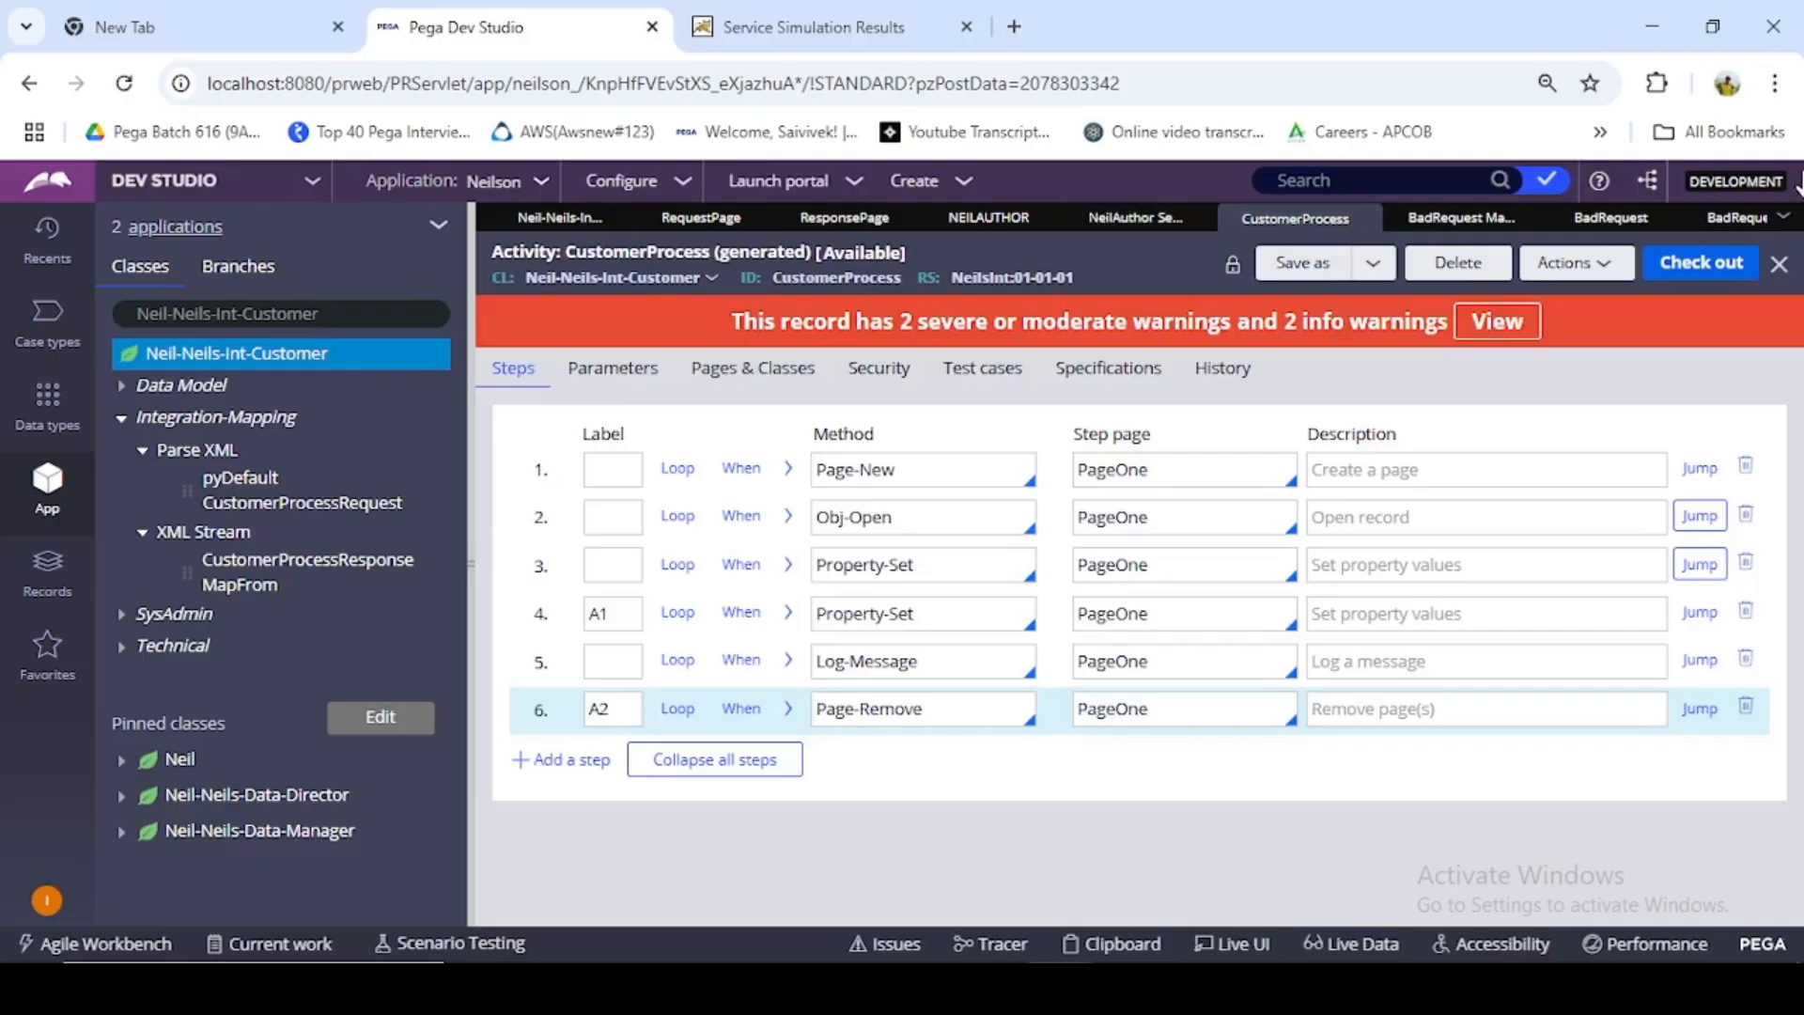
click(1123, 218)
click(1597, 267)
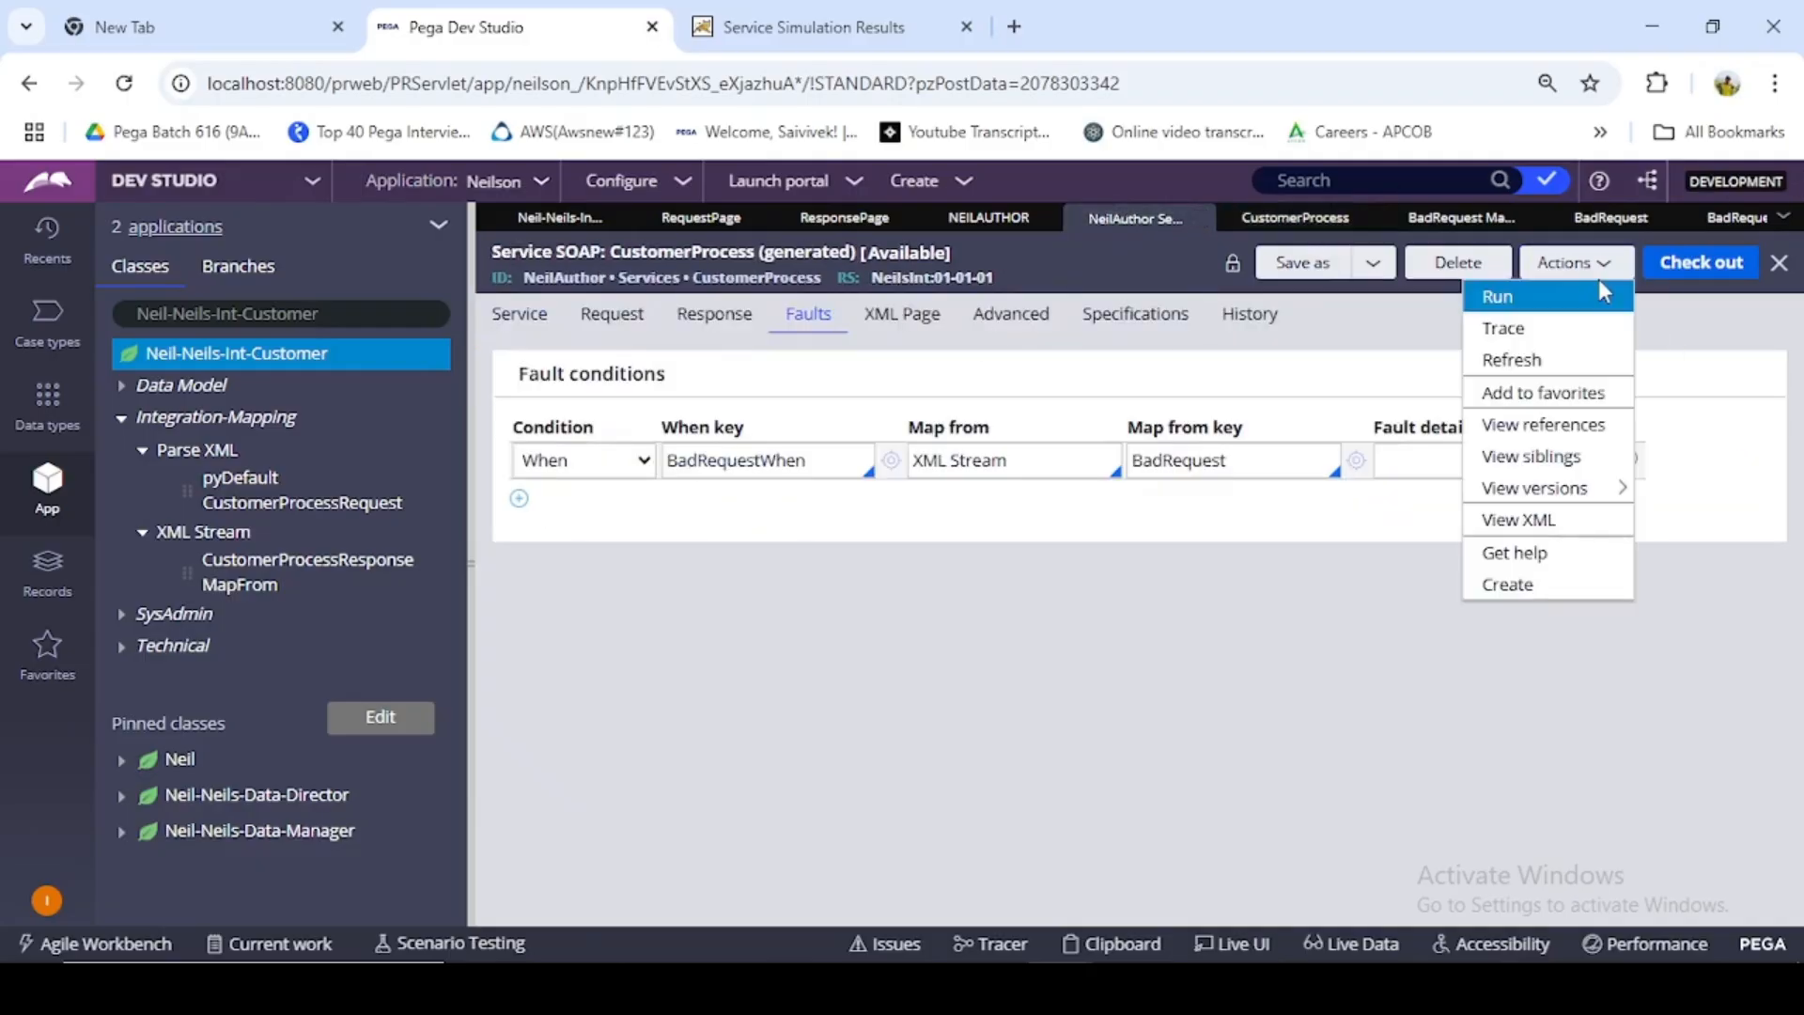
click(1603, 295)
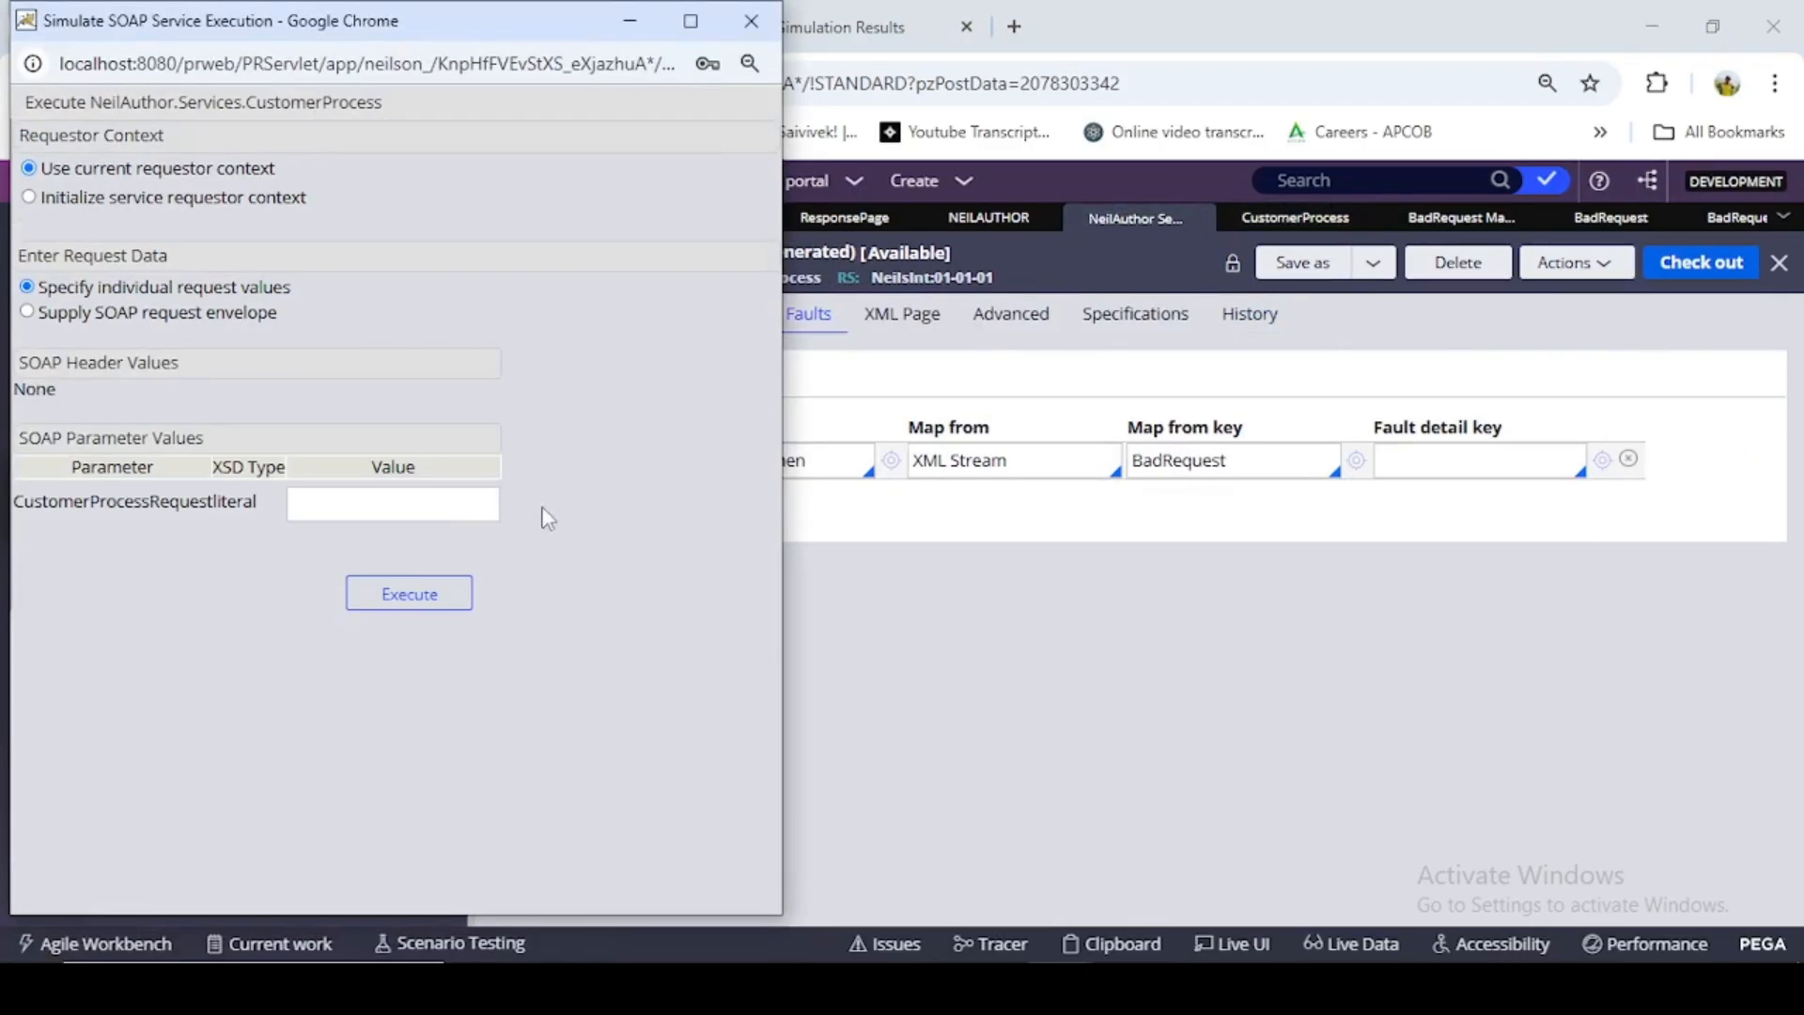
click(27, 312)
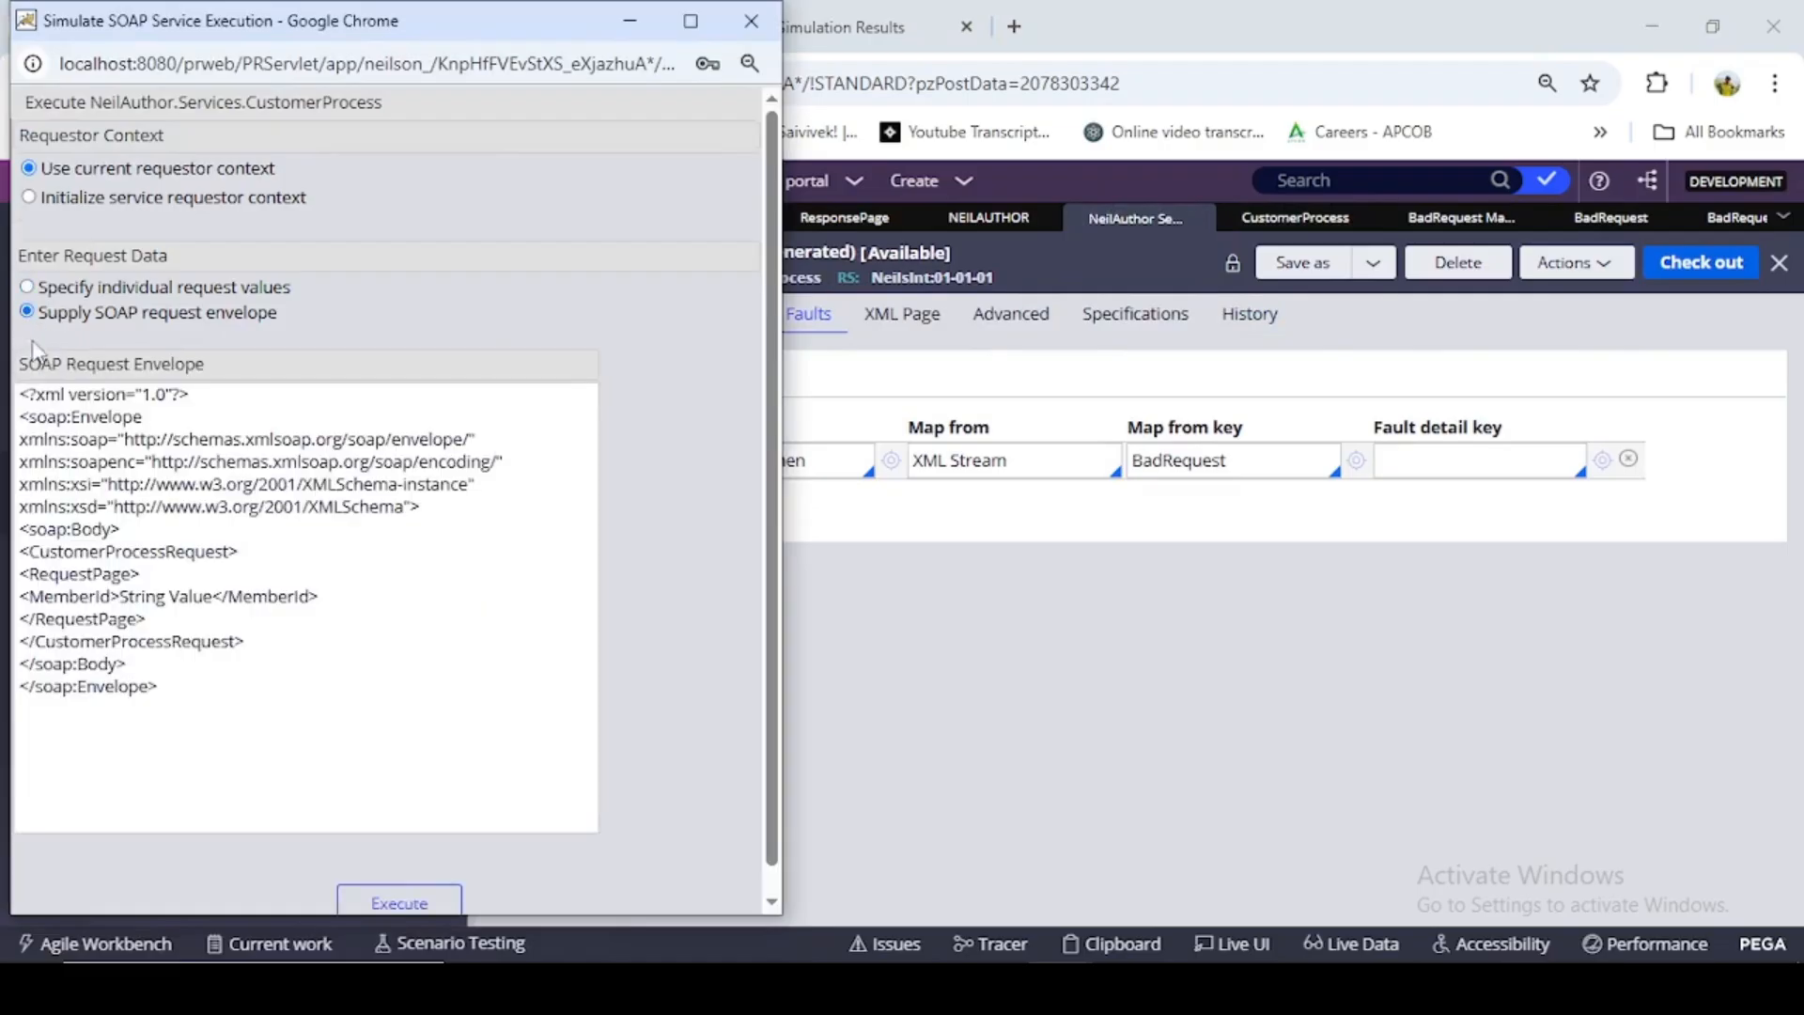
- Close the RequestPage, Neil-Neils-Int-Customer and ResponsePage rules, and copy the first record's member ID from the Customer data type
click(630, 20)
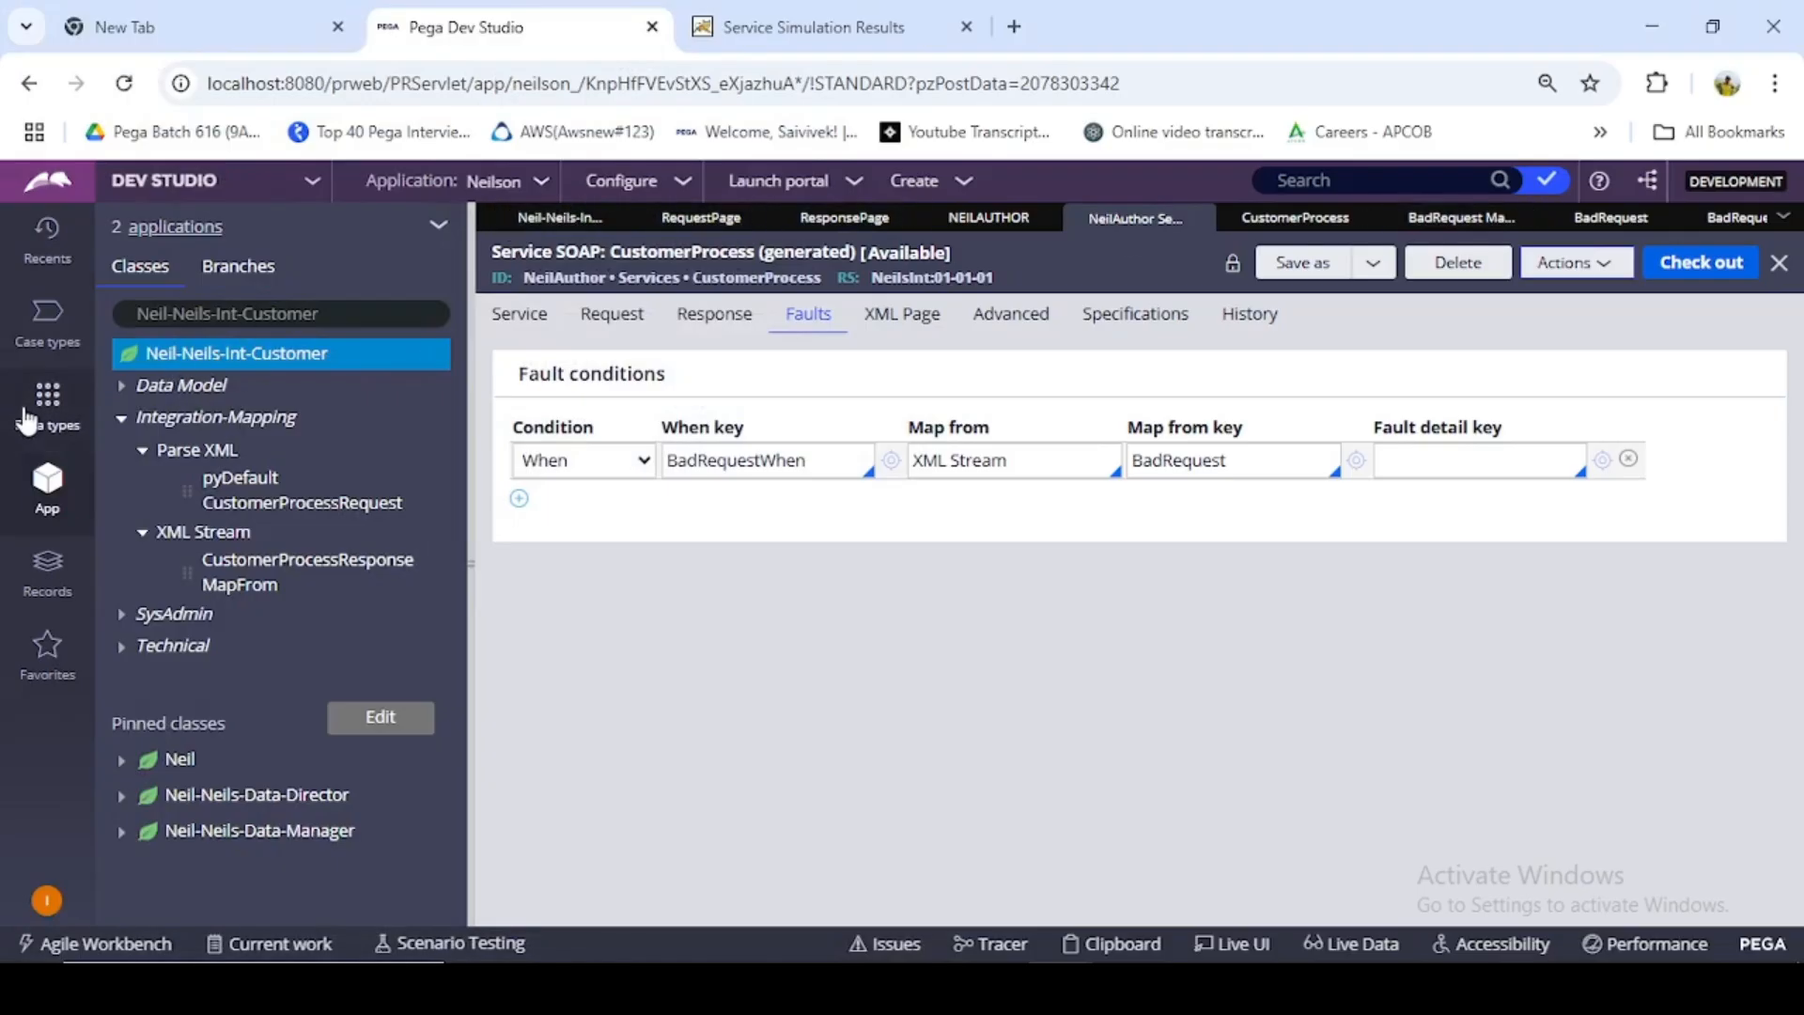
click(719, 218)
click(757, 219)
click(765, 219)
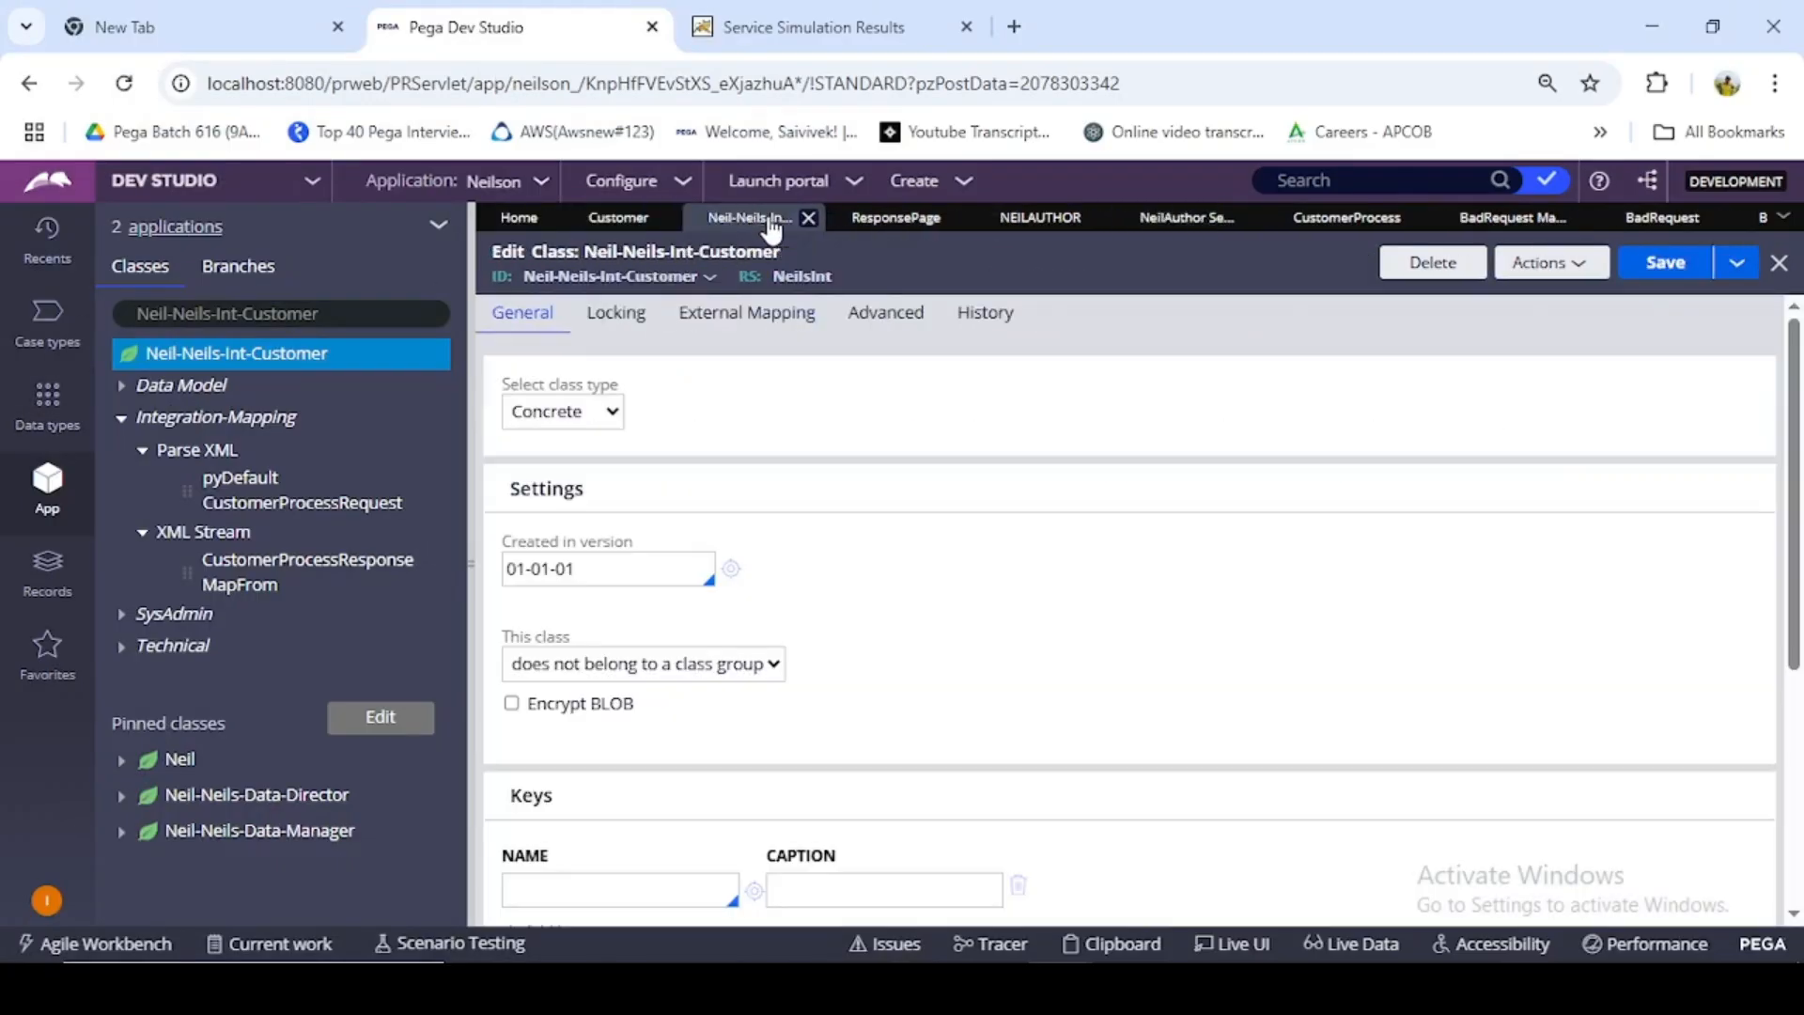
click(809, 218)
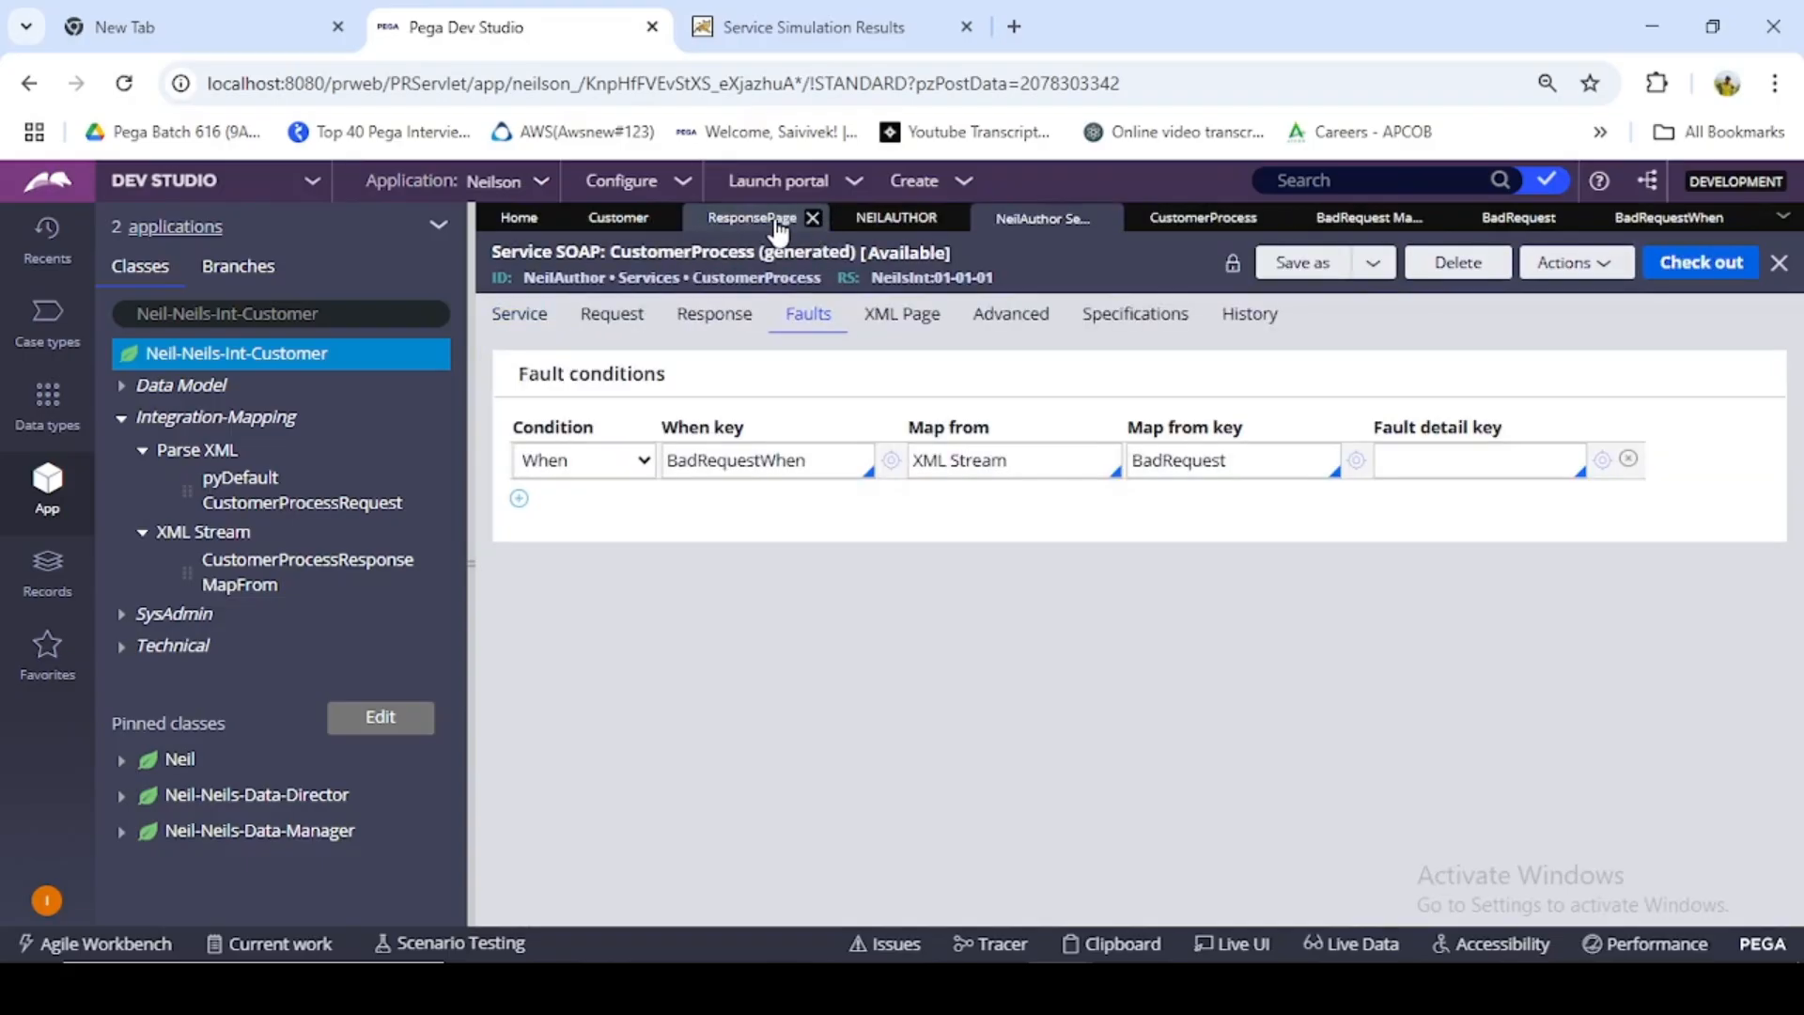
click(813, 219)
click(618, 218)
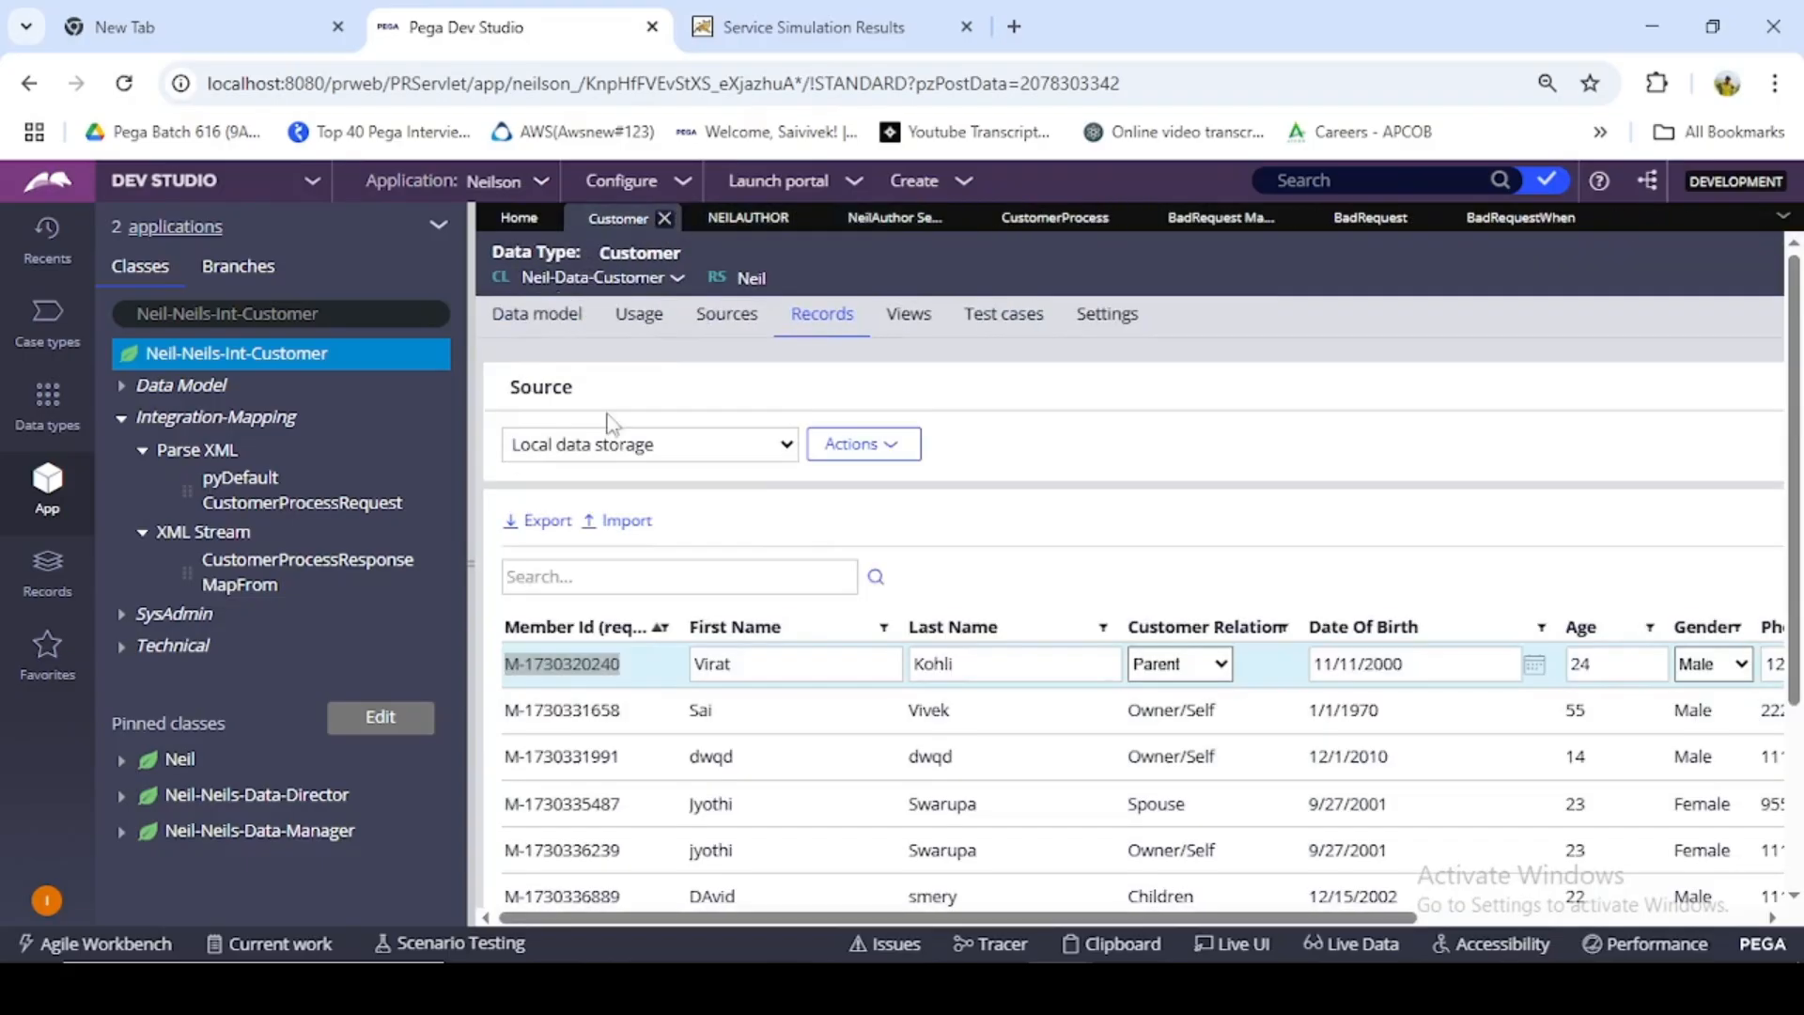
triple_click(509, 667)
key(ctrl+c)
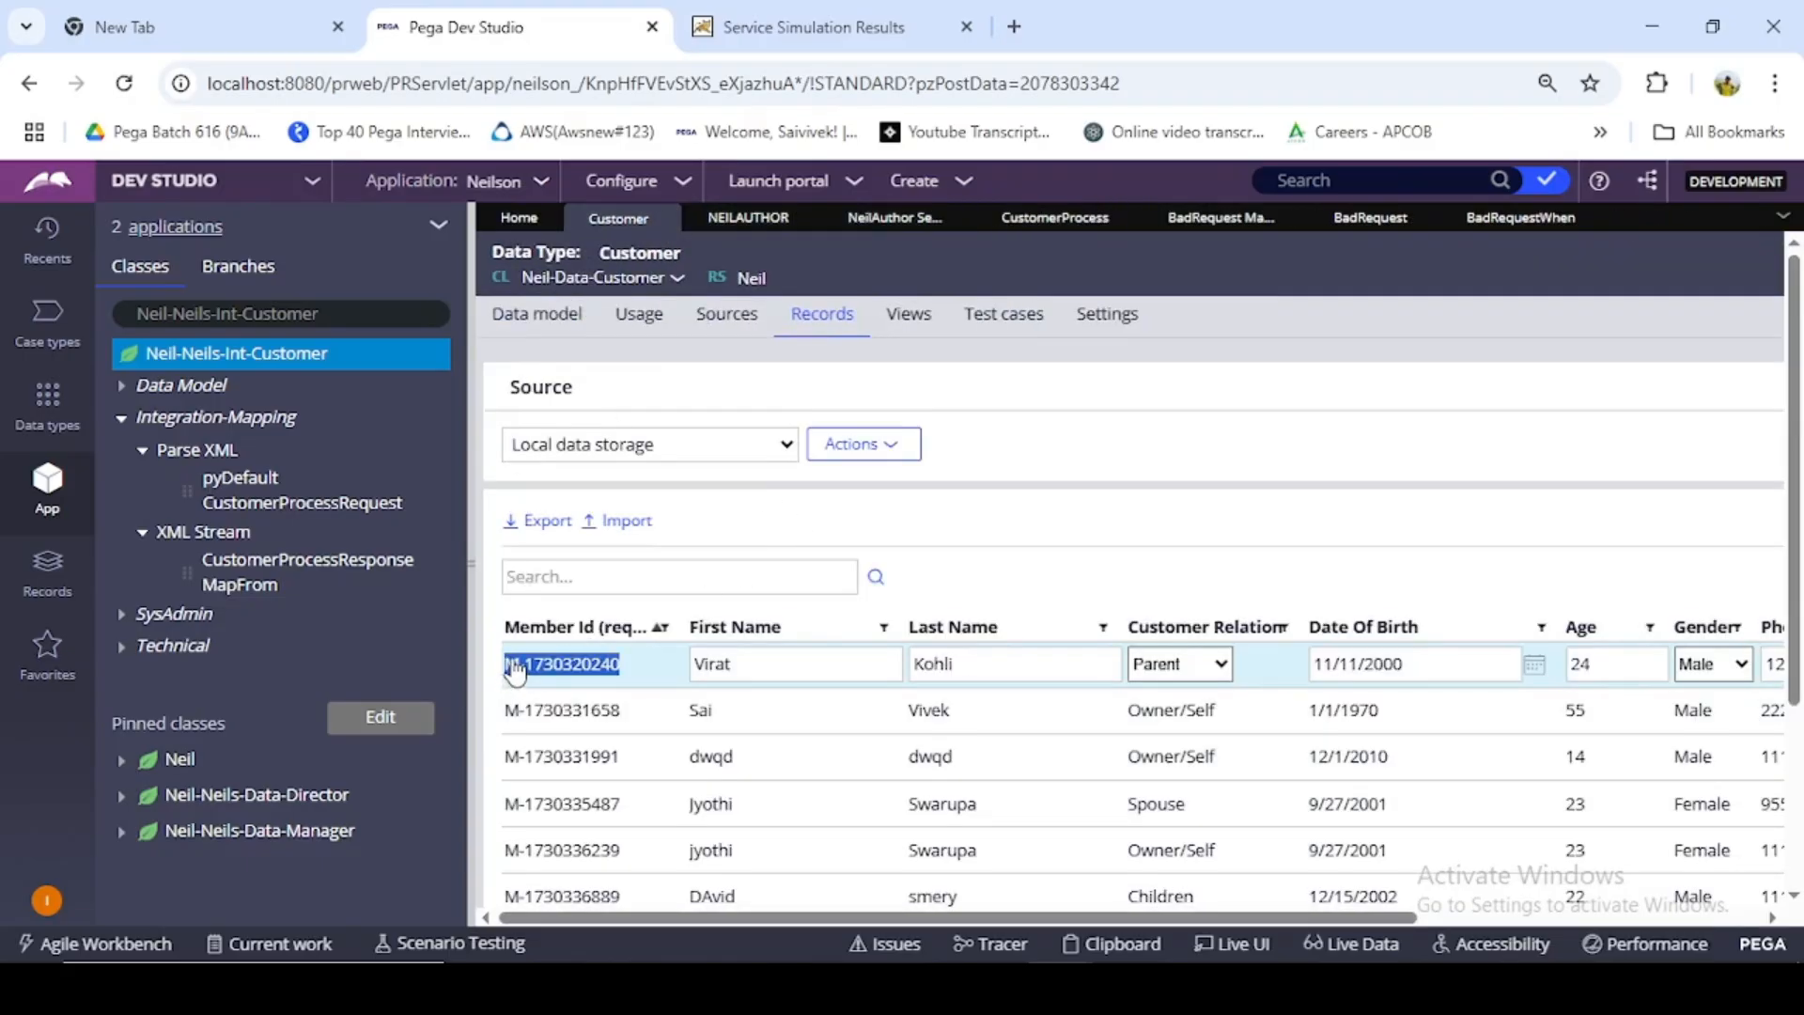
- Return to the SOAP simulation and replace the MemberId placeholder in the request envelope with the copied member ID
click(1490, 218)
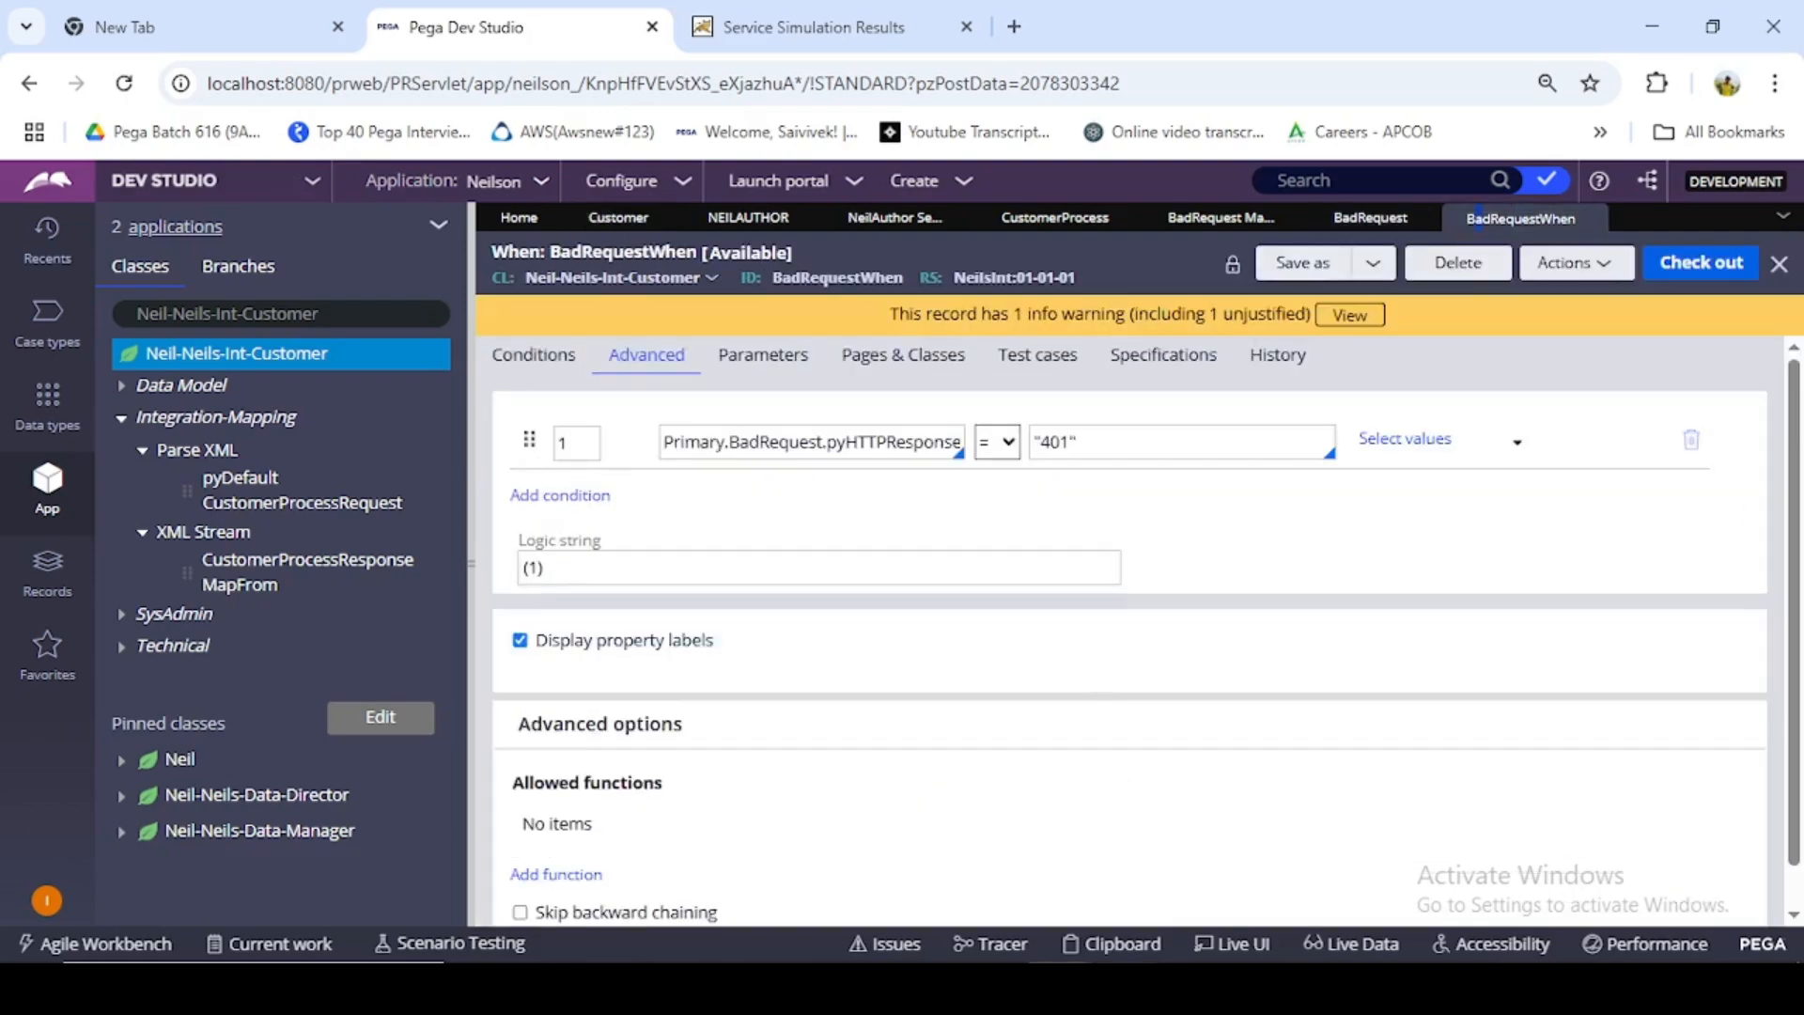
click(1469, 888)
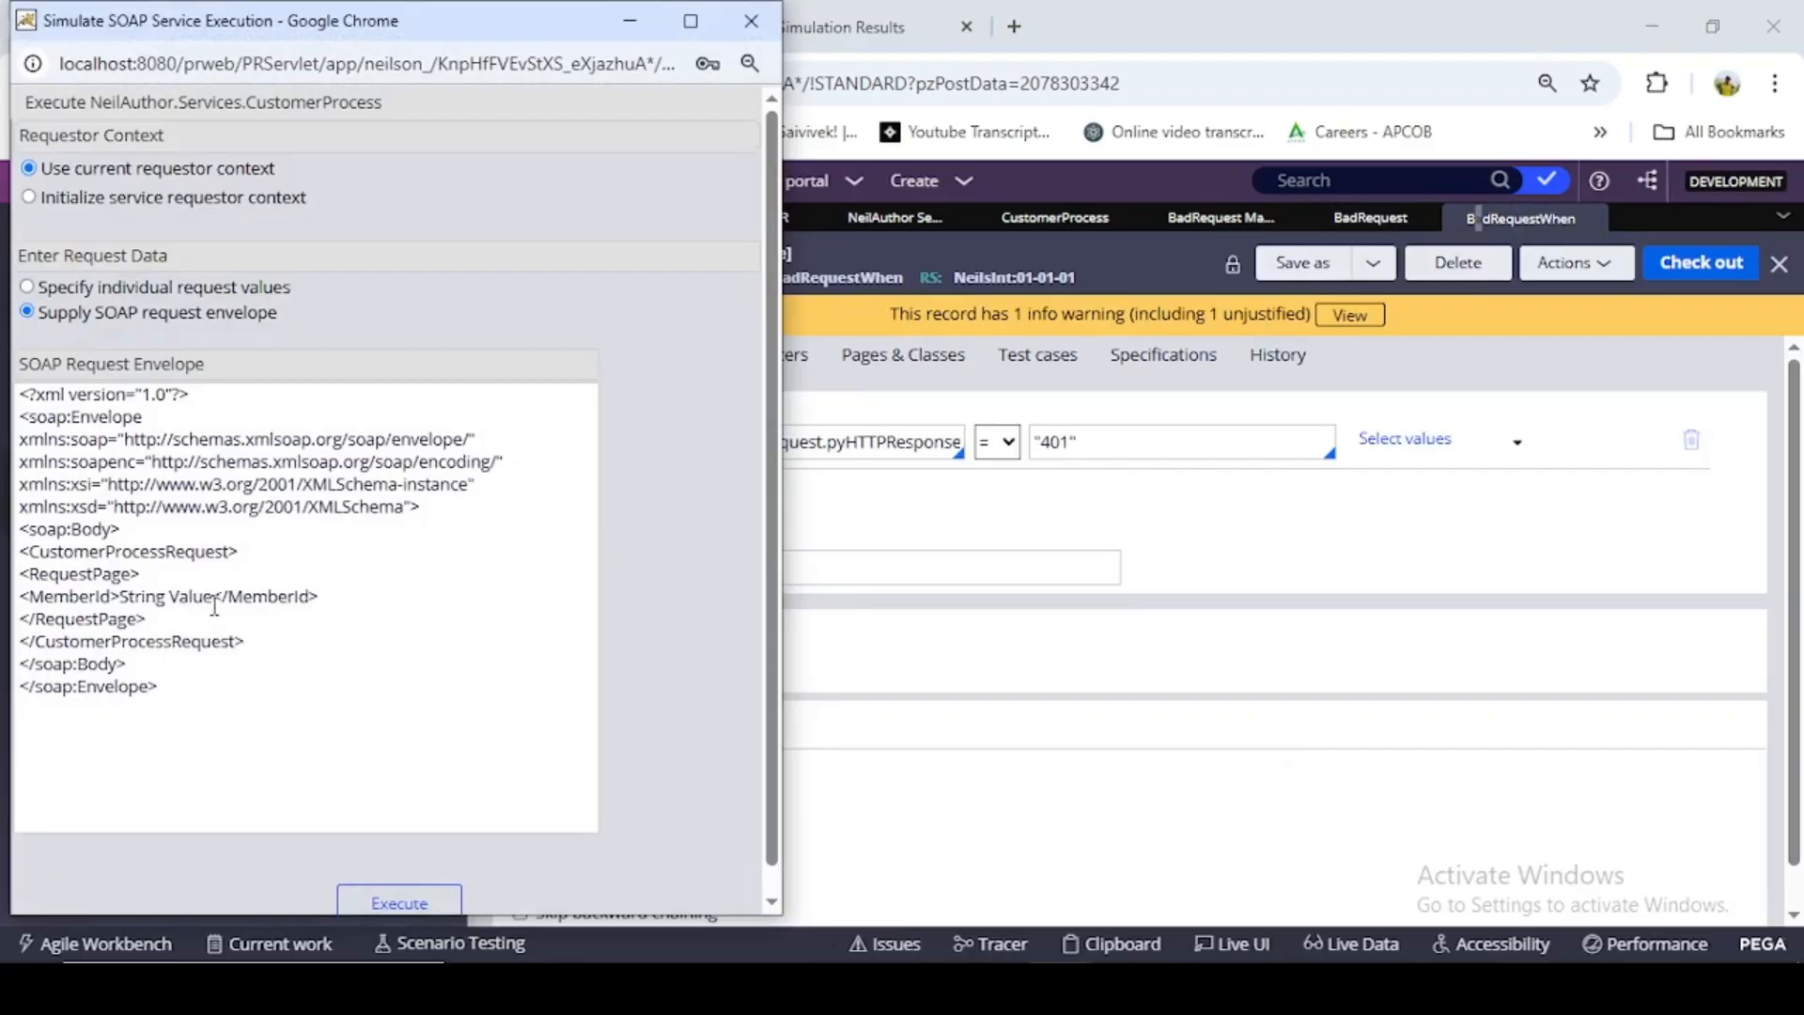
click(214, 606)
key(BackSpace)
key(BackSpace)
key(BackSpace)
key(BackSpace)
key(BackSpace)
key(BackSpace)
key(BackSpace)
key(BackSpace)
key(BackSpace)
key(BackSpace)
key(BackSpace)
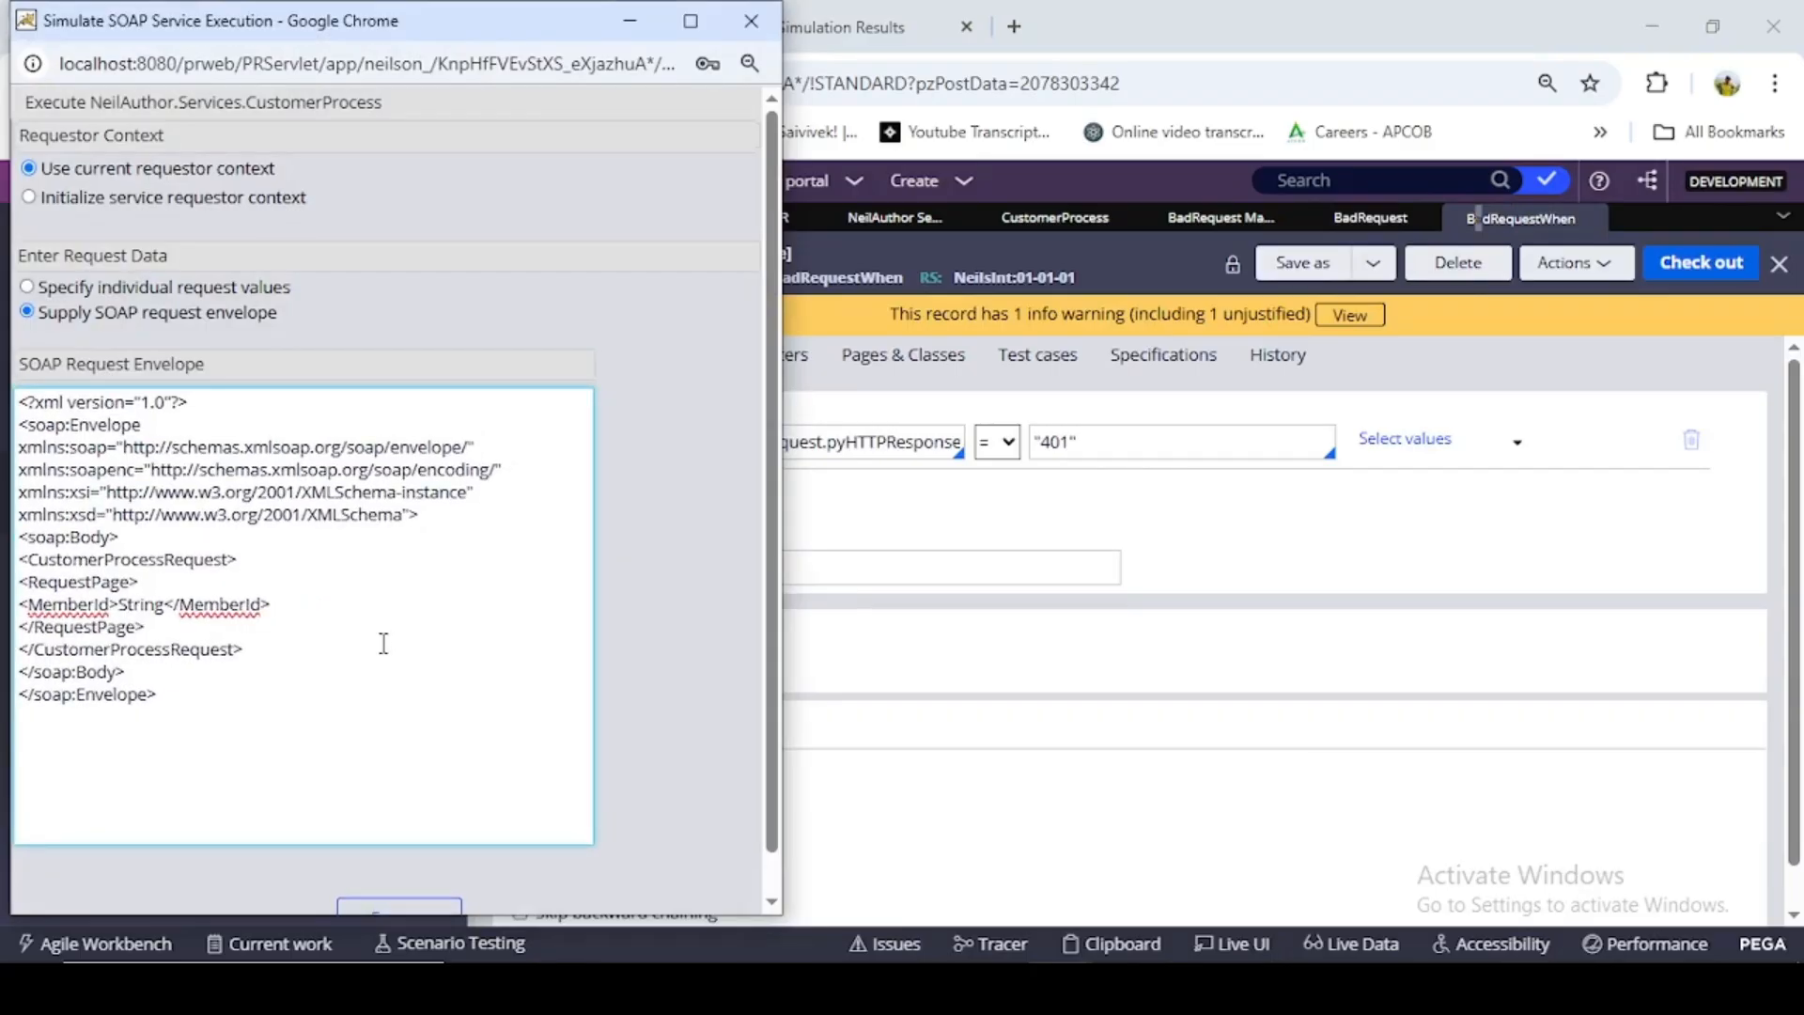
key(BackSpace)
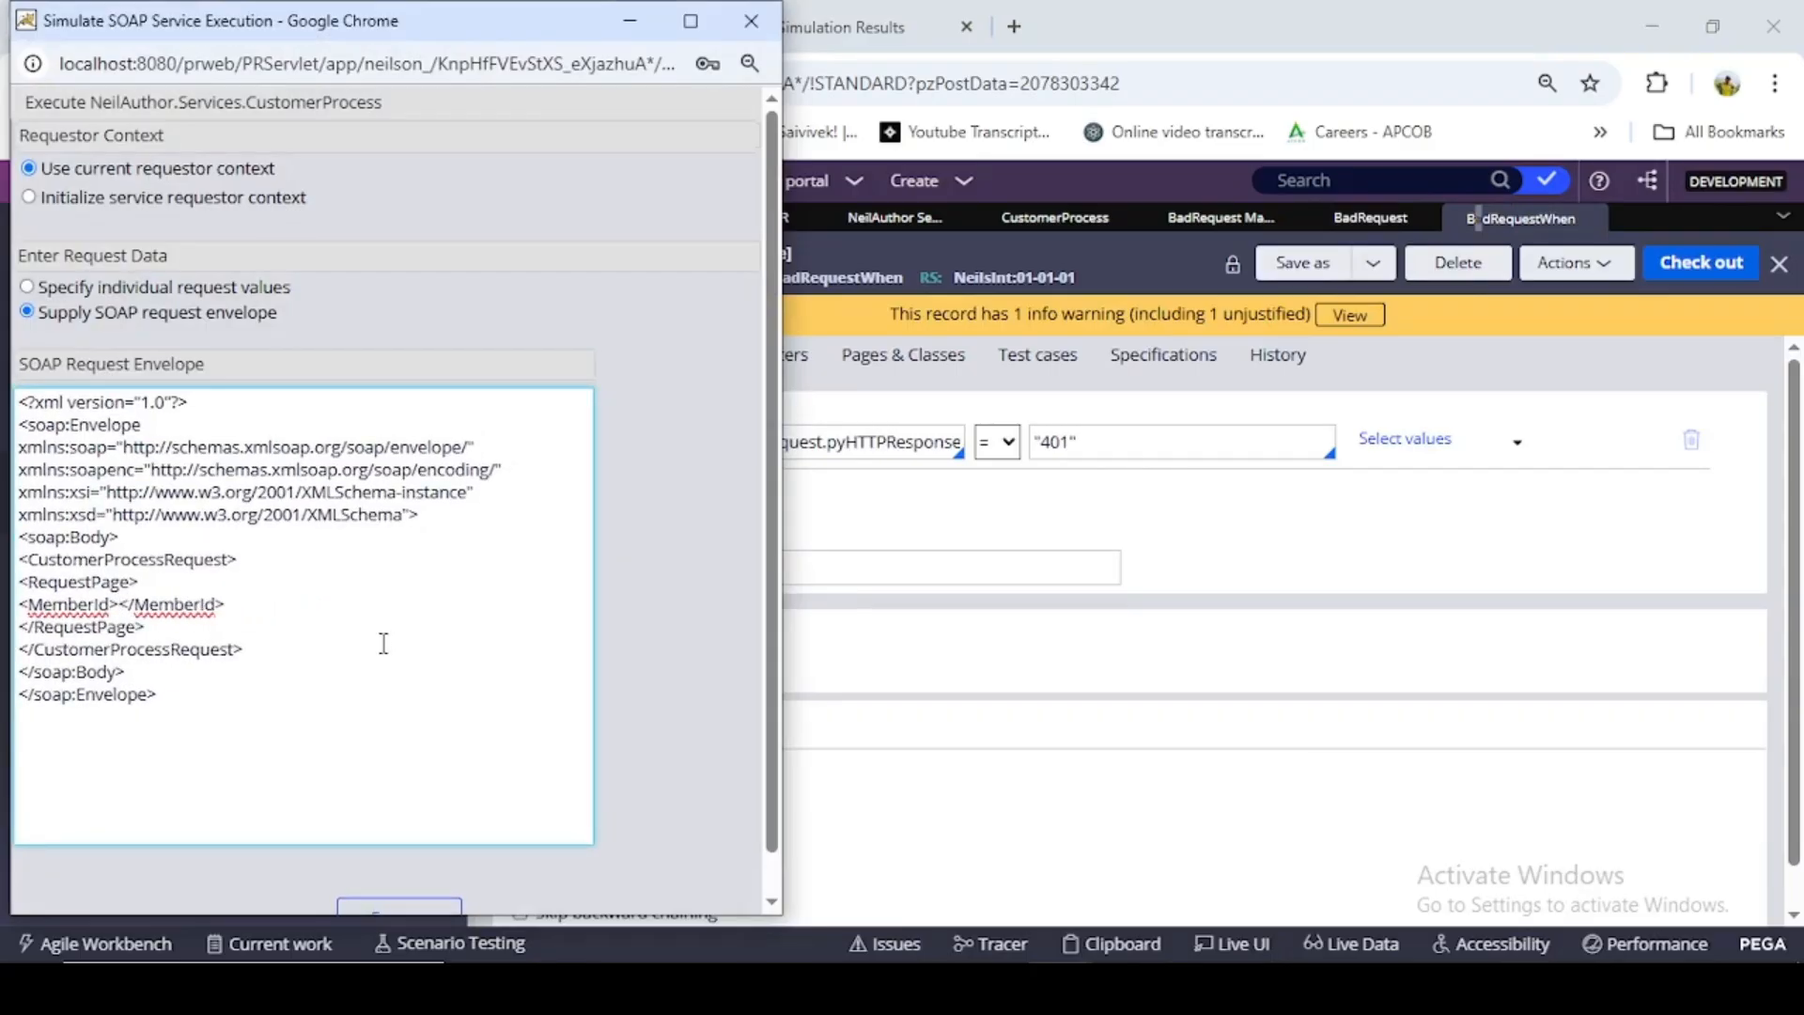
key(ctrl+v)
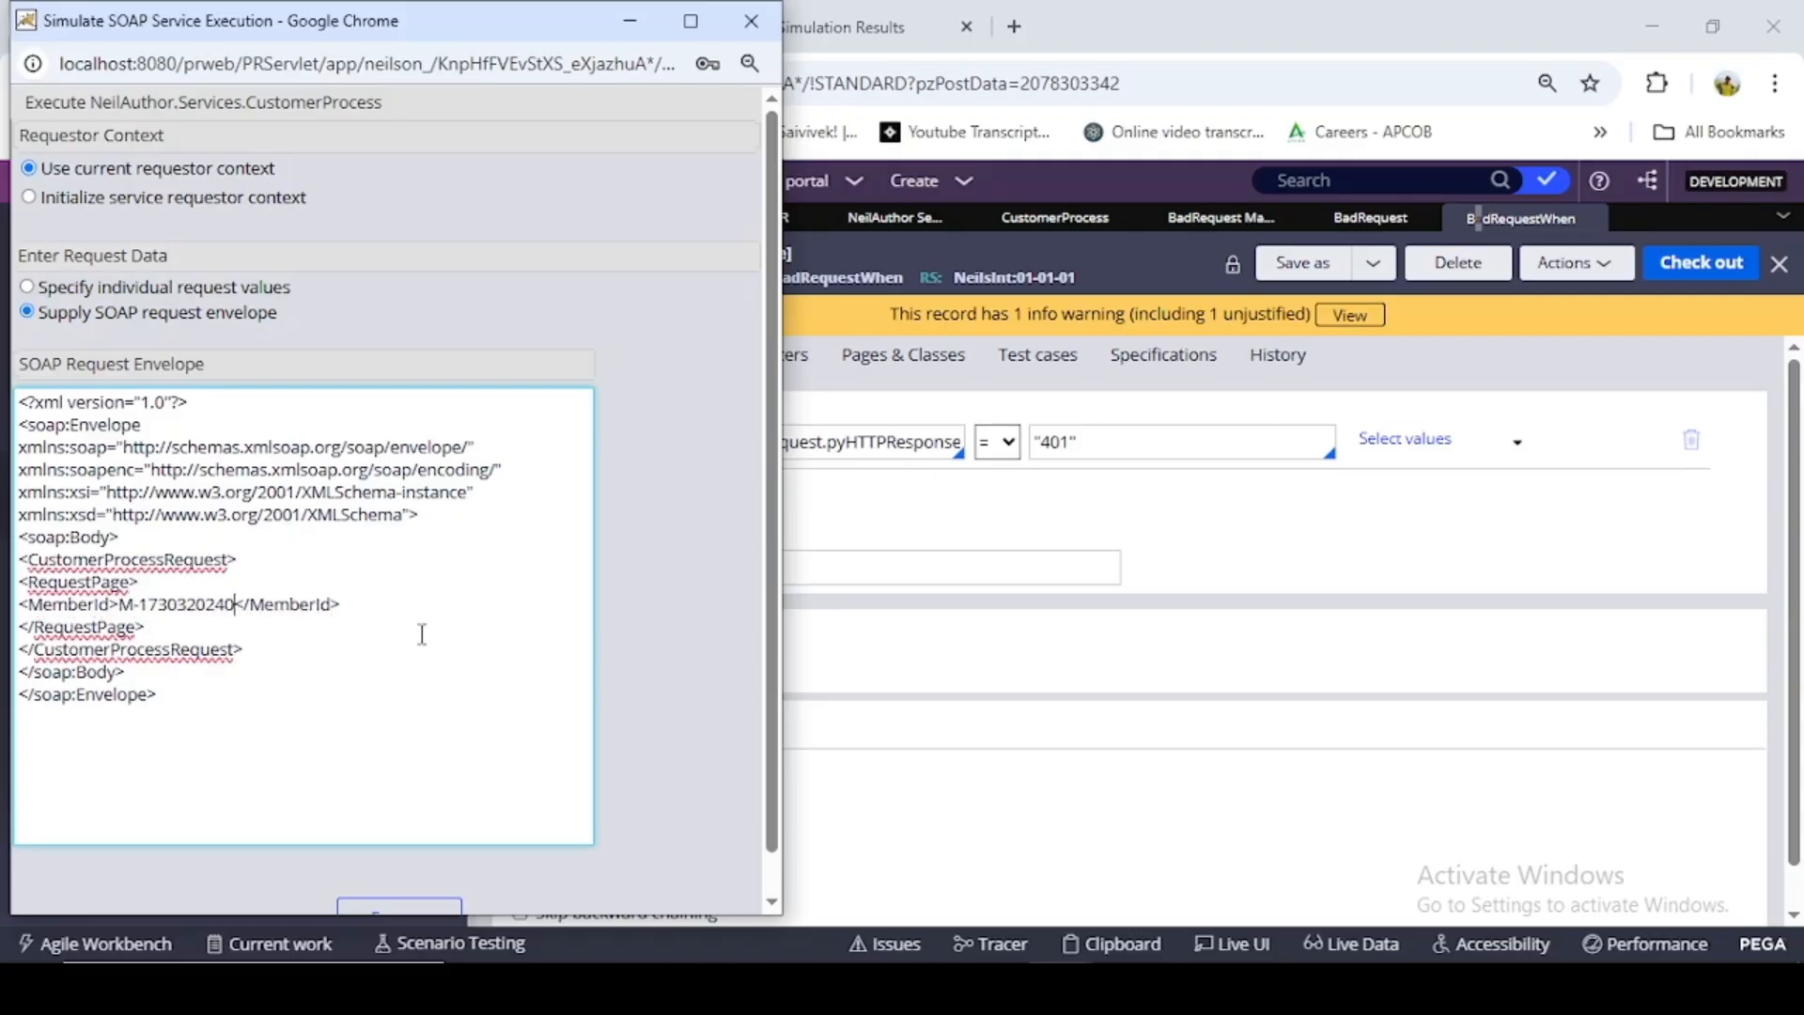
- Execute the SOAP simulation with the copied member ID and return to Dev Studio from the simulation results
scroll(419, 627, down, 1)
click(398, 876)
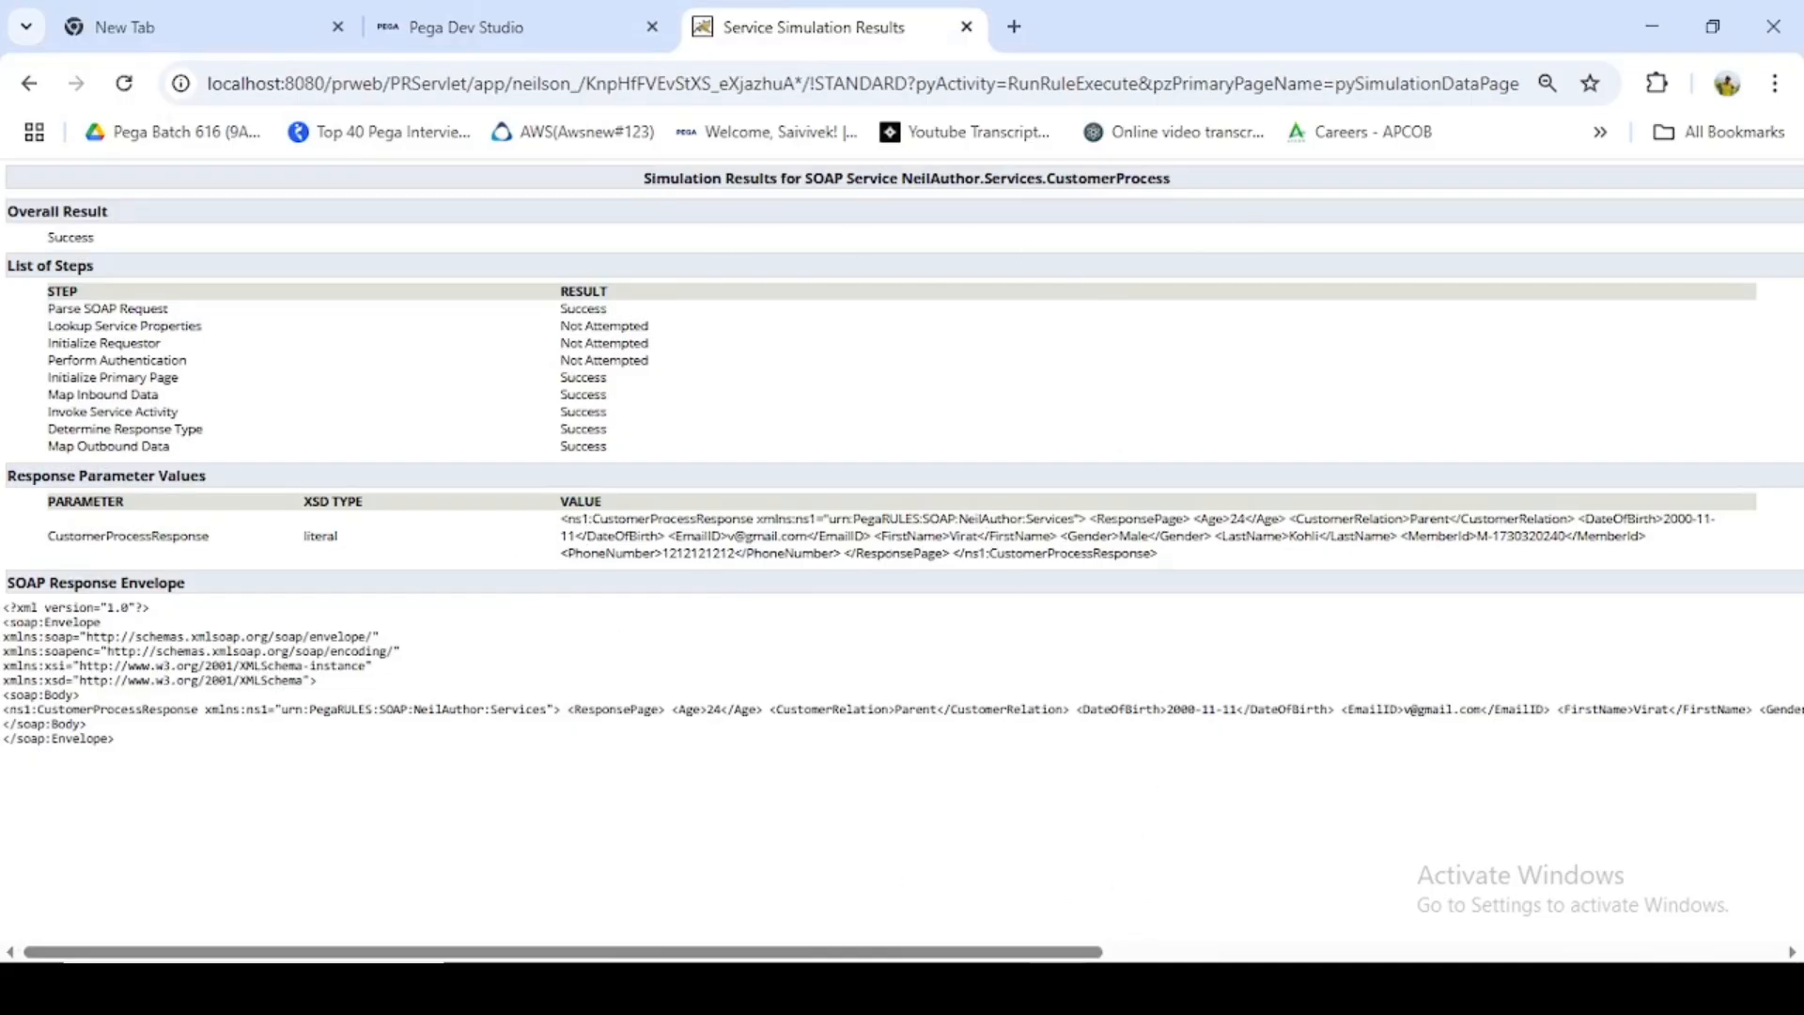
click(532, 28)
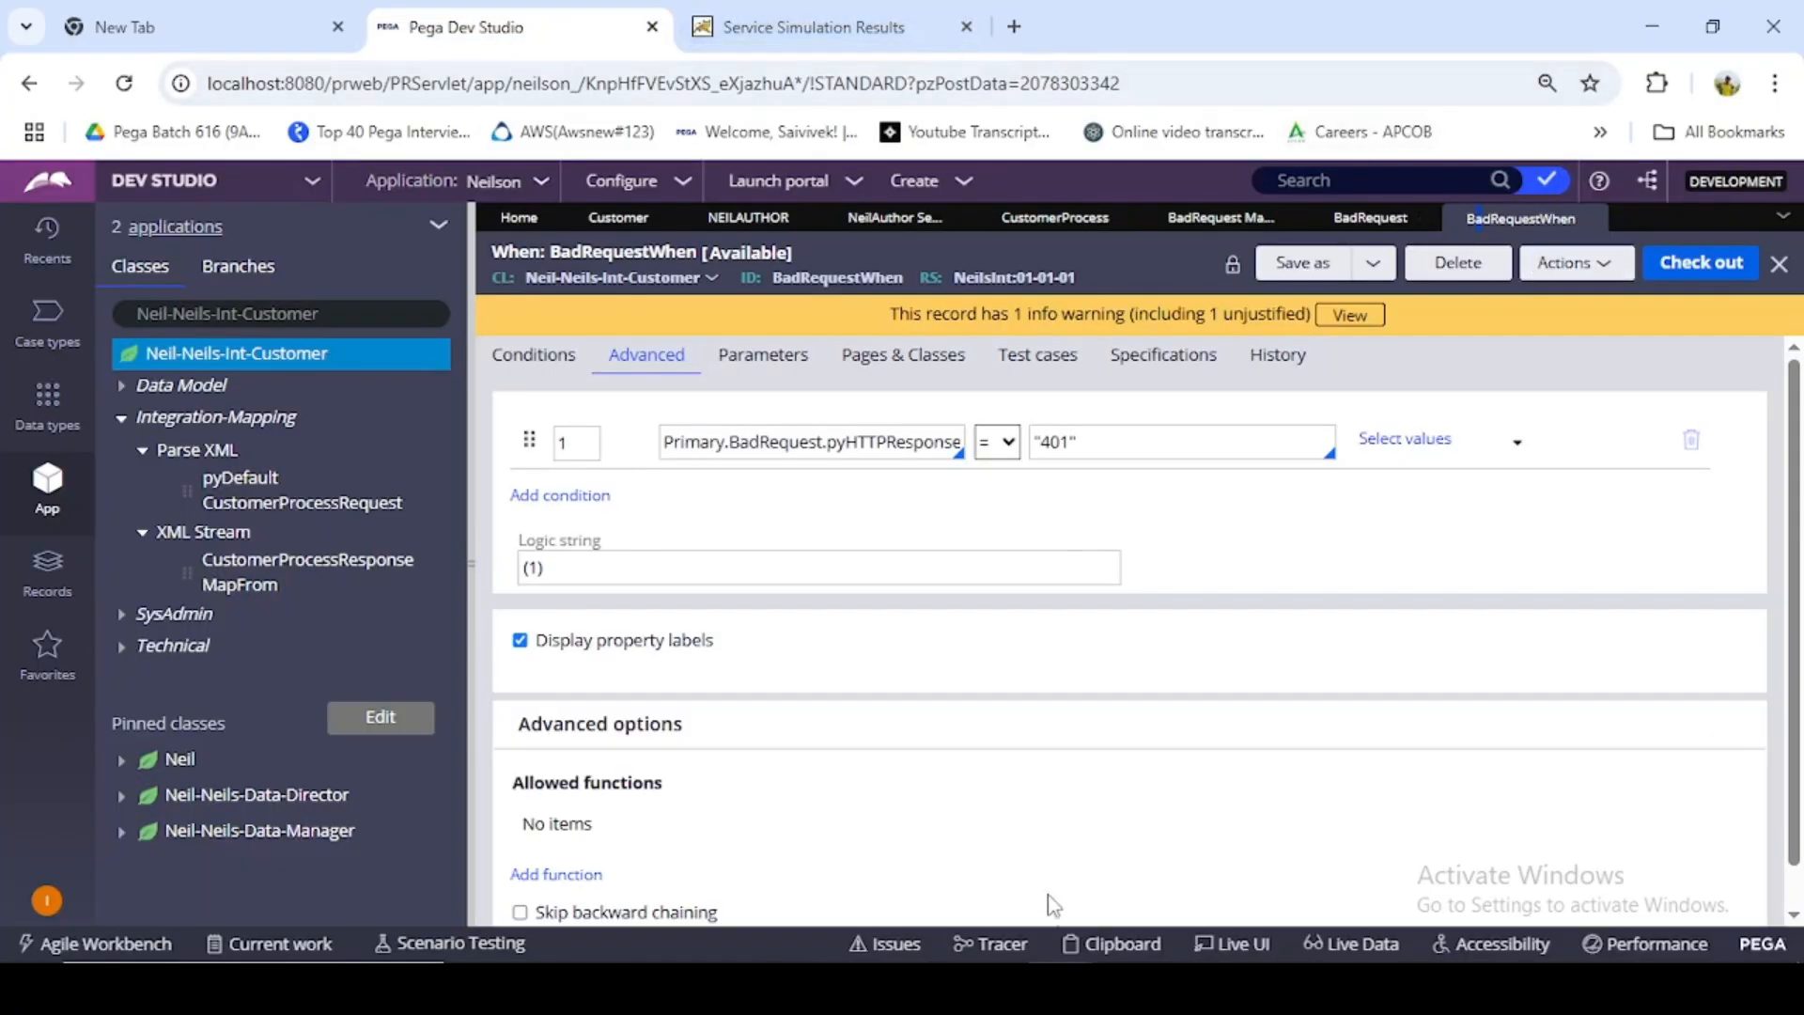
- Append "rgrdg" to the MemberId value in the SOAP request envelope and execute the simulation again
click(1062, 988)
click(1195, 904)
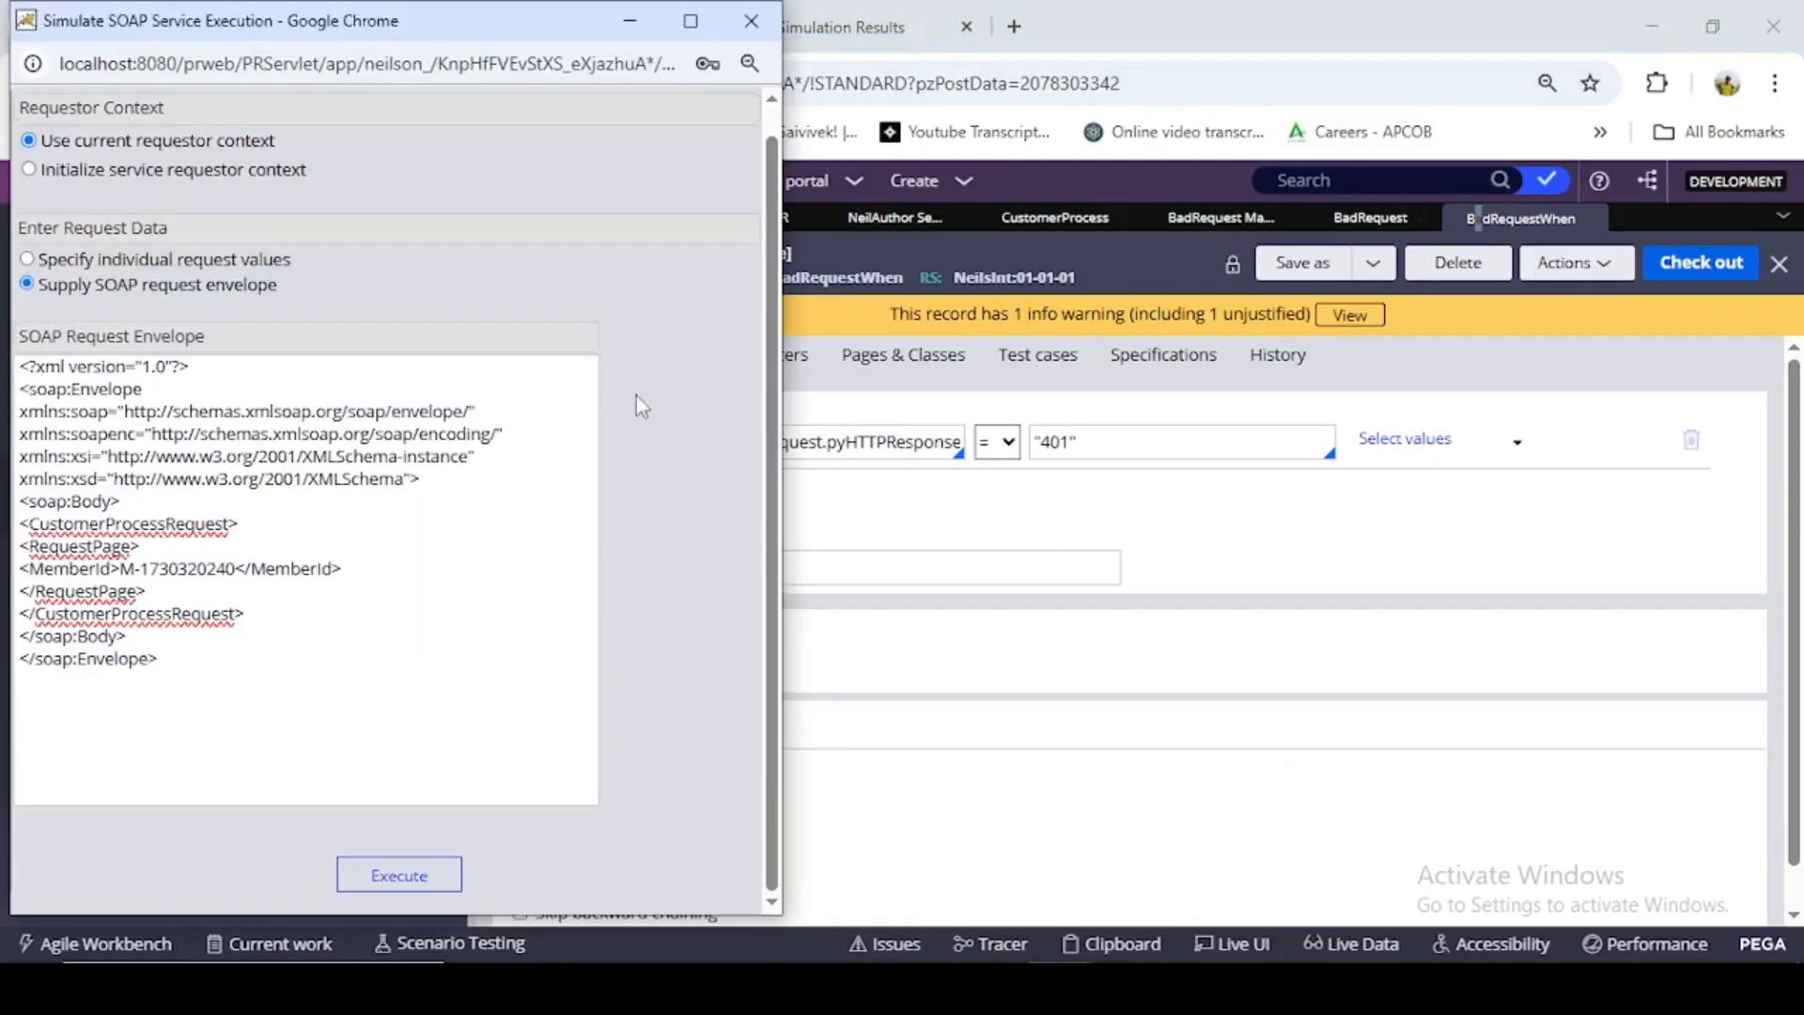
click(234, 557)
text(rgrdg)
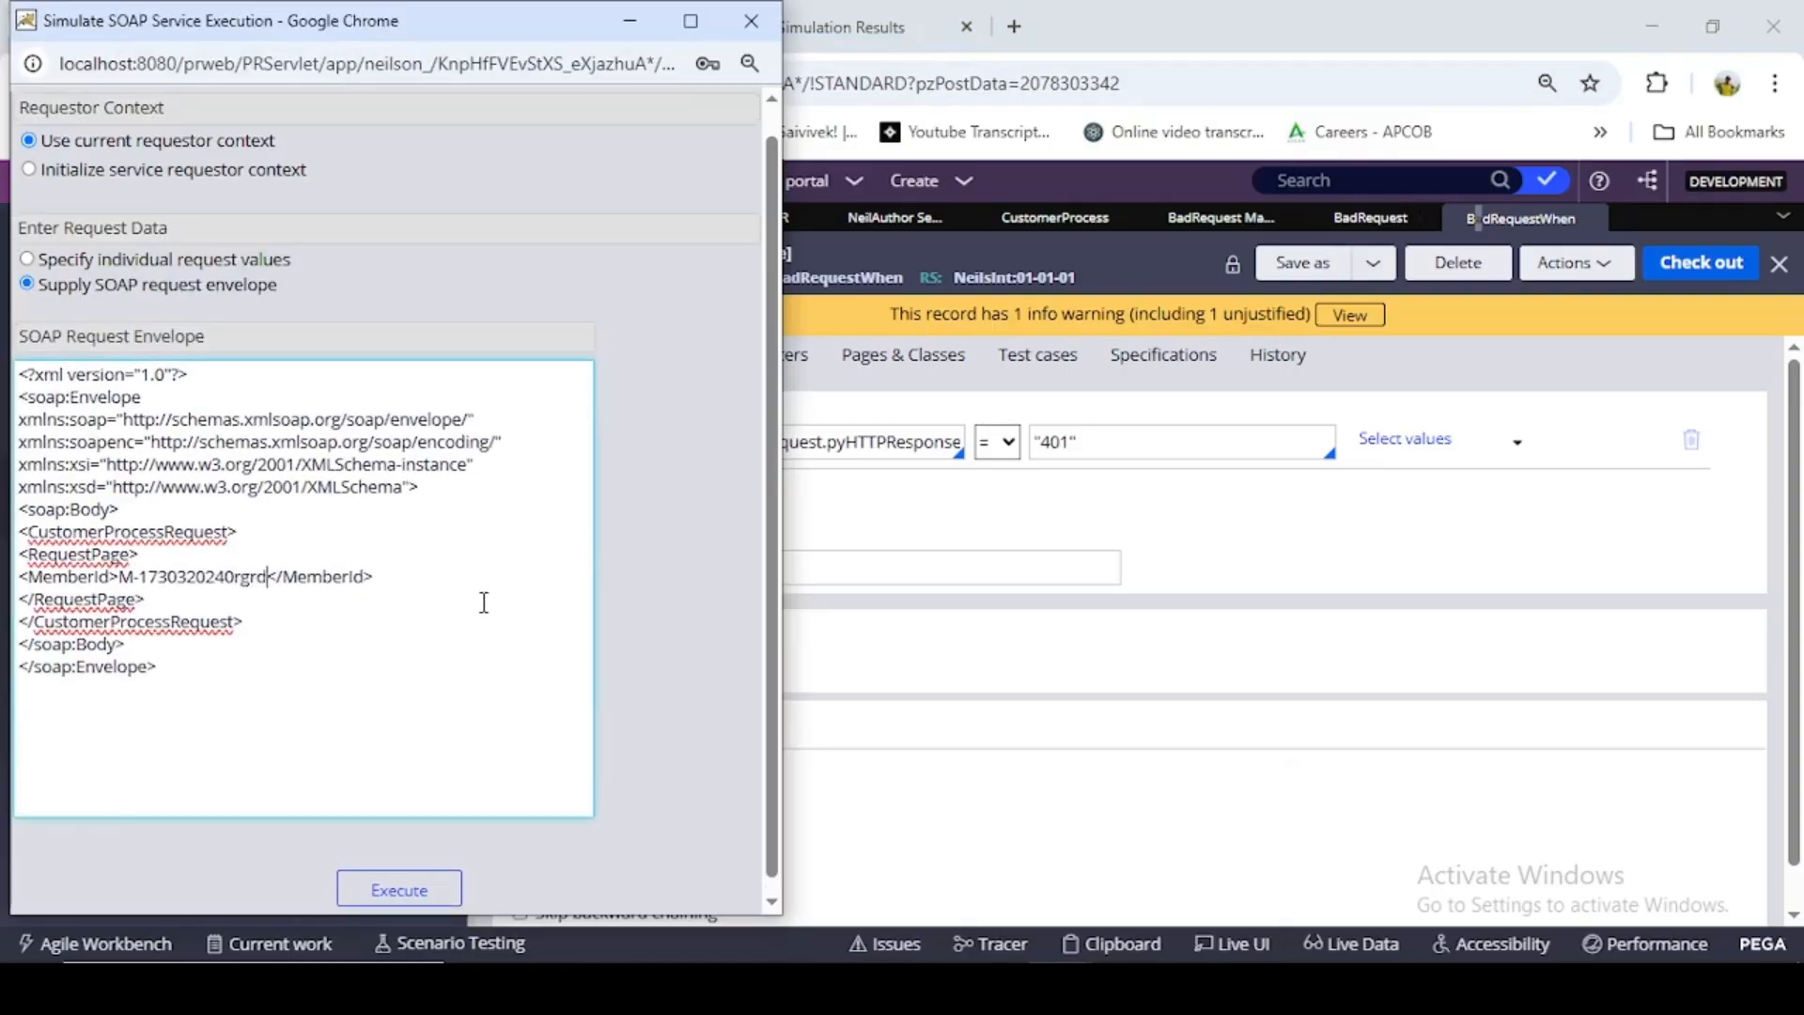
click(395, 889)
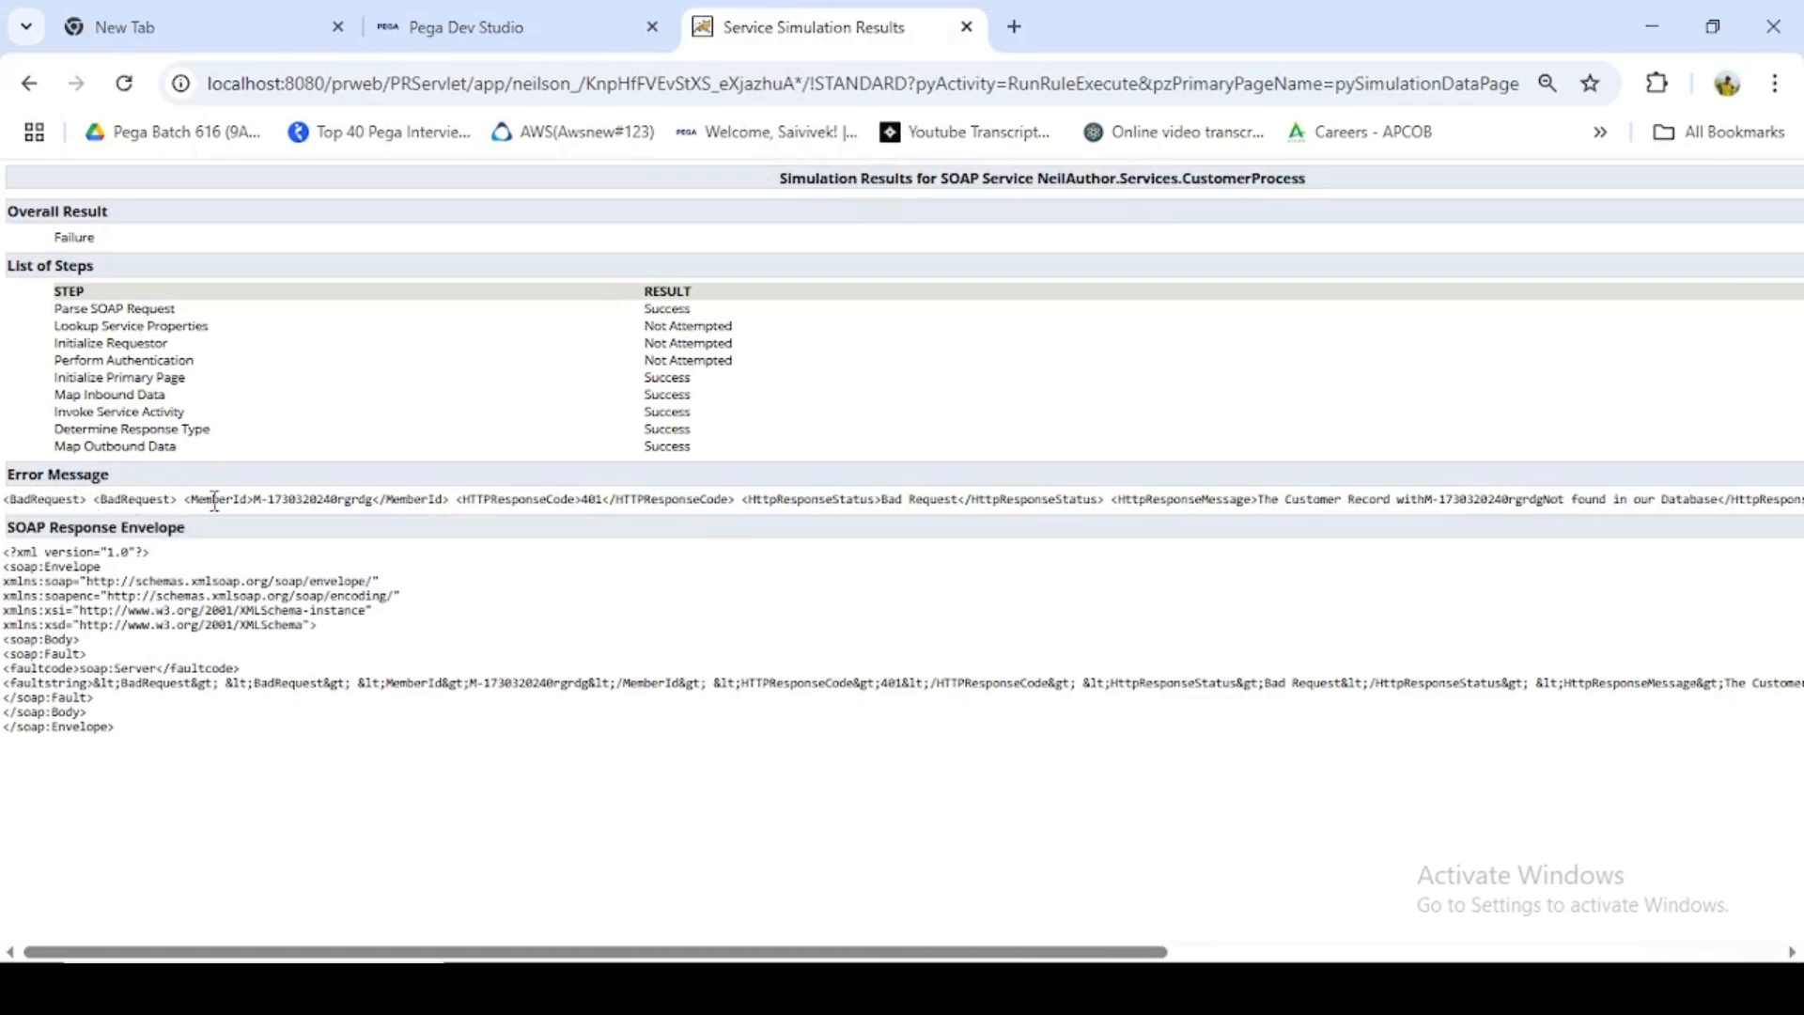
- Examine the member ID, response code, response status and response message in the simulation's error message
drag(255, 498, 382, 500)
drag(583, 498, 644, 499)
drag(884, 499, 964, 499)
drag(1071, 951, 1486, 926)
drag(702, 499, 866, 499)
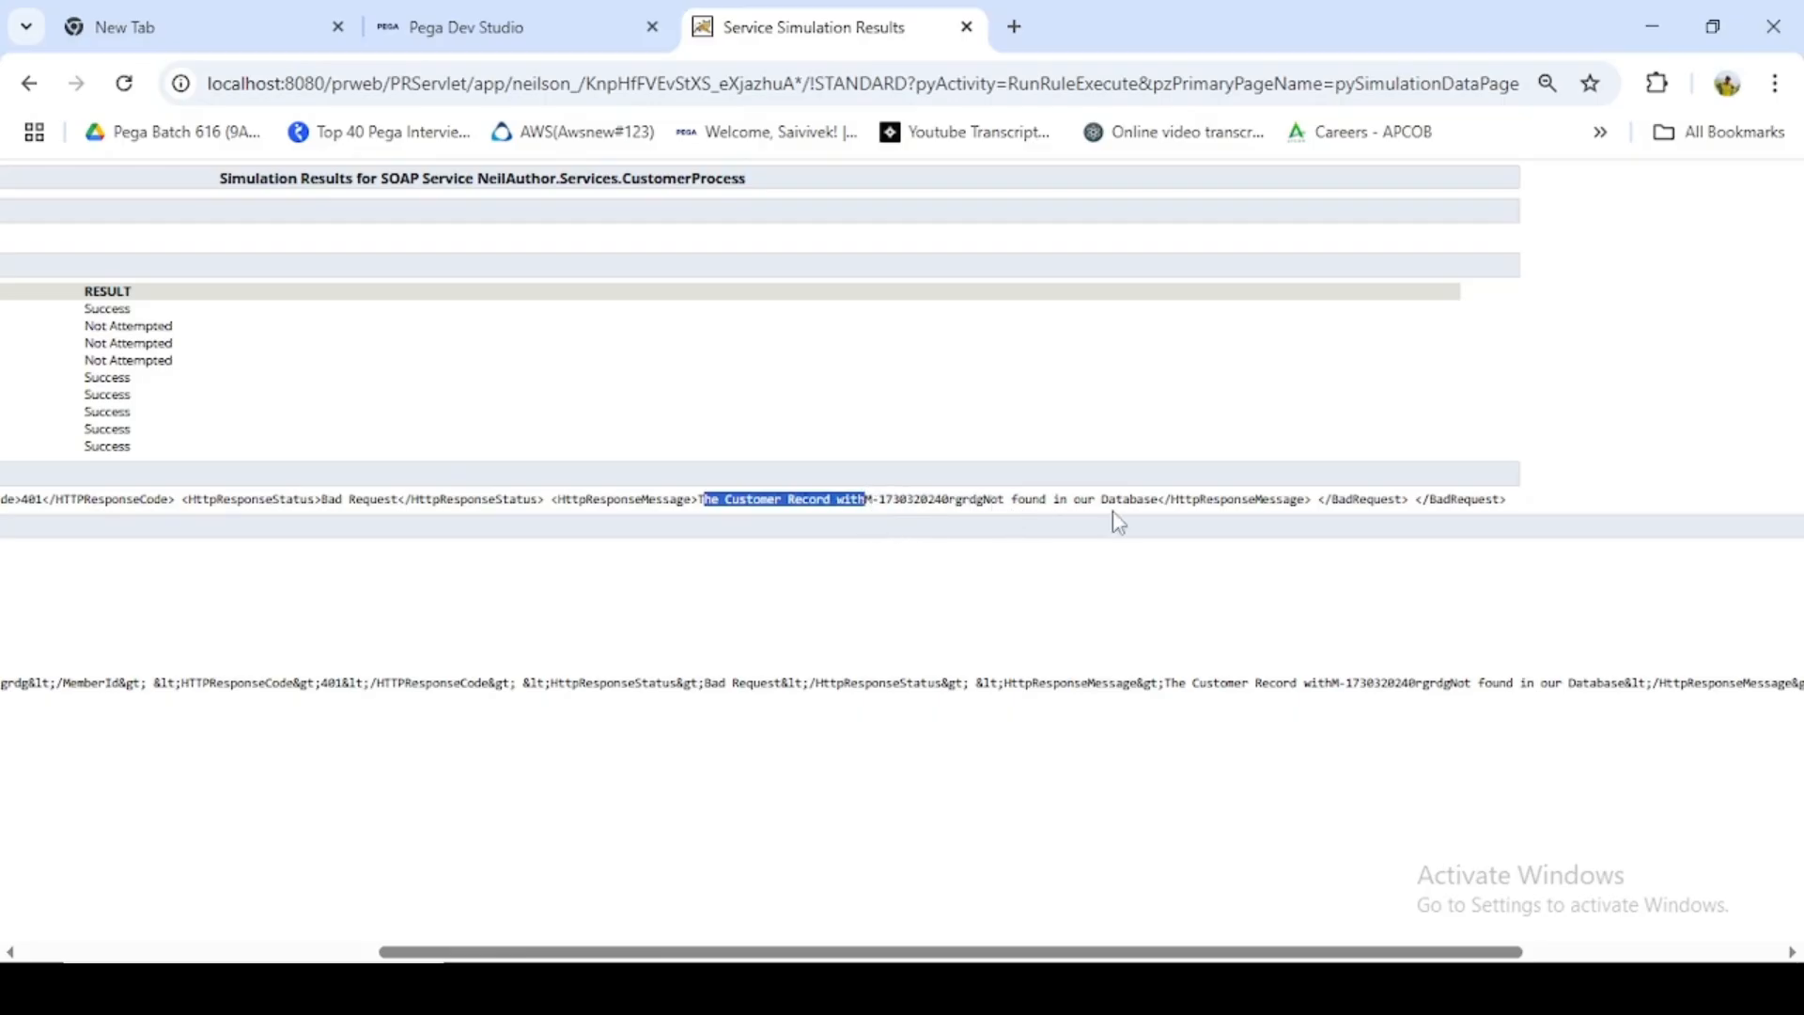
- Return to Dev Studio and open the PEGA log file (PegaRULES.log) from the system operations log utilities
click(447, 34)
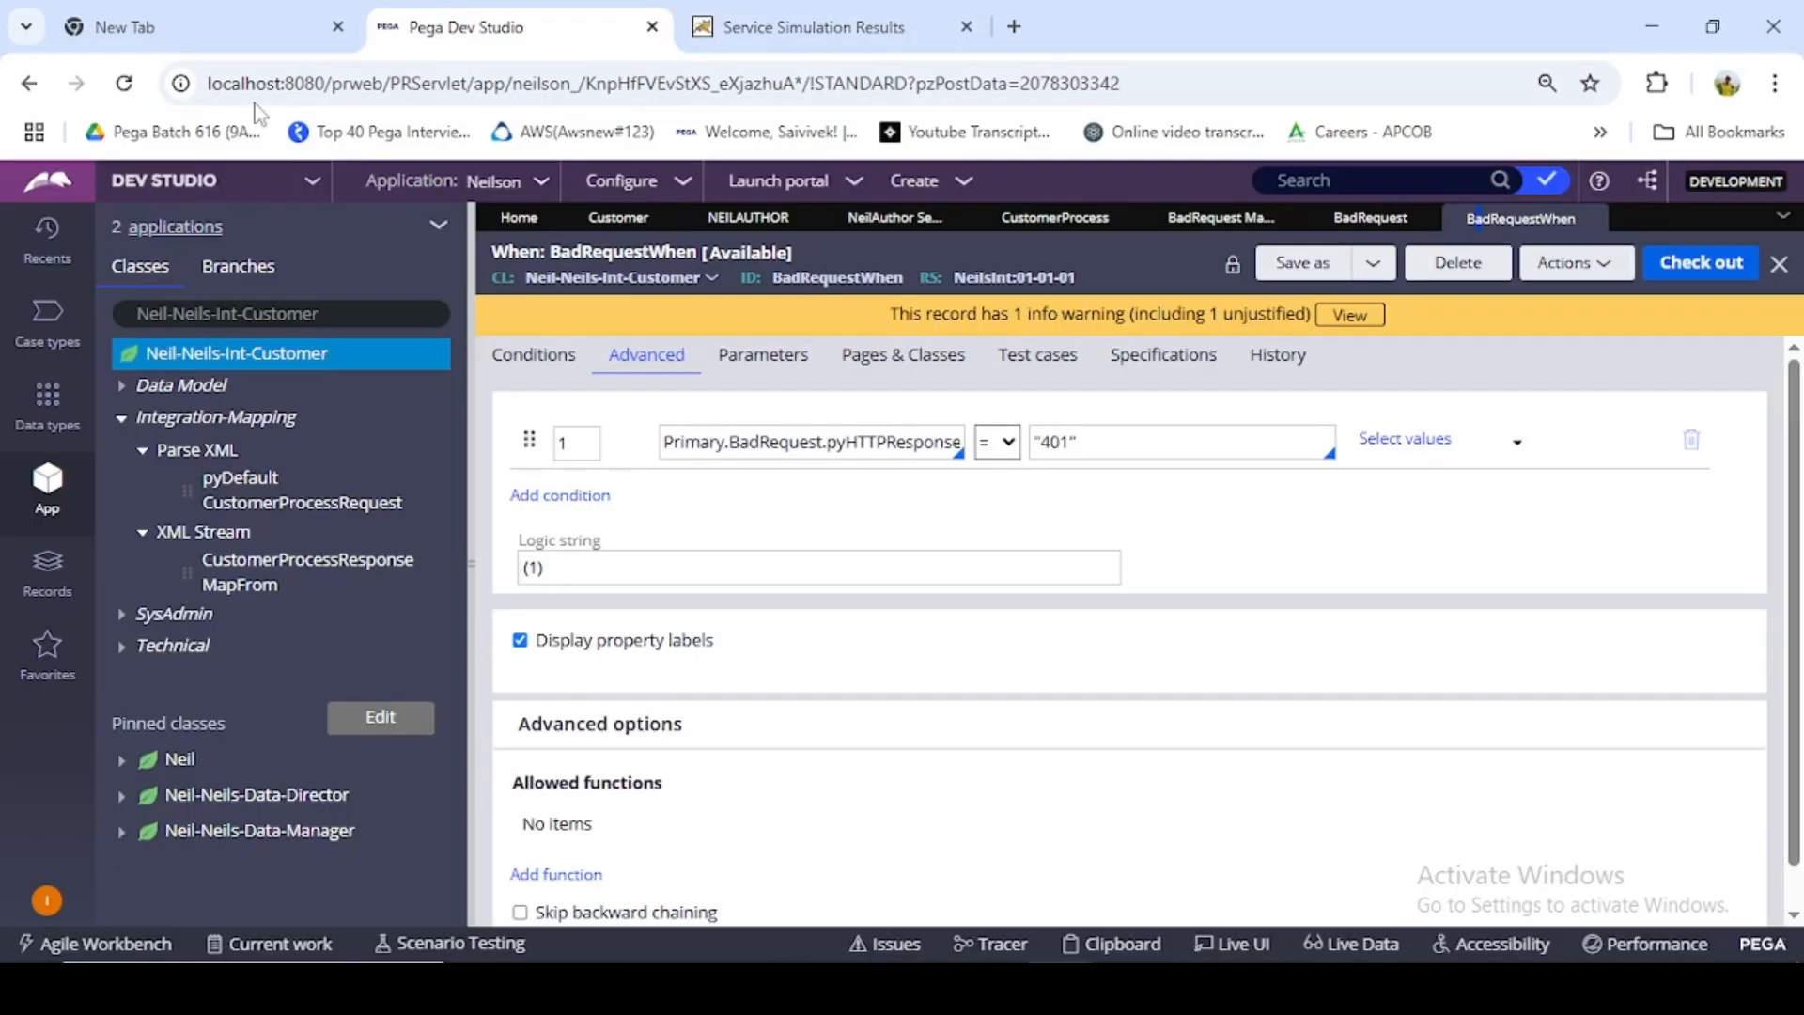
click(684, 182)
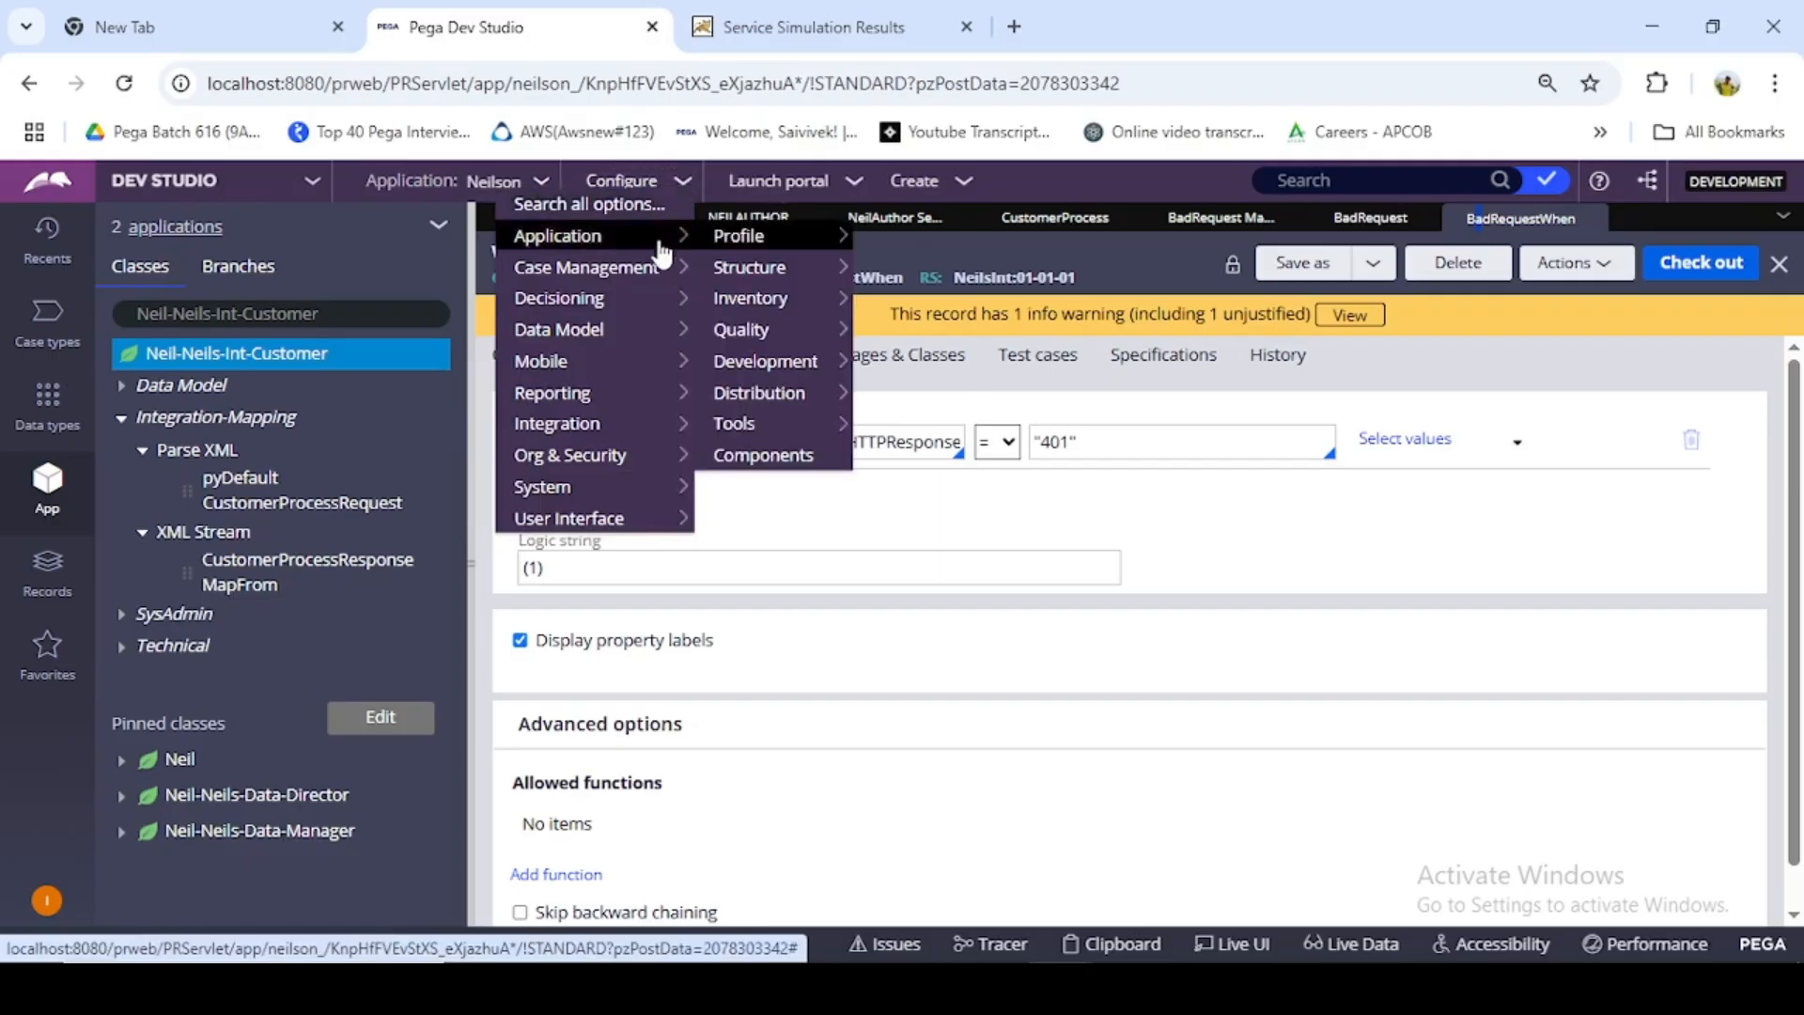
mouse_move(651, 490)
mouse_move(814, 497)
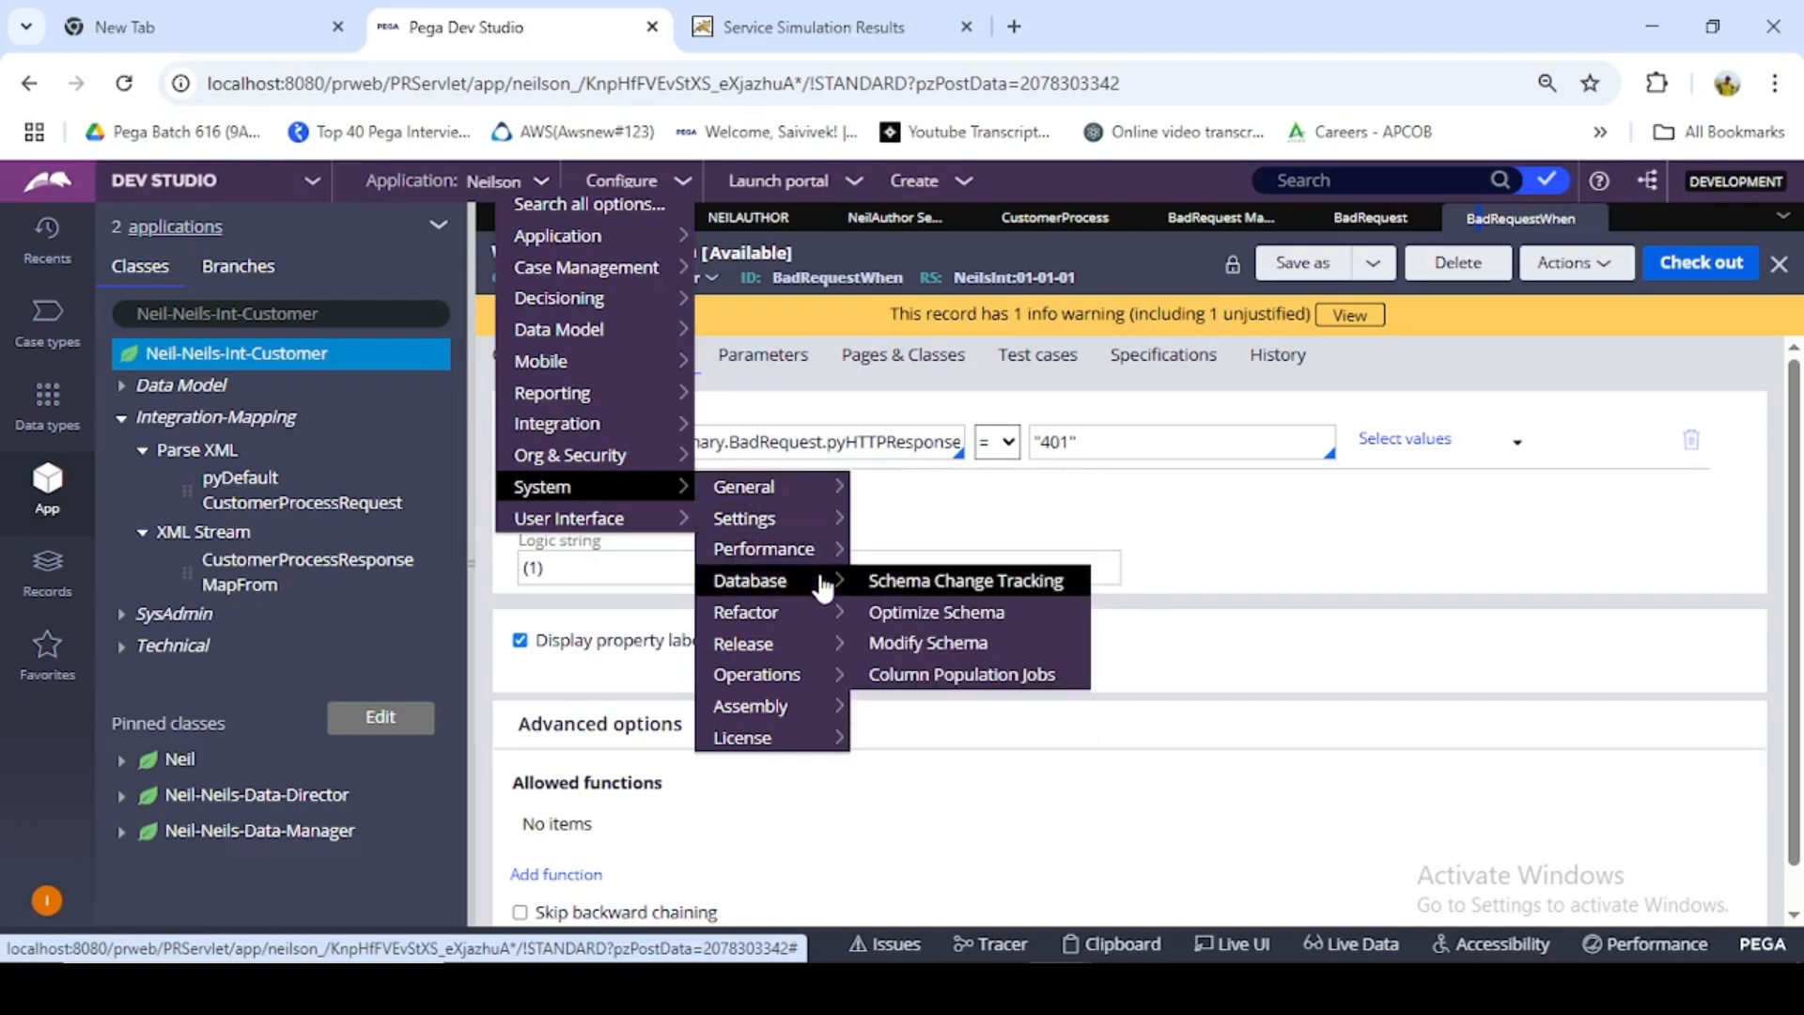
mouse_move(807, 684)
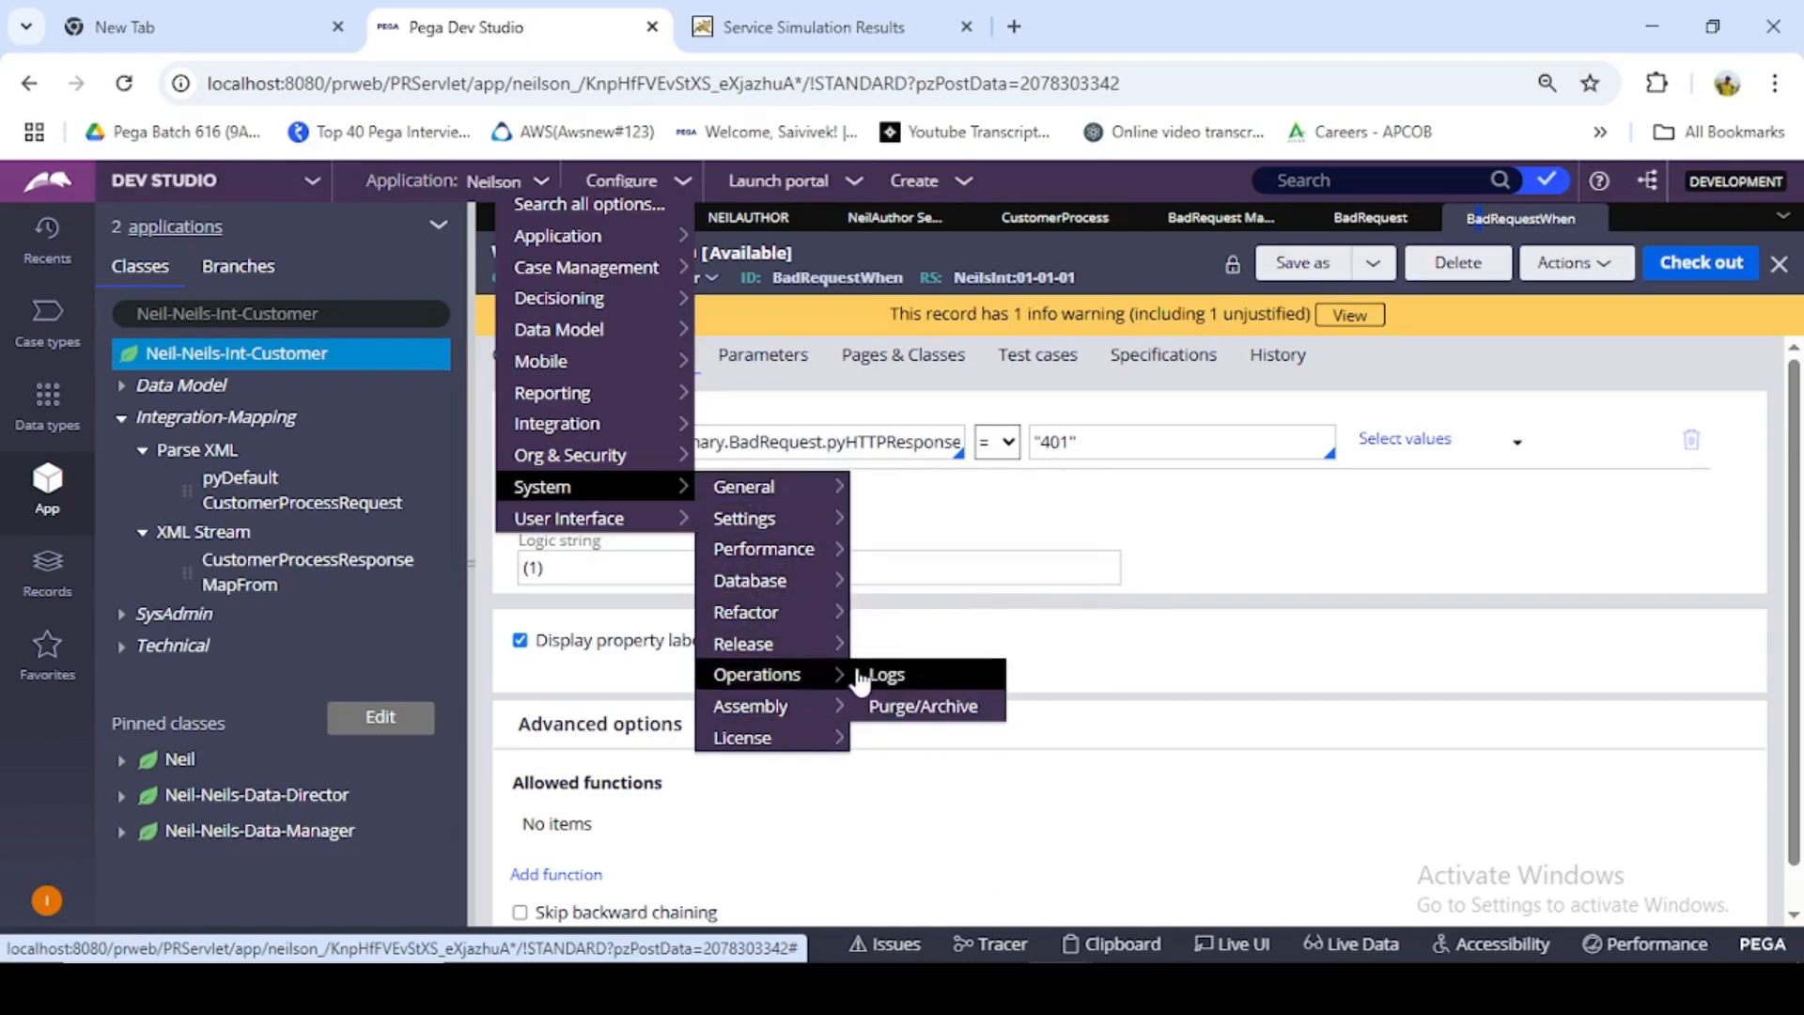
click(874, 678)
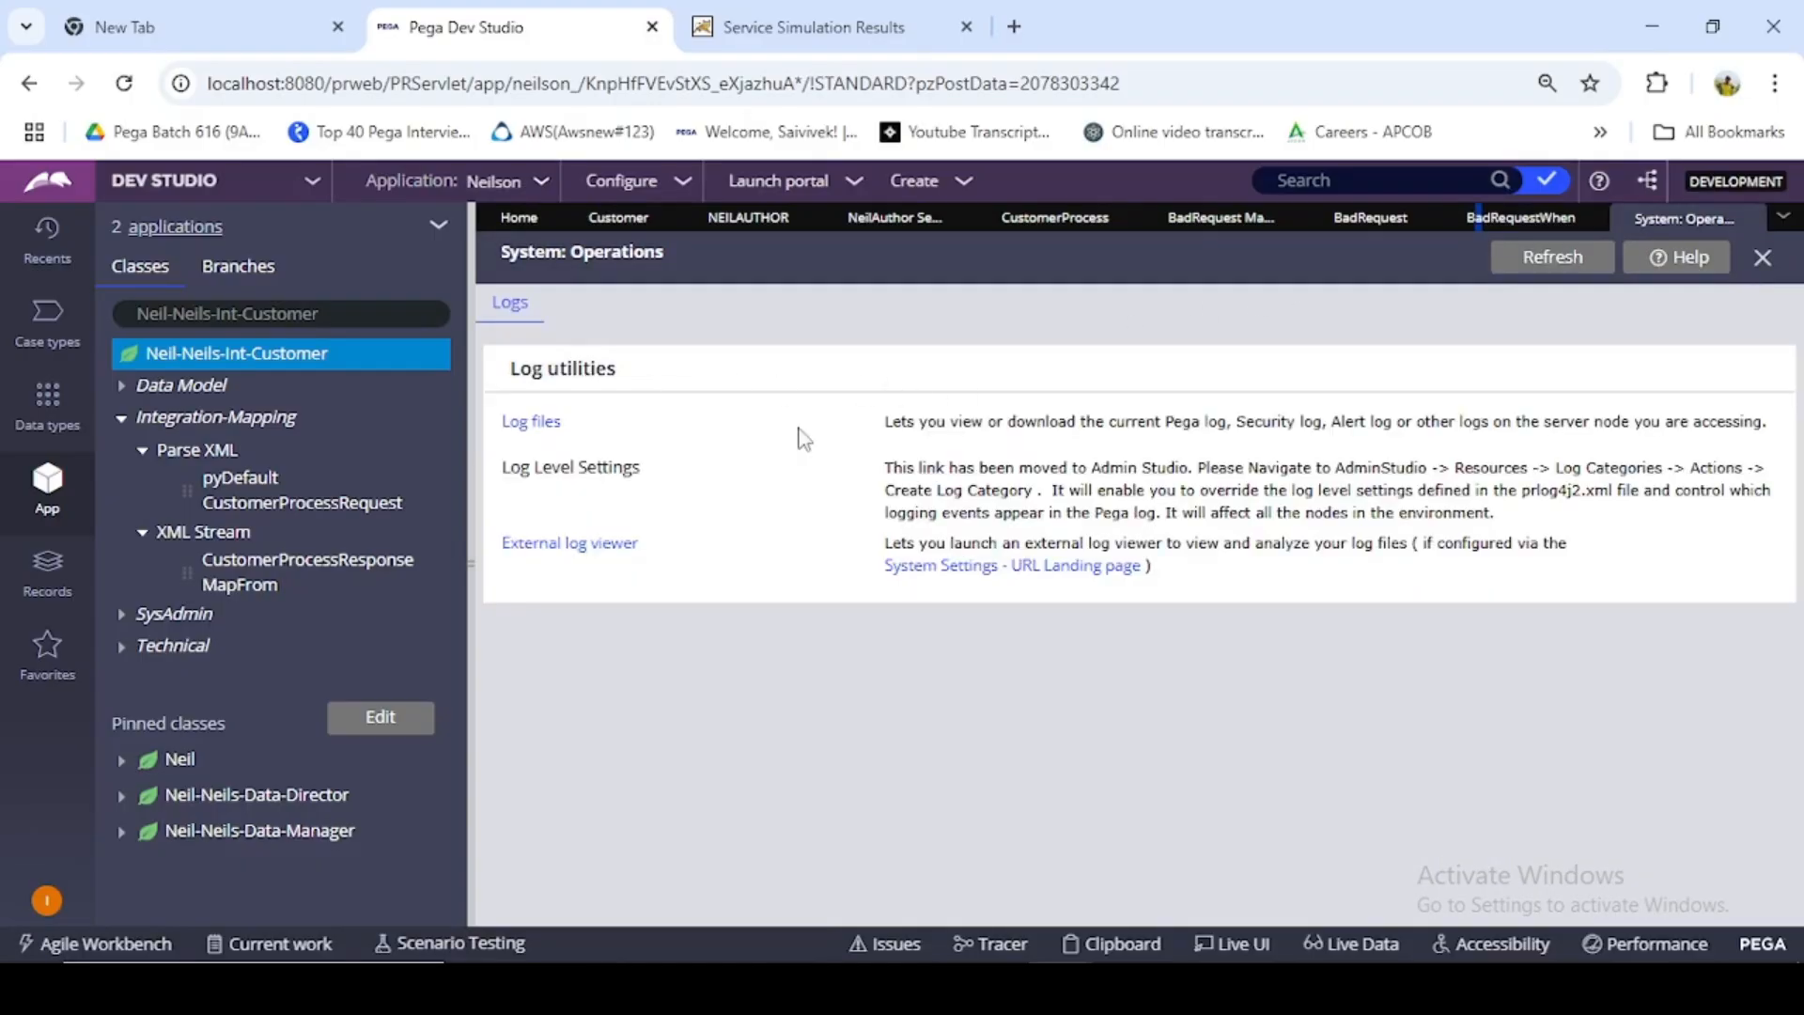
click(550, 424)
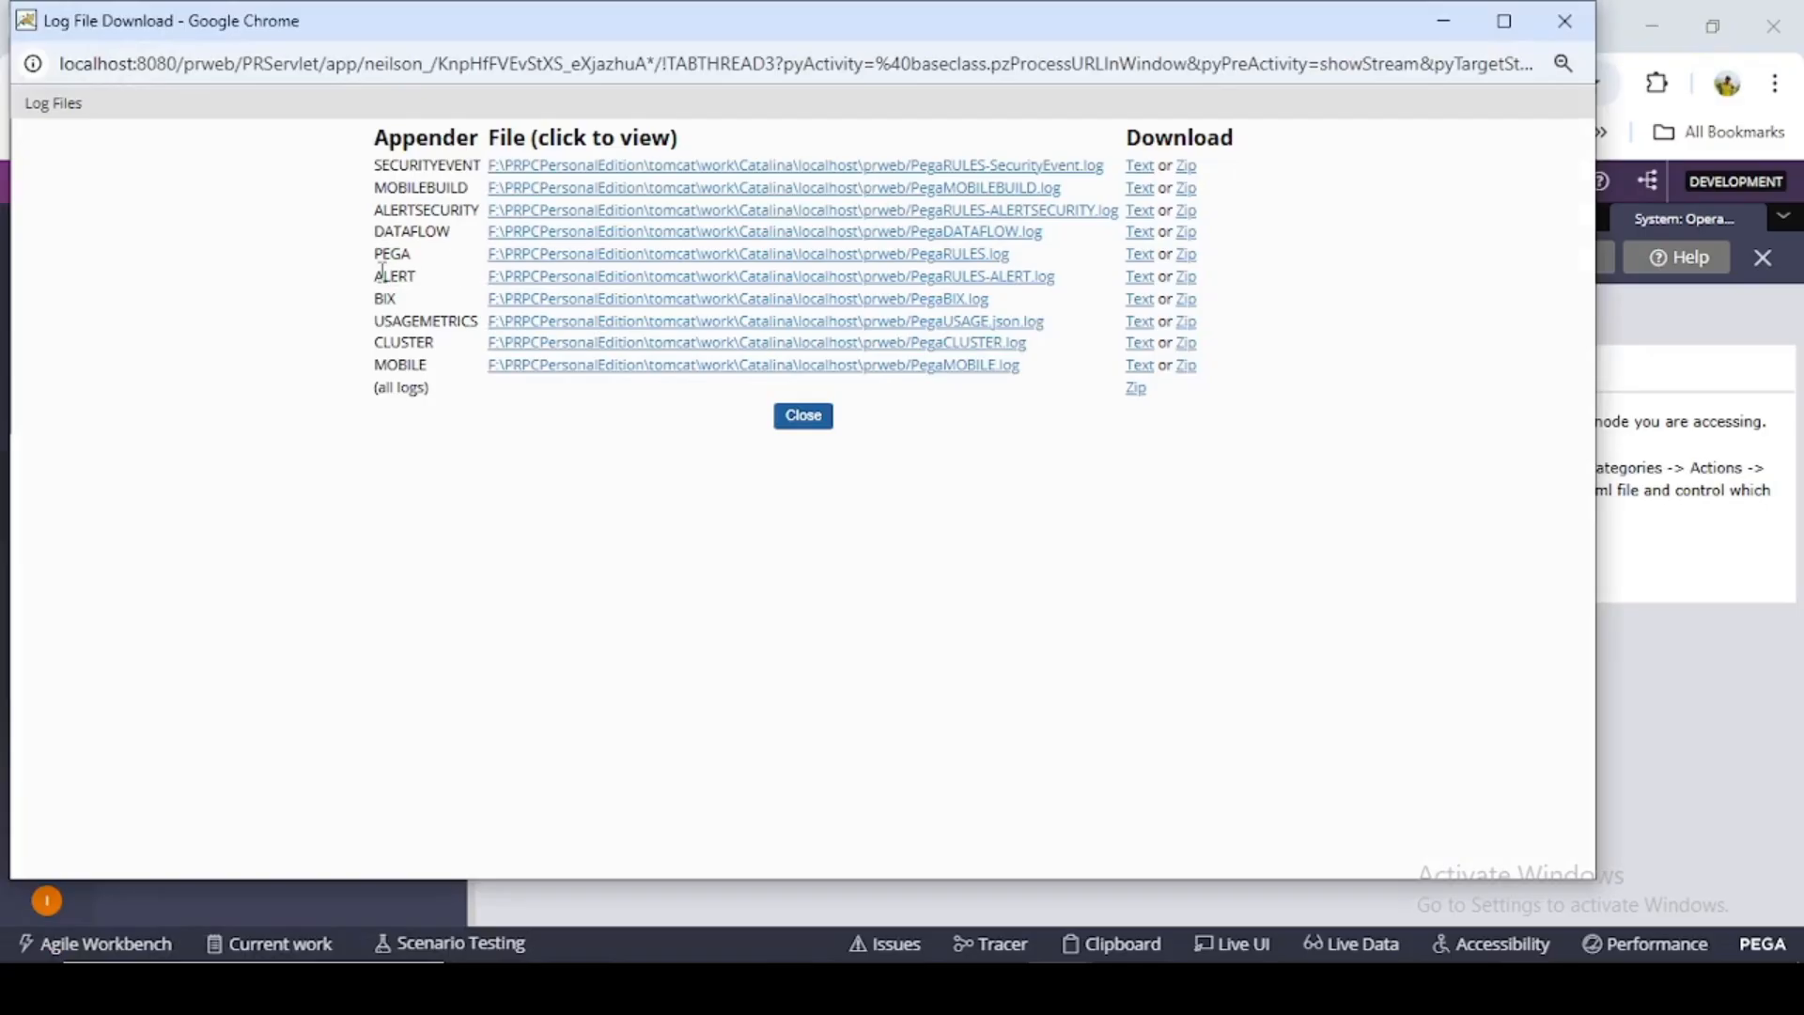
click(611, 262)
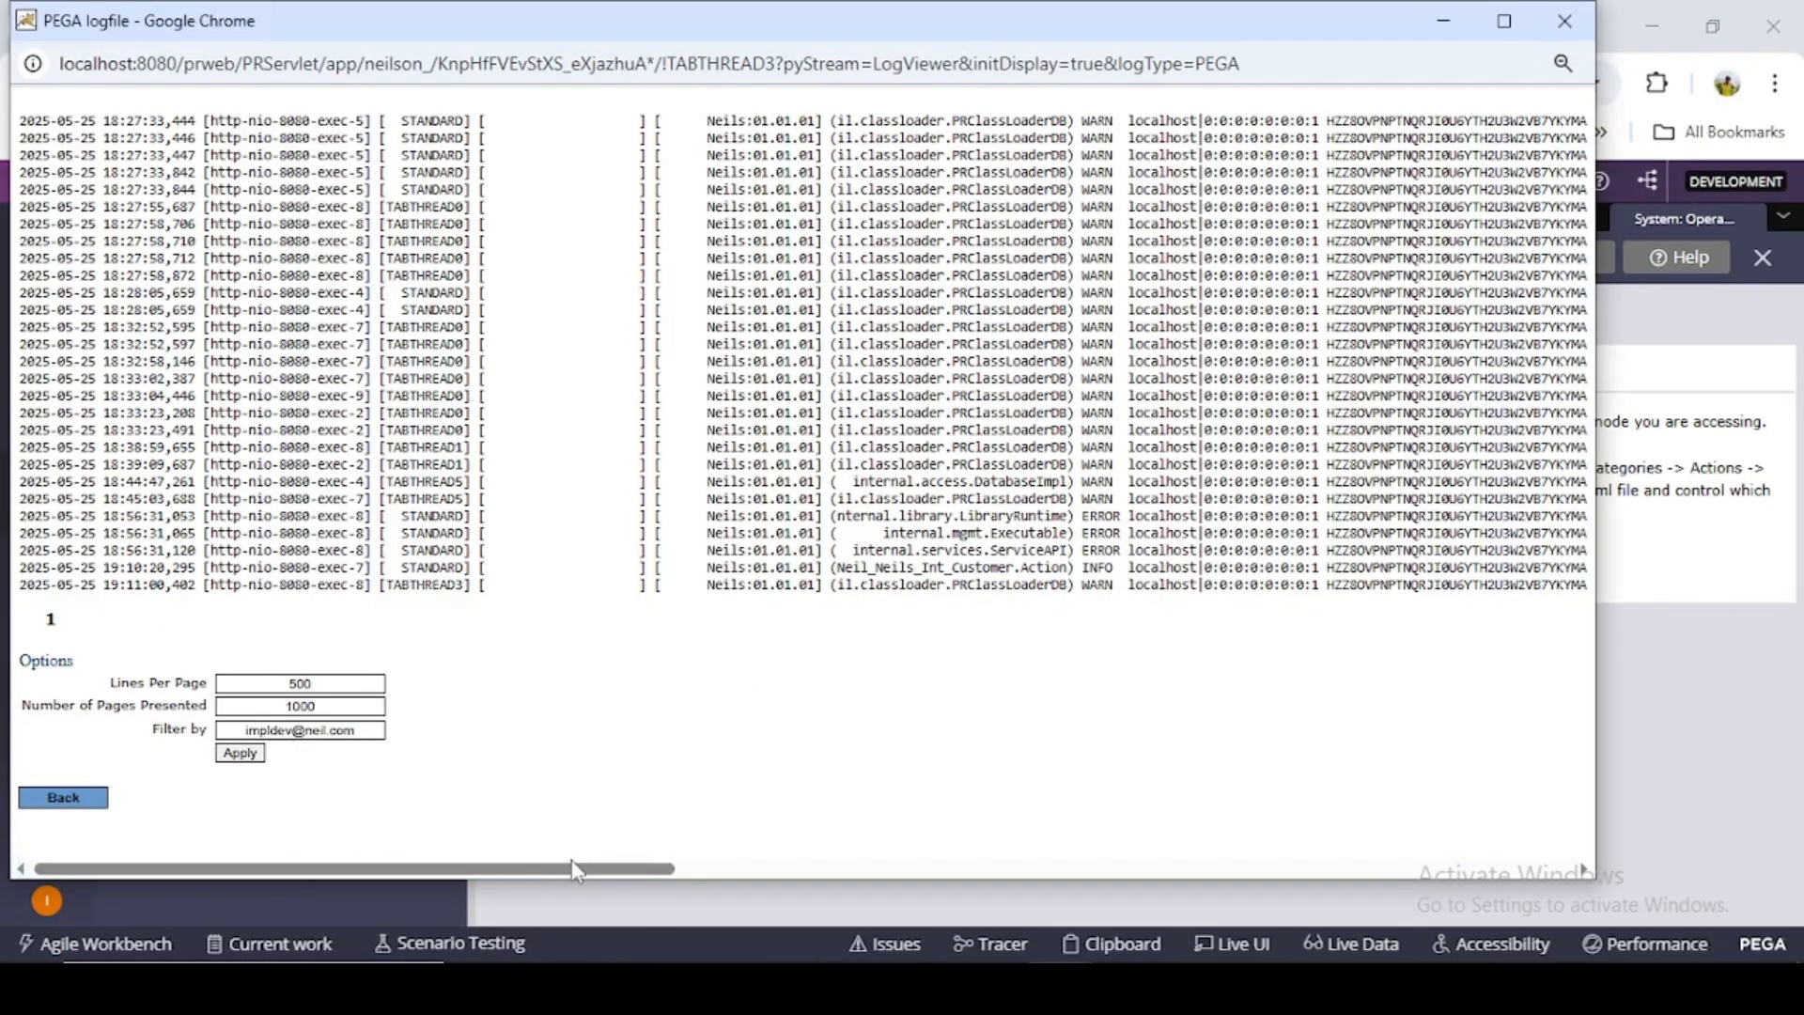
- Examine the customer-record INFO message in the PEGA log and minimize the log window
drag(576, 868, 993, 874)
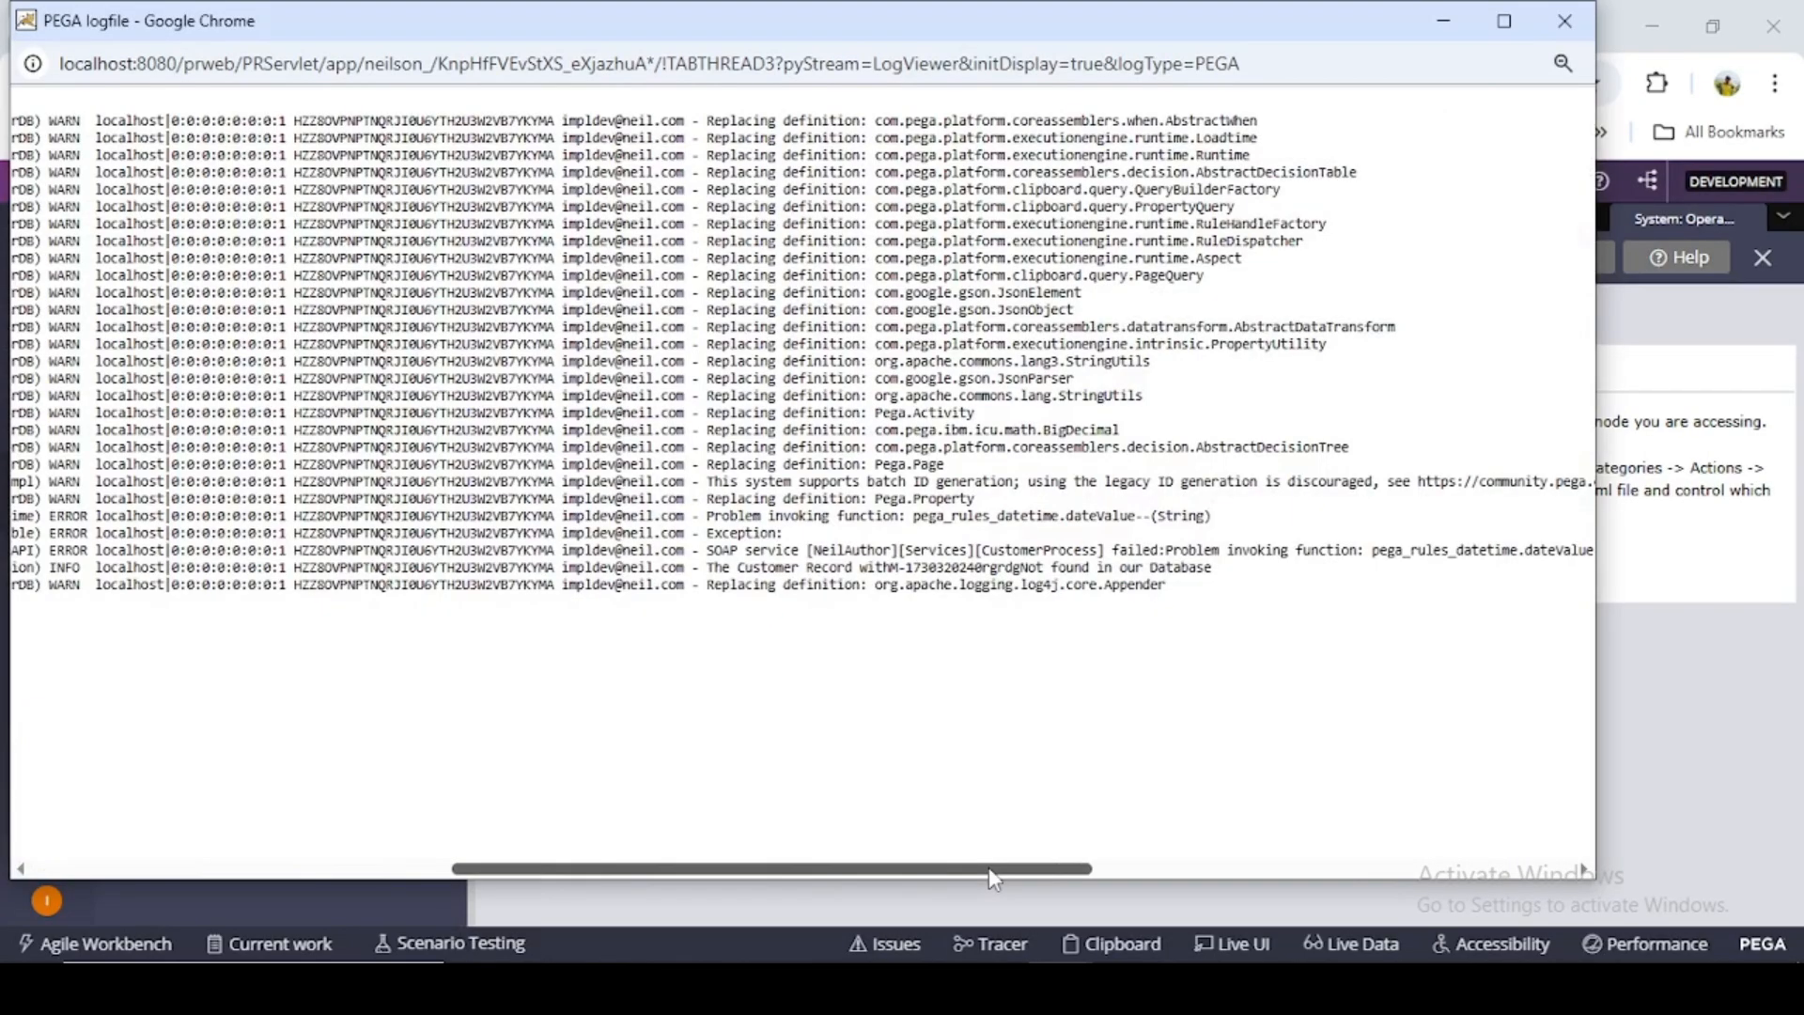
drag(710, 567, 1214, 568)
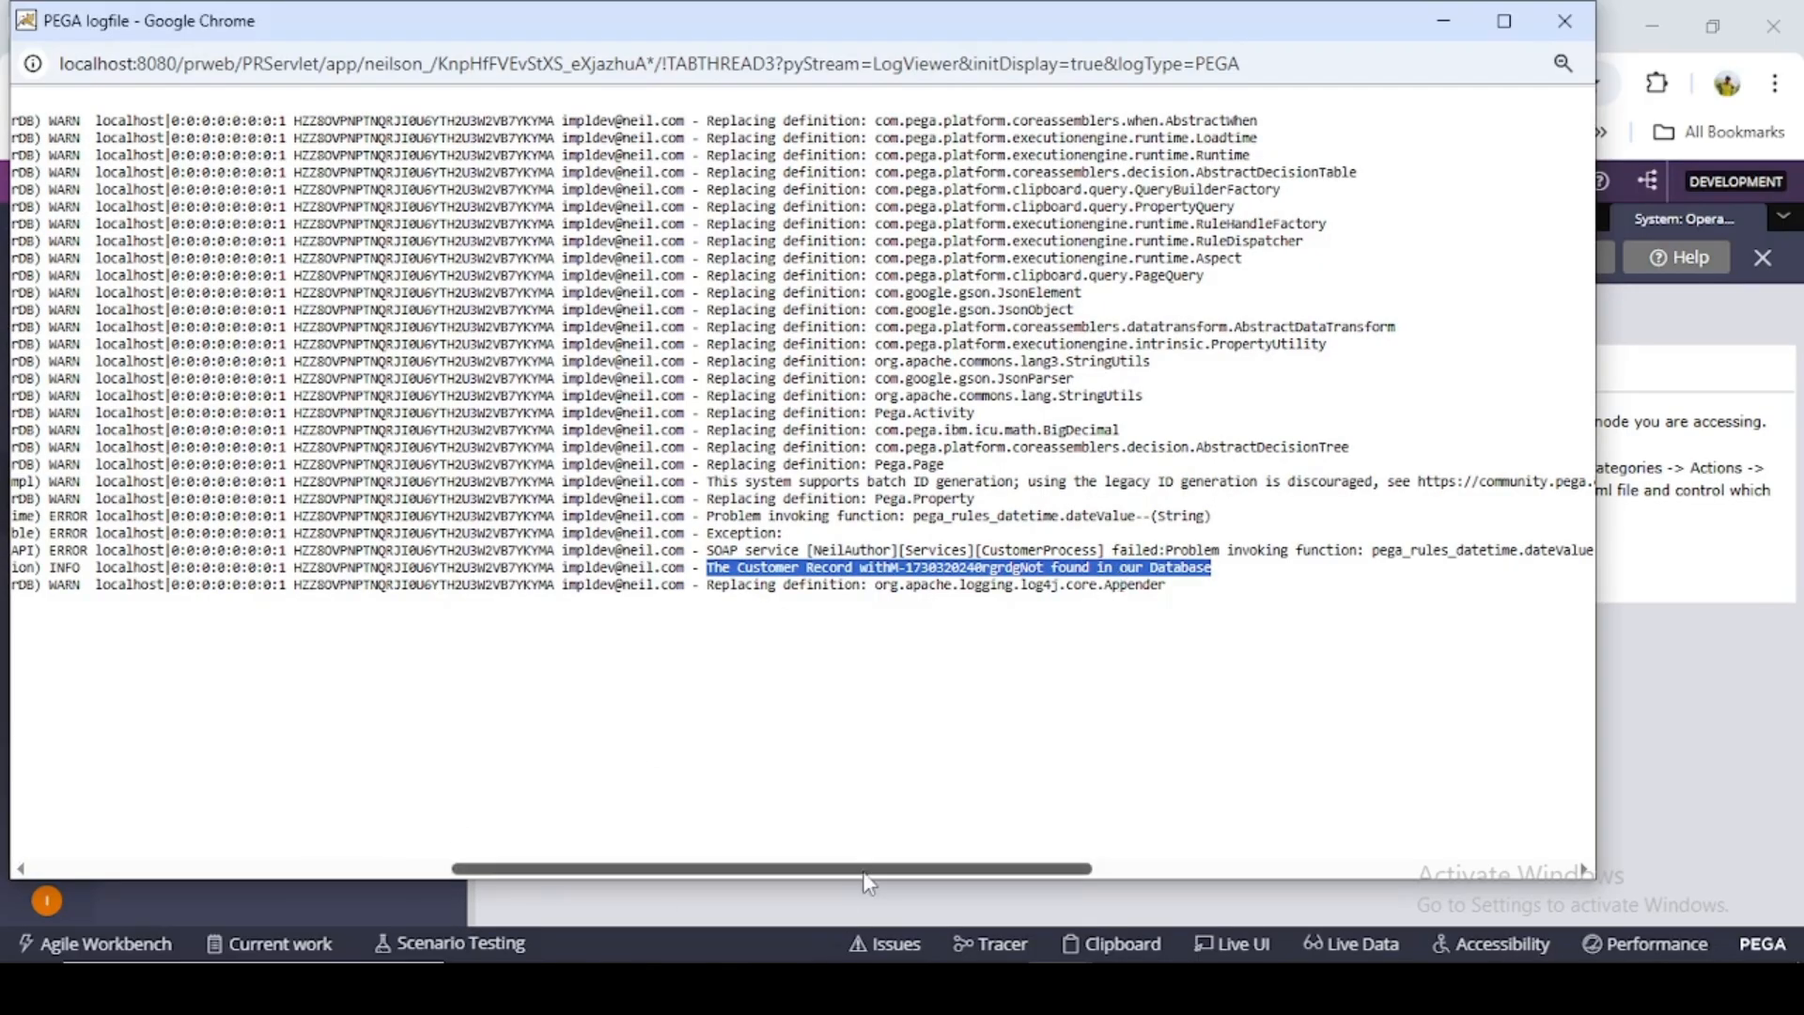
drag(869, 883, 404, 878)
click(1443, 20)
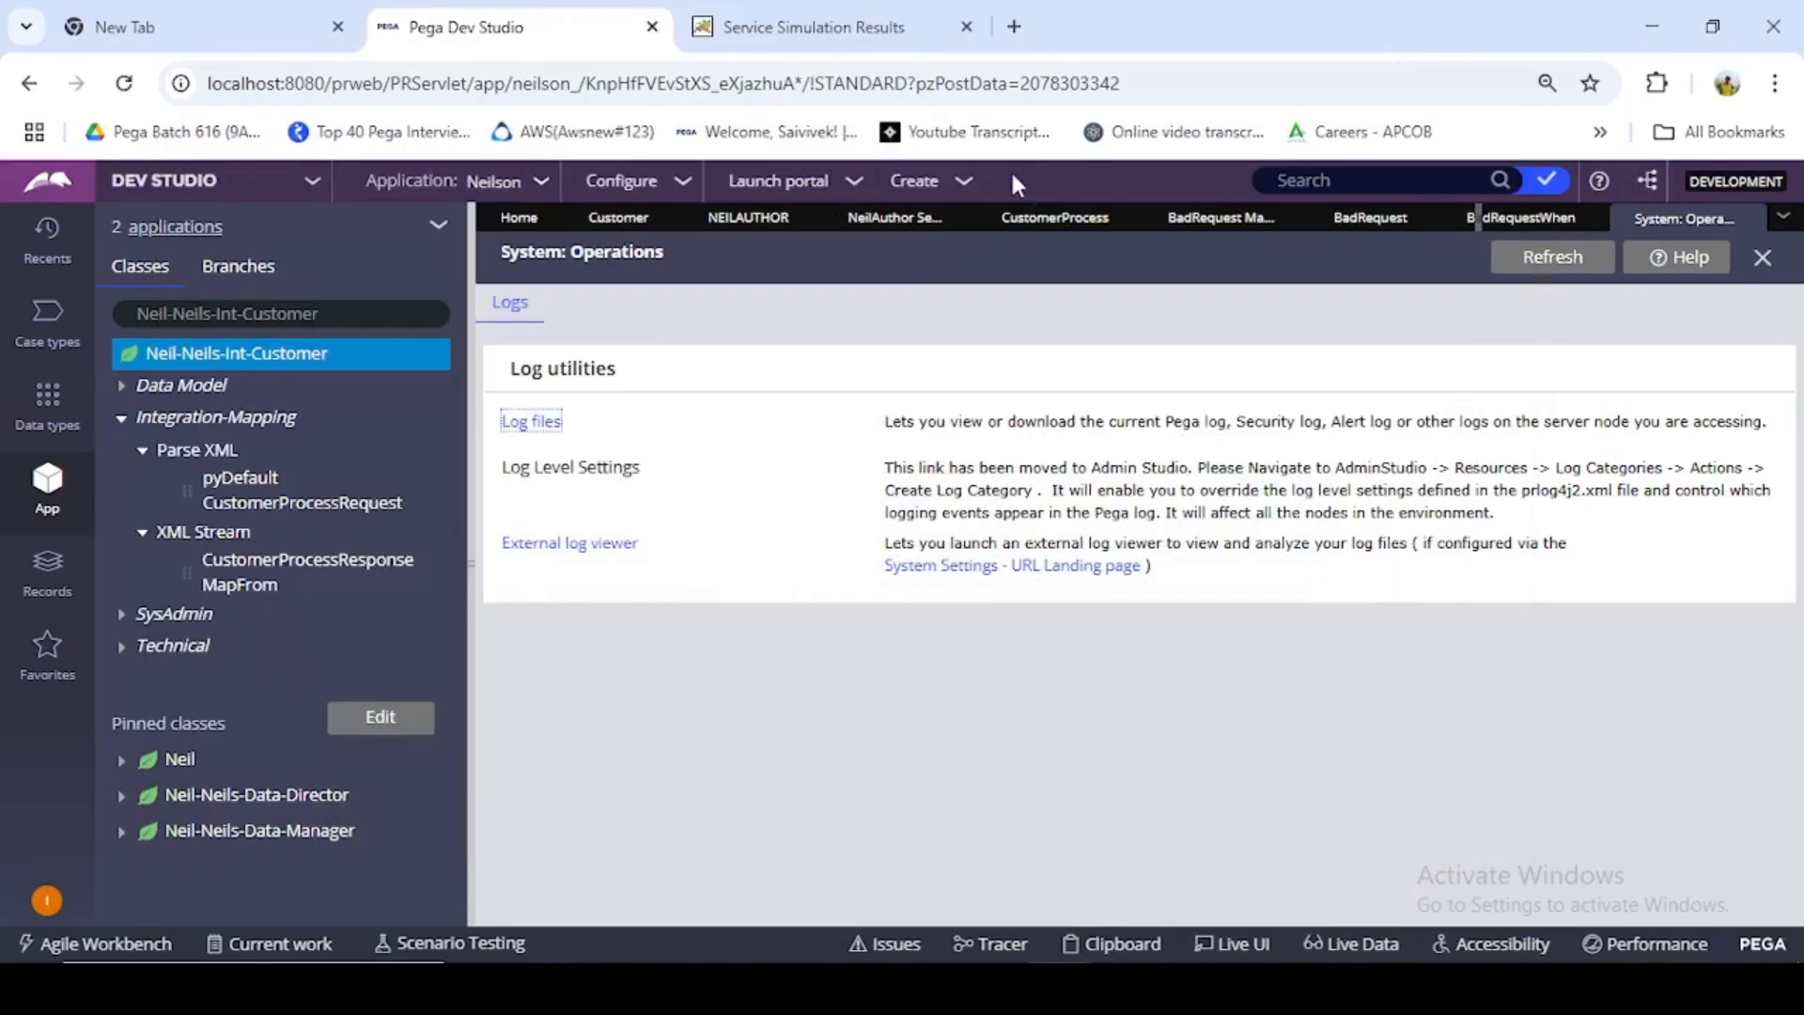
- Review the BadRequestWhen rule, BadRequest property and BadRequest XML Stream, and switch to the CustomerProcess rule
click(1523, 221)
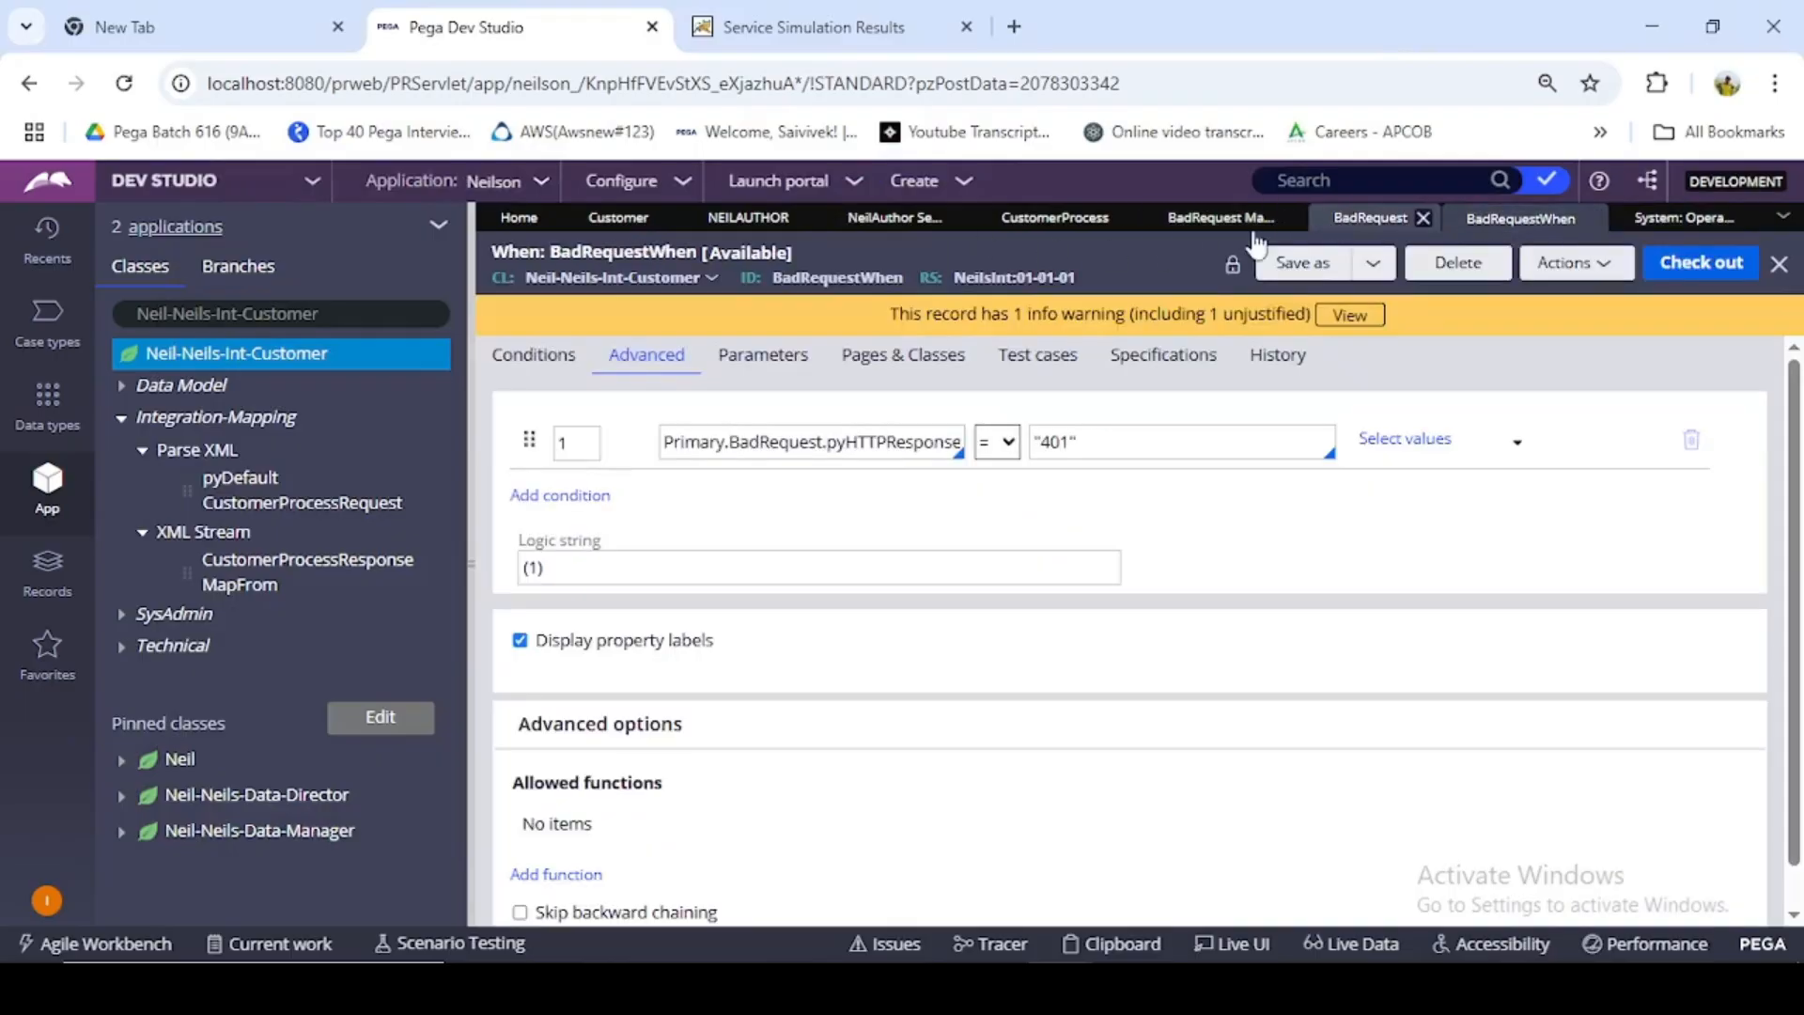
click(1360, 222)
click(1218, 220)
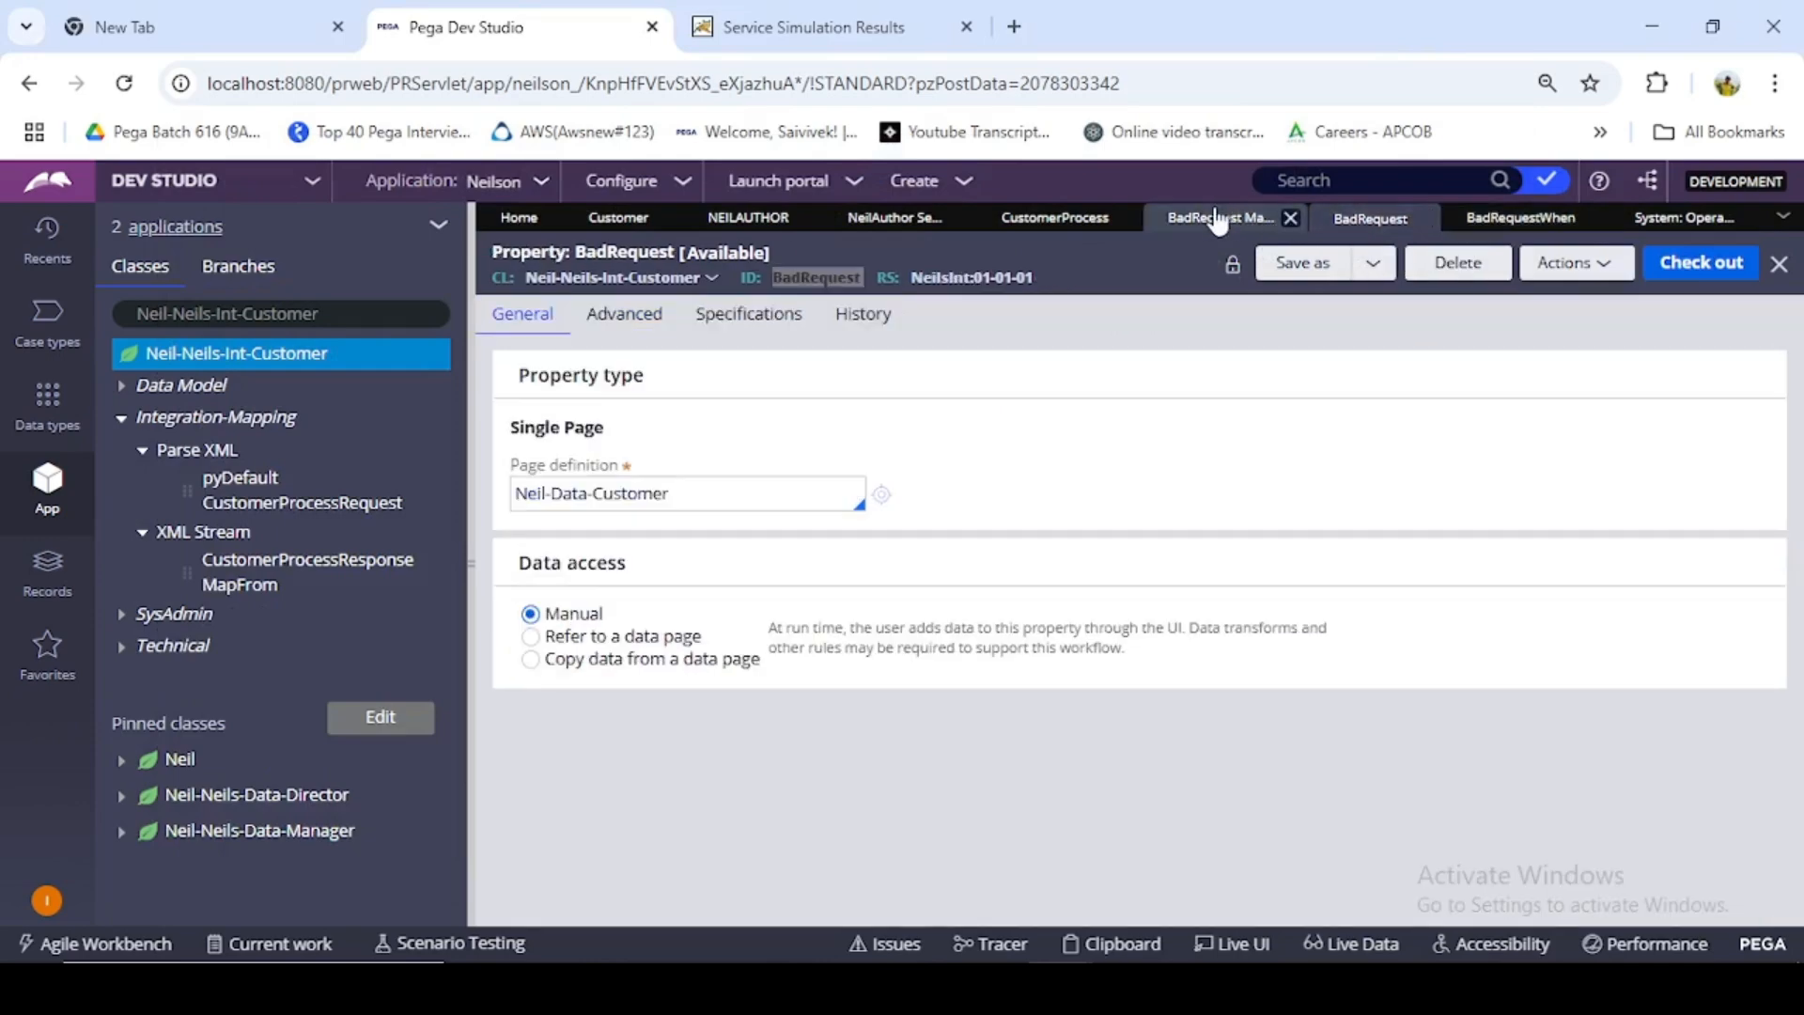
click(1055, 218)
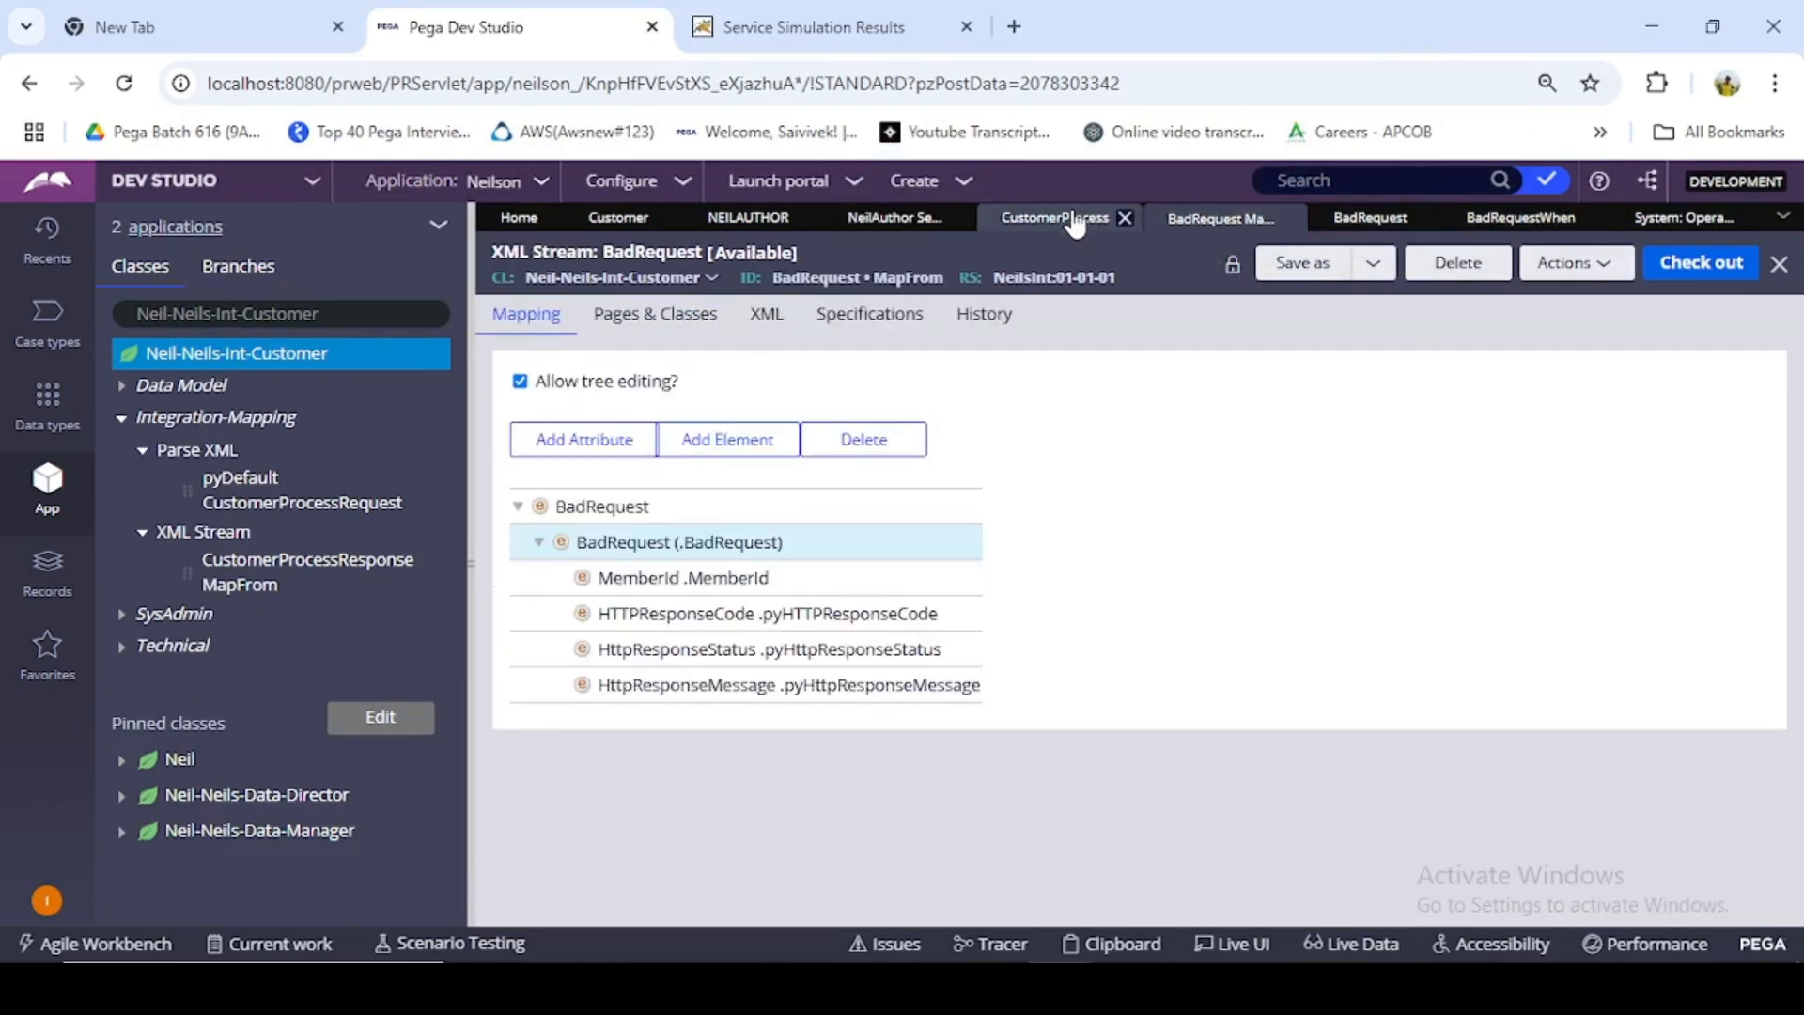